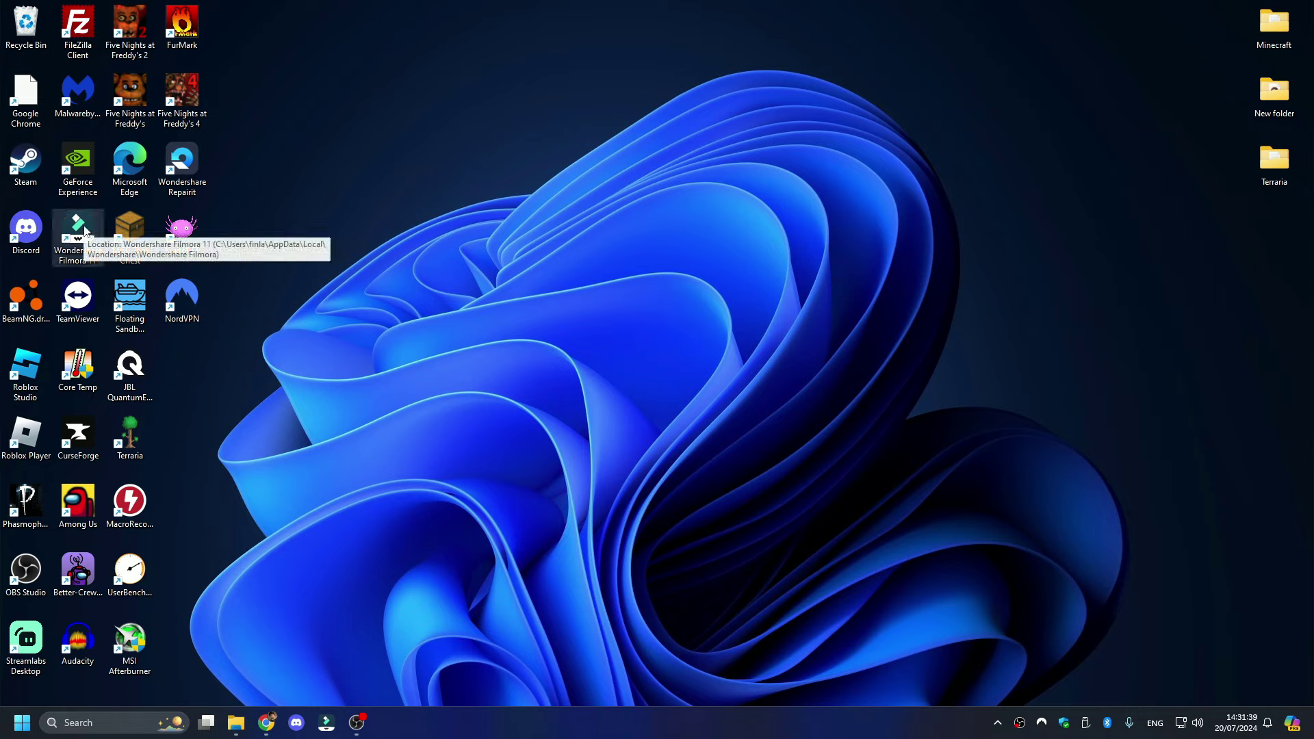
- Launch Wondershare Filmora 11 from its desktop shortcut
{"action": "double_click", "coordinate": [85, 231]}
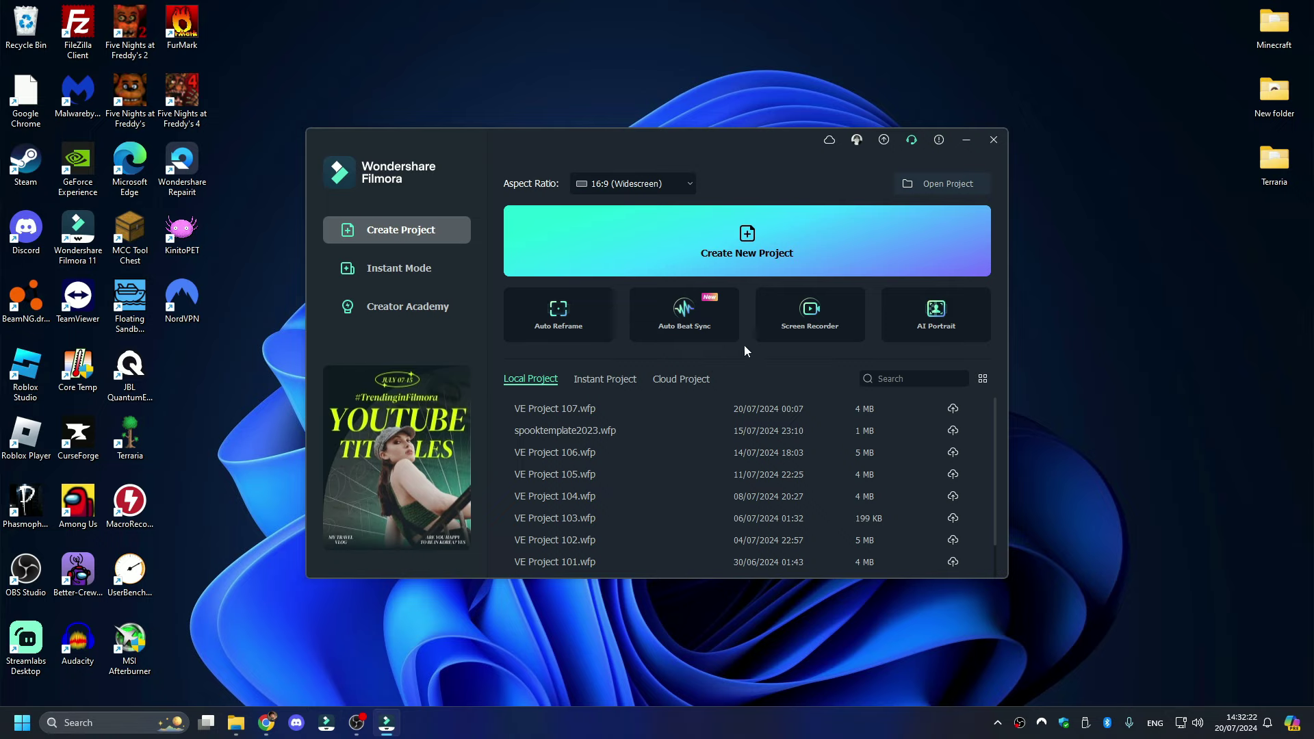
- Open spooktemplate2023.wfp and scrub through its opening Spook Hunt 2023 and Spook 167 titles
{"action": "double_click", "coordinate": [629, 428]}
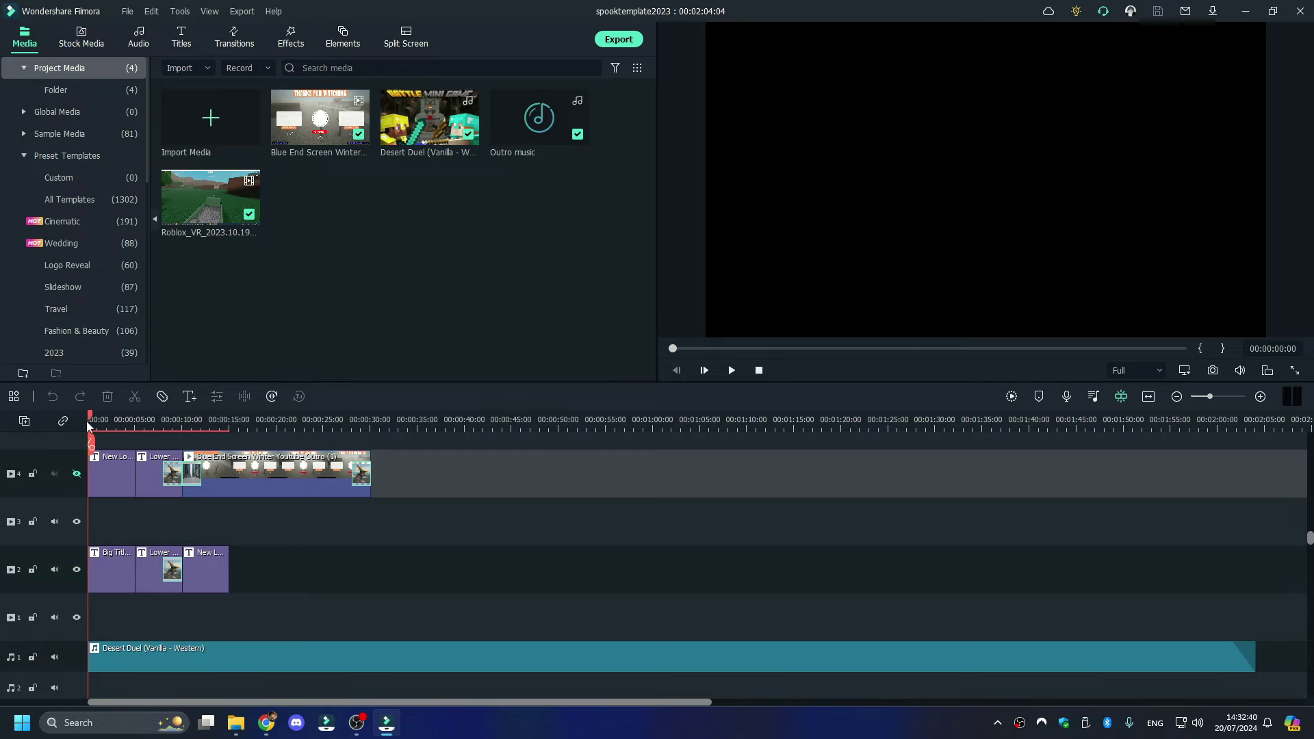
{"action": "left_click", "coordinate": [104, 422]}
{"action": "left_click_drag", "start_coordinate": [104, 421], "coordinate": [161, 425]}
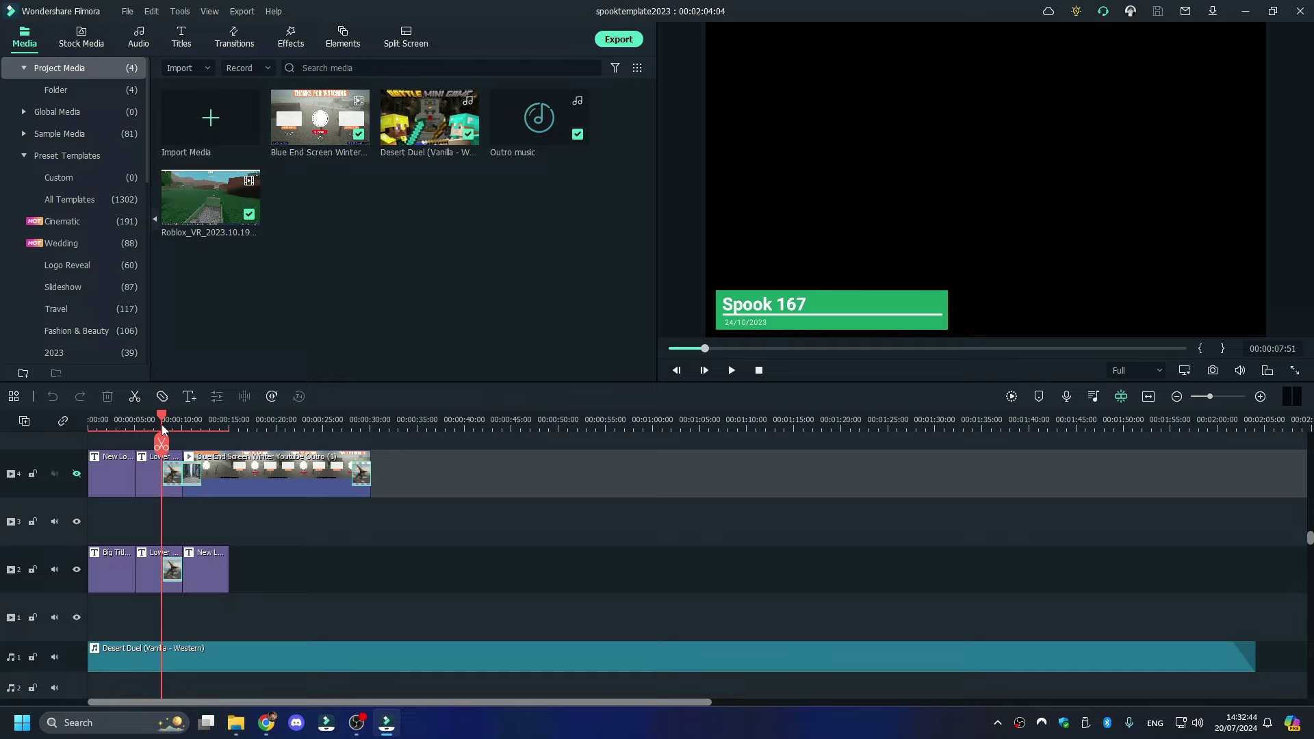
{"action": "left_click_drag", "start_coordinate": [162, 425], "coordinate": [201, 427]}
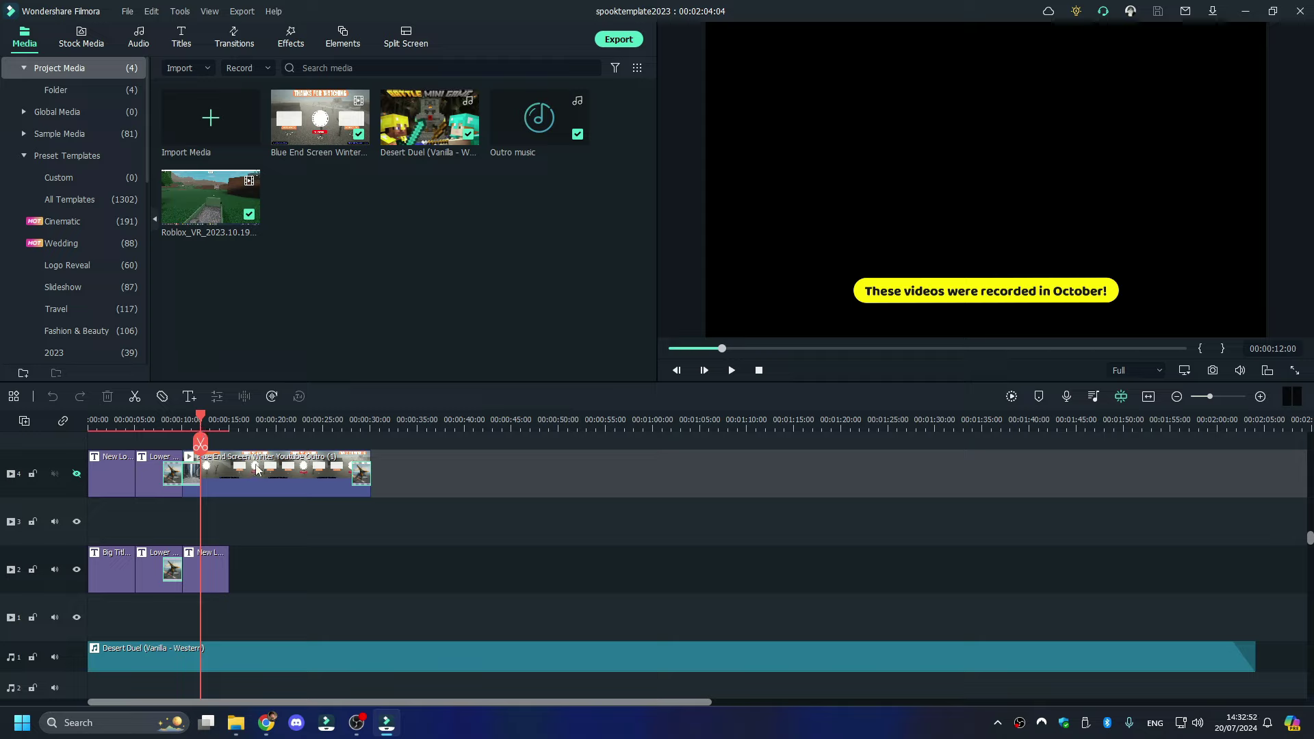
- Move the Blue End Screen clip later along track 4
{"action": "left_click", "coordinate": [549, 474]}
{"action": "left_click", "coordinate": [431, 424]}
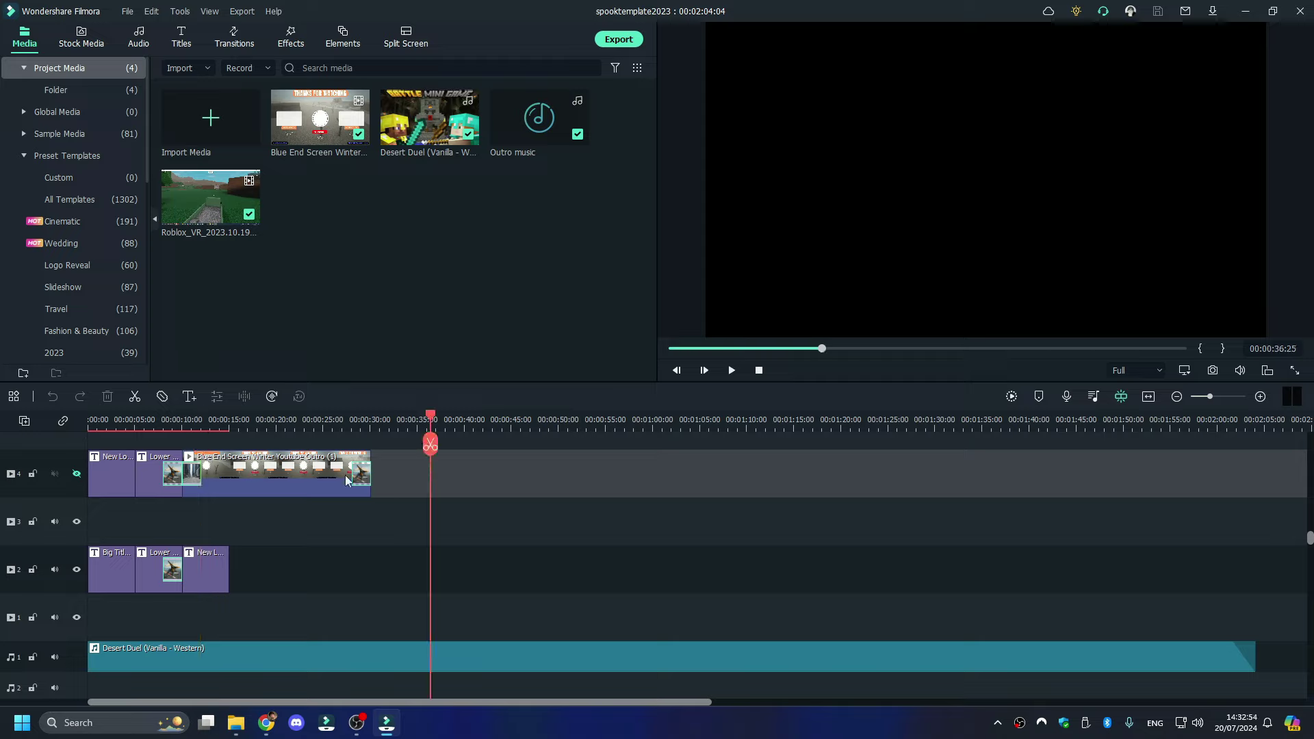
{"action": "mouse_move", "coordinate": [297, 479]}
{"action": "left_mouse_down"}
{"action": "mouse_move", "coordinate": [379, 534]}
{"action": "mouse_move", "coordinate": [532, 574]}
{"action": "mouse_move", "coordinate": [411, 472]}
{"action": "mouse_move", "coordinate": [286, 466]}
{"action": "left_mouse_up"}
- Try the opening title clip at 45 seconds, then return it to the timeline start
{"action": "left_click", "coordinate": [518, 425]}
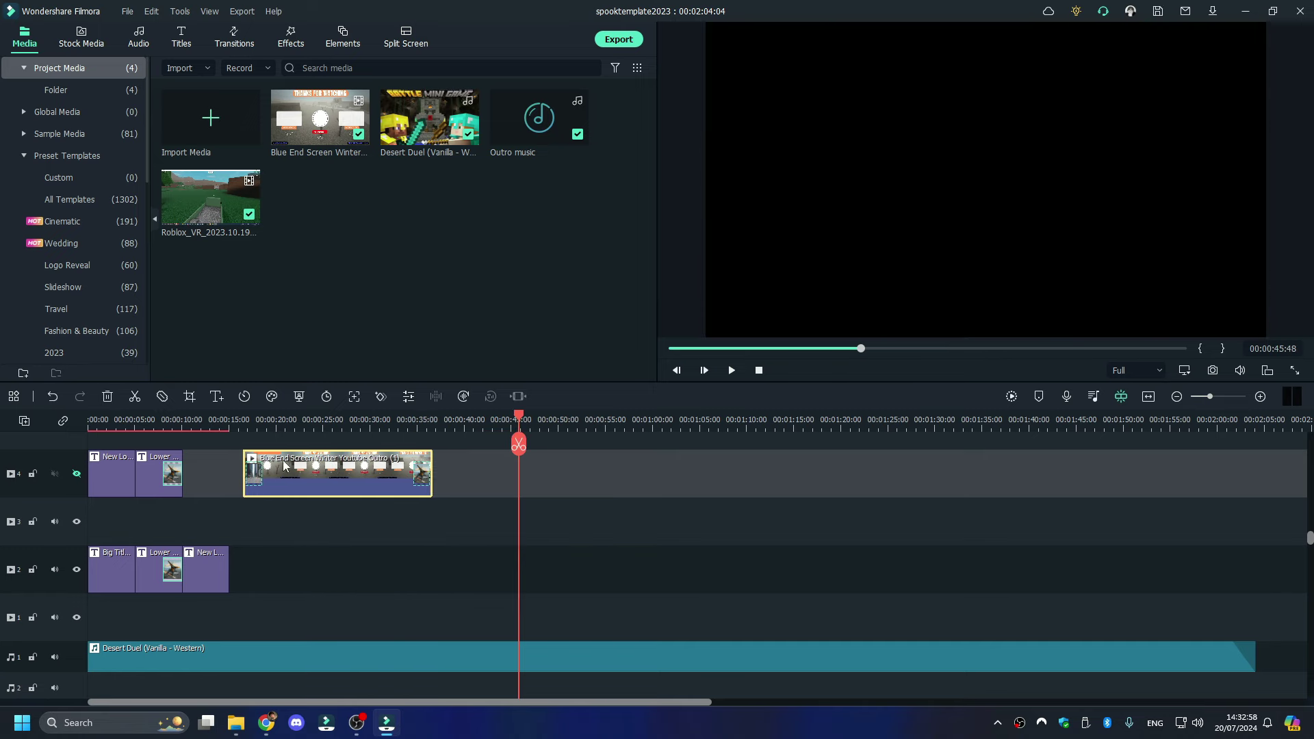
{"action": "left_click_drag", "start_coordinate": [156, 477], "coordinate": [536, 570]}
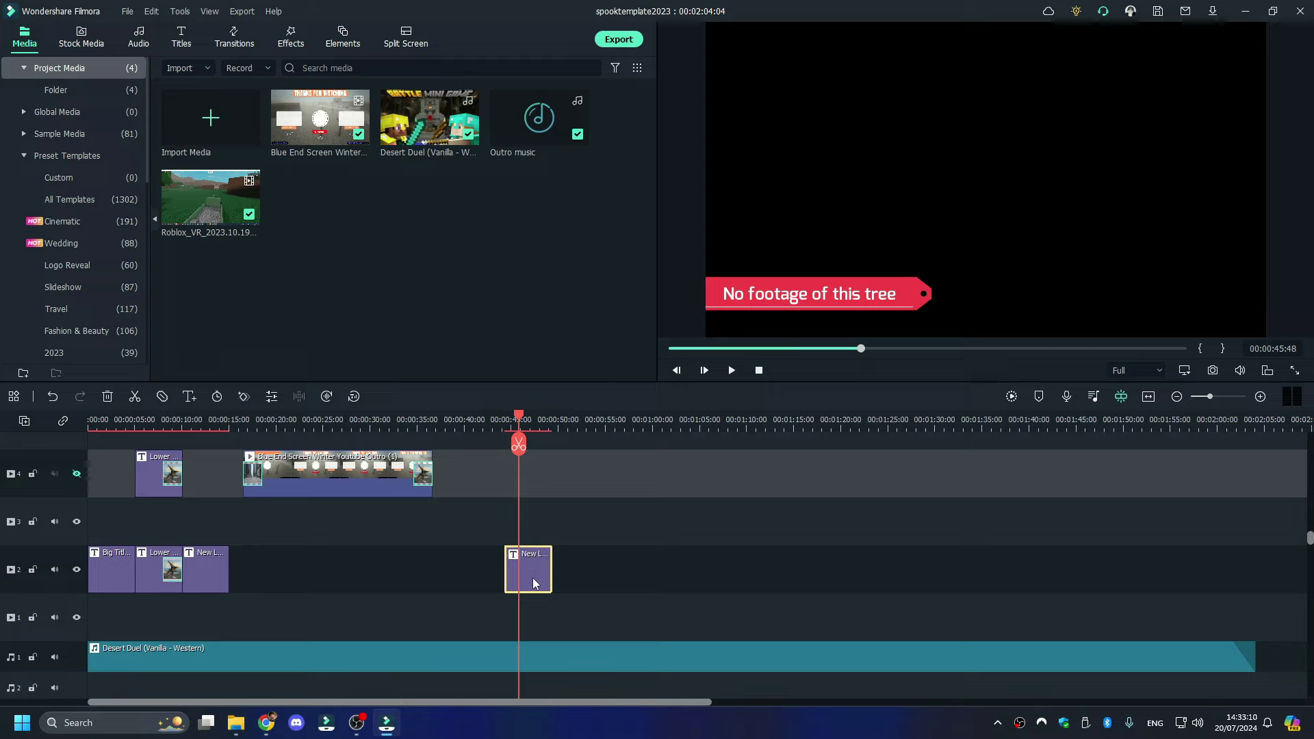
{"action": "left_click_drag", "start_coordinate": [532, 583], "coordinate": [109, 475]}
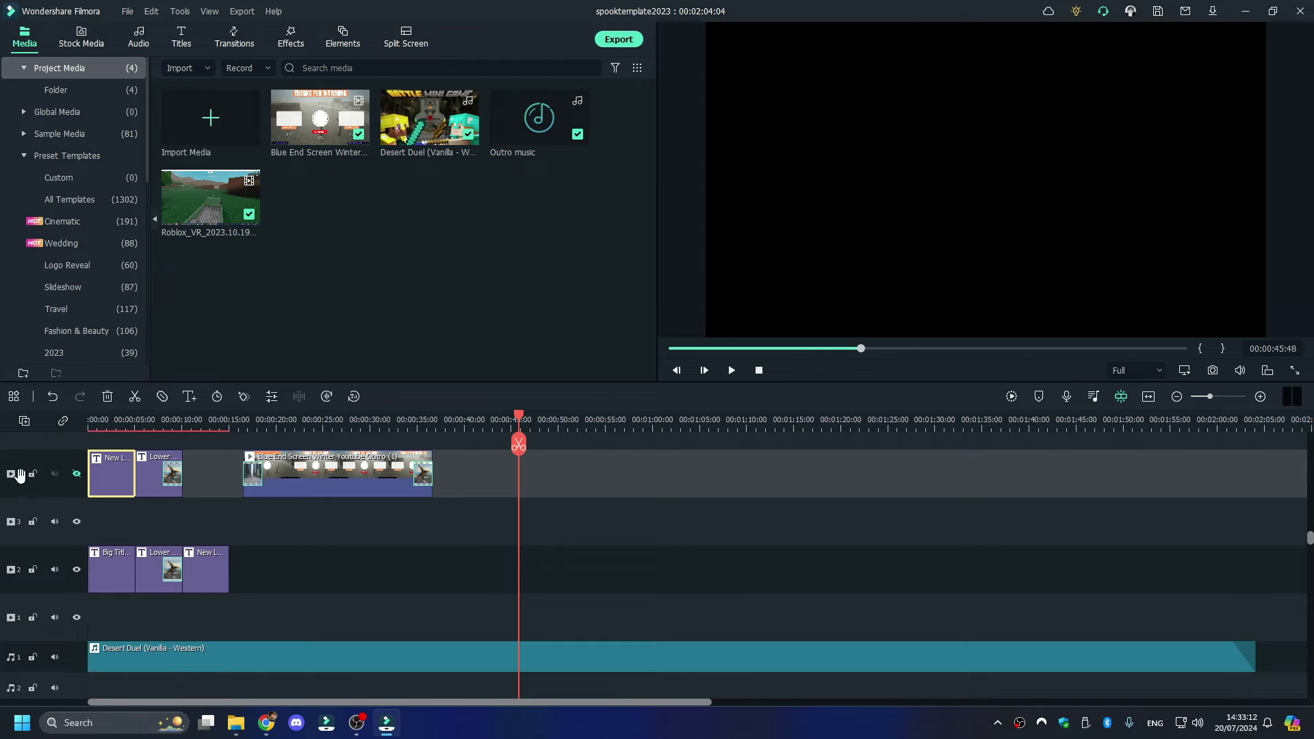
{"action": "left_click_drag", "start_coordinate": [342, 478], "coordinate": [286, 475]}
{"action": "scroll", "coordinate": [294, 482], "scroll_direction": "down", "scroll_amount": 2}
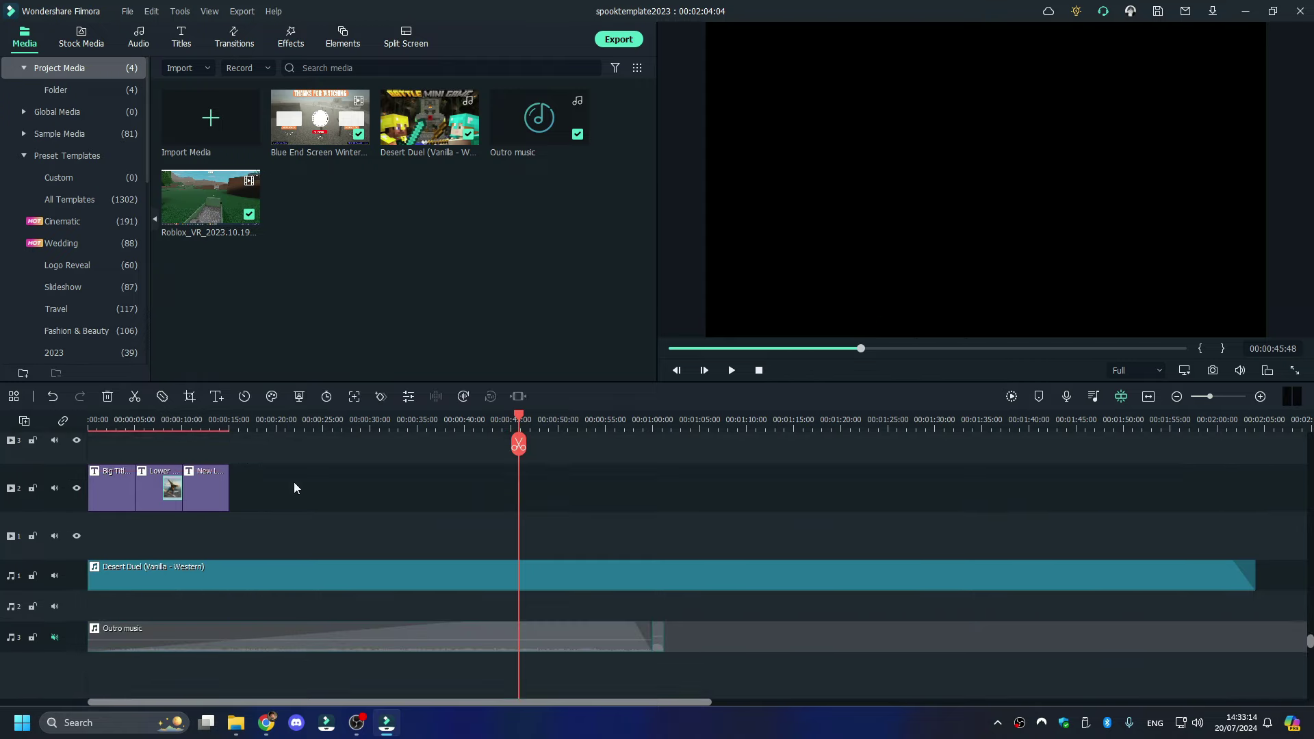
{"action": "scroll", "coordinate": [293, 482], "scroll_direction": "up", "scroll_amount": 3}
{"action": "scroll", "coordinate": [266, 499], "scroll_direction": "down", "scroll_amount": 4}
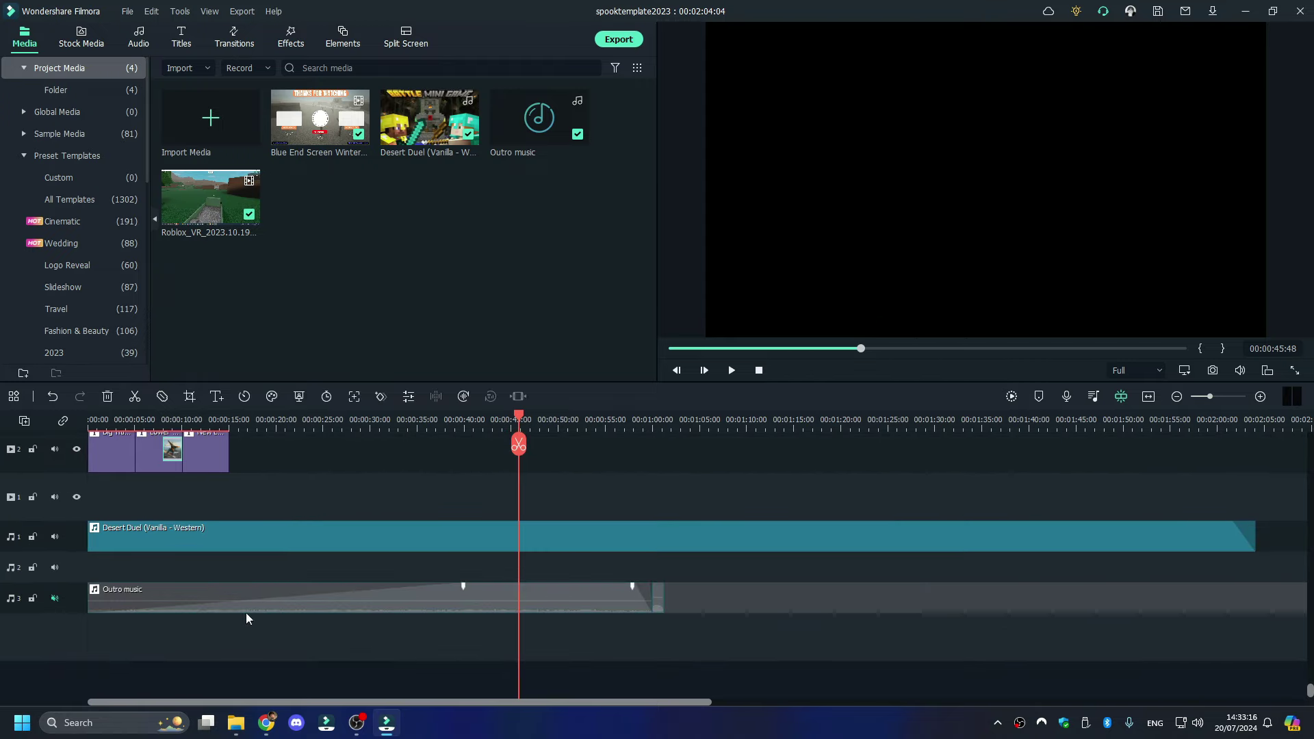
{"action": "left_click_drag", "start_coordinate": [421, 593], "coordinate": [419, 565]}
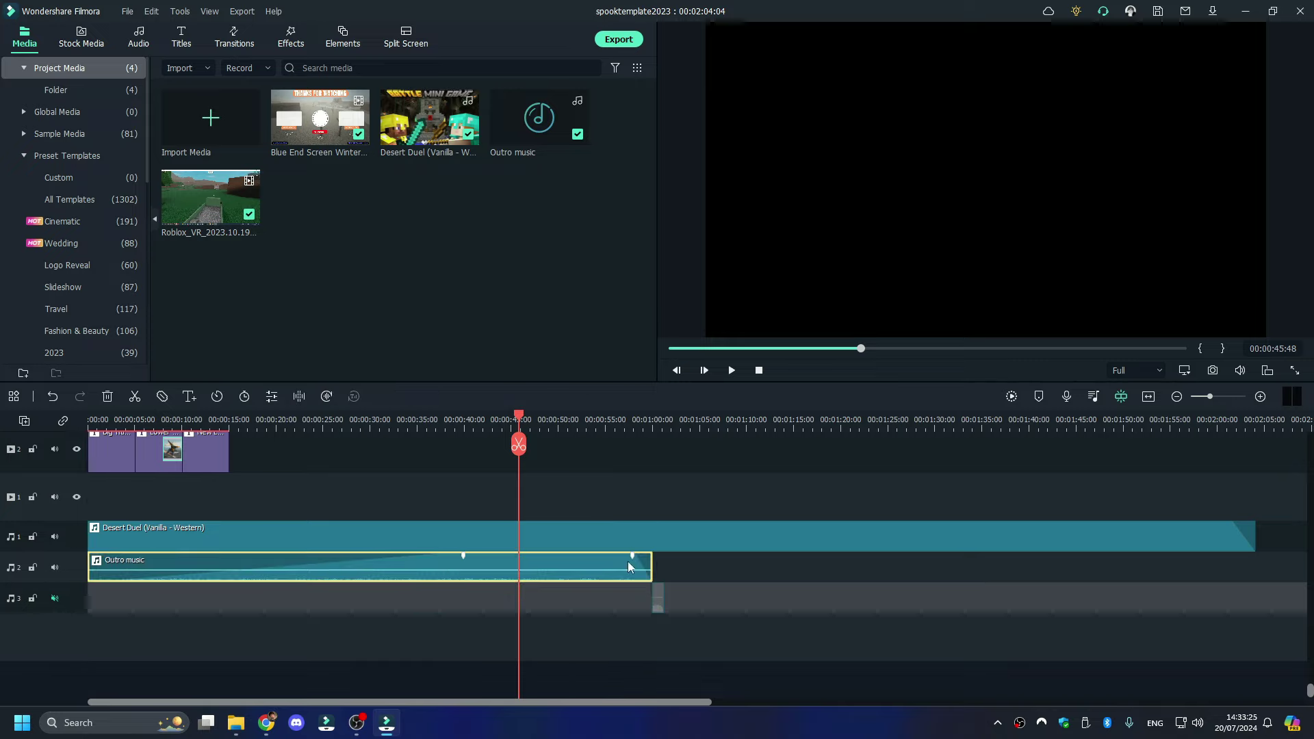
{"action": "left_click_drag", "start_coordinate": [399, 559], "coordinate": [383, 594]}
{"action": "left_click_drag", "start_coordinate": [657, 597], "coordinate": [657, 567]}
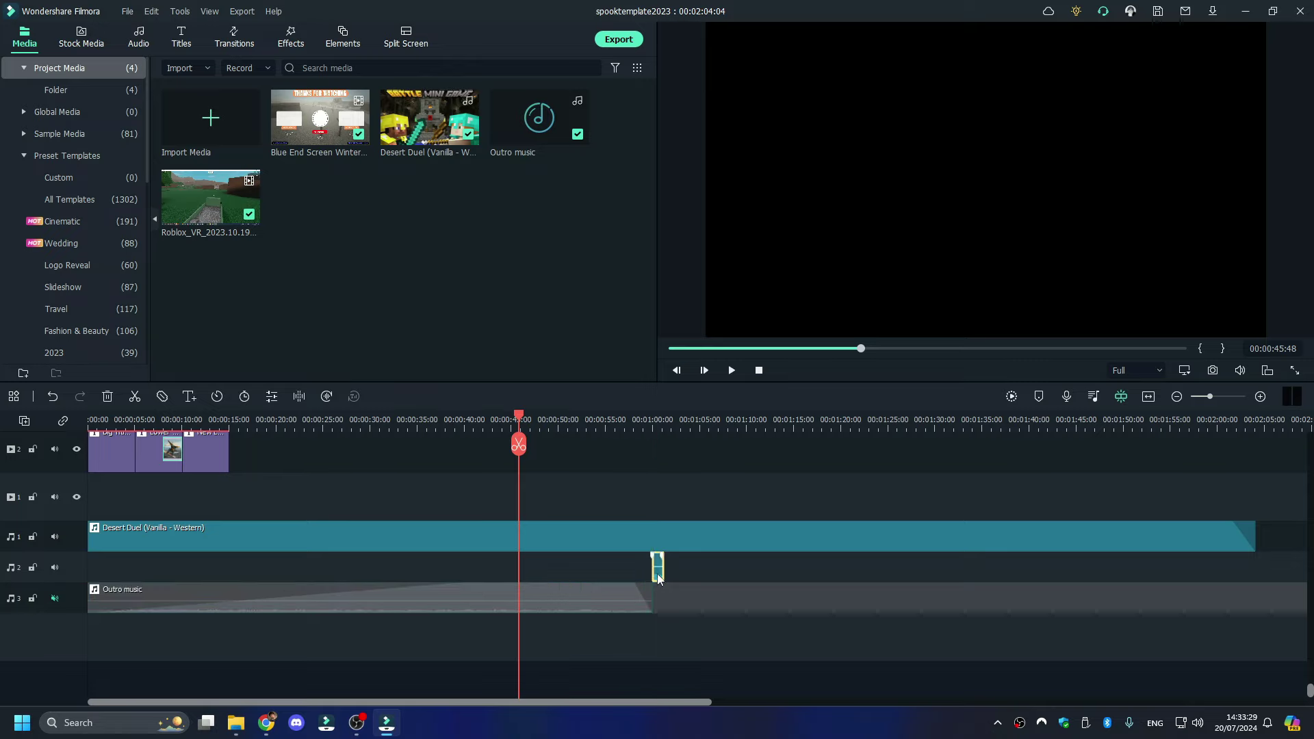
{"action": "left_click", "coordinate": [653, 420]}
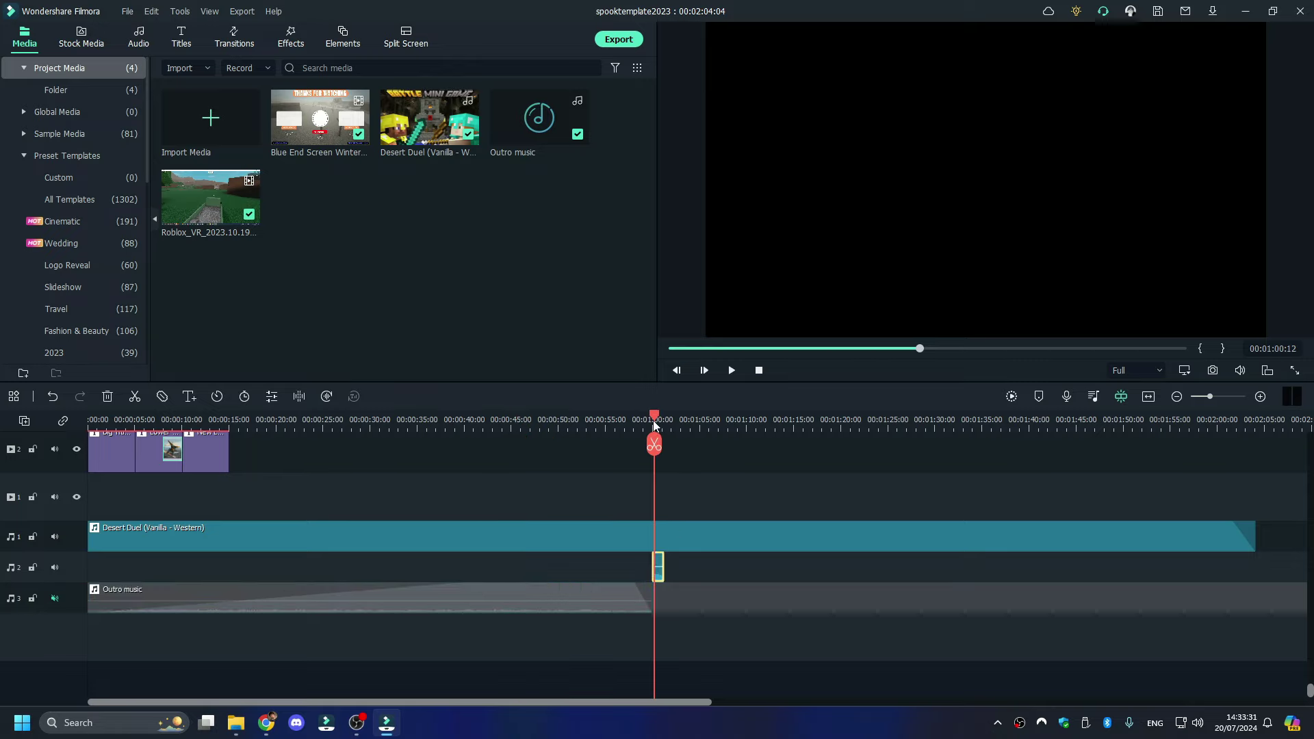
{"action": "left_click_drag", "start_coordinate": [652, 420], "coordinate": [656, 420]}
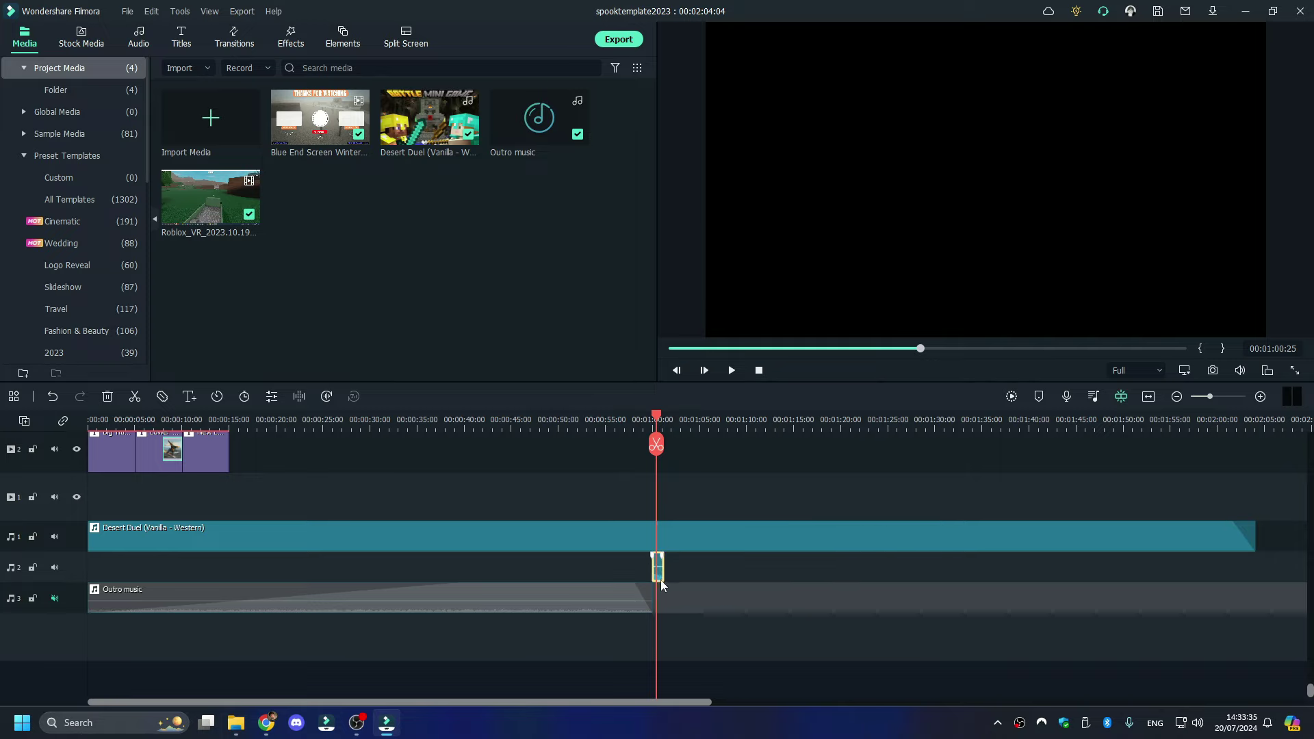
{"action": "left_click_drag", "start_coordinate": [660, 580], "coordinate": [659, 602]}
{"action": "scroll", "coordinate": [367, 577], "scroll_direction": "up", "scroll_amount": 2}
{"action": "scroll", "coordinate": [366, 576], "scroll_direction": "up", "scroll_amount": 1}
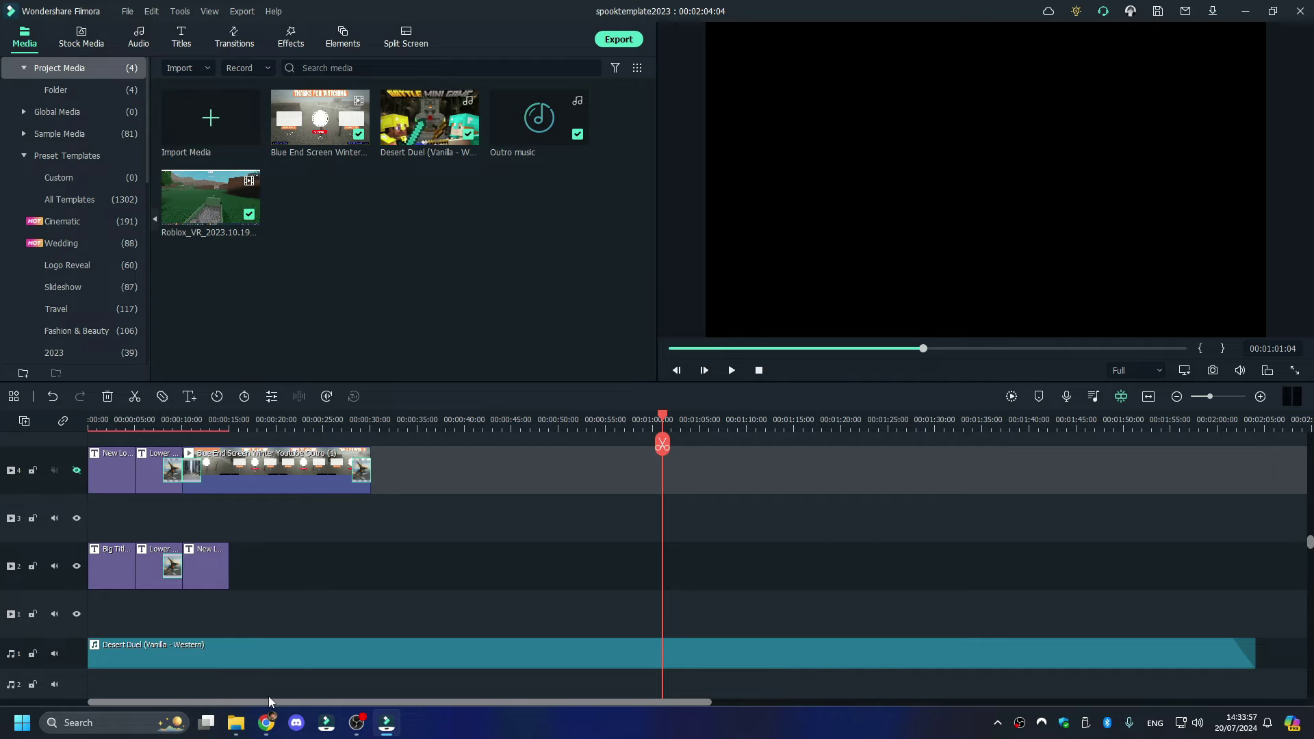
- Glance at YouTube Studio, then check tree screenshot 187 in Explorer's My trees 2023 folder
{"action": "left_click", "coordinate": [266, 723]}
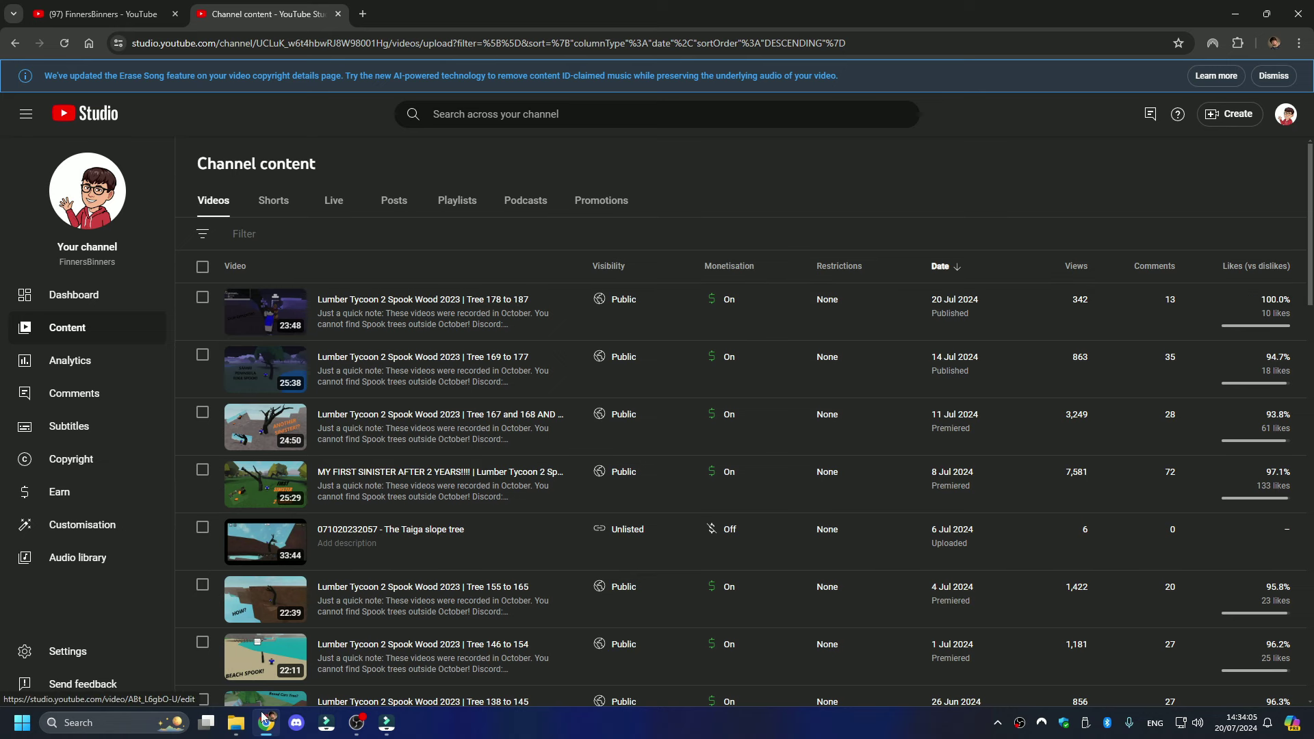
{"action": "left_click", "coordinate": [236, 722]}
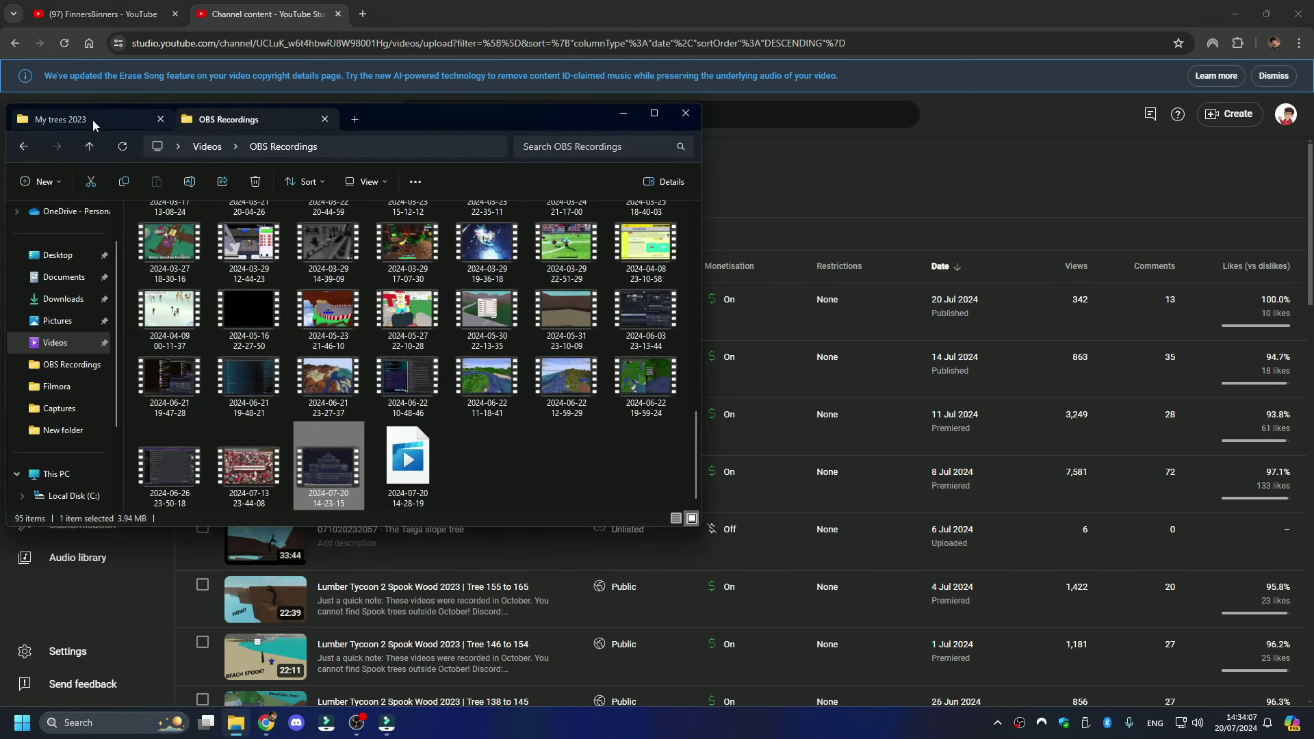
{"action": "left_click", "coordinate": [93, 120]}
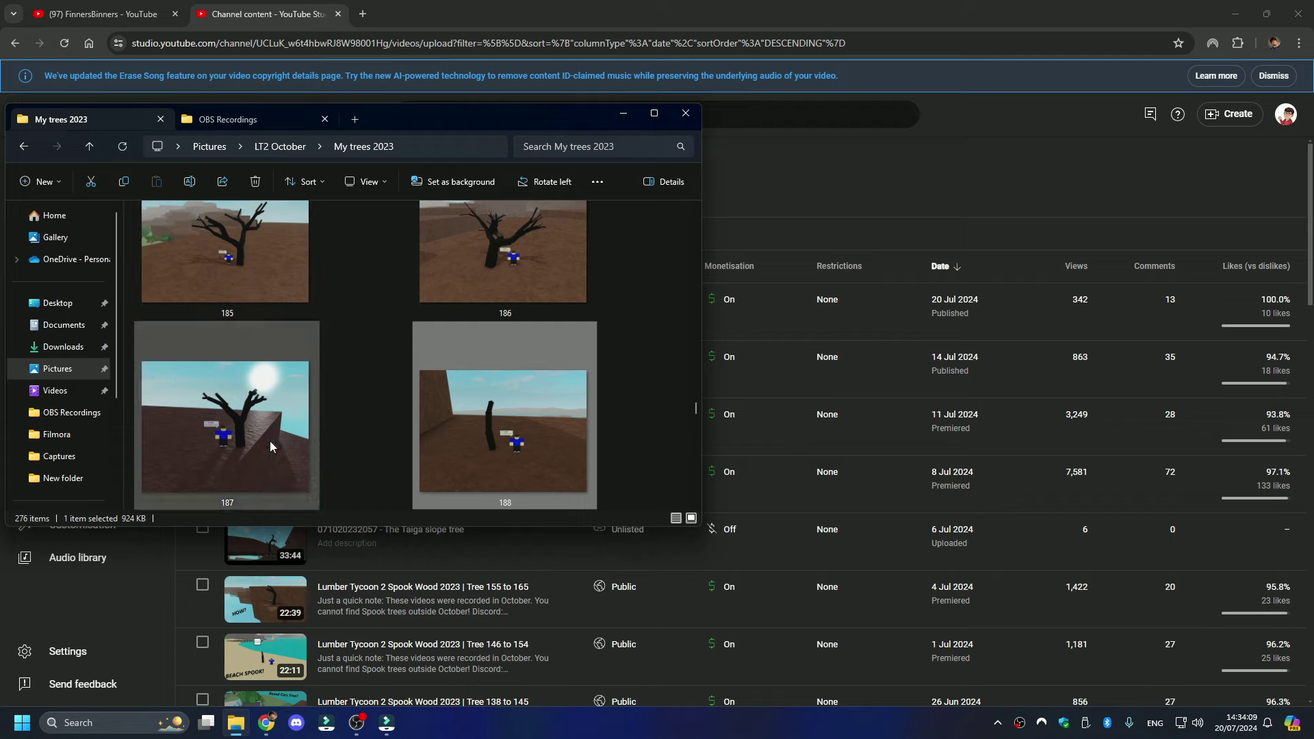
{"action": "left_click", "coordinate": [261, 423]}
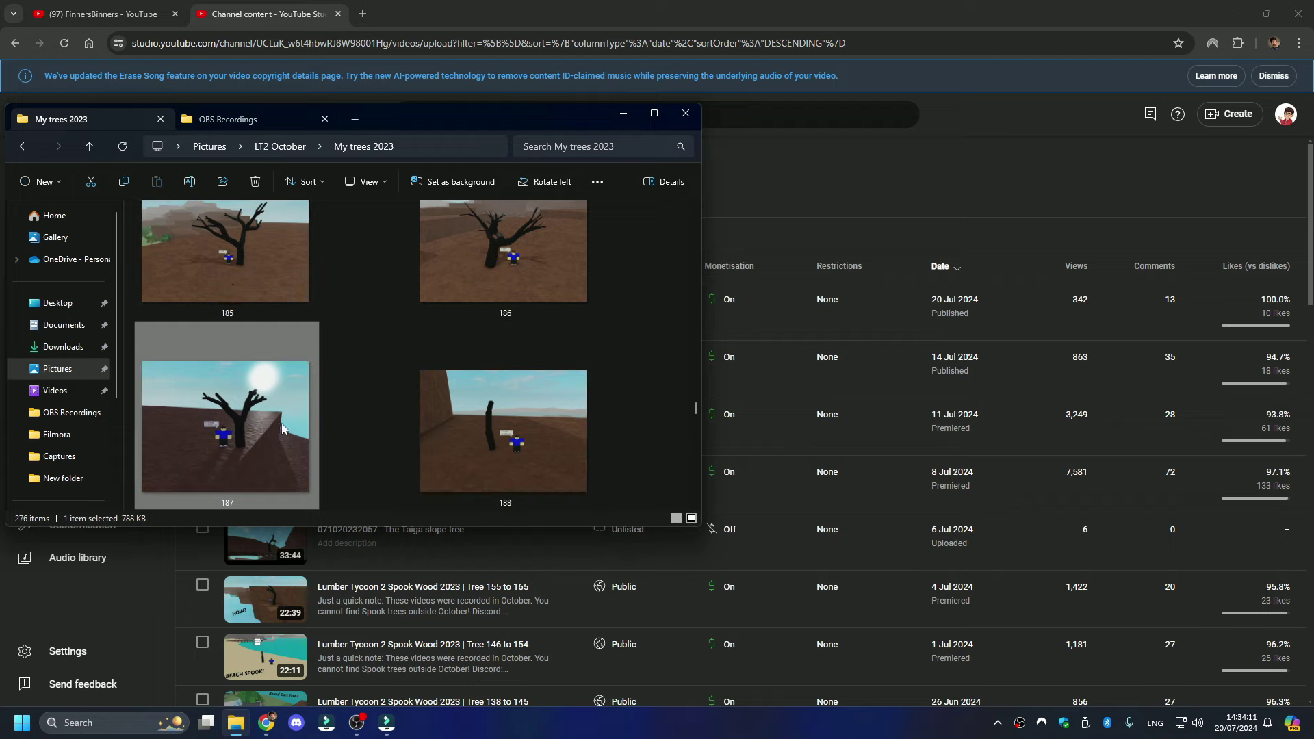
{"action": "left_click", "coordinate": [558, 446]}
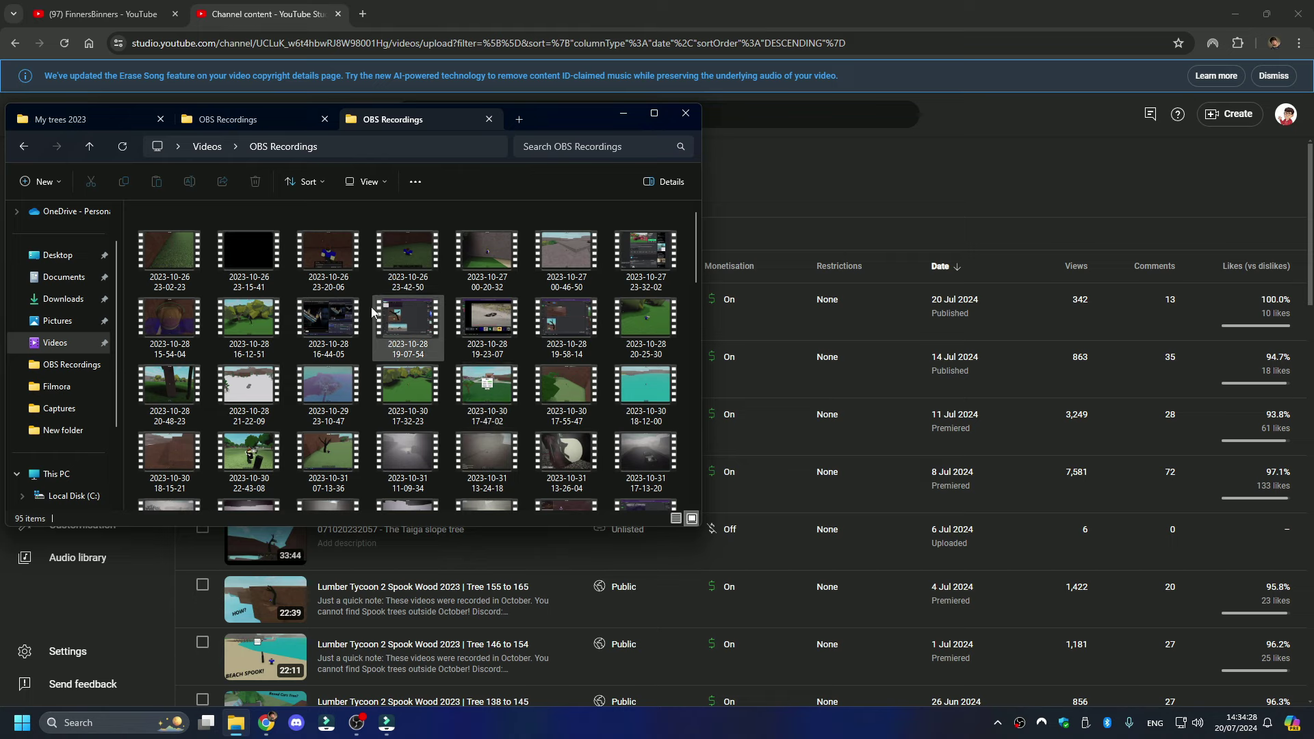
{"action": "scroll", "coordinate": [80, 424], "scroll_direction": "down", "scroll_amount": 2}
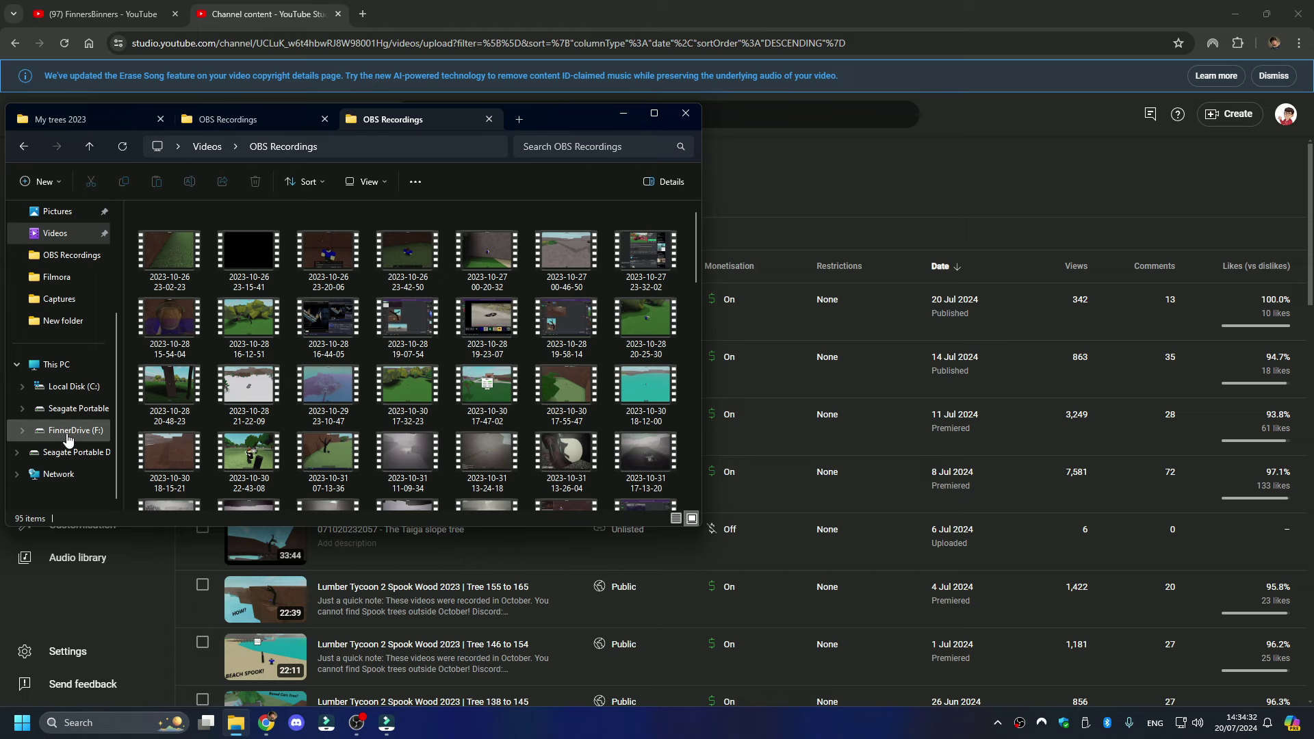
{"action": "scroll", "coordinate": [69, 438], "scroll_direction": "up", "scroll_amount": 3}
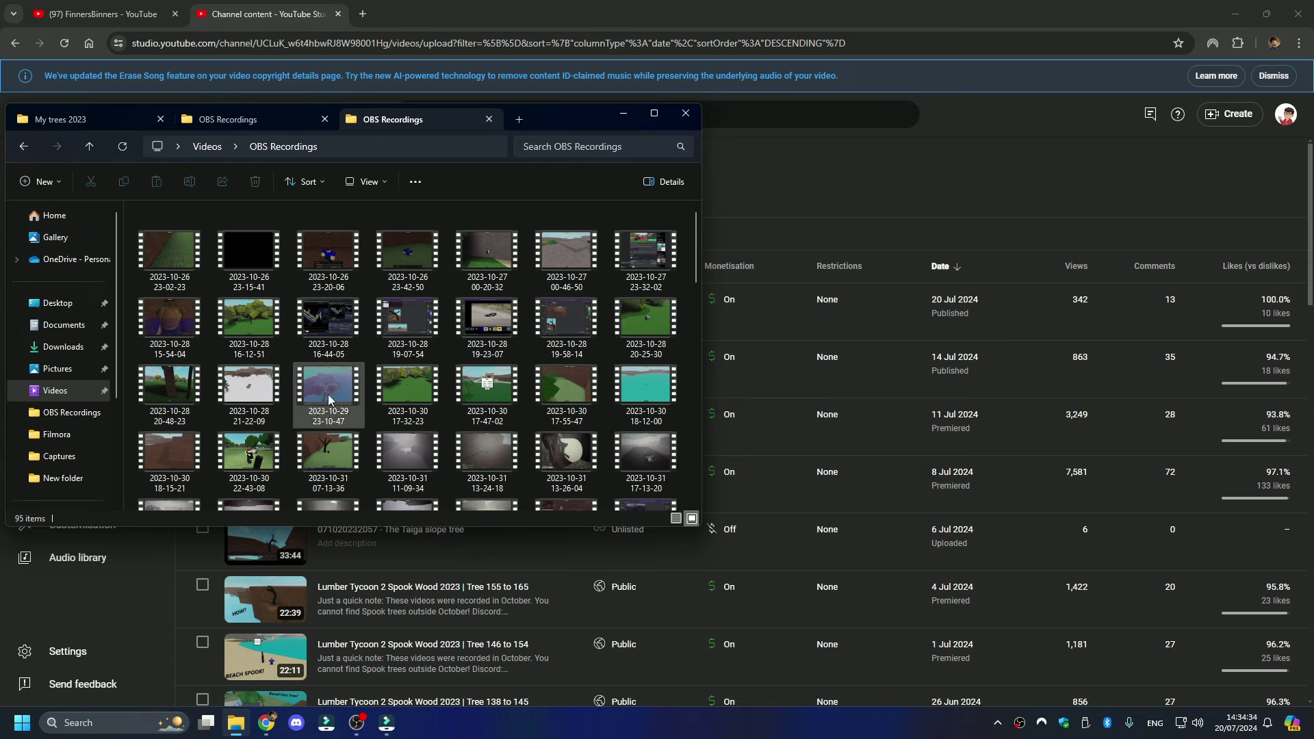
{"action": "double_click", "coordinate": [198, 322]}
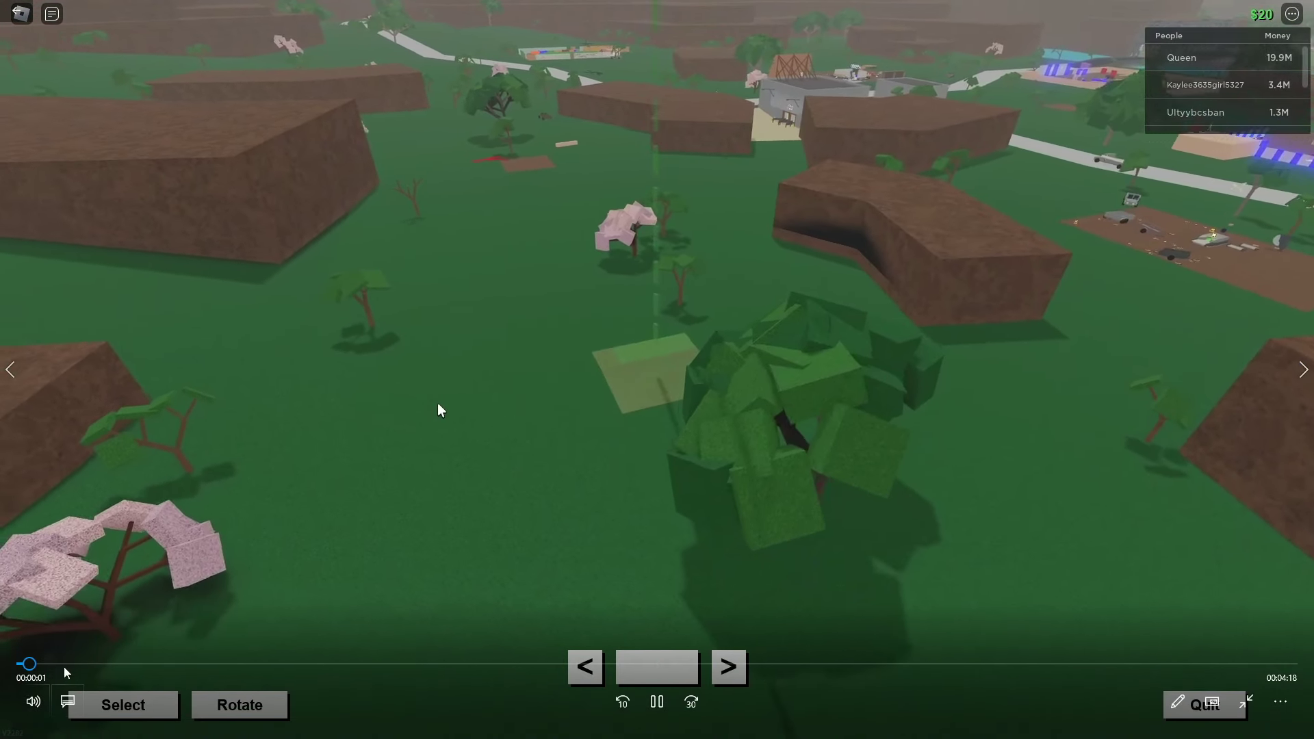
{"action": "left_click_drag", "start_coordinate": [226, 664], "coordinate": [445, 678]}
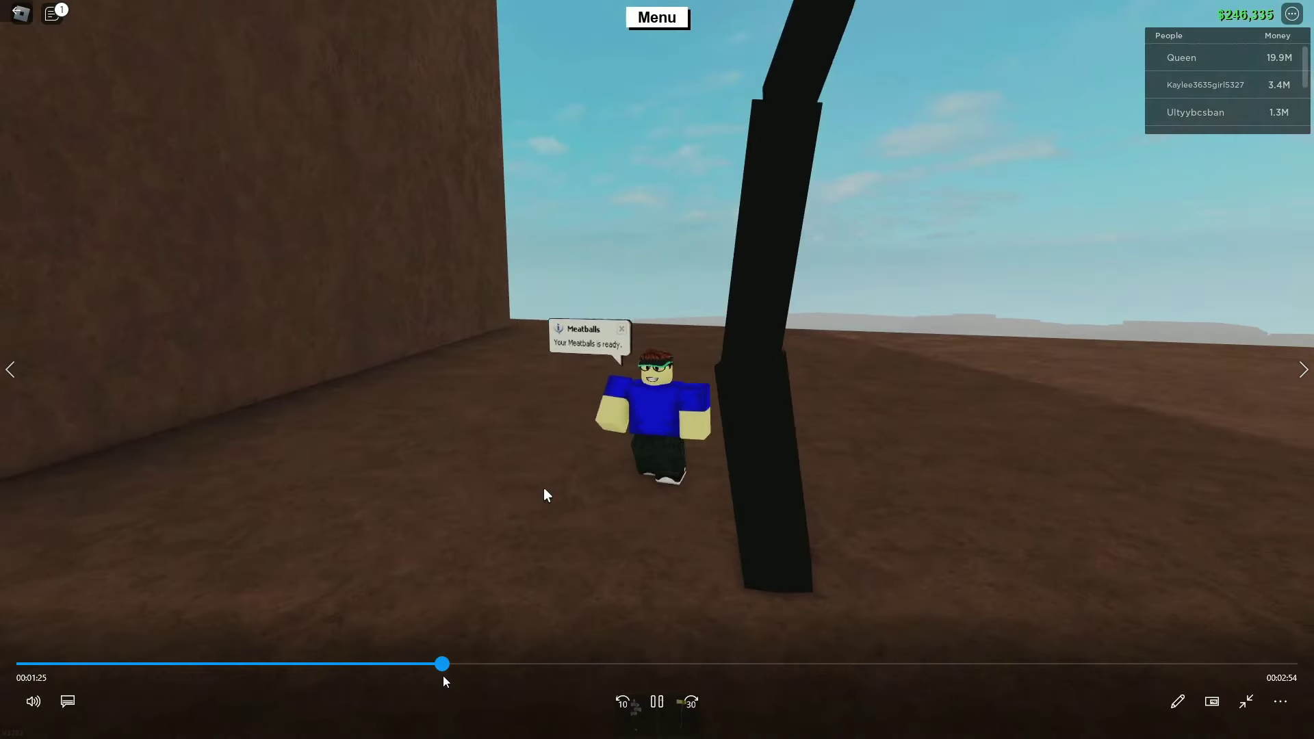
{"action": "left_click_drag", "start_coordinate": [444, 676], "coordinate": [440, 676]}
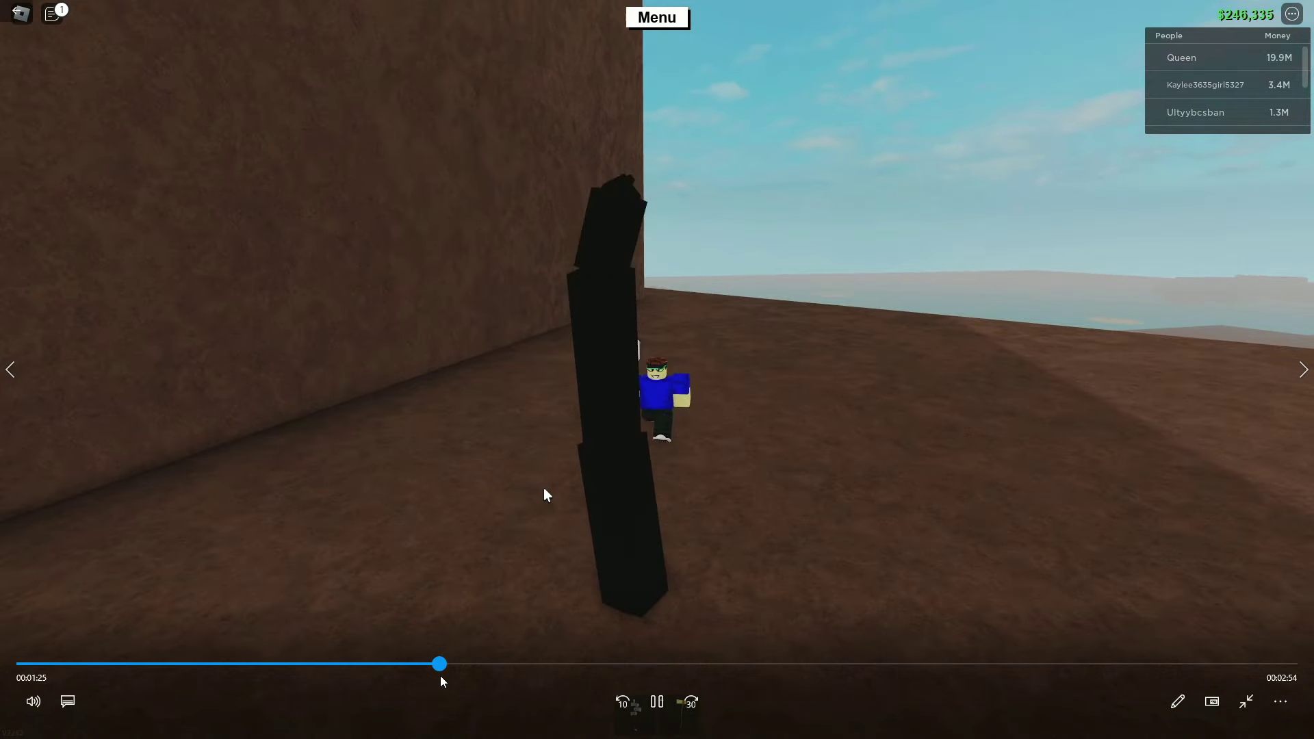
{"action": "key", "text": "alt+F4"}
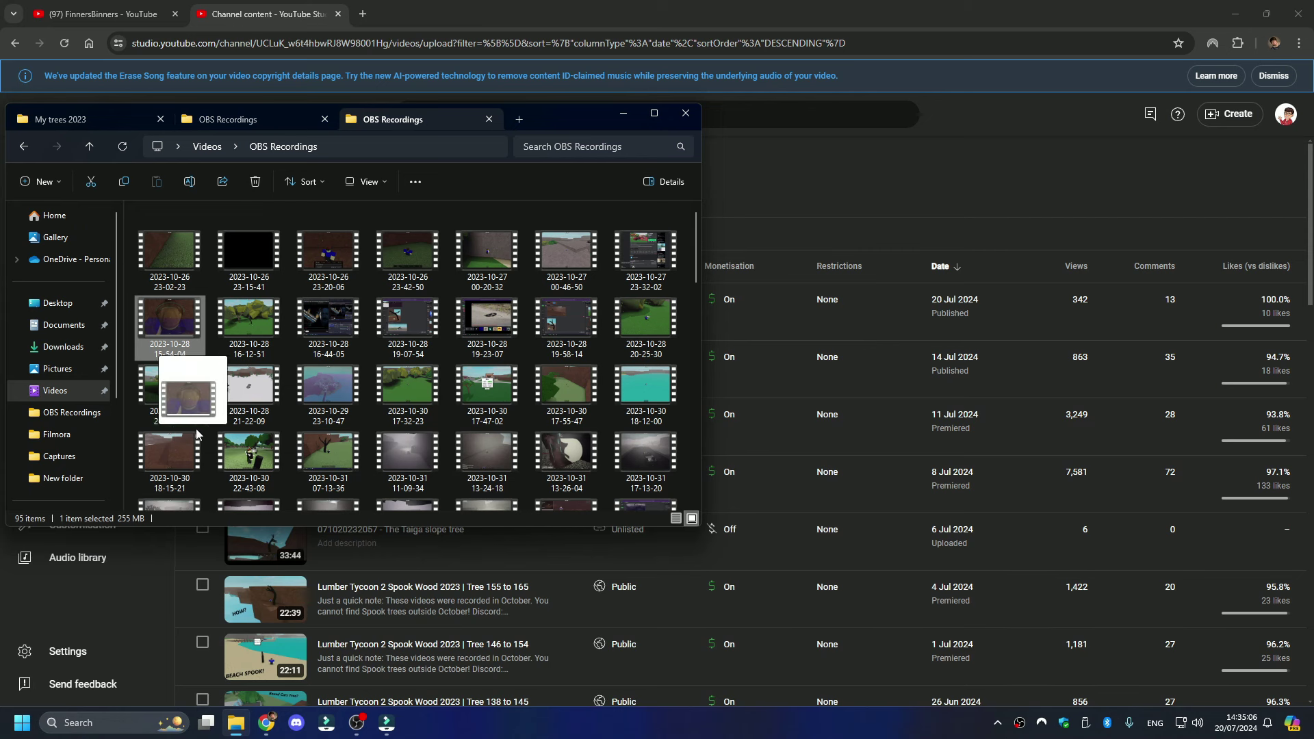
{"action": "left_click_drag", "start_coordinate": [413, 722], "coordinate": [22, 601]}
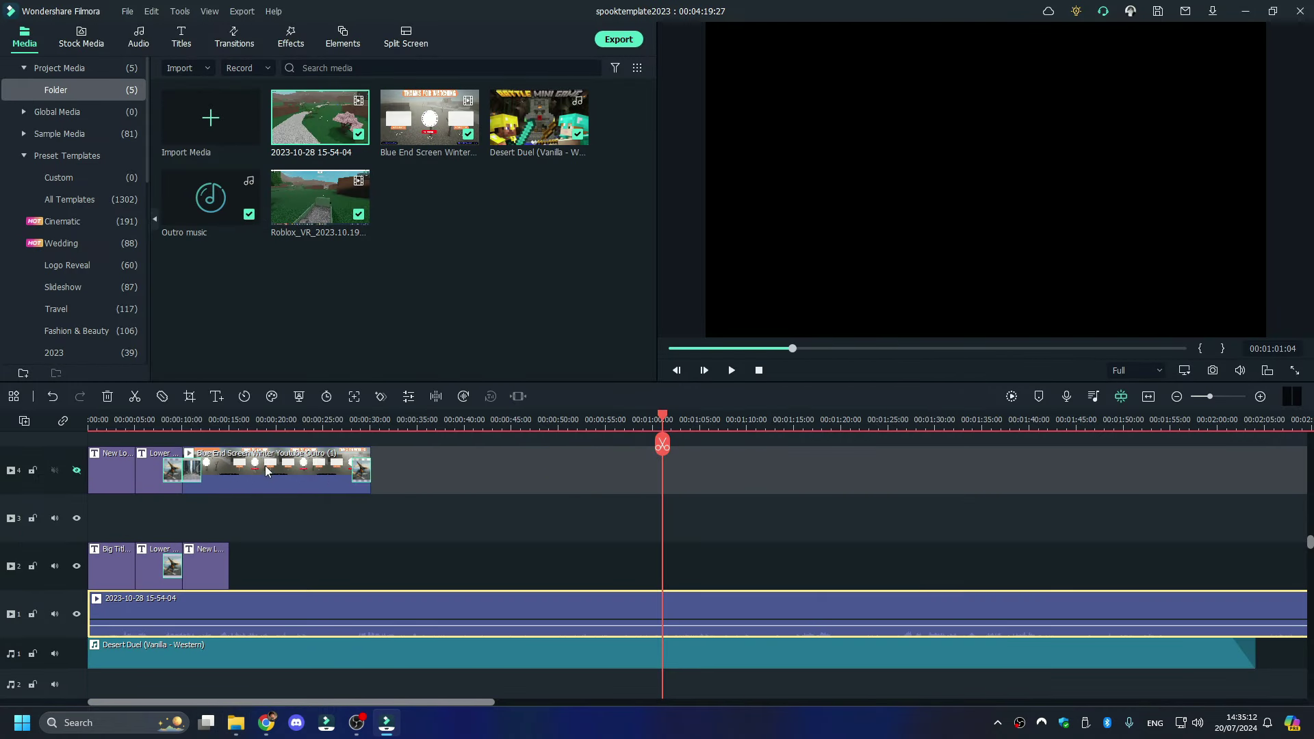
{"action": "left_click", "coordinate": [106, 428]}
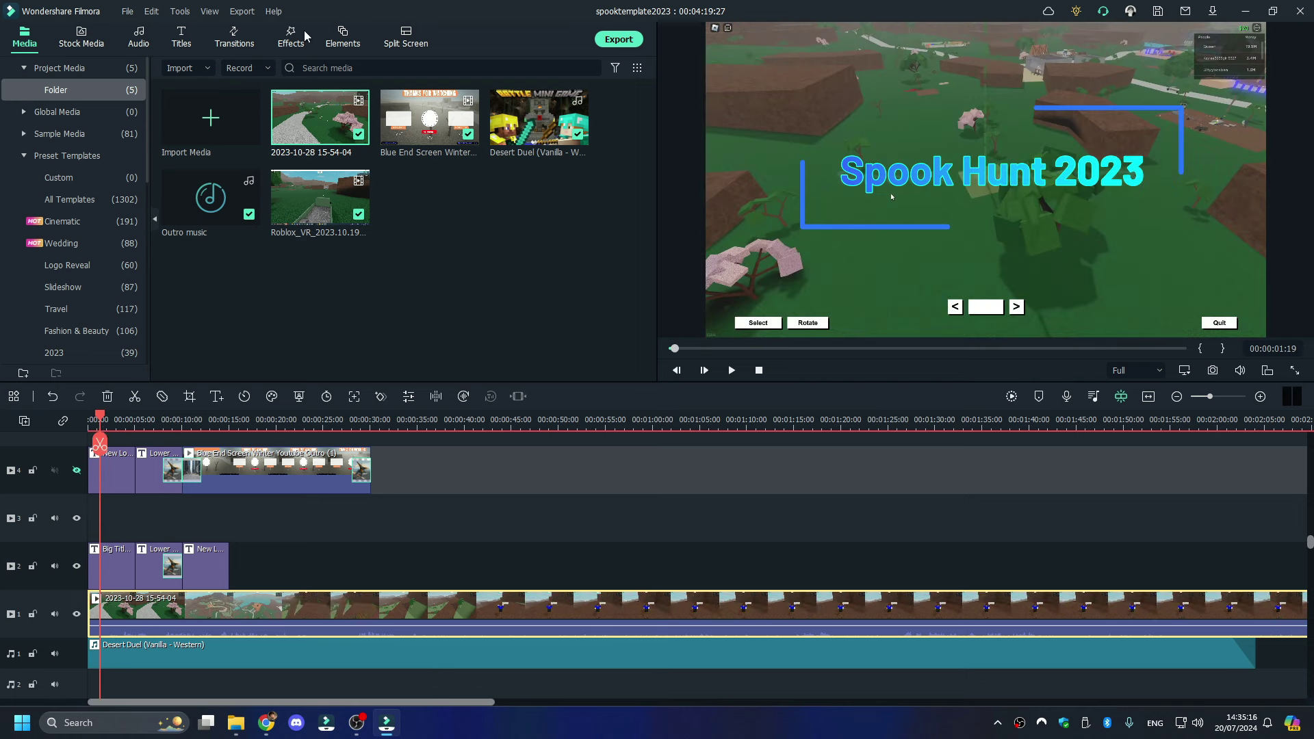
{"action": "left_click", "coordinate": [348, 34]}
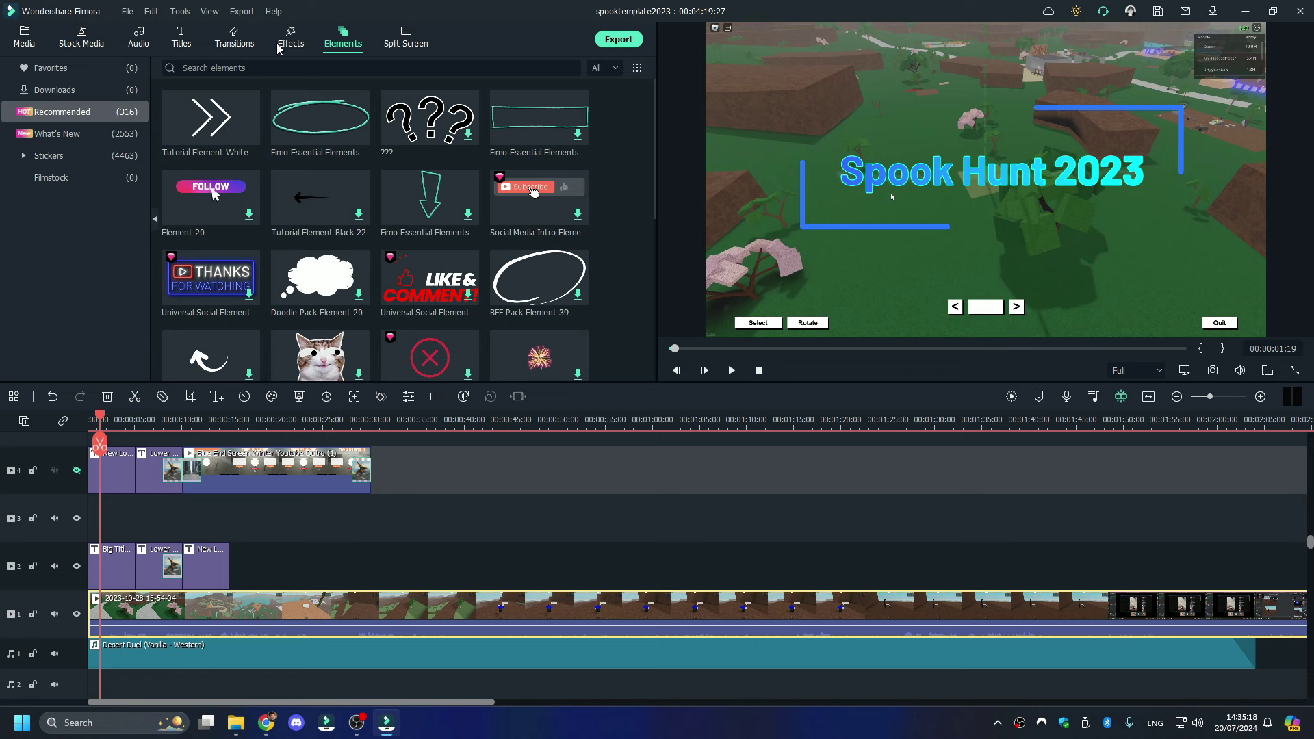
{"action": "left_click", "coordinate": [234, 36]}
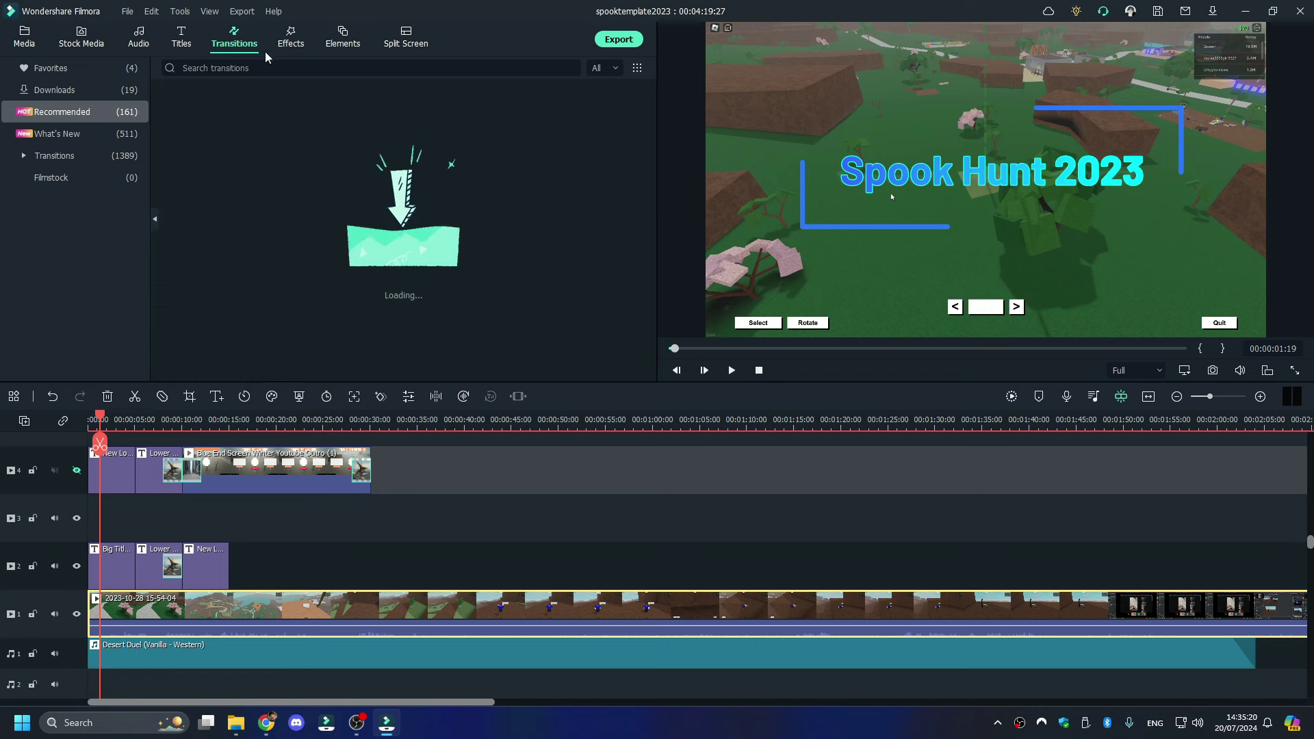
{"action": "left_click", "coordinate": [55, 68]}
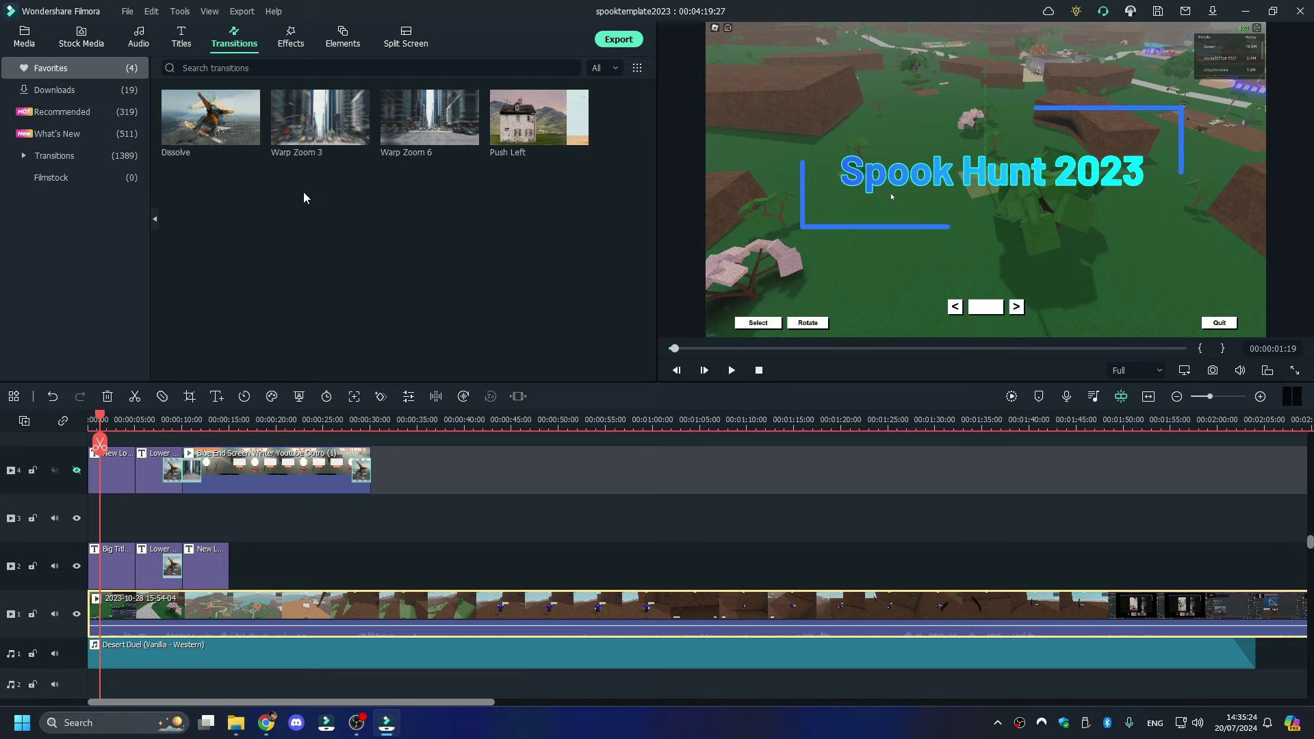
{"action": "left_click_drag", "start_coordinate": [206, 120], "coordinate": [97, 627]}
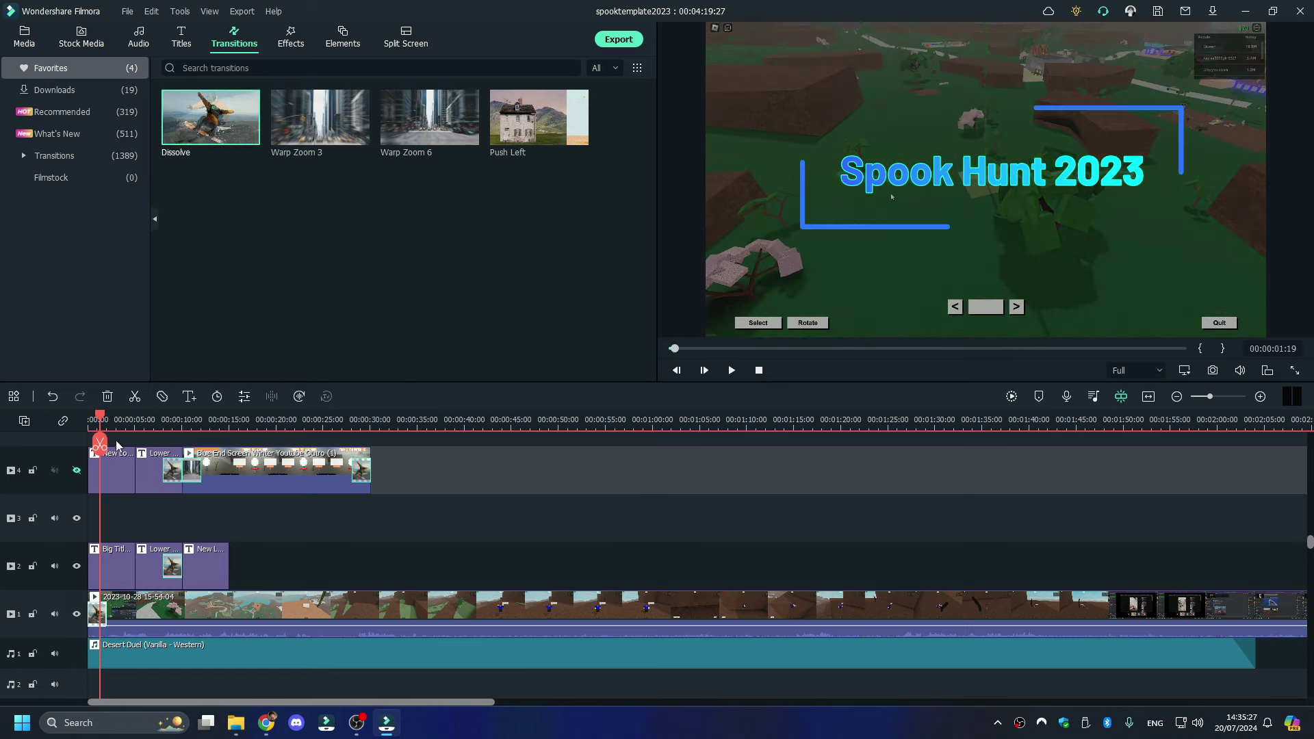
- Preview the transition, stopping at 00:00:03:10 with the track-1 gameplay clip selected
{"action": "left_click_drag", "start_coordinate": [99, 424], "coordinate": [102, 431]}
{"action": "key", "text": "space"}
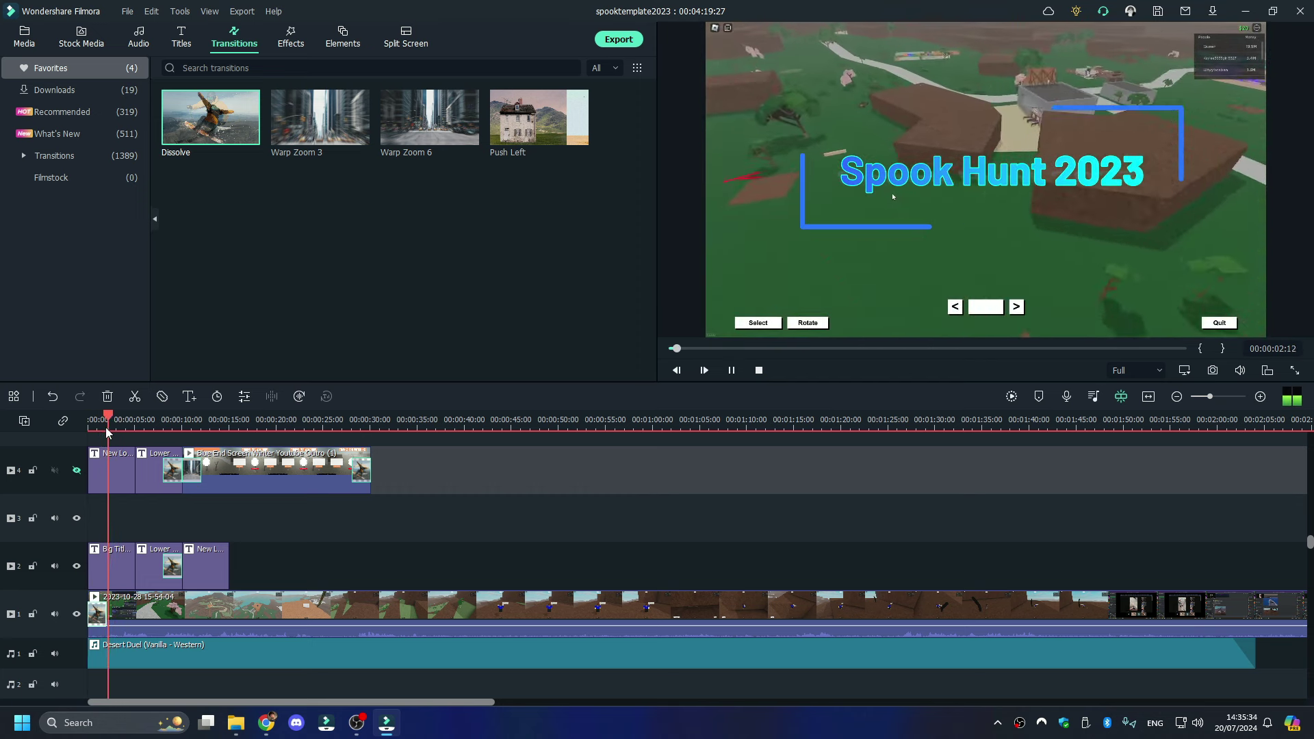
{"action": "key", "text": "space"}
{"action": "left_click", "coordinate": [173, 614]}
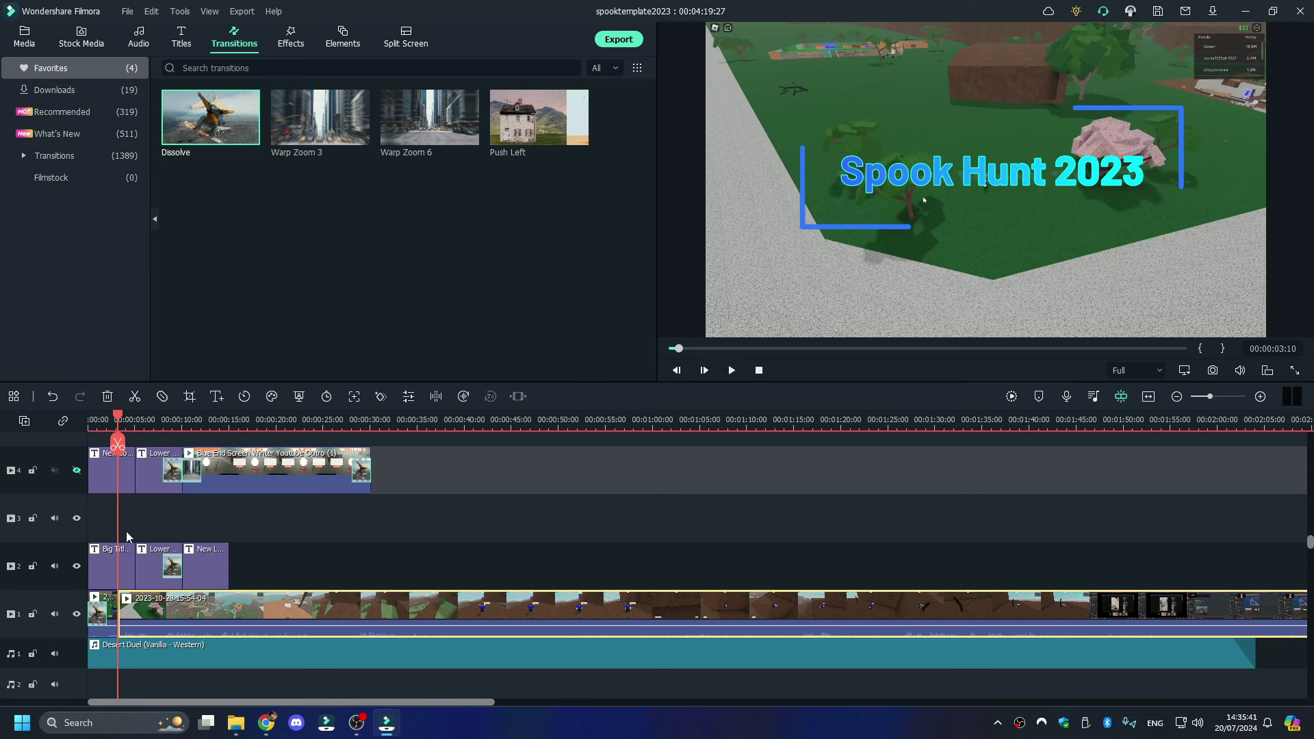
- Delete the short opening gameplay piece on track 1 and play back to the Spook 167 title
{"action": "right_click", "coordinate": [111, 615]}
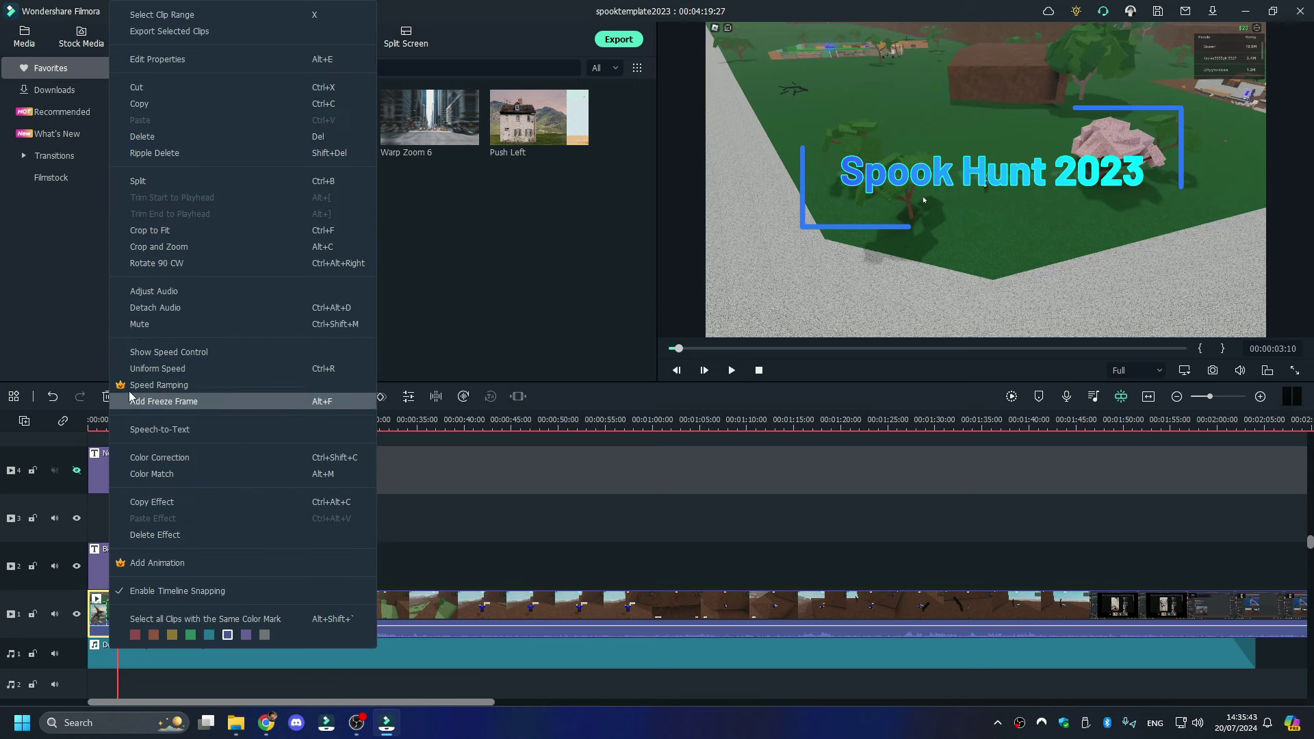
{"action": "left_click", "coordinate": [147, 136]}
{"action": "left_click", "coordinate": [141, 611]}
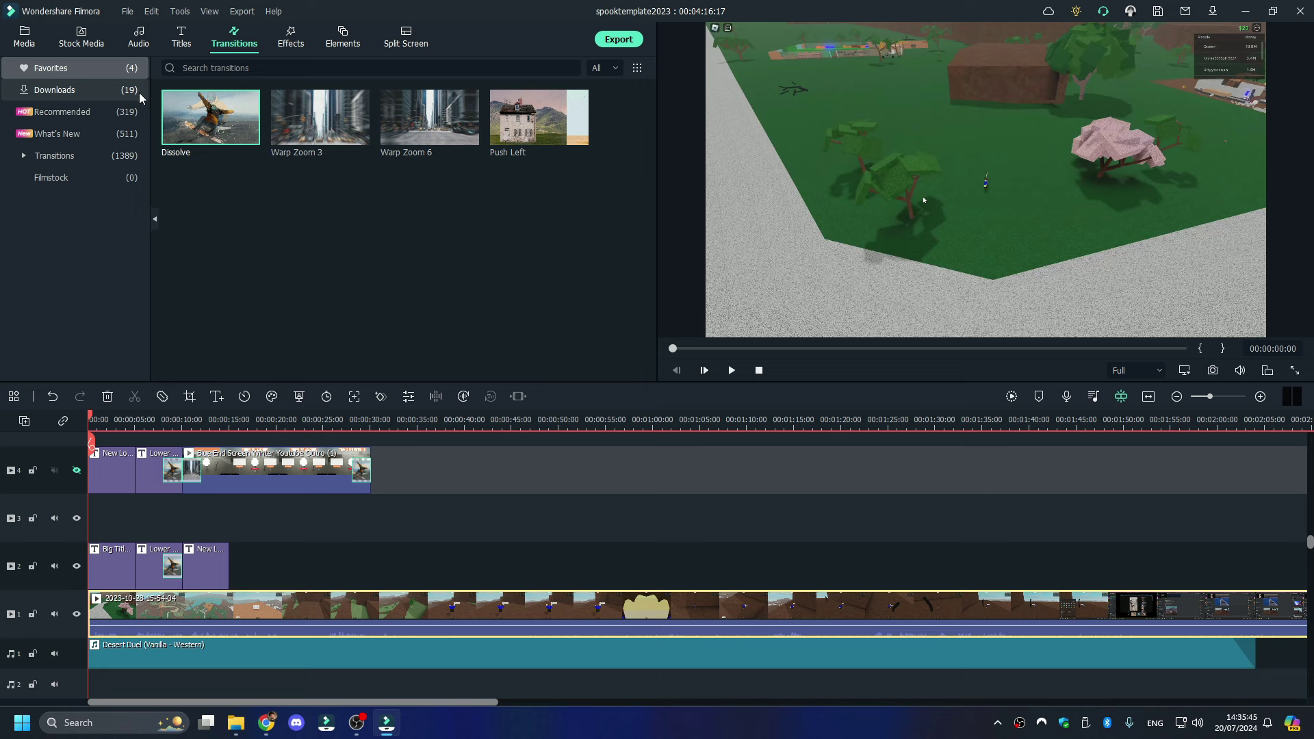
{"action": "left_click", "coordinate": [103, 614]}
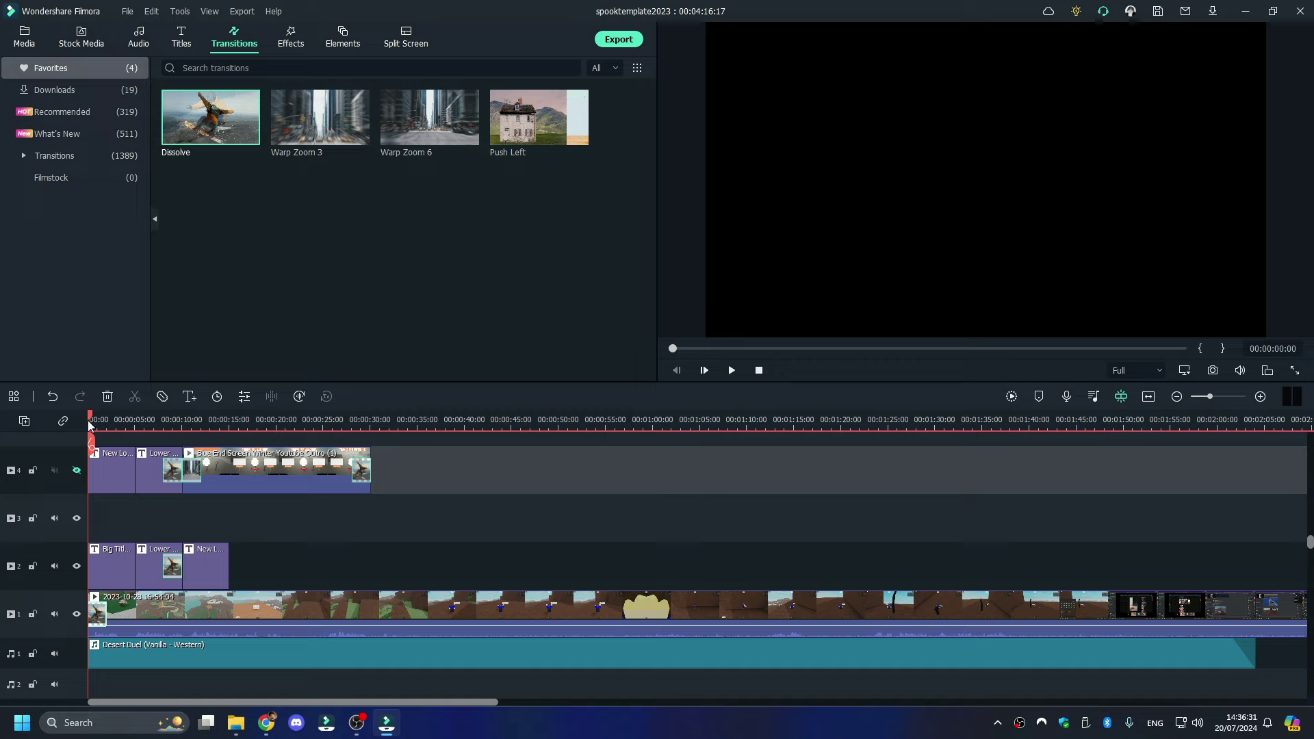
{"action": "key", "text": "space"}
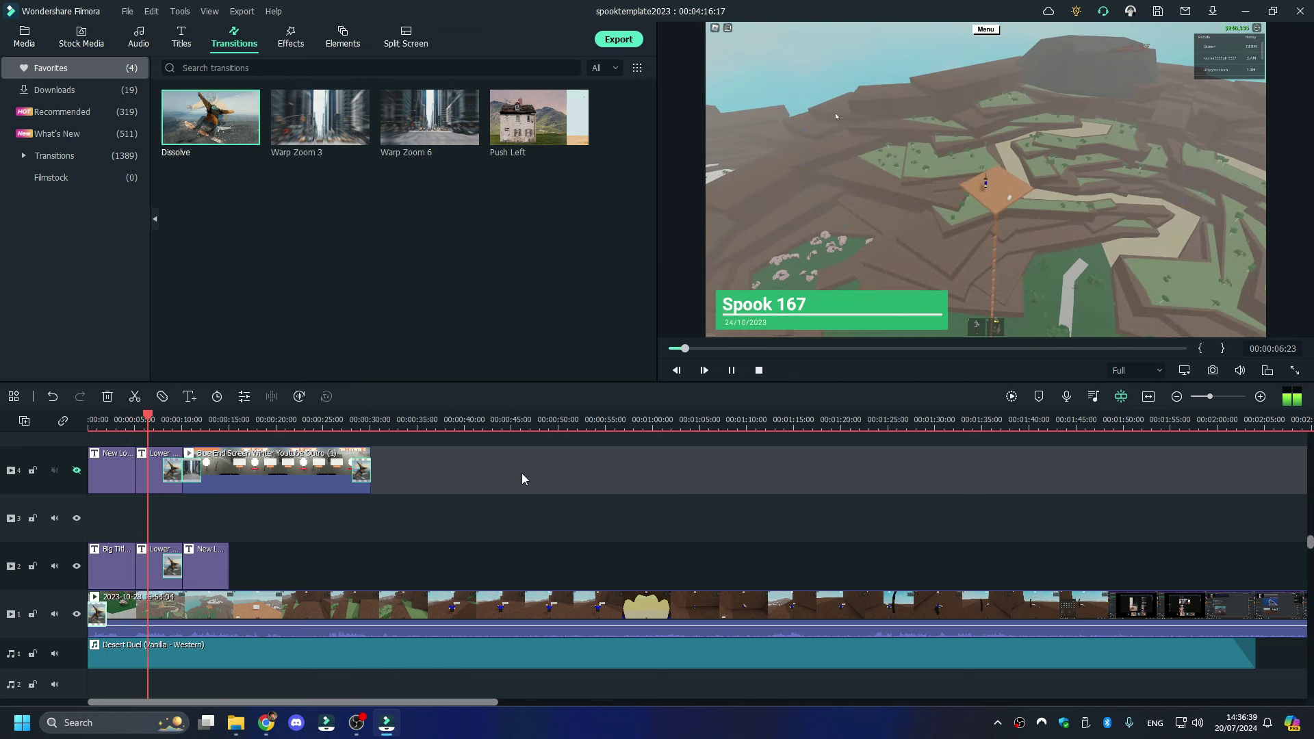
{"action": "key", "text": "space"}
- Change the lower-third text from Spook 167 to Spook 188, checking the My trees 2023 folder
{"action": "double_click", "coordinate": [765, 308]}
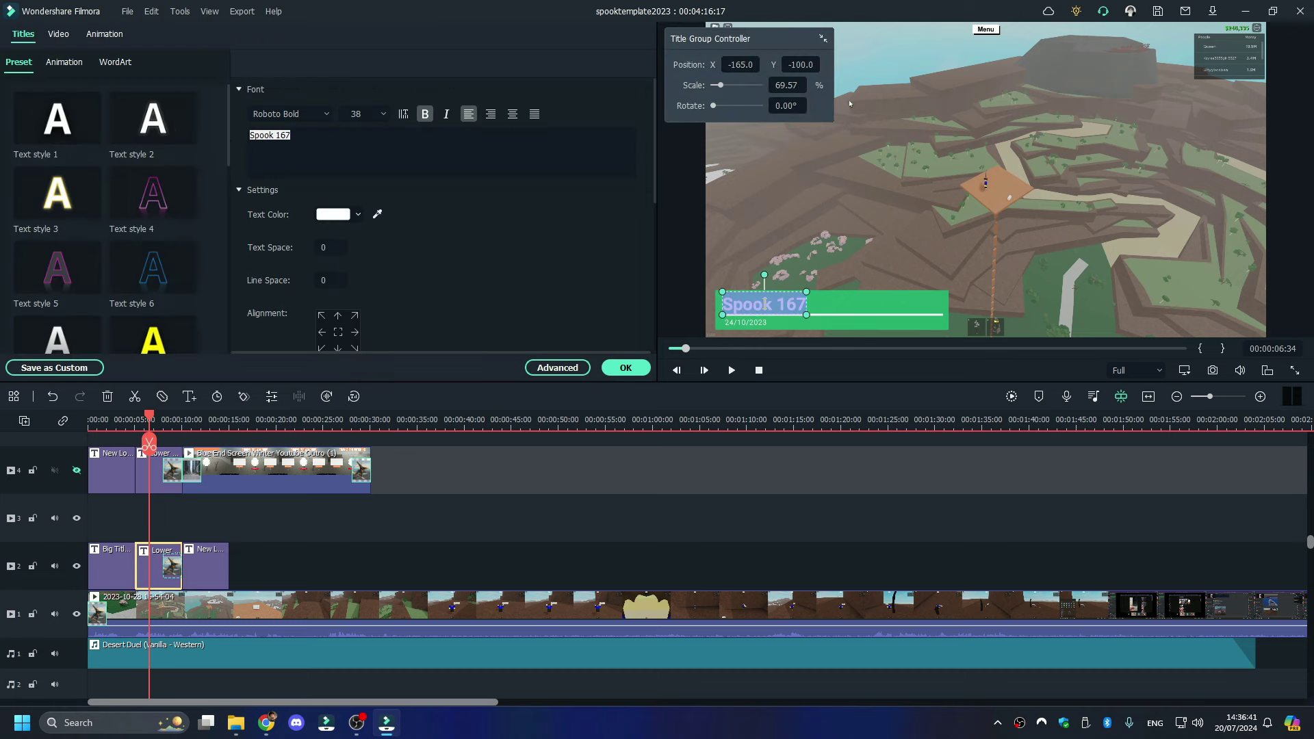
{"action": "left_click", "coordinate": [431, 168]}
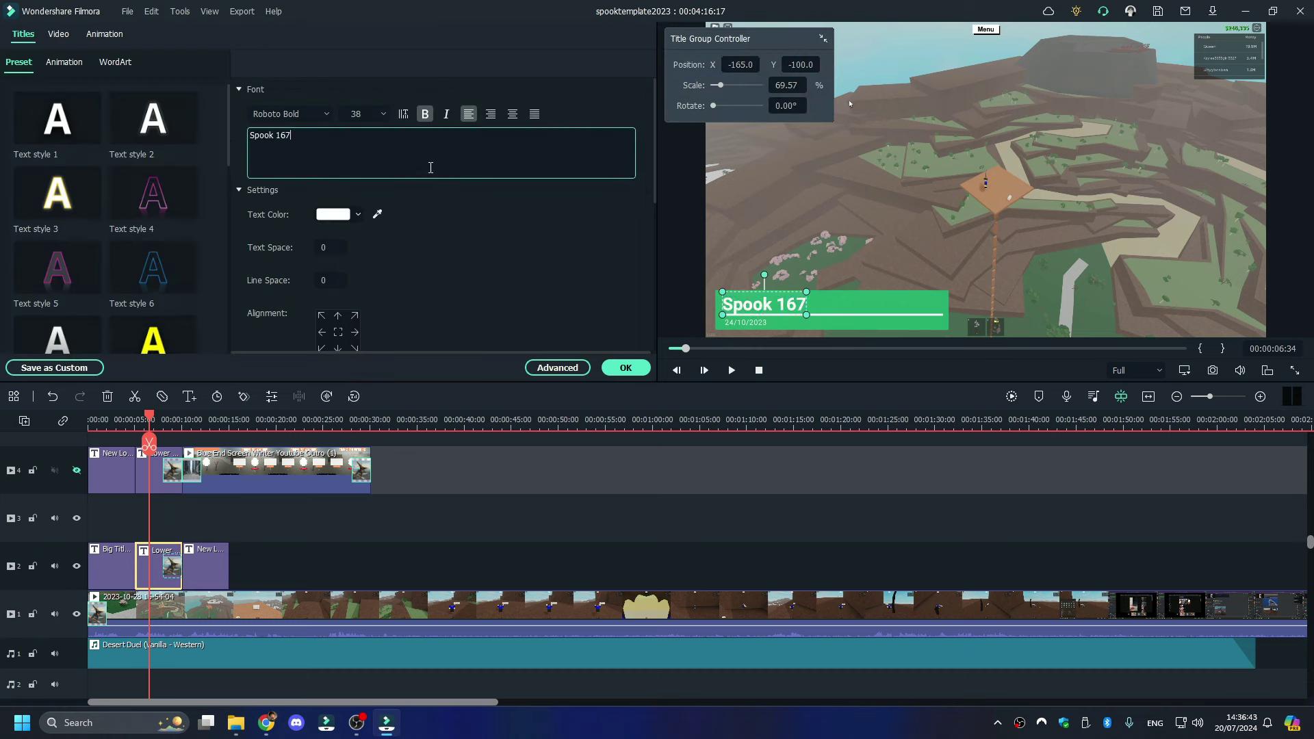
{"action": "key", "text": "BackSpace"}
{"action": "key", "text": "BackSpace"}
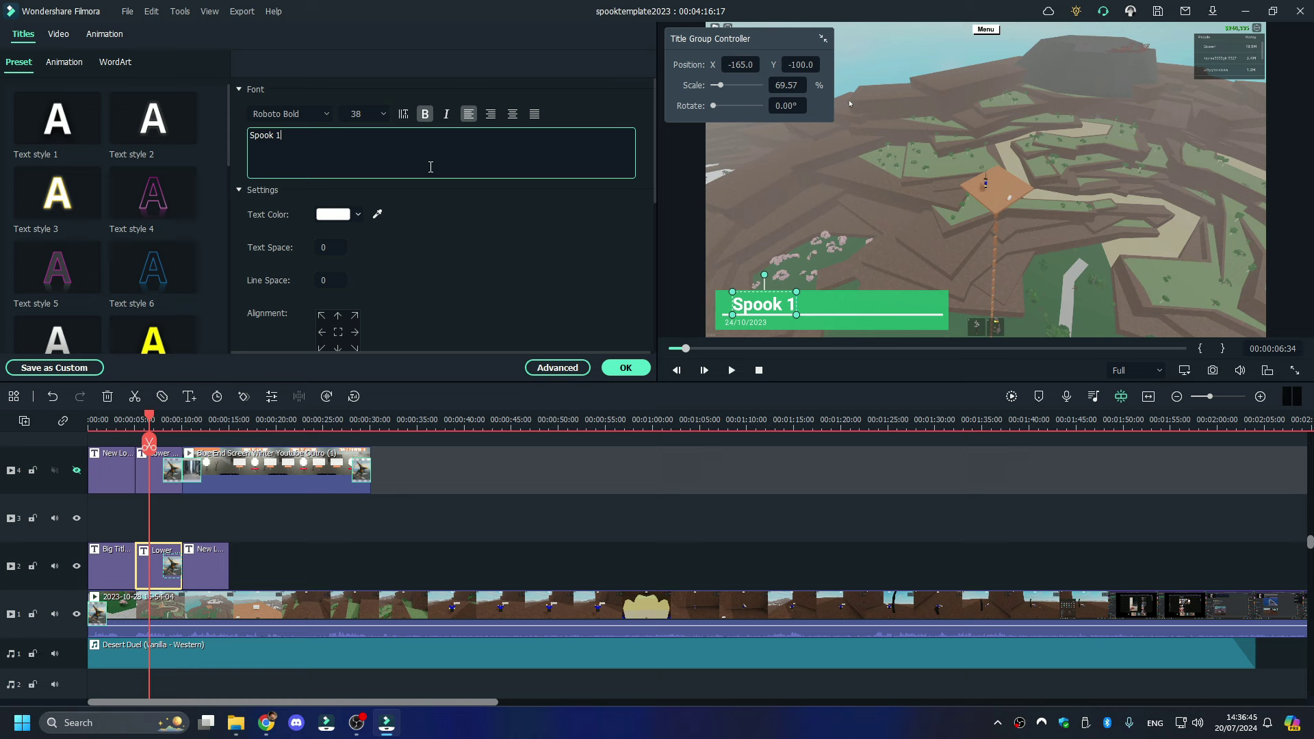
{"action": "type", "text": "88"}
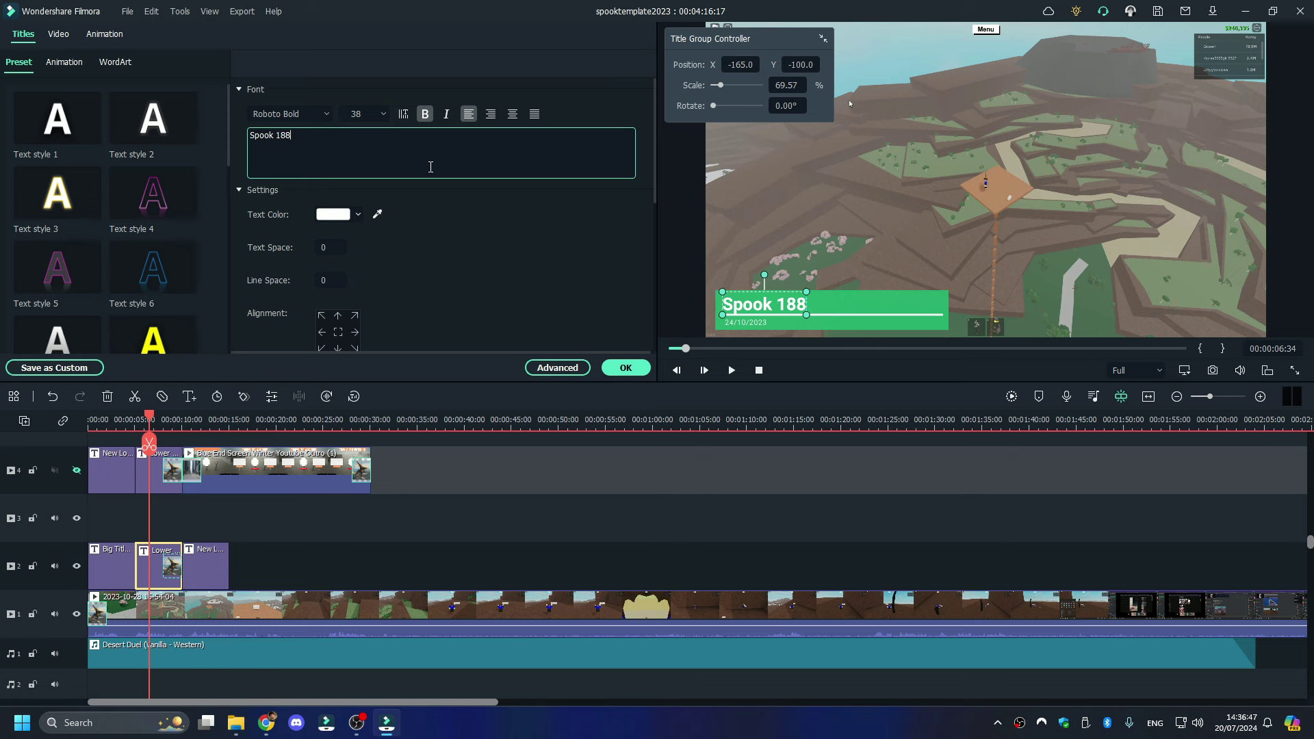
{"action": "left_click", "coordinate": [236, 723]}
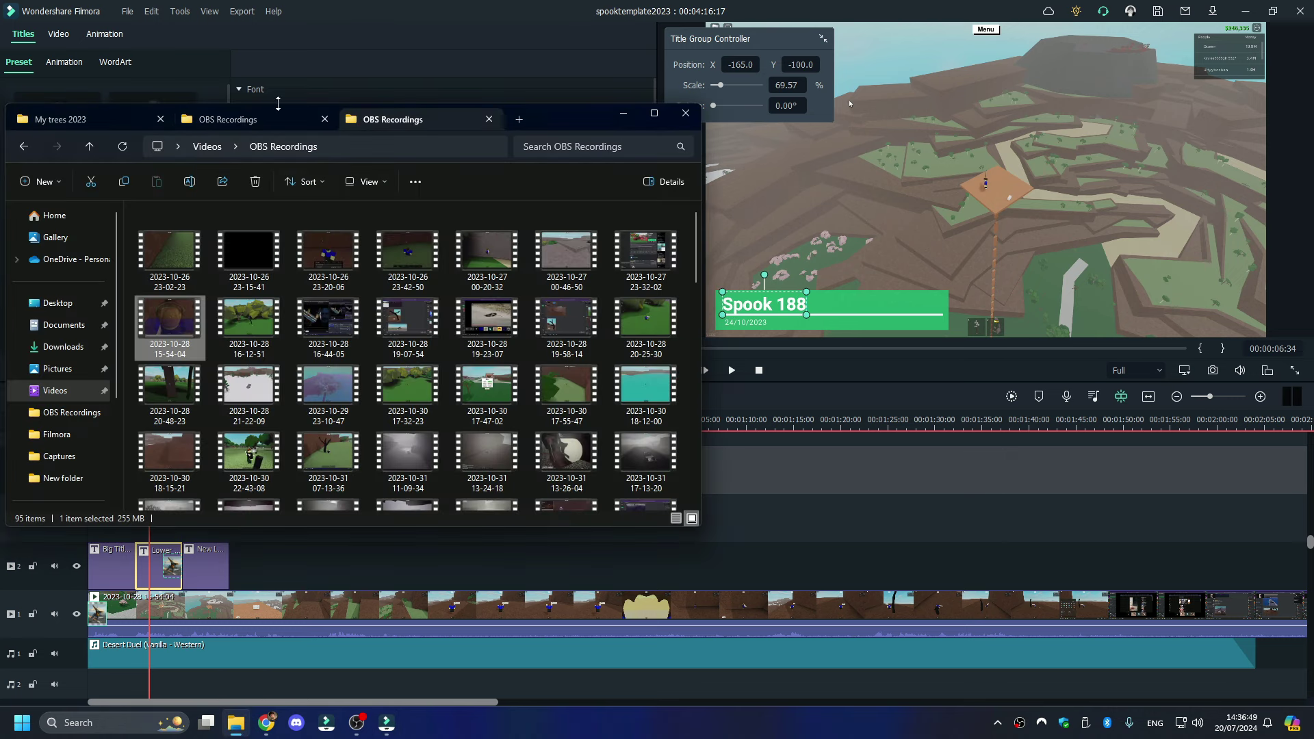
{"action": "left_click", "coordinate": [102, 120]}
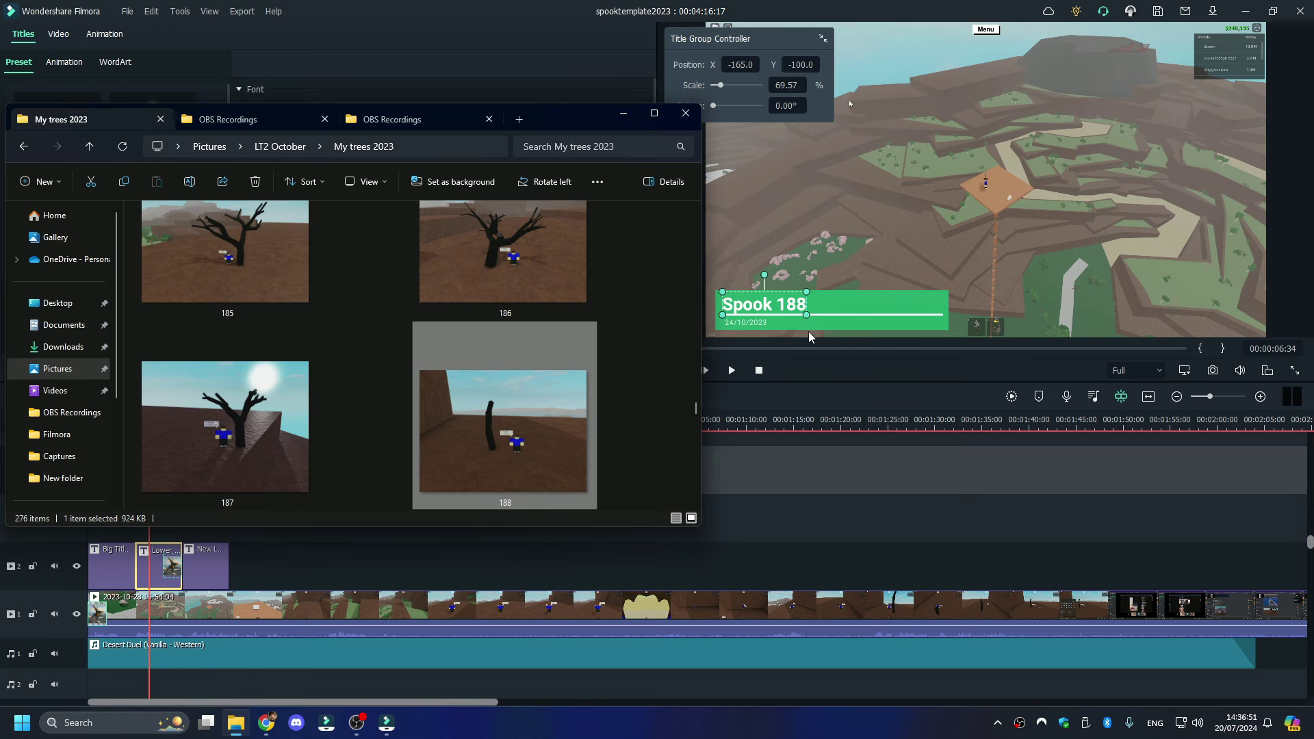
{"action": "left_click", "coordinate": [810, 399]}
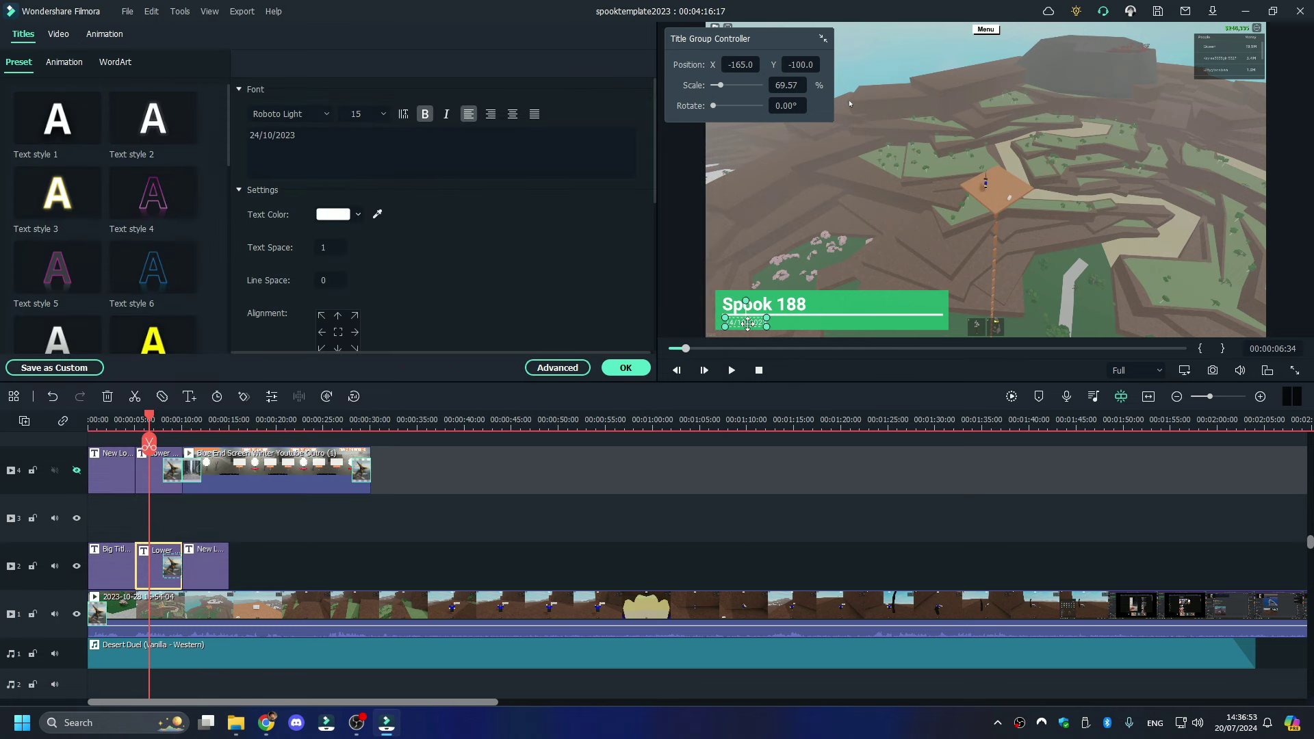
- Change the title's date from 24/10/2023 to 28/10/2023 and preview the result
{"action": "key", "text": "ctrl+a"}
{"action": "left_click", "coordinate": [258, 141]}
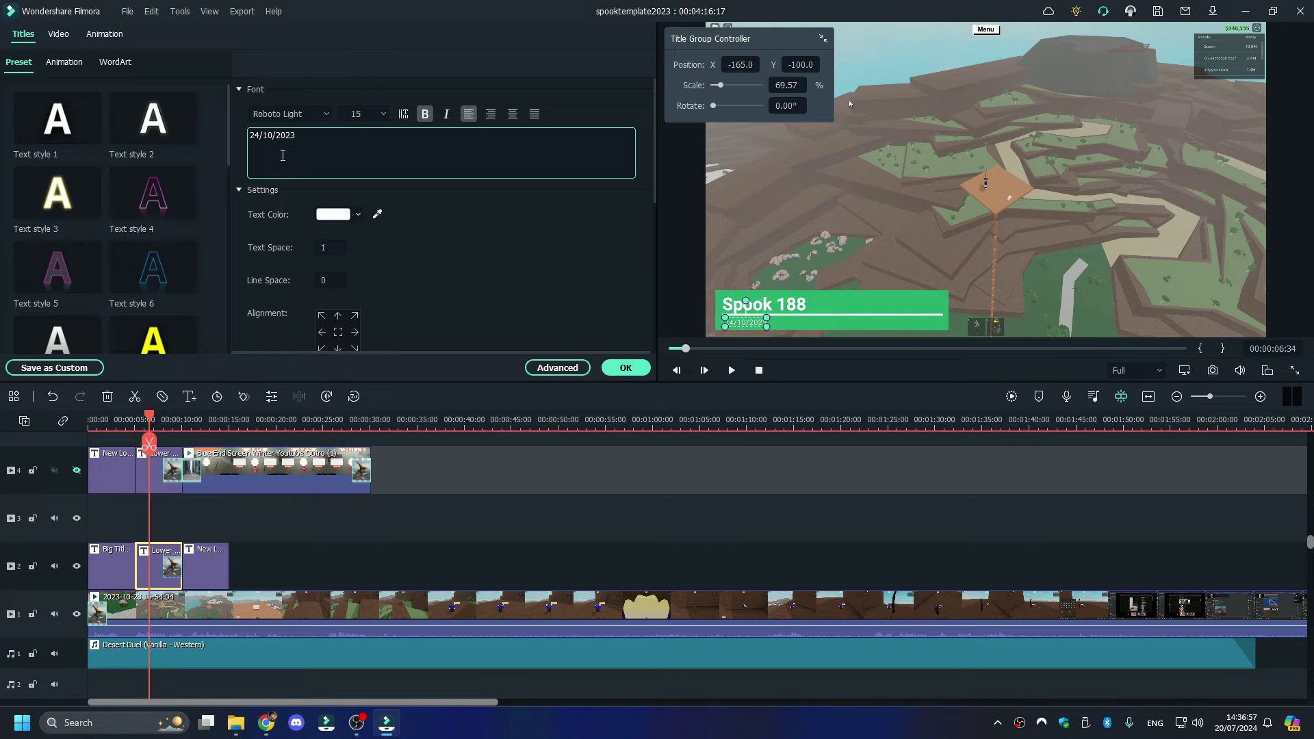
{"action": "key", "text": "BackSpace"}
{"action": "type", "text": "2"}
{"action": "key", "text": "Delete"}
{"action": "type", "text": "8"}
{"action": "left_click", "coordinate": [732, 370]}
{"action": "left_click", "coordinate": [715, 348]}
{"action": "left_click", "coordinate": [452, 606]}
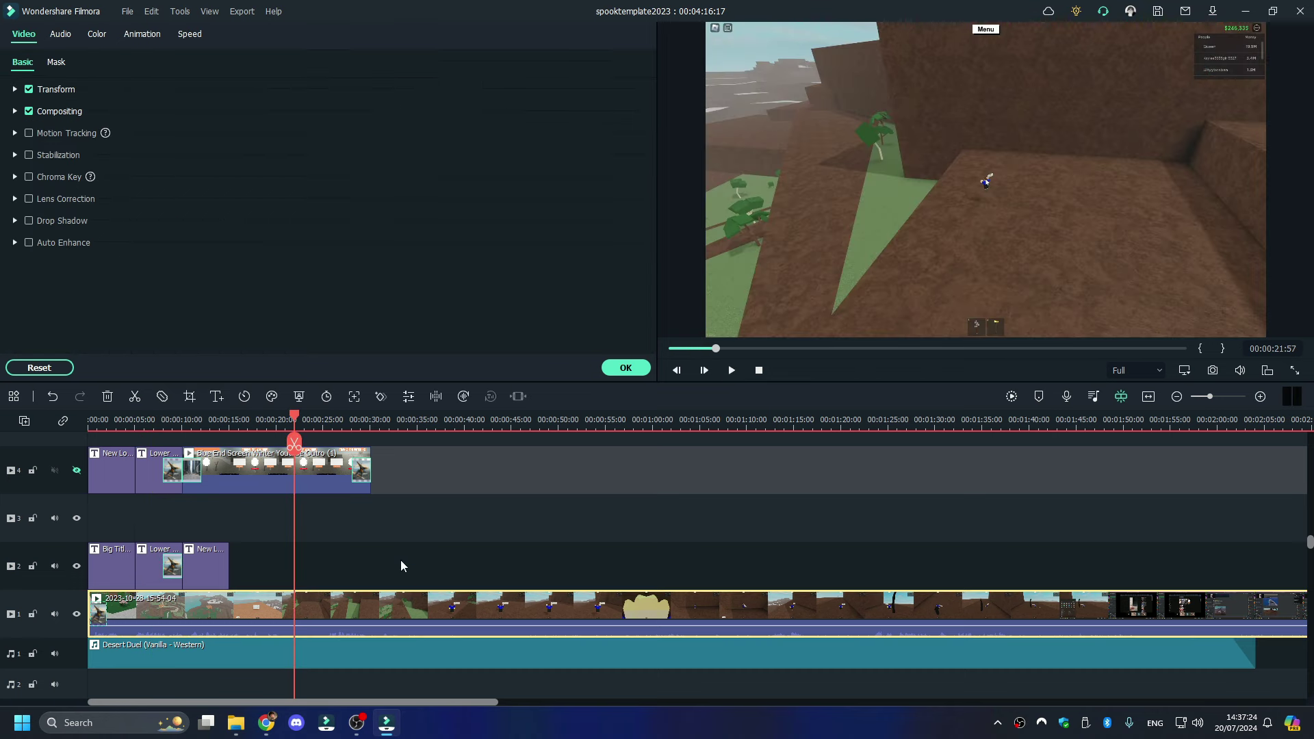
- Split the gameplay at 00:00:21:57, delete the unwanted piece and close the gap
{"action": "left_click", "coordinate": [294, 444]}
{"action": "left_click_drag", "start_coordinate": [294, 415], "coordinate": [326, 423]}
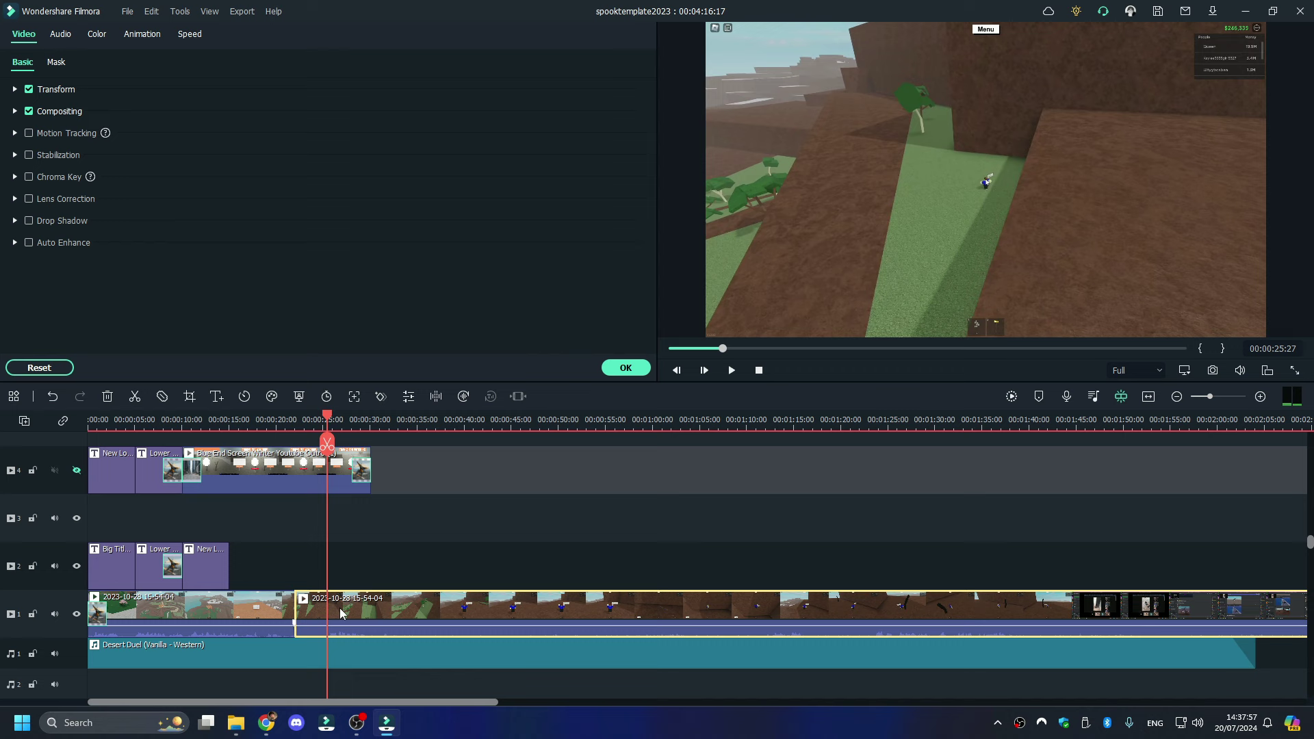
{"action": "right_click", "coordinate": [306, 616]}
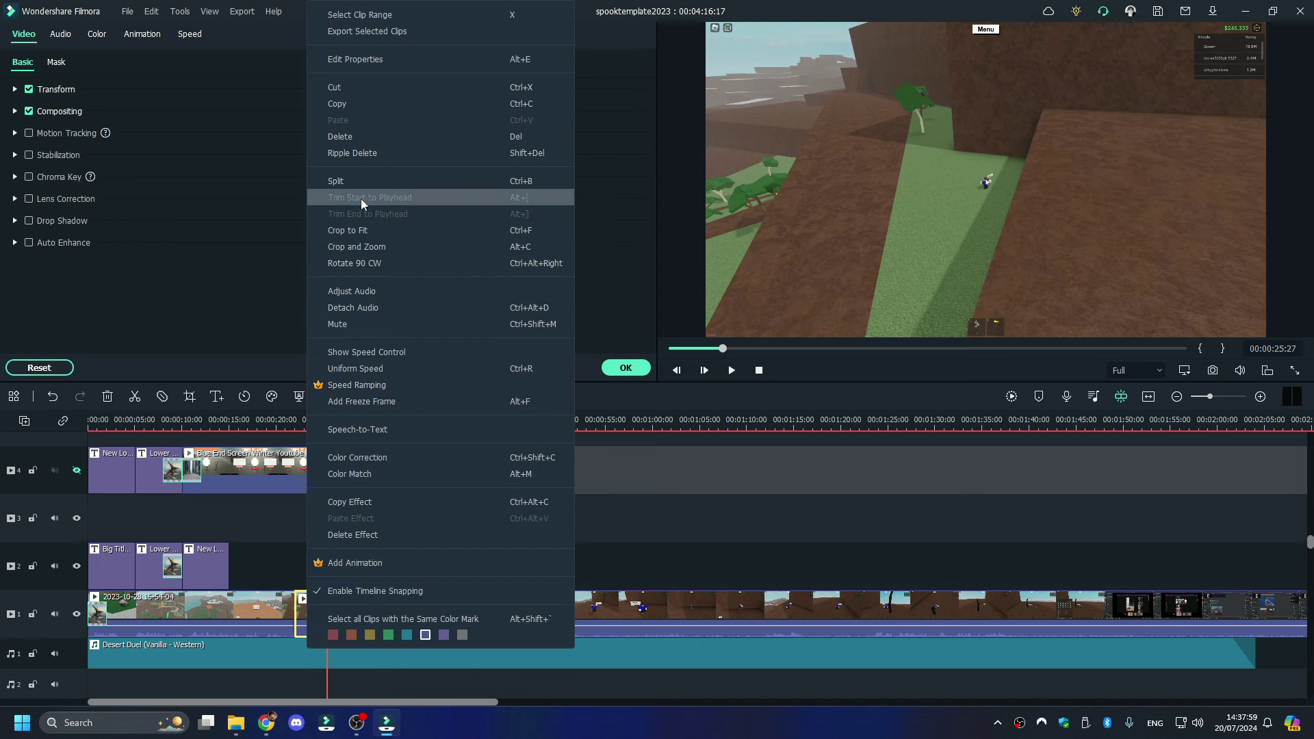
{"action": "left_click", "coordinate": [340, 136]}
{"action": "left_click_drag", "start_coordinate": [386, 602], "coordinate": [350, 606]}
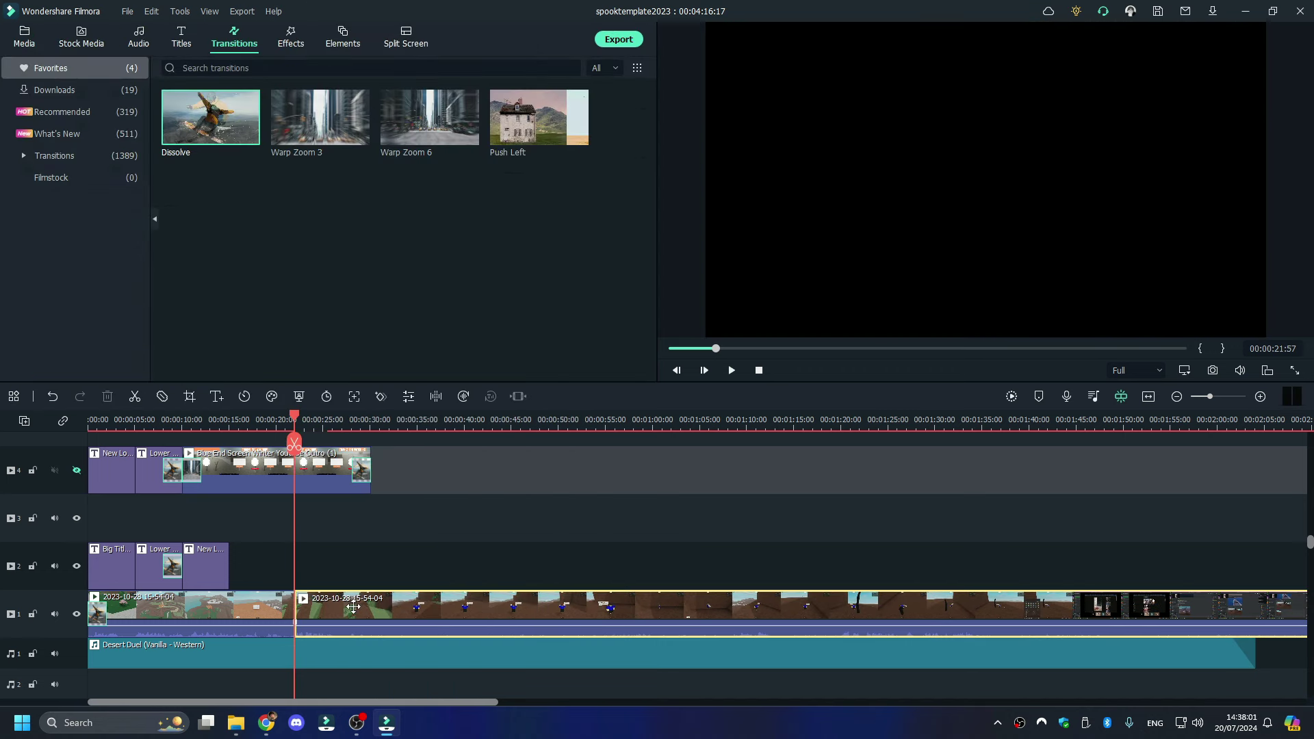
{"action": "key", "text": "space"}
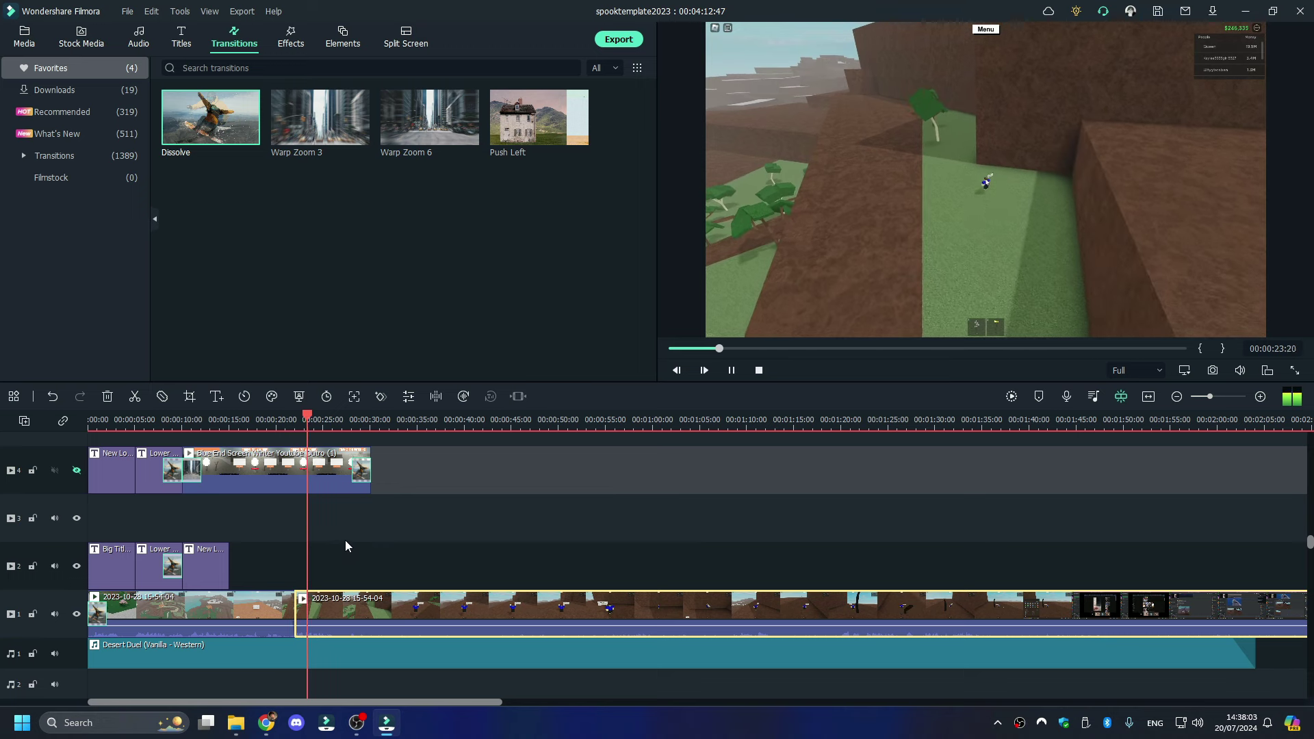
{"action": "key", "text": "space"}
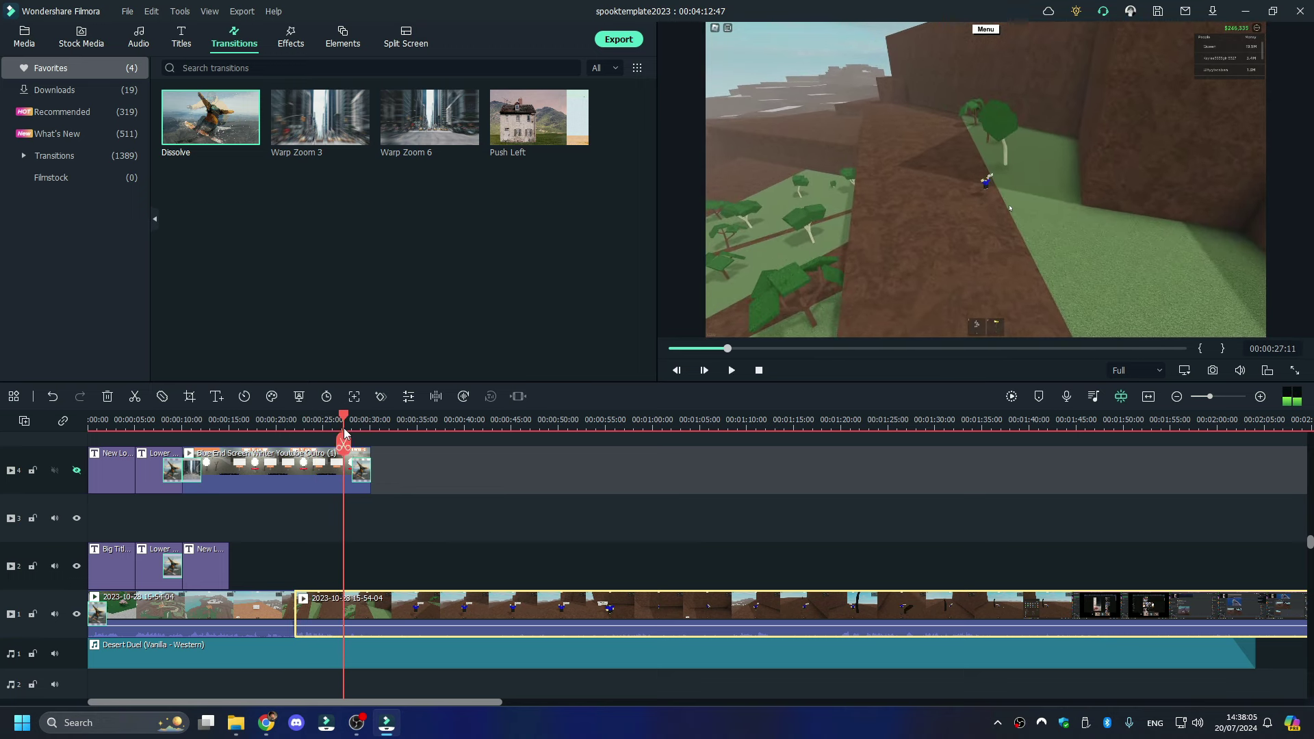
- Cut out the stretch between 00:00:27:11 and 00:01:08:14 and join the remaining clips
{"action": "left_click", "coordinate": [344, 443]}
{"action": "key", "text": "space"}
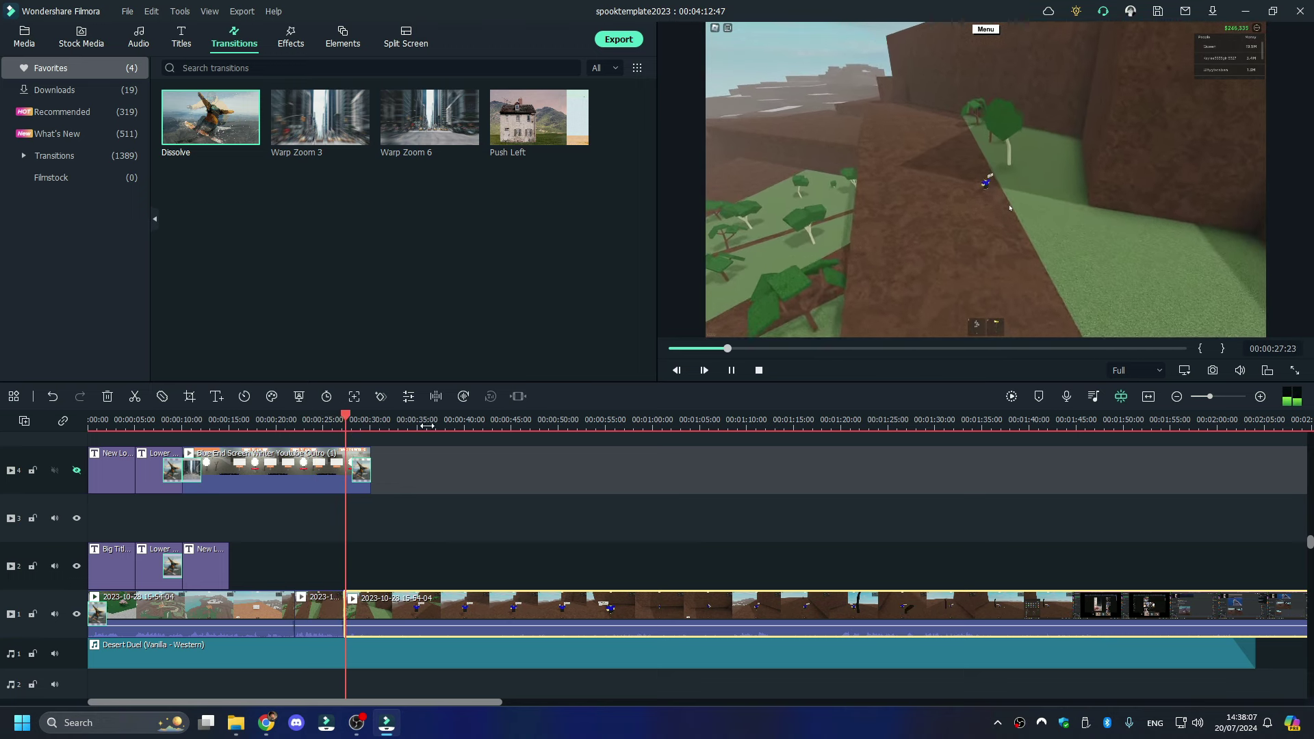
{"action": "left_click", "coordinate": [575, 440]}
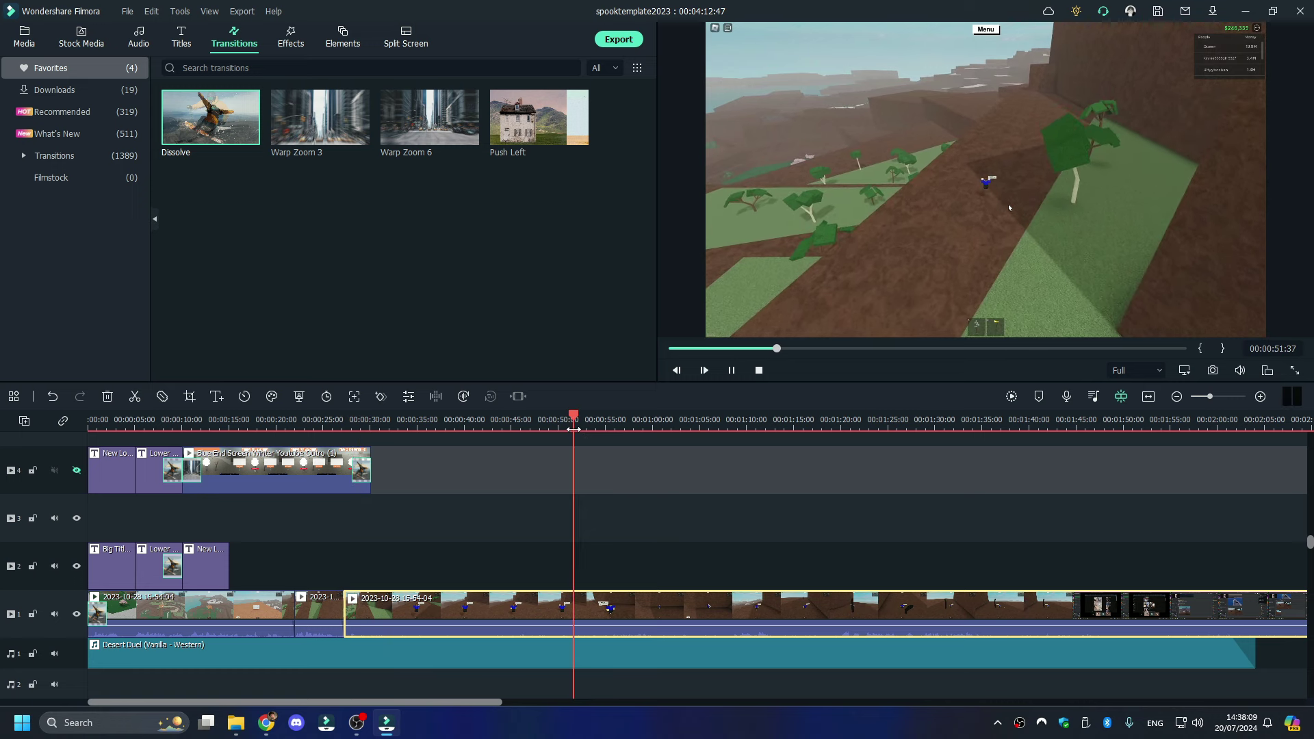
{"action": "left_click", "coordinate": [729, 445]}
{"action": "left_click", "coordinate": [730, 447]}
{"action": "right_click", "coordinate": [650, 617]}
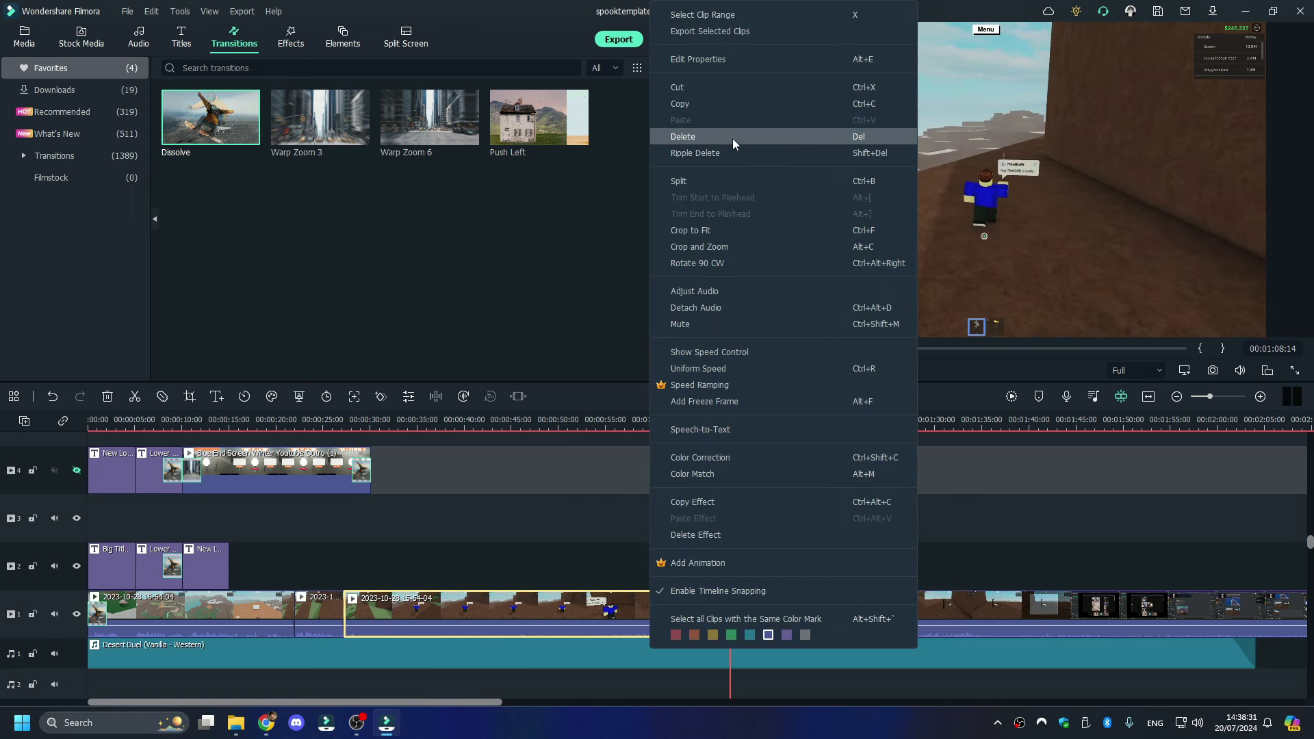
{"action": "left_click", "coordinate": [724, 135]}
{"action": "left_click_drag", "start_coordinate": [885, 613], "coordinate": [499, 606]}
{"action": "key", "text": "space"}
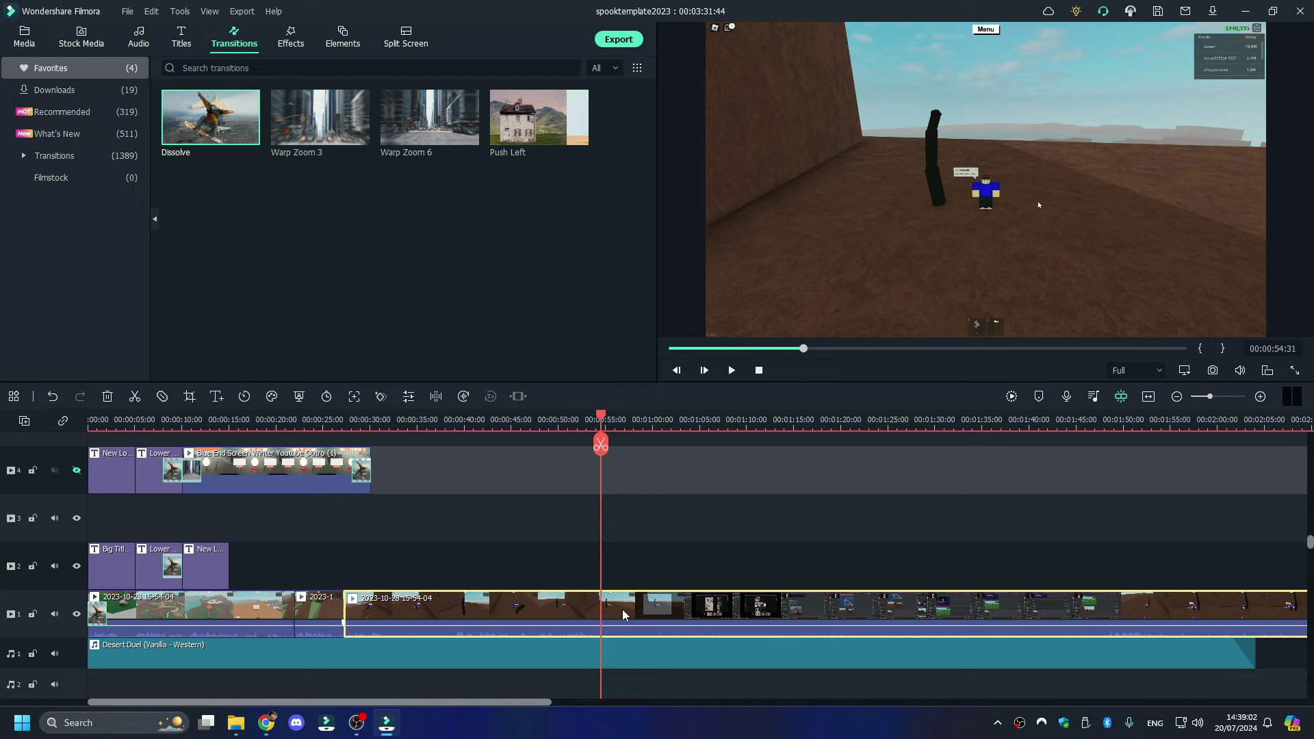
- Remove the section between 00:00:54:31 and about 1:46 and close the gap
{"action": "left_click", "coordinate": [602, 442]}
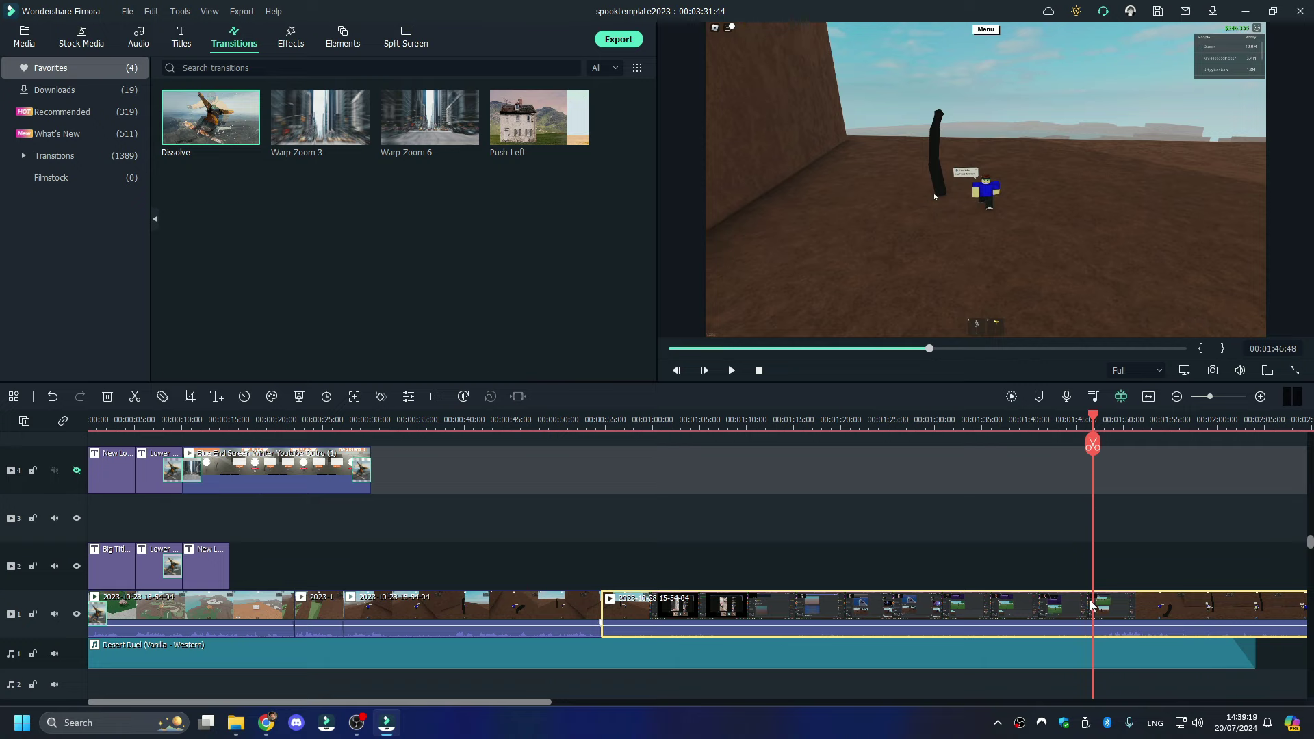
{"action": "left_click", "coordinate": [1093, 443]}
{"action": "right_click", "coordinate": [1047, 611]}
{"action": "left_click", "coordinate": [1068, 138]}
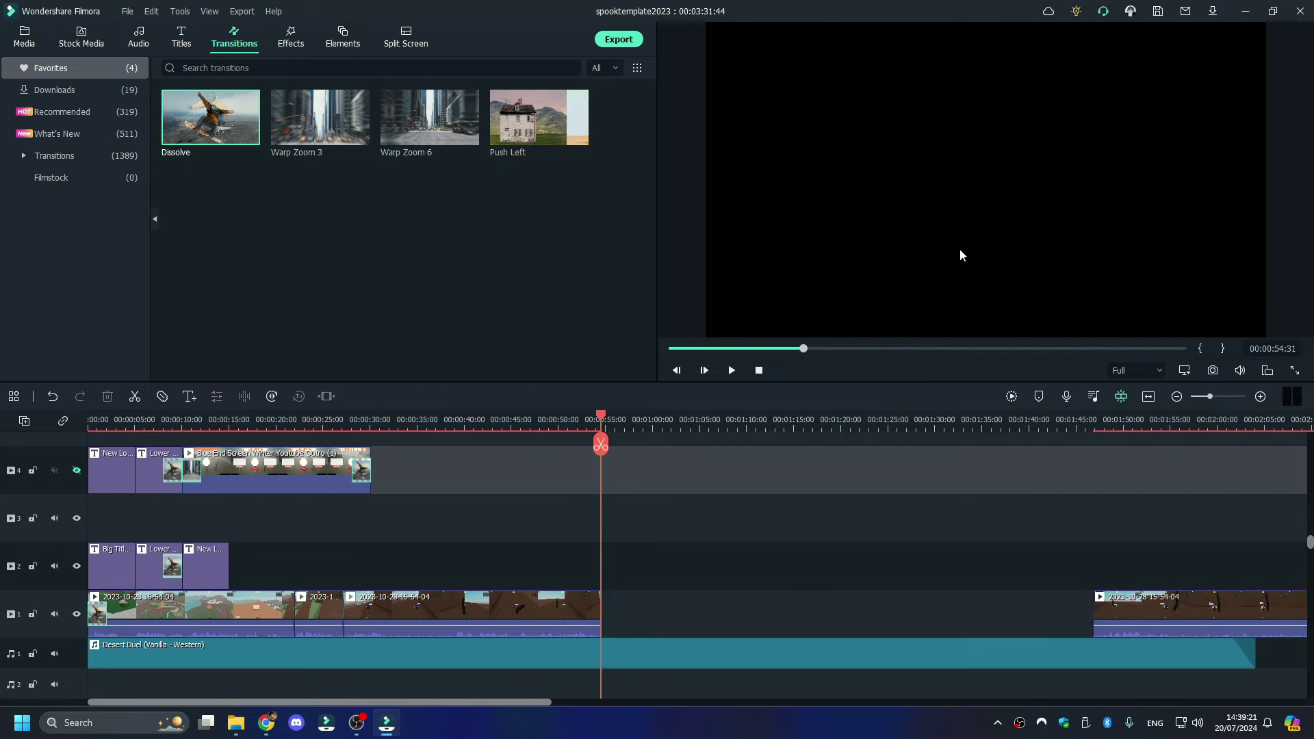
{"action": "left_click_drag", "start_coordinate": [1155, 601], "coordinate": [668, 605]}
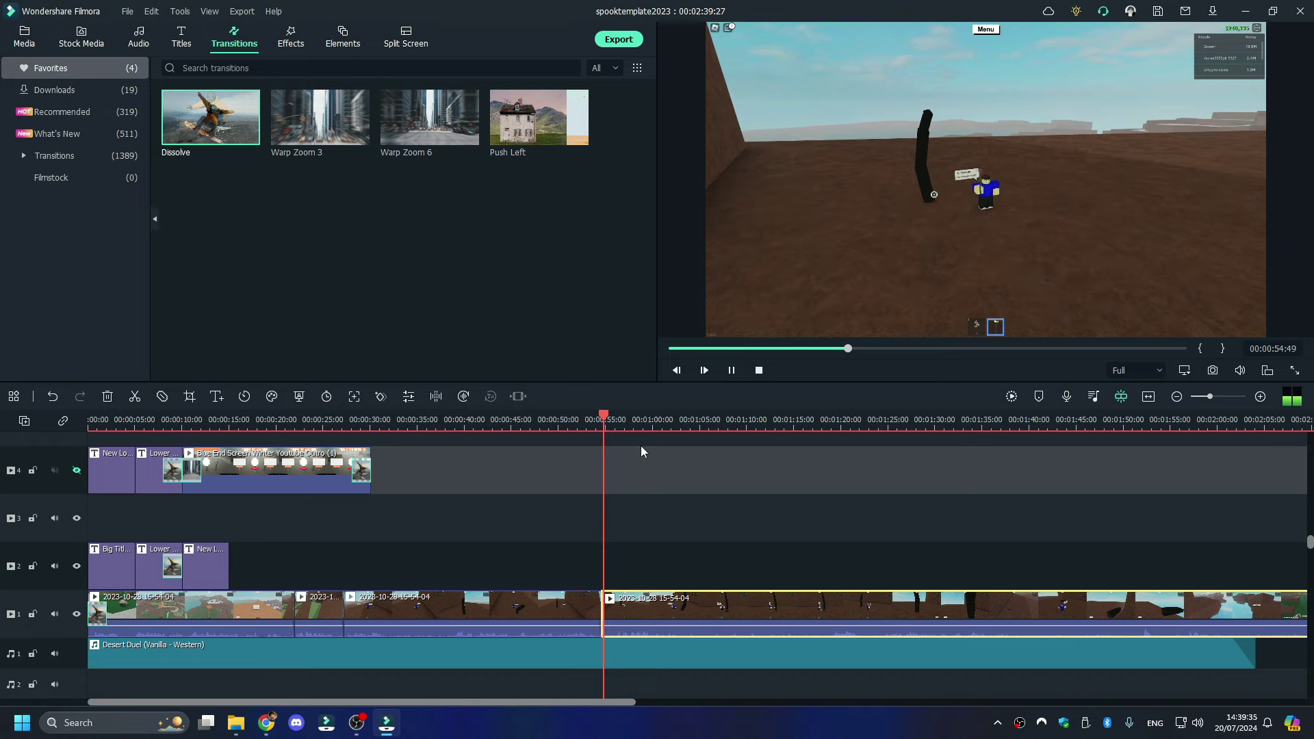
- Ripple-delete the stretch between 00:01:04:44 and 00:01:17:08, then split again at 00:01:38:09
{"action": "left_click", "coordinate": [696, 481]}
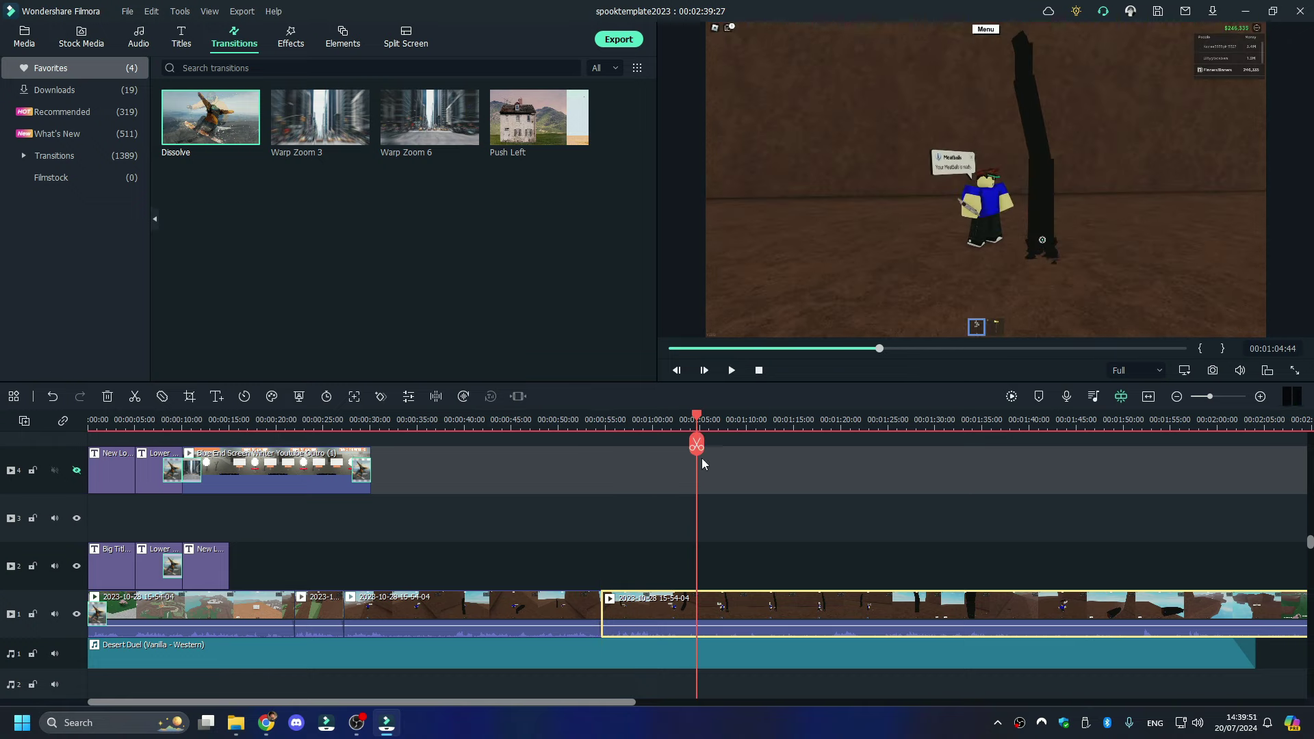
{"action": "left_click", "coordinate": [696, 445]}
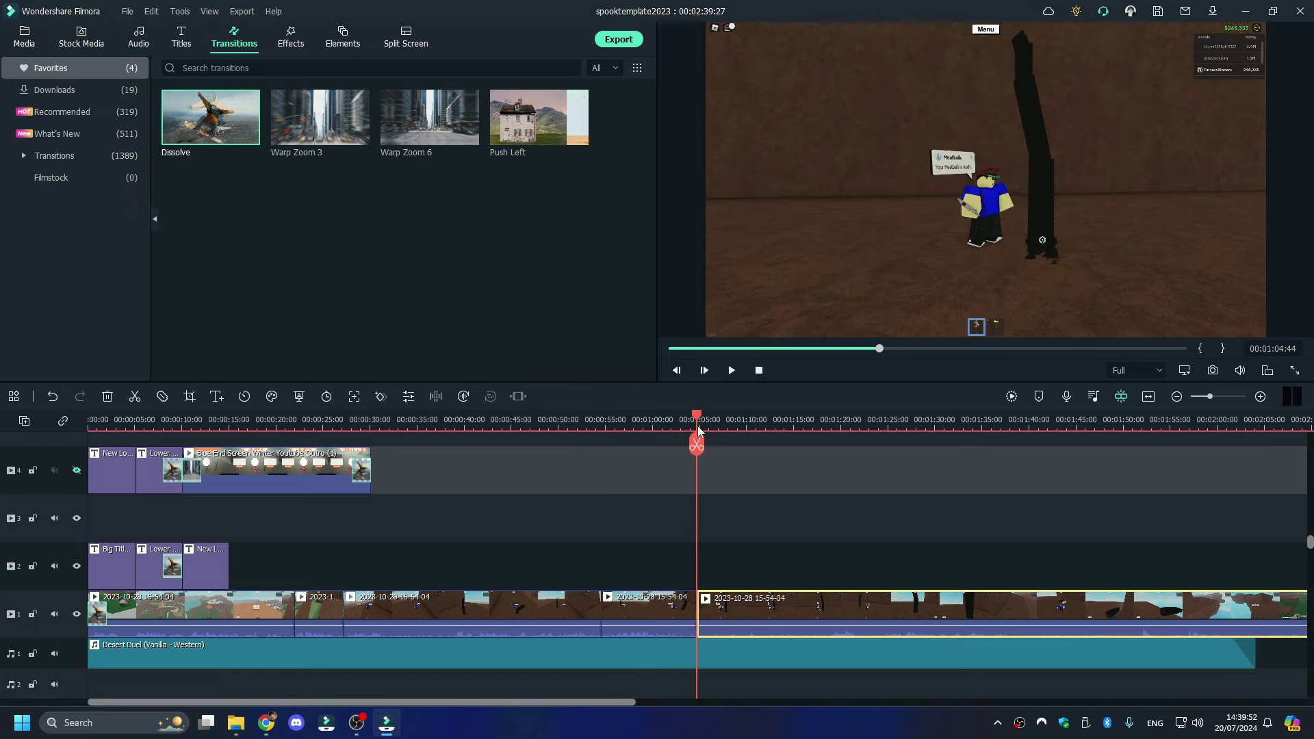
{"action": "left_click_drag", "start_coordinate": [697, 426], "coordinate": [815, 438]}
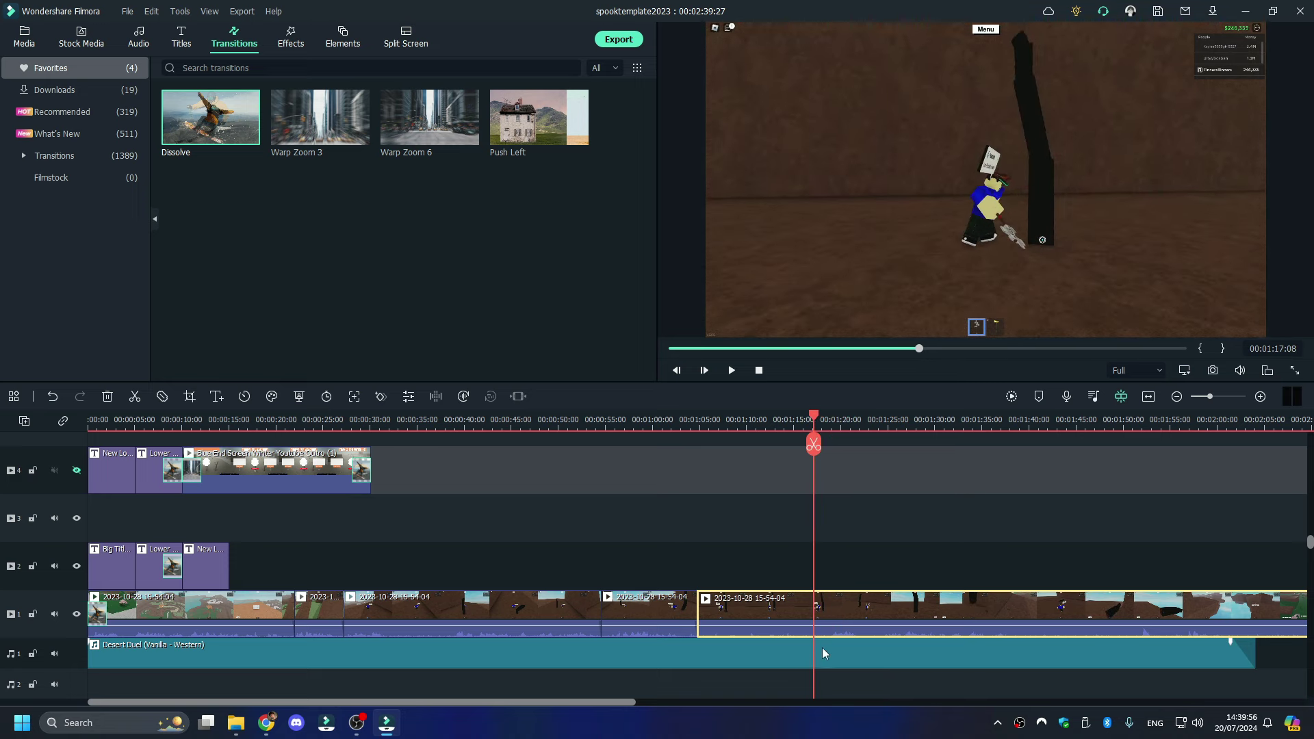
{"action": "left_click", "coordinate": [813, 445]}
{"action": "right_click", "coordinate": [773, 613]}
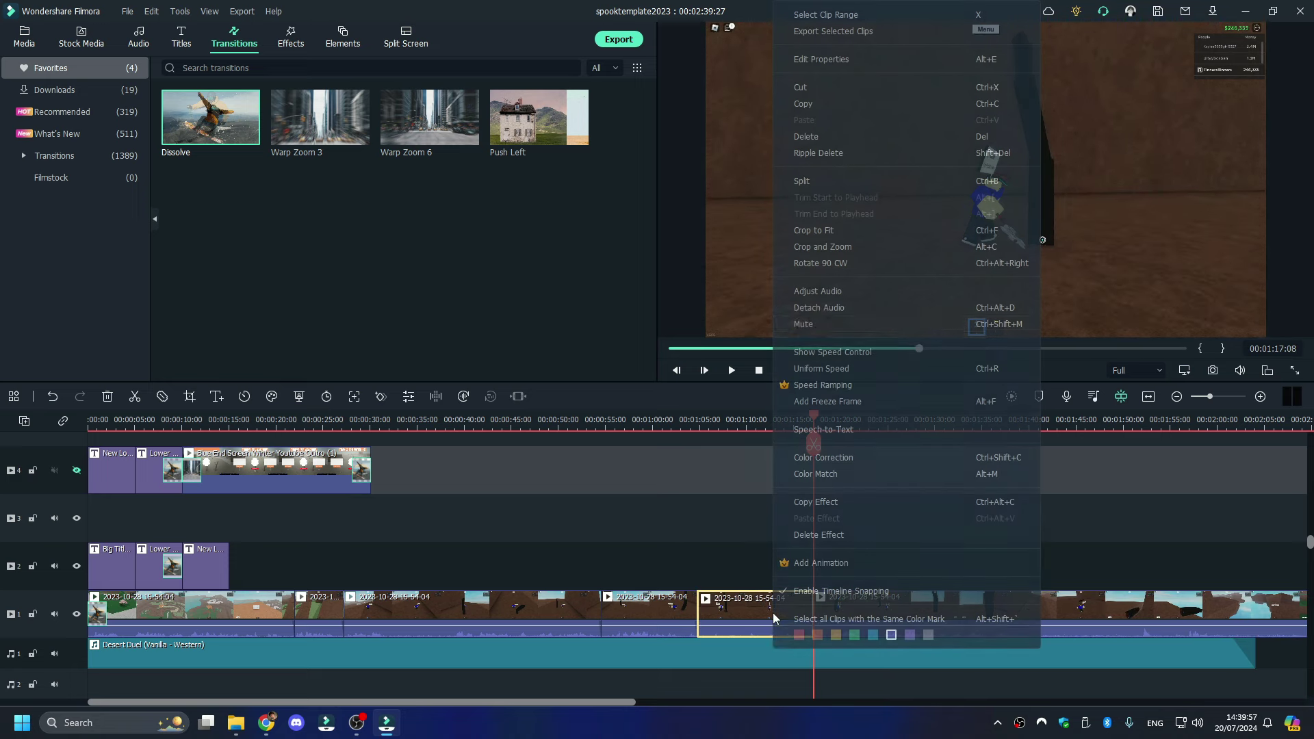
{"action": "left_click", "coordinate": [844, 163]}
{"action": "key", "text": "space"}
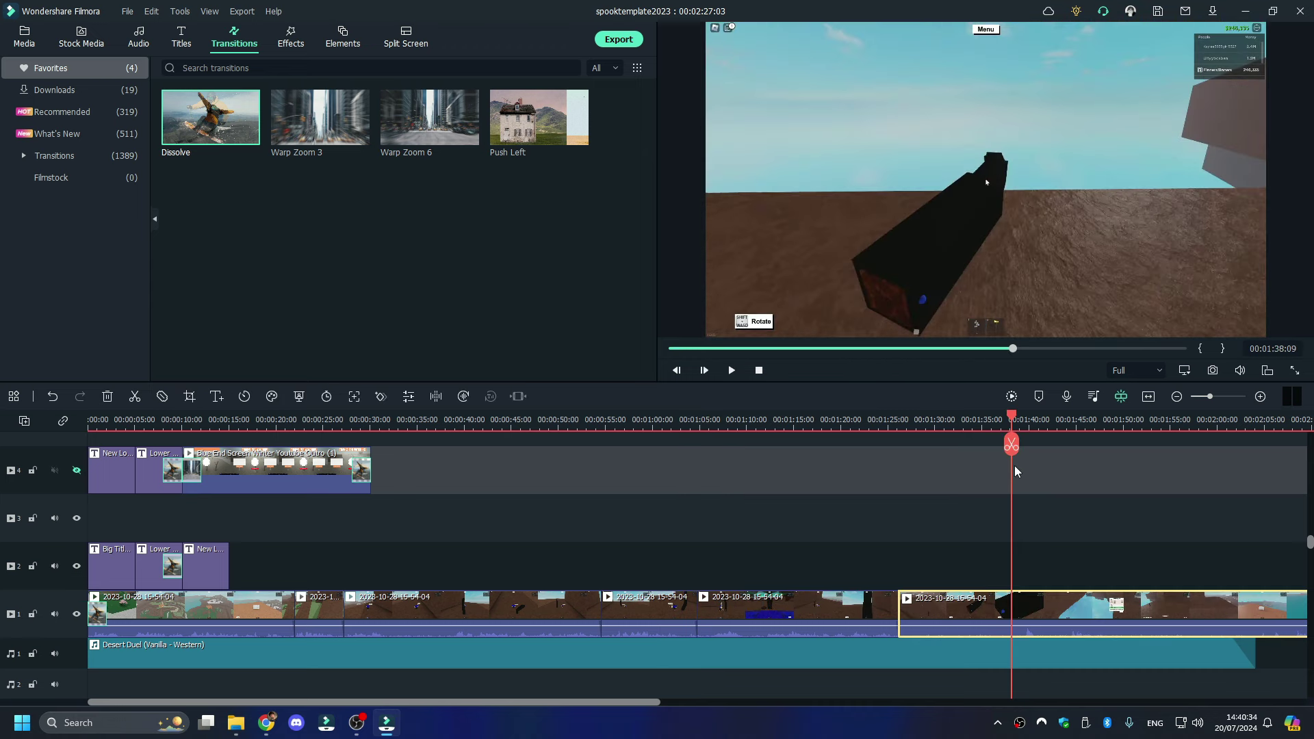
{"action": "left_click", "coordinate": [1012, 445]}
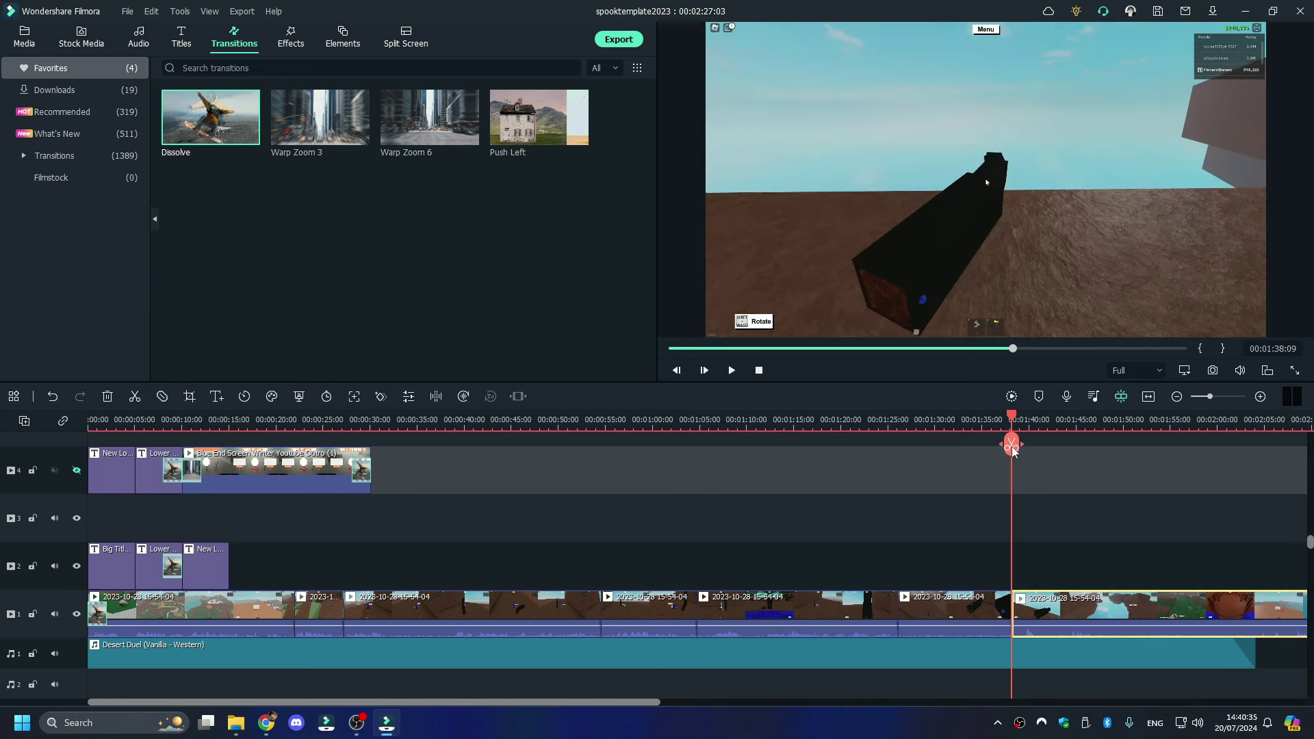
- Ripple-delete the selected gameplay piece and review the footage around 01:28
{"action": "right_click", "coordinate": [967, 614]}
{"action": "left_click", "coordinate": [1064, 146]}
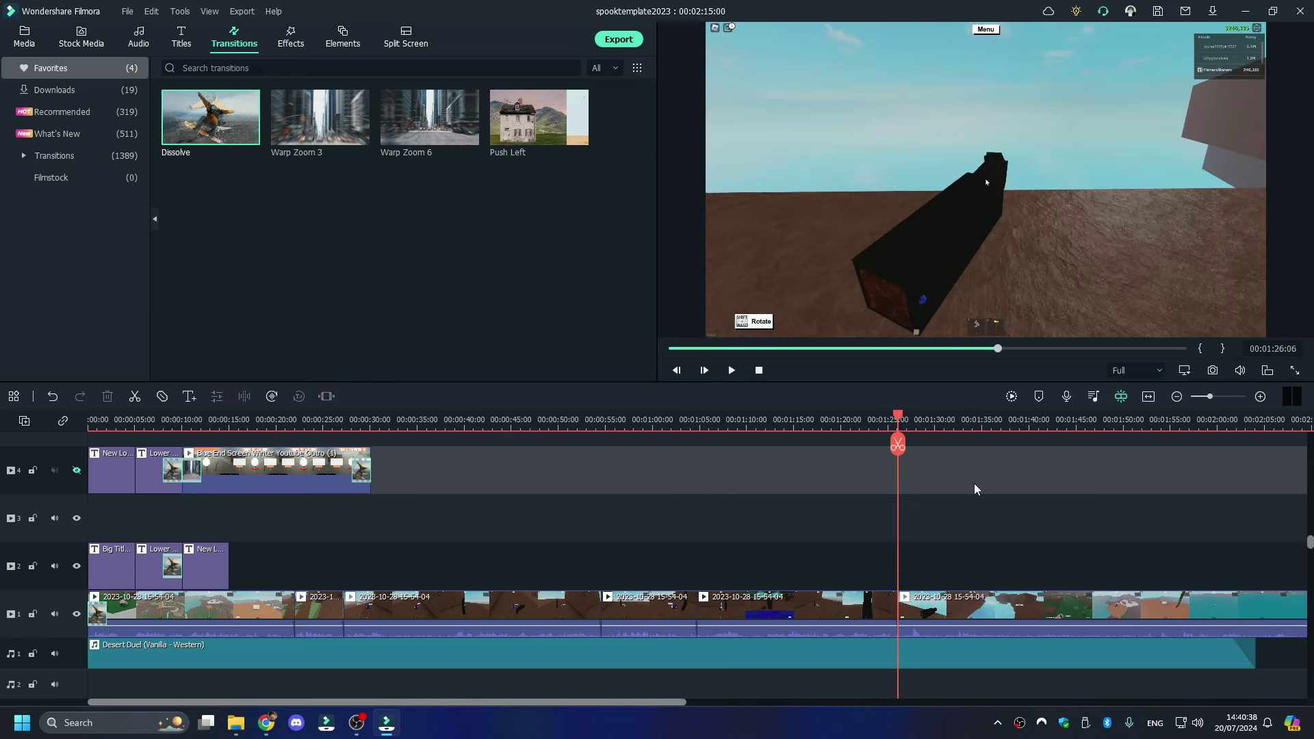
{"action": "key", "text": "space"}
{"action": "key", "text": "space"}
{"action": "scroll", "coordinate": [955, 558], "scroll_direction": "down", "scroll_amount": 3}
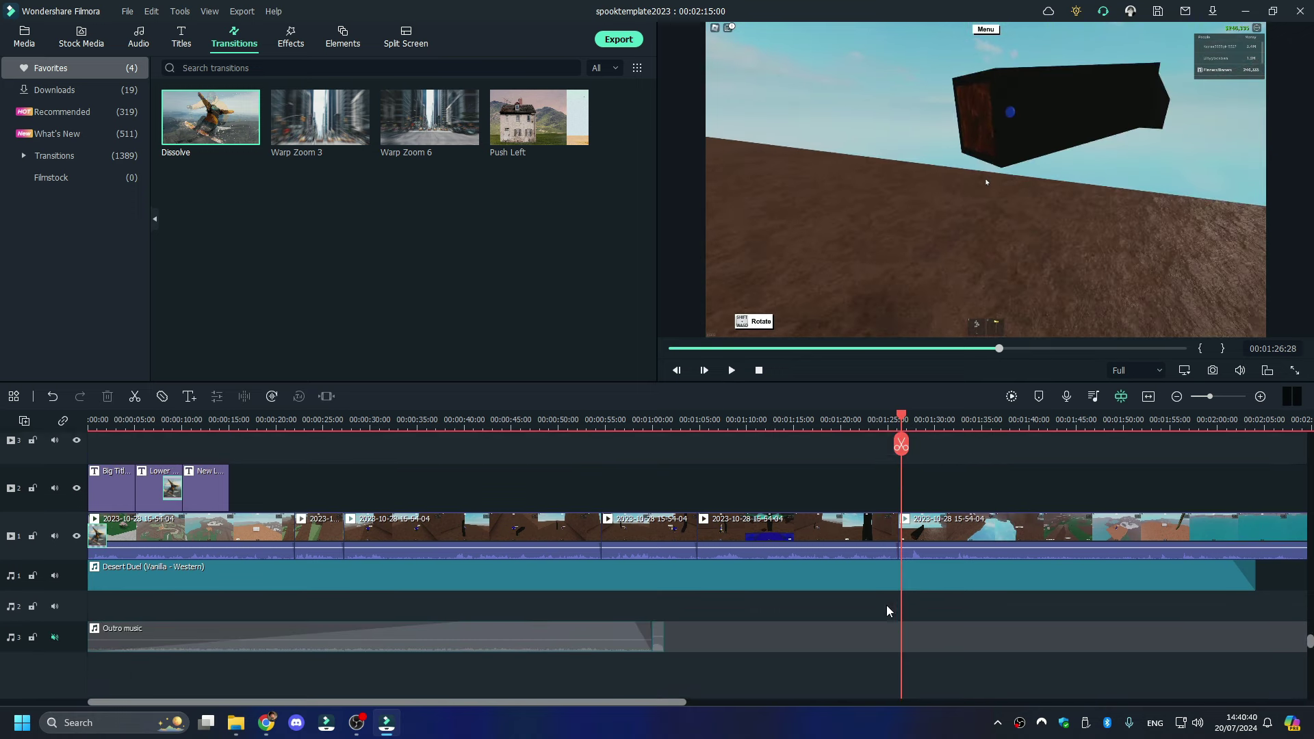
{"action": "scroll", "coordinate": [876, 608], "scroll_direction": "up", "scroll_amount": 3}
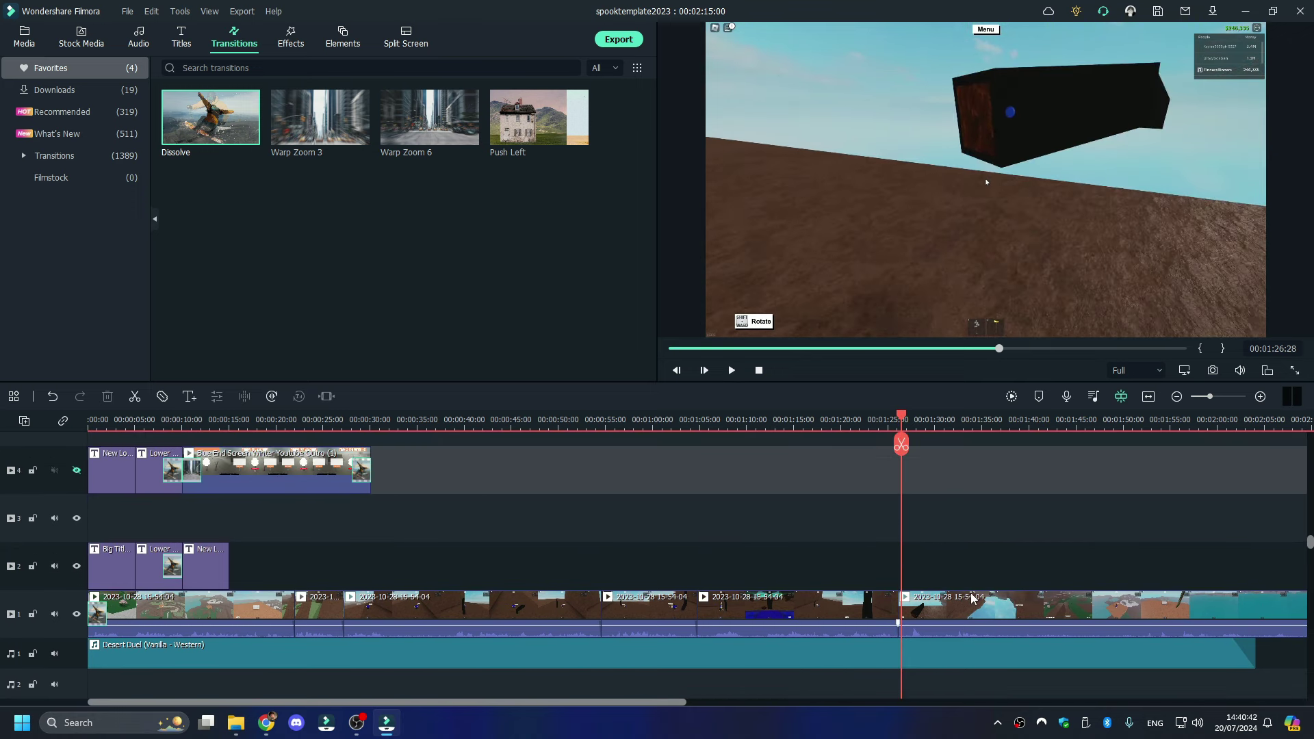
{"action": "key", "text": "space"}
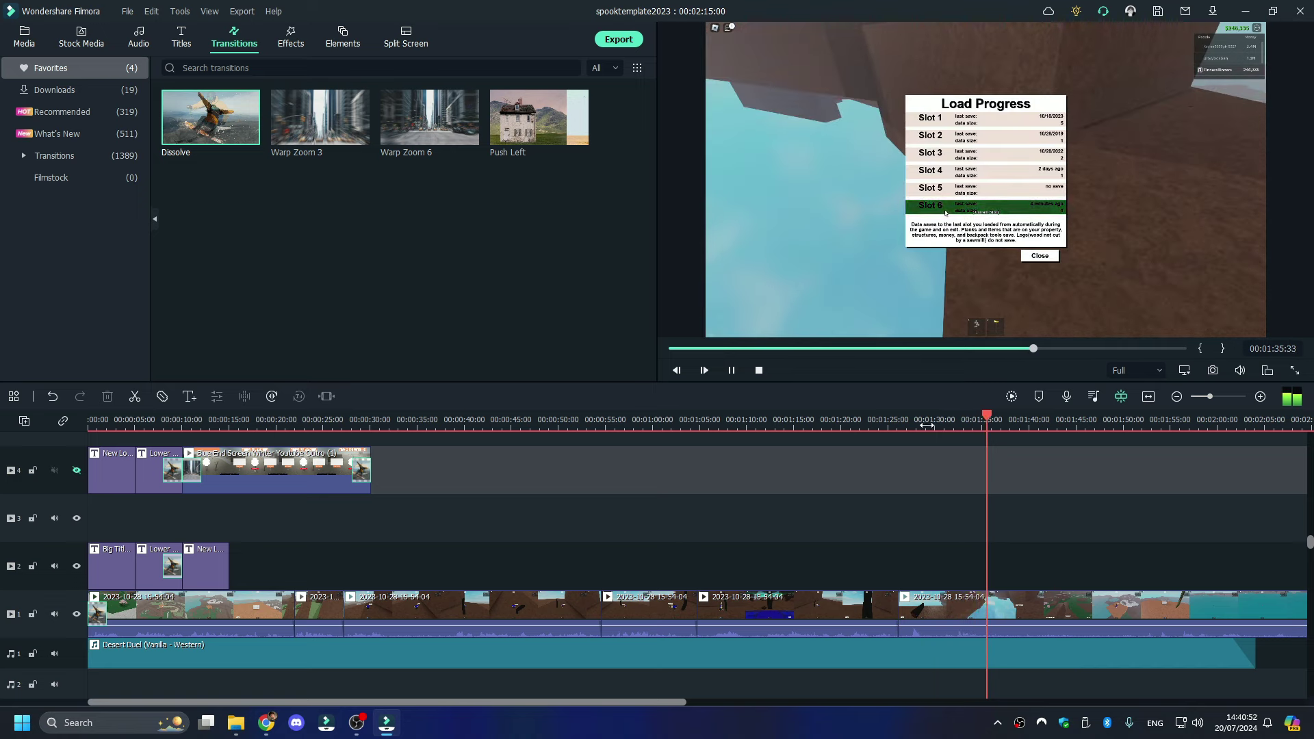
{"action": "left_click", "coordinate": [925, 424]}
{"action": "left_click", "coordinate": [928, 444]}
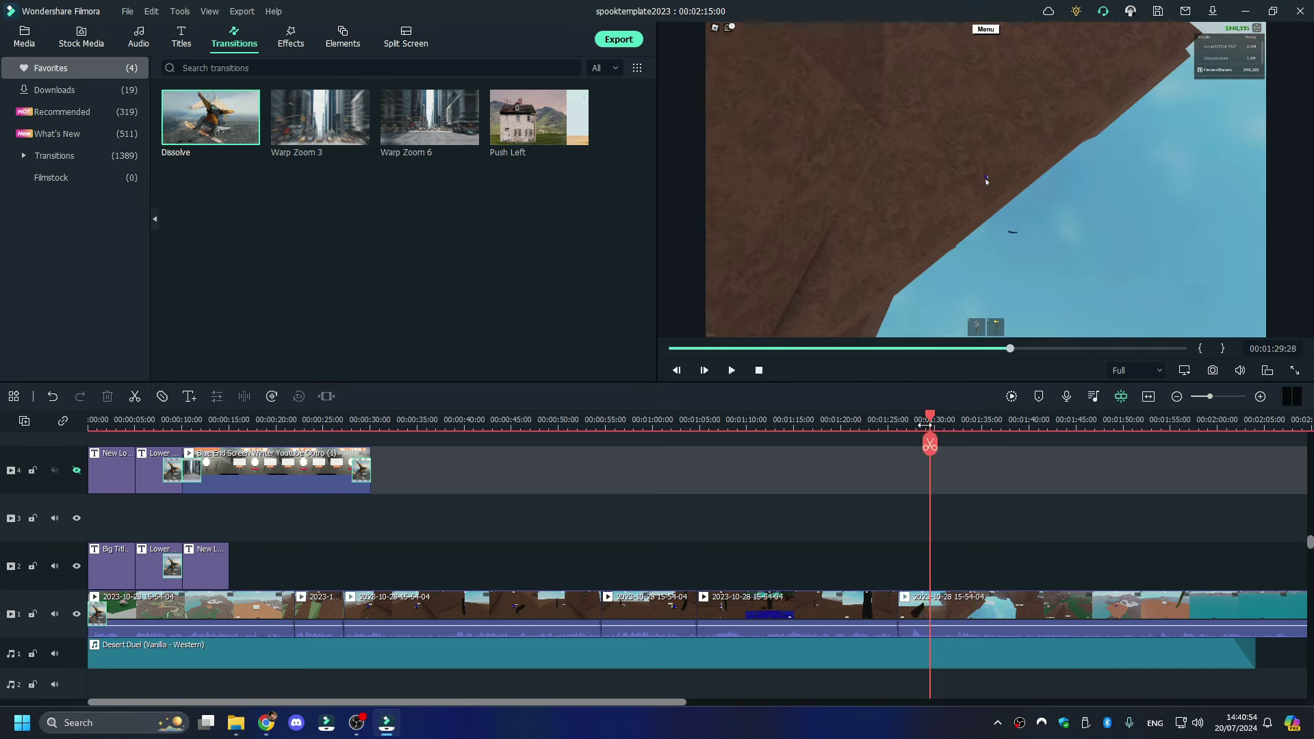
{"action": "key", "text": "space"}
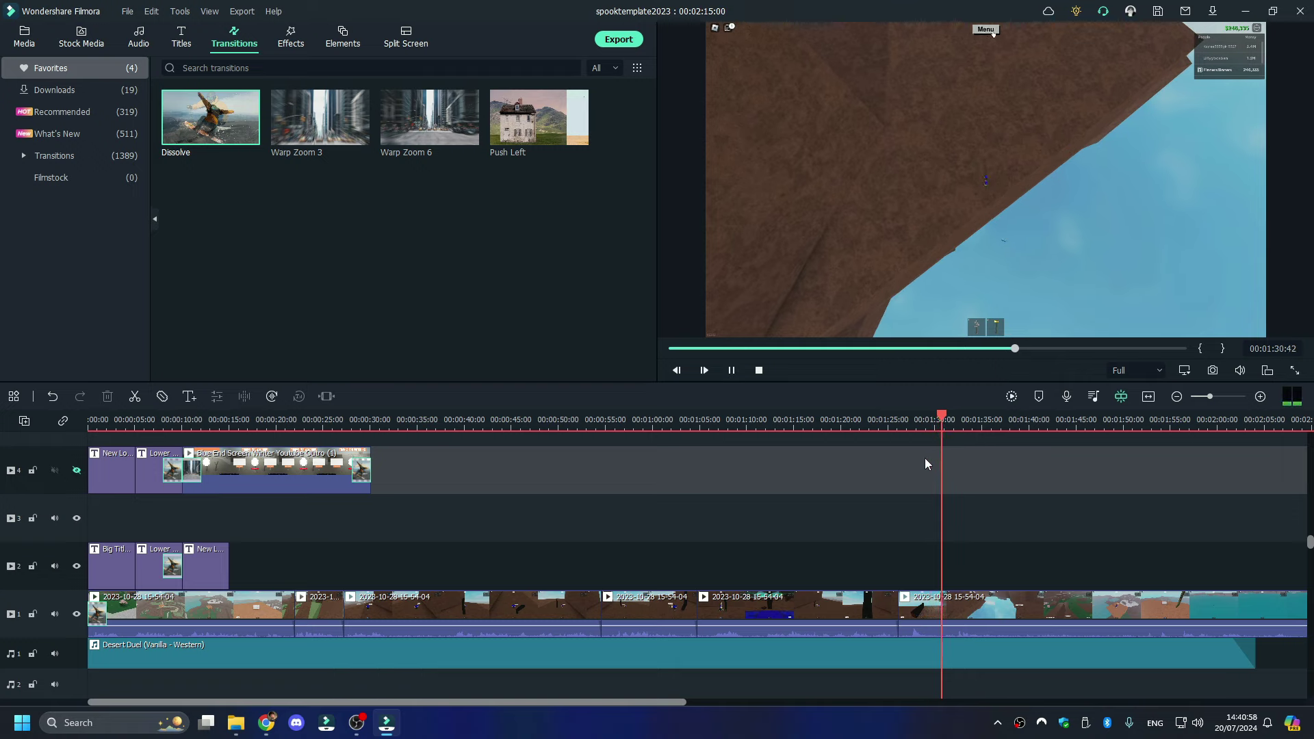
- Split the last track-1 clip at the playhead and delete its unwanted tail near 02:10
{"action": "left_click", "coordinate": [980, 606]}
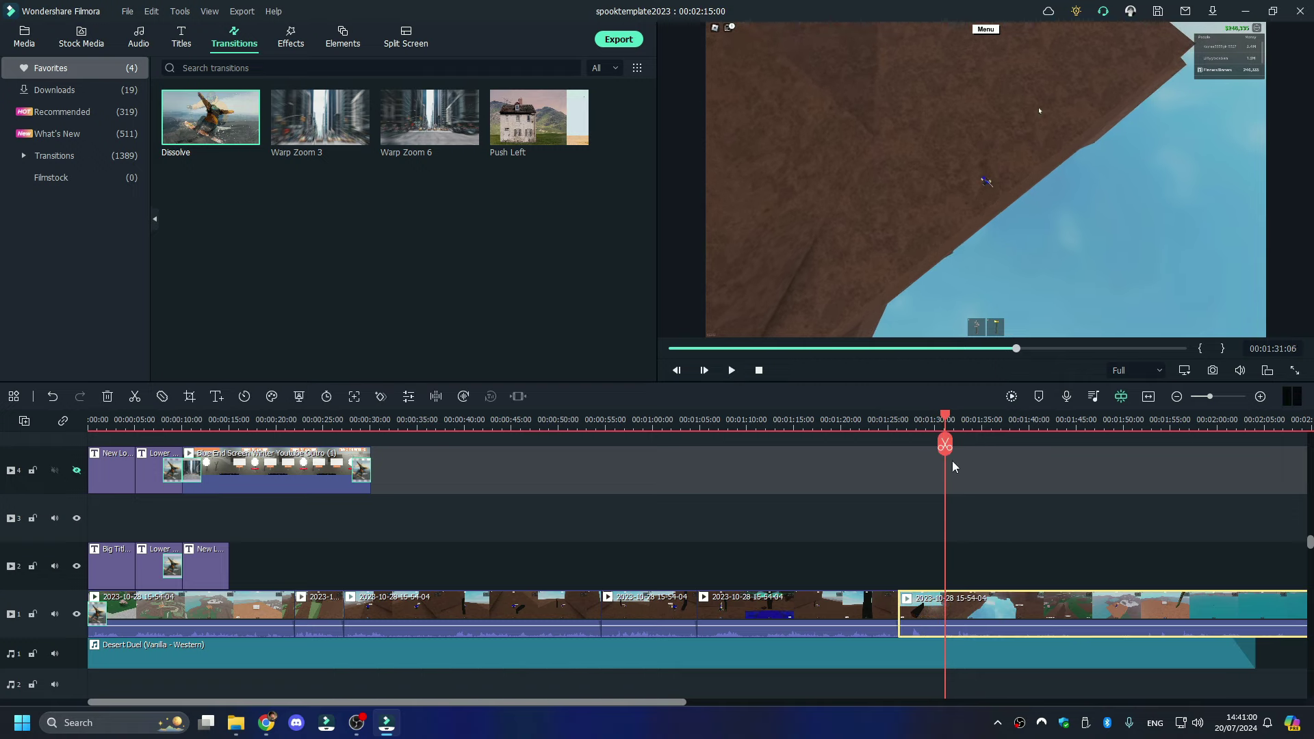
{"action": "left_click", "coordinate": [937, 439]}
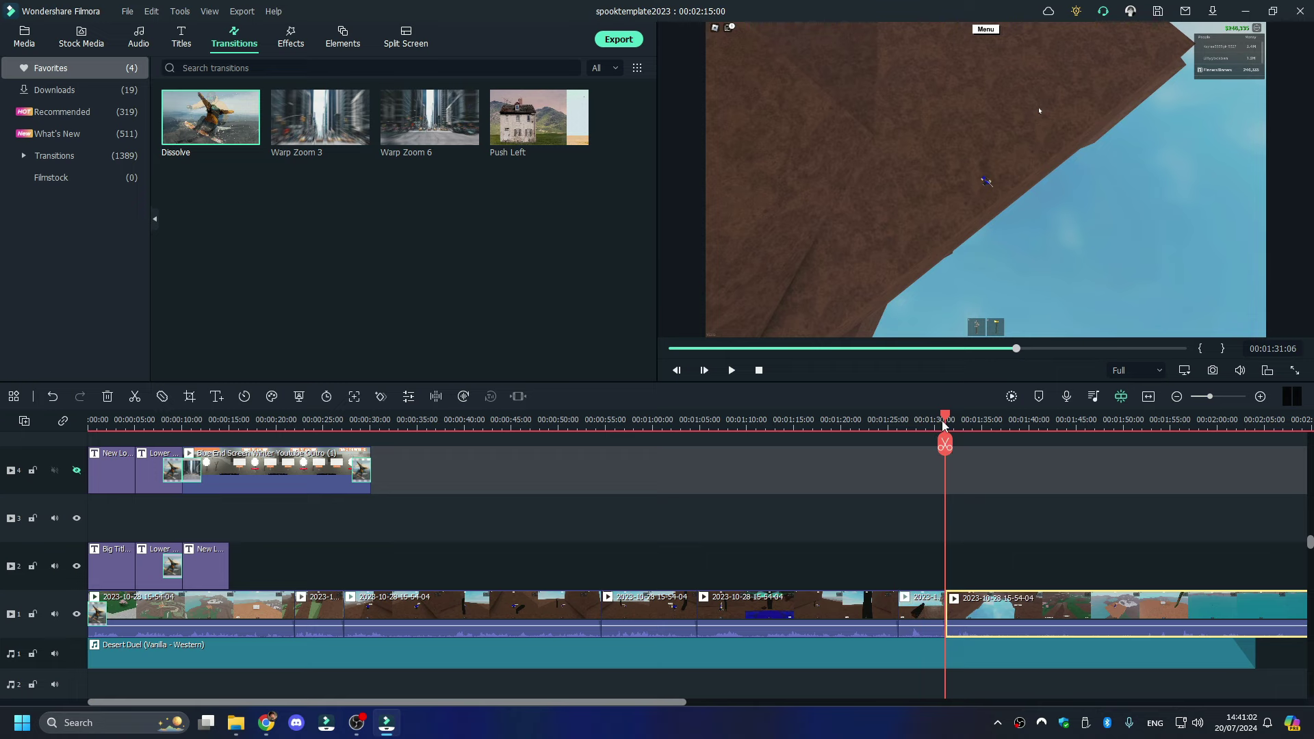
{"action": "scroll", "coordinate": [1208, 391], "scroll_direction": "down", "scroll_amount": 3}
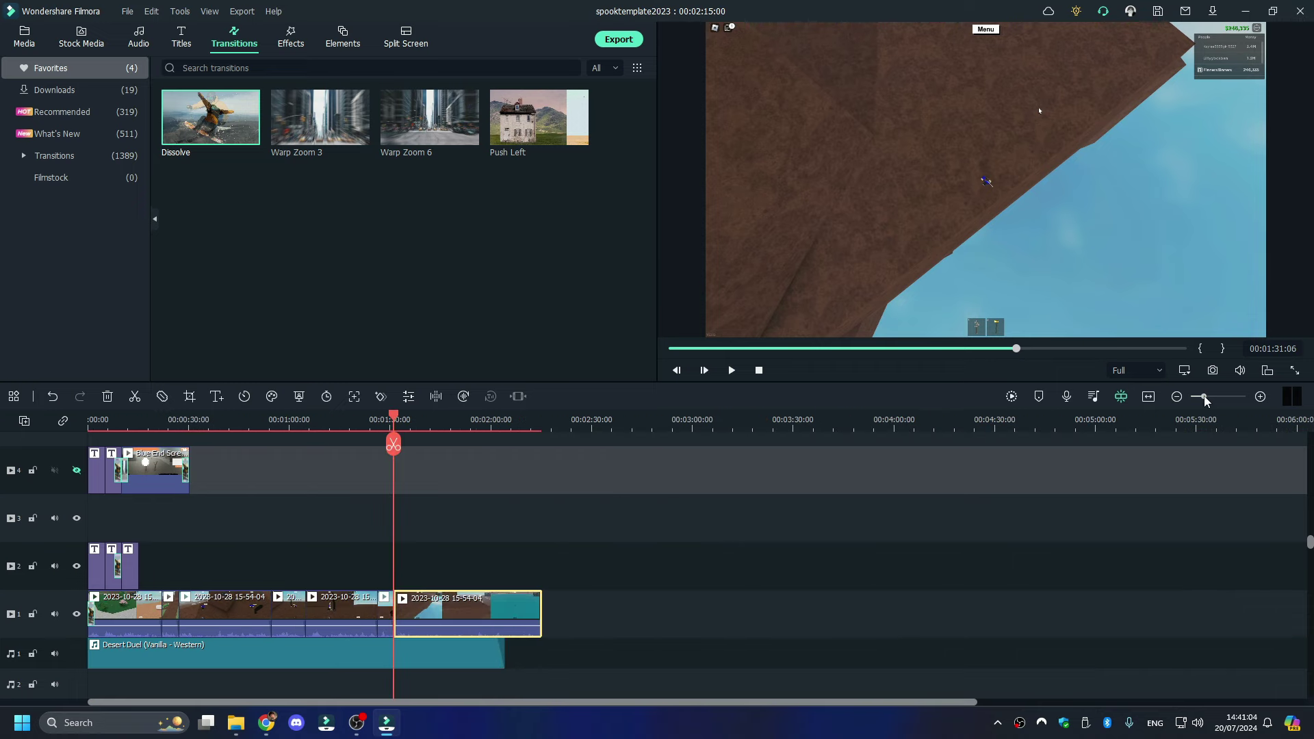
{"action": "scroll", "coordinate": [1074, 432], "scroll_direction": "up", "scroll_amount": 2}
{"action": "left_click_drag", "start_coordinate": [669, 420], "coordinate": [876, 425]}
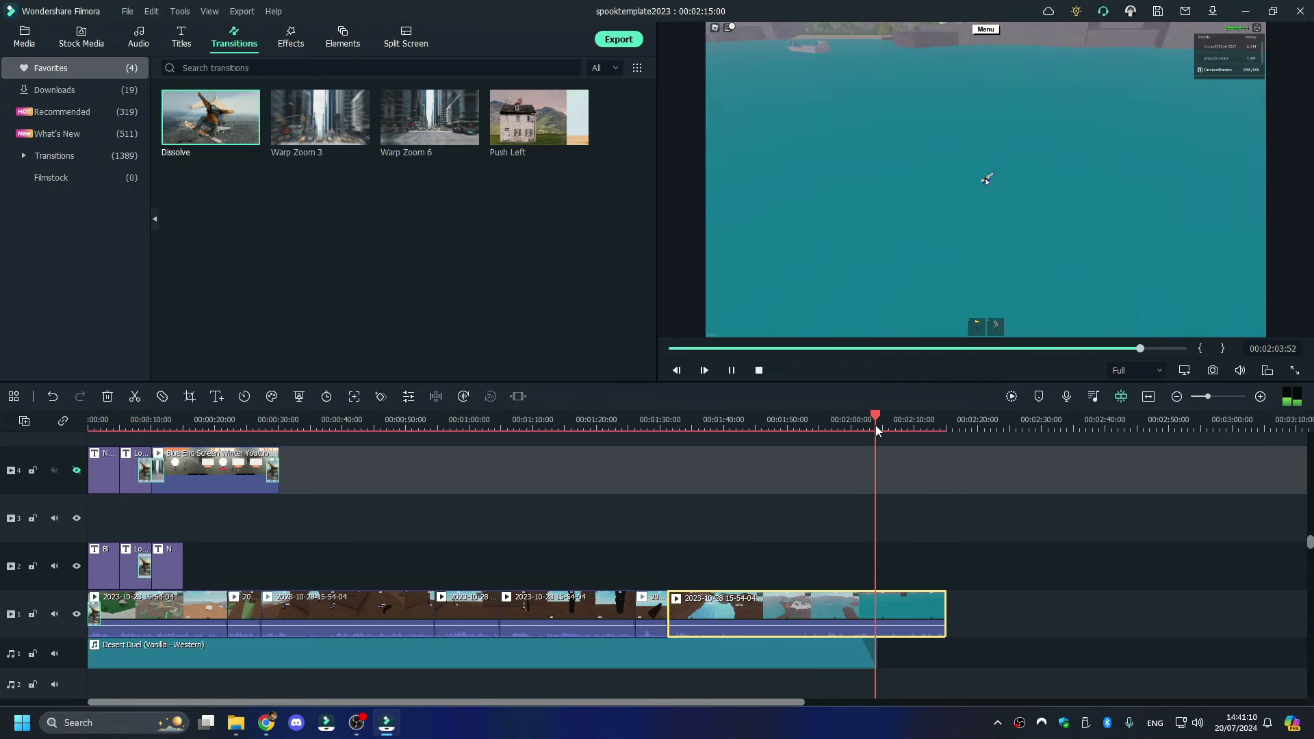
{"action": "key", "text": "space"}
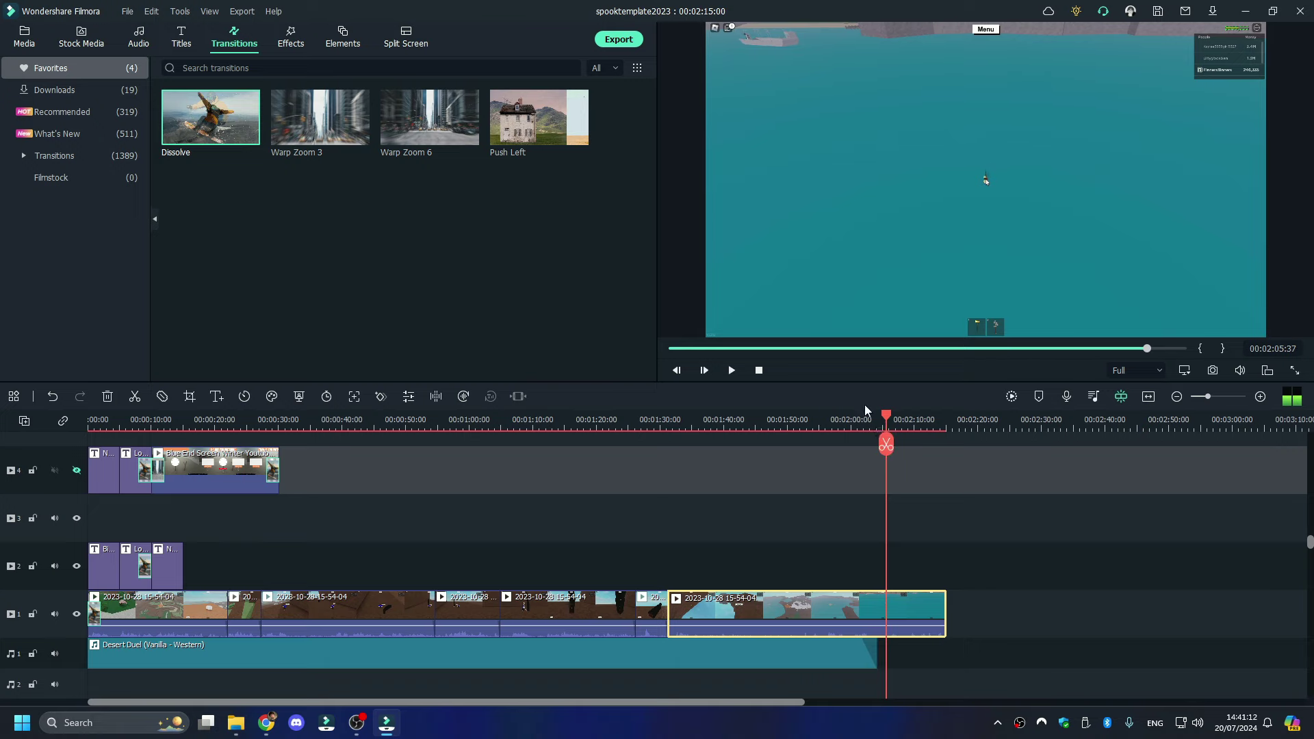
{"action": "key", "text": "space"}
{"action": "left_click", "coordinate": [911, 424]}
{"action": "key", "text": "space"}
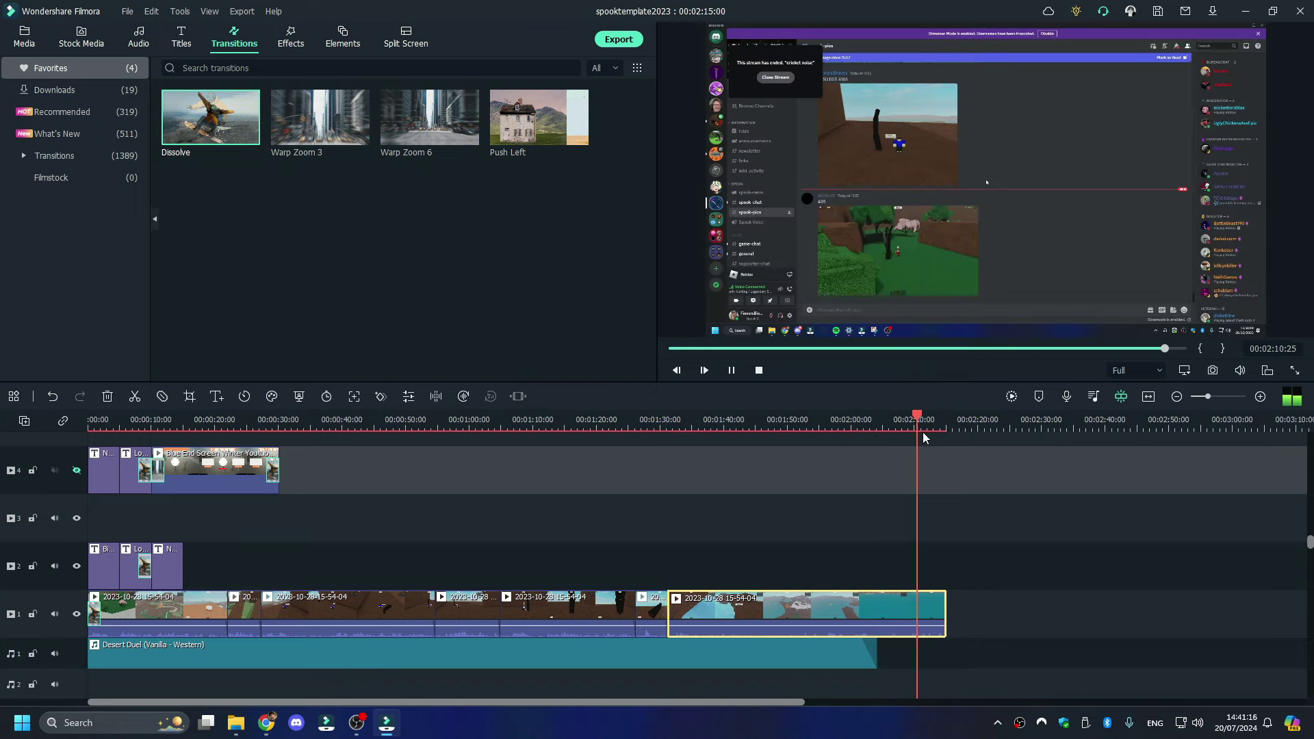
{"action": "key", "text": "space"}
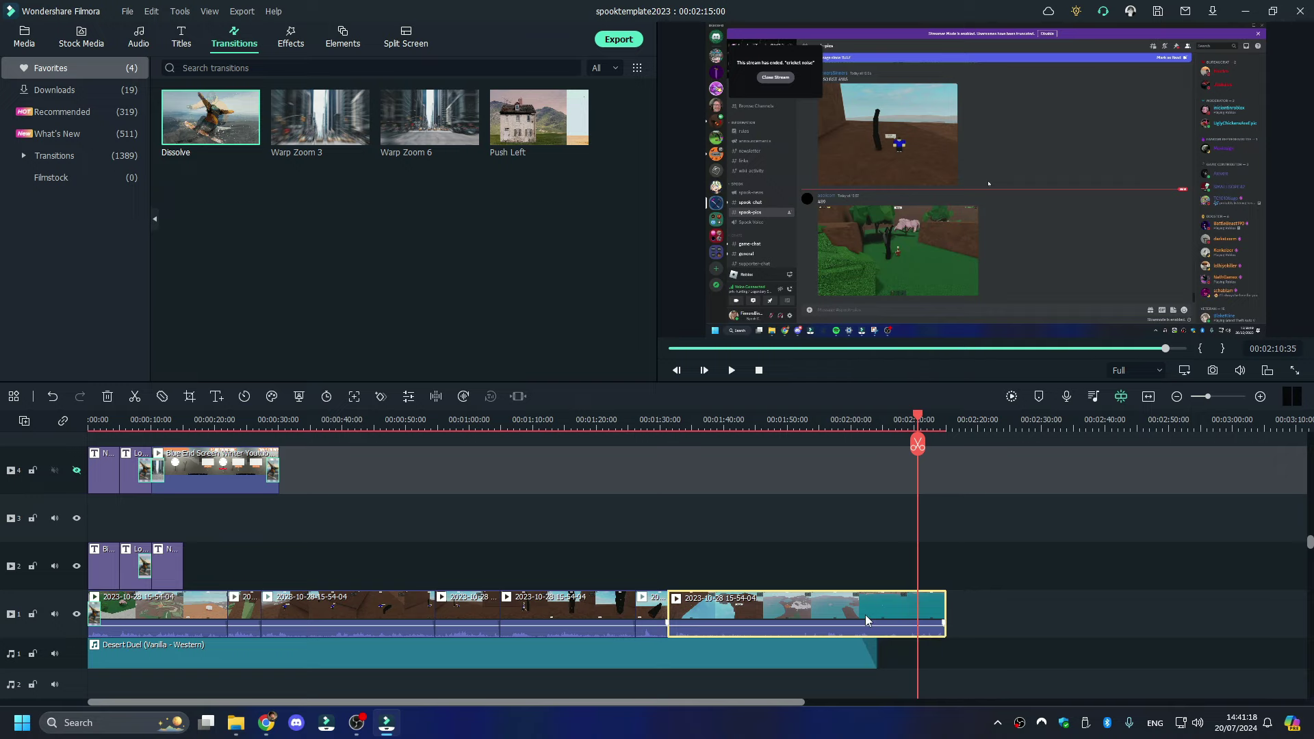
{"action": "right_click", "coordinate": [865, 615]}
{"action": "left_click", "coordinate": [917, 134]}
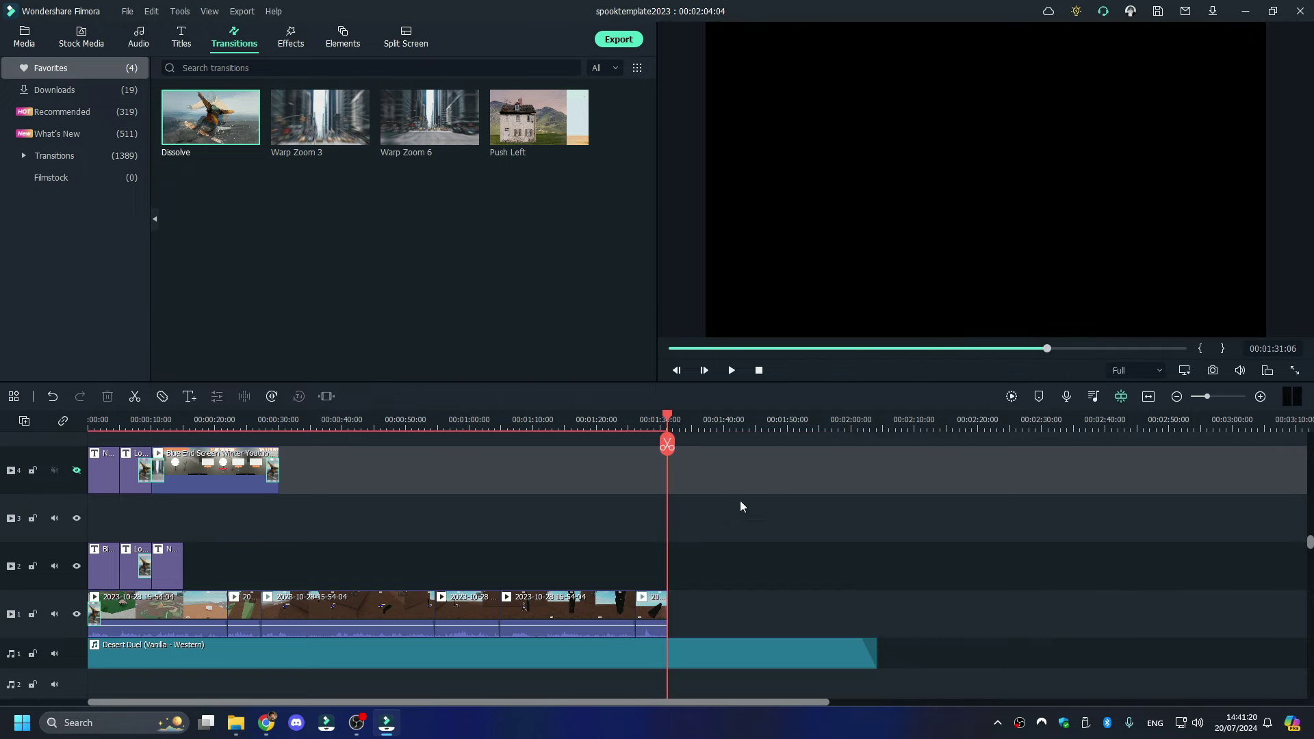
- Paste a copy of the lower-third title at 01:33:44 and drag it further right on track 2
{"action": "left_click", "coordinate": [143, 565]}
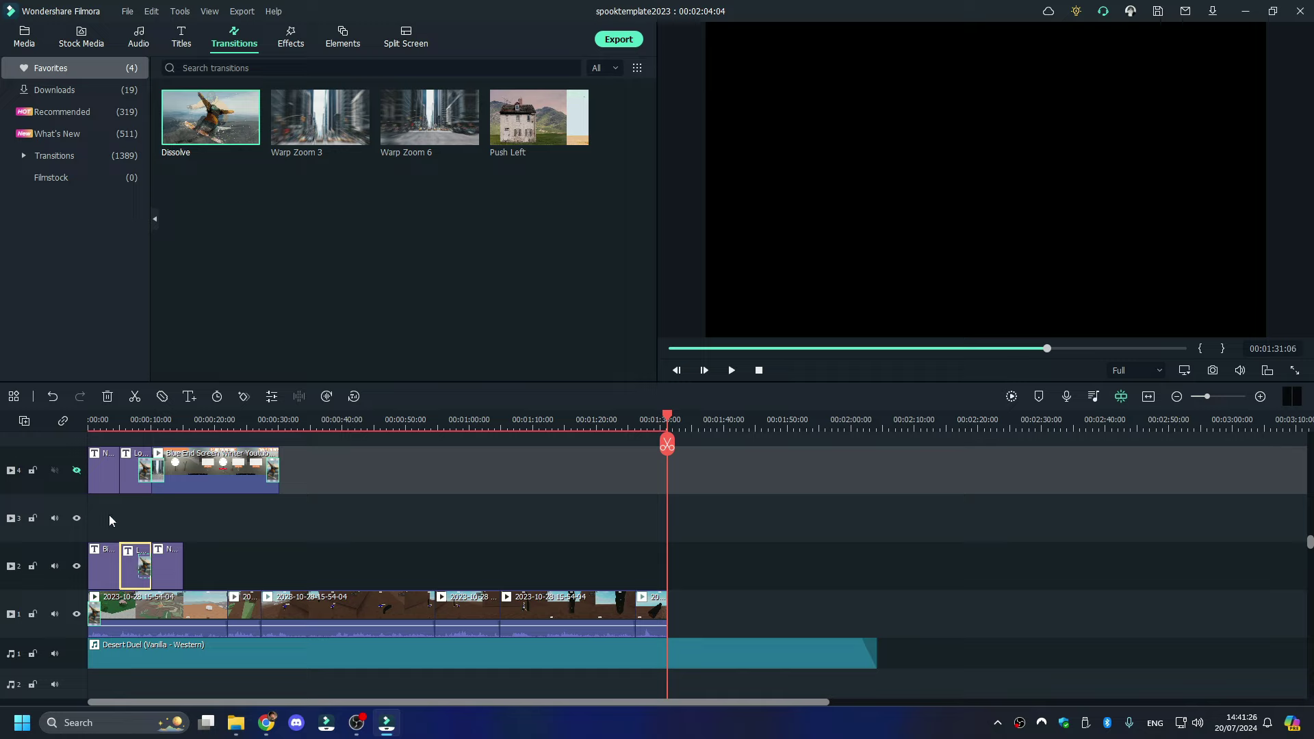
{"action": "left_click", "coordinate": [140, 416]}
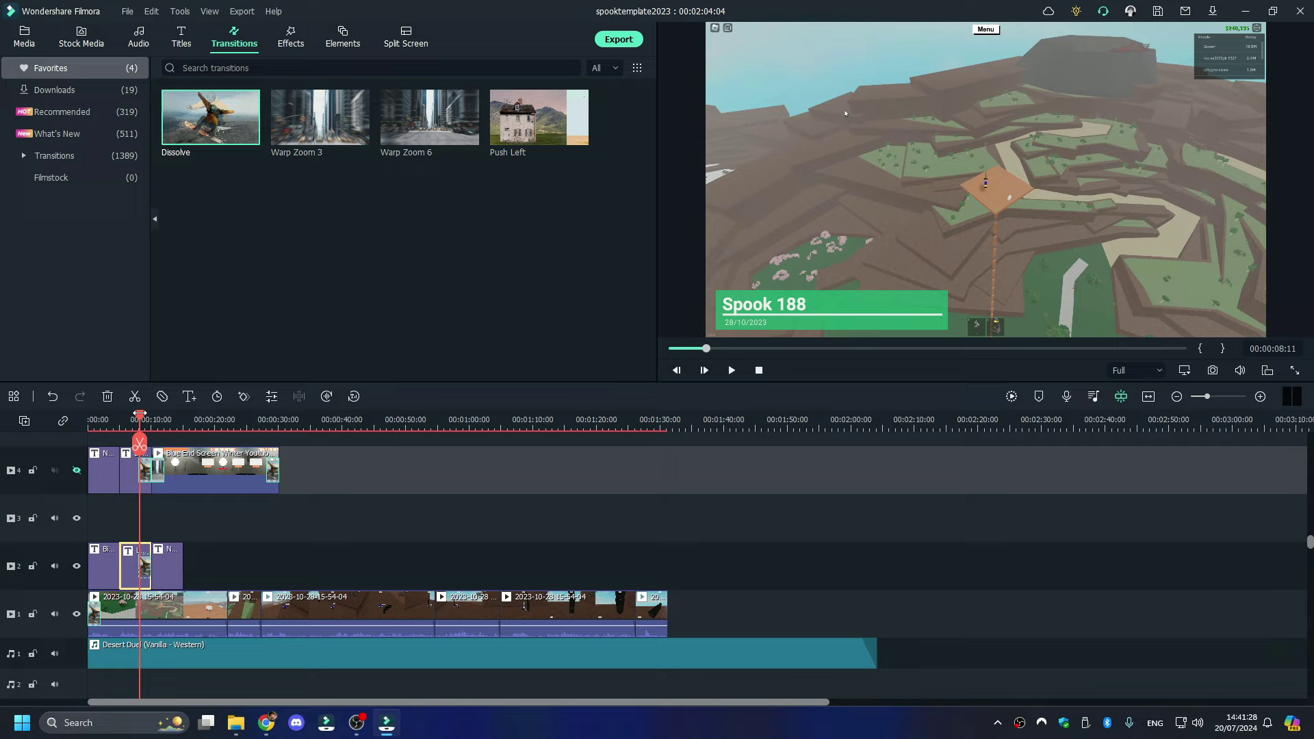
{"action": "left_click", "coordinate": [684, 416]}
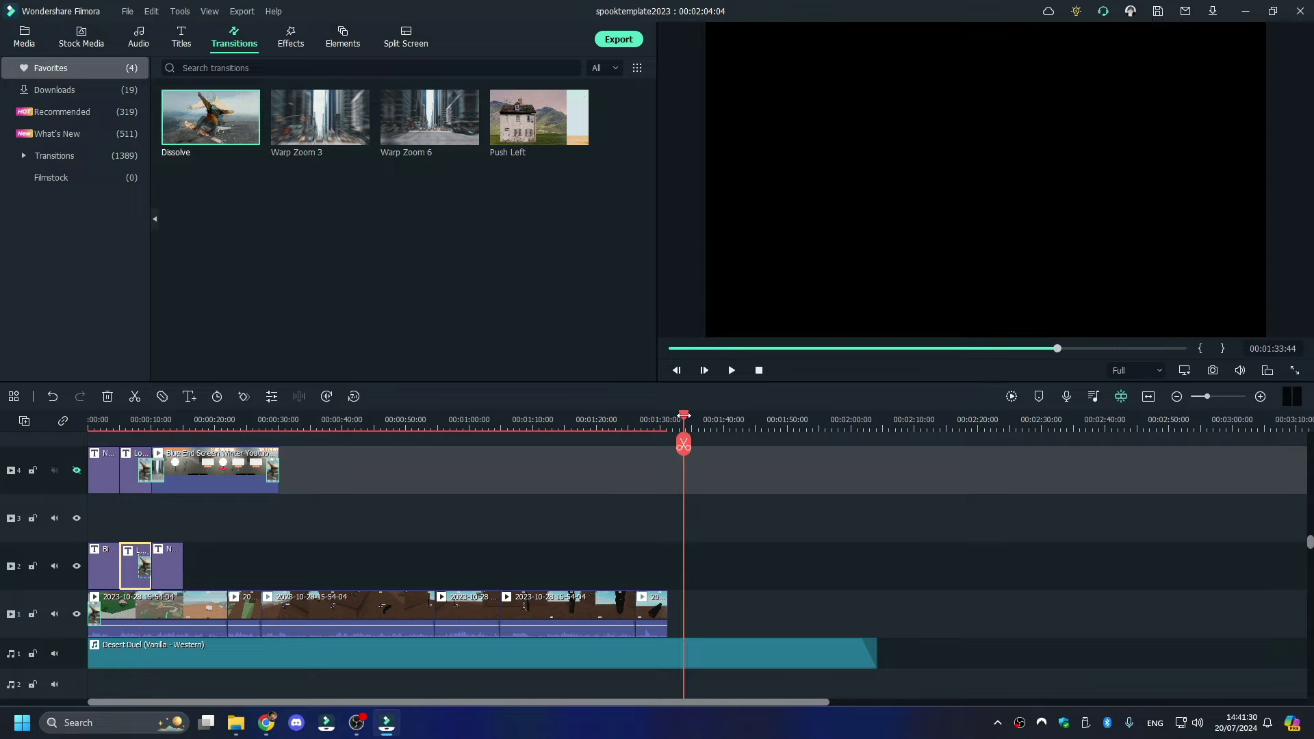
{"action": "key", "text": "ctrl+x"}
{"action": "key", "text": "ctrl+v"}
{"action": "left_click_drag", "start_coordinate": [692, 565], "coordinate": [921, 560]}
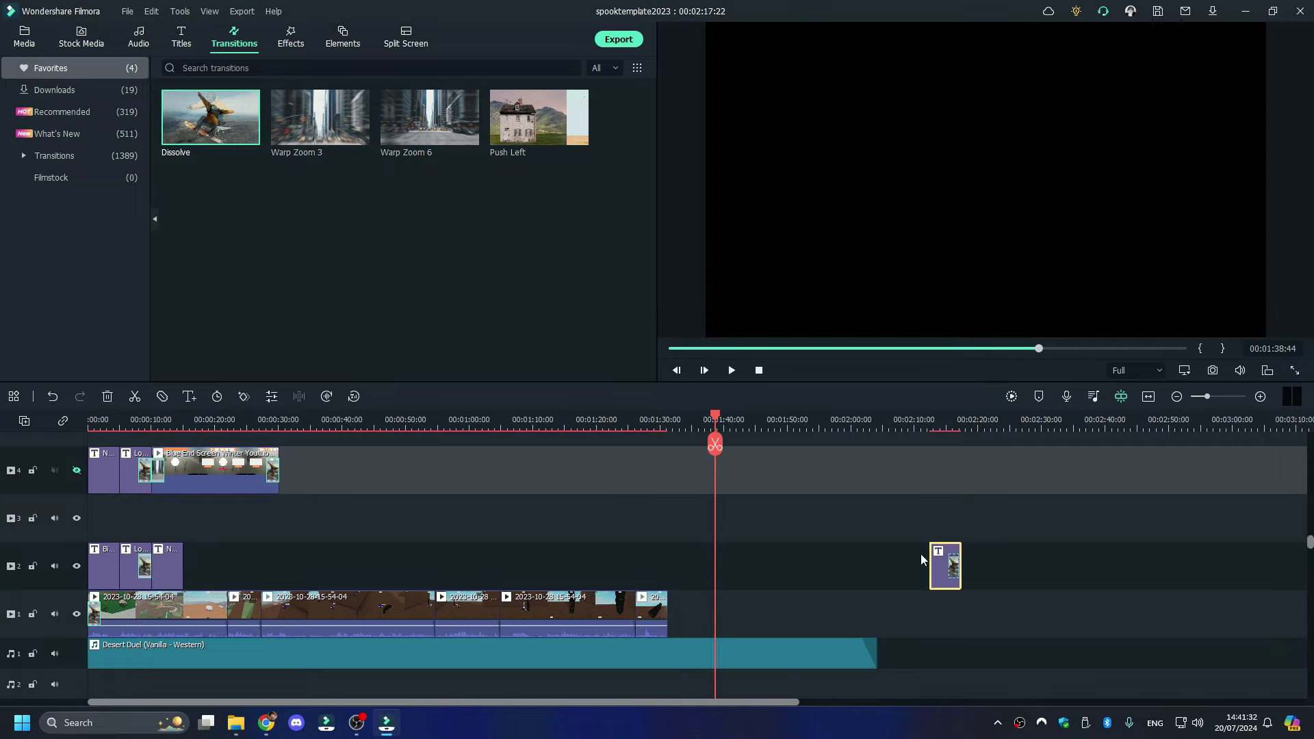
{"action": "left_click", "coordinate": [235, 723]}
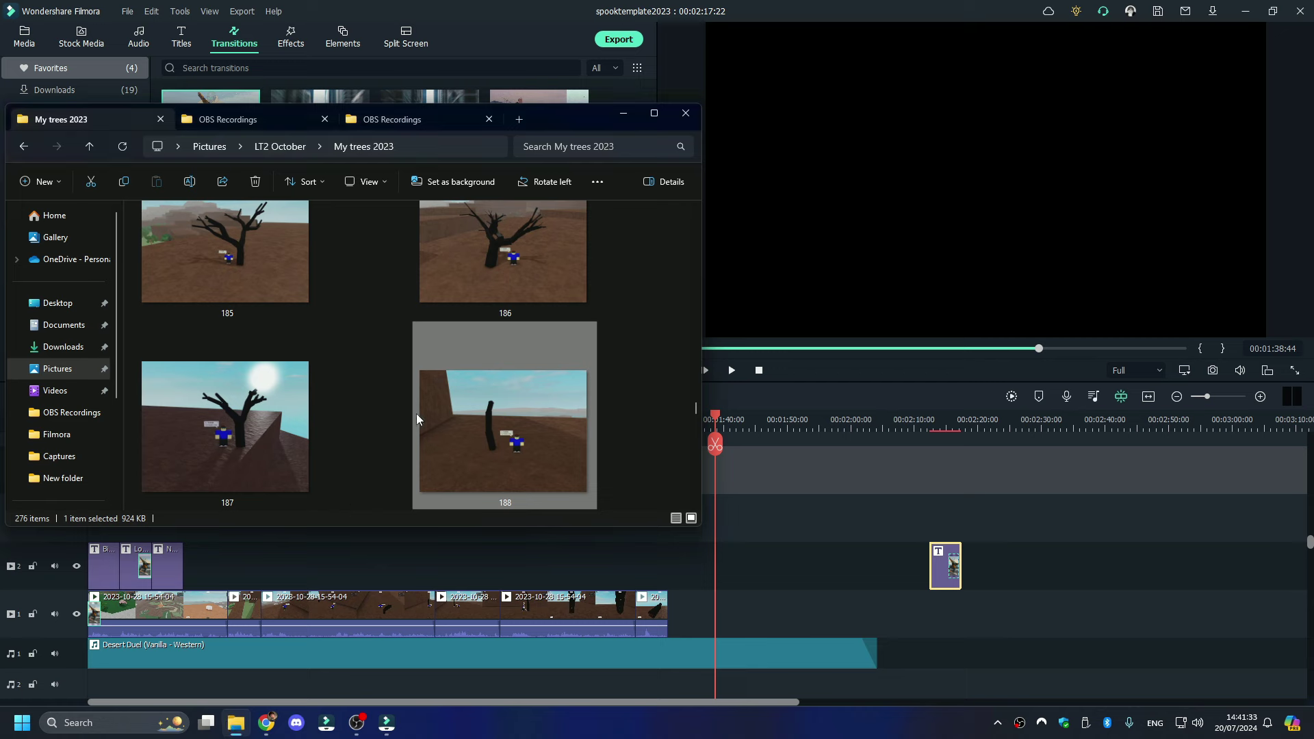
{"action": "scroll", "coordinate": [421, 414], "scroll_direction": "down", "scroll_amount": 1}
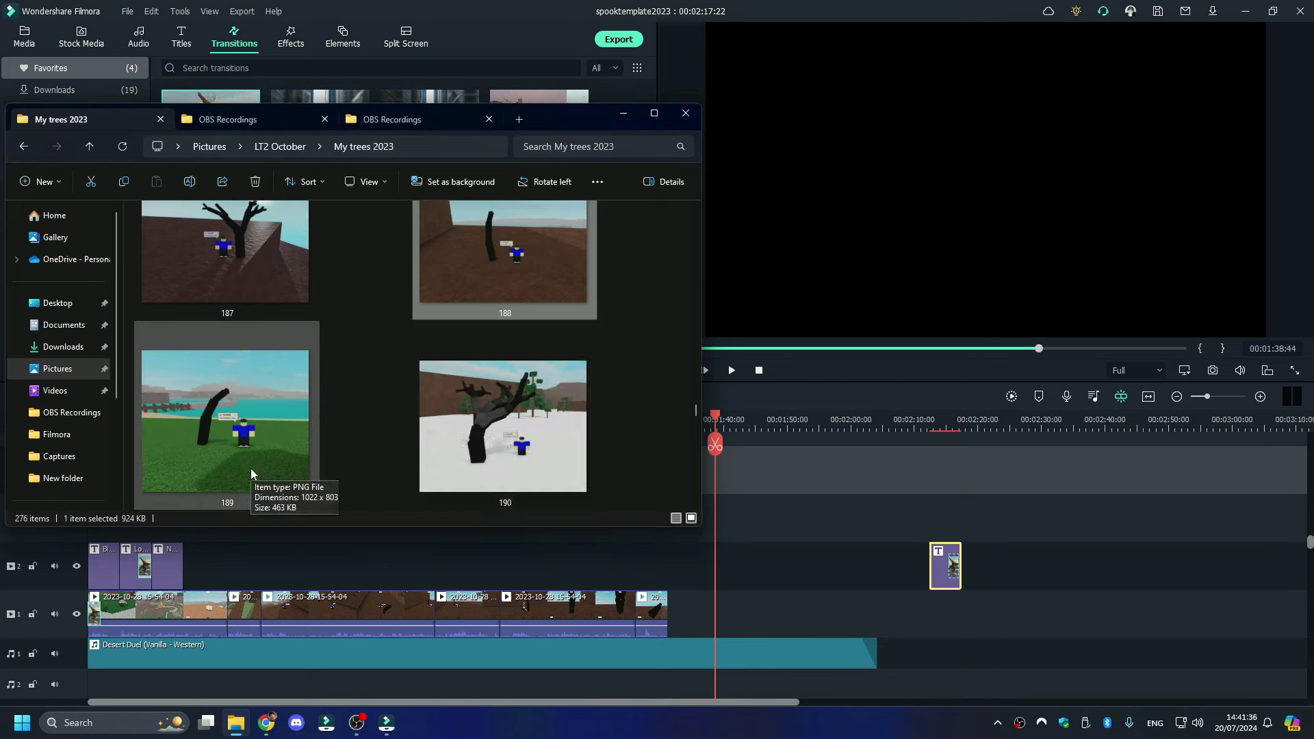
{"action": "left_click", "coordinate": [269, 122]}
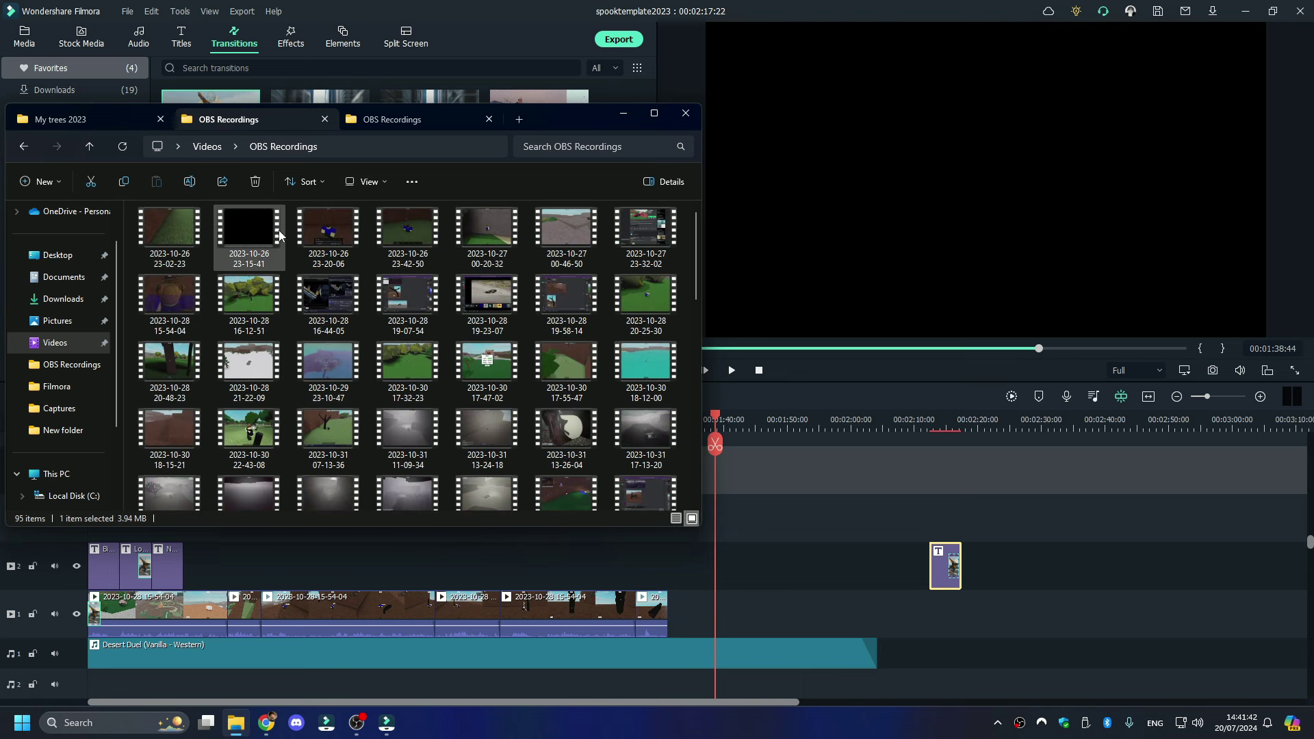
{"action": "left_click_drag", "start_coordinate": [253, 302], "coordinate": [684, 616]}
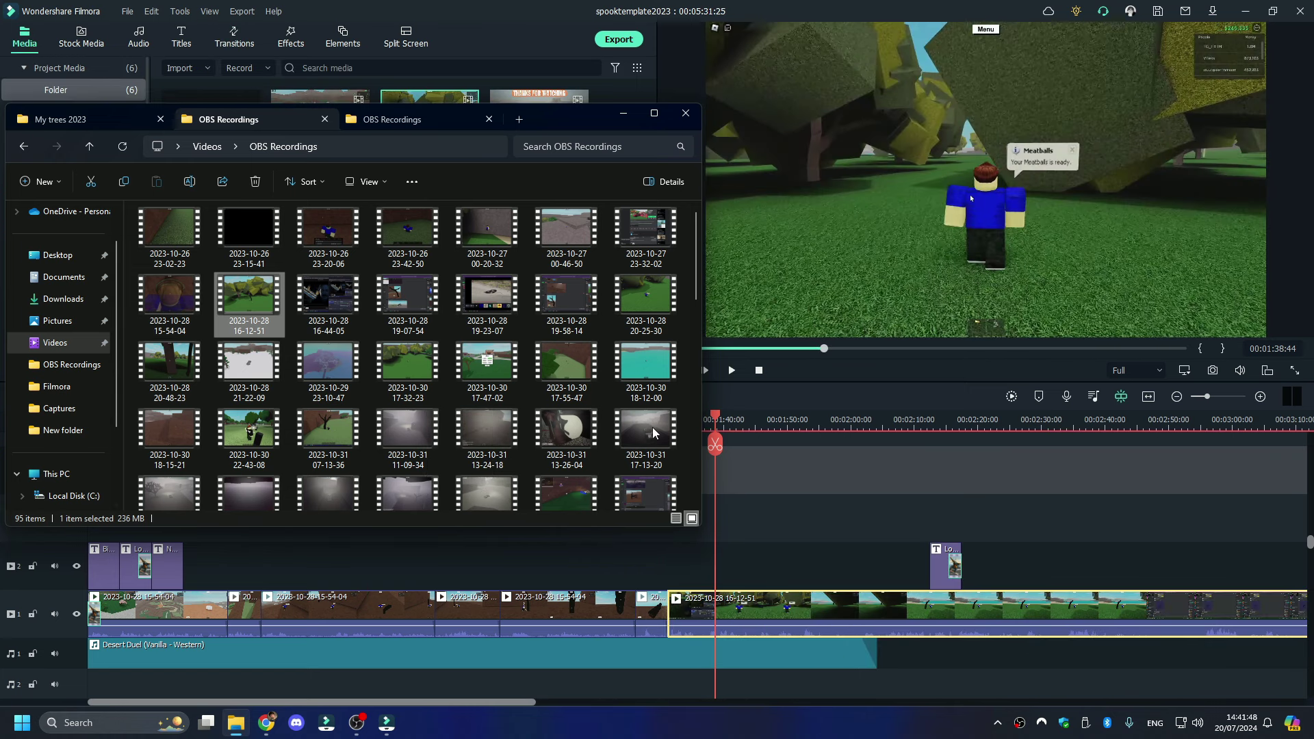
- Move the copied lower-third title to 01:33:59, the start of the new recording
{"action": "left_click", "coordinate": [746, 430]}
{"action": "key", "text": "space"}
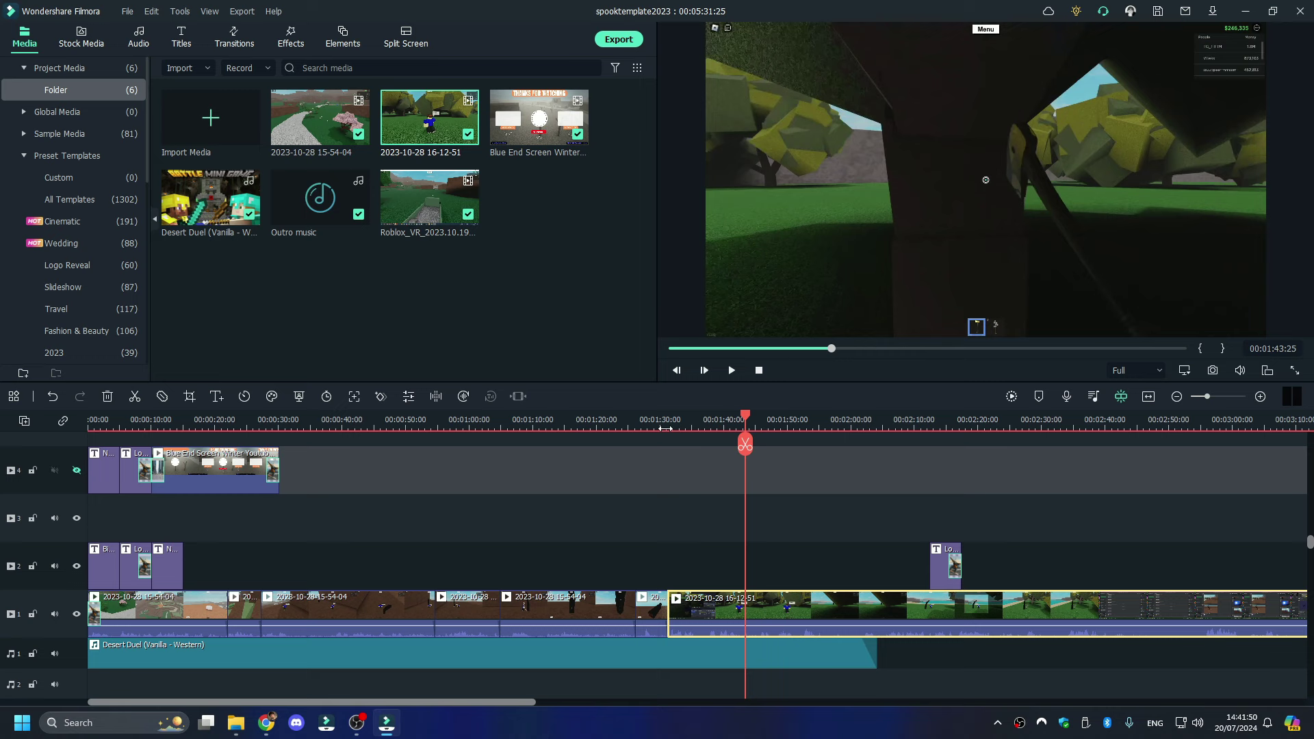
{"action": "left_click", "coordinate": [665, 427]}
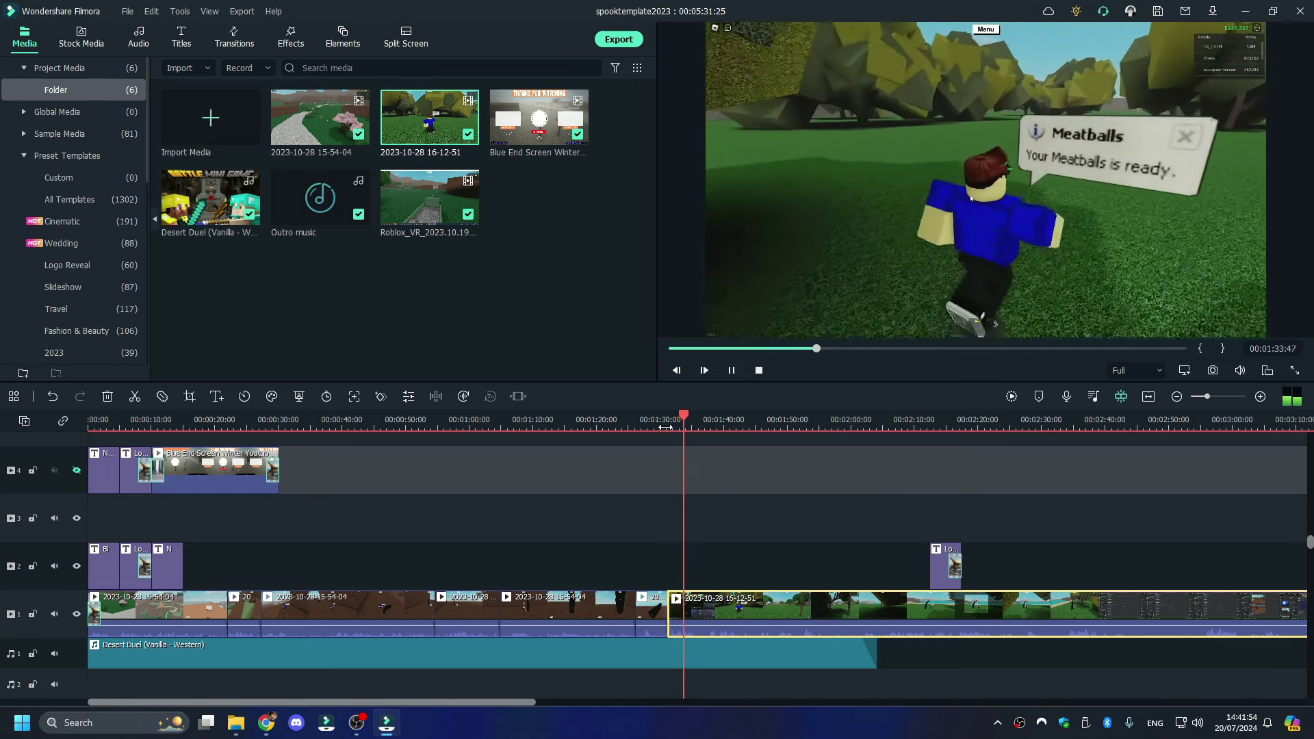
{"action": "key", "text": "space"}
{"action": "left_click_drag", "start_coordinate": [943, 568], "coordinate": [681, 568]}
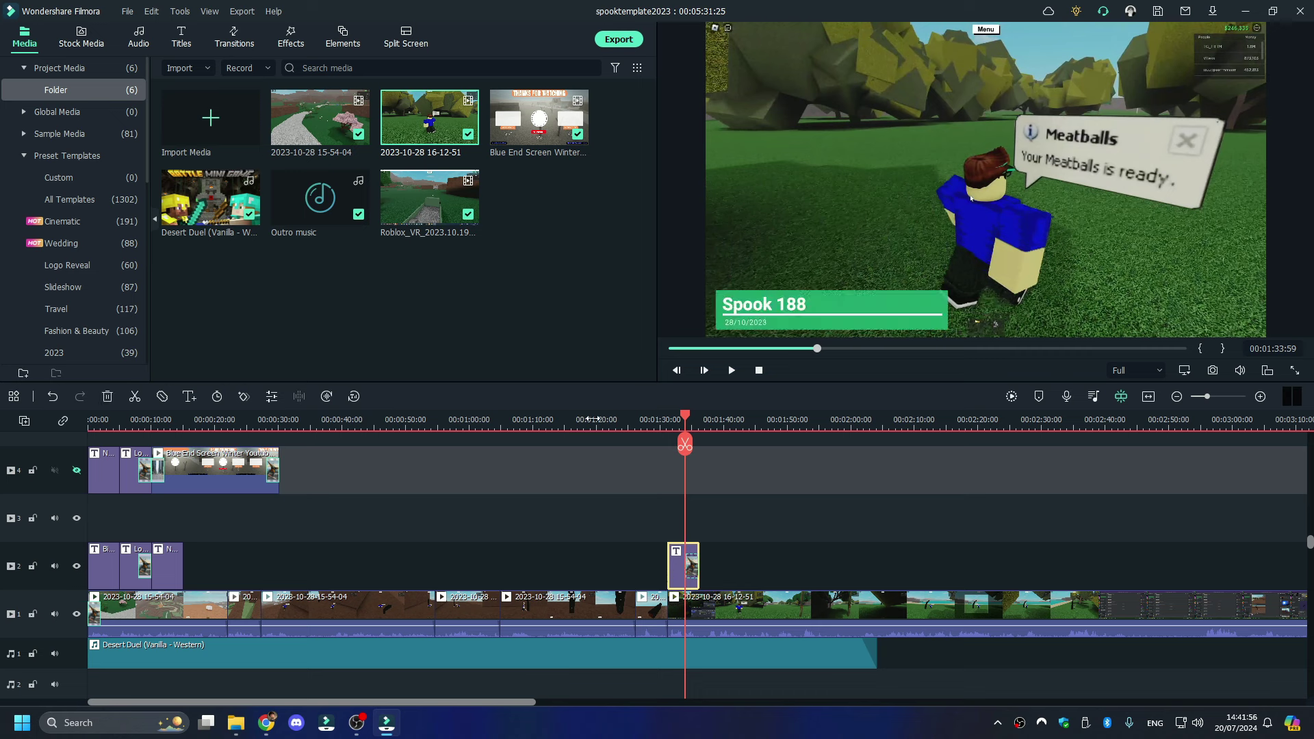
- Change the title text from Spook 188 to Spook 189 and confirm
{"action": "double_click", "coordinate": [771, 301]}
{"action": "left_click", "coordinate": [506, 169]}
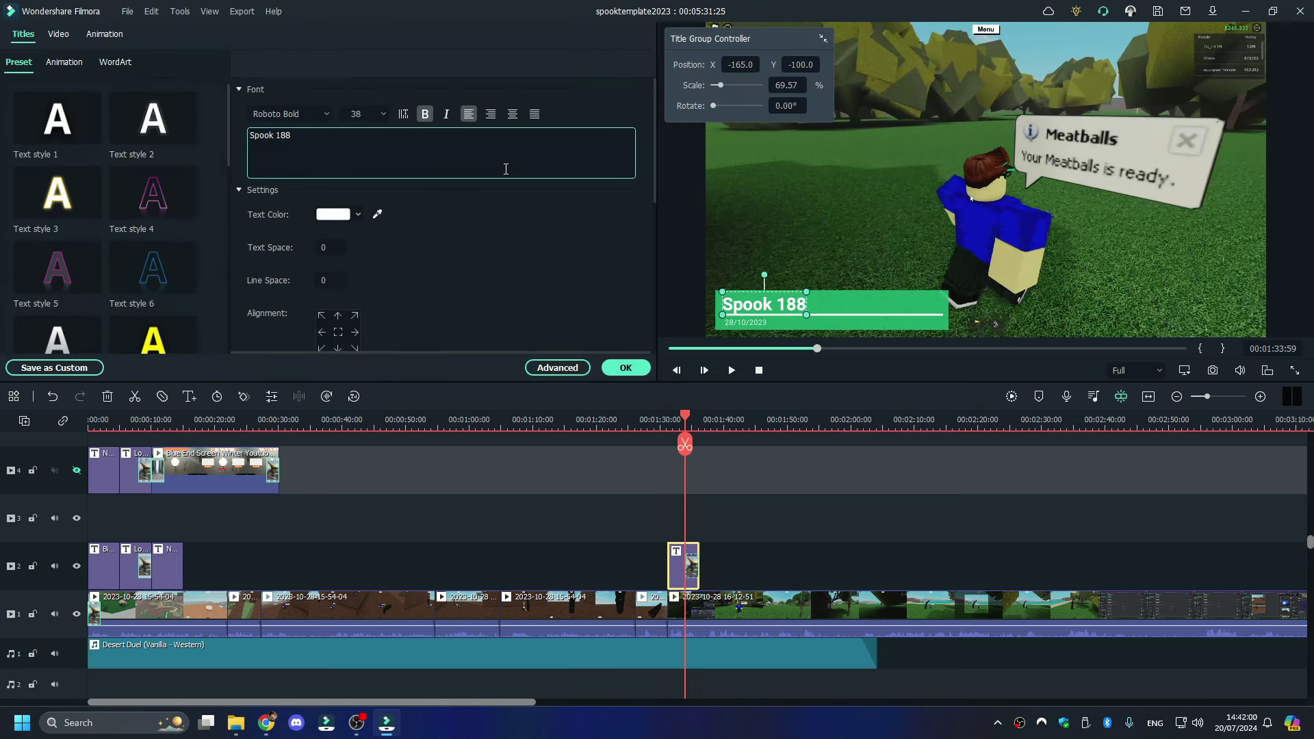
{"action": "key", "text": "BackSpace"}
{"action": "type", "text": "9"}
{"action": "left_click", "coordinate": [625, 370]}
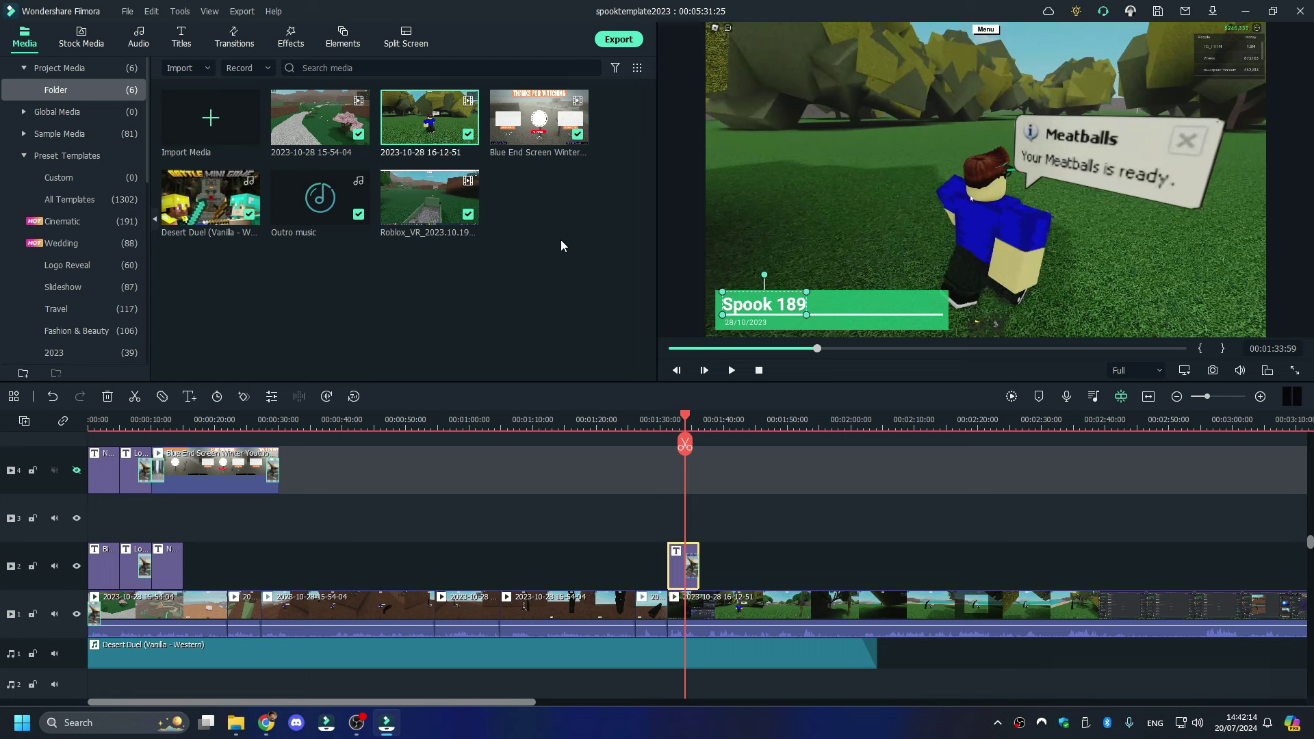
- Drop Push Left between the trimmed gameplay and the 16-12-51 recording, then play it from 01:31:22
{"action": "left_click", "coordinate": [242, 41]}
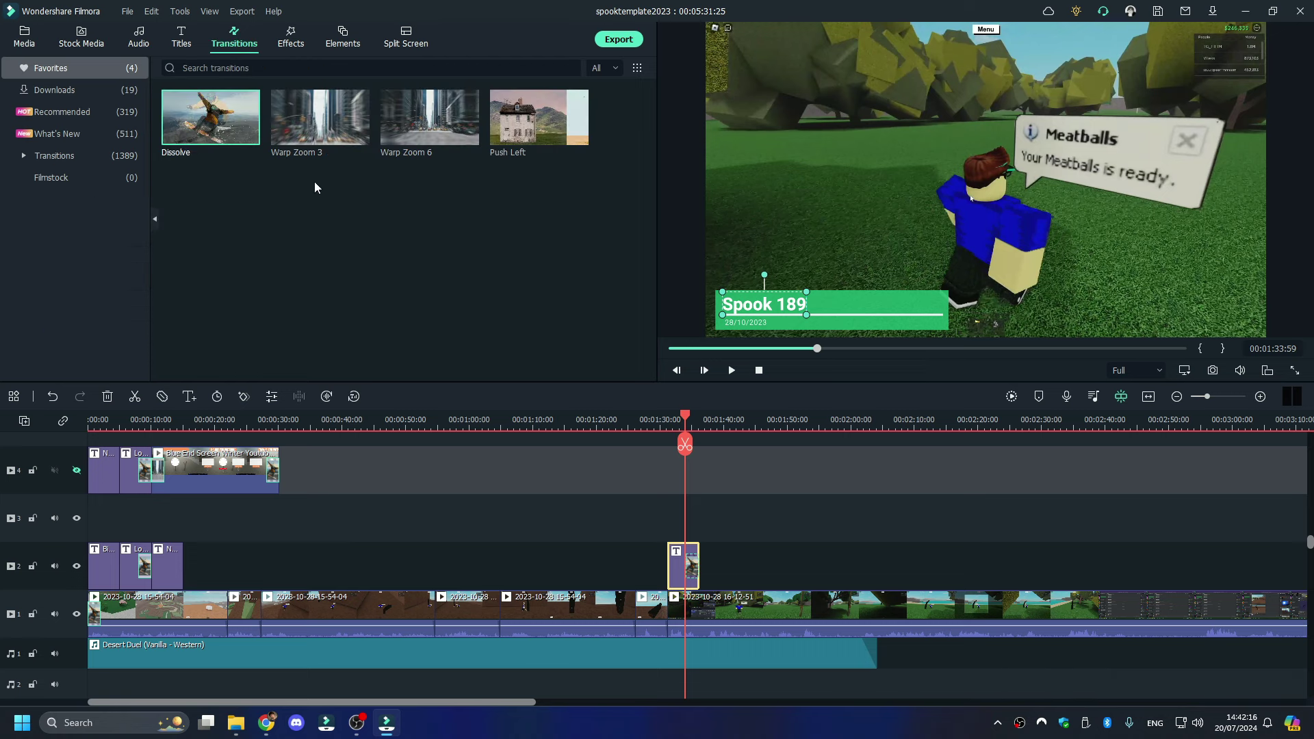
{"action": "left_click_drag", "start_coordinate": [539, 120], "coordinate": [665, 609]}
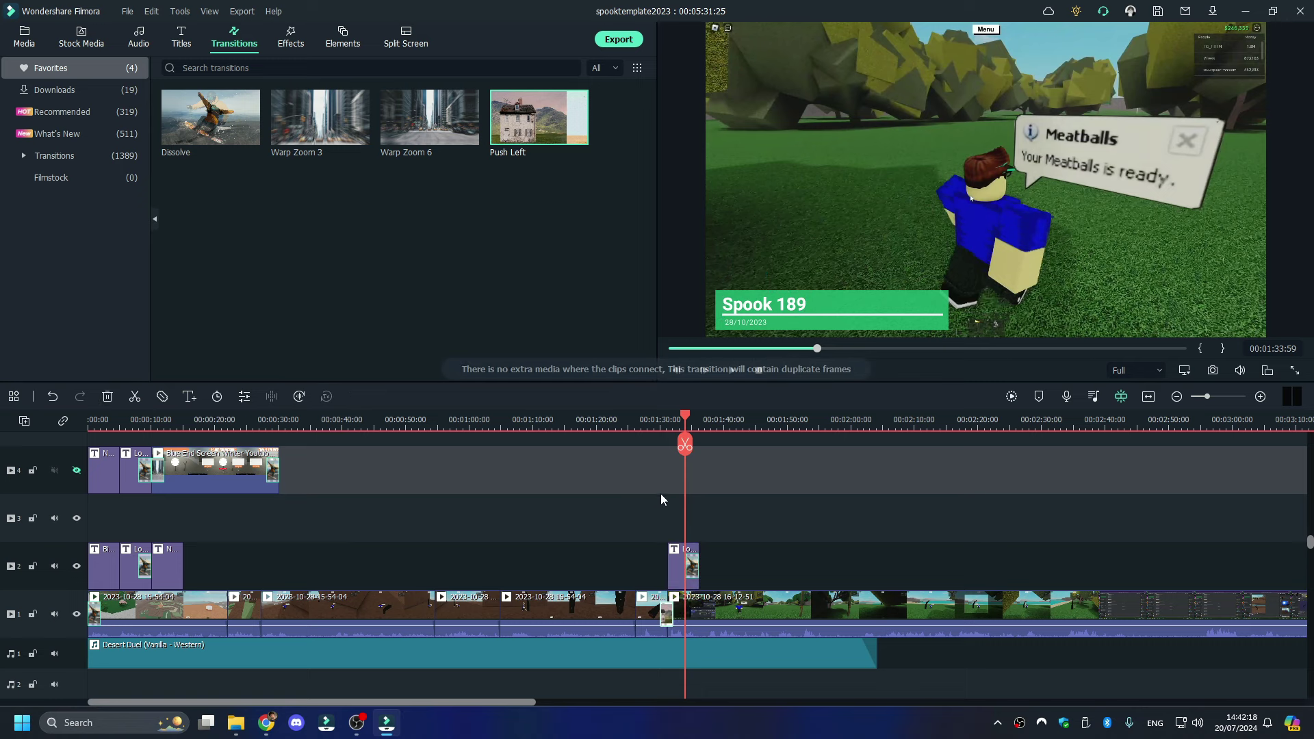
{"action": "left_click", "coordinate": [659, 422]}
{"action": "left_click", "coordinate": [667, 421]}
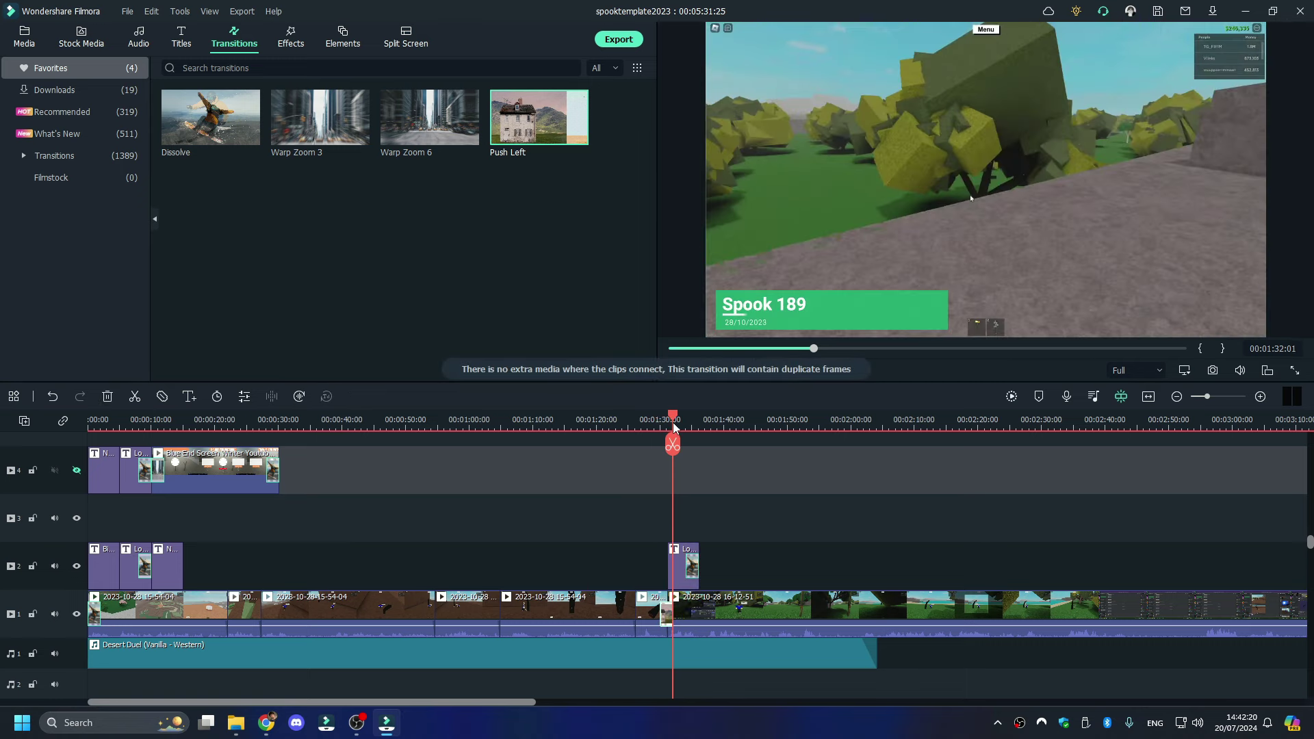
{"action": "left_click_drag", "start_coordinate": [667, 421], "coordinate": [677, 422]}
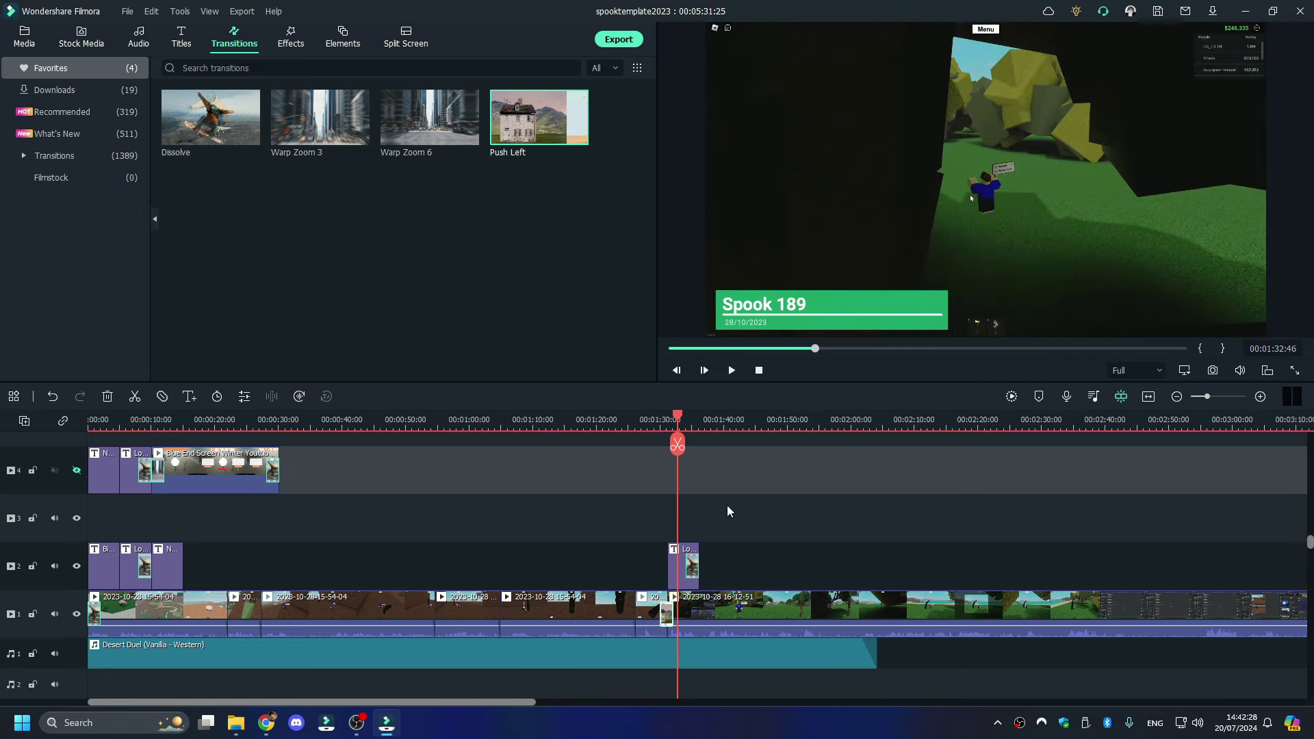
{"action": "key", "text": "space"}
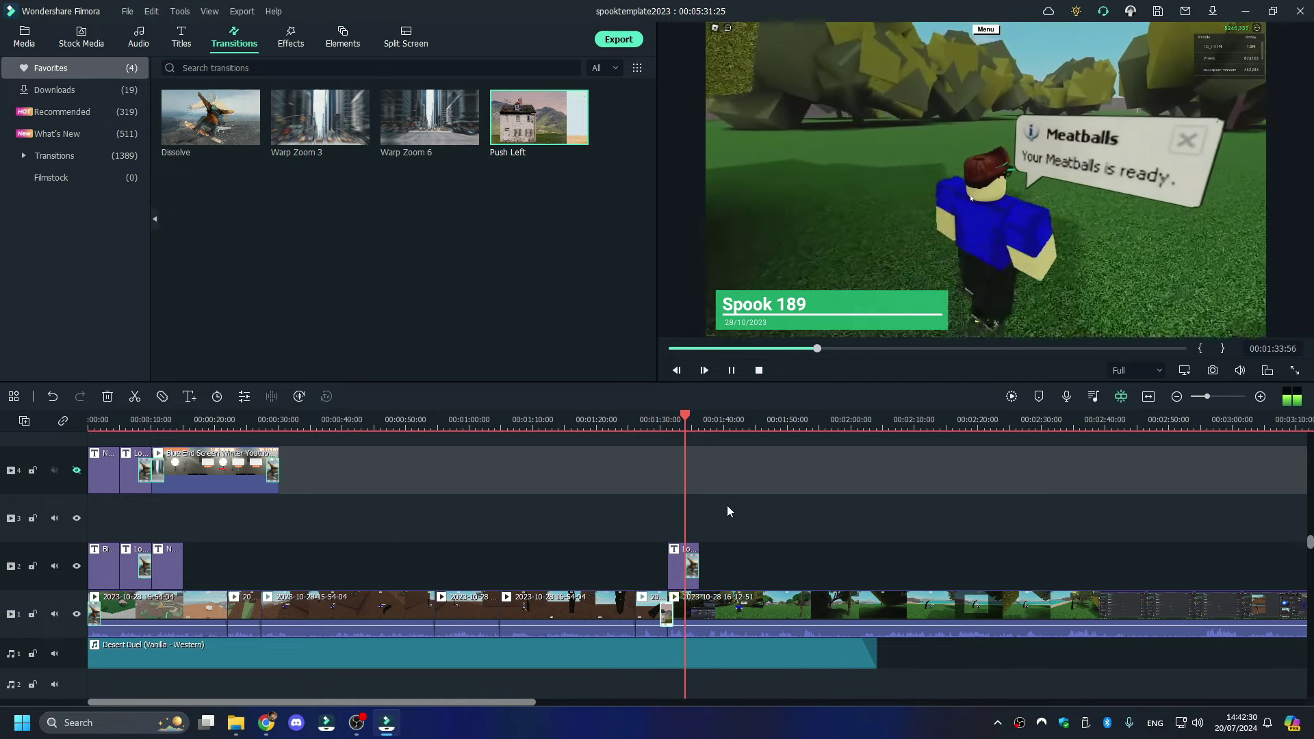
{"action": "key", "text": "space"}
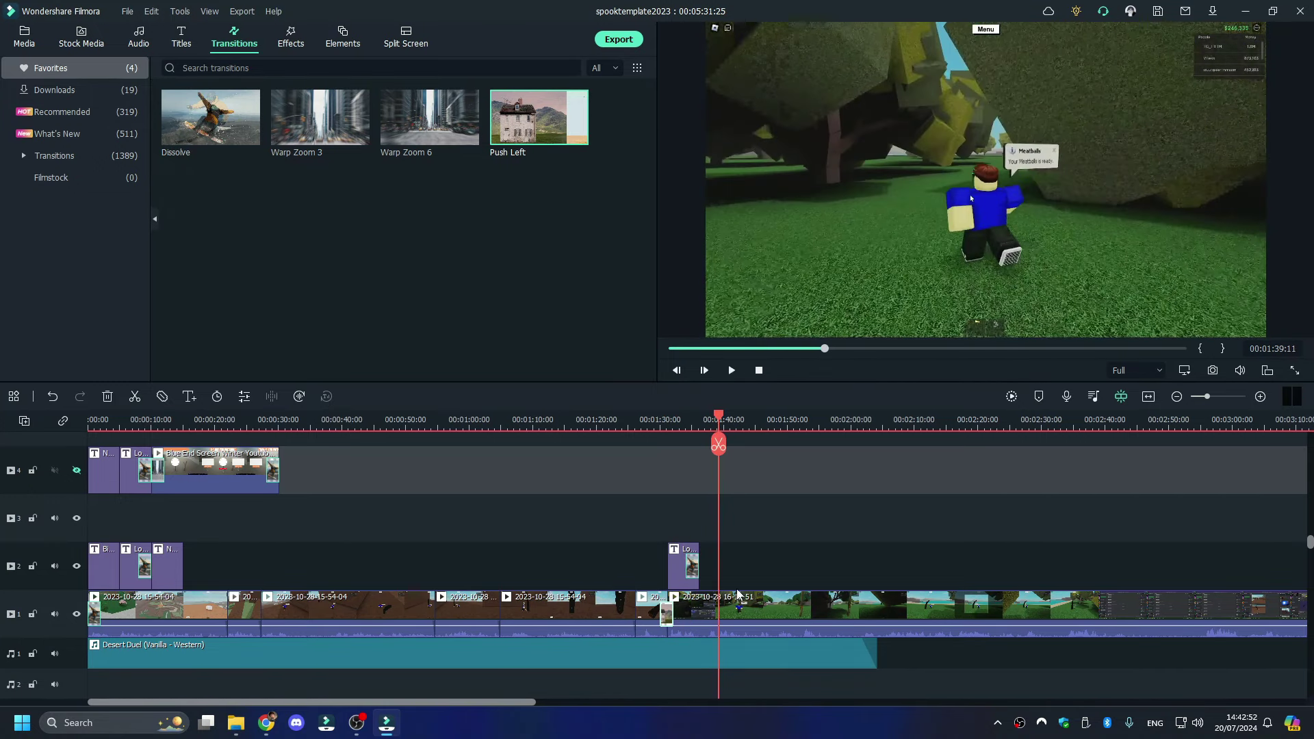
- Split the gameplay clip at about 1:39 and review the footage up to about 1:48
{"action": "left_click", "coordinate": [737, 613]}
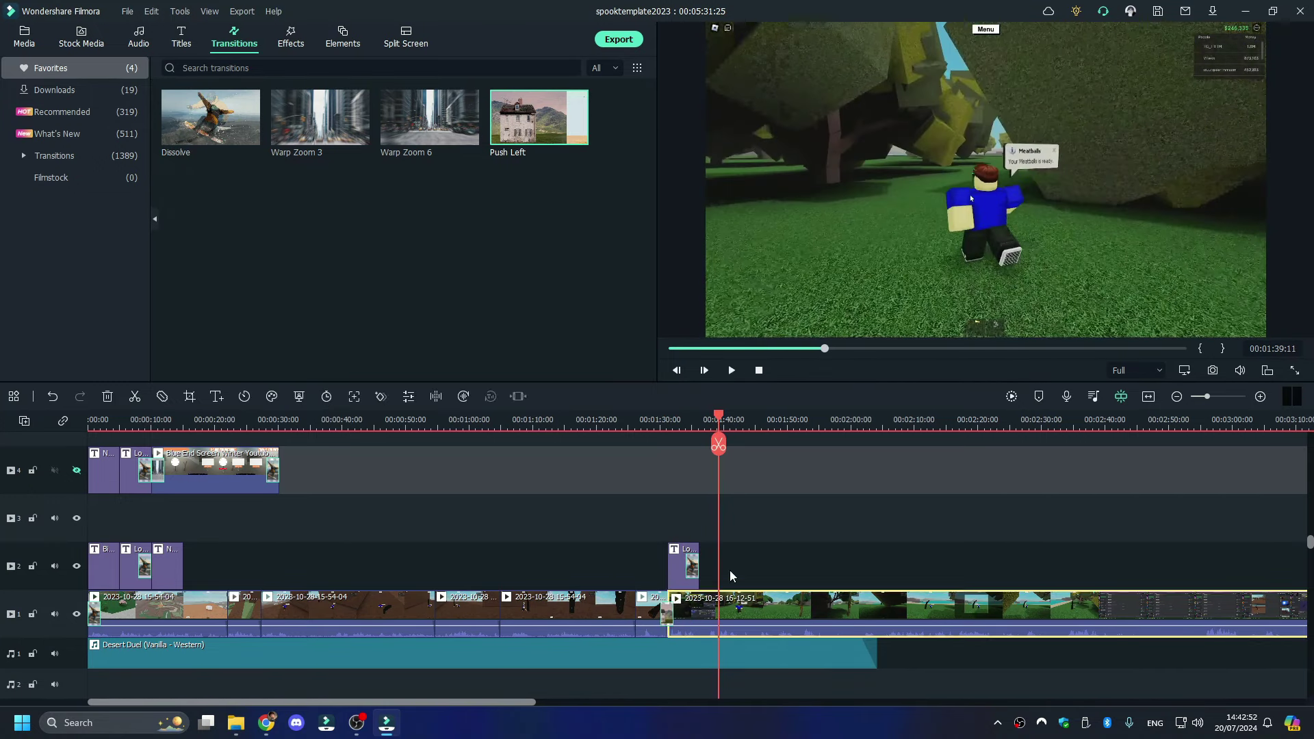
{"action": "left_click", "coordinate": [718, 443]}
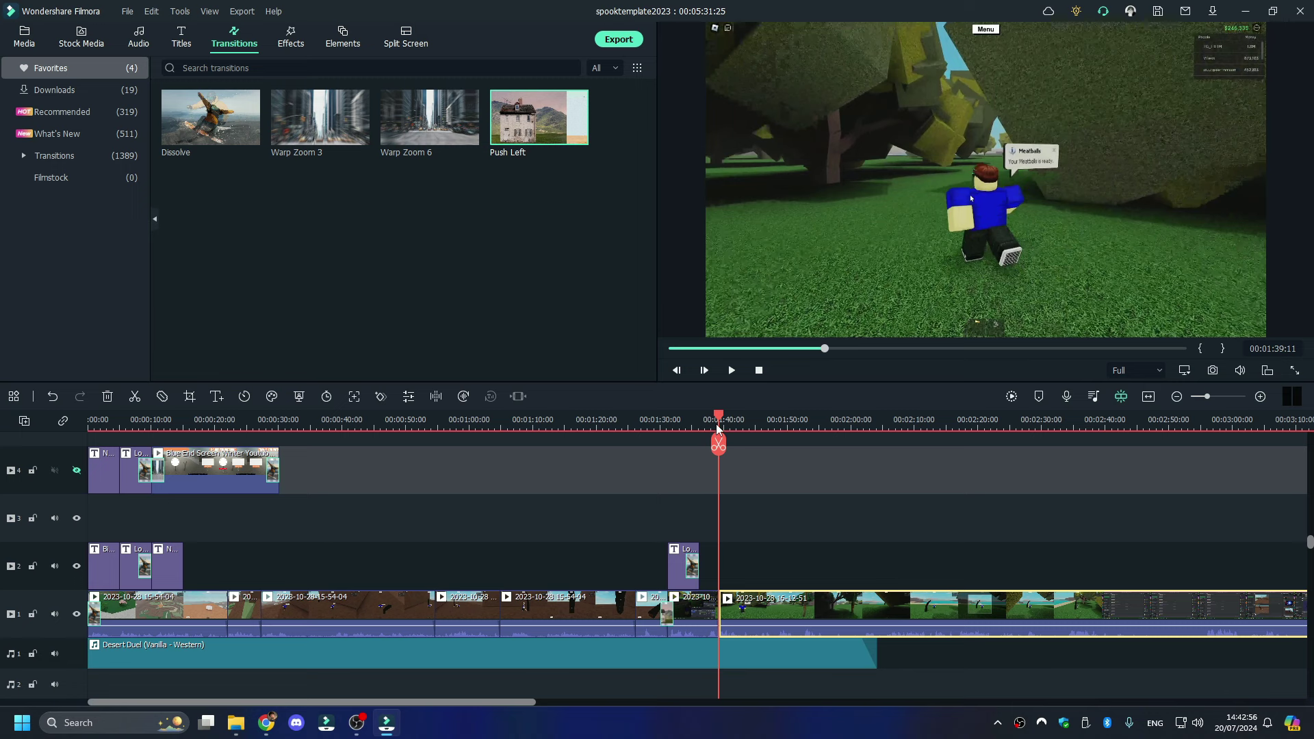
{"action": "left_click_drag", "start_coordinate": [720, 420], "coordinate": [761, 424]}
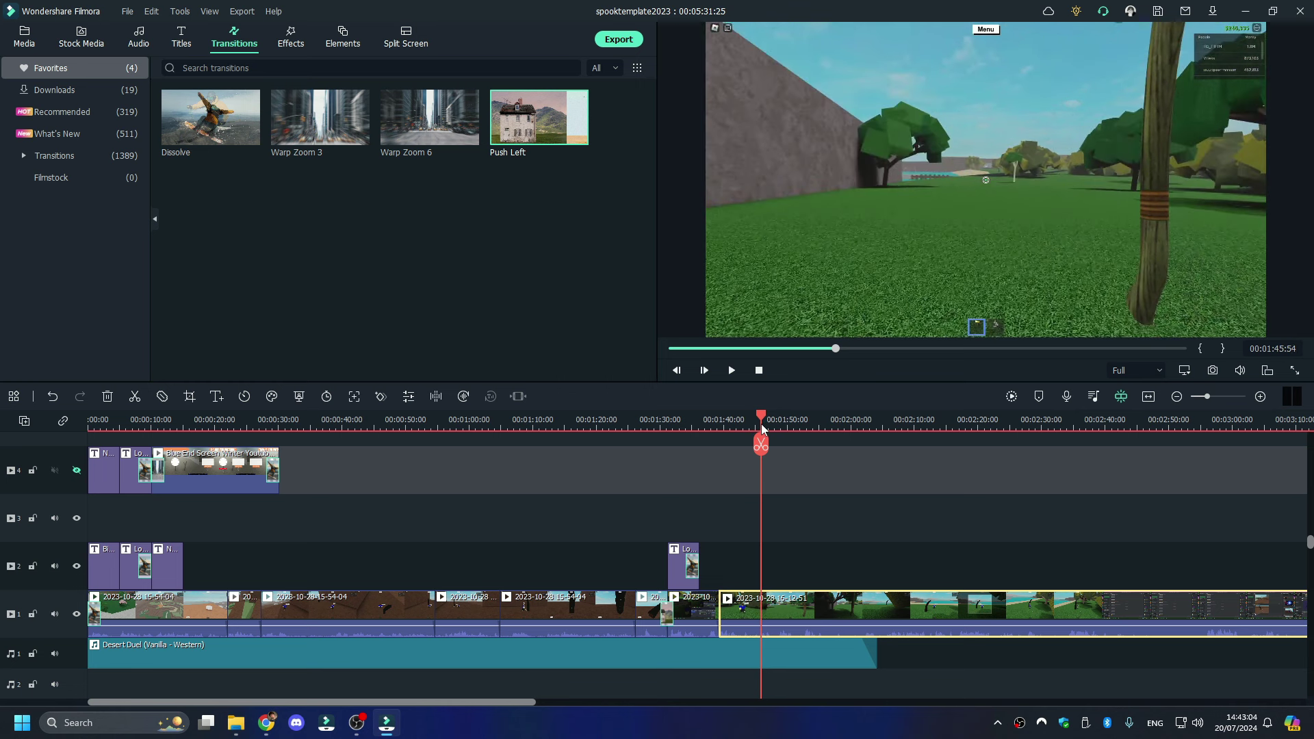
{"action": "key", "text": "space"}
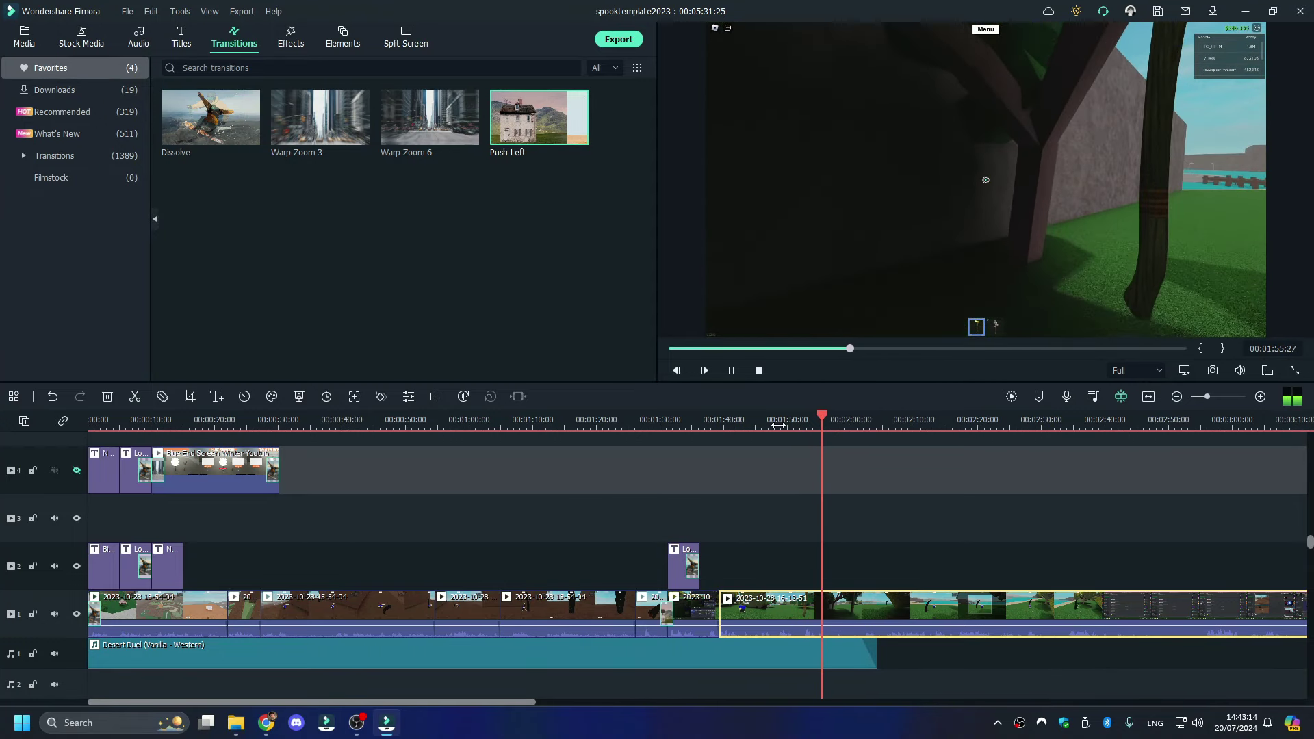
{"action": "left_click", "coordinate": [778, 424]}
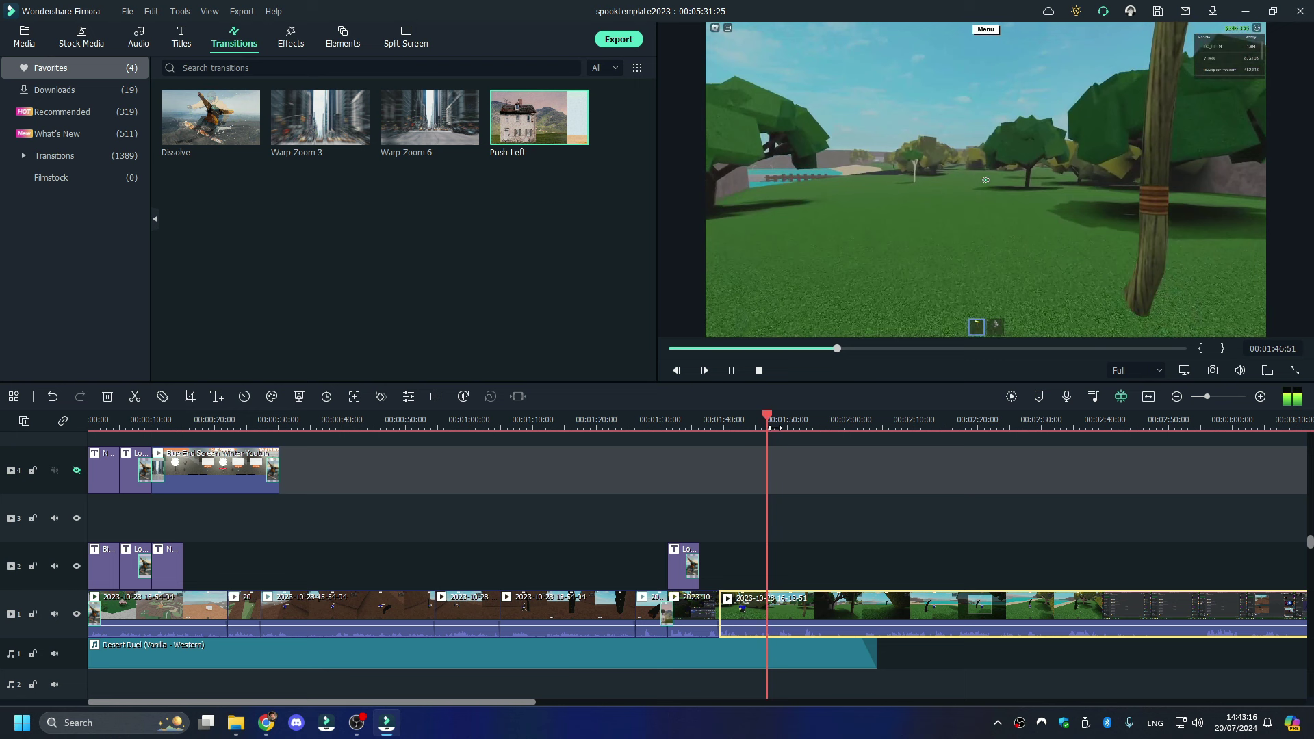
{"action": "left_click", "coordinate": [786, 590]}
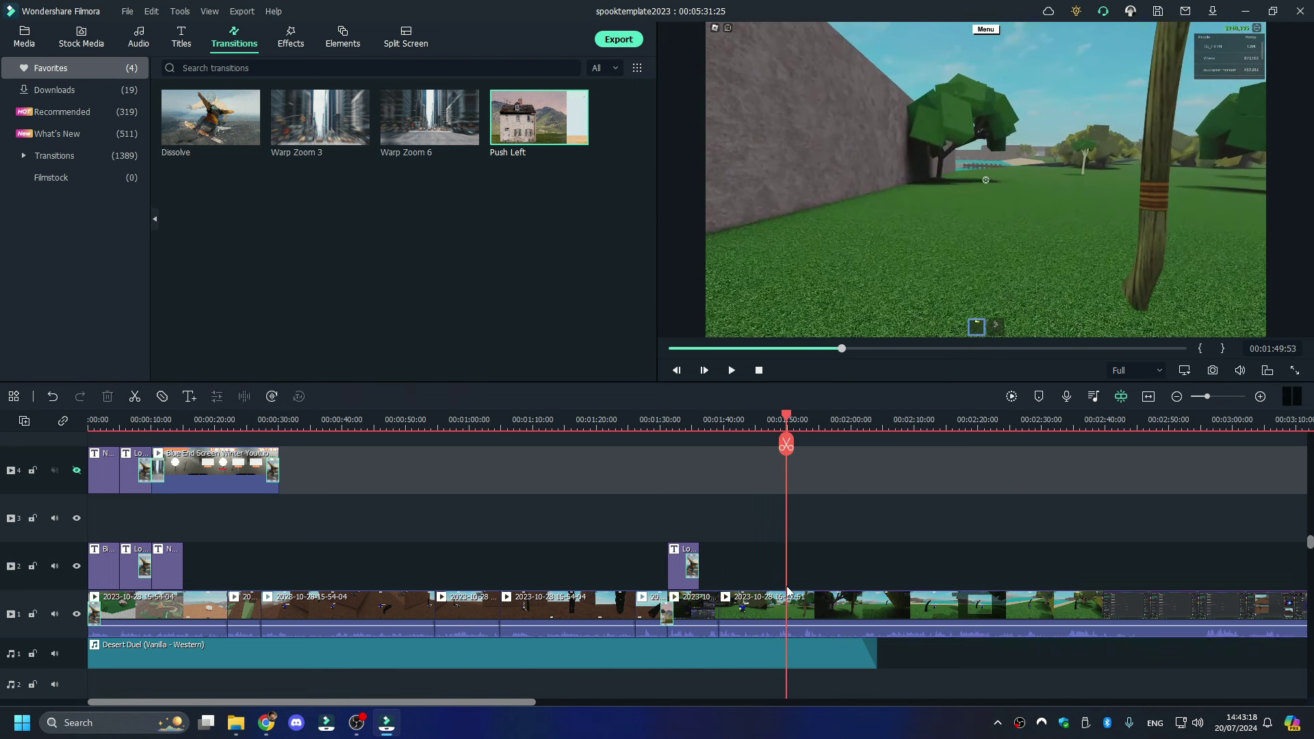
{"action": "left_click_drag", "start_coordinate": [786, 423], "coordinate": [775, 425]}
- Split again at 1:48, ripple-delete the middle piece and replay the cut
{"action": "left_click", "coordinate": [787, 603]}
{"action": "left_click", "coordinate": [774, 445]}
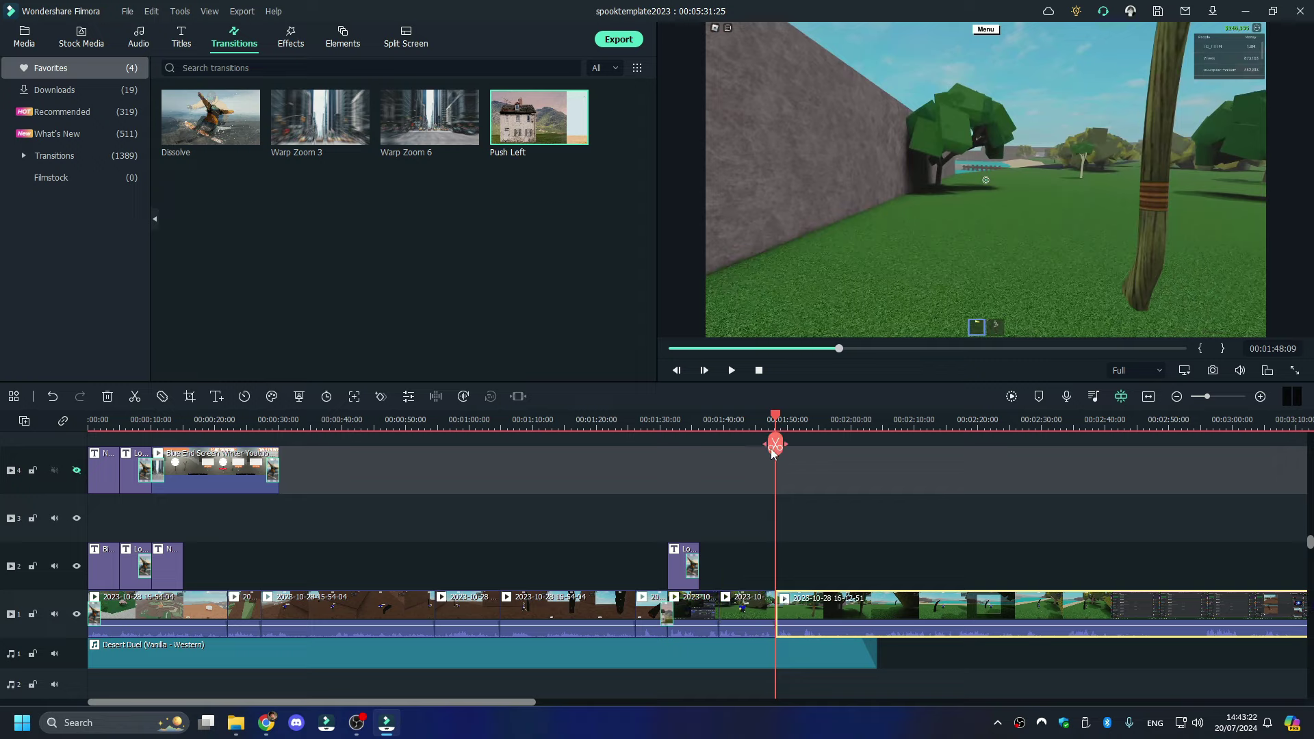
{"action": "right_click", "coordinate": [750, 613]}
{"action": "left_click", "coordinate": [883, 135]}
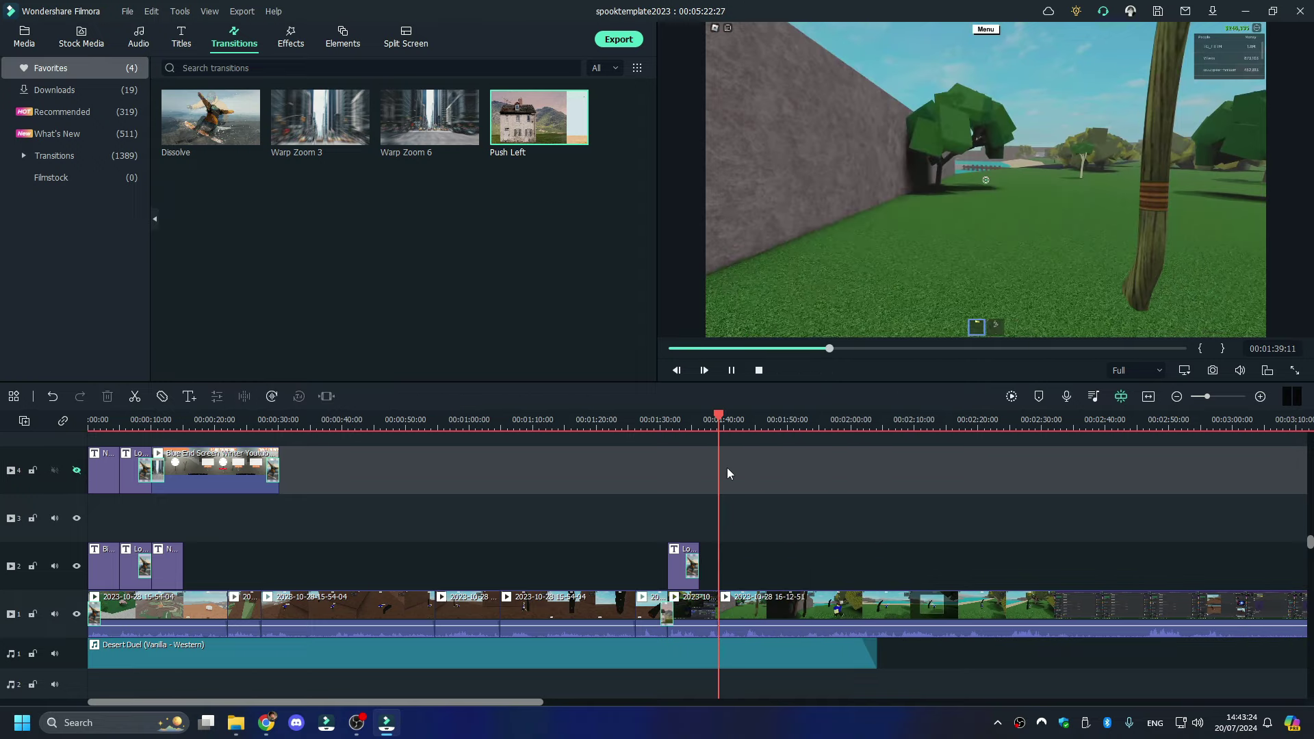
{"action": "key", "text": "space"}
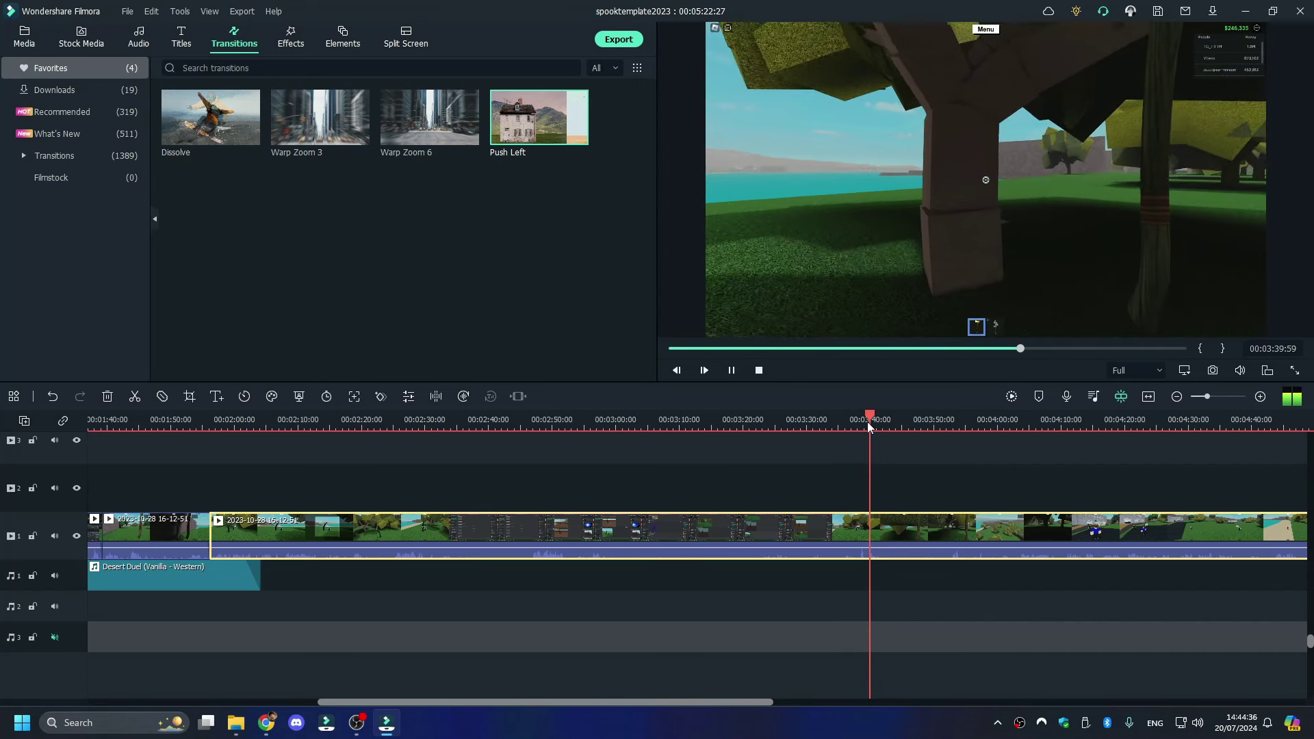
- Split the clip at about 3:40, ripple-delete the earlier unwanted piece and replay
{"action": "left_click", "coordinate": [860, 421]}
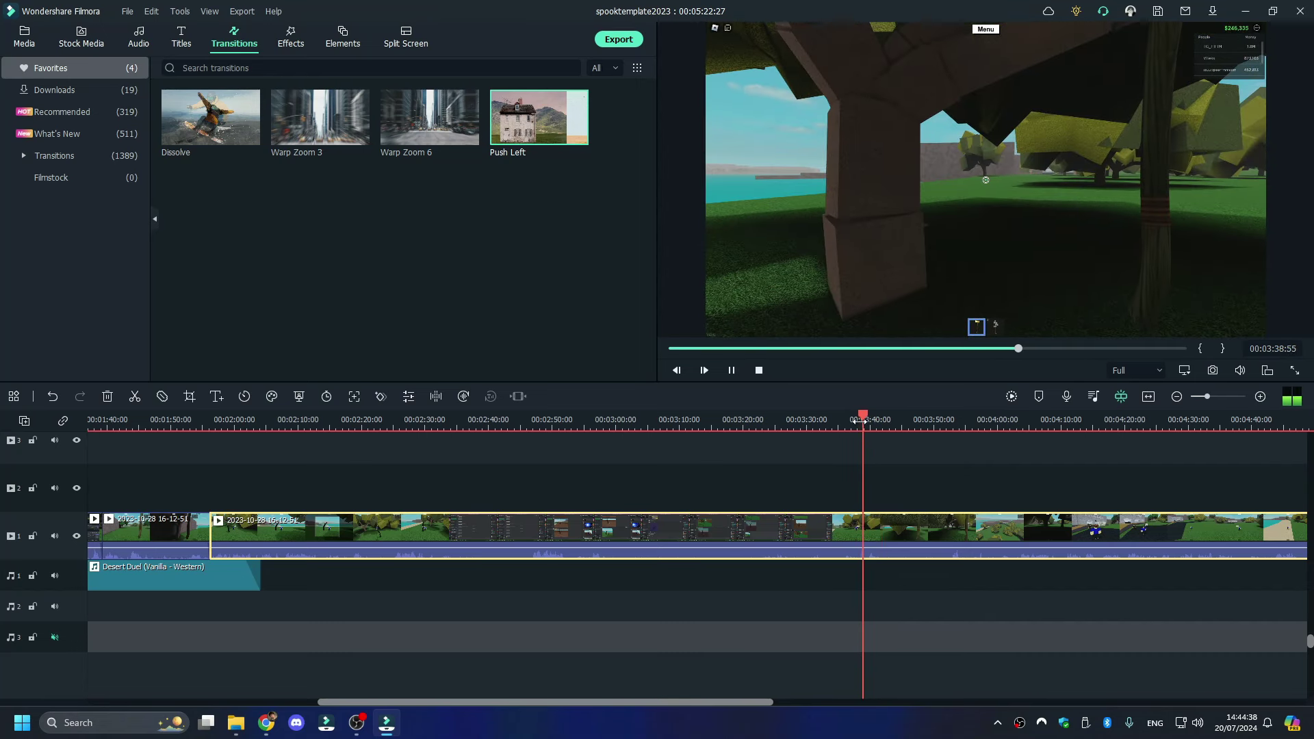
{"action": "key", "text": "space"}
{"action": "left_click", "coordinate": [866, 444]}
{"action": "right_click", "coordinate": [836, 551]}
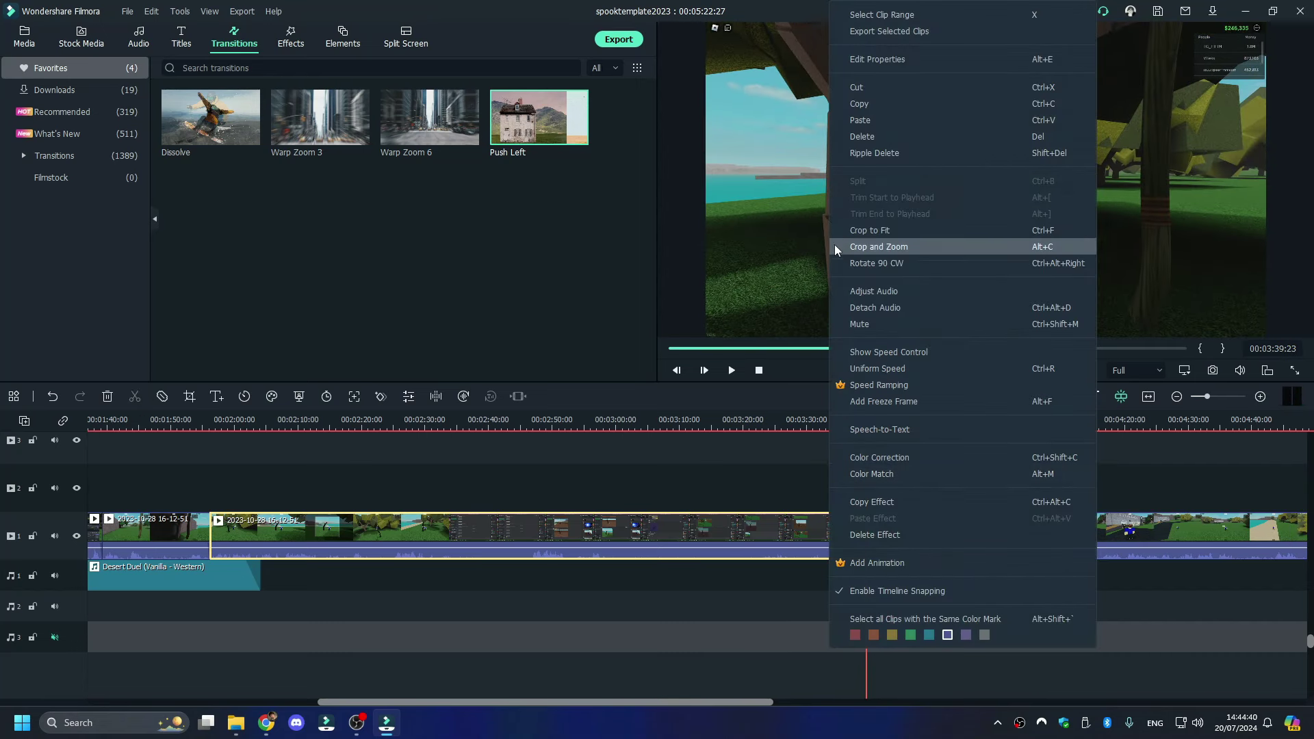
{"action": "left_click", "coordinate": [873, 130]}
{"action": "key", "text": "space"}
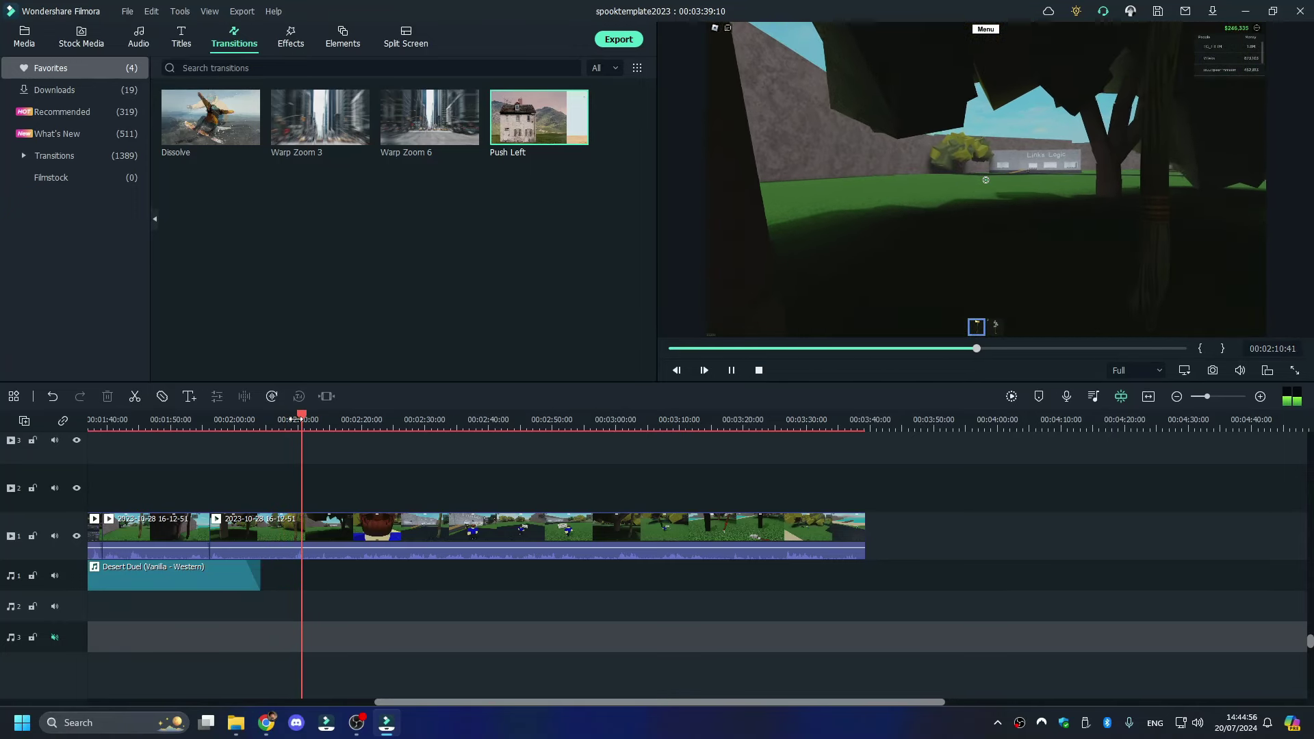
- Split at 1:56 and 2:07, ripple-delete that piece and another unwanted piece, then replay
{"action": "left_click", "coordinate": [266, 420]}
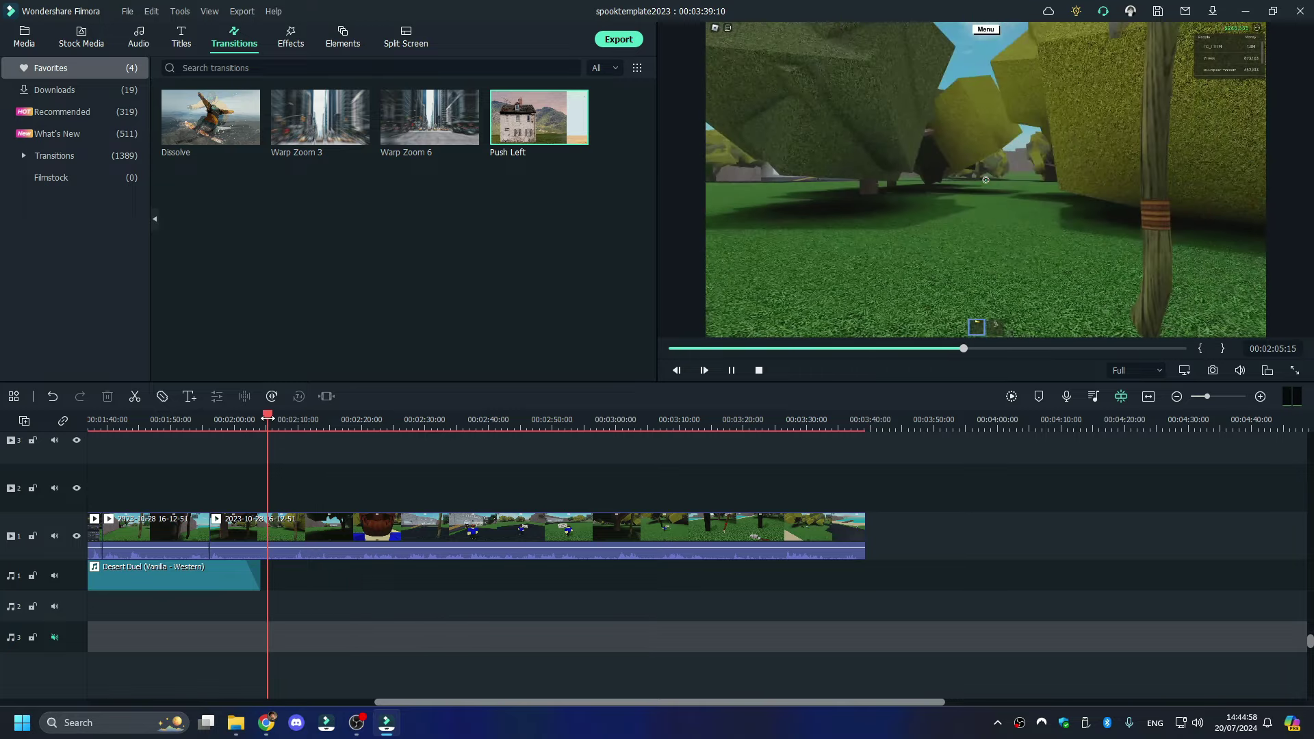
{"action": "left_click", "coordinate": [210, 420]}
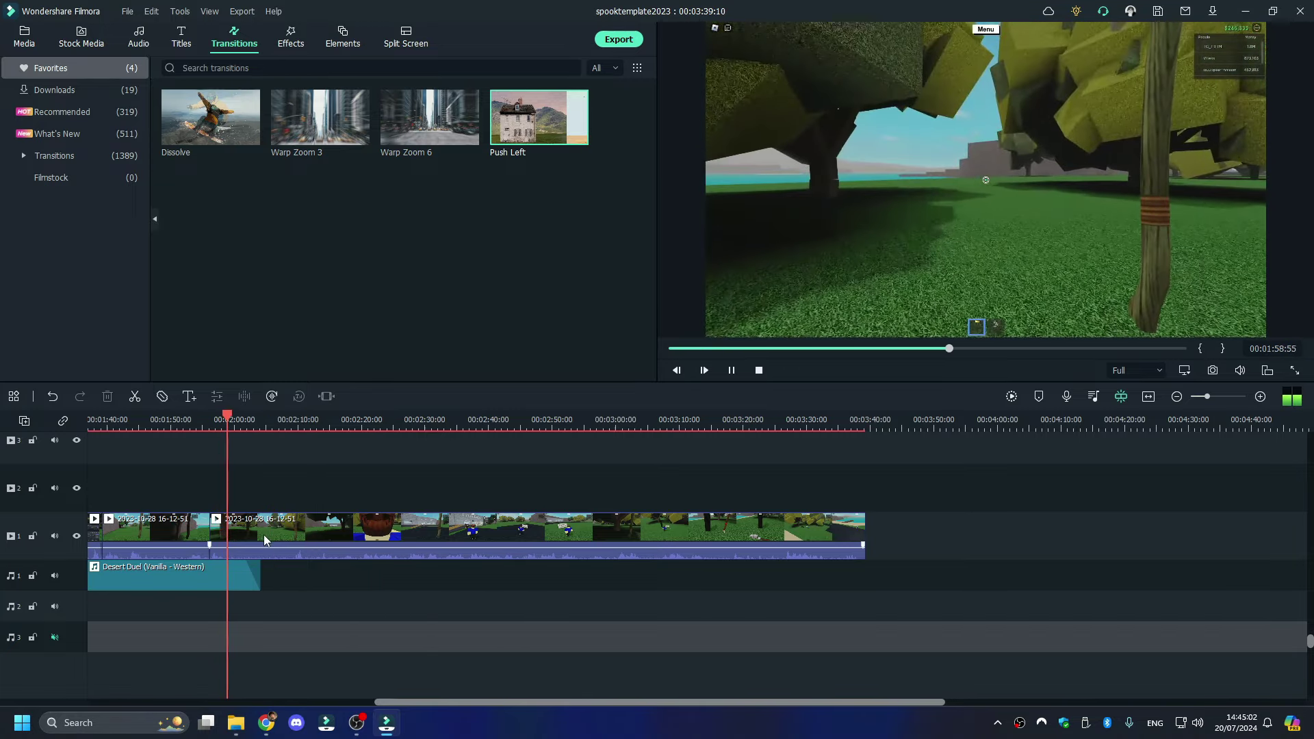
{"action": "left_click", "coordinate": [264, 535]}
{"action": "left_click", "coordinate": [228, 444]}
{"action": "left_click_drag", "start_coordinate": [235, 425], "coordinate": [285, 451]}
{"action": "left_click", "coordinate": [285, 445]}
{"action": "right_click", "coordinate": [255, 534]}
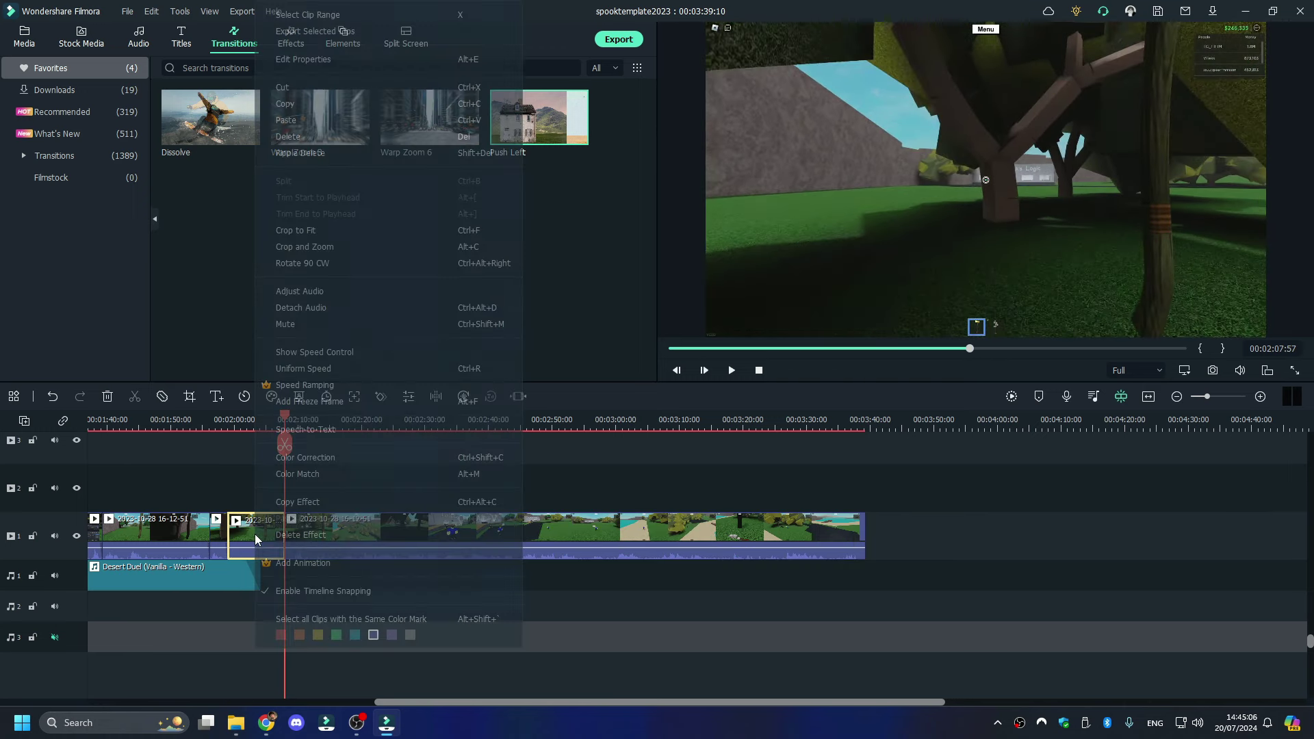
{"action": "left_click", "coordinate": [377, 148]}
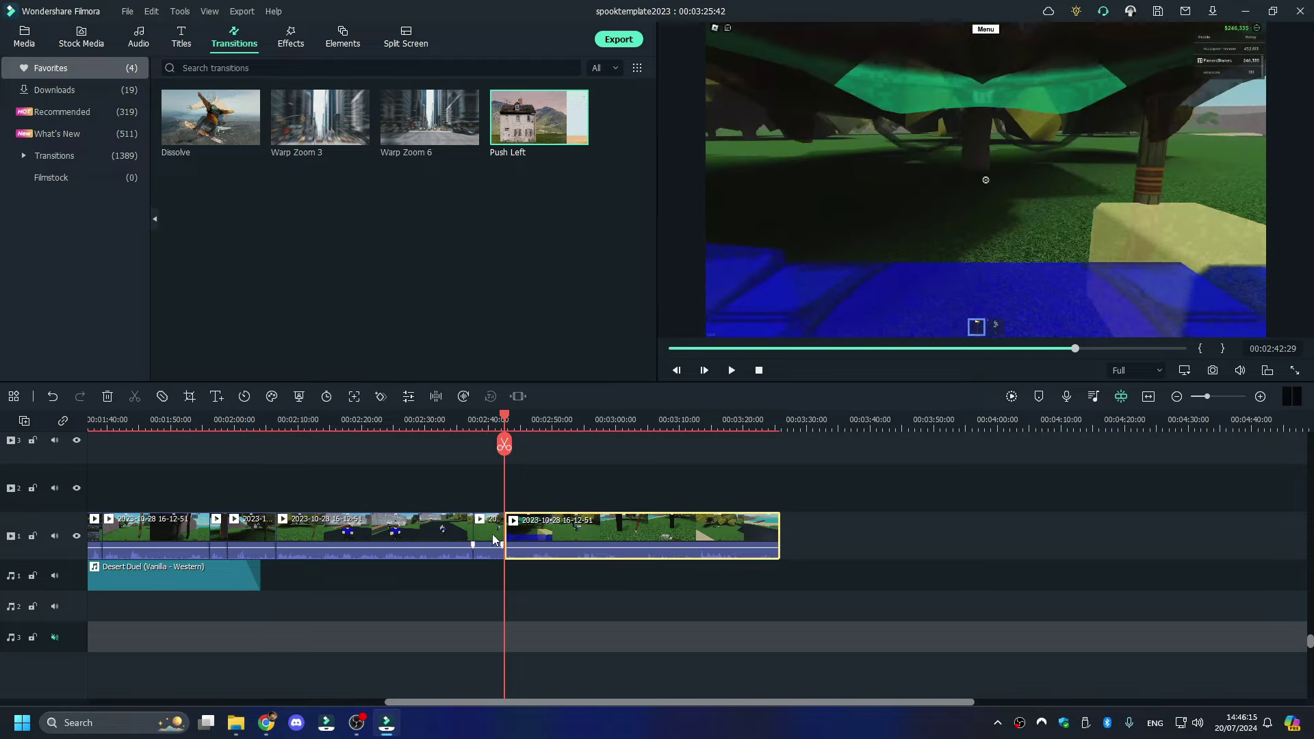
{"action": "right_click", "coordinate": [492, 533]}
{"action": "left_click", "coordinate": [595, 139]}
{"action": "key", "text": "space"}
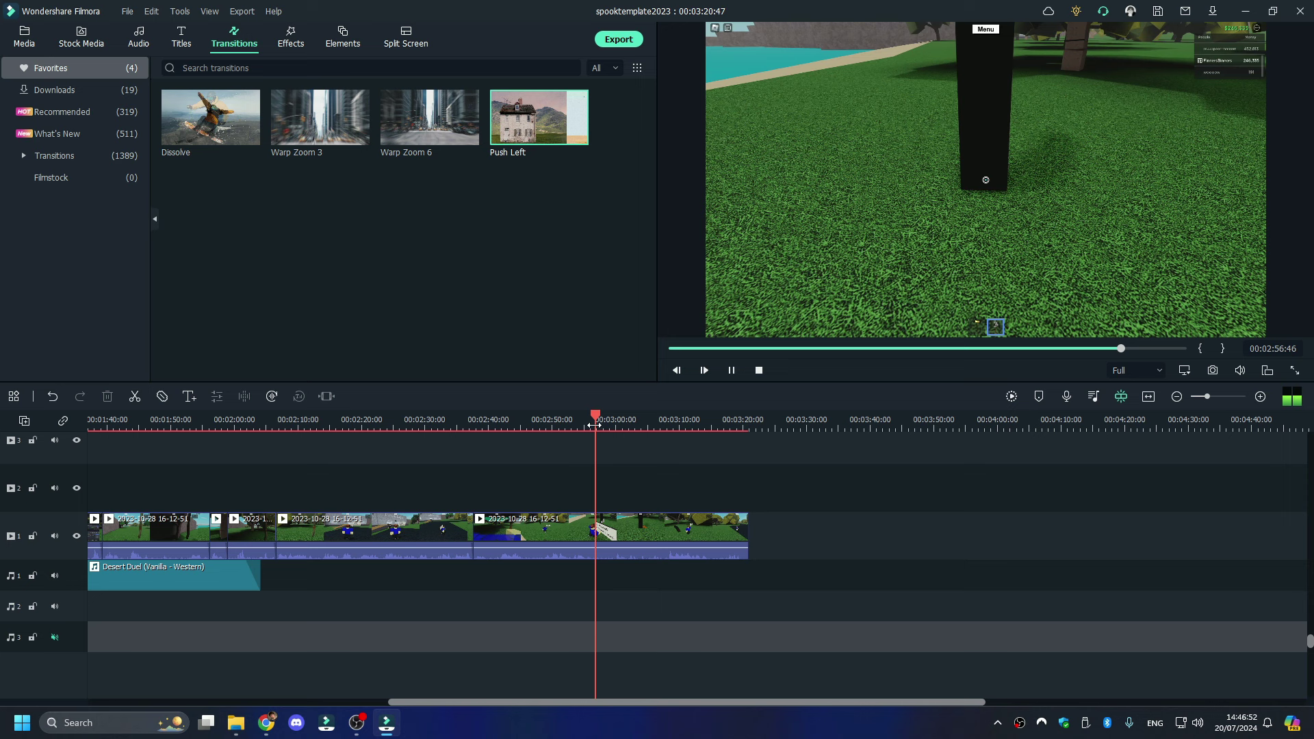
- Split the clip at 2:57 and 3:05 and delete the piece between the cuts
{"action": "left_click", "coordinate": [595, 430]}
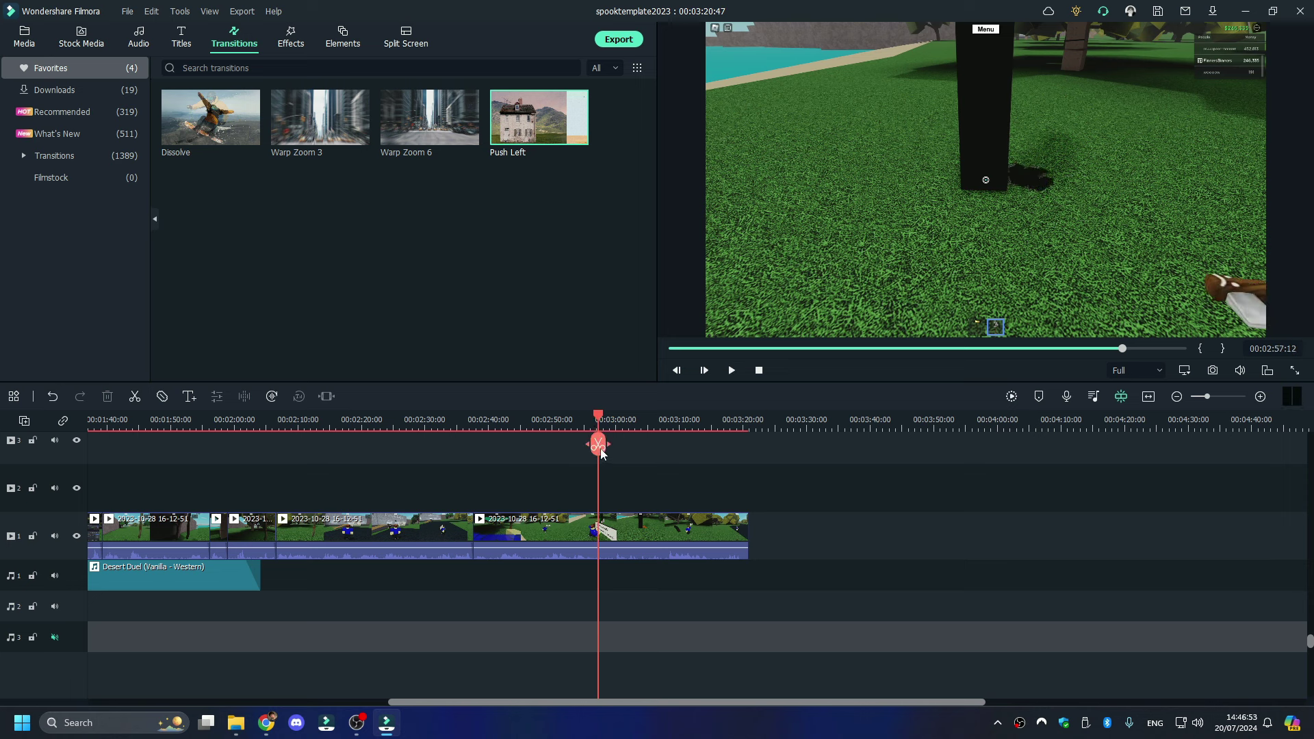
{"action": "left_click", "coordinate": [598, 445]}
{"action": "left_click_drag", "start_coordinate": [598, 452], "coordinate": [651, 445]}
{"action": "left_click", "coordinate": [651, 453]}
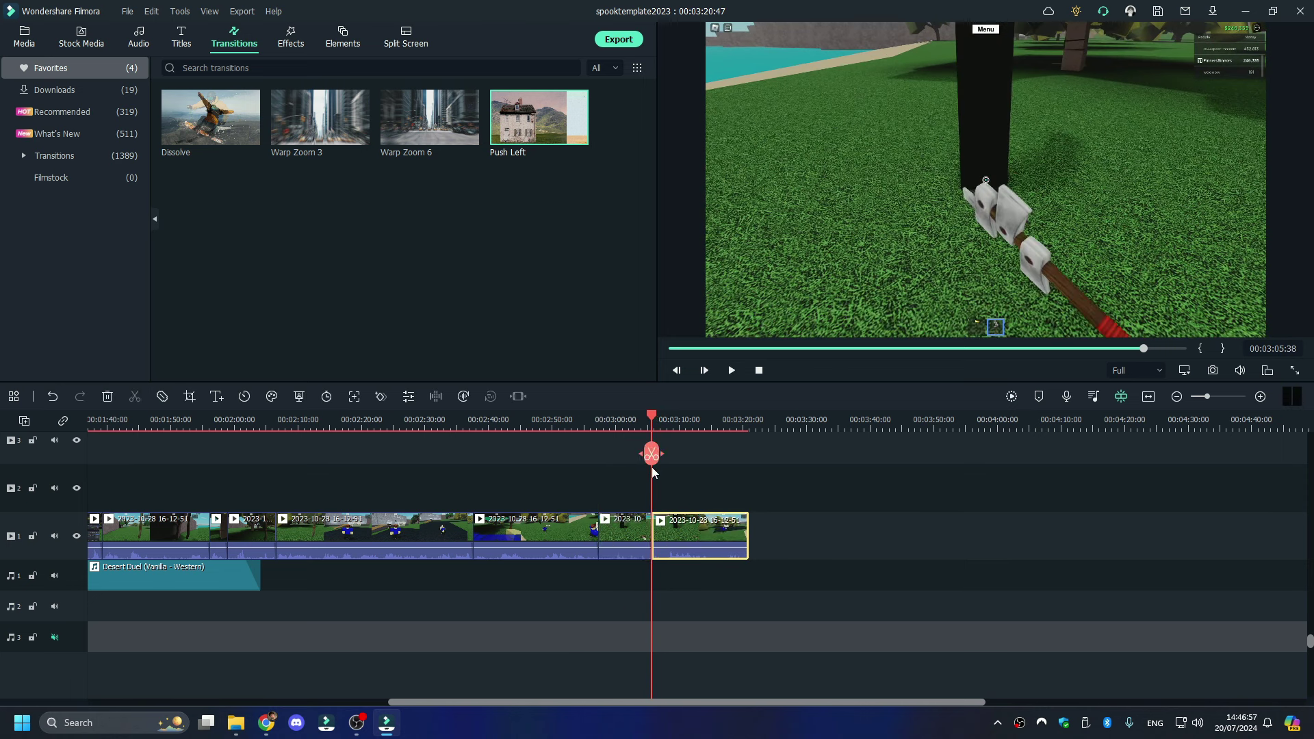
{"action": "right_click", "coordinate": [617, 544]}
{"action": "left_click", "coordinate": [704, 136]}
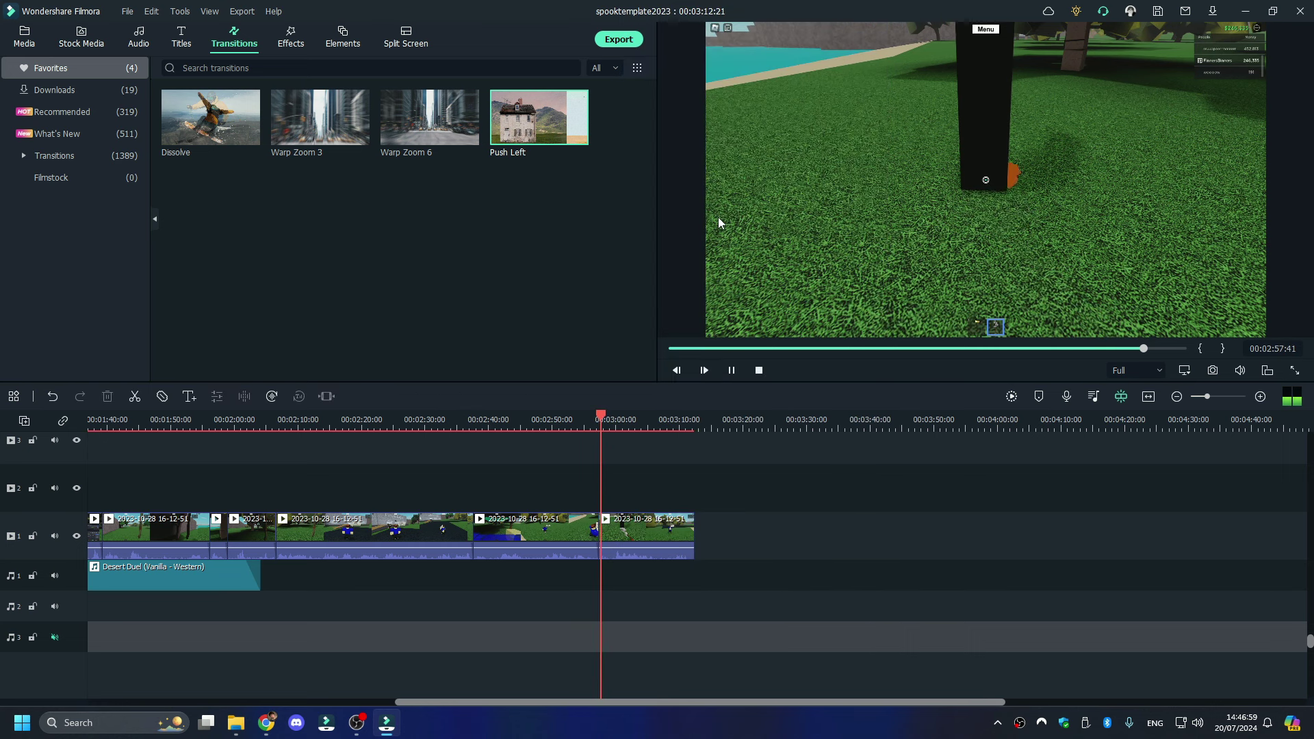
- Delete all footage after 3:07 so the project ends at 3:07:51
{"action": "left_click", "coordinate": [661, 426]}
{"action": "left_click", "coordinate": [662, 429]}
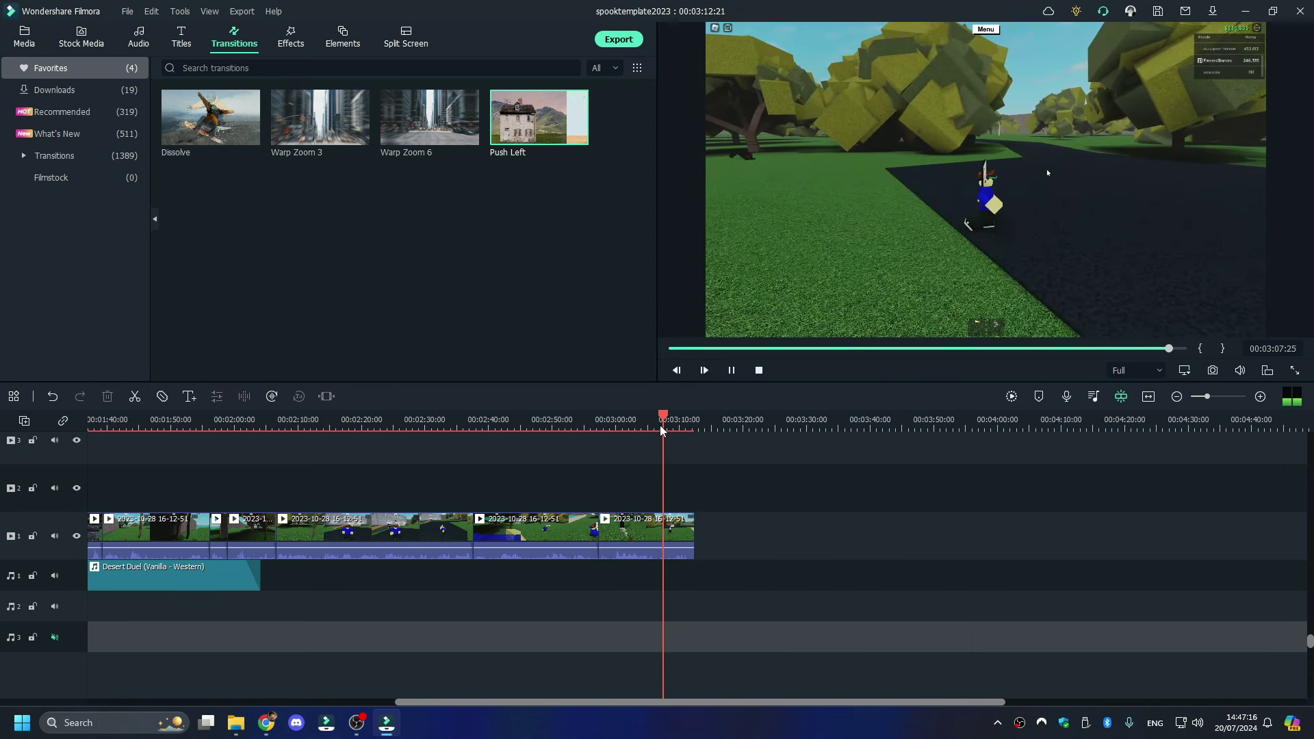
{"action": "left_click", "coordinate": [681, 537]}
{"action": "right_click", "coordinate": [681, 537]}
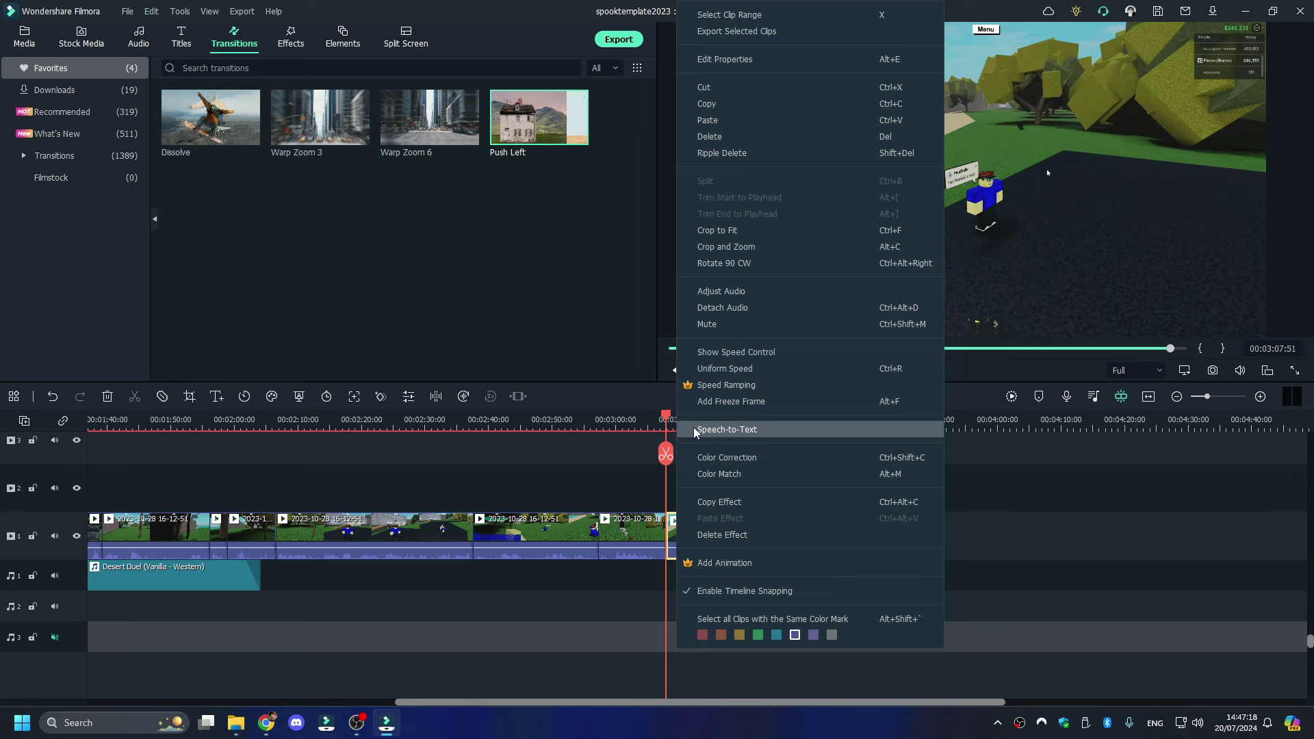
{"action": "left_click", "coordinate": [731, 137]}
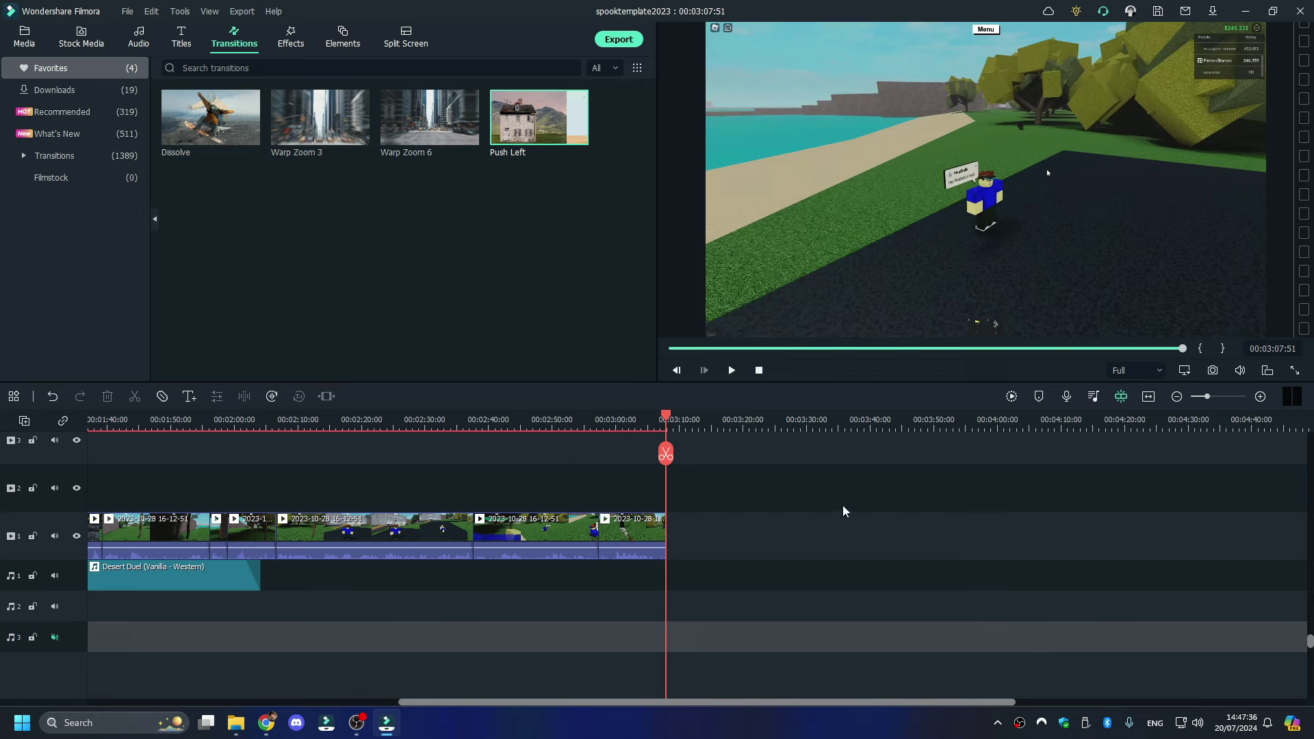
- Review the ending of the Filmora project from about 3:02 to 3:06
{"action": "mouse_move", "coordinate": [358, 727]}
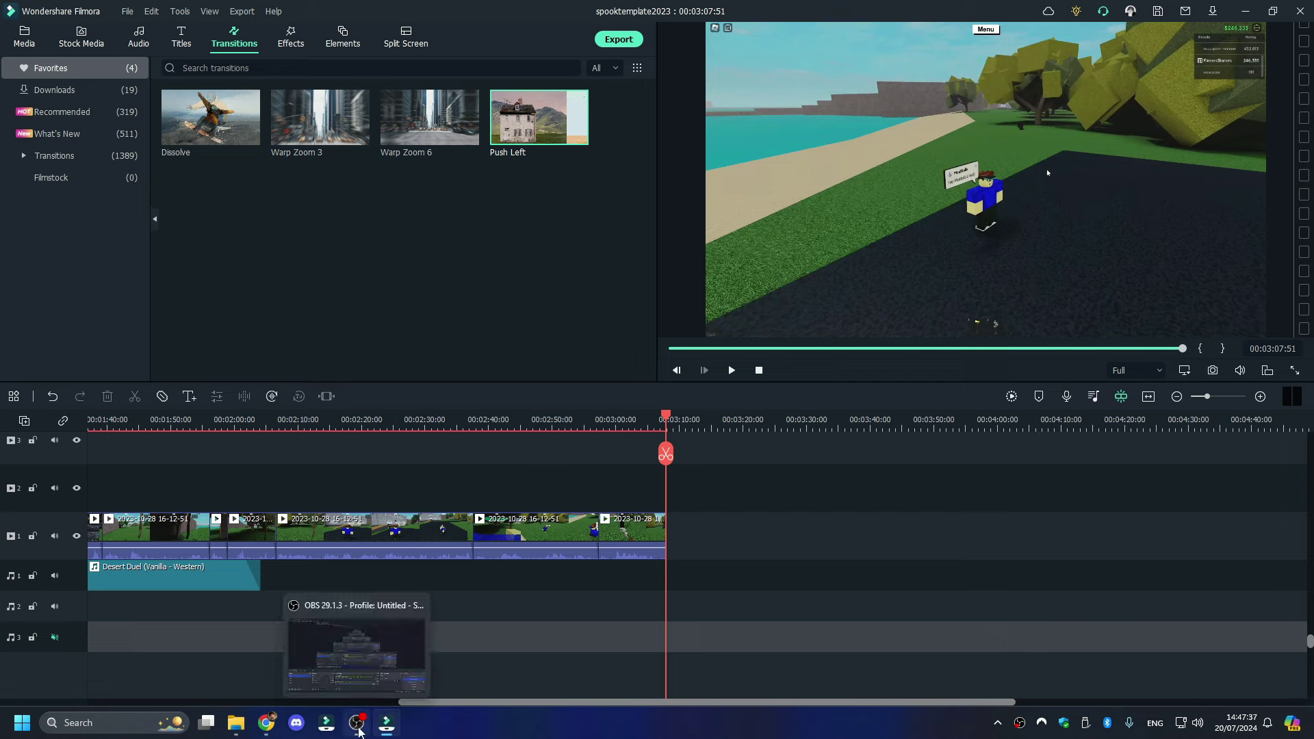
{"action": "left_click", "coordinate": [634, 594]}
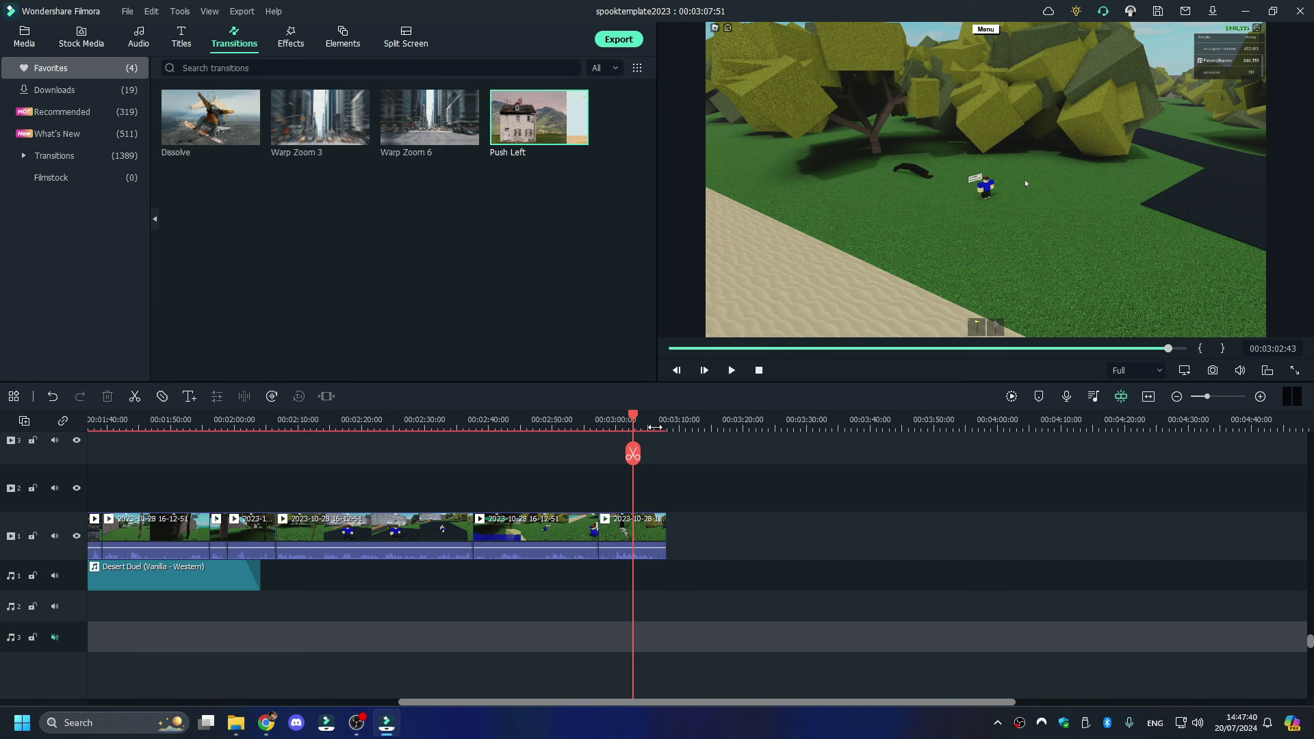
{"action": "left_click", "coordinate": [655, 427]}
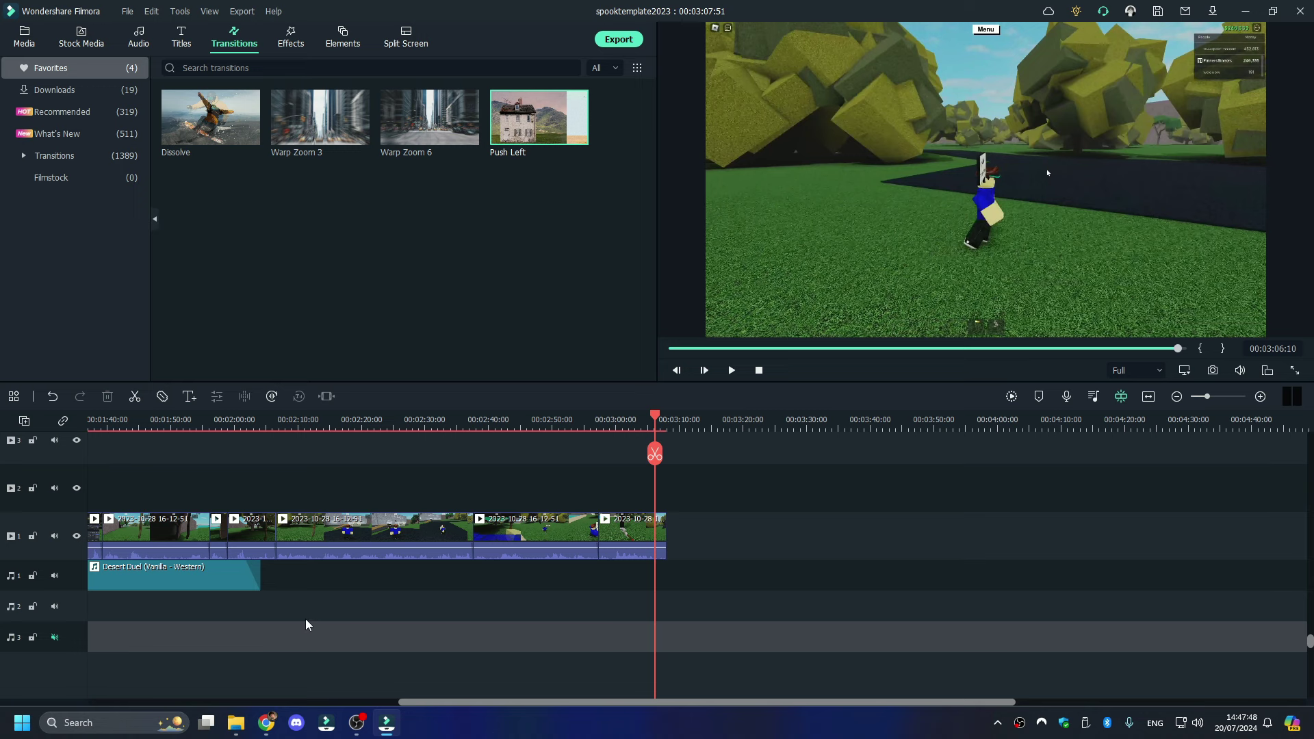
- In File Explorer's My trees 2023 folder, look at tree pictures 189 and 190
{"action": "key", "text": "alt+Tab"}
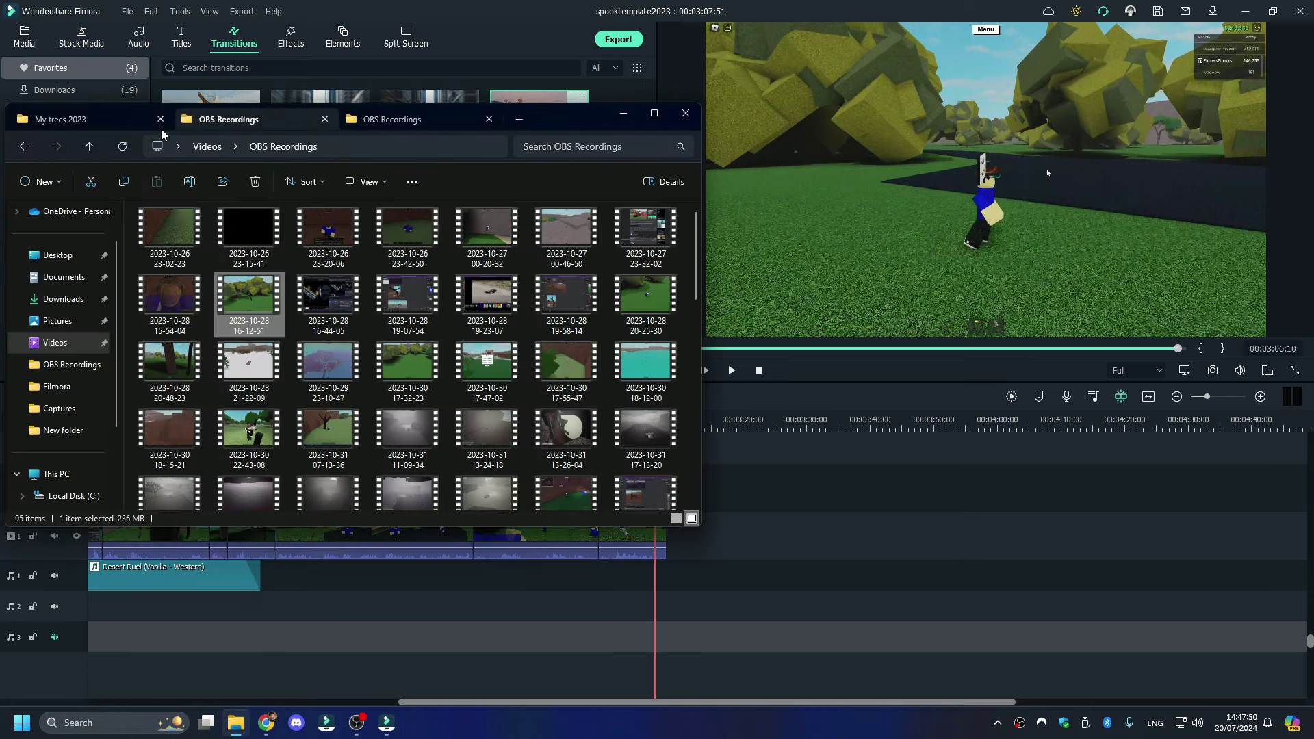
{"action": "left_click", "coordinate": [97, 118]}
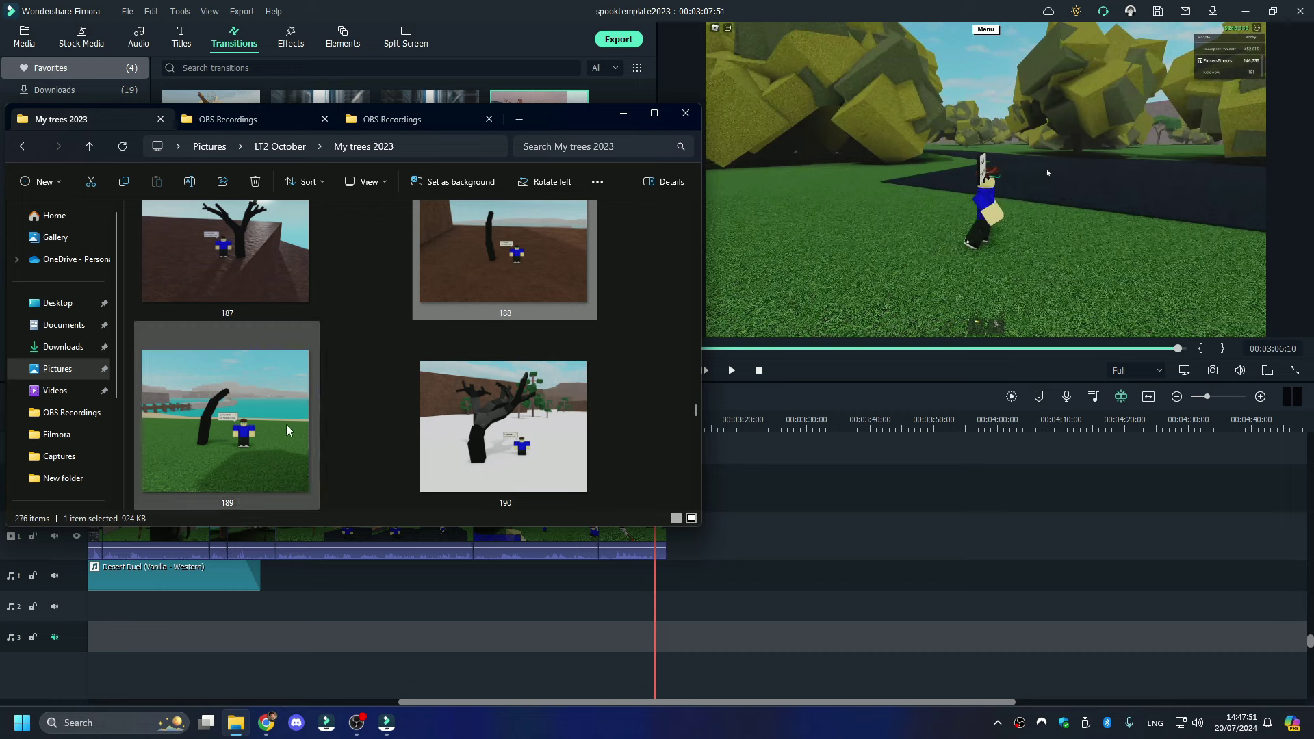
{"action": "left_click", "coordinate": [287, 430]}
{"action": "left_click", "coordinate": [490, 431]}
{"action": "scroll", "coordinate": [507, 444], "scroll_direction": "down", "scroll_amount": 2}
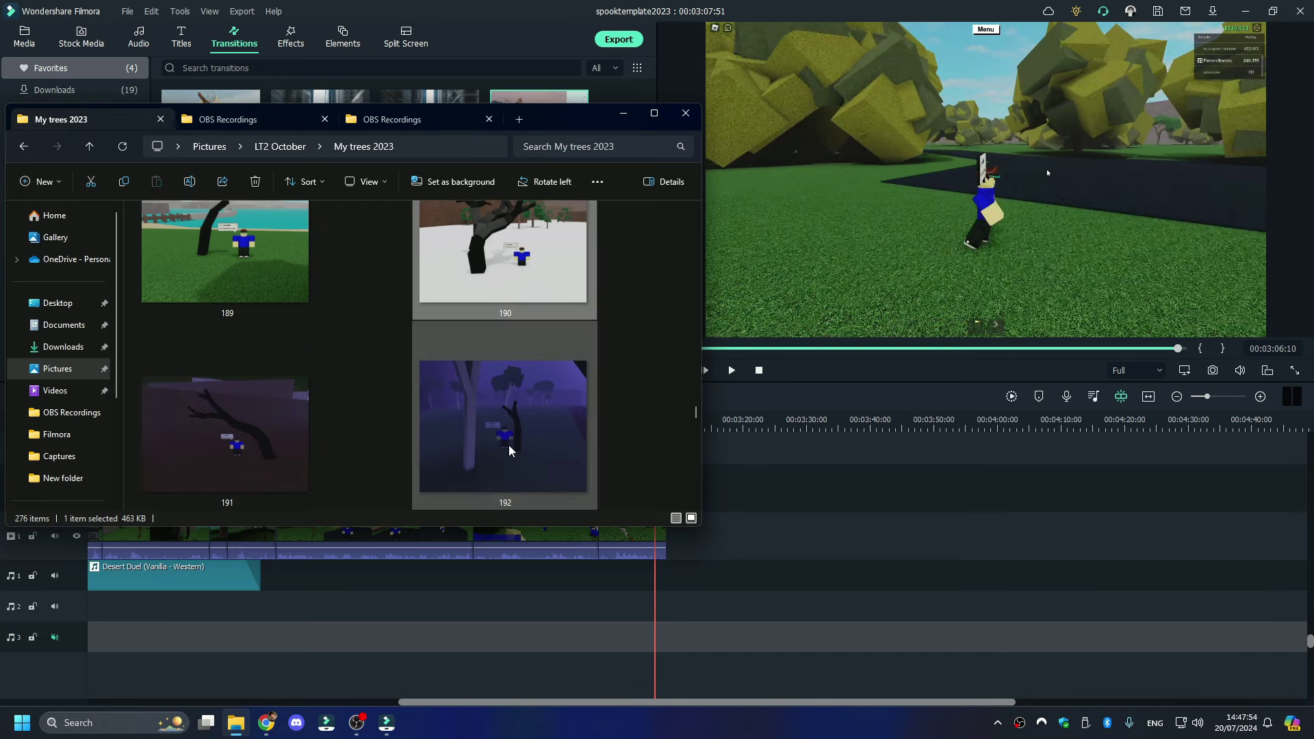
{"action": "scroll", "coordinate": [510, 438], "scroll_direction": "up", "scroll_amount": 1}
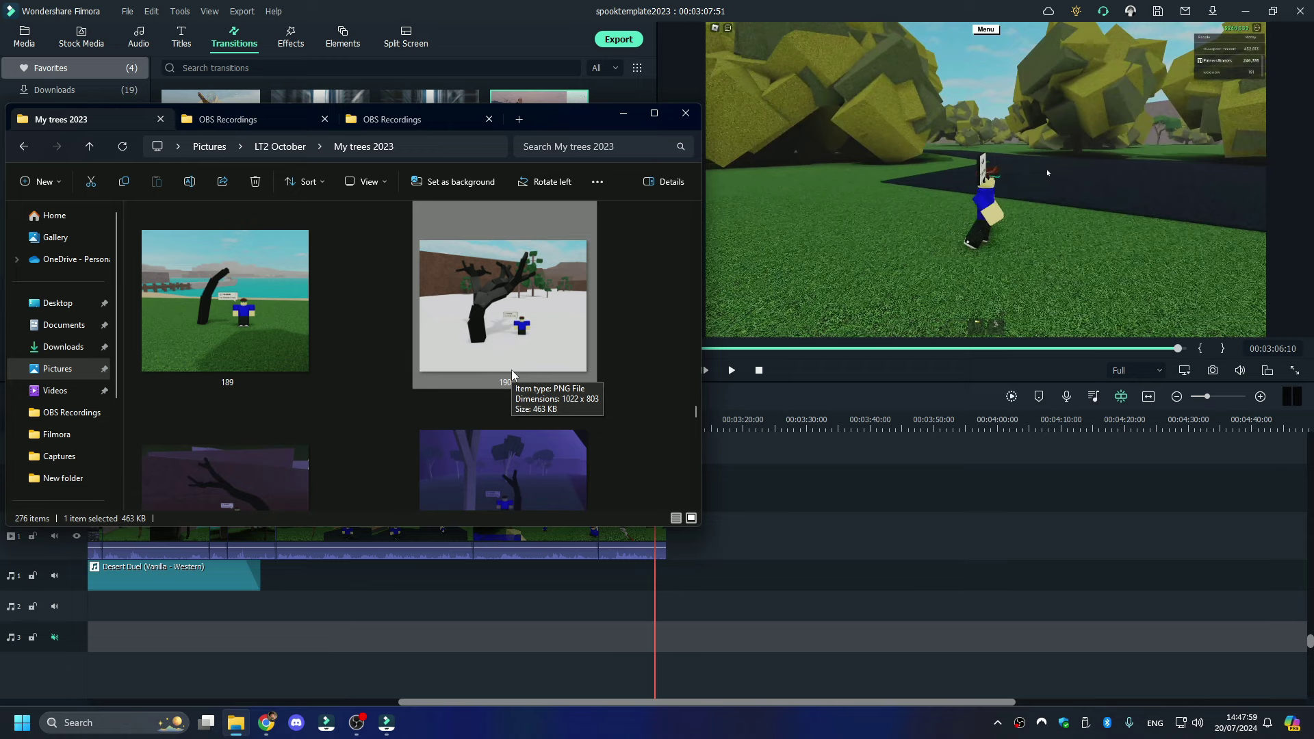
{"action": "left_click", "coordinate": [343, 596]}
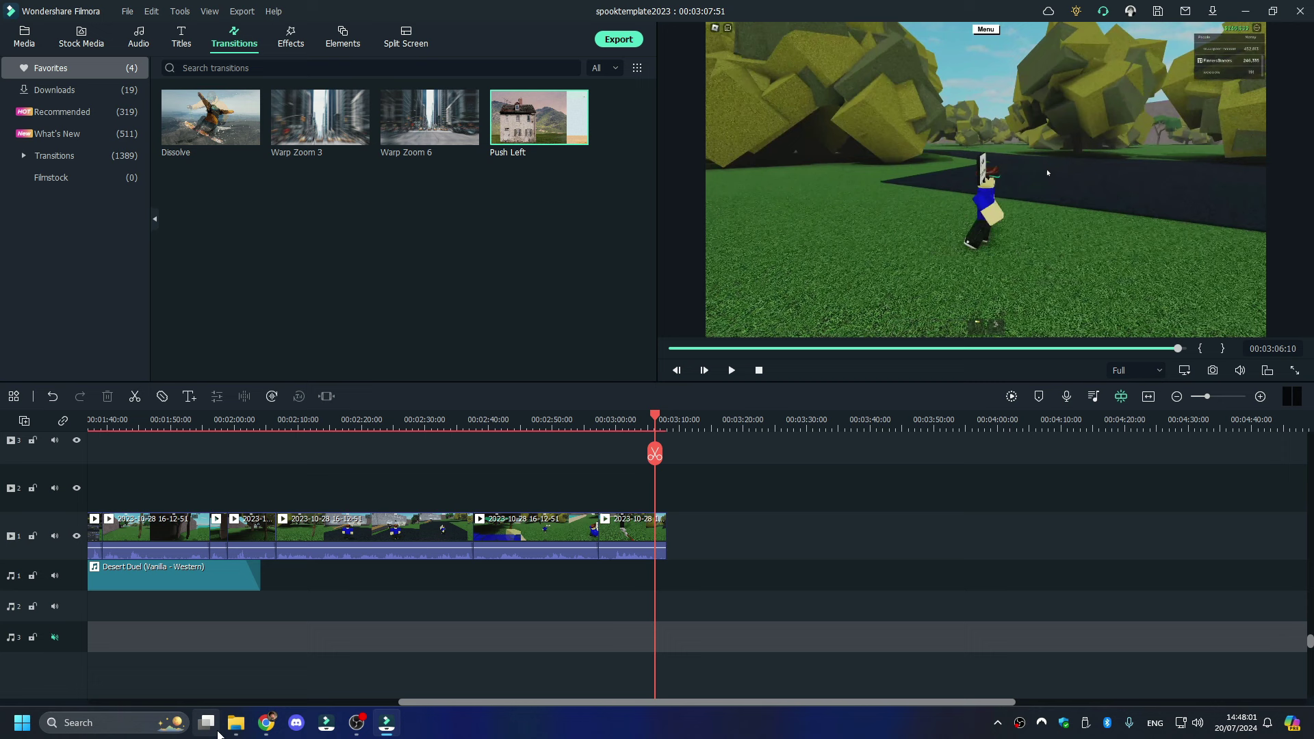
{"action": "left_click", "coordinate": [234, 725]}
{"action": "left_click", "coordinate": [229, 120]}
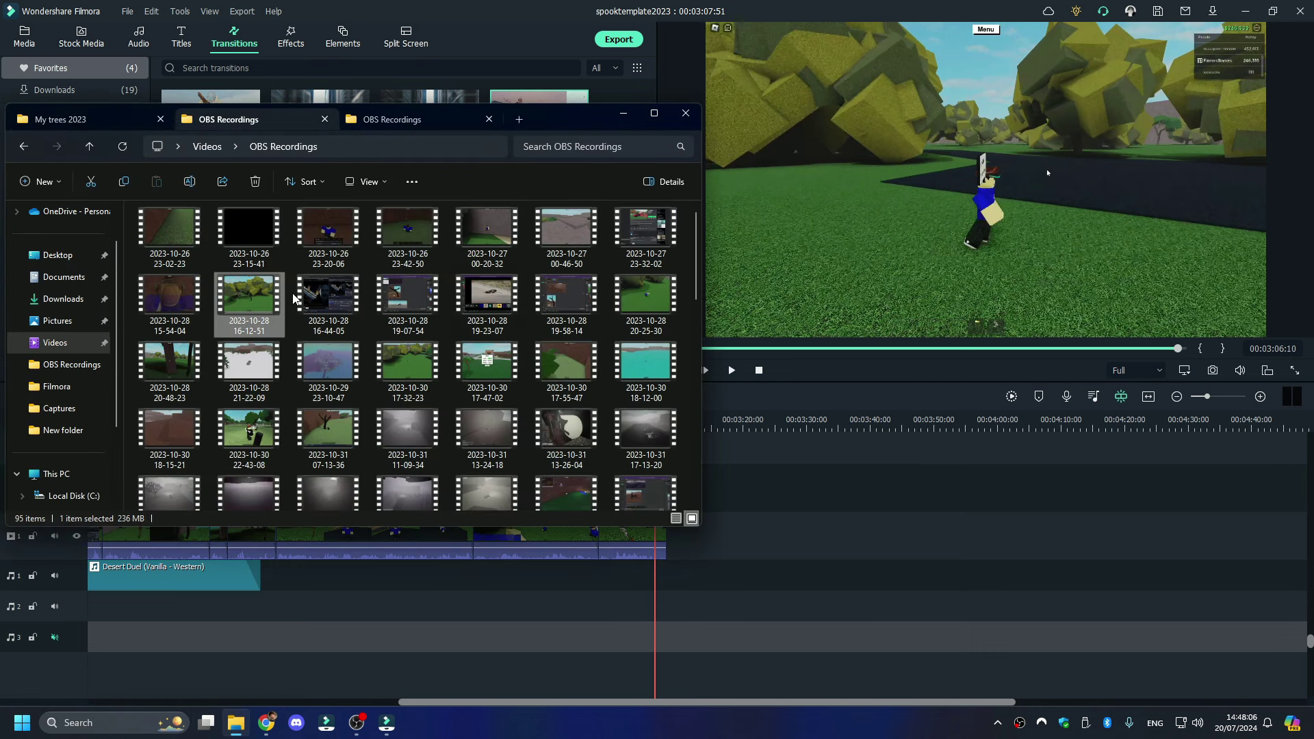
{"action": "double_click", "coordinate": [408, 293]}
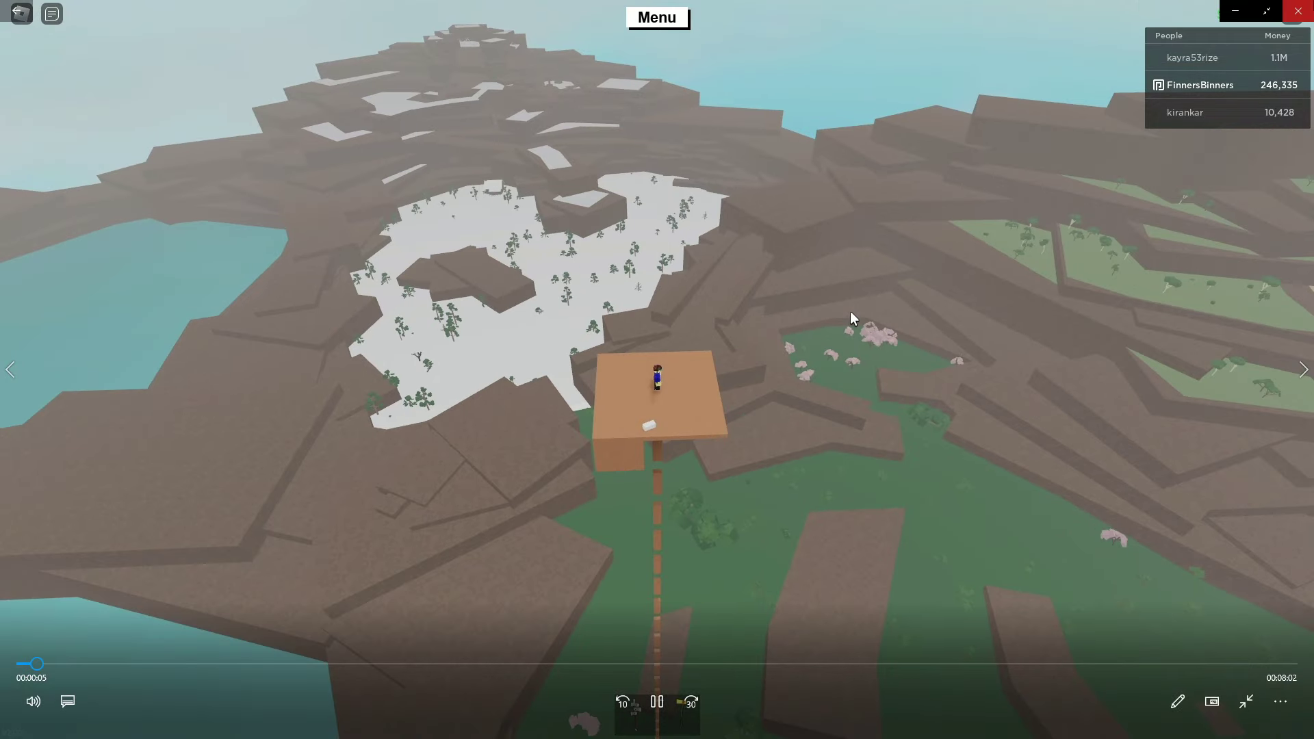
{"action": "left_click_drag", "start_coordinate": [408, 294], "coordinate": [698, 537]}
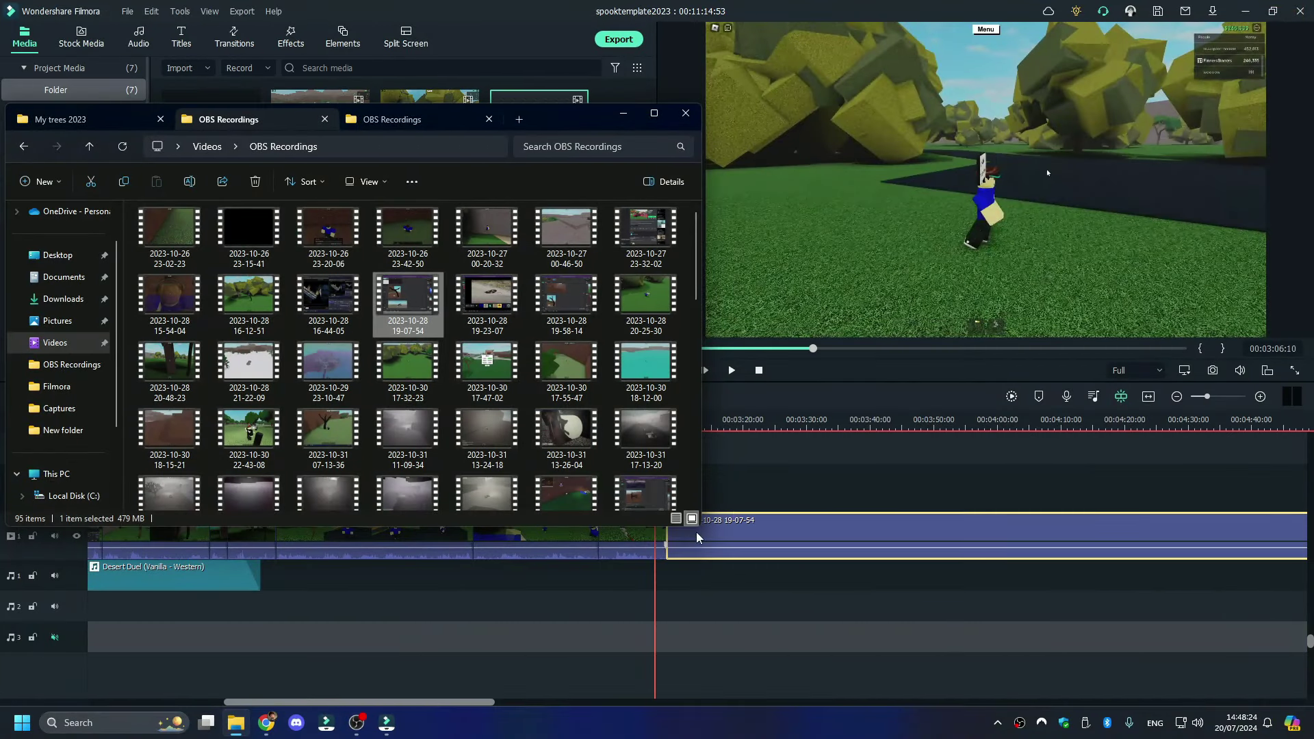
- Split the gameplay clip at 3:09:43 and delete the short piece there
{"action": "left_click", "coordinate": [742, 418]}
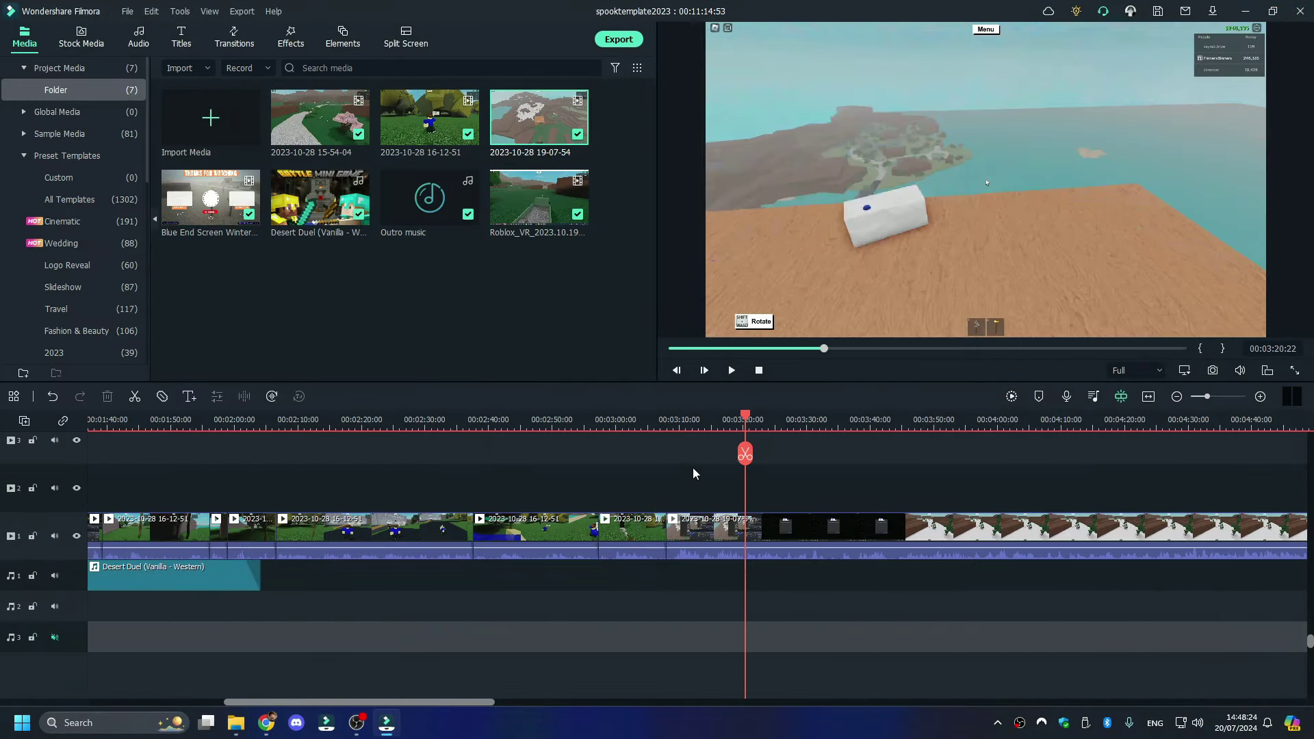
{"action": "left_click_drag", "start_coordinate": [742, 417], "coordinate": [668, 416]}
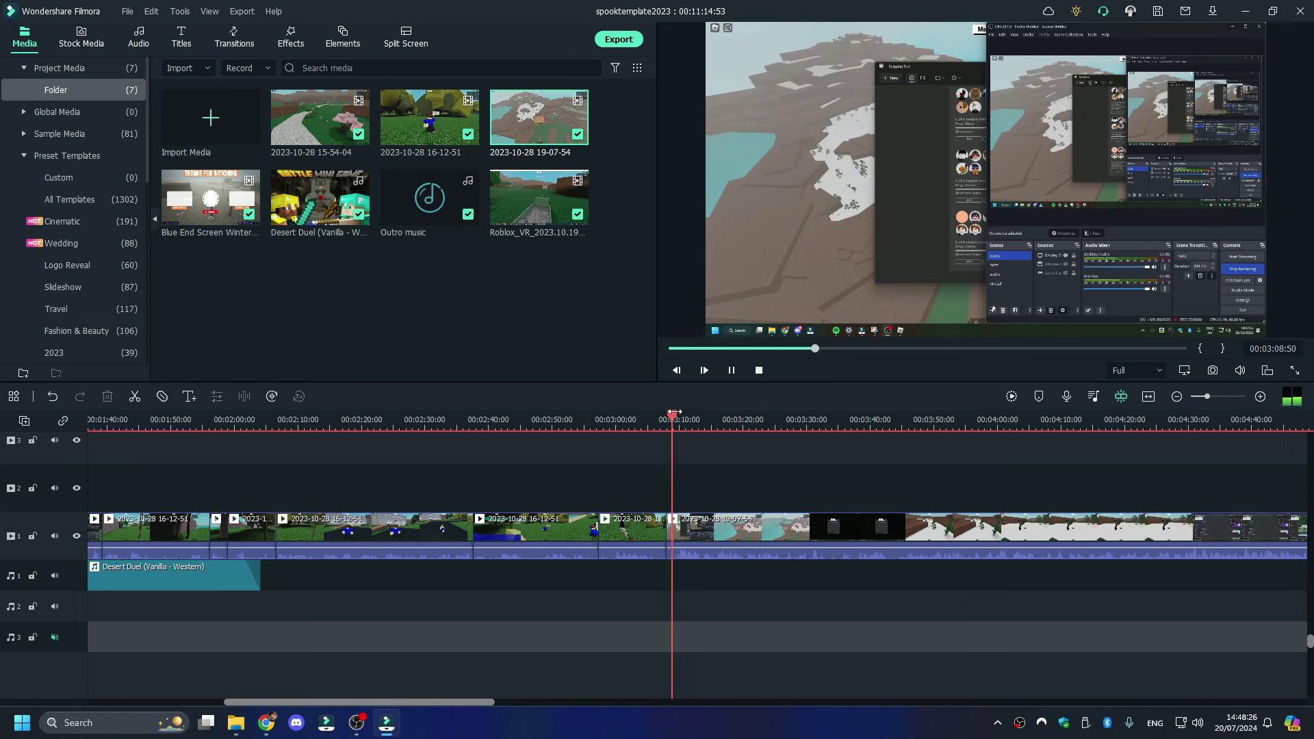
{"action": "key", "text": "space"}
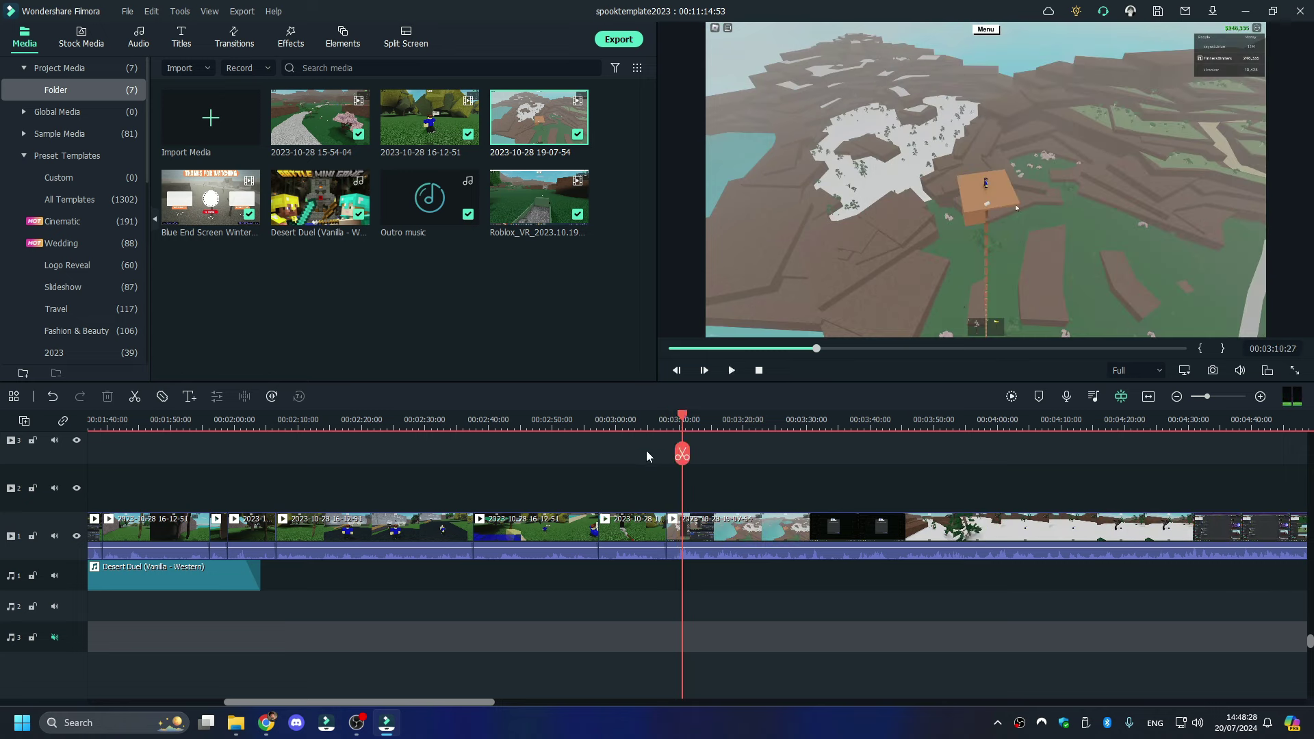
{"action": "left_click", "coordinate": [674, 426]}
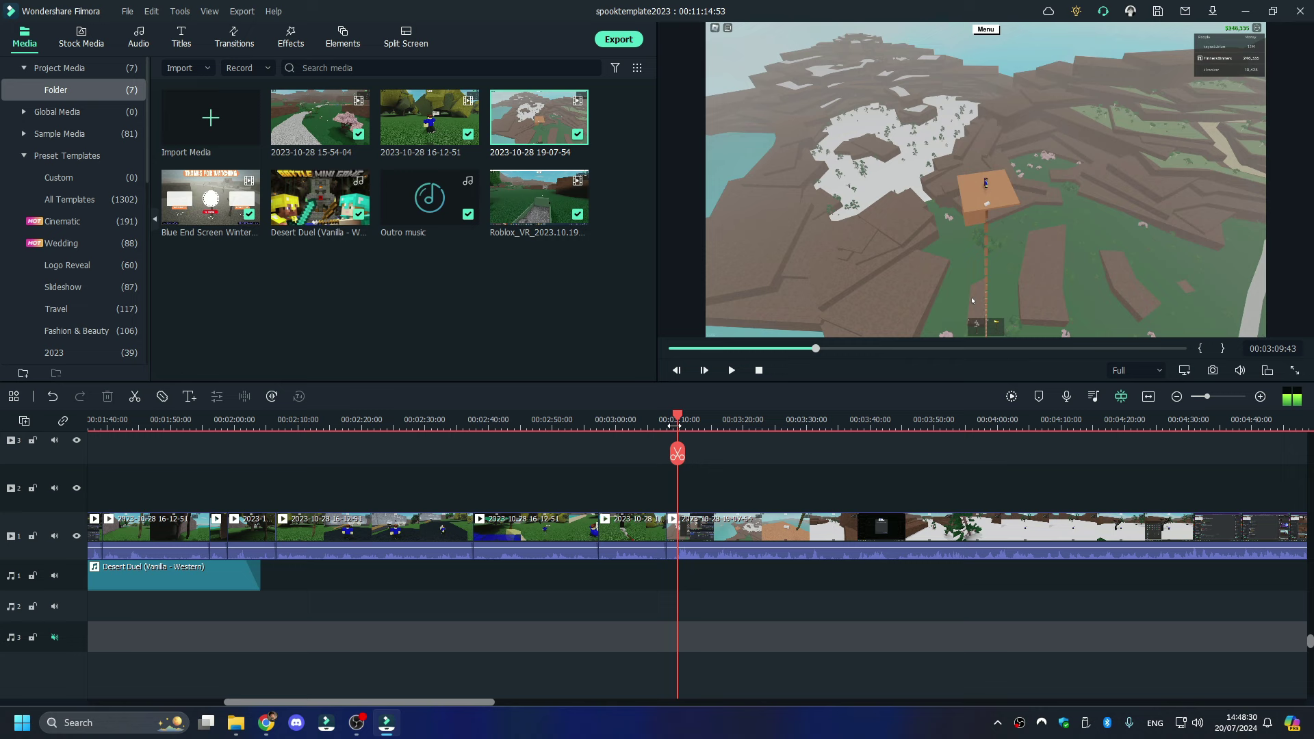
{"action": "left_click", "coordinate": [676, 454]}
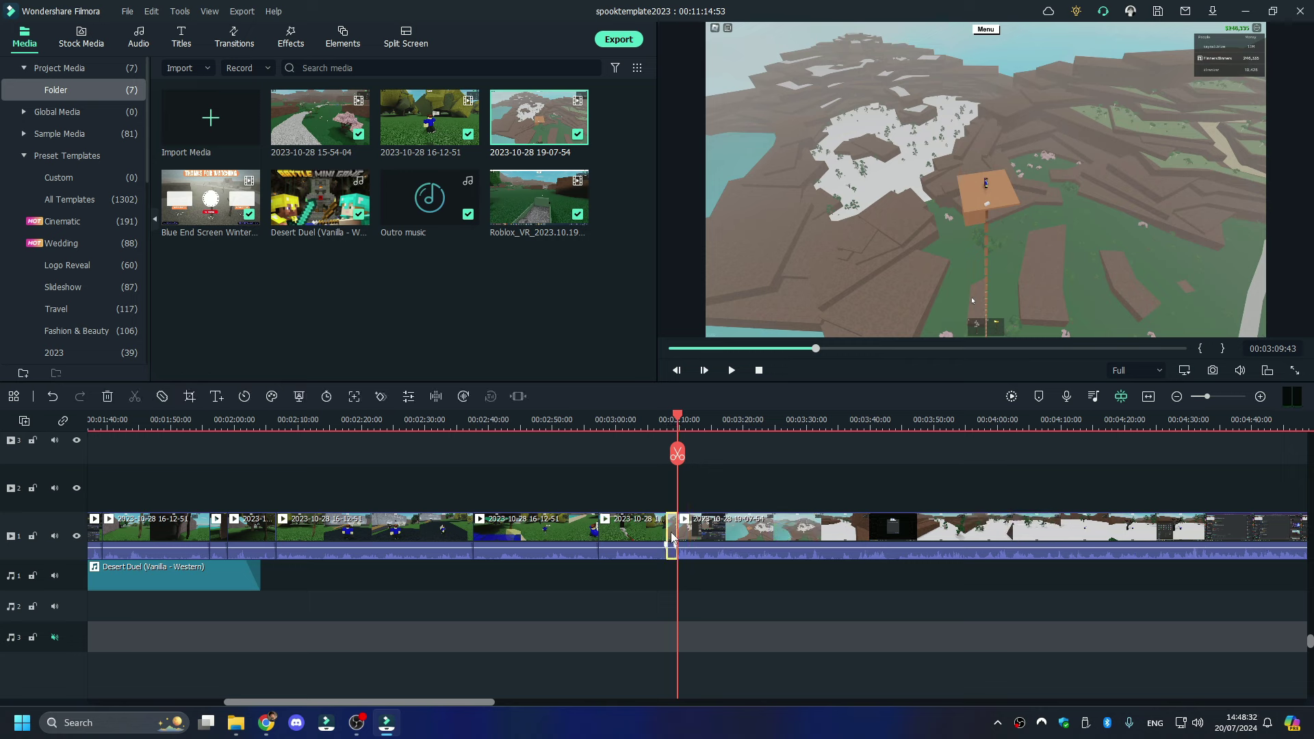
{"action": "right_click", "coordinate": [668, 534]}
{"action": "left_click", "coordinate": [750, 139]}
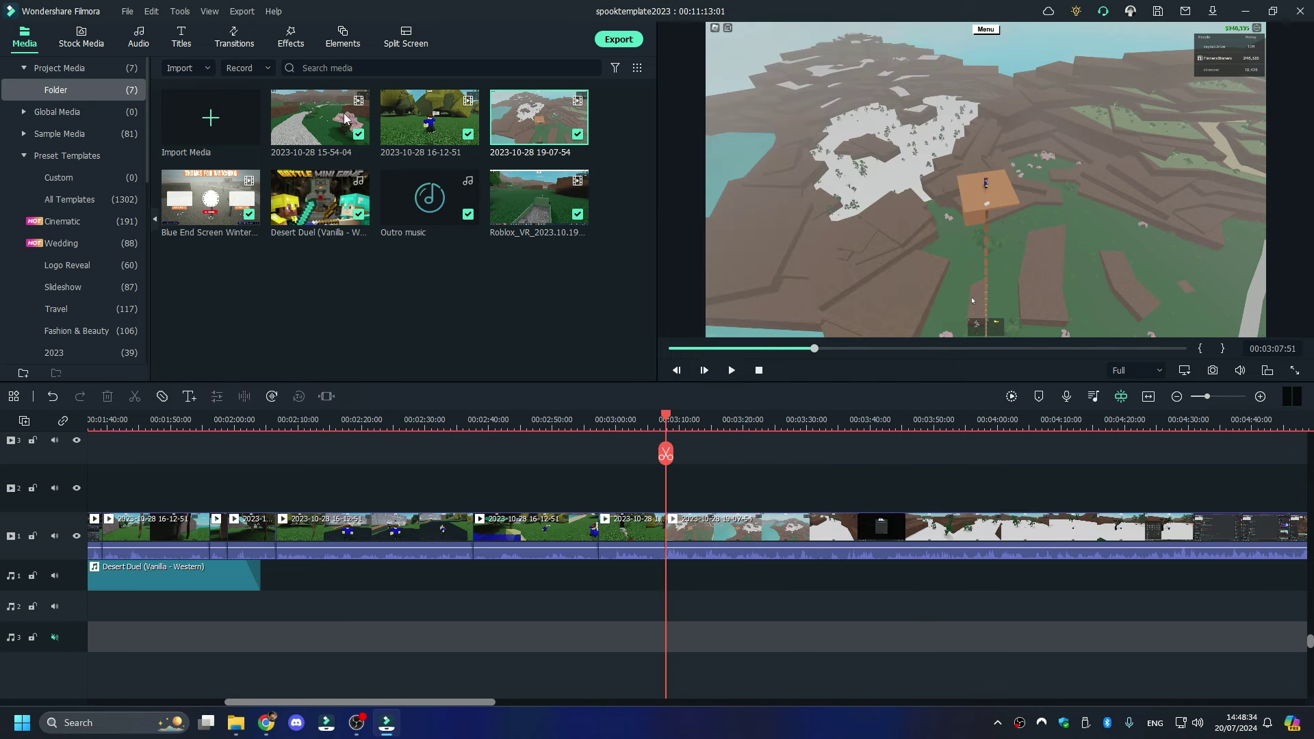
- Place the favorite Push Left transition on the cut near 3:08 and select the lower-third title
{"action": "left_click", "coordinate": [290, 38]}
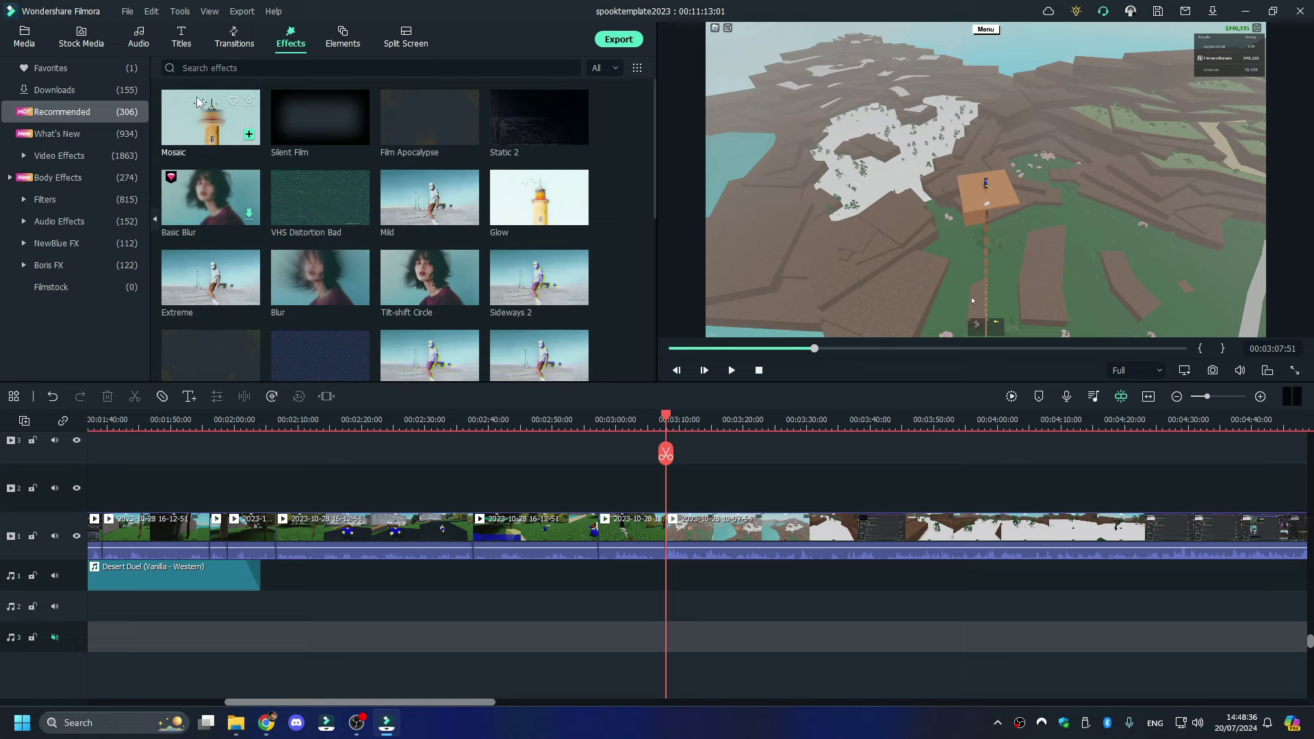
{"action": "left_click", "coordinate": [51, 67]}
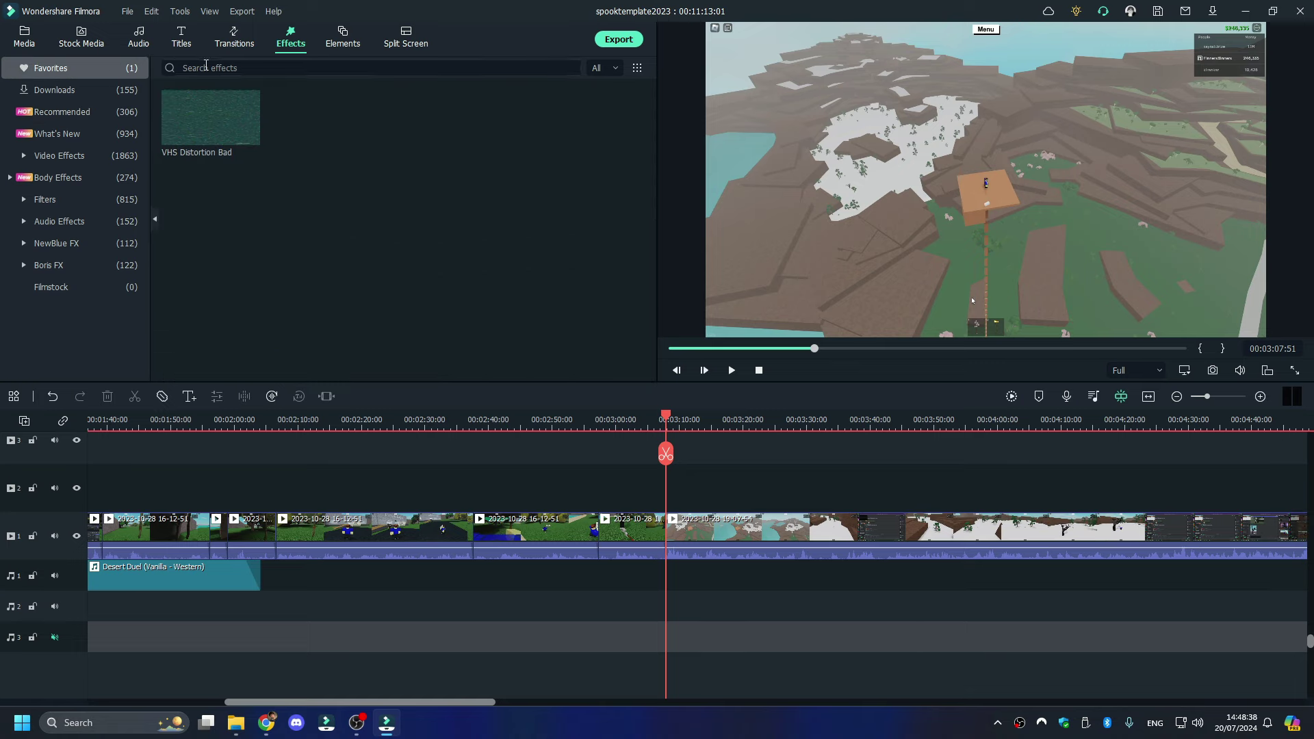
{"action": "left_click", "coordinate": [223, 40]}
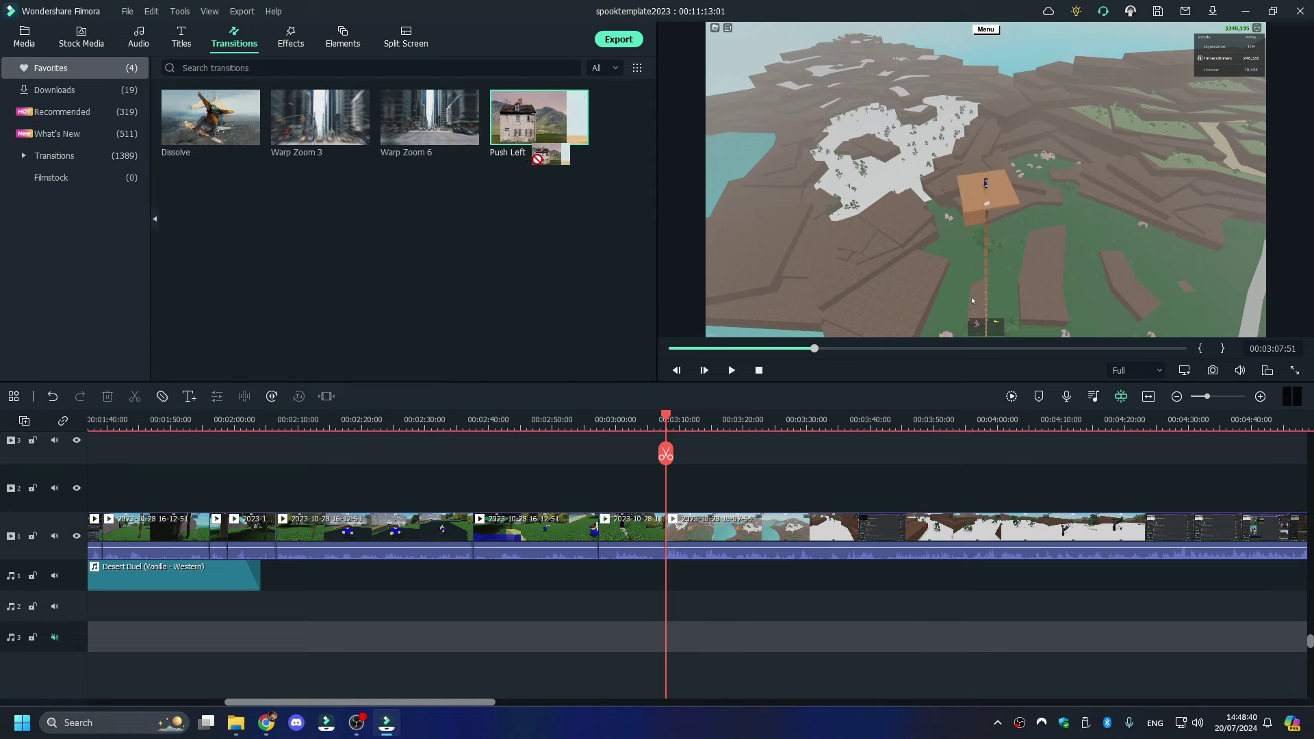
{"action": "left_click_drag", "start_coordinate": [536, 157], "coordinate": [664, 547]}
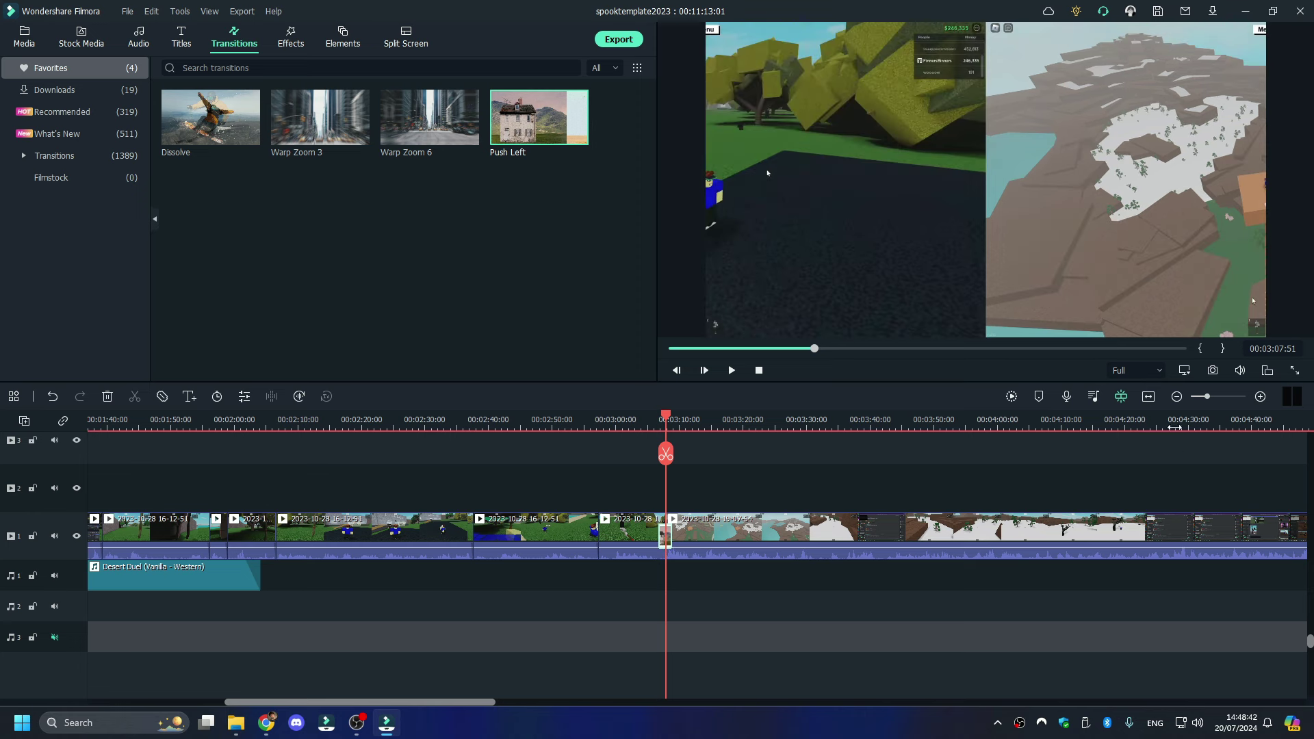
{"action": "left_click_drag", "start_coordinate": [1206, 399], "coordinate": [1203, 398]}
{"action": "left_click", "coordinate": [385, 487]}
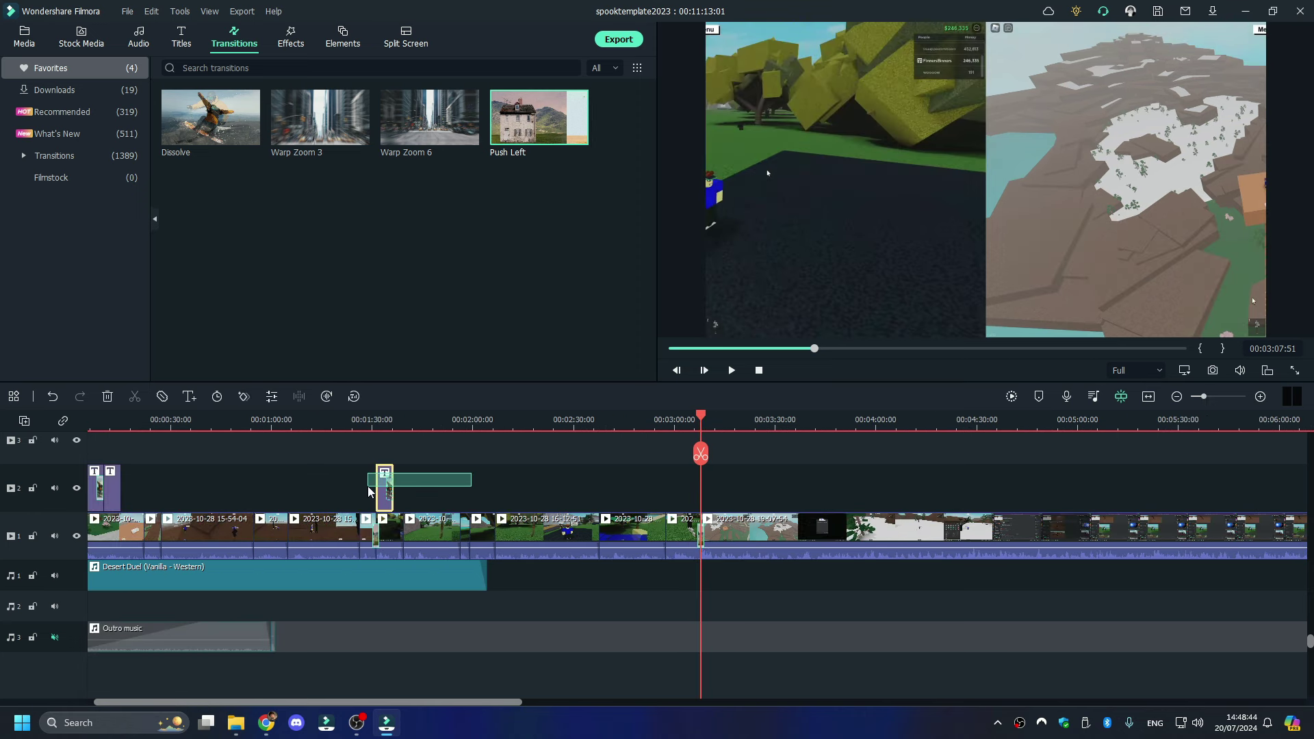
- Paste a copy of the lower-third title at the playhead, around 3:10:24
{"action": "key", "text": "ctrl+c"}
{"action": "key", "text": "ctrl+v"}
{"action": "left_click", "coordinate": [1213, 397]}
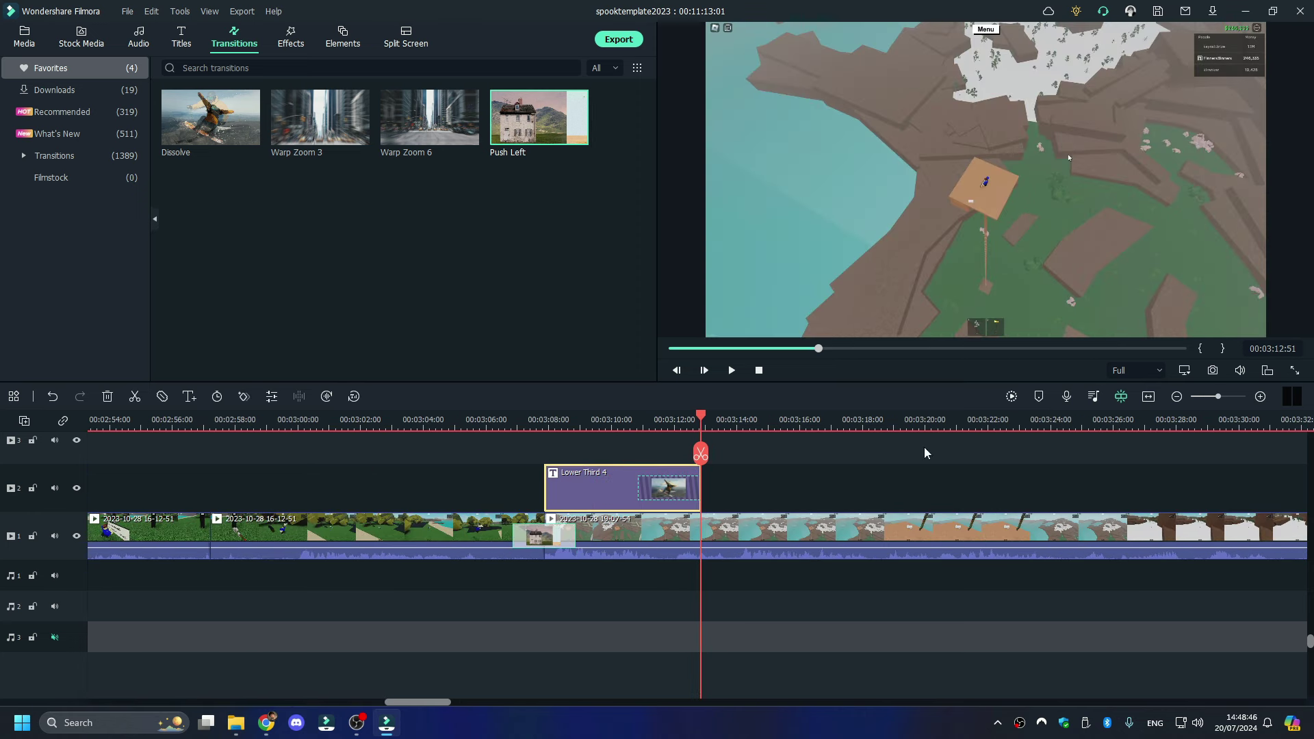
{"action": "left_click", "coordinate": [573, 422]}
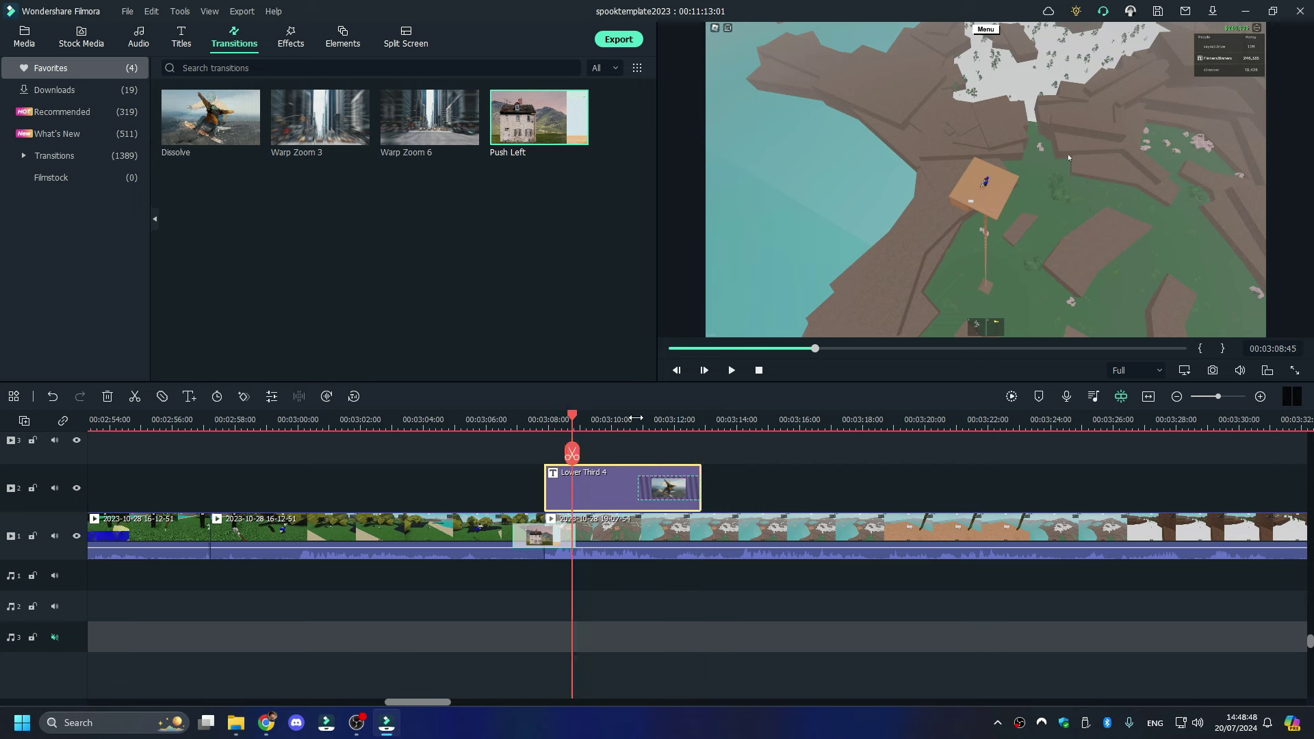
{"action": "left_click", "coordinate": [624, 419]}
- Change the copied title's text from Spook 189 to Spook 190 and replay from 3:08
{"action": "double_click", "coordinate": [769, 305]}
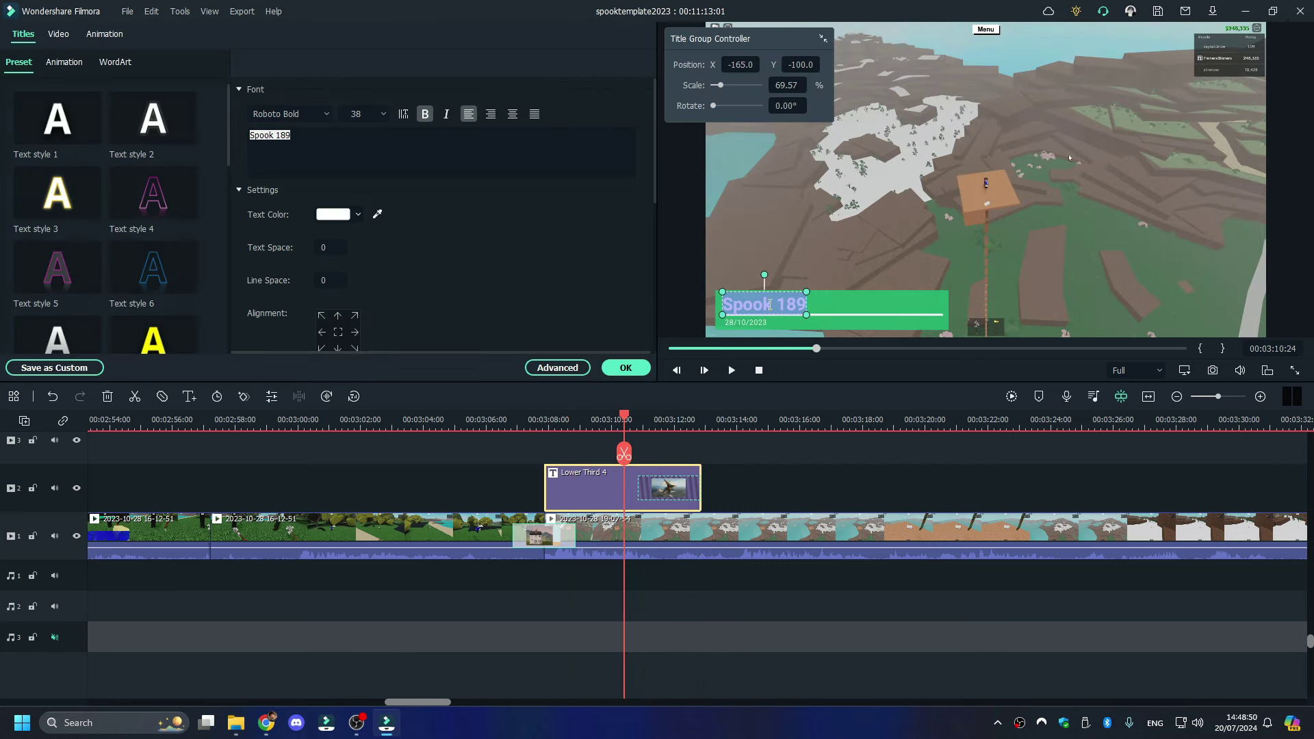
{"action": "left_click", "coordinate": [412, 161]}
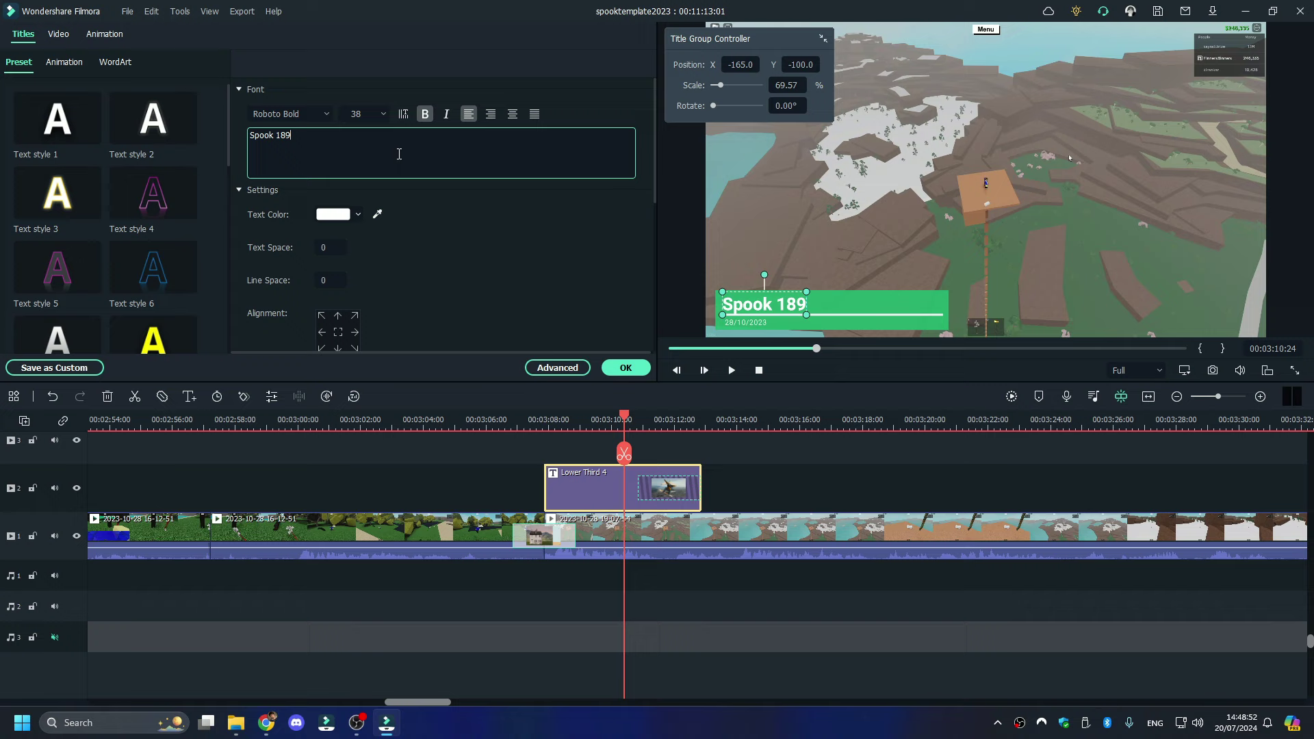
{"action": "key", "text": "BackSpace"}
{"action": "key", "text": "BackSpace"}
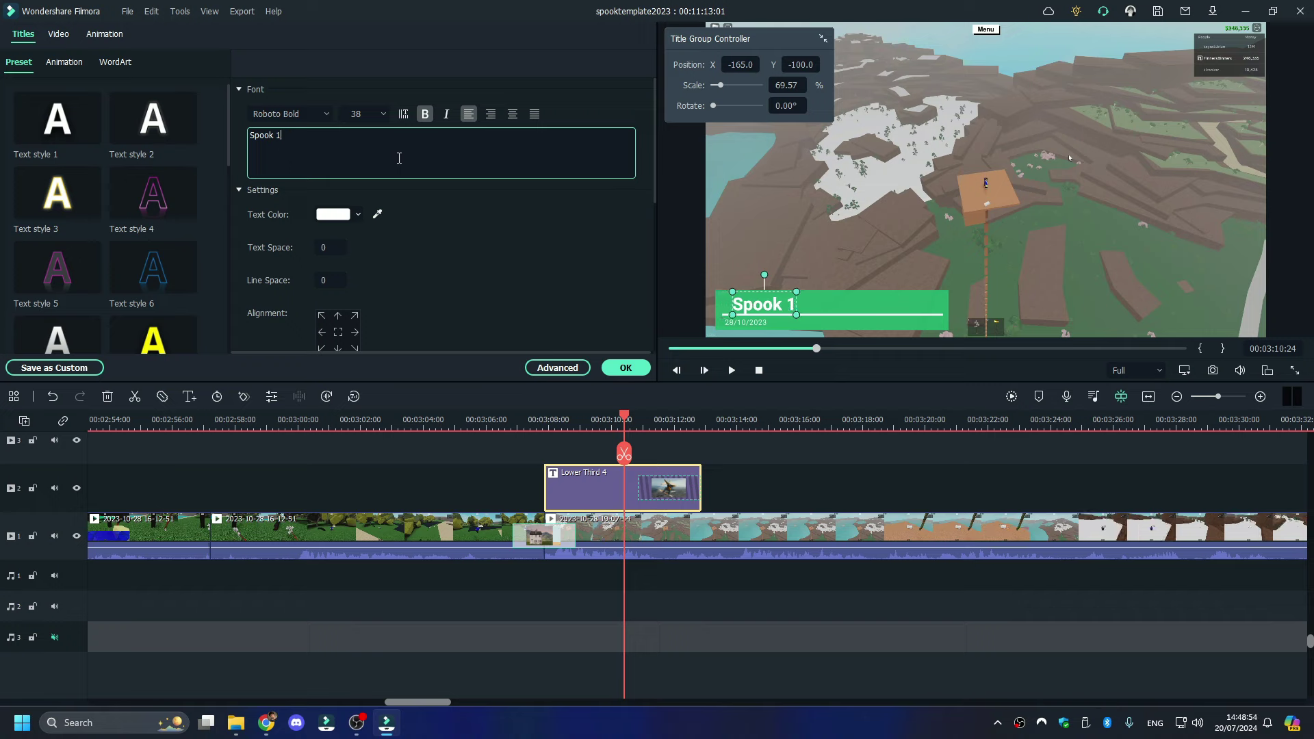
{"action": "type", "text": "90"}
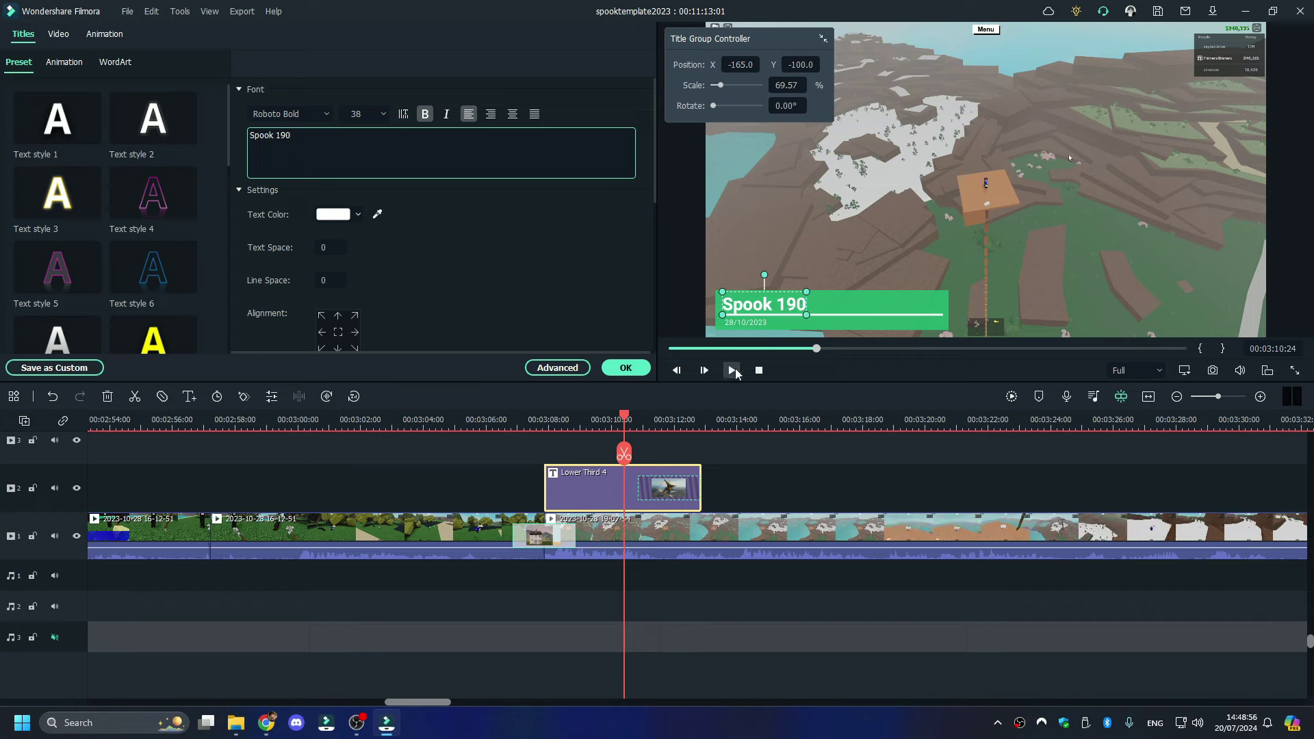
{"action": "left_click", "coordinate": [731, 371]}
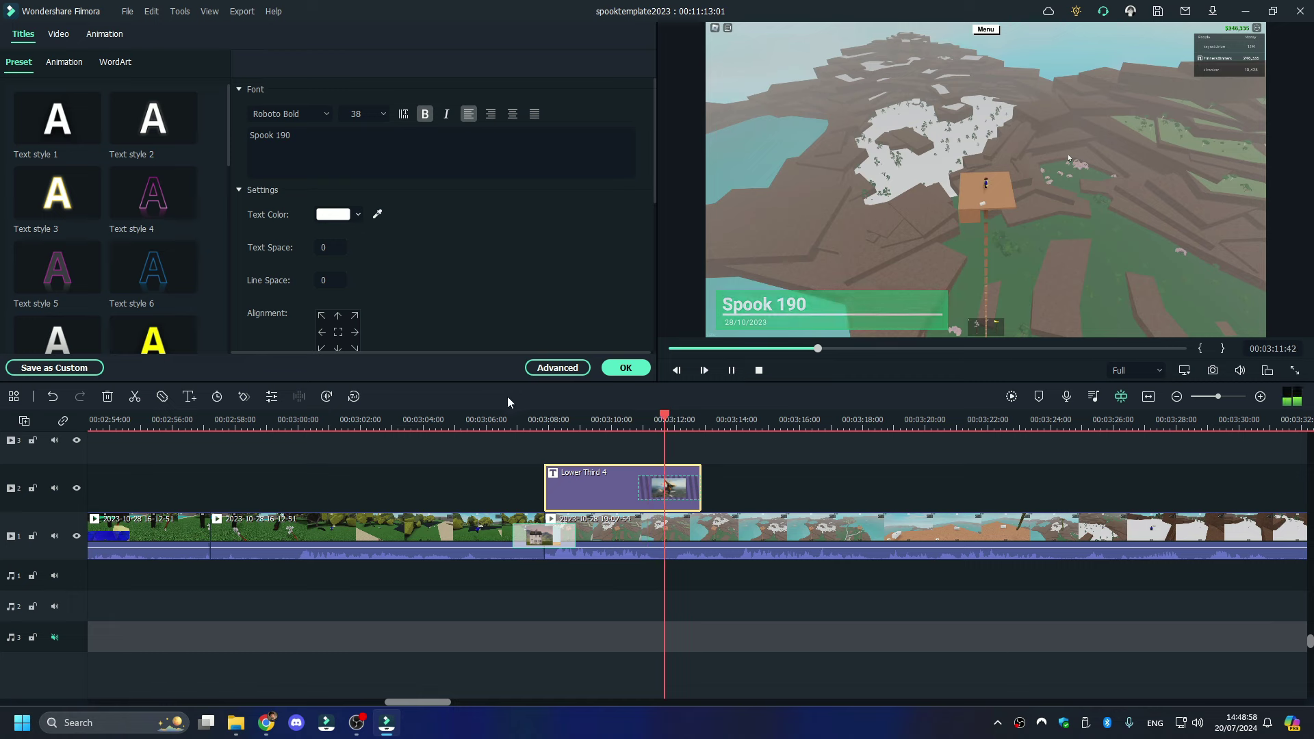
{"action": "left_click", "coordinate": [523, 418]}
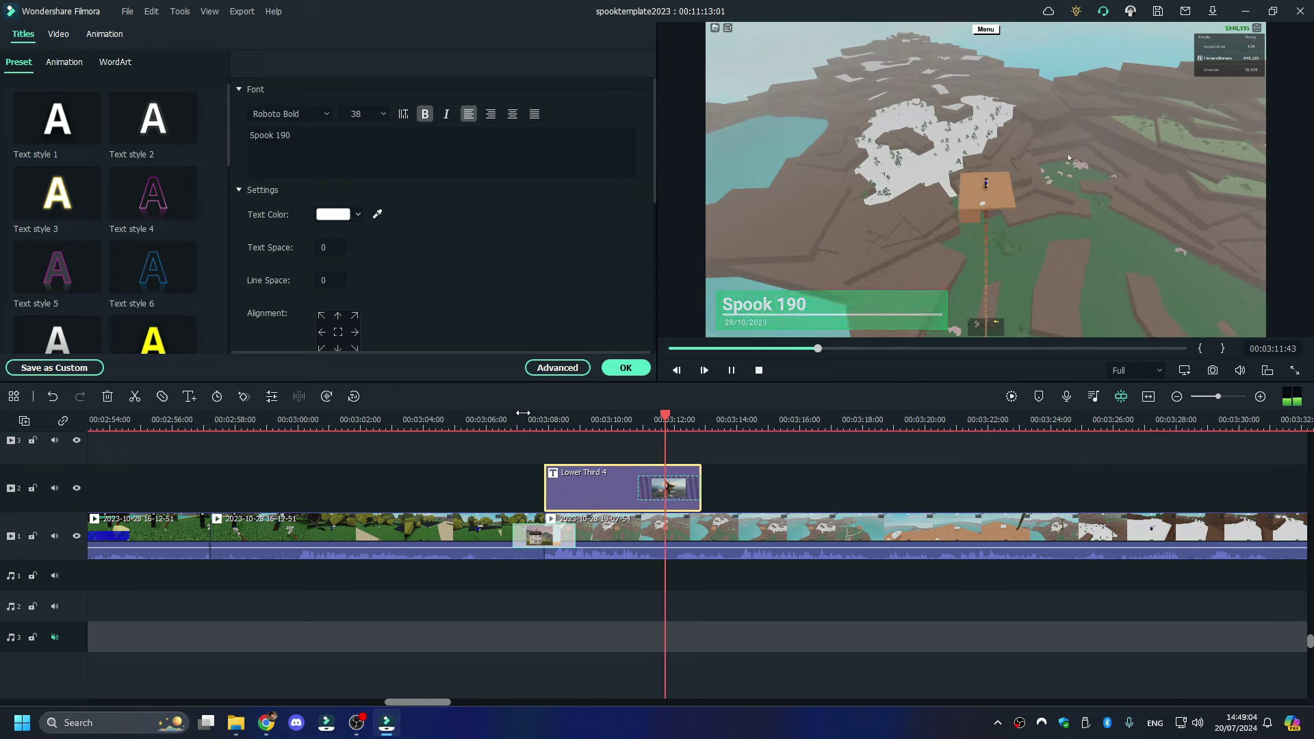
{"action": "left_click", "coordinate": [566, 419]}
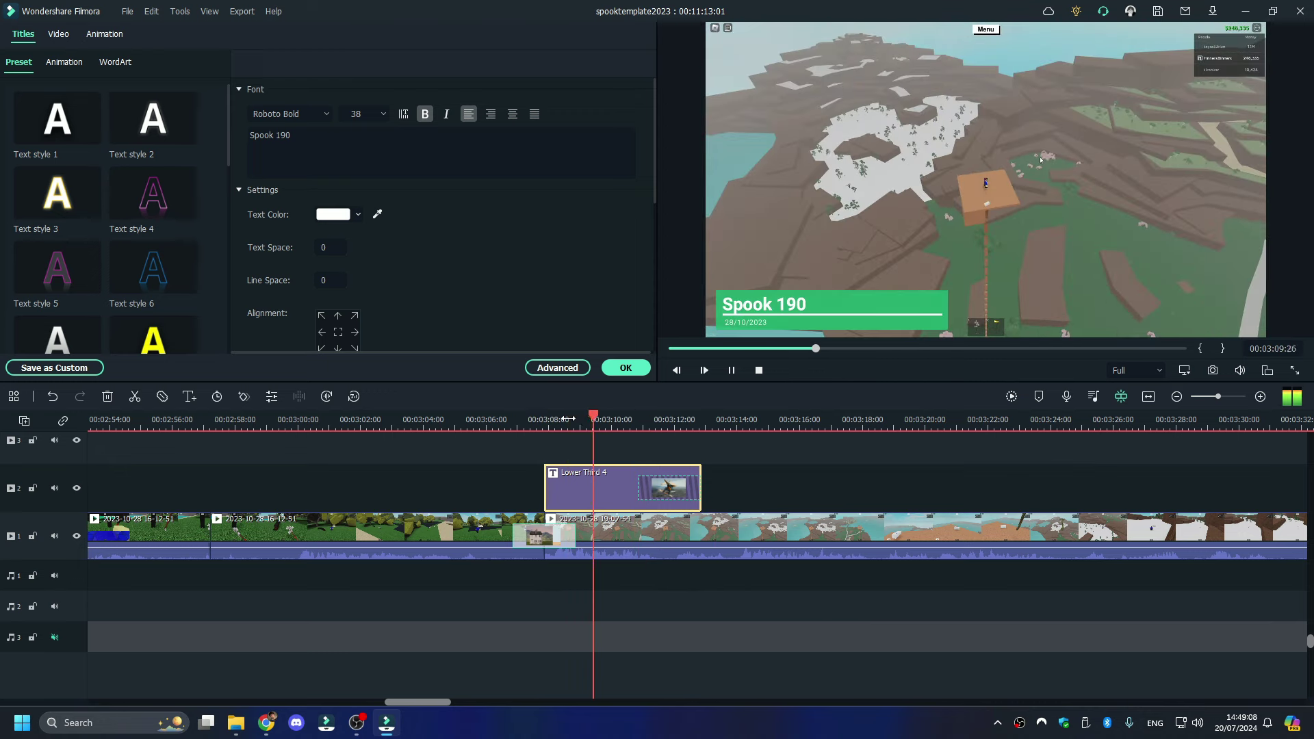
{"action": "left_click", "coordinate": [598, 443]}
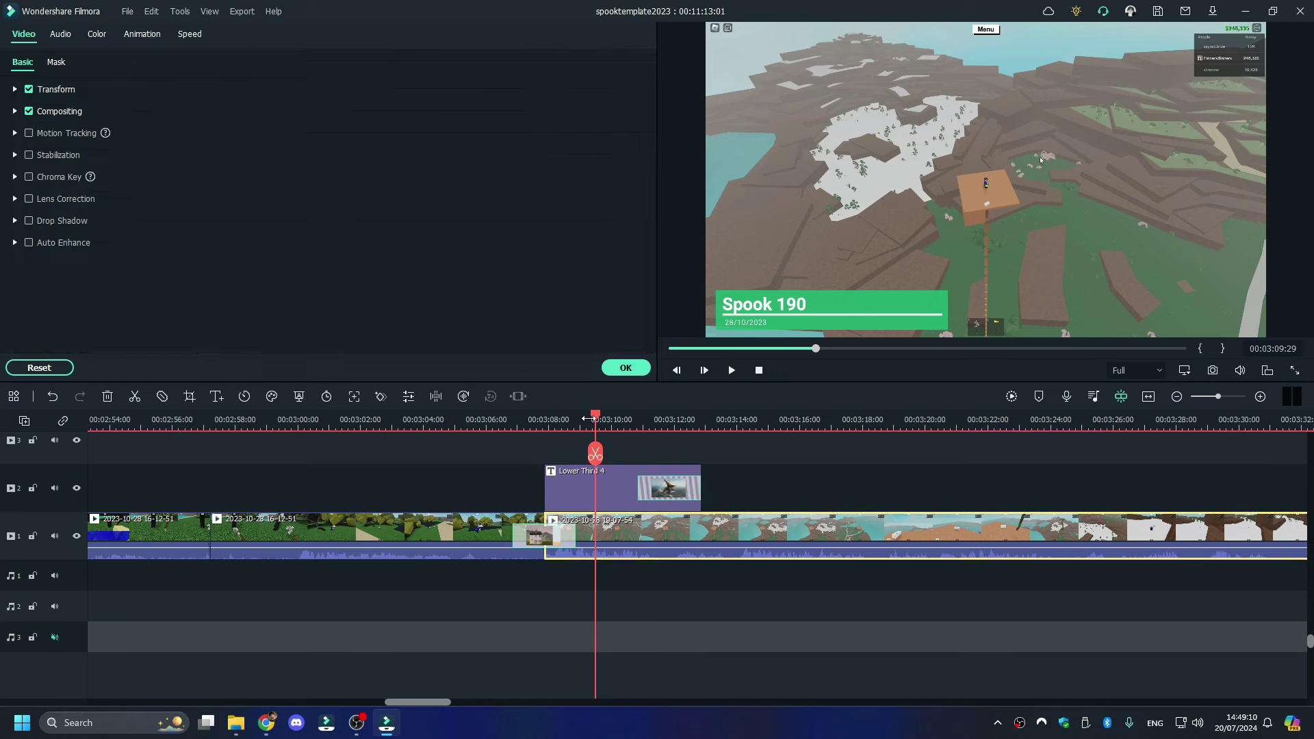
- Split the gameplay clip at 3:08:51 and 3:12:13, isolating the stretch under the title
{"action": "left_click_drag", "start_coordinate": [587, 418], "coordinate": [681, 428]}
{"action": "left_click", "coordinate": [585, 454]}
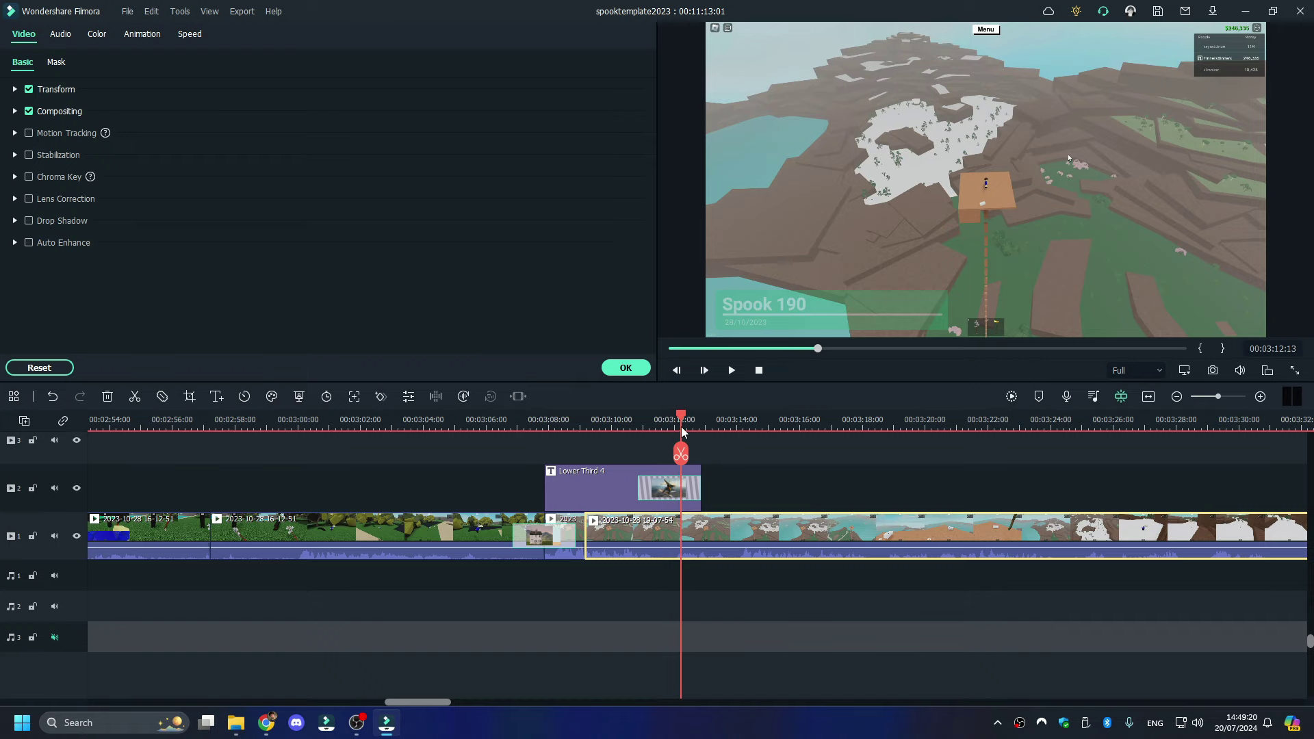
{"action": "left_click", "coordinate": [682, 457]}
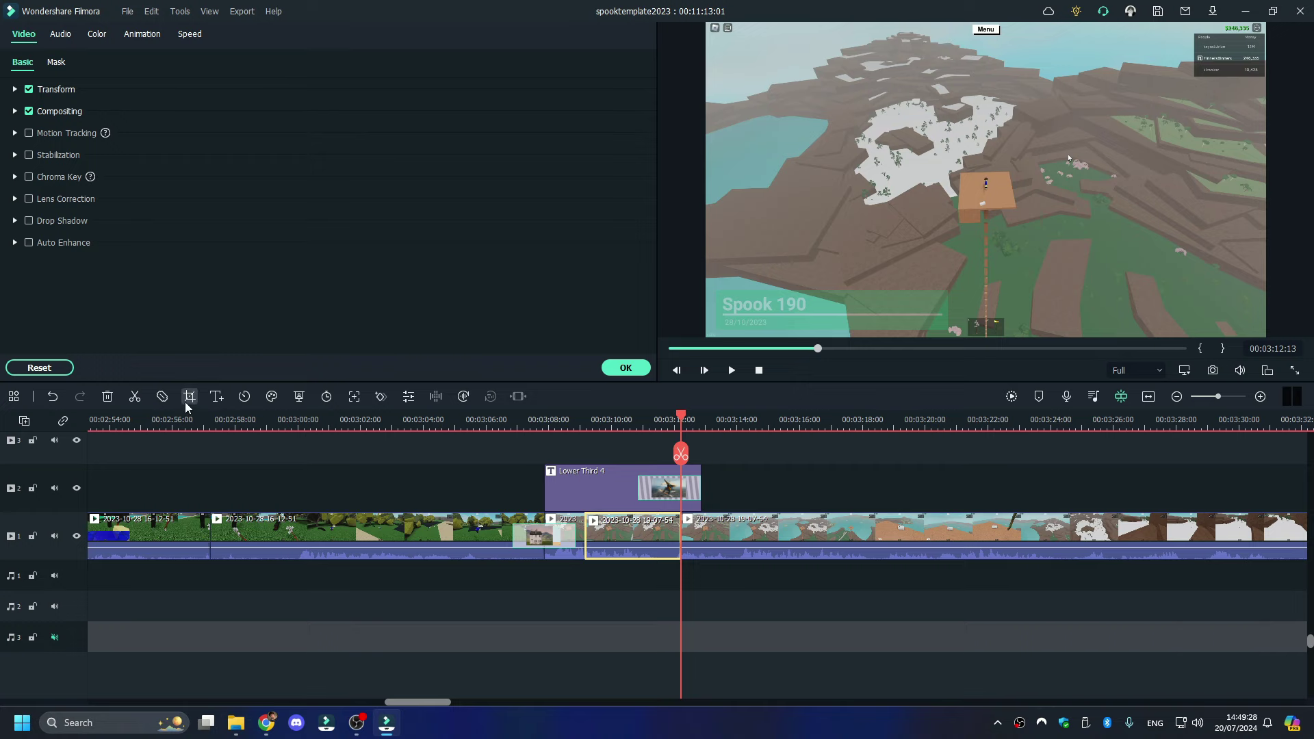
{"action": "key", "text": "alt+c"}
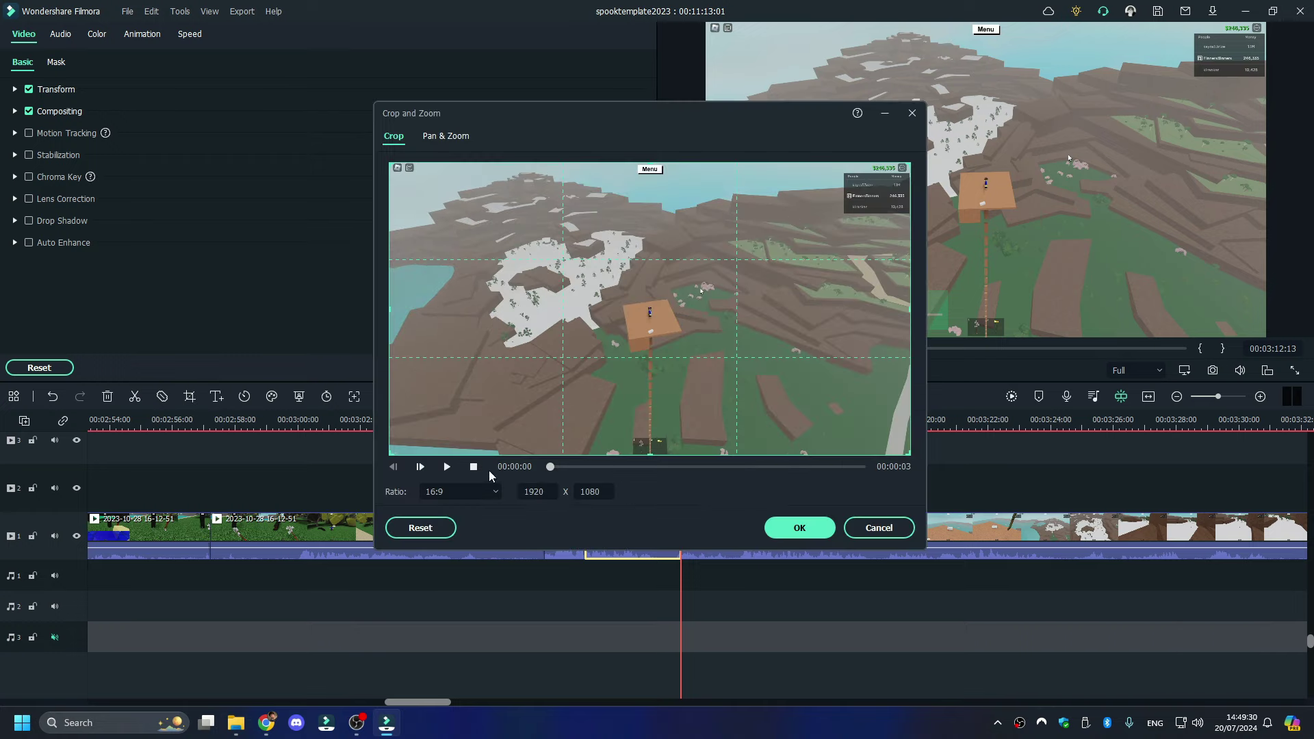
- Crop the short clip to 433 x 244 over the white snowy patch and review it from 3:10
{"action": "left_click_drag", "start_coordinate": [913, 165], "coordinate": [505, 390]}
{"action": "left_click_drag", "start_coordinate": [427, 439], "coordinate": [503, 330]}
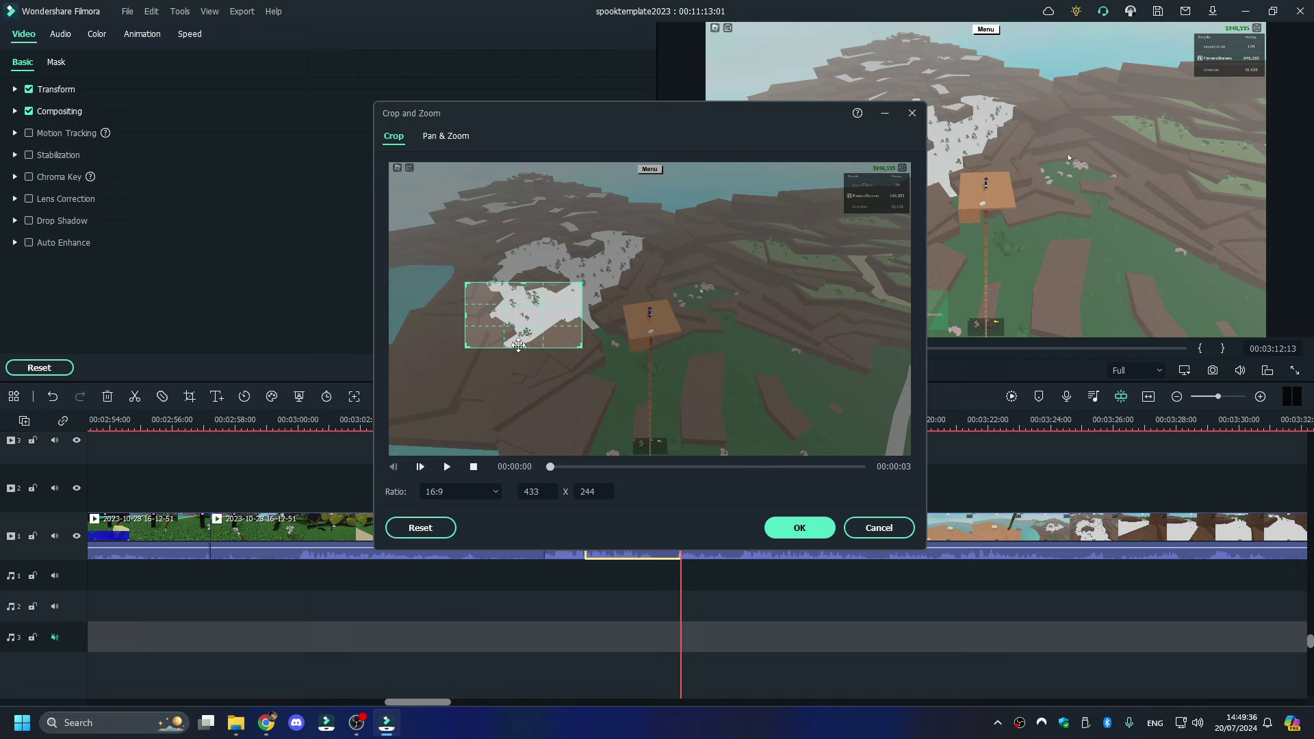
{"action": "left_click", "coordinate": [782, 531]}
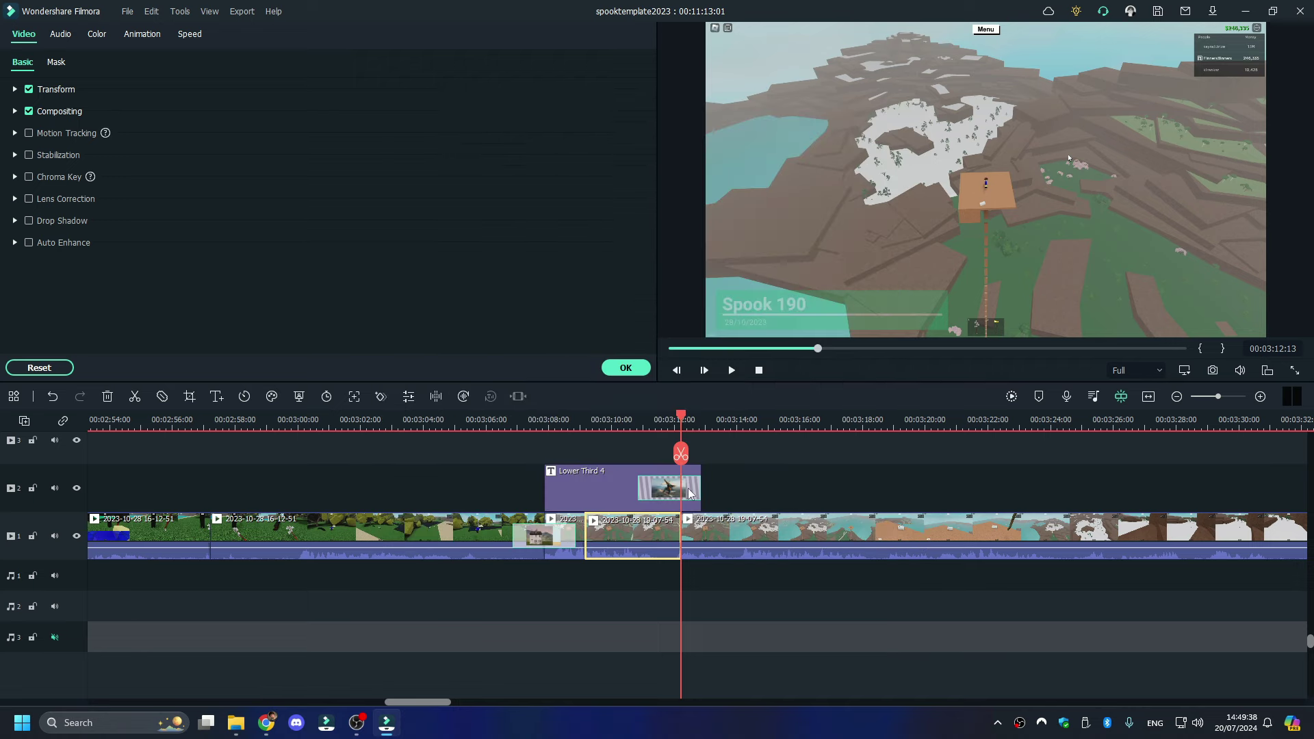
{"action": "left_click", "coordinate": [631, 420]}
{"action": "left_click", "coordinate": [557, 421]}
{"action": "key", "text": "space"}
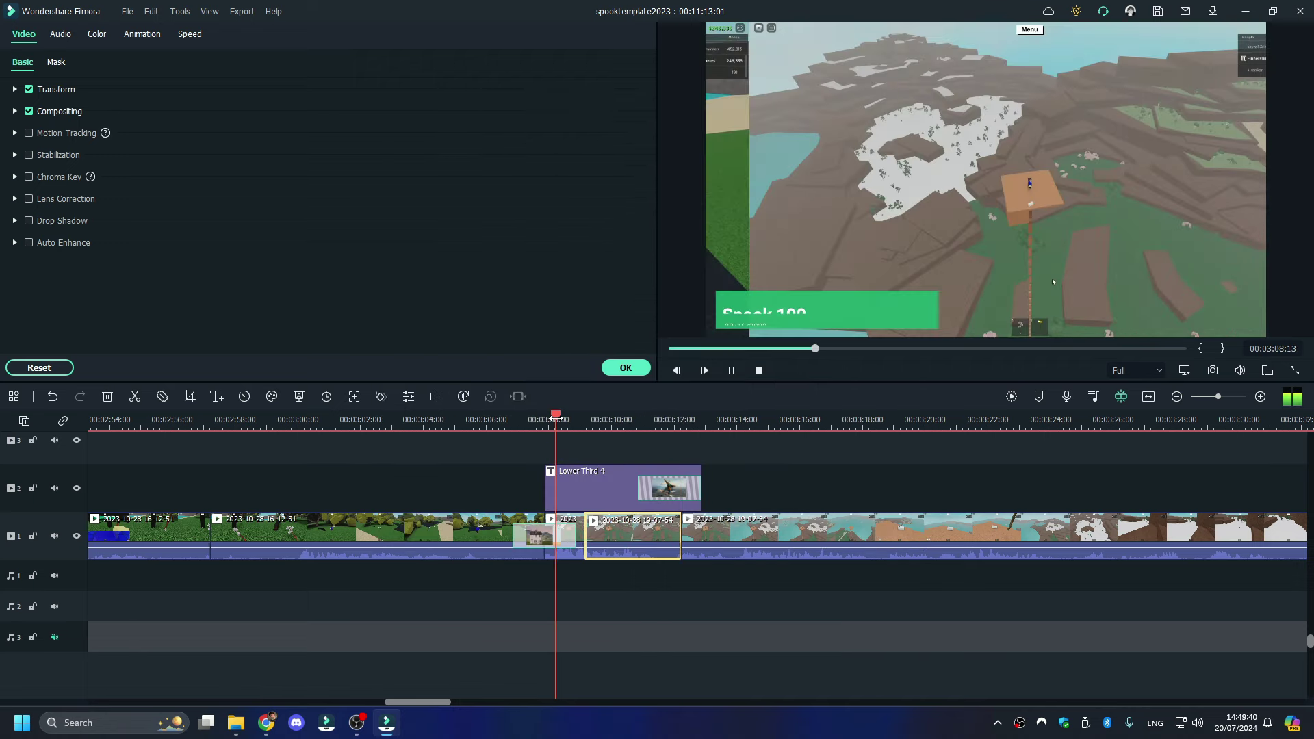
{"action": "left_click", "coordinate": [608, 420]}
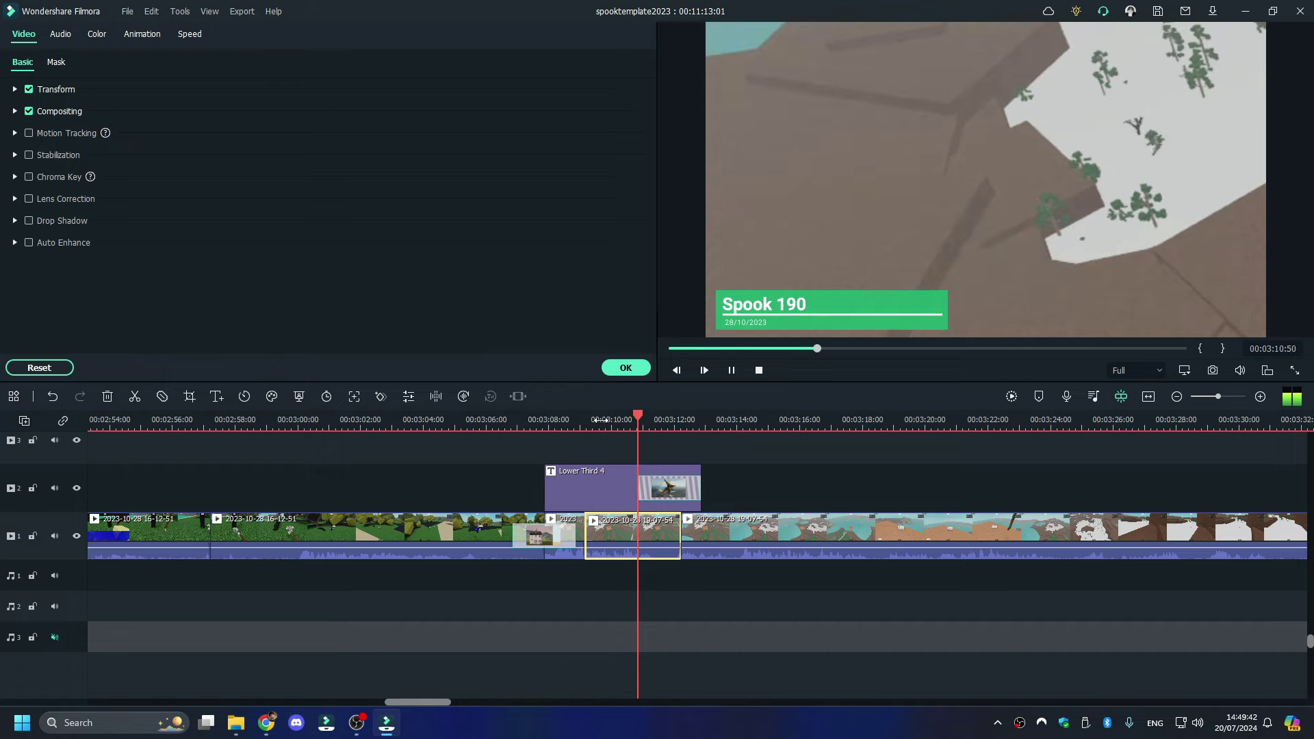
{"action": "key", "text": "space"}
{"action": "left_click", "coordinate": [630, 420]}
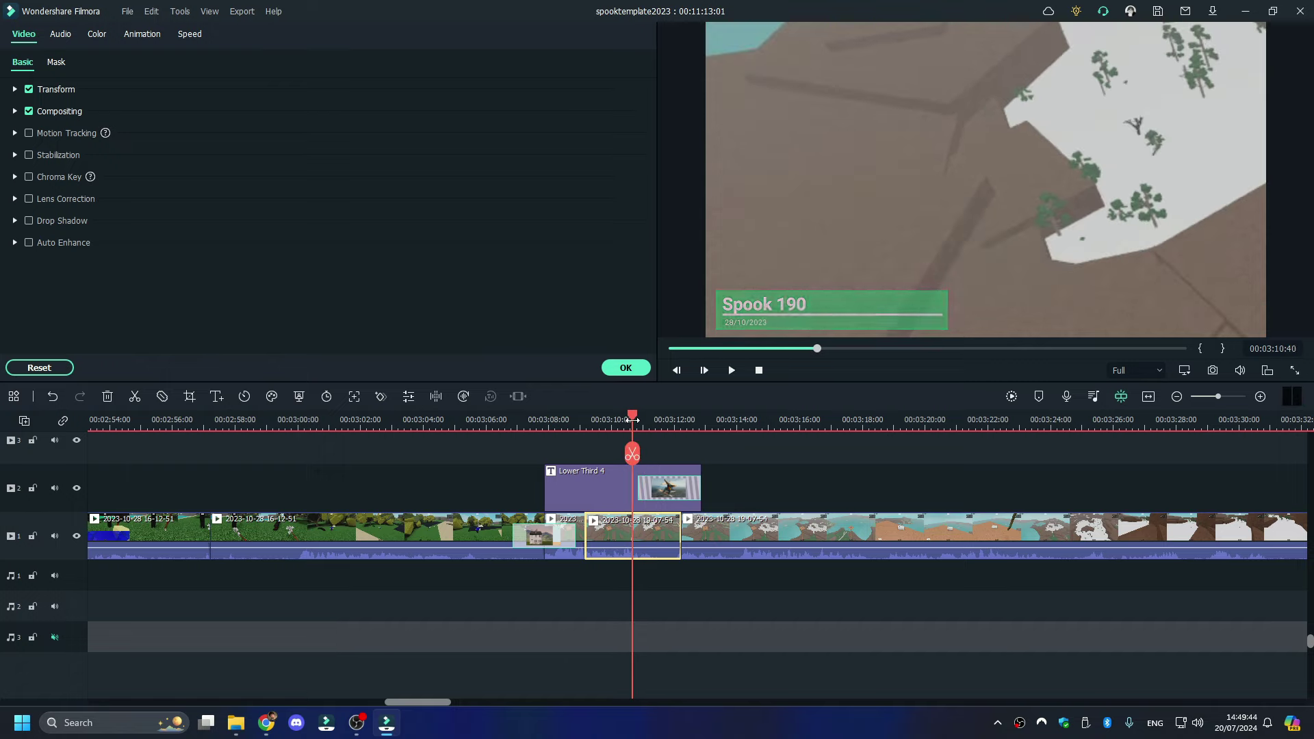
{"action": "key", "text": "space"}
{"action": "key", "text": "space"}
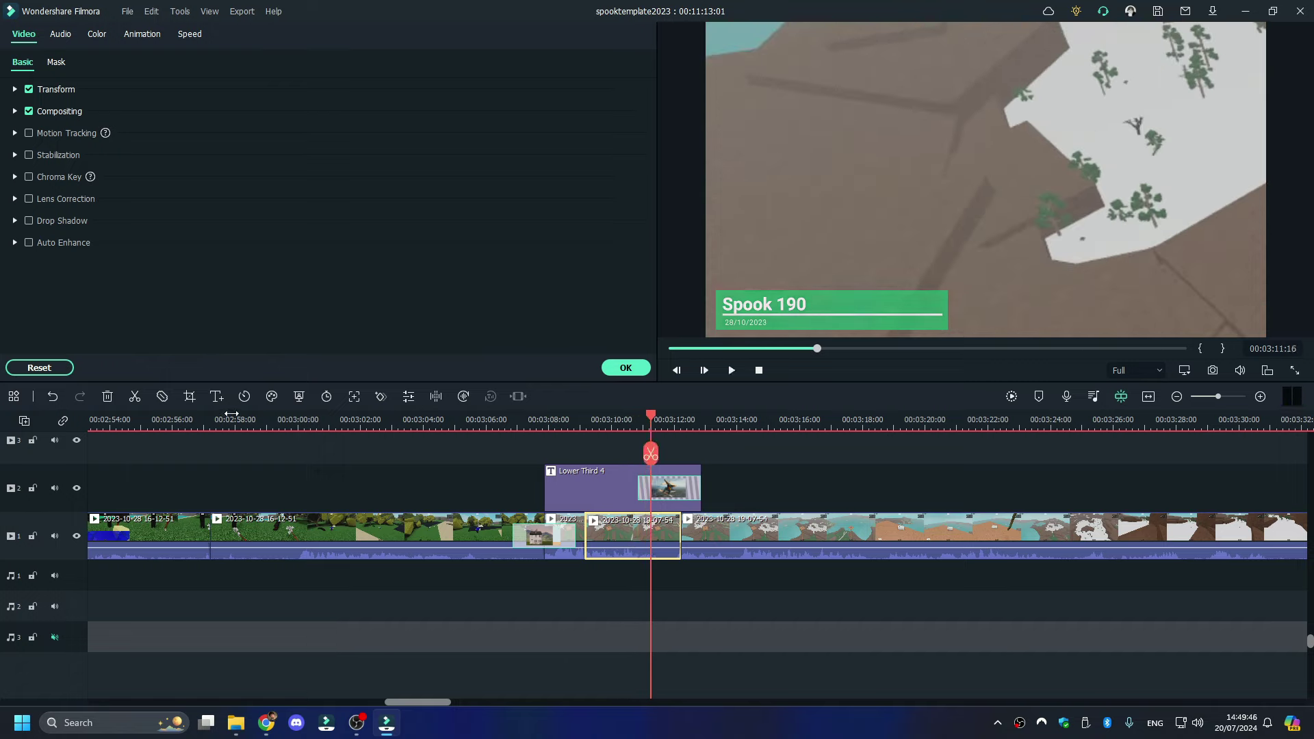
- Nudge the crop area slightly up and right, confirm it, and play to check
{"action": "left_click", "coordinate": [194, 398]}
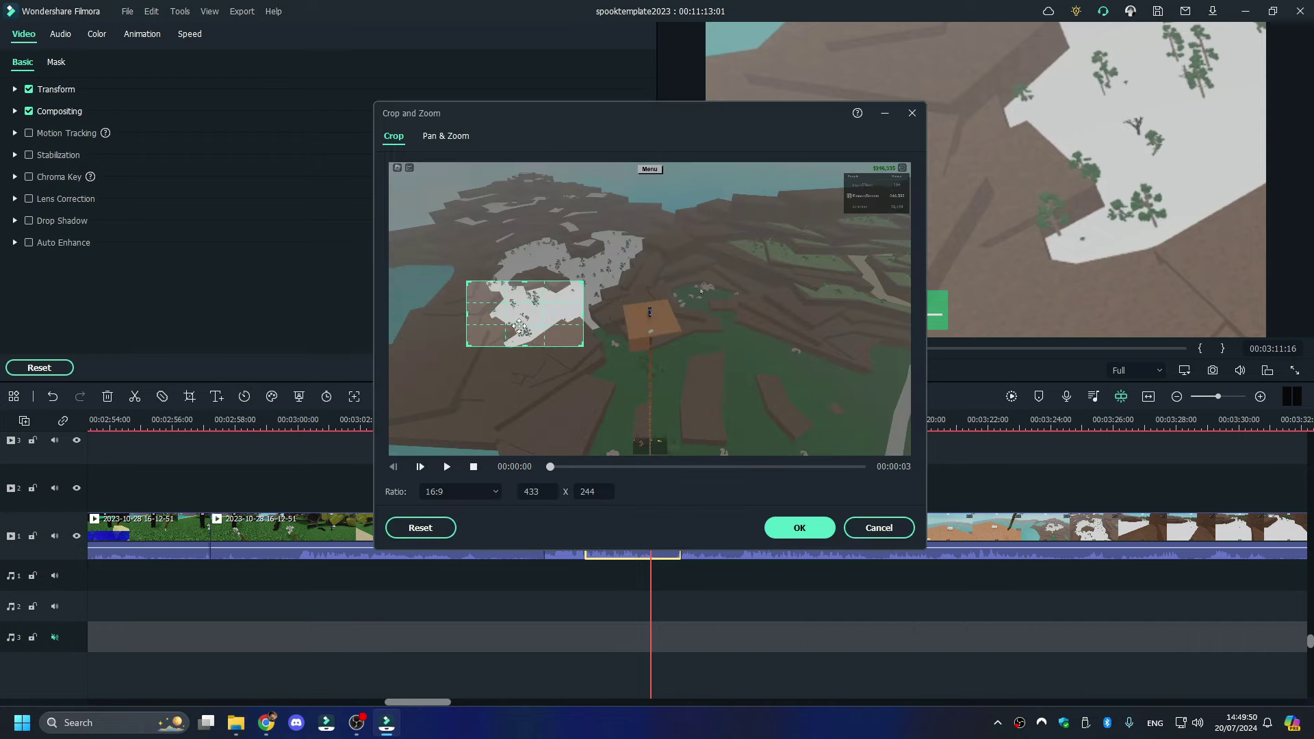
{"action": "left_click_drag", "start_coordinate": [520, 326], "coordinate": [531, 316]}
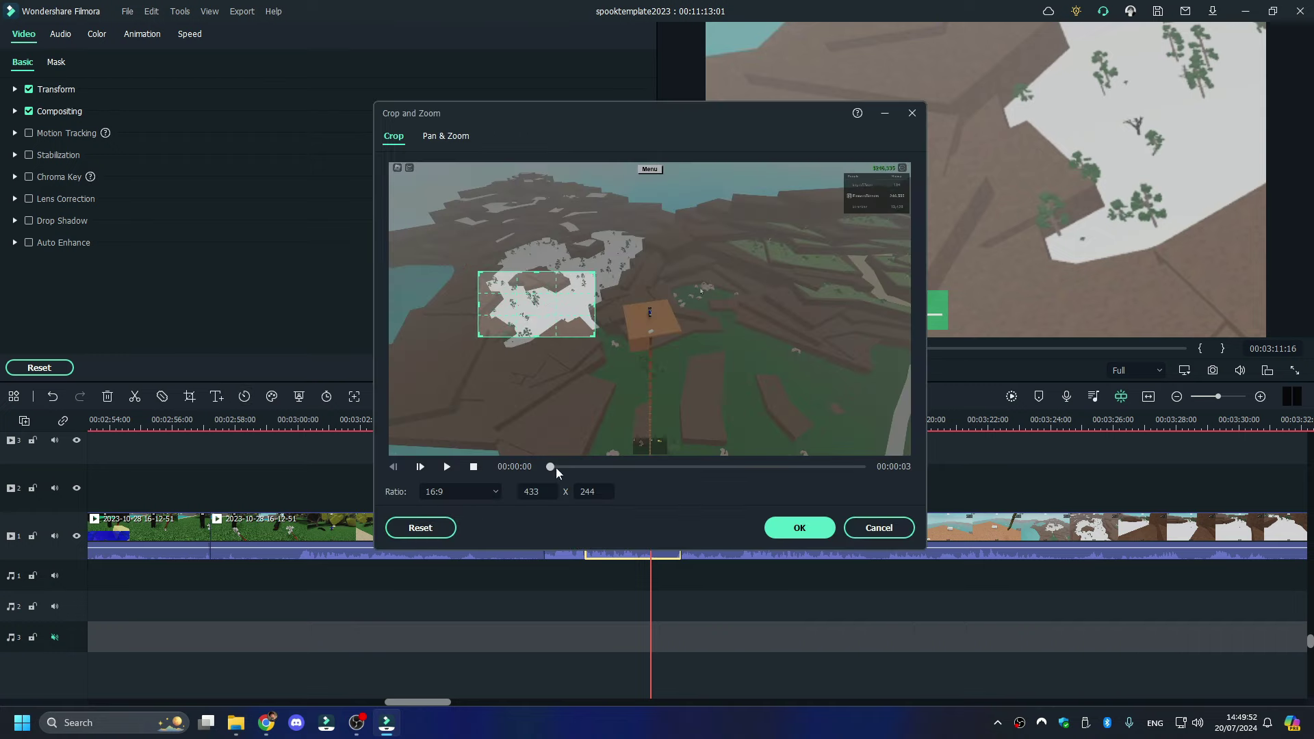
{"action": "left_click_drag", "start_coordinate": [677, 472], "coordinate": [734, 471]}
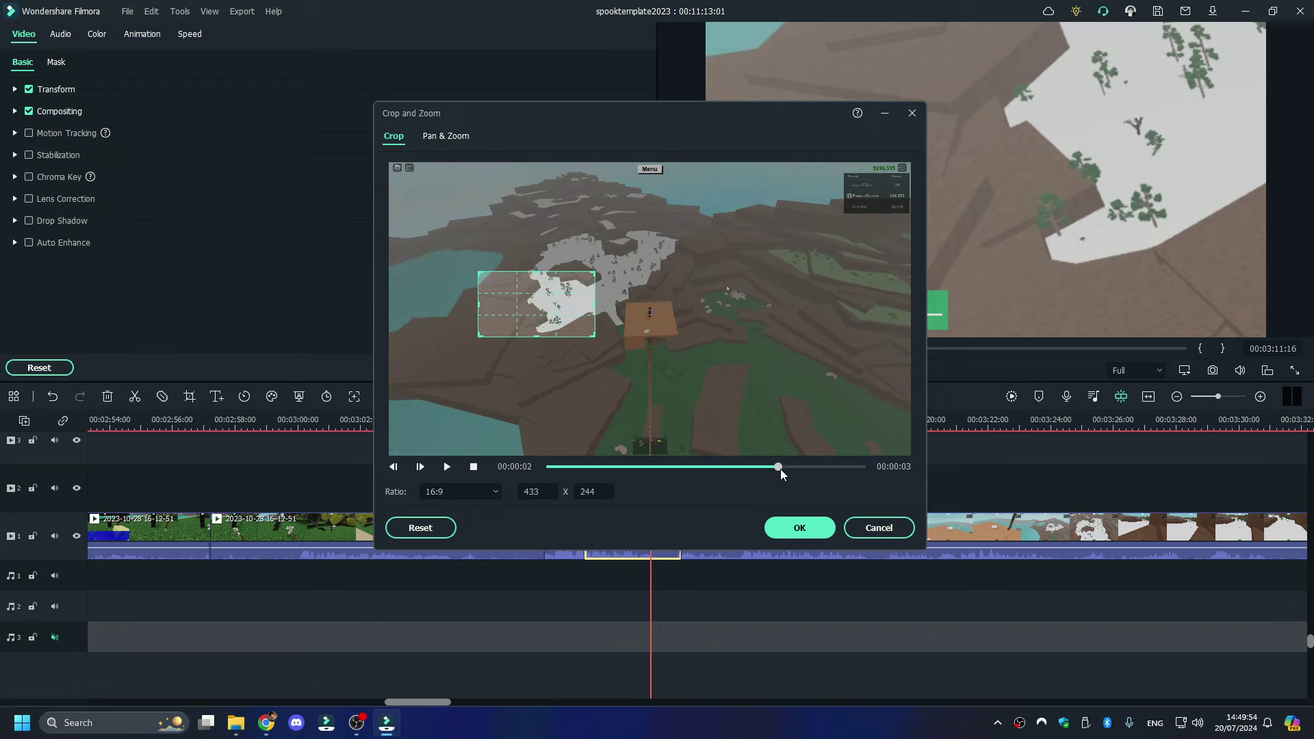
{"action": "left_click", "coordinate": [800, 530]}
{"action": "key", "text": "space"}
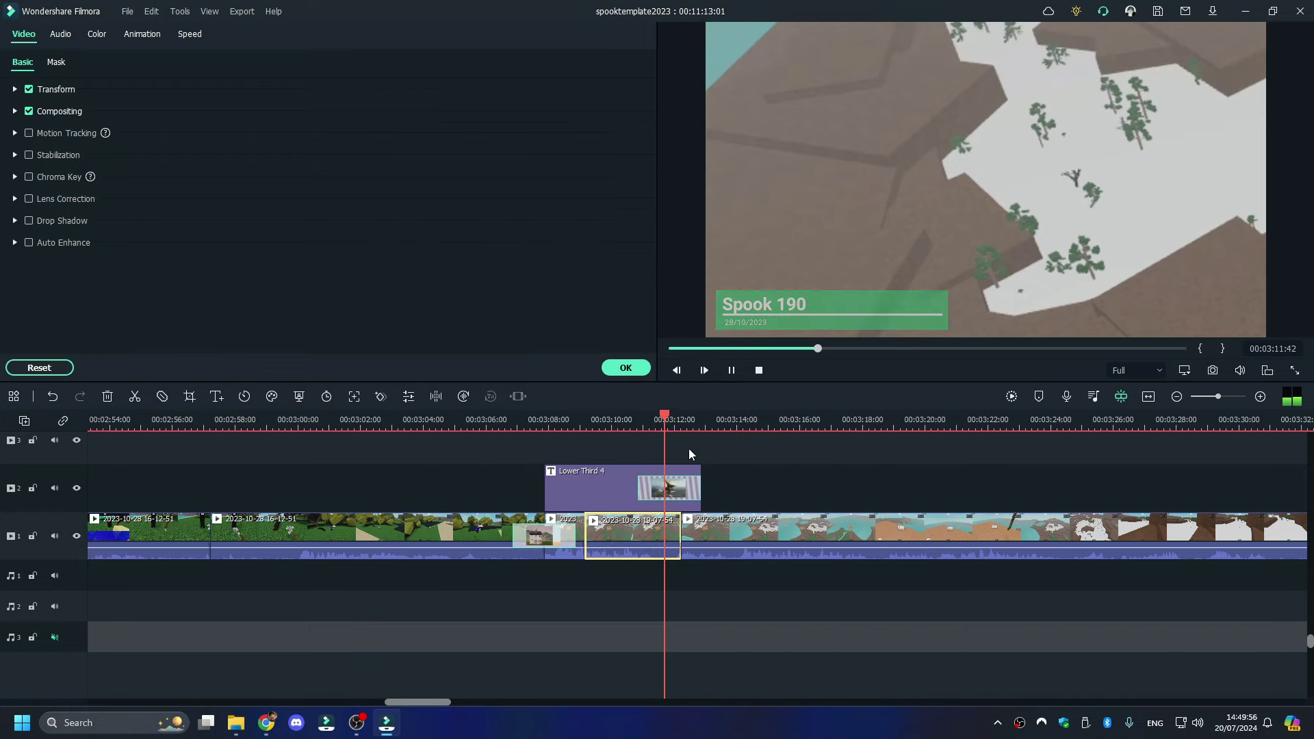
- Ripple-delete the unwanted clip near 00:03:09 so no gap remains, then review the cut
{"action": "left_click", "coordinate": [590, 422]}
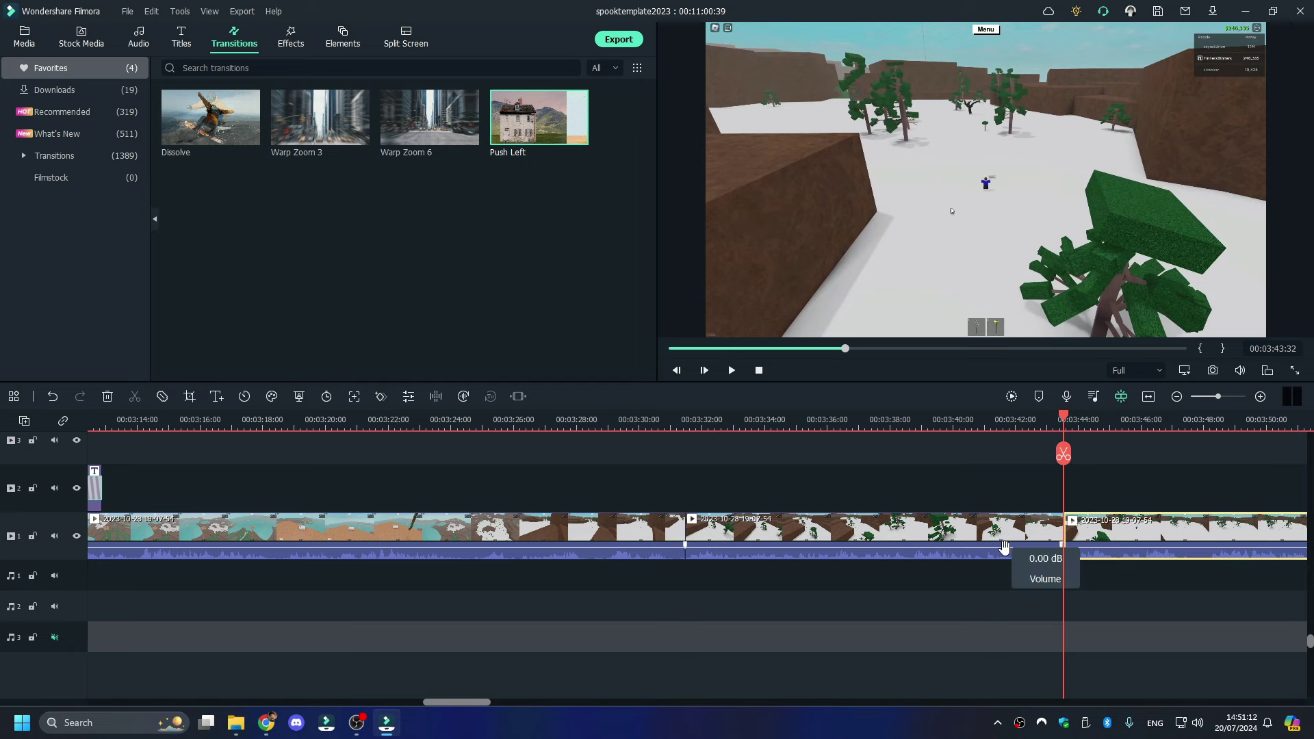
{"action": "right_click", "coordinate": [1009, 537]}
{"action": "left_click", "coordinate": [1051, 150]}
{"action": "key", "text": "space"}
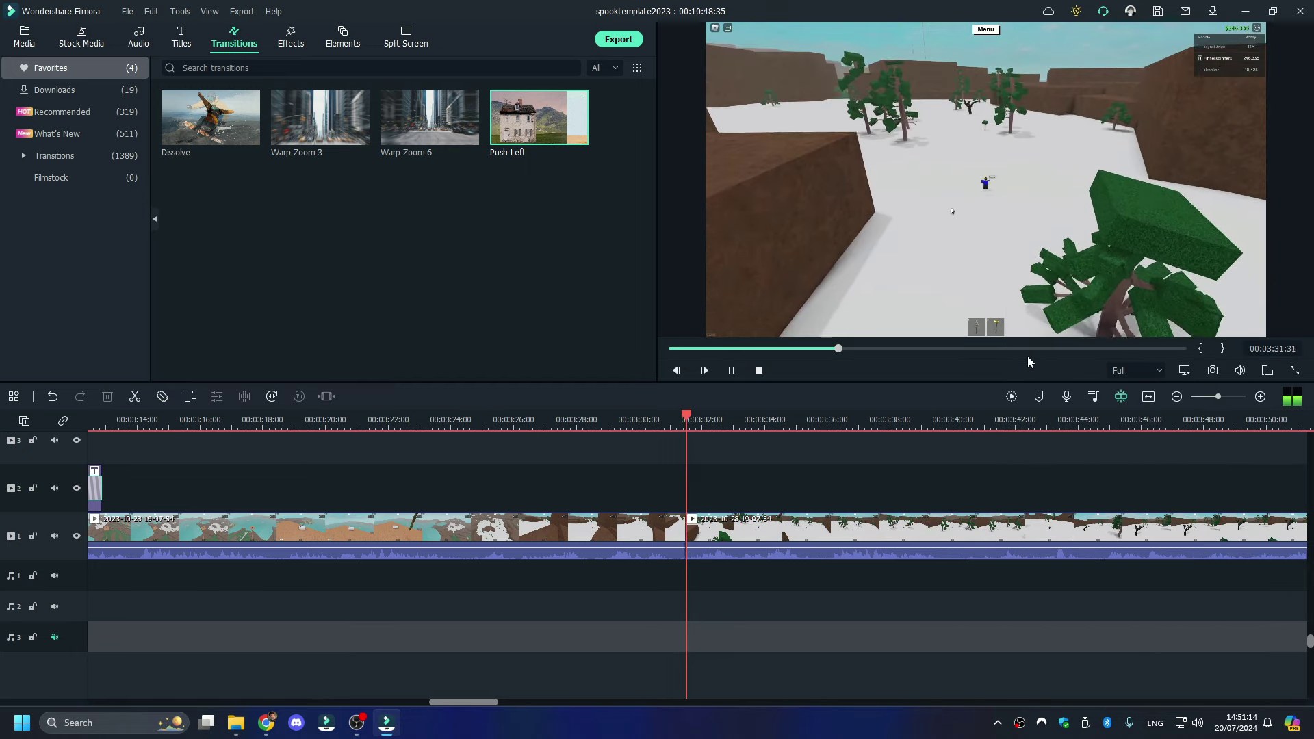
- Split the gameplay clip at about 04:14:27
{"action": "right_click", "coordinate": [1070, 116]}
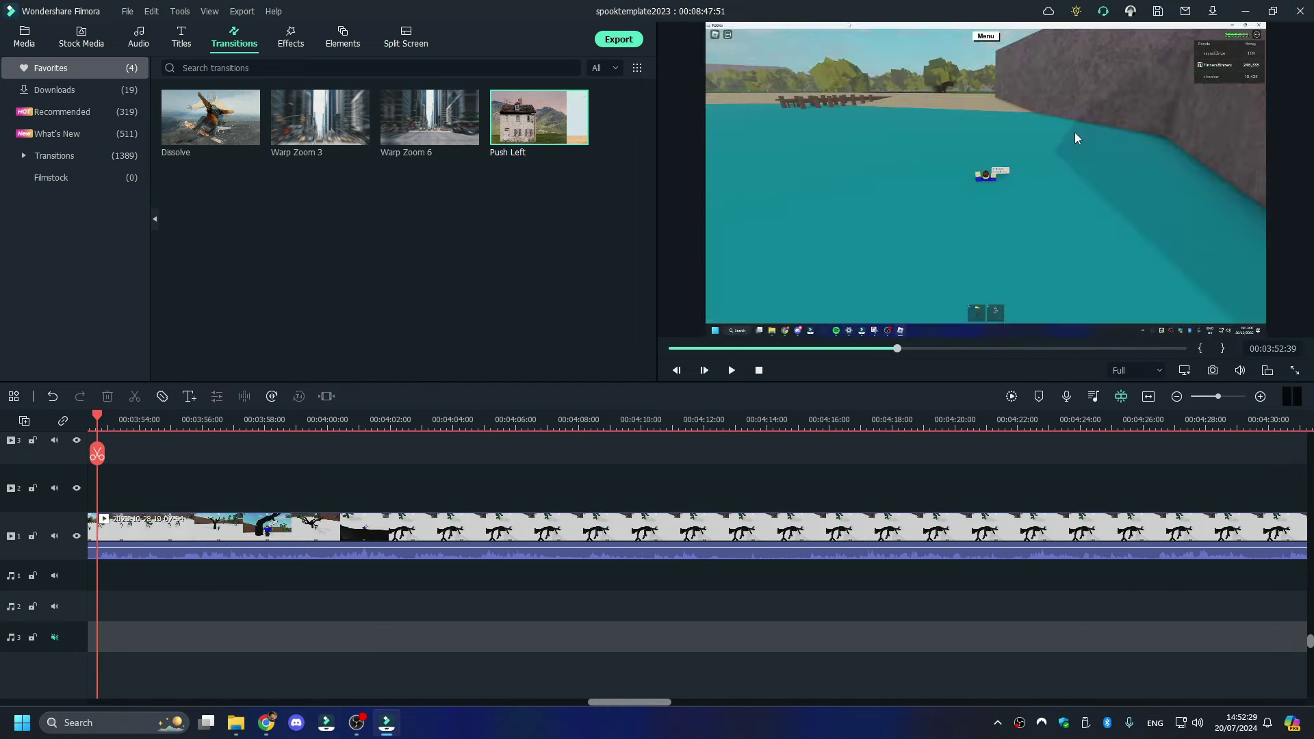
{"action": "key", "text": "space"}
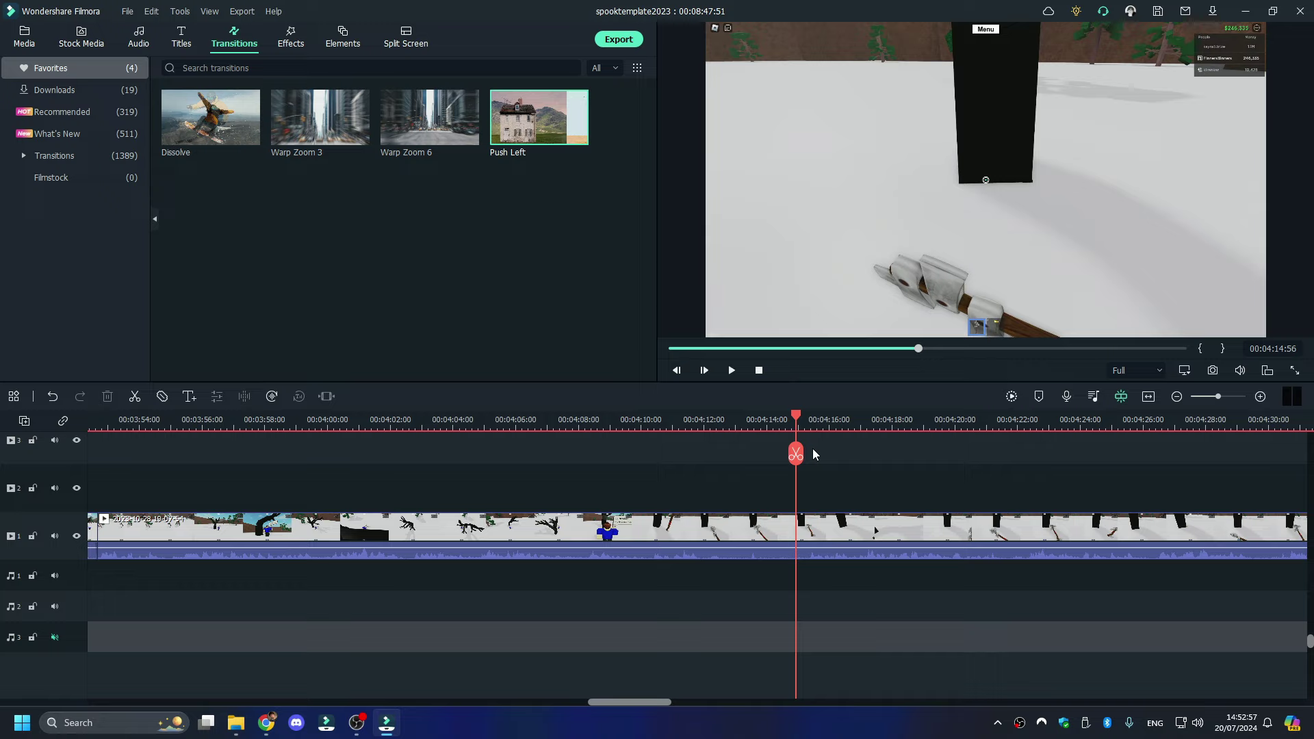
{"action": "key", "text": "space"}
{"action": "left_click", "coordinate": [781, 426]}
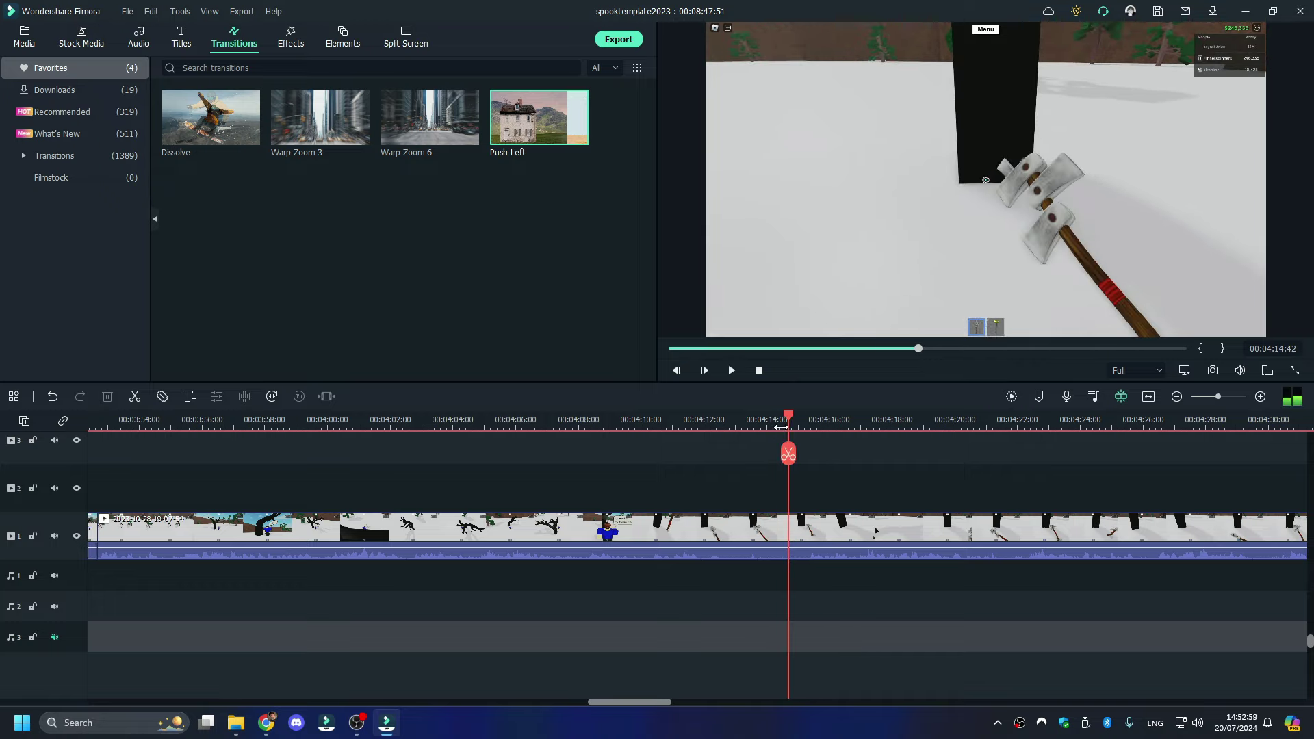
{"action": "key", "text": "ctrl+b"}
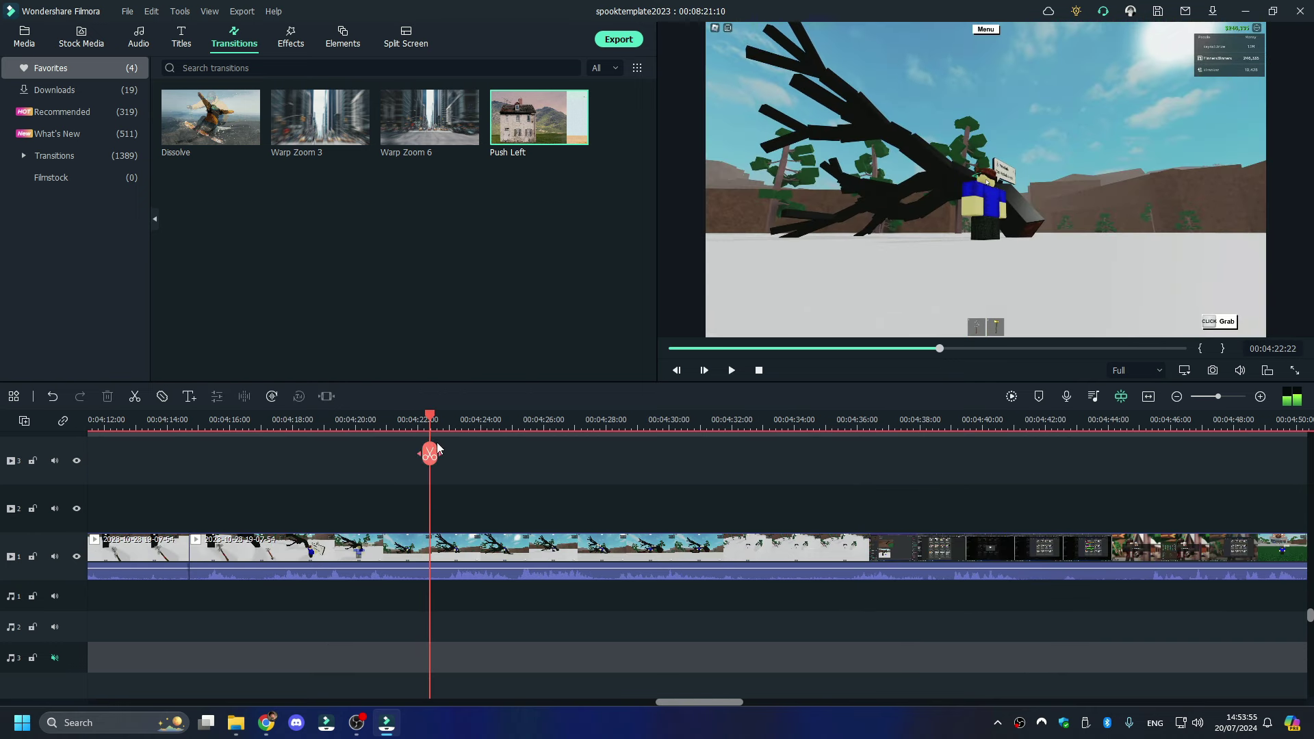
- Split at 04:22:22 and delete all the footage after it
{"action": "key", "text": "space"}
{"action": "left_click", "coordinate": [430, 454]}
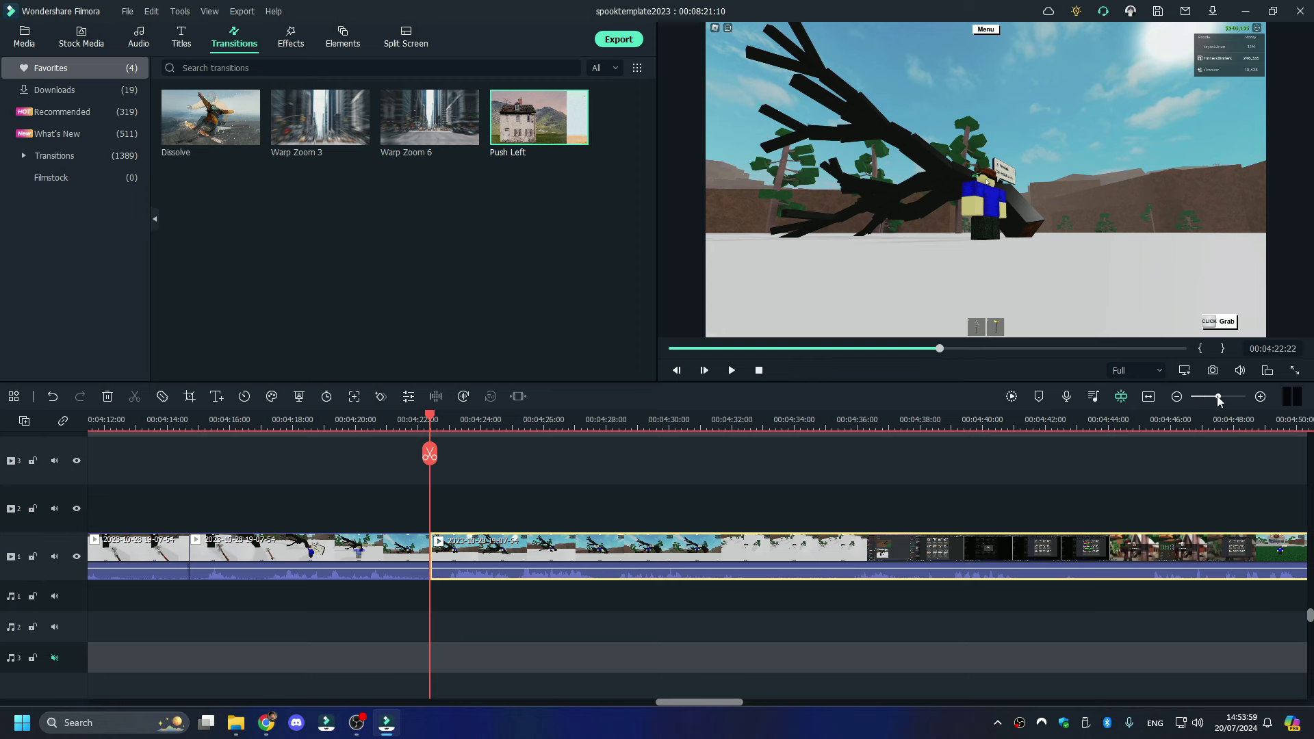
{"action": "left_click_drag", "start_coordinate": [1219, 400], "coordinate": [1205, 400]}
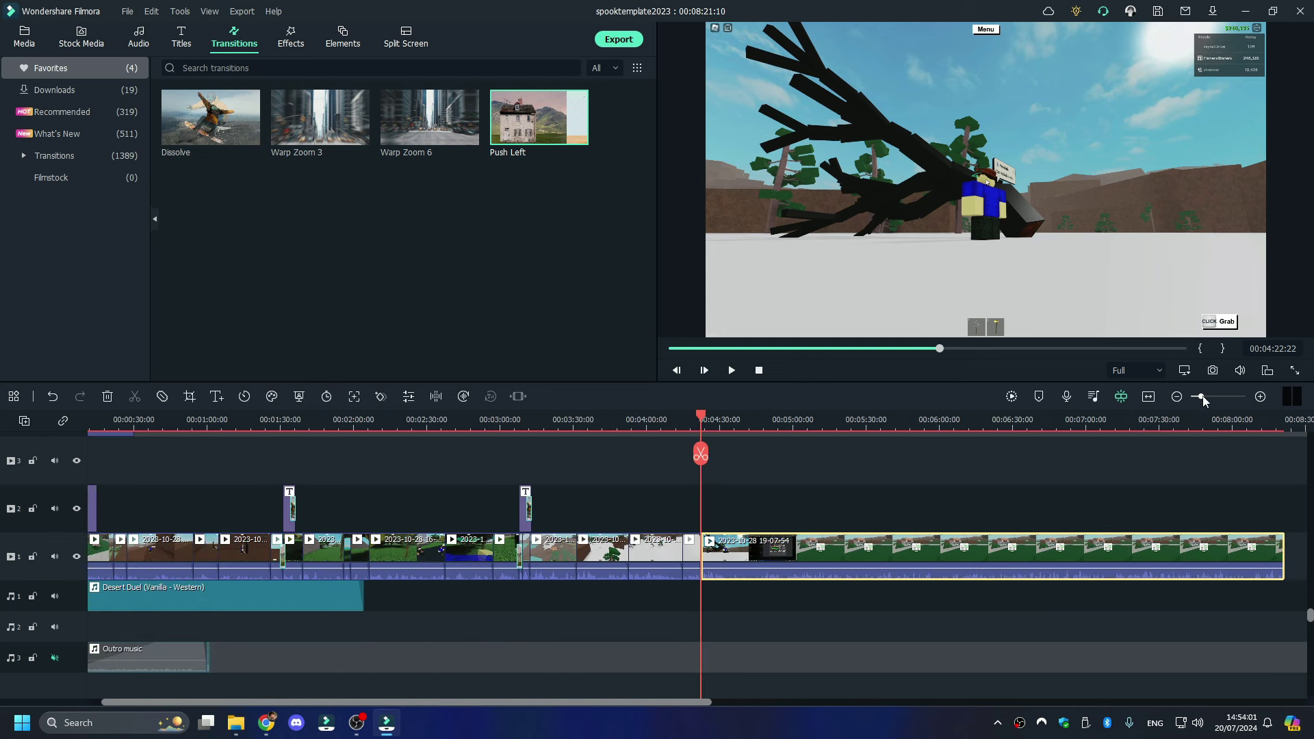
{"action": "right_click", "coordinate": [1163, 555]}
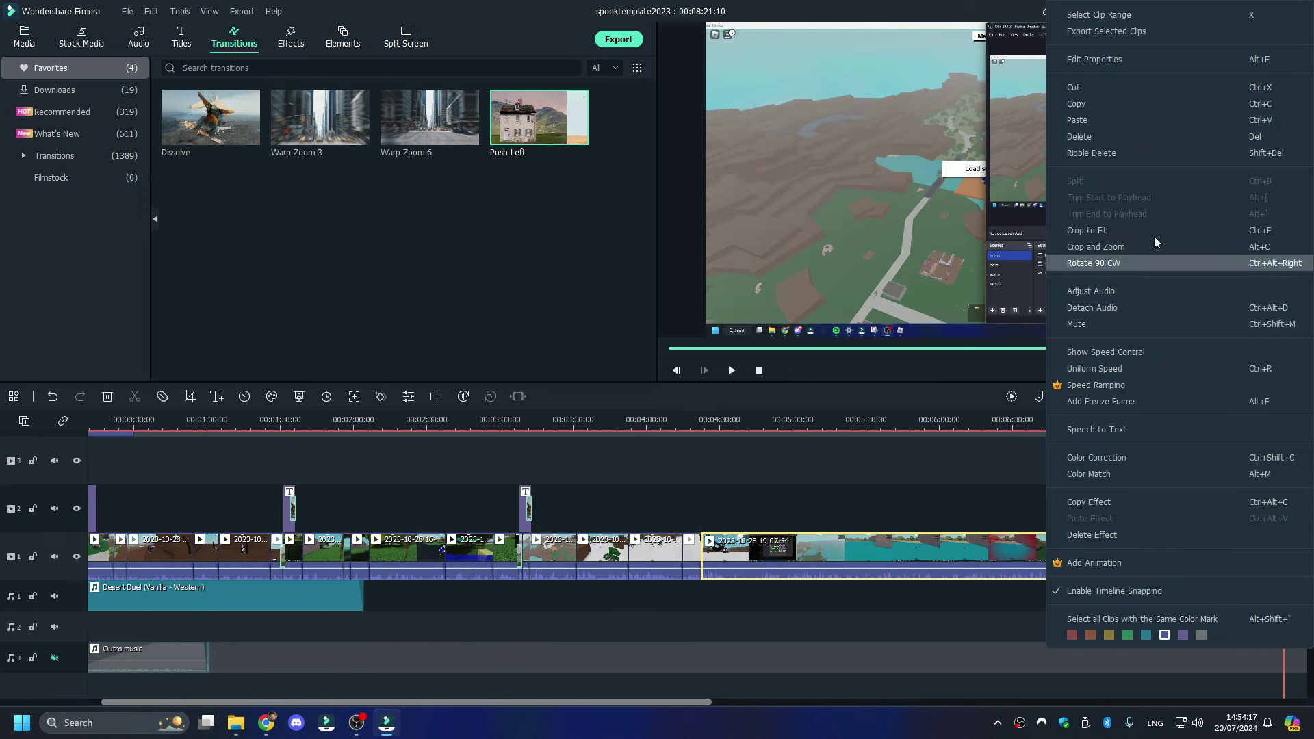
{"action": "left_click", "coordinate": [1218, 137]}
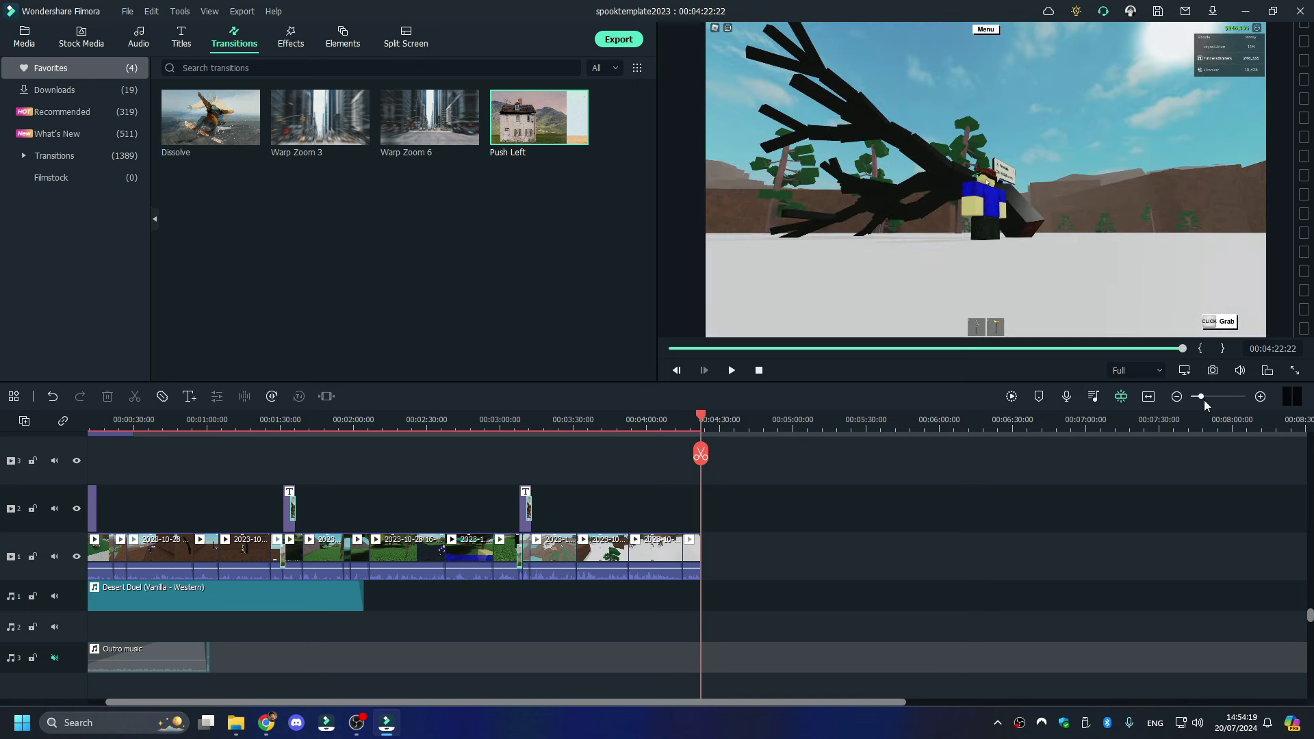
{"action": "left_click", "coordinate": [236, 722]}
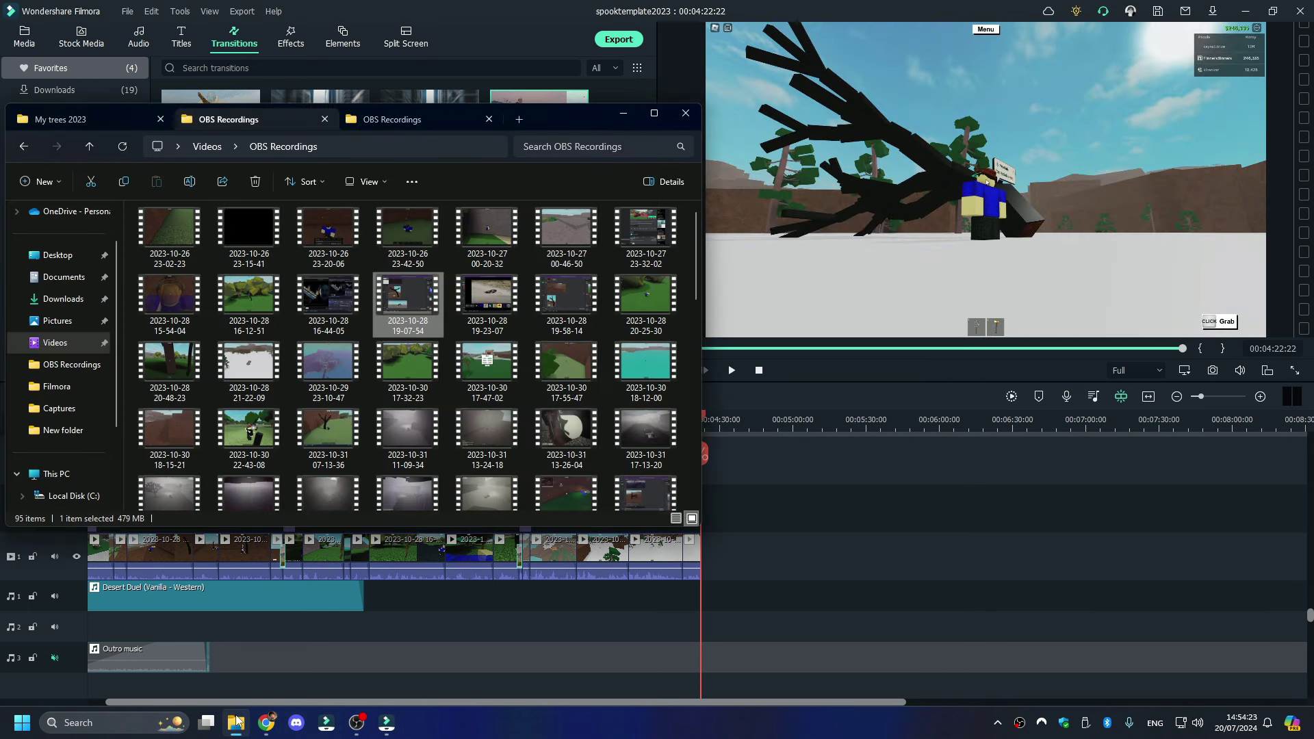
{"action": "left_click", "coordinate": [108, 119]}
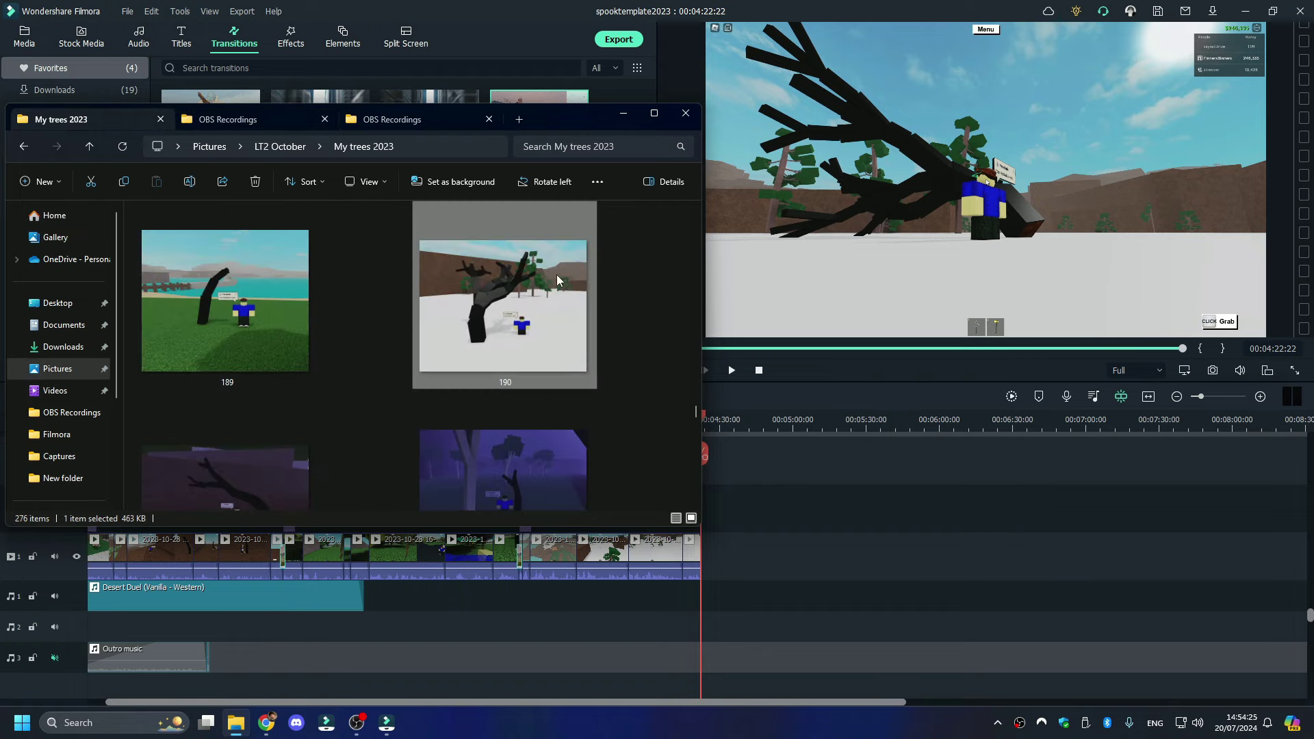
{"action": "scroll", "coordinate": [556, 273], "scroll_direction": "down", "scroll_amount": 1}
{"action": "left_click", "coordinate": [293, 420]}
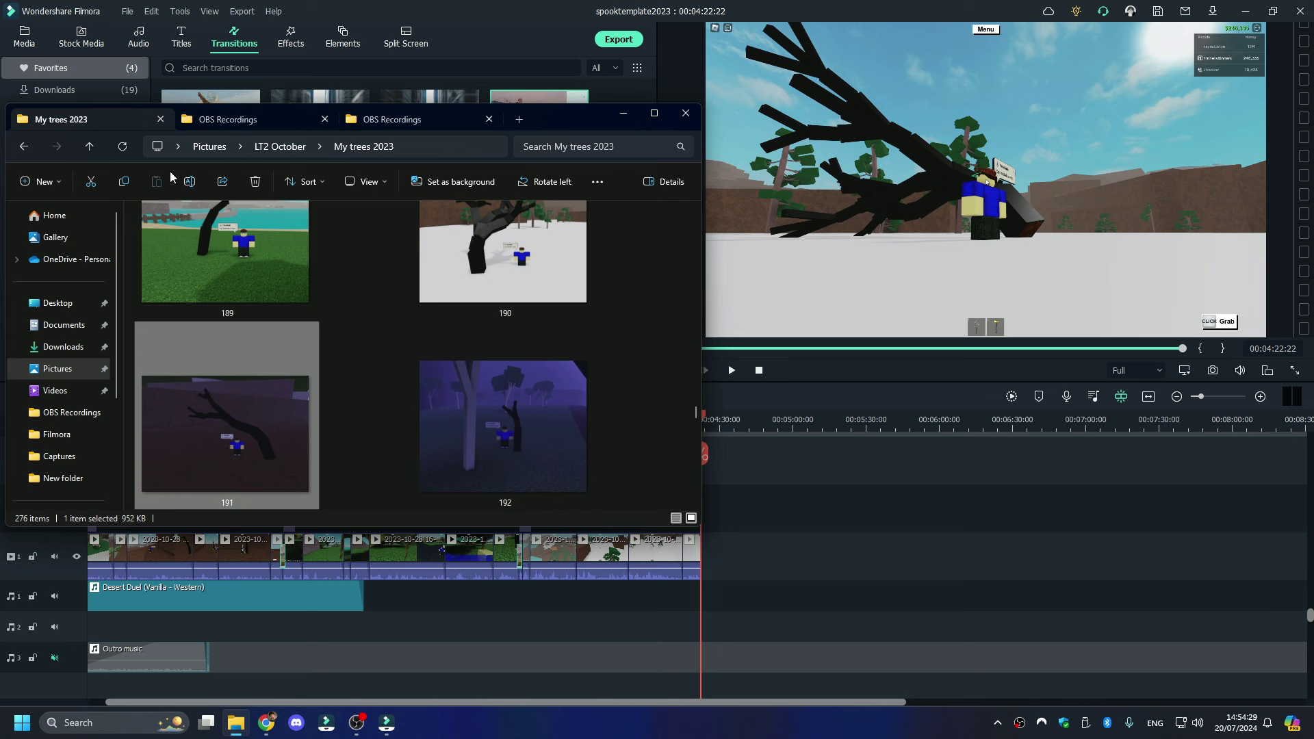
{"action": "left_click", "coordinate": [241, 119]}
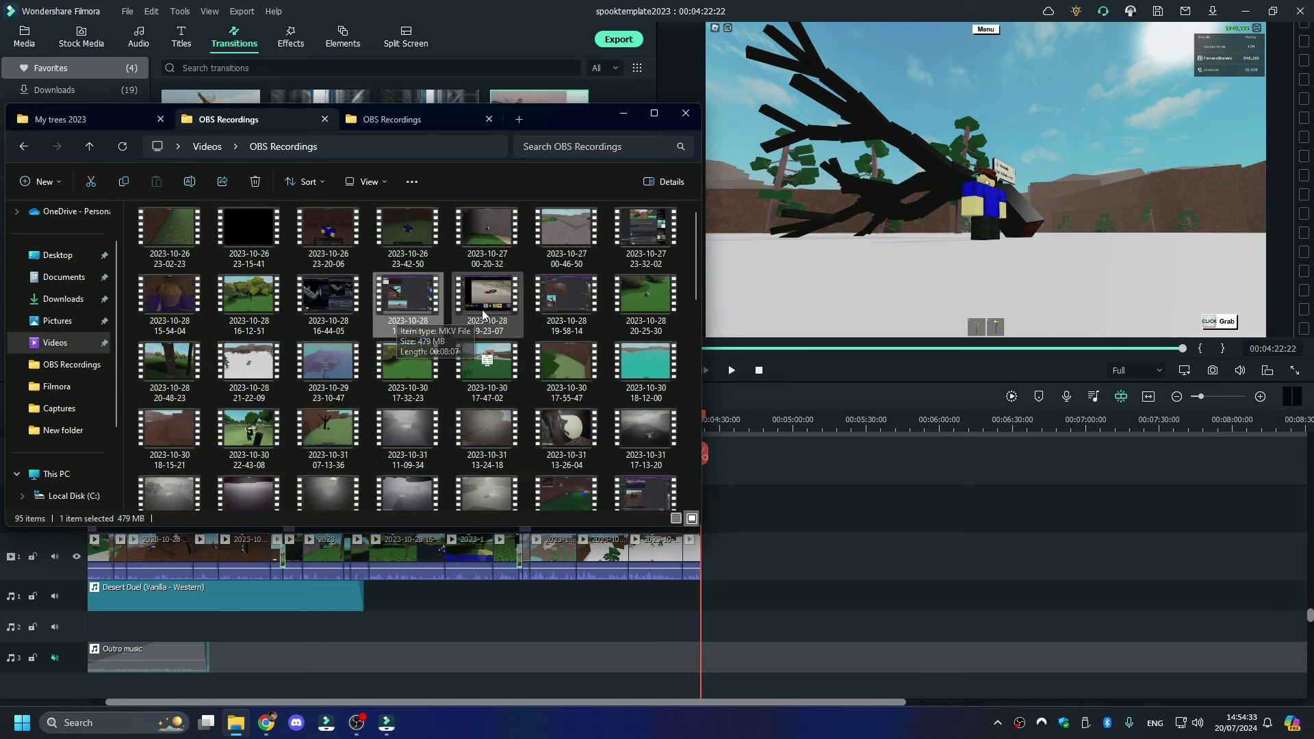
{"action": "double_click", "coordinate": [568, 298]}
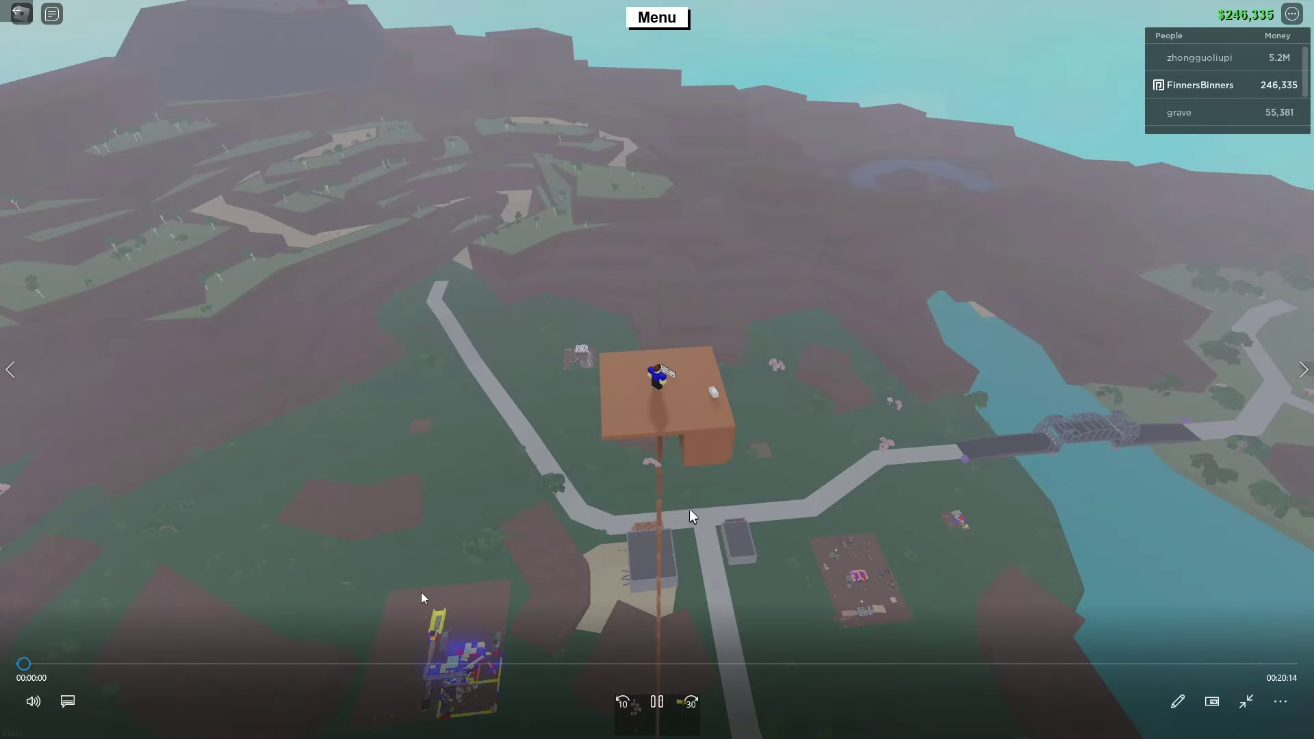
- Preview the 19-58-14 recording at 00:05:45, then the 19-23-07 recording at 00:08:35
{"action": "left_click", "coordinate": [383, 664]}
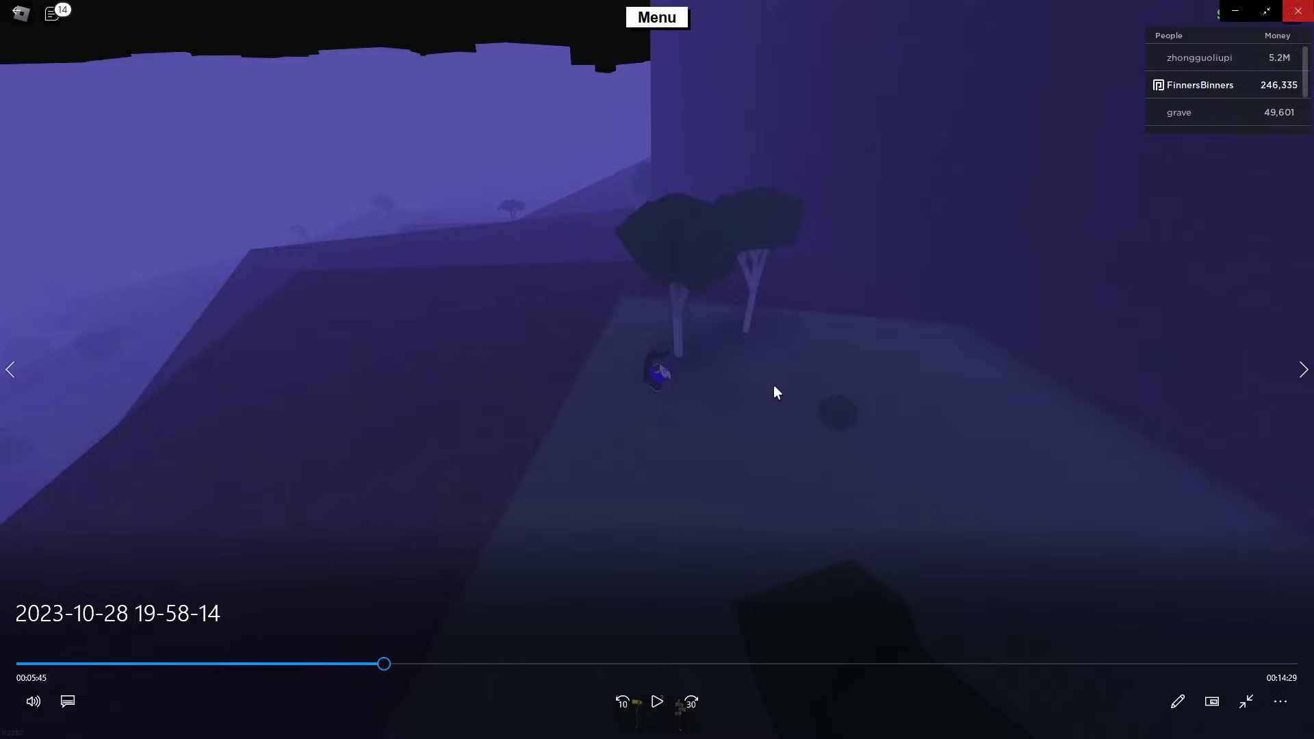
{"action": "key", "text": "alt+F4"}
{"action": "double_click", "coordinate": [487, 303]}
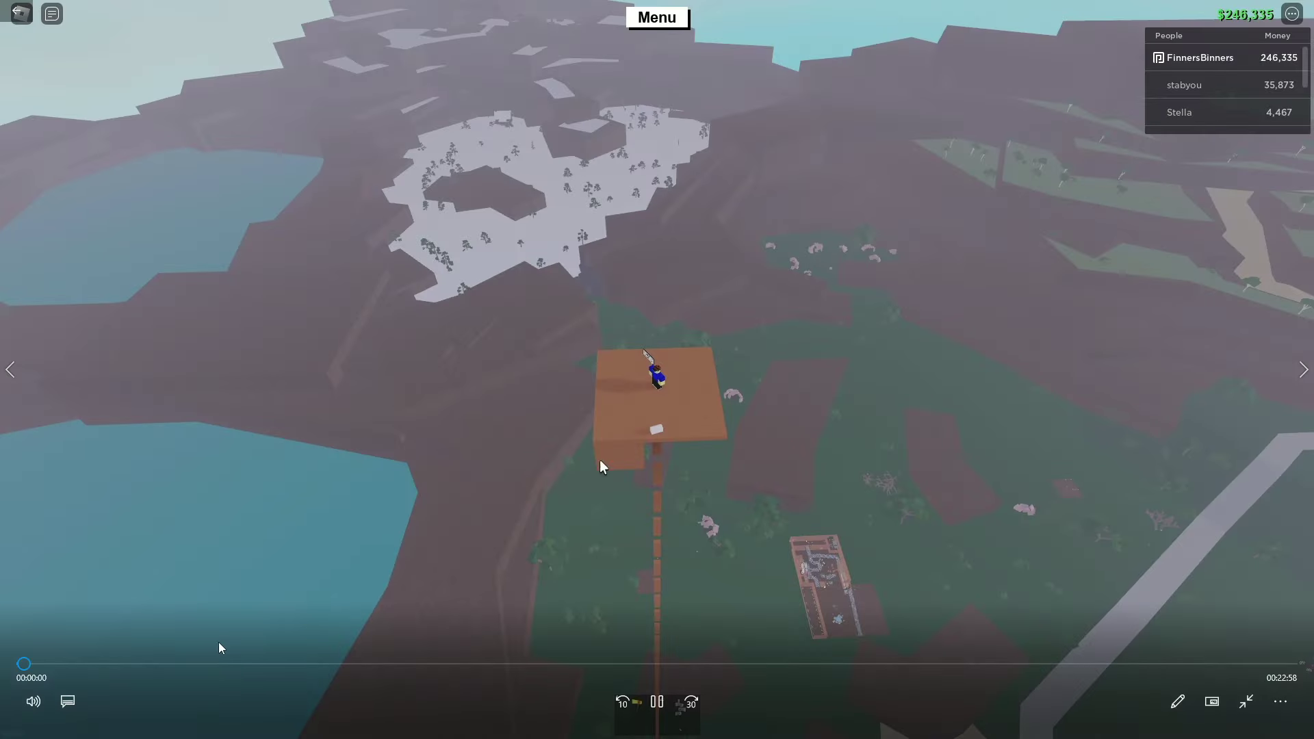
{"action": "left_click", "coordinate": [497, 664]}
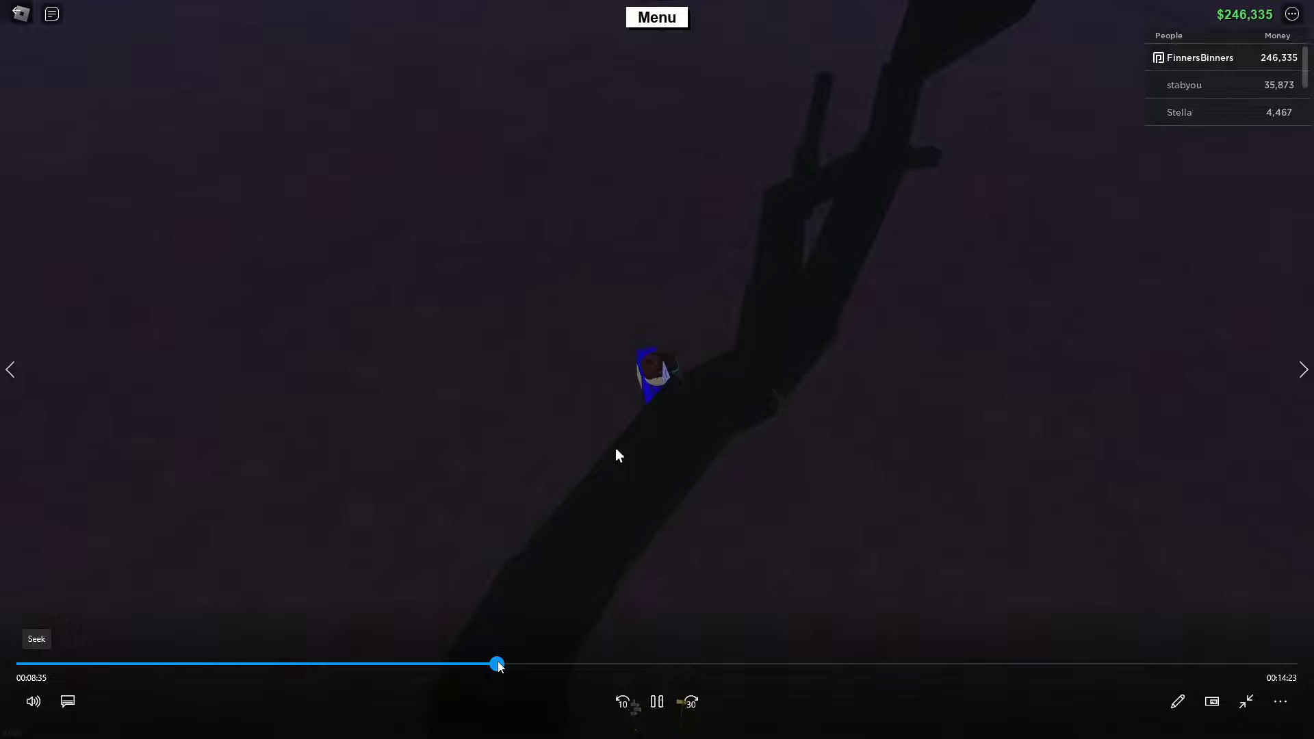
- Pause 19-23-07 near 00:08:20 and add it to the end of the Filmora timeline
{"action": "left_click", "coordinate": [657, 702]}
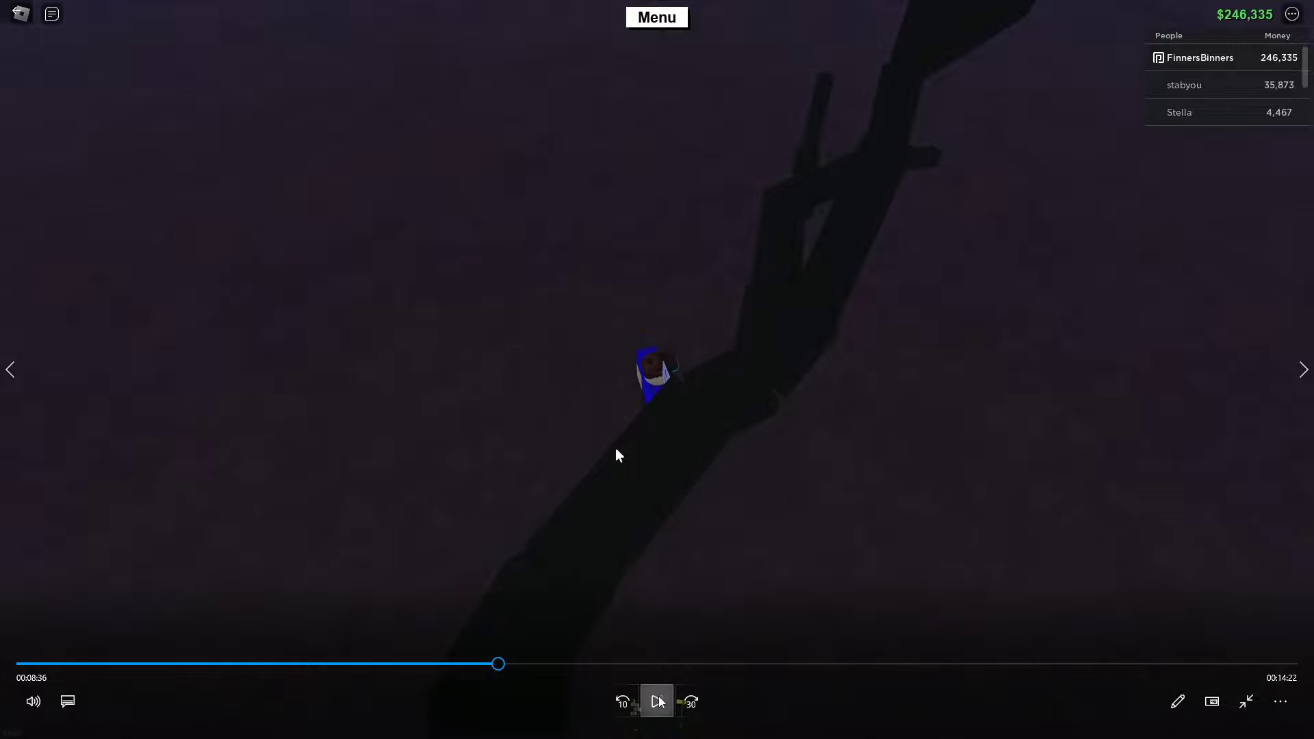
{"action": "left_click_drag", "start_coordinate": [497, 663], "coordinate": [484, 661]}
{"action": "key", "text": "alt+Tab"}
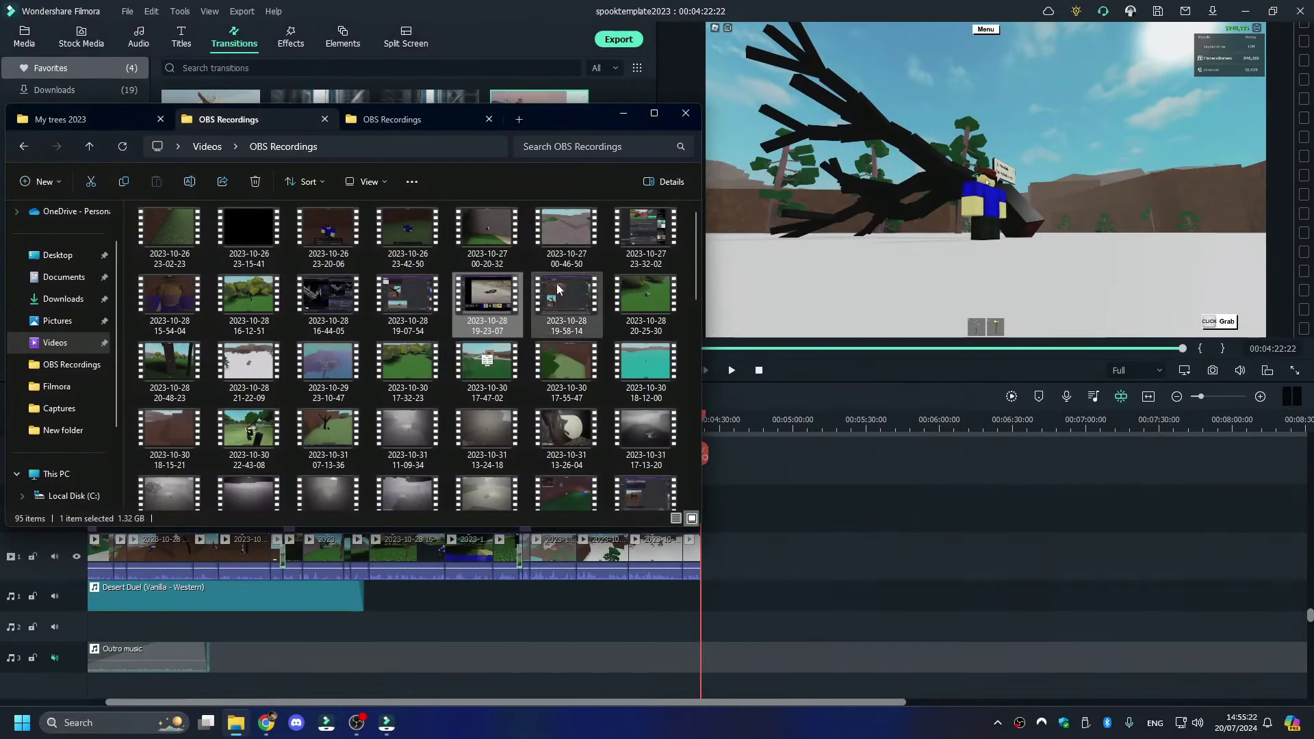
{"action": "left_click_drag", "start_coordinate": [481, 311], "coordinate": [716, 567]}
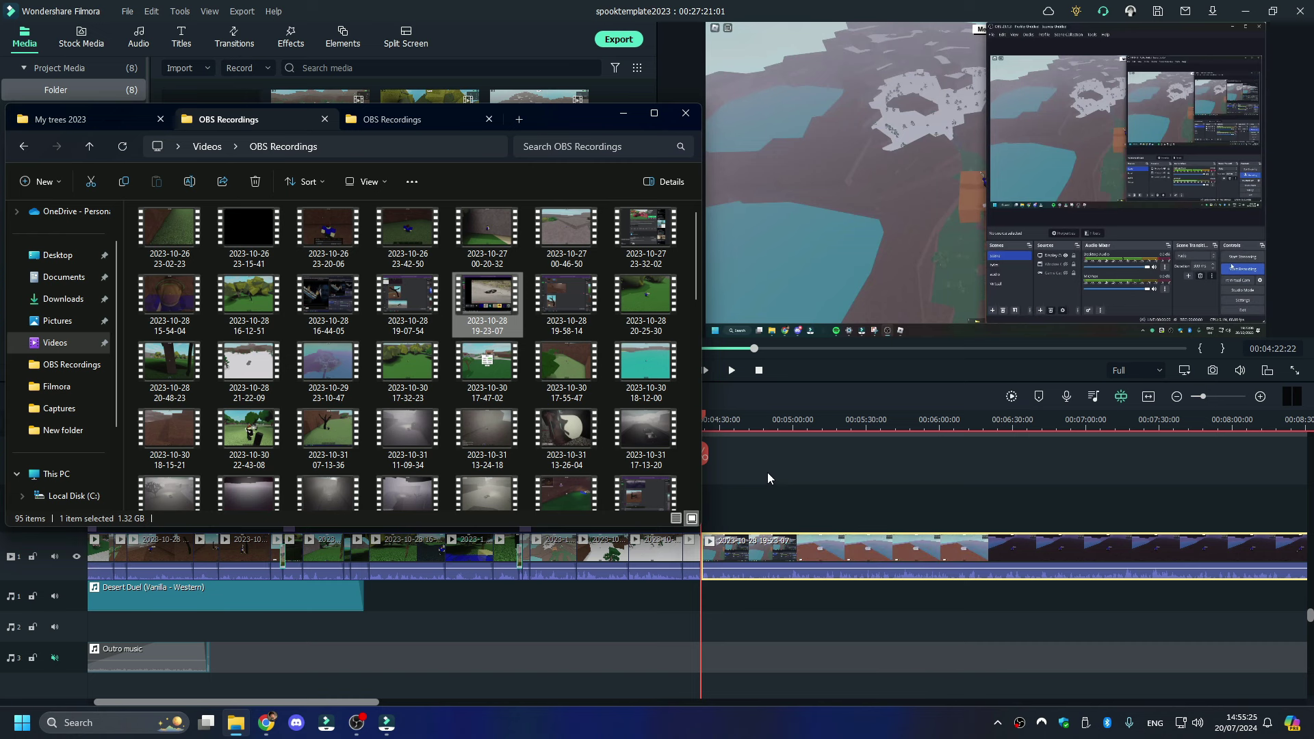
- Paste the Lower Third 4 title onto track 2 near 00:04:26, over the 19-23-07 clip's start
{"action": "left_click", "coordinate": [767, 477]}
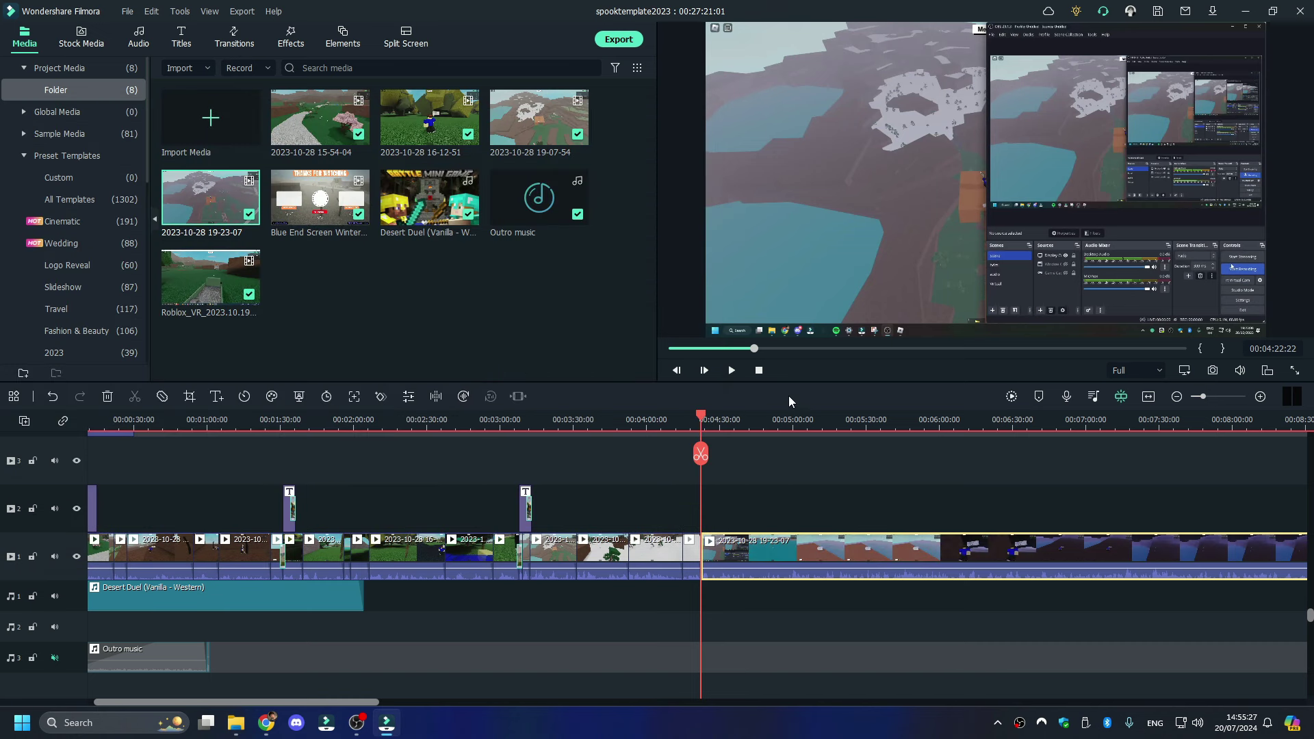
{"action": "key", "text": "space"}
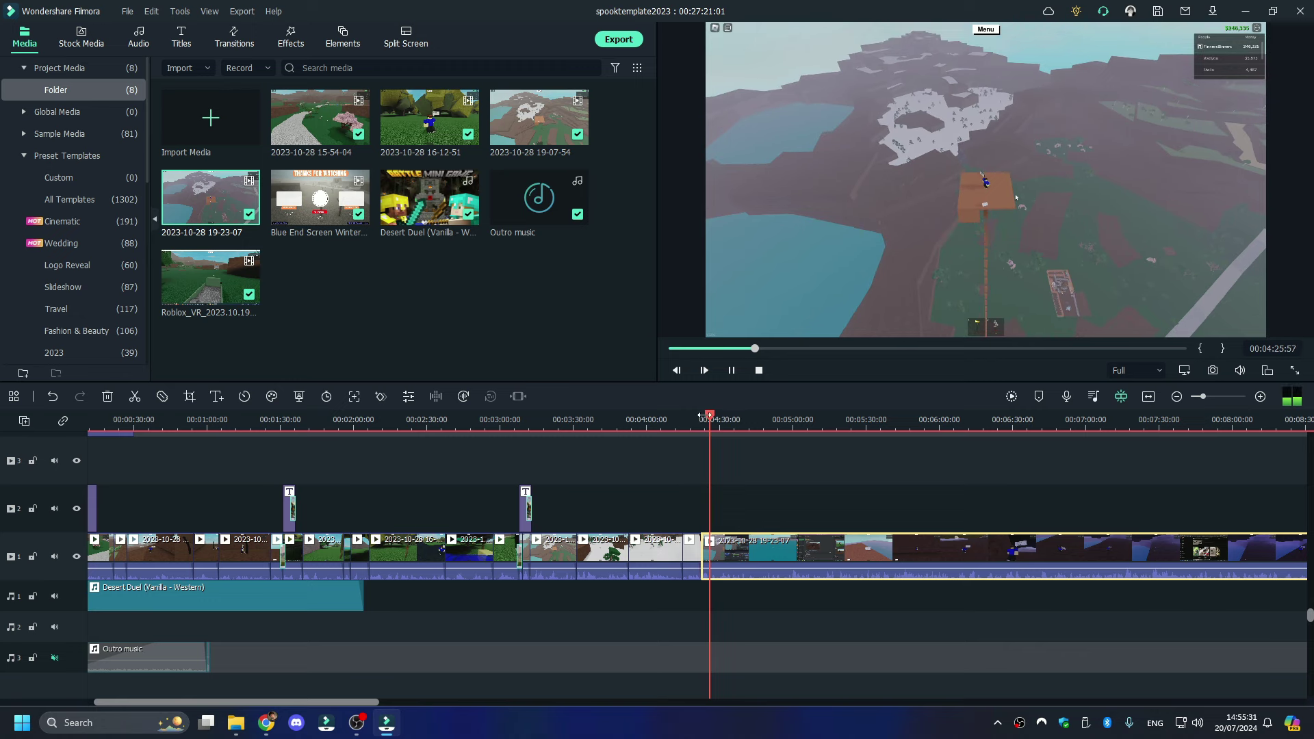
{"action": "left_click_drag", "start_coordinate": [706, 415], "coordinate": [702, 416]}
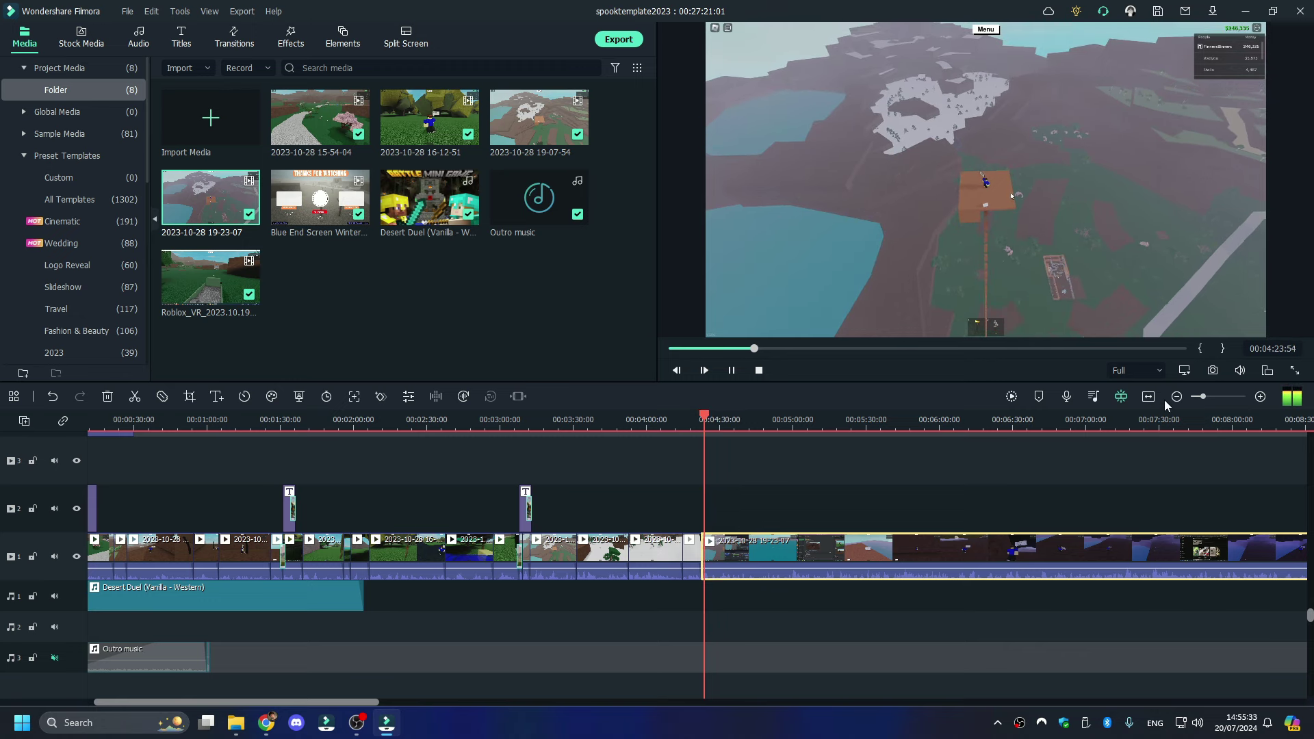
{"action": "left_click", "coordinate": [1225, 396]}
{"action": "left_click_drag", "start_coordinate": [1223, 397], "coordinate": [1218, 399]}
{"action": "key", "text": "space"}
{"action": "left_click", "coordinate": [295, 38]}
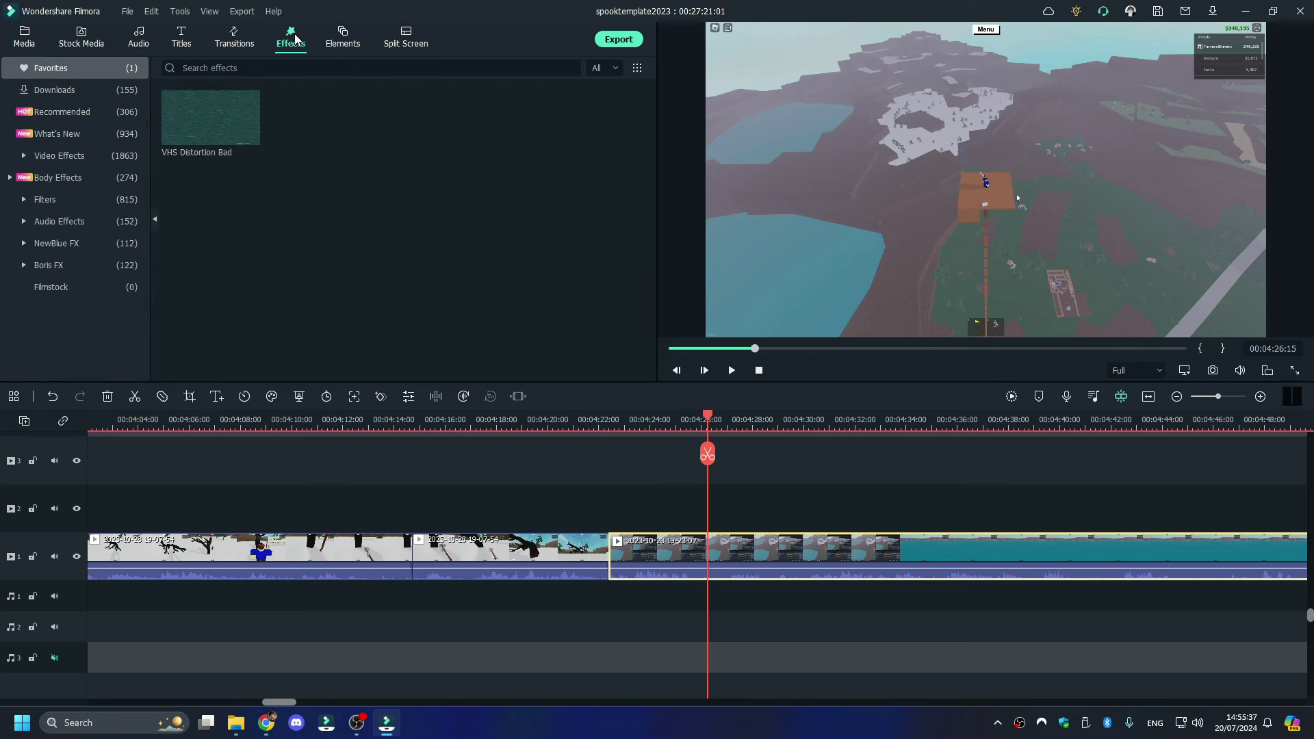
{"action": "key", "text": "ctrl+v"}
{"action": "left_click_drag", "start_coordinate": [733, 511], "coordinate": [634, 511]}
- Change the Lower Third 4 title text from Spook 189 to Spook 192
{"action": "double_click", "coordinate": [635, 512]}
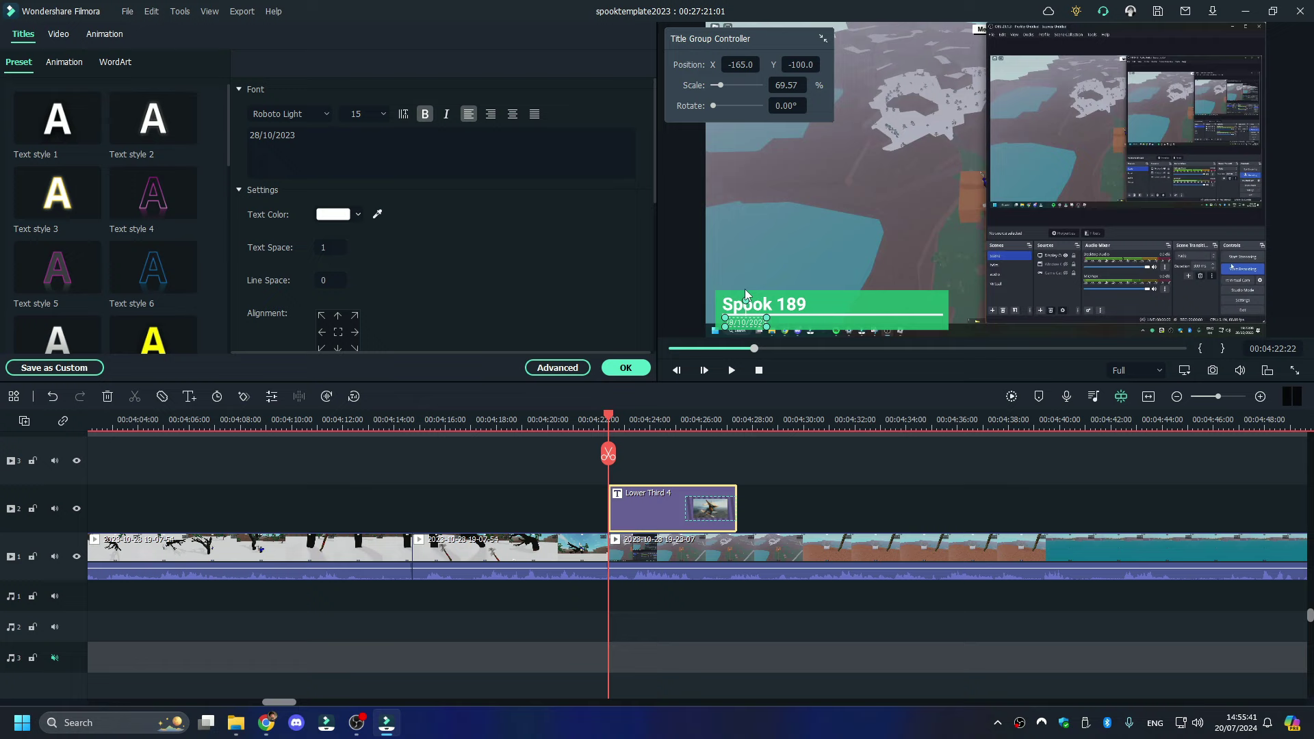
{"action": "double_click", "coordinate": [790, 306]}
{"action": "left_click", "coordinate": [540, 163]}
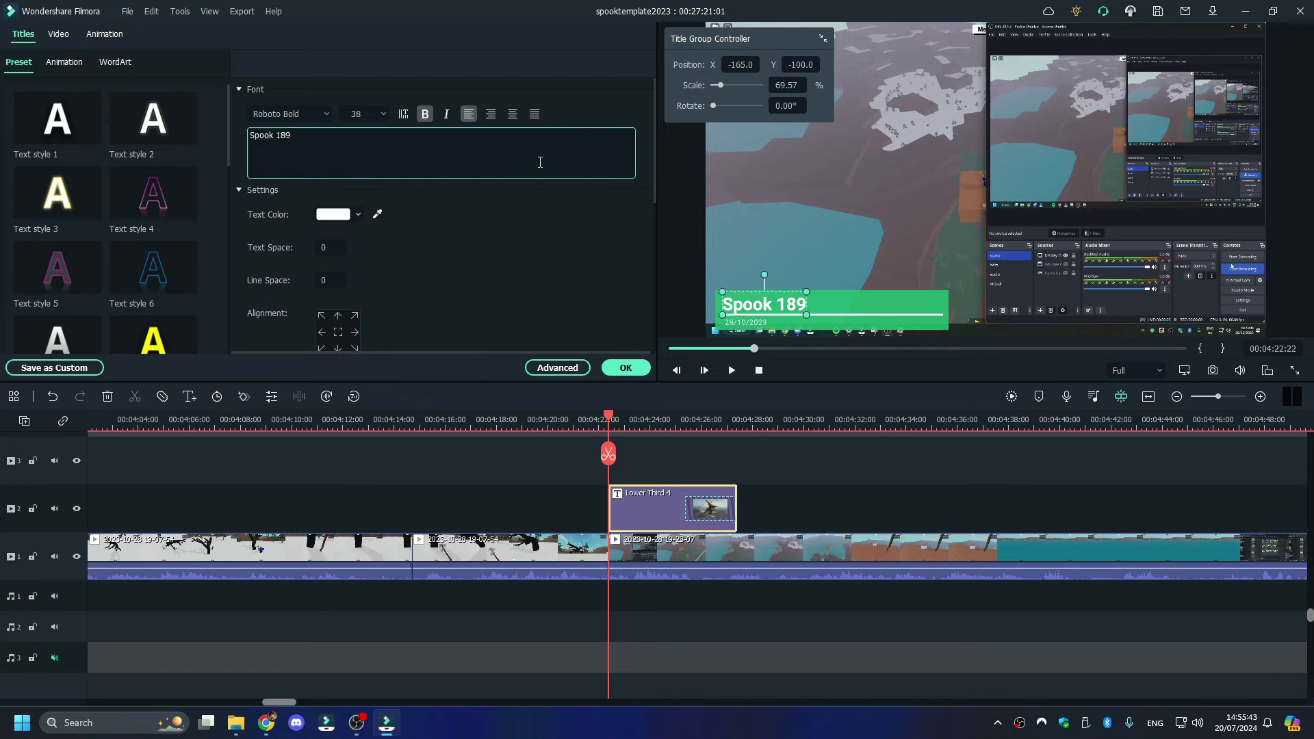
{"action": "key", "text": "BackSpace"}
{"action": "key", "text": "BackSpace"}
{"action": "type", "text": "8"}
{"action": "key", "text": "BackSpace"}
{"action": "type", "text": "902"}
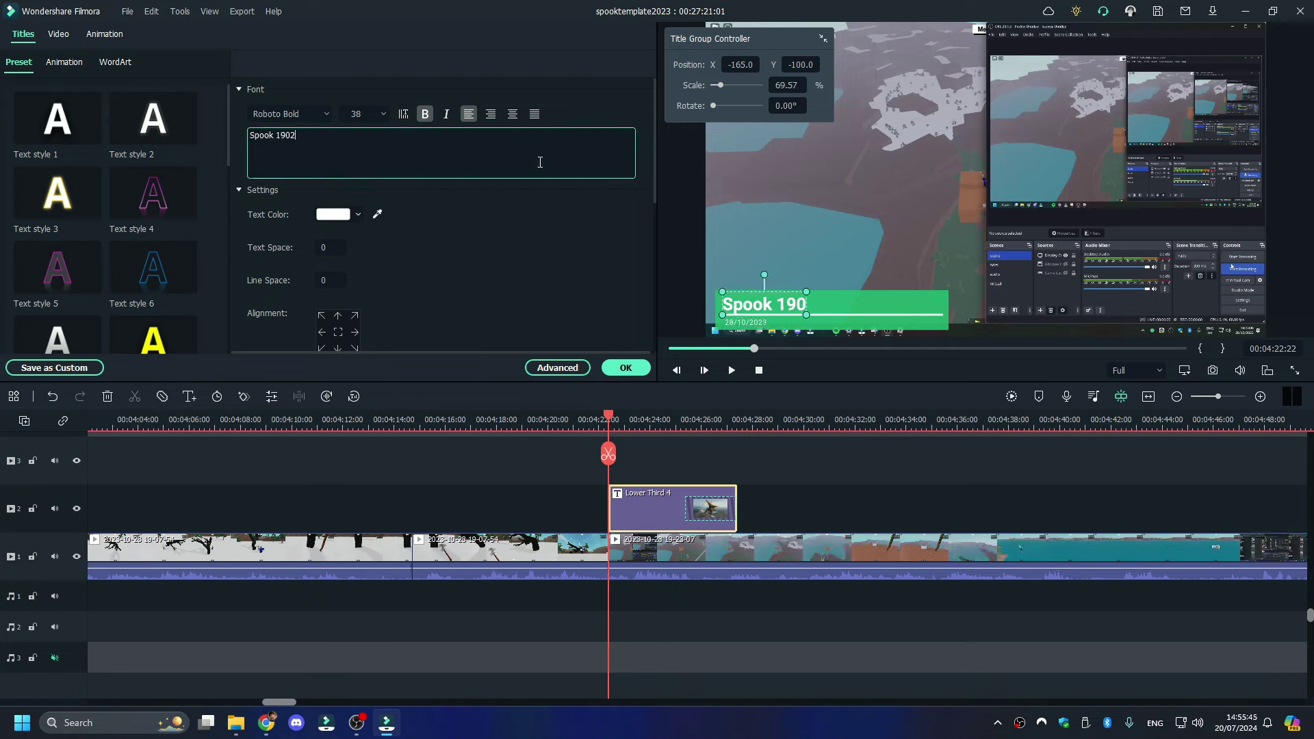
{"action": "key", "text": "BackSpace"}
{"action": "type", "text": "2"}
- Verify against the My trees 2023 screenshots, then confirm the title and close the editor
{"action": "left_click", "coordinate": [237, 722]}
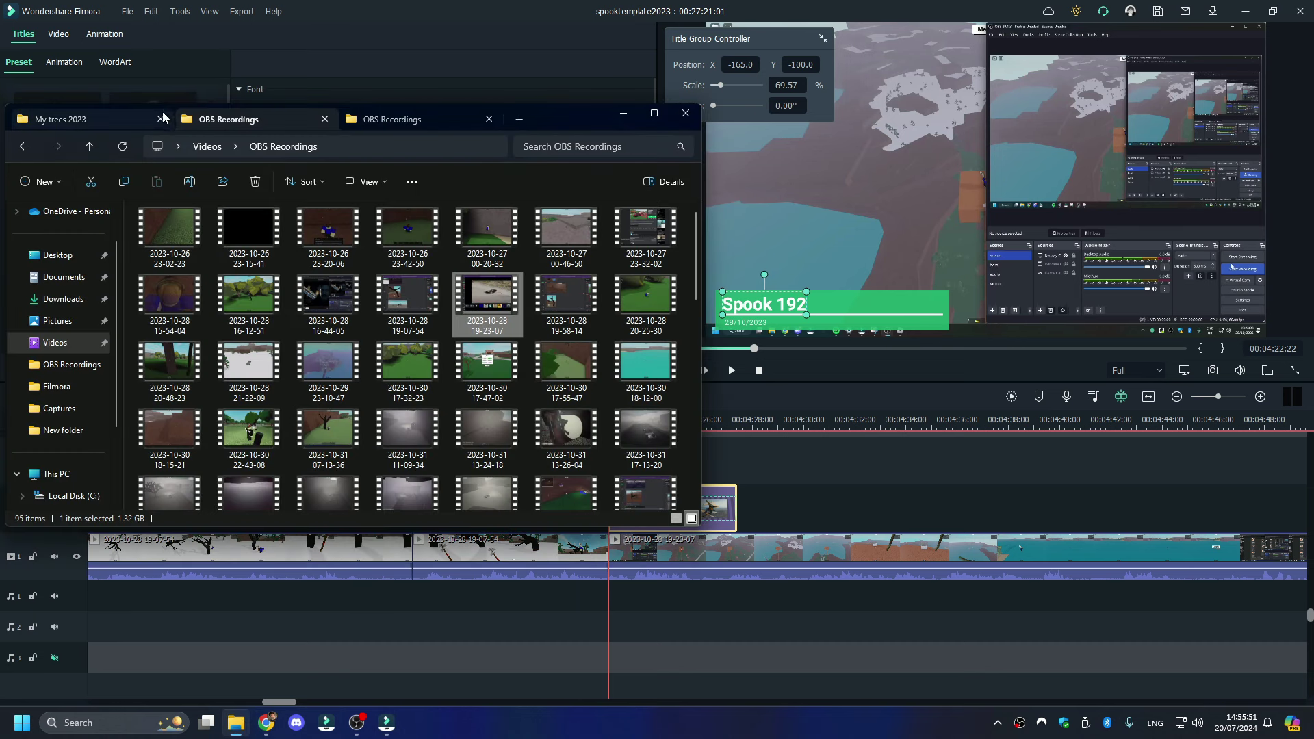
{"action": "left_click", "coordinate": [95, 113]}
{"action": "left_click", "coordinate": [785, 405]}
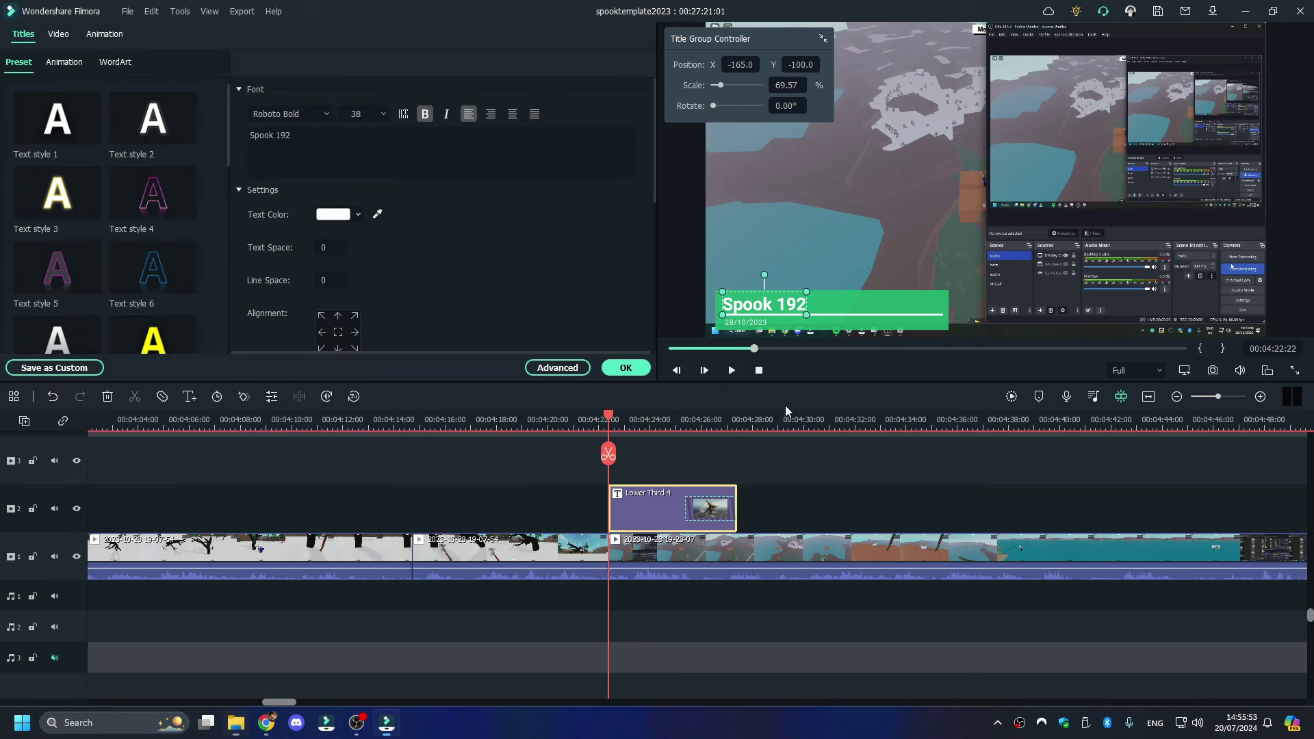
{"action": "left_click_drag", "start_coordinate": [1215, 396], "coordinate": [1209, 397]}
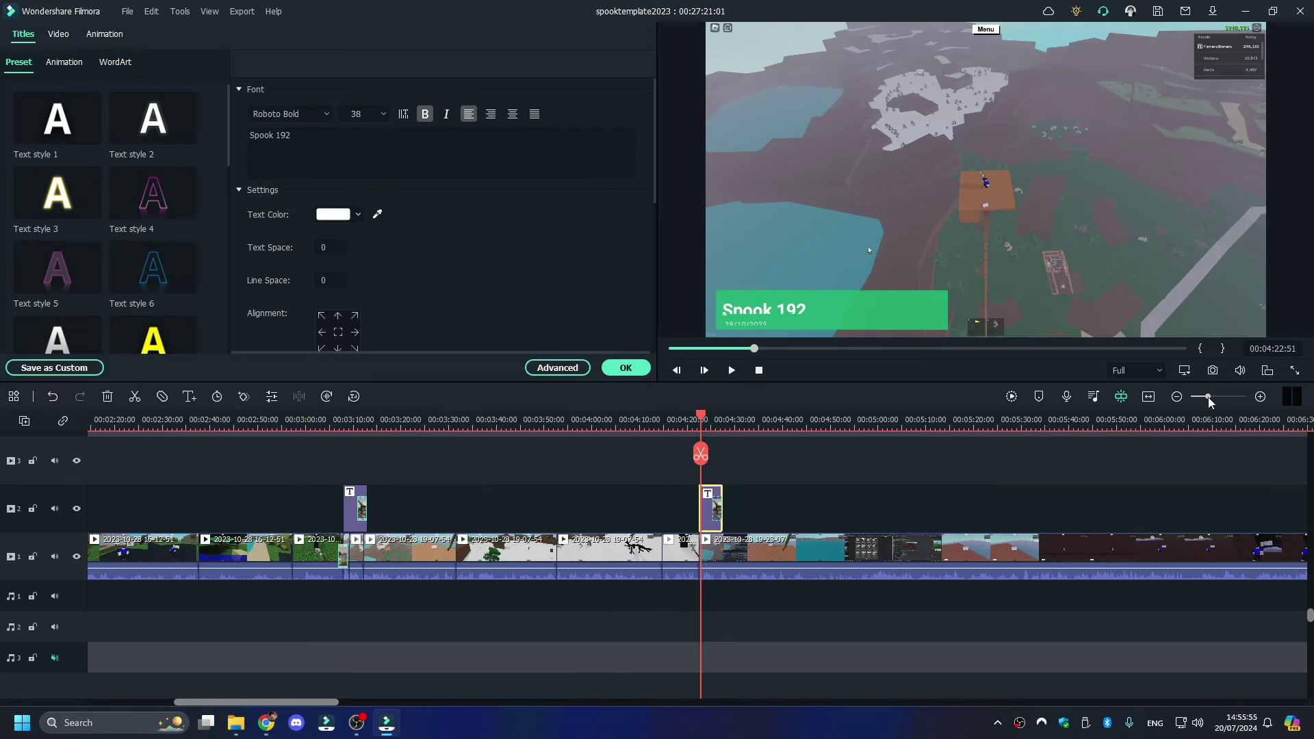
{"action": "left_click", "coordinate": [620, 365]}
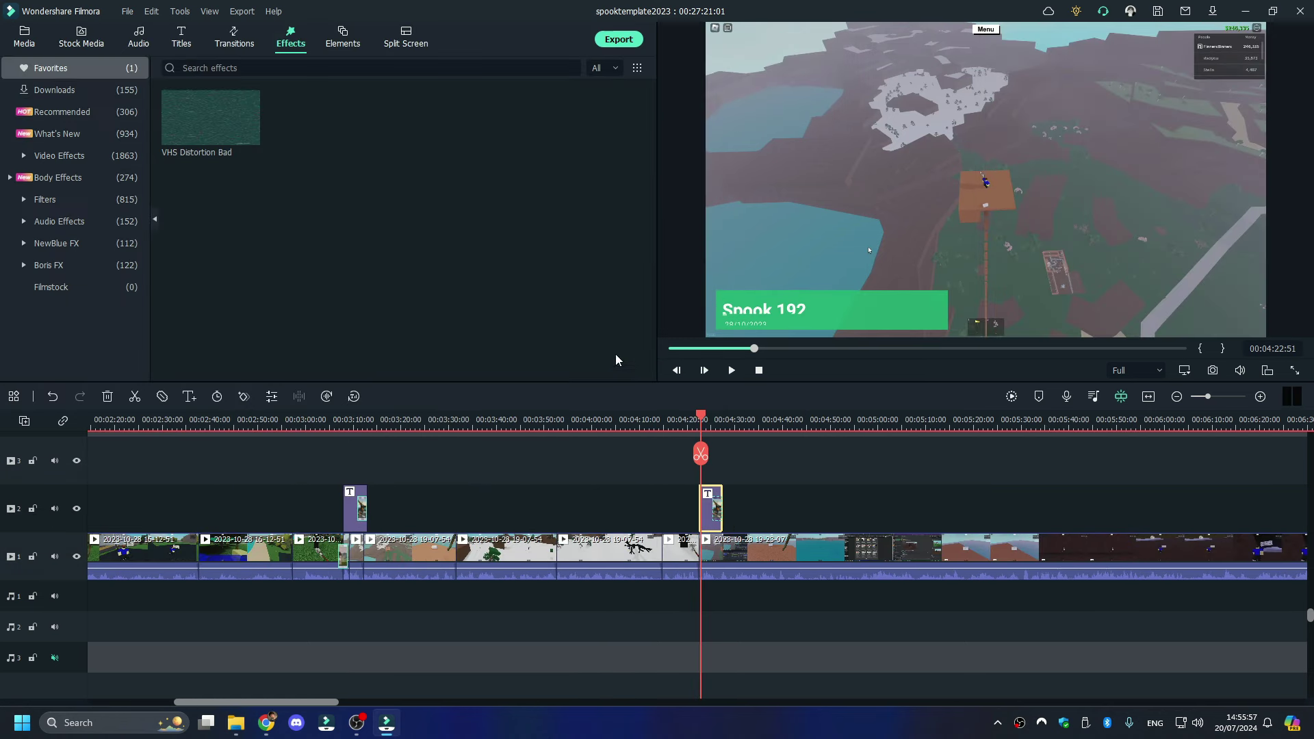
- Place a Push Left transition on the join into the 19-23-07 clip and play it back
{"action": "left_click", "coordinate": [236, 40]}
{"action": "left_click_drag", "start_coordinate": [539, 117], "coordinate": [698, 562]}
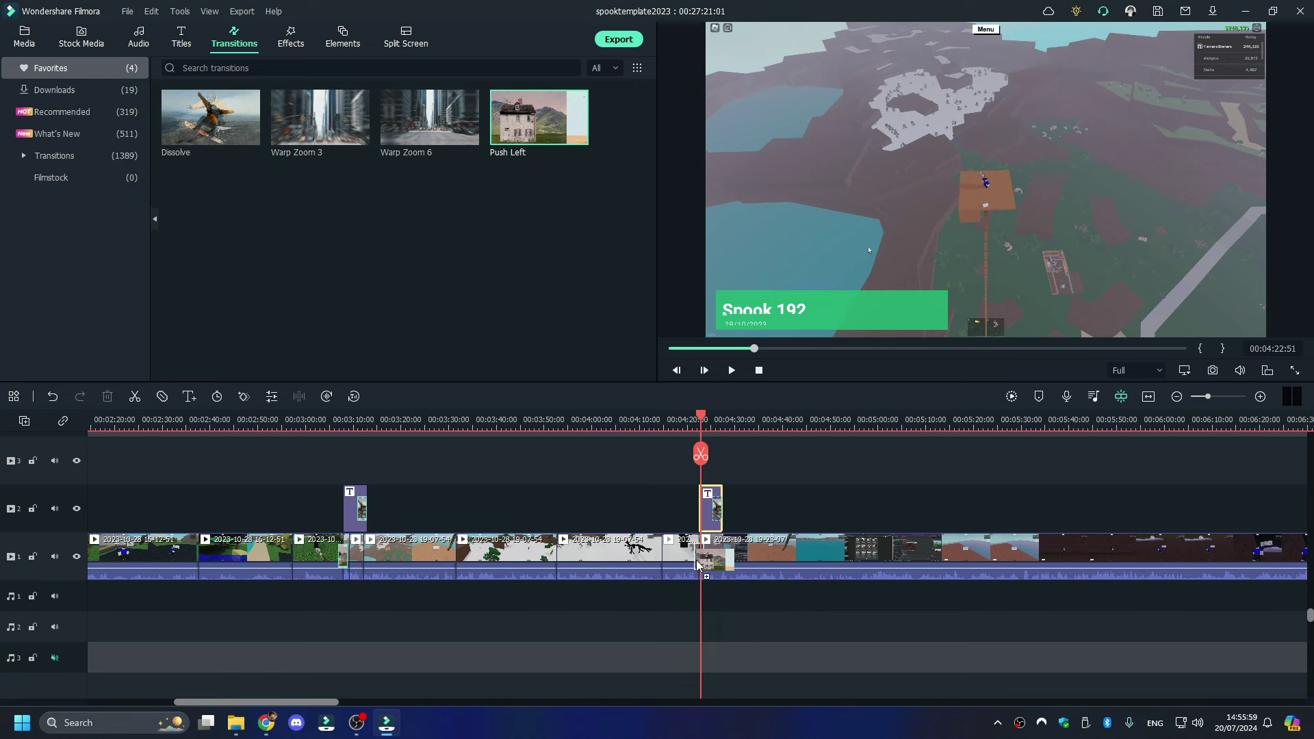
{"action": "left_click_drag", "start_coordinate": [1205, 397], "coordinate": [1219, 397]}
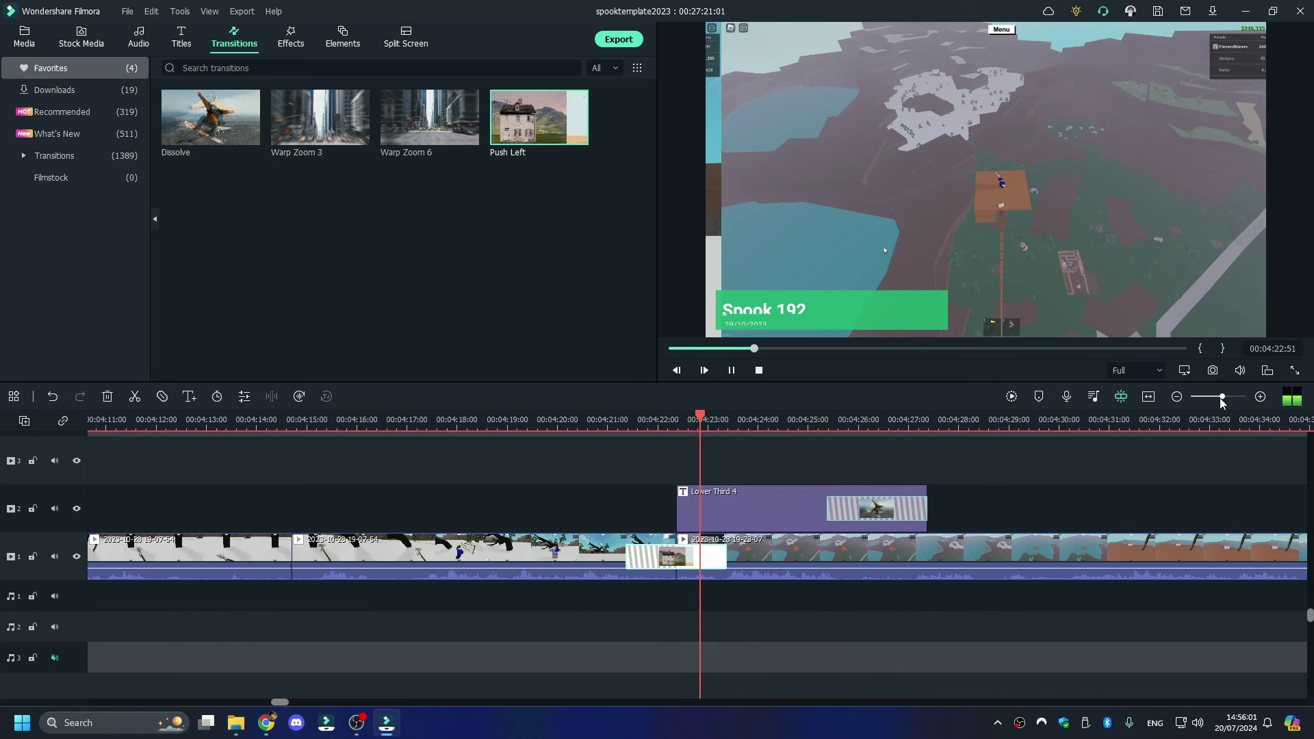
{"action": "key", "text": "space"}
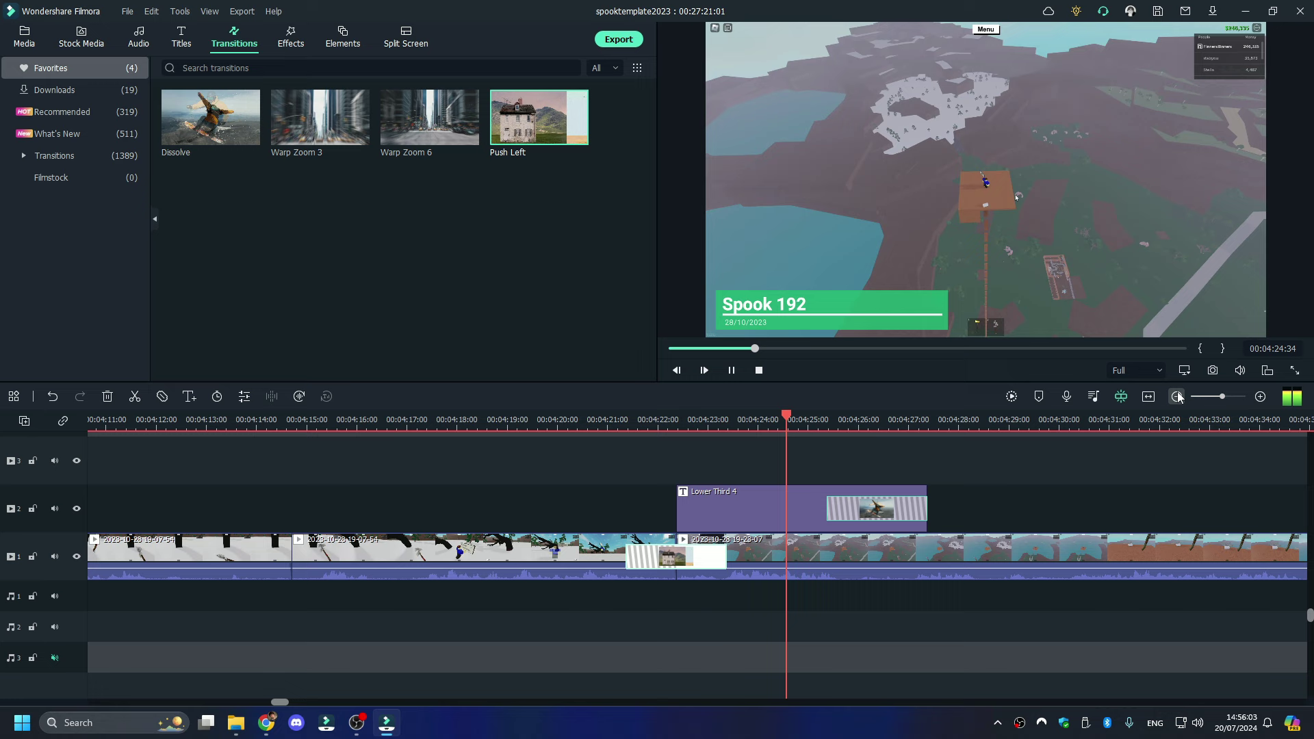
- Split the track-1 clip under the title near 4:24 and at 4:27:21
{"action": "left_click", "coordinate": [760, 551]}
{"action": "left_click", "coordinate": [760, 453]}
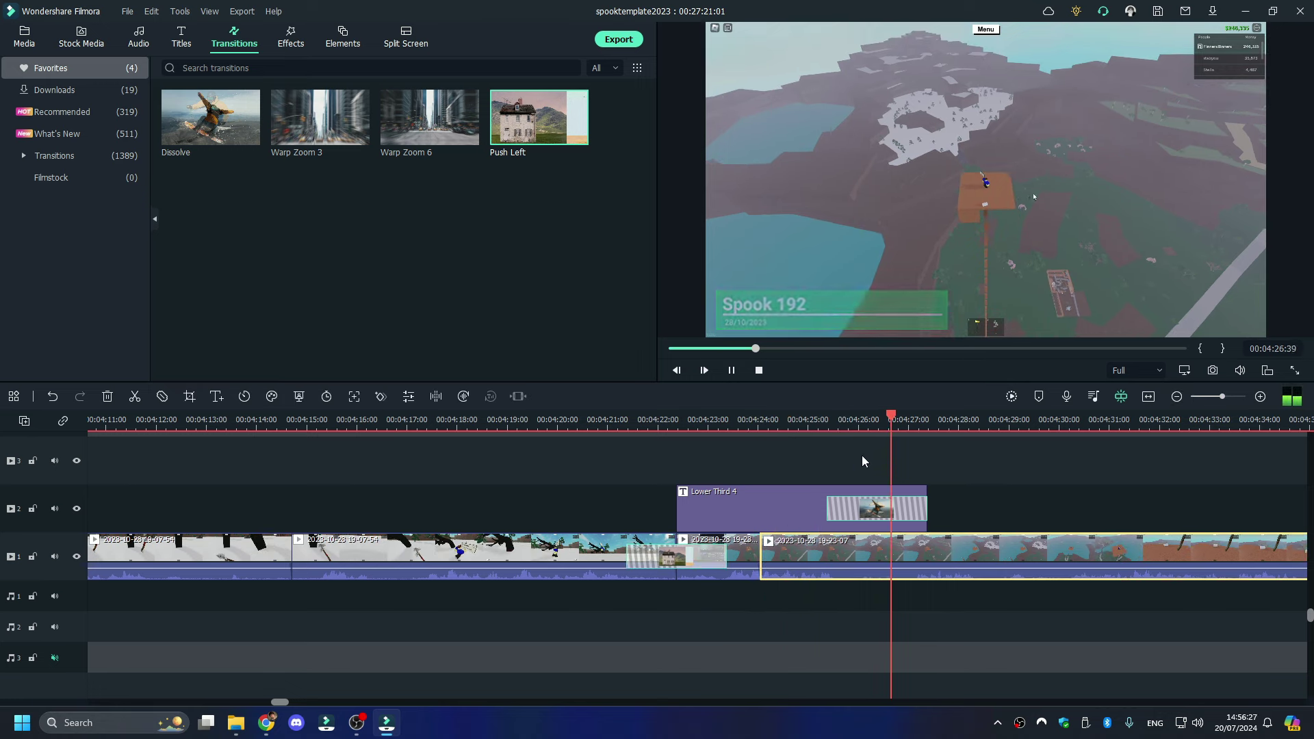
{"action": "key", "text": "space"}
{"action": "left_click", "coordinate": [927, 454]}
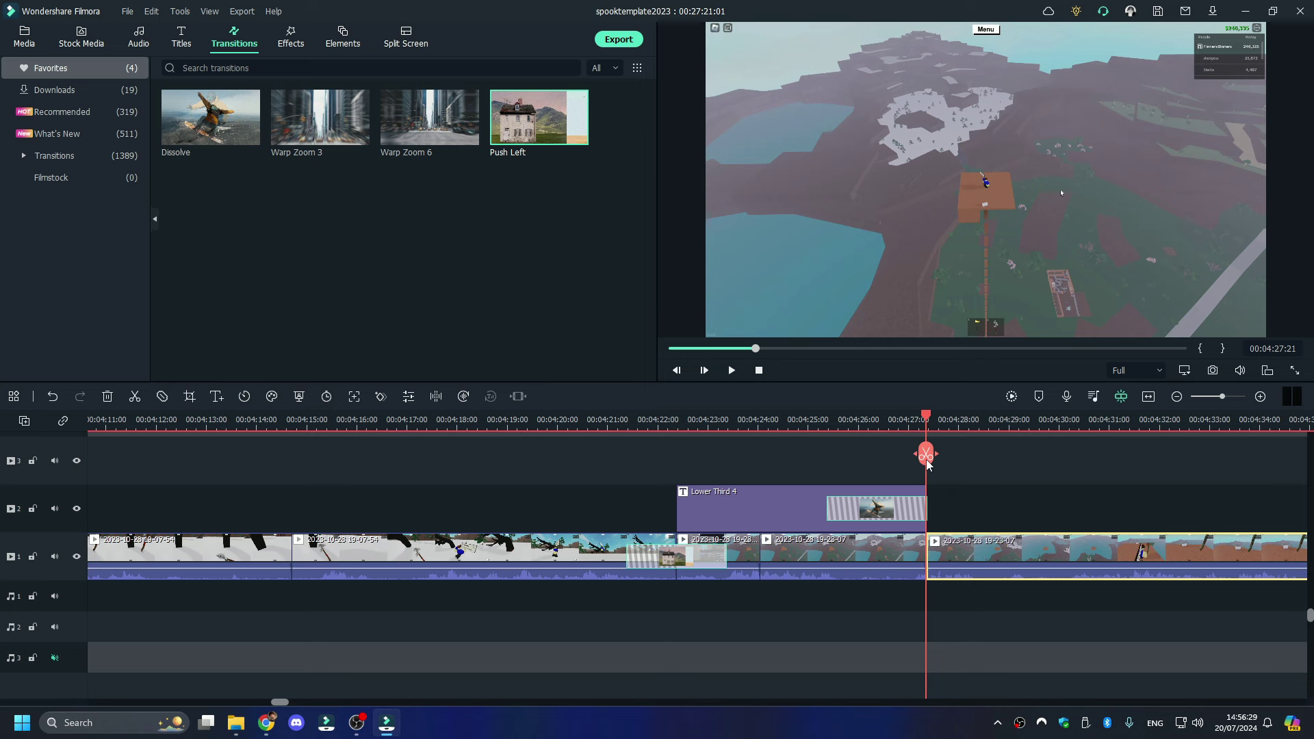
{"action": "double_click", "coordinate": [773, 550]}
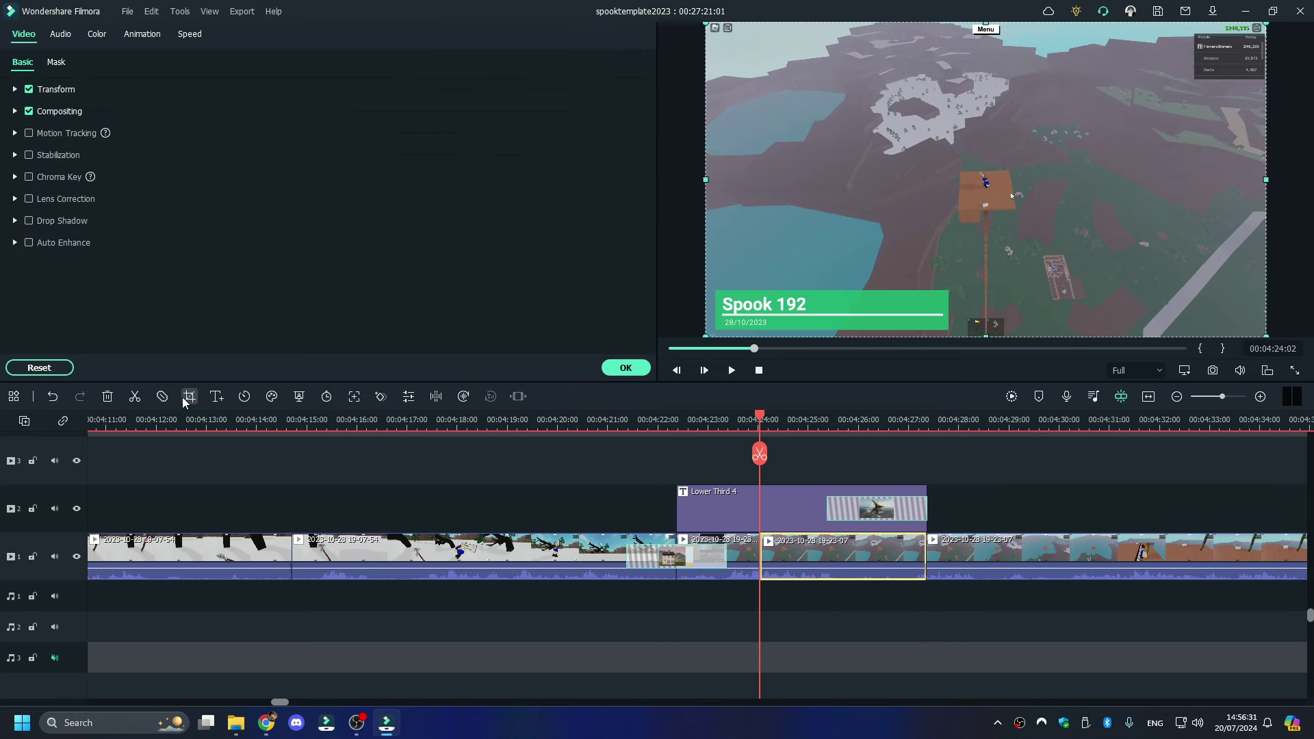
- Crop the short clip to a small box in the frame's top-left corner
{"action": "left_click", "coordinate": [188, 397]}
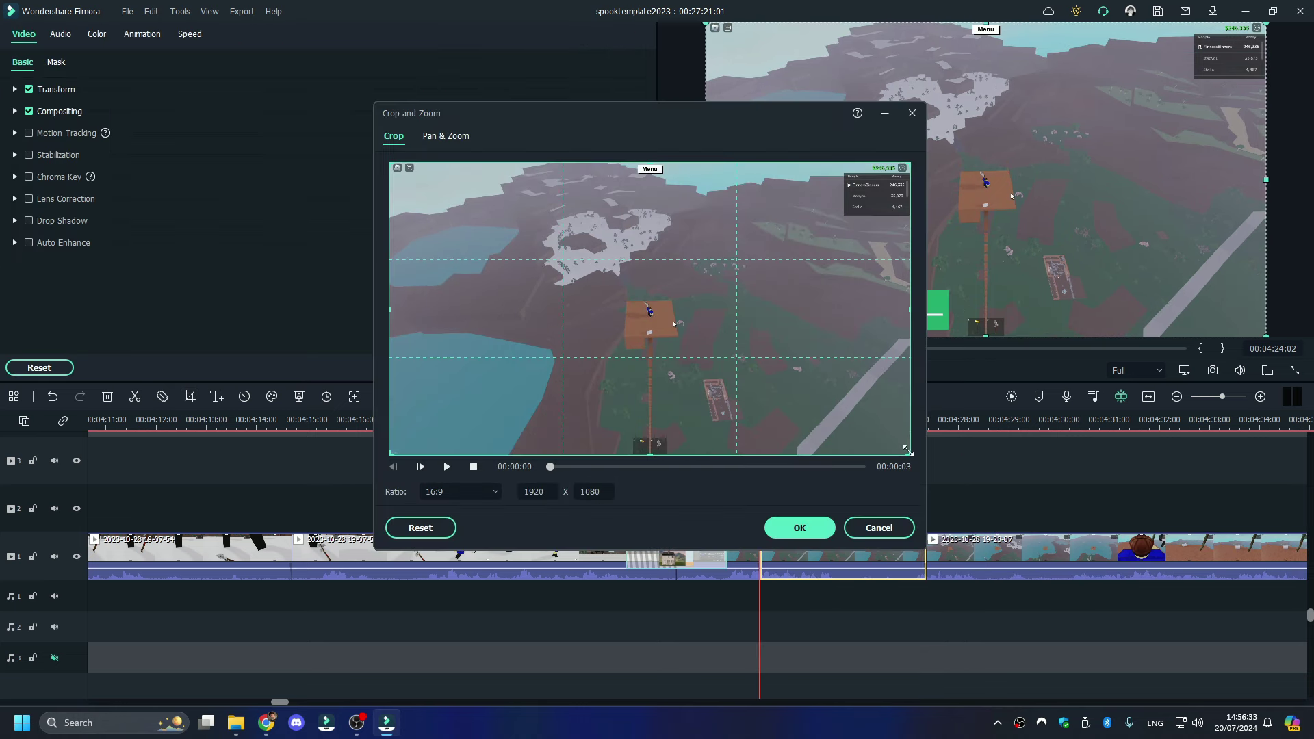
{"action": "left_click_drag", "start_coordinate": [910, 448], "coordinate": [518, 236]}
{"action": "left_click_drag", "start_coordinate": [438, 182], "coordinate": [483, 194]}
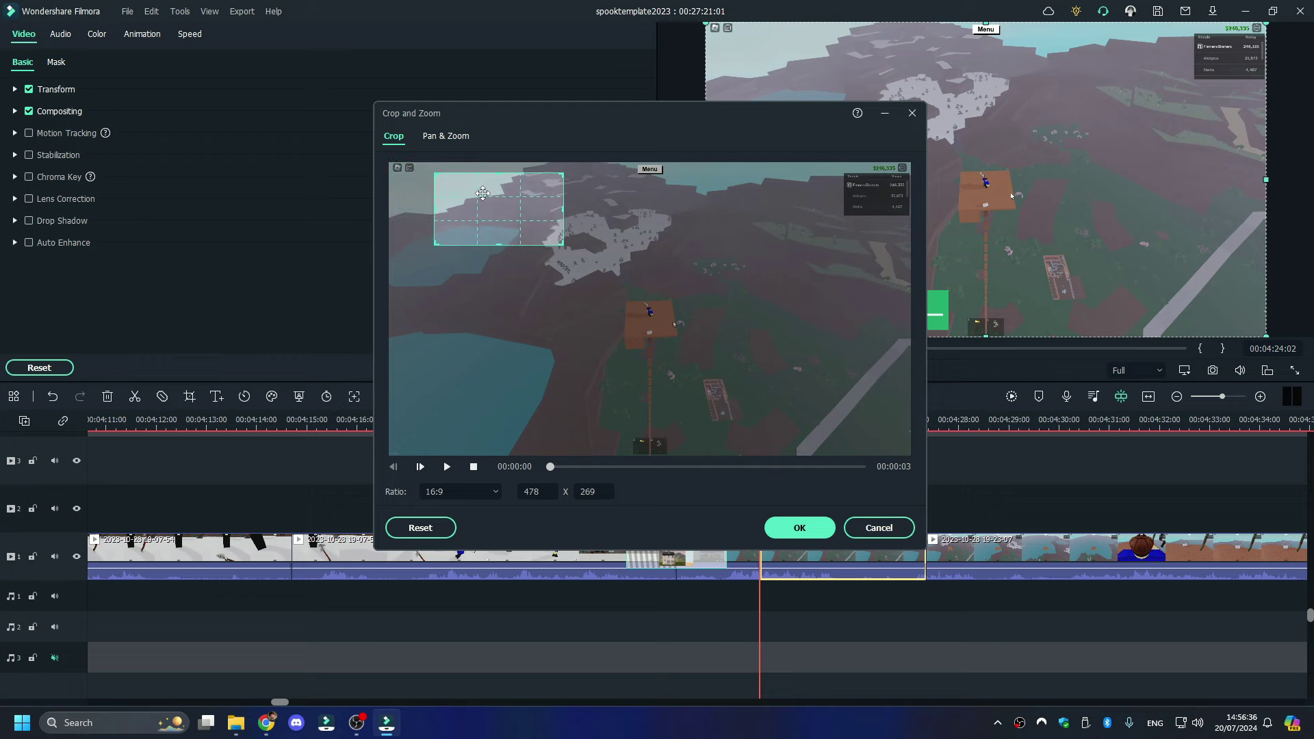
{"action": "left_click", "coordinate": [799, 528]}
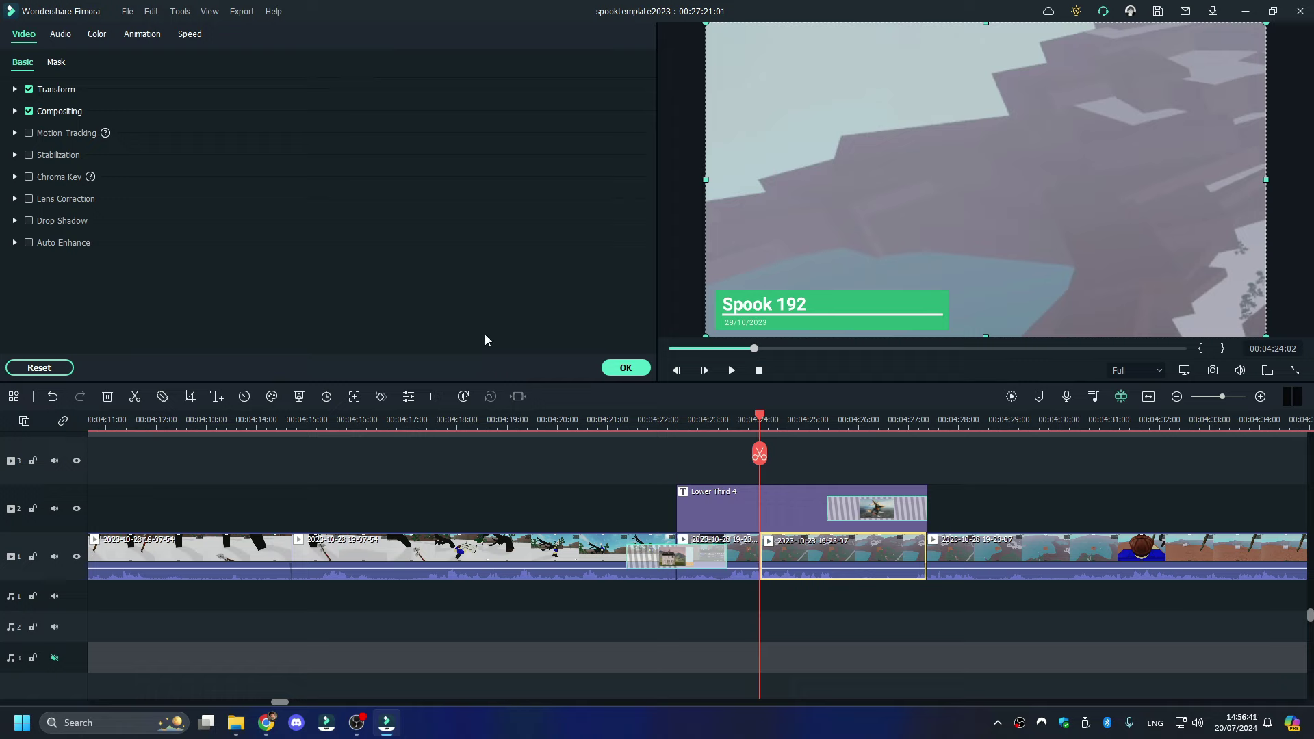
{"action": "key", "text": "alt+c"}
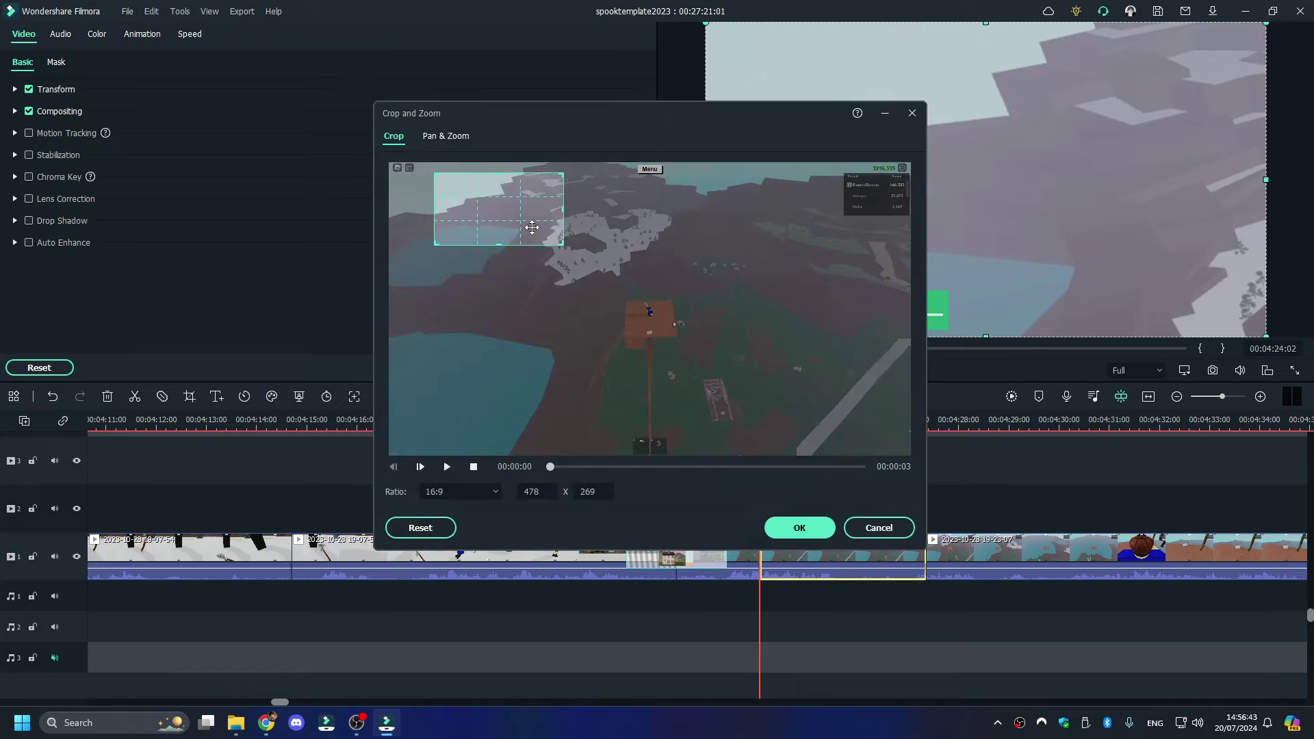
{"action": "mouse_move", "coordinate": [531, 226]}
{"action": "left_mouse_down"}
{"action": "mouse_move", "coordinate": [478, 219]}
{"action": "mouse_move", "coordinate": [510, 233]}
{"action": "left_mouse_up"}
{"action": "left_click", "coordinate": [798, 527]}
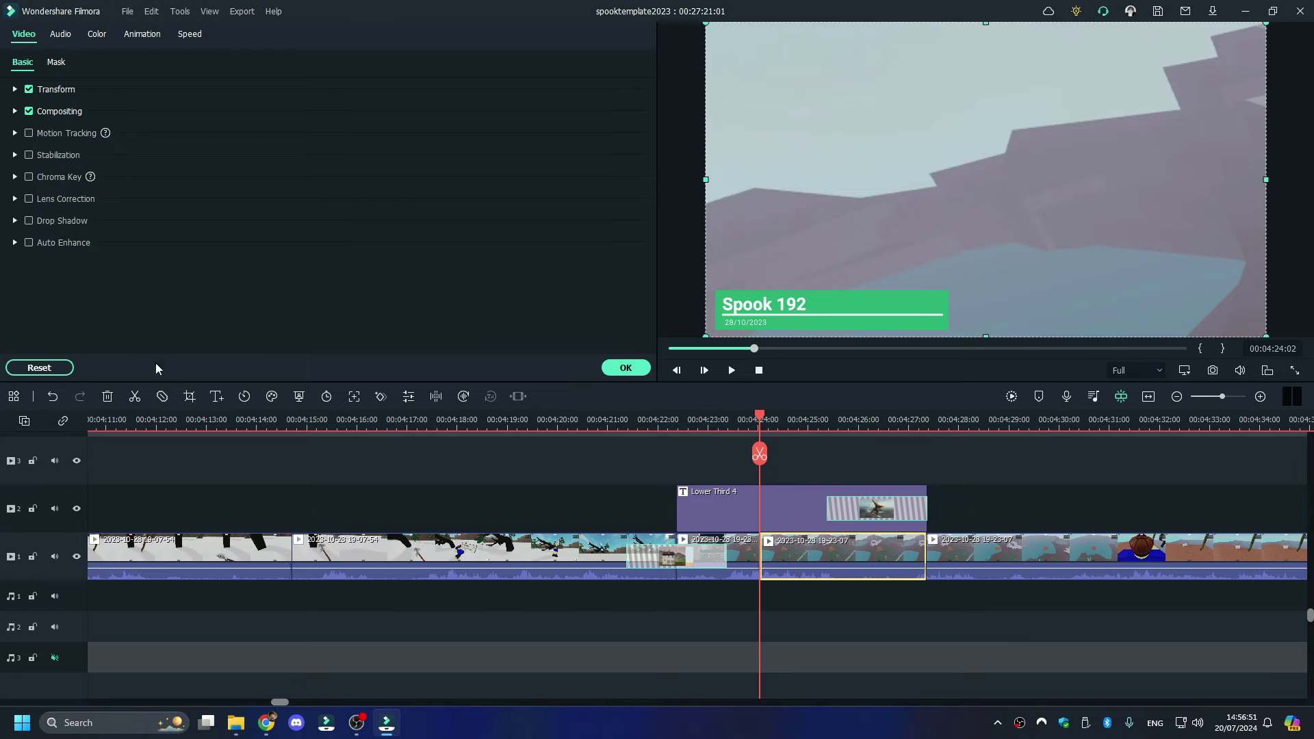
- Shrink the crop area to 342x192 and play the zoomed shot to review it
{"action": "key", "text": "alt+c"}
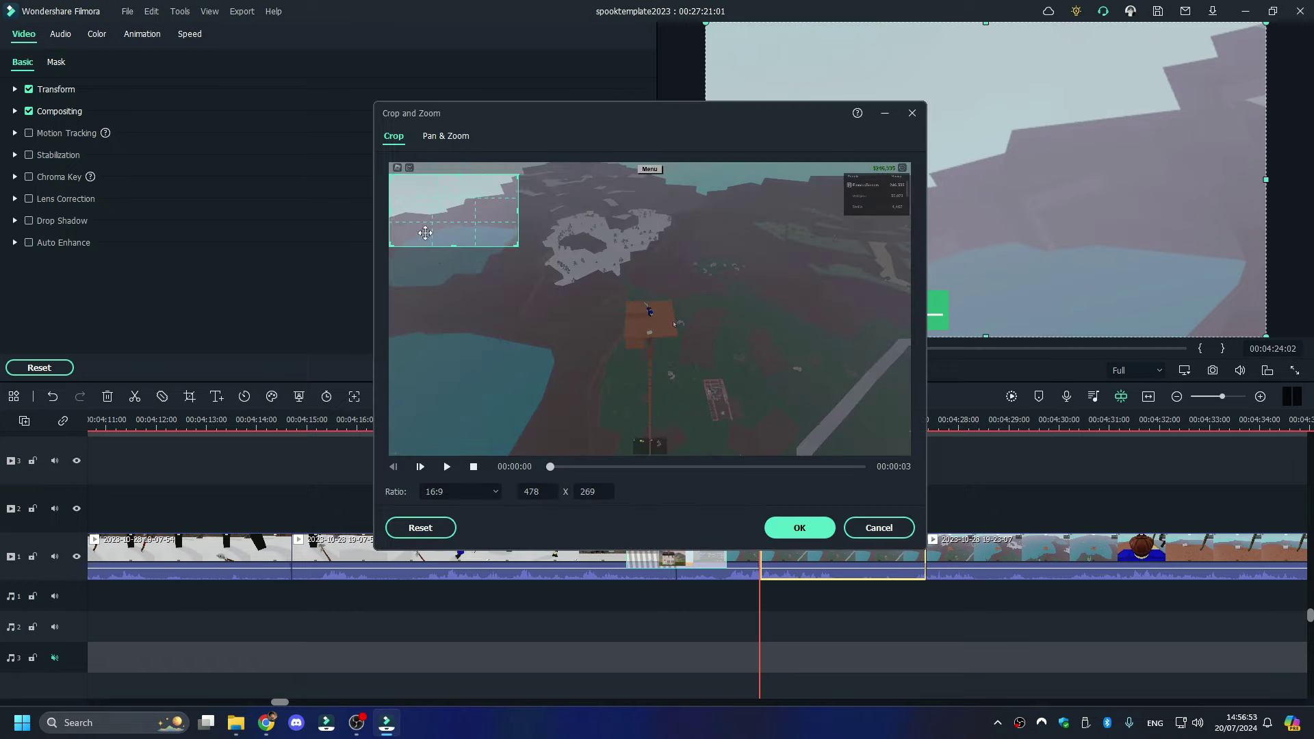
{"action": "left_click_drag", "start_coordinate": [512, 244], "coordinate": [438, 226]}
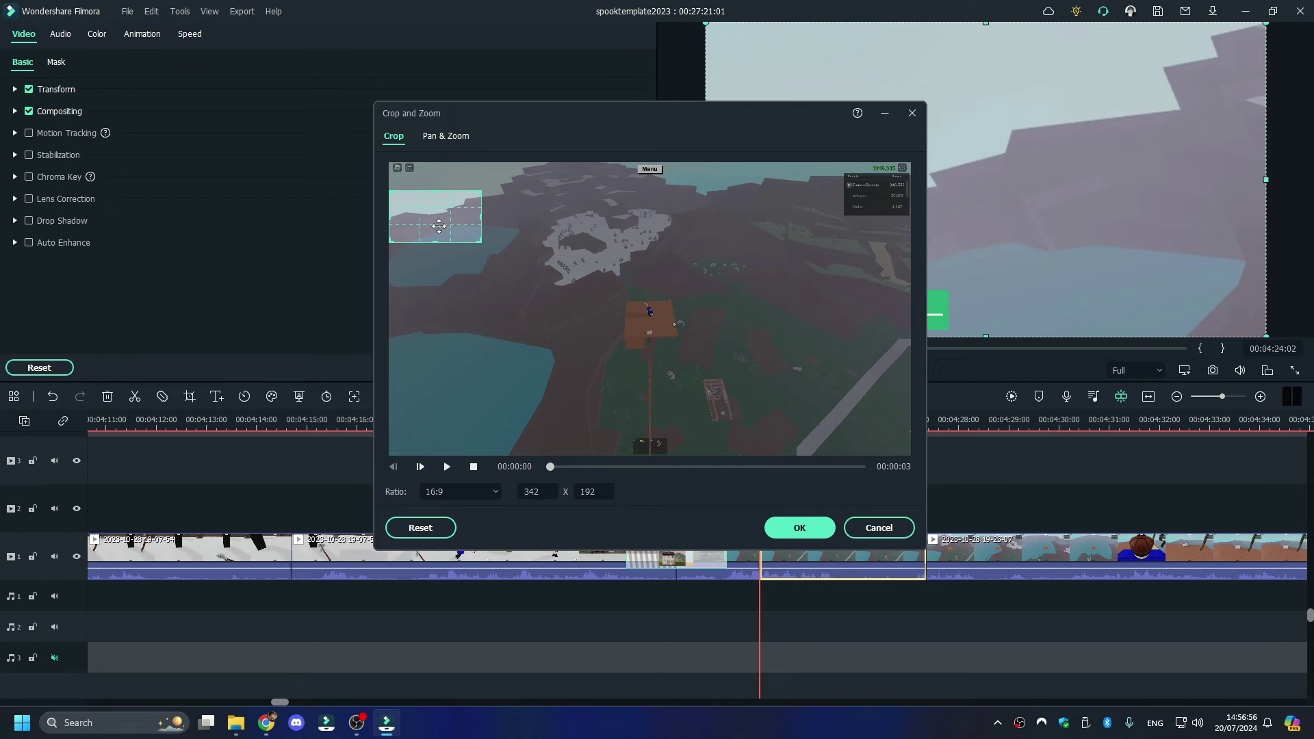
{"action": "left_click", "coordinate": [786, 525]}
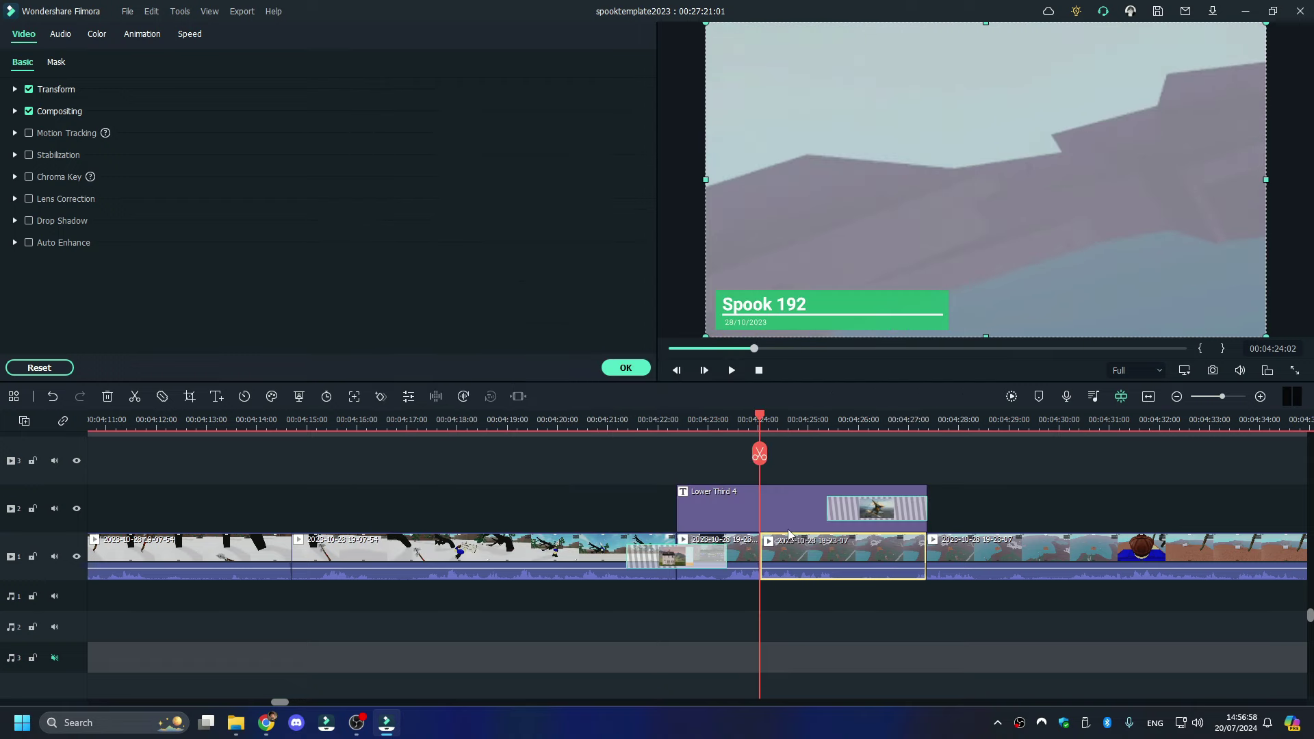
{"action": "left_click", "coordinate": [189, 397]}
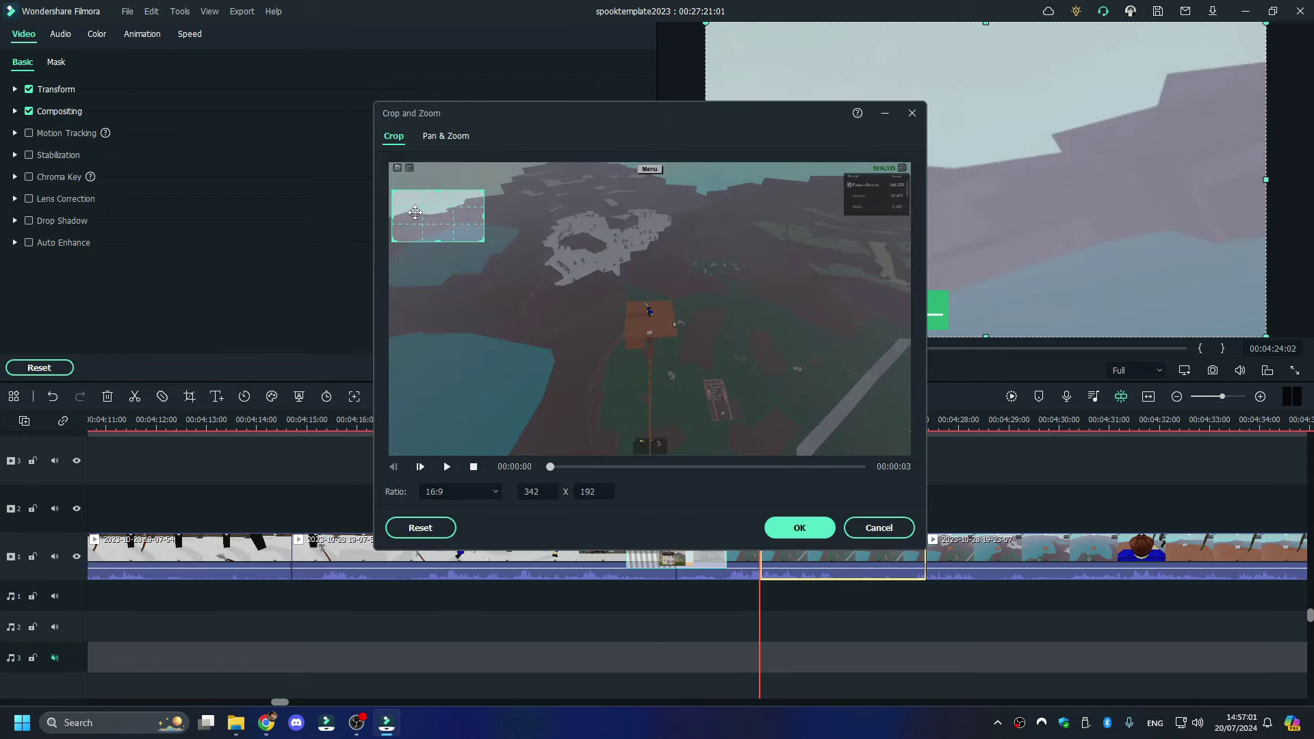
{"action": "left_click", "coordinate": [799, 528]}
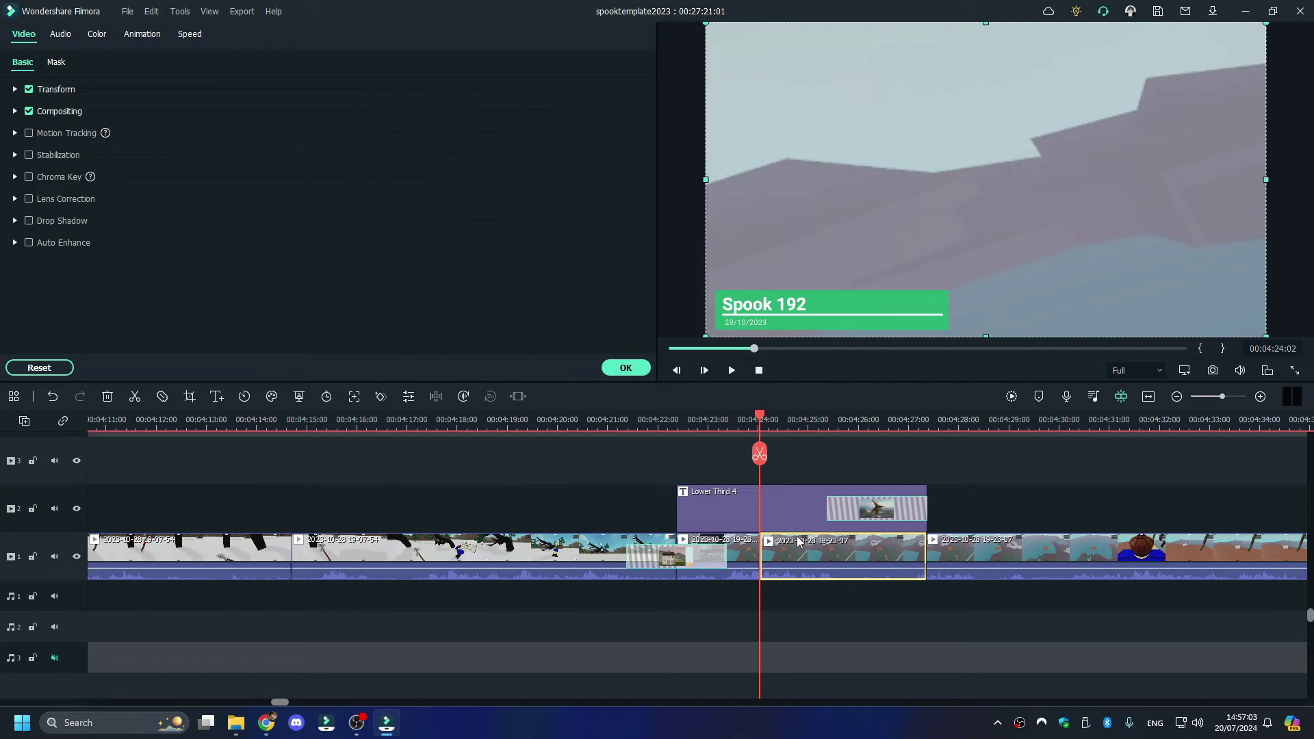
{"action": "key", "text": "space"}
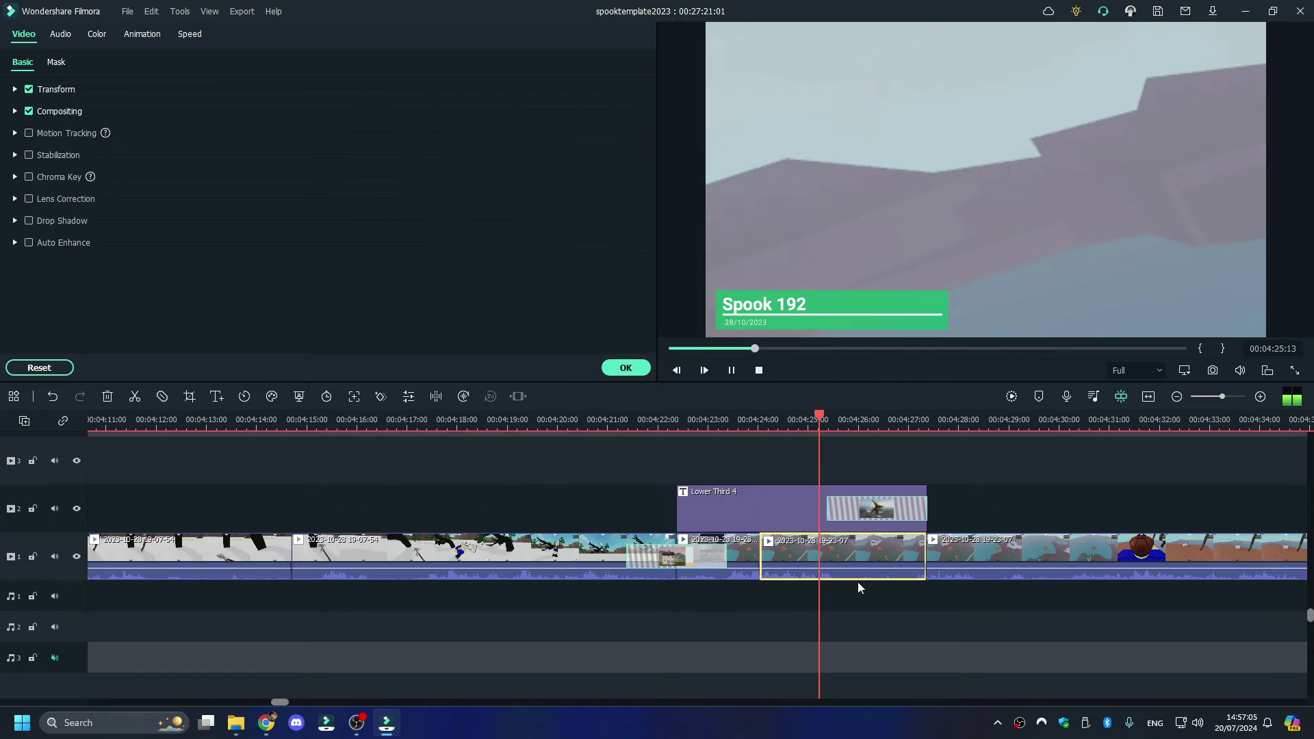
{"action": "key", "text": "space"}
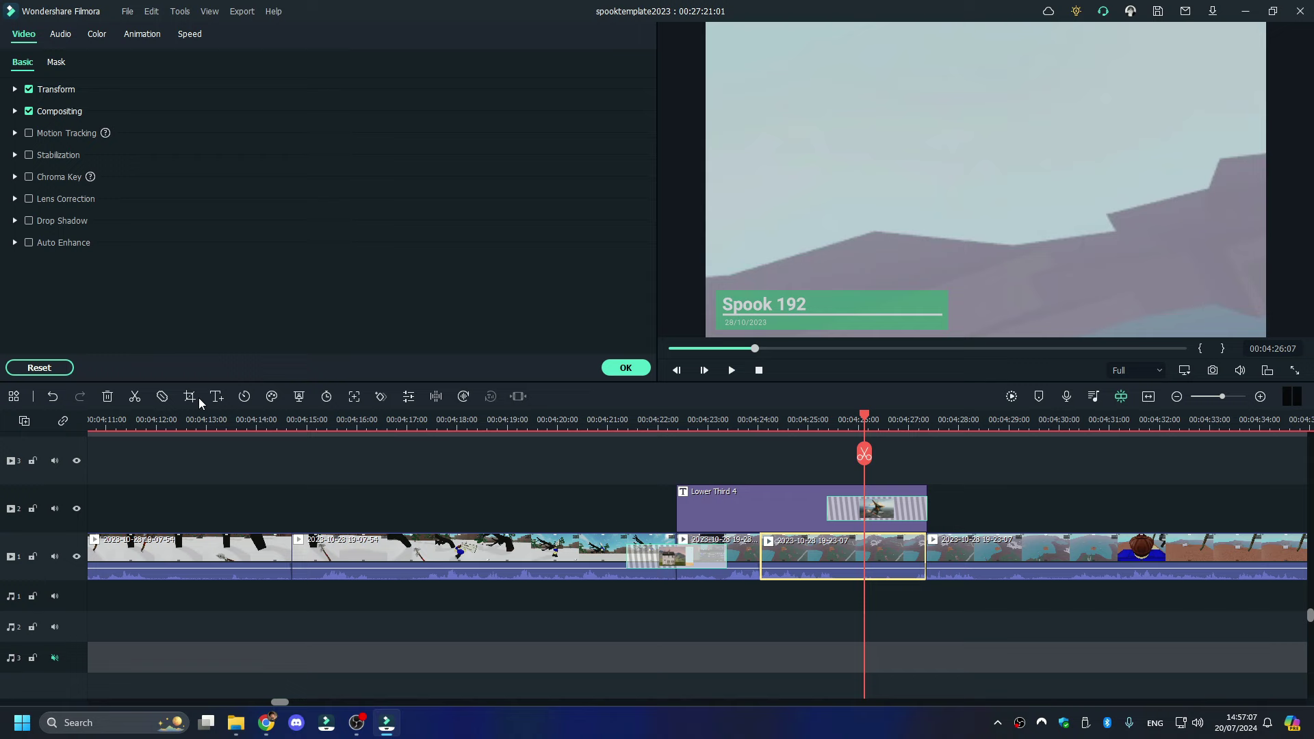
- Nudge the crop area slightly right and down, then replay from about 4:24
{"action": "left_click", "coordinate": [197, 397]}
{"action": "left_click_drag", "start_coordinate": [454, 216], "coordinate": [461, 220]}
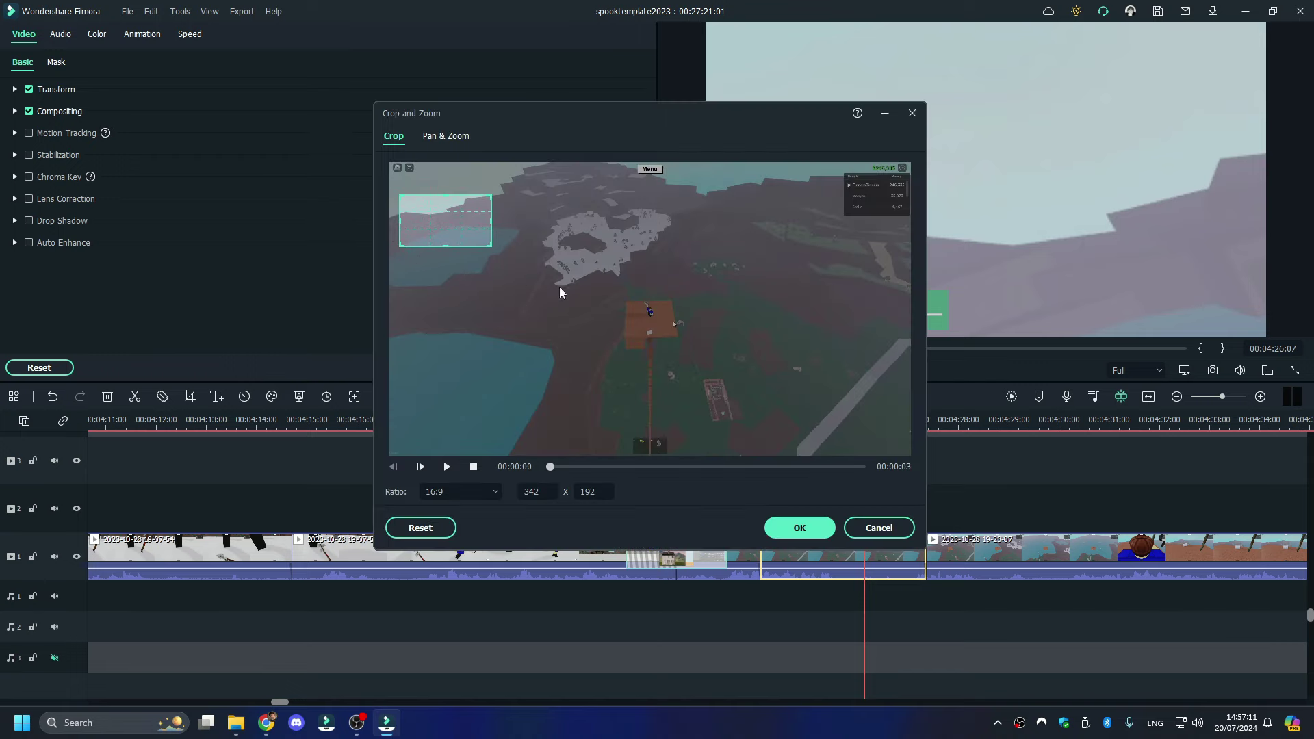
{"action": "left_click", "coordinate": [784, 528]}
{"action": "key", "text": "space"}
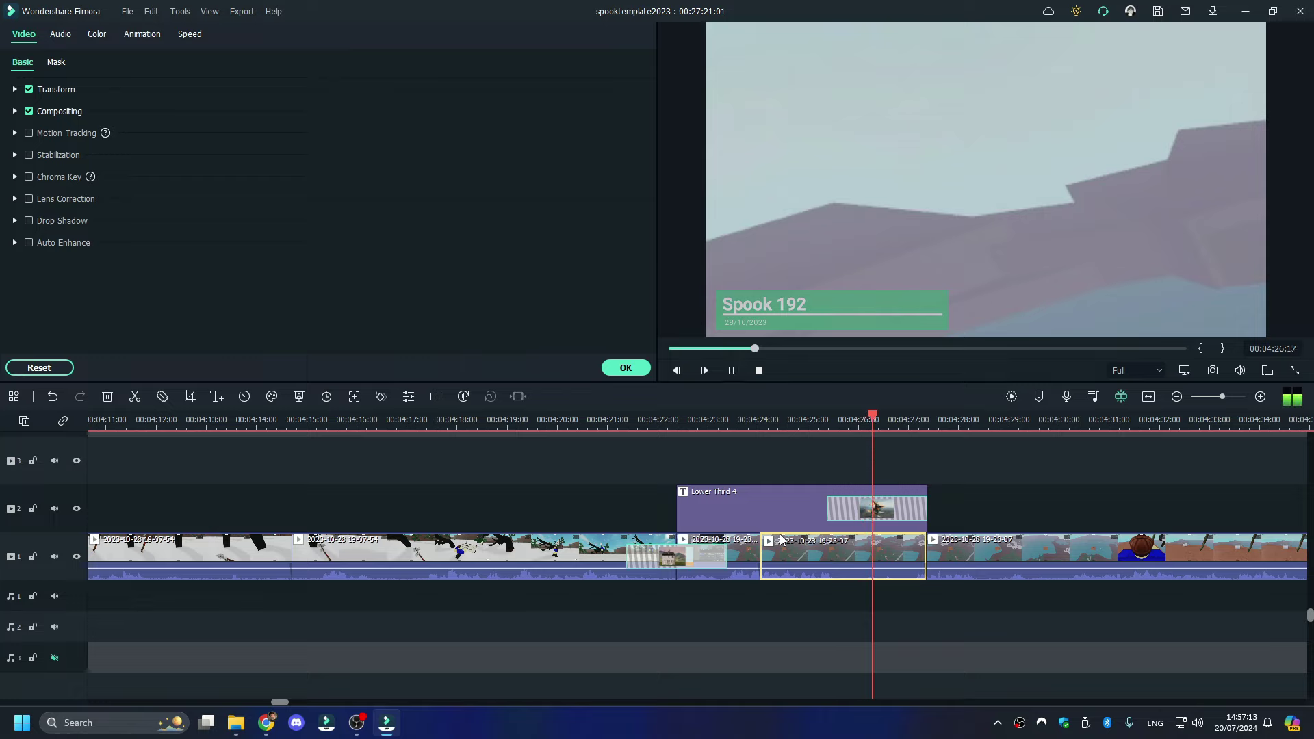
{"action": "left_click", "coordinate": [789, 425]}
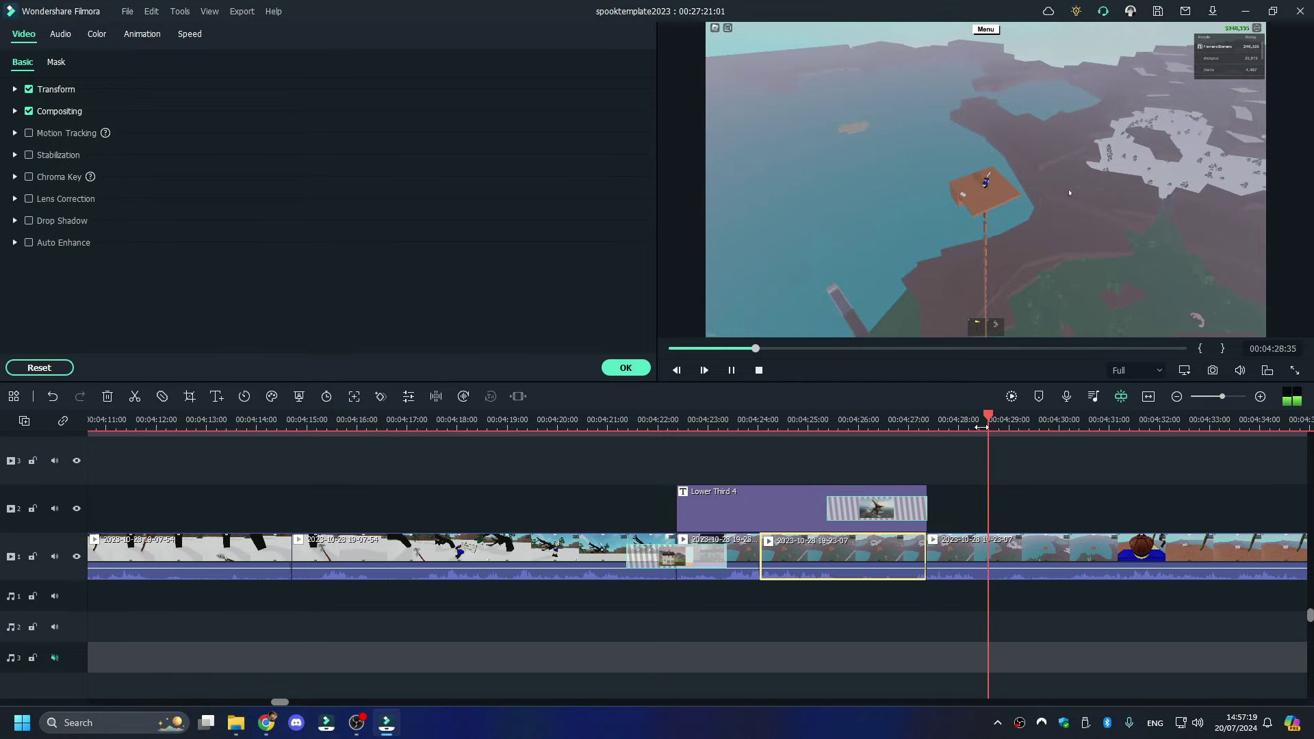
- Delete the unwanted 19-23-07 piece and review the footage that follows
{"action": "right_click", "coordinate": [557, 547]}
{"action": "left_click", "coordinate": [597, 140]}
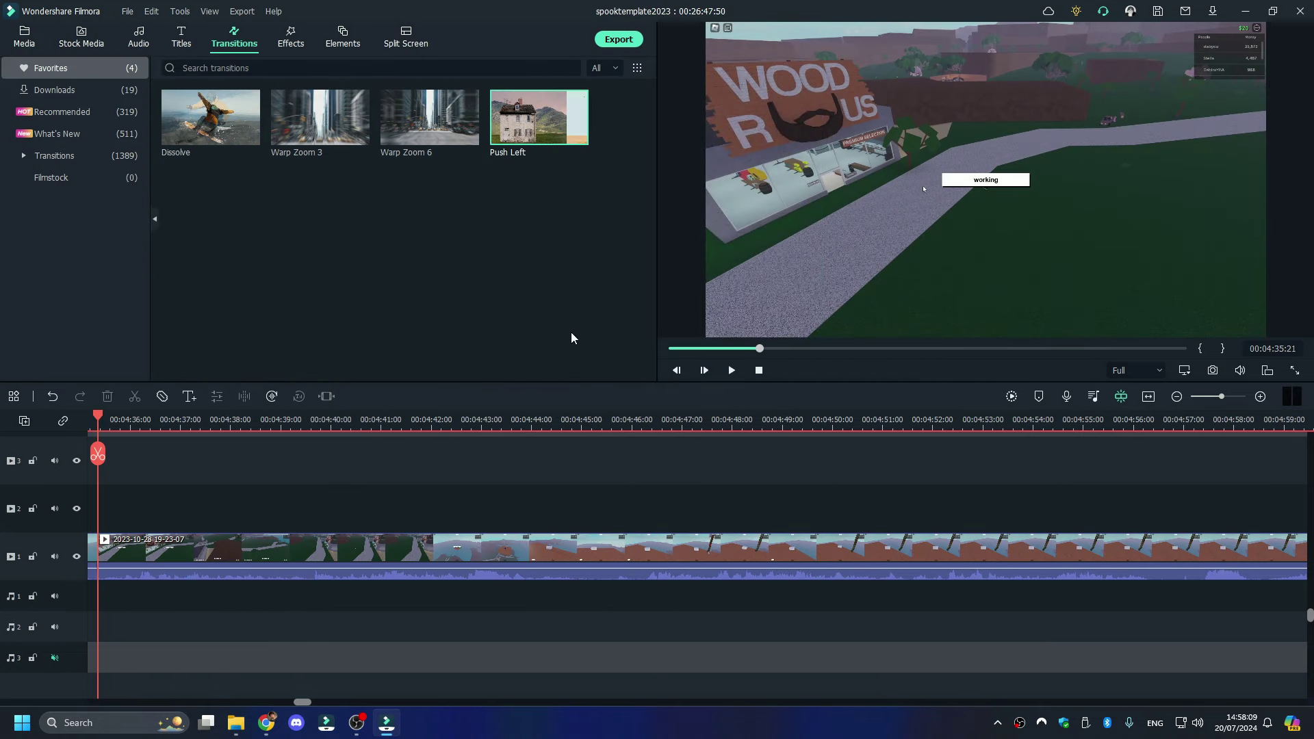
{"action": "key", "text": "space"}
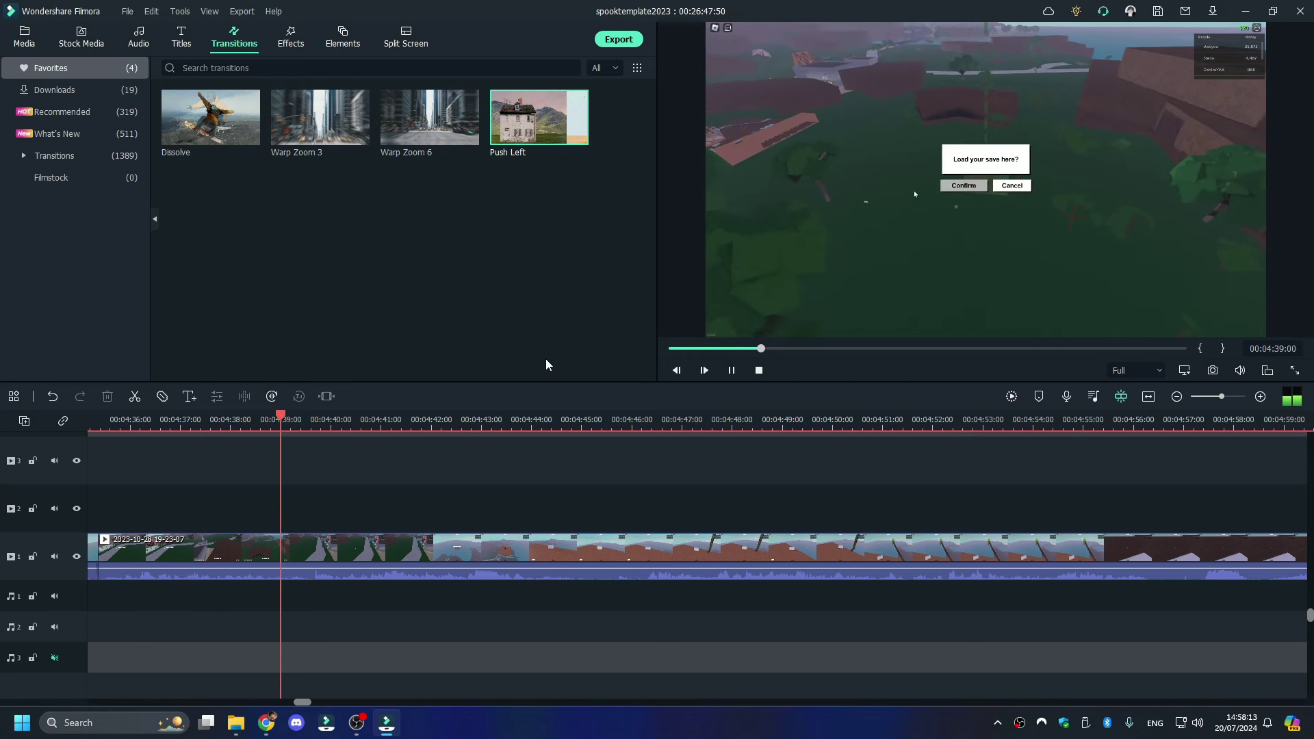
{"action": "key", "text": "space"}
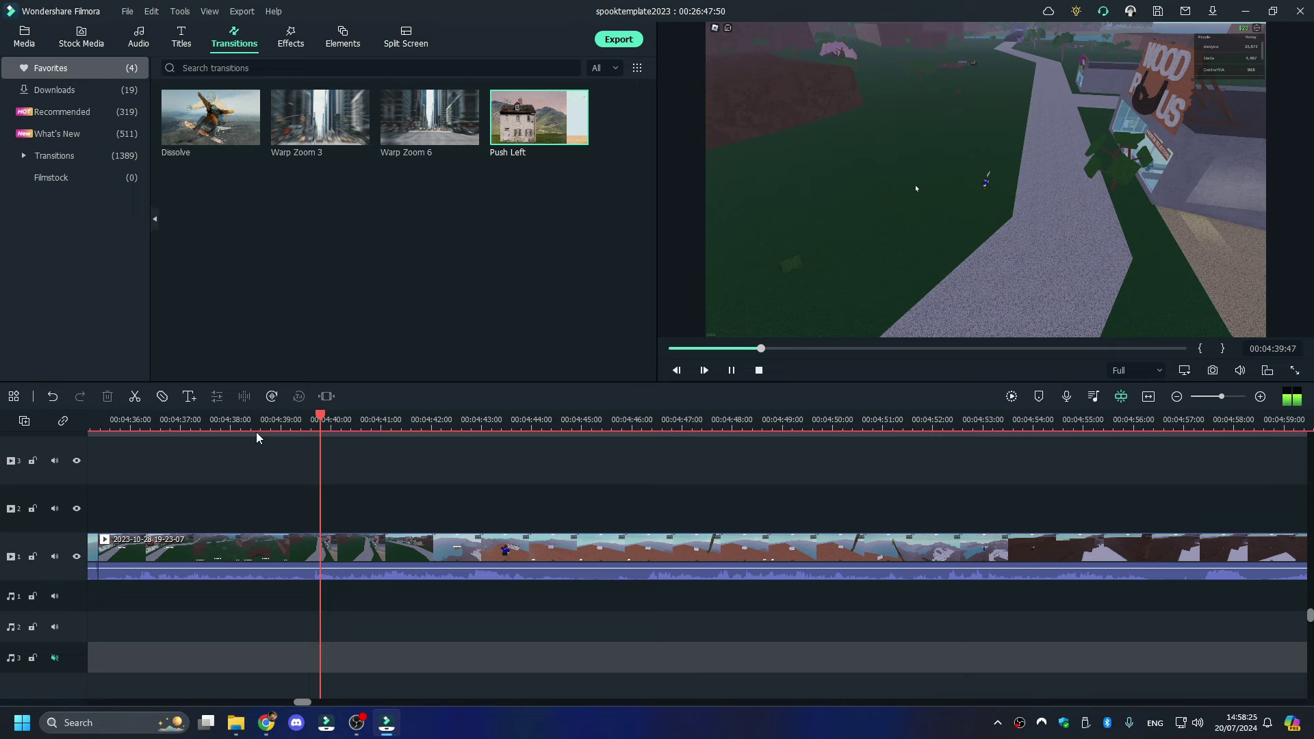
{"action": "key", "text": "space"}
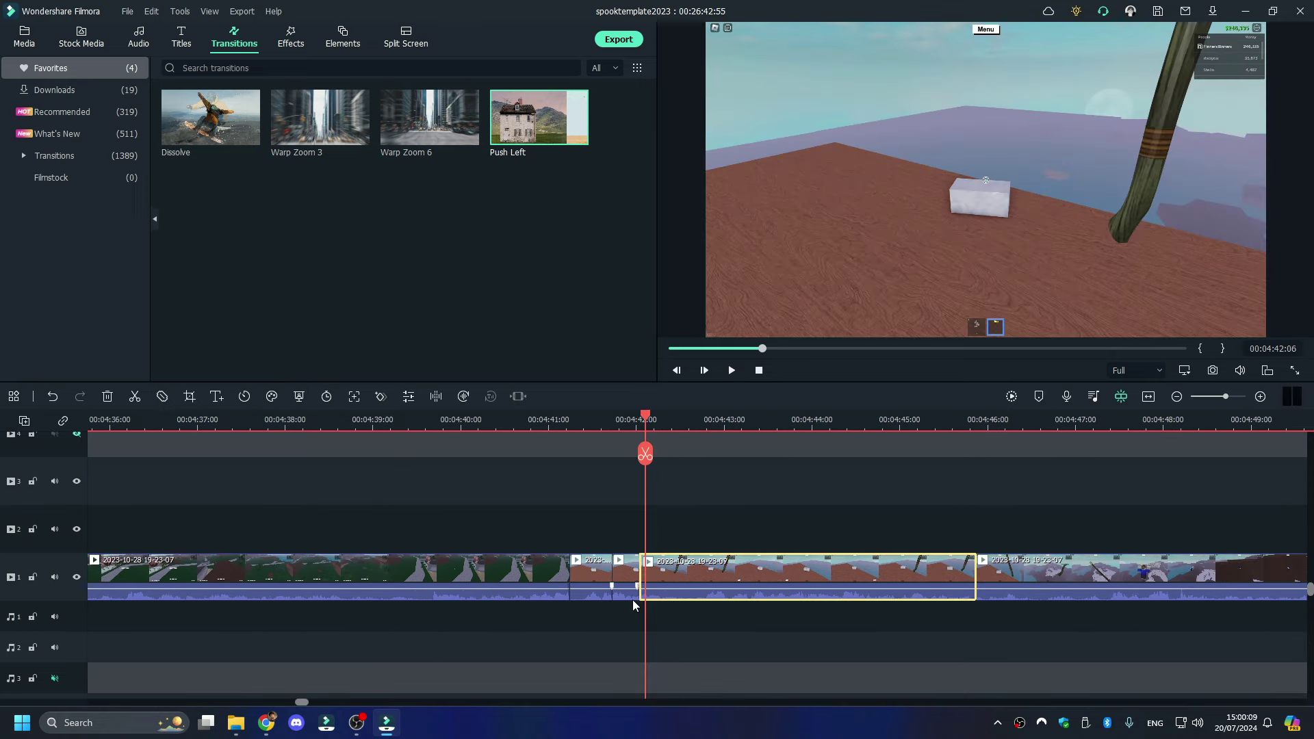
{"action": "left_click_drag", "start_coordinate": [611, 599], "coordinate": [674, 688]}
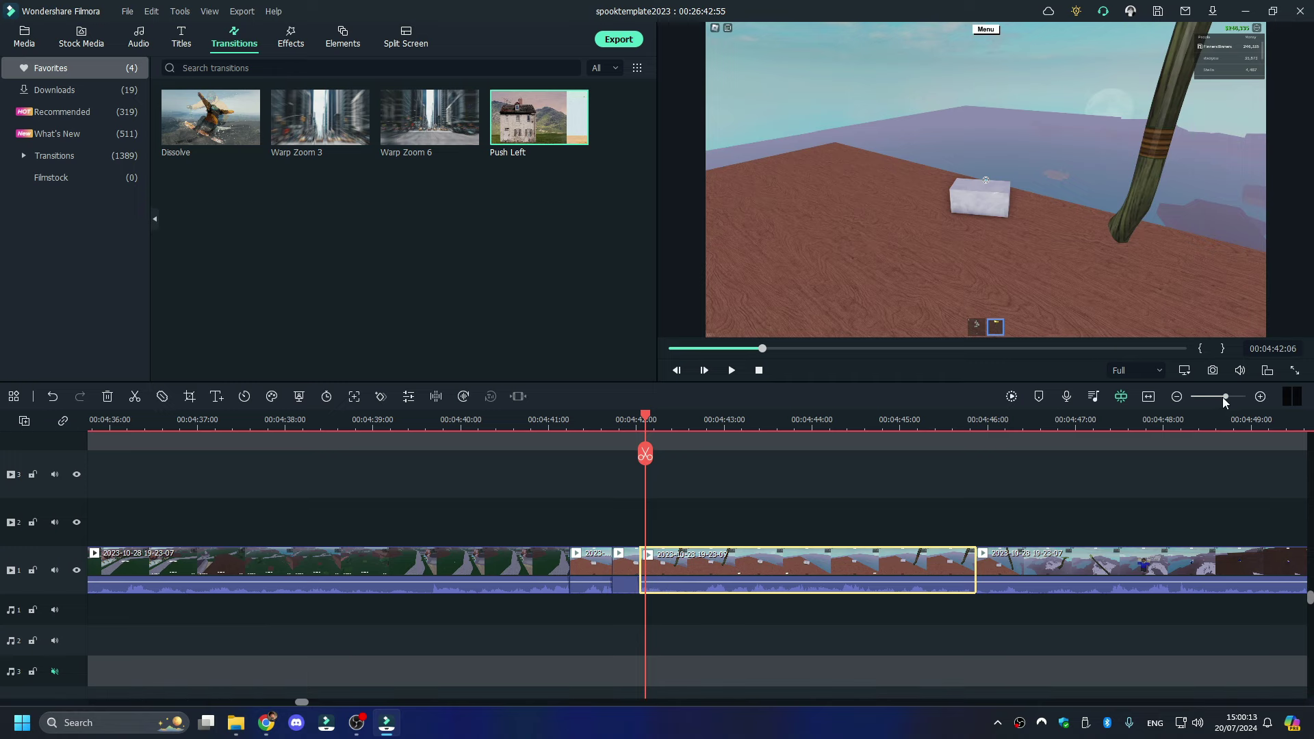
{"action": "left_click_drag", "start_coordinate": [1222, 397], "coordinate": [1204, 398]}
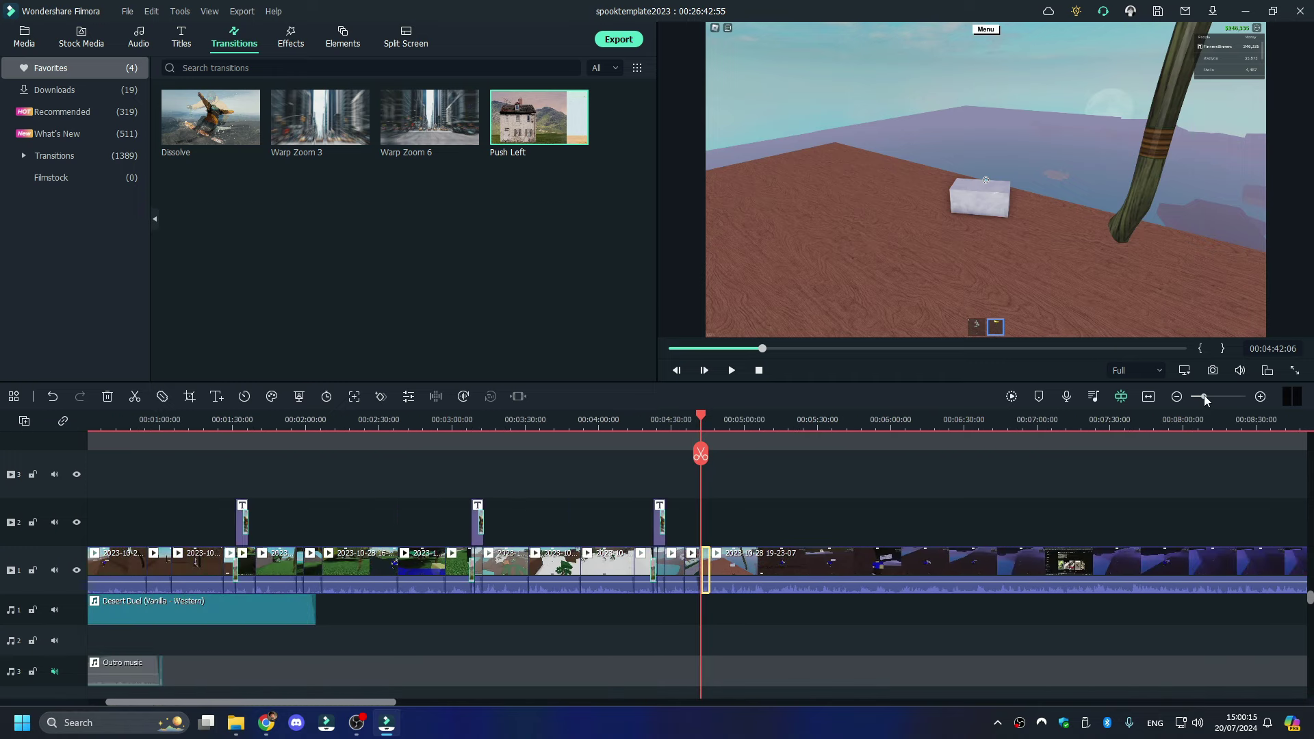
{"action": "scroll", "coordinate": [153, 624], "scroll_direction": "down", "scroll_amount": 2}
{"action": "left_click", "coordinate": [199, 612]}
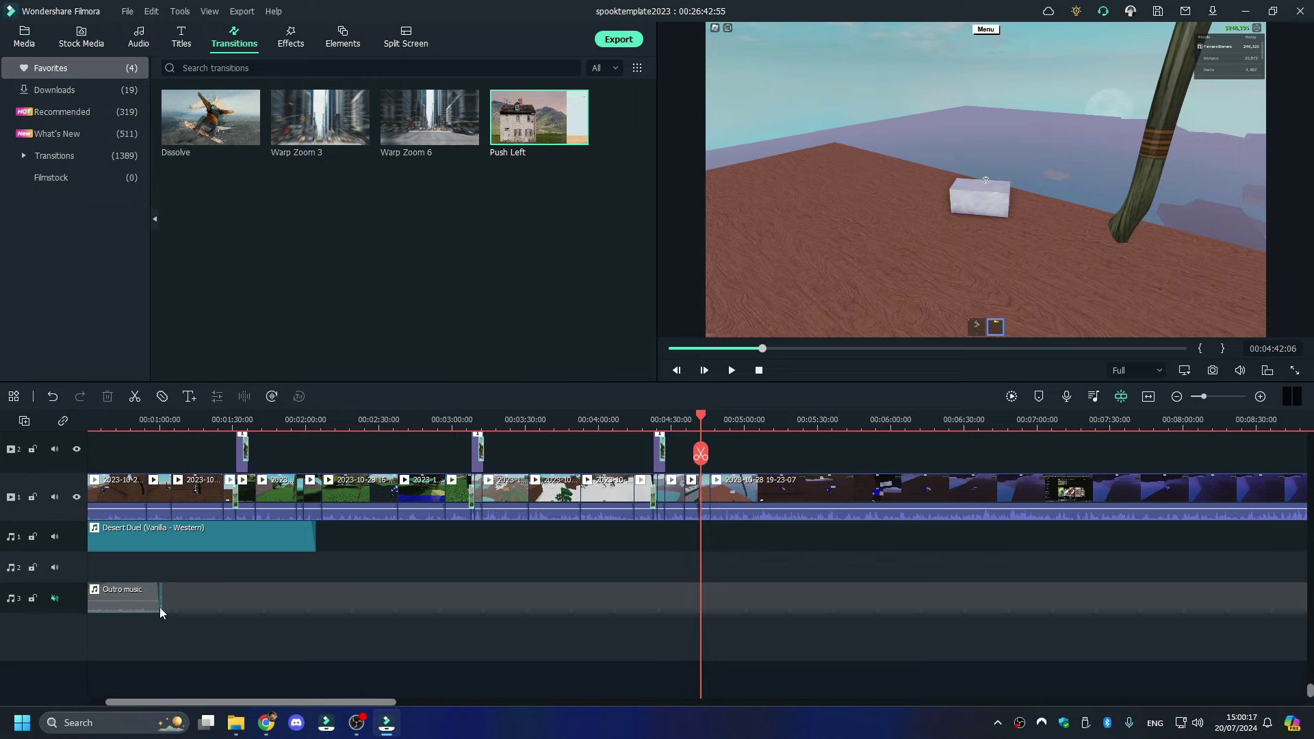
{"action": "left_click_drag", "start_coordinate": [167, 609], "coordinate": [160, 616]}
{"action": "left_click", "coordinate": [702, 599]}
{"action": "left_click_drag", "start_coordinate": [1205, 397], "coordinate": [1221, 397]}
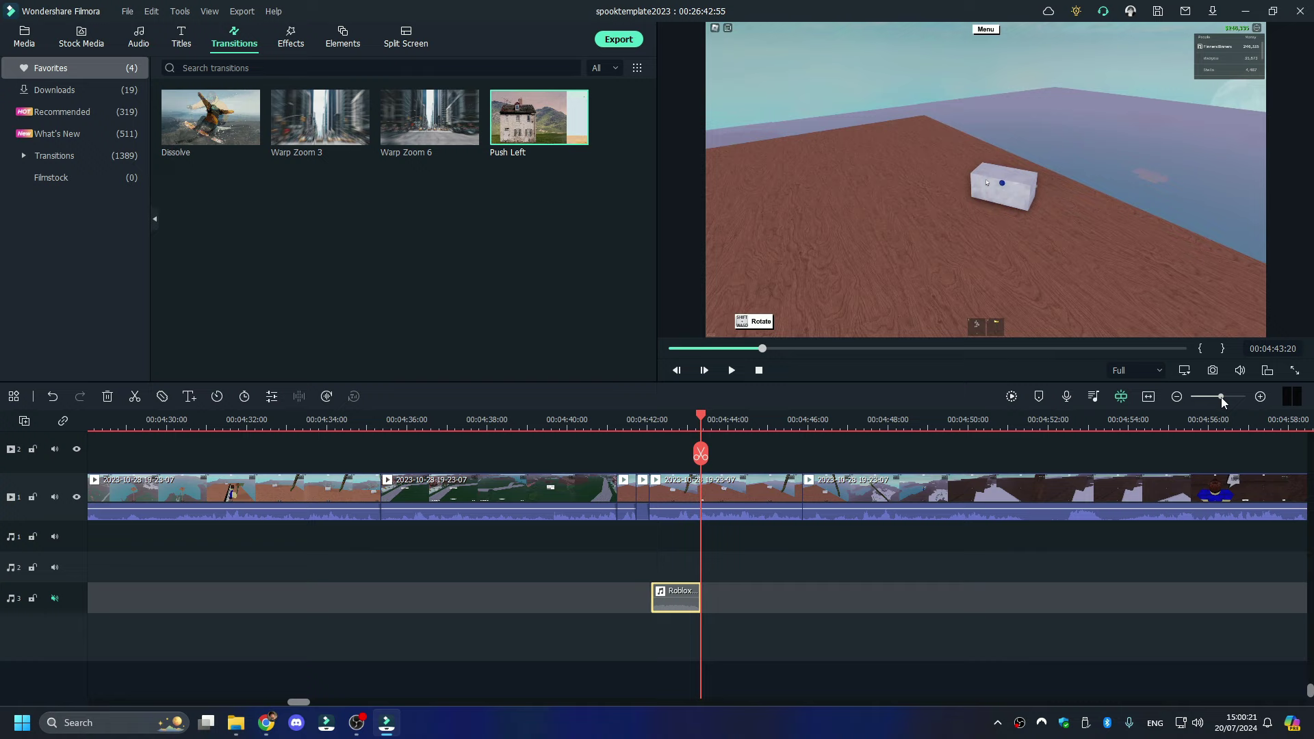
{"action": "left_click_drag", "start_coordinate": [670, 611], "coordinate": [648, 548]}
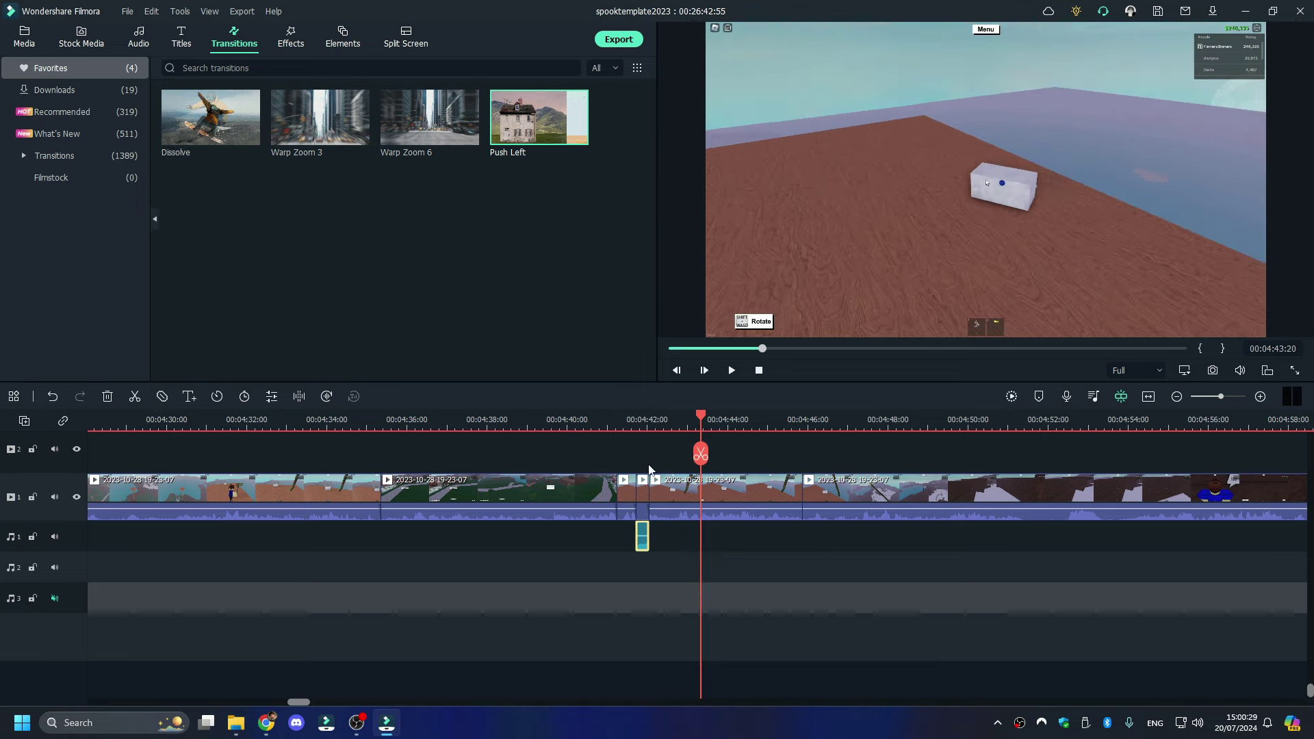
{"action": "left_click", "coordinate": [623, 429]}
{"action": "key", "text": "space"}
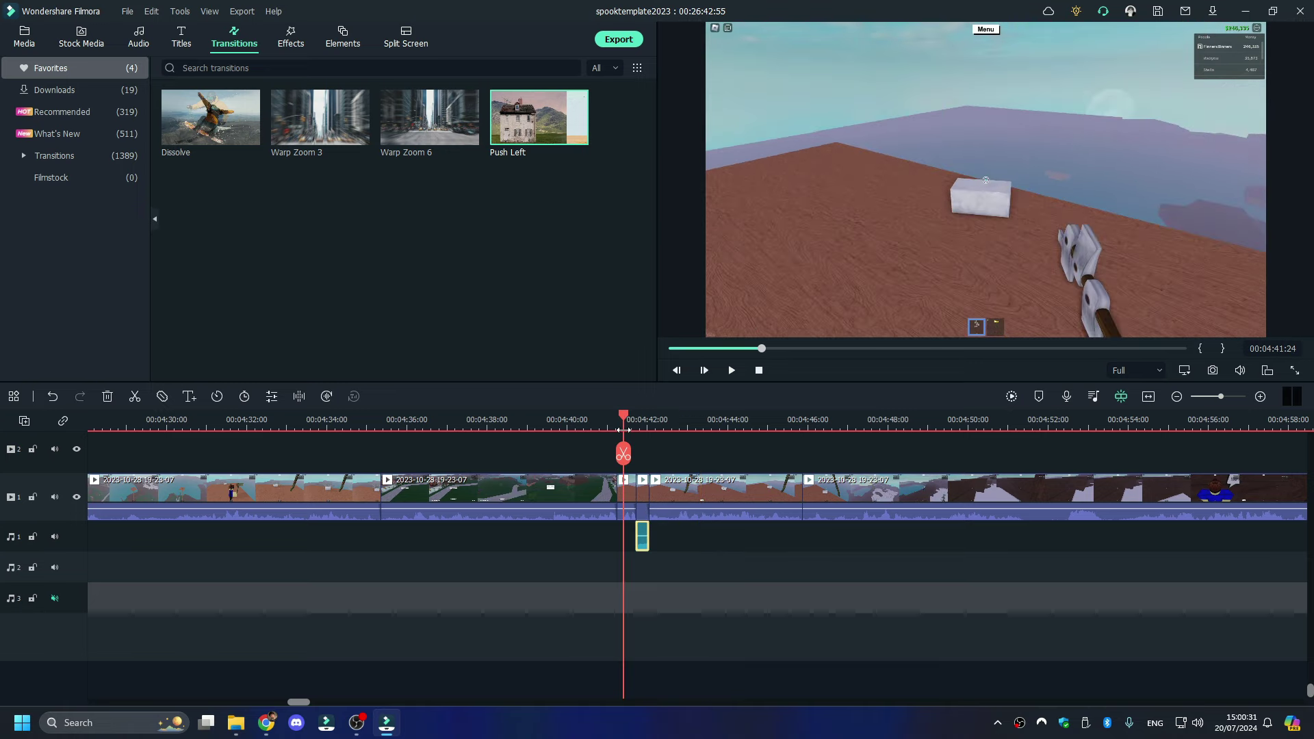
{"action": "key", "text": "space"}
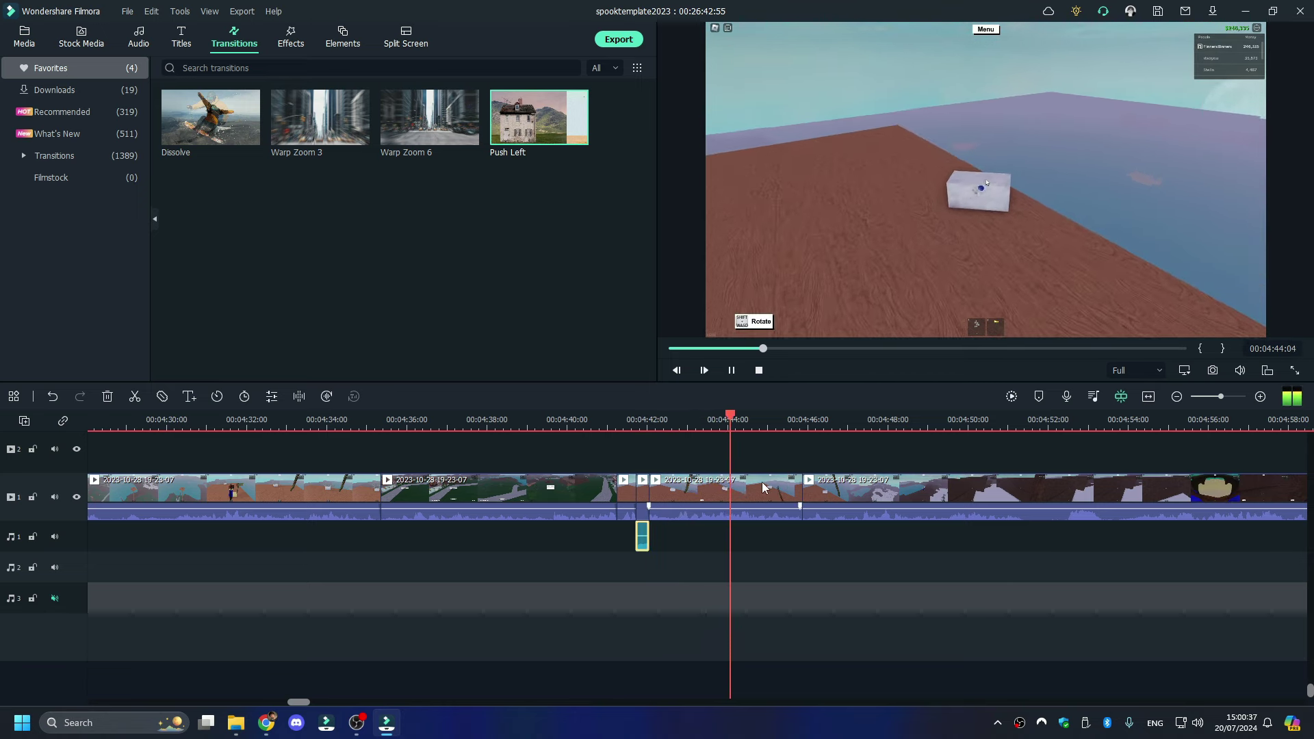
{"action": "left_click", "coordinate": [583, 416]}
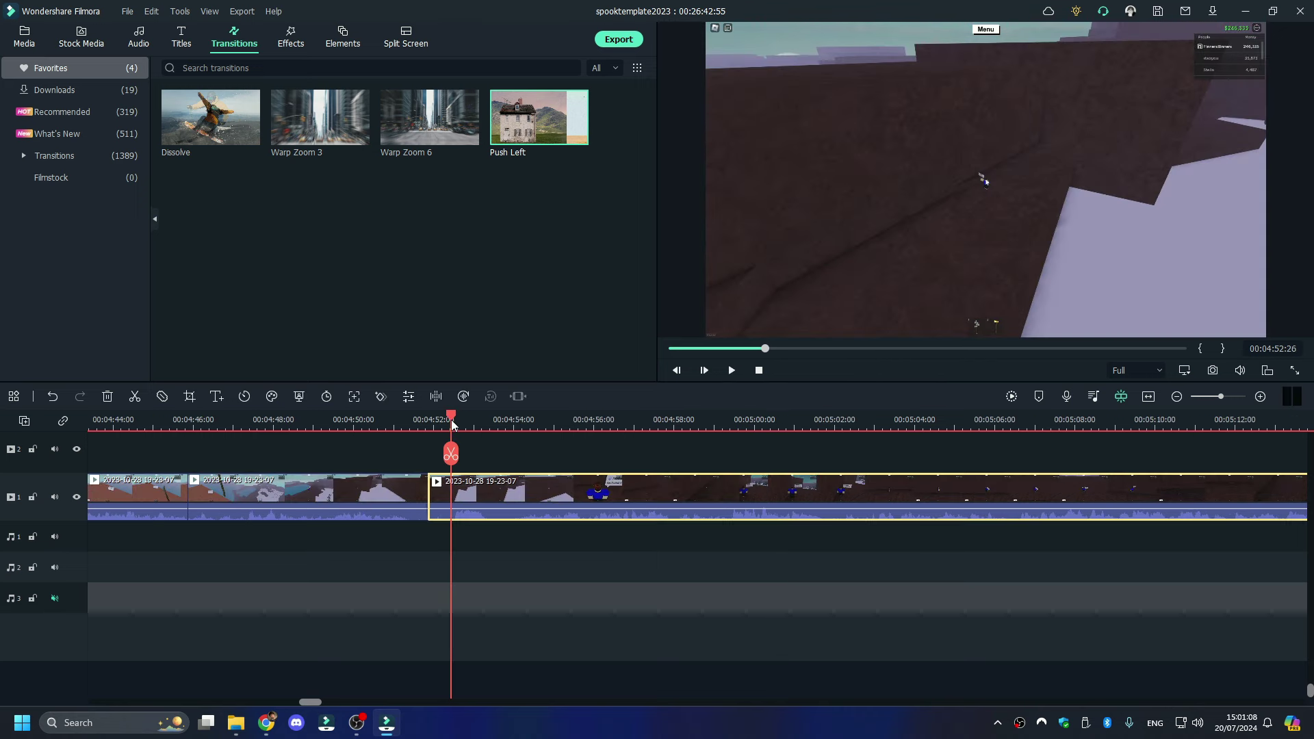
- Split the long clip at 11:46 and ripple-delete the unwanted stretch before it
{"action": "left_click_drag", "start_coordinate": [452, 424], "coordinate": [1114, 429]}
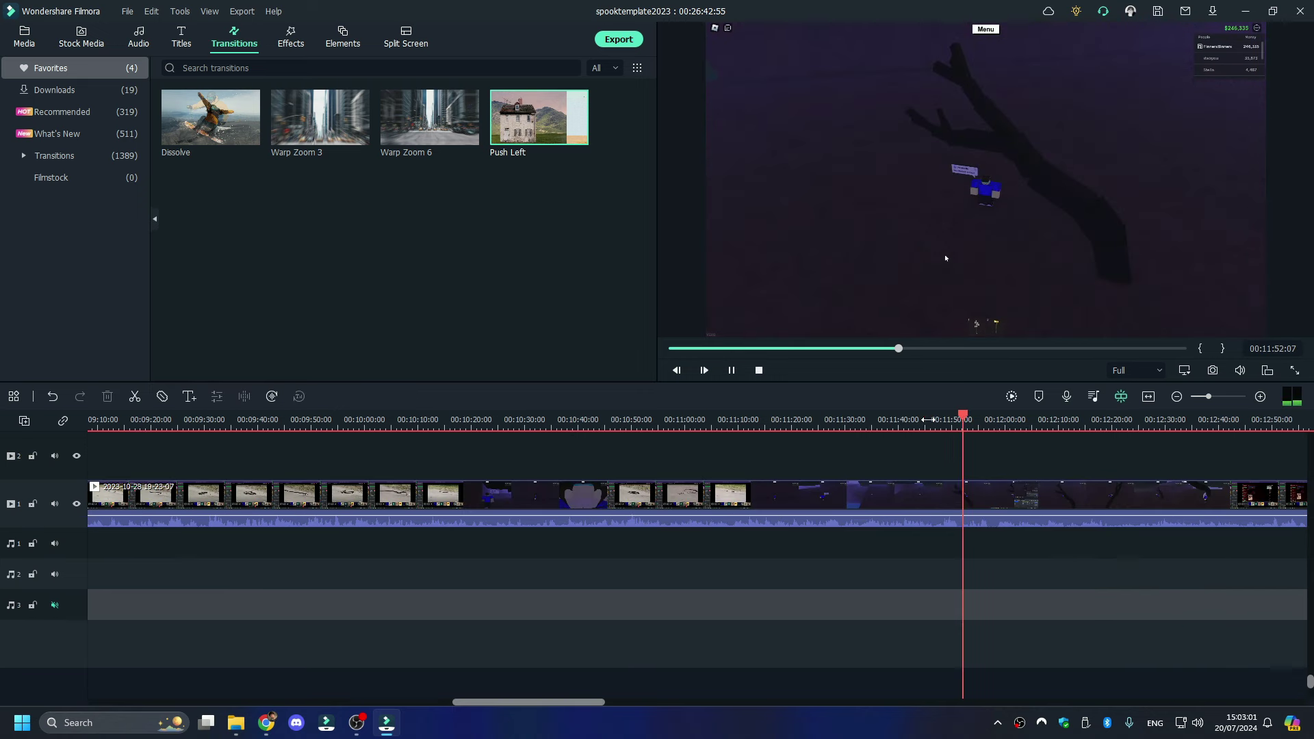
{"action": "left_click_drag", "start_coordinate": [928, 420], "coordinate": [931, 424]}
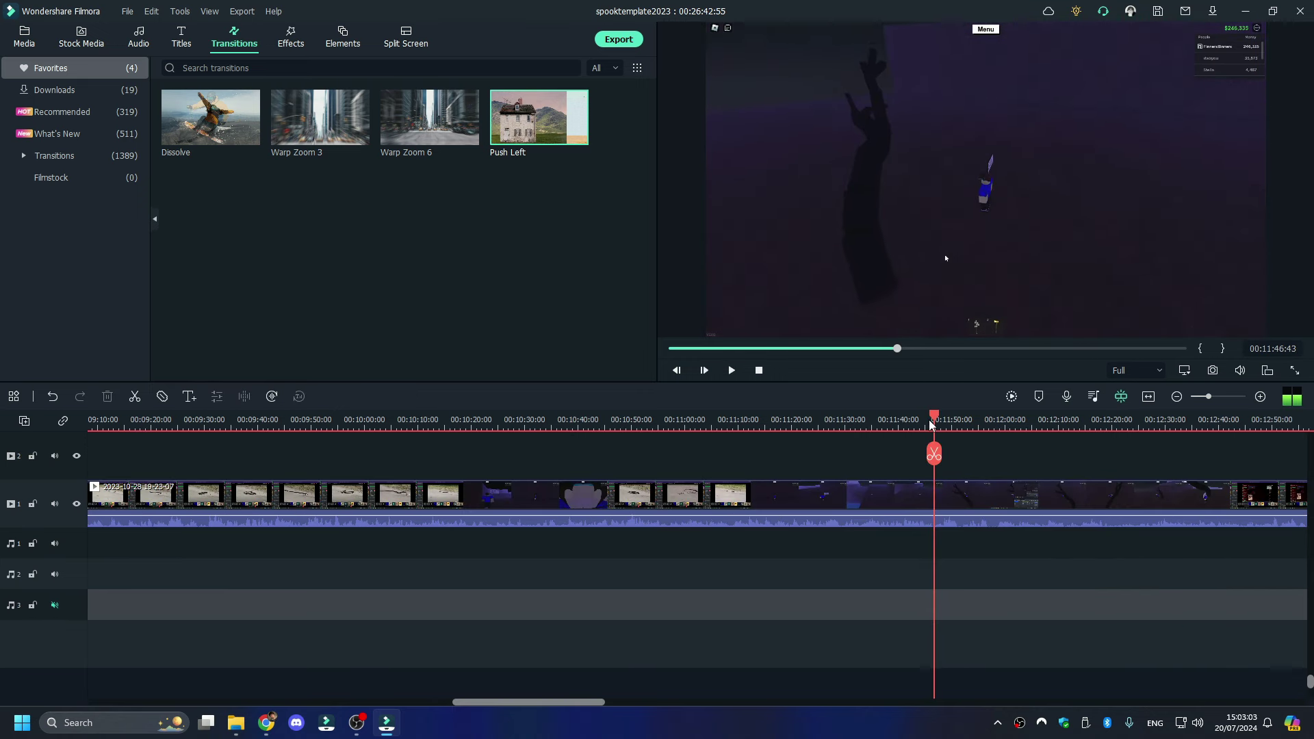
{"action": "left_click", "coordinate": [934, 454]}
{"action": "right_click", "coordinate": [859, 513]}
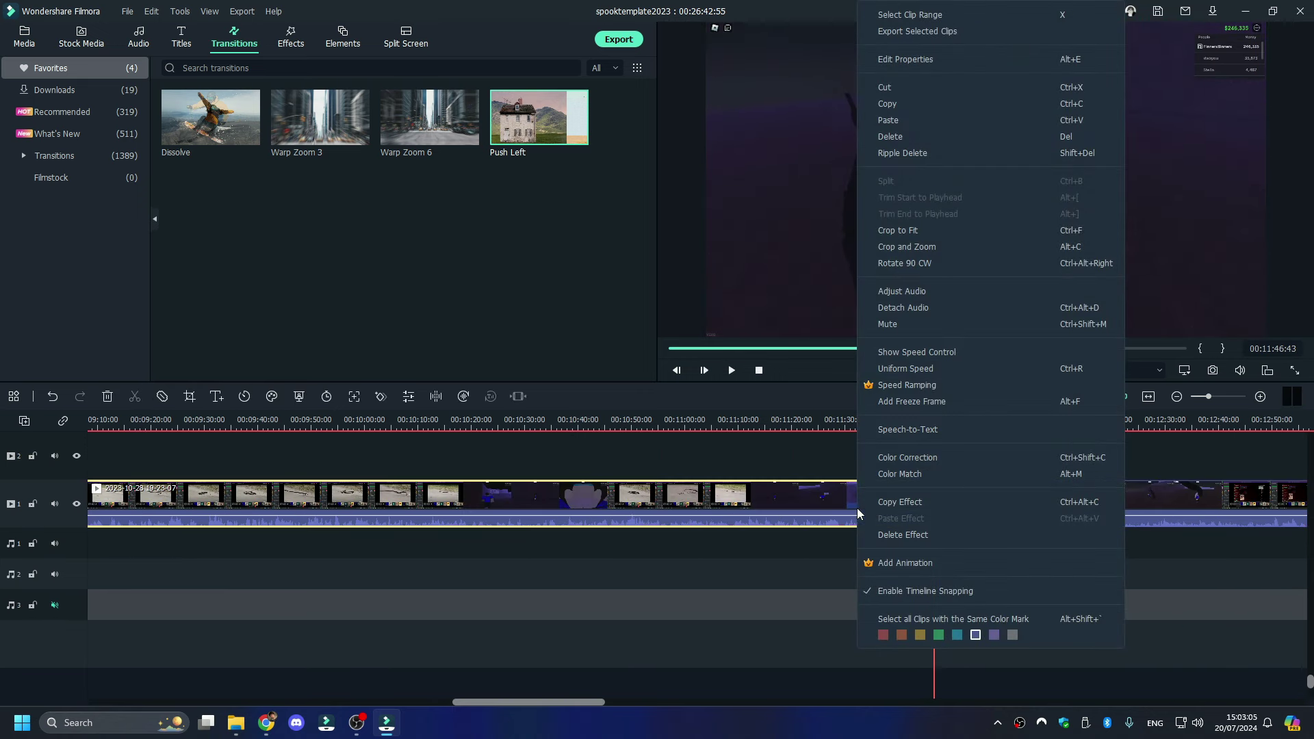
{"action": "left_click", "coordinate": [699, 411]}
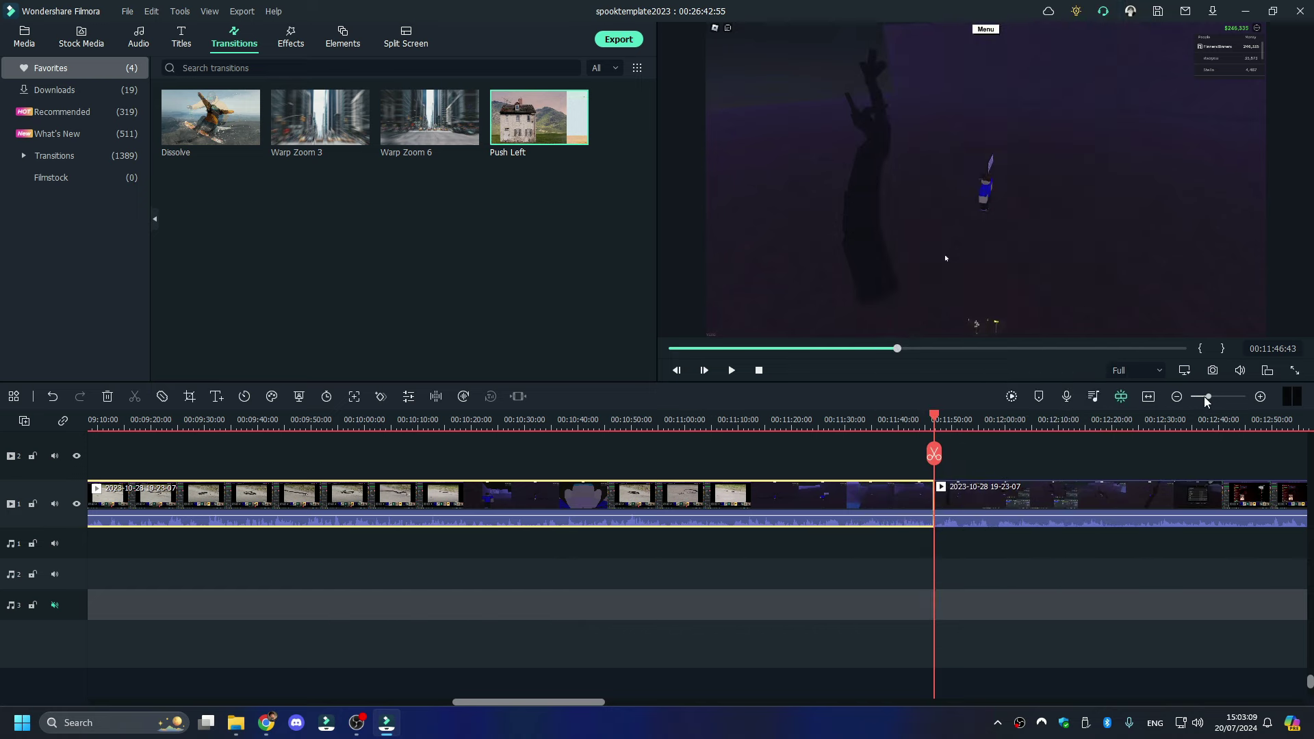
{"action": "left_click_drag", "start_coordinate": [1206, 396], "coordinate": [1197, 397]}
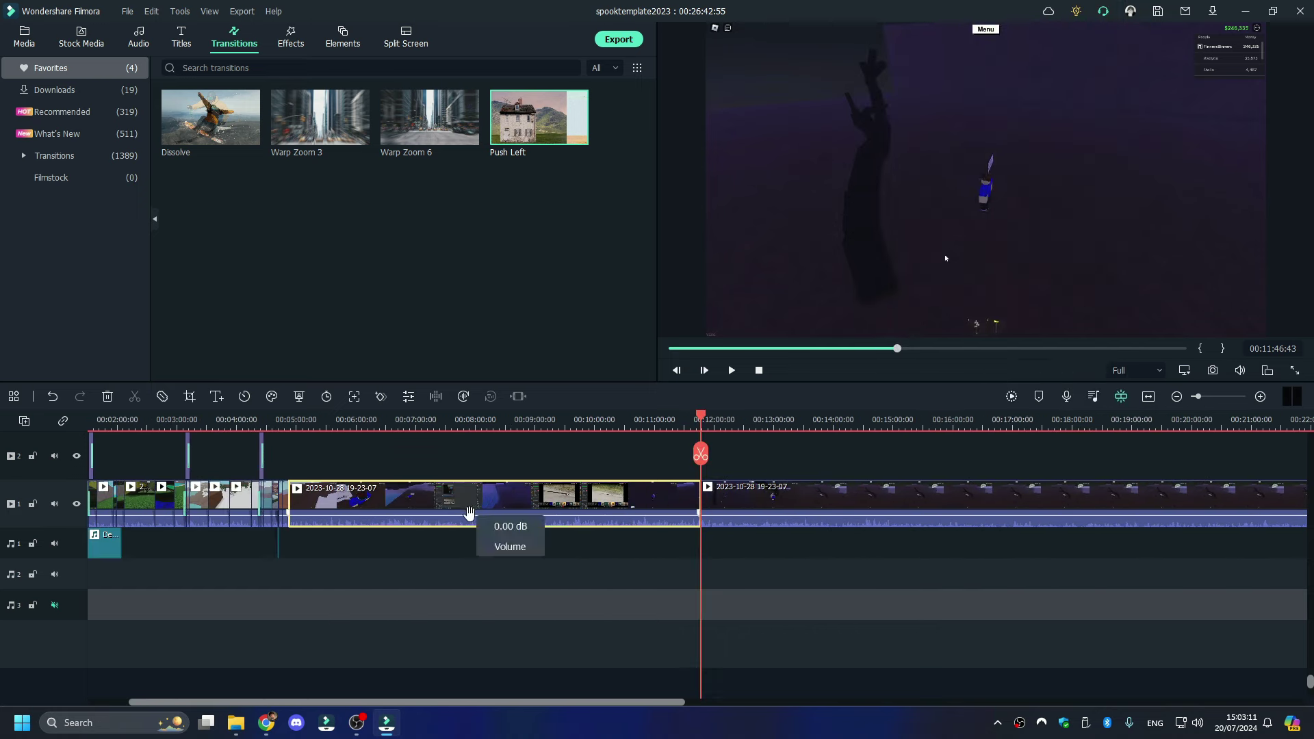
{"action": "right_click", "coordinate": [468, 513]}
{"action": "left_click", "coordinate": [551, 144]}
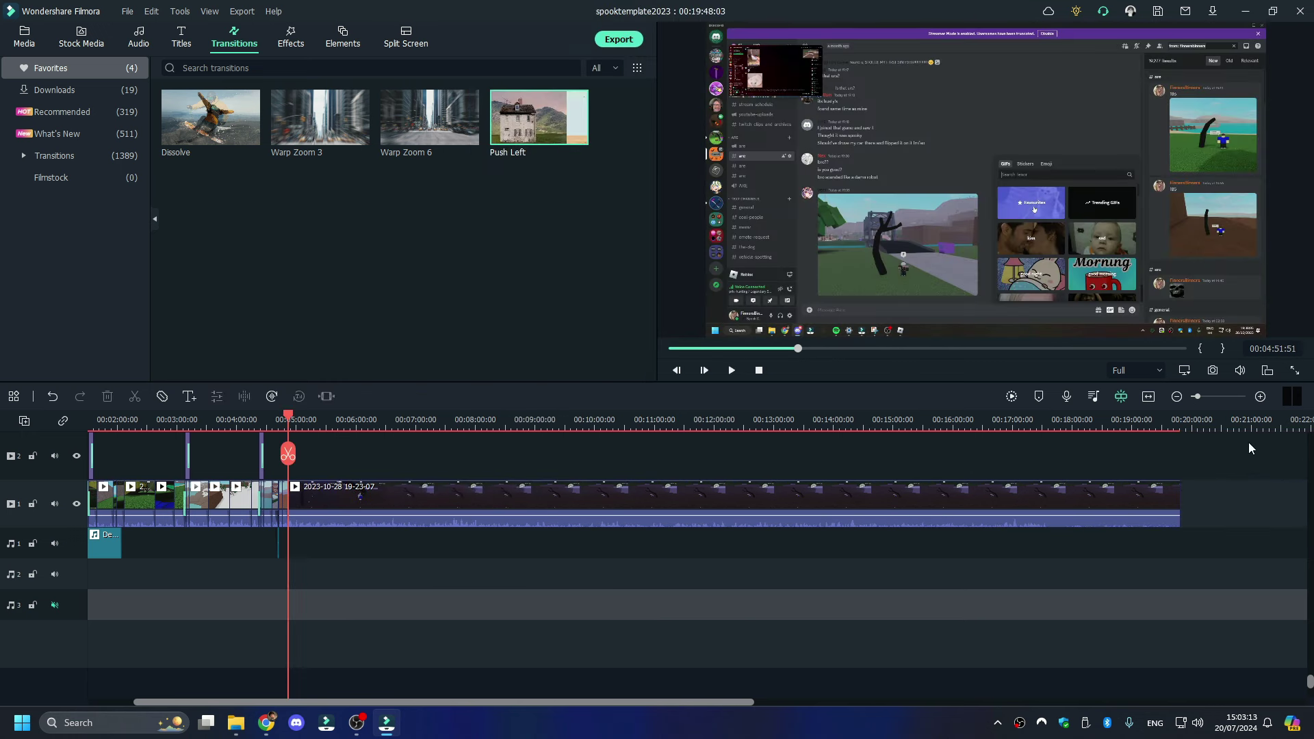
- Split the clip at 4:56 and scrub ahead to 5:03 to check the footage
{"action": "key", "text": "space"}
{"action": "left_click", "coordinate": [1215, 397]}
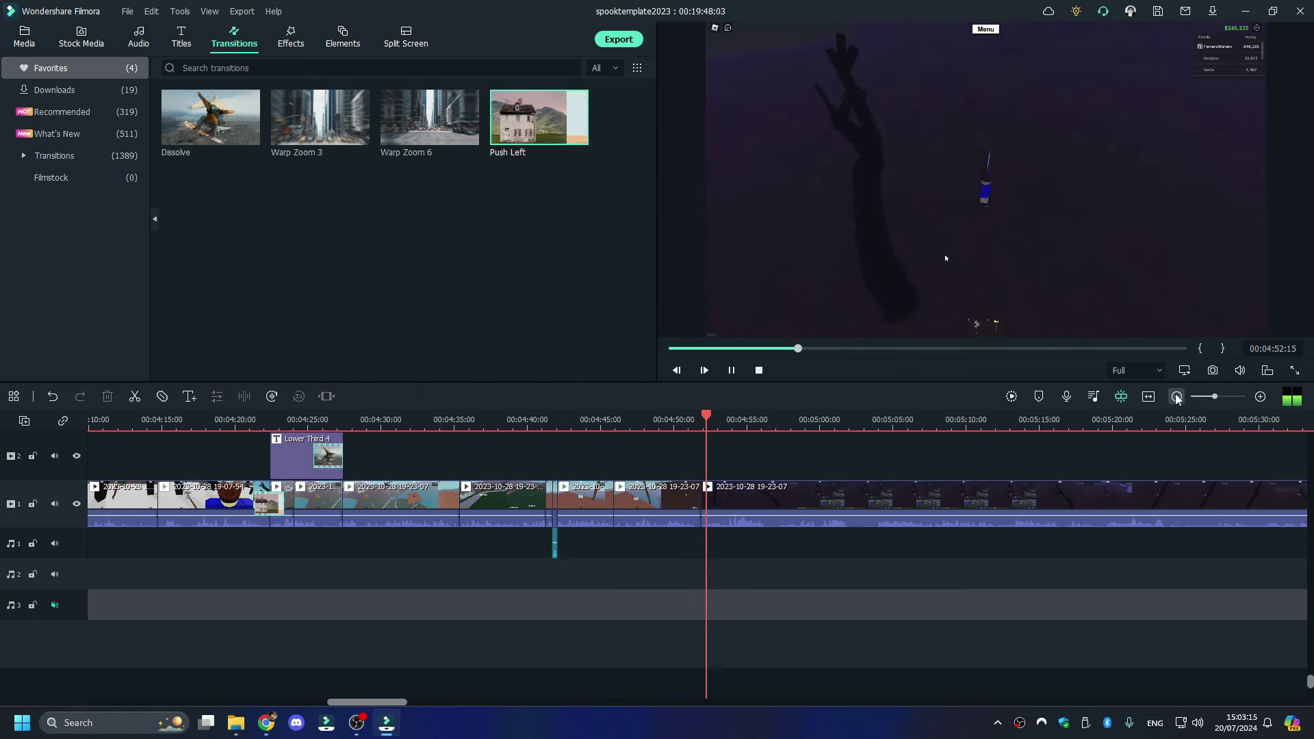
{"action": "left_click", "coordinate": [765, 421]}
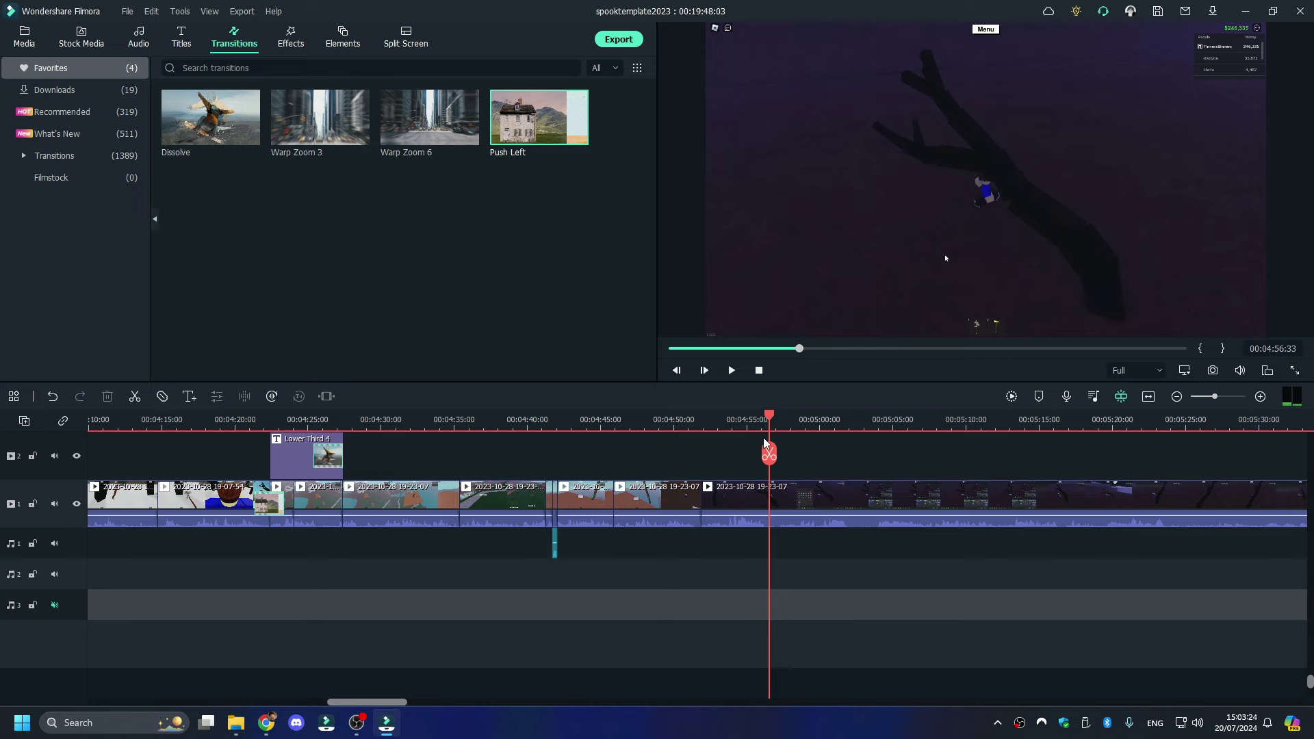
{"action": "left_click", "coordinate": [768, 454]}
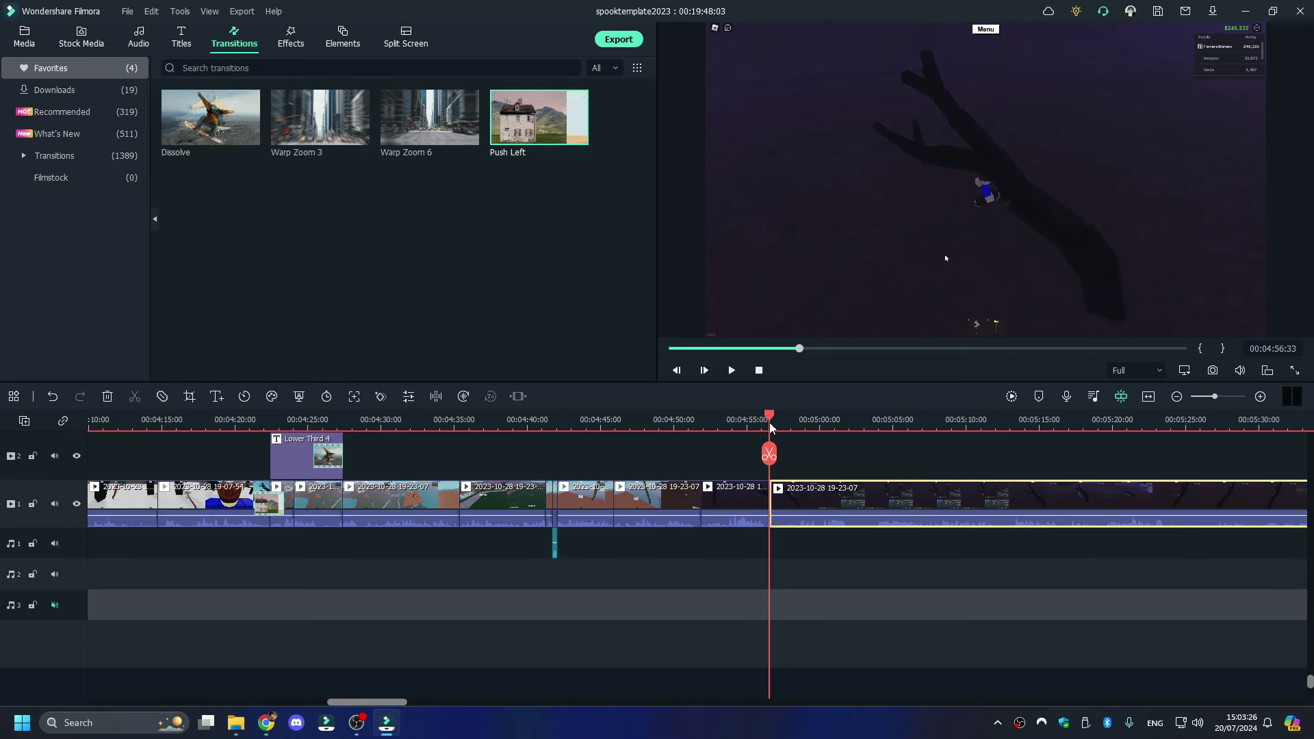
{"action": "left_click_drag", "start_coordinate": [770, 426], "coordinate": [871, 435]}
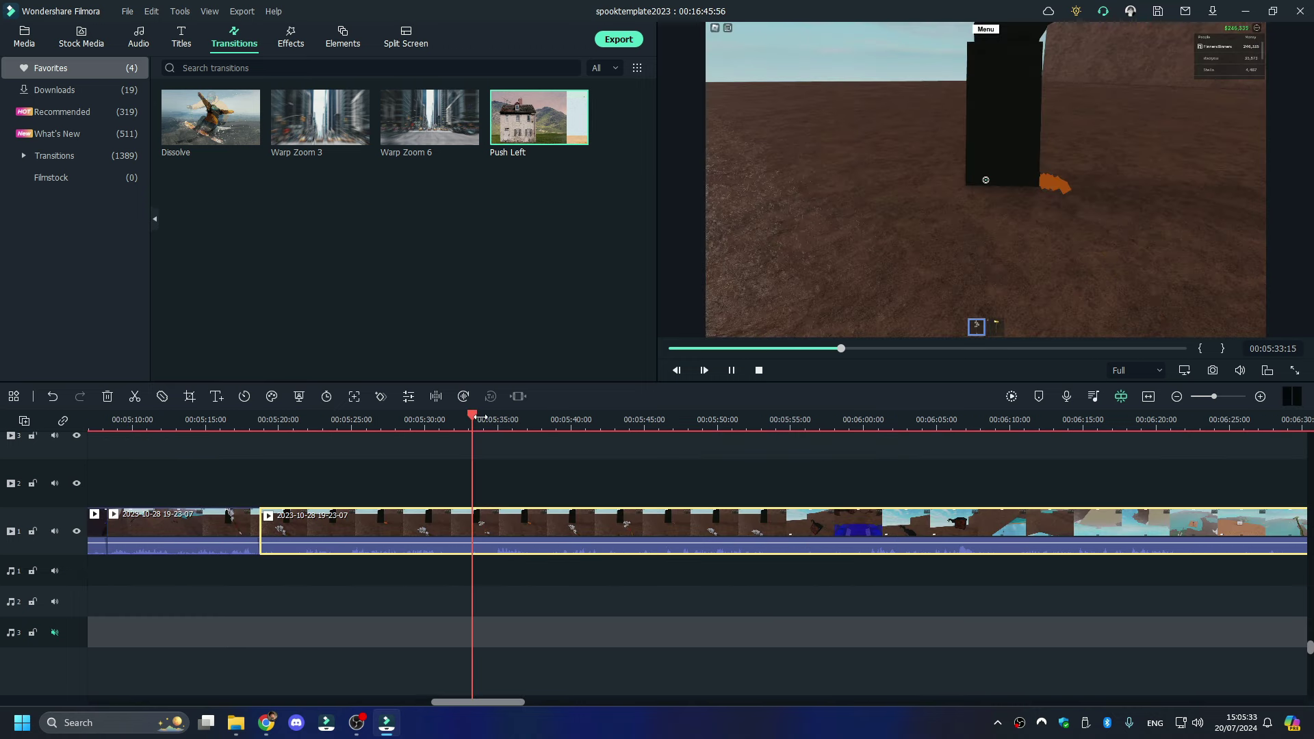
- Split and ripple-delete one unwanted segment, then delete another unwanted clip
{"action": "left_click", "coordinate": [483, 452]}
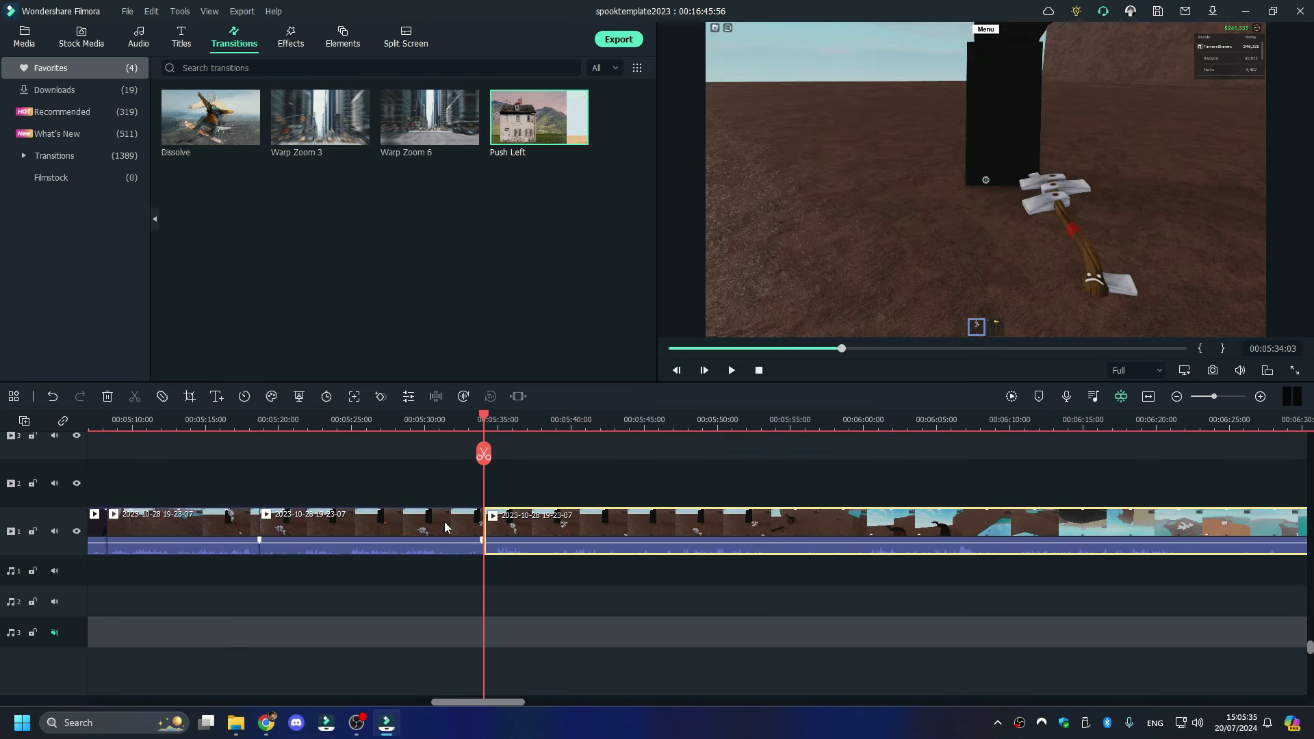
{"action": "right_click", "coordinate": [445, 521]}
{"action": "left_click", "coordinate": [518, 151]}
{"action": "key", "text": "space"}
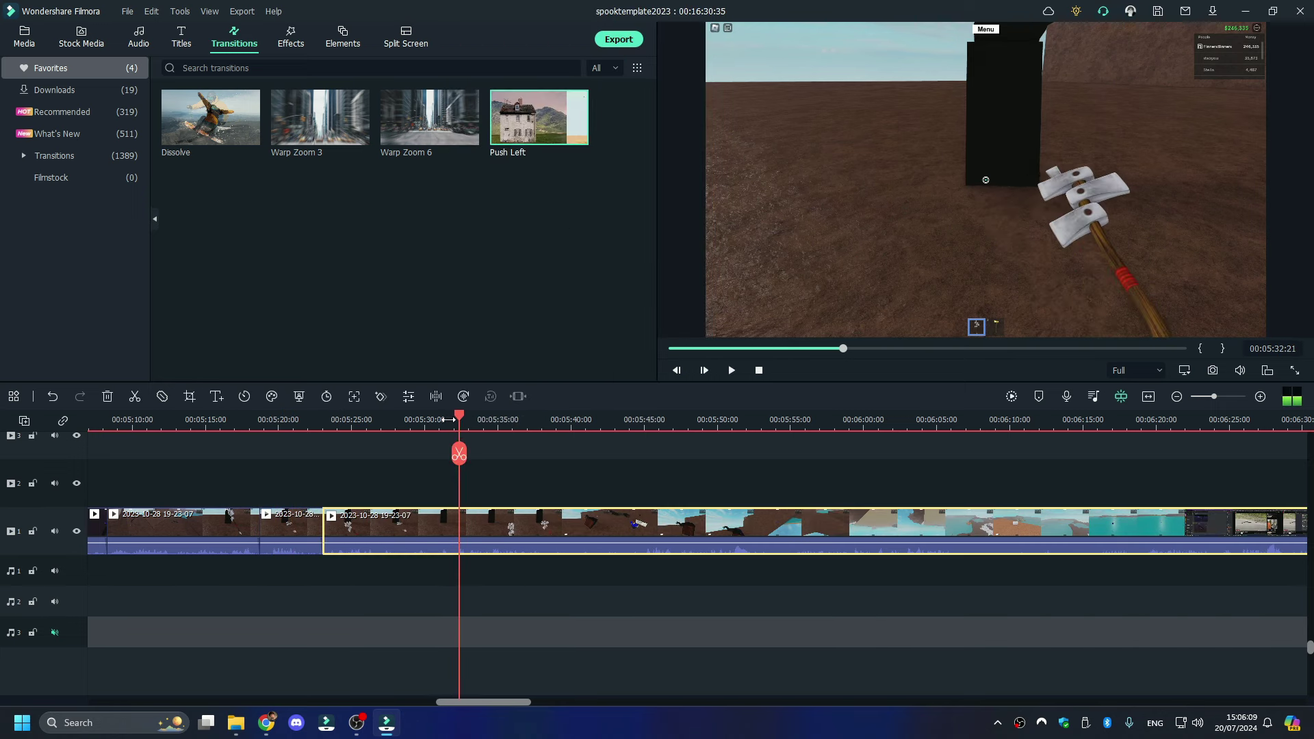
{"action": "left_click", "coordinate": [453, 420]}
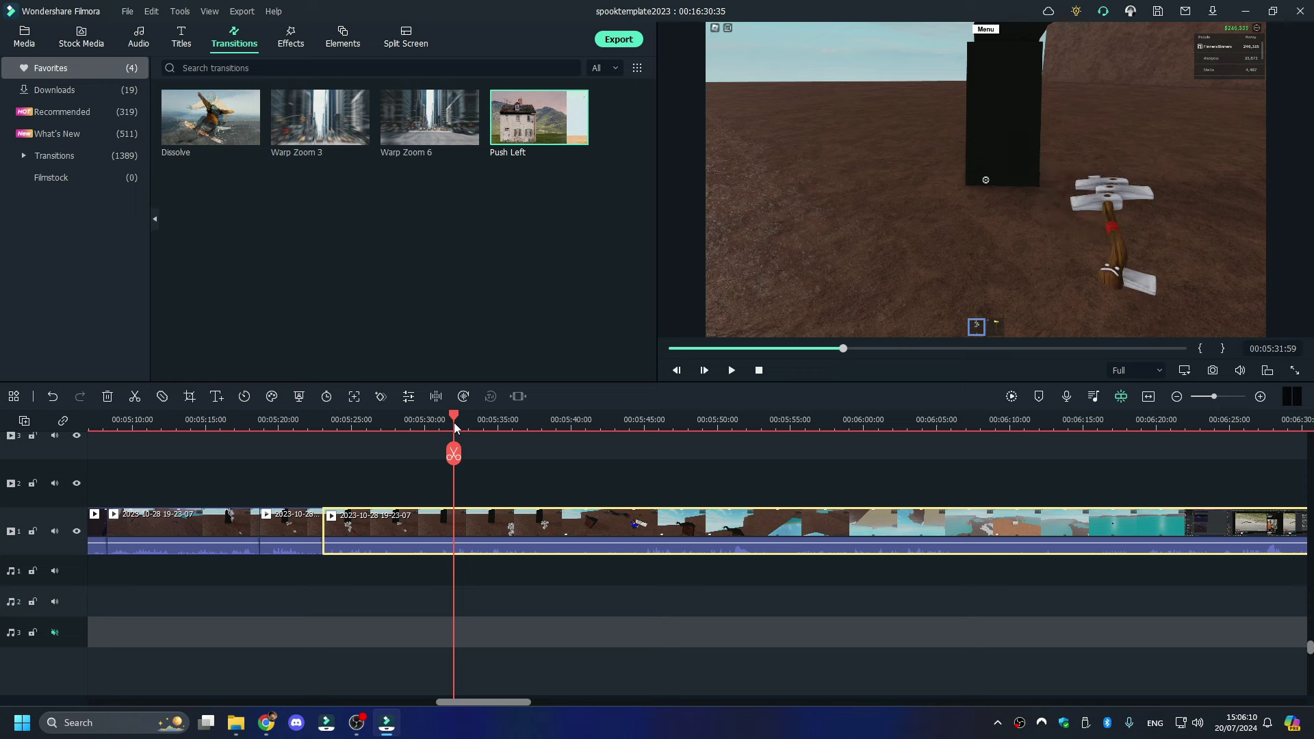
{"action": "right_click", "coordinate": [409, 544]}
{"action": "left_click", "coordinate": [466, 139]}
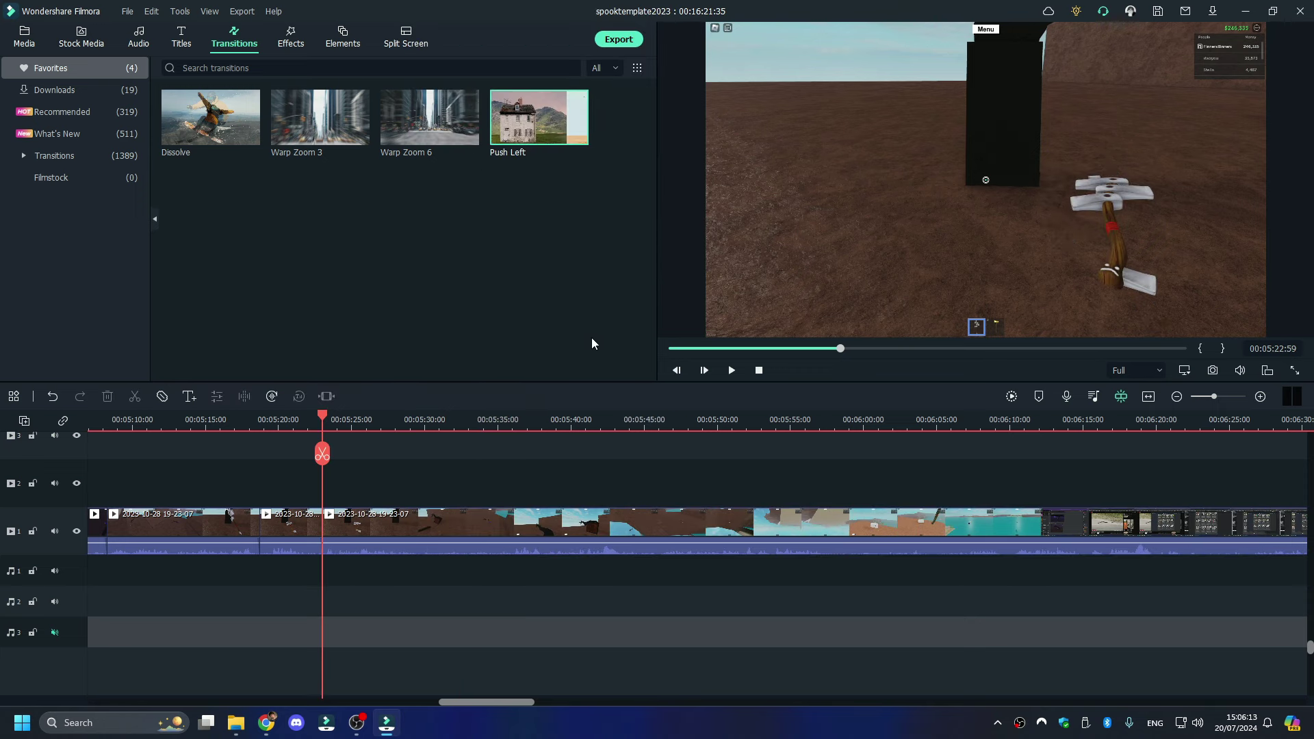
{"action": "key", "text": "space"}
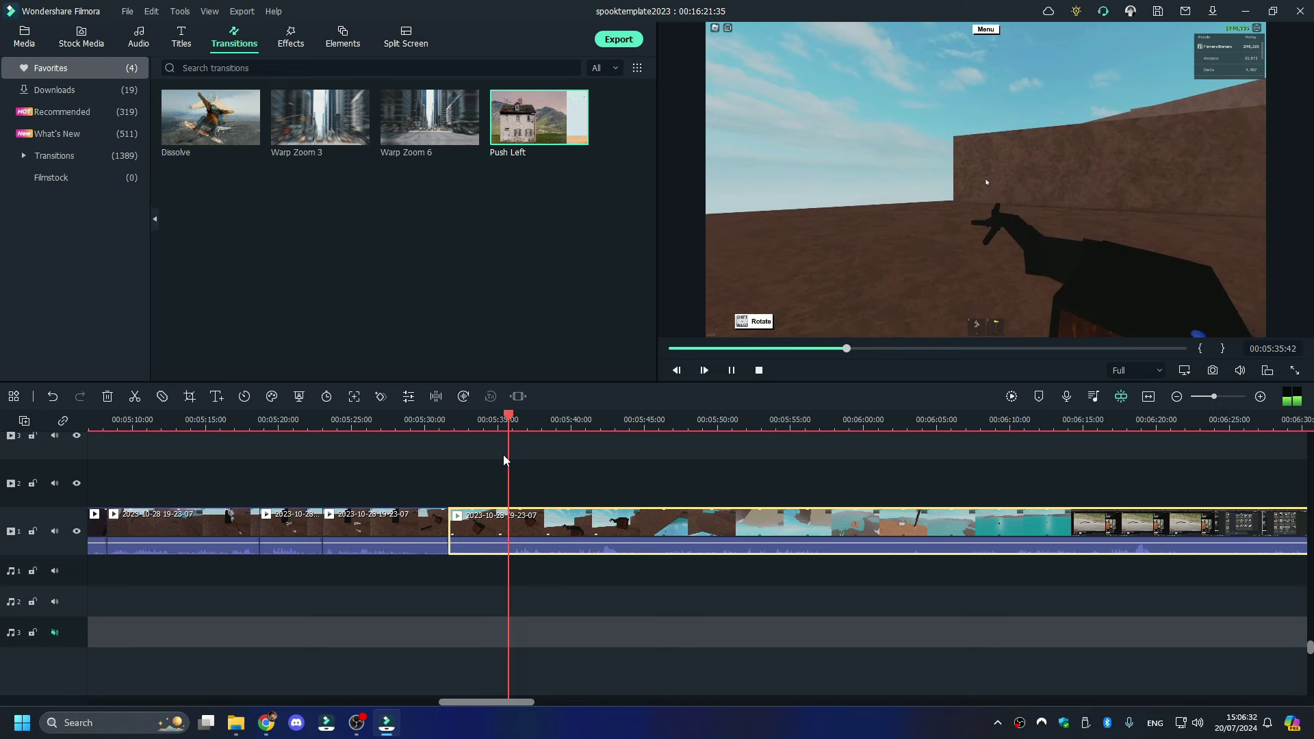
- Split and ripple-delete the last unwanted part, leaving the project ending at 5:41:51
{"action": "left_click", "coordinate": [508, 453]}
{"action": "right_click", "coordinate": [483, 520]}
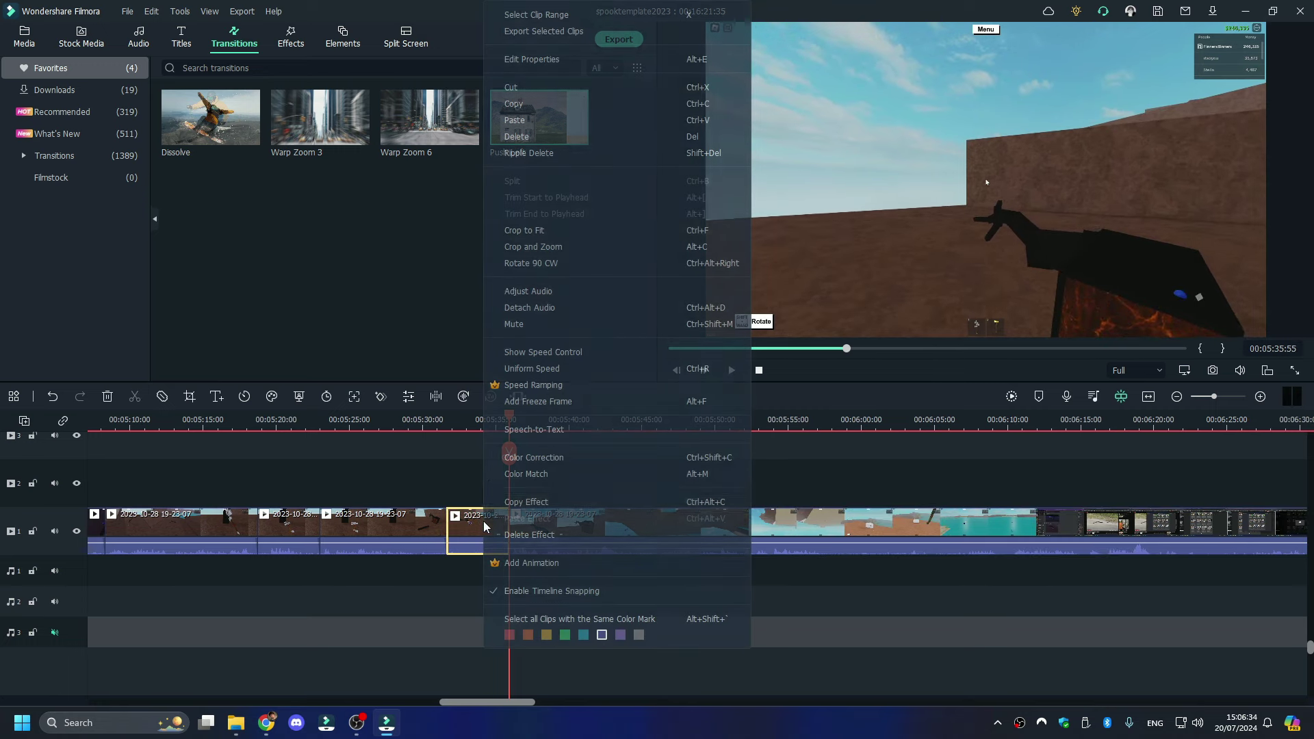
{"action": "left_click", "coordinate": [559, 150]}
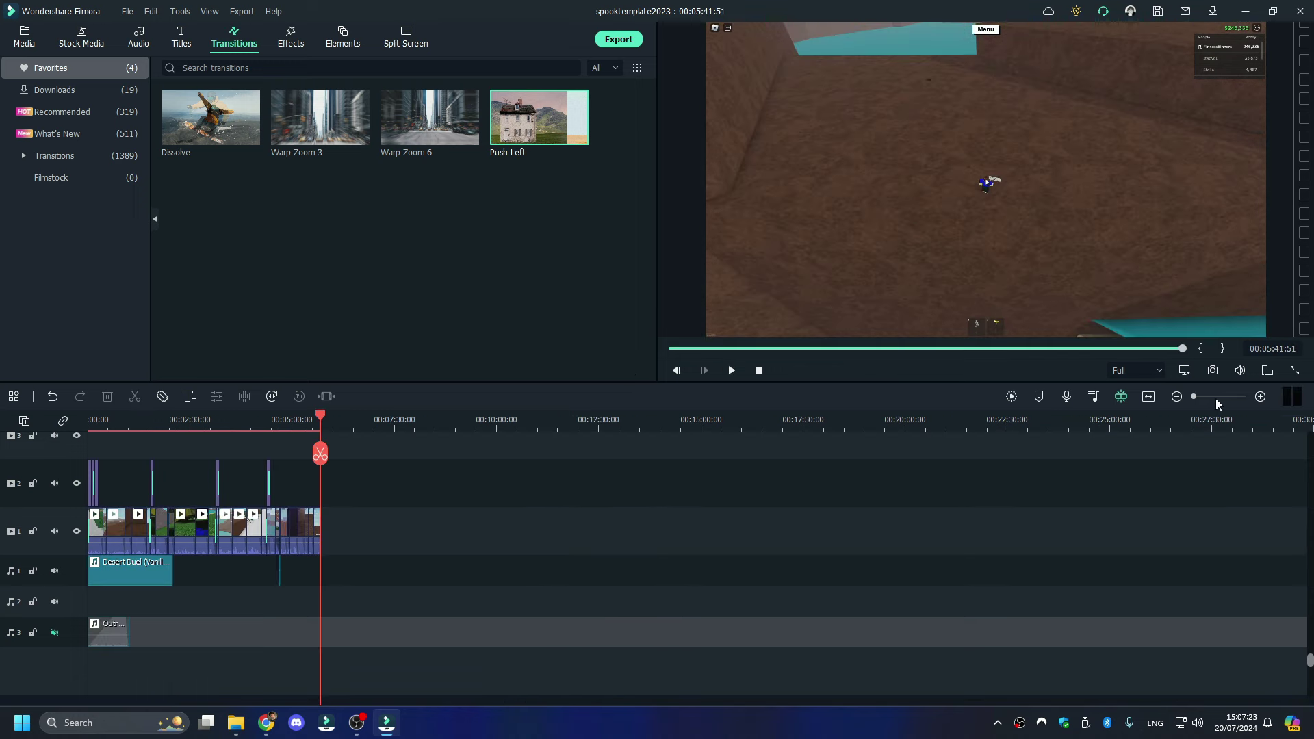
{"action": "mouse_move", "coordinate": [1215, 398]}
{"action": "left_mouse_down"}
{"action": "mouse_move", "coordinate": [1204, 399]}
{"action": "mouse_move", "coordinate": [1218, 397]}
{"action": "left_mouse_up"}
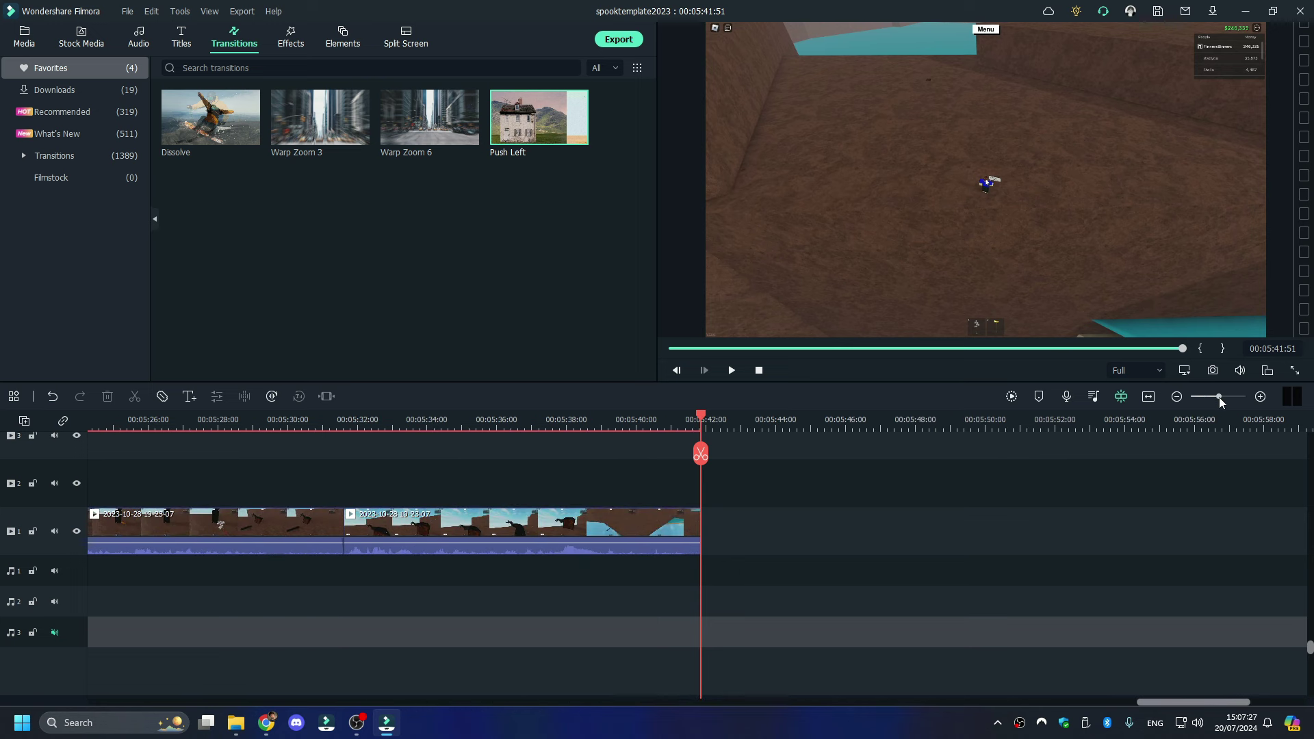
{"action": "left_click", "coordinate": [237, 722]}
{"action": "left_click", "coordinate": [460, 415]}
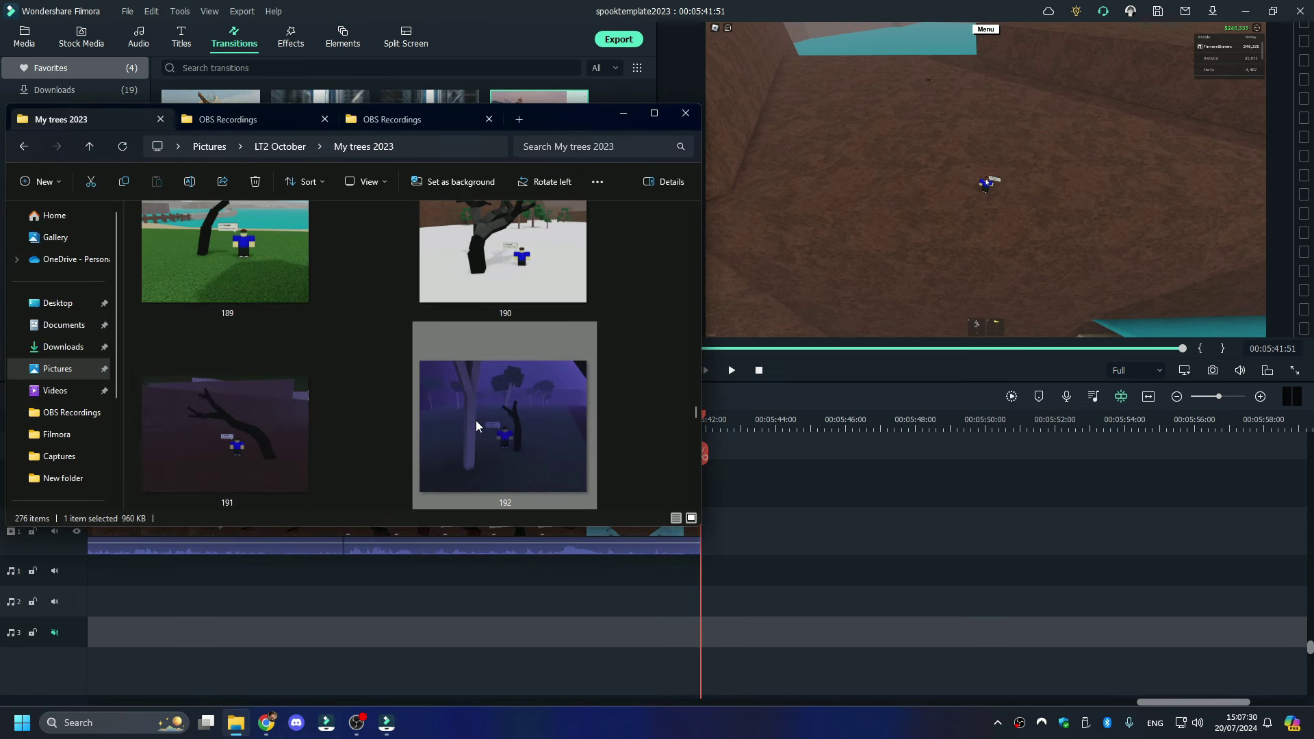
{"action": "left_click", "coordinate": [273, 119]}
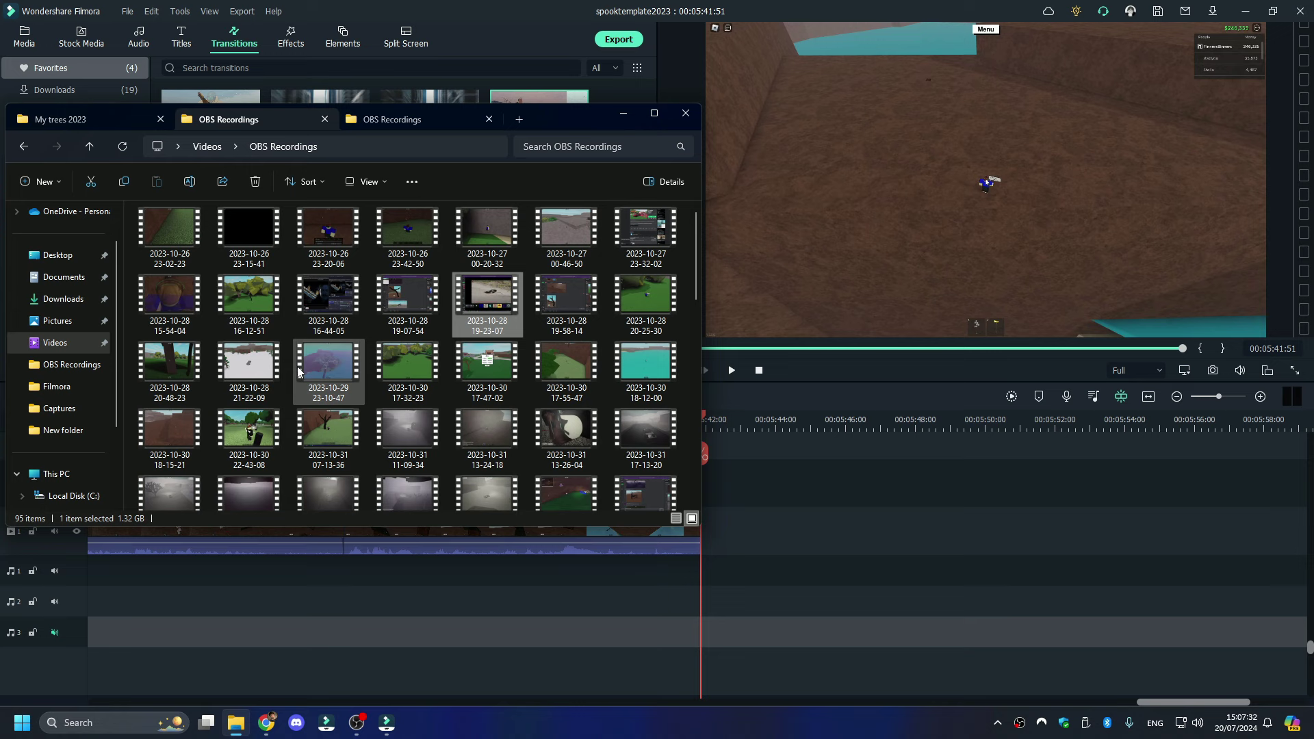
{"action": "double_click", "coordinate": [573, 296]}
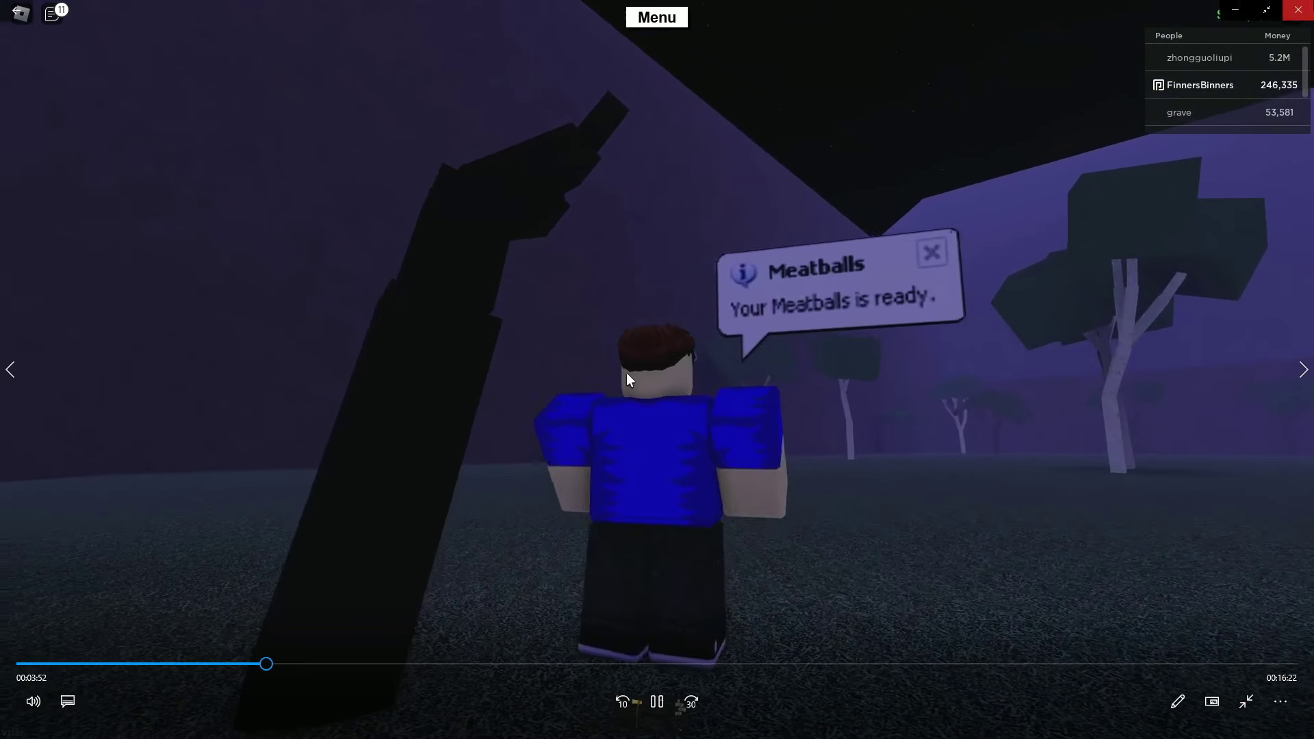
{"action": "key", "text": "alt+F4"}
{"action": "left_click_drag", "start_coordinate": [566, 301], "coordinate": [712, 525]}
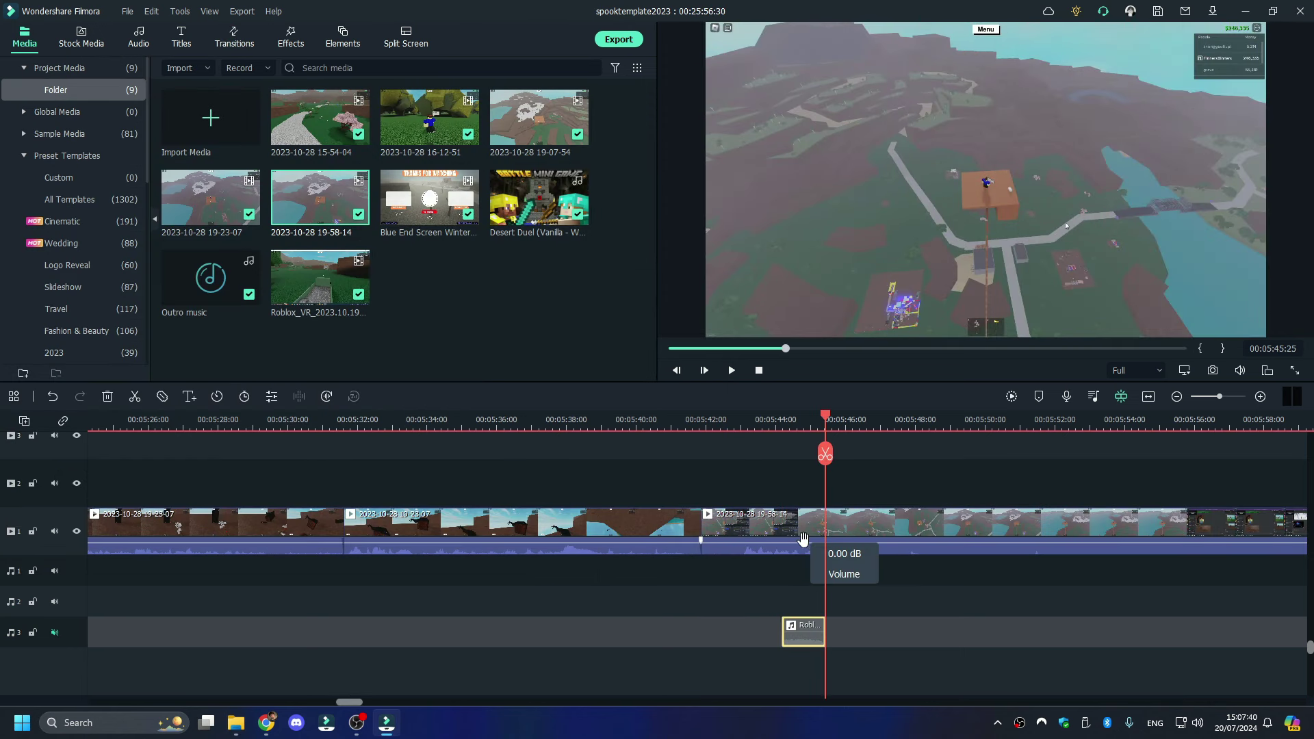
- Undo the stray audio clip on track 3 and paste the lower-third title over the new clip
{"action": "key", "text": "ctrl+z"}
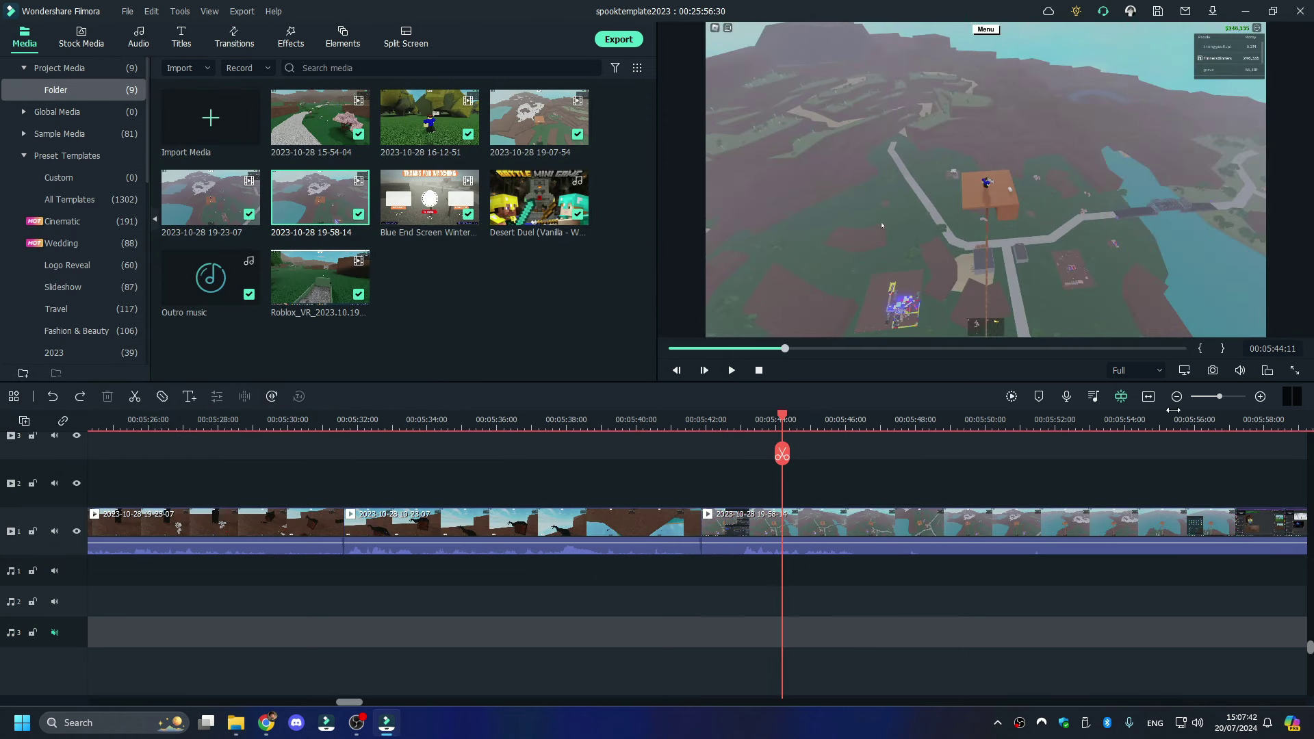
{"action": "scroll", "coordinate": [1173, 410], "scroll_direction": "down", "scroll_amount": 3}
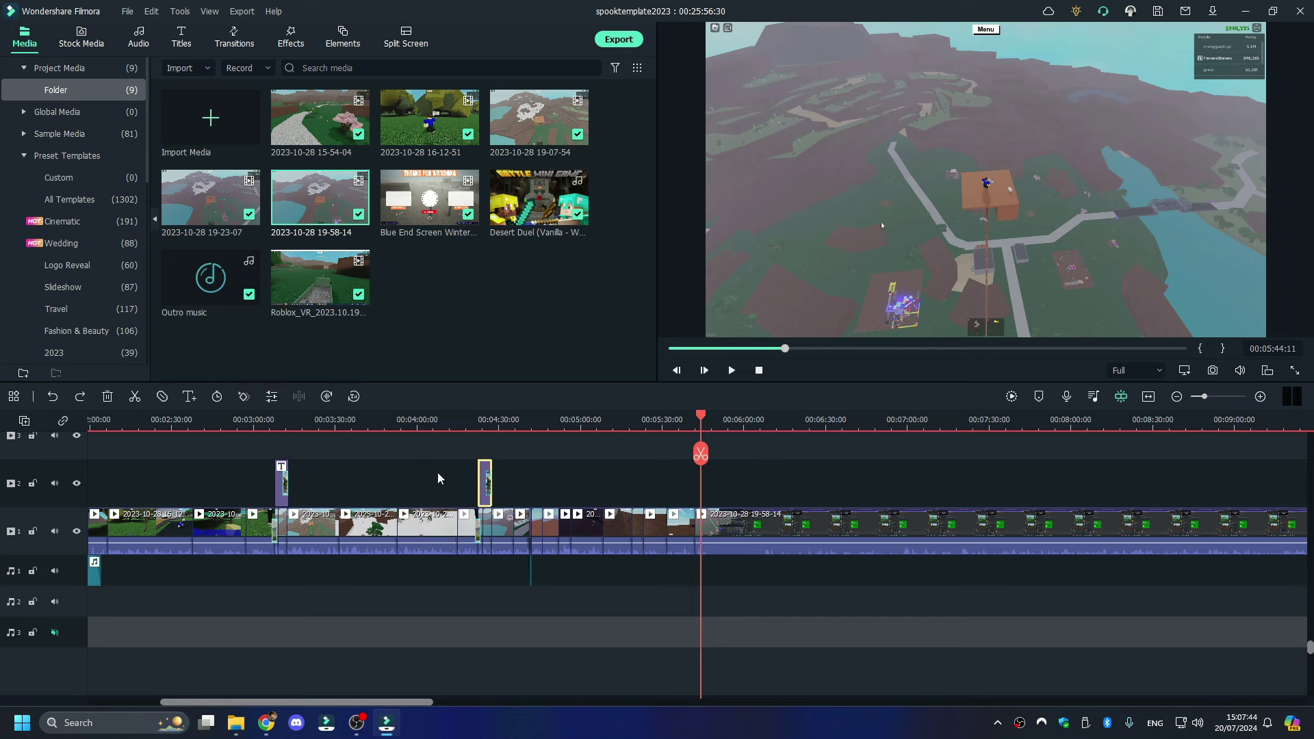
{"action": "key", "text": "ctrl+v"}
{"action": "left_click", "coordinate": [1217, 397]}
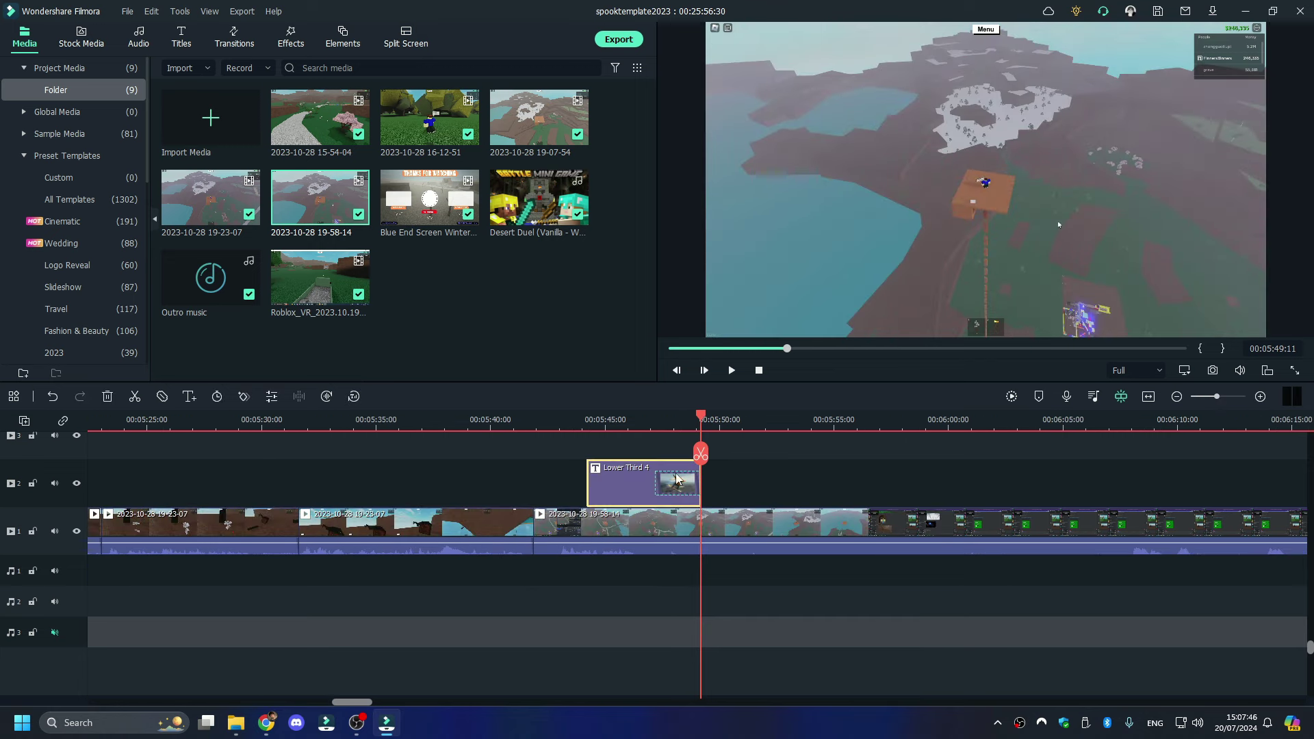
{"action": "left_click", "coordinate": [623, 419]}
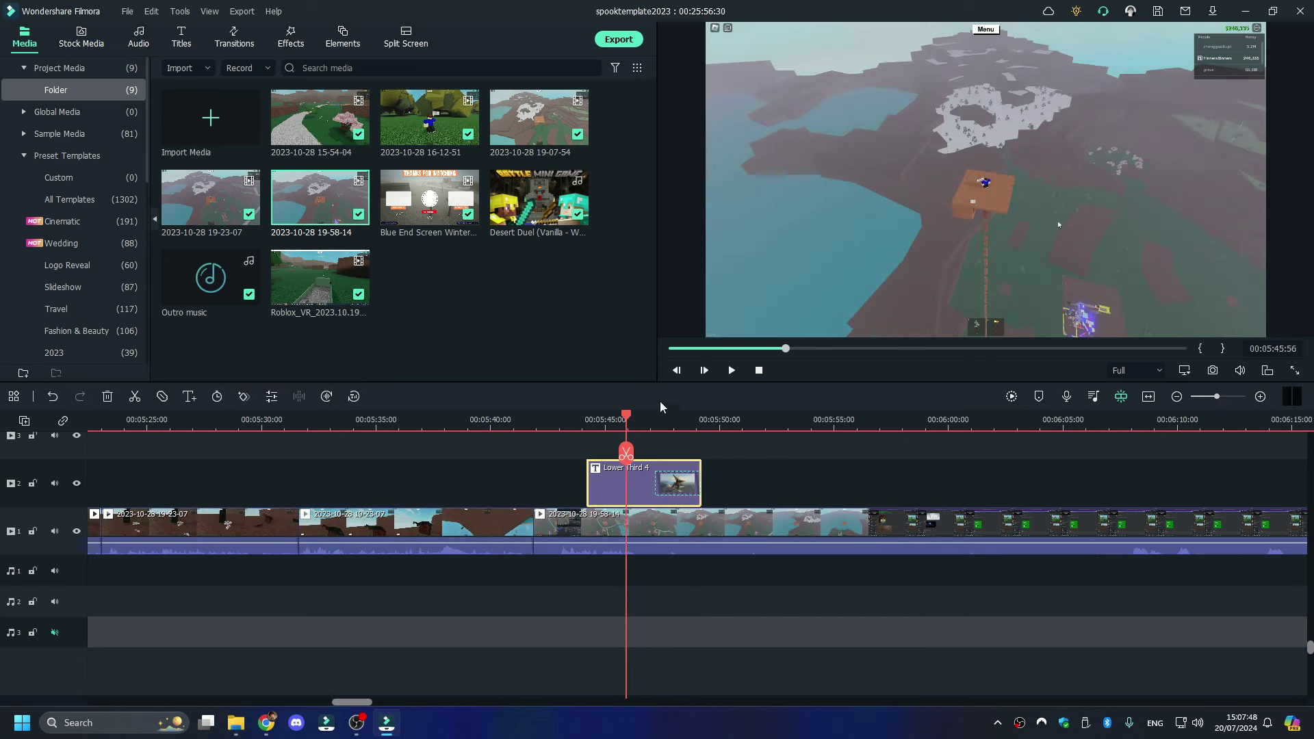
- Change the pasted title's text from Spook 192 to Spook 193 and shift it earlier on track 2
{"action": "double_click", "coordinate": [754, 301]}
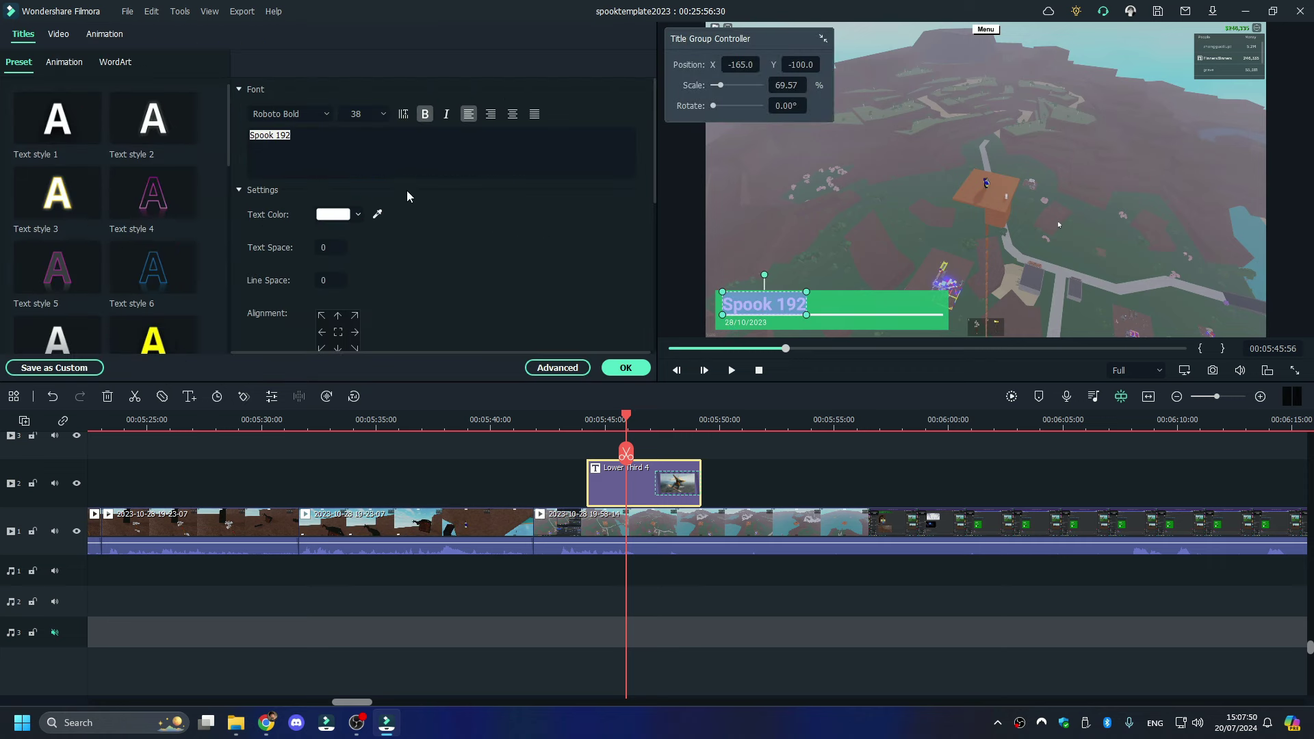
{"action": "key", "text": "End"}
{"action": "key", "text": "BackSpace"}
{"action": "type", "text": "3"}
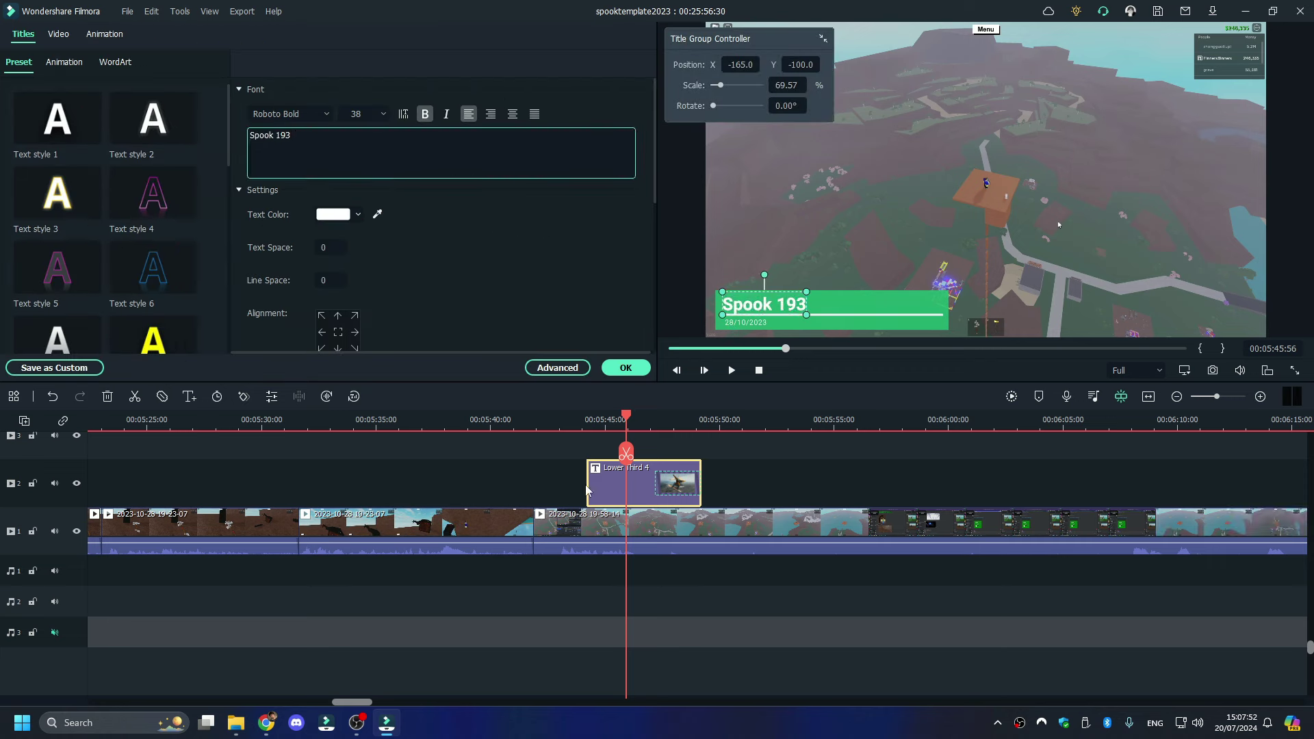
{"action": "left_click_drag", "start_coordinate": [586, 490], "coordinate": [533, 490]}
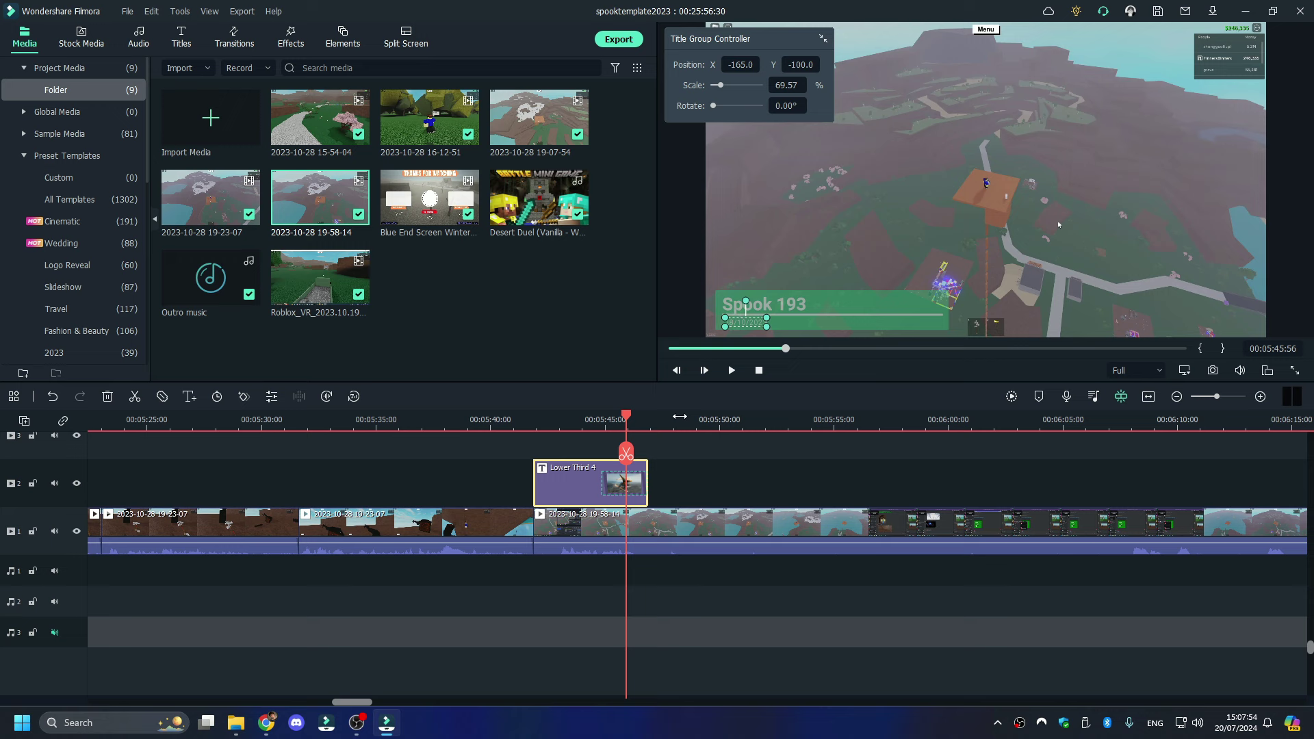
{"action": "left_click_drag", "start_coordinate": [1217, 396], "coordinate": [1206, 396]}
{"action": "left_click", "coordinate": [254, 40]}
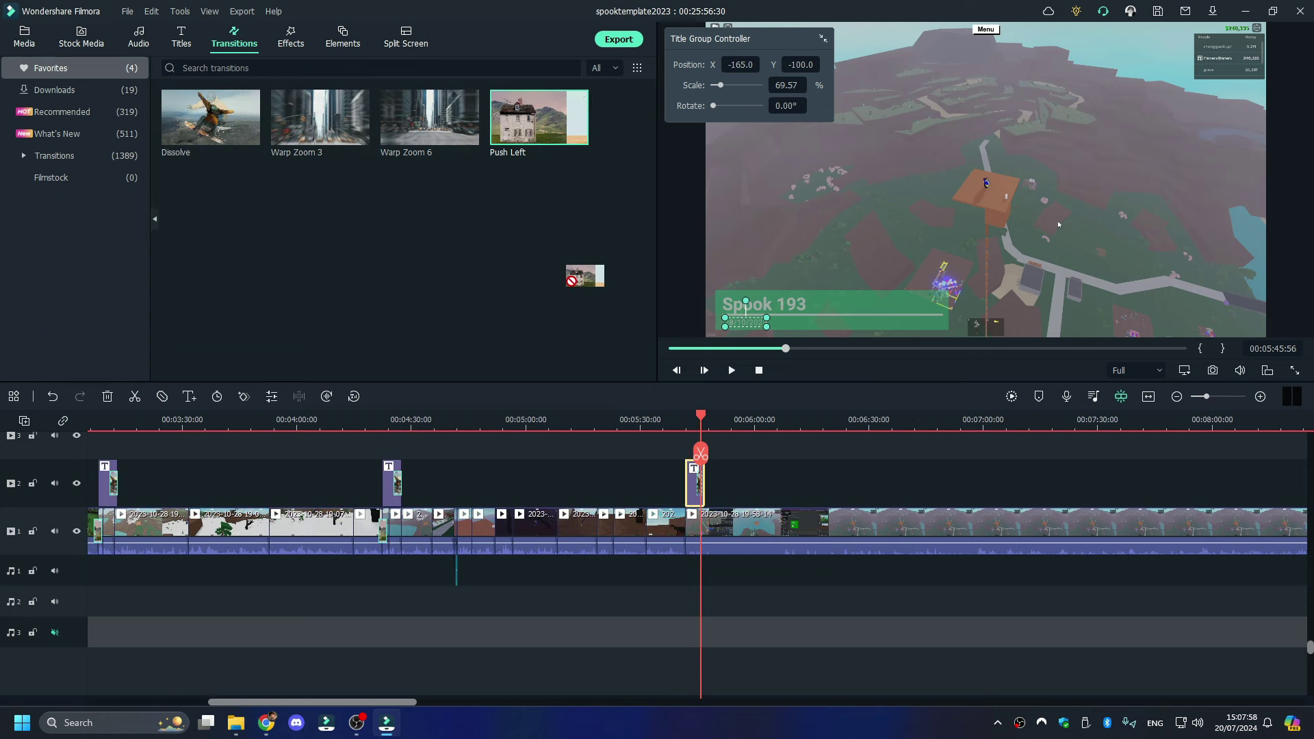
- Add a Push Left transition between the 19-23-07 and 19-58-14 recordings
{"action": "left_click_drag", "start_coordinate": [570, 279], "coordinate": [688, 536]}
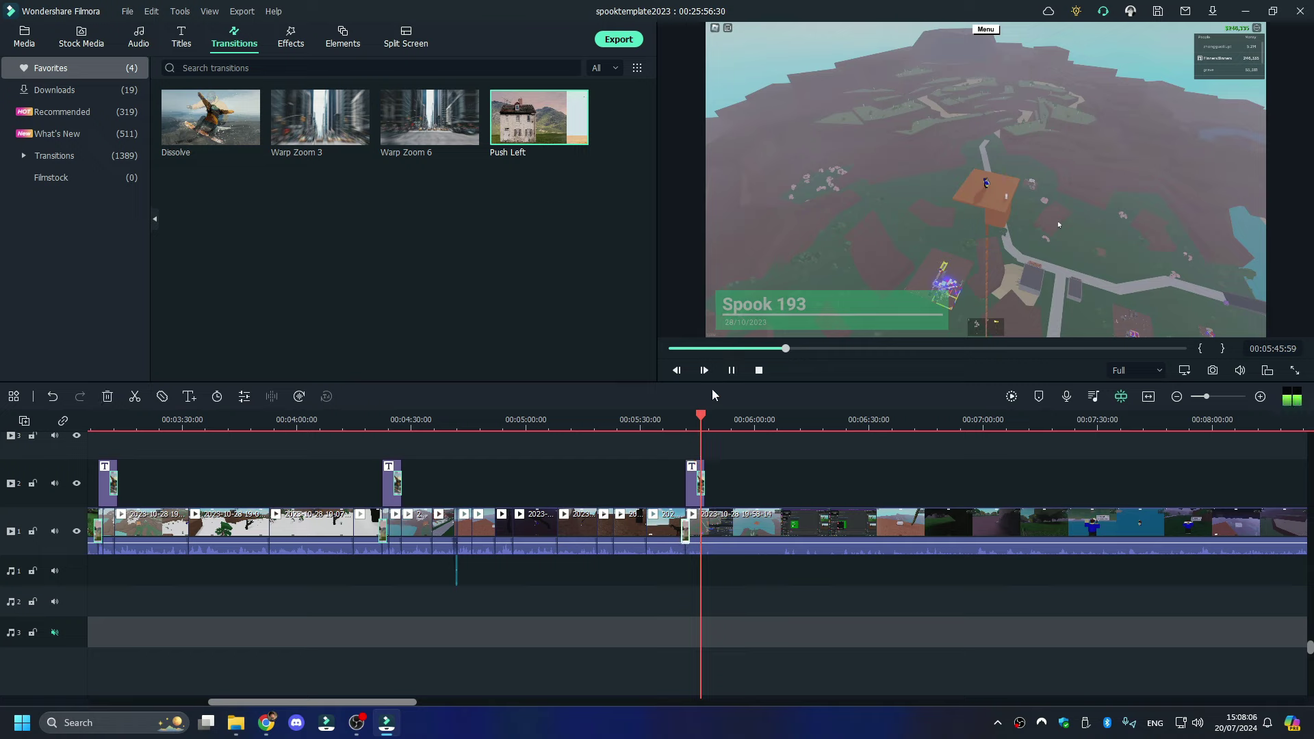
{"action": "left_click", "coordinate": [731, 370]}
{"action": "left_click", "coordinate": [684, 429]}
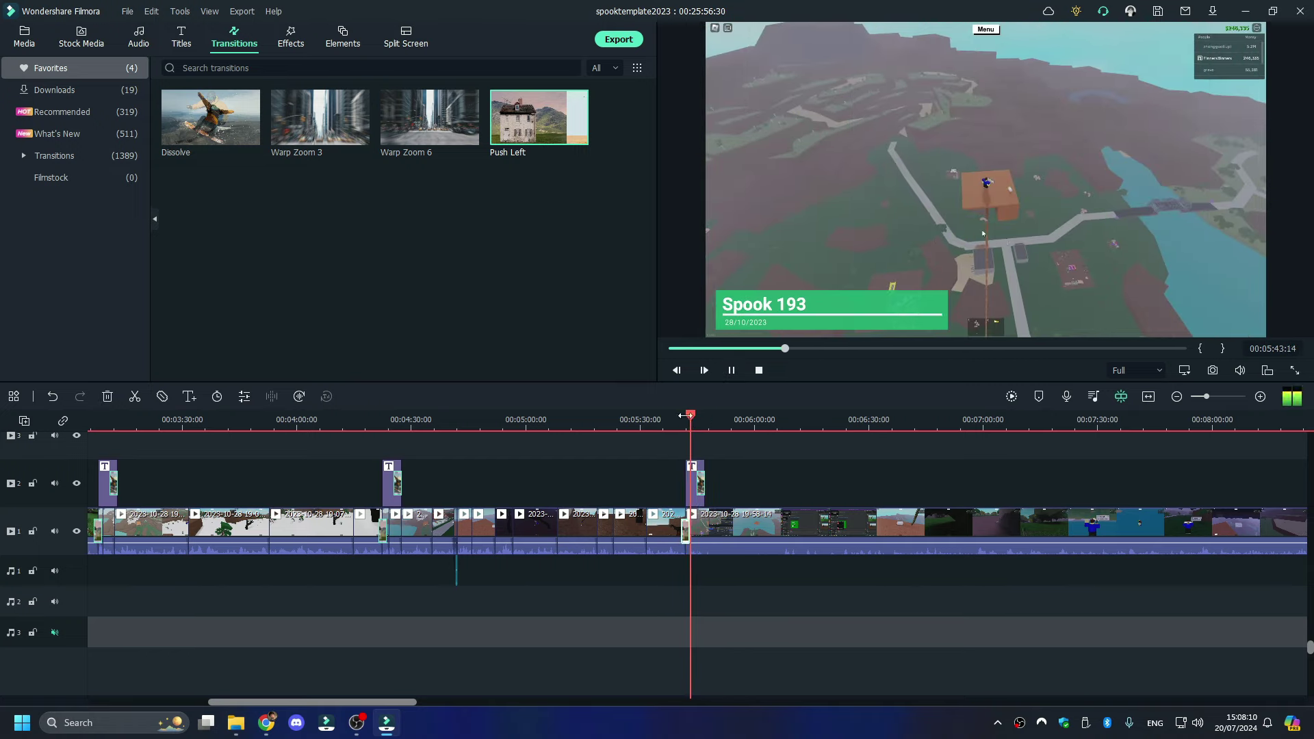
{"action": "left_click", "coordinate": [683, 419]}
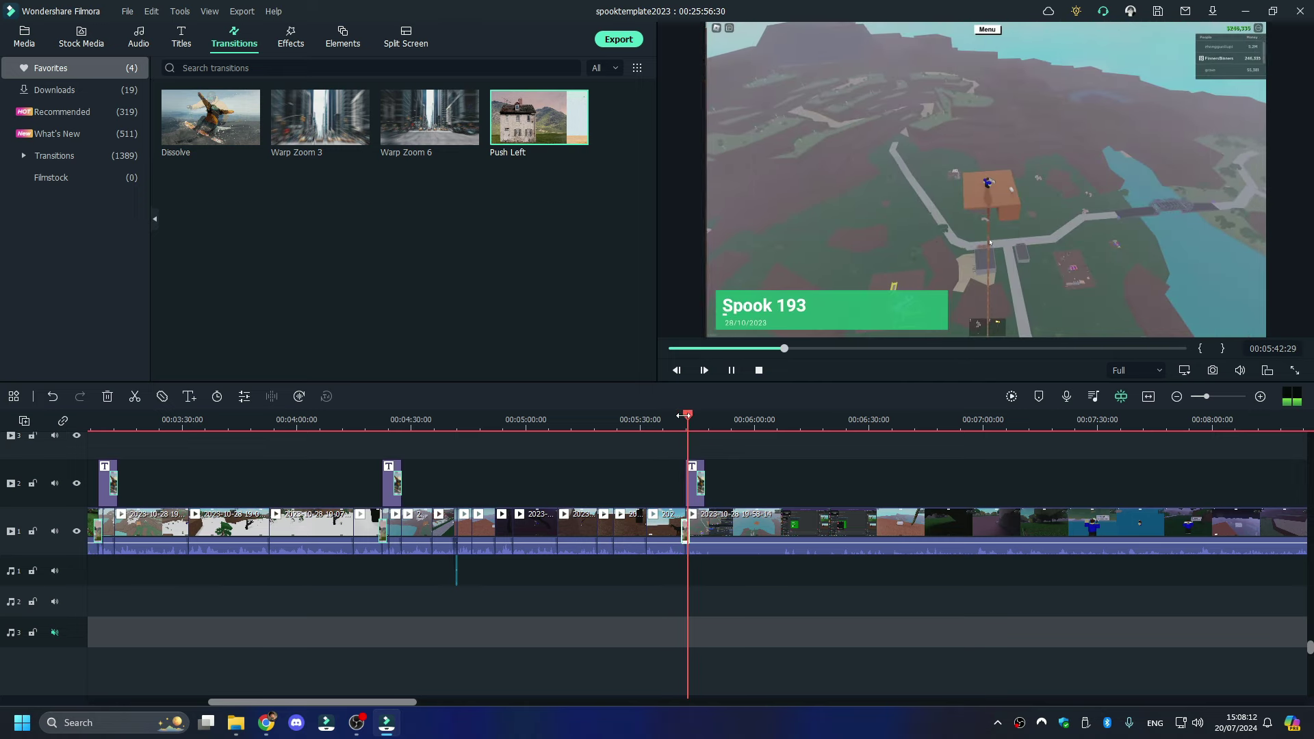
- Zoom in and replay the footage around where the Spook 193 title begins
{"action": "left_click_drag", "start_coordinate": [1206, 396], "coordinate": [1228, 397]}
{"action": "left_click", "coordinate": [608, 426]}
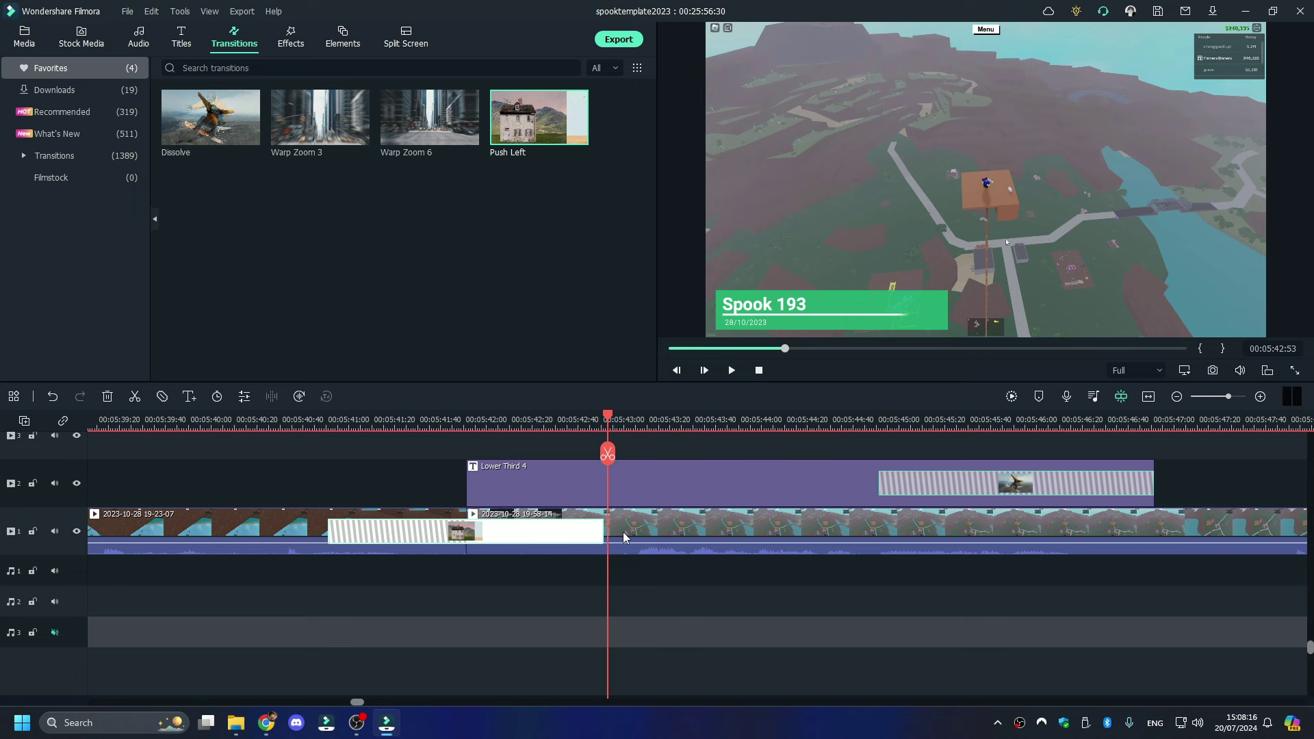
{"action": "right_click", "coordinate": [544, 530]}
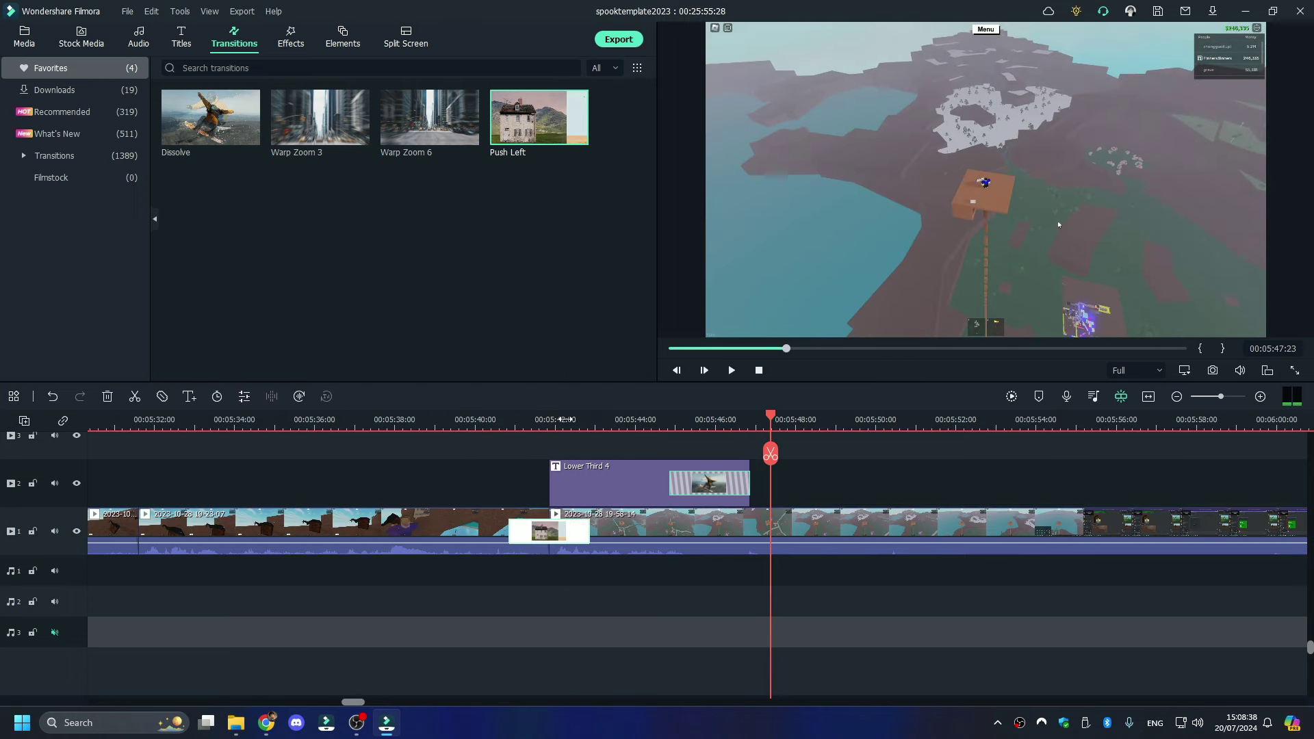
{"action": "left_click", "coordinate": [552, 418]}
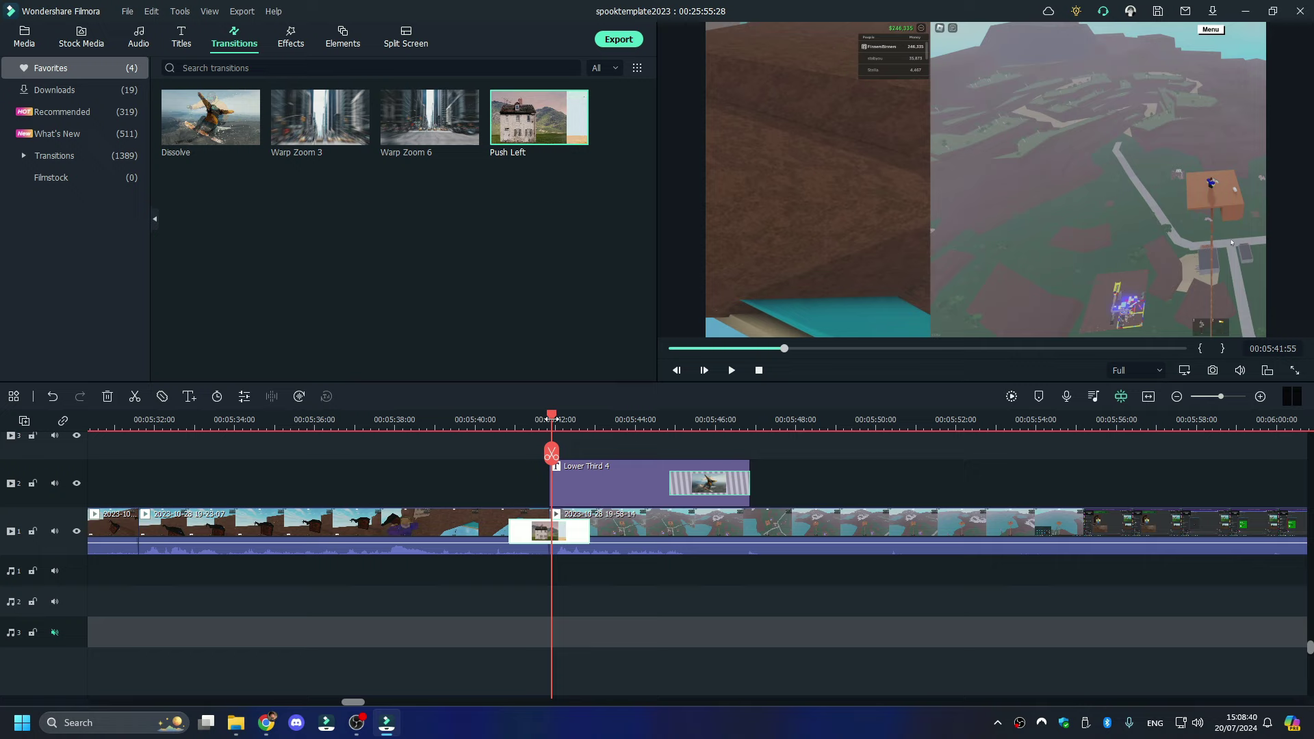
{"action": "key", "text": "space"}
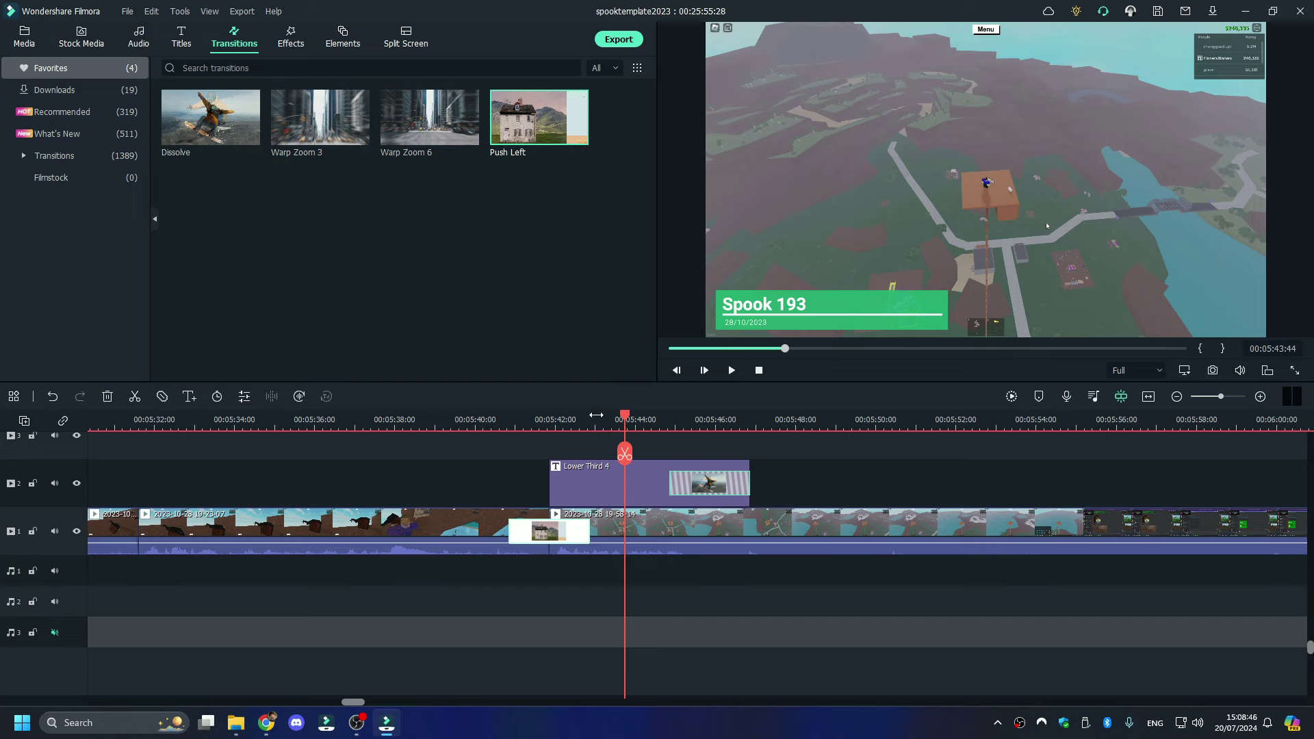
{"action": "left_click", "coordinate": [585, 417]}
{"action": "key", "text": "space"}
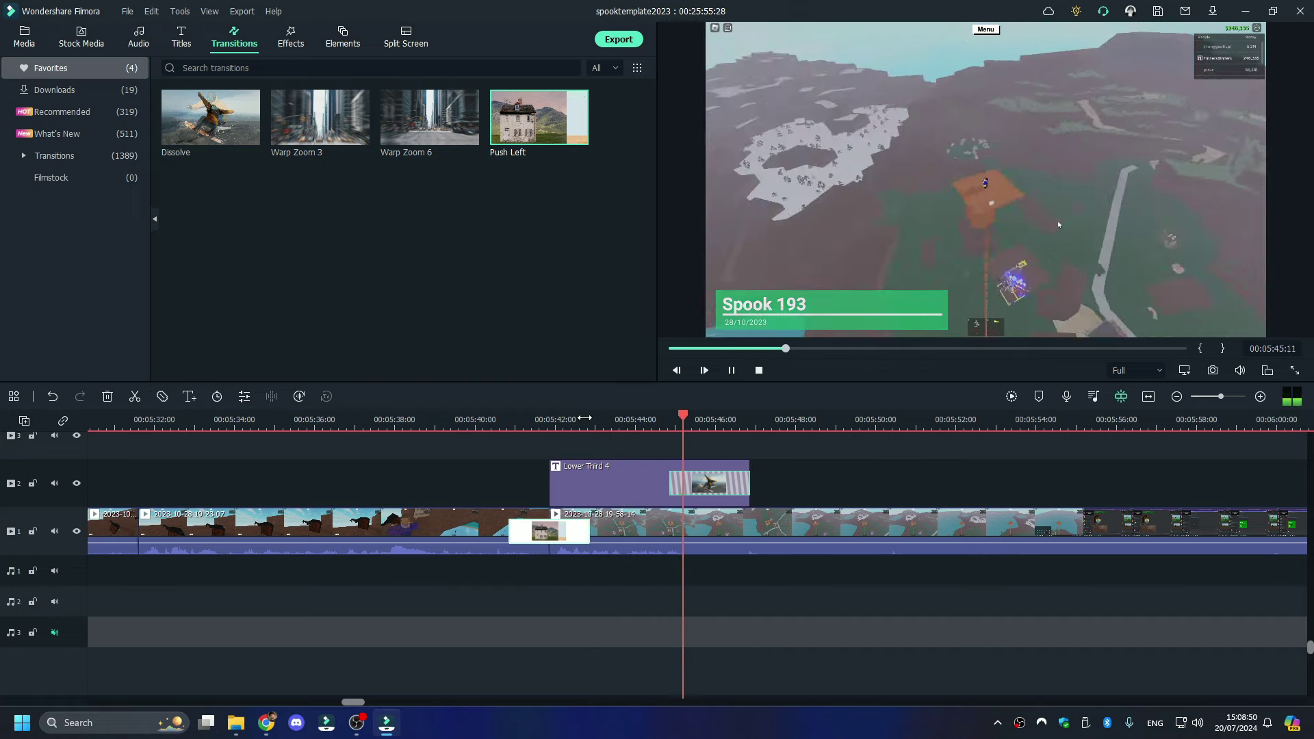
{"action": "key", "text": "space"}
- Split the gameplay clip at 00:05:42:55 and again at 00:05:44:12
{"action": "left_click", "coordinate": [592, 421]}
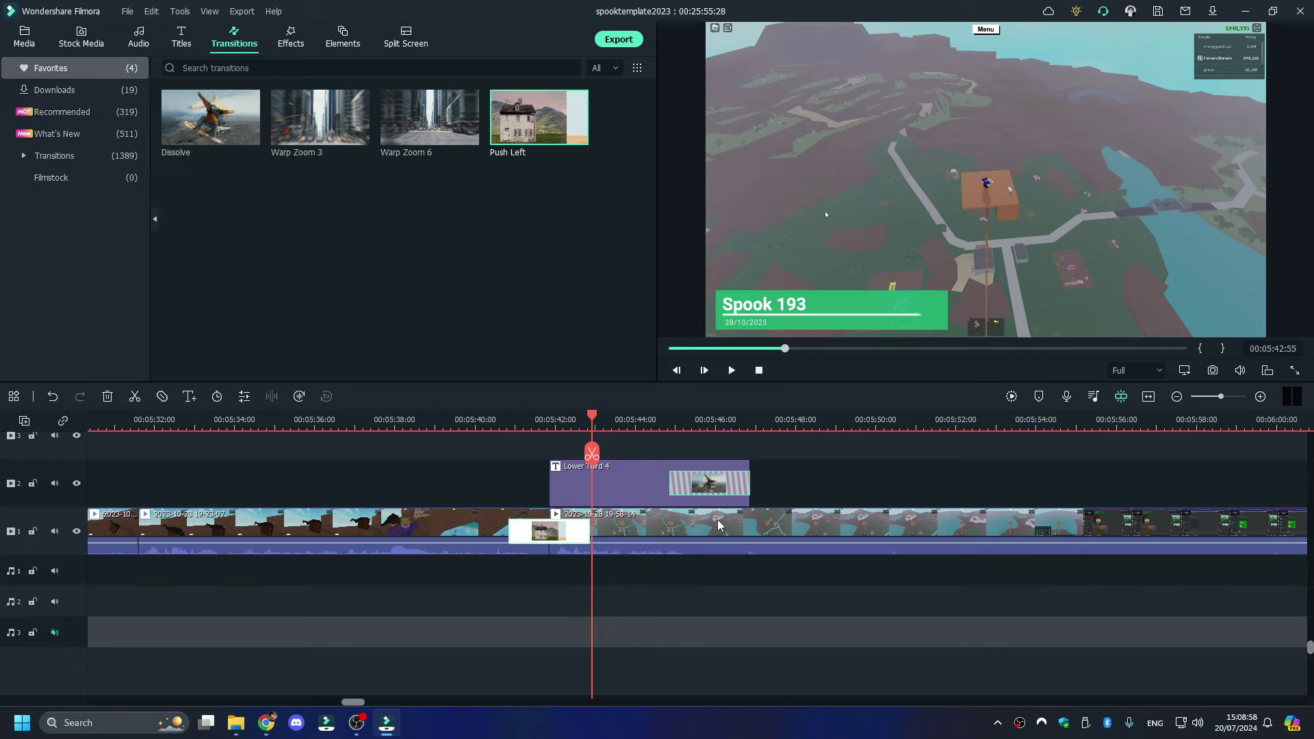
{"action": "left_click", "coordinate": [718, 525]}
{"action": "left_click", "coordinate": [592, 452]}
{"action": "key", "text": "space"}
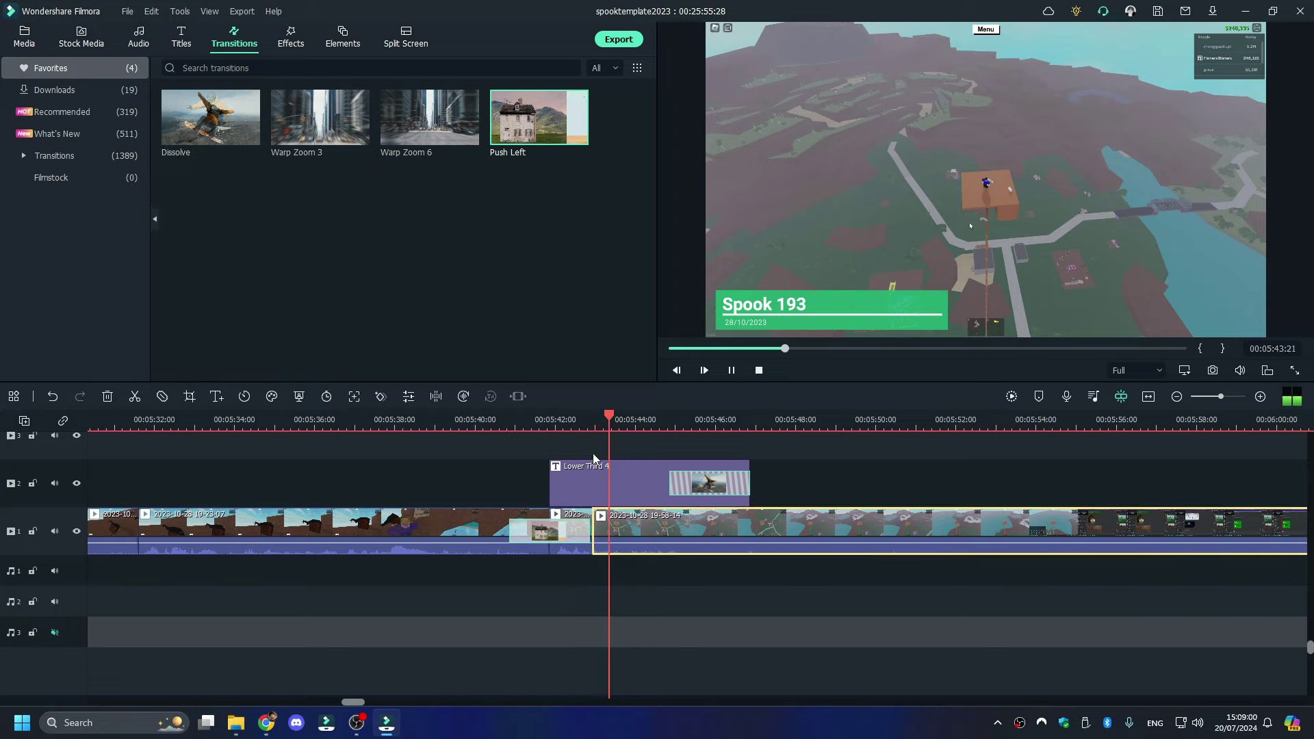
{"action": "key", "text": "space"}
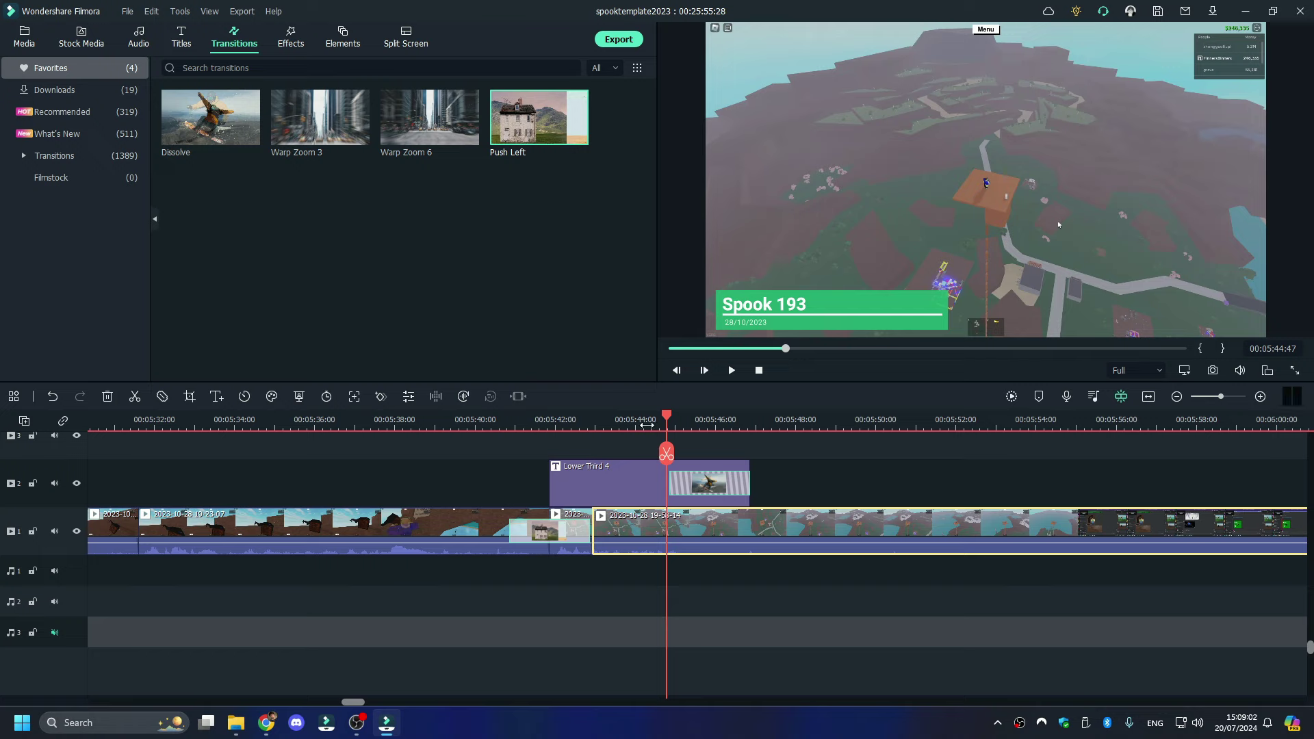
{"action": "left_click_drag", "start_coordinate": [666, 417], "coordinate": [649, 428]}
{"action": "left_click", "coordinate": [646, 453]}
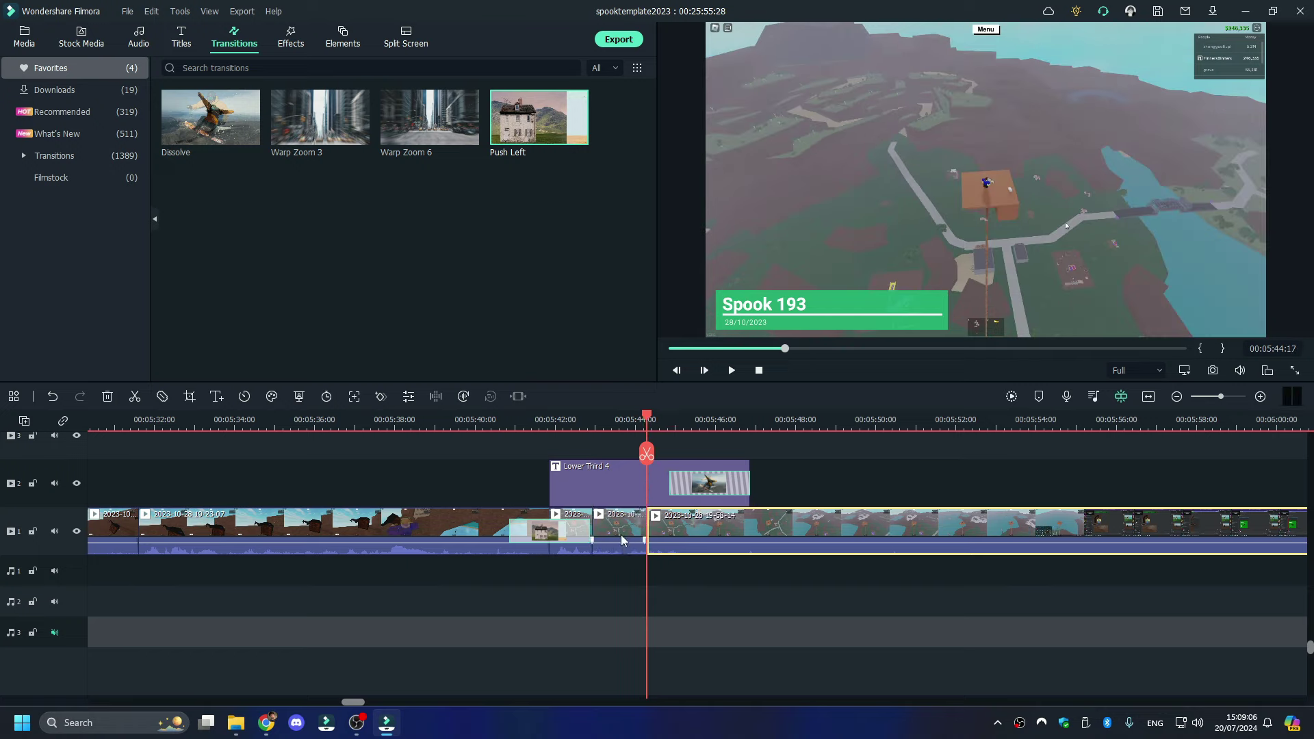
- Crop the short piece to a 362 x 204 top-left area with Crop and Zoom, then play it back
{"action": "double_click", "coordinate": [624, 538]}
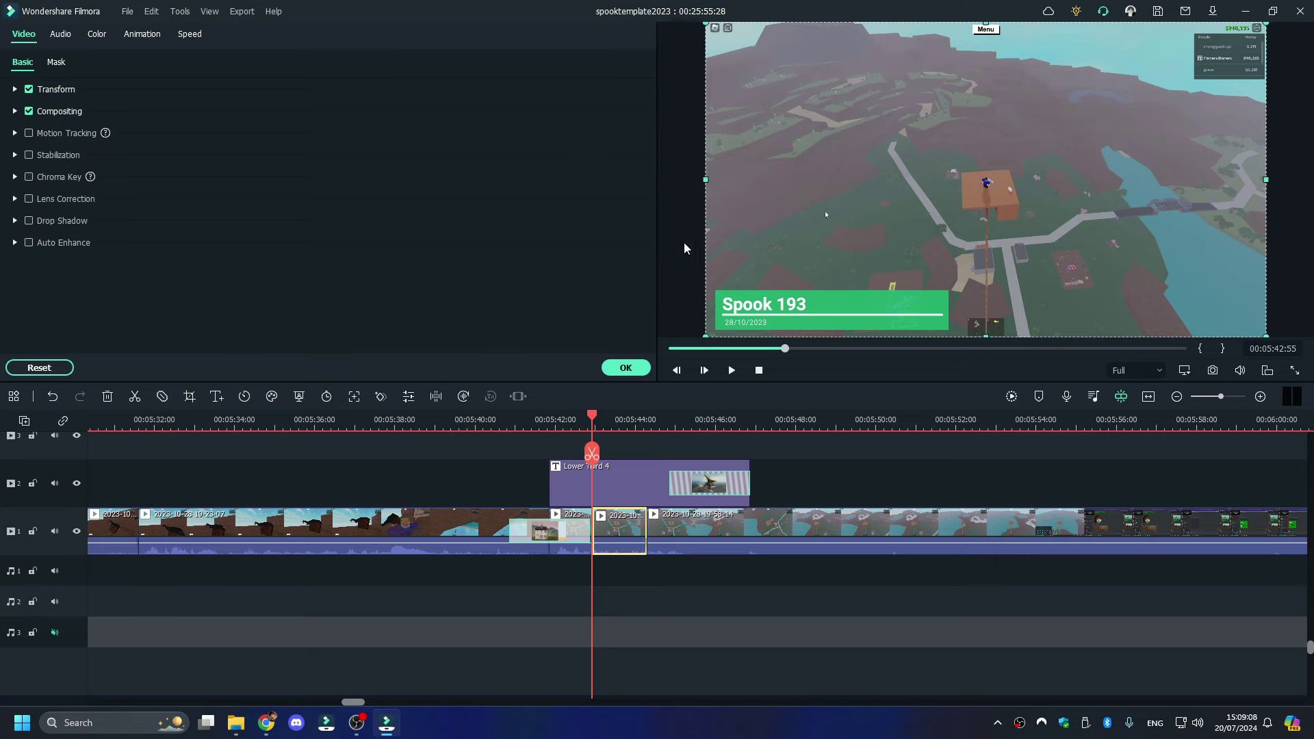
{"action": "key", "text": "alt+c"}
{"action": "left_click_drag", "start_coordinate": [911, 160], "coordinate": [438, 219]}
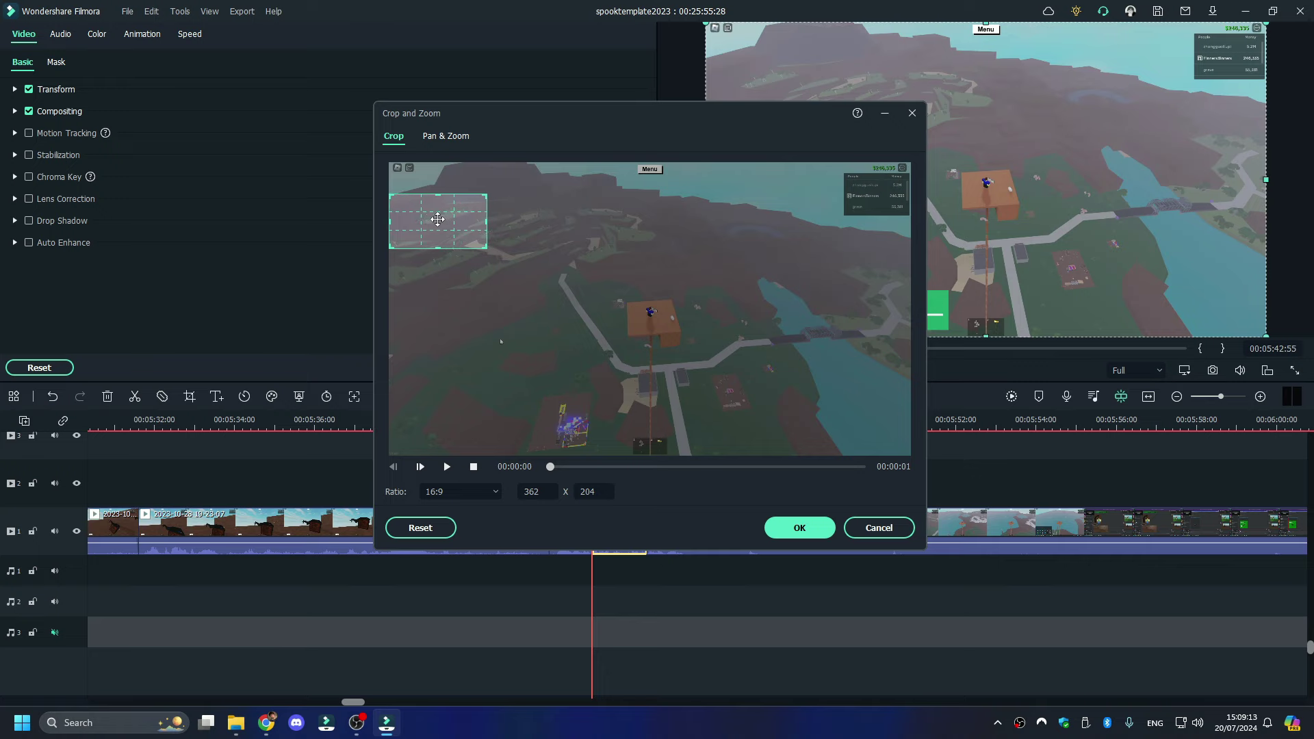
{"action": "left_click", "coordinate": [819, 528]}
{"action": "key", "text": "space"}
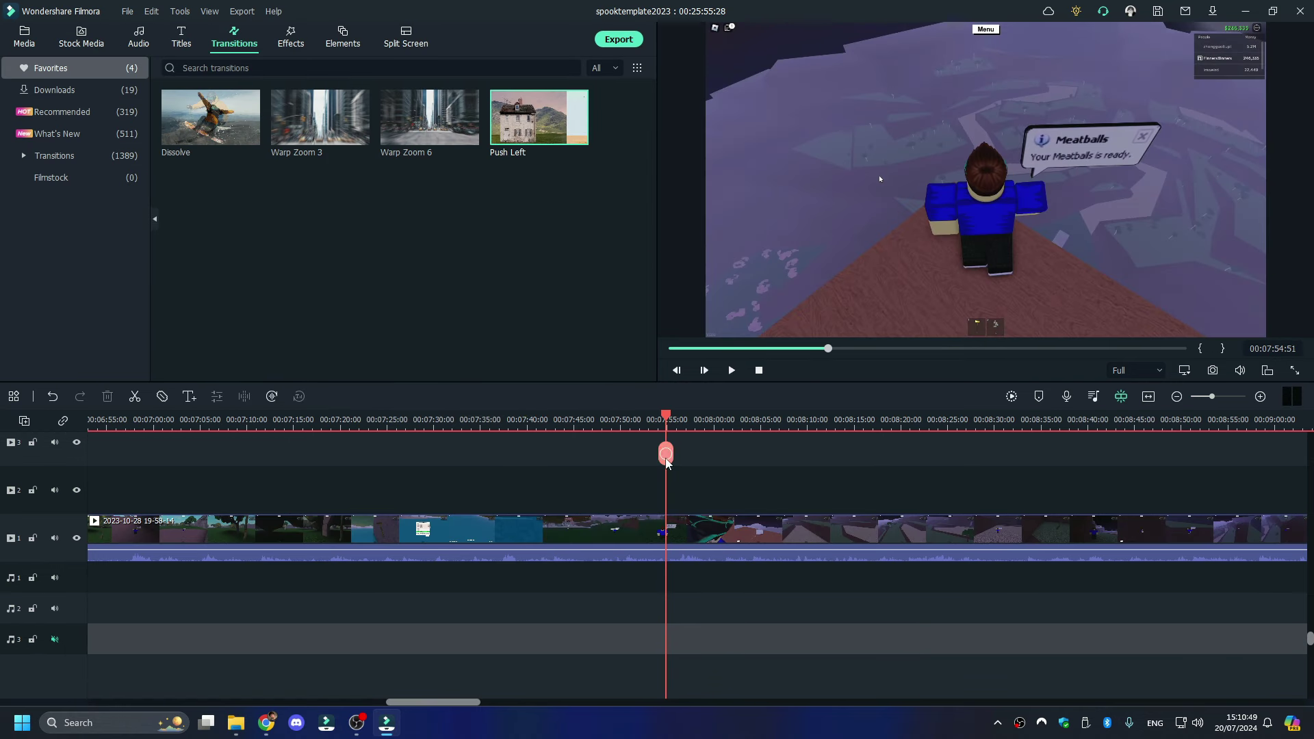
- Split the 19-58-14 clip at the playhead and delete the left part
{"action": "left_click", "coordinate": [666, 453]}
{"action": "right_click", "coordinate": [629, 531]}
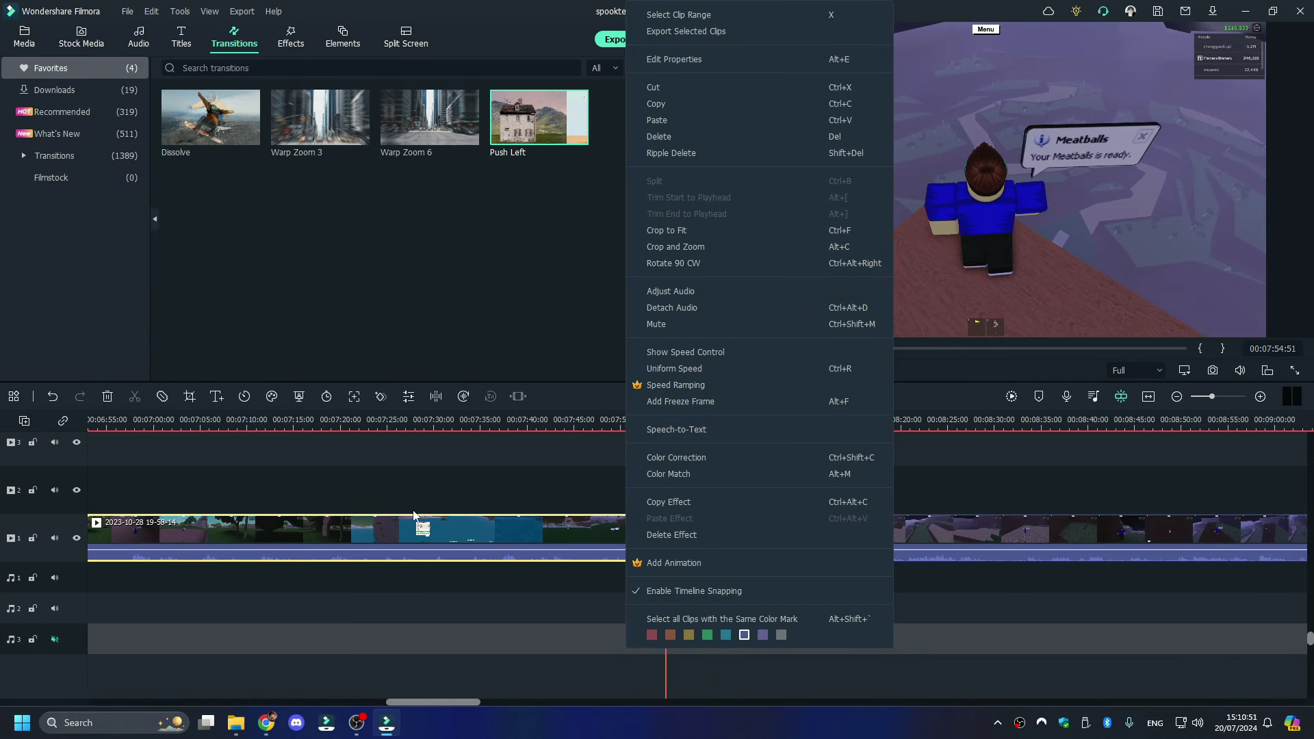
{"action": "left_click", "coordinate": [732, 141]}
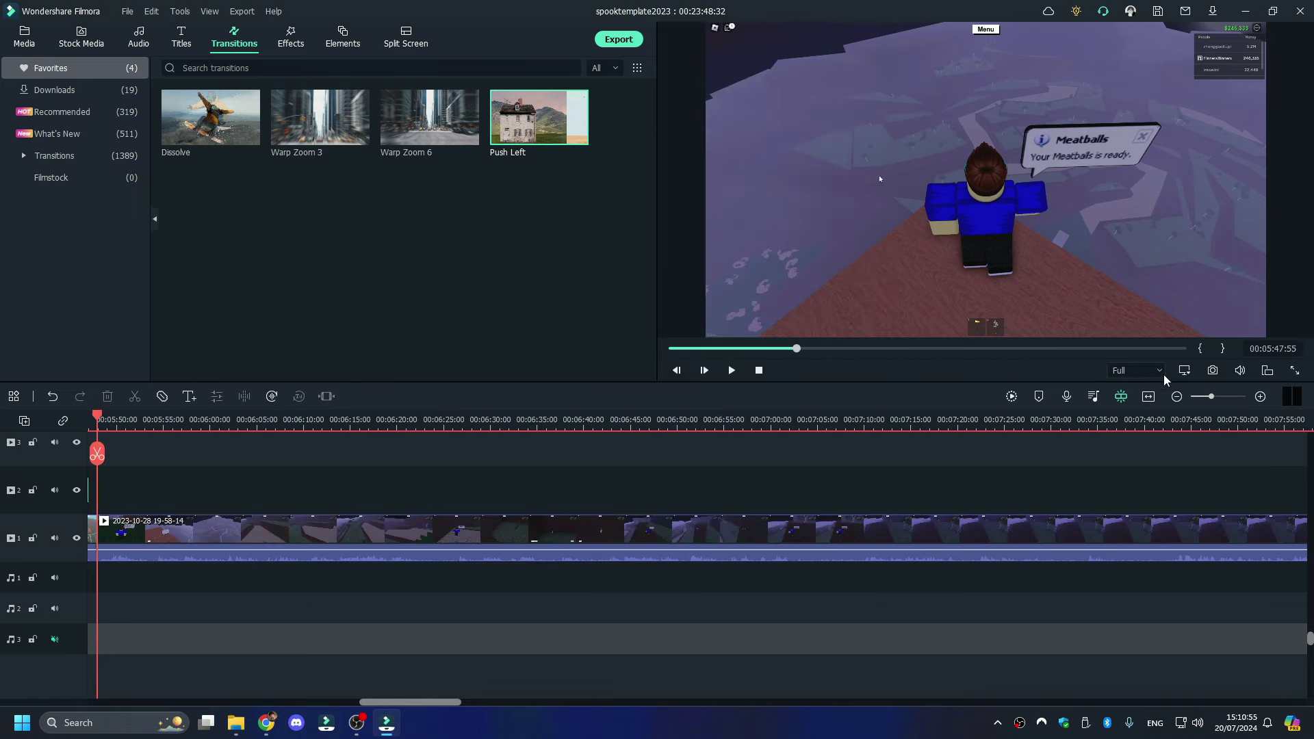
- Split the clip again at 00:07:19:41 and delete the section before the cut
{"action": "left_click", "coordinate": [1207, 396]}
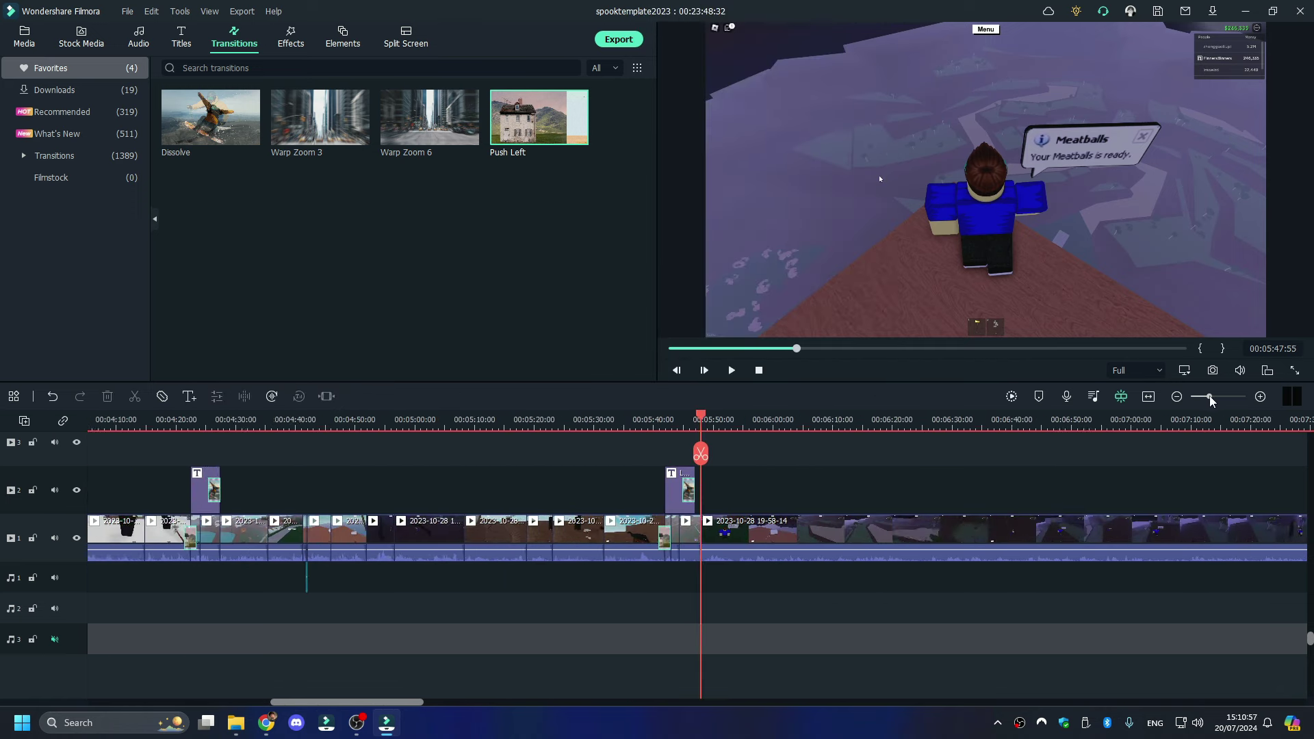
{"action": "left_click_drag", "start_coordinate": [1209, 399], "coordinate": [1224, 396]}
{"action": "key", "text": "space"}
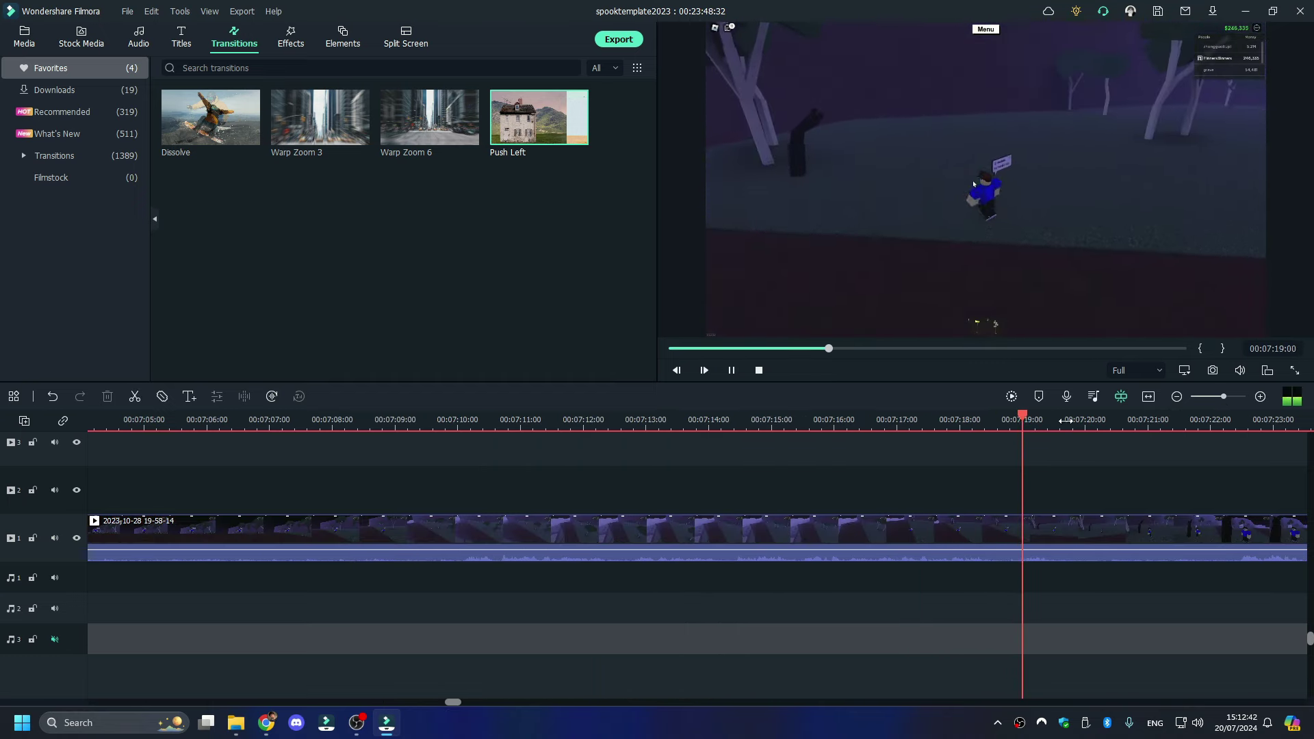
{"action": "key", "text": "space"}
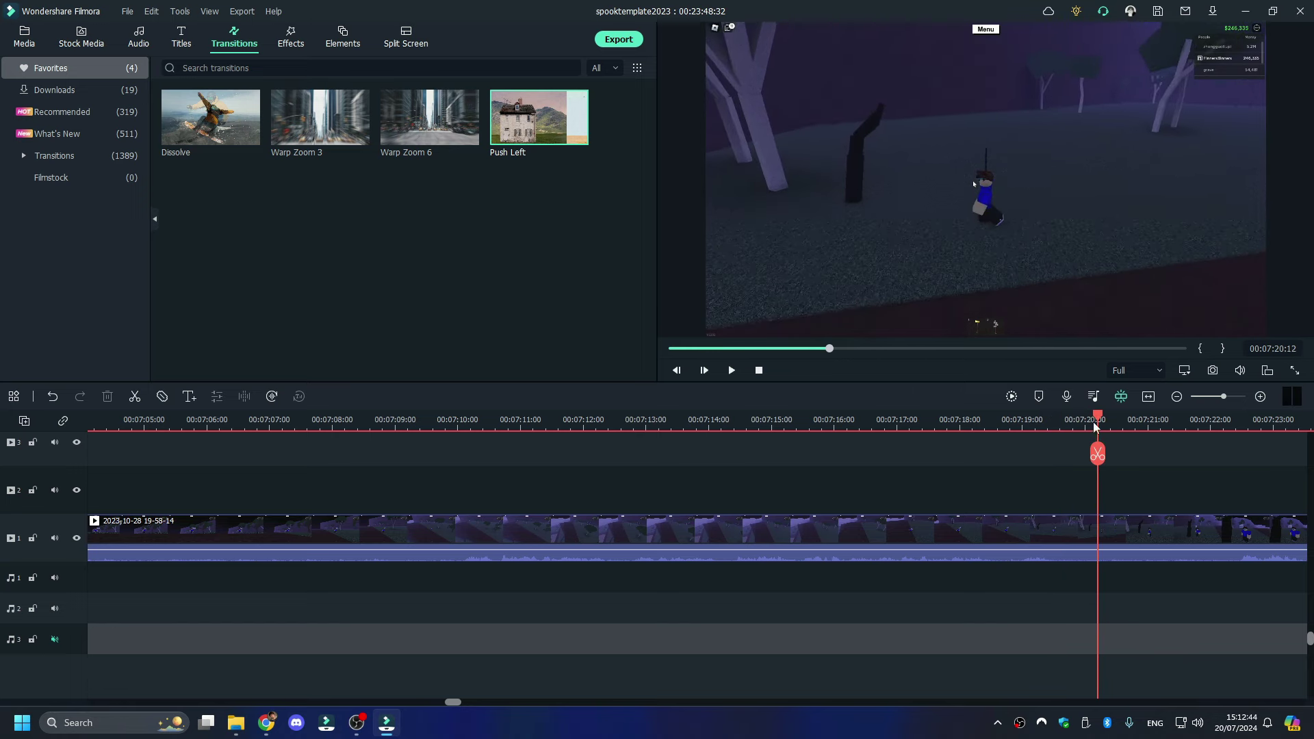
{"action": "left_click_drag", "start_coordinate": [1095, 427], "coordinate": [1065, 427]}
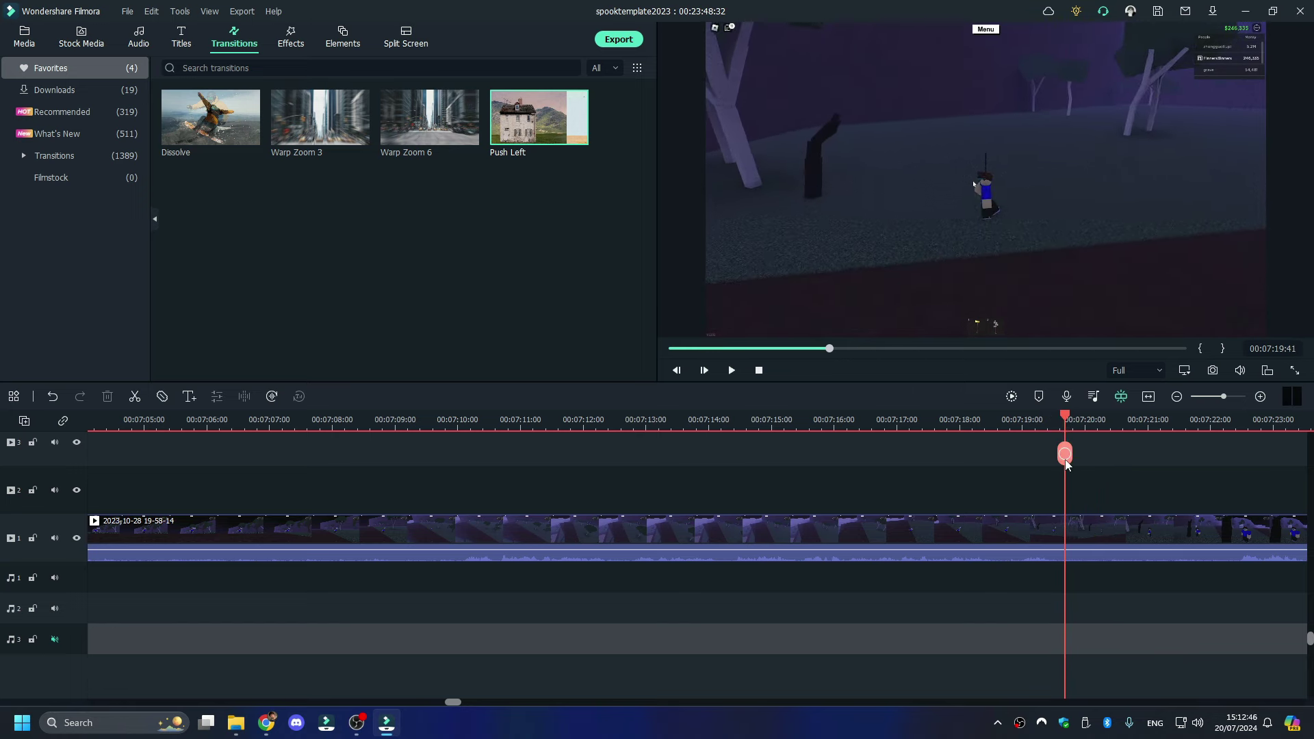
{"action": "left_click", "coordinate": [983, 528]}
{"action": "right_click", "coordinate": [983, 527]}
{"action": "left_click", "coordinate": [1011, 137]}
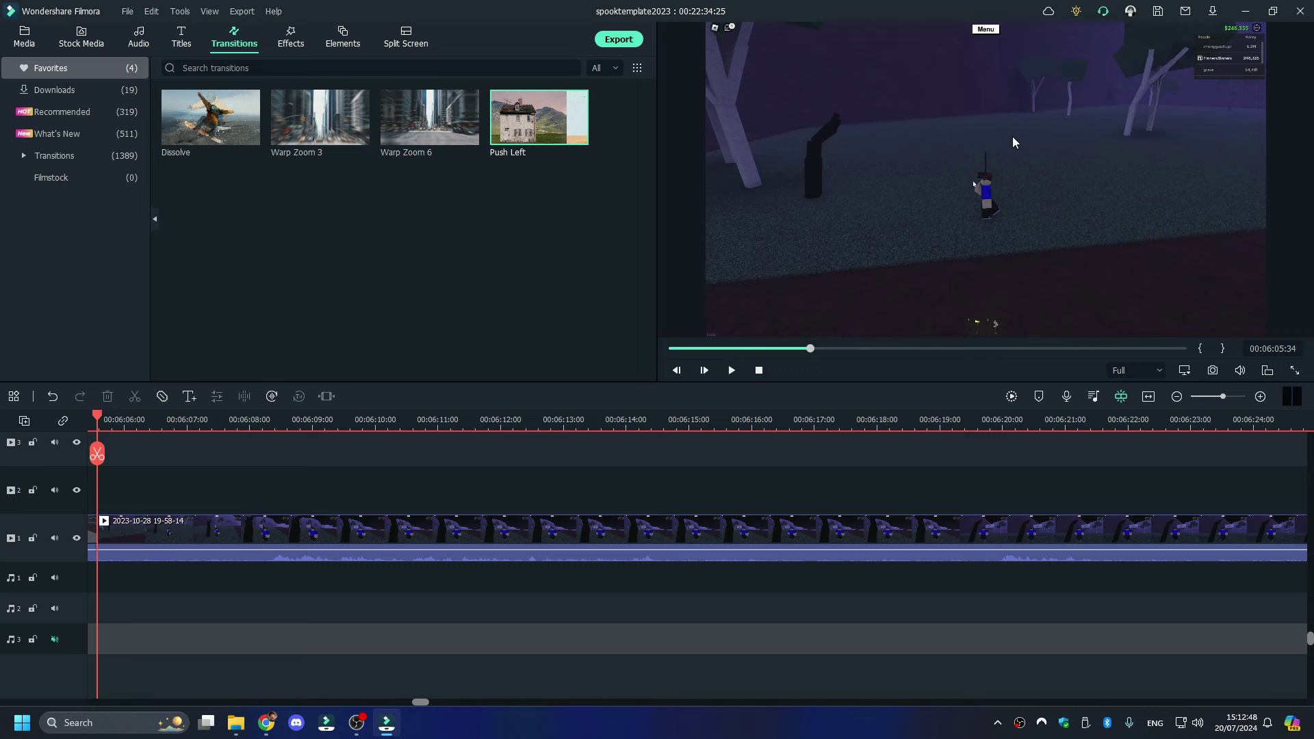
- Split the clip at 00:06:14 and 00:06:29:20, and delete the piece between them
{"action": "key", "text": "space"}
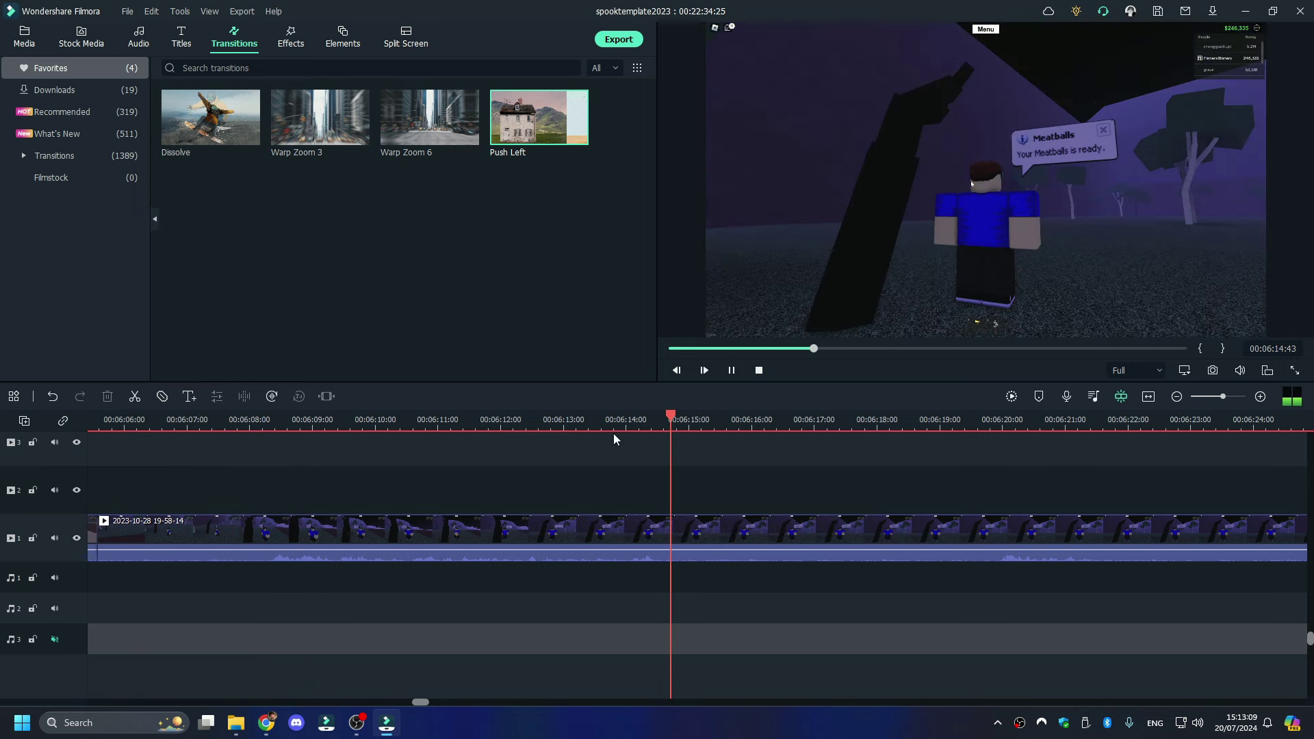
{"action": "left_click", "coordinate": [675, 453]}
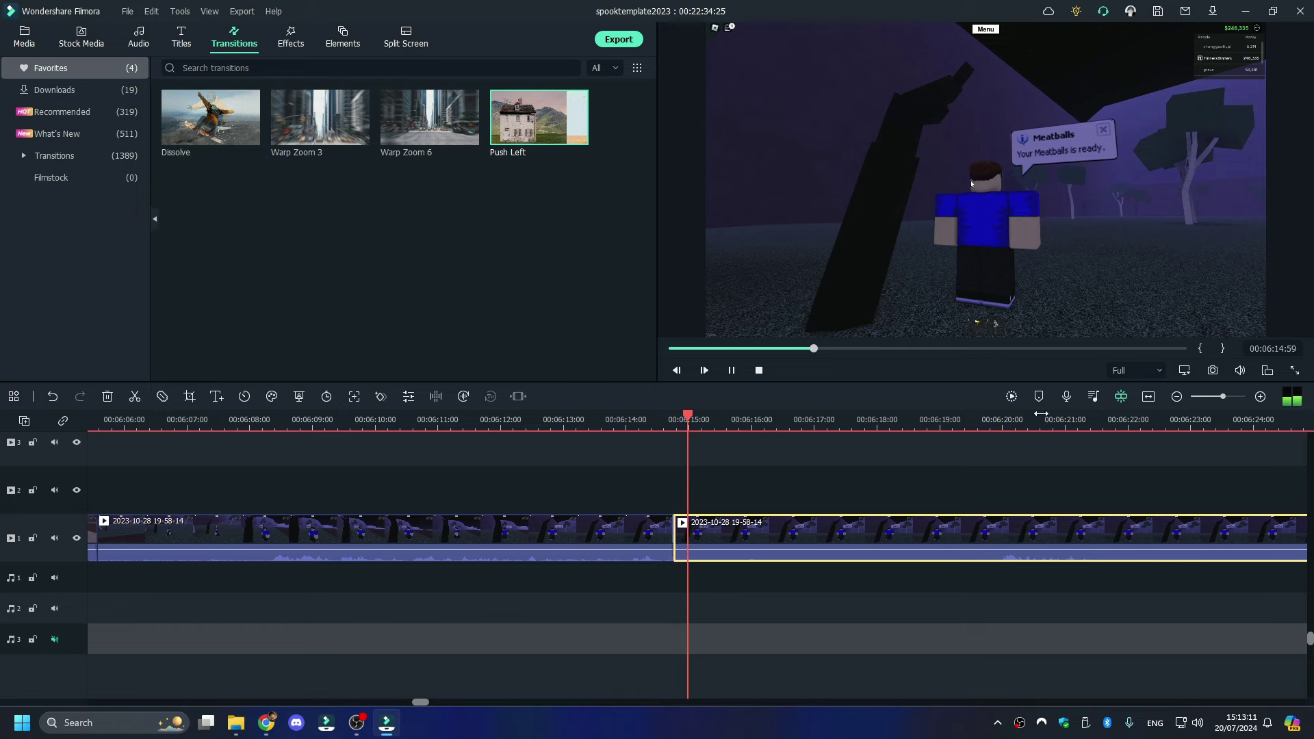
{"action": "left_click", "coordinate": [994, 419]}
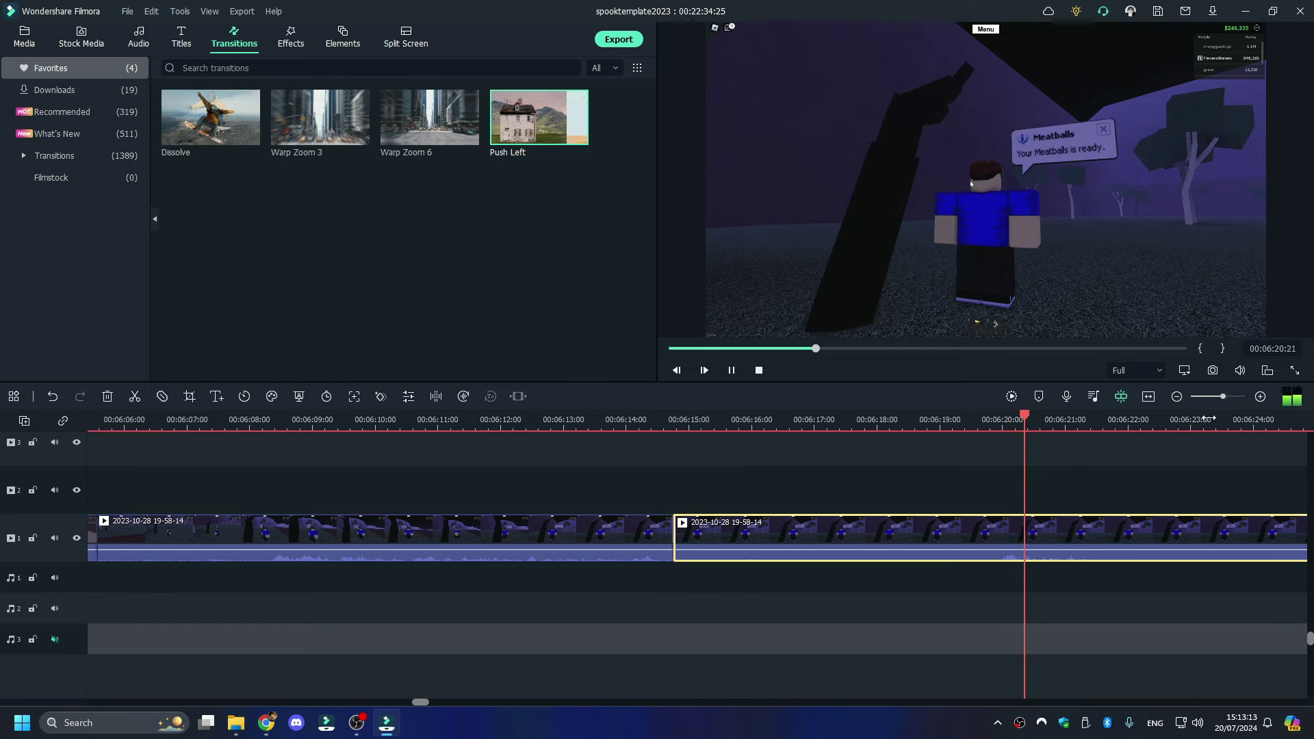
{"action": "scroll", "coordinate": [1027, 420], "scroll_direction": "down", "scroll_amount": 2}
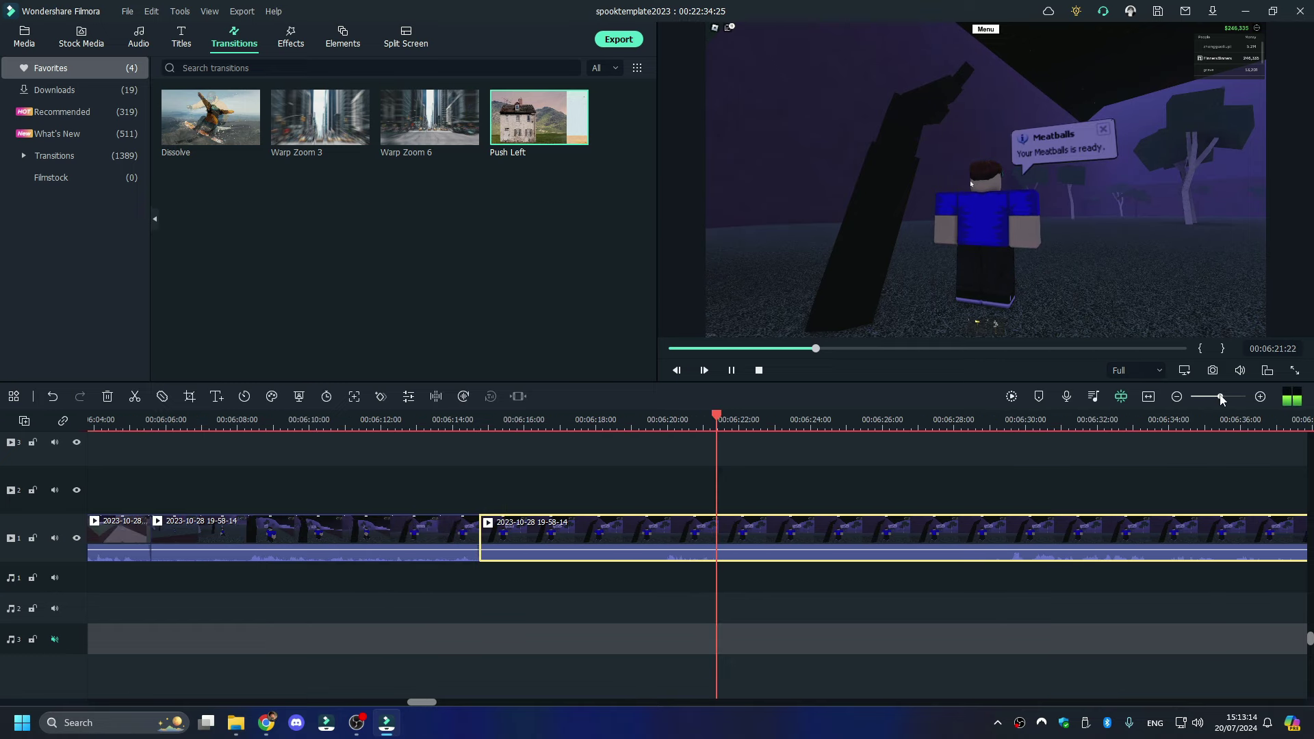
{"action": "left_click", "coordinate": [996, 424]}
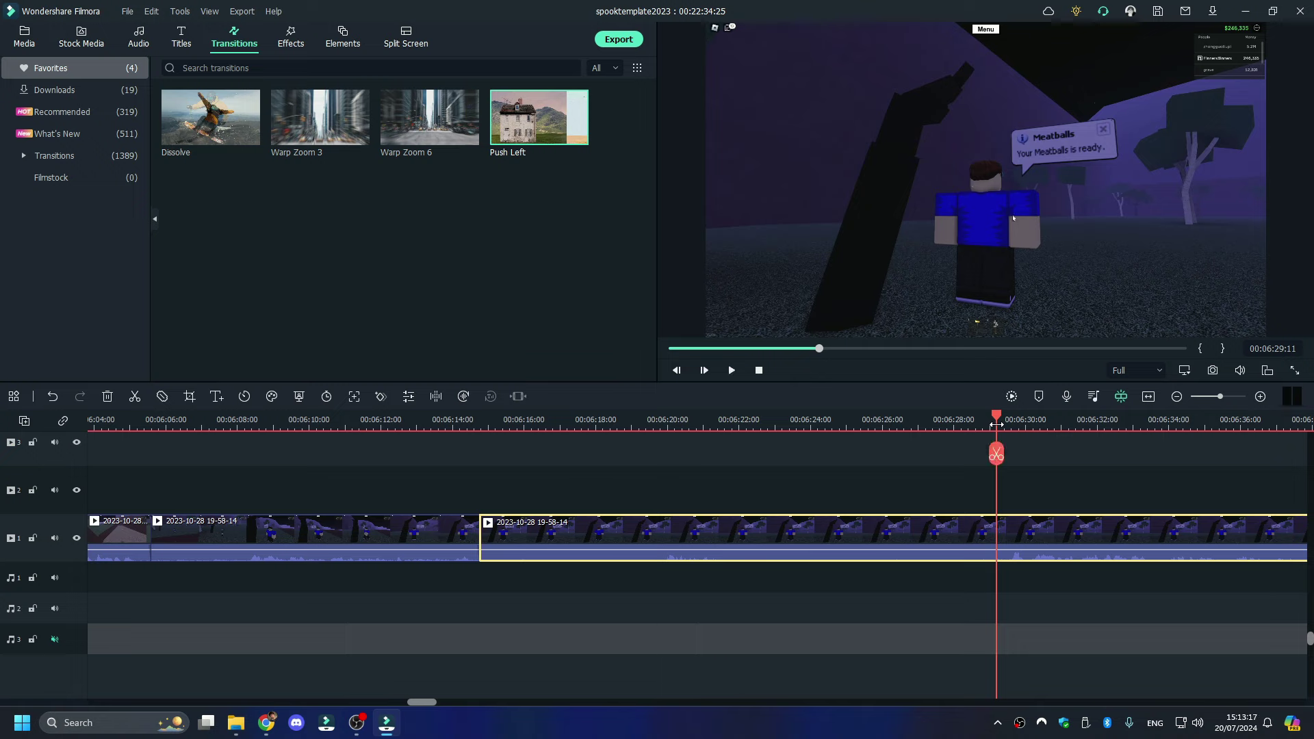
{"action": "key", "text": "space"}
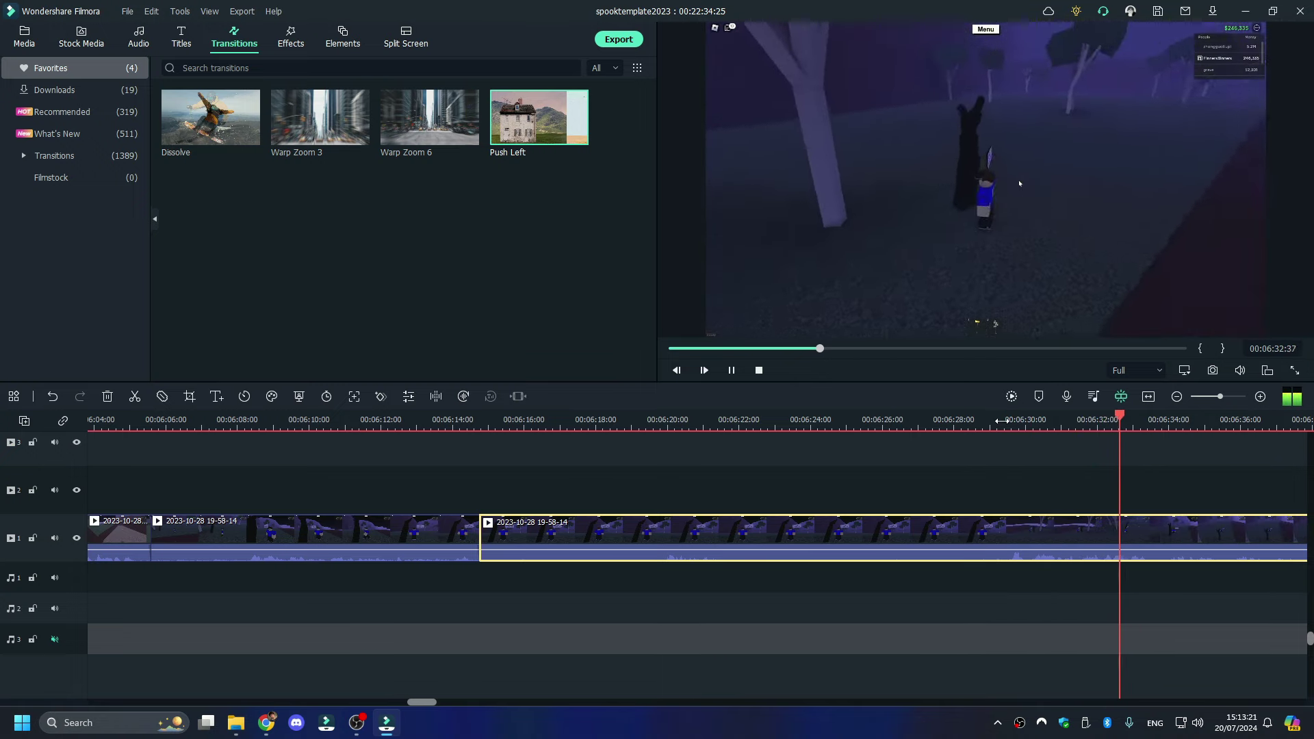
{"action": "left_click", "coordinate": [1001, 420]}
{"action": "left_click", "coordinate": [1000, 450]}
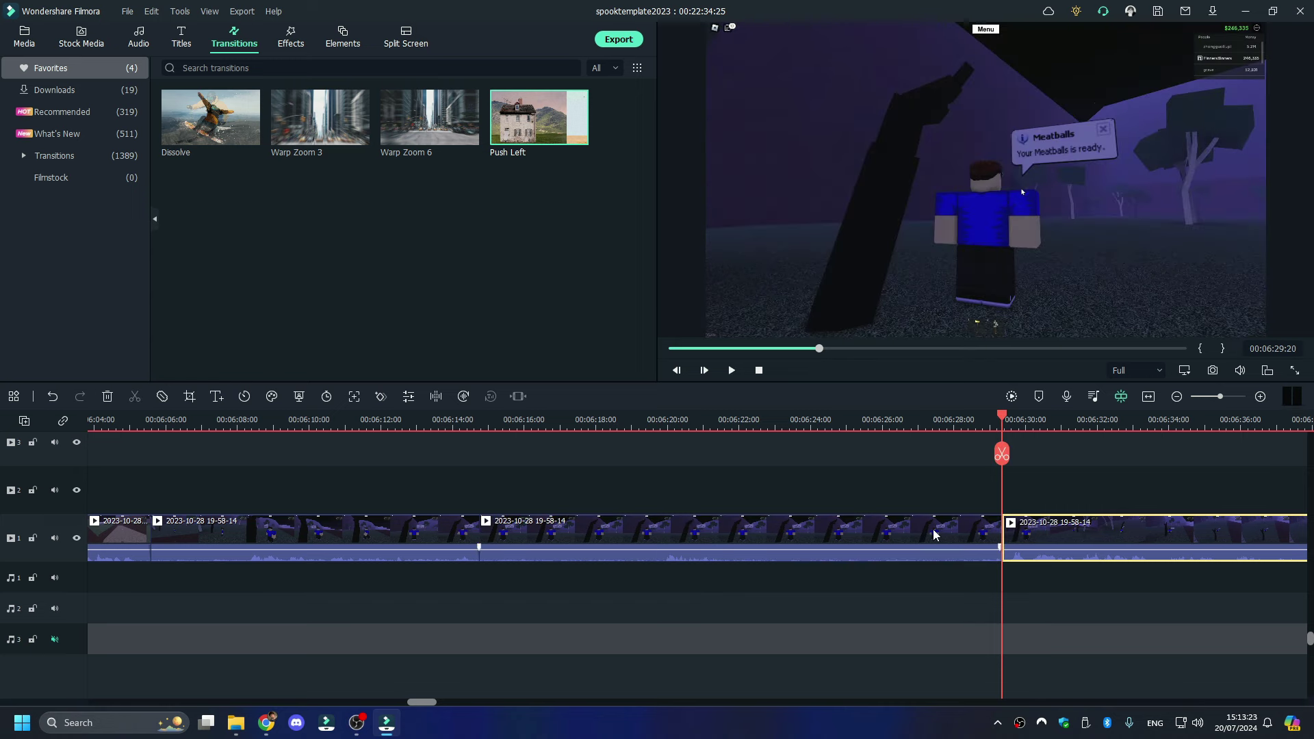
{"action": "right_click", "coordinate": [934, 535]}
{"action": "left_click", "coordinate": [983, 132]}
- Split the clip once more, delete the part before the cut, and play back to check
{"action": "key", "text": "space"}
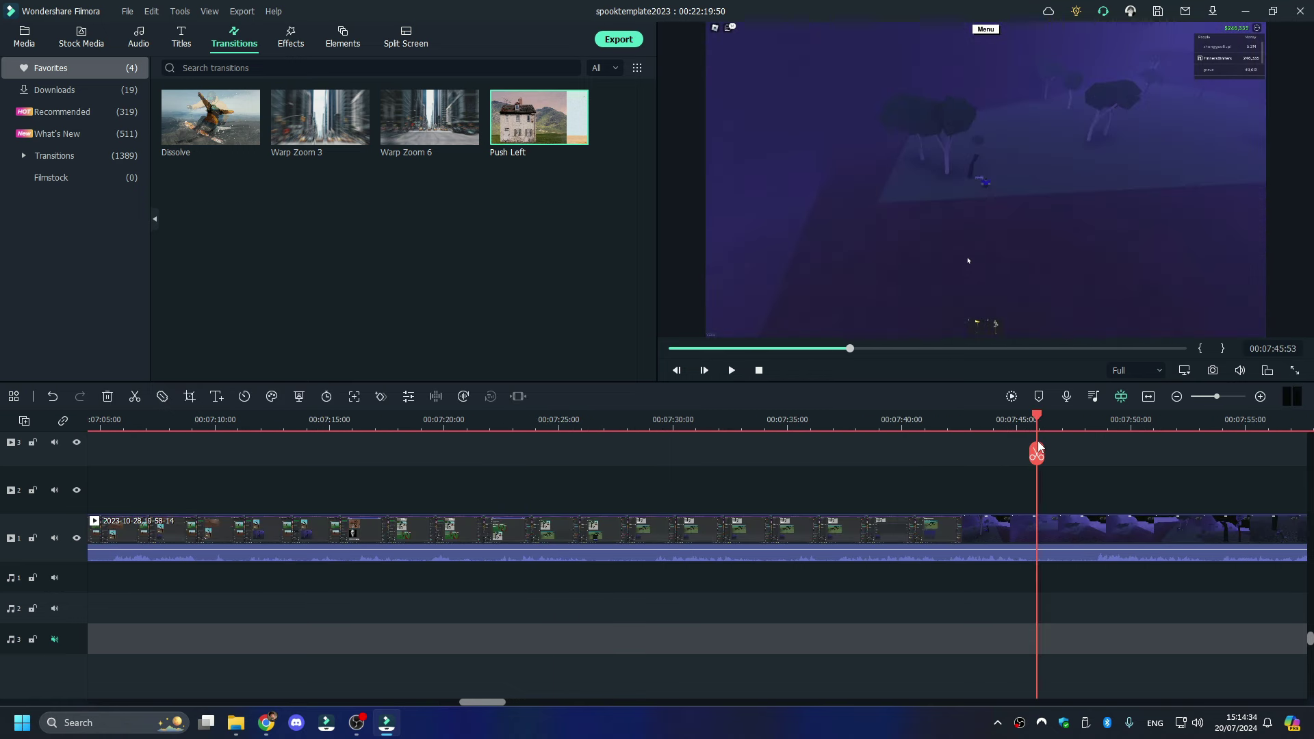
{"action": "left_click", "coordinate": [1037, 453]}
{"action": "right_click", "coordinate": [948, 523]}
{"action": "left_click", "coordinate": [982, 152]}
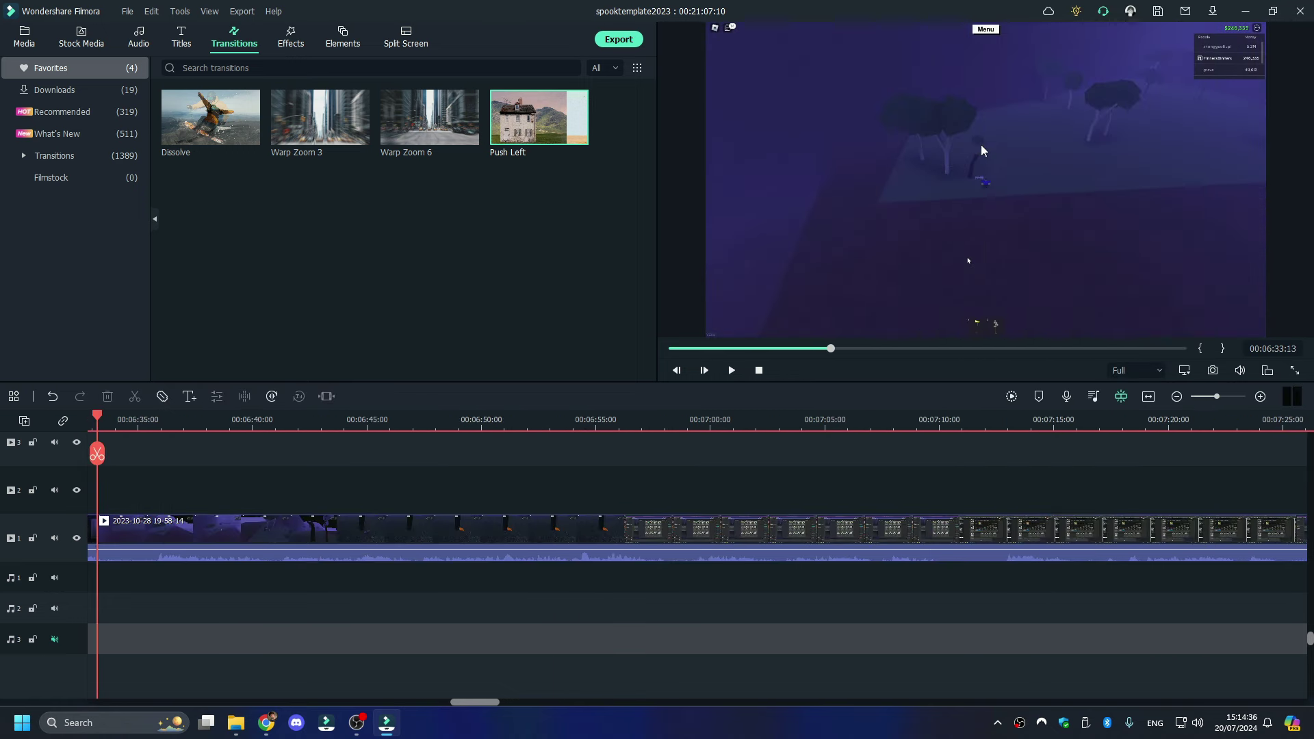
{"action": "left_click", "coordinate": [731, 370]}
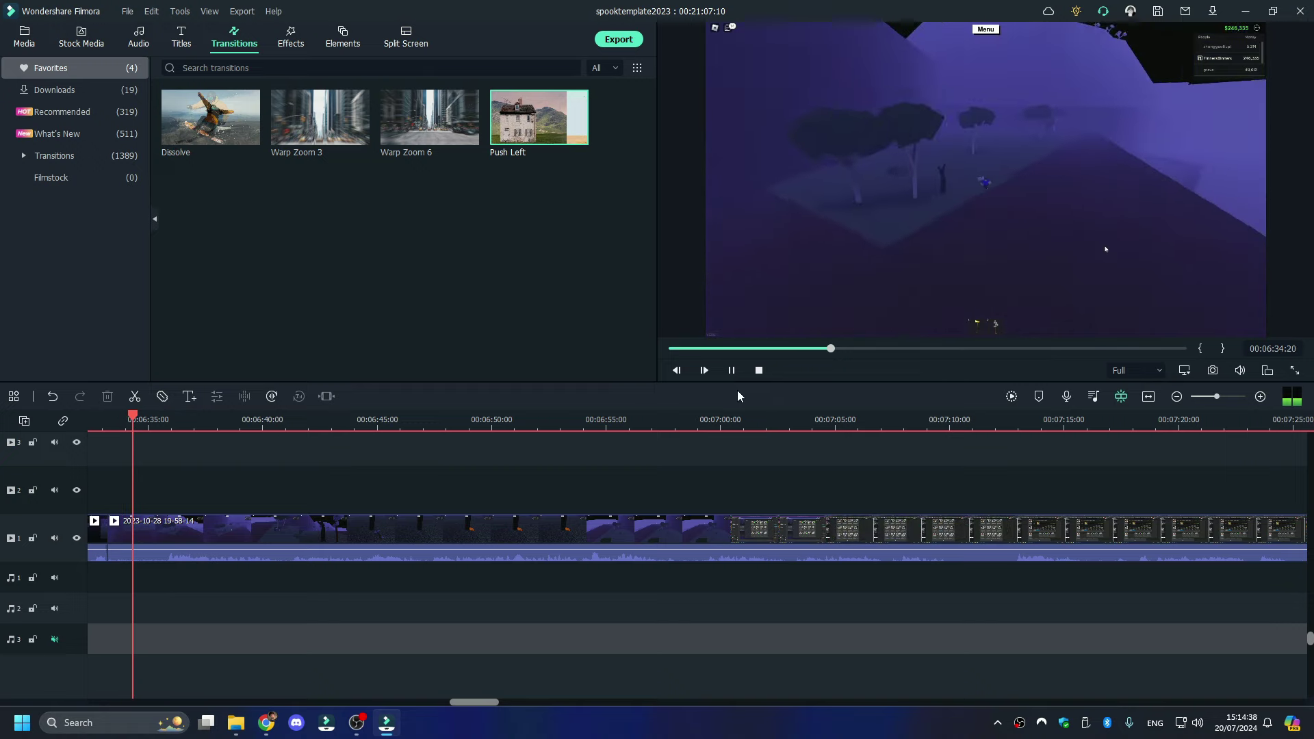
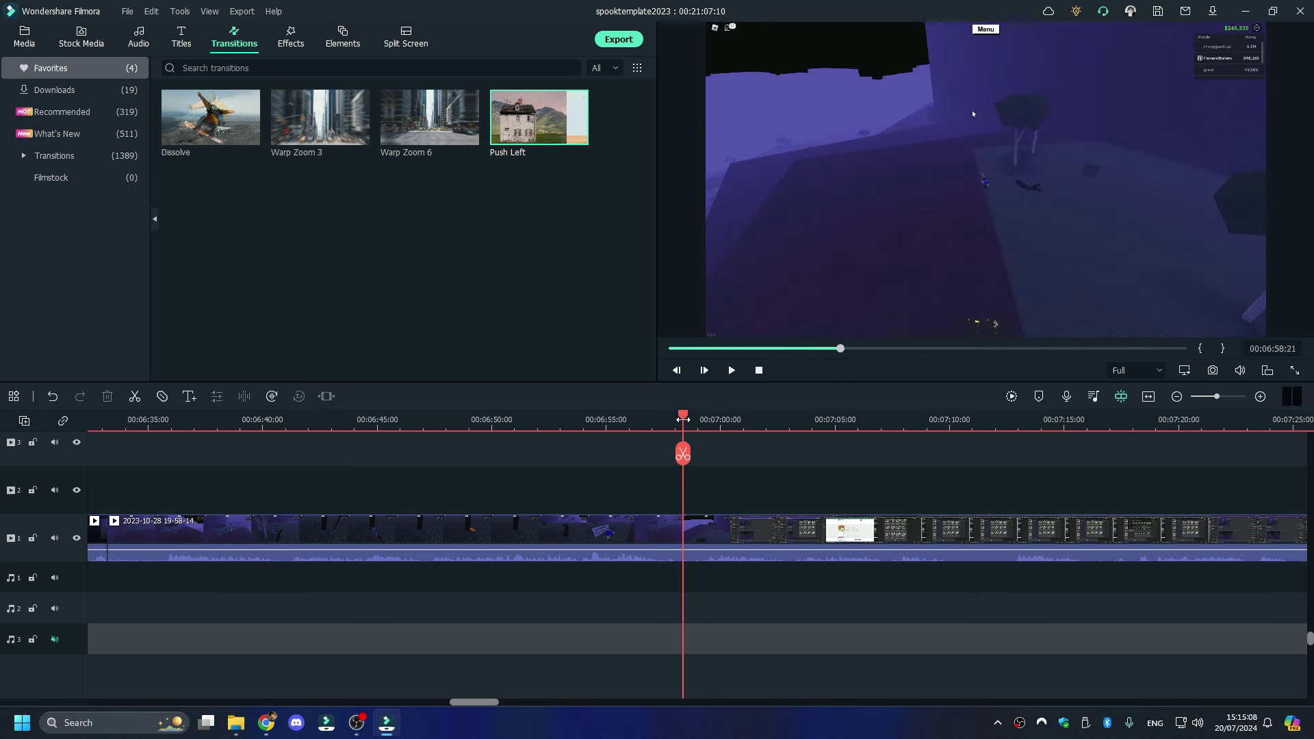
- Split the final gameplay clip at 06:58:39 and cut everything after it from the timeline
{"action": "left_click_drag", "start_coordinate": [683, 419], "coordinate": [690, 419]}
{"action": "left_click", "coordinate": [689, 453]}
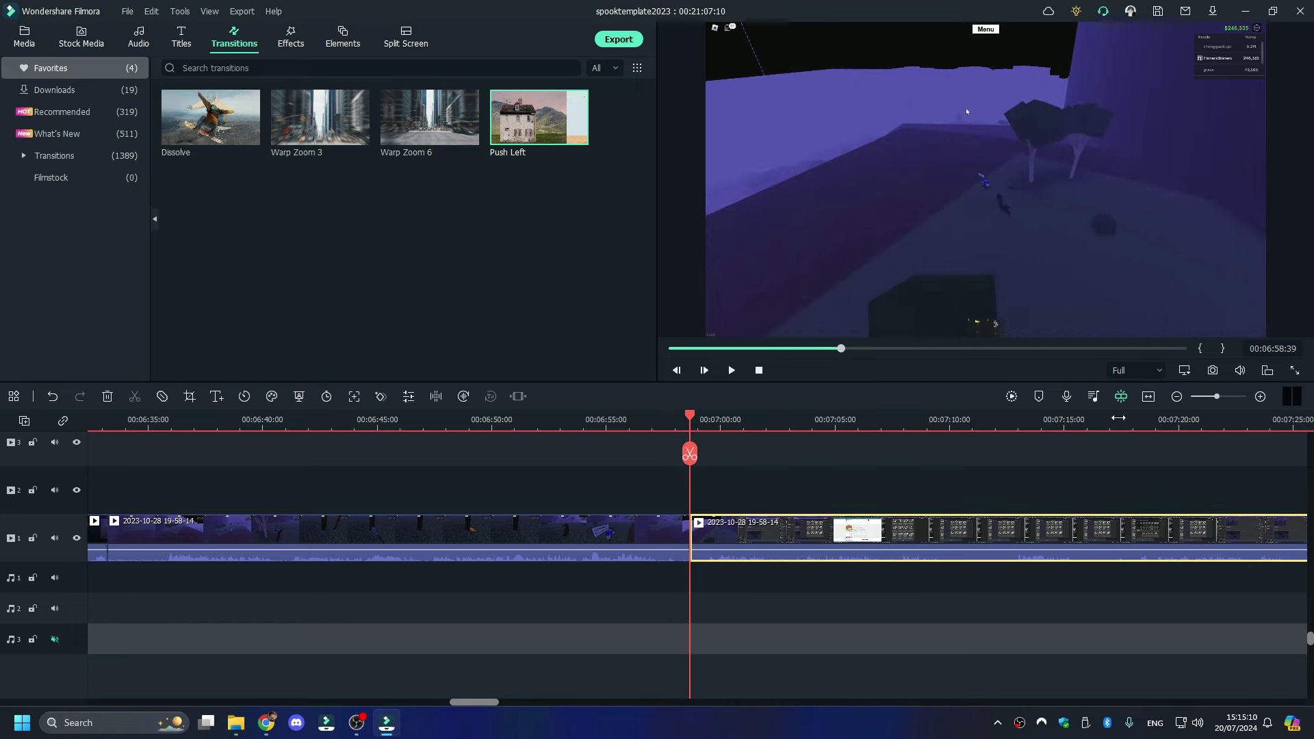
{"action": "left_click_drag", "start_coordinate": [1217, 396], "coordinate": [1199, 400]}
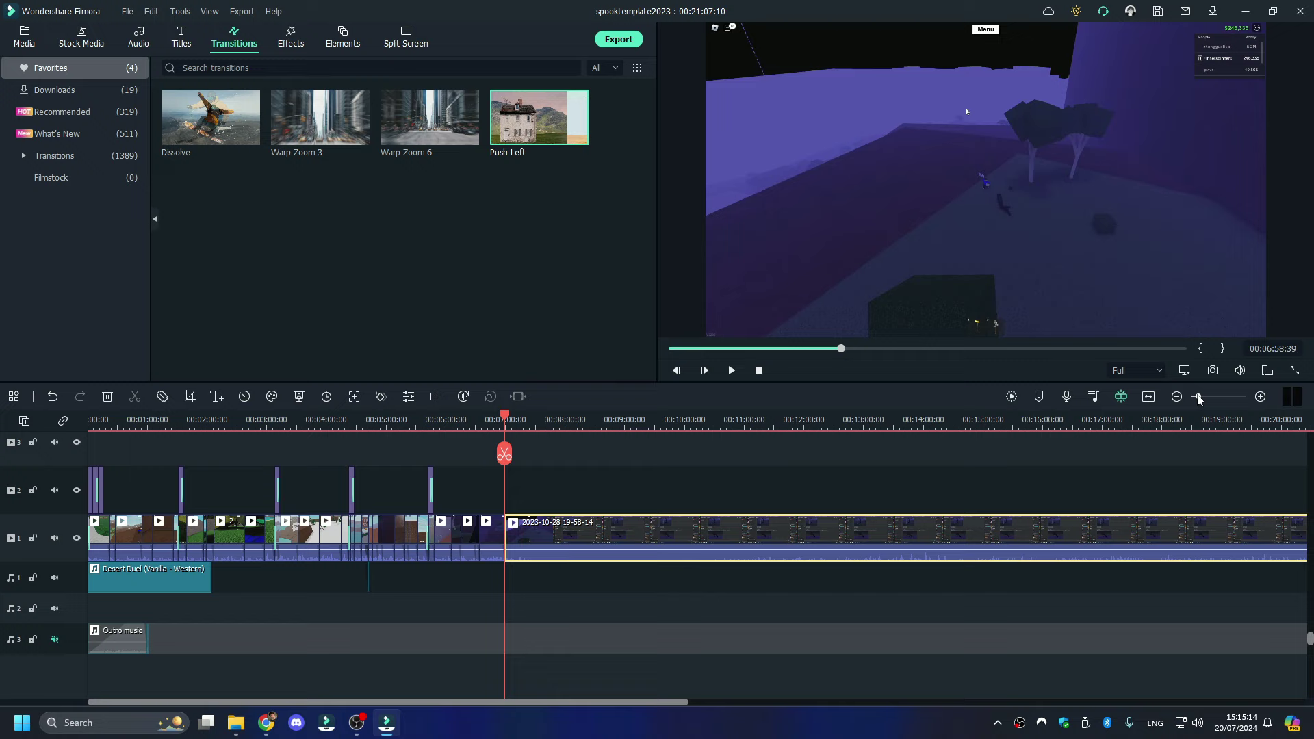
{"action": "left_click_drag", "start_coordinate": [504, 418], "coordinate": [648, 418]}
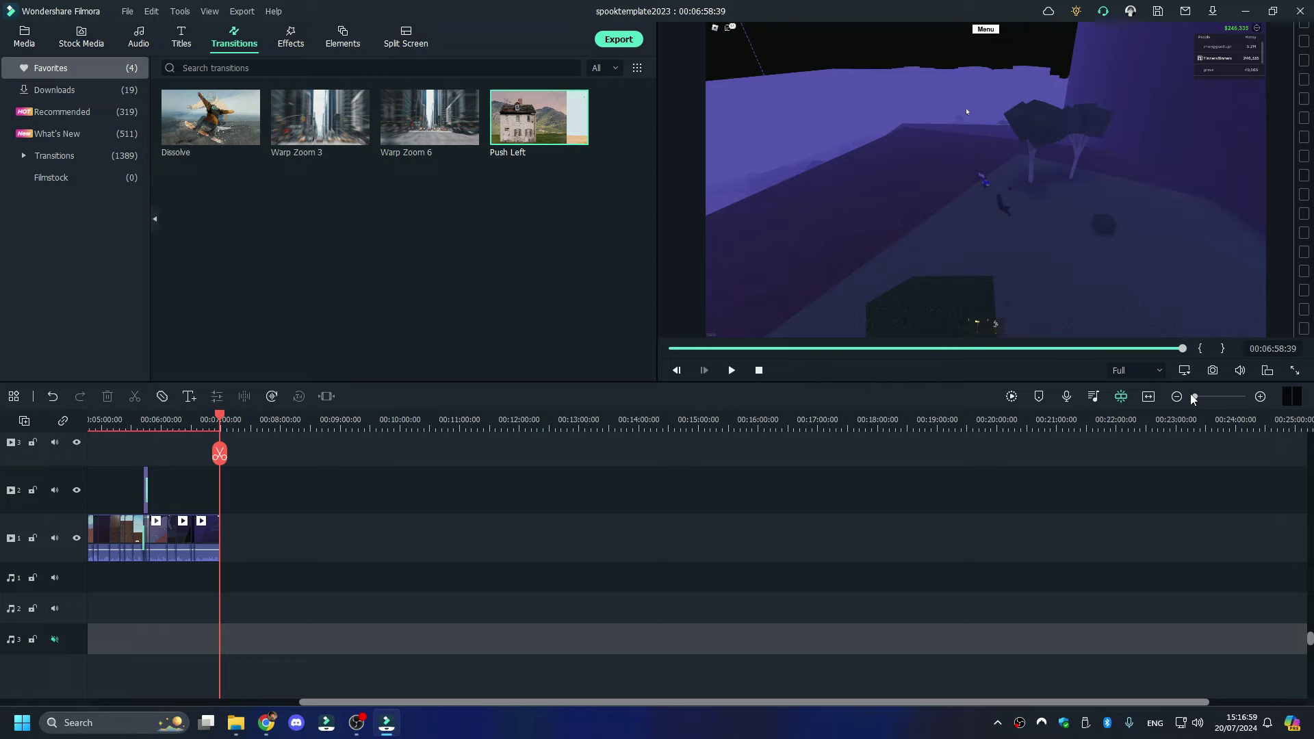
{"action": "left_click_drag", "start_coordinate": [1194, 398], "coordinate": [1189, 399]}
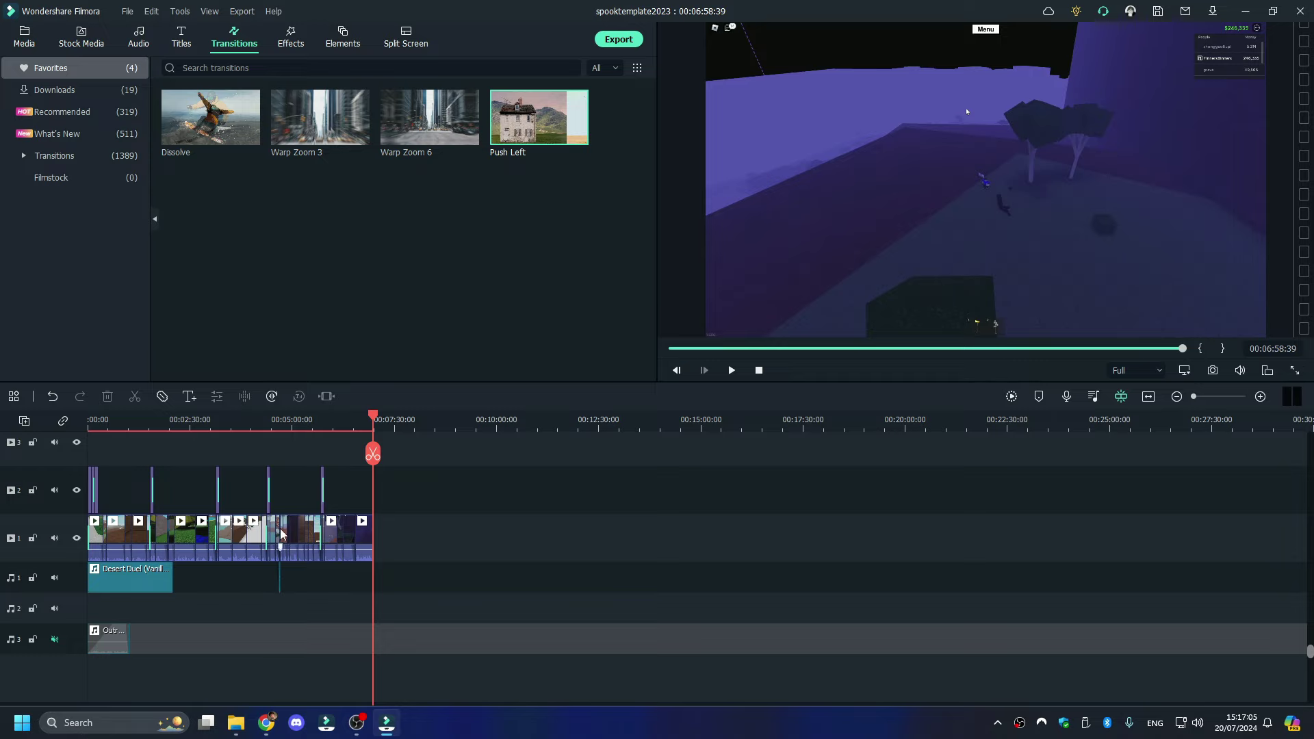
{"action": "left_click_drag", "start_coordinate": [1205, 400], "coordinate": [1218, 404]}
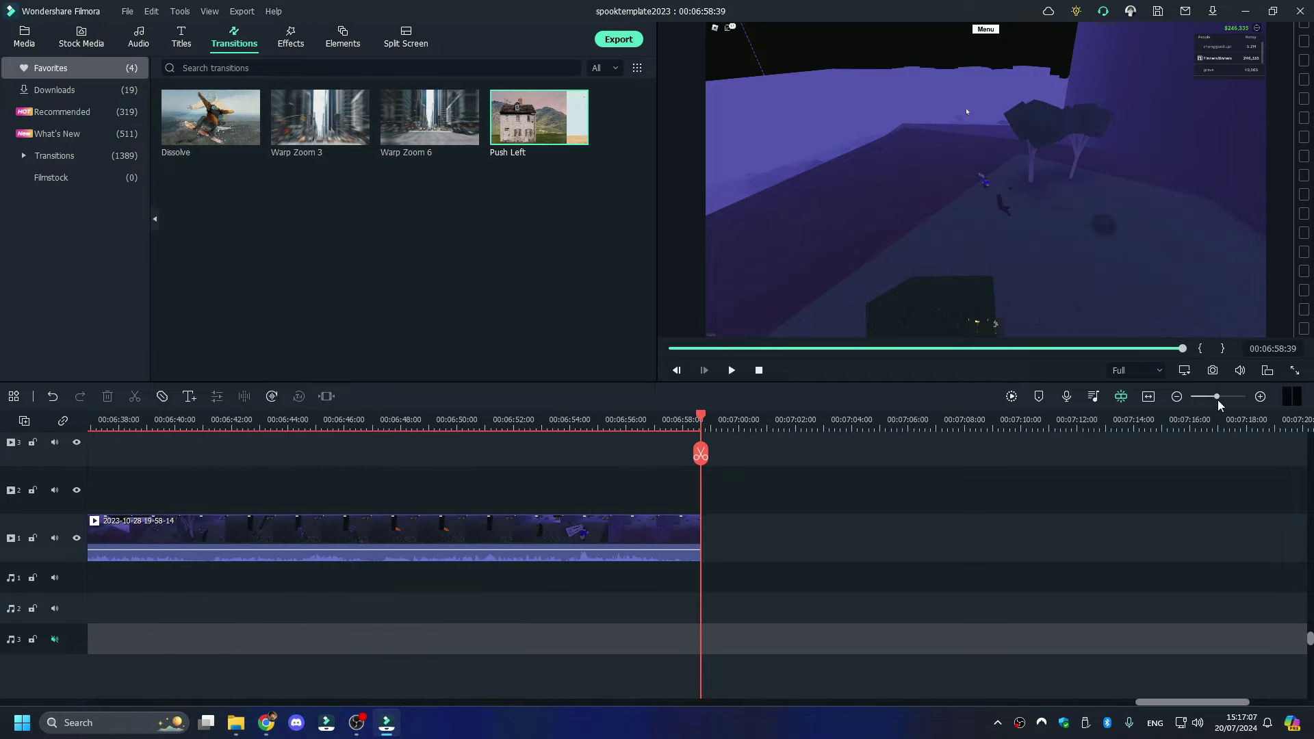
- Look through tree screenshots 191–194 in My trees 2023, then return to OBS Recordings
{"action": "left_click", "coordinate": [237, 724]}
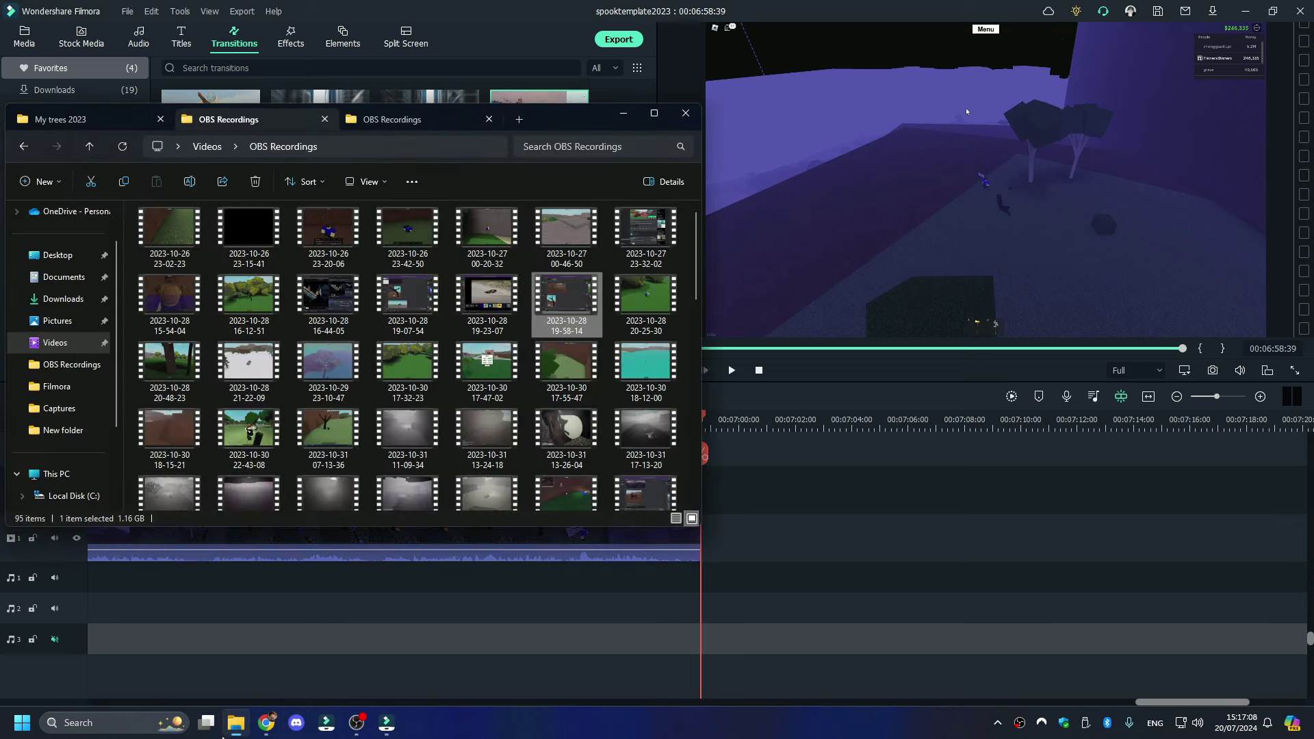
{"action": "left_click", "coordinate": [91, 115]}
{"action": "scroll", "coordinate": [519, 357], "scroll_direction": "down", "scroll_amount": 2}
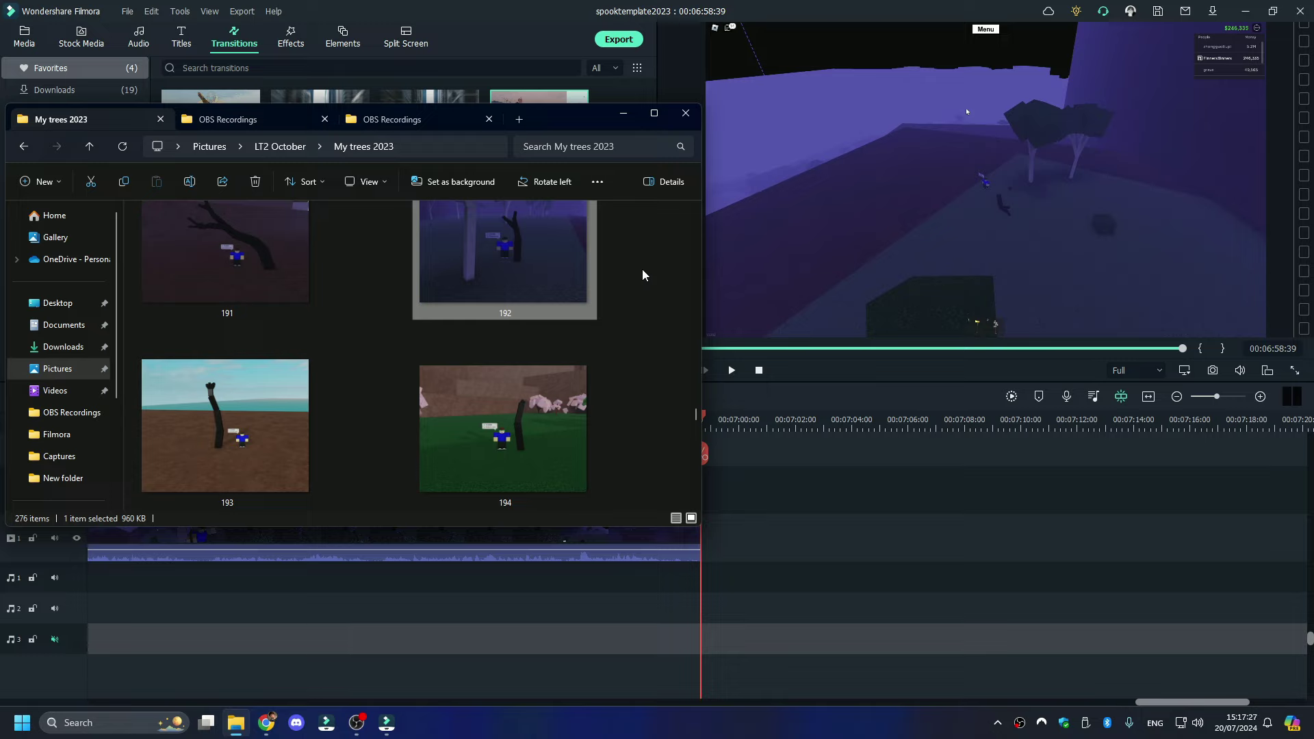
{"action": "scroll", "coordinate": [408, 264], "scroll_direction": "down", "scroll_amount": 8}
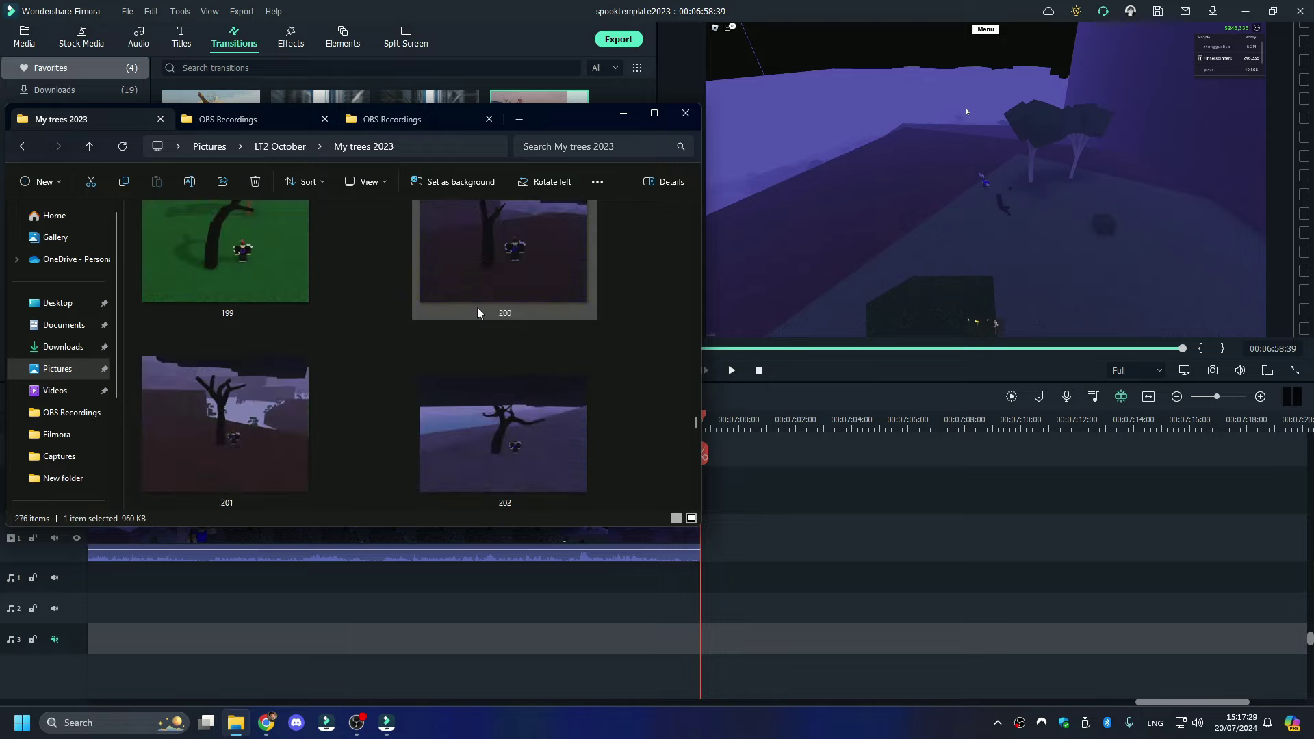
{"action": "scroll", "coordinate": [479, 318], "scroll_direction": "up", "scroll_amount": 3}
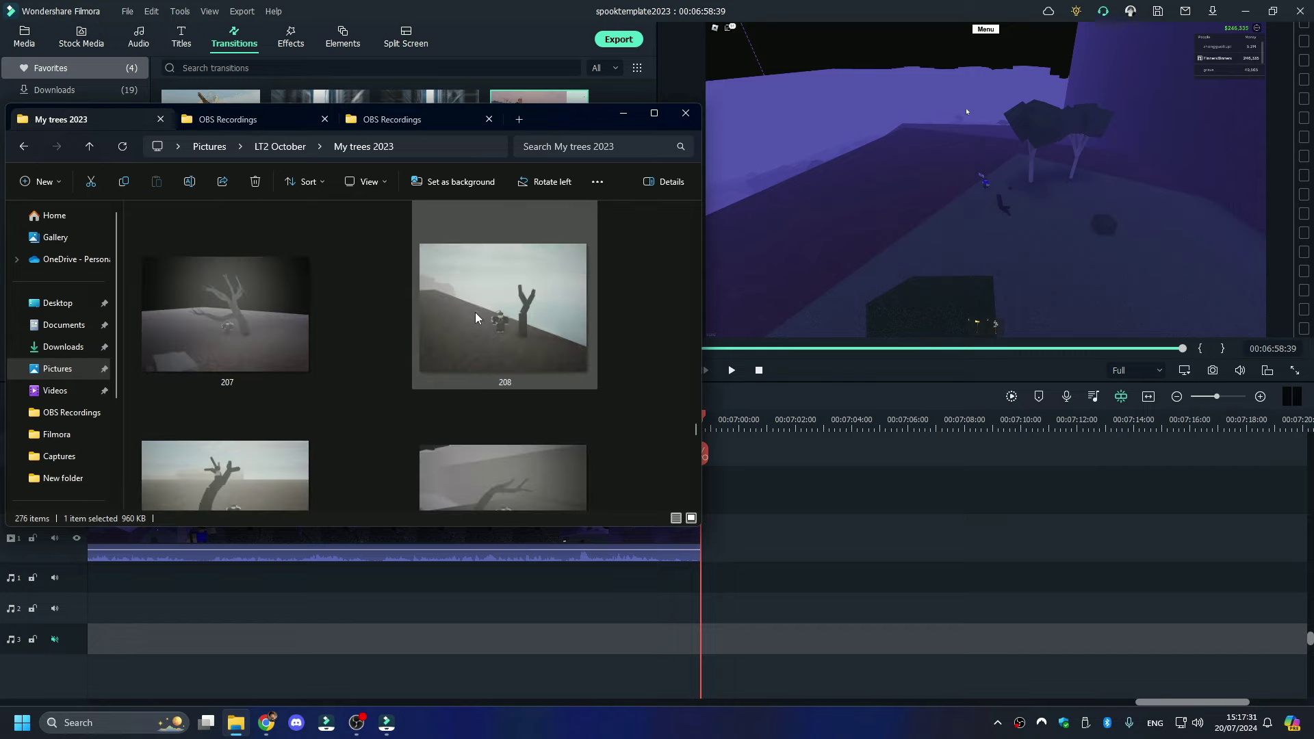
{"action": "scroll", "coordinate": [468, 417], "scroll_direction": "up", "scroll_amount": 6}
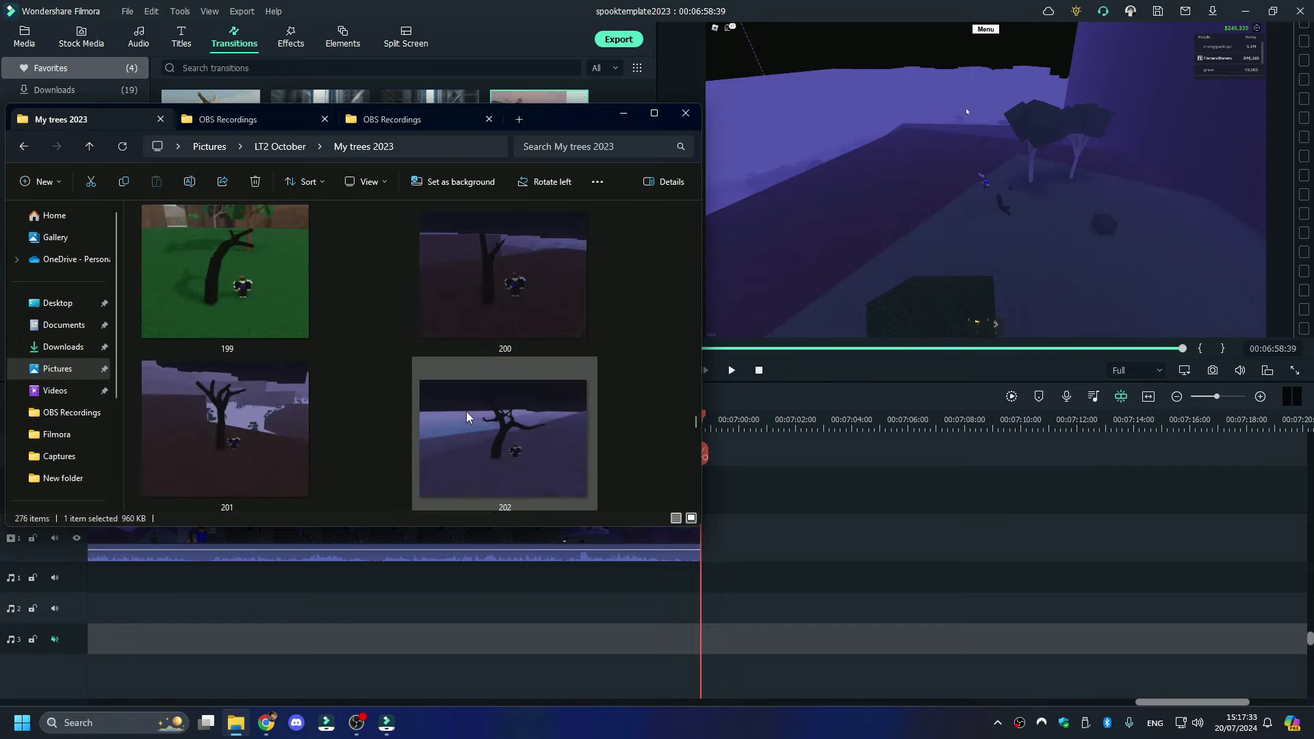
{"action": "scroll", "coordinate": [468, 417], "scroll_direction": "up", "scroll_amount": 1}
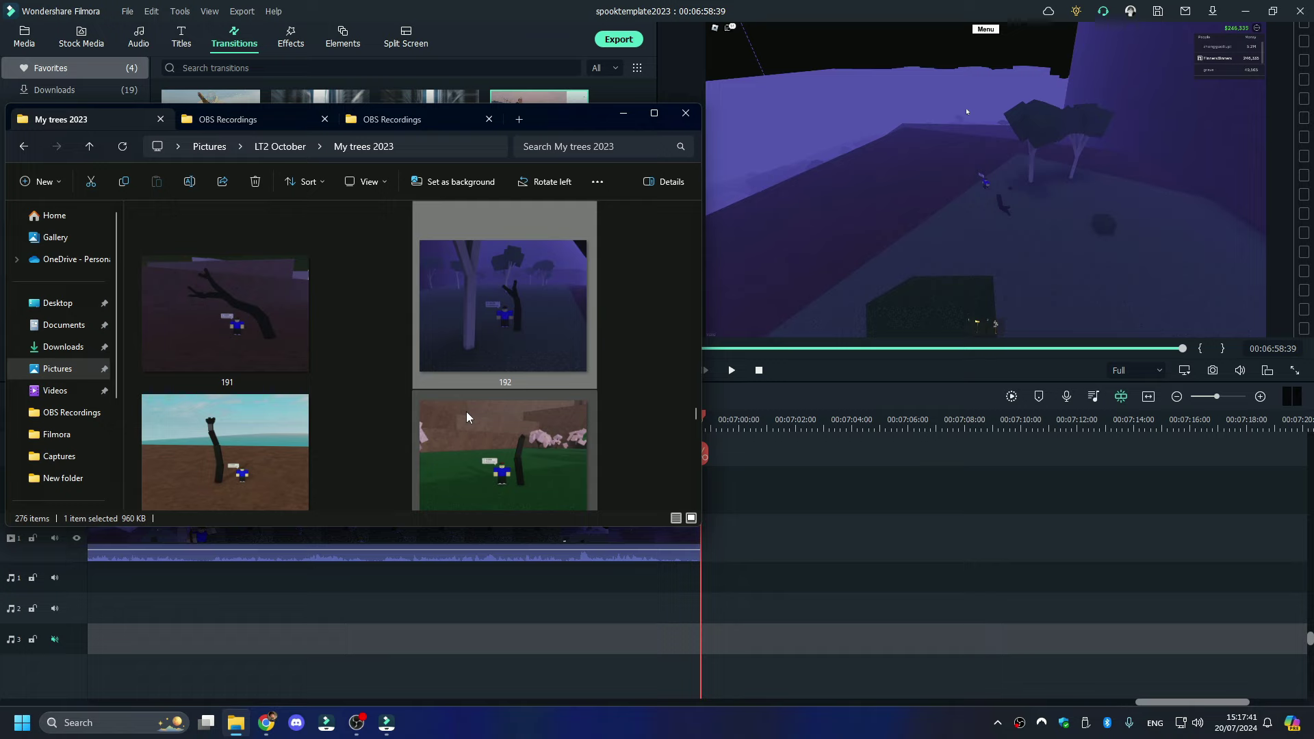
{"action": "scroll", "coordinate": [460, 417], "scroll_direction": "up", "scroll_amount": 1}
{"action": "scroll", "coordinate": [460, 417], "scroll_direction": "down", "scroll_amount": 2}
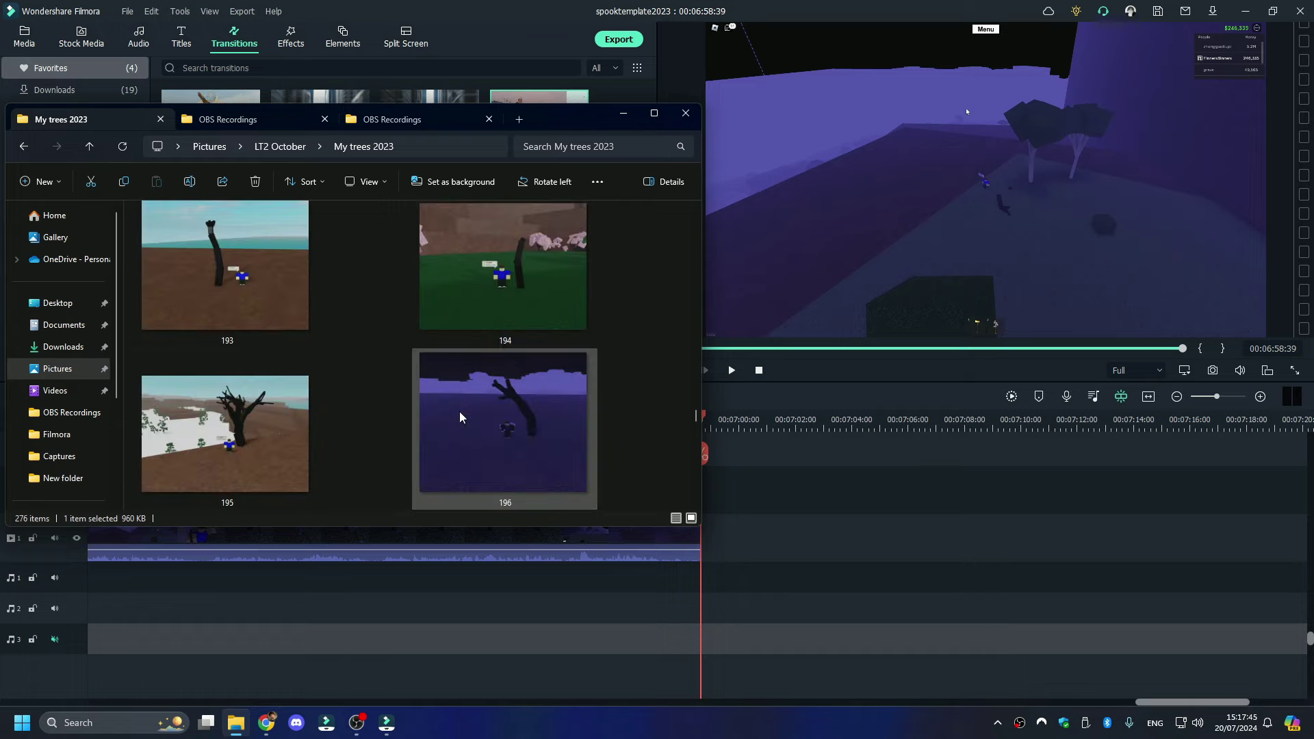
{"action": "scroll", "coordinate": [459, 417], "scroll_direction": "up", "scroll_amount": 1}
{"action": "scroll", "coordinate": [460, 416], "scroll_direction": "up", "scroll_amount": 1}
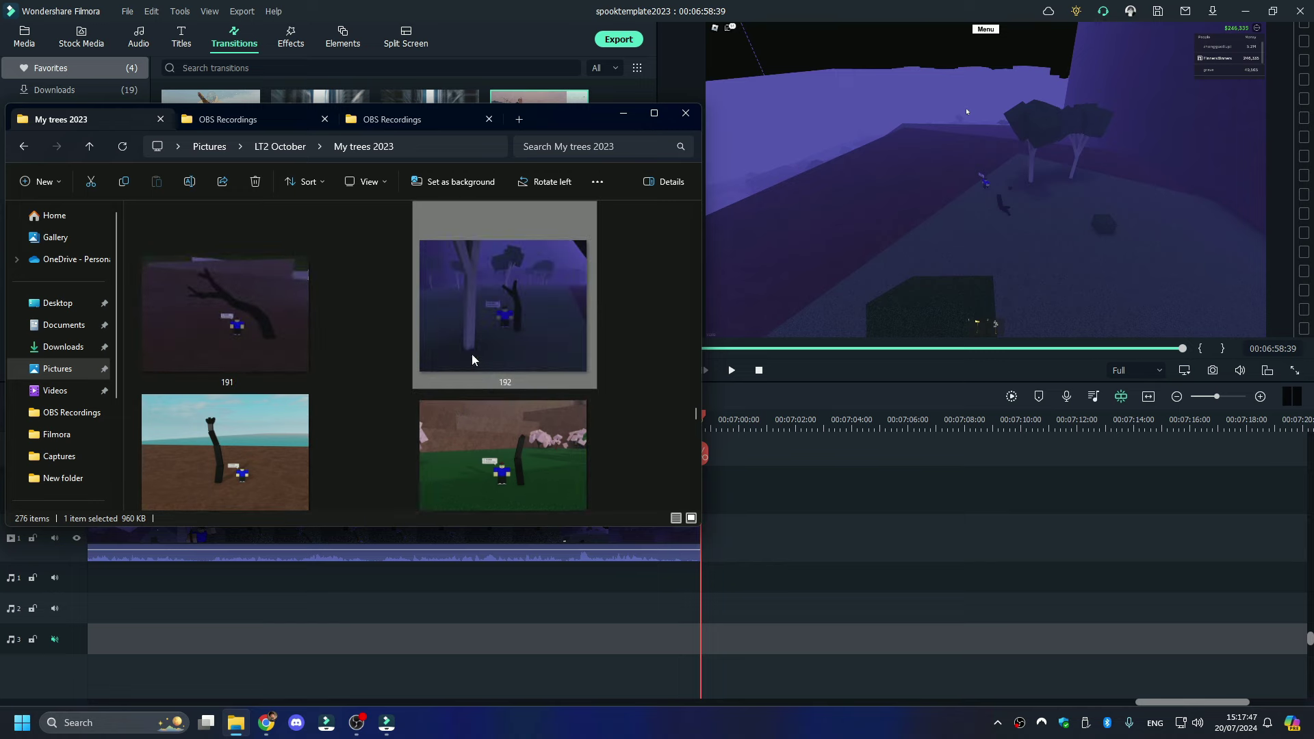
{"action": "scroll", "coordinate": [469, 358], "scroll_direction": "down", "scroll_amount": 1}
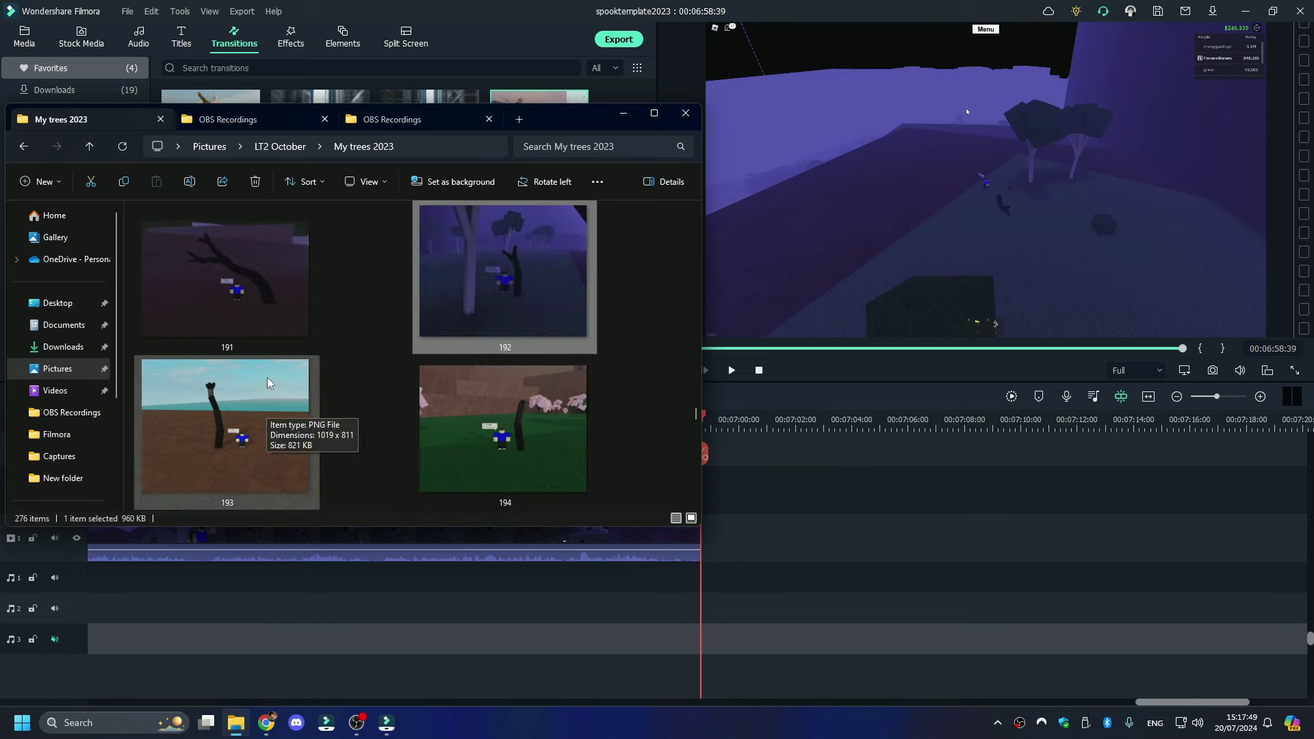
{"action": "left_click", "coordinate": [206, 122]}
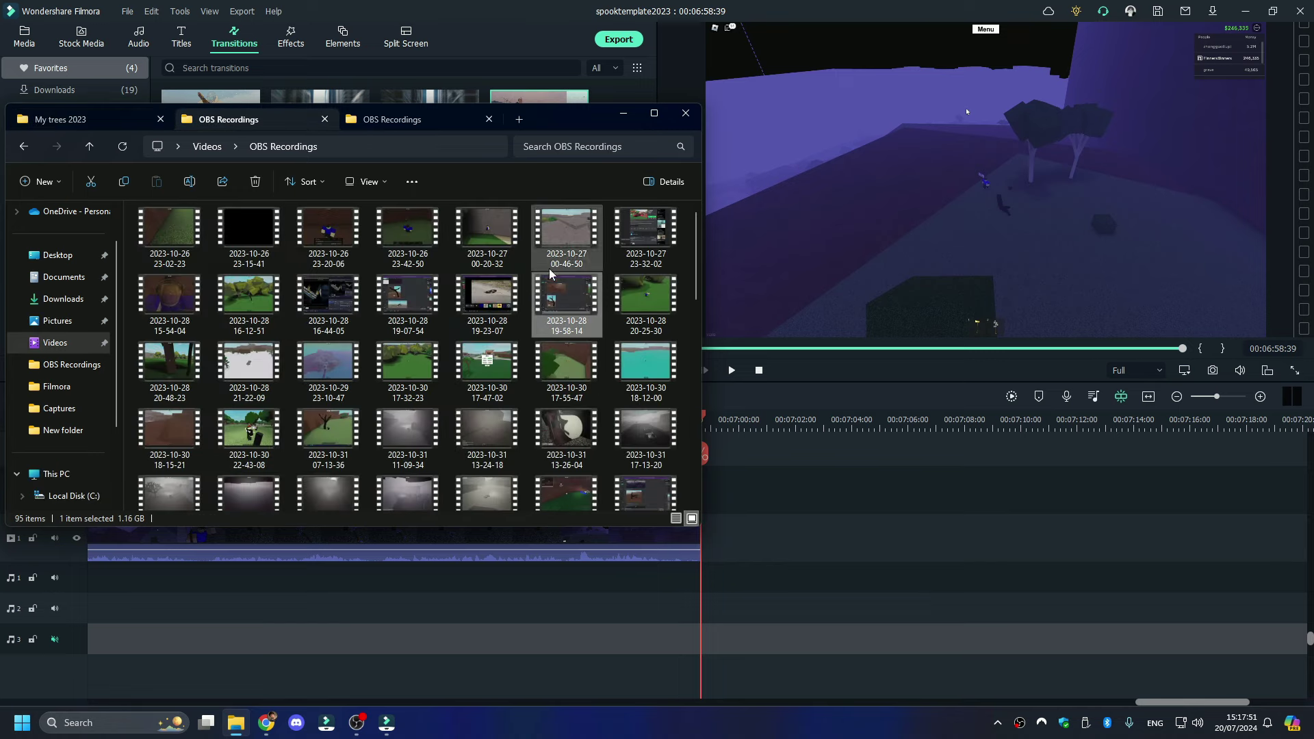
{"action": "double_click", "coordinate": [616, 322]}
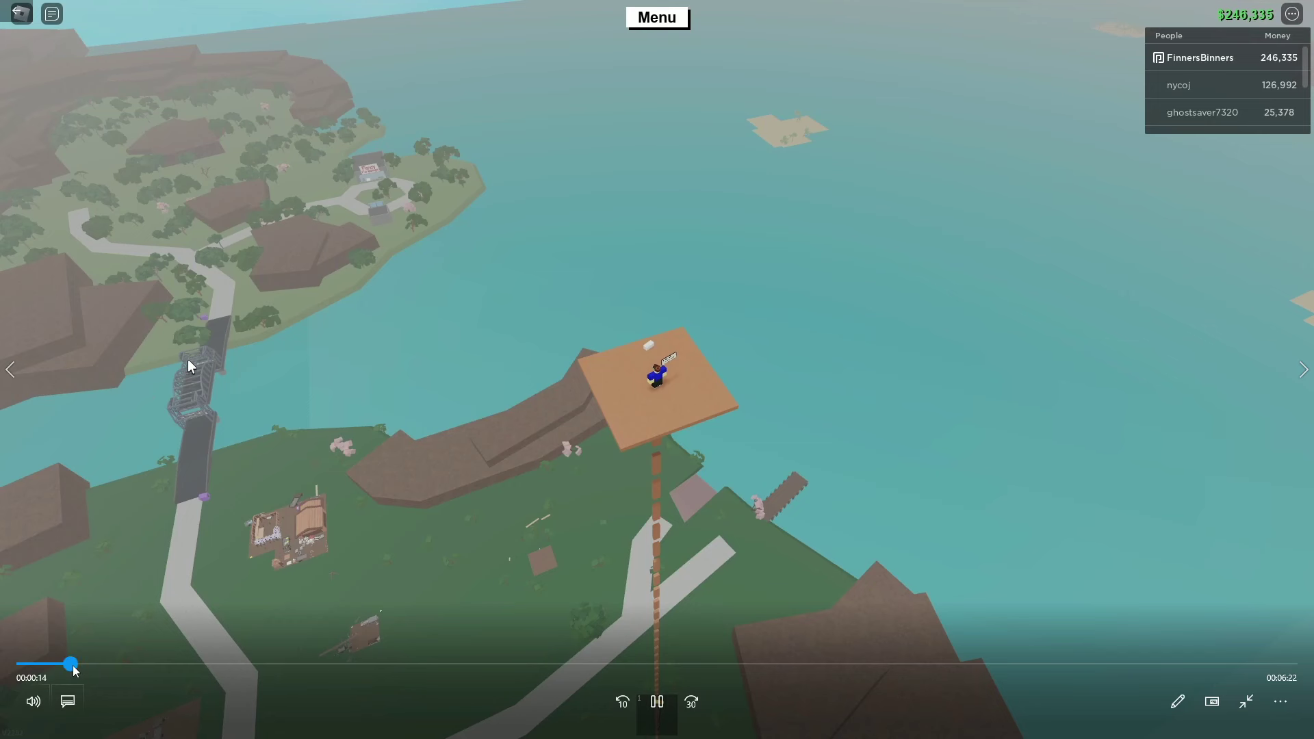
{"action": "left_click_drag", "start_coordinate": [74, 665], "coordinate": [616, 657]}
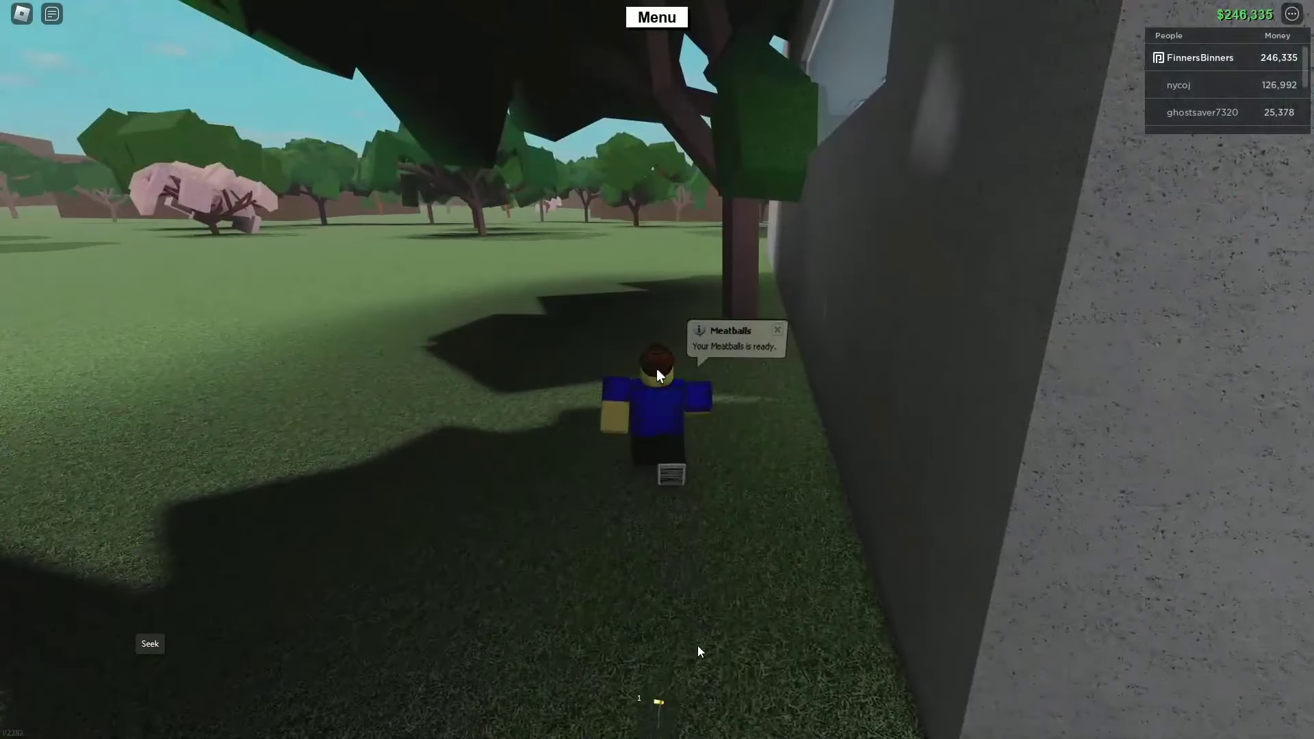
{"action": "left_click_drag", "start_coordinate": [698, 651], "coordinate": [820, 640]}
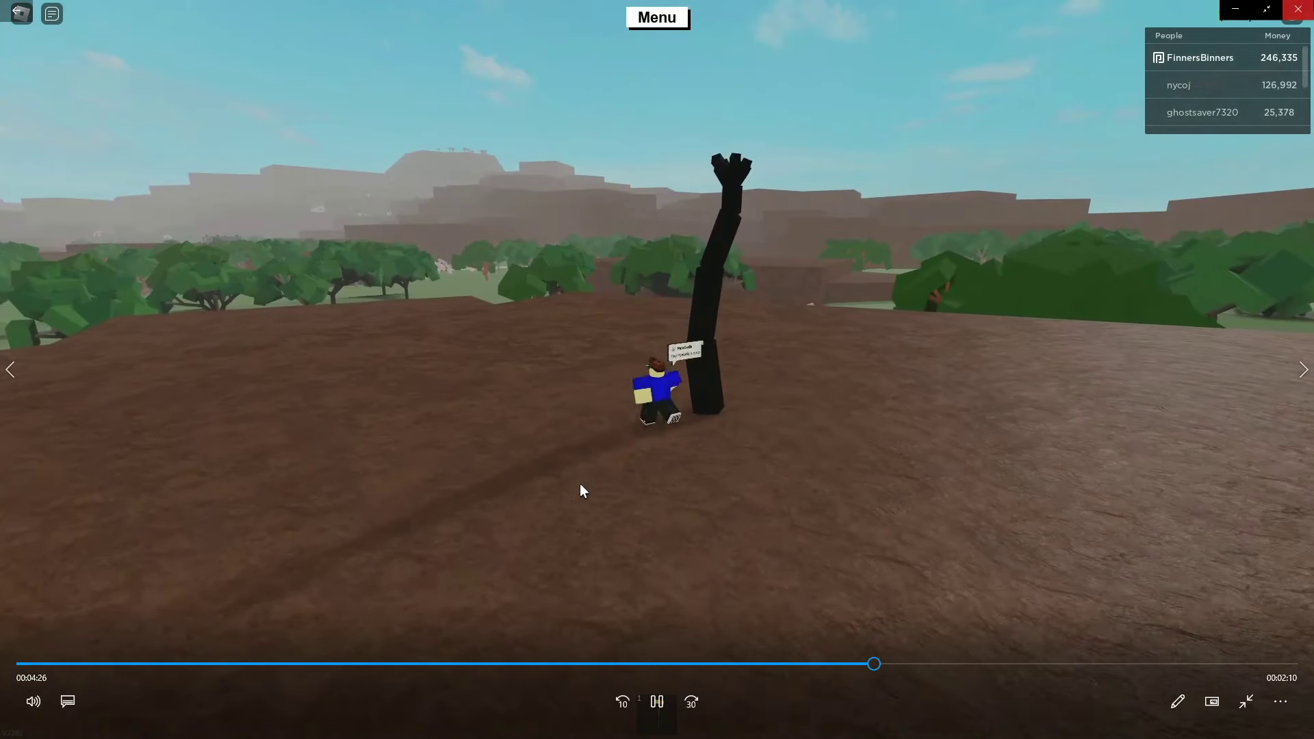
{"action": "key", "text": "alt+F4"}
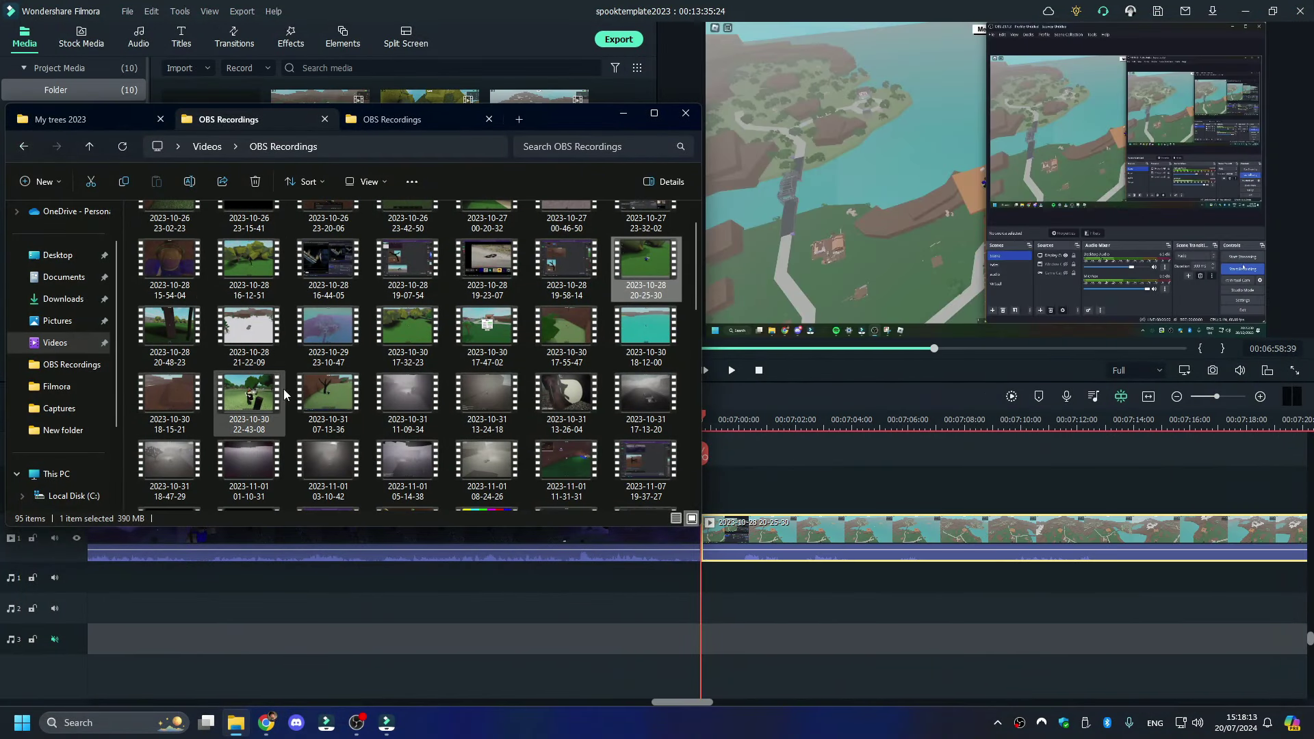
- Check the recording thumbnails in the OBS Recordings grid, then bring Filmora to the front
{"action": "scroll", "coordinate": [577, 396], "scroll_direction": "down", "scroll_amount": 2}
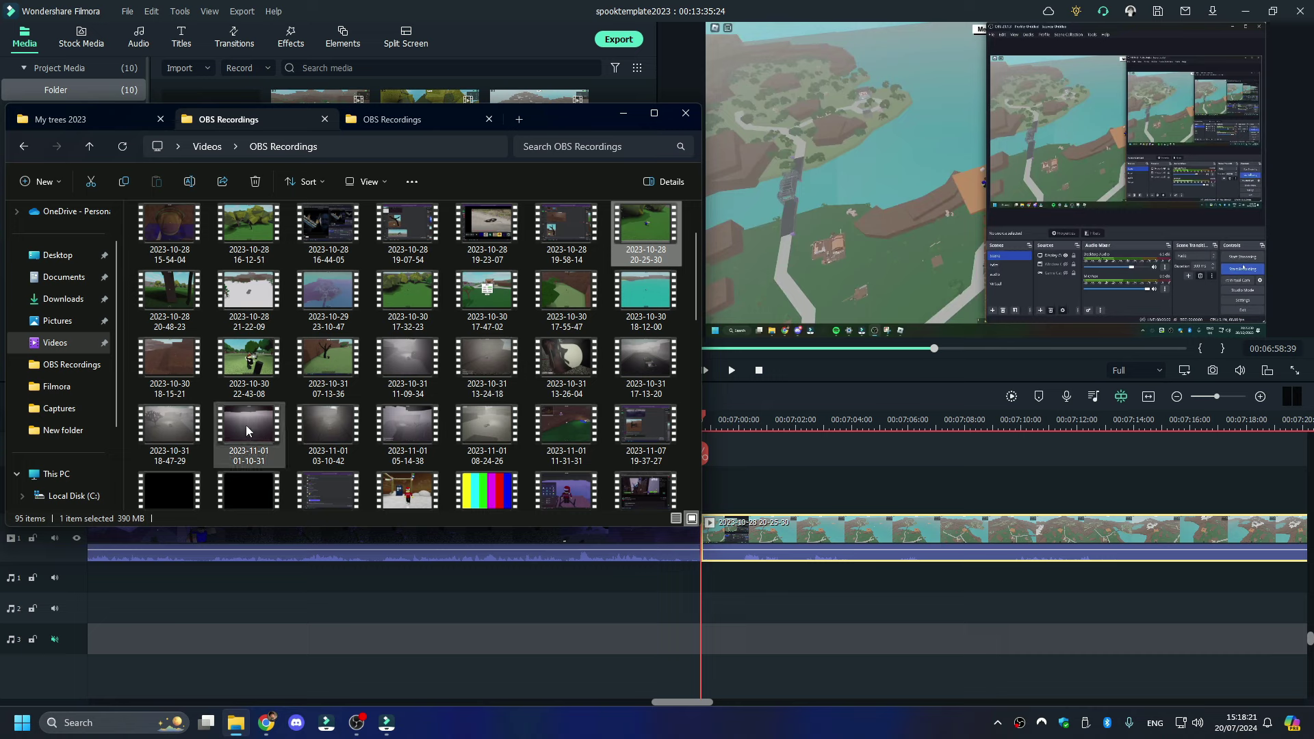
{"action": "mouse_move", "coordinate": [192, 426]}
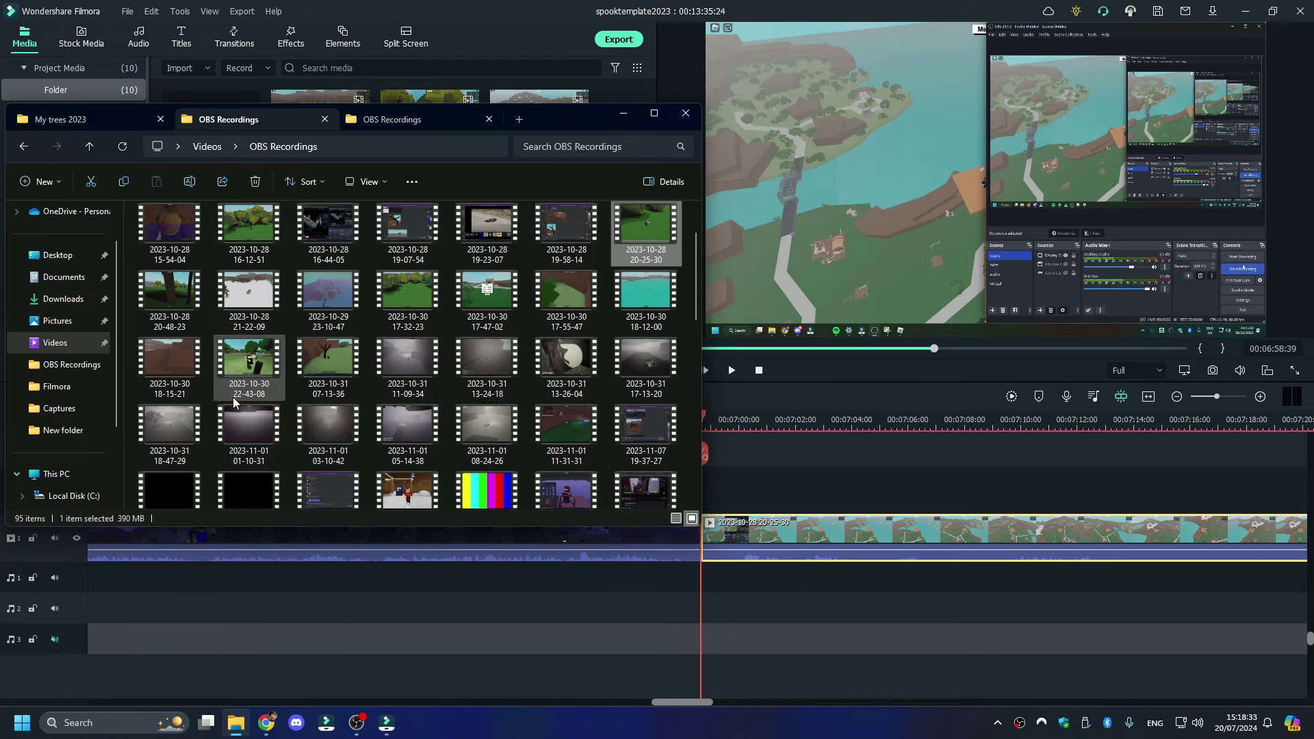
{"action": "mouse_move", "coordinate": [456, 415]}
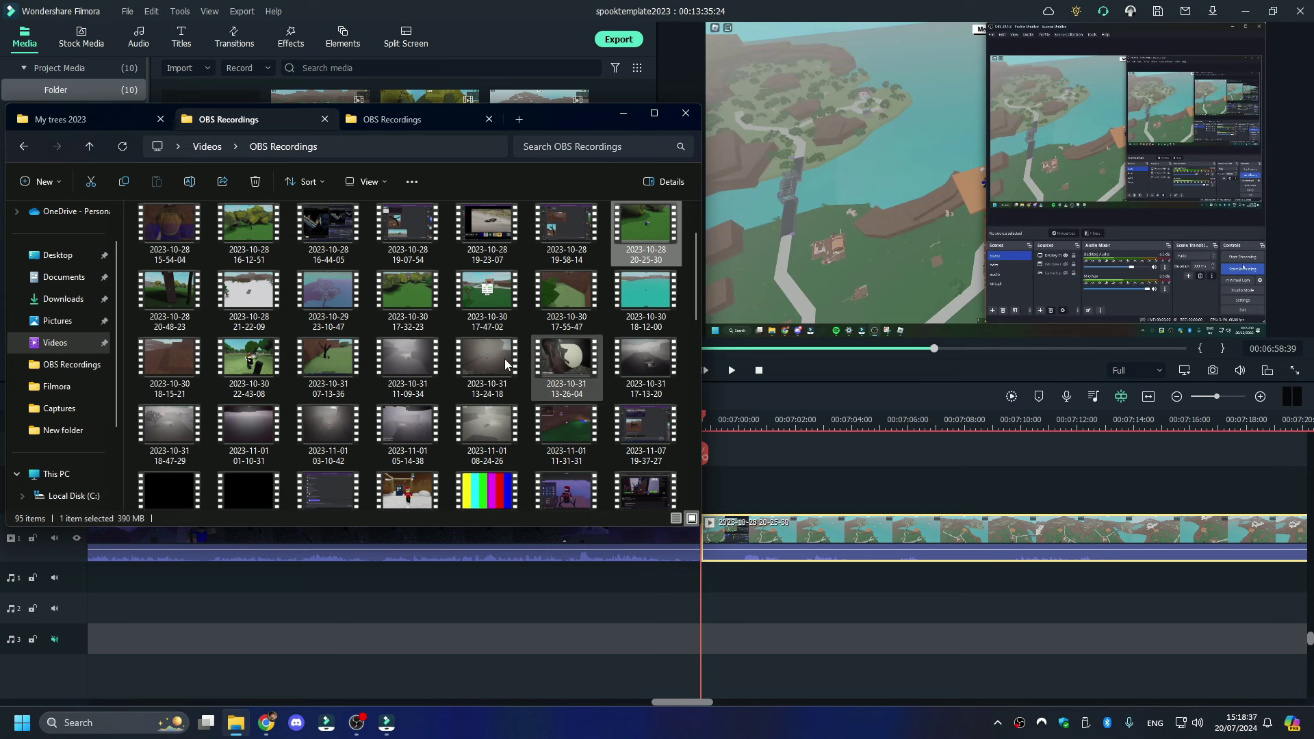
{"action": "left_click", "coordinate": [770, 396]}
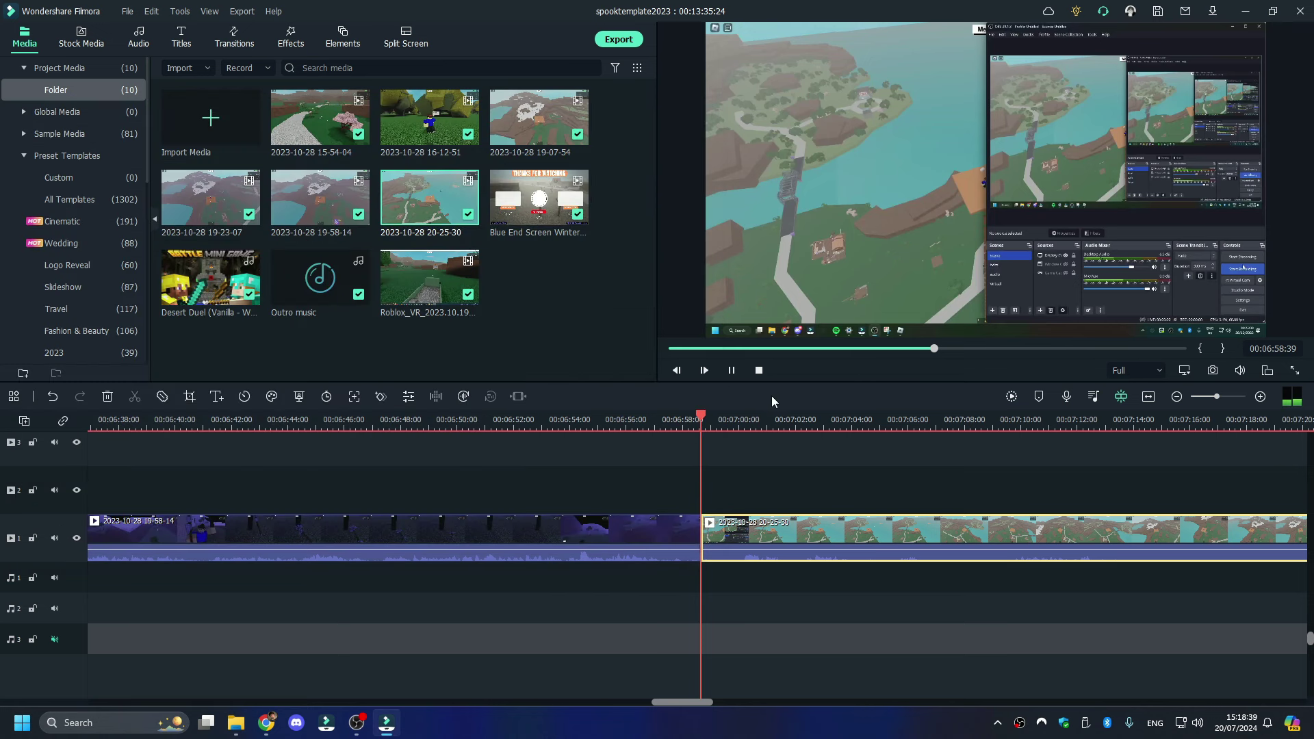
- Add a Push Left transition between the two gameplay clips
{"action": "right_click", "coordinate": [719, 538]}
{"action": "left_click", "coordinate": [663, 310]}
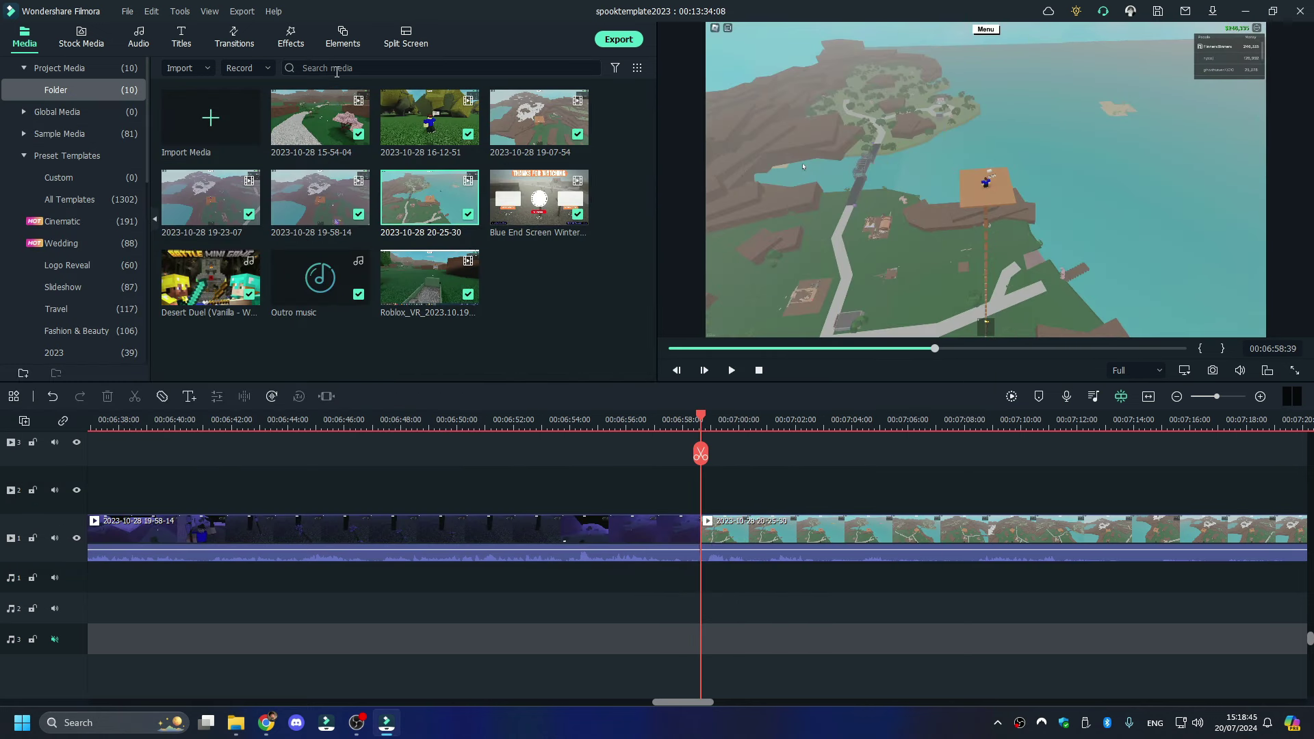
{"action": "left_click", "coordinate": [301, 45]}
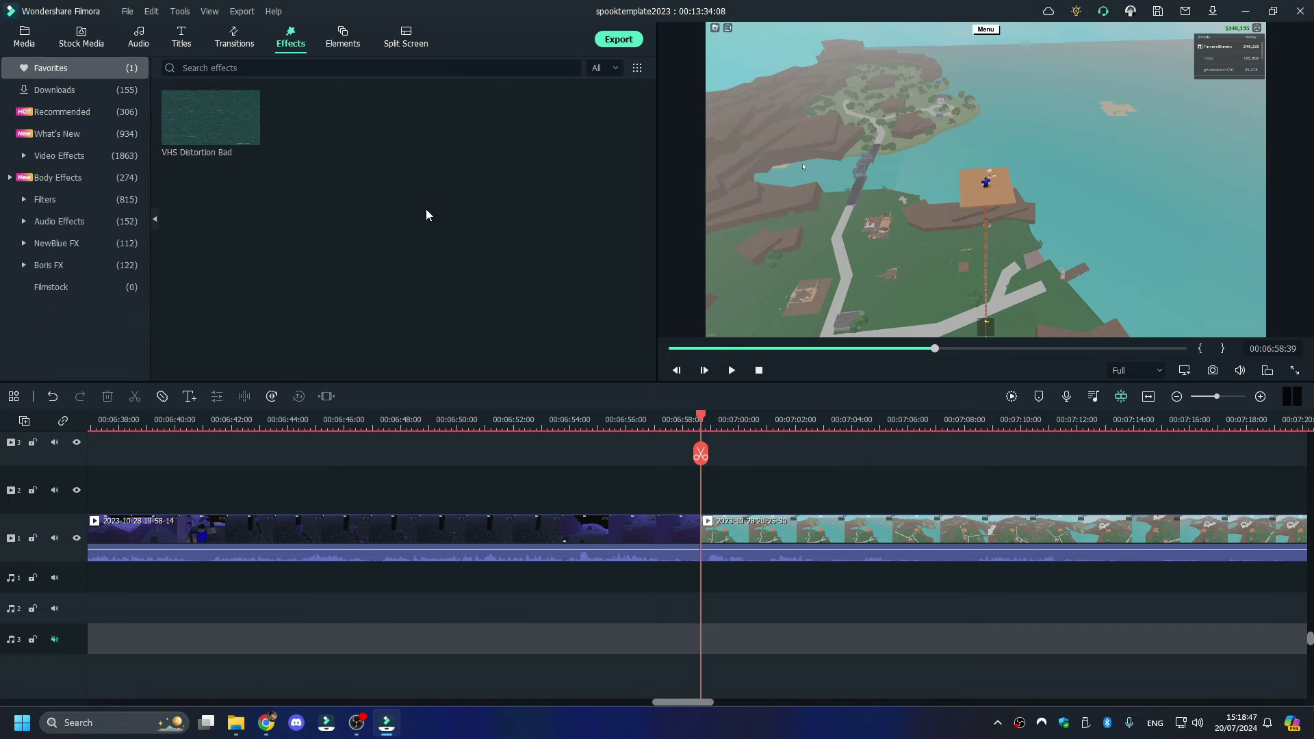
{"action": "left_click", "coordinate": [224, 41]}
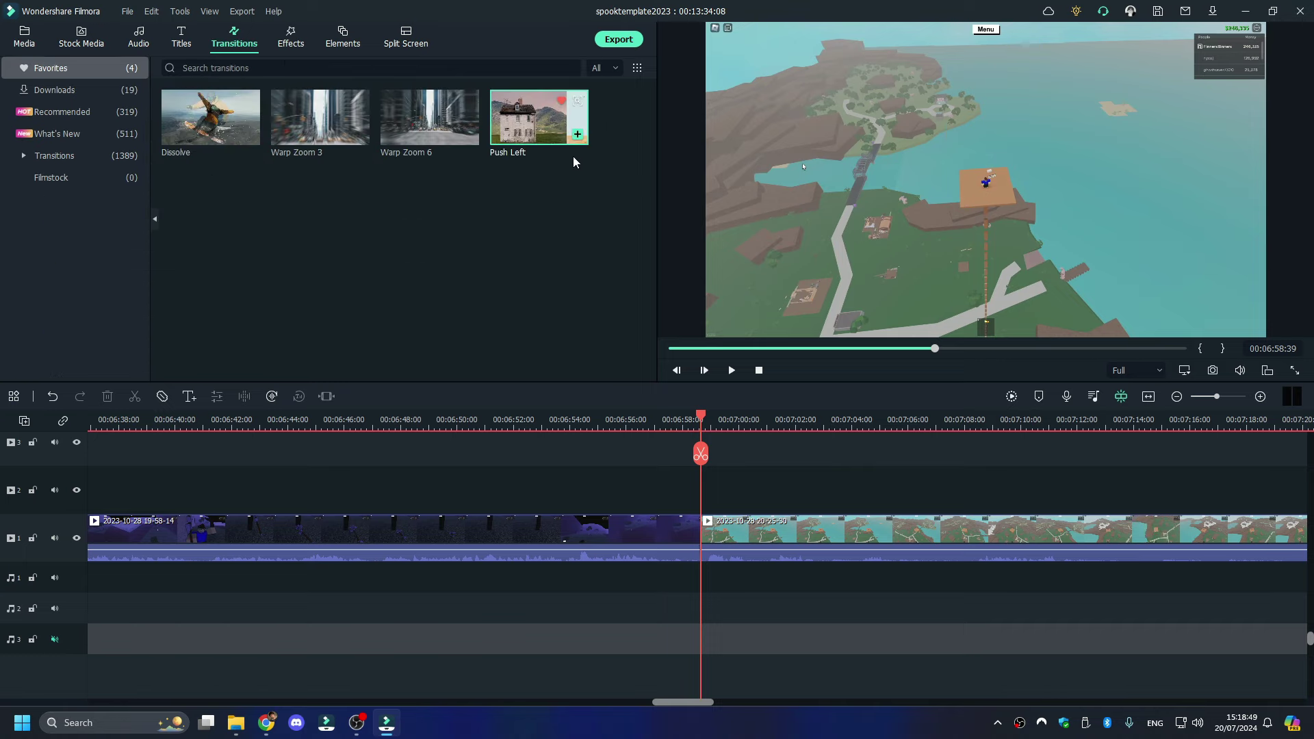
{"action": "left_click_drag", "start_coordinate": [535, 130], "coordinate": [705, 541]}
- Paste a copy of the lower-third title at the playhead
{"action": "left_click_drag", "start_coordinate": [1216, 397], "coordinate": [1204, 401]}
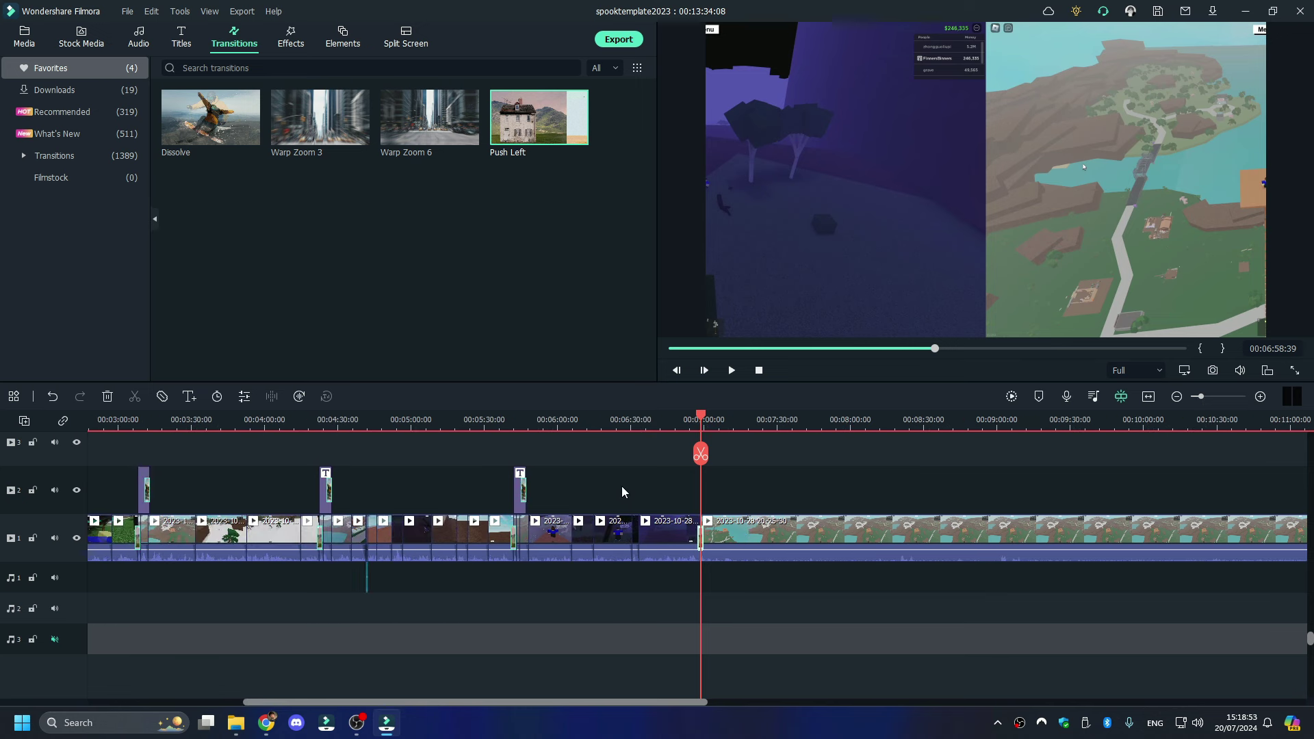
{"action": "key", "text": "ctrl+v"}
{"action": "left_click", "coordinate": [1212, 397]}
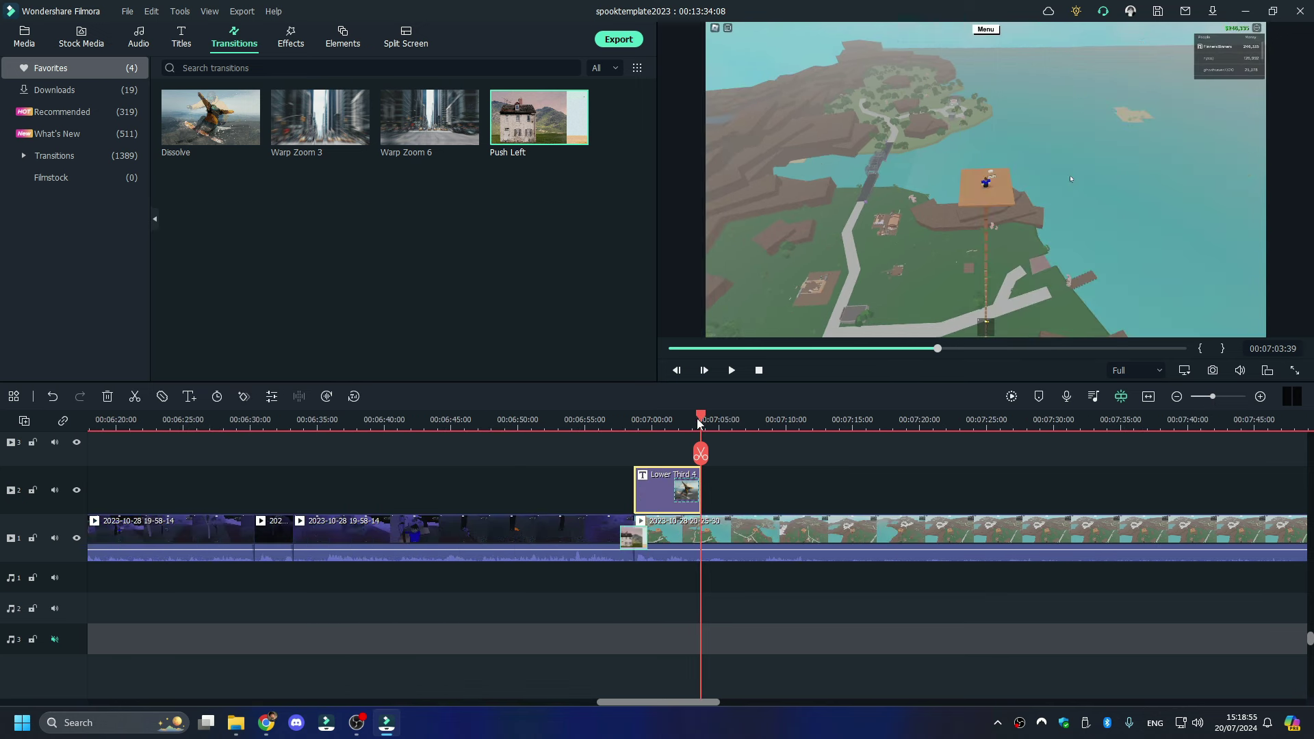
- Change the pasted title's text from Spook 192 to Spook 193
{"action": "left_click_drag", "start_coordinate": [699, 423], "coordinate": [672, 419]}
{"action": "double_click", "coordinate": [743, 293]}
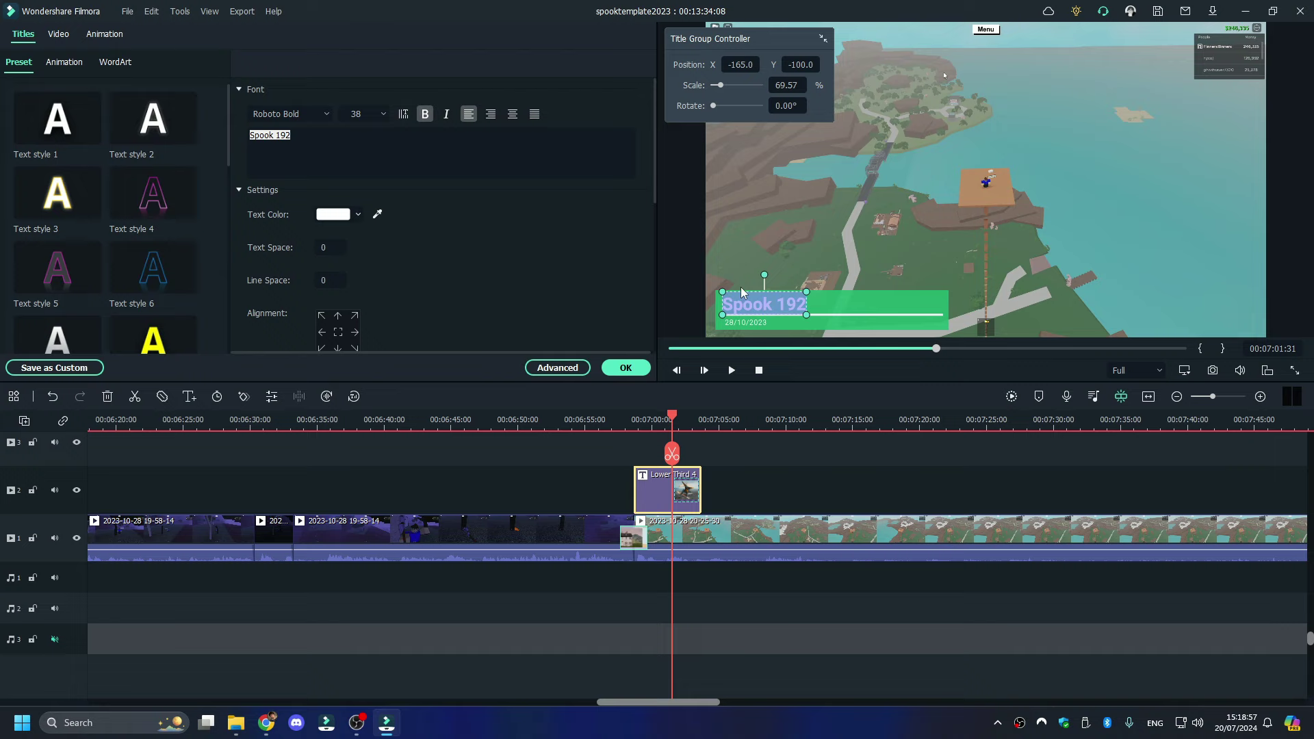
{"action": "left_click", "coordinate": [435, 153]}
{"action": "key", "text": "BackSpace"}
{"action": "type", "text": "3"}
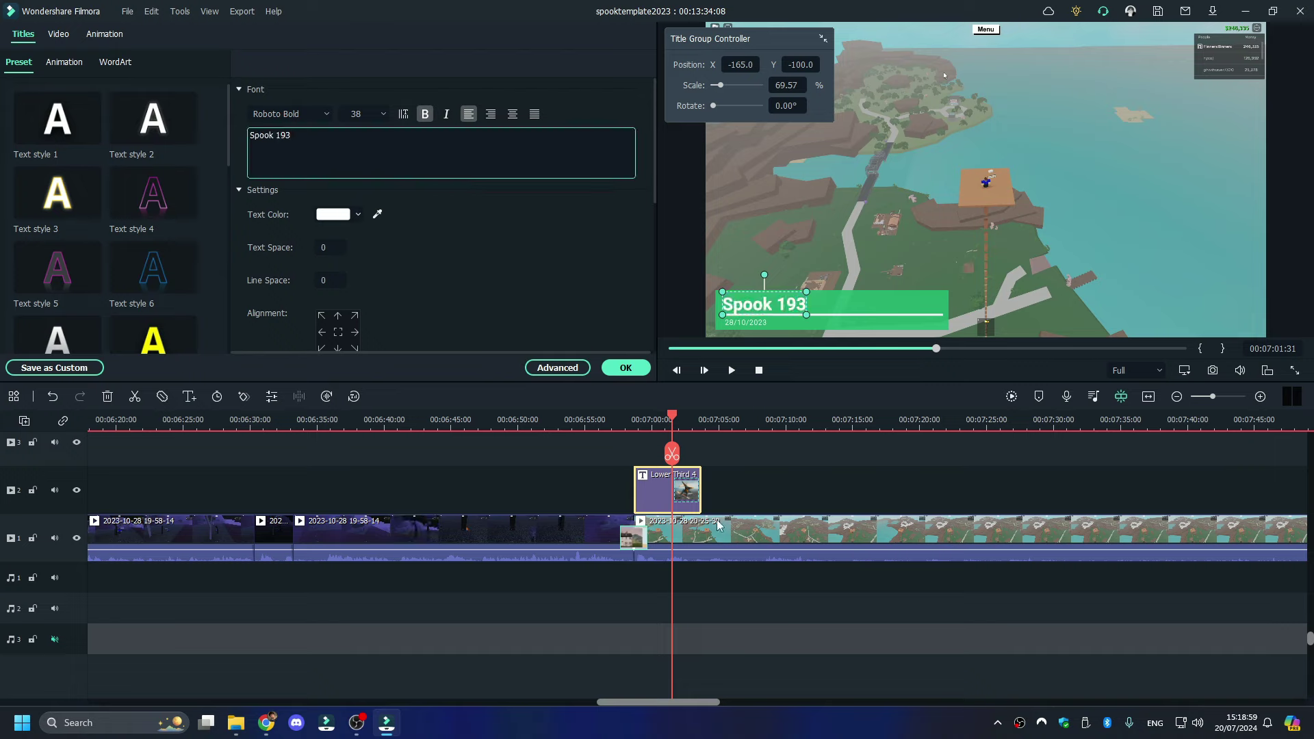
{"action": "left_click", "coordinate": [743, 376]}
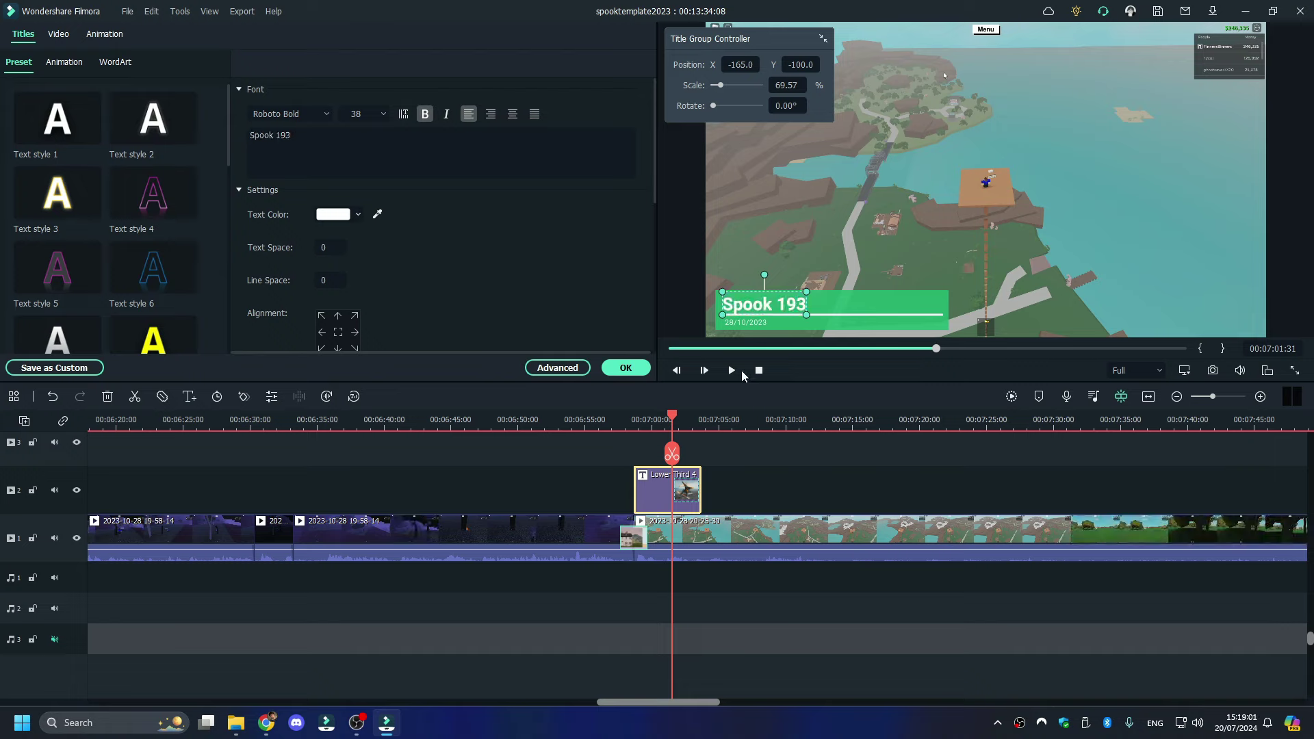
- Preview the lower third over the gameplay and select the main-track clip
{"action": "left_click", "coordinate": [731, 370]}
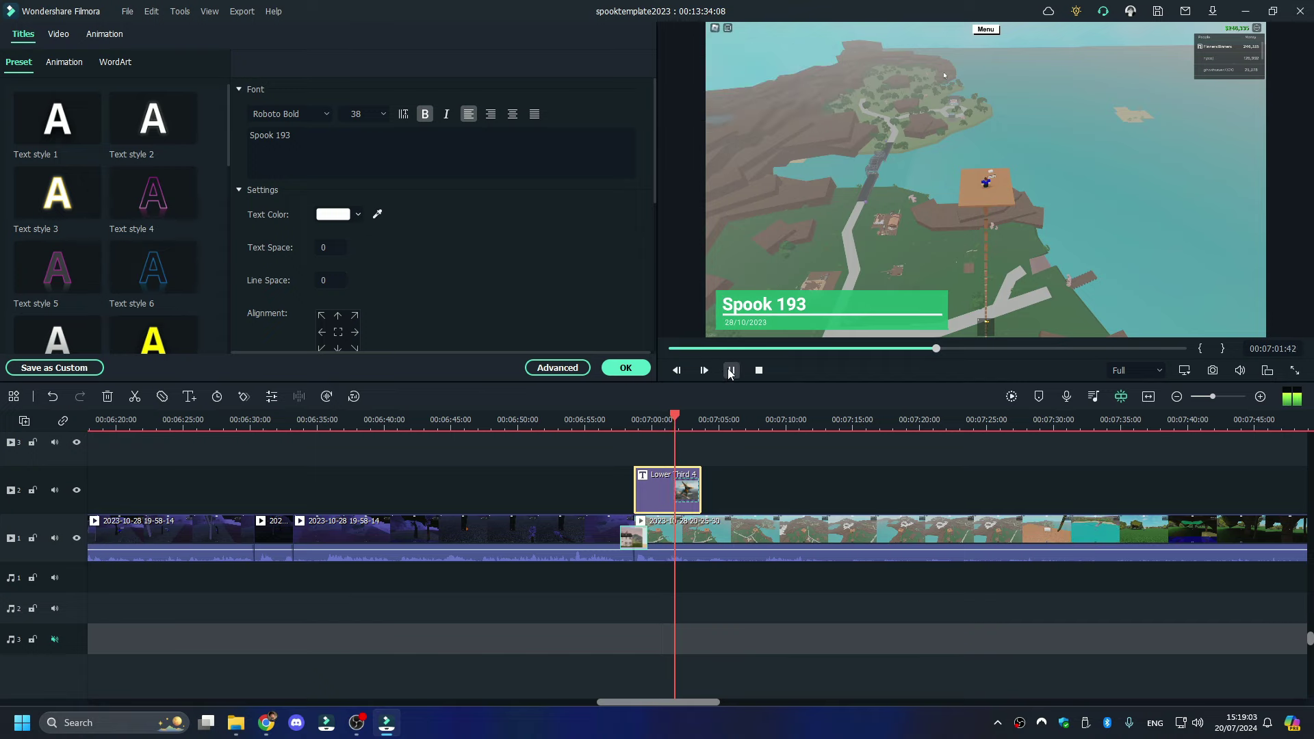
{"action": "left_click", "coordinate": [626, 420]}
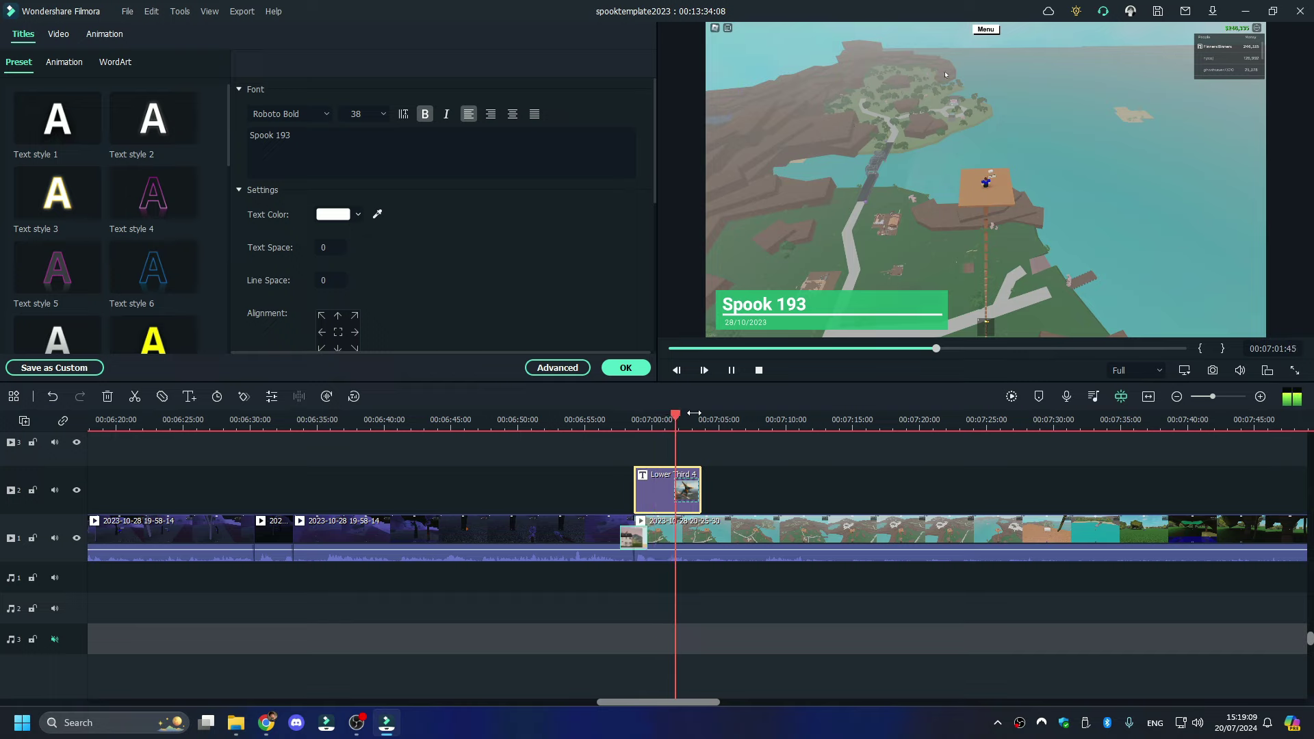
{"action": "left_click", "coordinate": [657, 429]}
{"action": "left_click", "coordinate": [656, 530]}
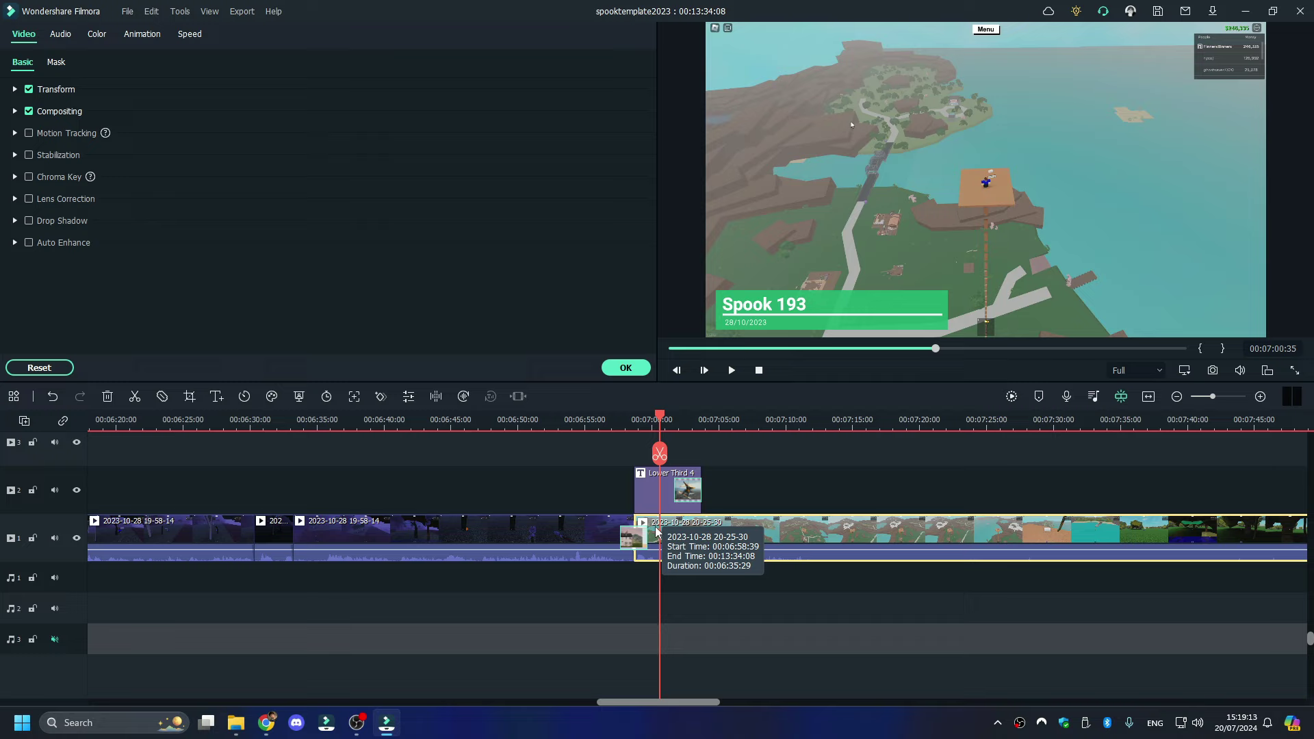
- Split the clip at 00:07:00:30 and again a few seconds later to isolate a short piece
{"action": "left_click_drag", "start_coordinate": [653, 427], "coordinate": [658, 426]}
{"action": "left_click", "coordinate": [658, 454]}
{"action": "key", "text": "space"}
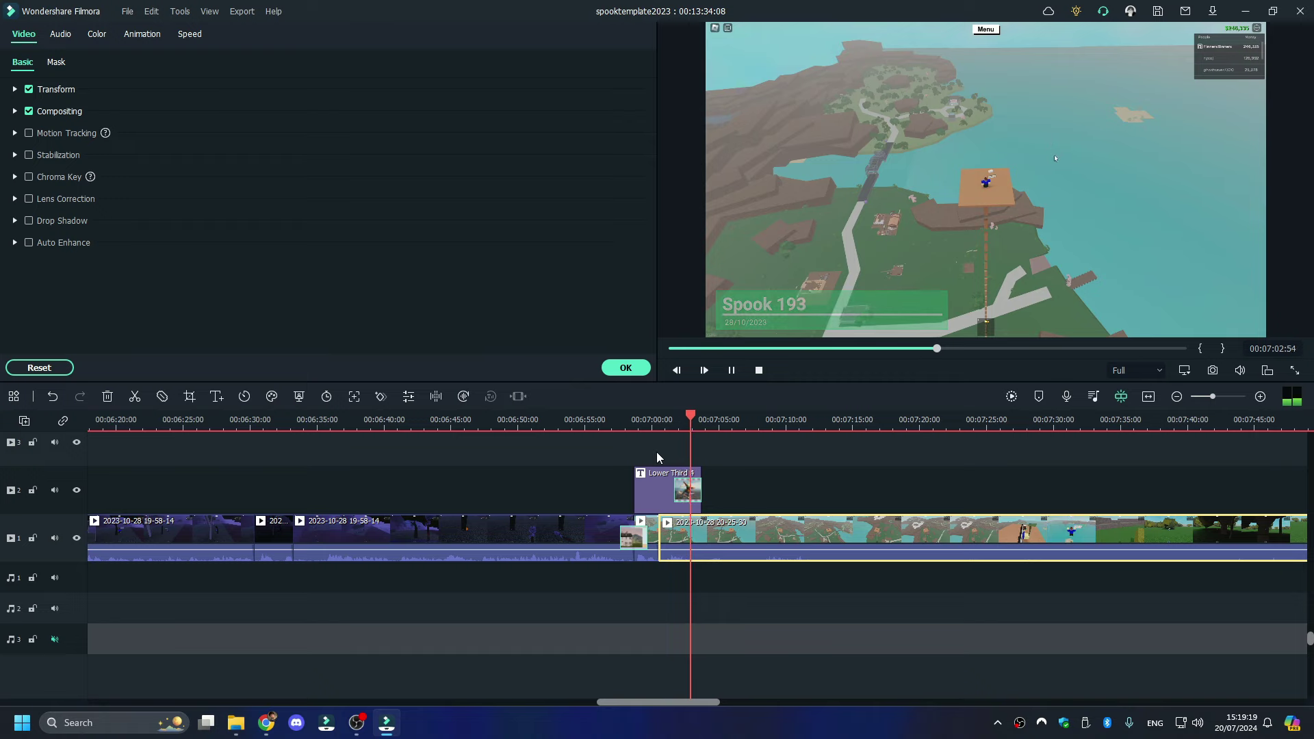
{"action": "key", "text": "space"}
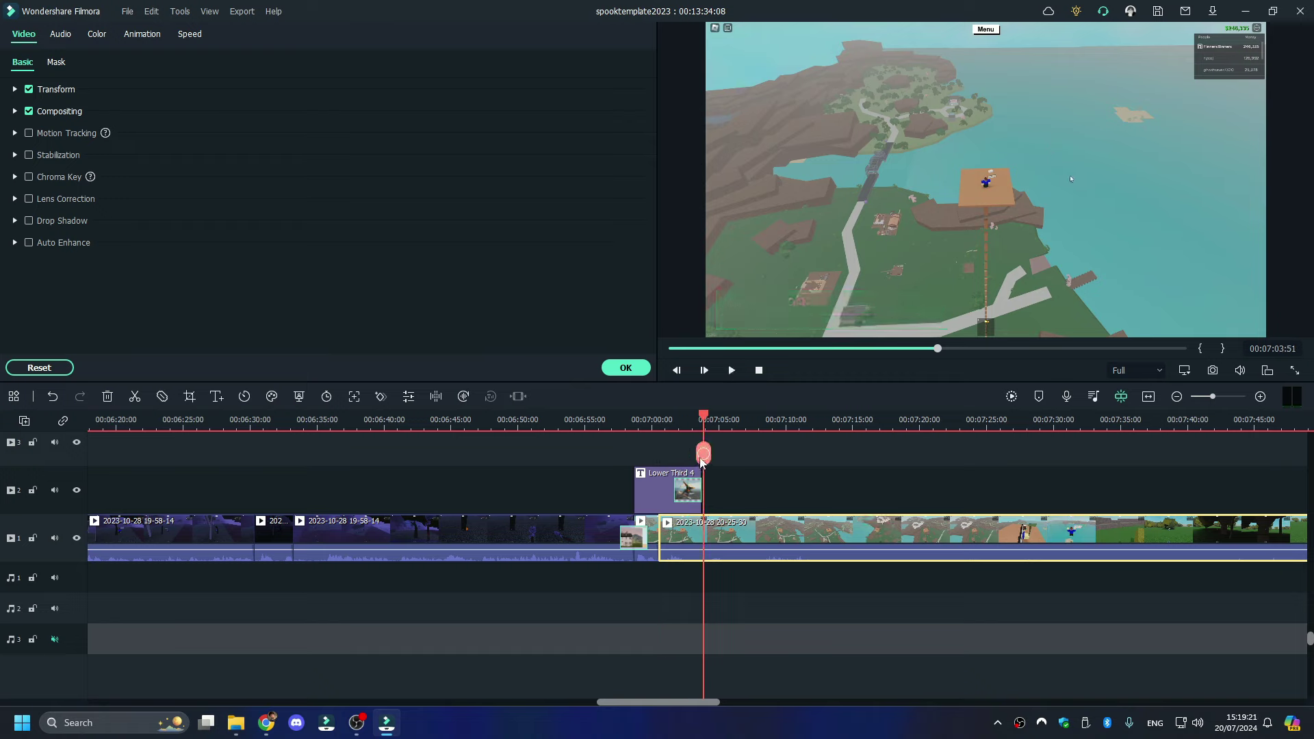
{"action": "left_click", "coordinate": [703, 454]}
{"action": "key", "text": "Up"}
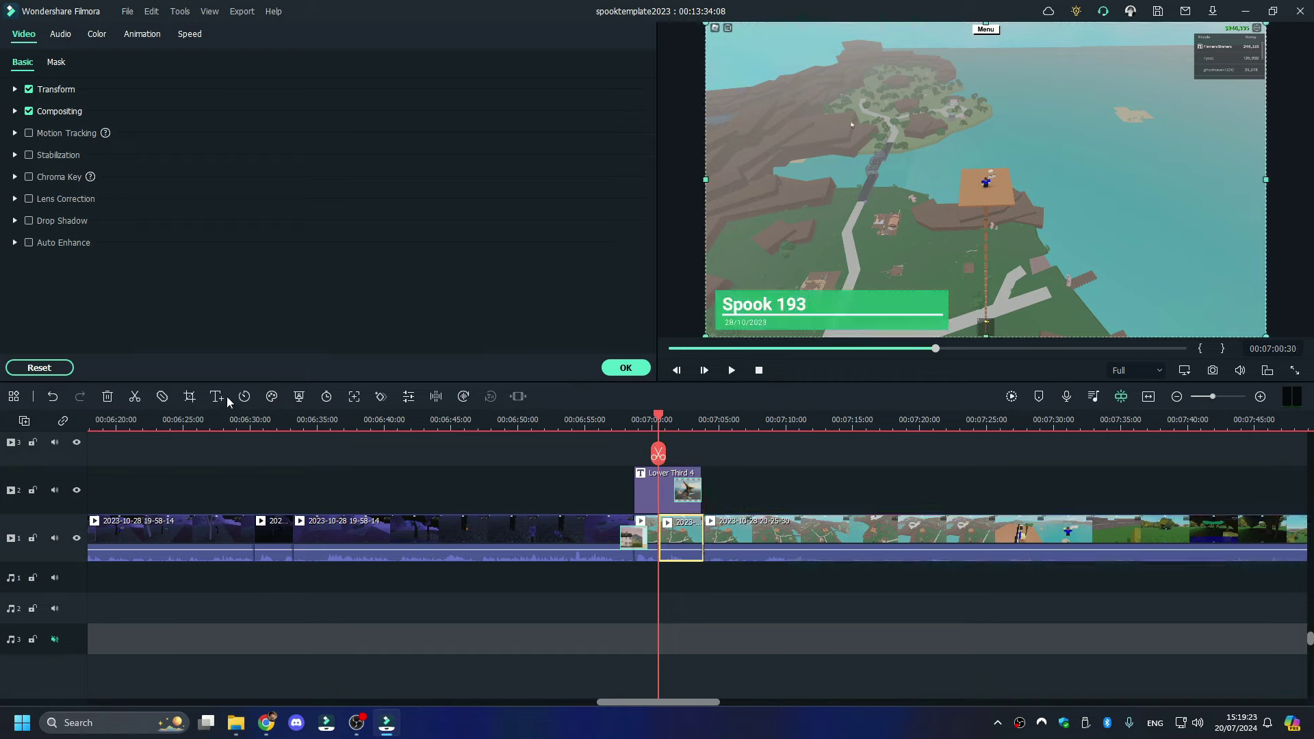
- Crop the short piece to a small zoomed-in area near the top of the frame
{"action": "left_click", "coordinate": [189, 397]}
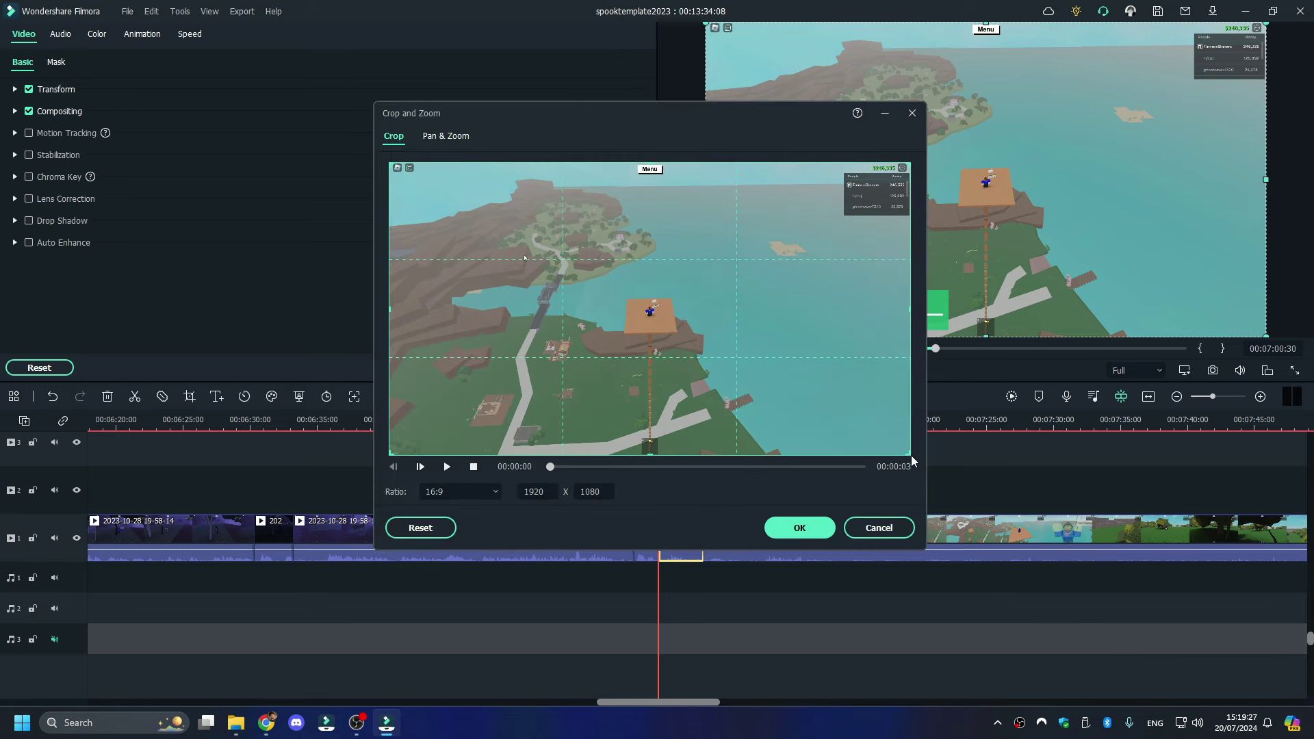
{"action": "left_click_drag", "start_coordinate": [910, 455], "coordinate": [641, 212]}
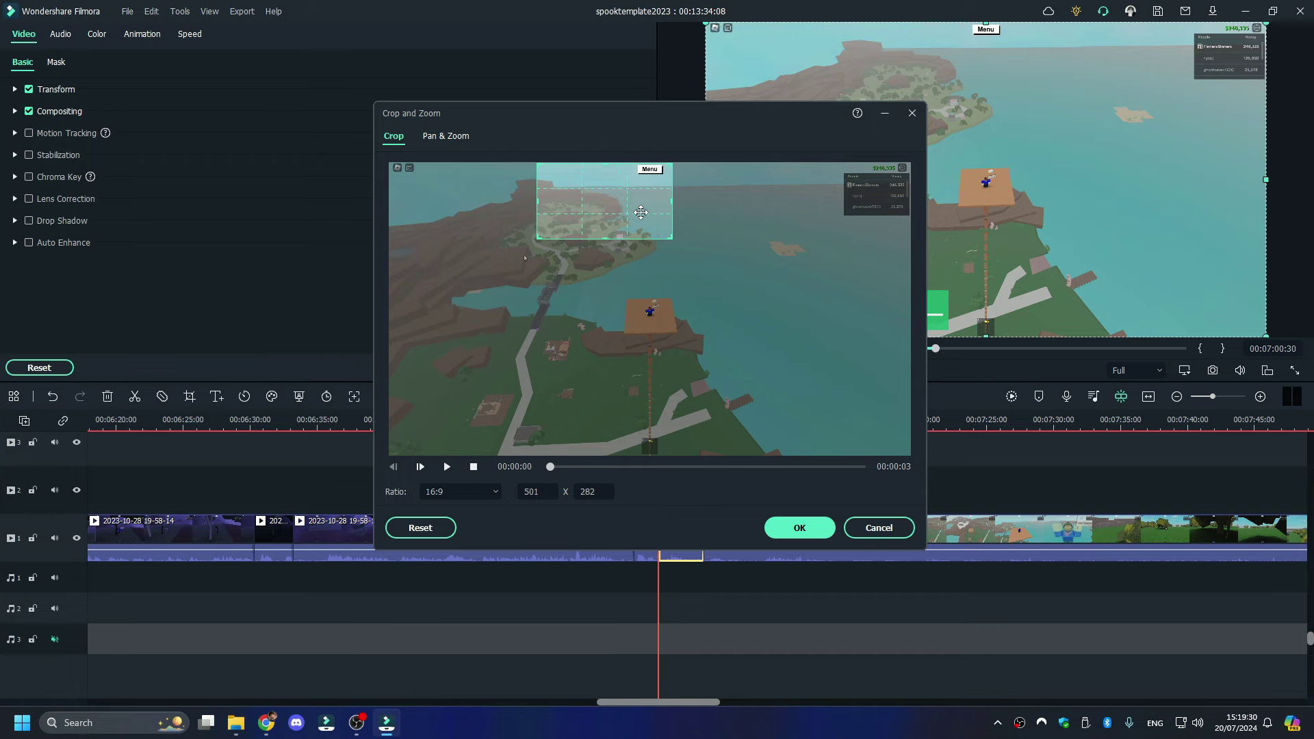
{"action": "left_click", "coordinate": [801, 526]}
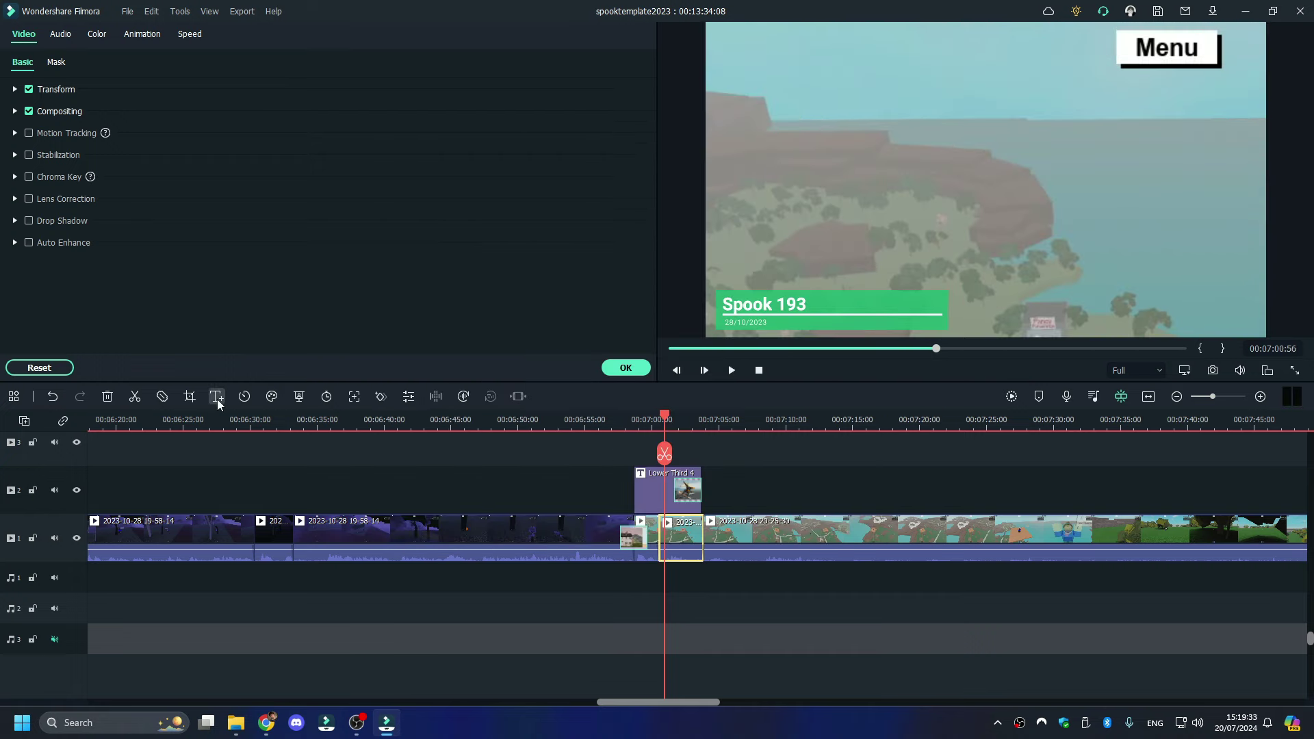
{"action": "left_click", "coordinate": [187, 398]}
{"action": "left_click_drag", "start_coordinate": [667, 216], "coordinate": [622, 211]}
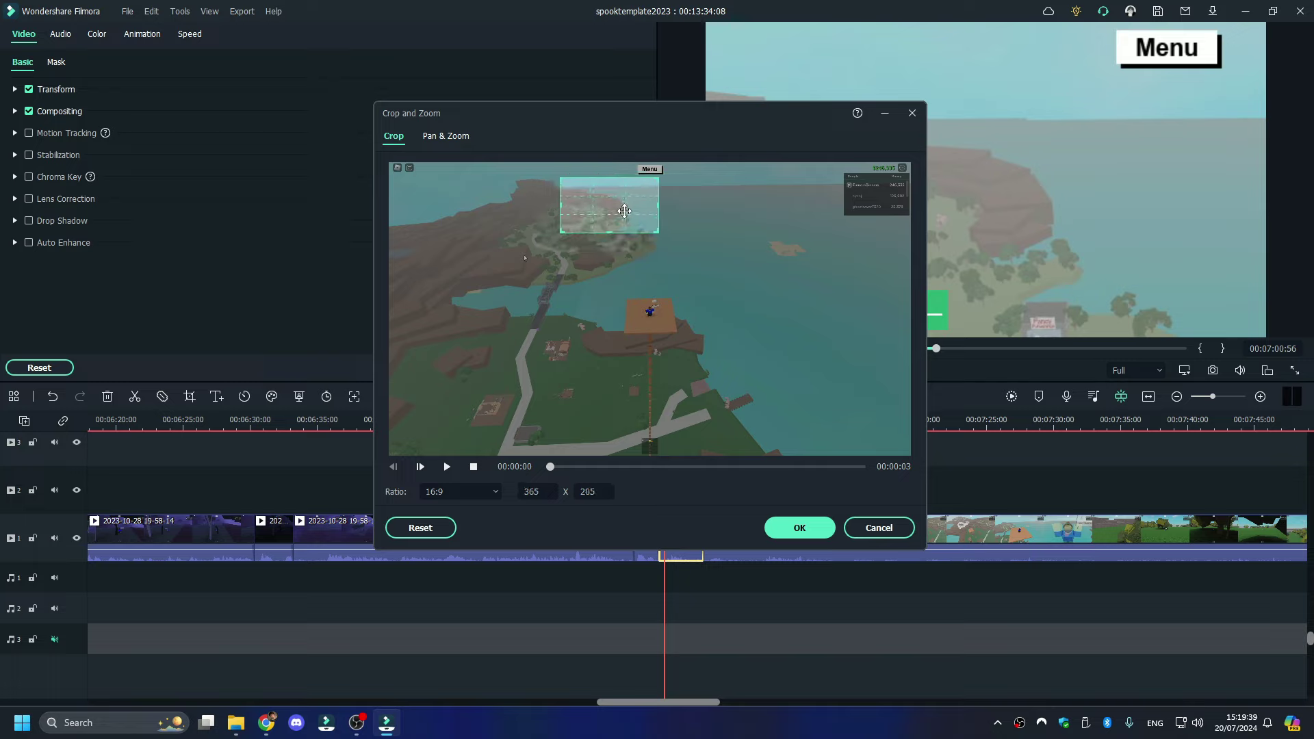
{"action": "left_click", "coordinate": [784, 531]}
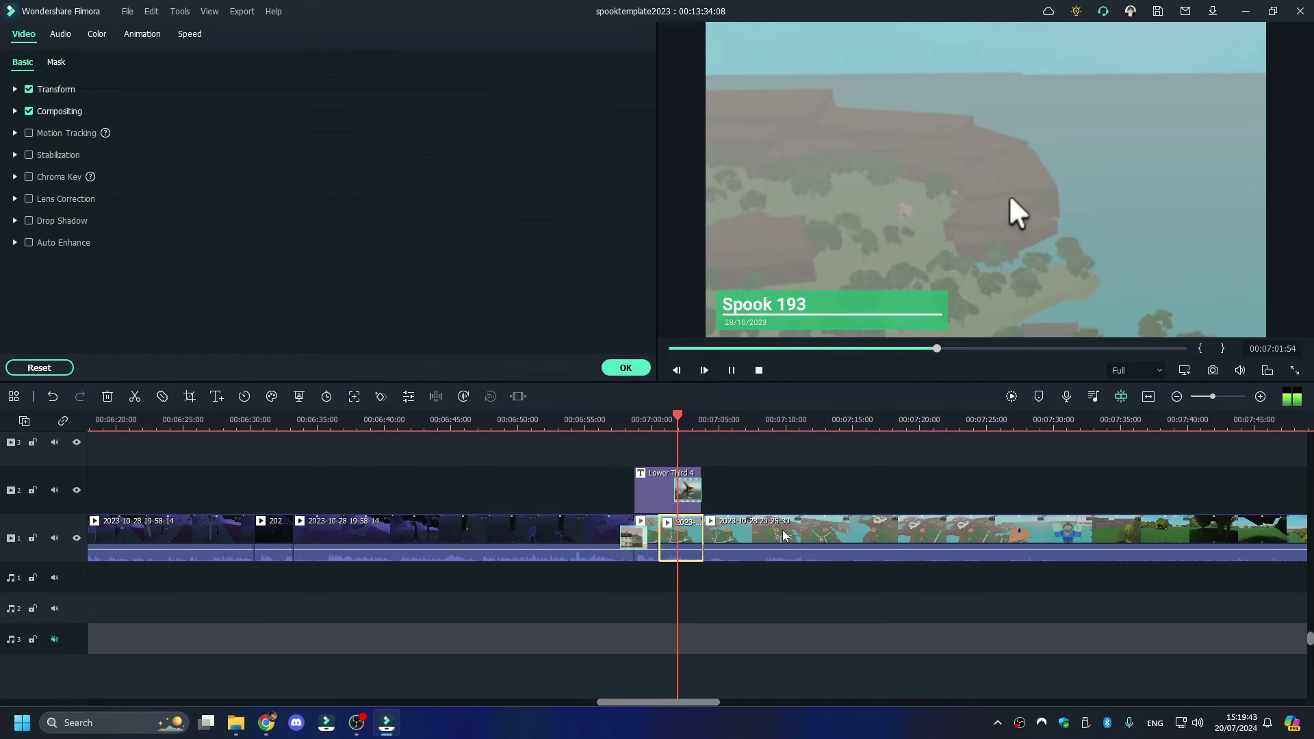
- Review the following gameplay footage around 00:08:19 for the next cuts
{"action": "left_click", "coordinate": [783, 535]}
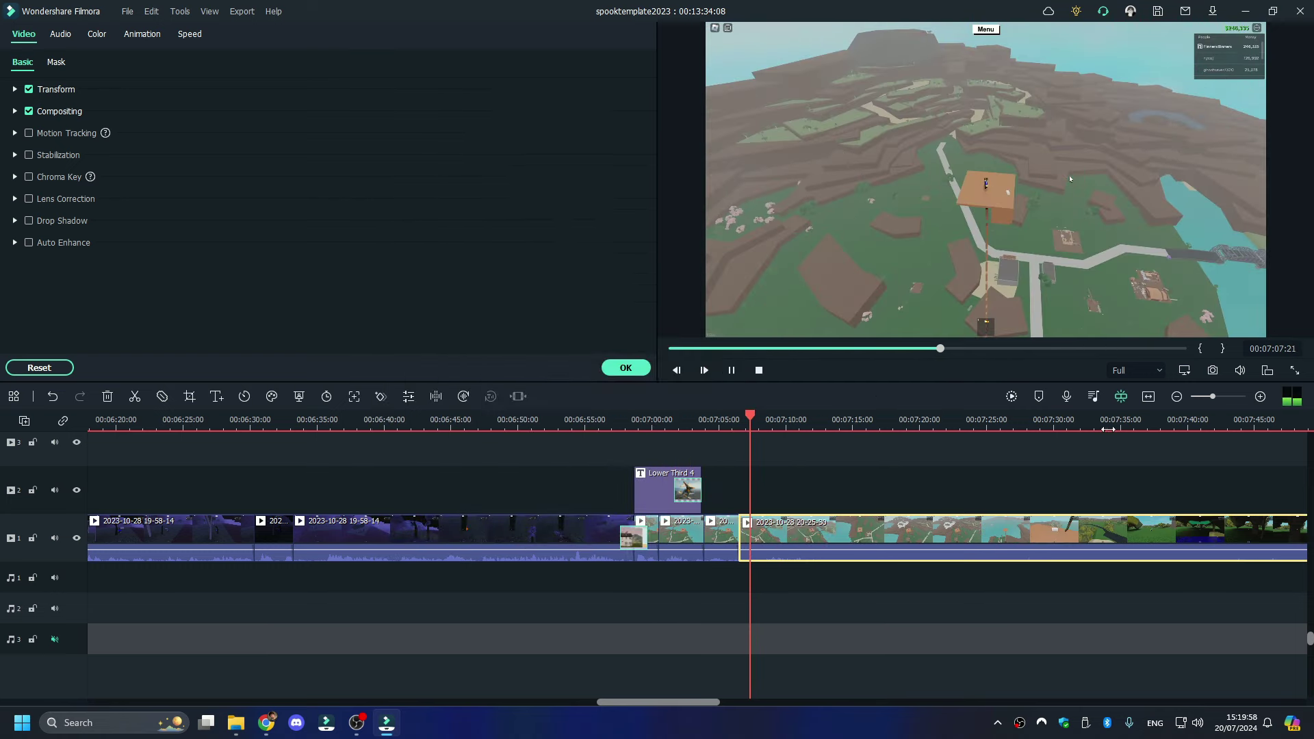
{"action": "left_click", "coordinate": [1206, 402]}
{"action": "key", "text": "space"}
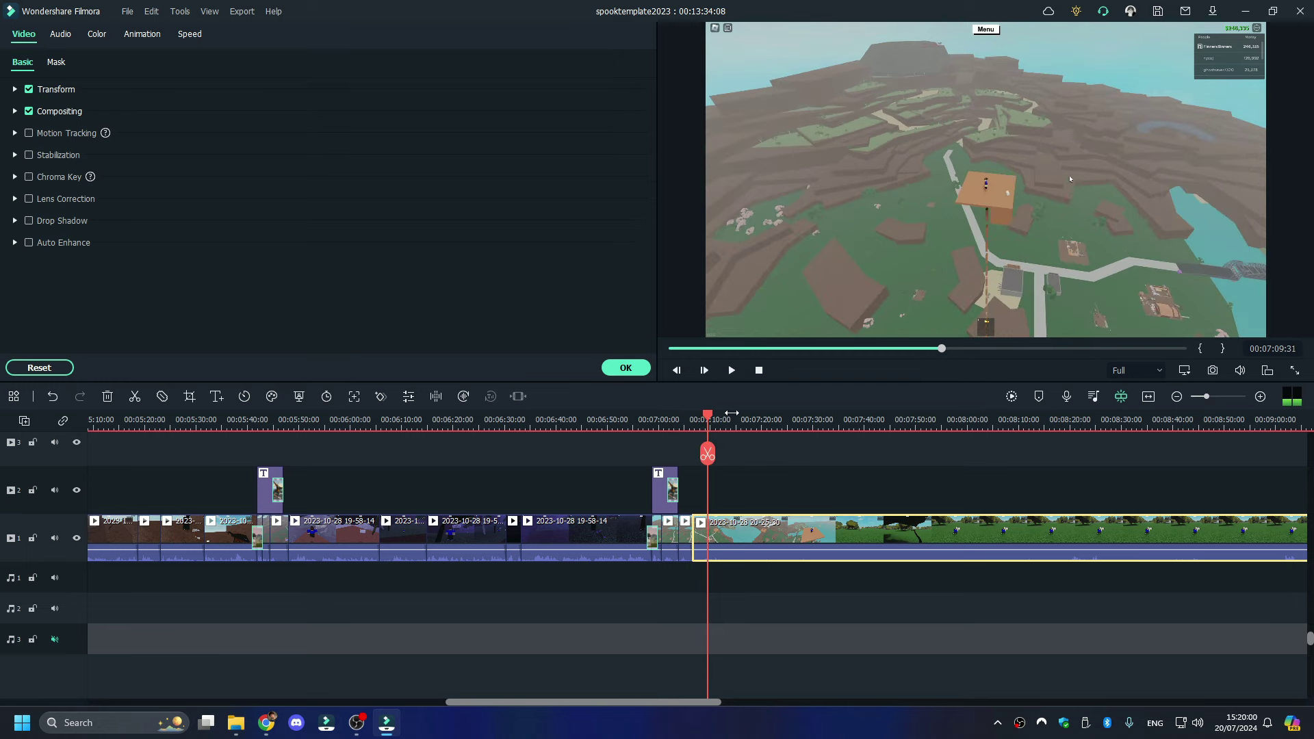
{"action": "left_click_drag", "start_coordinate": [717, 418], "coordinate": [1063, 417]}
{"action": "key", "text": "space"}
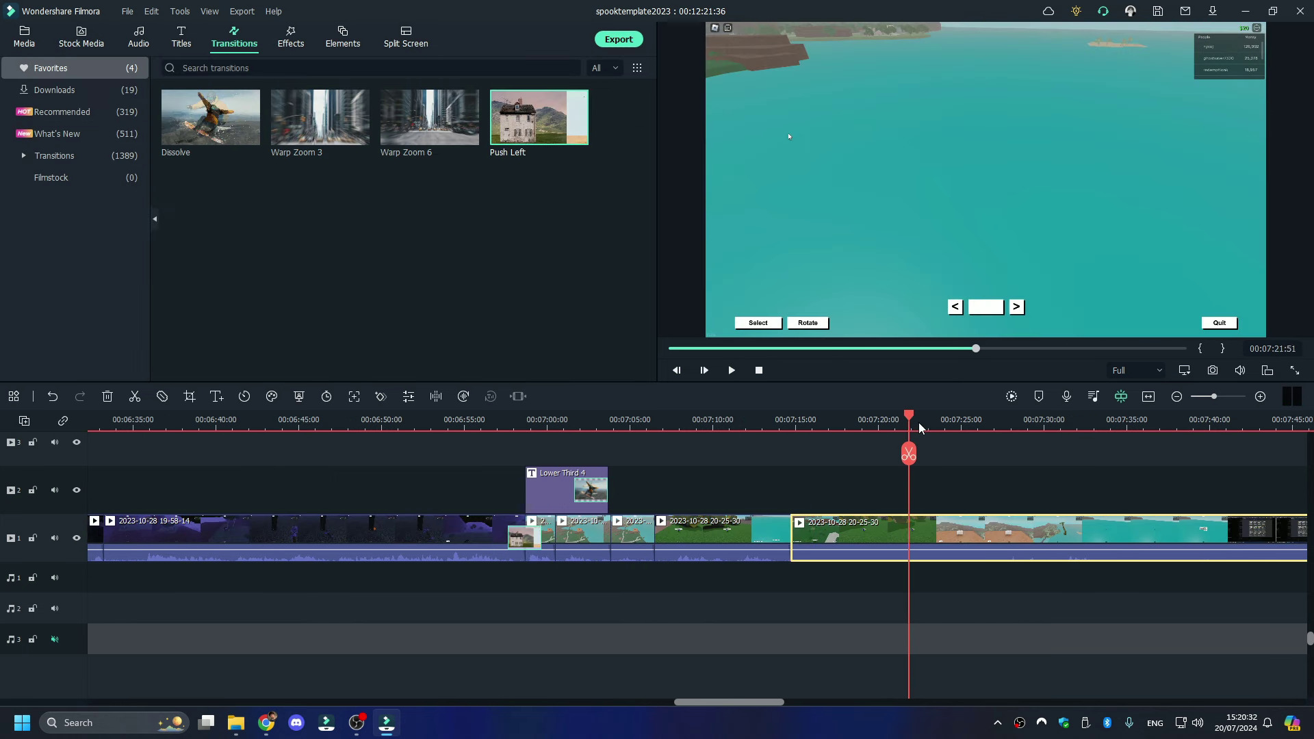
{"action": "left_click_drag", "start_coordinate": [910, 419], "coordinate": [1005, 422]}
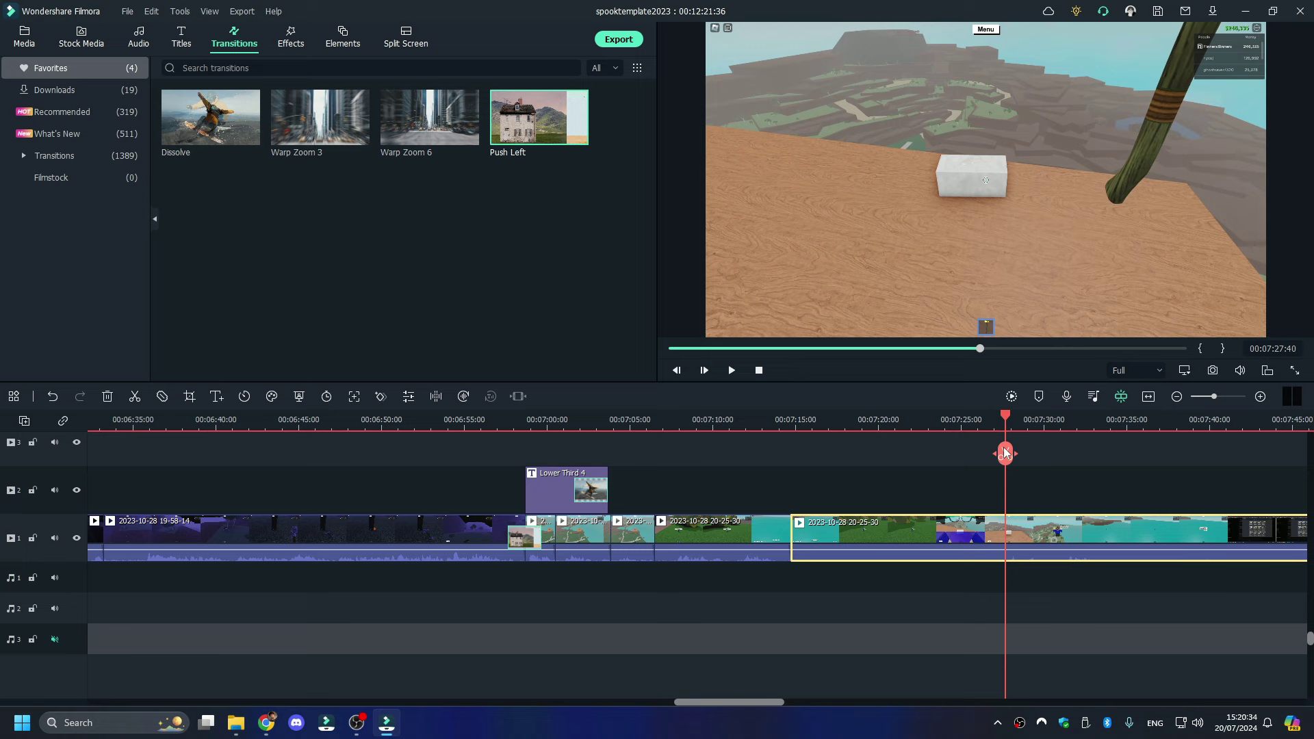
- Split the clip at 00:07:27:40 and delete the unwanted part before the cut
{"action": "left_click", "coordinate": [1004, 454]}
{"action": "left_click", "coordinate": [967, 544]}
{"action": "right_click", "coordinate": [913, 528]}
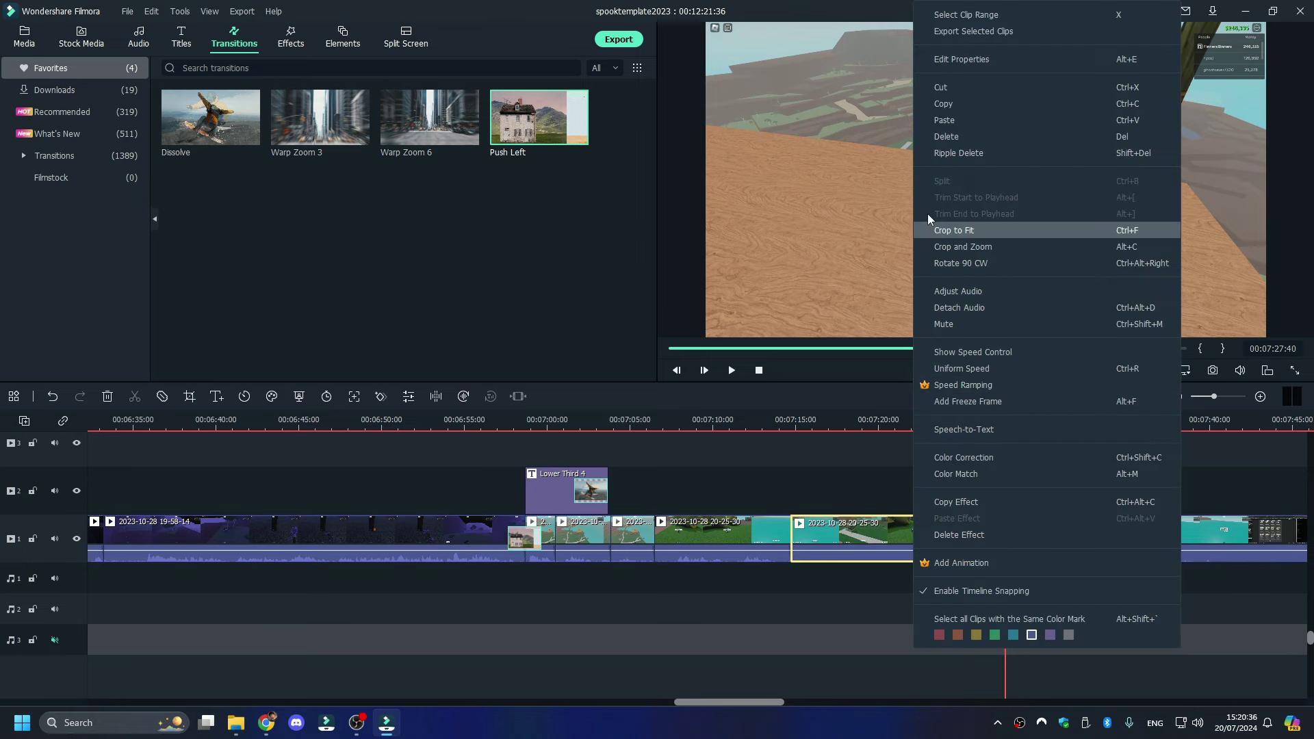
{"action": "left_click", "coordinate": [956, 138]}
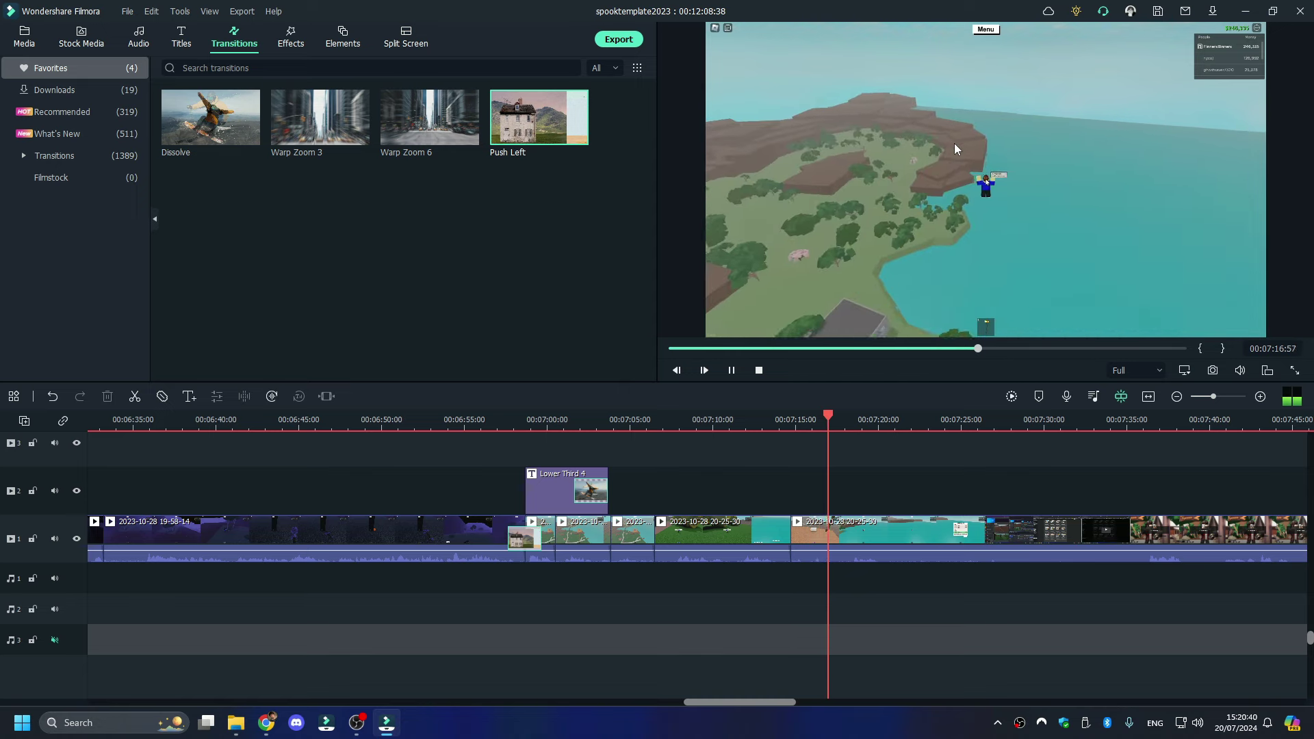
- Replay the footage to find the next cut point and split the clip there
{"action": "key", "text": "space"}
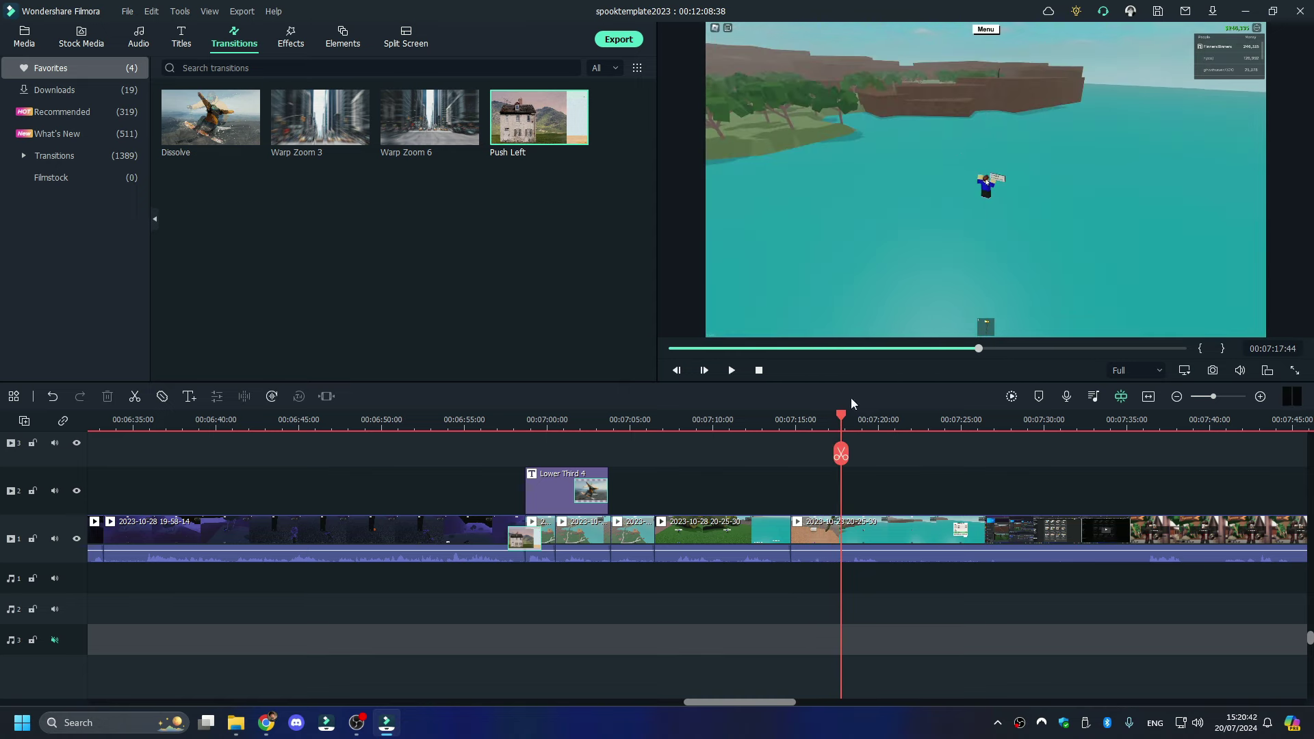
{"action": "left_click", "coordinate": [815, 426]}
{"action": "key", "text": "space"}
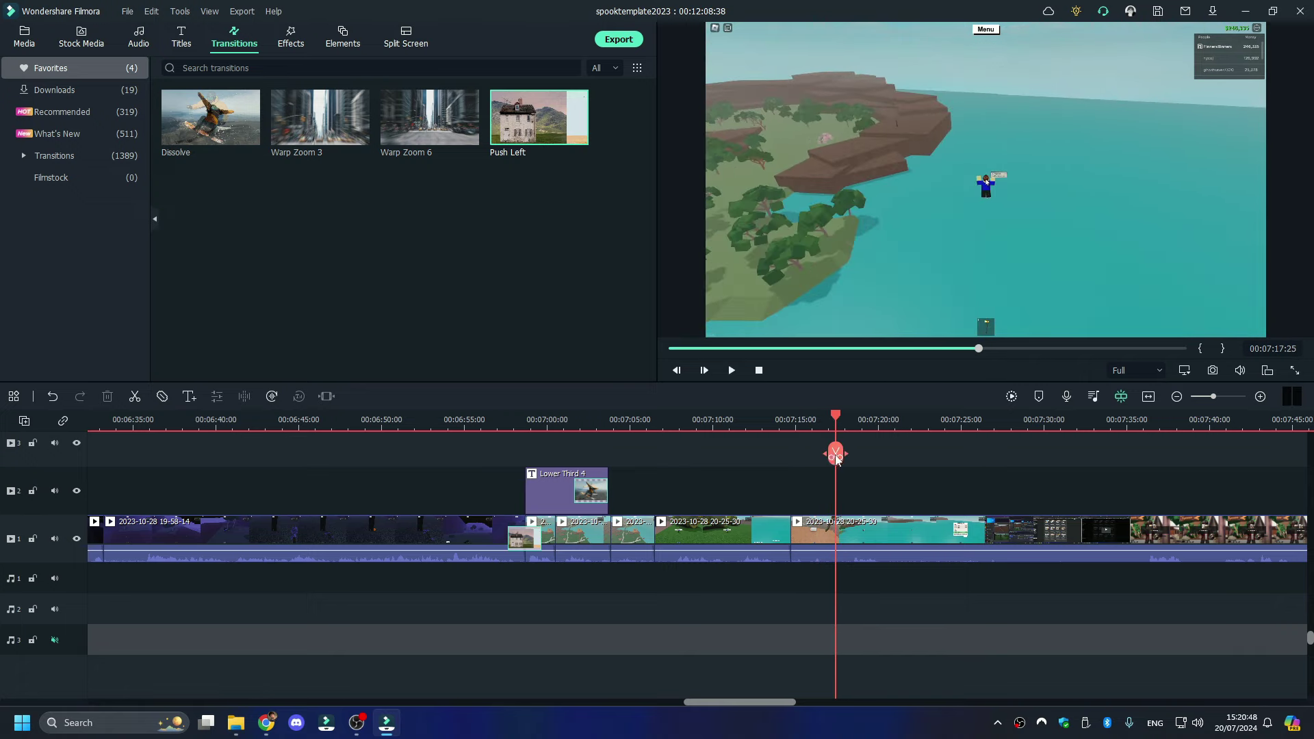
{"action": "left_click", "coordinate": [836, 454]}
{"action": "key", "text": "space"}
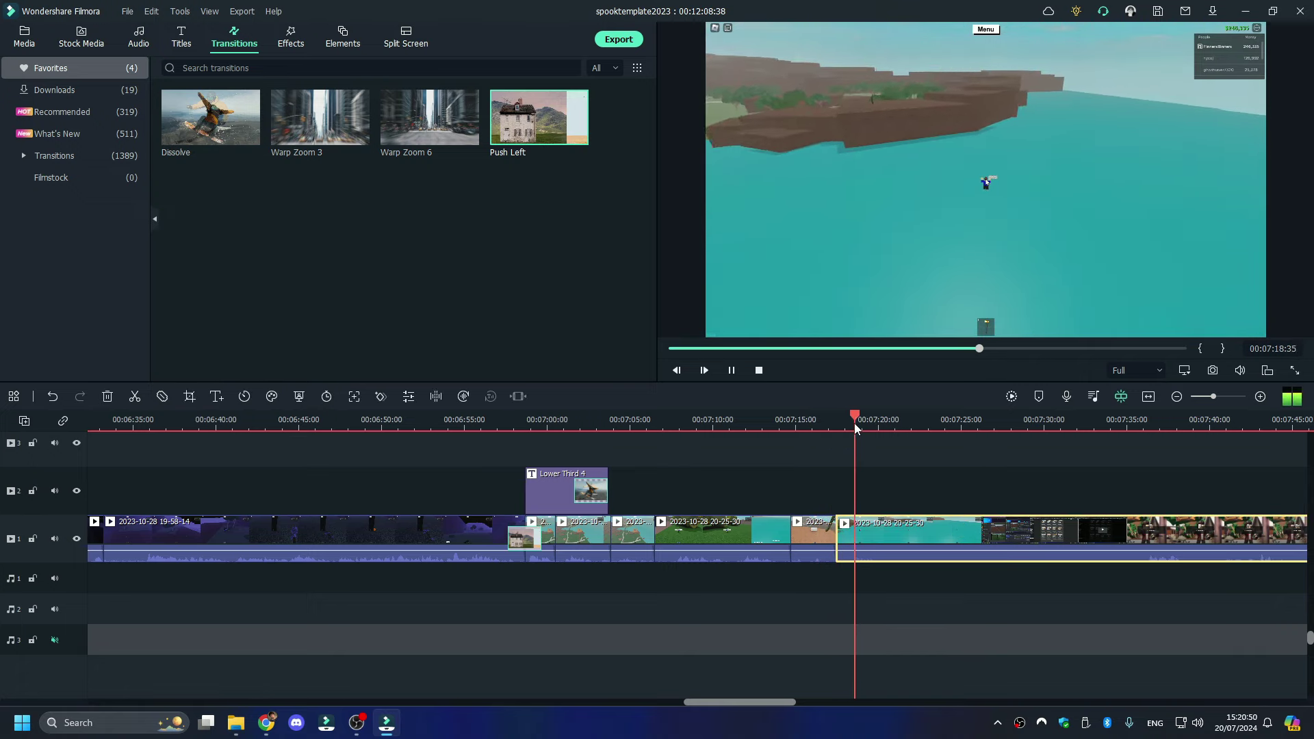
{"action": "key", "text": "space"}
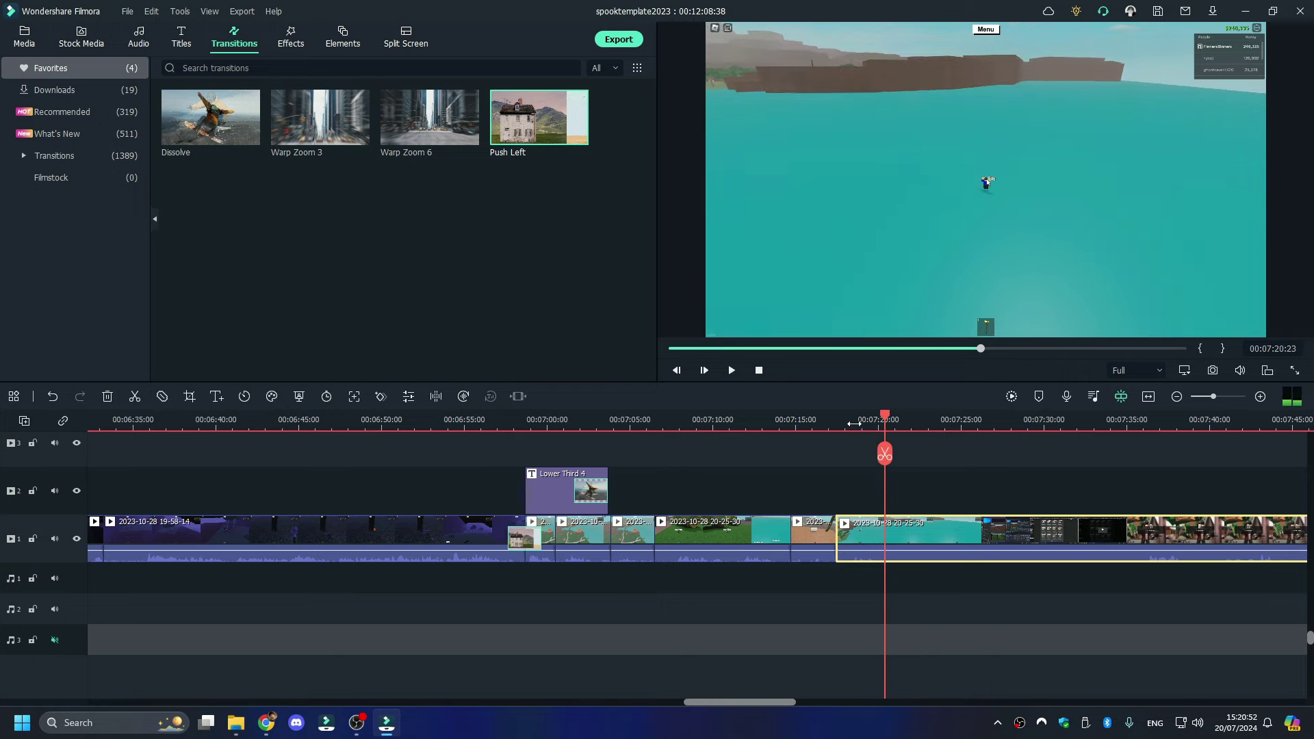
{"action": "key", "text": "ctrl+b"}
- Split around 00:07:20 and ripple-delete the long unwanted section, closing the gap
{"action": "left_click", "coordinate": [1152, 420]}
{"action": "key", "text": "space"}
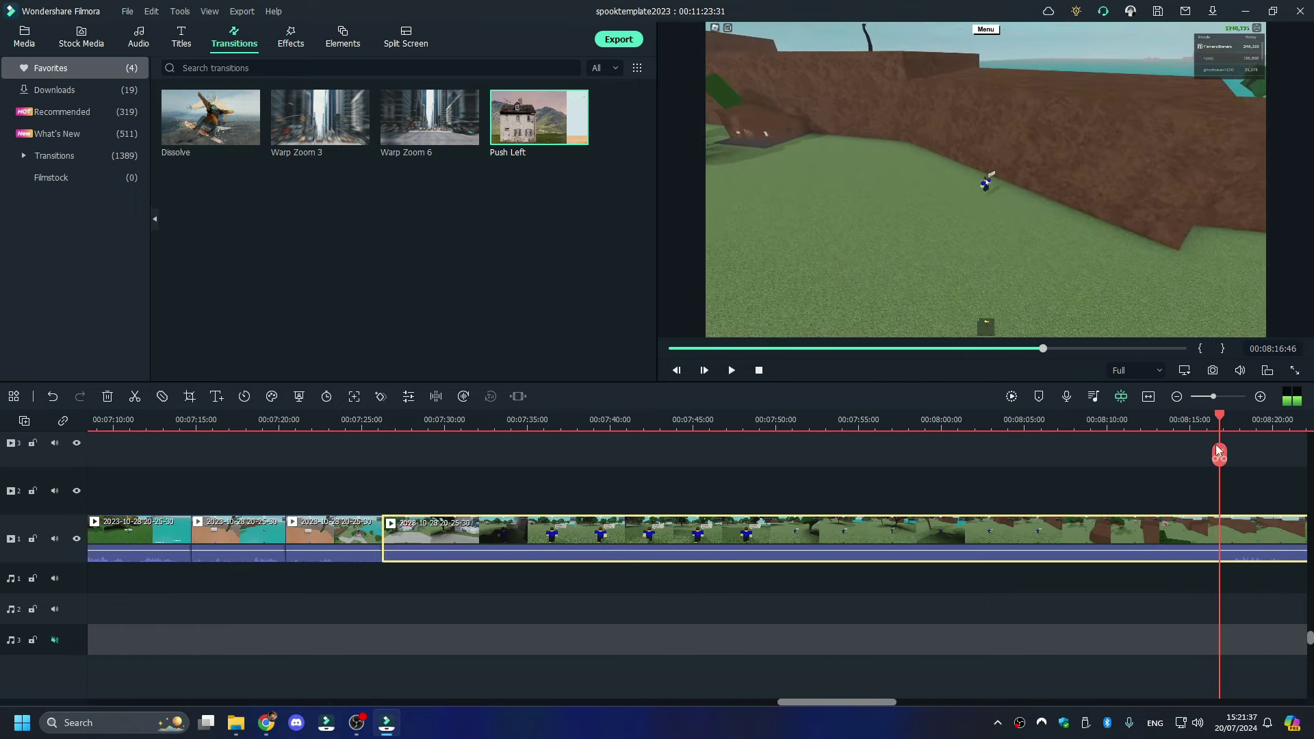
{"action": "left_click", "coordinate": [1218, 455]}
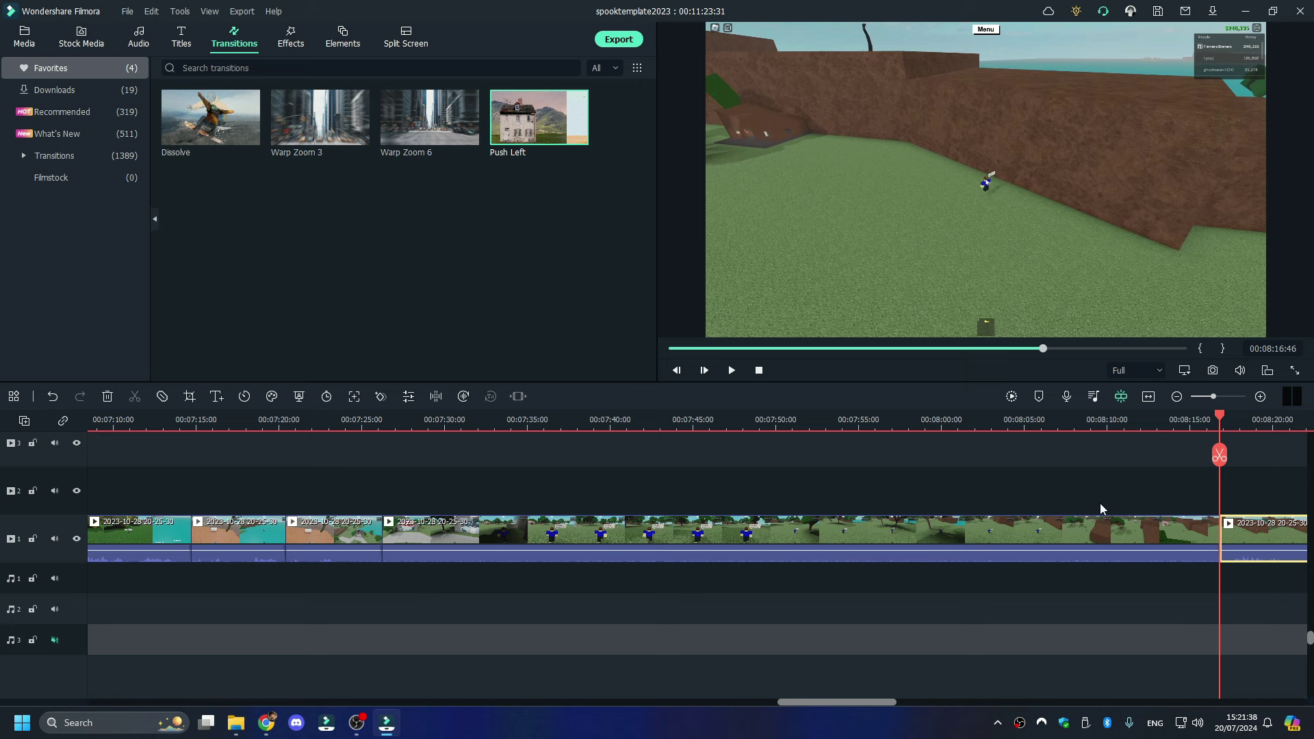
{"action": "left_click", "coordinate": [971, 538]}
{"action": "right_click", "coordinate": [964, 535]}
{"action": "left_click", "coordinate": [1038, 140]}
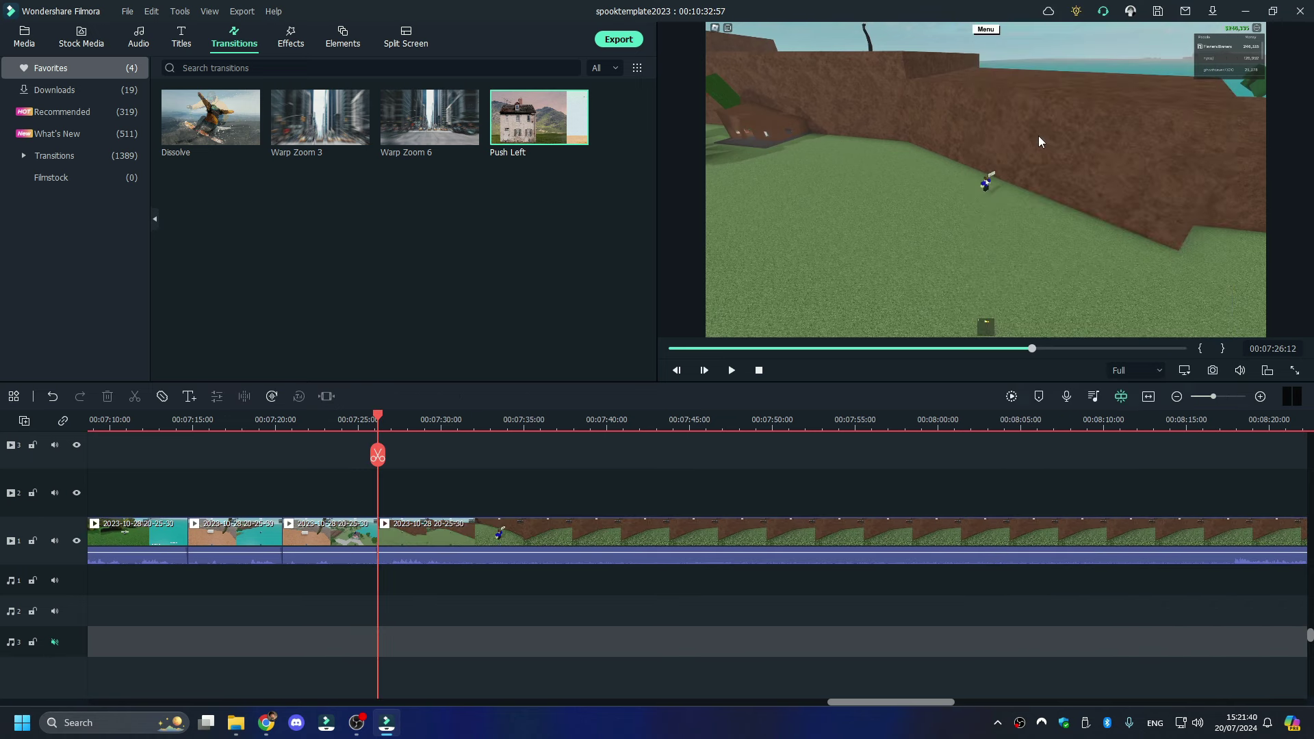
- Split at the next join, delete the unwanted section before it, and replay toward 00:08:17
{"action": "key", "text": "space"}
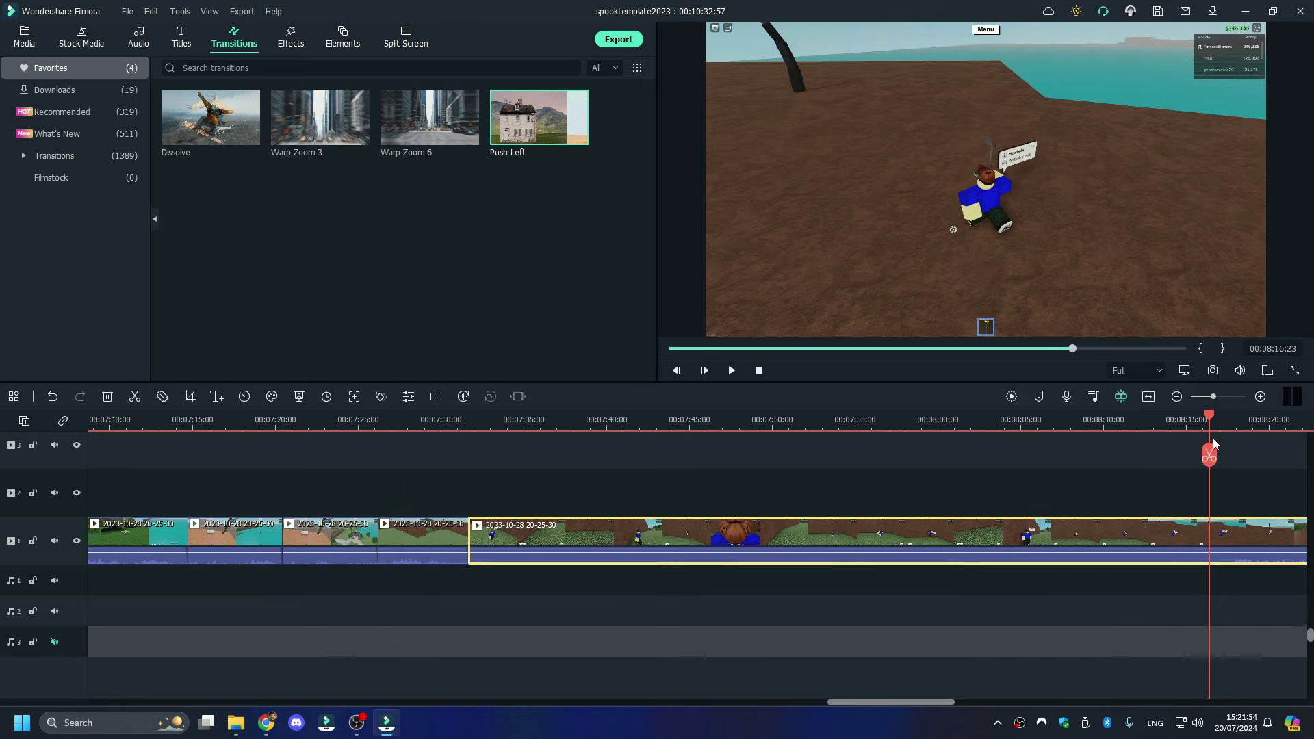
{"action": "left_click", "coordinate": [1213, 455]}
{"action": "right_click", "coordinate": [1143, 521]}
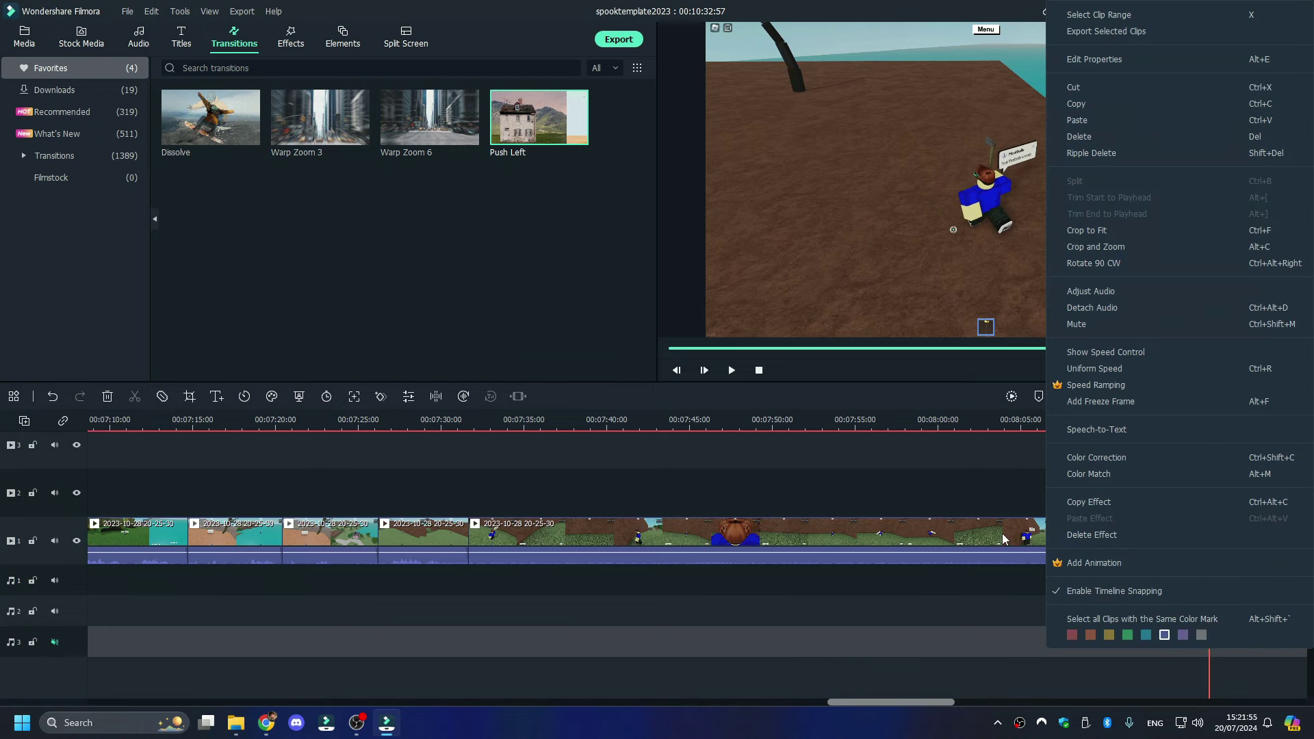
{"action": "left_click", "coordinate": [1085, 139]}
{"action": "key", "text": "space"}
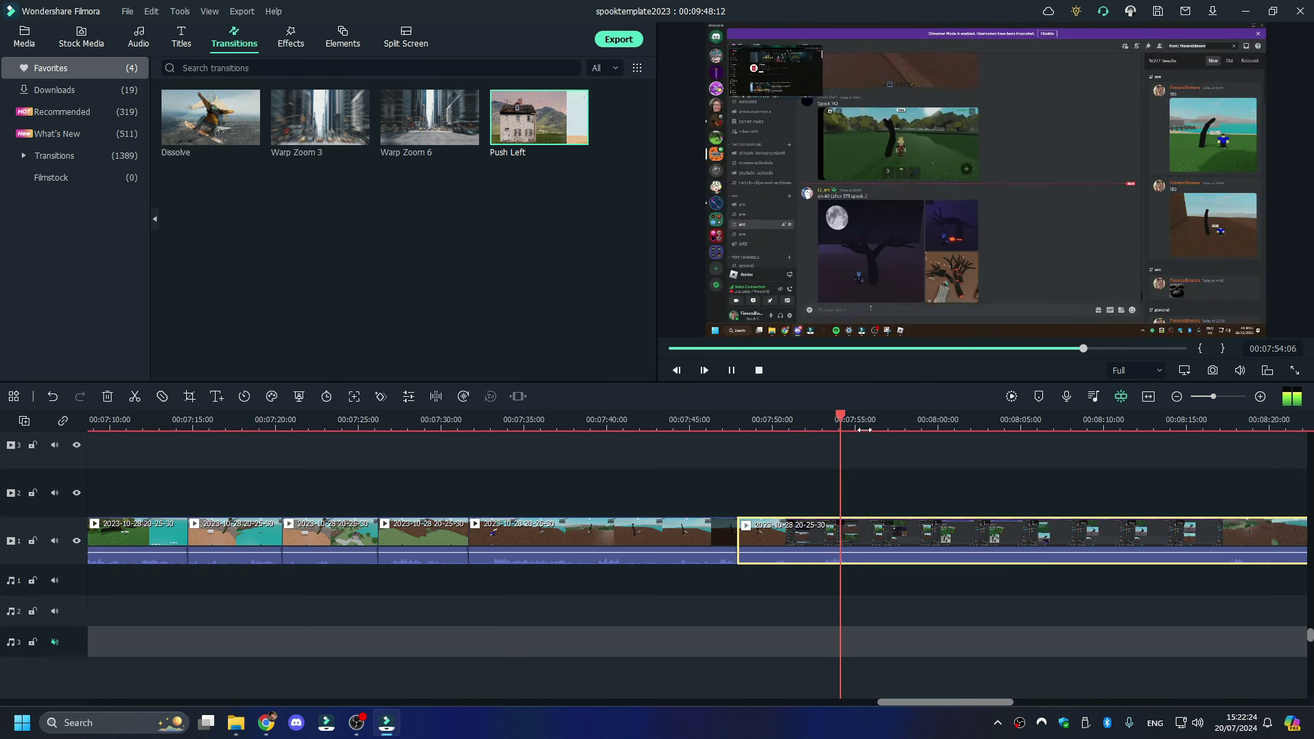
{"action": "left_click", "coordinate": [1228, 422]}
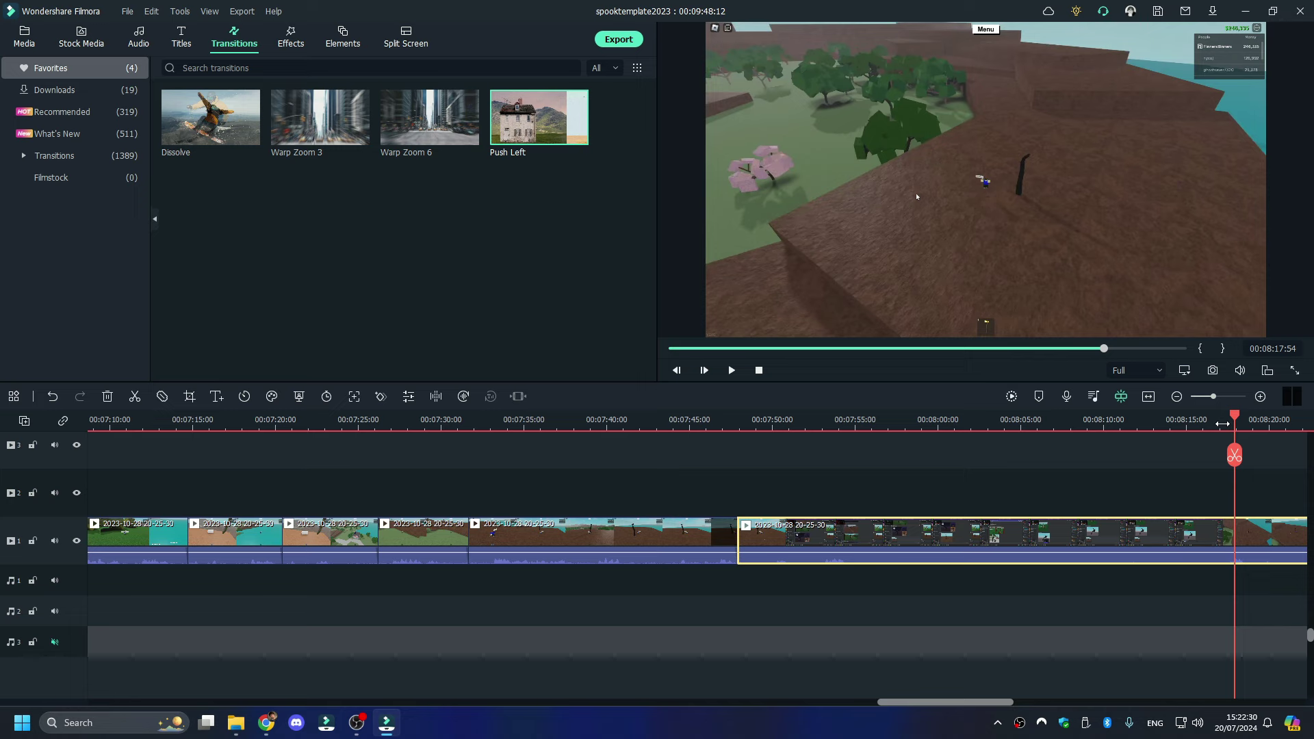
- Scroll through the My trees 2023 screenshots in File Explorer and select screenshot 193
{"action": "left_click", "coordinate": [248, 722]}
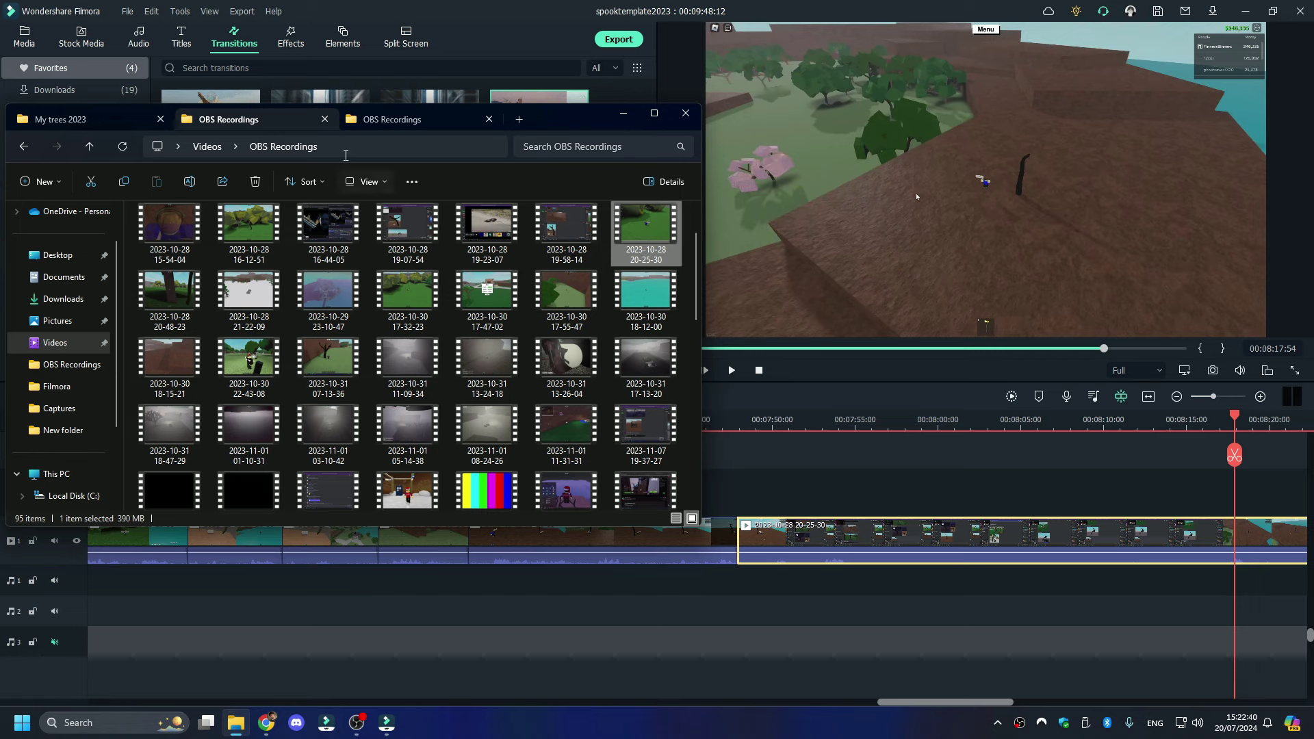
{"action": "left_click", "coordinate": [106, 126]}
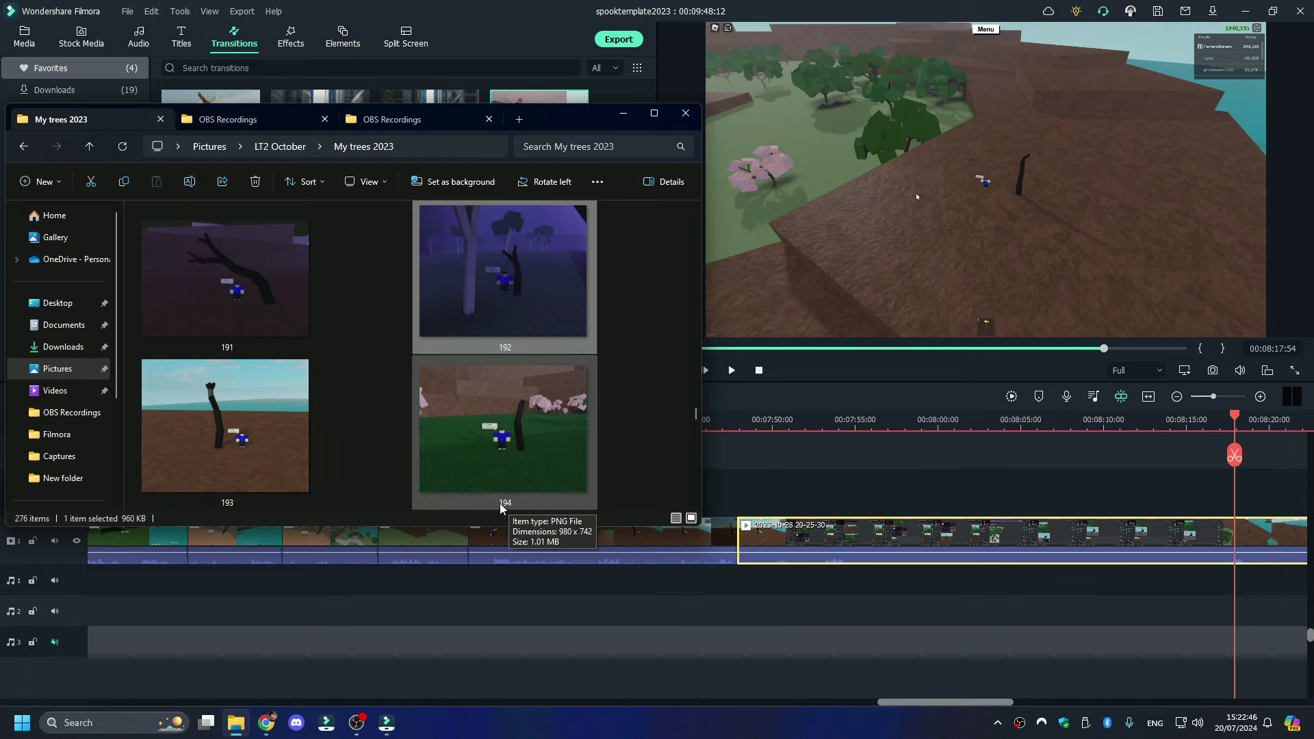
{"action": "scroll", "coordinate": [504, 497], "scroll_direction": "down", "scroll_amount": 20}
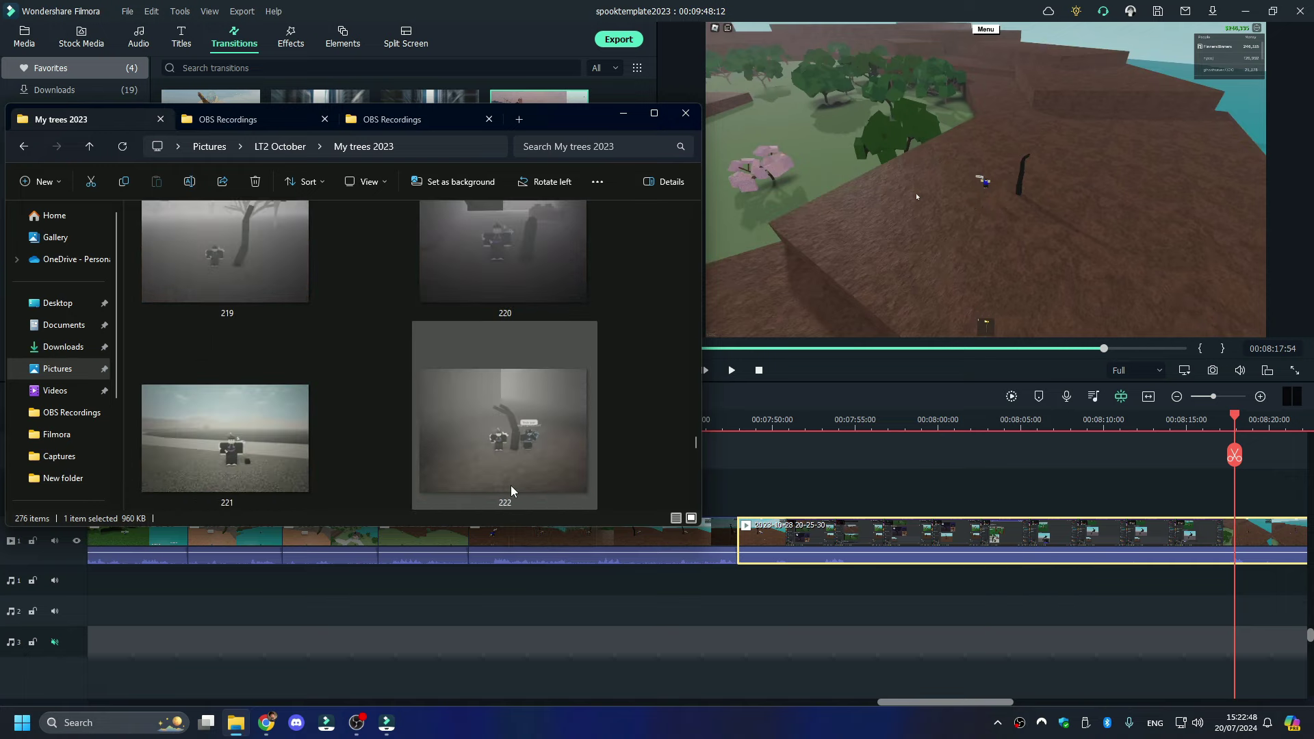
{"action": "scroll", "coordinate": [510, 489], "scroll_direction": "up", "scroll_amount": 5}
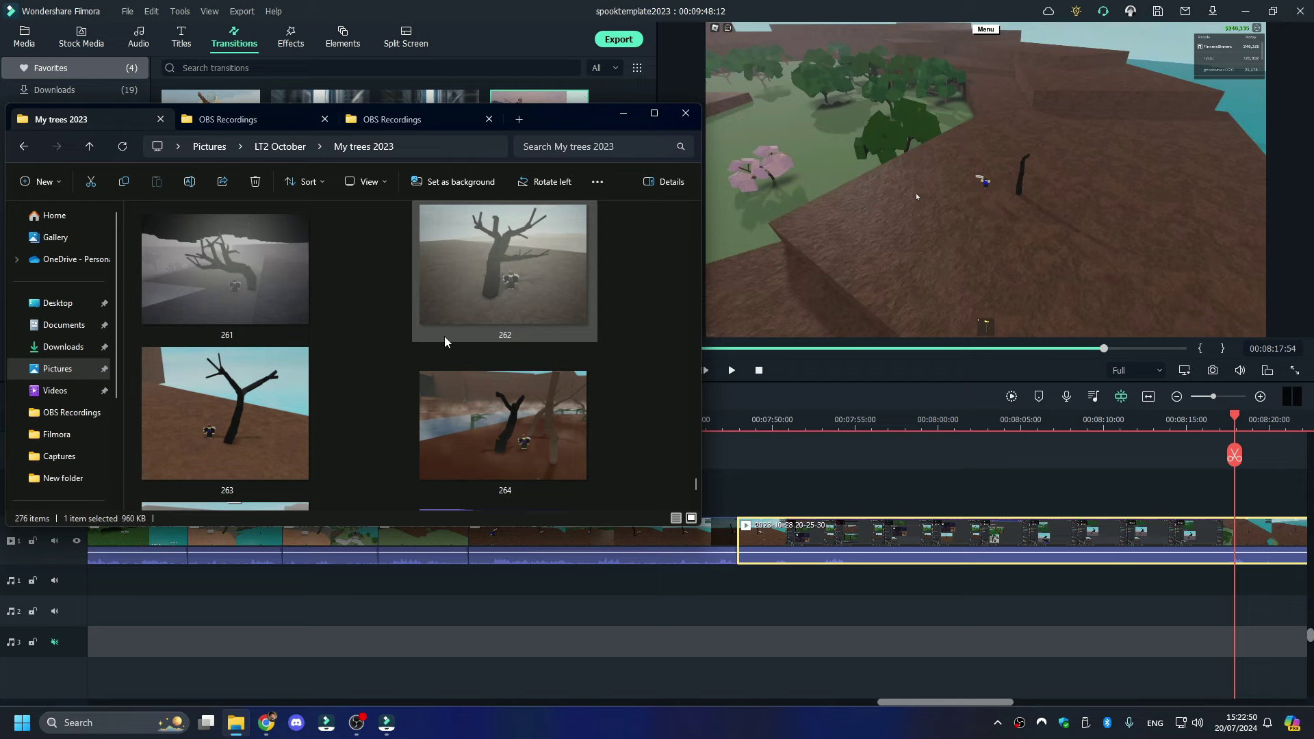
{"action": "scroll", "coordinate": [459, 378], "scroll_direction": "up", "scroll_amount": 15}
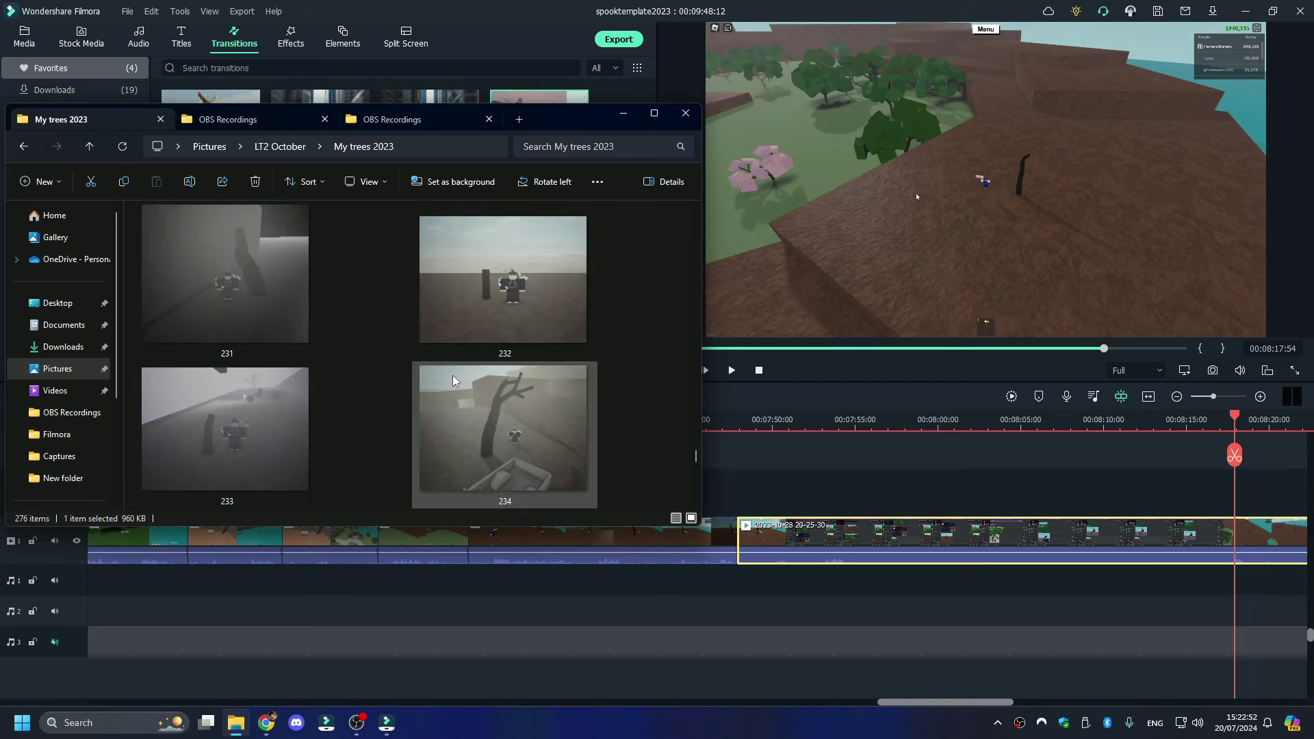
{"action": "scroll", "coordinate": [453, 380], "scroll_direction": "up", "scroll_amount": 5}
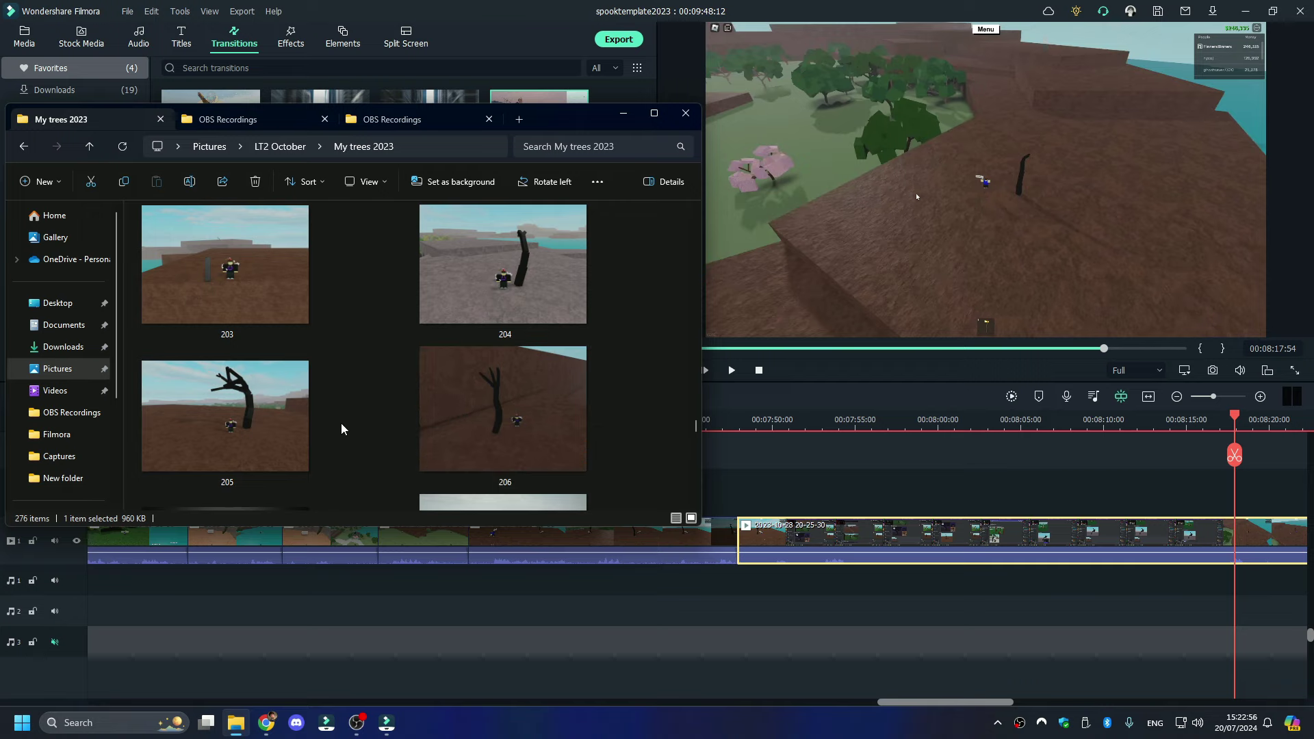
{"action": "scroll", "coordinate": [345, 429], "scroll_direction": "up", "scroll_amount": 5}
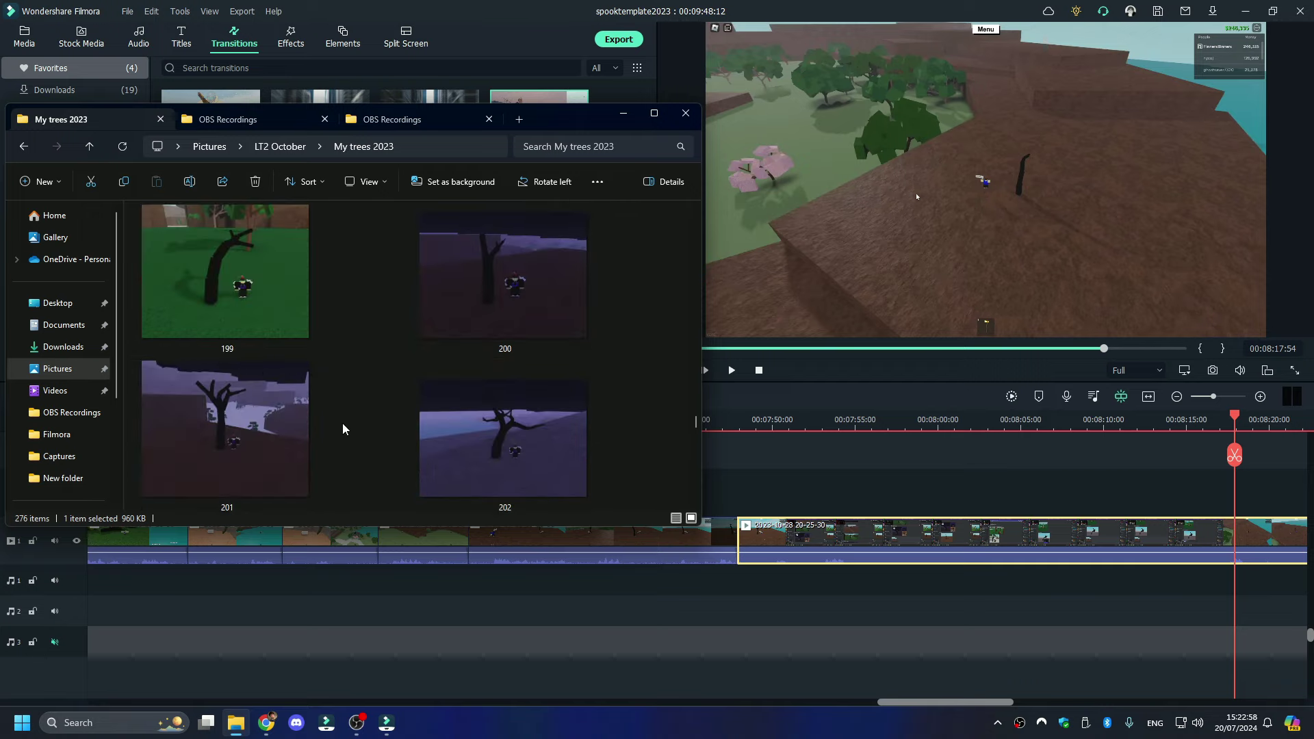
{"action": "scroll", "coordinate": [357, 429], "scroll_direction": "down", "scroll_amount": 15}
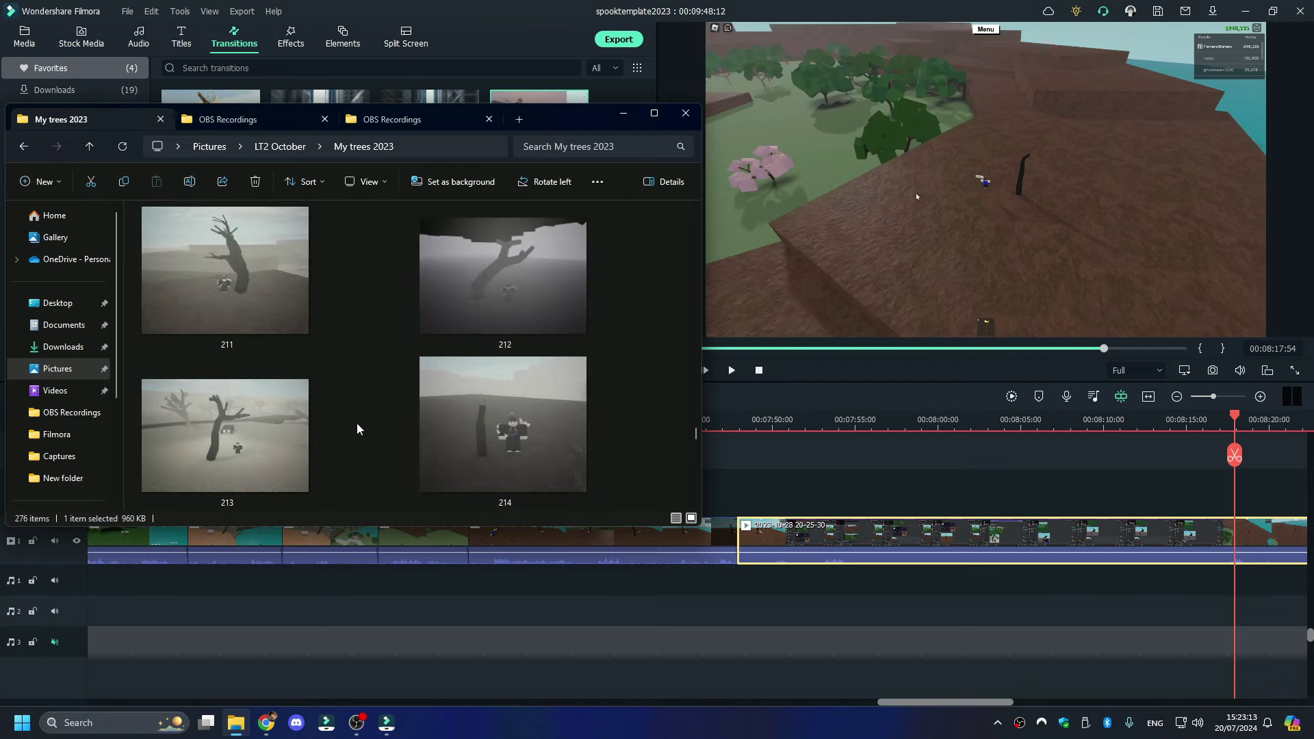
{"action": "scroll", "coordinate": [361, 429], "scroll_direction": "up", "scroll_amount": 15}
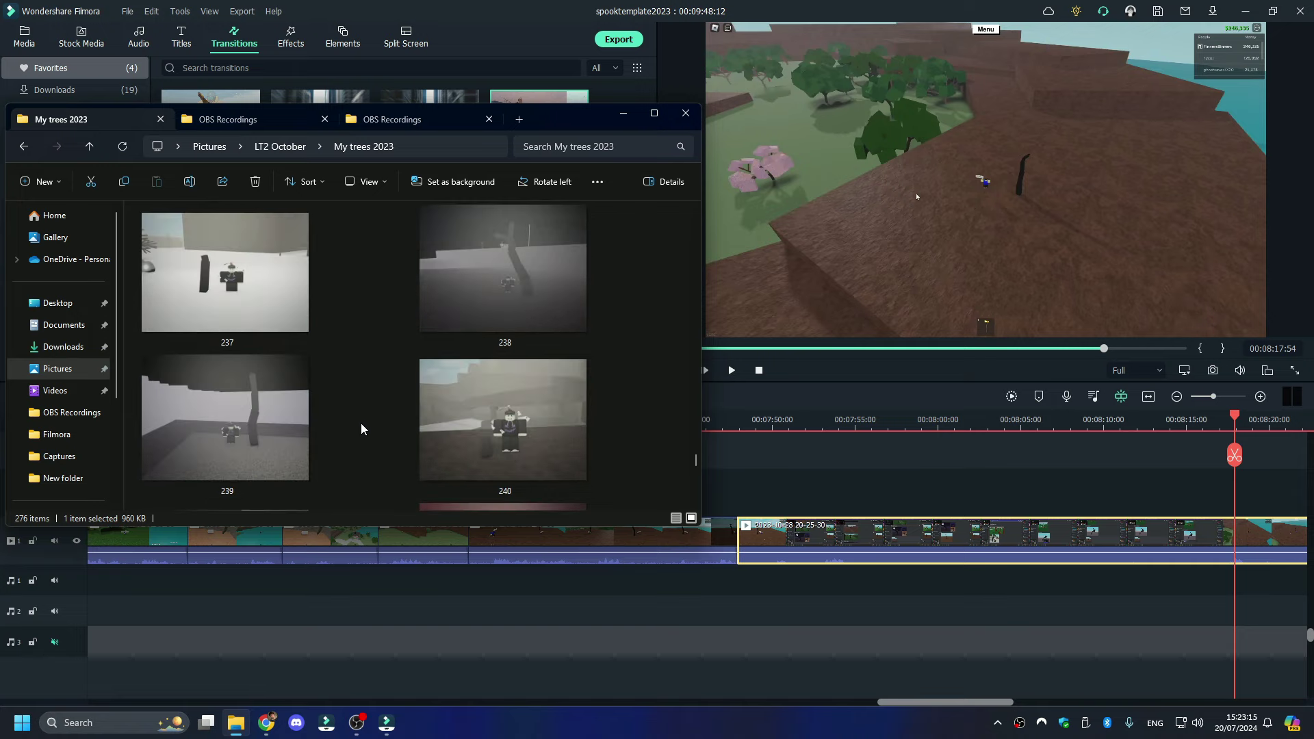
{"action": "scroll", "coordinate": [361, 429], "scroll_direction": "up", "scroll_amount": 2}
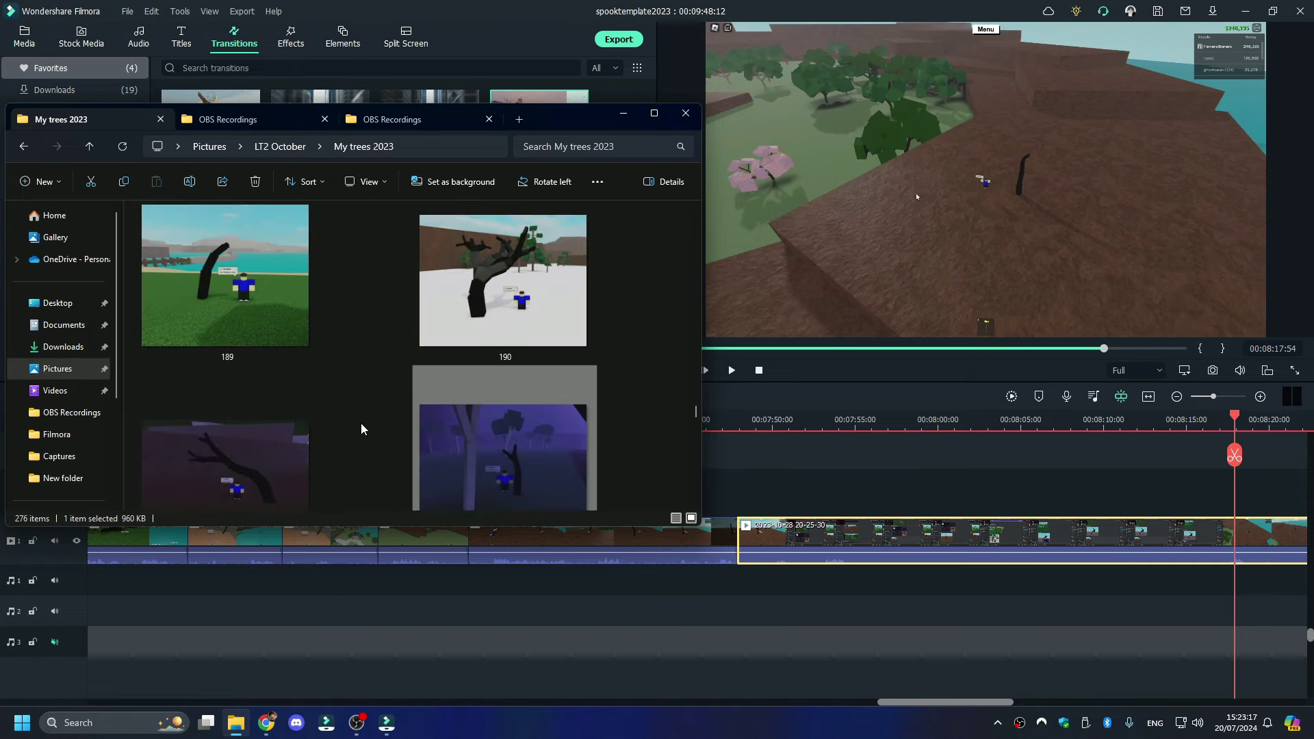
{"action": "scroll", "coordinate": [361, 429], "scroll_direction": "down", "scroll_amount": 2}
{"action": "left_click", "coordinate": [306, 311]}
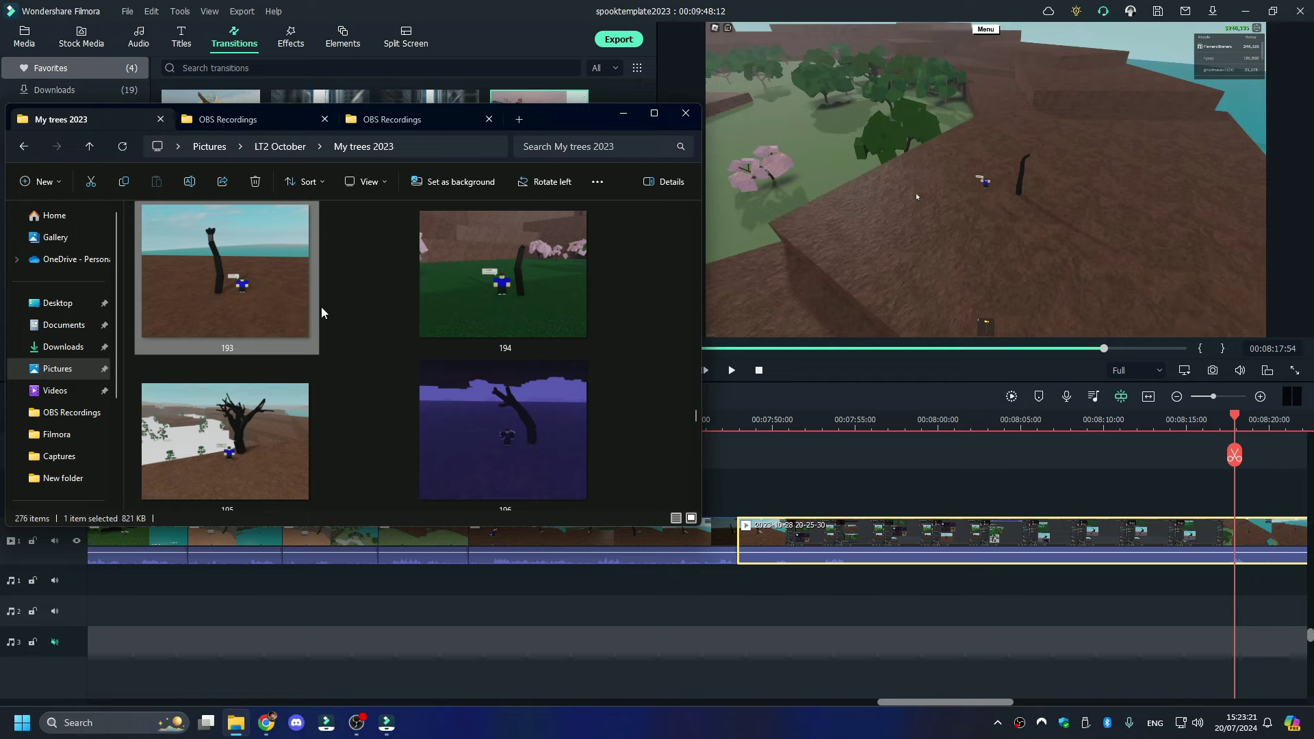
{"action": "mouse_move", "coordinate": [466, 297]}
- Split the gameplay clip at 00:08:00 and 00:08:31, and ripple-delete the unwanted part
{"action": "left_click", "coordinate": [917, 196]}
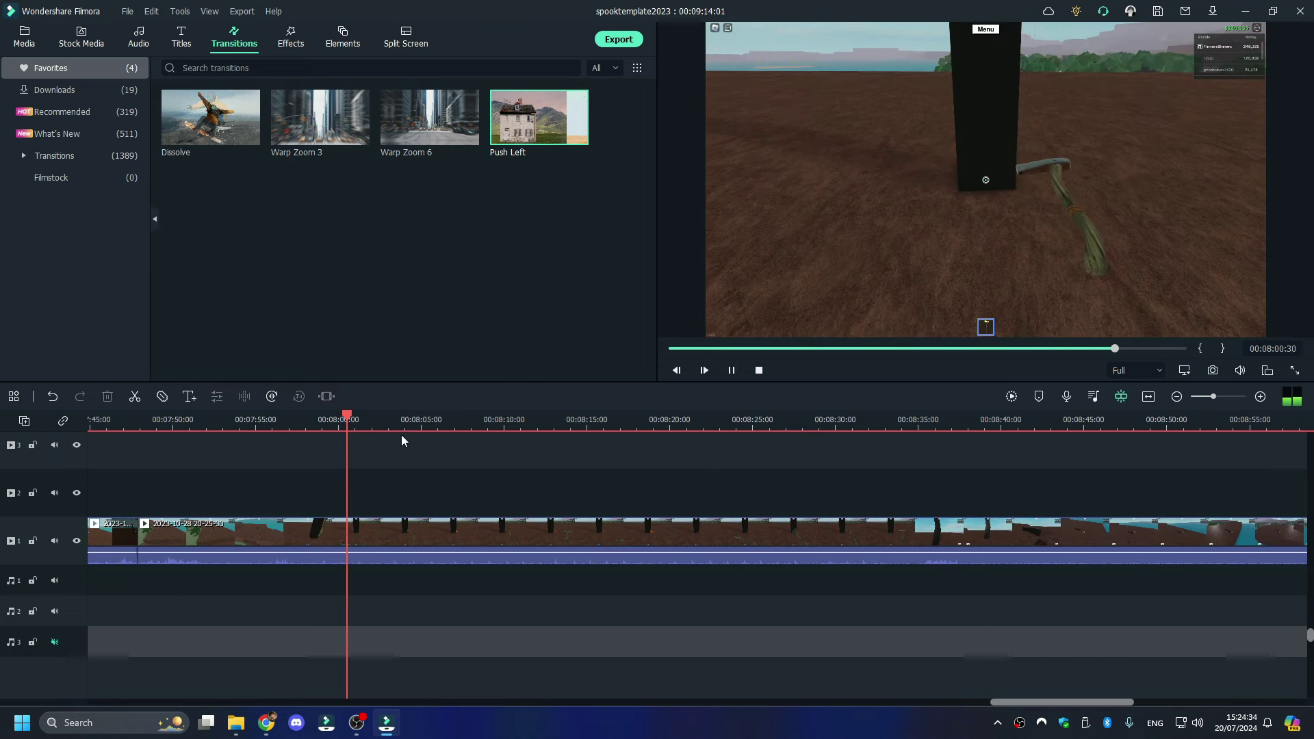
{"action": "left_click", "coordinate": [351, 455]}
{"action": "key", "text": "space"}
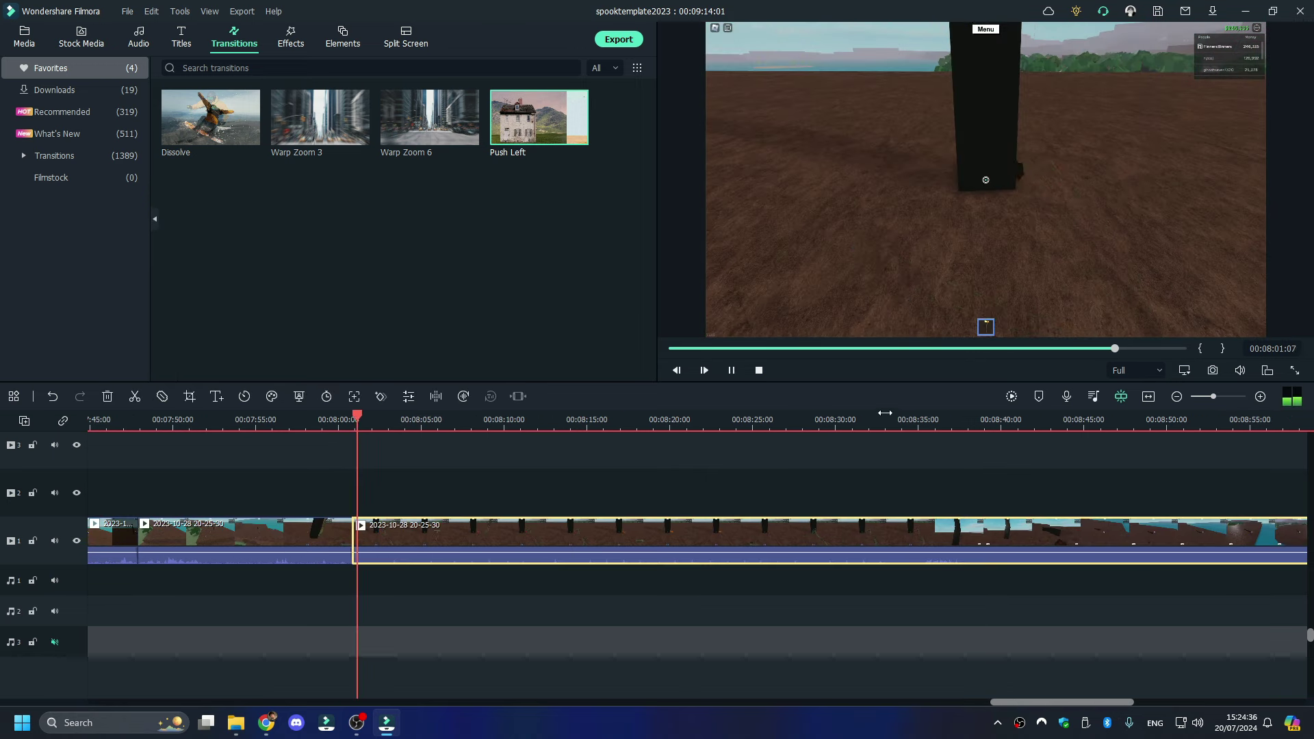
{"action": "left_click", "coordinate": [919, 417]}
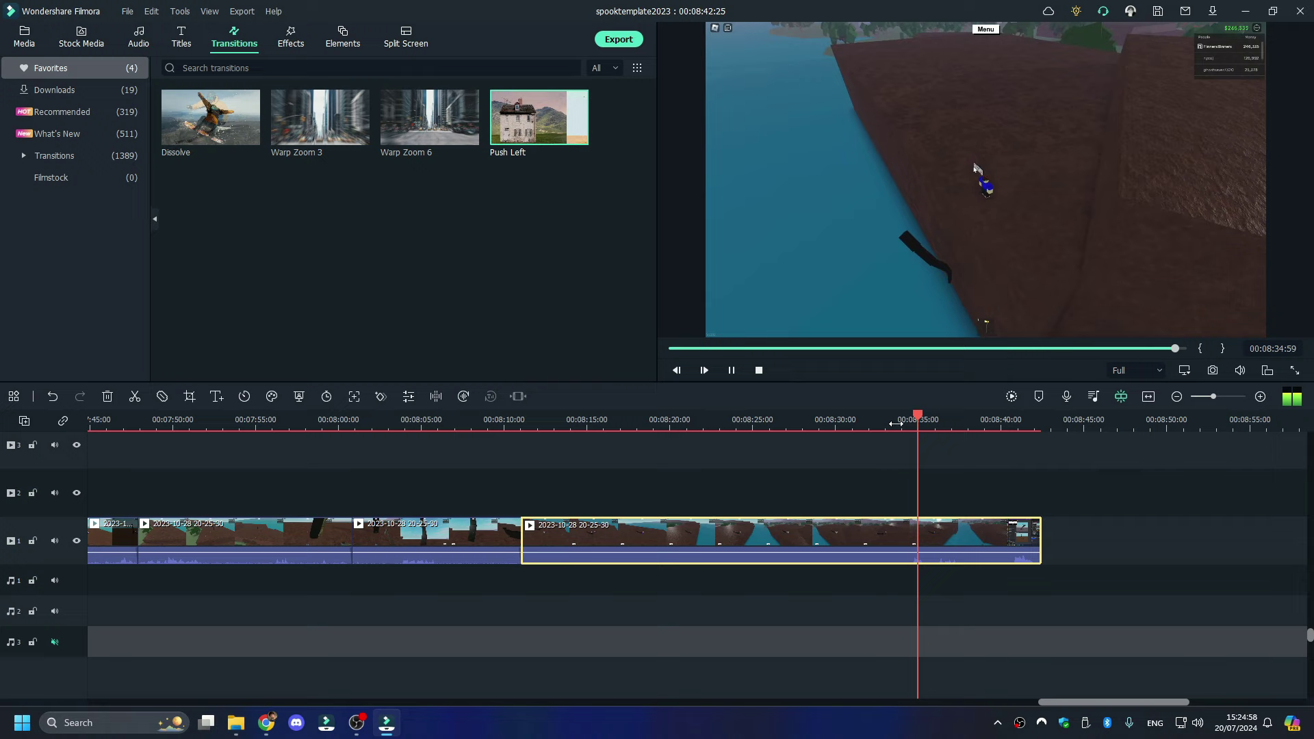
{"action": "left_click", "coordinate": [867, 421]}
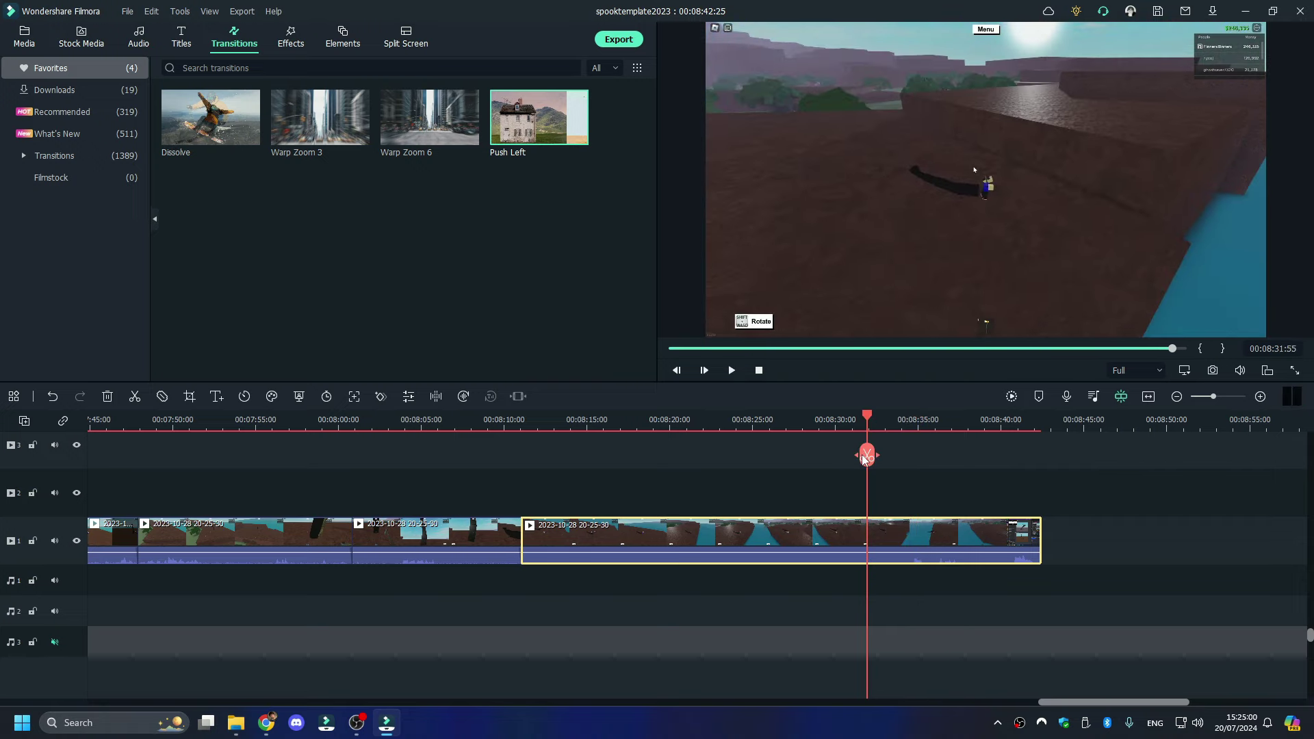
{"action": "left_click", "coordinate": [863, 457]}
{"action": "right_click", "coordinate": [828, 533]}
{"action": "left_click", "coordinate": [922, 129]}
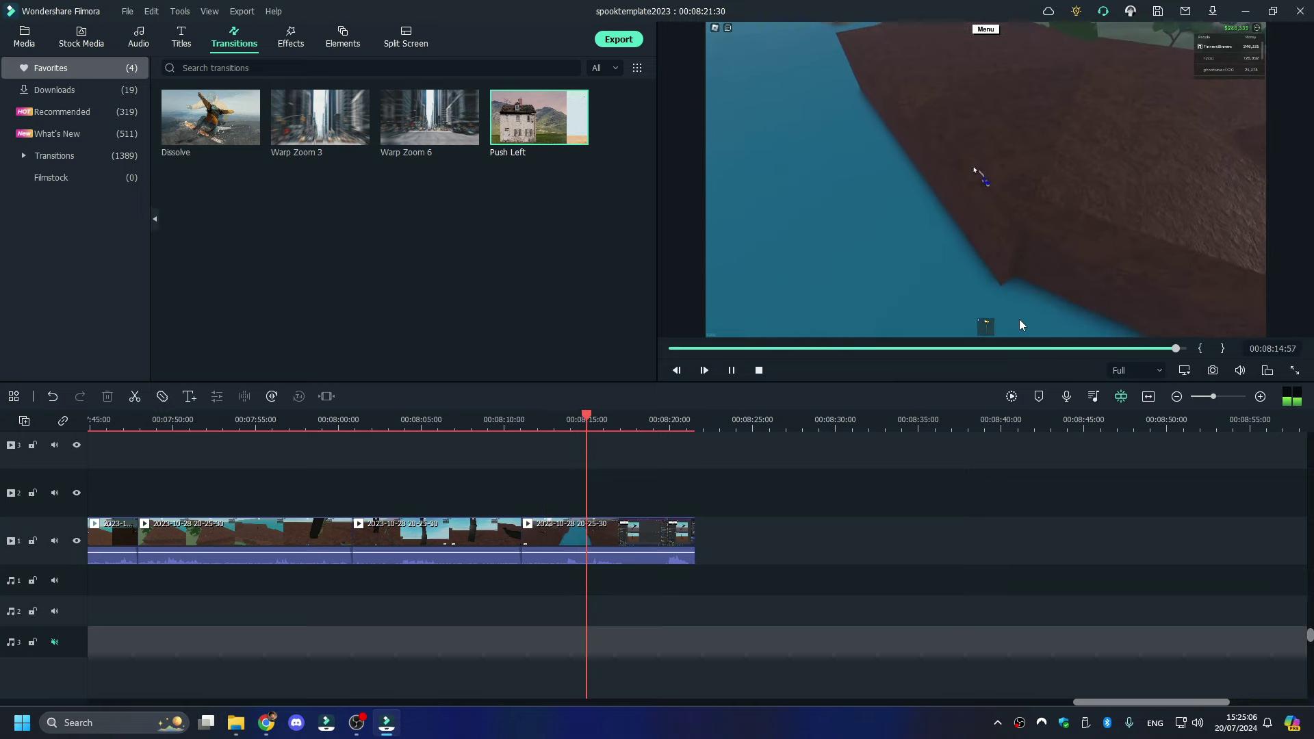
- Delete the final short clip so the project ends at 00:08:16:32
{"action": "key", "text": "space"}
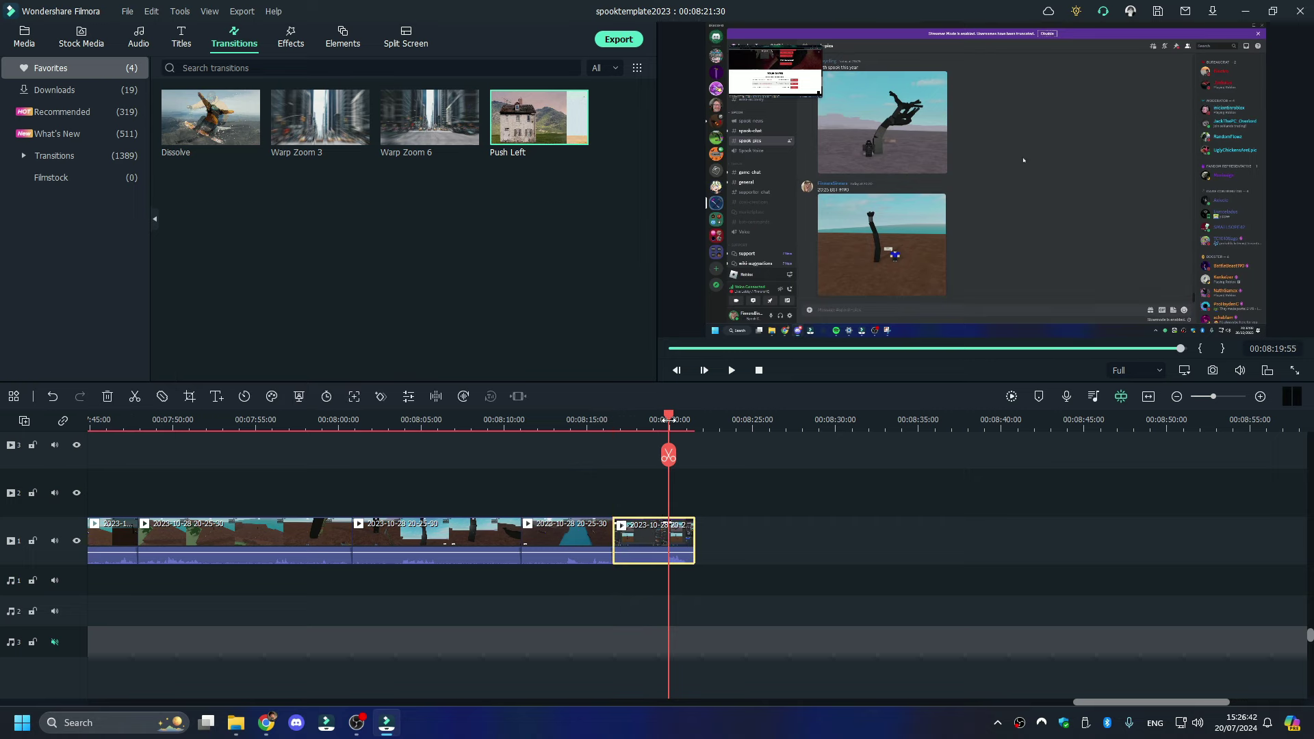
{"action": "key", "text": "space"}
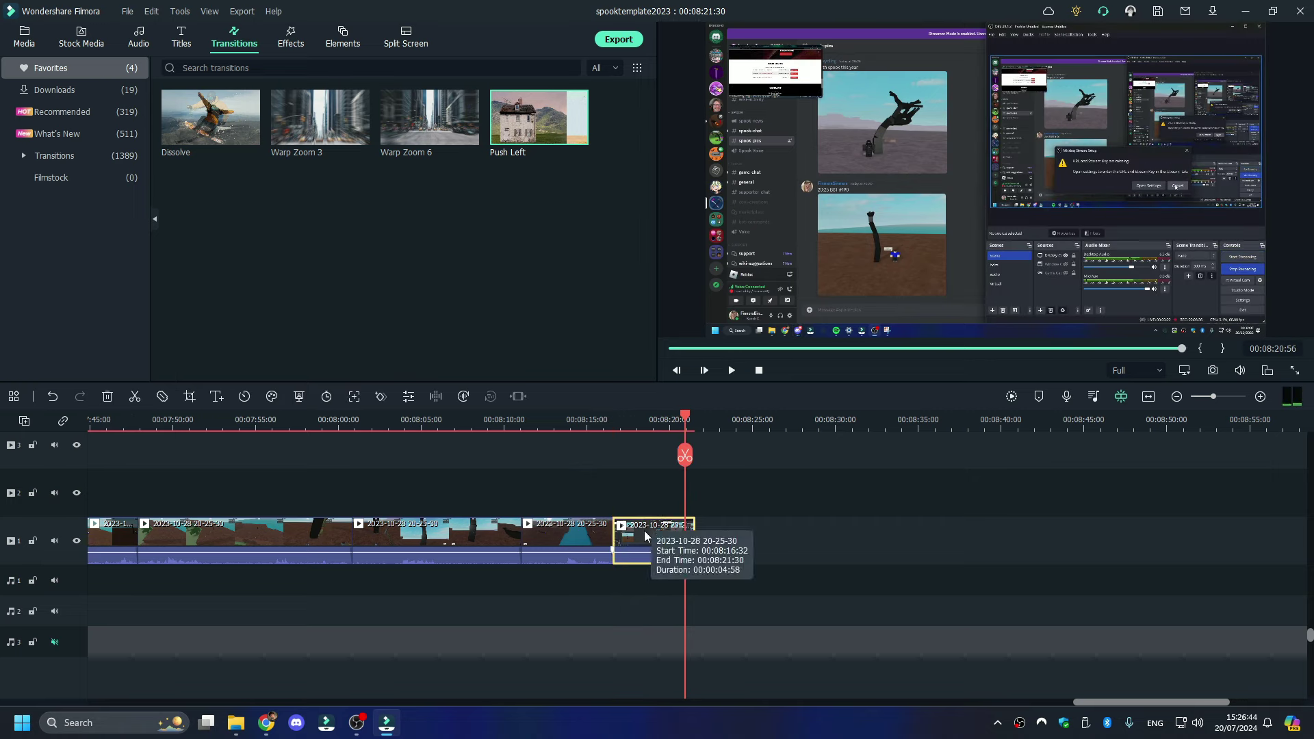
{"action": "right_click", "coordinate": [643, 531]}
{"action": "left_click", "coordinate": [692, 139]}
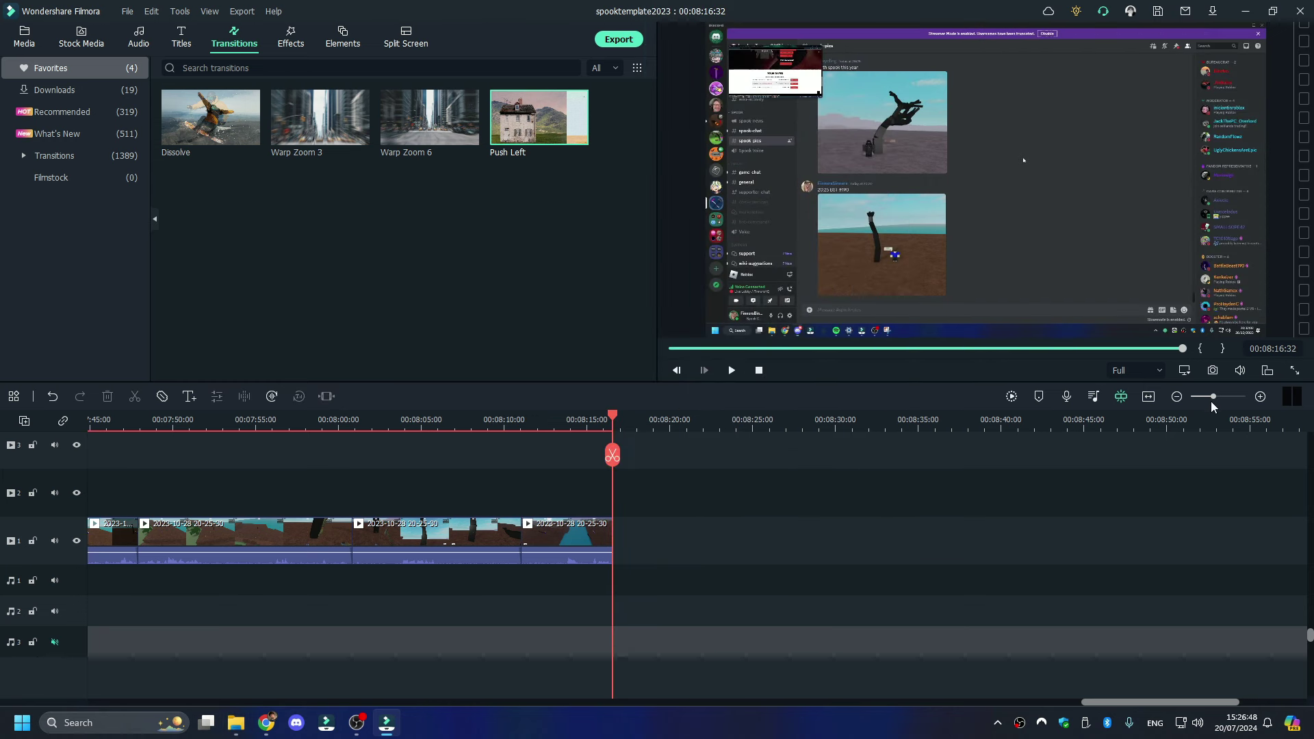
{"action": "left_click_drag", "start_coordinate": [1209, 397], "coordinate": [1192, 397]}
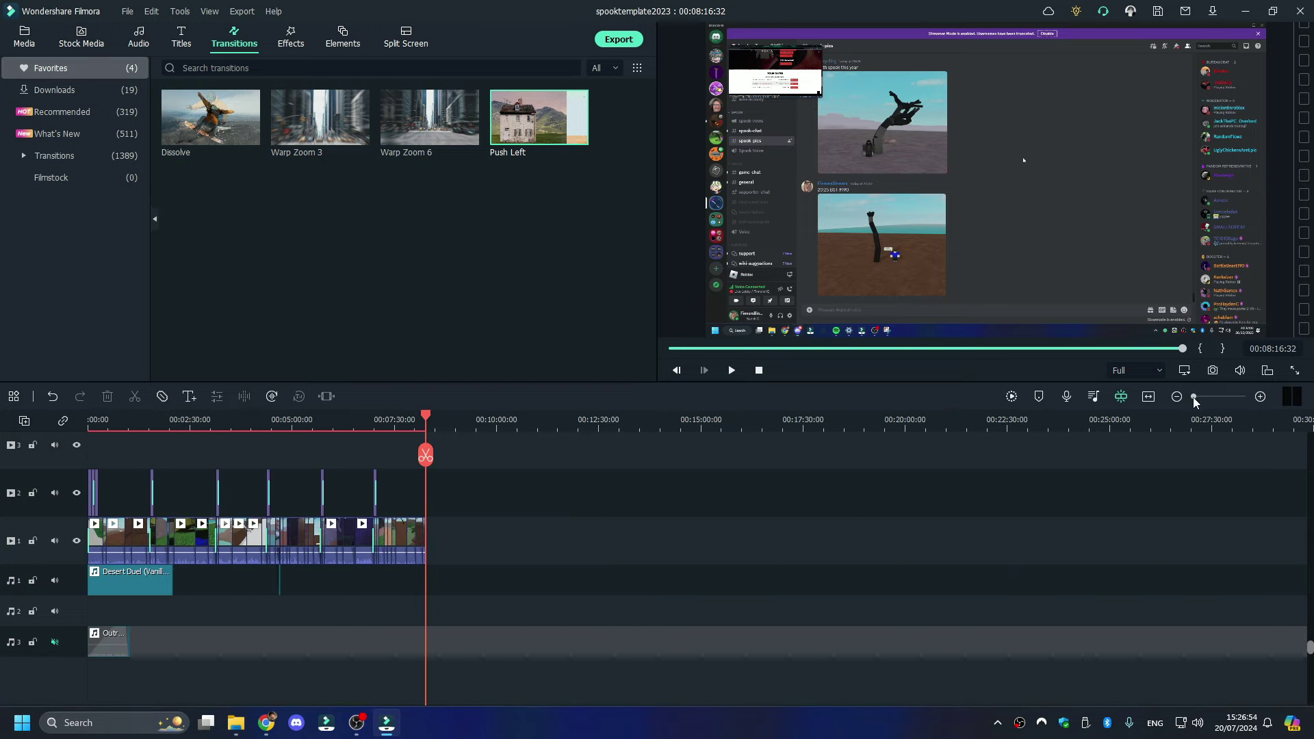
{"action": "left_click_drag", "start_coordinate": [1193, 397], "coordinate": [1215, 396]}
{"action": "left_click", "coordinate": [236, 723]}
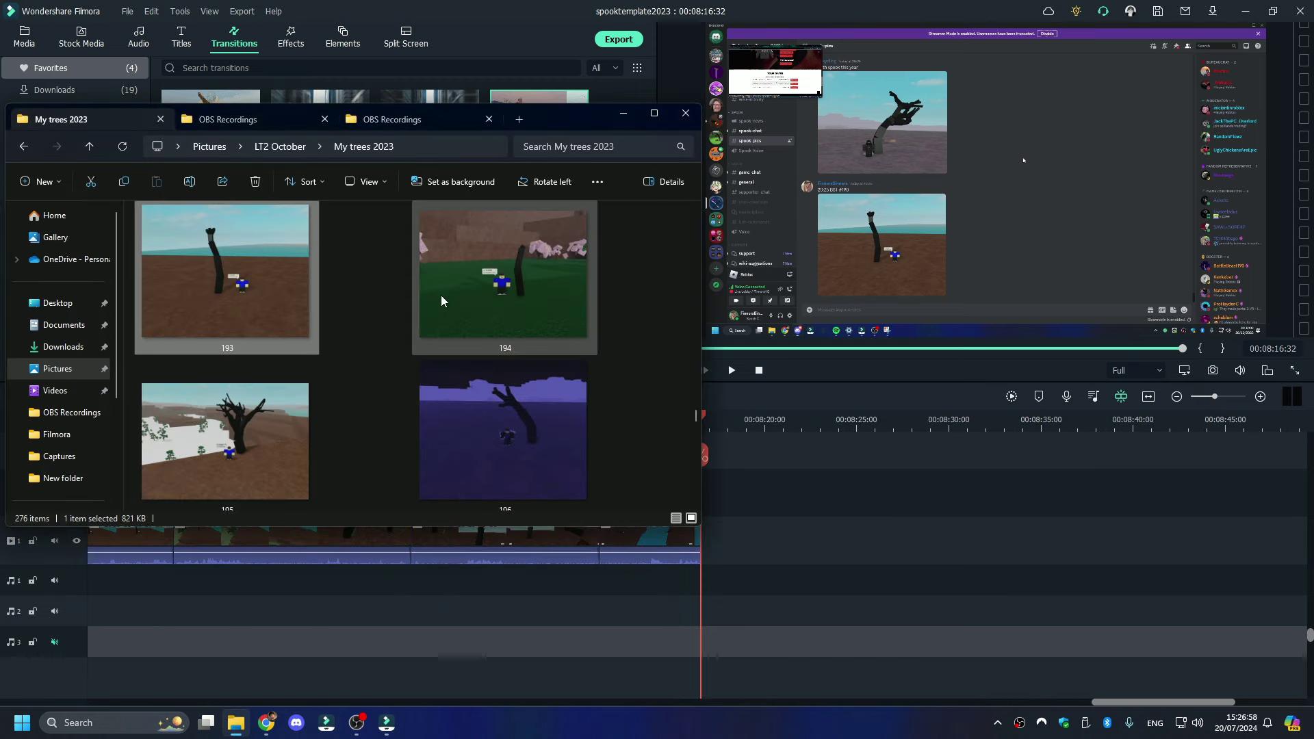
{"action": "left_click", "coordinate": [493, 274]}
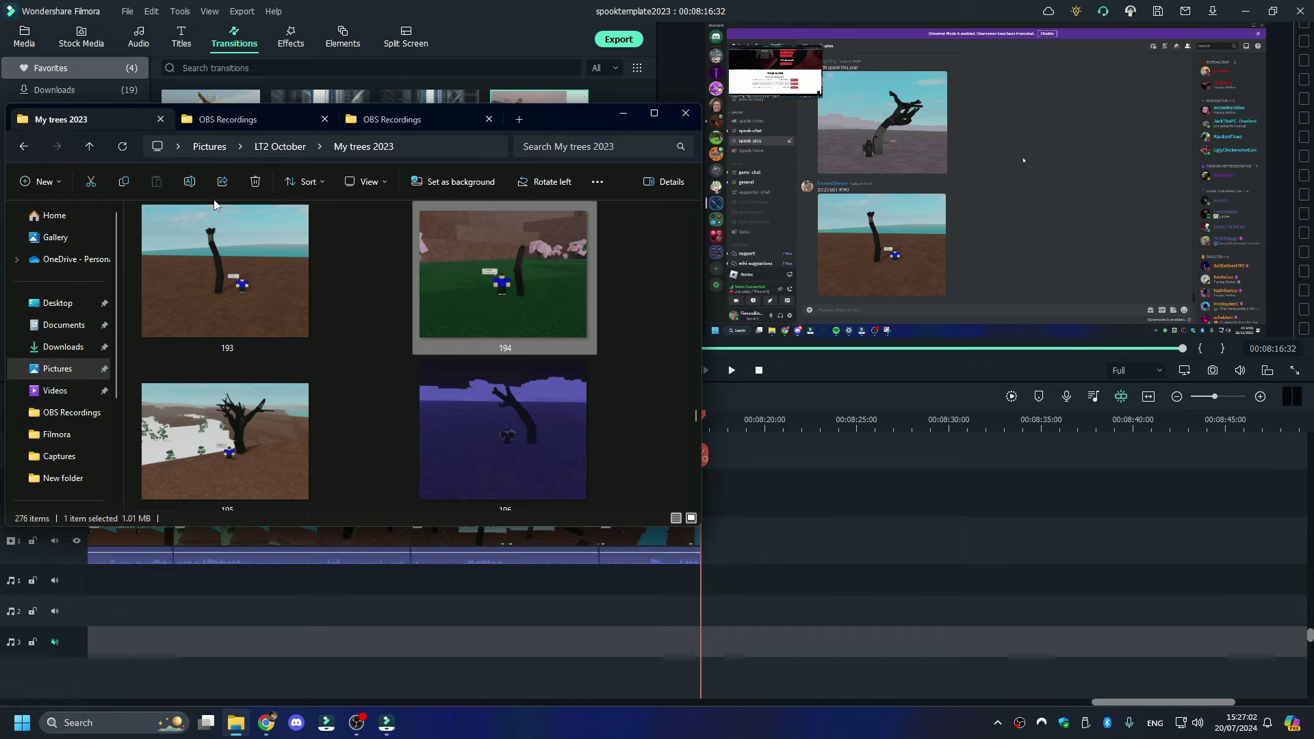
{"action": "left_click", "coordinate": [228, 121]}
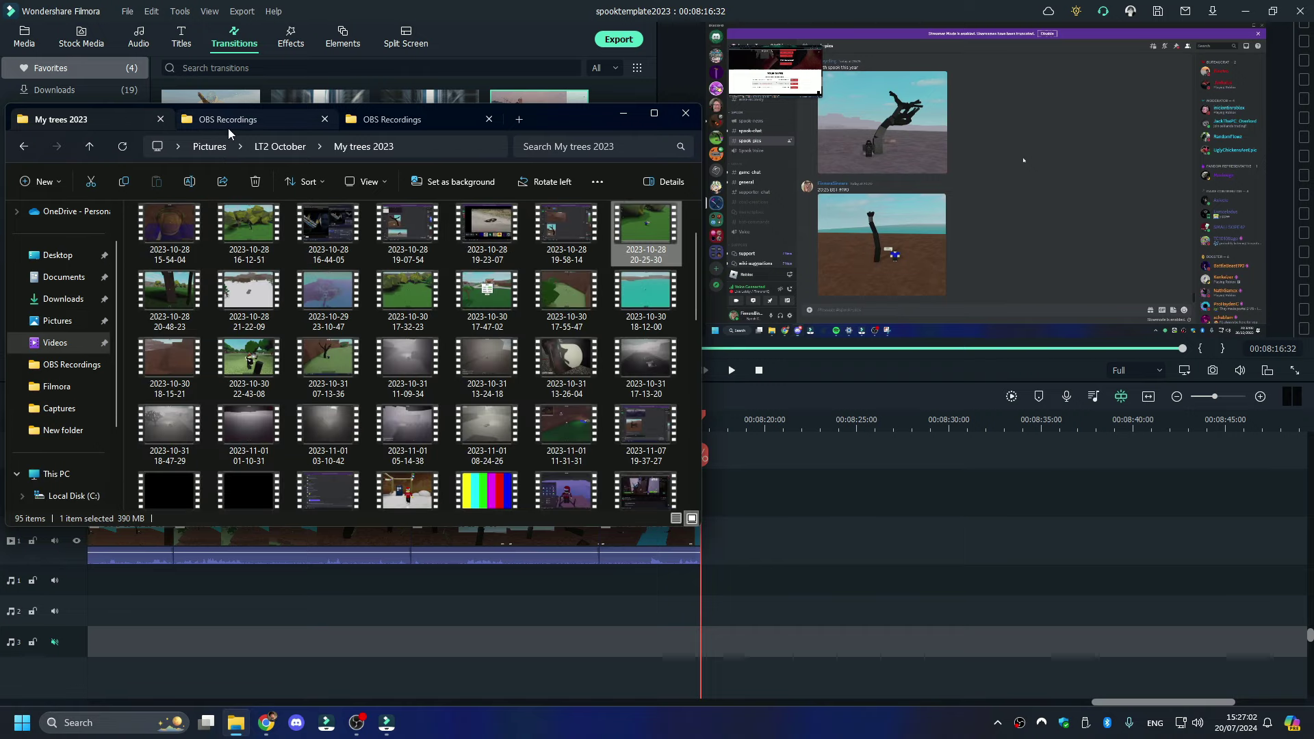
{"action": "double_click", "coordinate": [162, 290]}
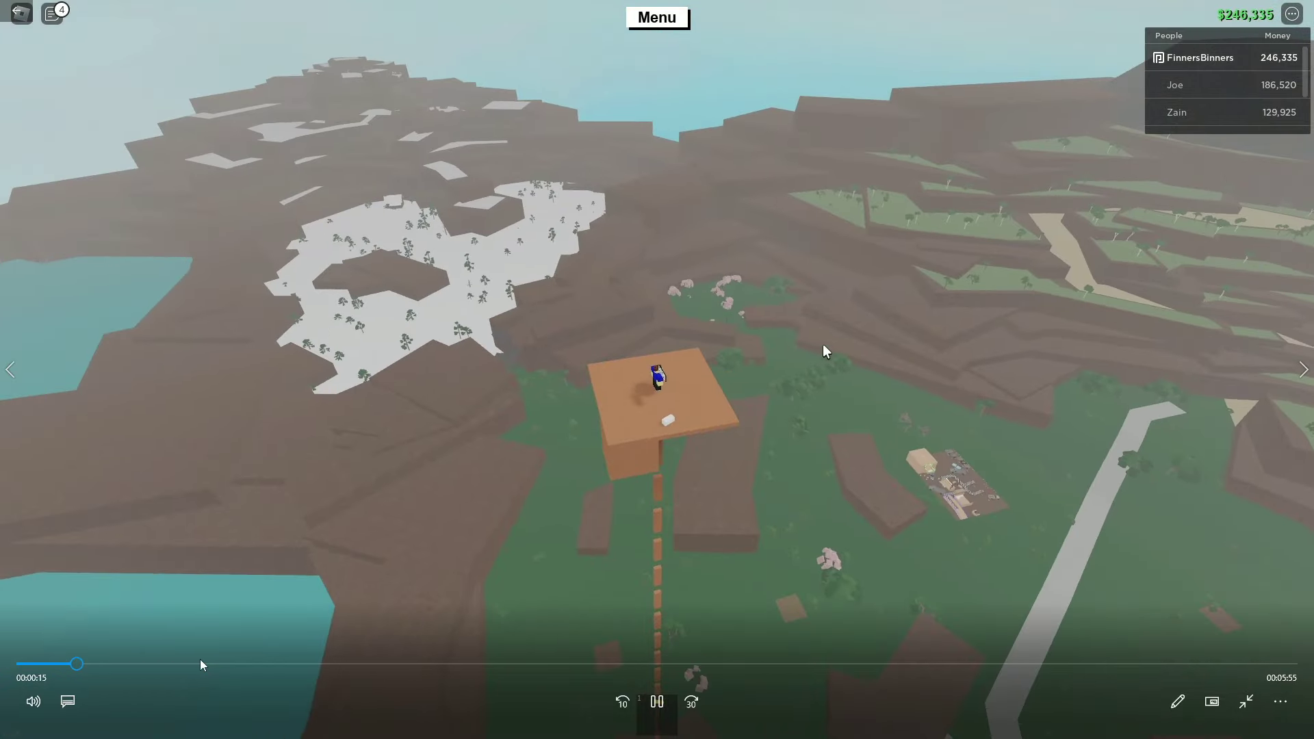
{"action": "left_click", "coordinate": [205, 663]}
{"action": "left_click_drag", "start_coordinate": [206, 664], "coordinate": [71, 664]}
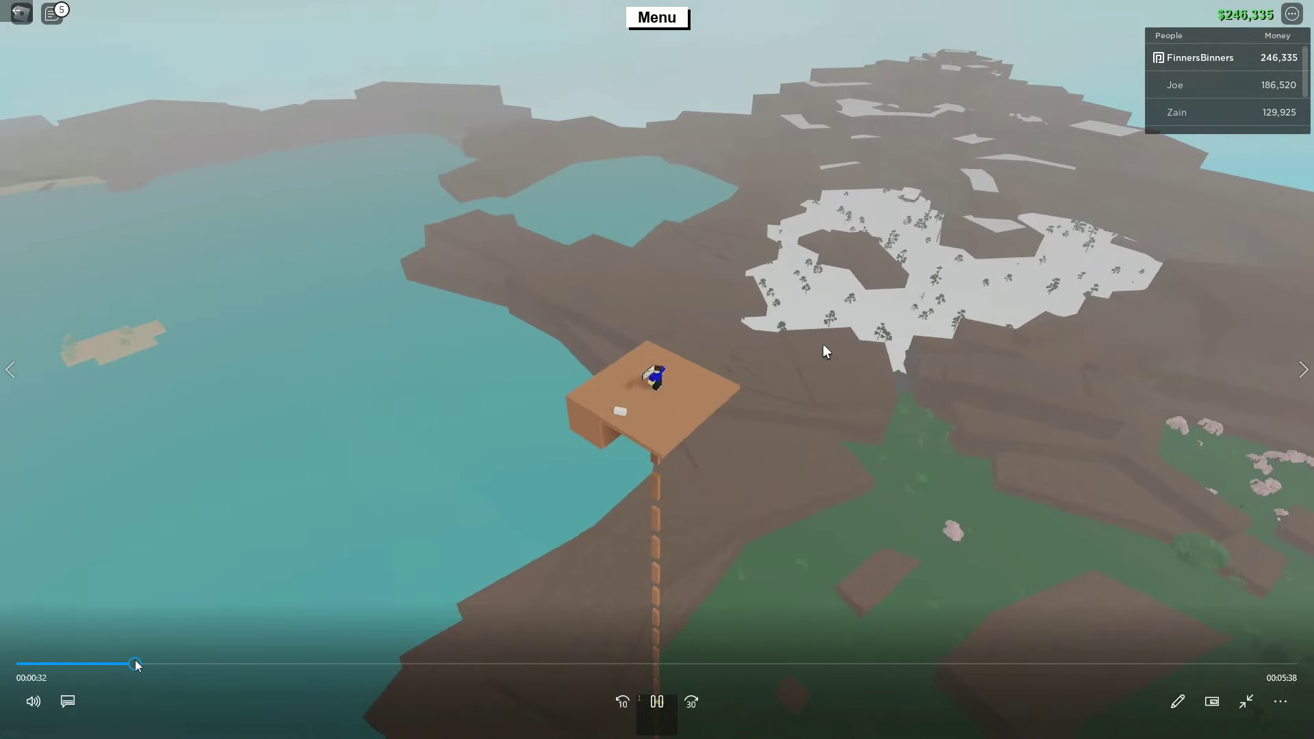
{"action": "left_click", "coordinate": [228, 663]}
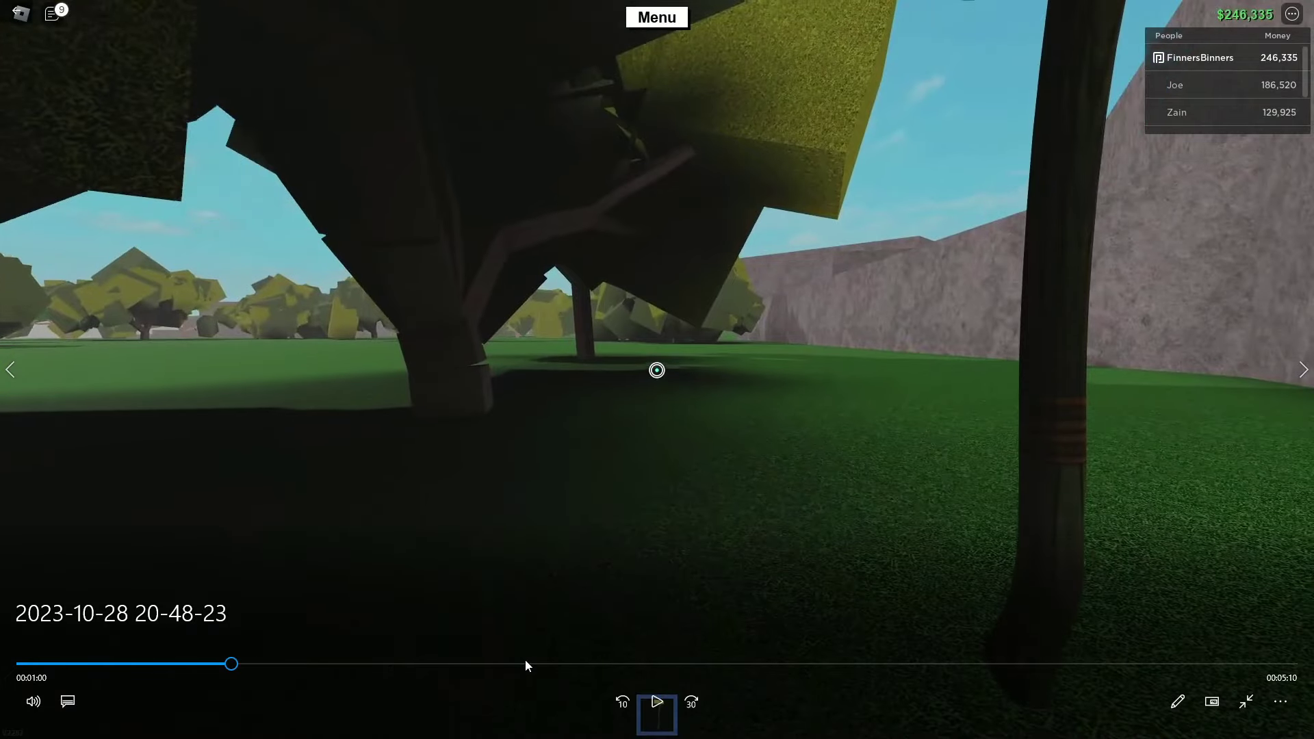
{"action": "left_click", "coordinate": [525, 663]}
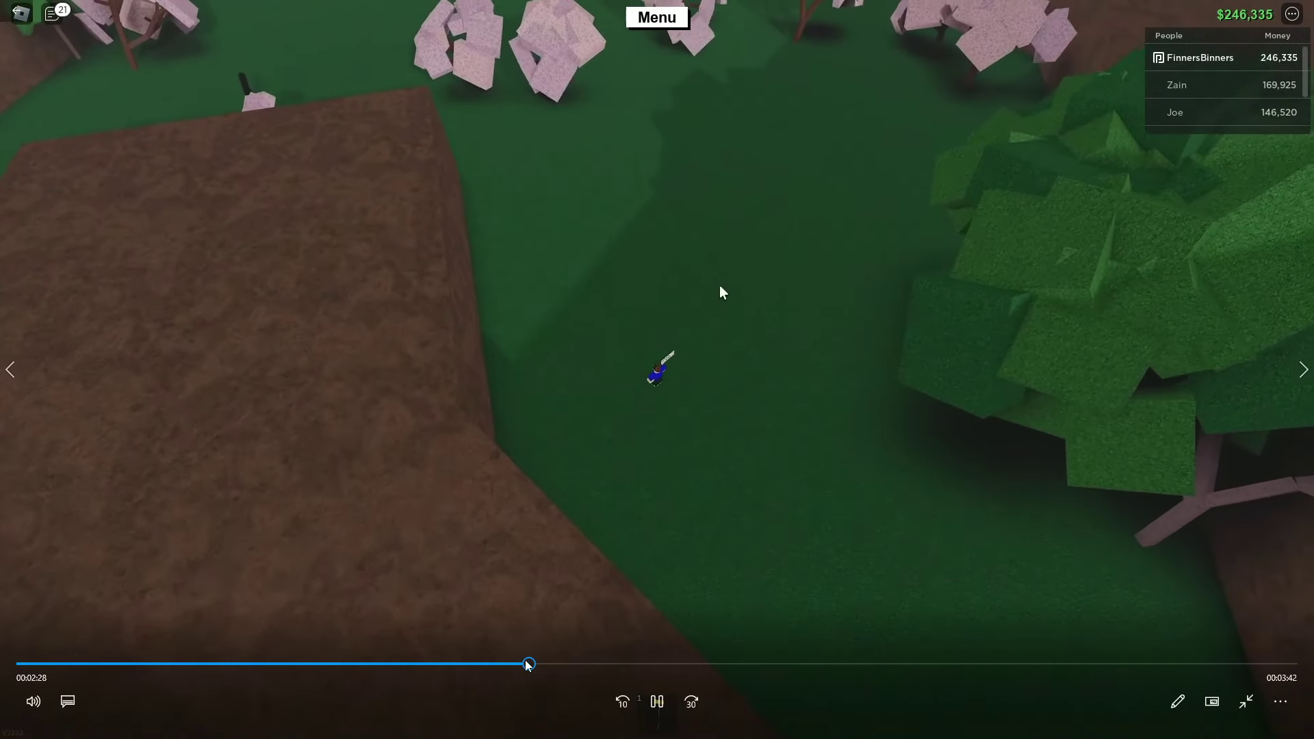
{"action": "left_click", "coordinate": [325, 663]}
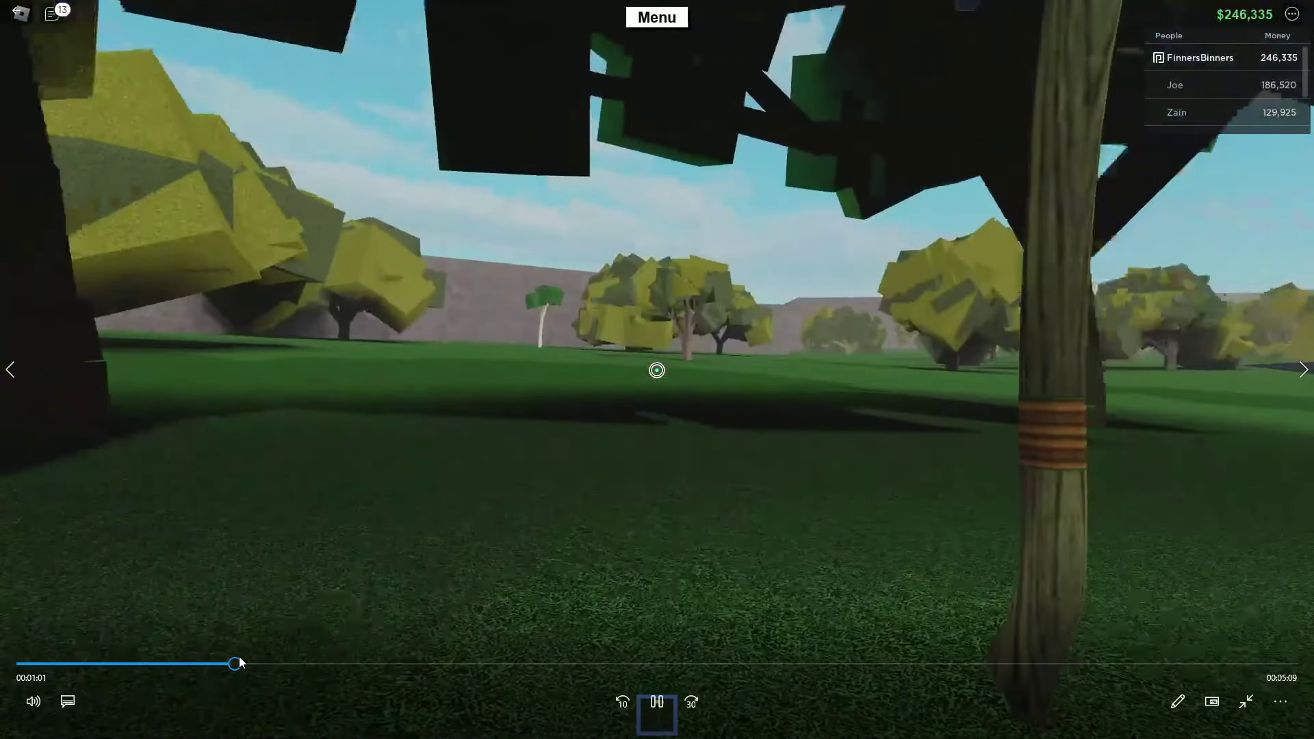
- Add the recording after the last montage clip with a Lower Third 4 title above it
{"action": "key", "text": "alt+F4"}
{"action": "left_click_drag", "start_coordinate": [221, 292], "coordinate": [722, 510]}
{"action": "key", "text": "ctrl+v"}
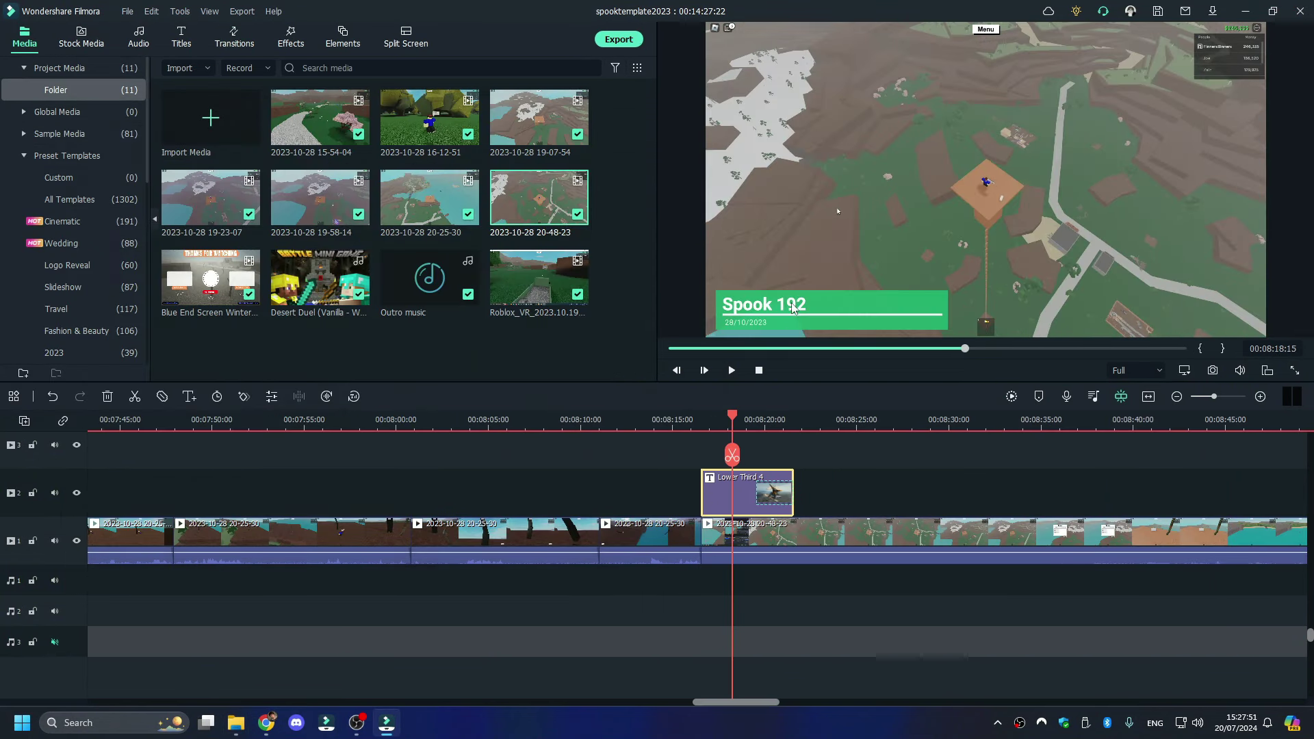
- Change the Lower Third 4 title's text to 'Spook 194' and confirm it
{"action": "double_click", "coordinate": [765, 304]}
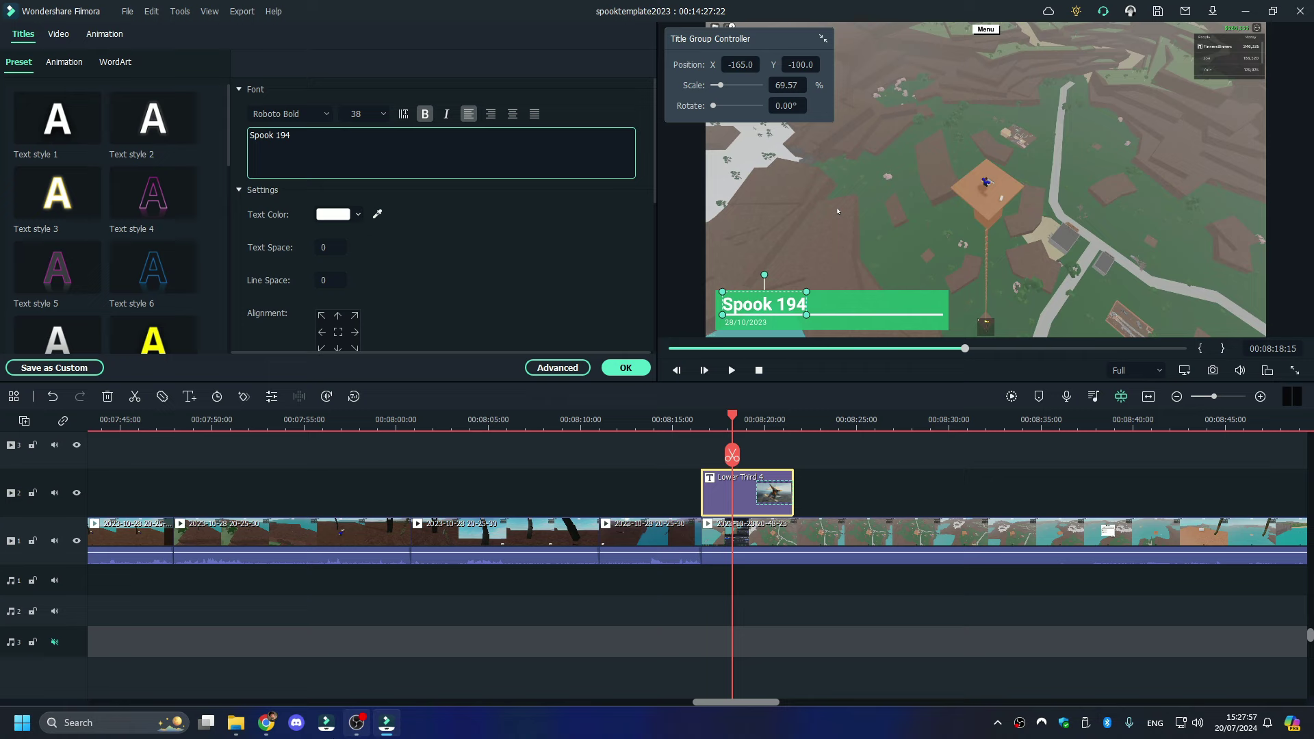
{"action": "left_click", "coordinate": [230, 733]}
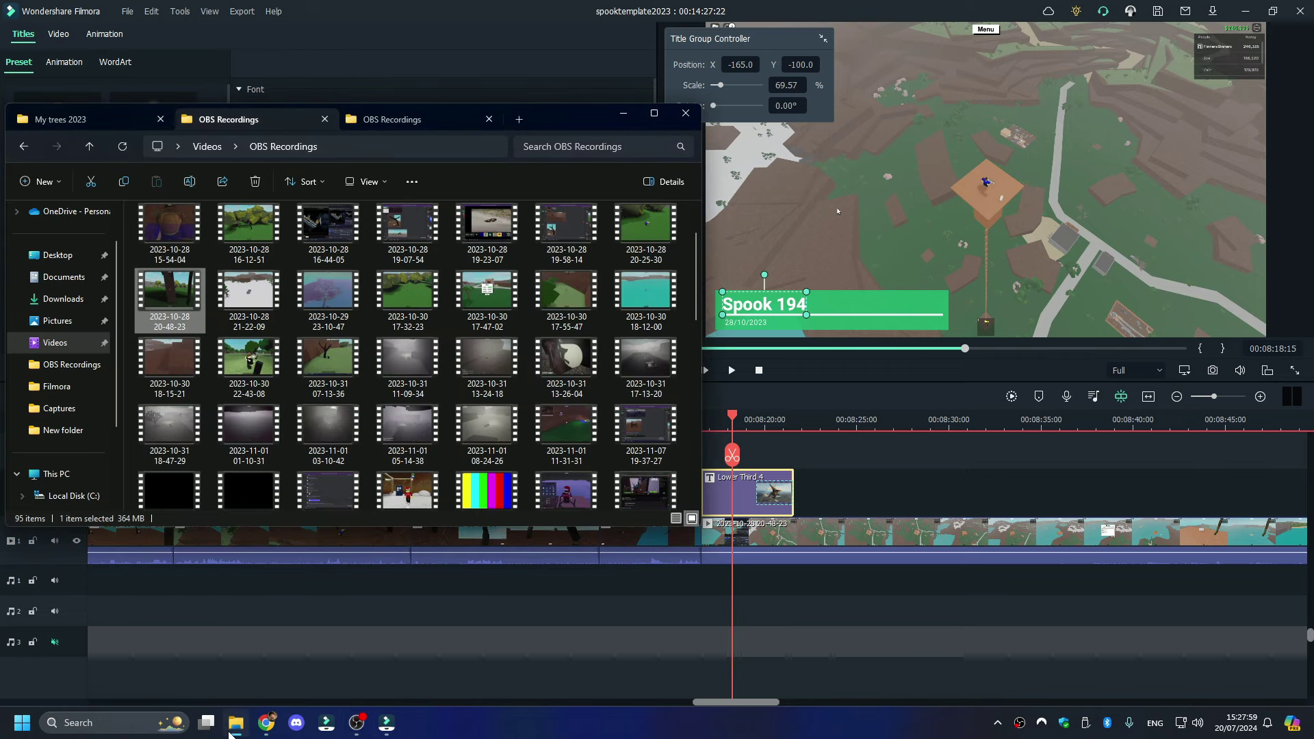
{"action": "left_click", "coordinate": [230, 733]}
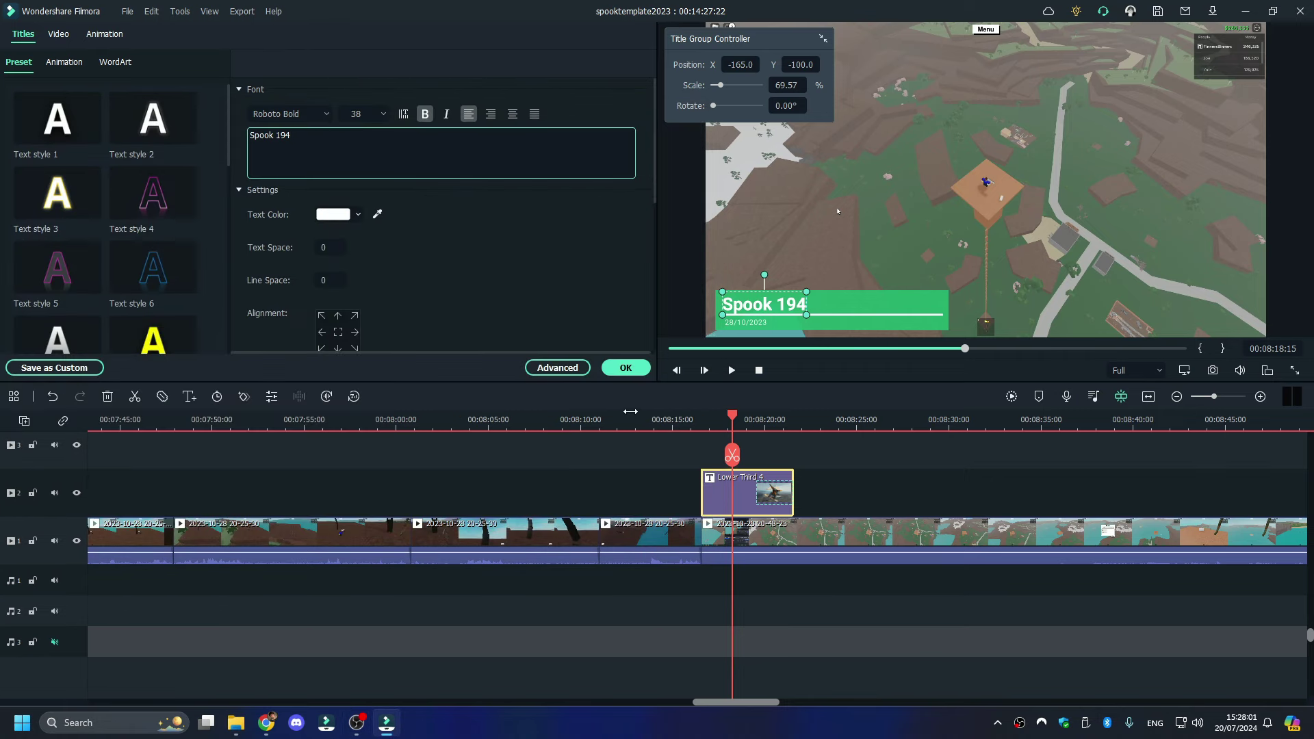
{"action": "left_click", "coordinate": [626, 367]}
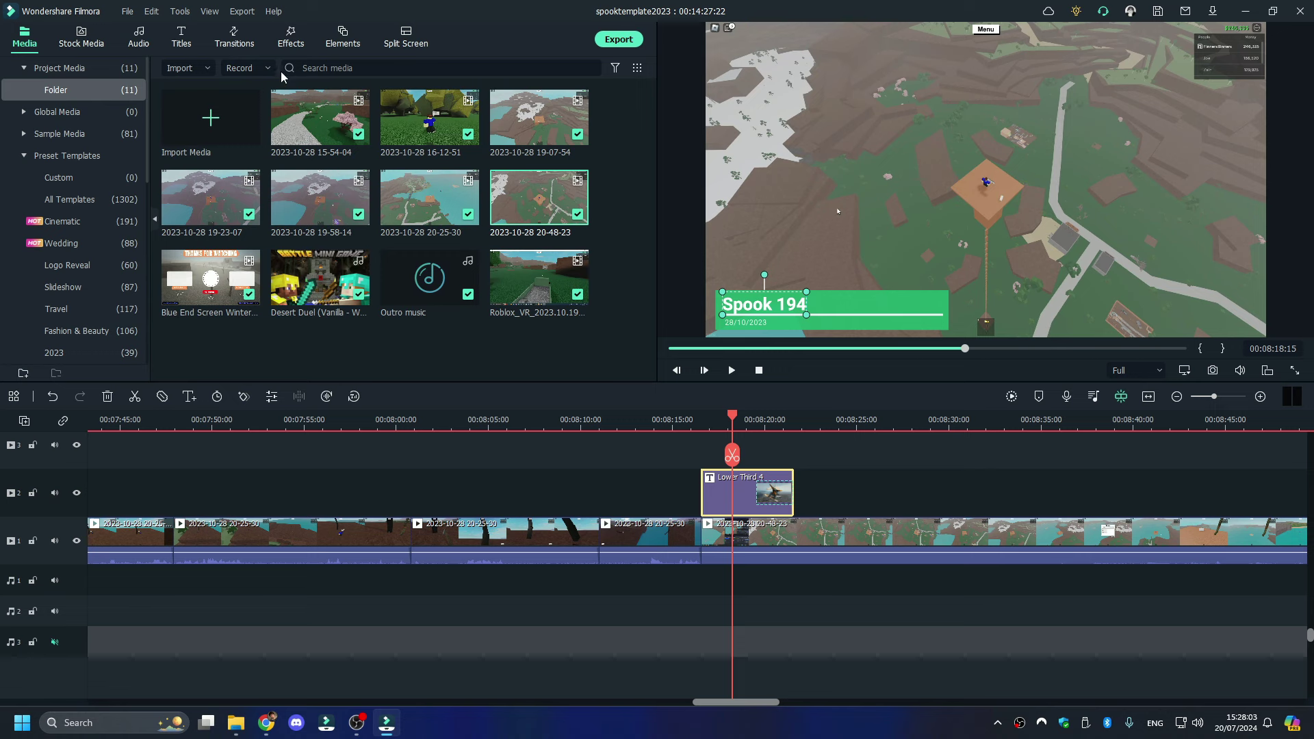
- Delete the unwanted clip from the timeline
{"action": "left_click", "coordinate": [234, 37]}
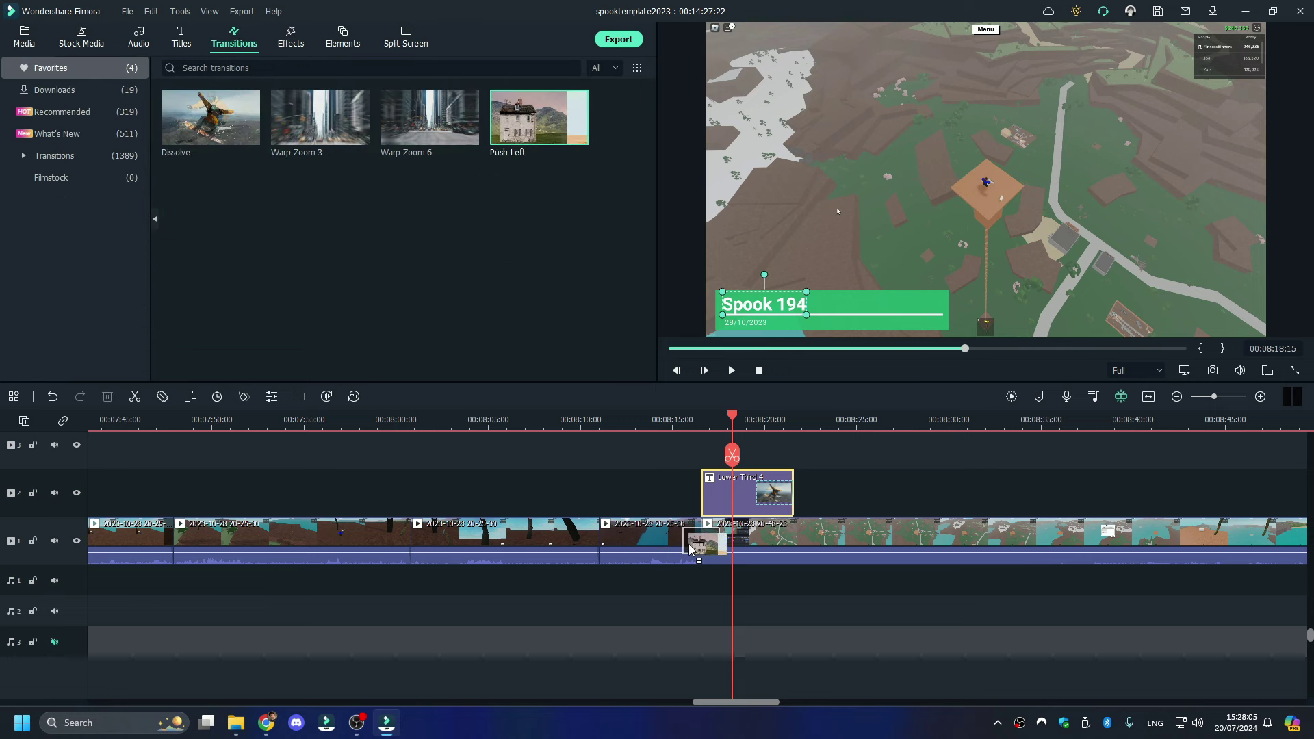
{"action": "key", "text": "space"}
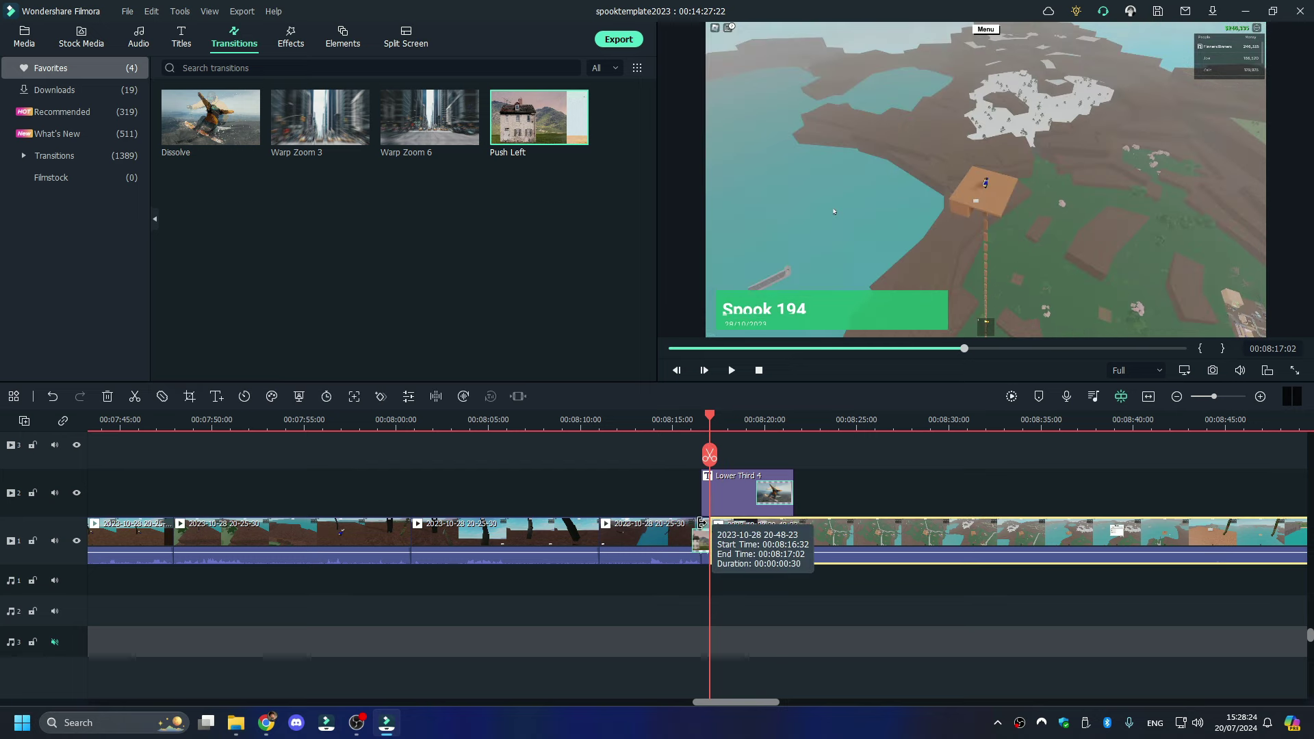
{"action": "left_click", "coordinate": [709, 533]}
{"action": "right_click", "coordinate": [696, 612]}
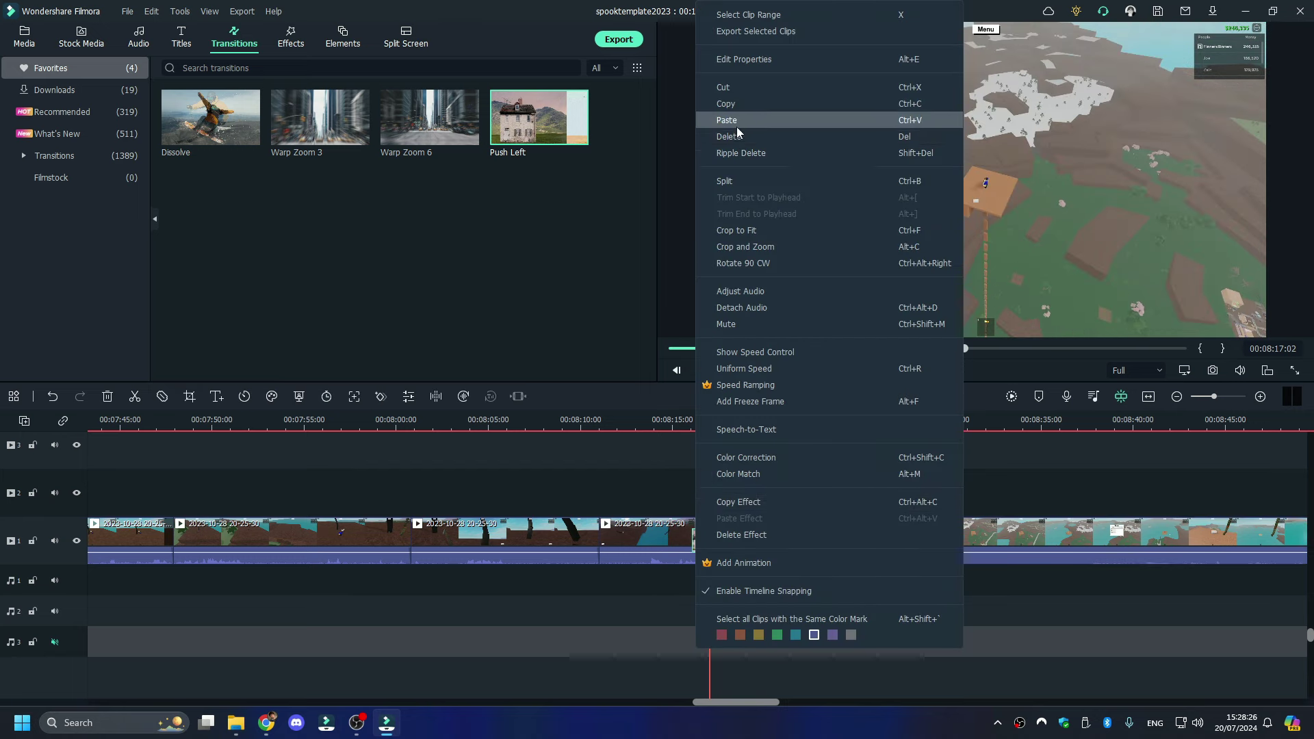
{"action": "left_click", "coordinate": [736, 142]}
- Add a Push Left transition at the boundary between the 20-25-30 and 20-48-23 clips
{"action": "left_click_drag", "start_coordinate": [578, 100], "coordinate": [701, 537]}
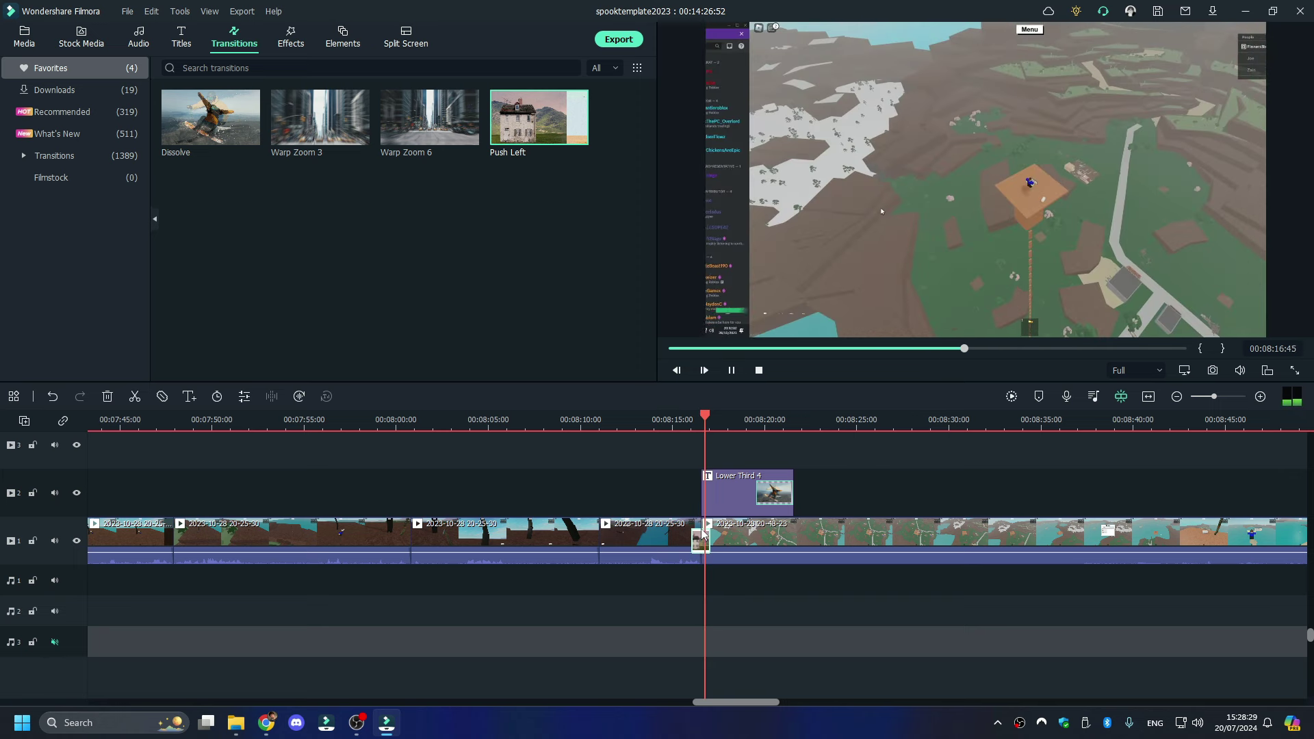
{"action": "left_click", "coordinate": [1229, 397]}
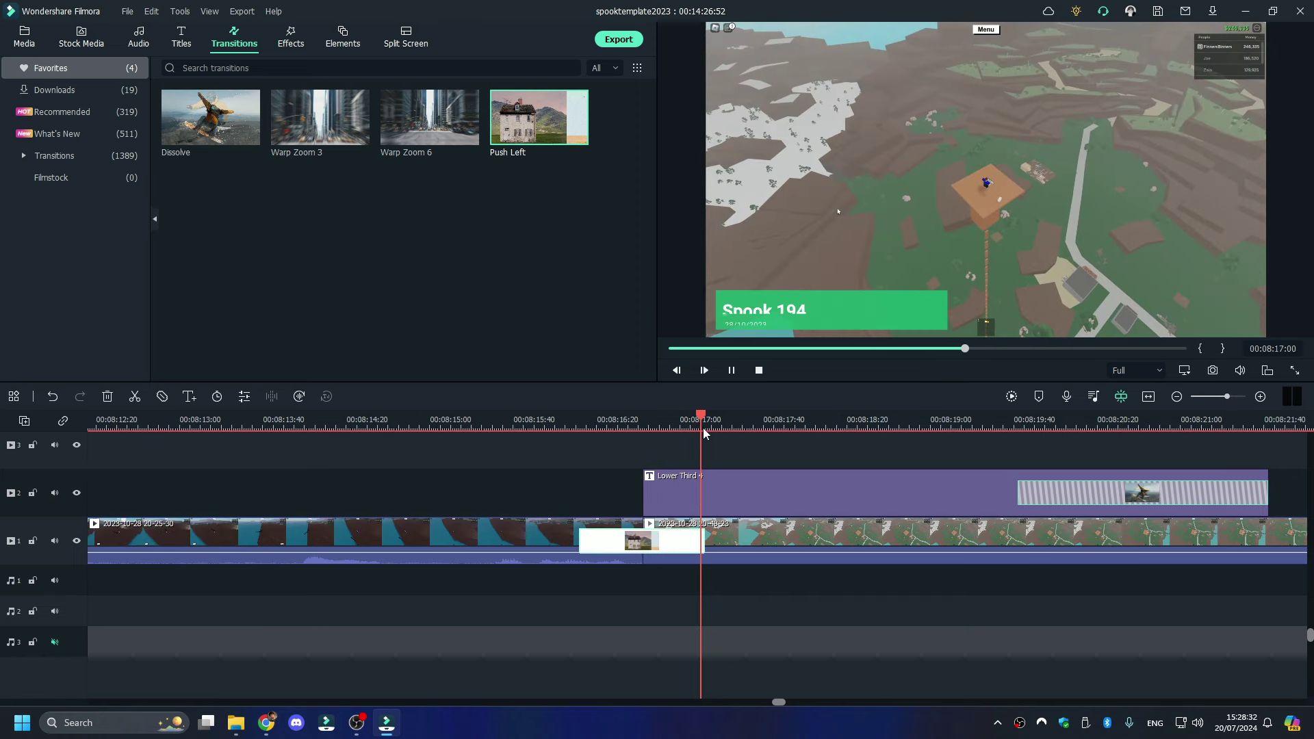
{"action": "left_click", "coordinate": [631, 428]}
{"action": "key", "text": "space"}
{"action": "key", "text": "space"}
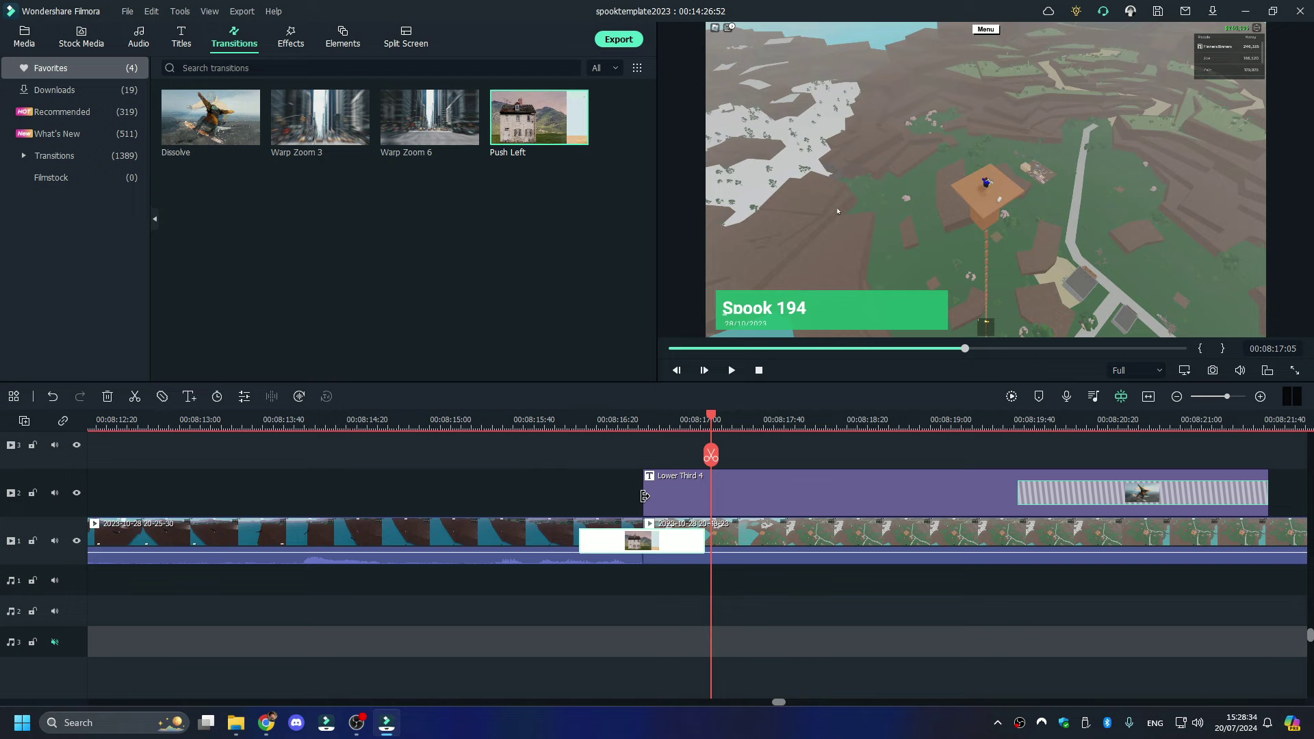
{"action": "mouse_move", "coordinate": [547, 120]}
{"action": "left_mouse_down"}
{"action": "mouse_move", "coordinate": [643, 493]}
{"action": "mouse_move", "coordinate": [624, 554]}
{"action": "mouse_move", "coordinate": [659, 527]}
{"action": "left_mouse_up"}
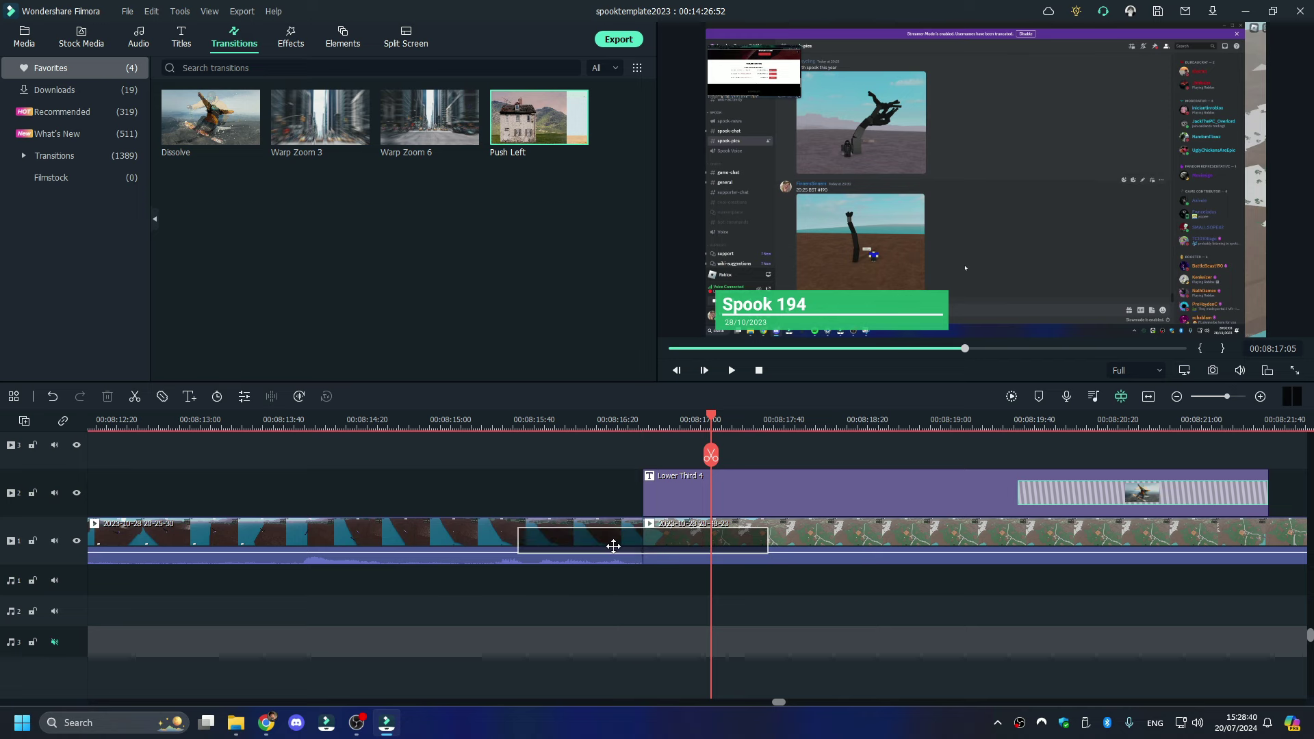
{"action": "key", "text": "space"}
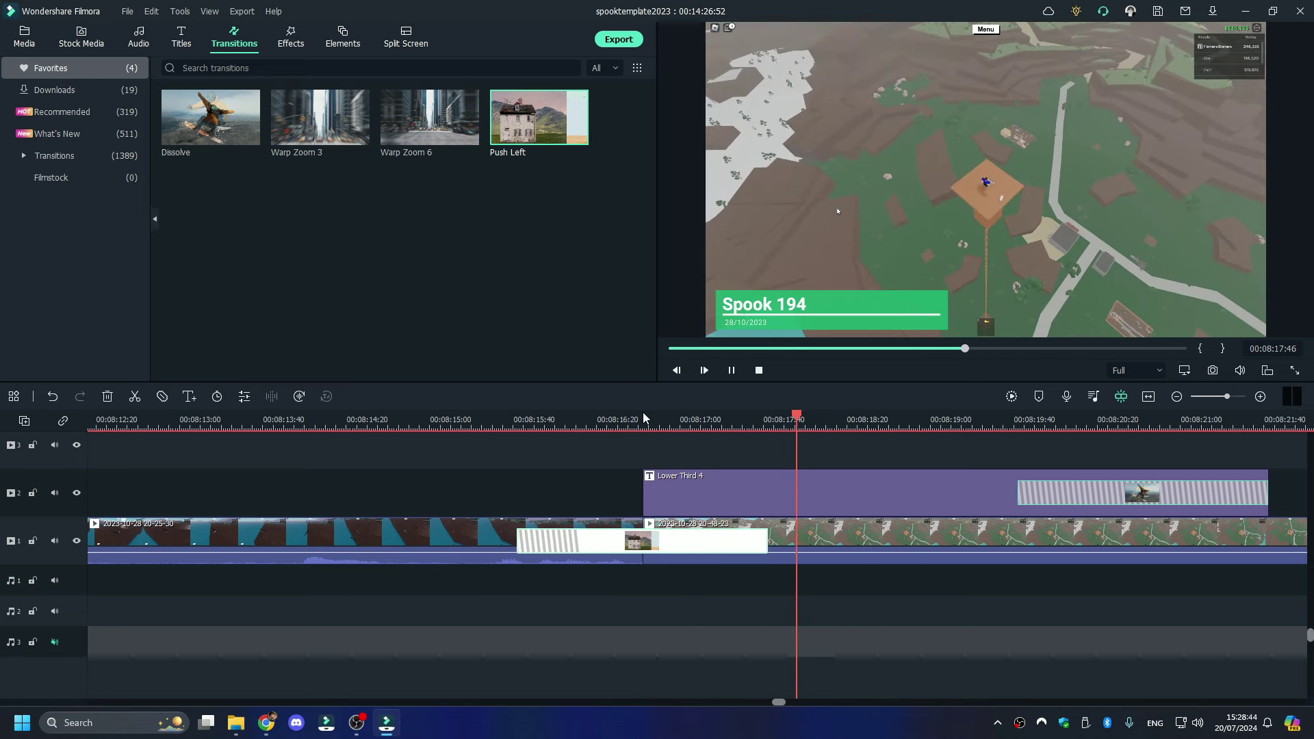
{"action": "key", "text": "space"}
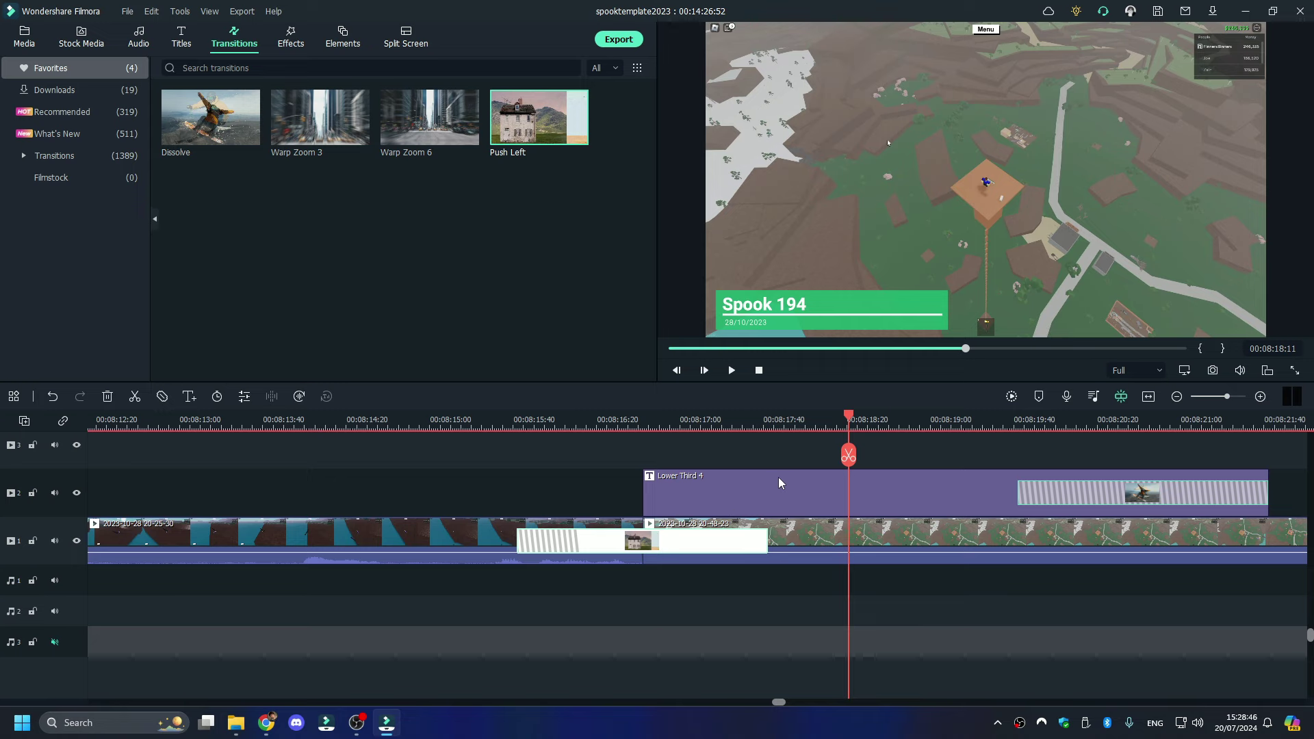
- Split the 20-48-23 clip twice at the playhead, isolating a short middle section
{"action": "left_click", "coordinate": [863, 535]}
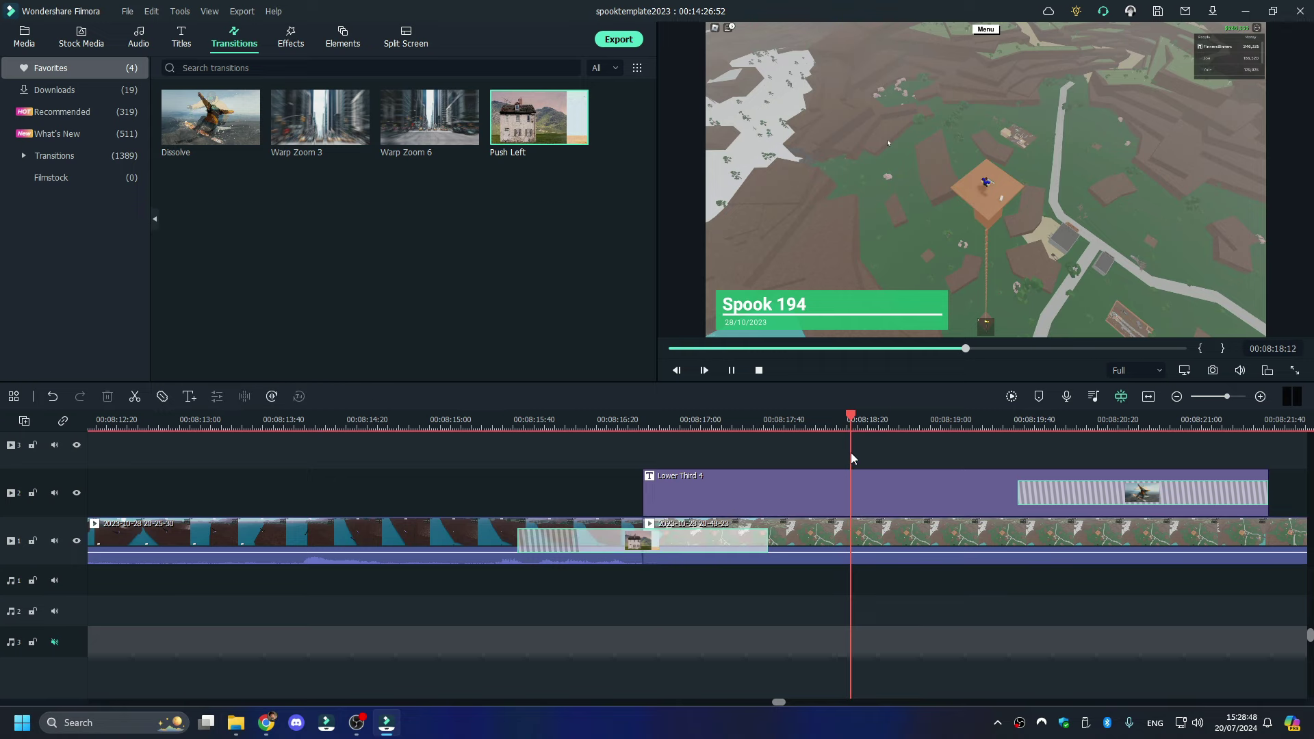
{"action": "left_click", "coordinate": [852, 455]}
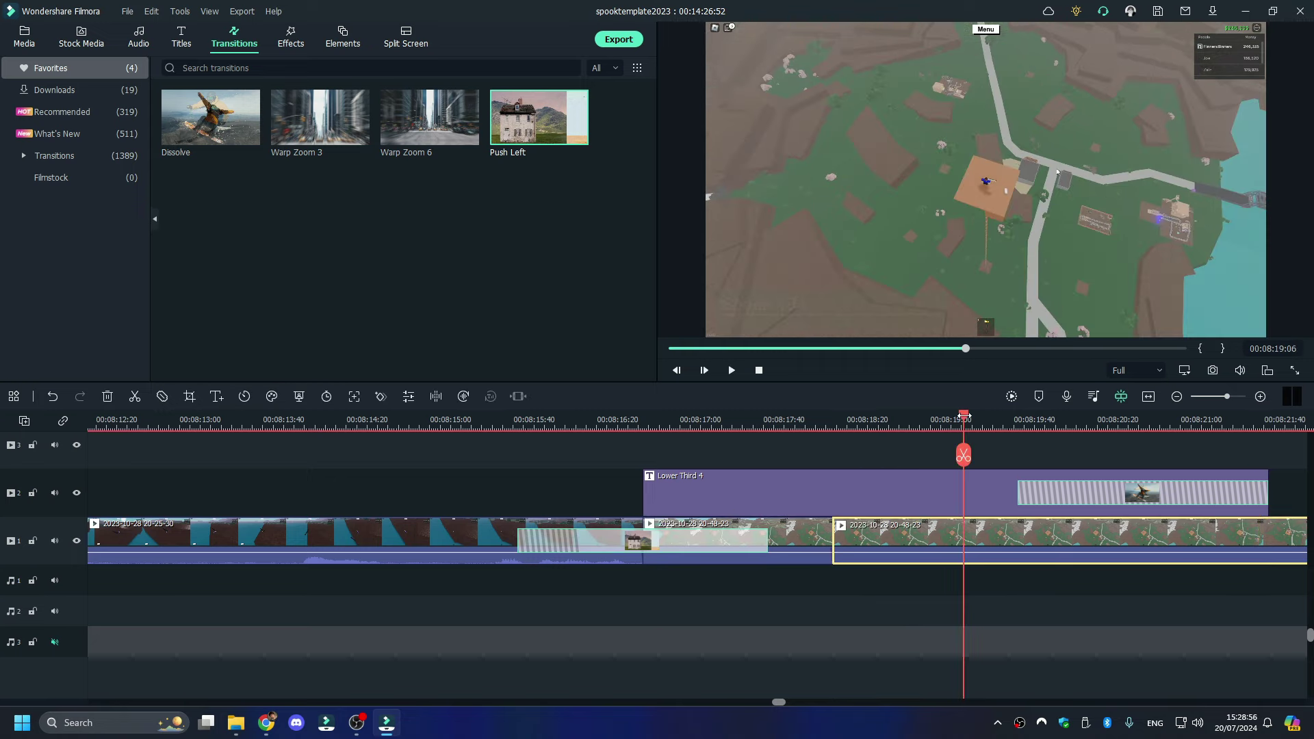
{"action": "key", "text": "space"}
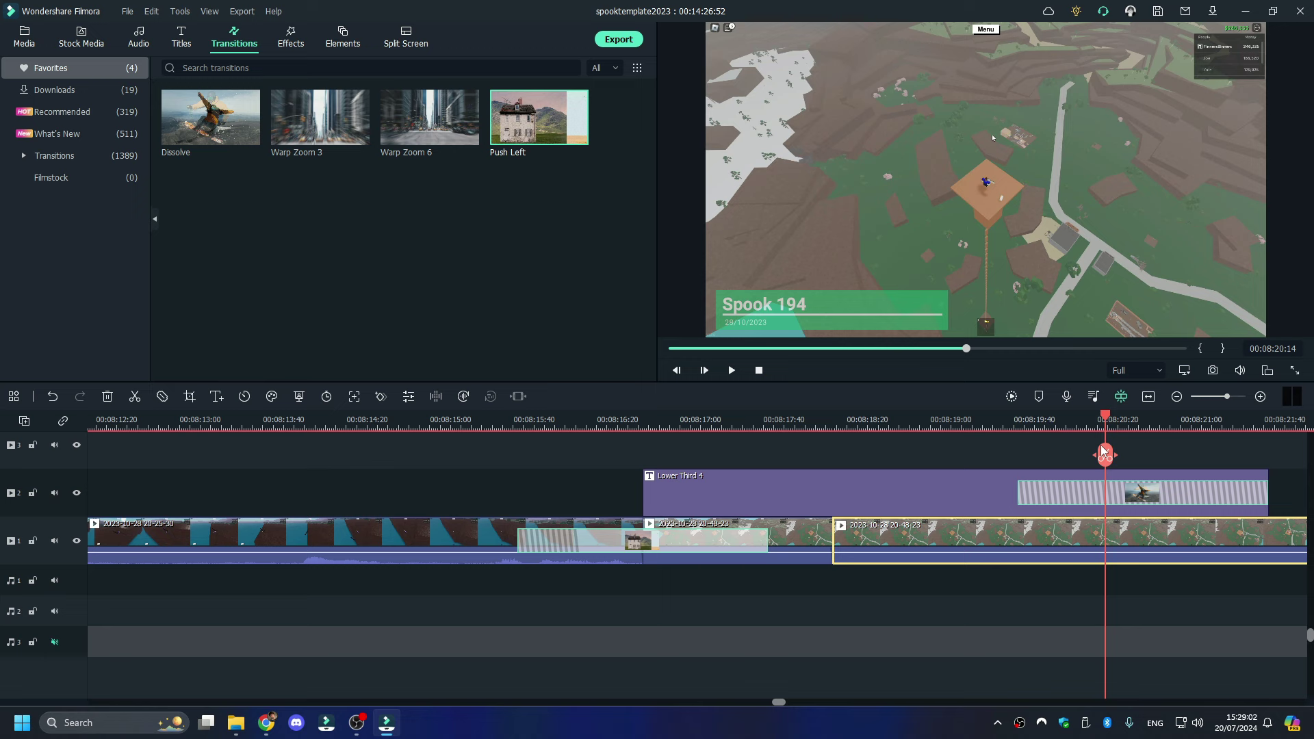
{"action": "left_click", "coordinate": [1103, 453]}
{"action": "key", "text": "space"}
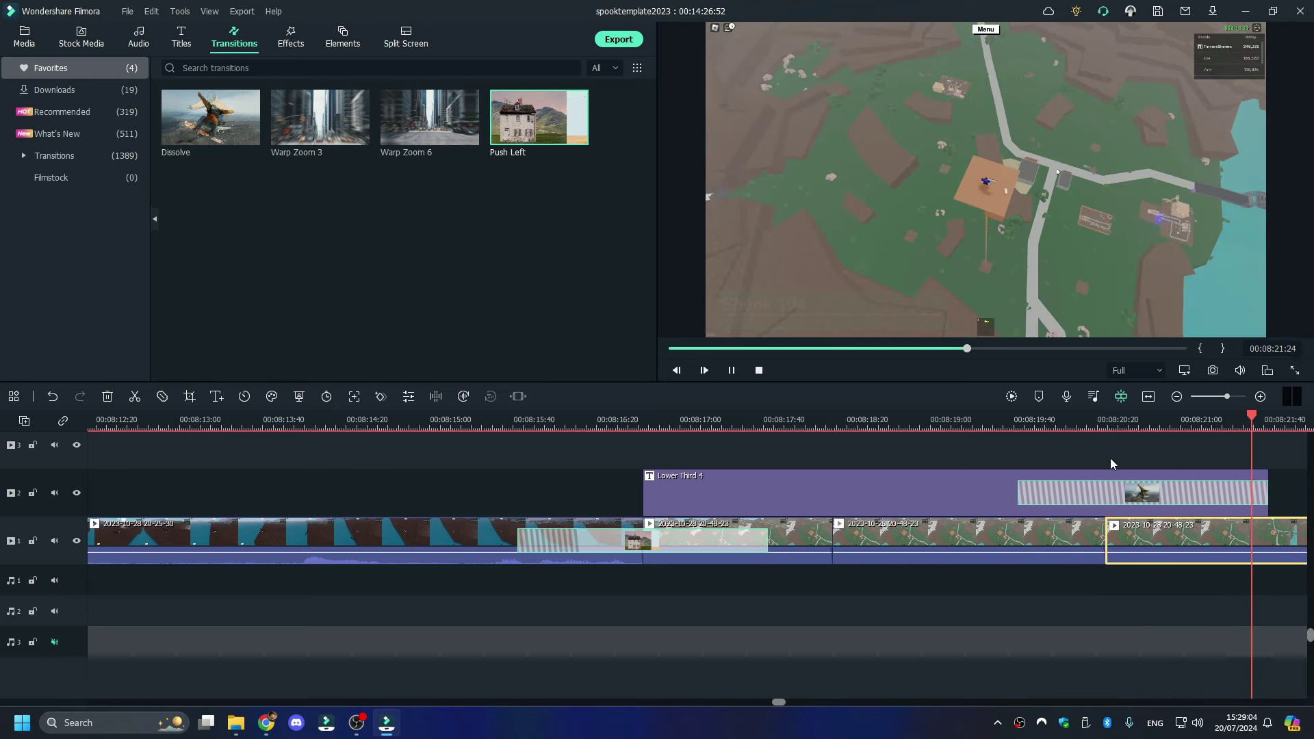
{"action": "double_click", "coordinate": [968, 541]}
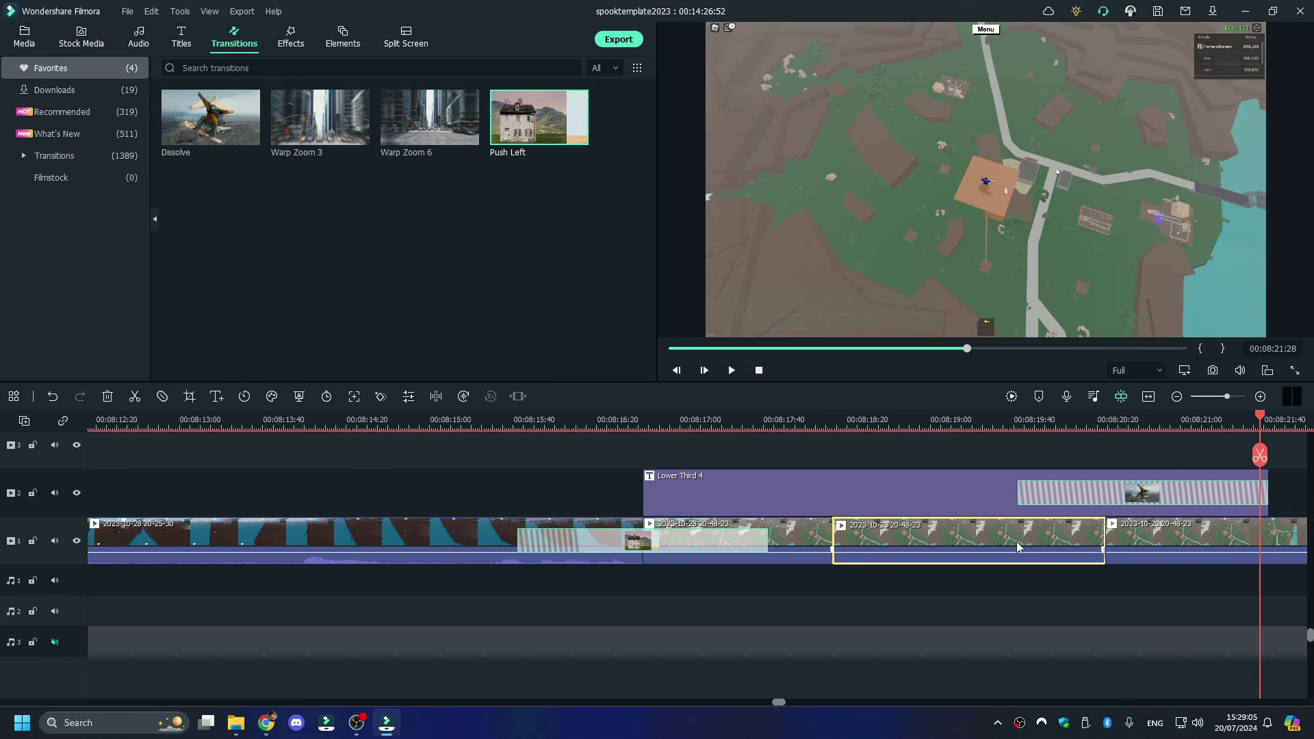
- Crop the middle section to a 310 x 174 area high in the frame and preview it
{"action": "left_click", "coordinate": [190, 397]}
{"action": "left_click_drag", "start_coordinate": [915, 163], "coordinate": [474, 406]}
{"action": "left_click_drag", "start_coordinate": [432, 445], "coordinate": [578, 252]}
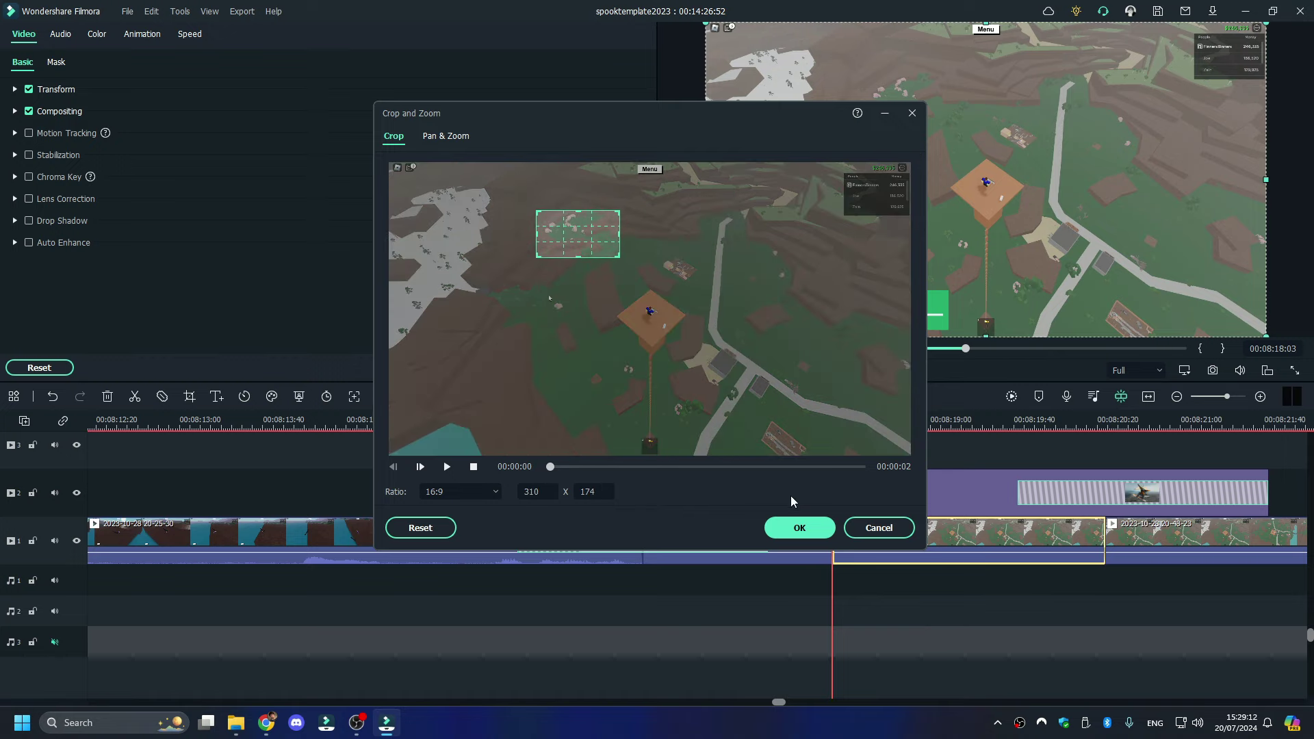
{"action": "left_click", "coordinate": [798, 527]}
{"action": "key", "text": "space"}
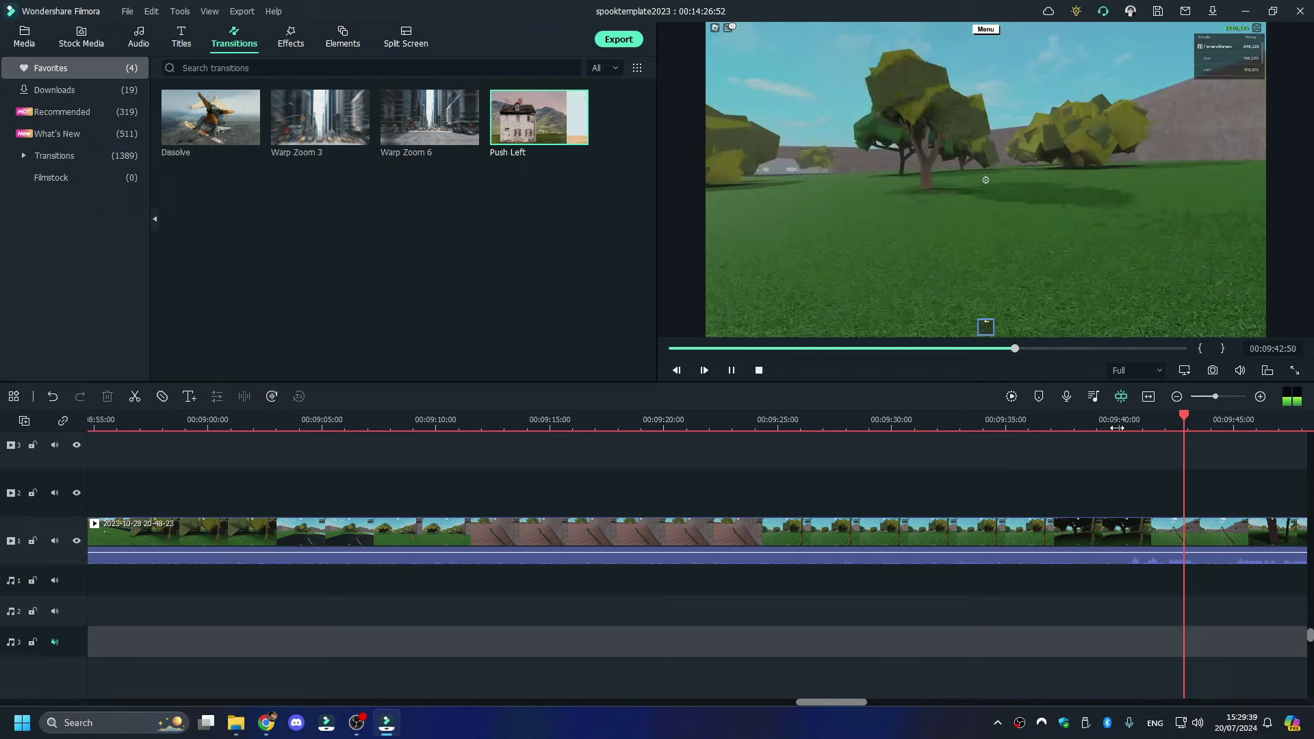
- Split the footage around 00:09:40 and delete two unwanted sections, closing the gap
{"action": "left_click", "coordinate": [1118, 446]}
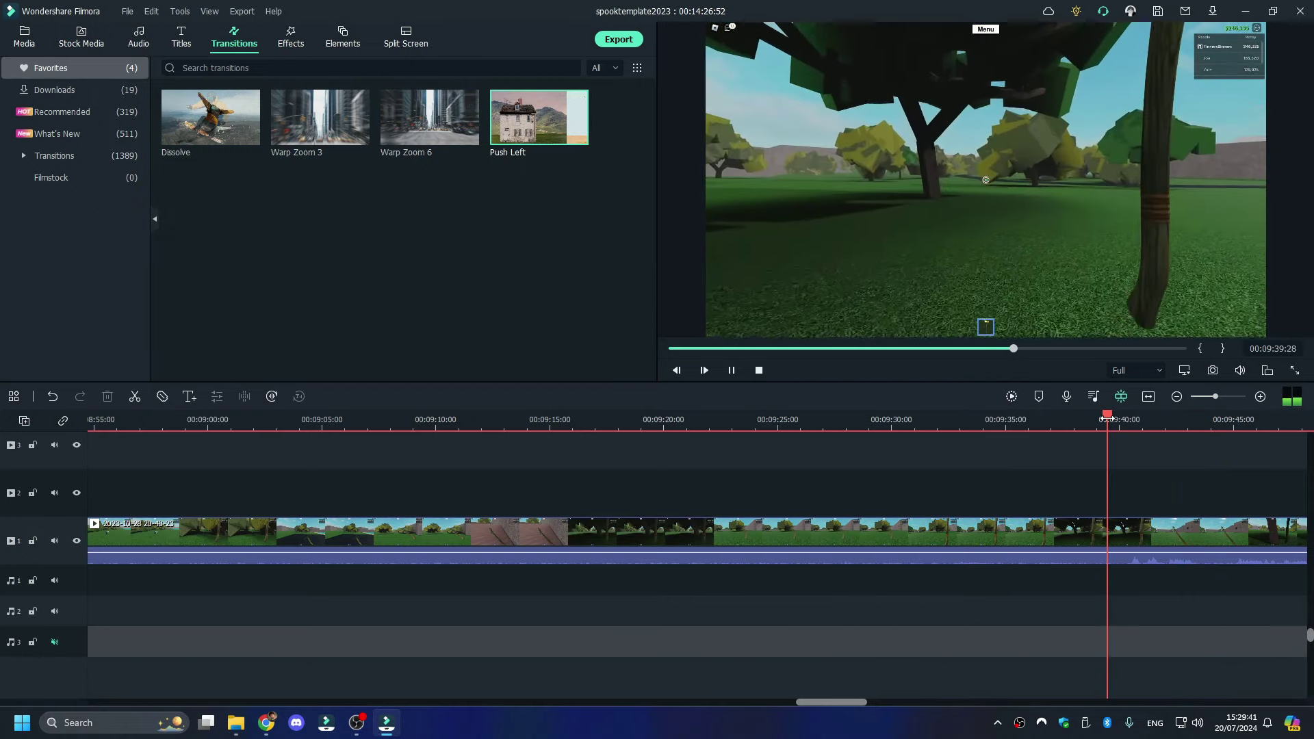
{"action": "left_click", "coordinate": [1119, 454]}
{"action": "right_click", "coordinate": [1047, 534]}
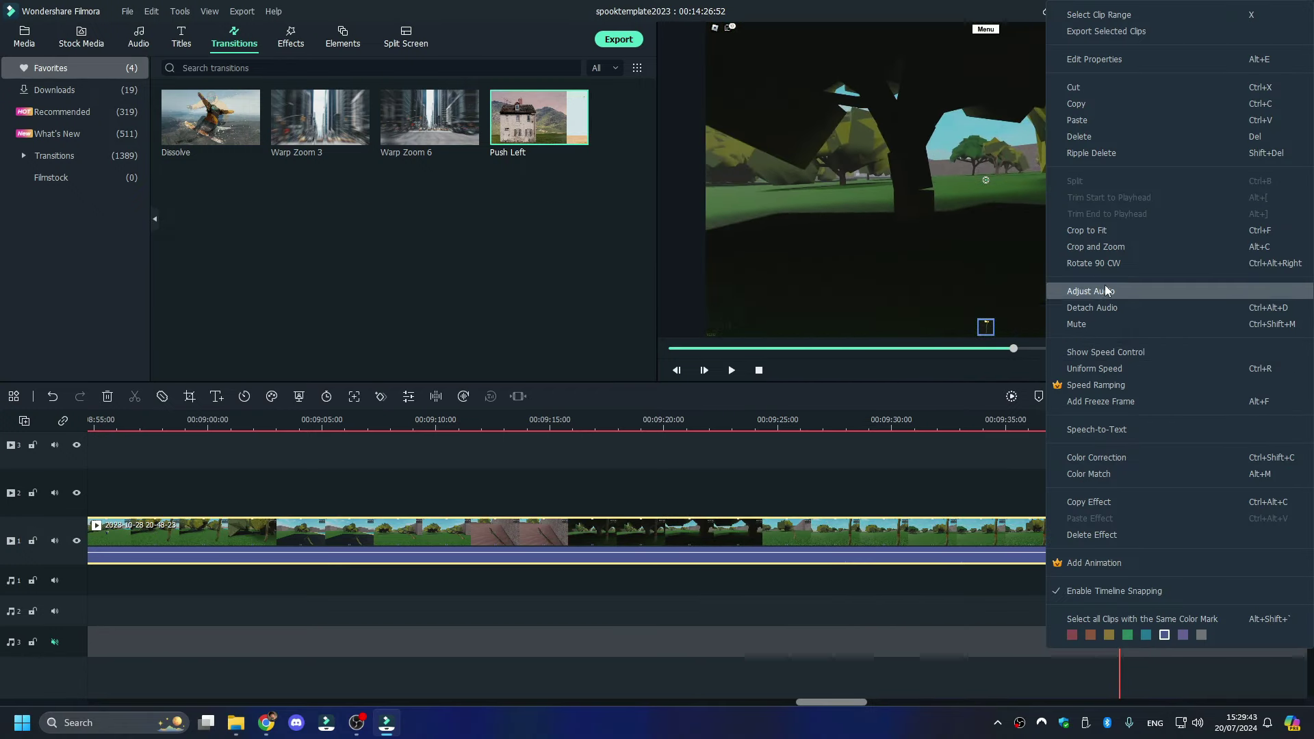
{"action": "left_click", "coordinate": [1082, 136]}
{"action": "key", "text": "space"}
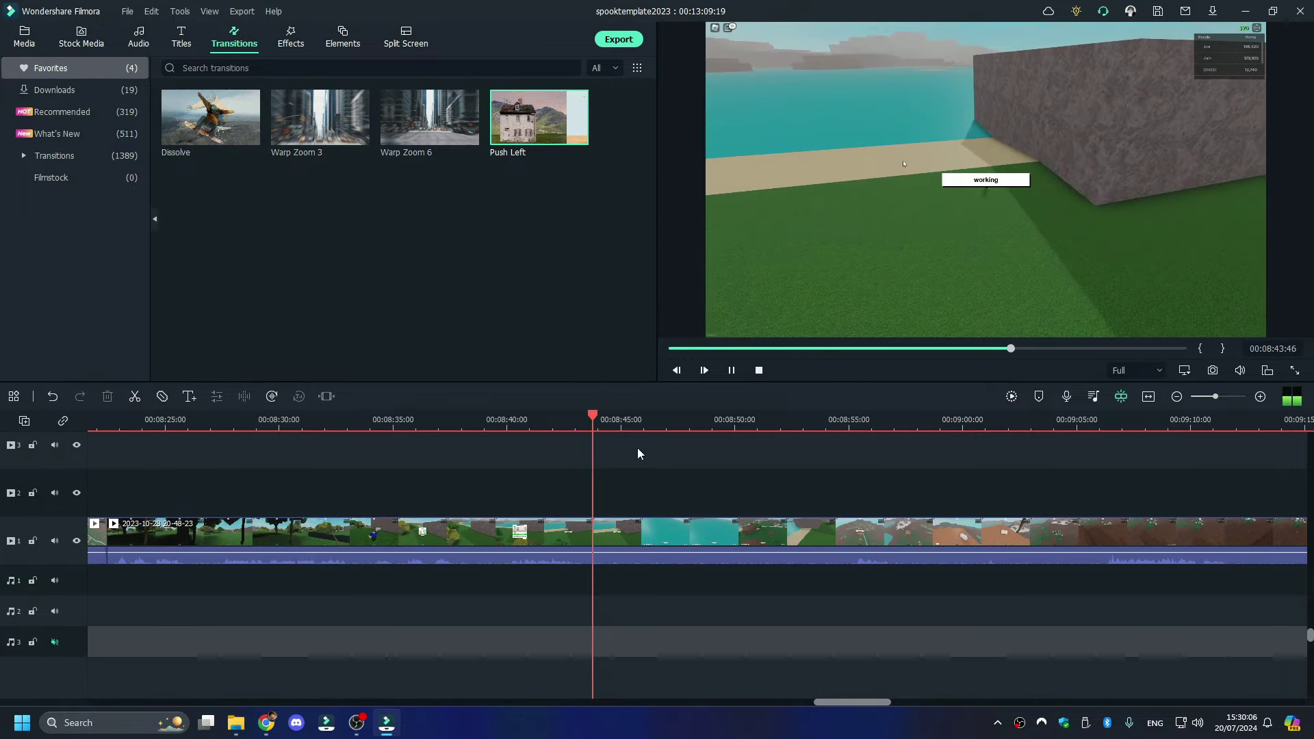
{"action": "key", "text": "space"}
{"action": "left_click", "coordinate": [606, 456]}
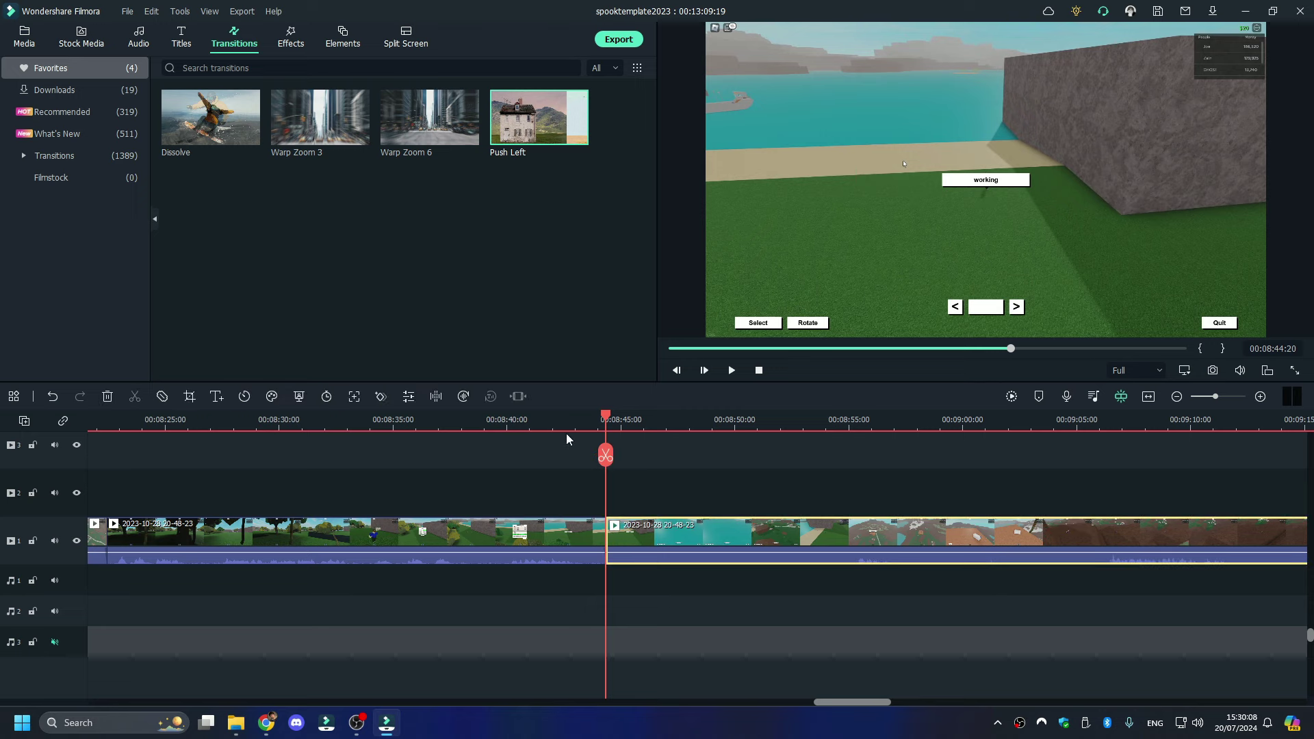
{"action": "left_click_drag", "start_coordinate": [609, 419], "coordinate": [402, 417]}
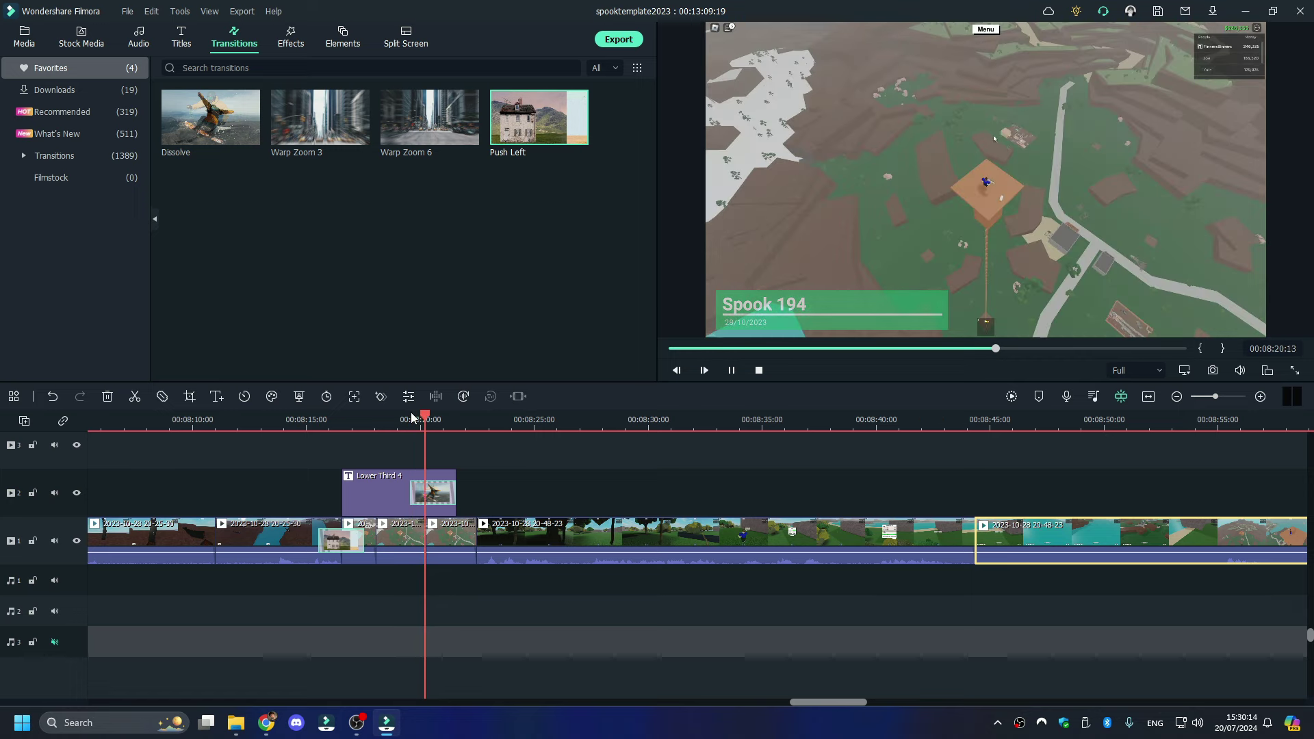
{"action": "right_click", "coordinate": [1049, 540]}
{"action": "left_click", "coordinate": [1097, 139]}
{"action": "key", "text": "space"}
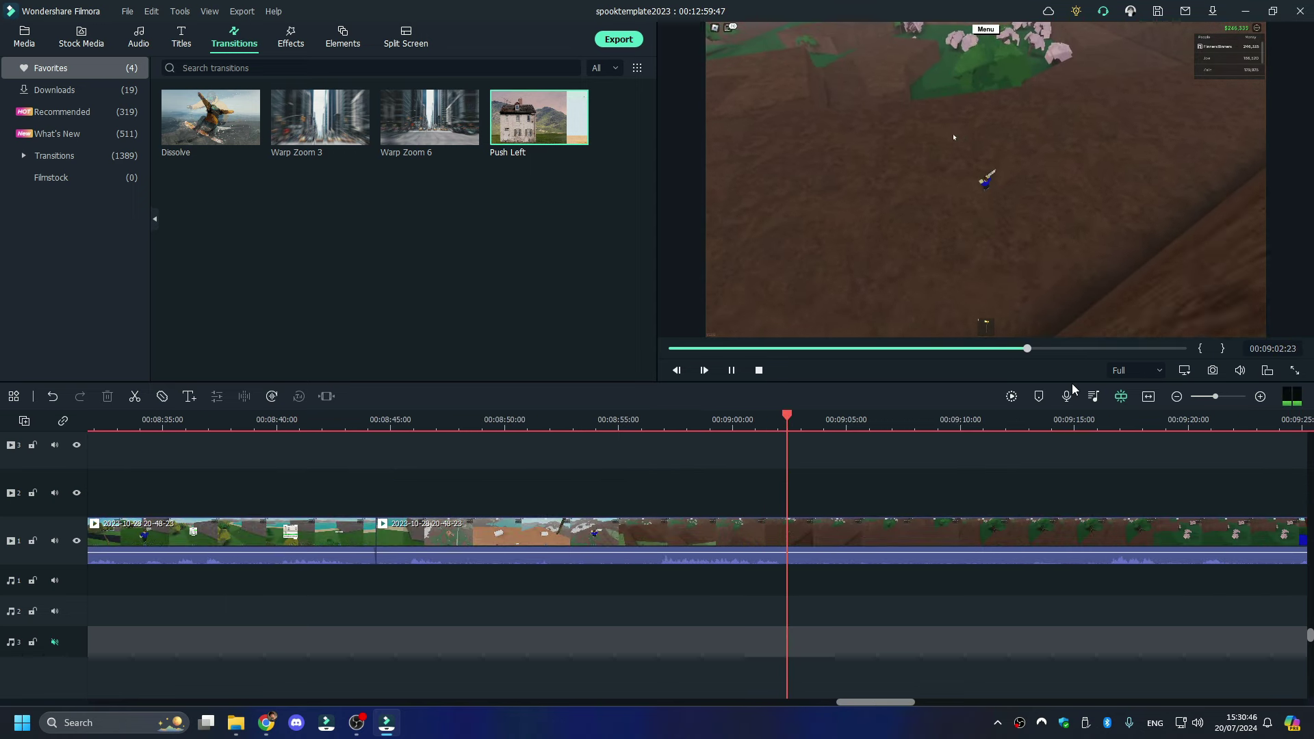
- Cut out the stretch between 00:09:04:00 and 00:09:16:11 and review the join
{"action": "key", "text": "space"}
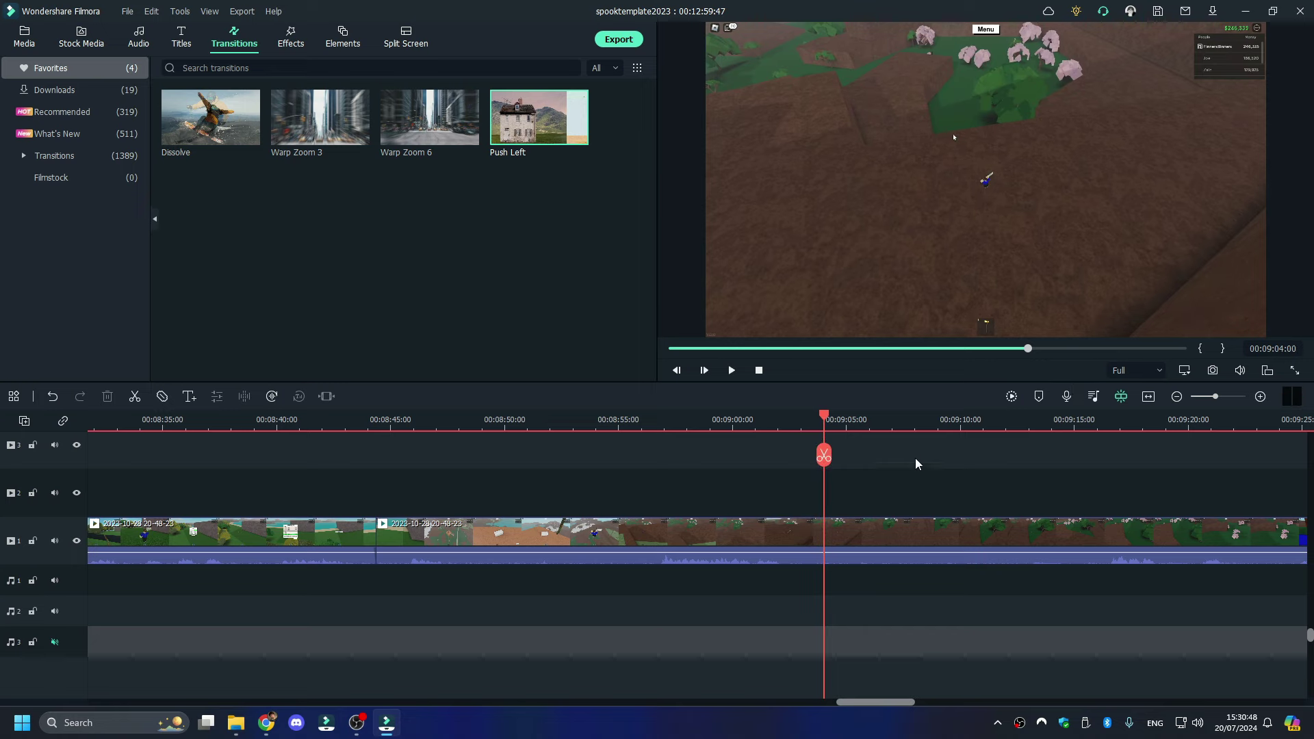
{"action": "left_click", "coordinate": [824, 455]}
{"action": "left_click_drag", "start_coordinate": [829, 428], "coordinate": [1095, 424]}
{"action": "key", "text": "space"}
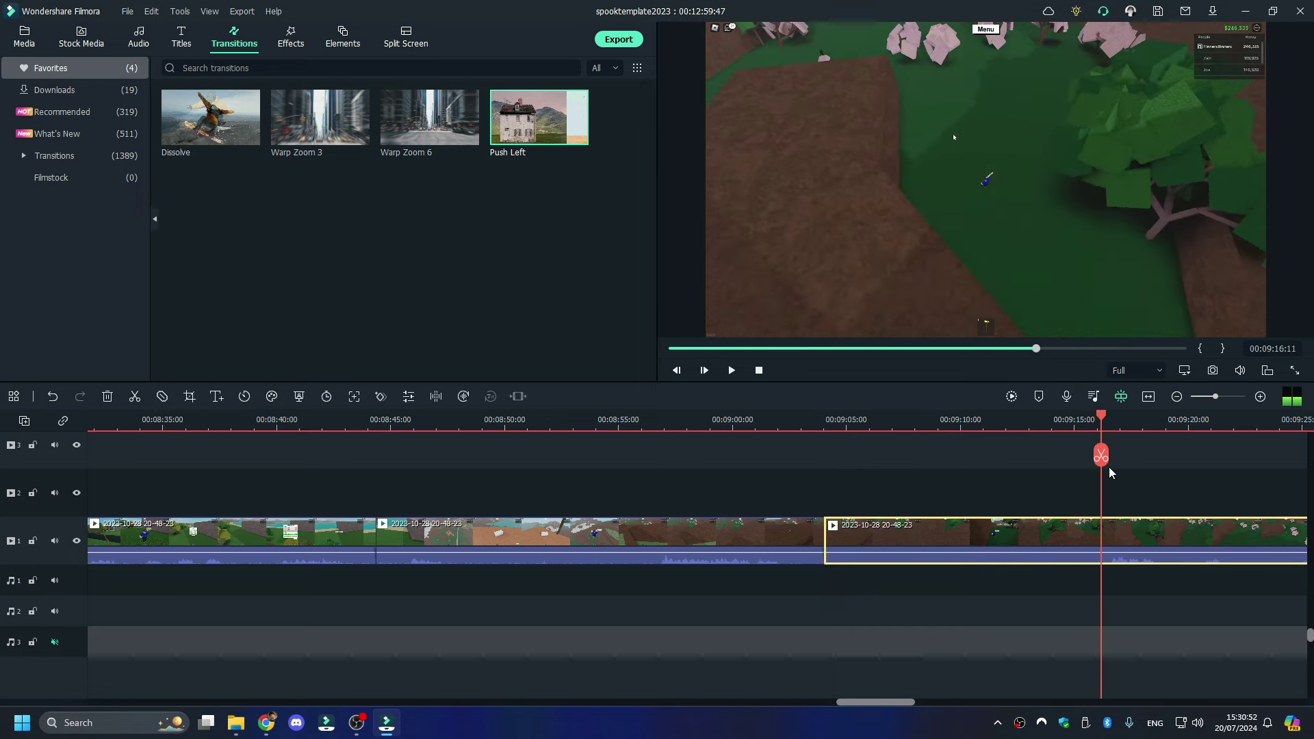
{"action": "left_click", "coordinate": [1100, 455]}
{"action": "right_click", "coordinate": [1013, 553]}
{"action": "left_click", "coordinate": [1045, 147]}
{"action": "key", "text": "space"}
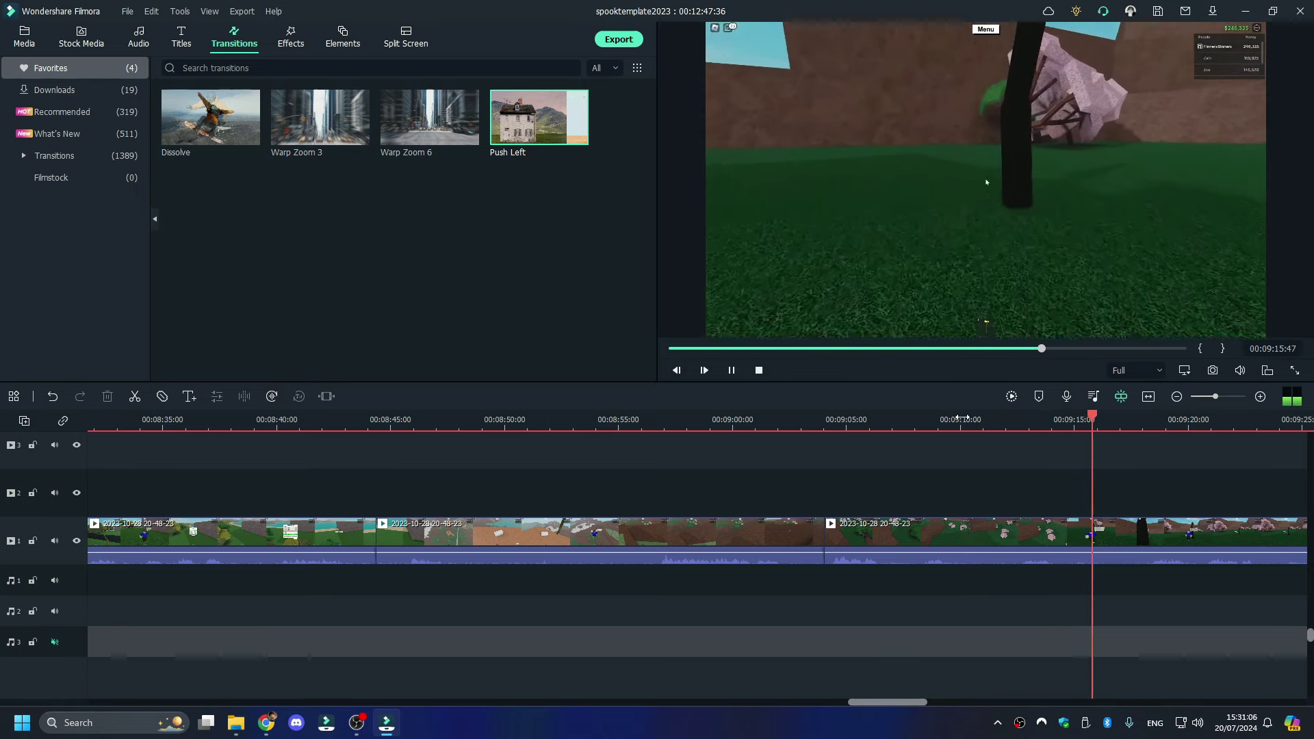
{"action": "key", "text": "space"}
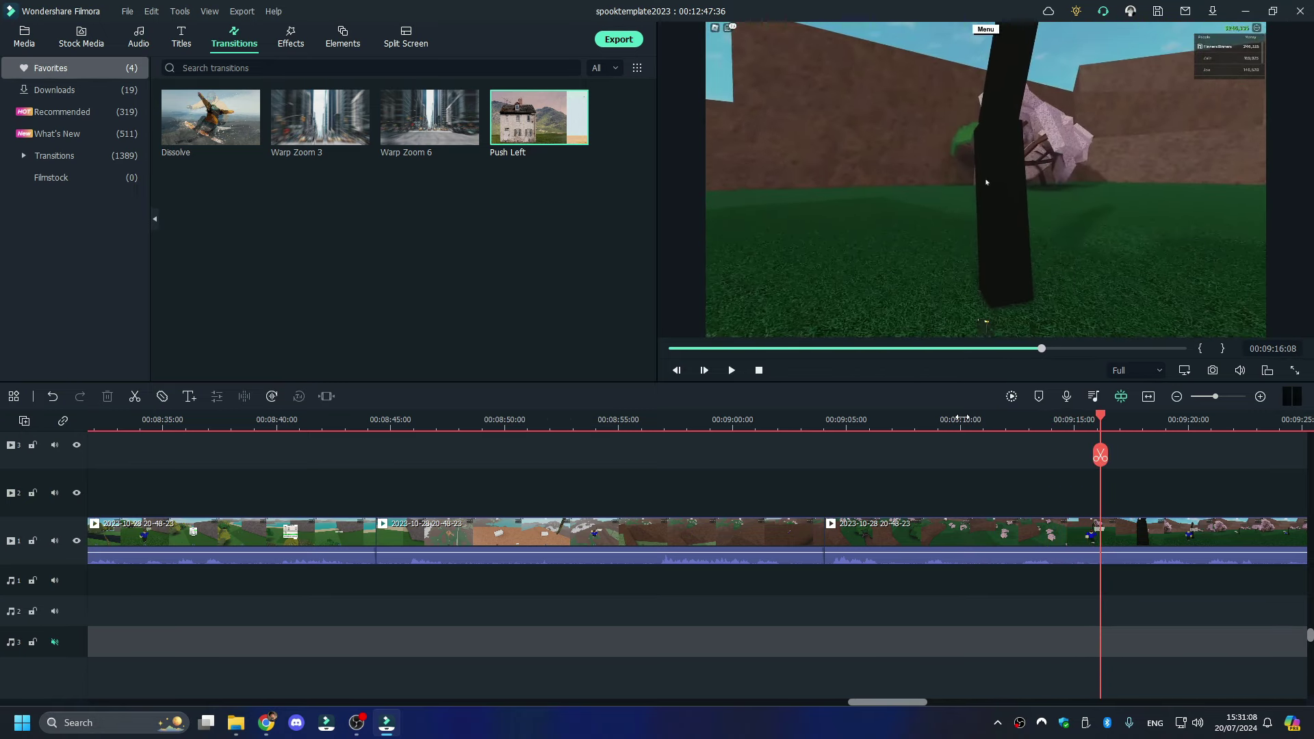
{"action": "key", "text": "space"}
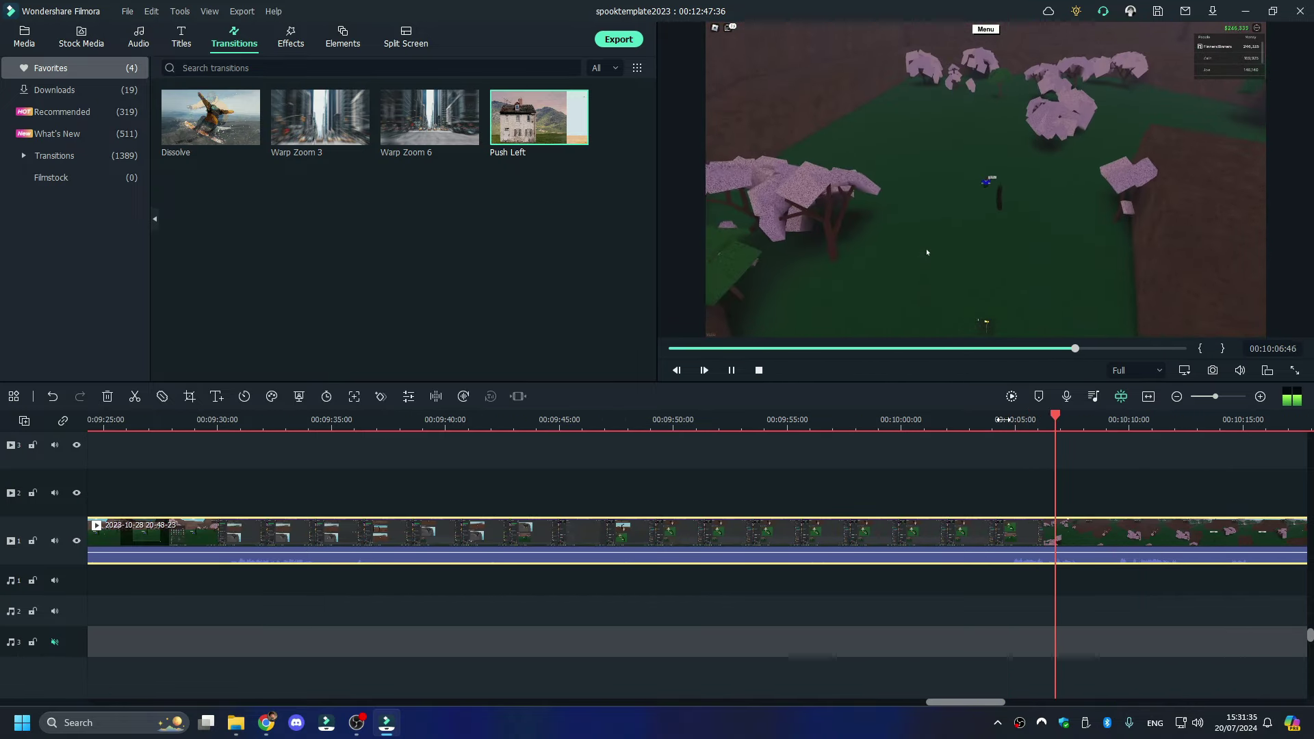
- Remove the section between the cut near 00:09:51 and 00:10:02:27, closing the gap
{"action": "key", "text": "space"}
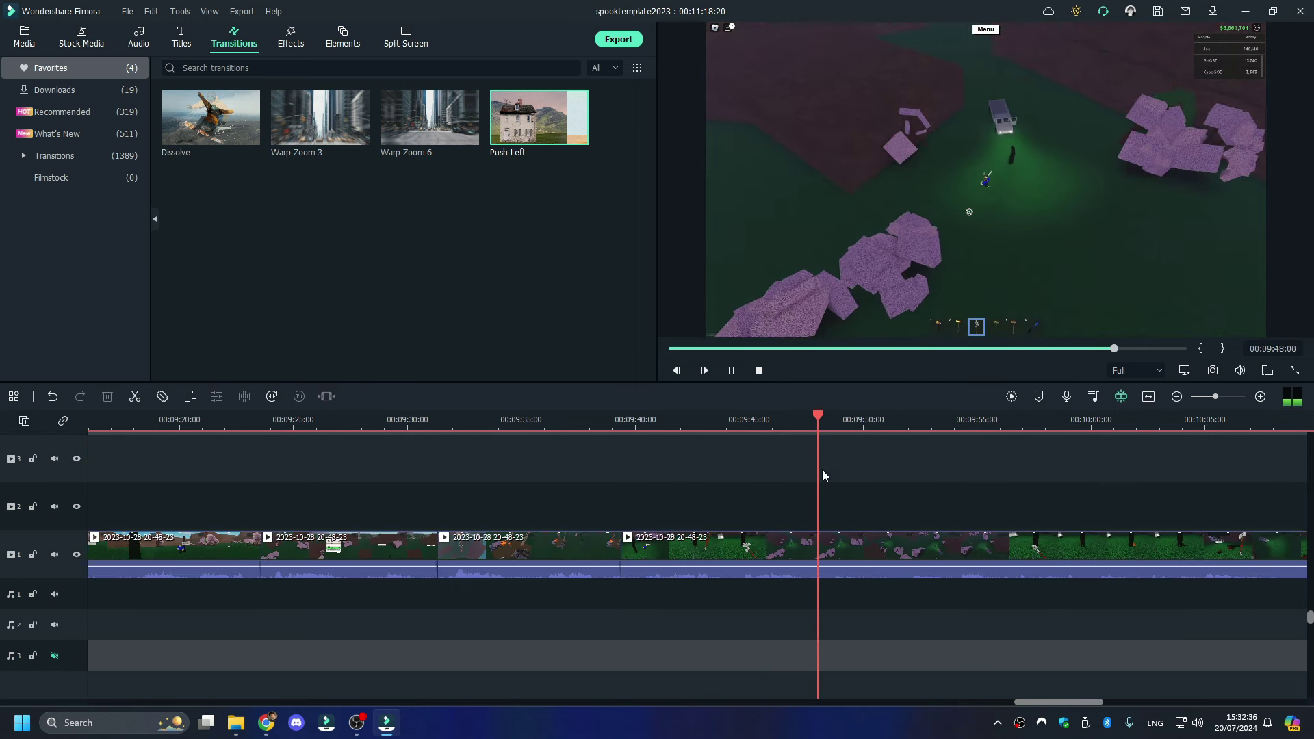
{"action": "left_click", "coordinate": [819, 455]}
{"action": "left_click_drag", "start_coordinate": [825, 418], "coordinate": [962, 419]}
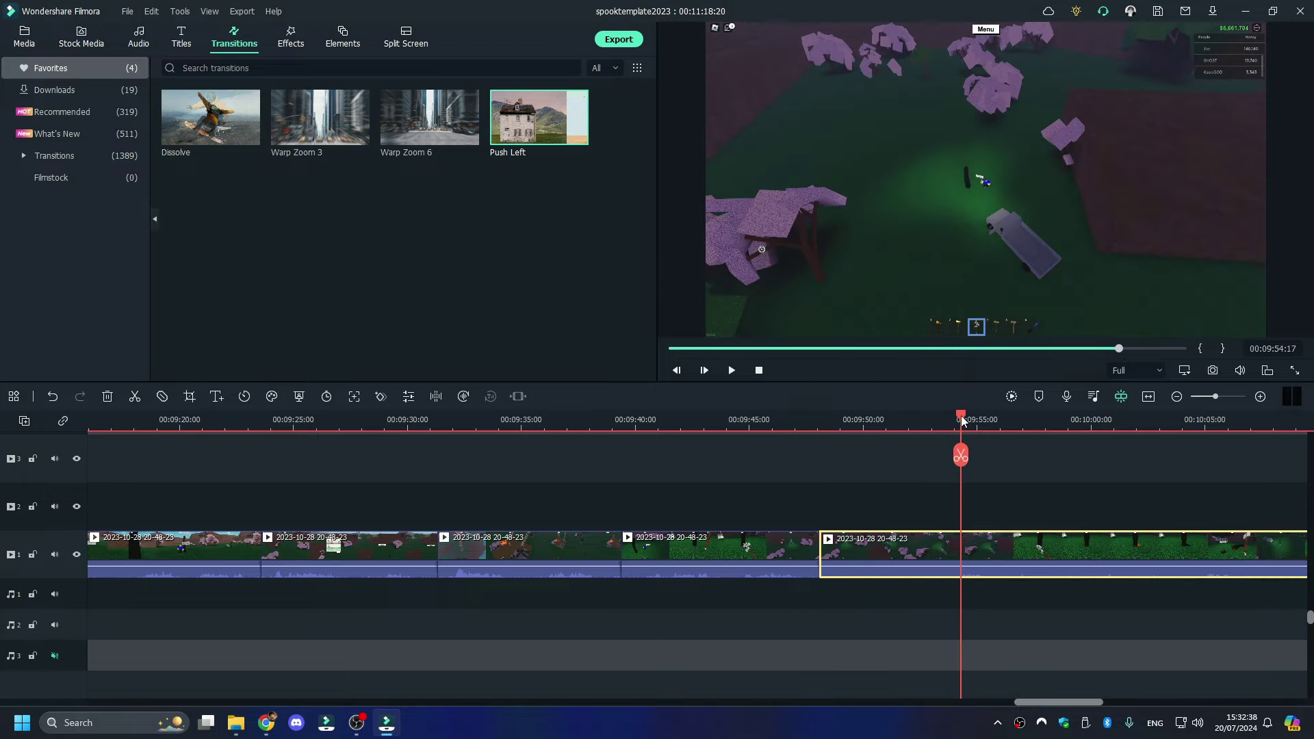
{"action": "left_click", "coordinate": [1190, 420]}
{"action": "left_click", "coordinate": [1129, 421]}
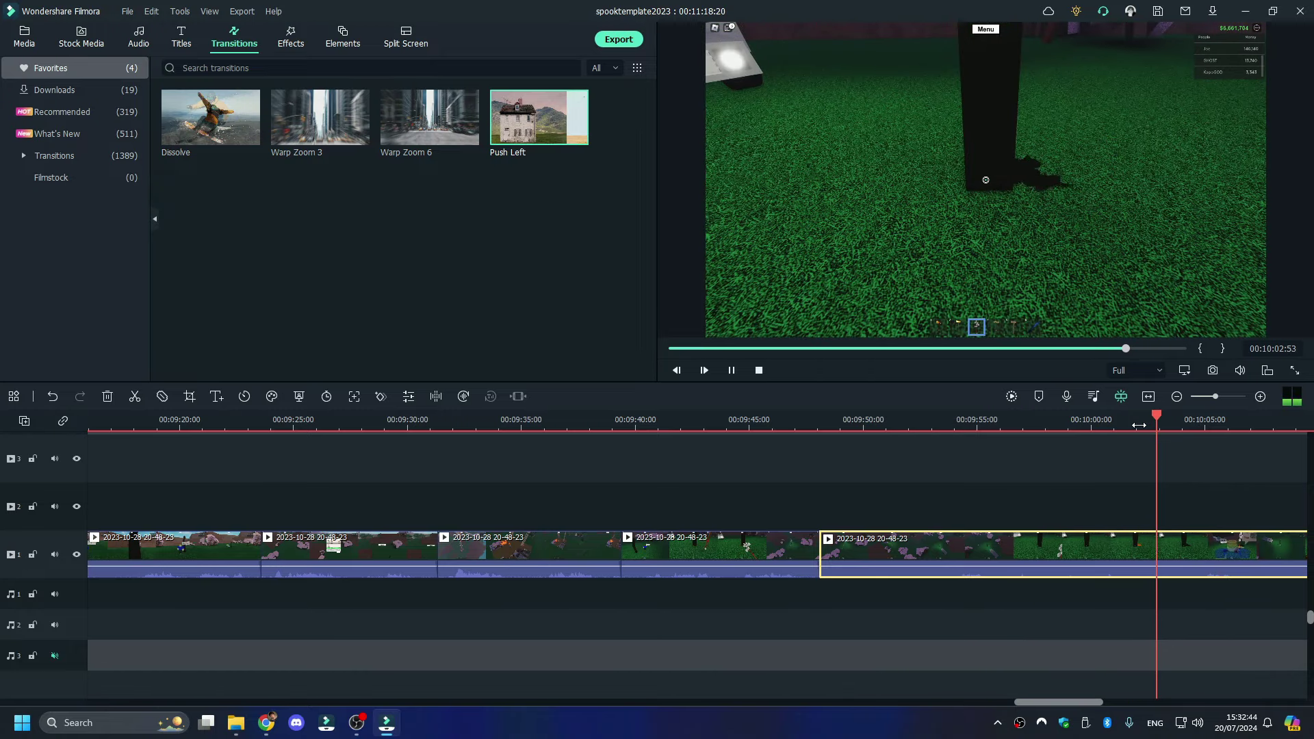
{"action": "left_click", "coordinate": [1147, 422]}
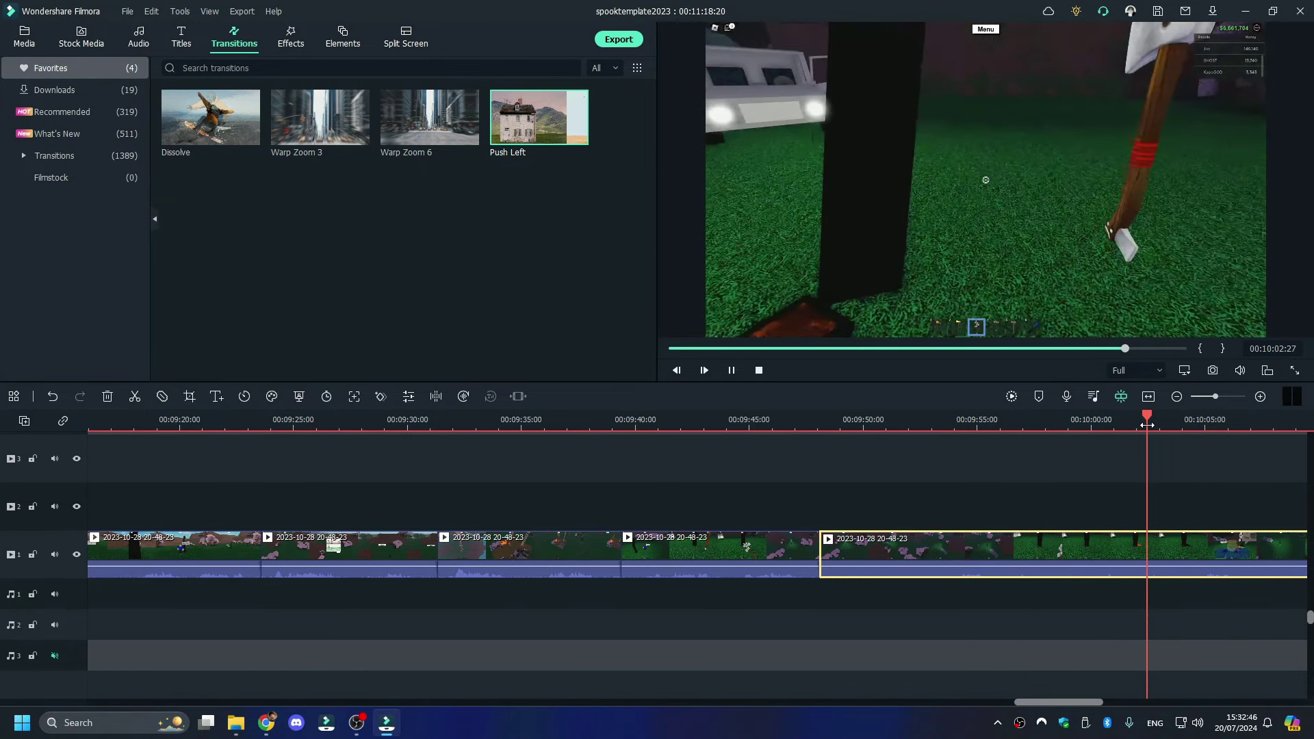
{"action": "left_click", "coordinate": [1148, 448]}
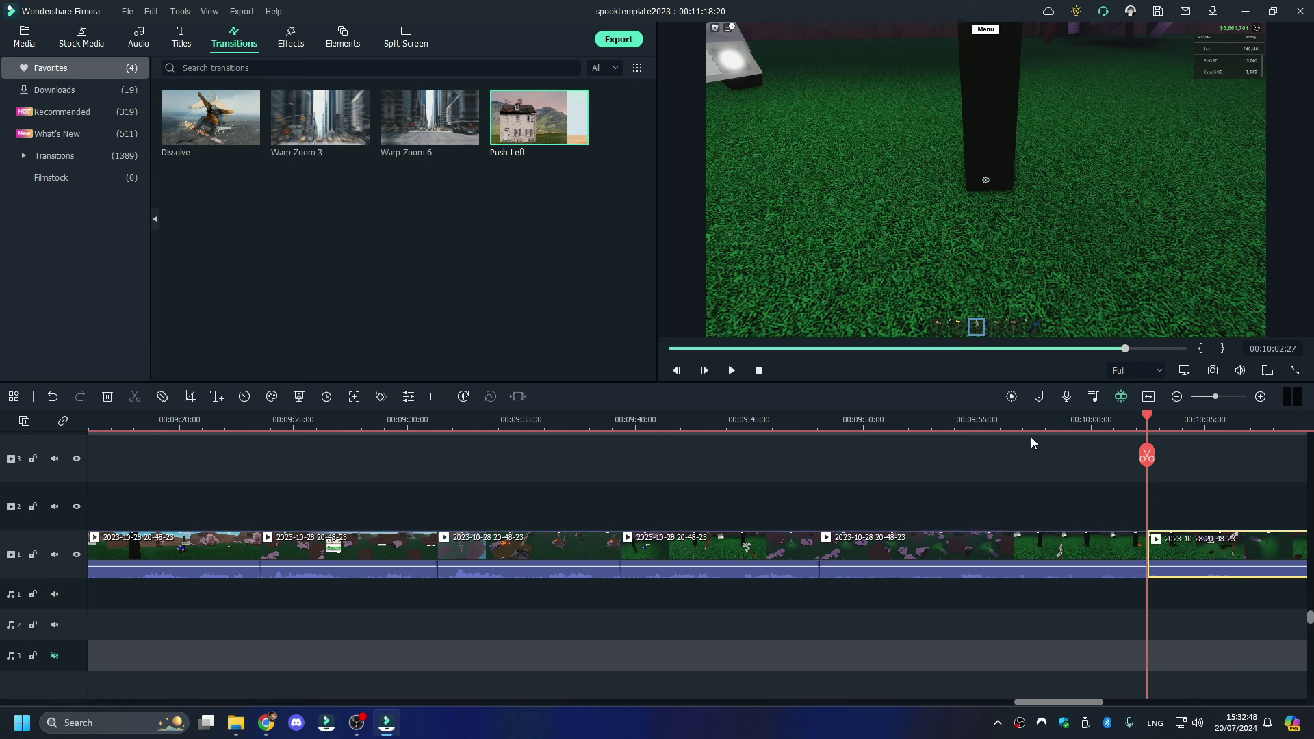
{"action": "left_click", "coordinate": [971, 420]}
{"action": "key", "text": "space"}
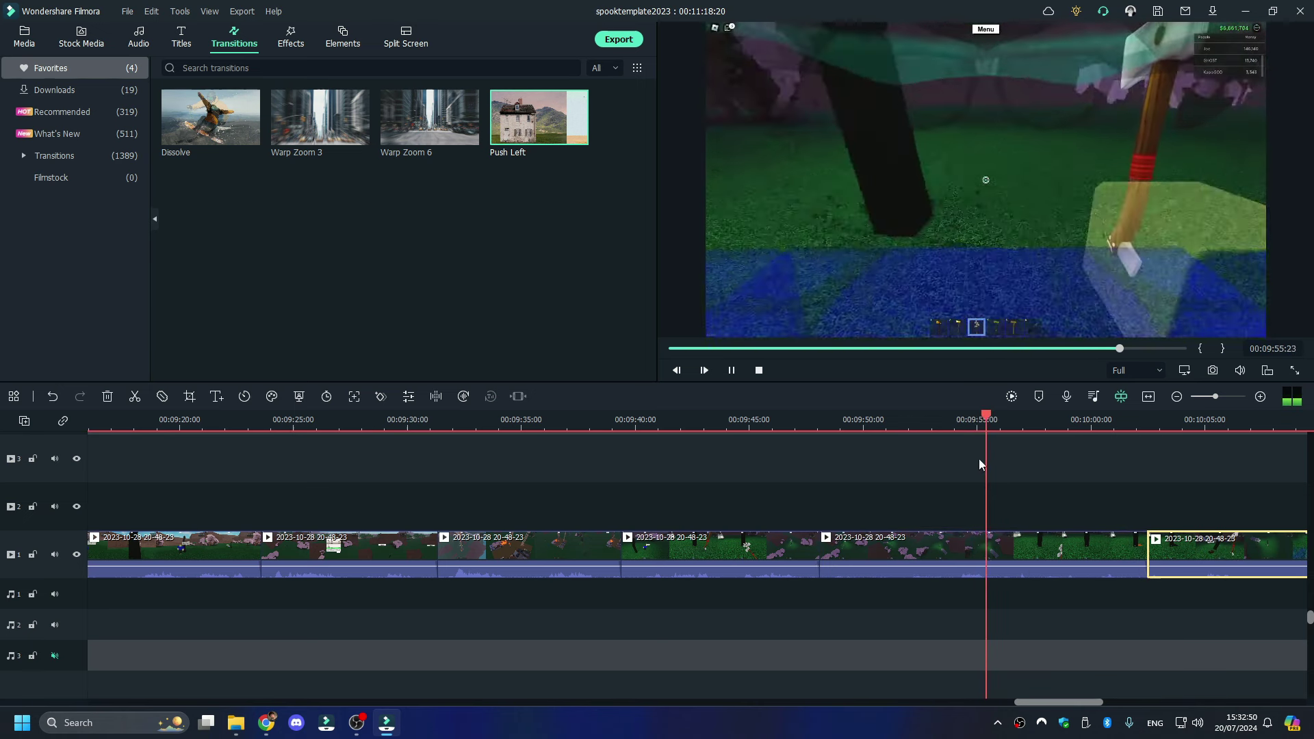
{"action": "right_click", "coordinate": [995, 553]}
{"action": "left_click", "coordinate": [1033, 152]}
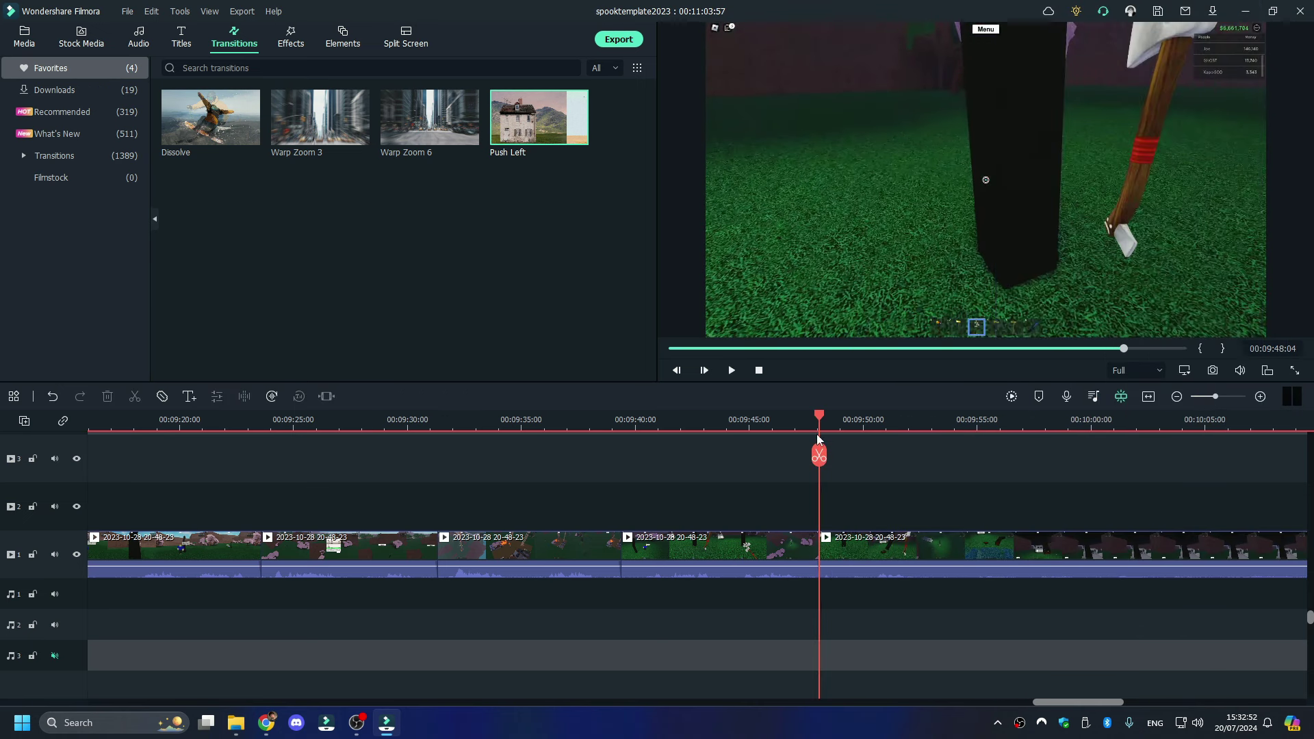
{"action": "key", "text": "space"}
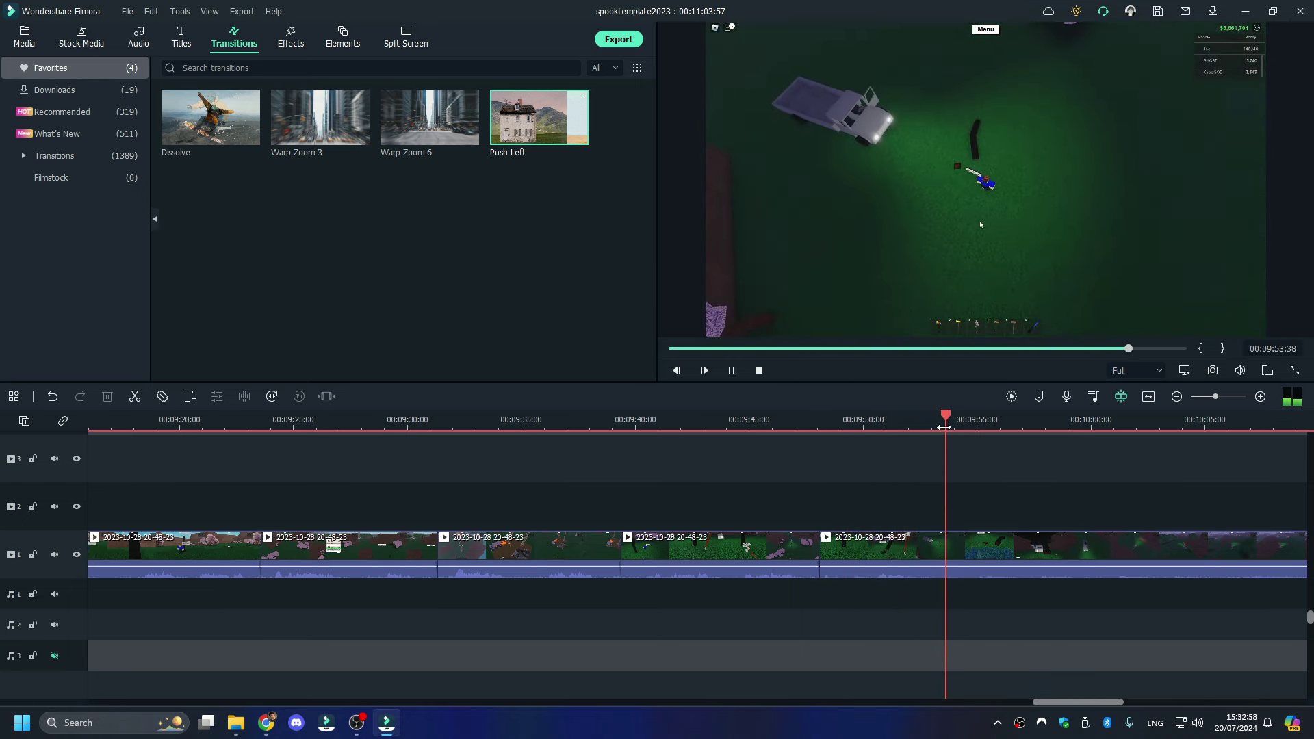
- Split at 10:30:47, then delete the unwanted piece and the trailing clip
{"action": "key", "text": "space"}
{"action": "left_click", "coordinate": [955, 454]}
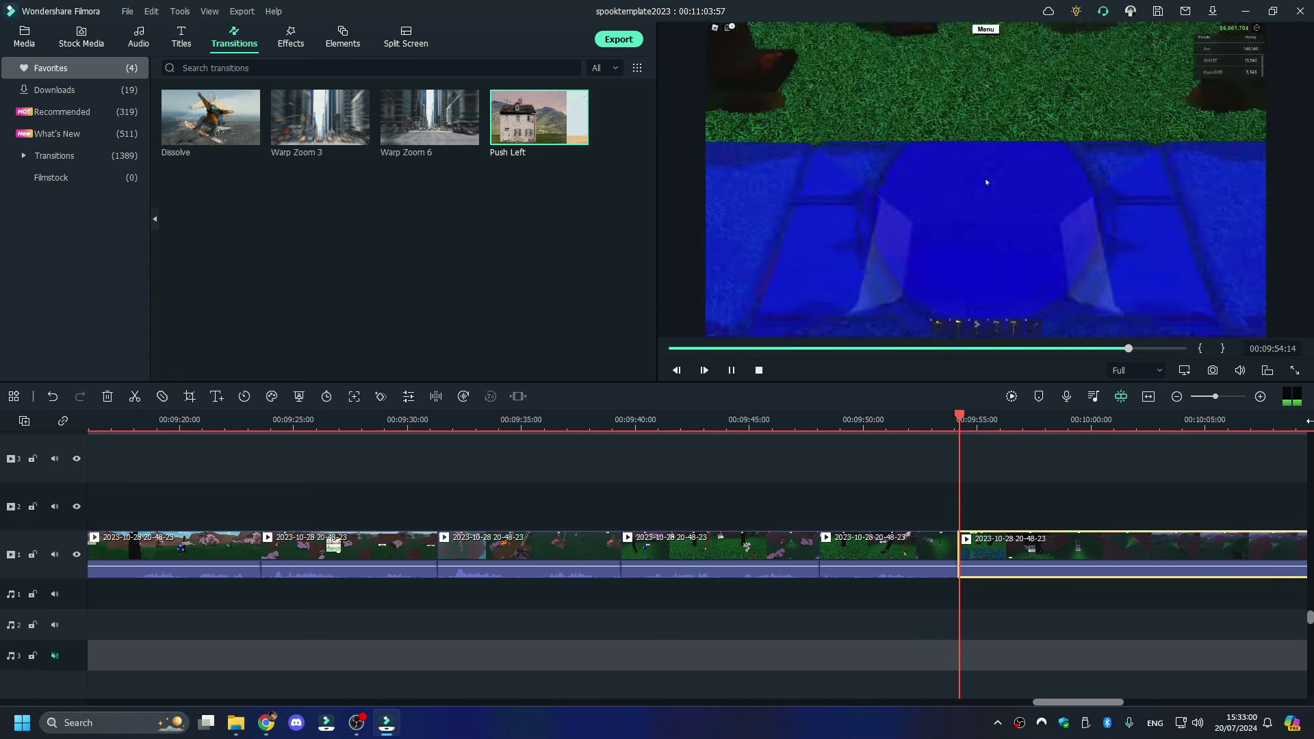
{"action": "left_click", "coordinate": [1308, 421]}
{"action": "left_click", "coordinate": [1282, 421]}
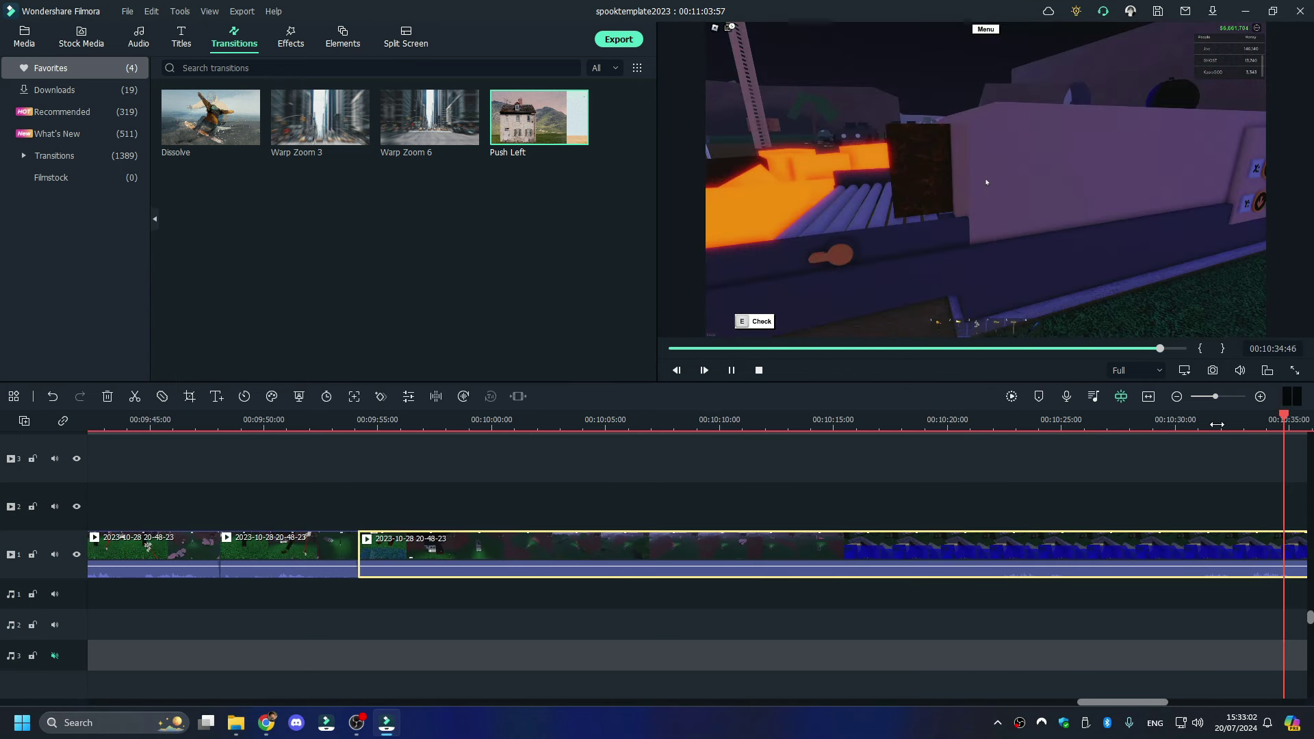
{"action": "left_click_drag", "start_coordinate": [1107, 423], "coordinate": [1199, 423]}
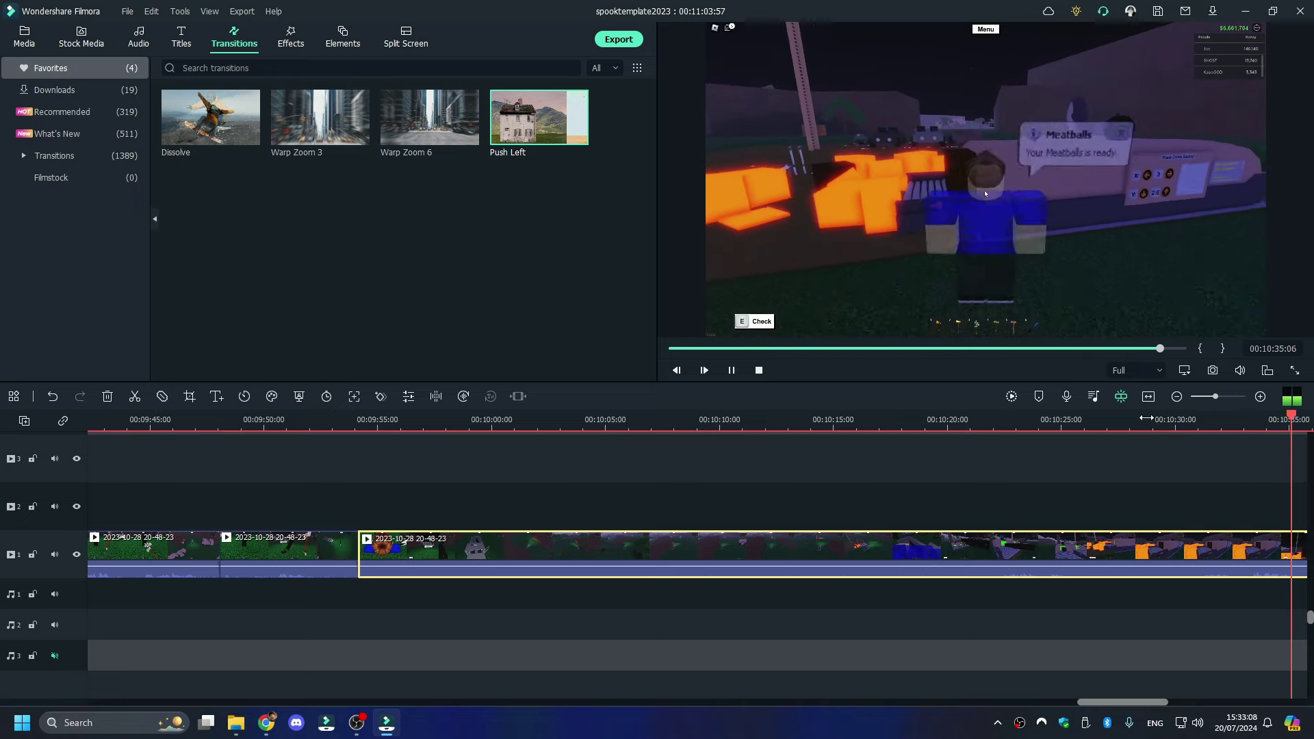
{"action": "key", "text": "space"}
{"action": "left_click", "coordinate": [594, 421]}
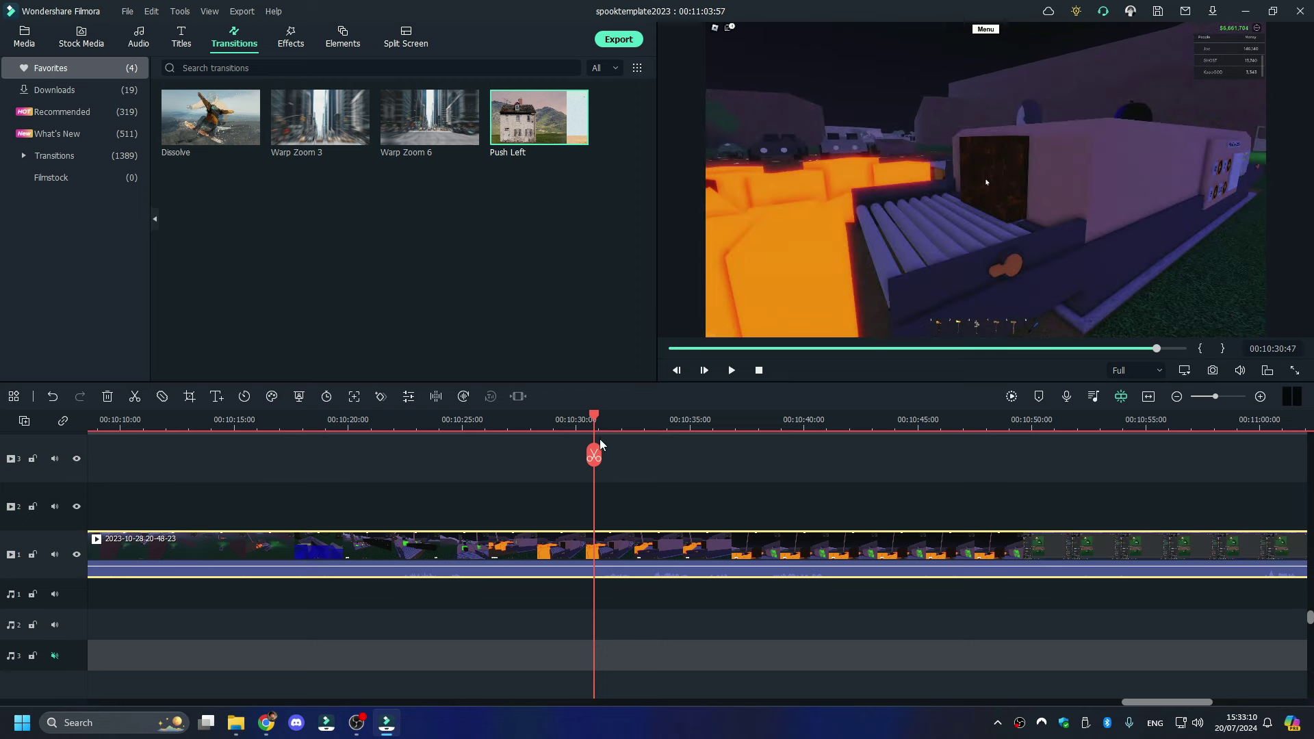
{"action": "left_click", "coordinate": [594, 454]}
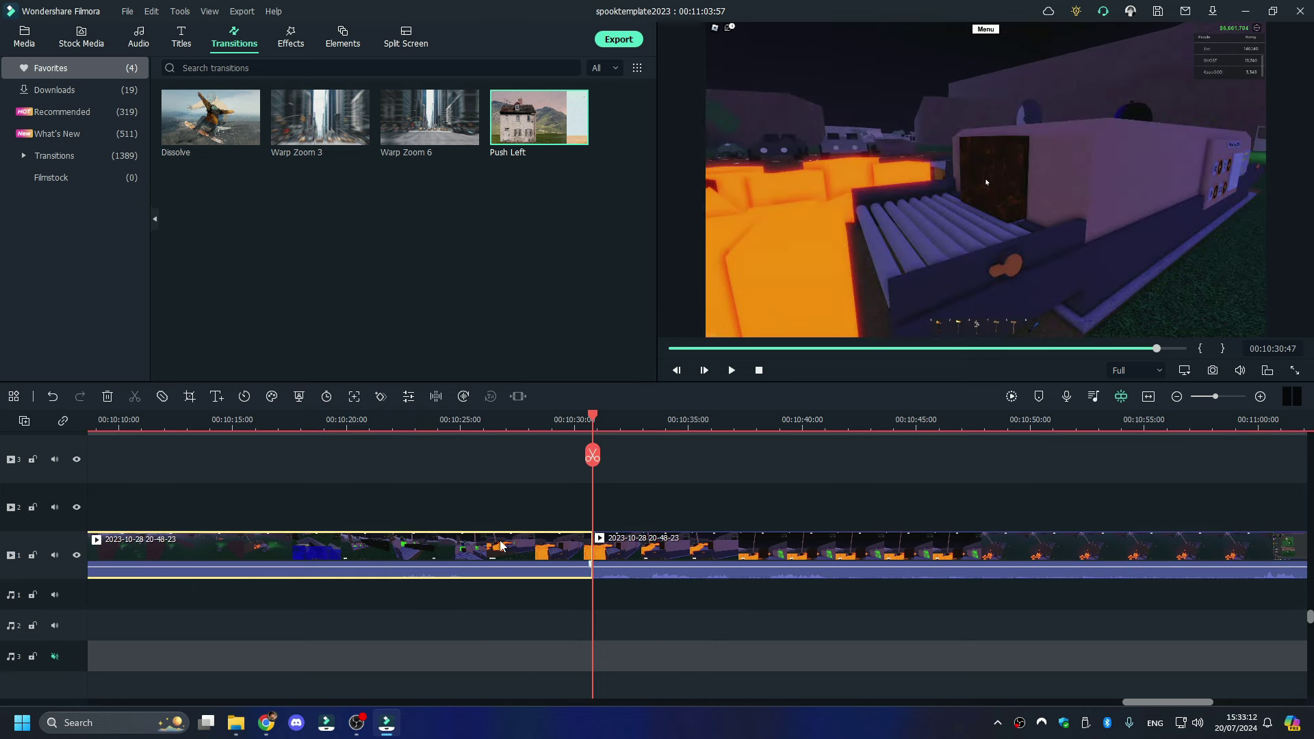
{"action": "right_click", "coordinate": [502, 546]}
{"action": "left_click", "coordinate": [602, 129]}
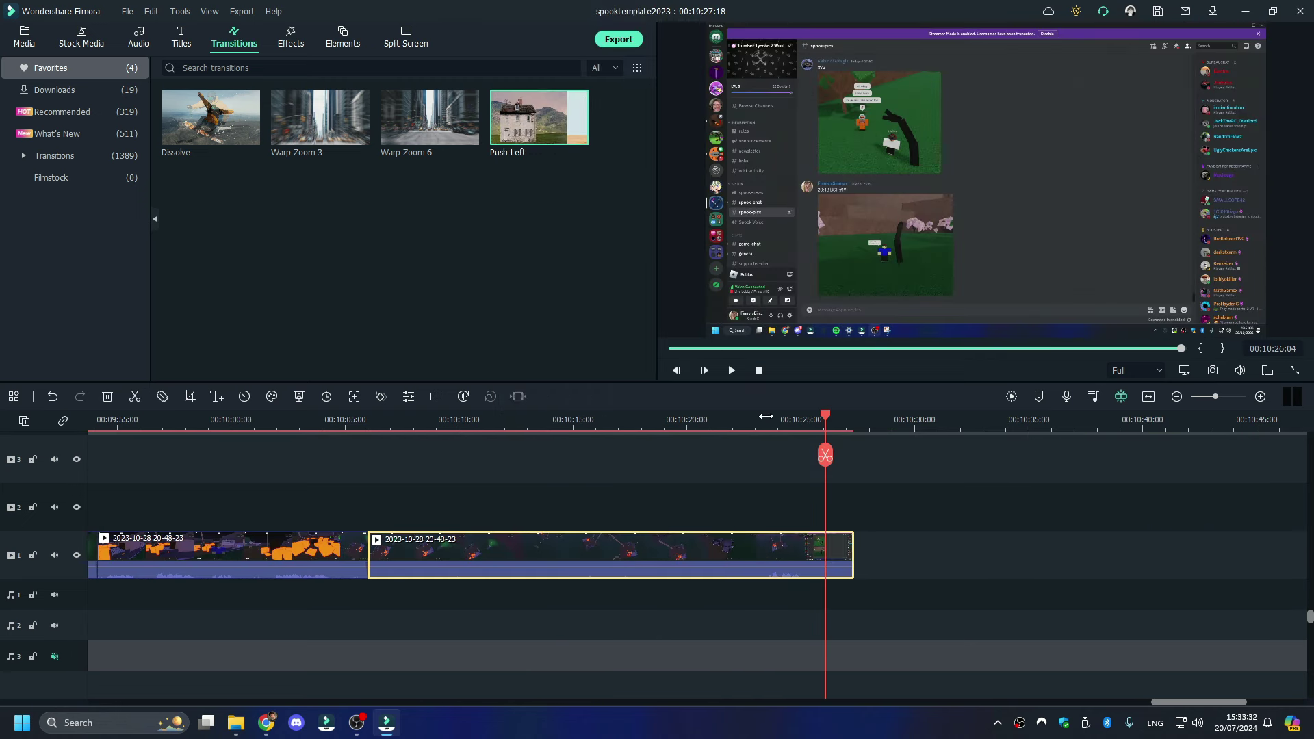
{"action": "right_click", "coordinate": [748, 545]}
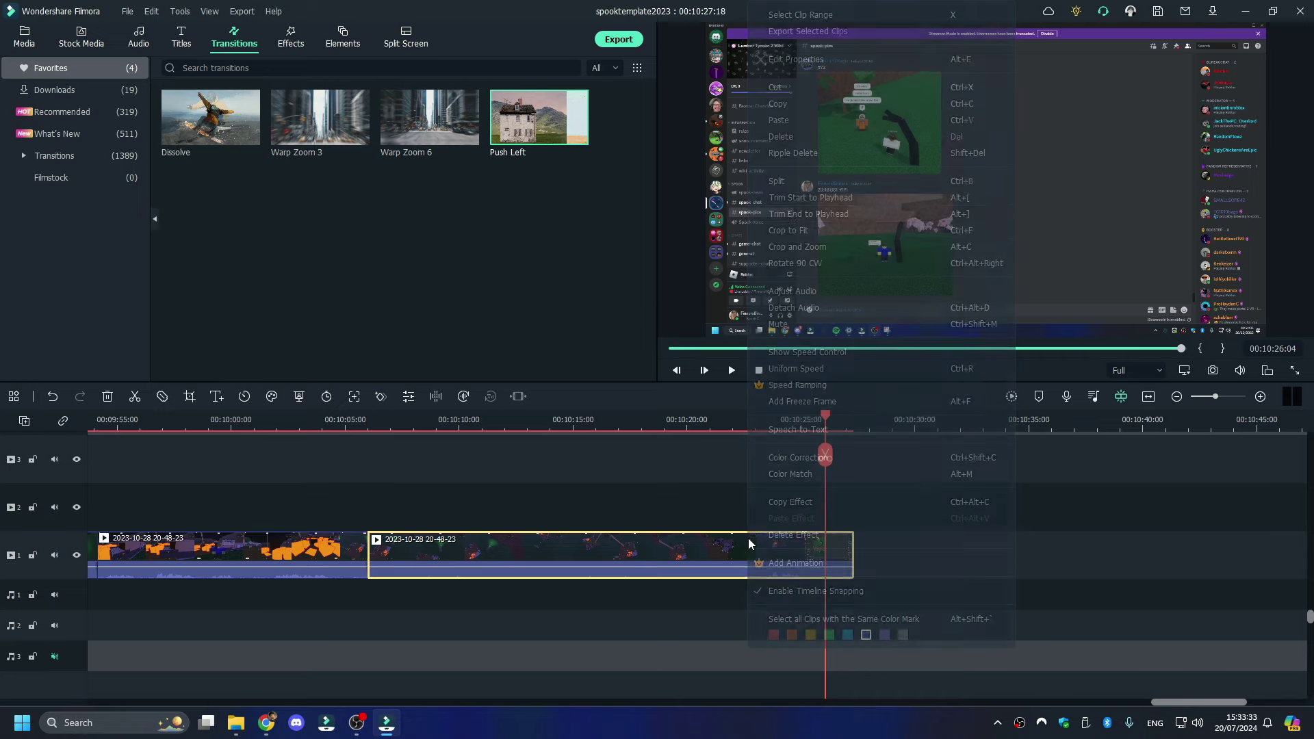
{"action": "left_click", "coordinate": [827, 133]}
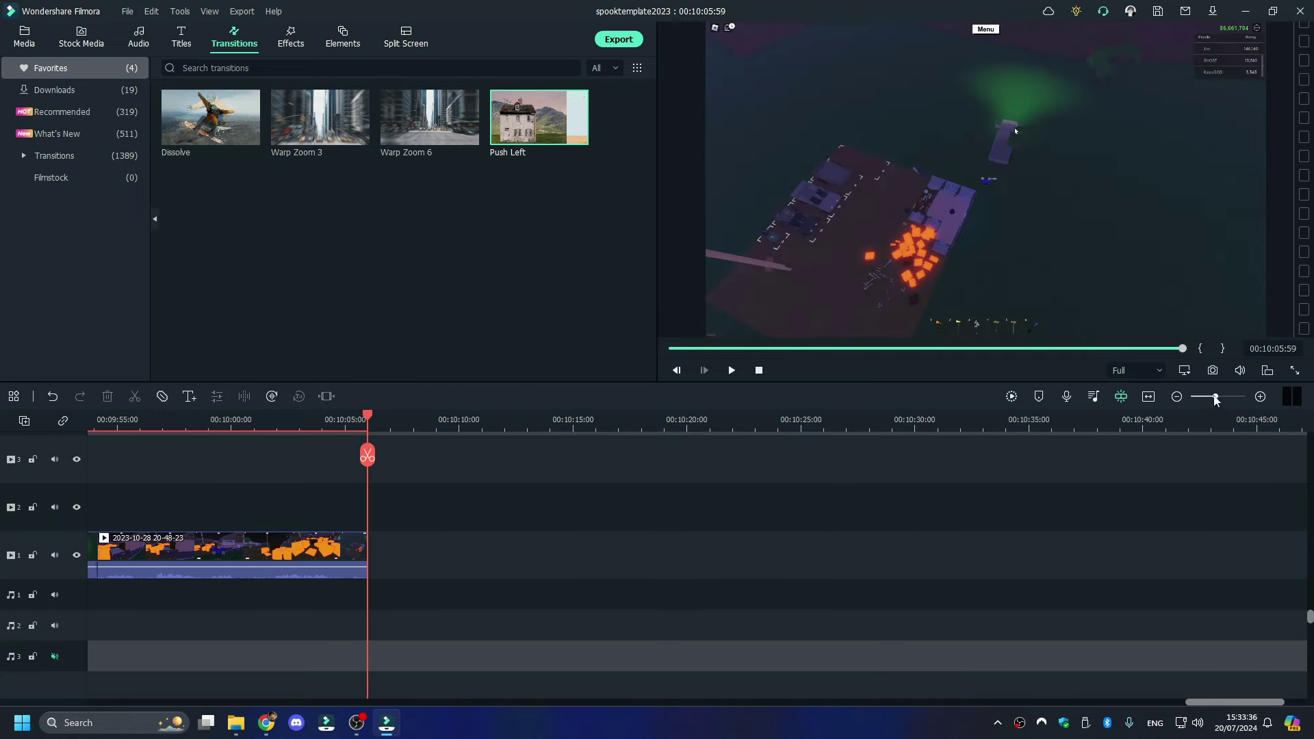
{"action": "left_click_drag", "start_coordinate": [1215, 400], "coordinate": [1179, 402]}
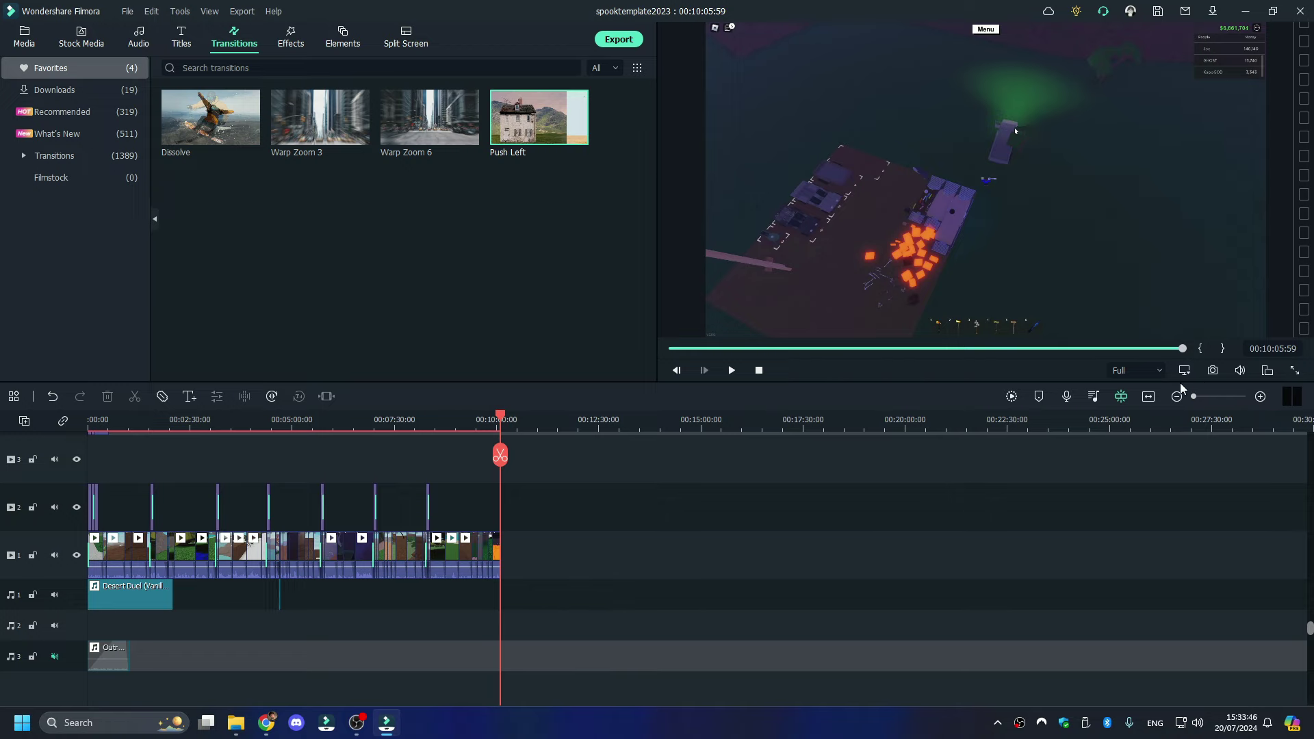
{"action": "left_click", "coordinate": [1219, 397]}
{"action": "left_click", "coordinate": [235, 725]}
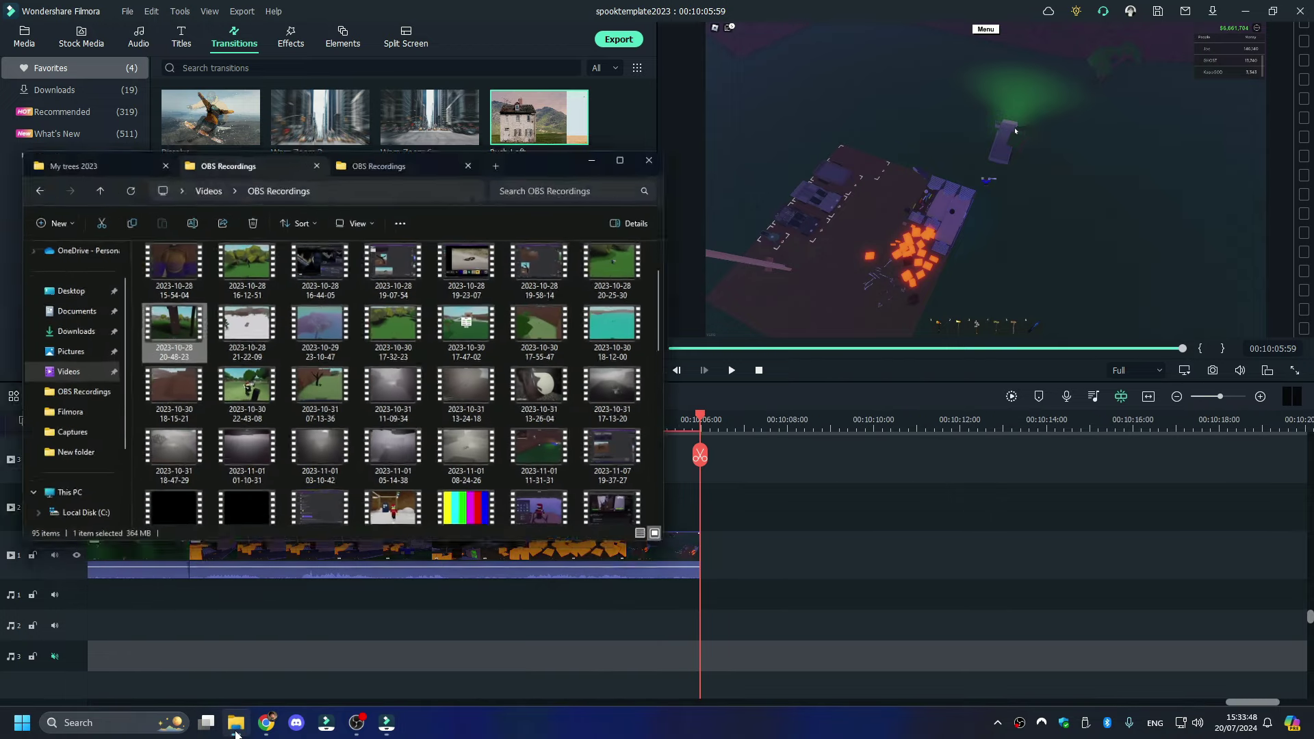
{"action": "left_click", "coordinate": [61, 119]}
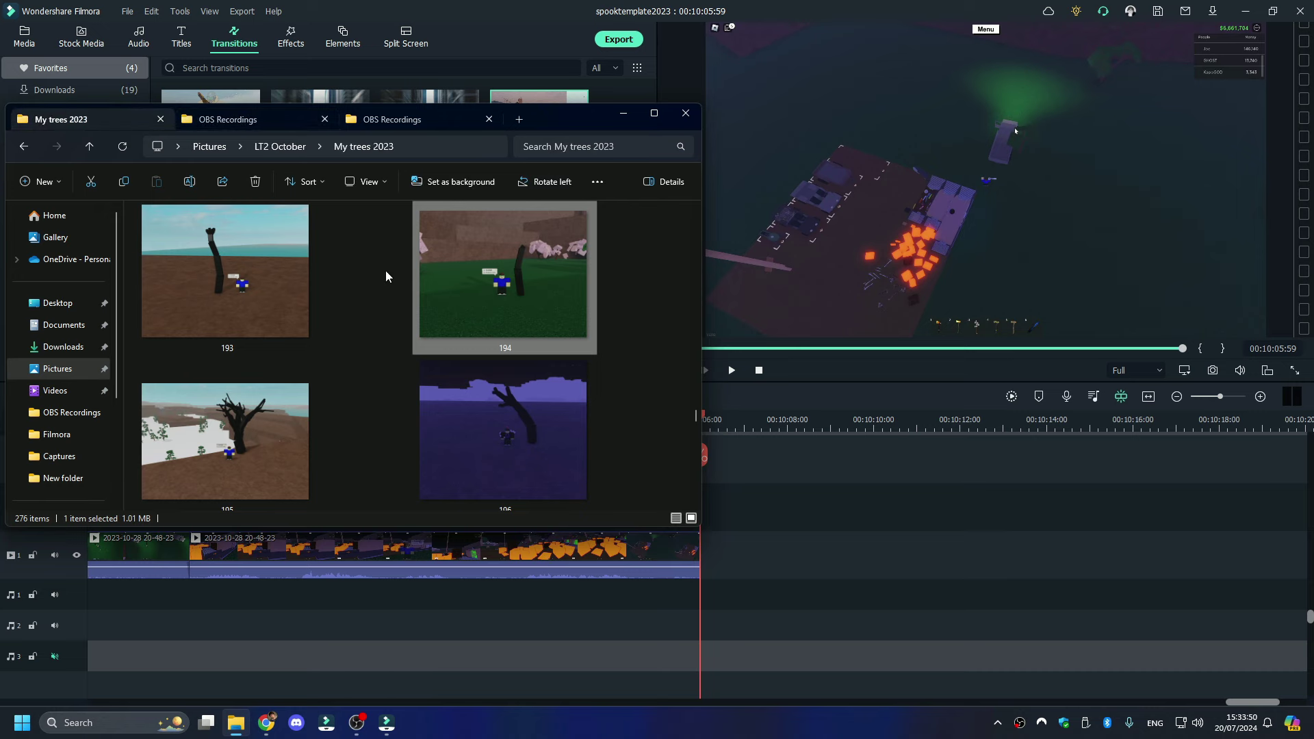
{"action": "left_click", "coordinate": [269, 442]}
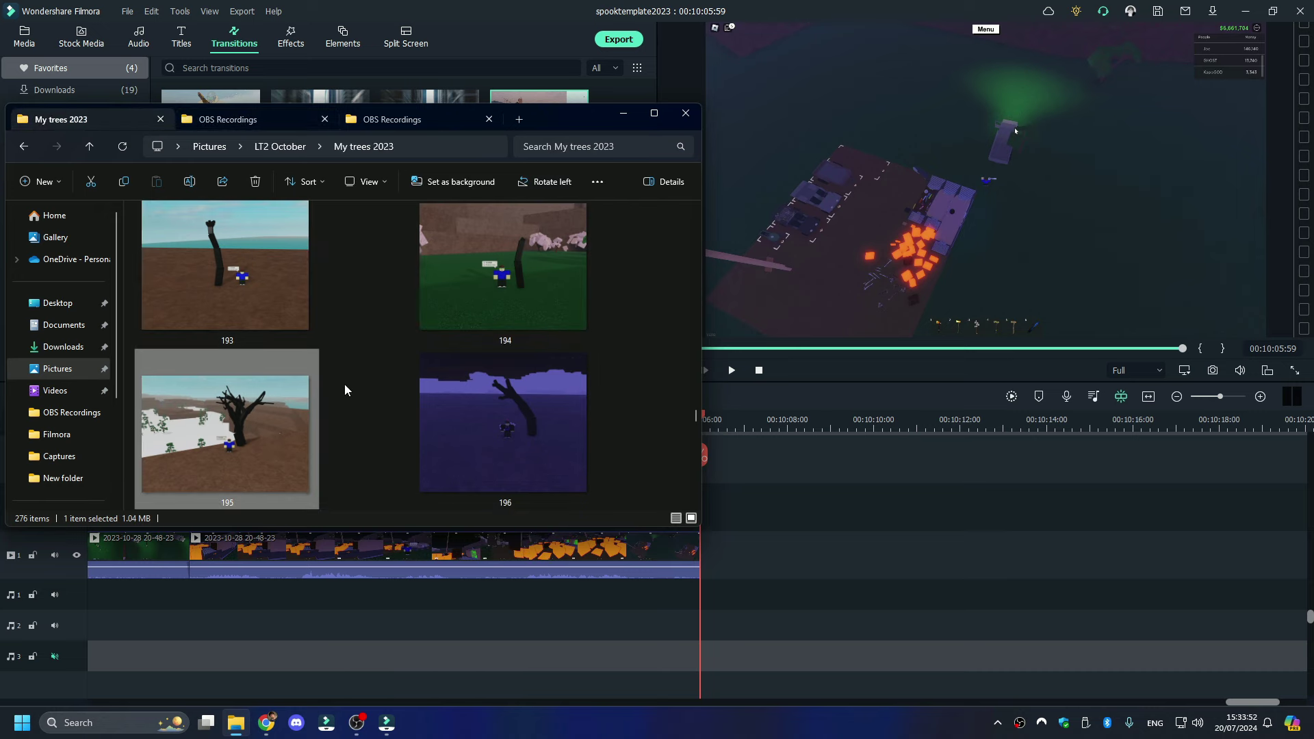
{"action": "left_click", "coordinate": [290, 116]}
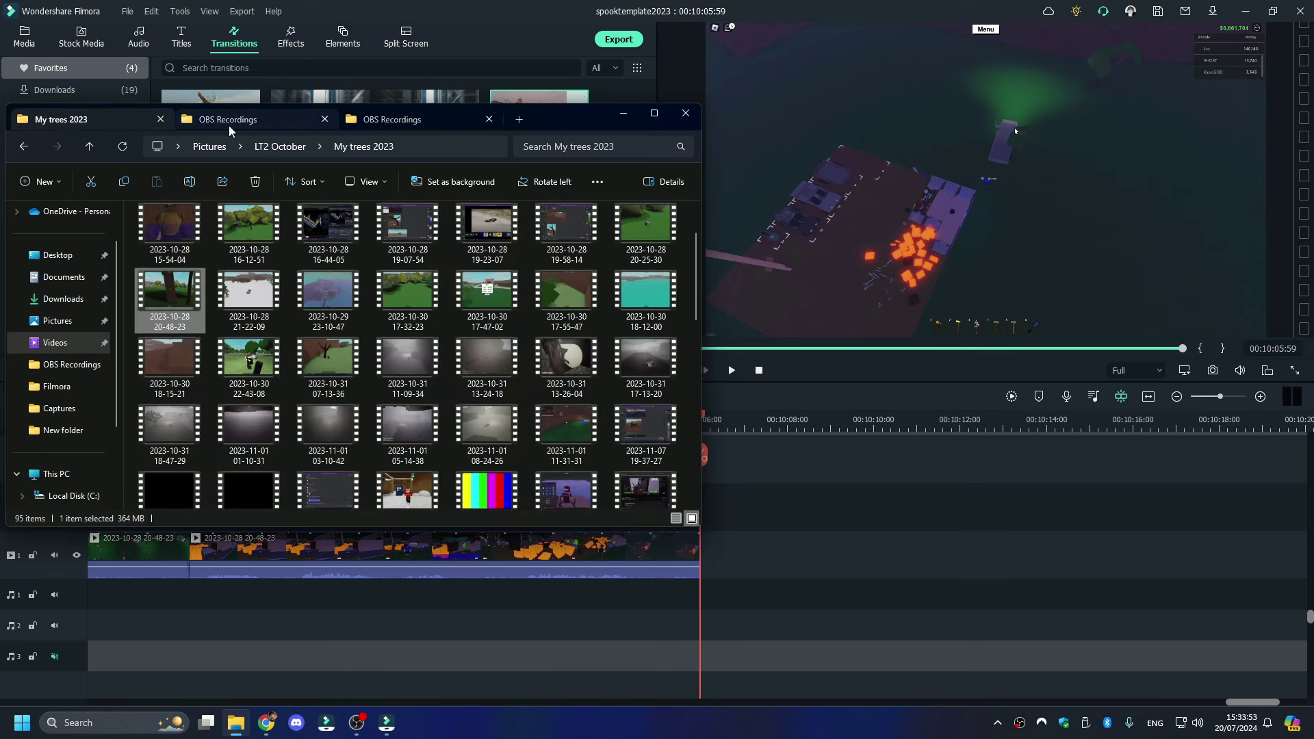
{"action": "double_click", "coordinate": [271, 296]}
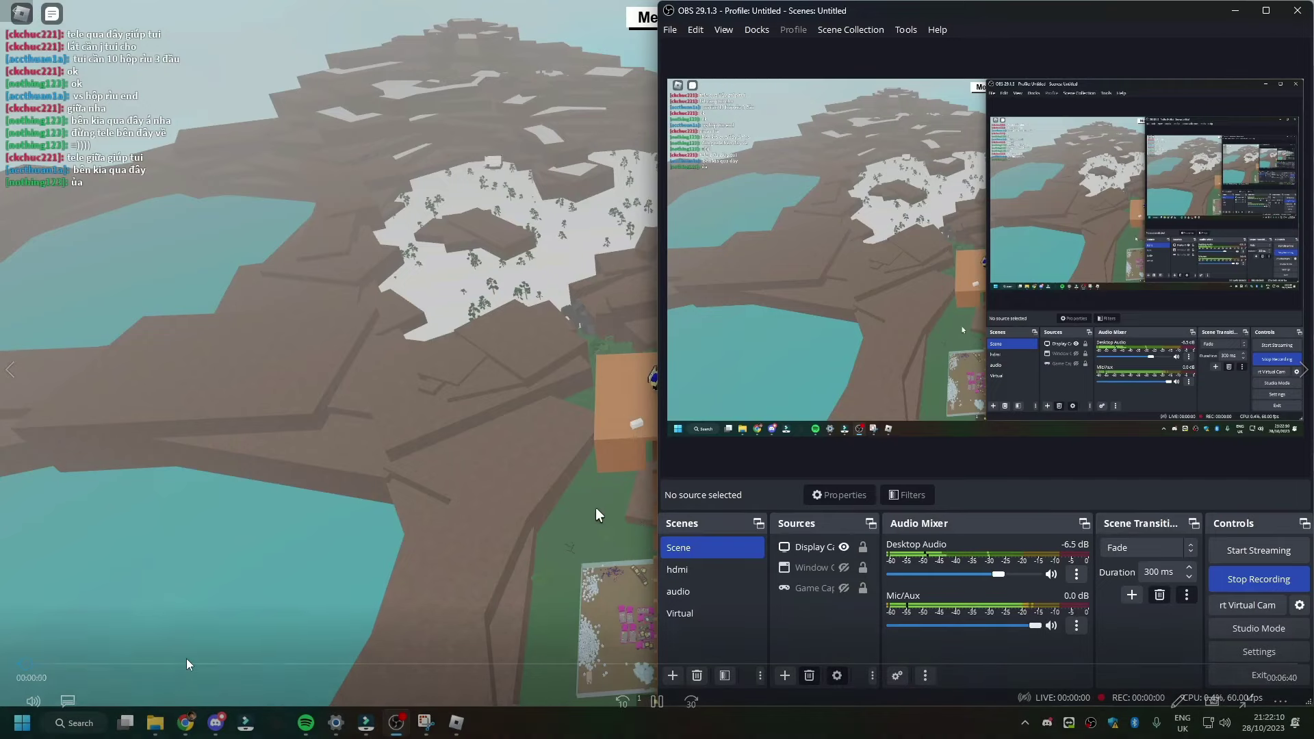
- Skim the 21-22-09 recording to about 2:42, then append it to the Filmora timeline
{"action": "left_click", "coordinate": [187, 663]}
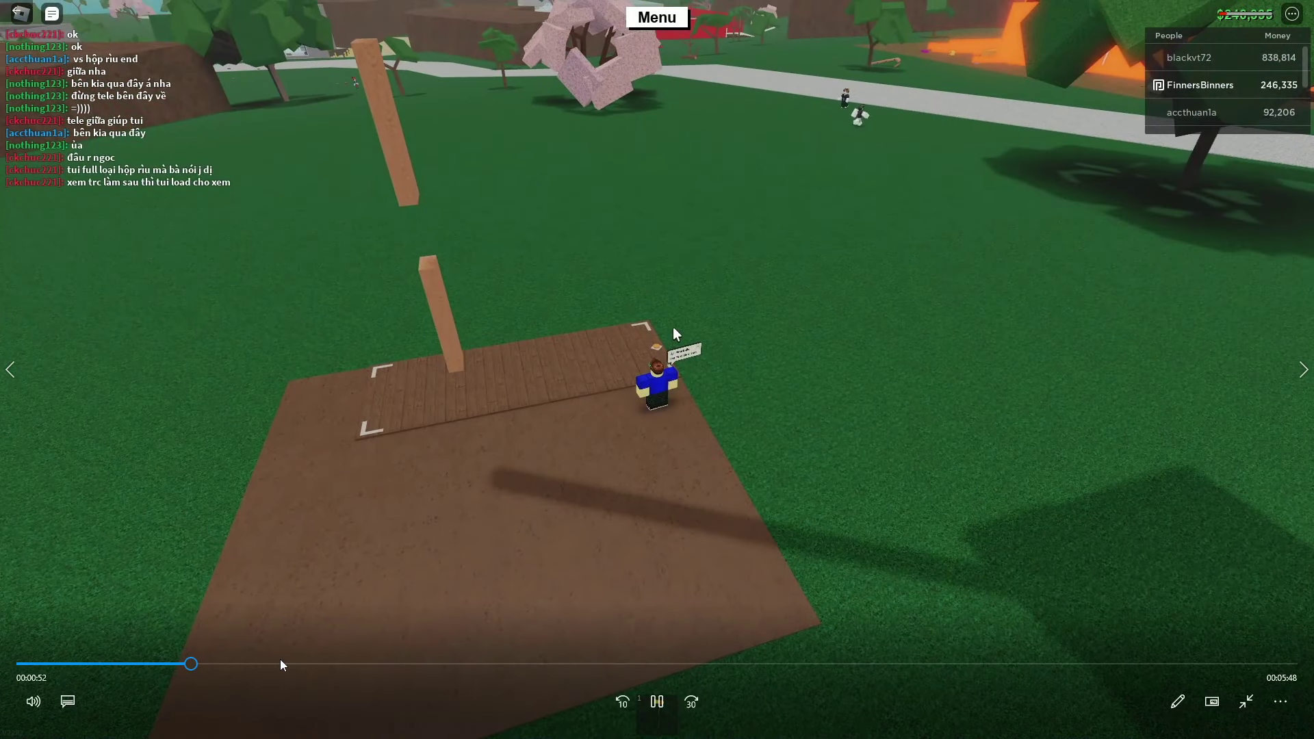
{"action": "left_click", "coordinate": [346, 664]}
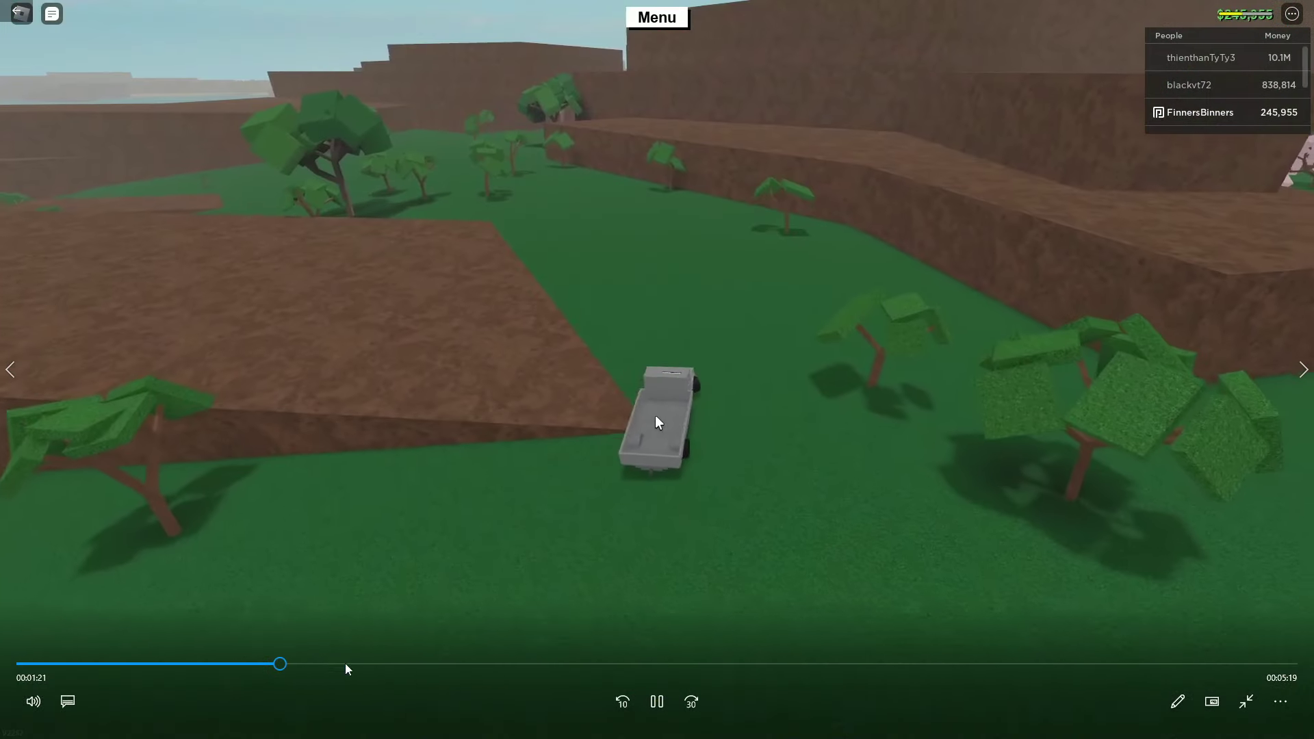
{"action": "left_click", "coordinate": [434, 663]}
{"action": "left_click", "coordinate": [536, 664]}
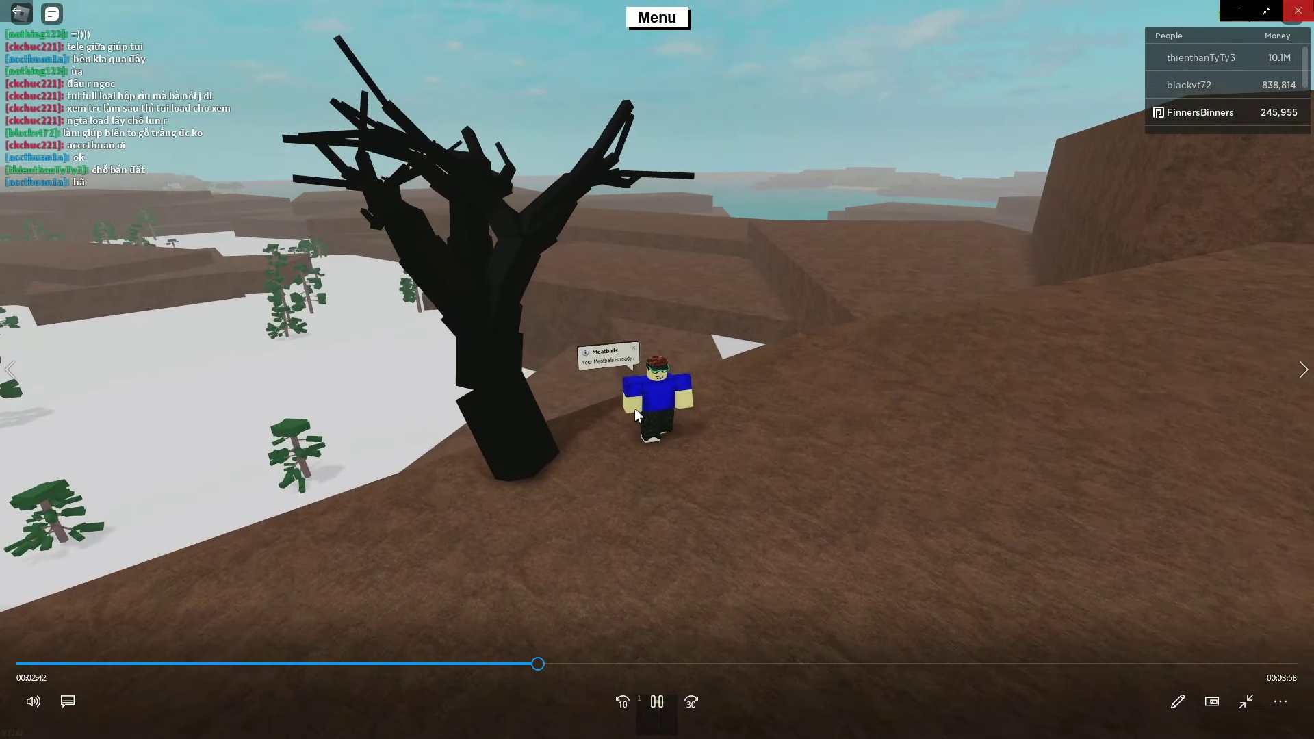
{"action": "key", "text": "alt+F4"}
{"action": "left_click_drag", "start_coordinate": [248, 301], "coordinate": [716, 551]}
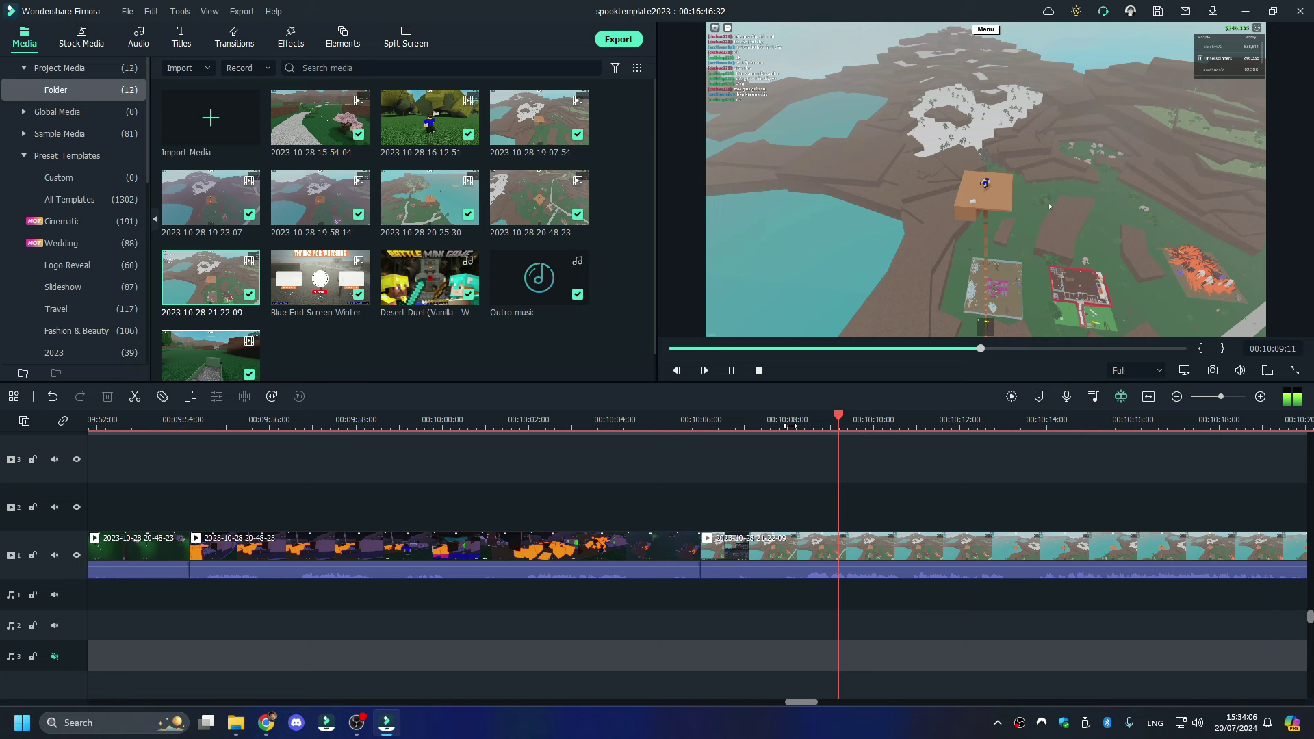
- Trim the new clip's opening at 10:08:14 and add a Push Left transition into it
{"action": "left_click_drag", "start_coordinate": [790, 426], "coordinate": [794, 428]}
{"action": "key", "text": "ctrl+b"}
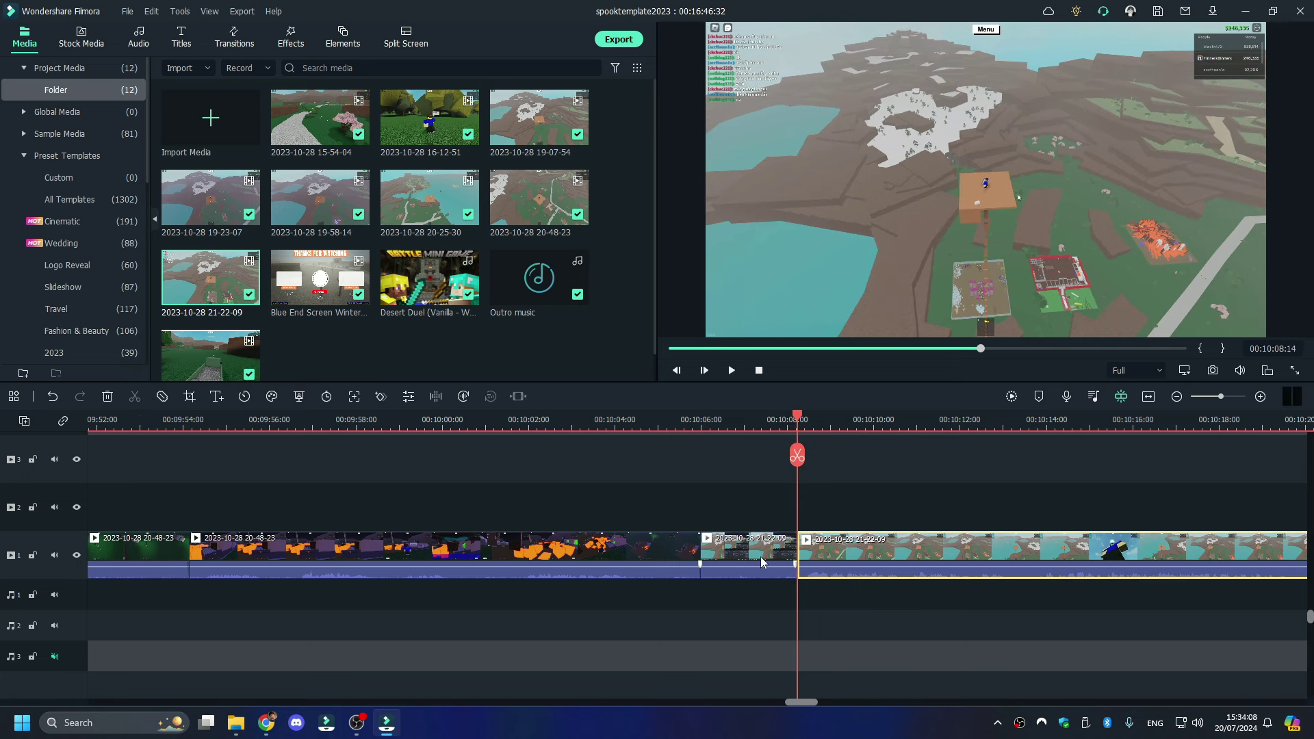
{"action": "right_click", "coordinate": [761, 558]}
{"action": "left_click", "coordinate": [828, 146]}
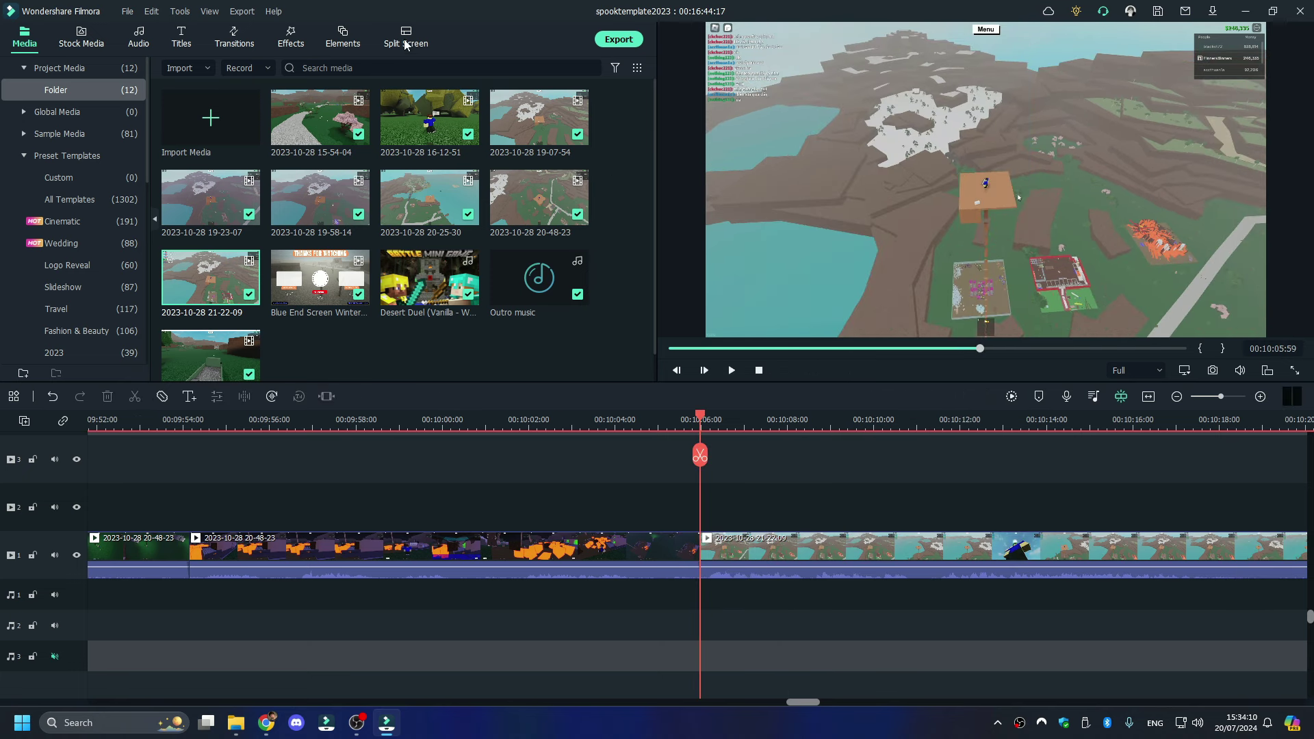
{"action": "left_click", "coordinate": [234, 38]}
{"action": "left_click_drag", "start_coordinate": [539, 117], "coordinate": [680, 565]}
- Paste the lower-third title over the clip, change it to 'Spook 195', and play it back
{"action": "key", "text": "ctrl+v"}
{"action": "left_click", "coordinate": [755, 418]}
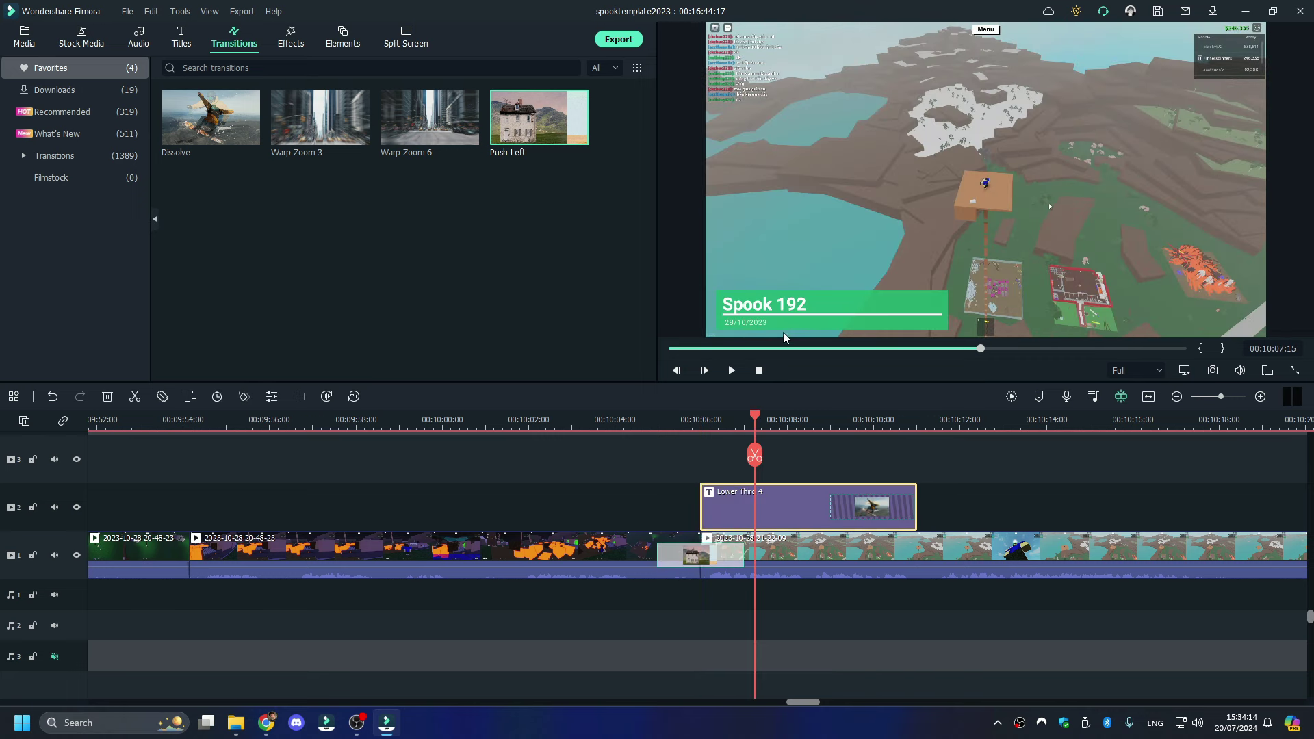
{"action": "left_click", "coordinate": [791, 302]}
{"action": "double_click", "coordinate": [790, 302]}
{"action": "left_click", "coordinate": [516, 168]}
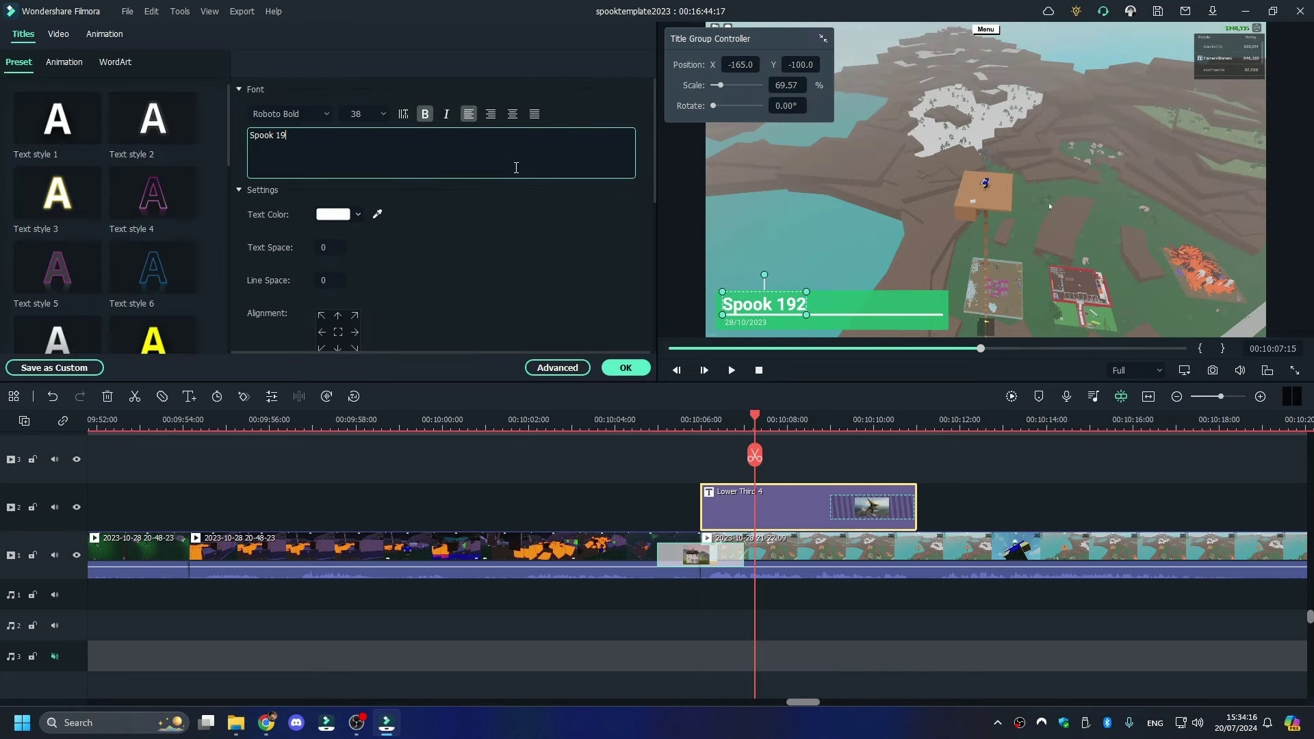
{"action": "type", "text": "5"}
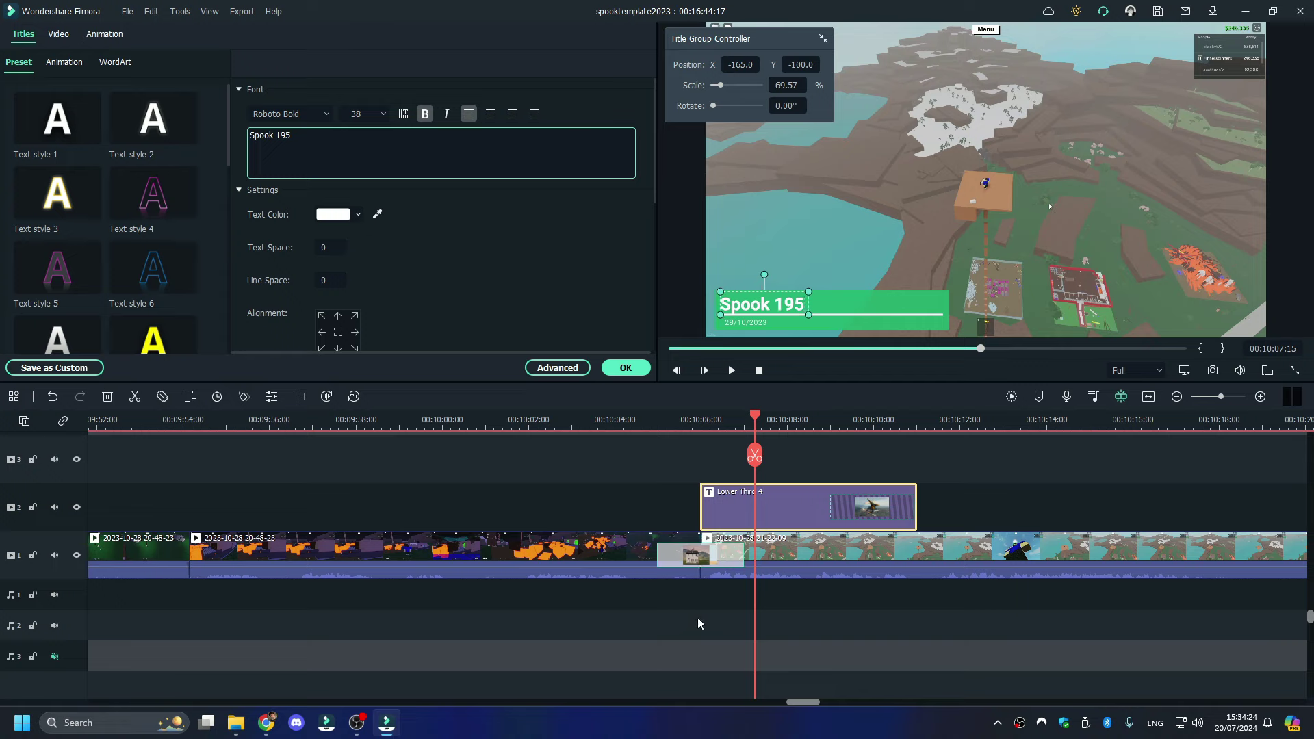
{"action": "left_click", "coordinate": [731, 370]}
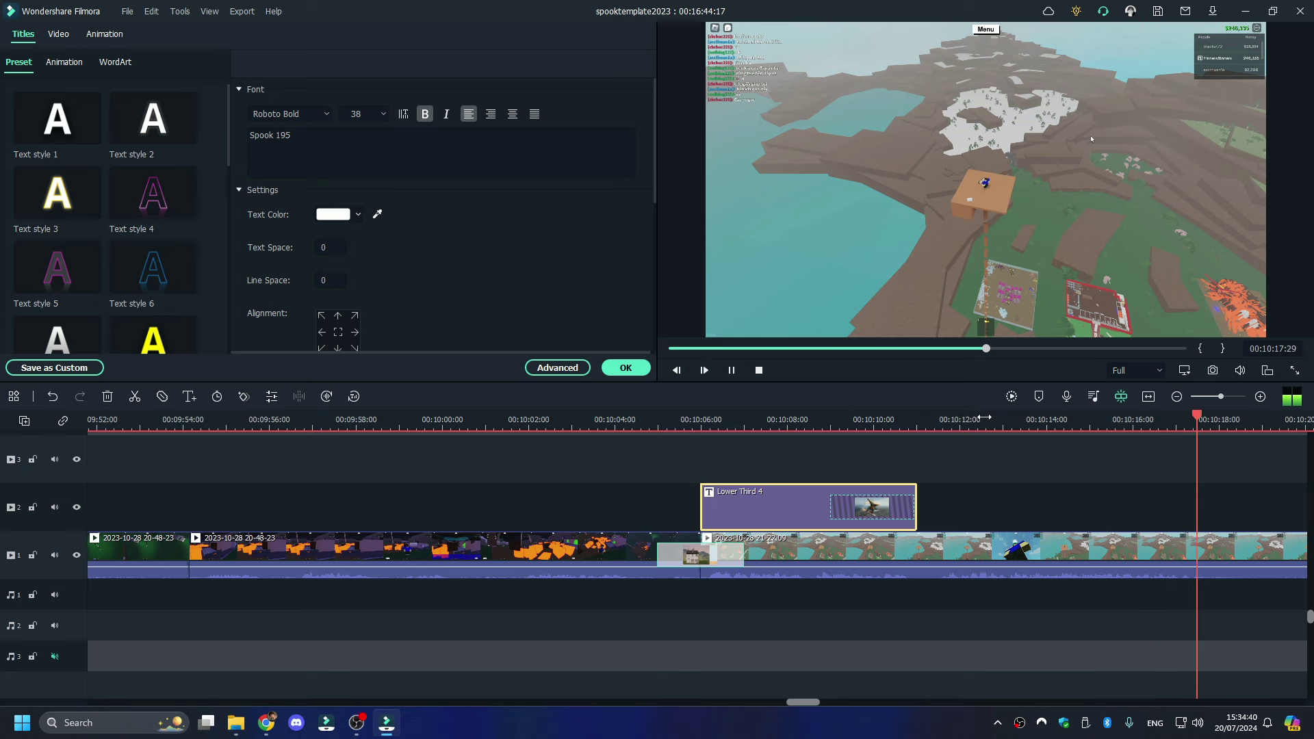
{"action": "left_click", "coordinate": [1229, 429]}
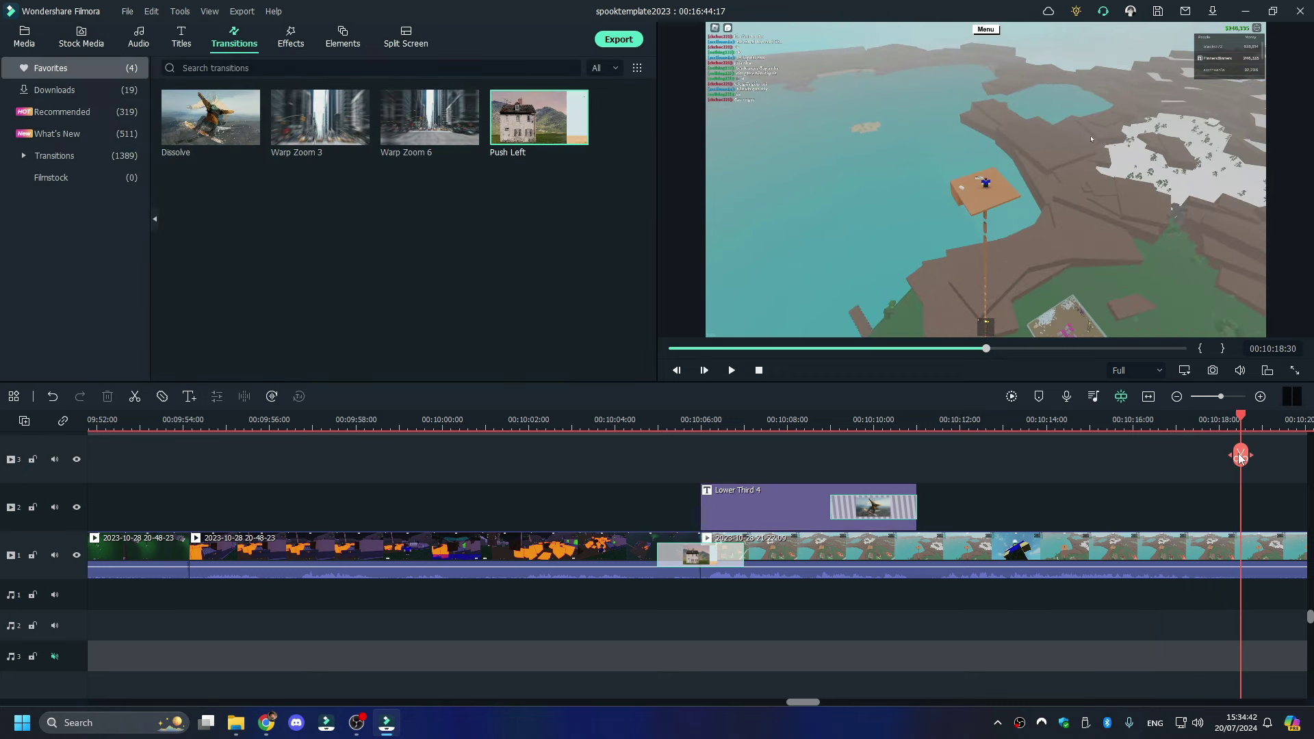
- Split the 21-22-09 clip at 10:18:10, delete the piece after the cut, and review playback
{"action": "left_click", "coordinate": [1221, 429]}
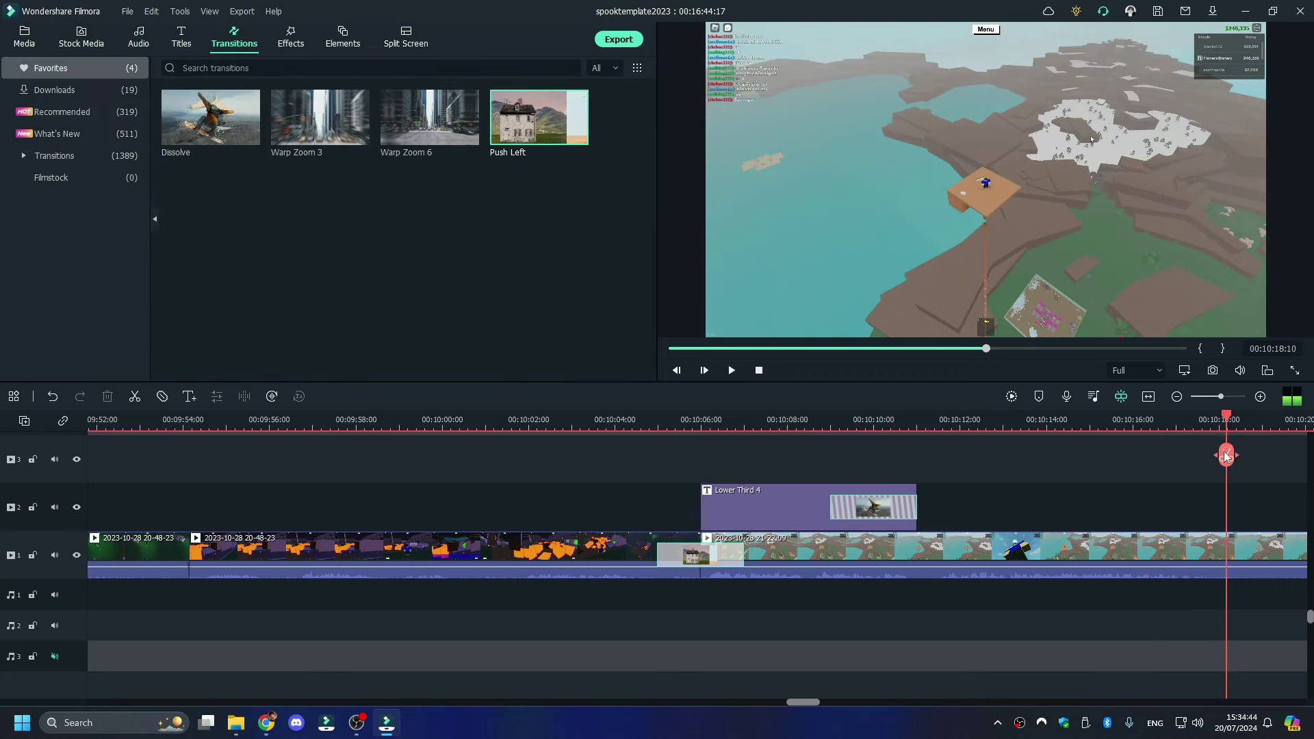
{"action": "key", "text": "ctrl+b"}
{"action": "key", "text": "space"}
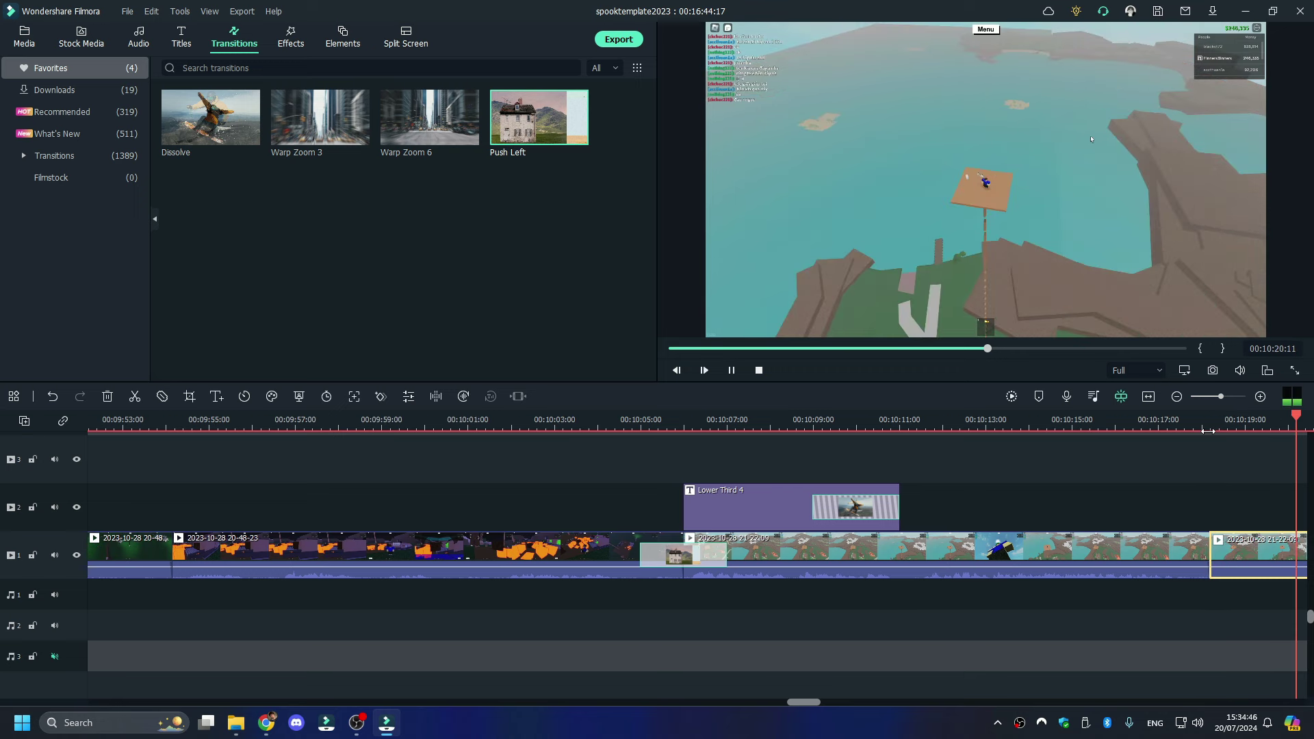
{"action": "key", "text": "Delete"}
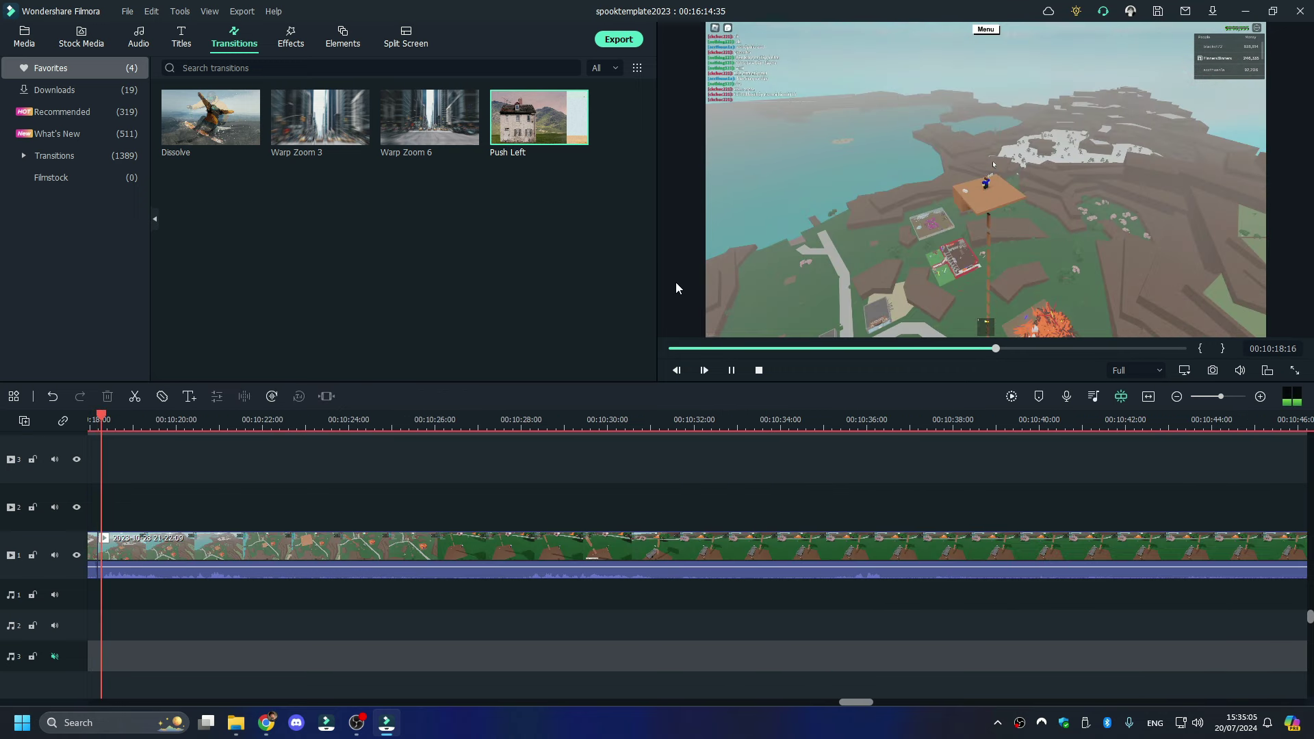
{"action": "key", "text": "space"}
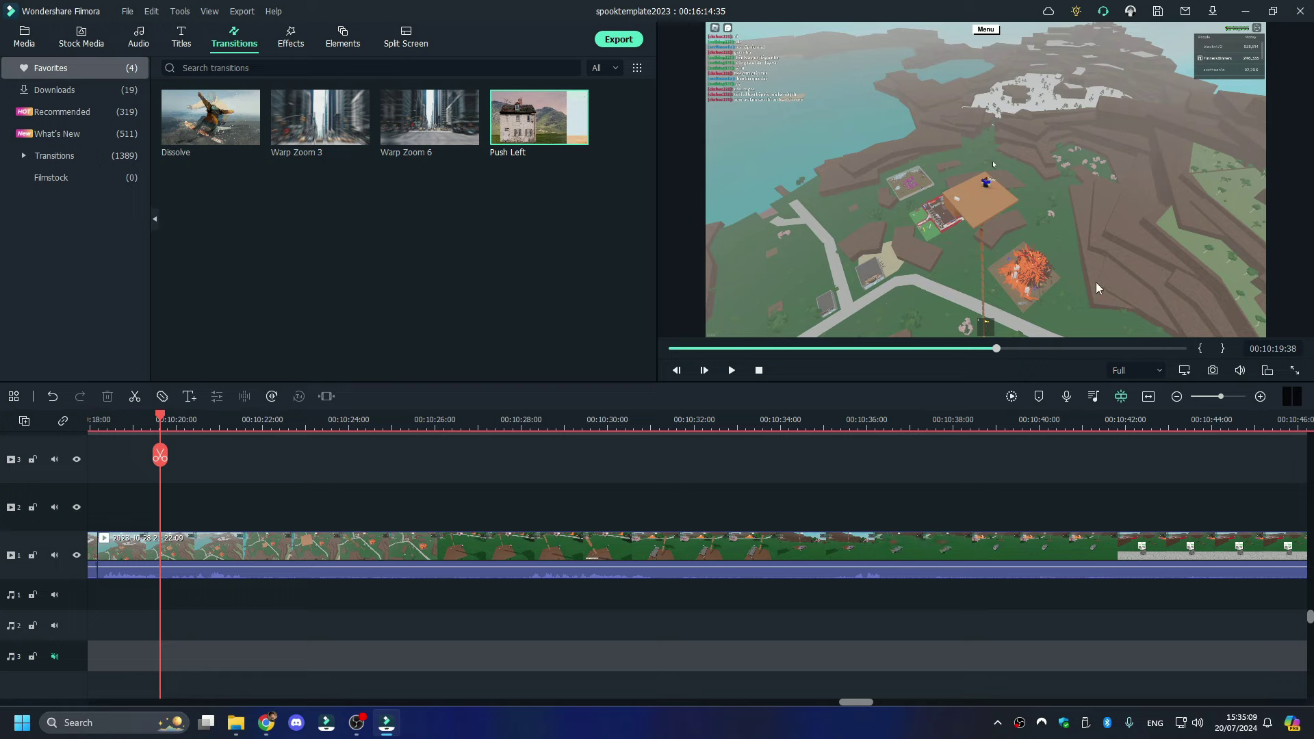
{"action": "key", "text": "space"}
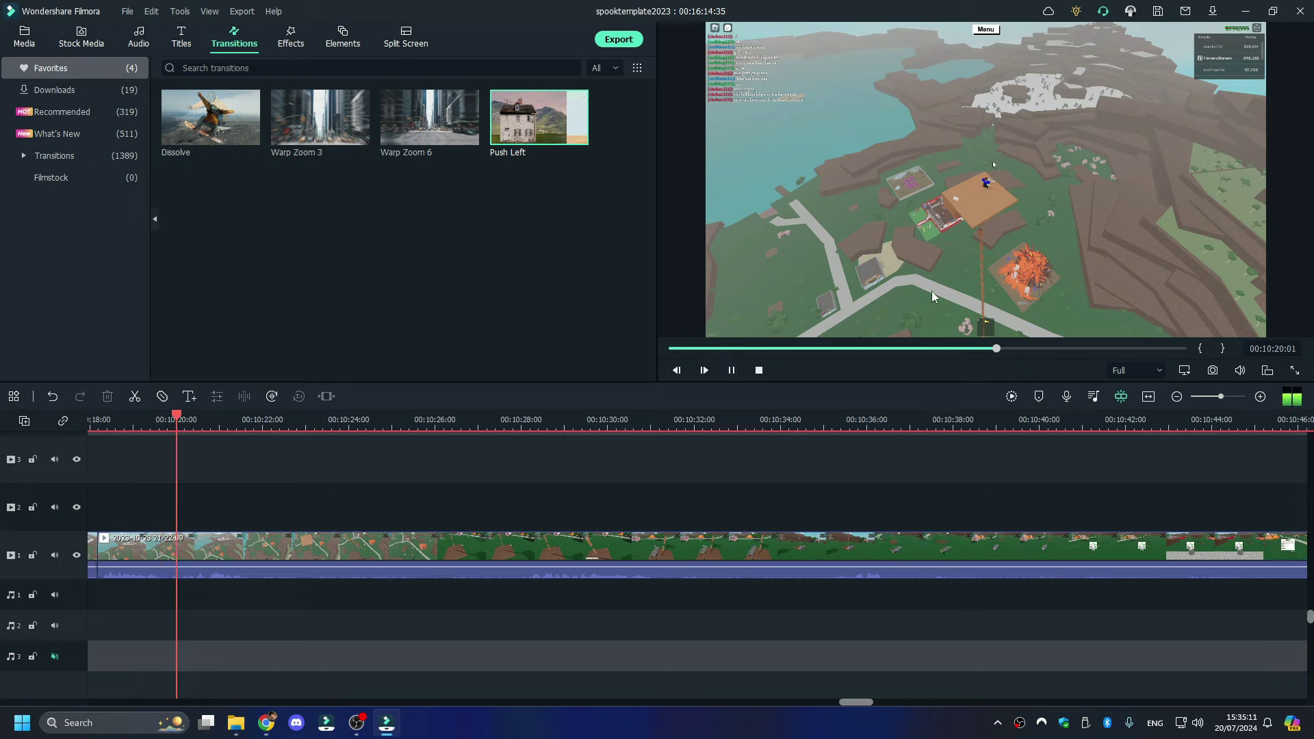
{"action": "key", "text": "space"}
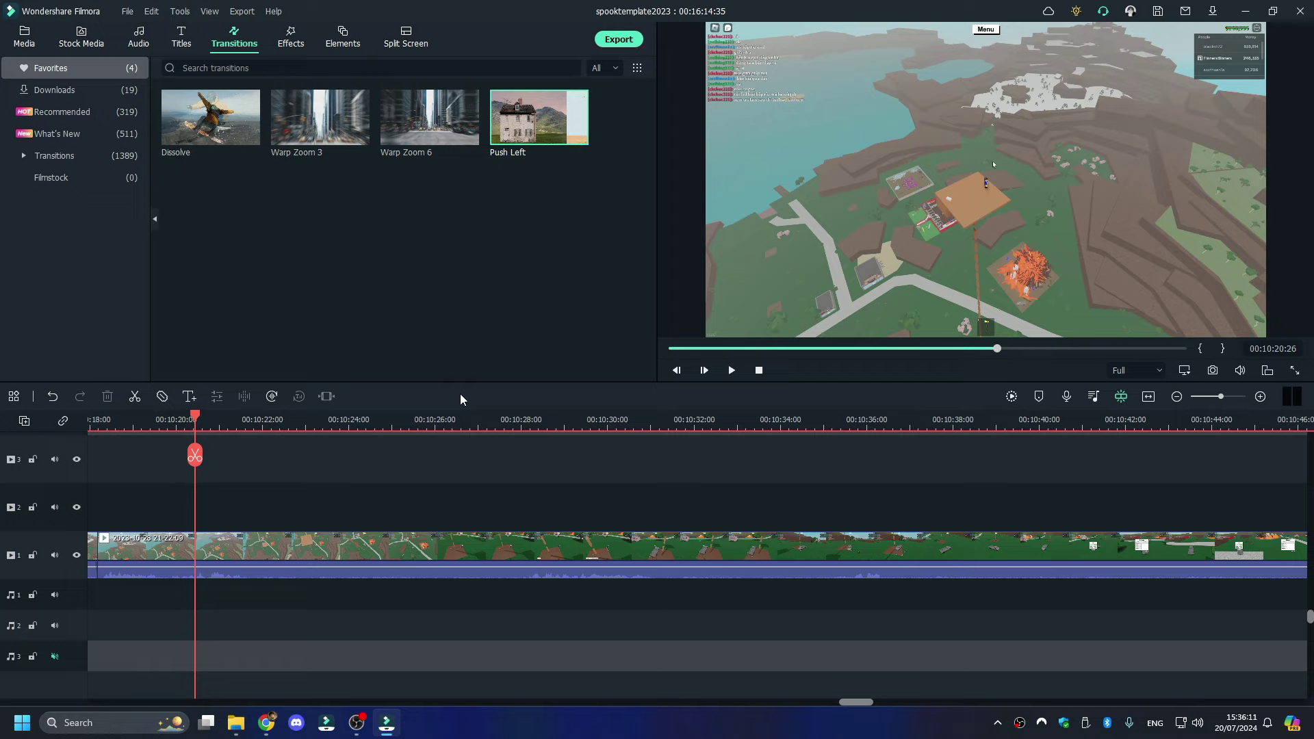
{"action": "key", "text": "space"}
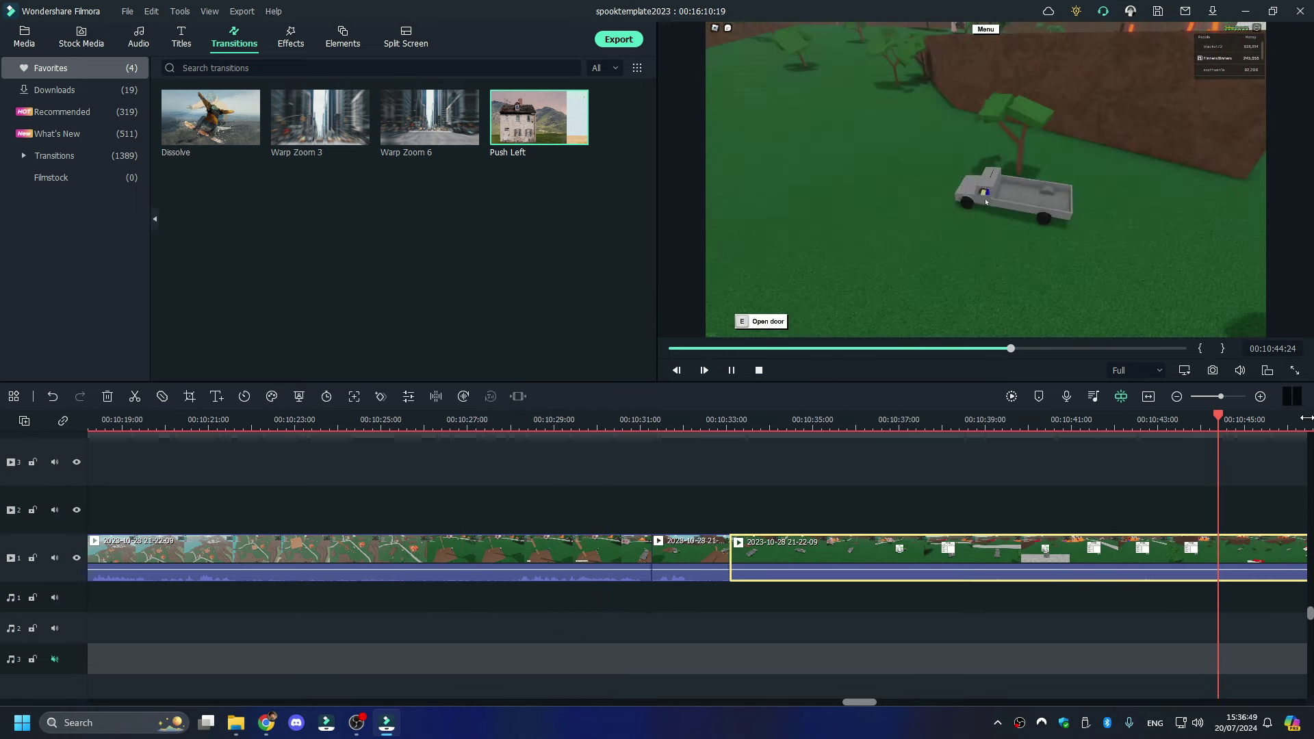
- Split the footage at 00:10:50 and ripple delete the unwanted part
{"action": "left_click", "coordinate": [880, 421]}
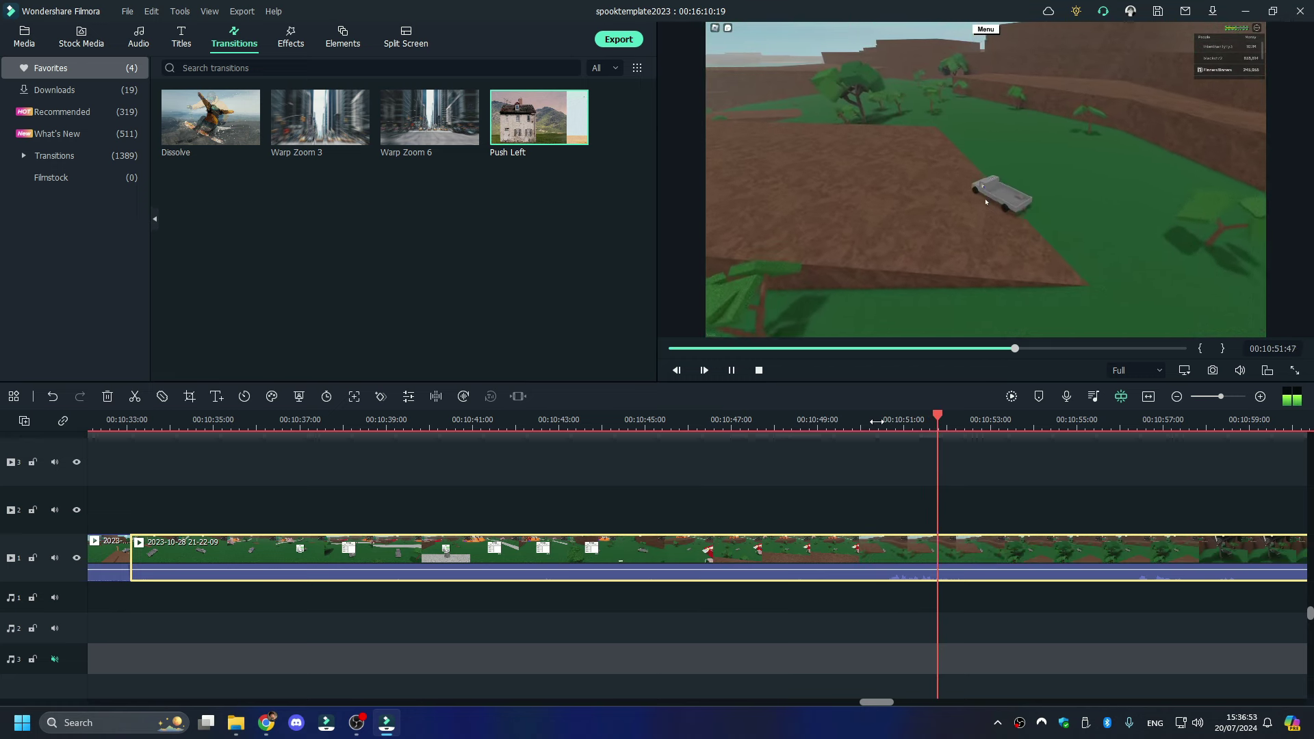
{"action": "left_click", "coordinate": [877, 420]}
{"action": "left_click", "coordinate": [877, 455]}
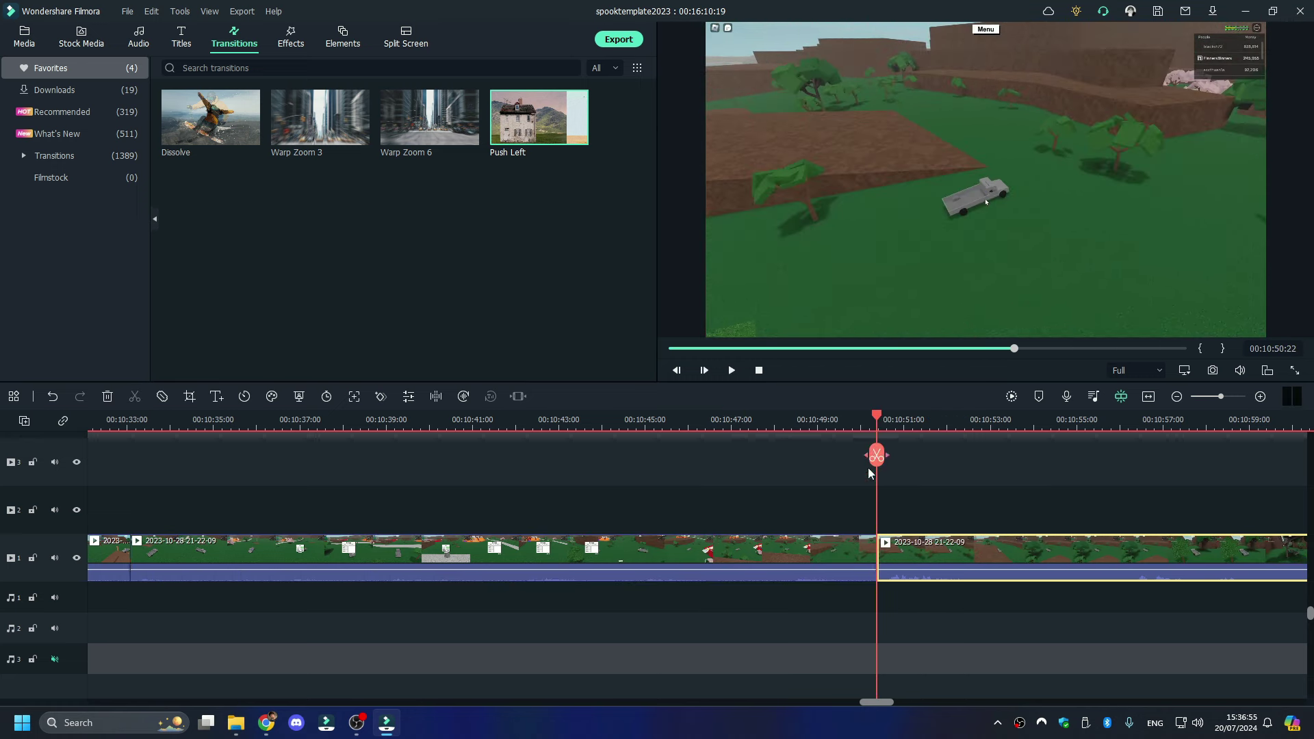
{"action": "right_click", "coordinate": [811, 437]}
{"action": "left_click", "coordinate": [859, 129]}
- Split at 00:10:42 and 00:10:45 and delete the section between them
{"action": "key", "text": "space"}
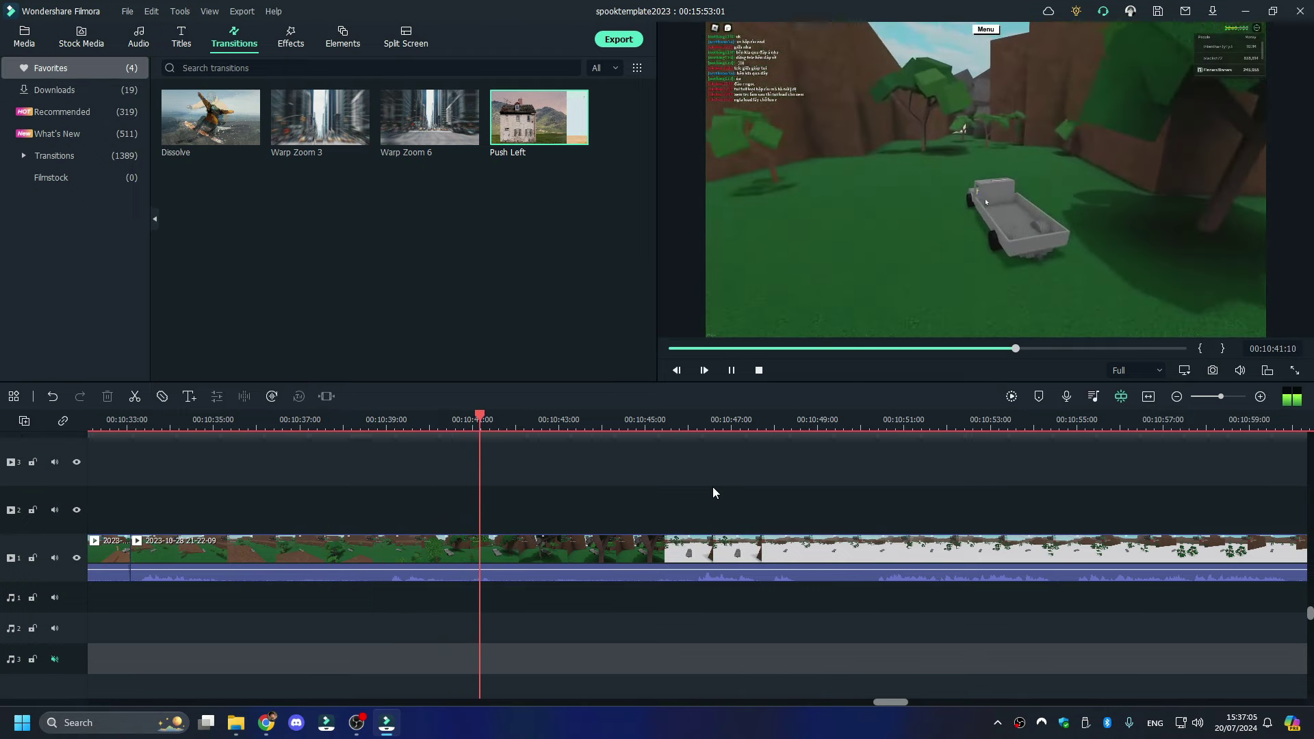
{"action": "key", "text": "space"}
{"action": "left_click", "coordinate": [522, 455]}
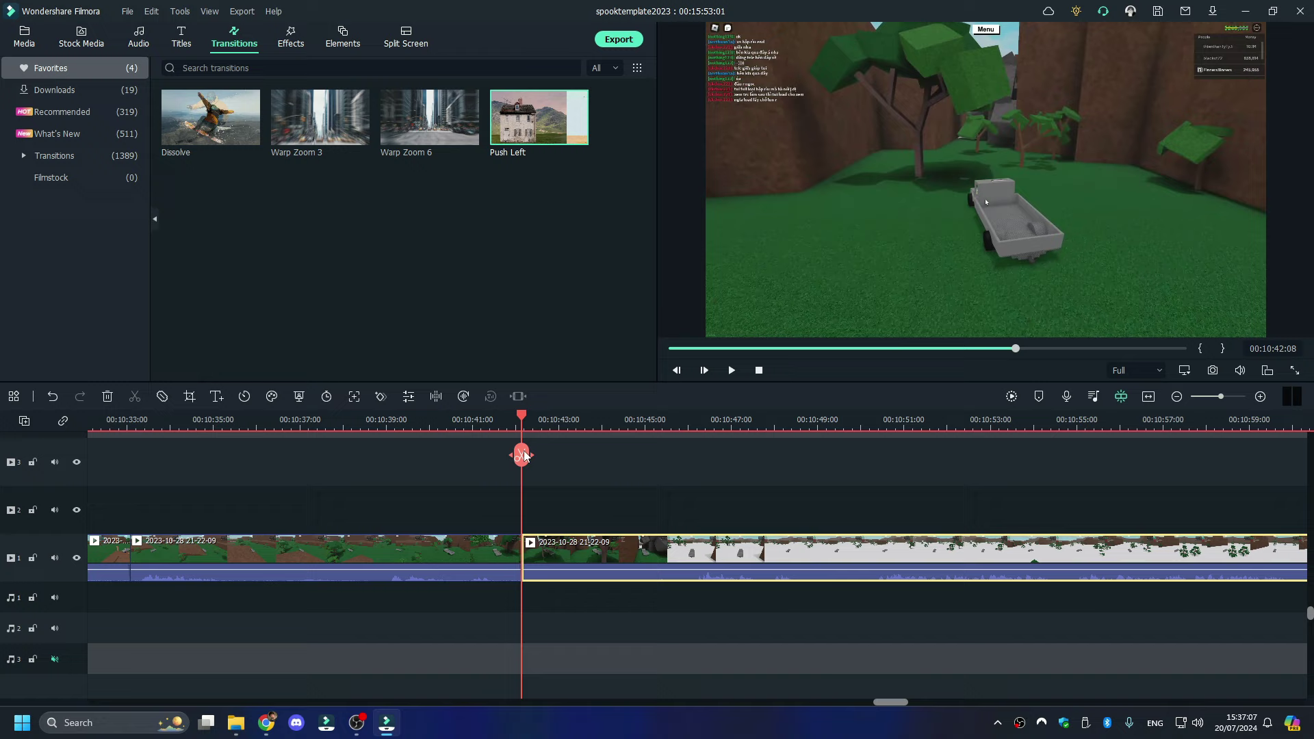
{"action": "left_click", "coordinate": [683, 418]}
{"action": "key", "text": "space"}
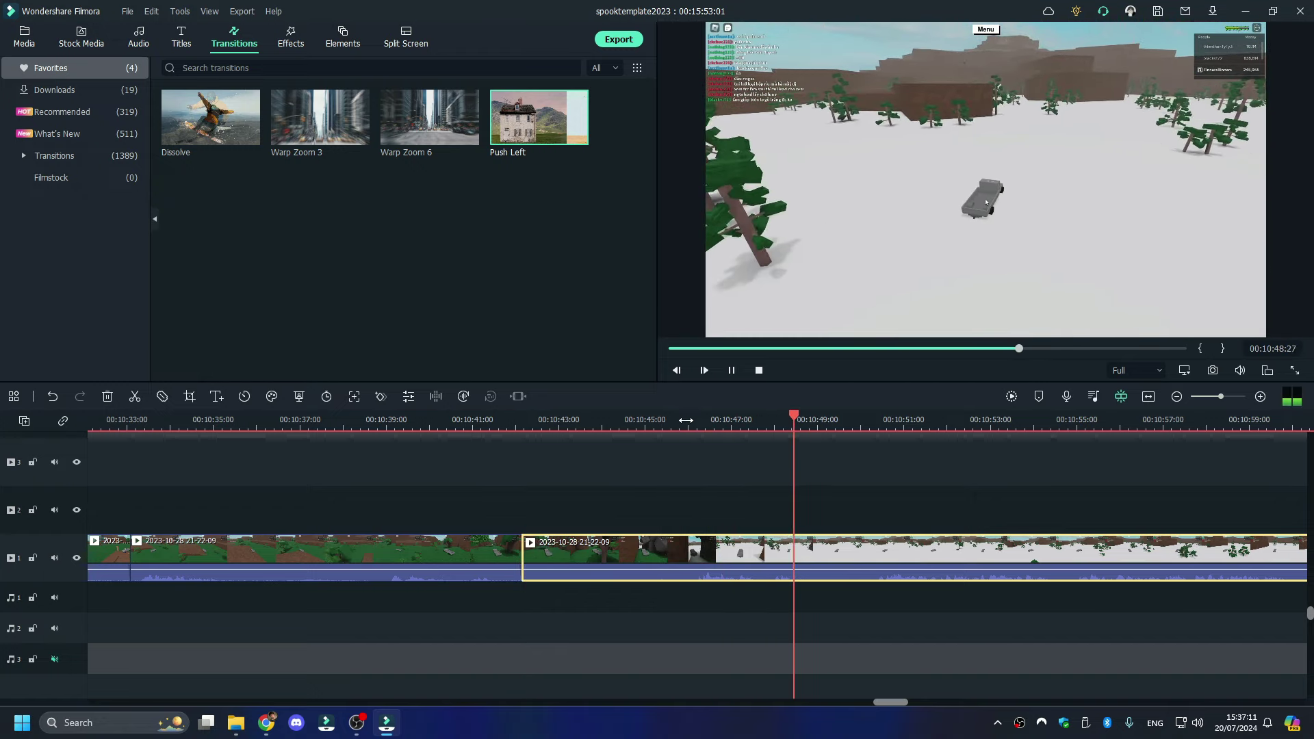
{"action": "left_click", "coordinate": [678, 420]}
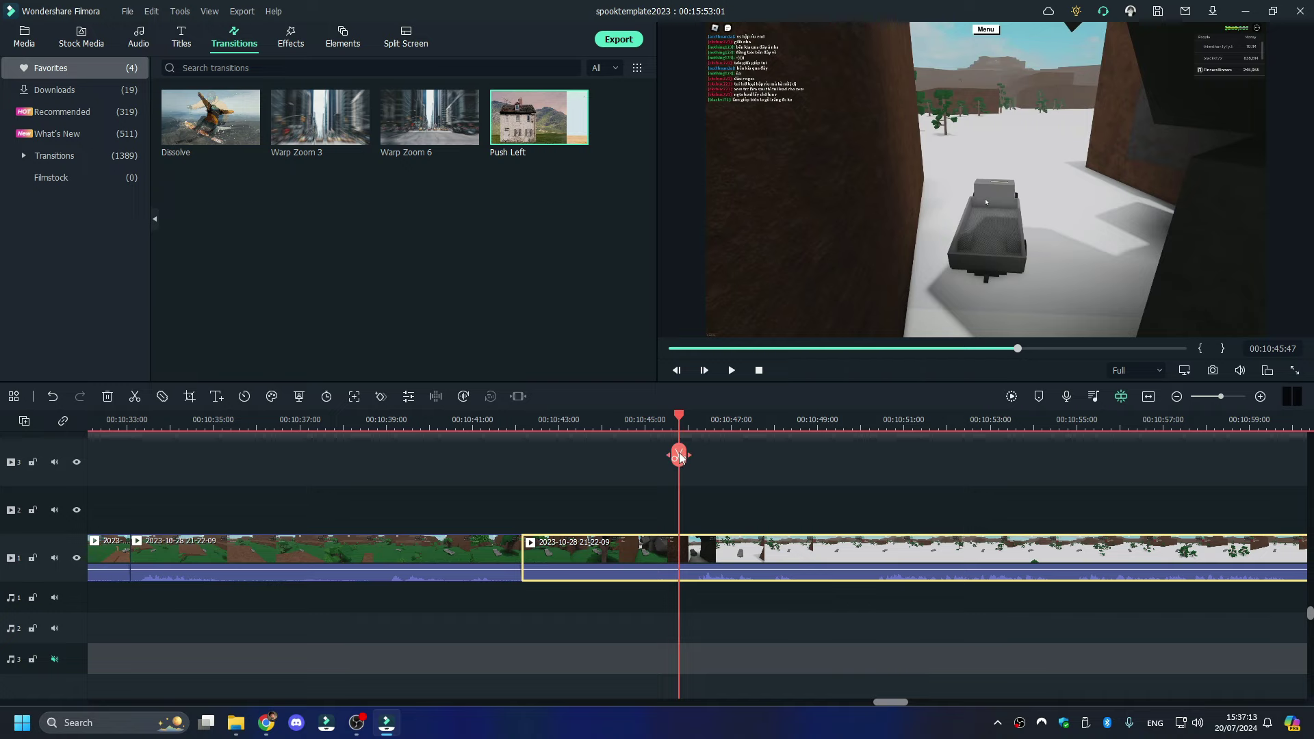
{"action": "left_click", "coordinate": [678, 455]}
{"action": "right_click", "coordinate": [654, 559]}
{"action": "left_click", "coordinate": [788, 141]}
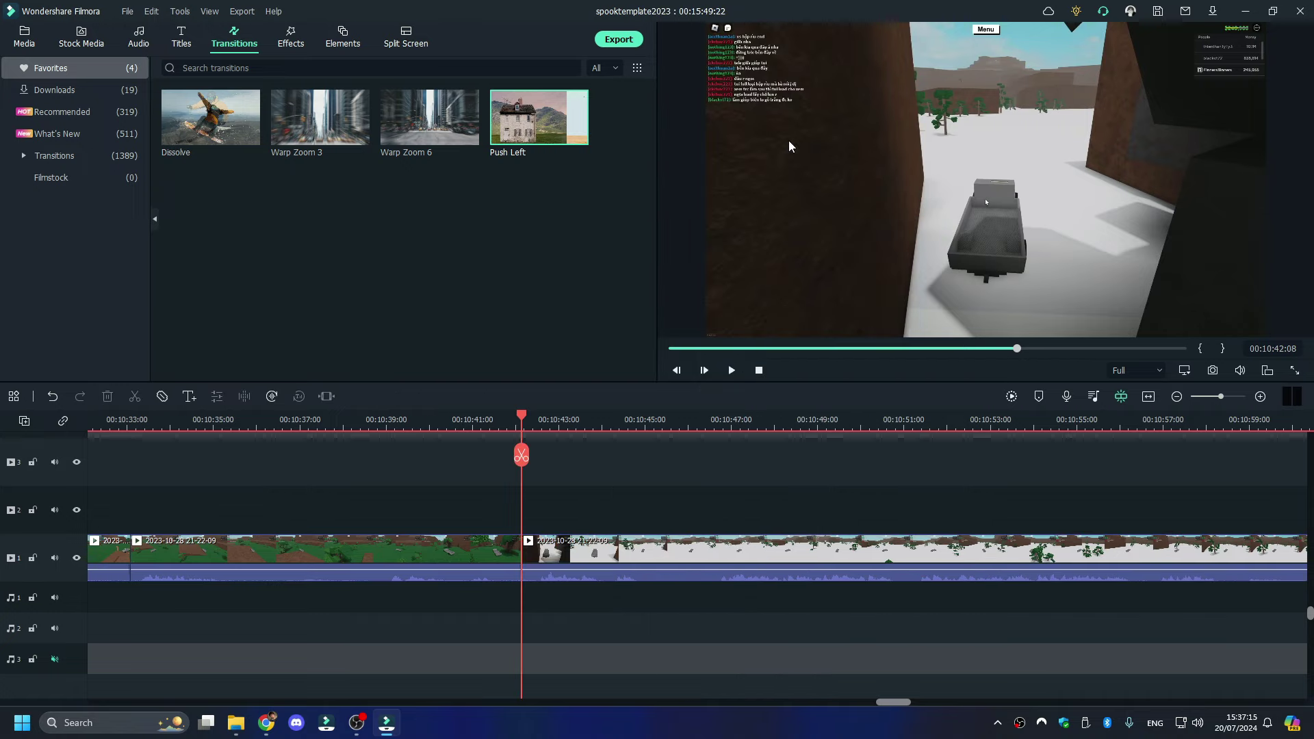
- Review the cut, undo a split at 00:10:46, and split instead at 00:10:51
{"action": "key", "text": "space"}
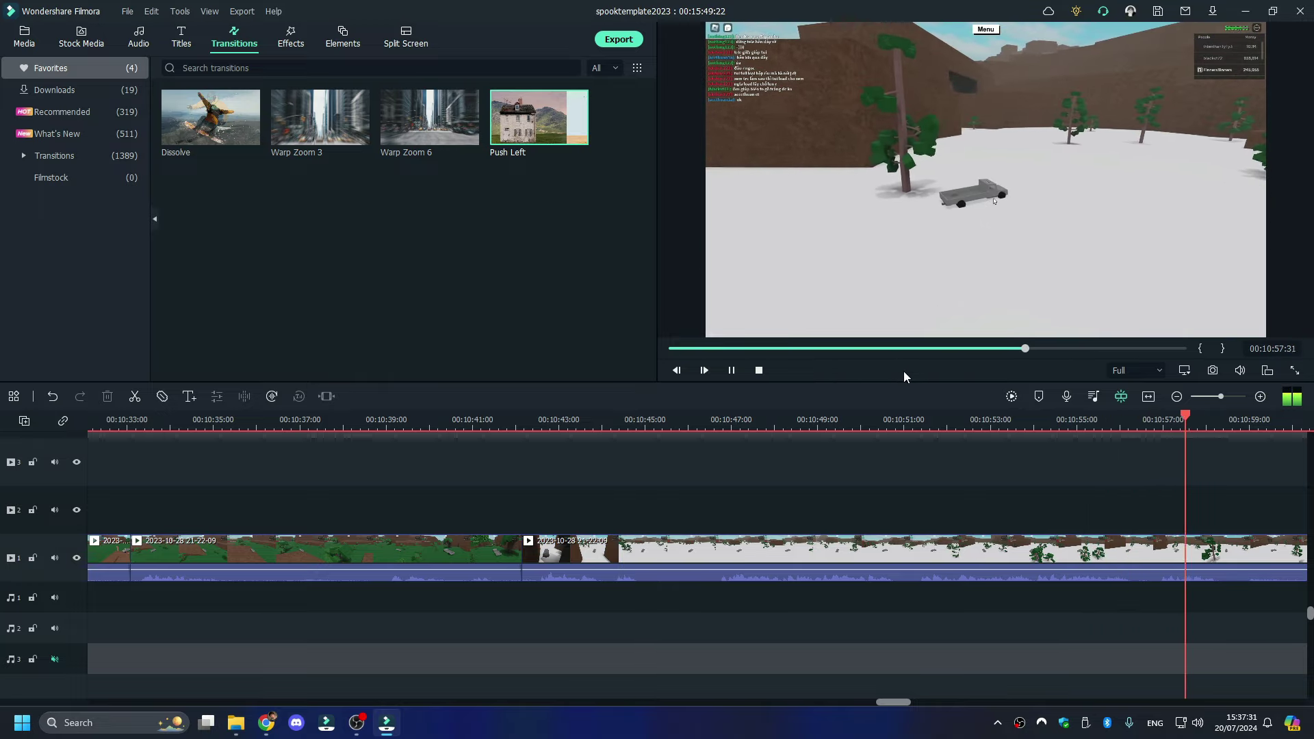
{"action": "left_click", "coordinate": [618, 410]}
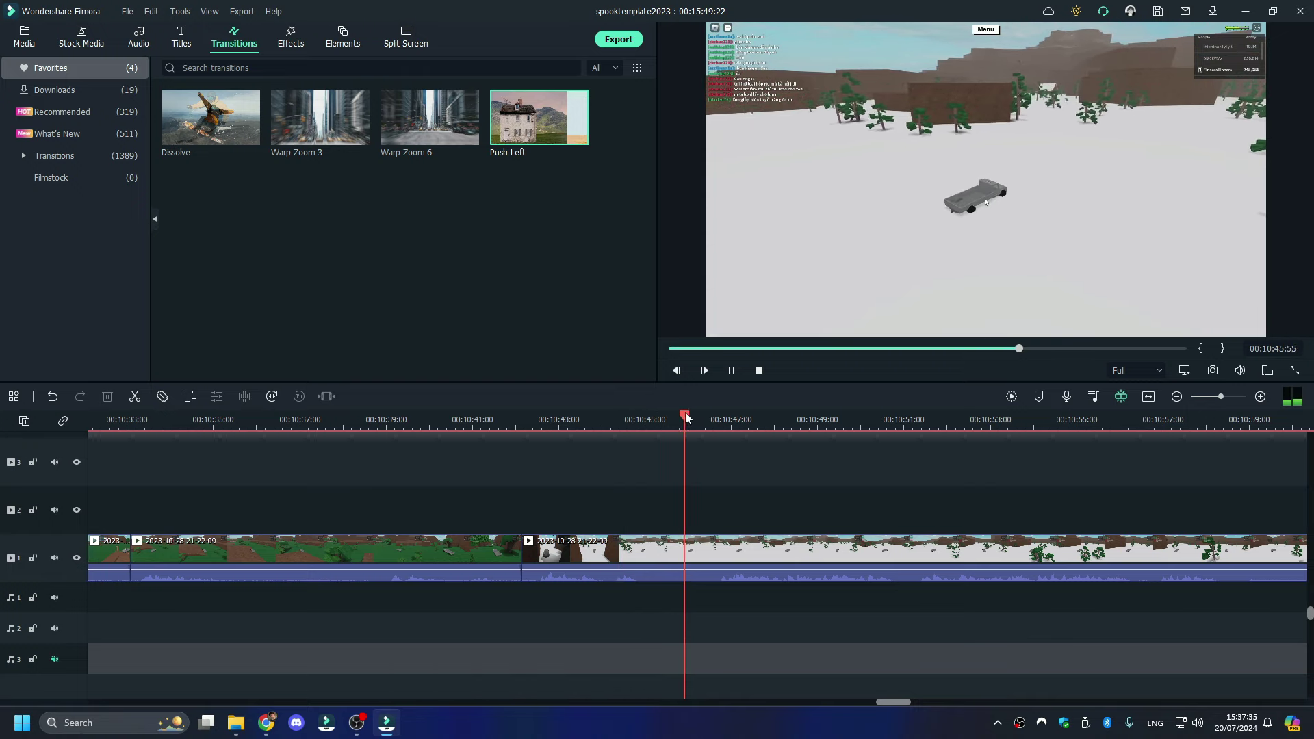
{"action": "key", "text": "space"}
{"action": "left_click", "coordinate": [700, 454]}
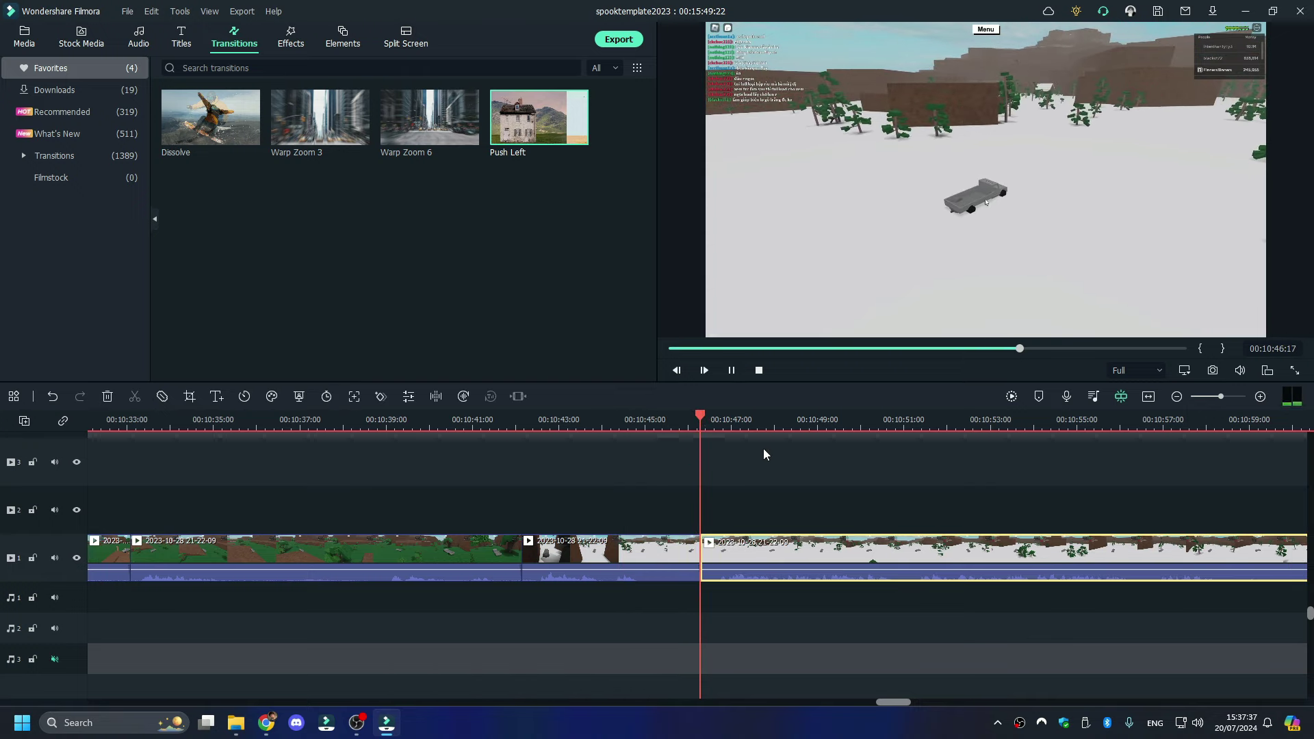
{"action": "key", "text": "space"}
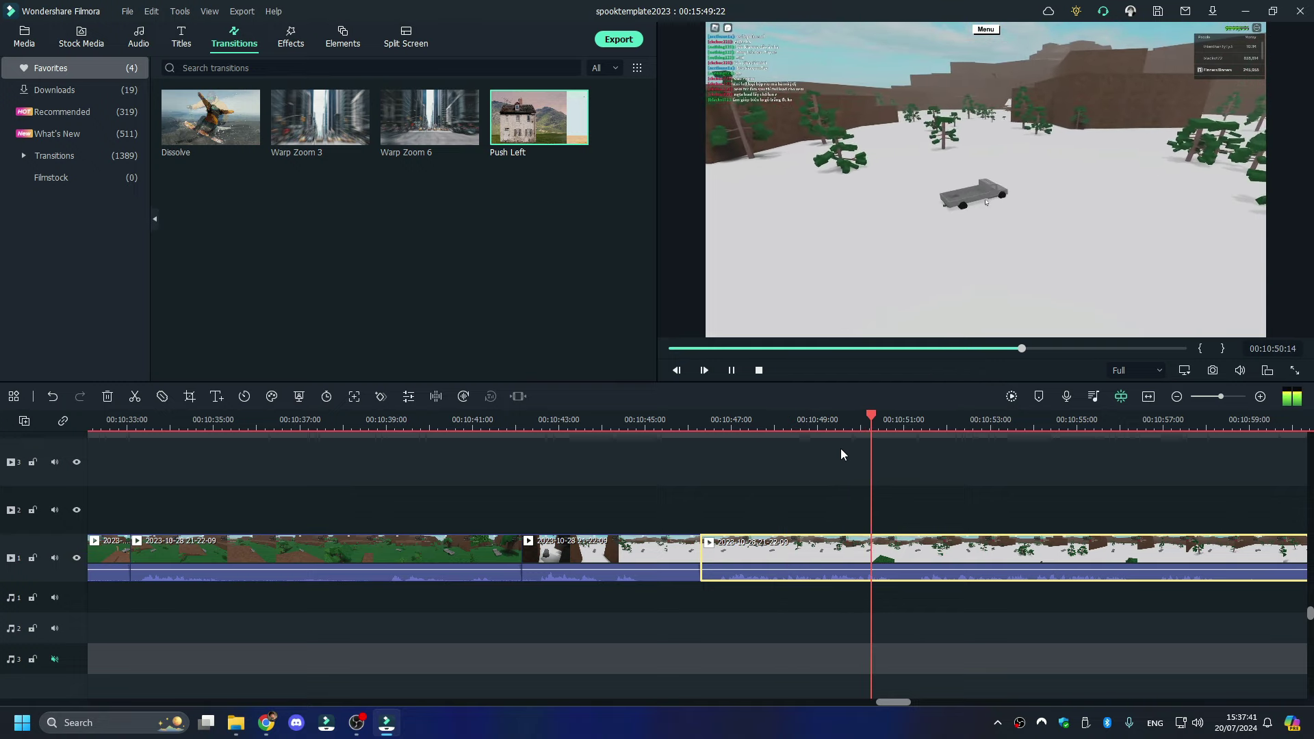
{"action": "key", "text": "space"}
{"action": "key", "text": "ctrl+z"}
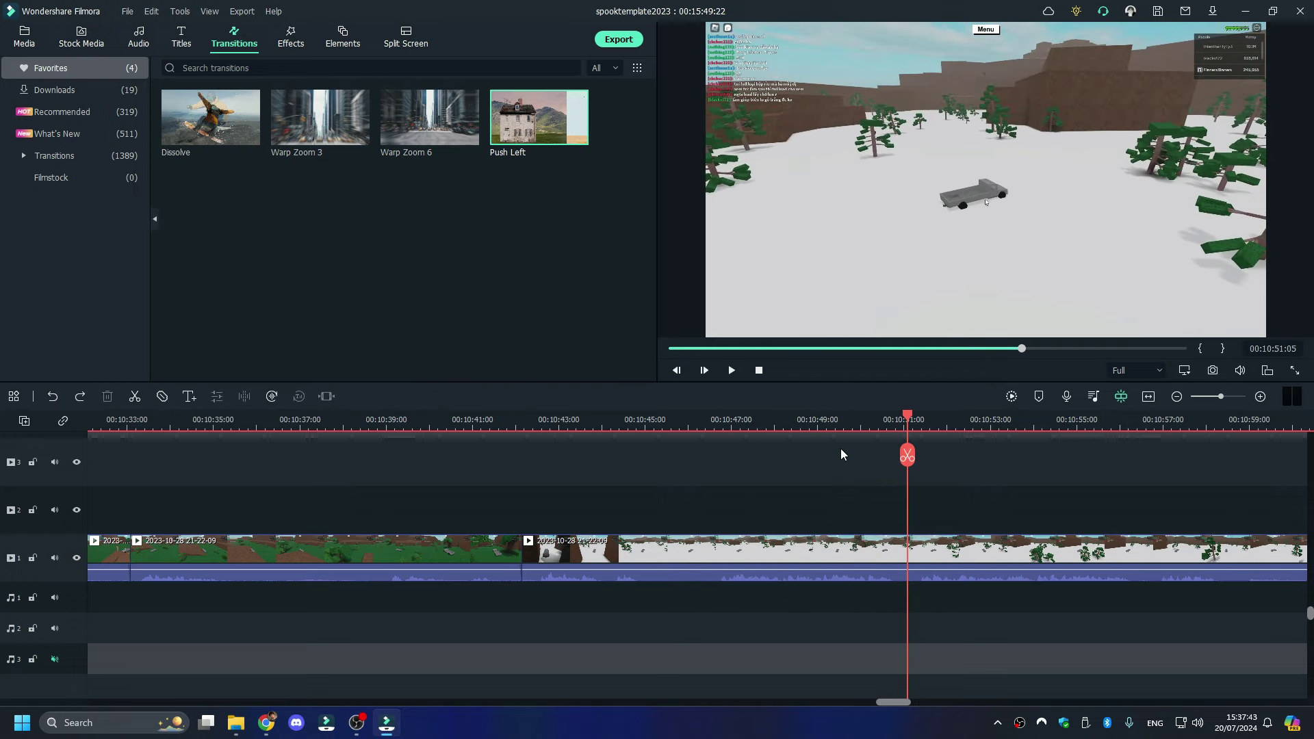
{"action": "left_click", "coordinate": [908, 455]}
- Split the clip at 00:11:00:58 and cut away the unwanted section before it
{"action": "key", "text": "space"}
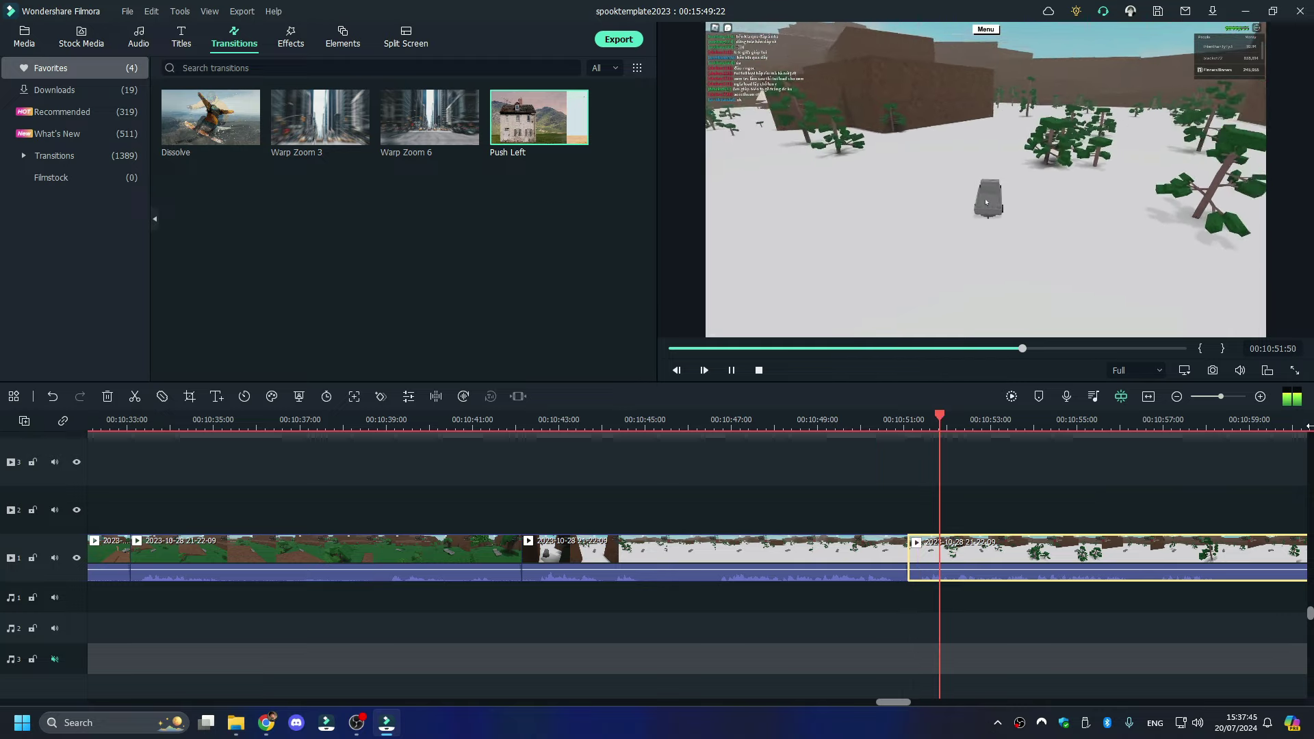
{"action": "left_click", "coordinate": [1308, 426]}
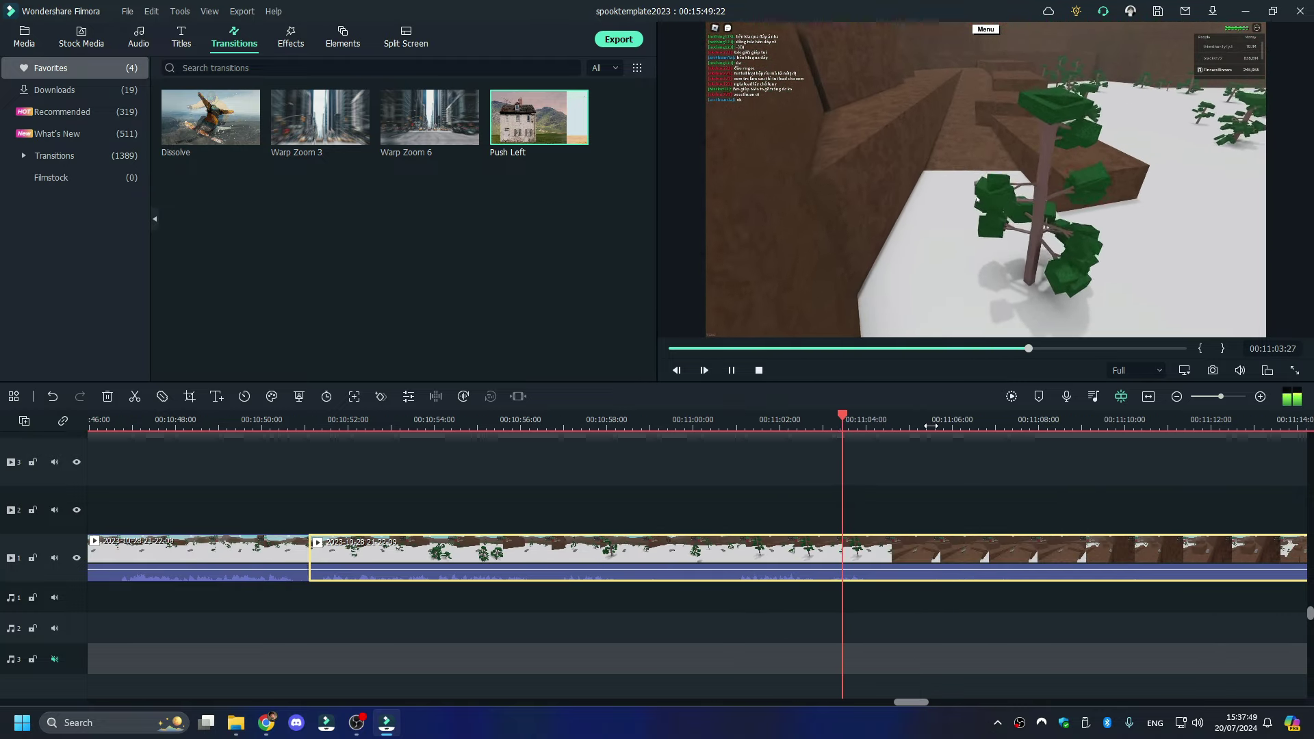
{"action": "left_click", "coordinate": [735, 423]}
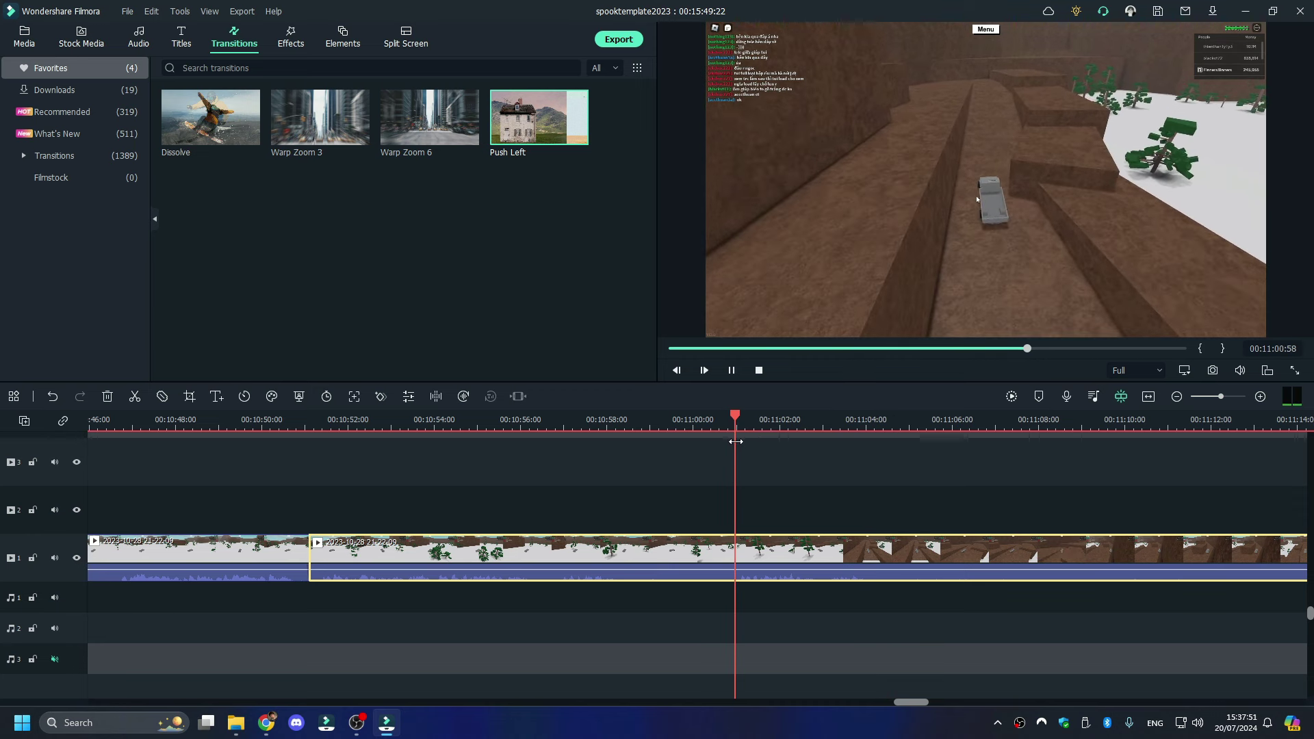
{"action": "left_click", "coordinate": [734, 449]}
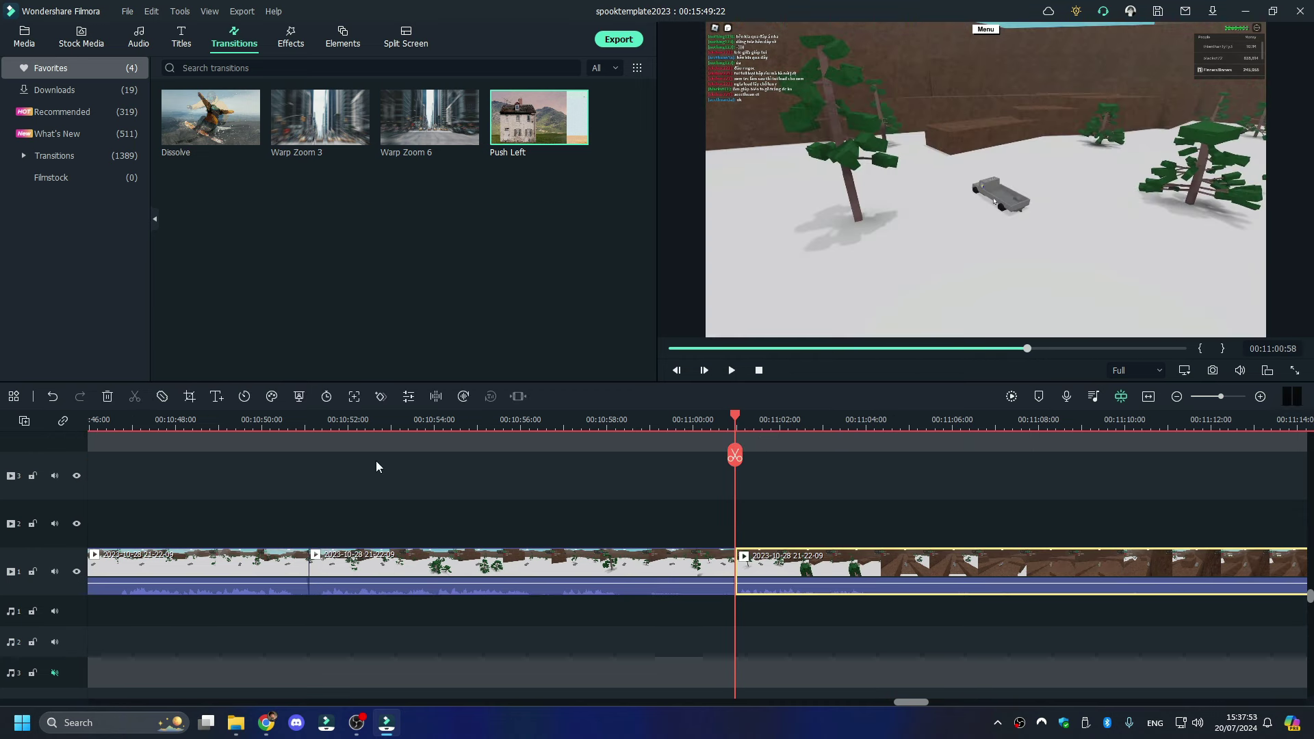
{"action": "left_click", "coordinate": [563, 419]}
{"action": "key", "text": "space"}
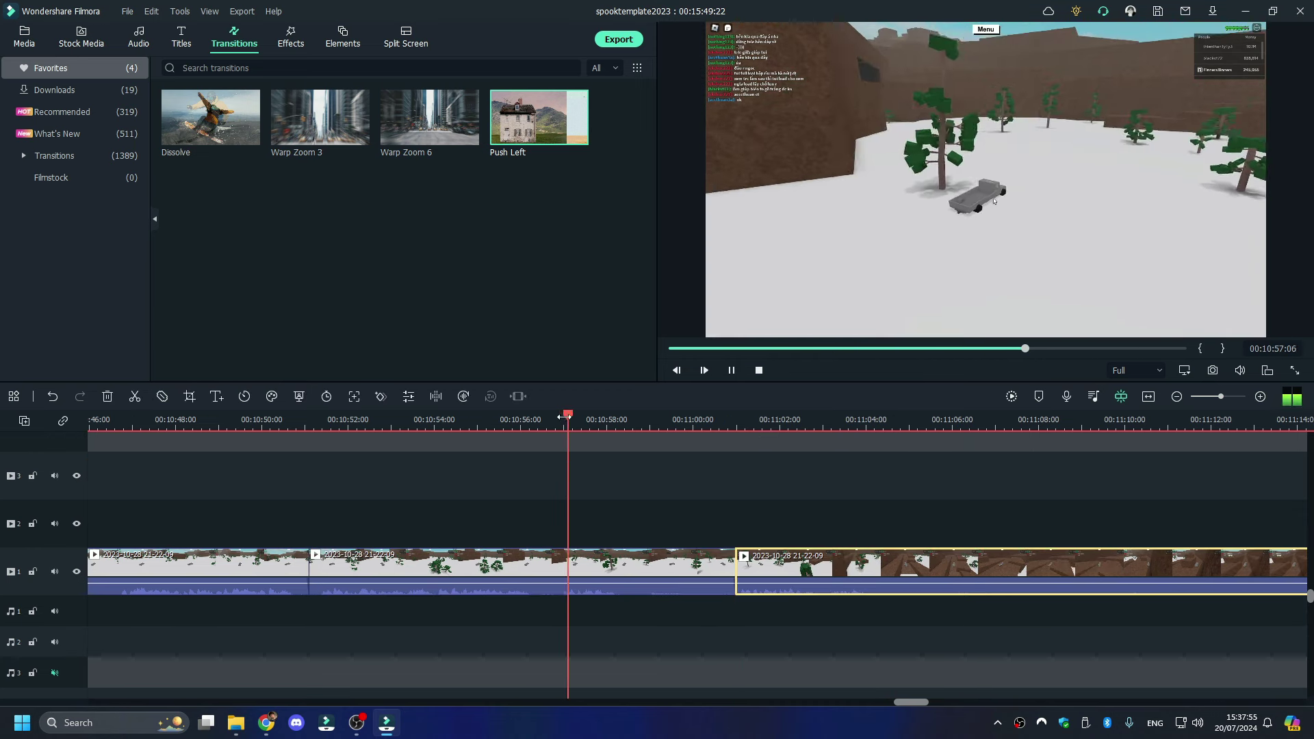
{"action": "right_click", "coordinate": [594, 564]}
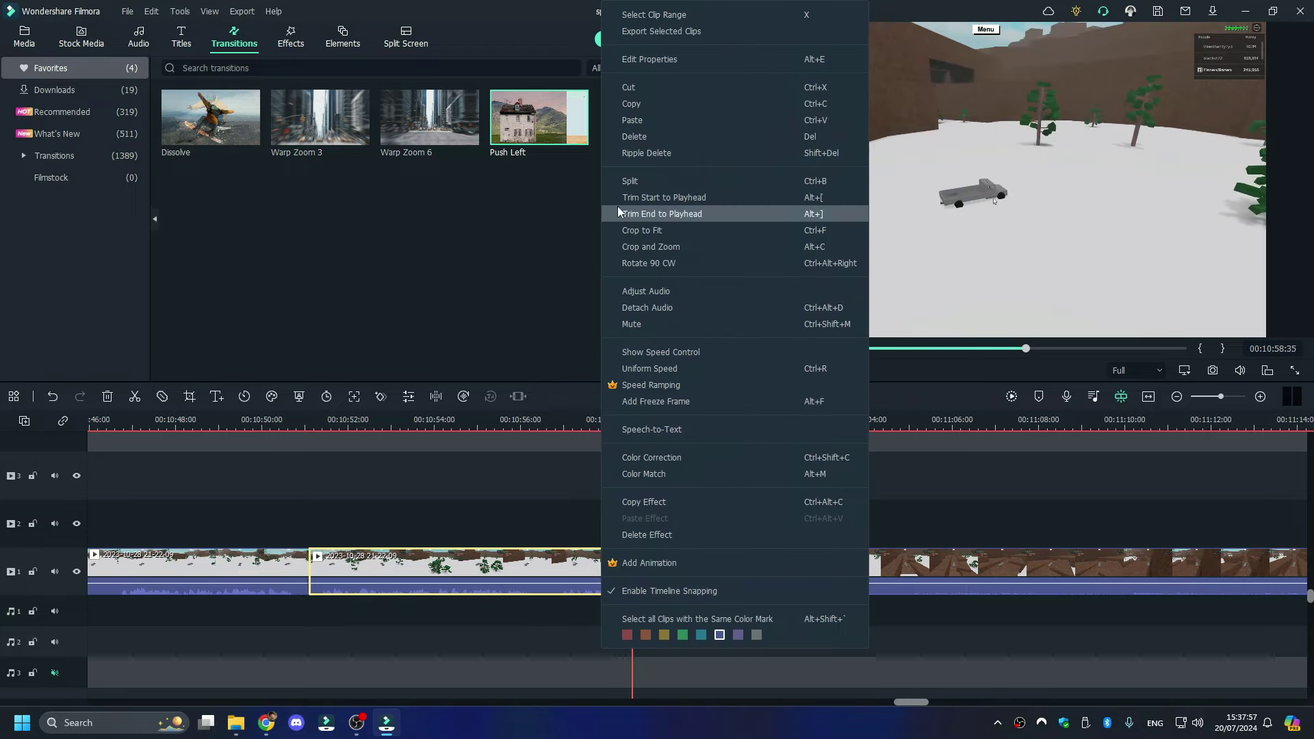
{"action": "left_click", "coordinate": [650, 214]}
- Split after 00:10:51 and ripple delete about 22 seconds of footage
{"action": "left_click", "coordinate": [292, 426]}
{"action": "key", "text": "space"}
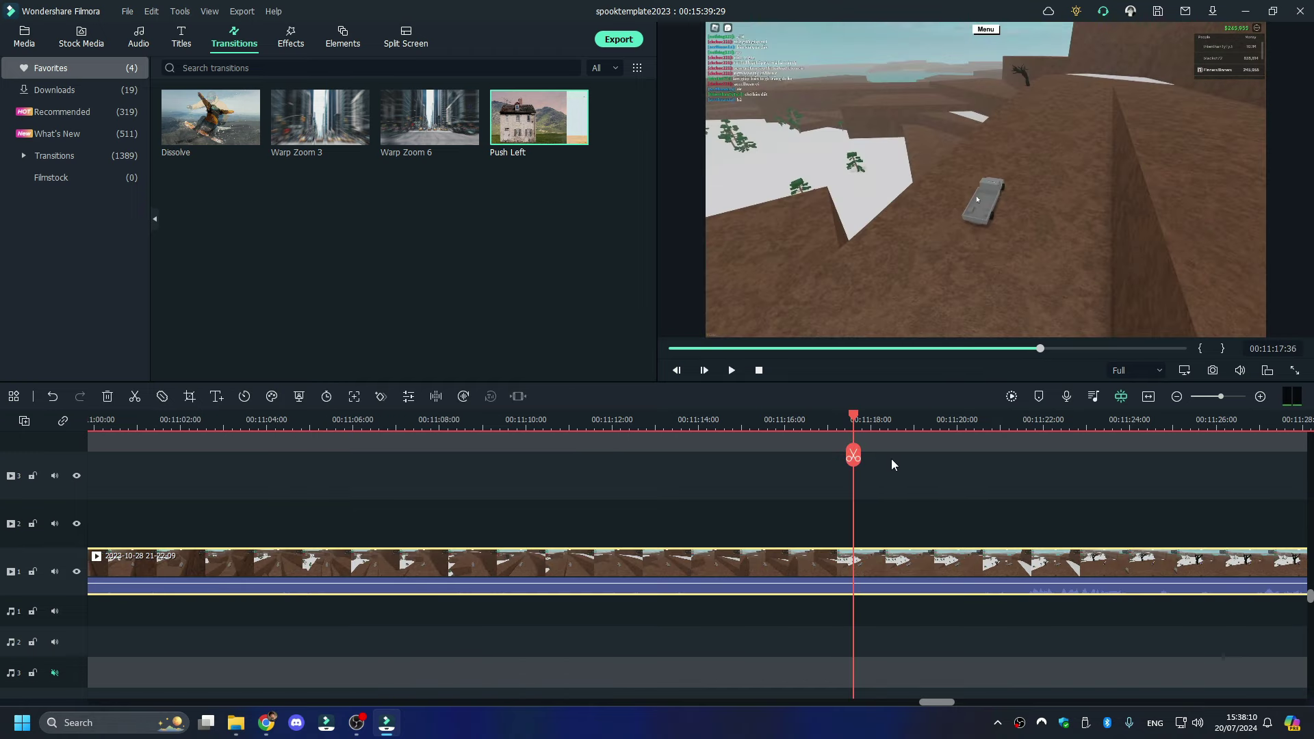
{"action": "left_click", "coordinate": [854, 455]}
{"action": "right_click", "coordinate": [800, 575]}
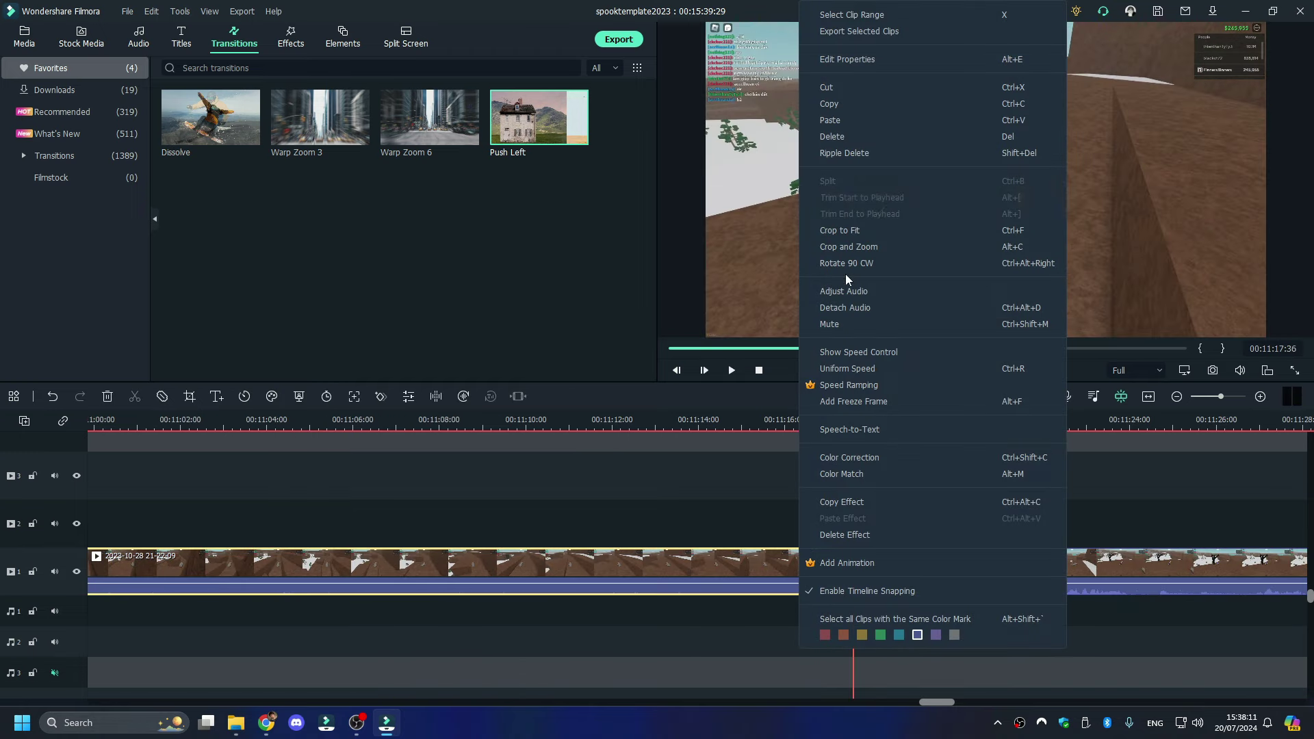
{"action": "left_click", "coordinate": [897, 143]}
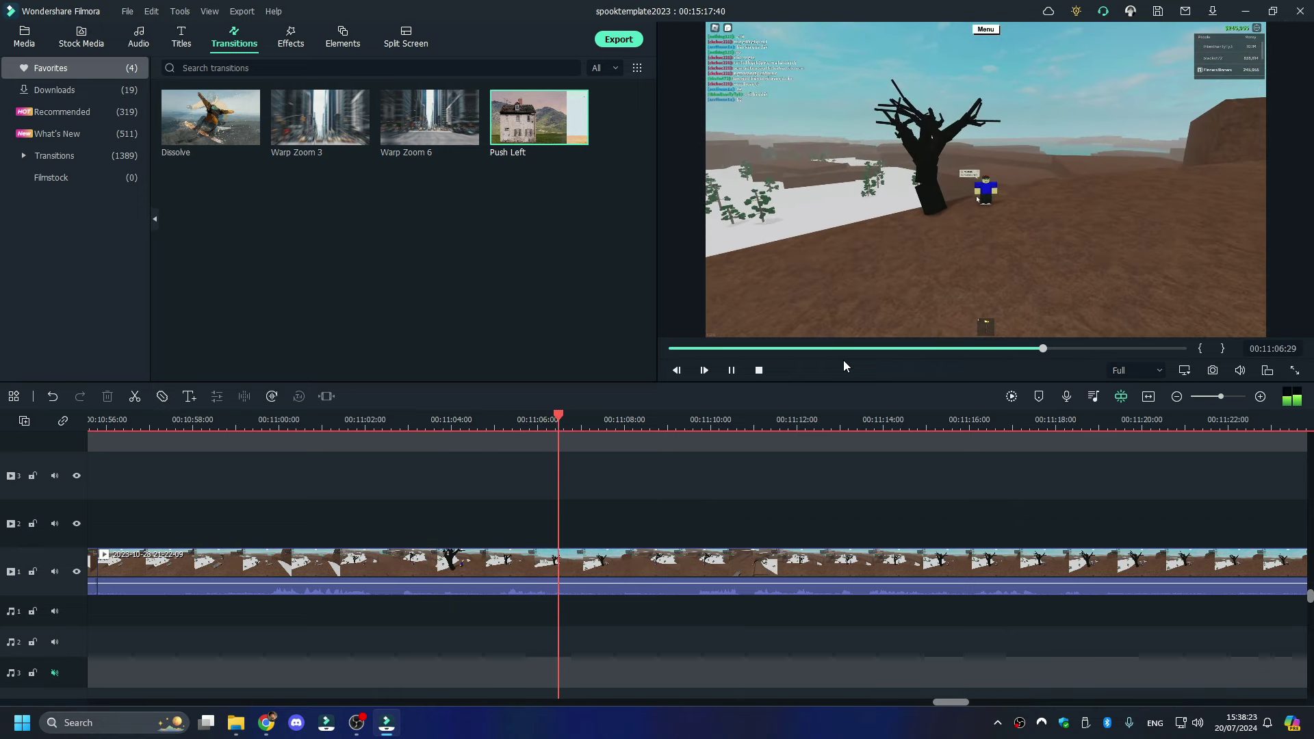
- Split the clip at 00:11:07 and select the right-hand part
{"action": "key", "text": "space"}
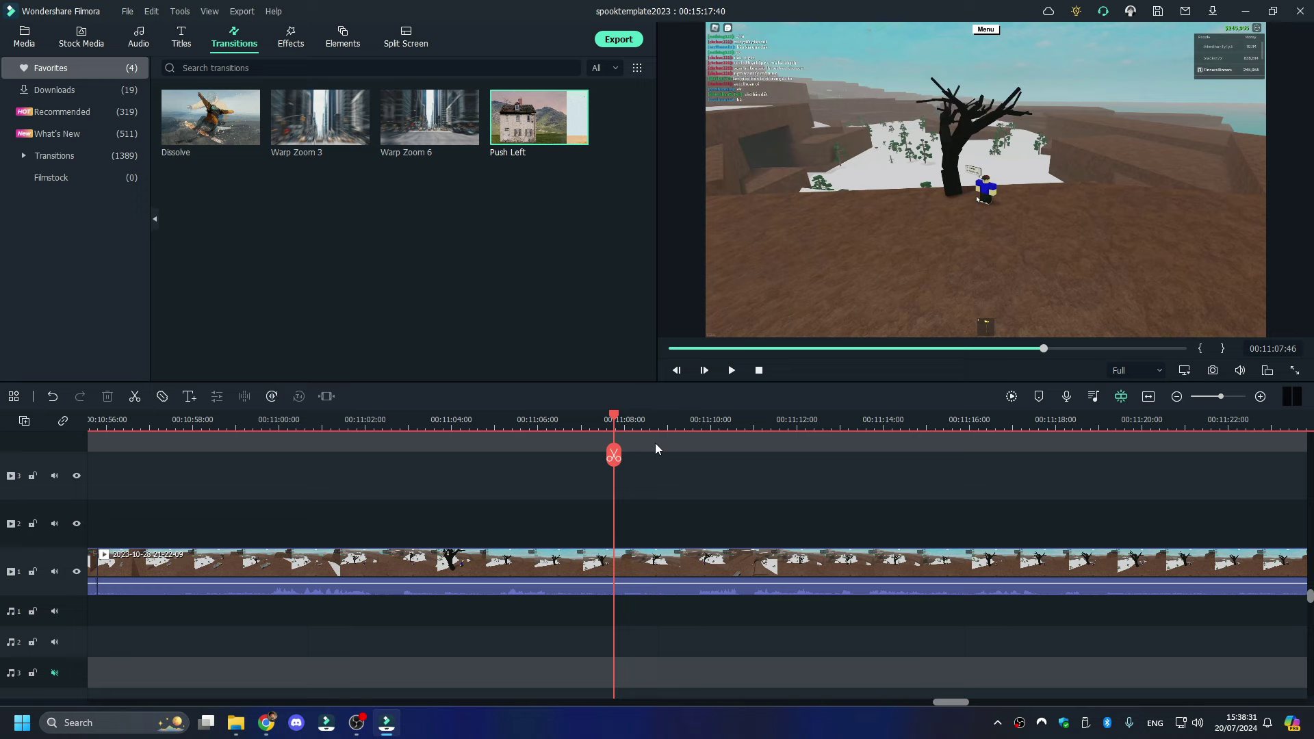
{"action": "left_click", "coordinate": [614, 456]}
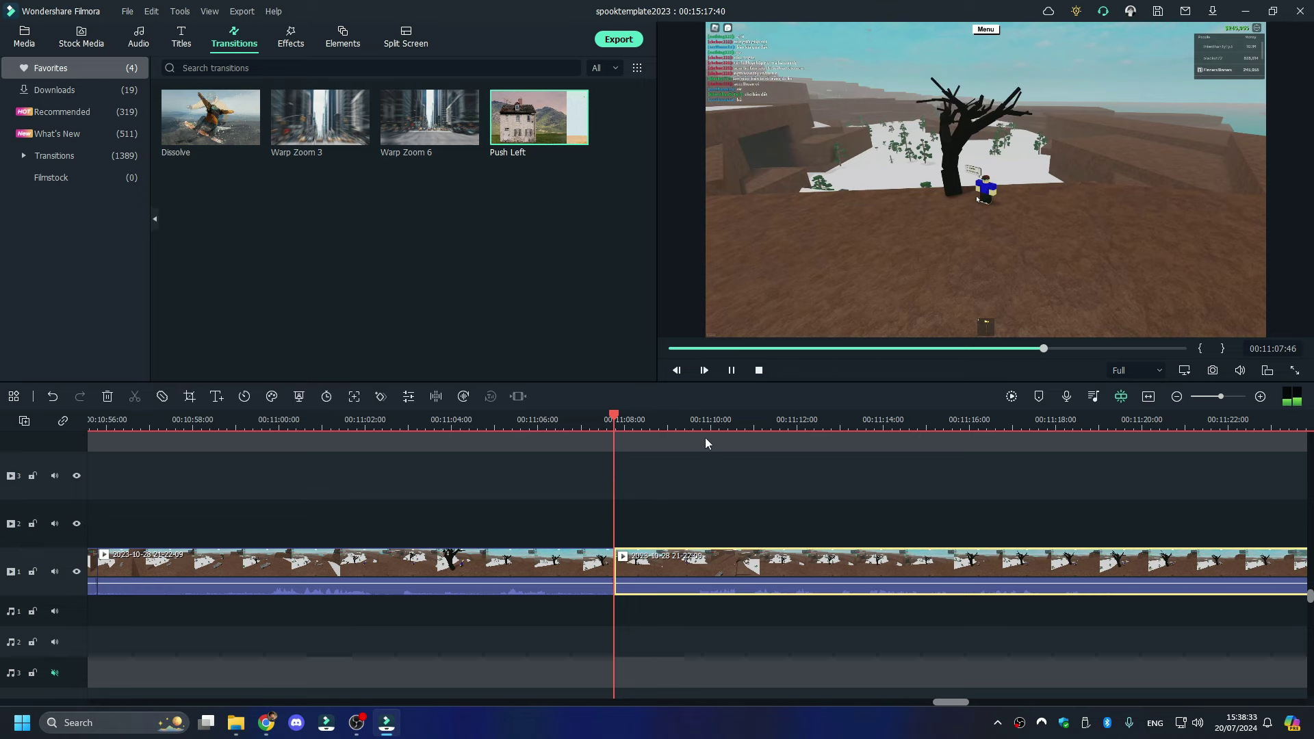
{"action": "left_click", "coordinate": [696, 428]}
{"action": "key", "text": "space"}
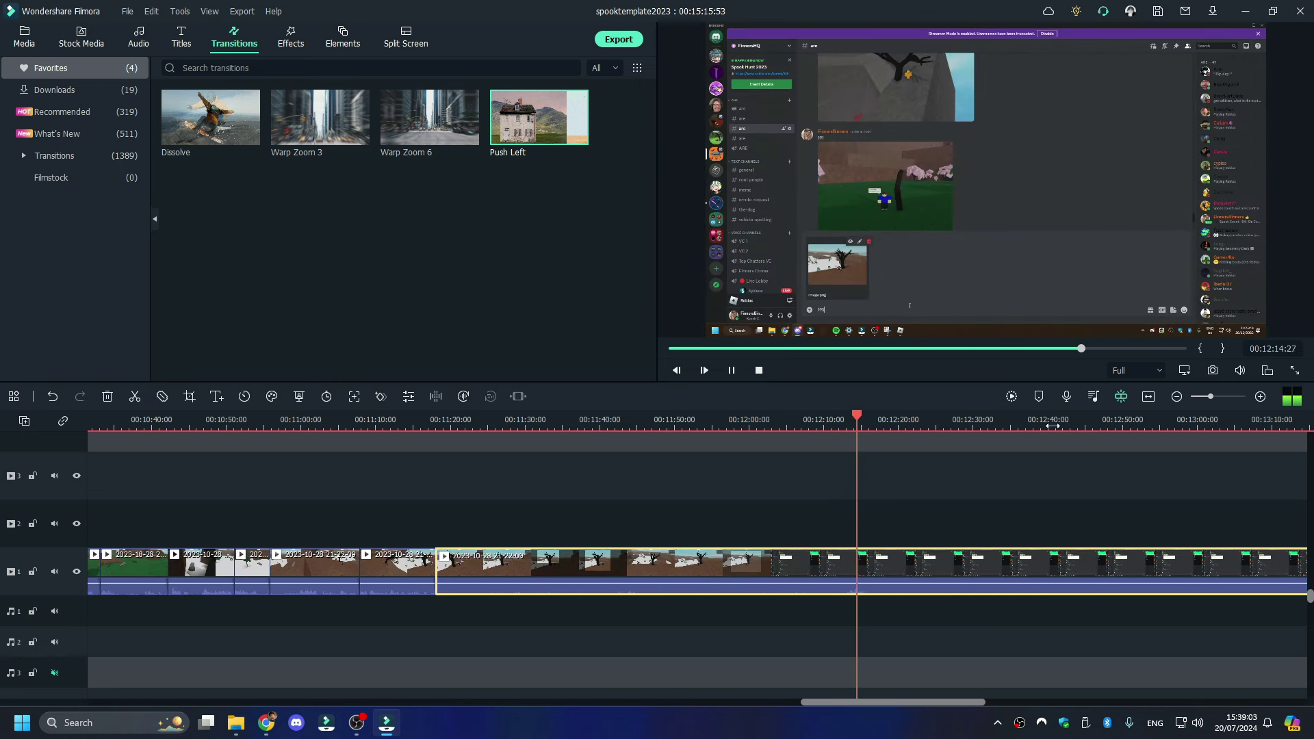
- Remove the long section near 00:13:40, shortening the project to 00:12:53
{"action": "left_click", "coordinate": [1308, 426]}
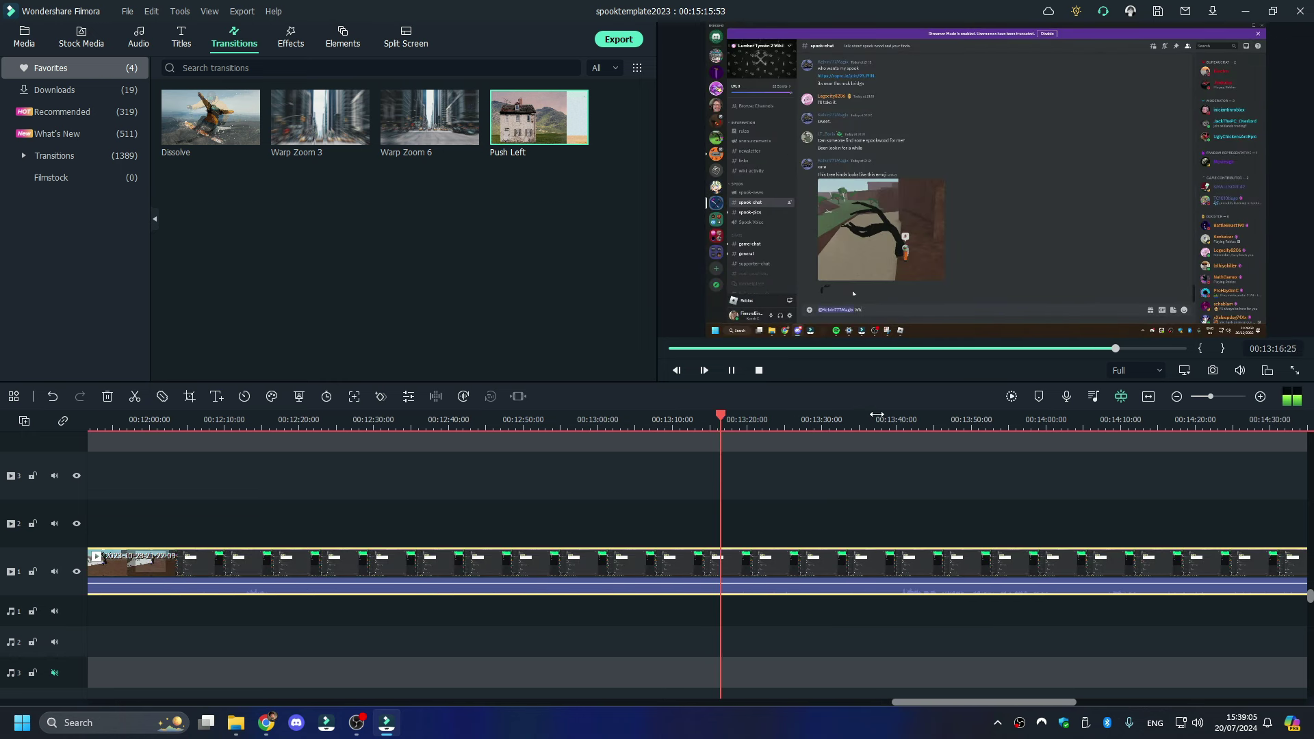
{"action": "left_click_drag", "start_coordinate": [876, 416], "coordinate": [898, 422]}
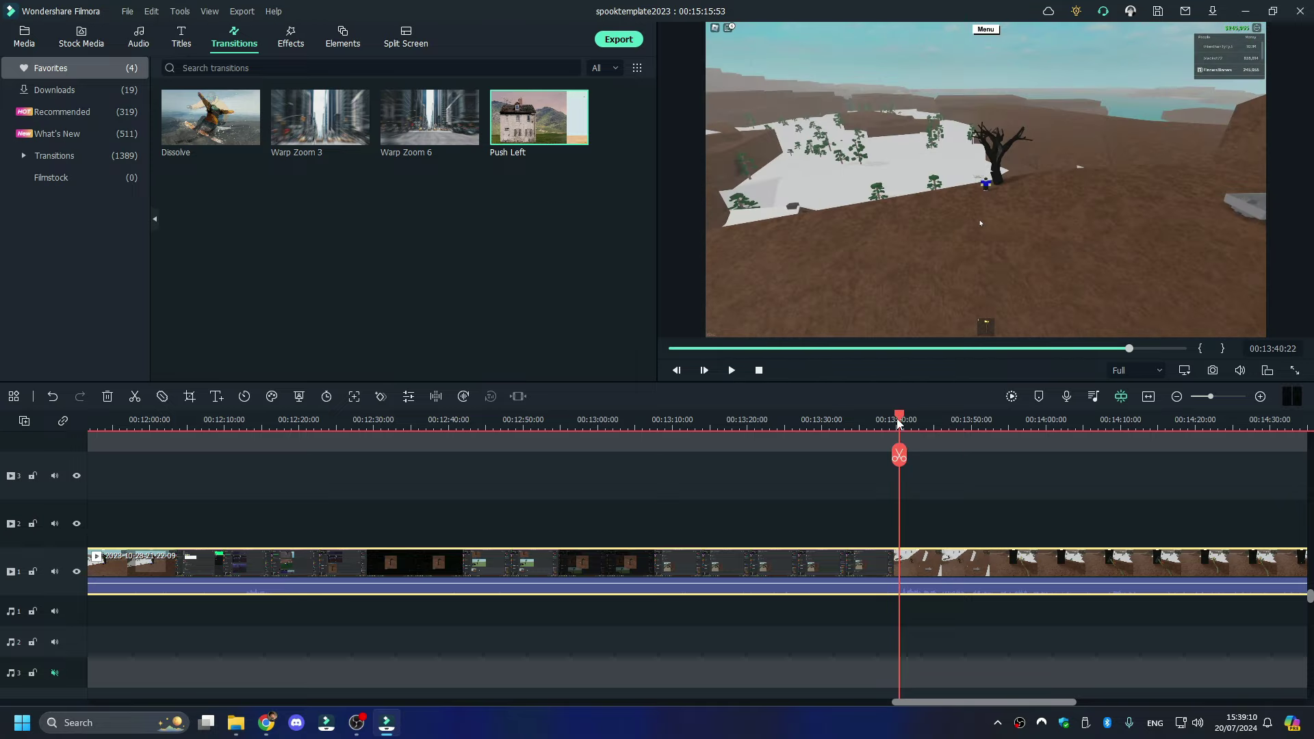
{"action": "key", "text": "space"}
{"action": "right_click", "coordinate": [857, 568]}
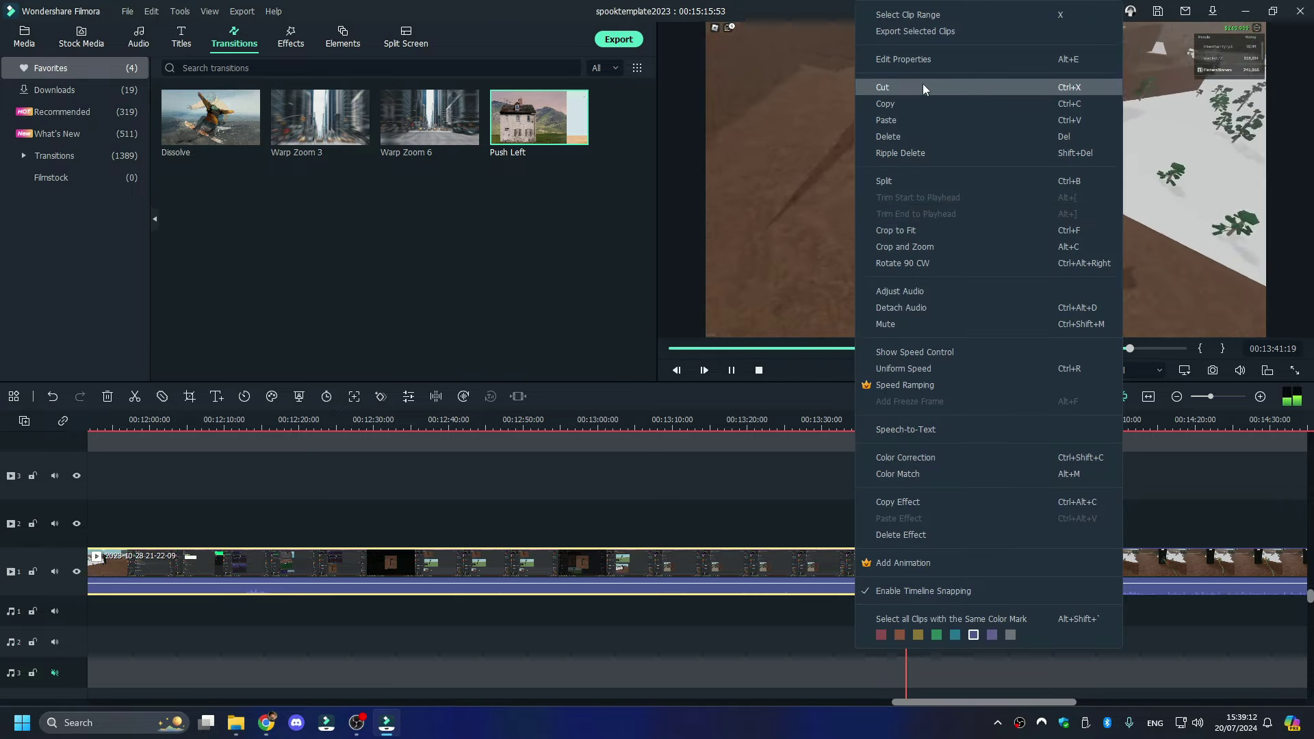
{"action": "left_click", "coordinate": [915, 140]}
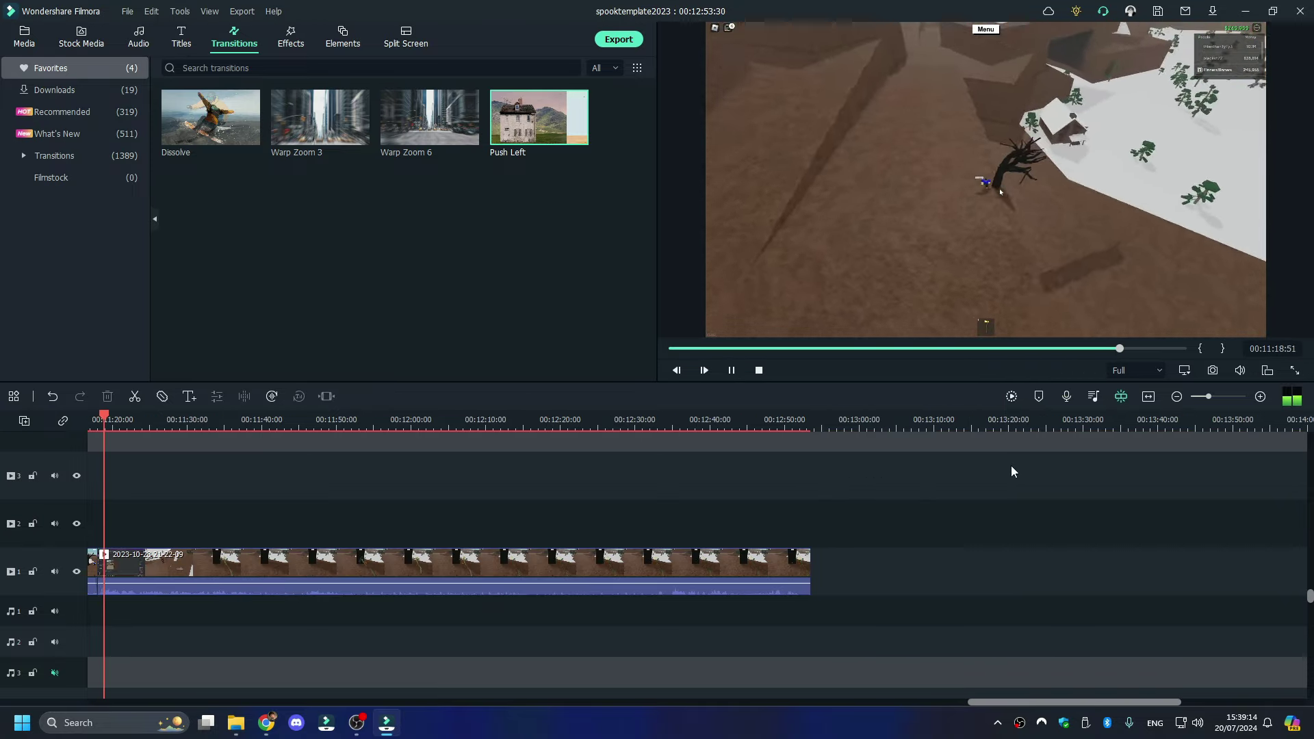
- Split the gameplay clip at 00:11:38
{"action": "scroll", "coordinate": [1013, 472], "scroll_direction": "up", "scroll_amount": 2}
{"action": "left_click_drag", "start_coordinate": [874, 421], "coordinate": [583, 428]}
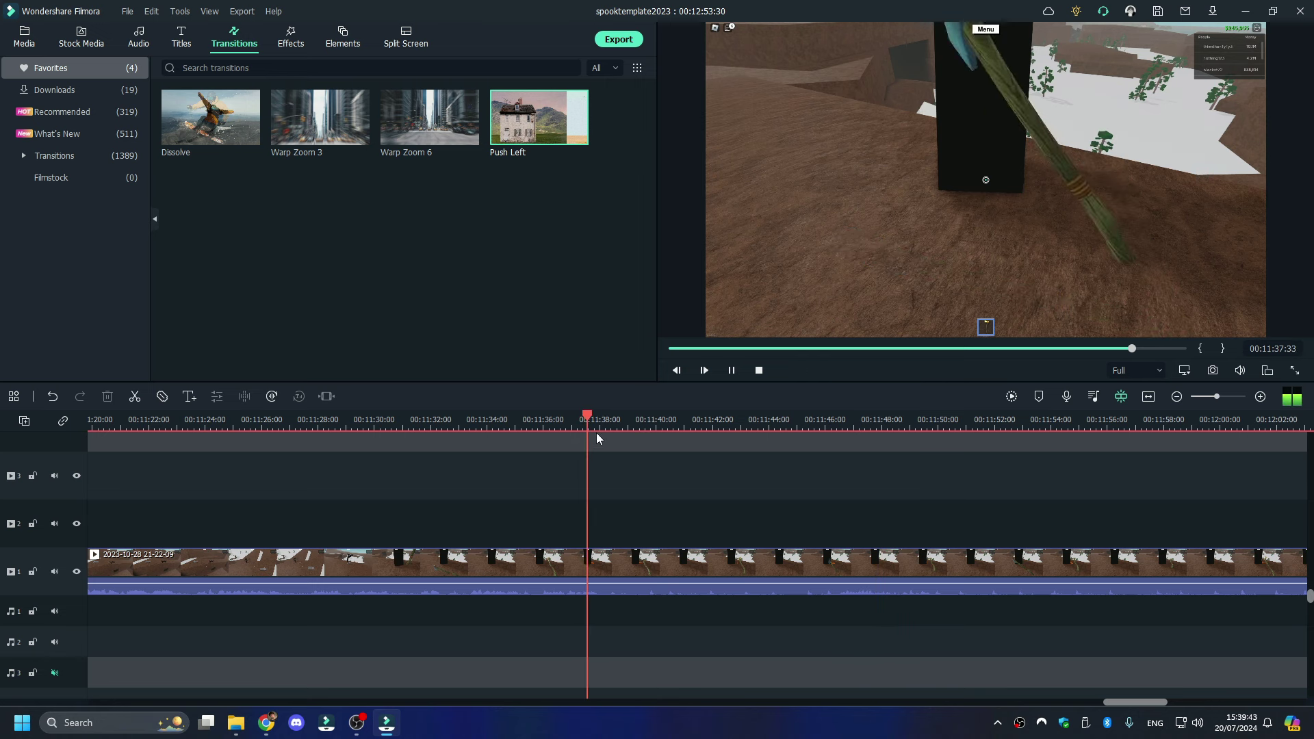
{"action": "key", "text": "space"}
{"action": "left_click", "coordinate": [625, 454]}
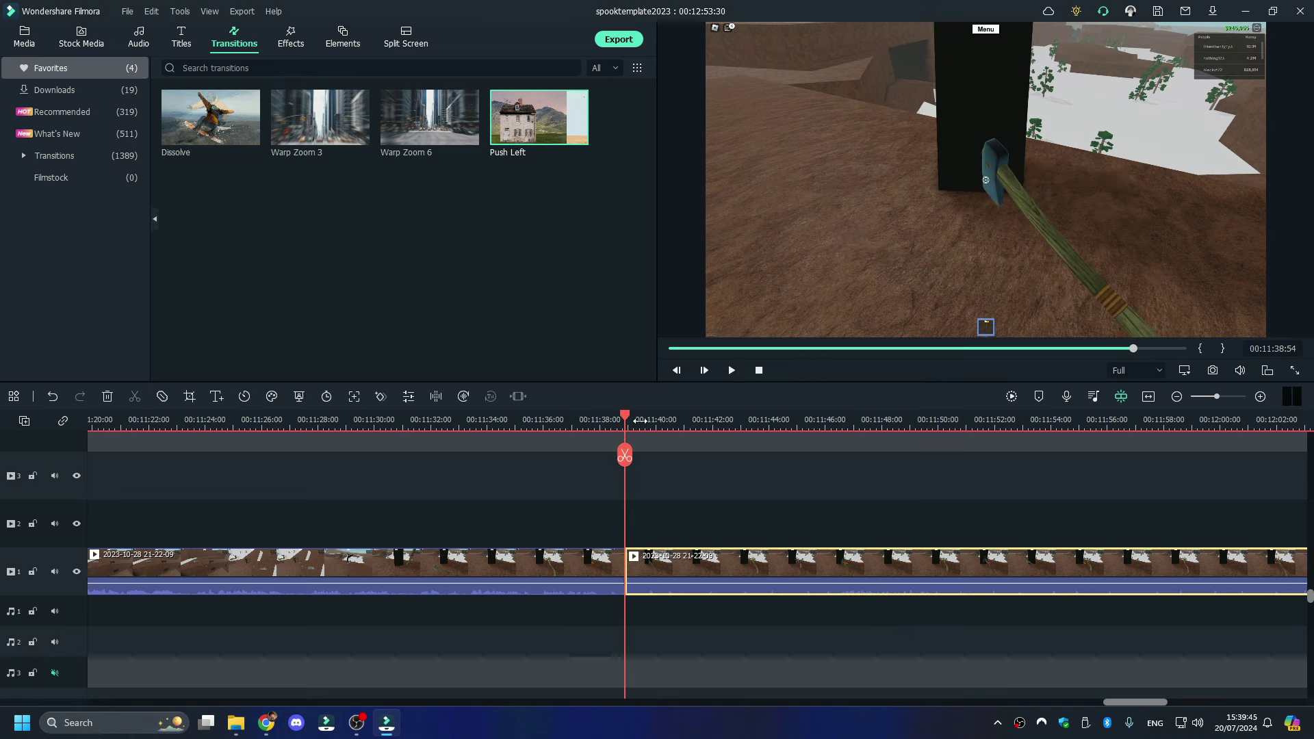
{"action": "scroll", "coordinate": [657, 428], "scroll_direction": "up", "scroll_amount": 1}
{"action": "scroll", "coordinate": [662, 424], "scroll_direction": "down", "scroll_amount": 1}
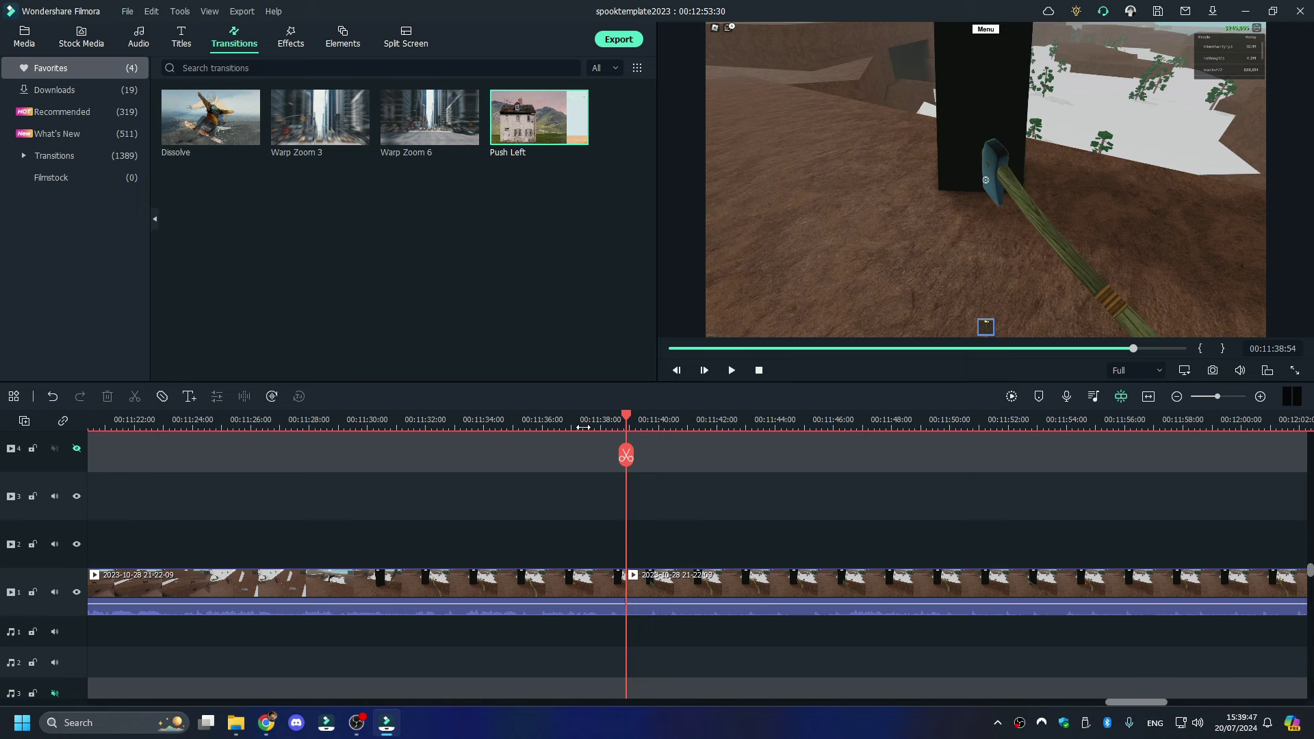
{"action": "scroll", "coordinate": [739, 429], "scroll_direction": "down", "scroll_amount": 1}
- Delete the third clip at 00:11:45:49 from the timeline
{"action": "left_click_drag", "start_coordinate": [628, 418], "coordinate": [770, 448]}
{"action": "key", "text": "space"}
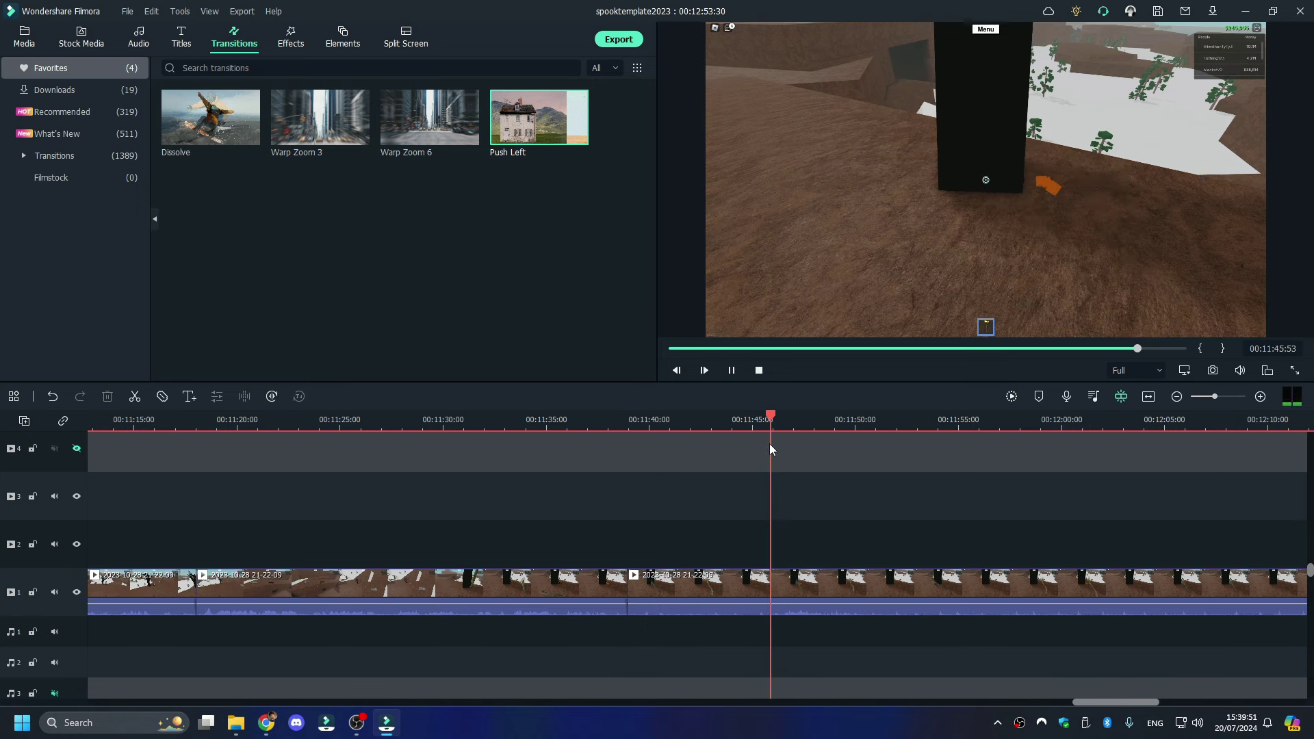
{"action": "left_click", "coordinate": [769, 450]}
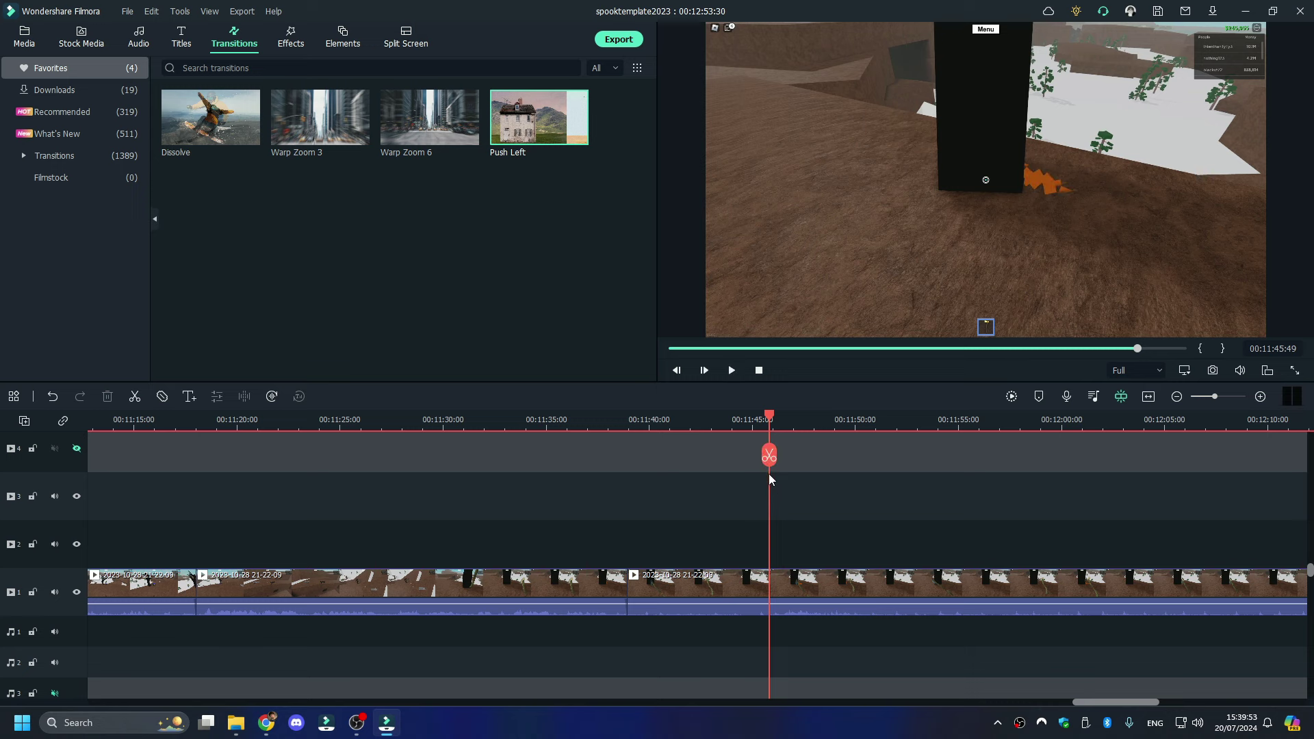
{"action": "right_click", "coordinate": [728, 610]}
{"action": "left_click", "coordinate": [804, 144]}
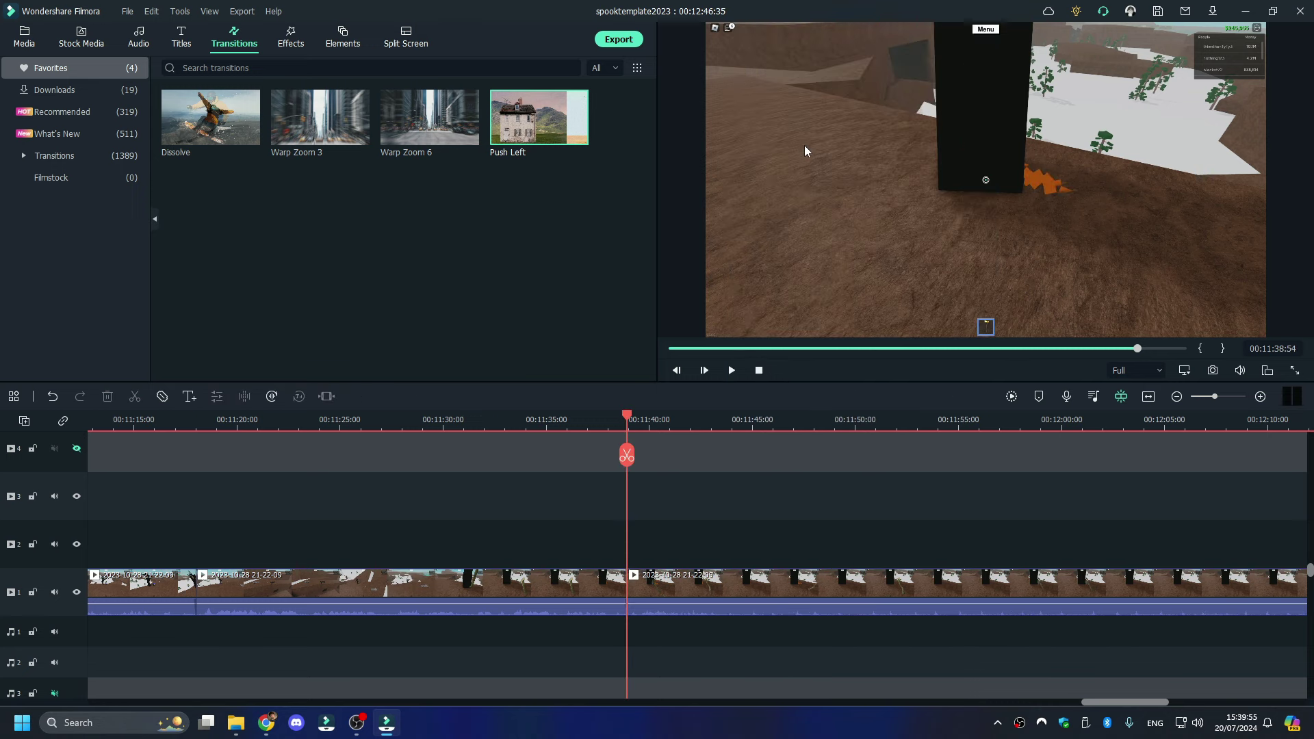
{"action": "key", "text": "space"}
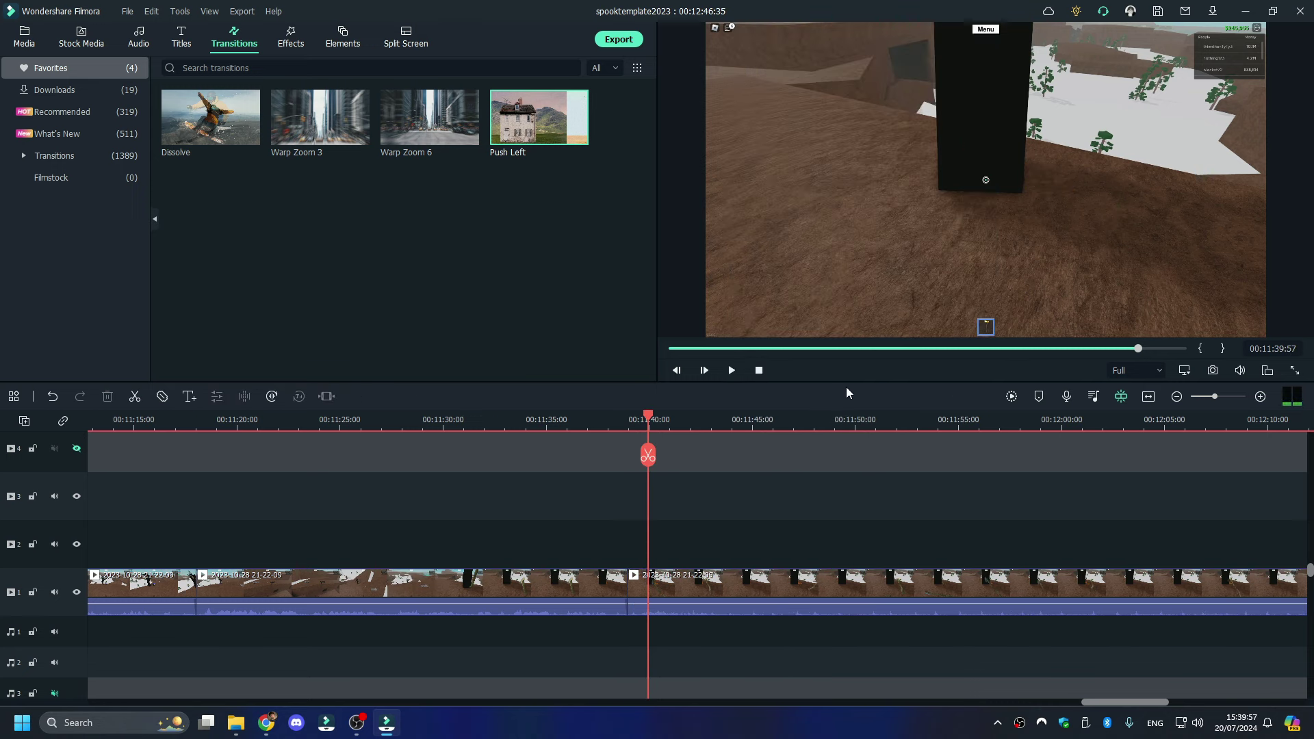
{"action": "key", "text": "space"}
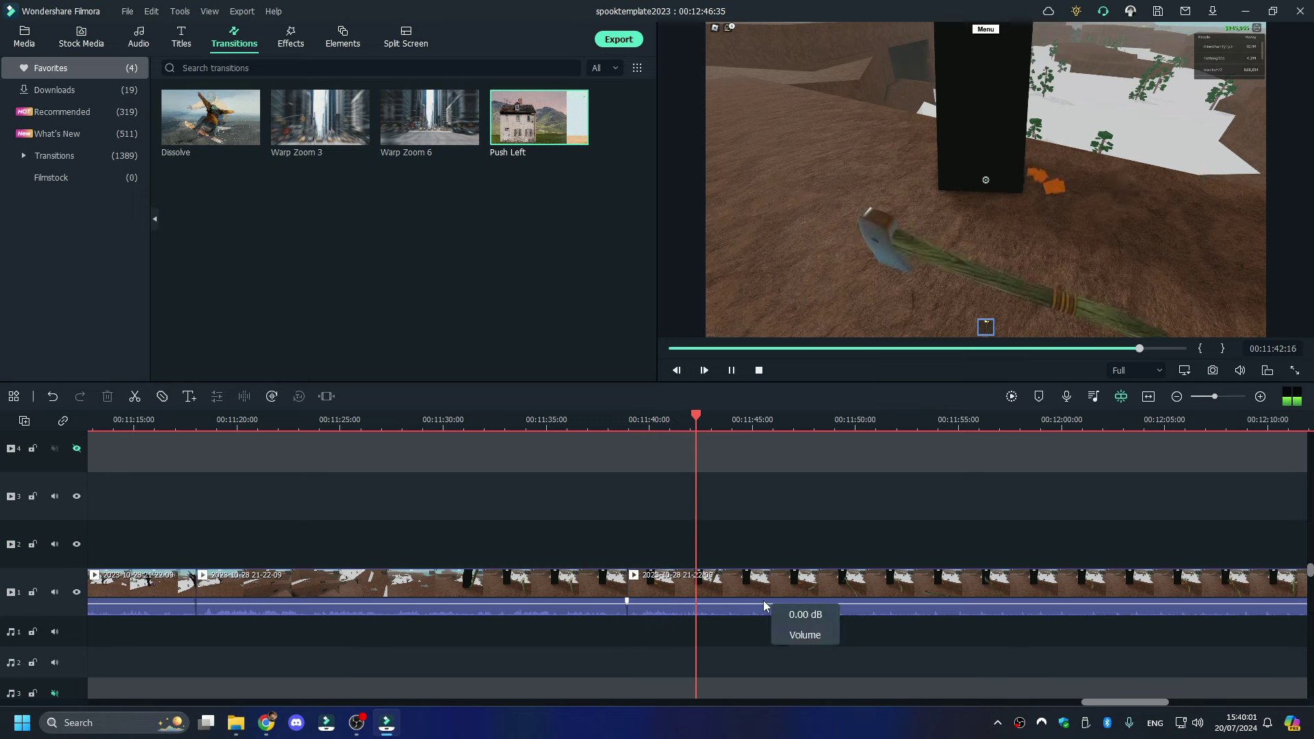
- Split the footage at the play position and again at 00:12:23:42
{"action": "left_click", "coordinate": [719, 455]}
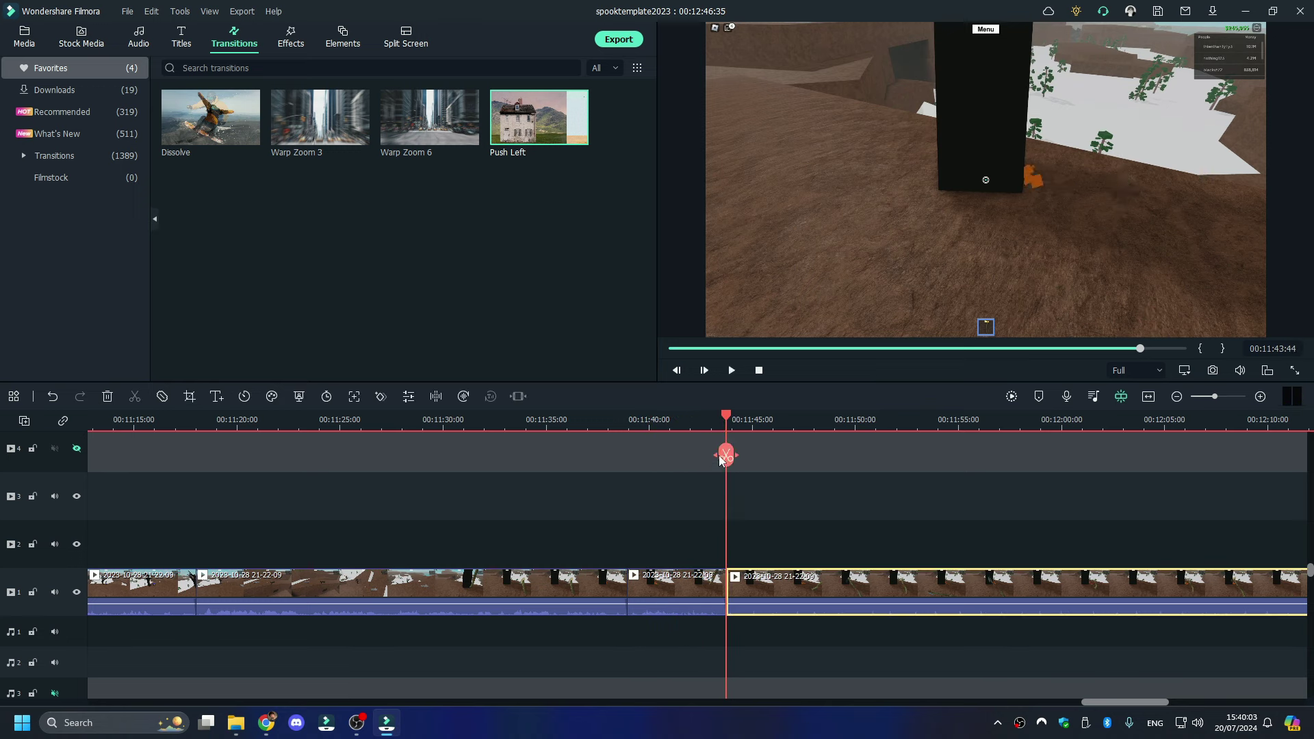
{"action": "left_click", "coordinate": [1294, 427]}
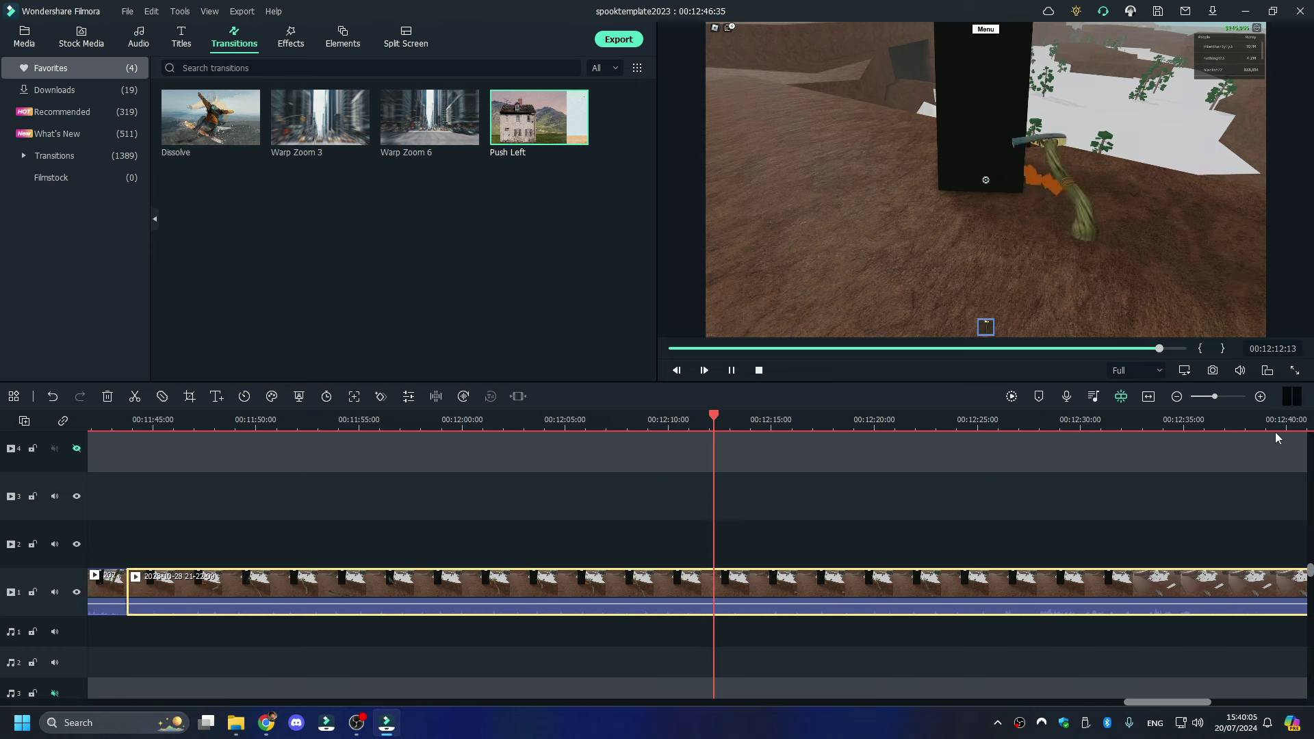
{"action": "left_click", "coordinate": [1002, 426]}
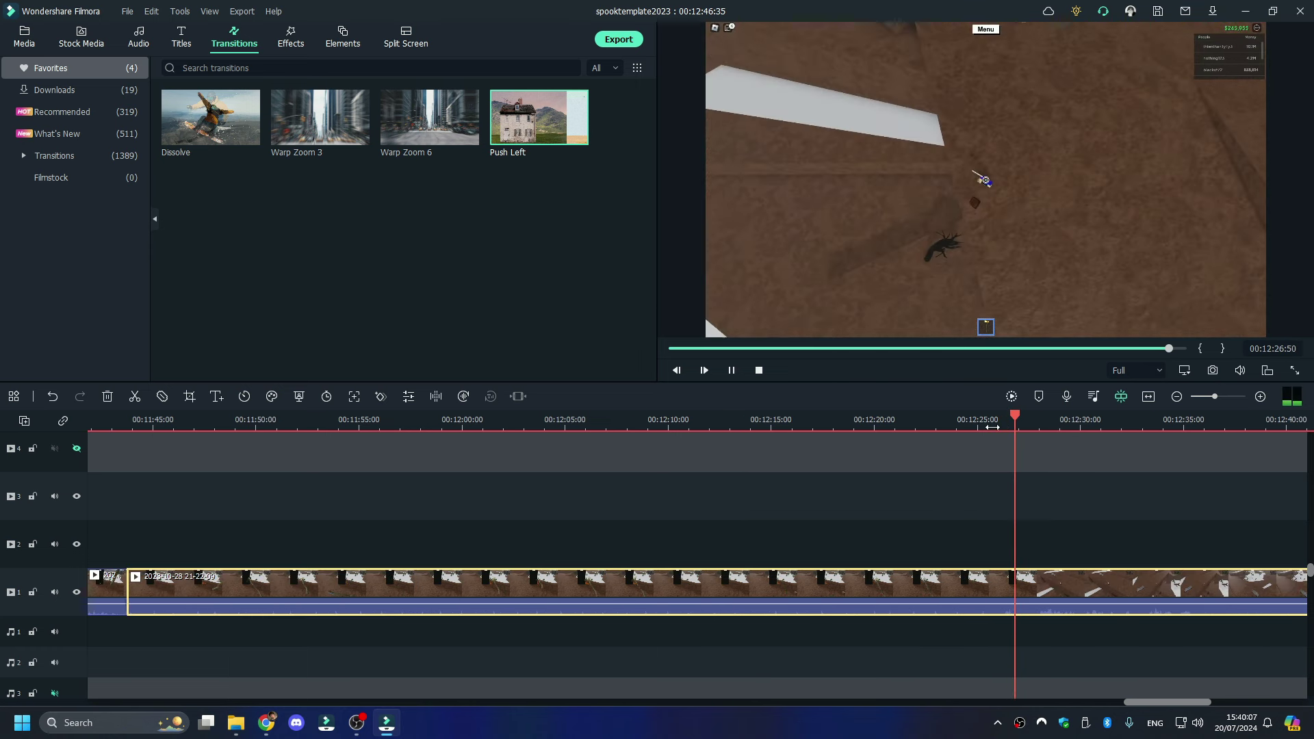
{"action": "left_click", "coordinate": [986, 426]}
{"action": "key", "text": "space"}
{"action": "left_click", "coordinate": [950, 426]}
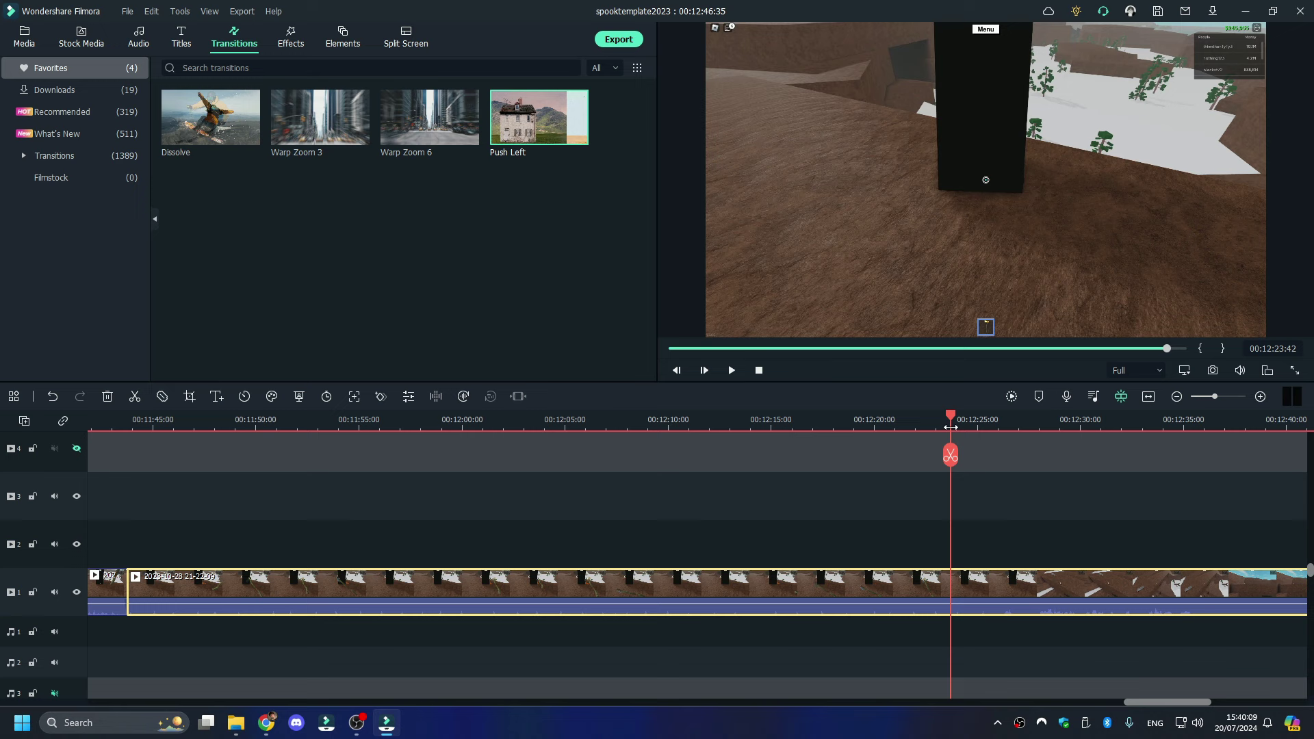
{"action": "left_click", "coordinate": [950, 455]}
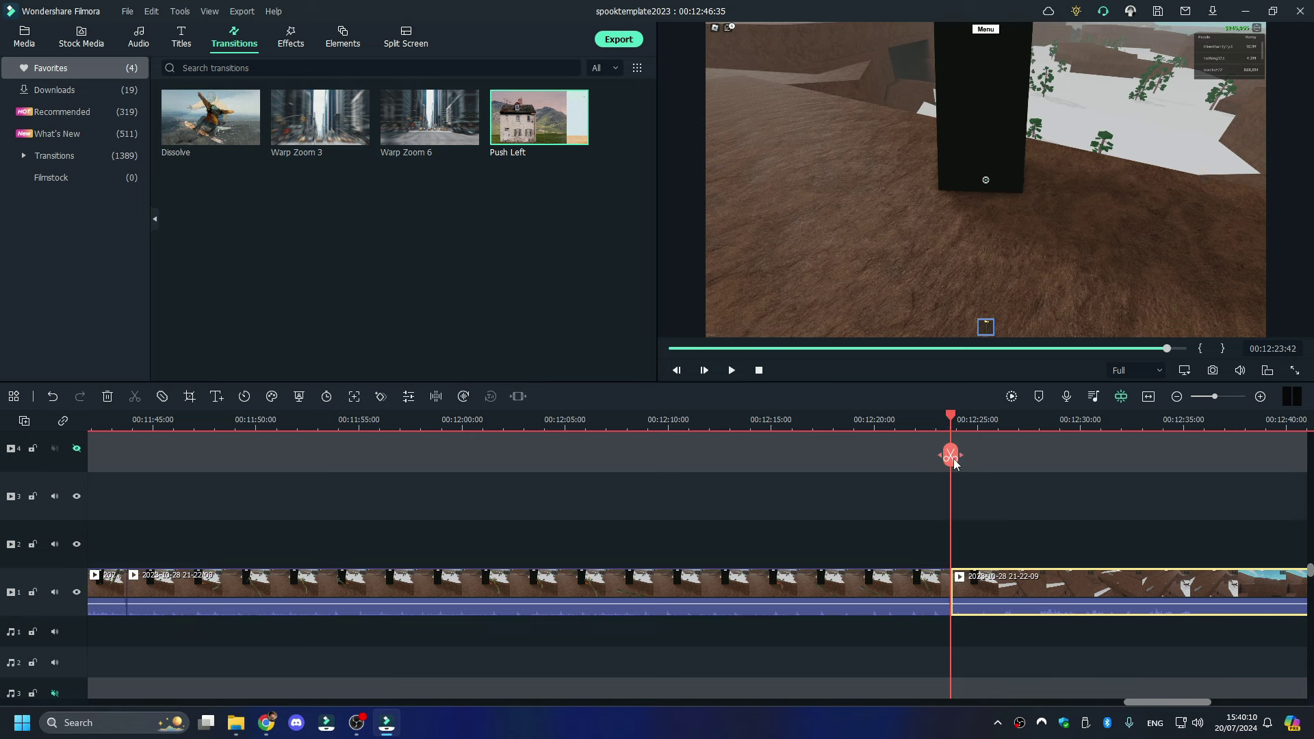
- Ripple delete the part before the 00:12:23:42 split and play back the join
{"action": "left_click", "coordinate": [885, 585]}
{"action": "right_click", "coordinate": [795, 594]}
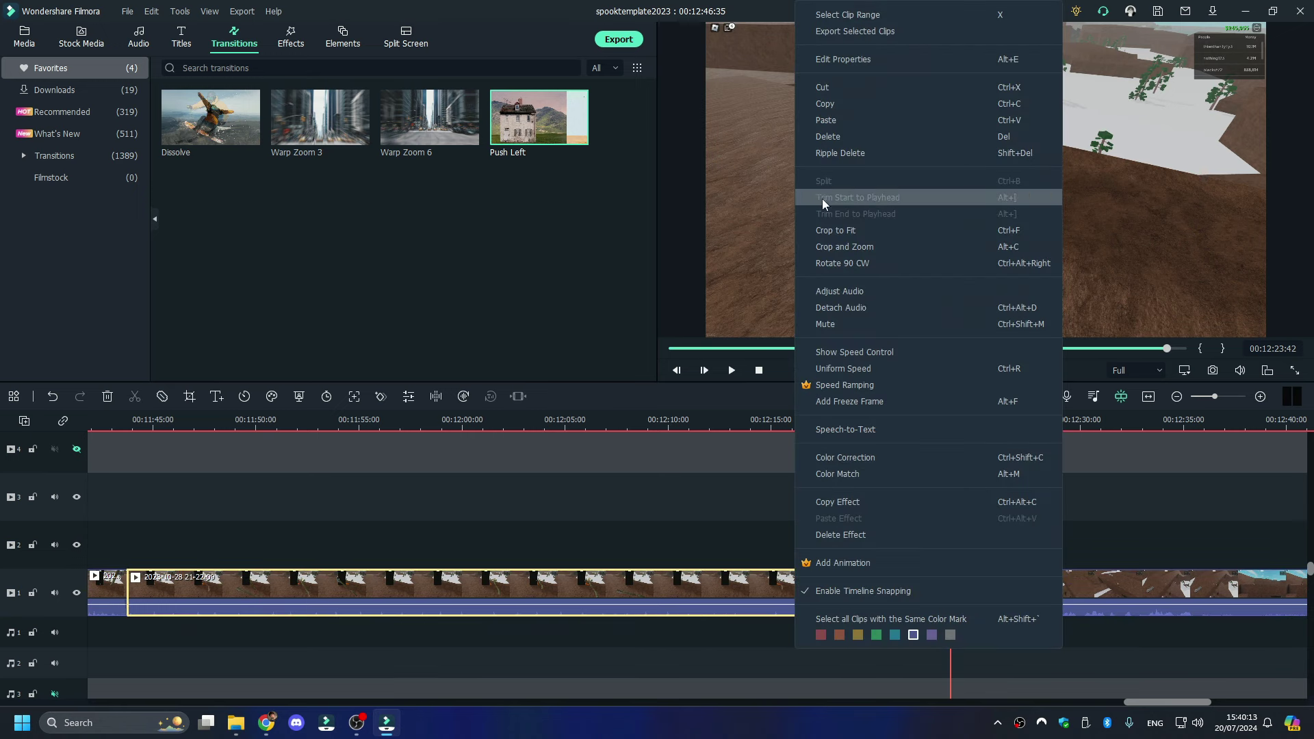
{"action": "left_click", "coordinate": [823, 199]}
{"action": "key", "text": "space"}
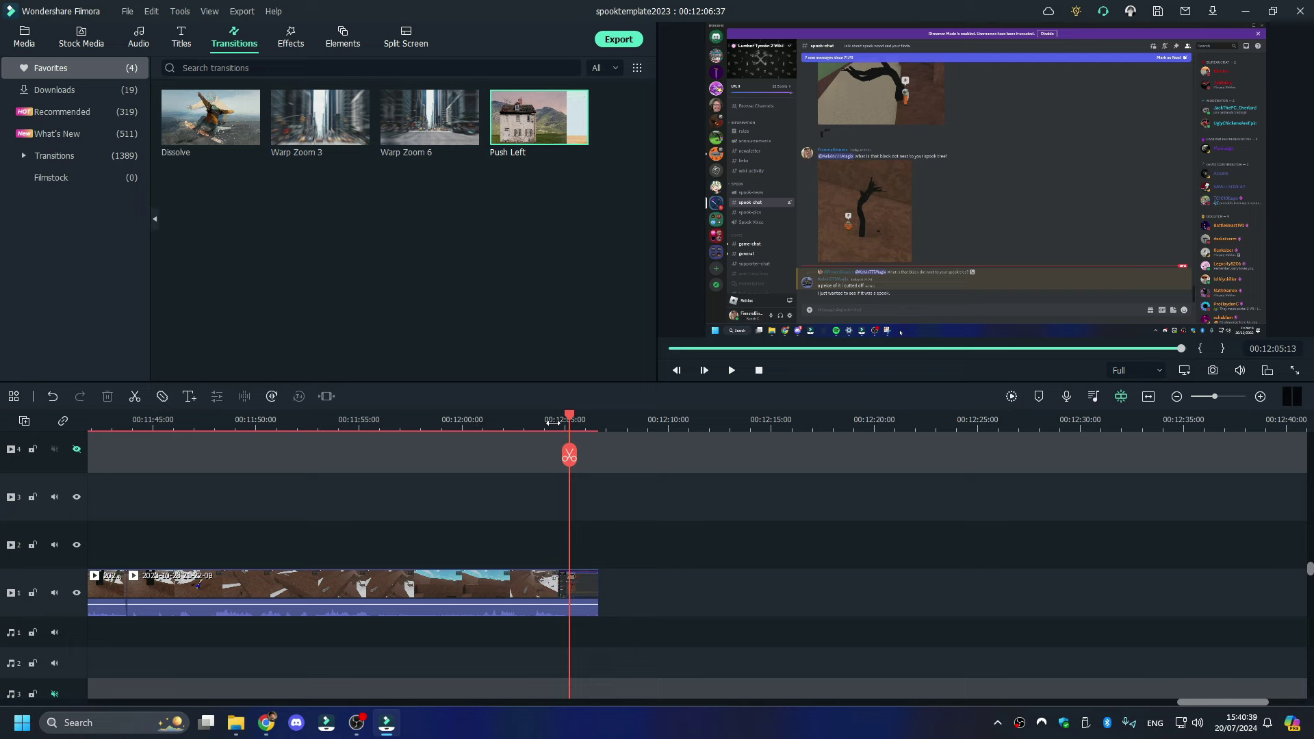
- Split at 00:11:56:06, delete everything after it, and bring up the OBS Recordings folder
{"action": "left_click_drag", "start_coordinate": [557, 424], "coordinate": [560, 420]}
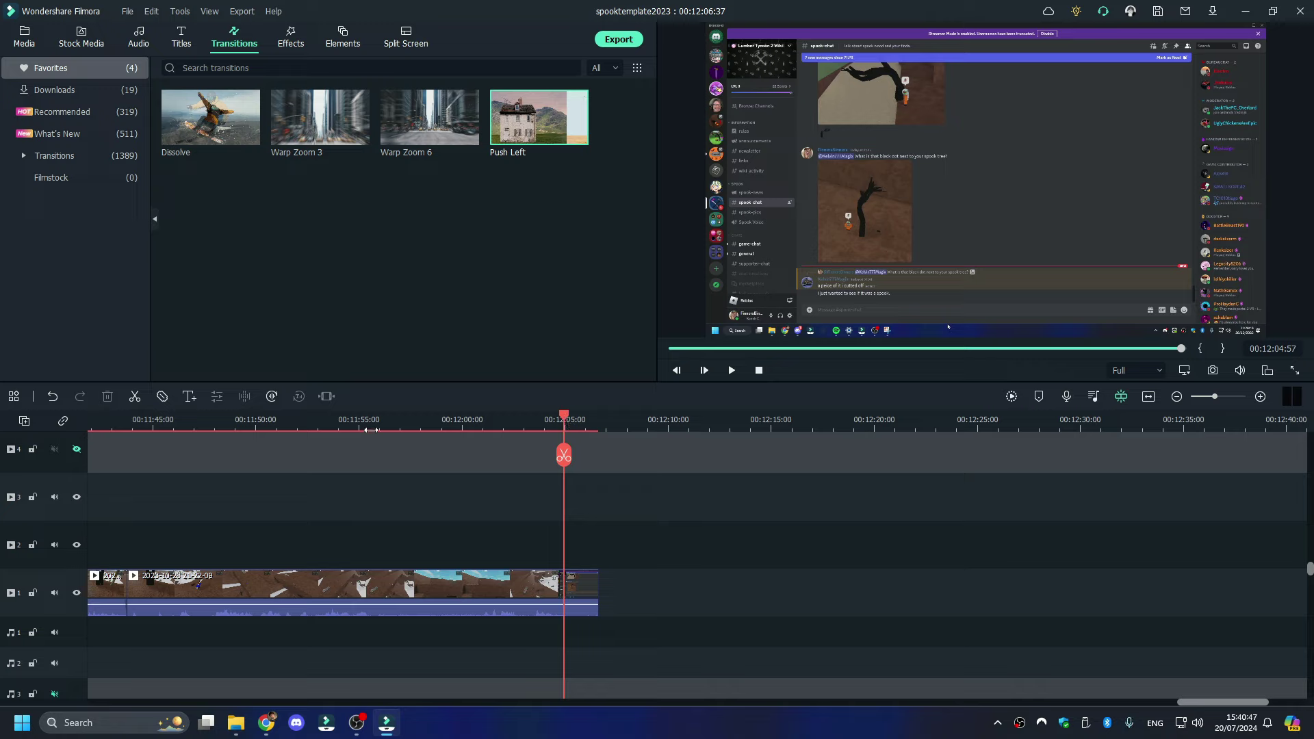
{"action": "left_click_drag", "start_coordinate": [361, 422], "coordinate": [382, 454]}
{"action": "left_click", "coordinate": [381, 454]}
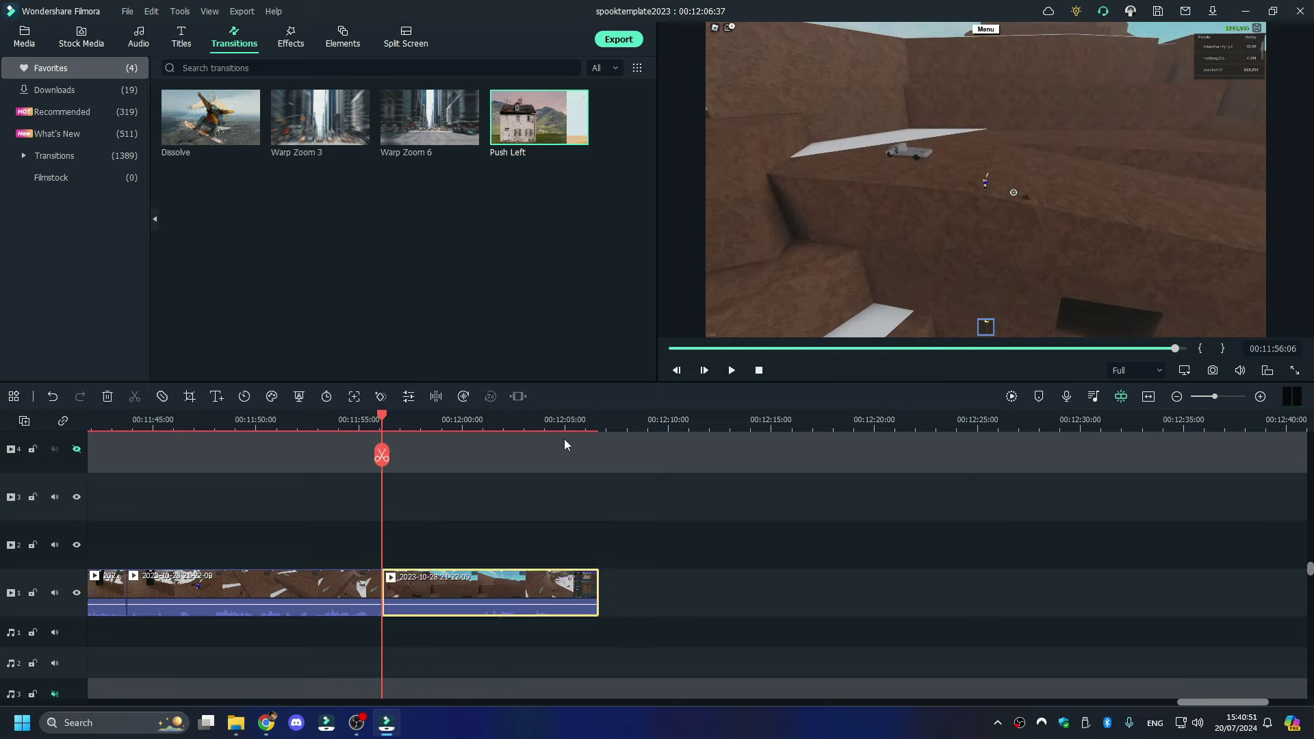
{"action": "key", "text": "space"}
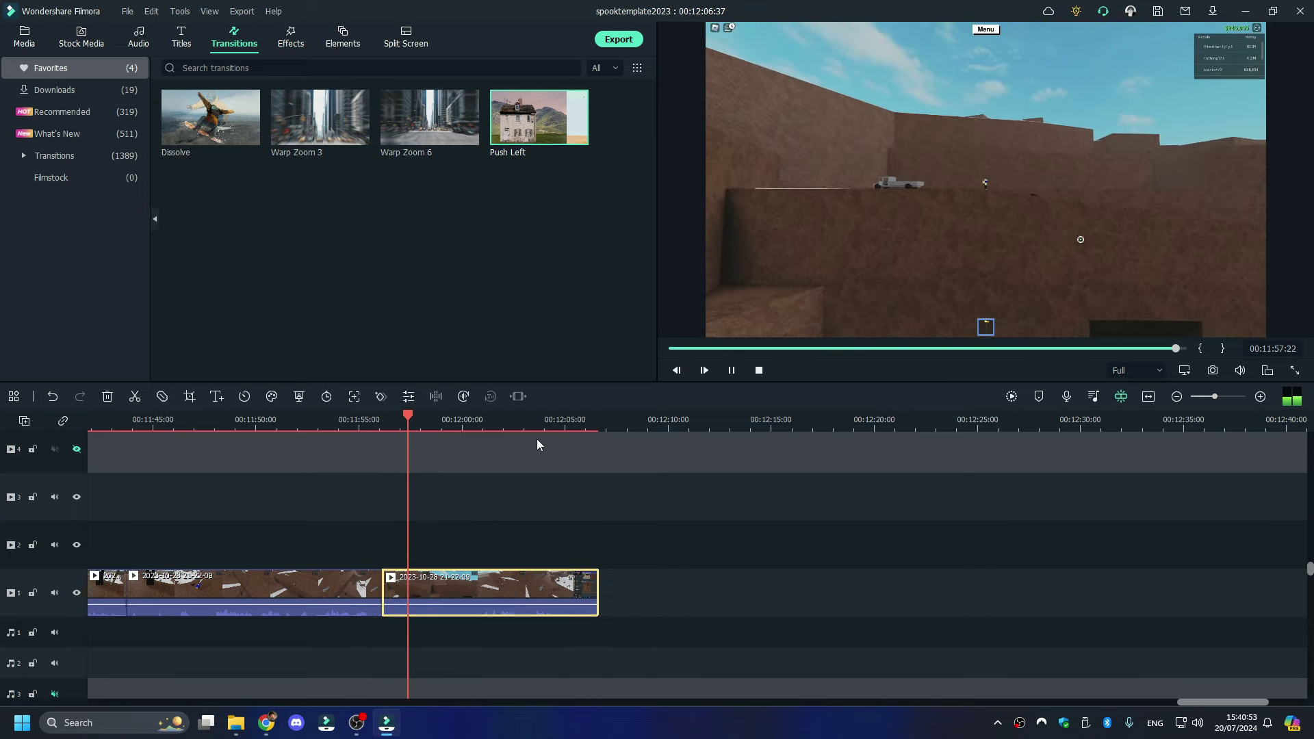
{"action": "key", "text": "space"}
{"action": "key", "text": "Delete"}
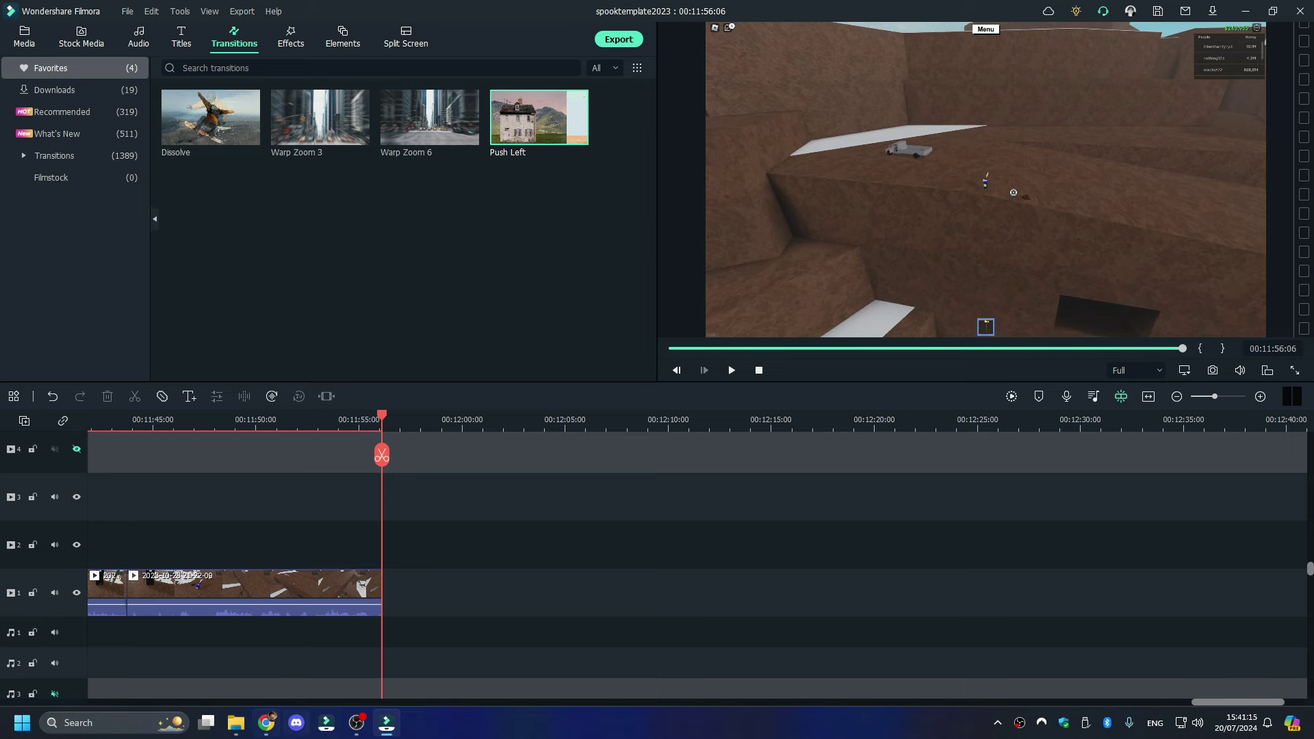
{"action": "left_click", "coordinate": [236, 724]}
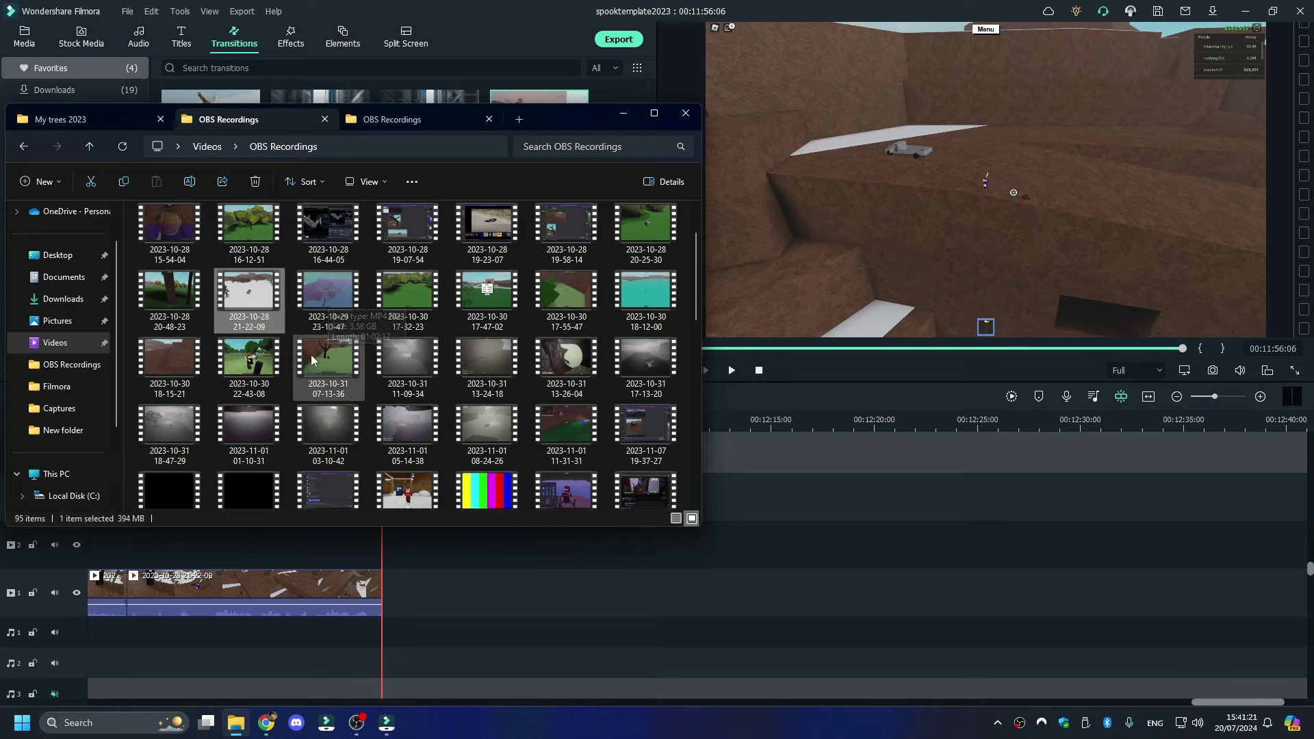
{"action": "key", "text": "Down"}
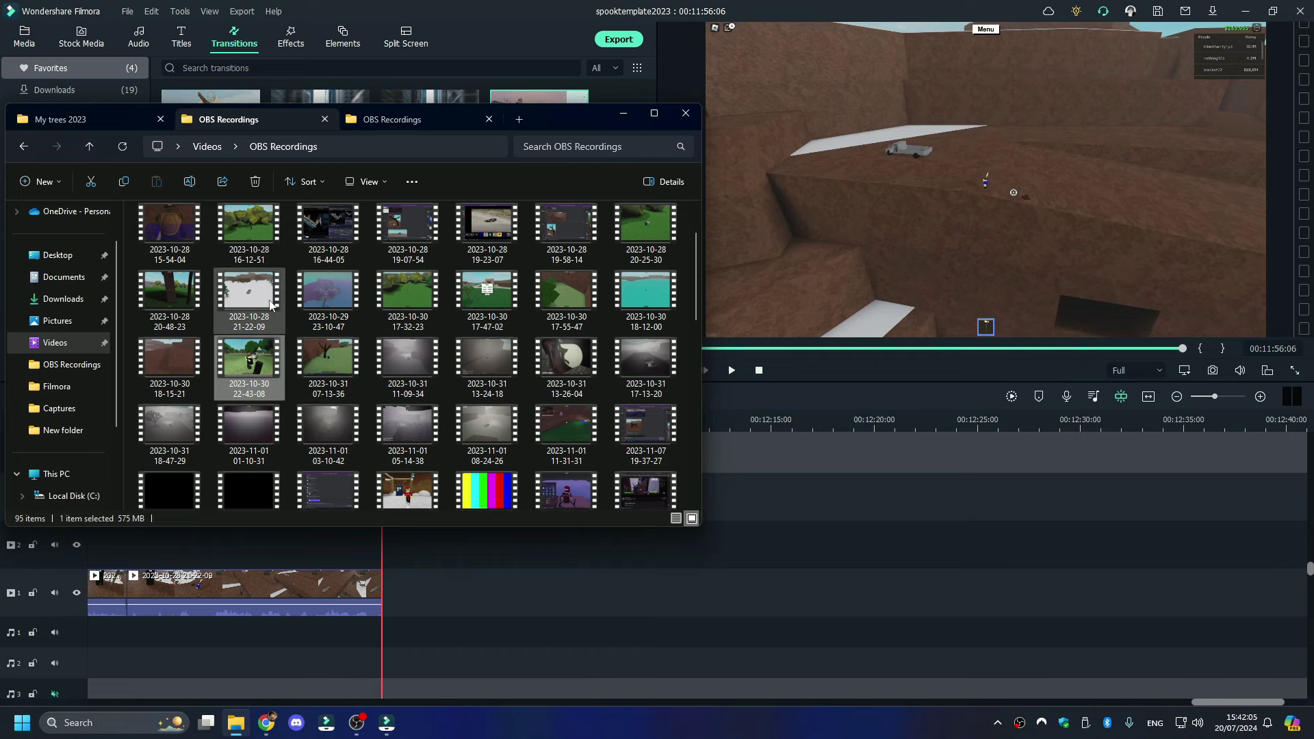
{"action": "left_click", "coordinate": [105, 120]}
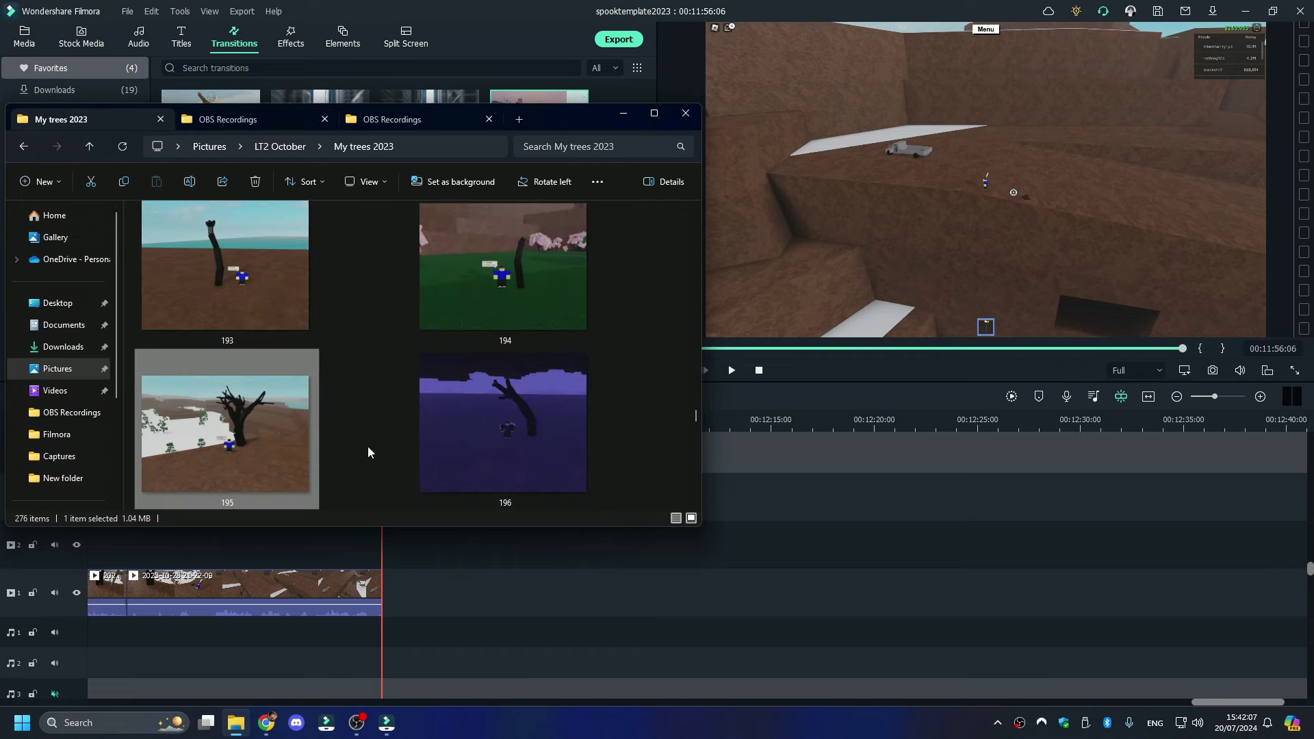
{"action": "left_click", "coordinate": [535, 423]}
{"action": "scroll", "coordinate": [535, 423], "scroll_direction": "down", "scroll_amount": 2}
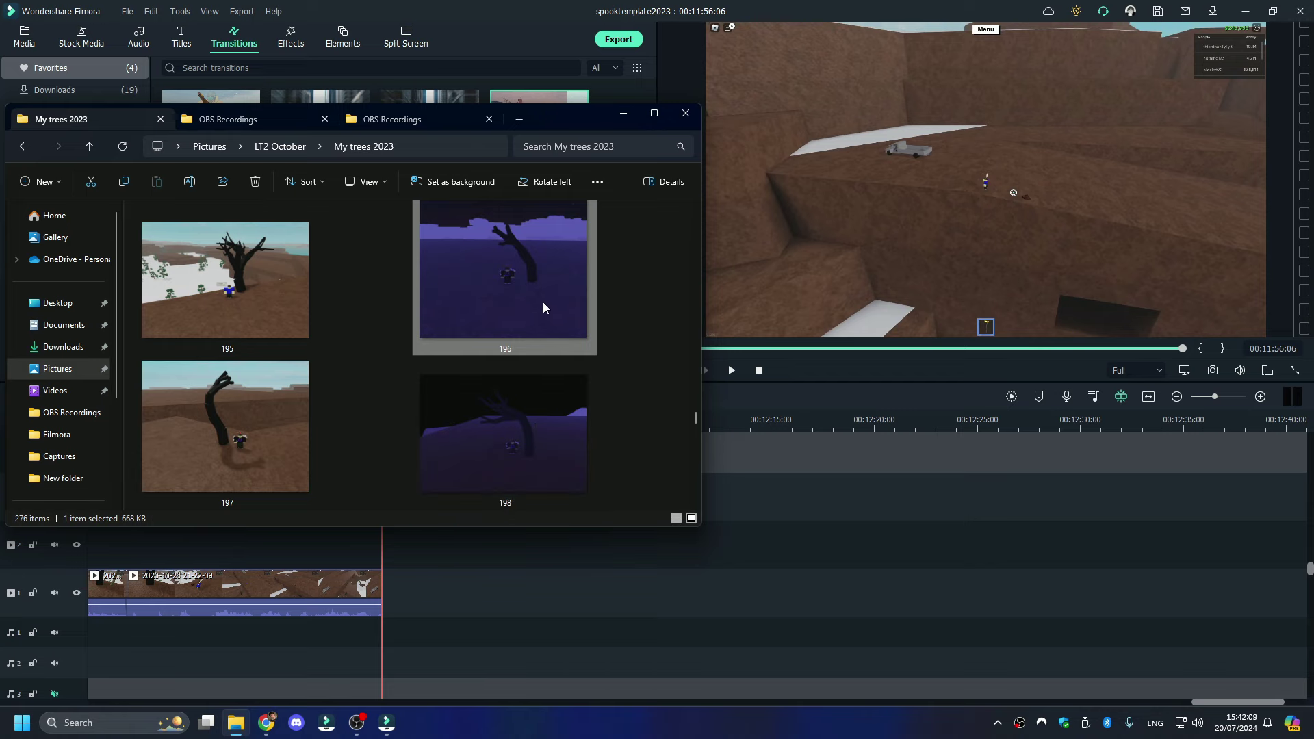
{"action": "left_click", "coordinate": [220, 129]}
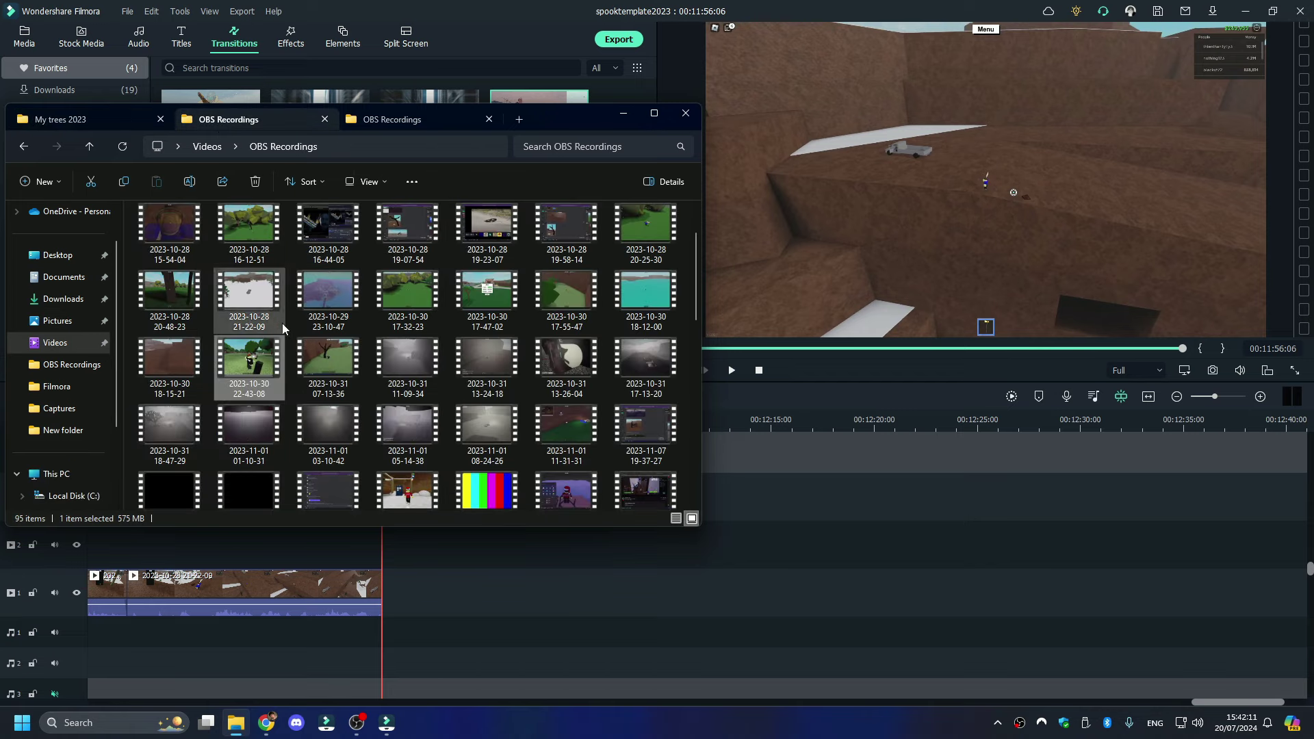
{"action": "double_click", "coordinate": [325, 312]}
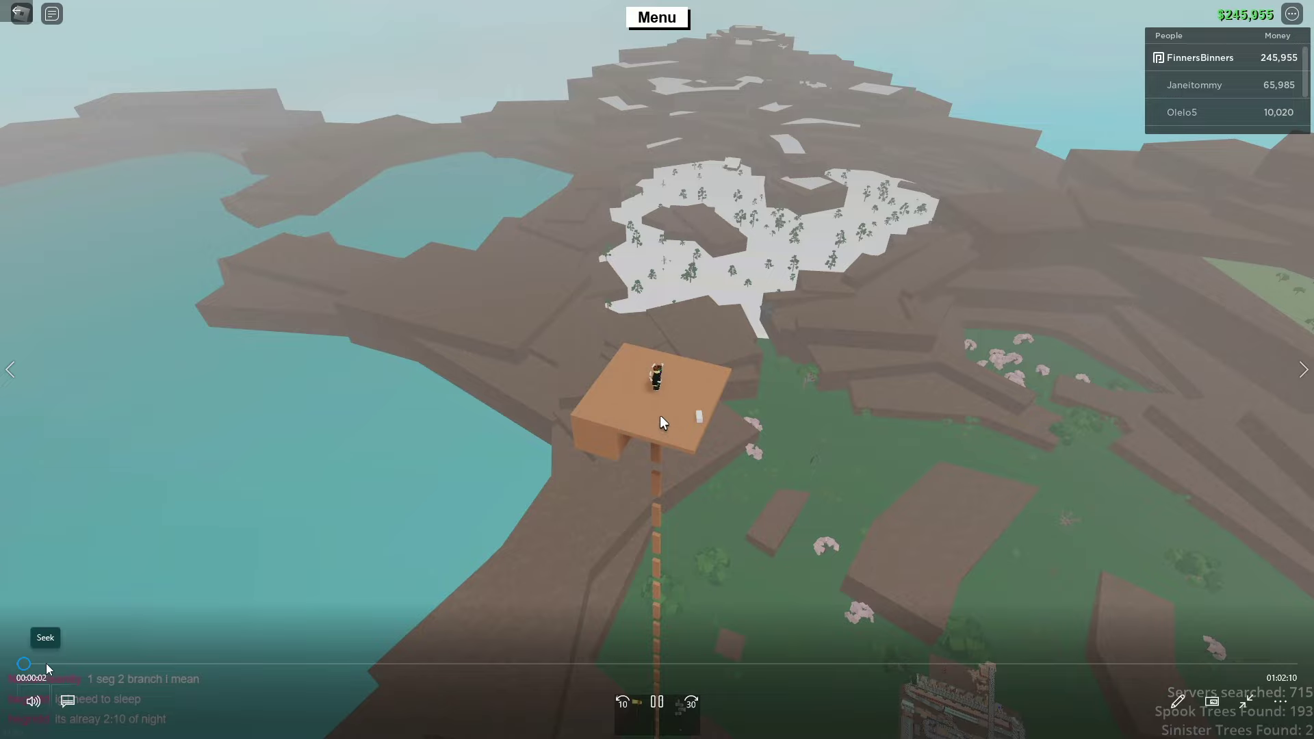
{"action": "left_click", "coordinate": [685, 407]}
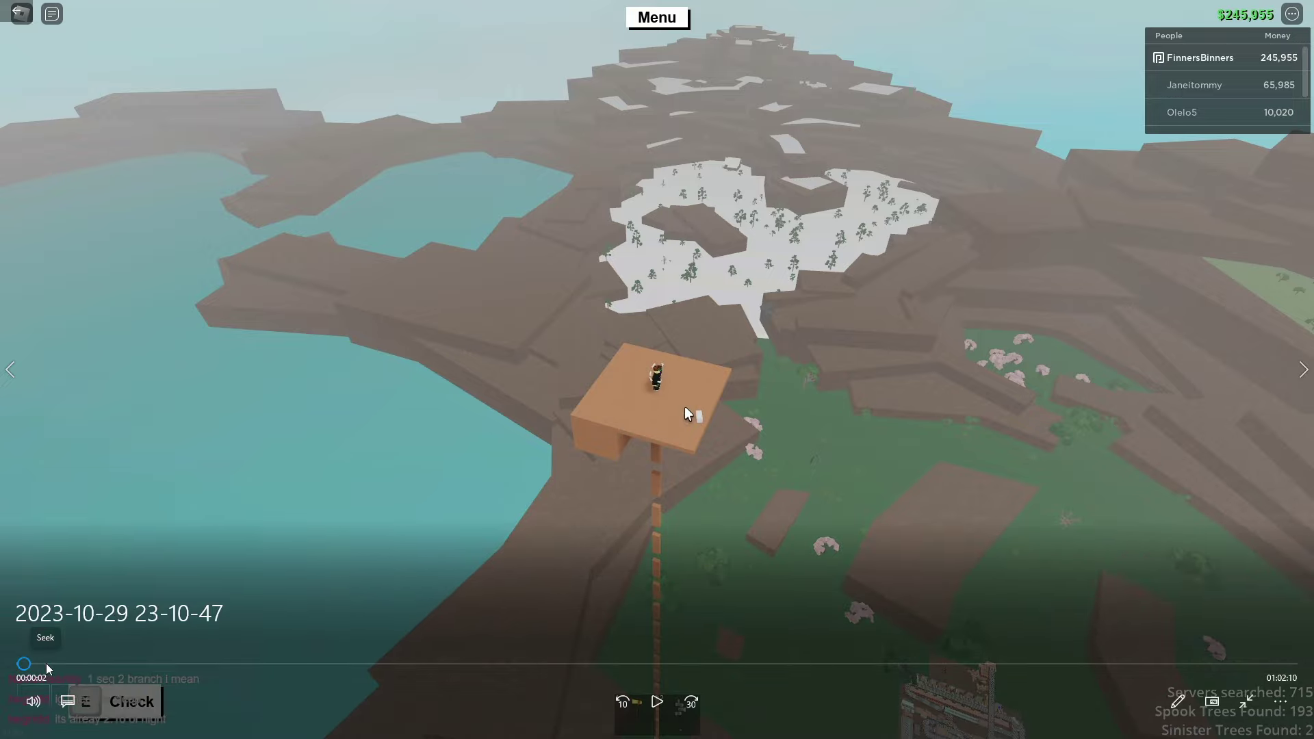
{"action": "left_click_drag", "start_coordinate": [48, 664], "coordinate": [87, 664]}
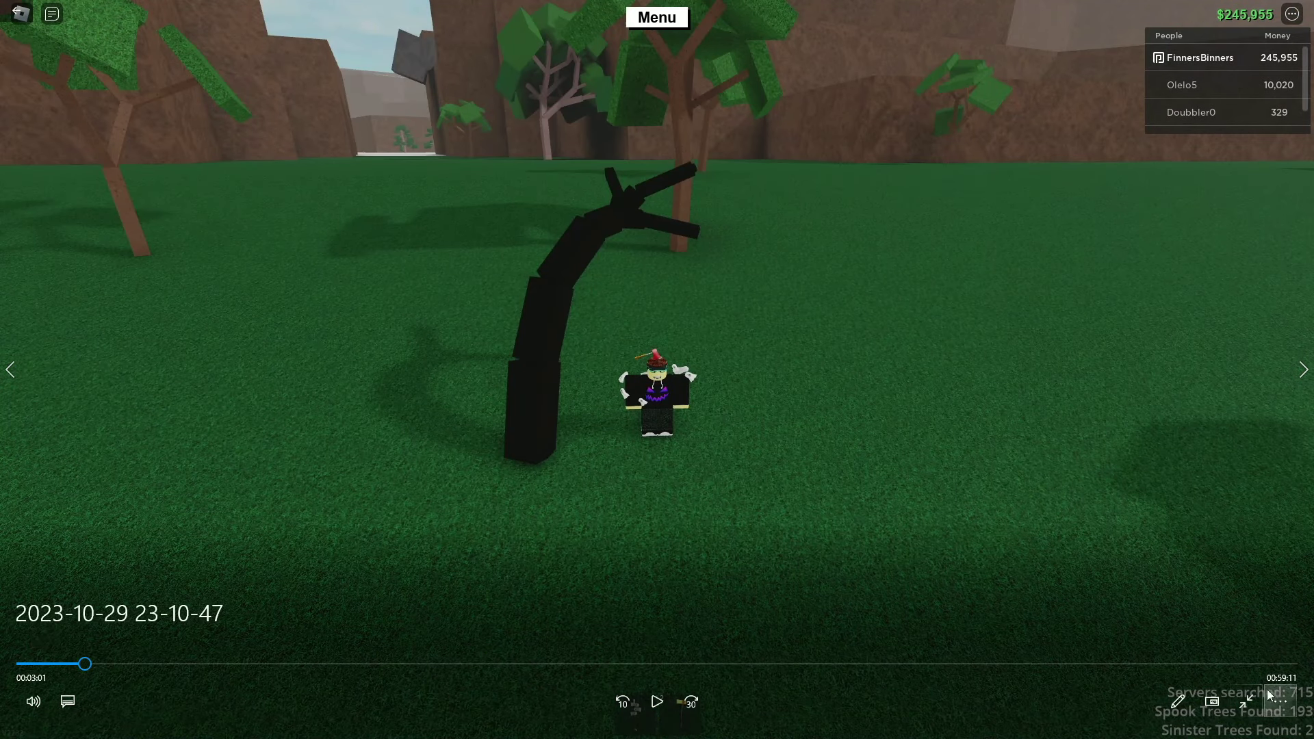
{"action": "left_click", "coordinate": [1247, 699]}
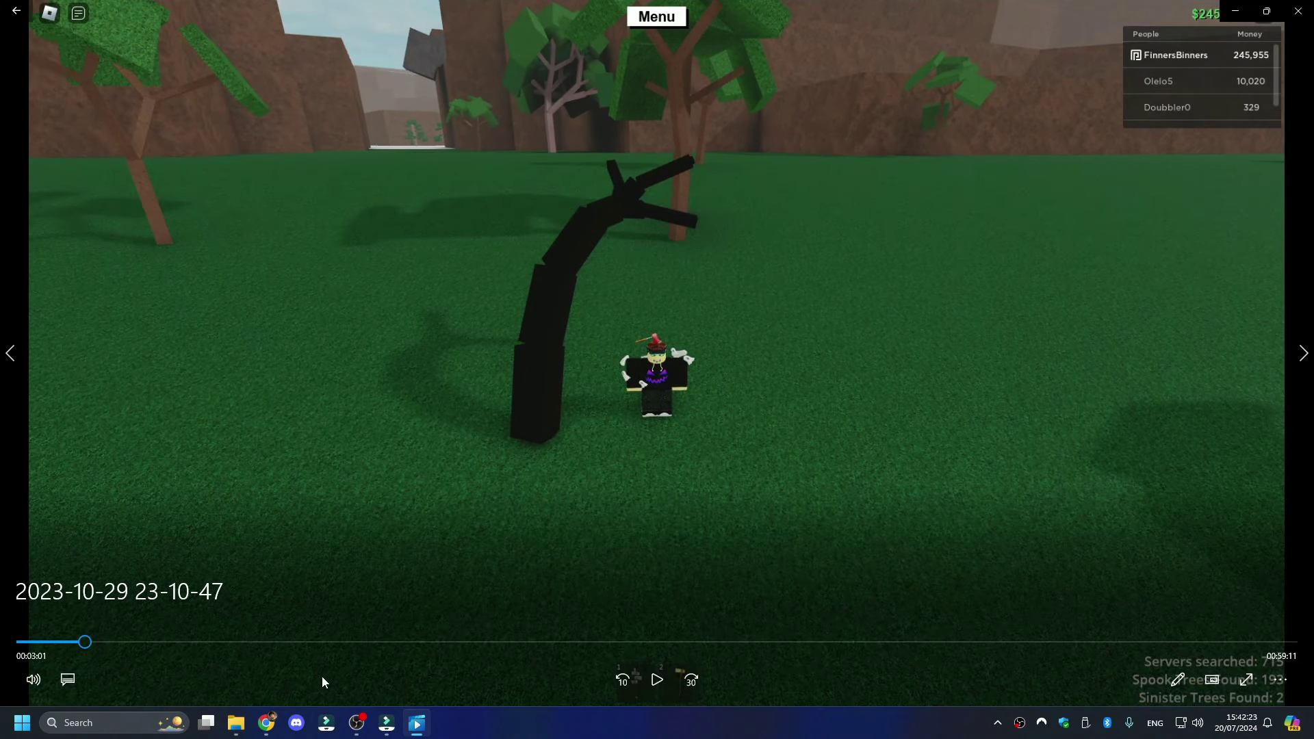
{"action": "left_click", "coordinate": [243, 724]}
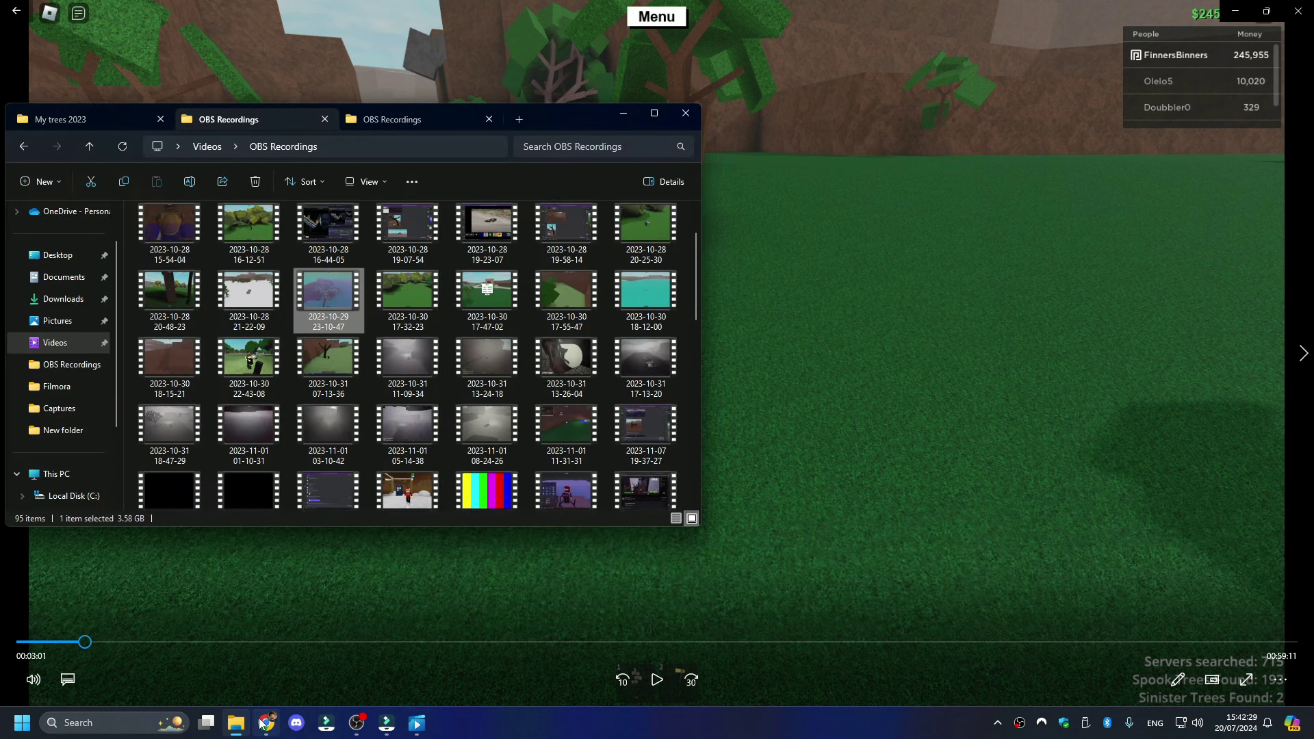
{"action": "left_click", "coordinate": [263, 724]}
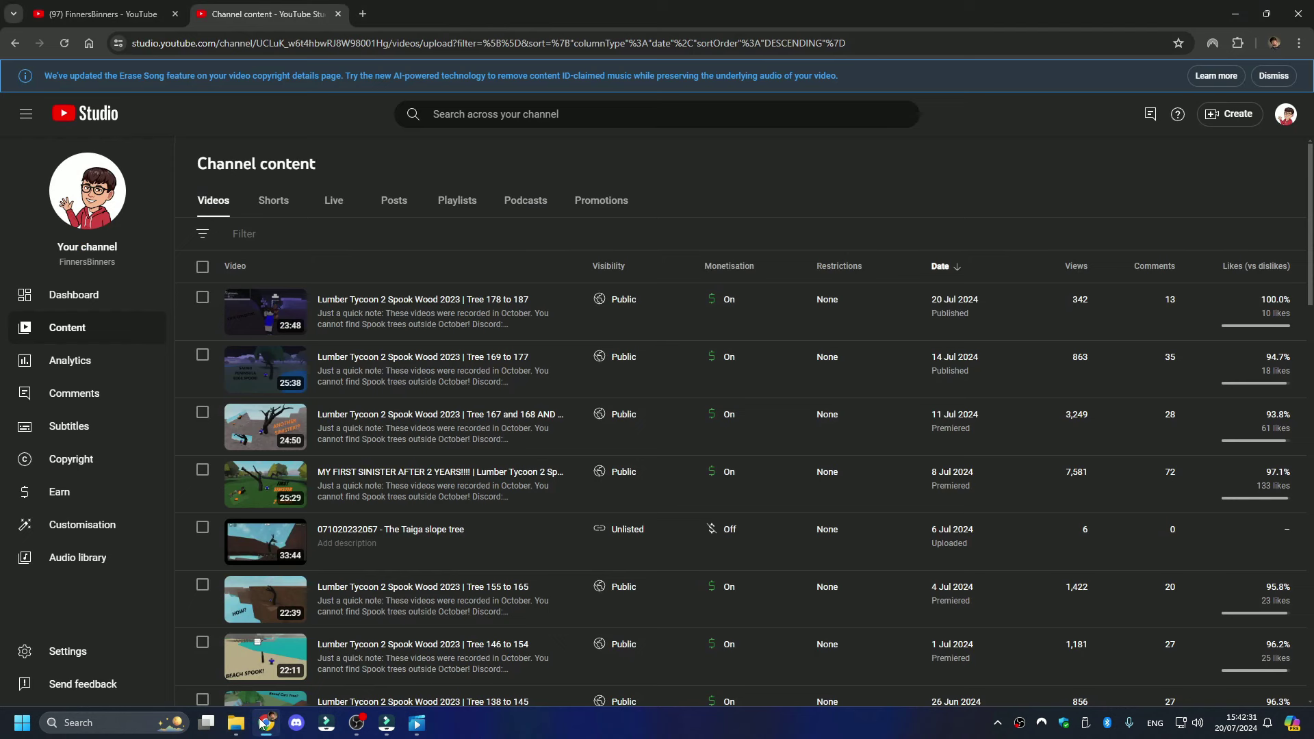
{"action": "left_click", "coordinate": [264, 724]}
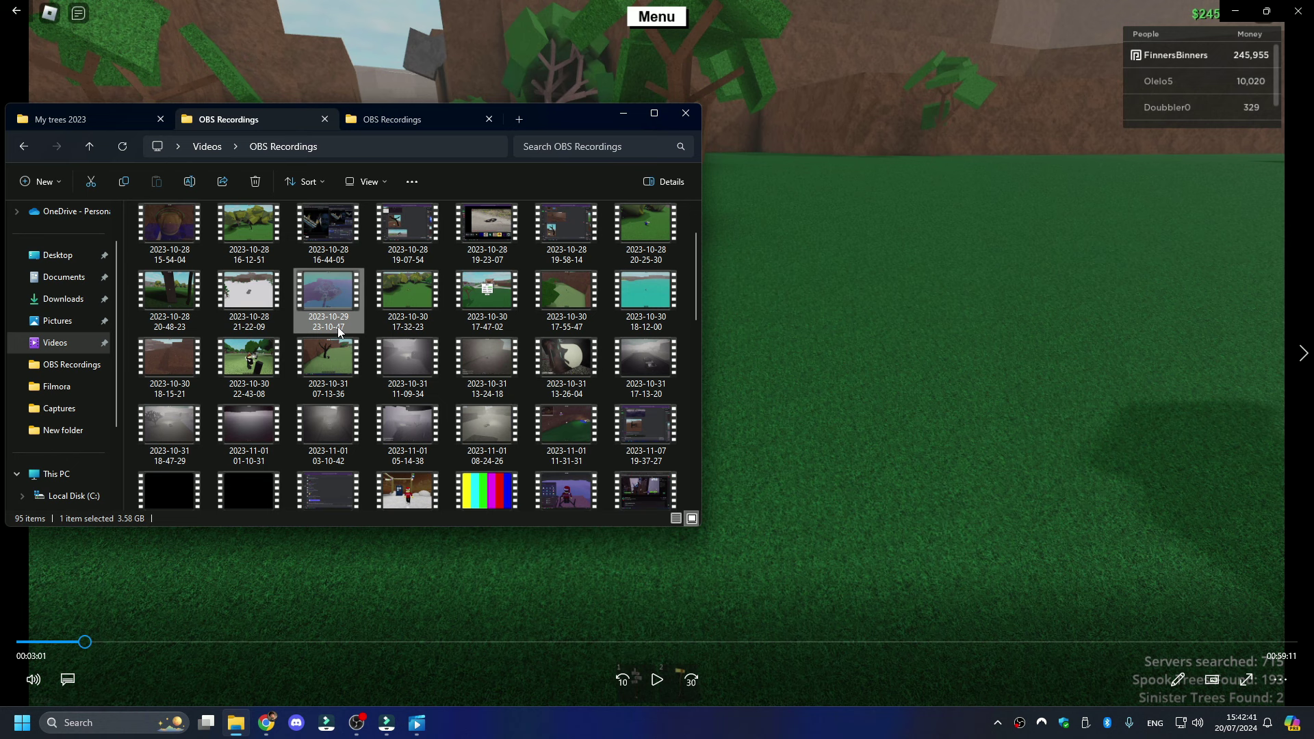
{"action": "mouse_move", "coordinate": [338, 327]}
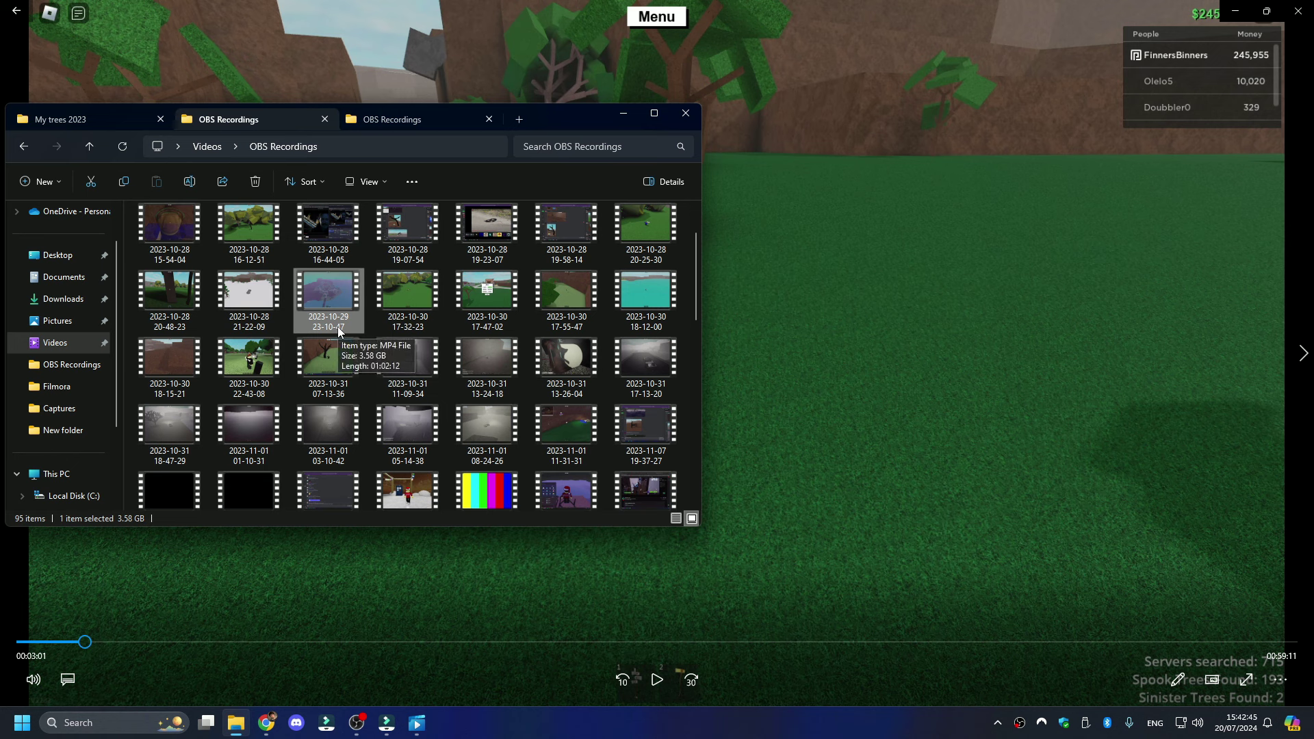
{"action": "left_click", "coordinate": [446, 119]}
{"action": "left_click", "coordinate": [112, 123]}
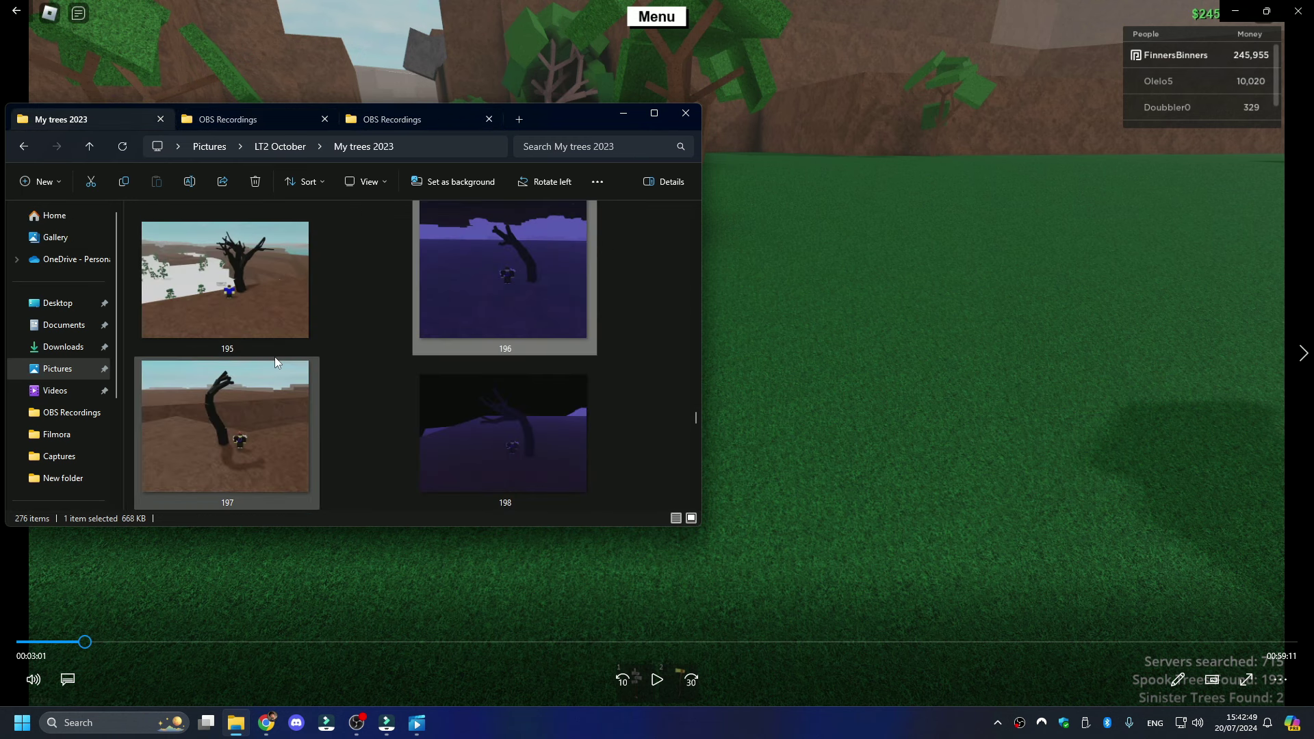
{"action": "scroll", "coordinate": [276, 362], "scroll_direction": "down", "scroll_amount": 2}
{"action": "scroll", "coordinate": [275, 362], "scroll_direction": "up", "scroll_amount": 2}
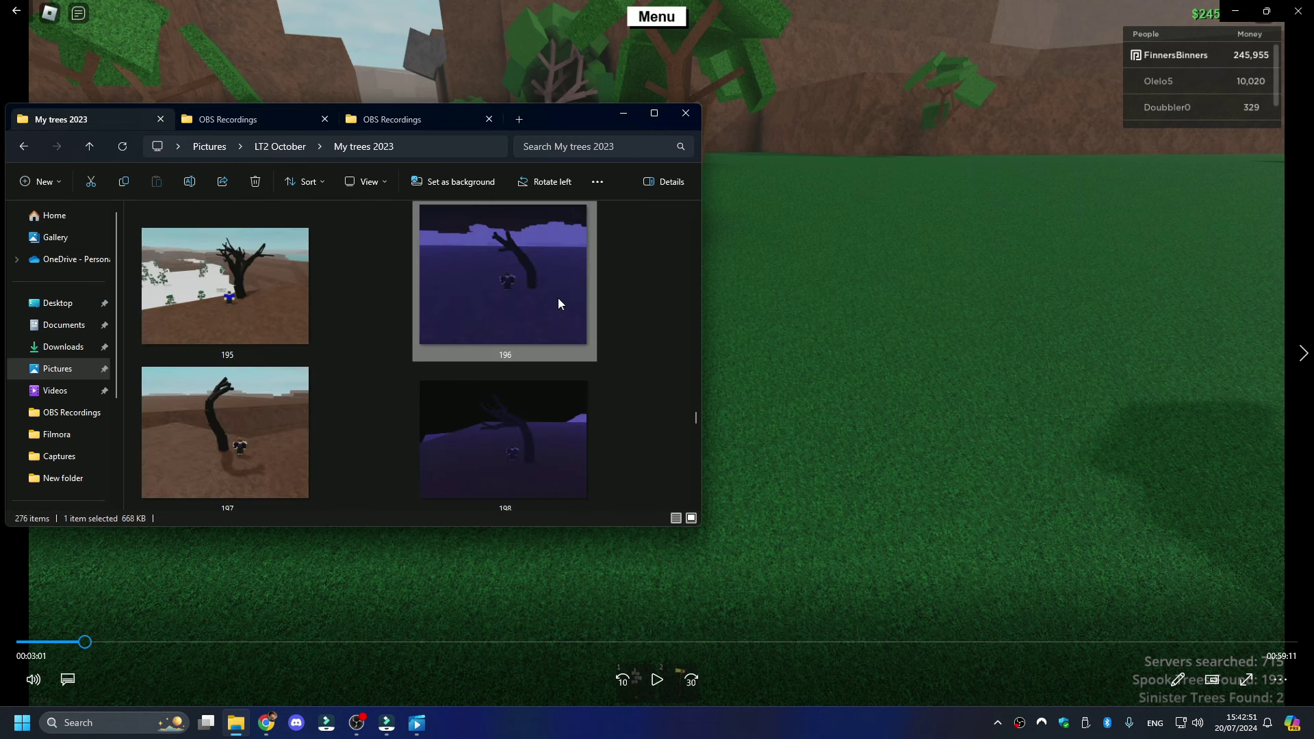
{"action": "scroll", "coordinate": [558, 303], "scroll_direction": "down", "scroll_amount": 1}
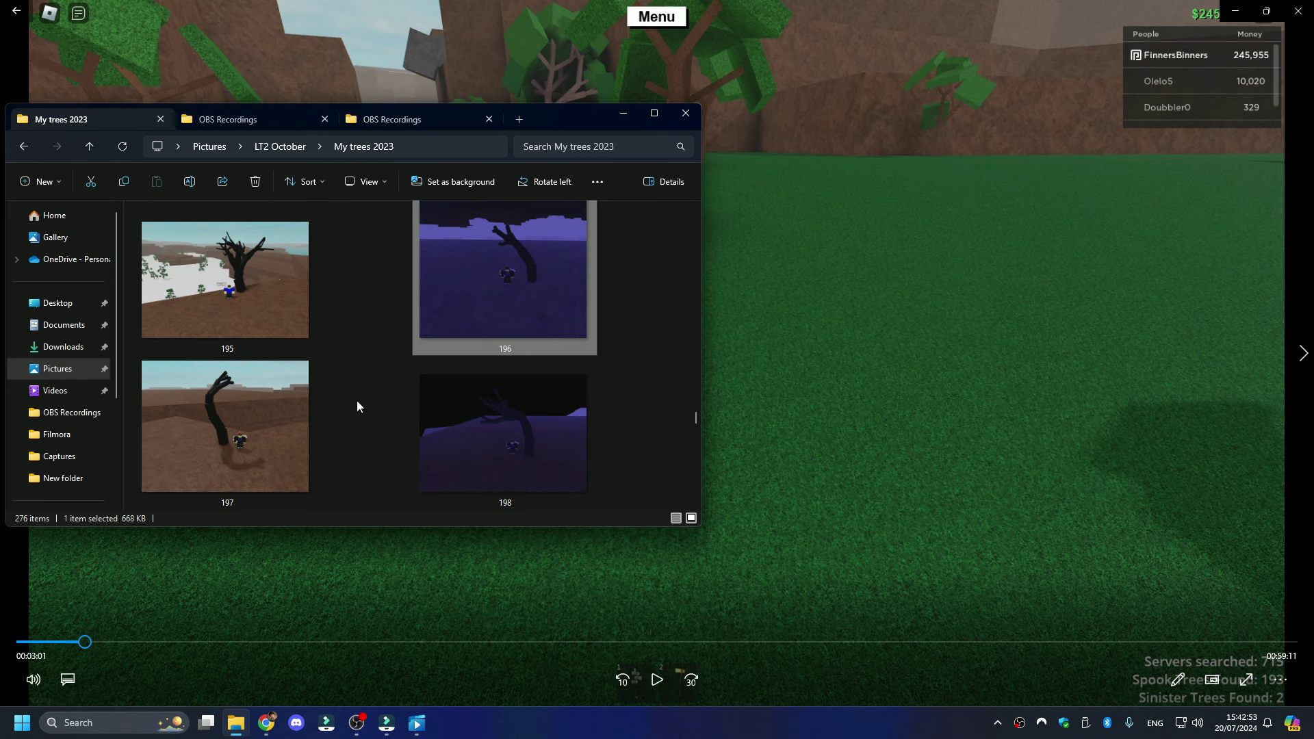
{"action": "scroll", "coordinate": [360, 403], "scroll_direction": "down", "scroll_amount": 2}
{"action": "left_click", "coordinate": [294, 421]}
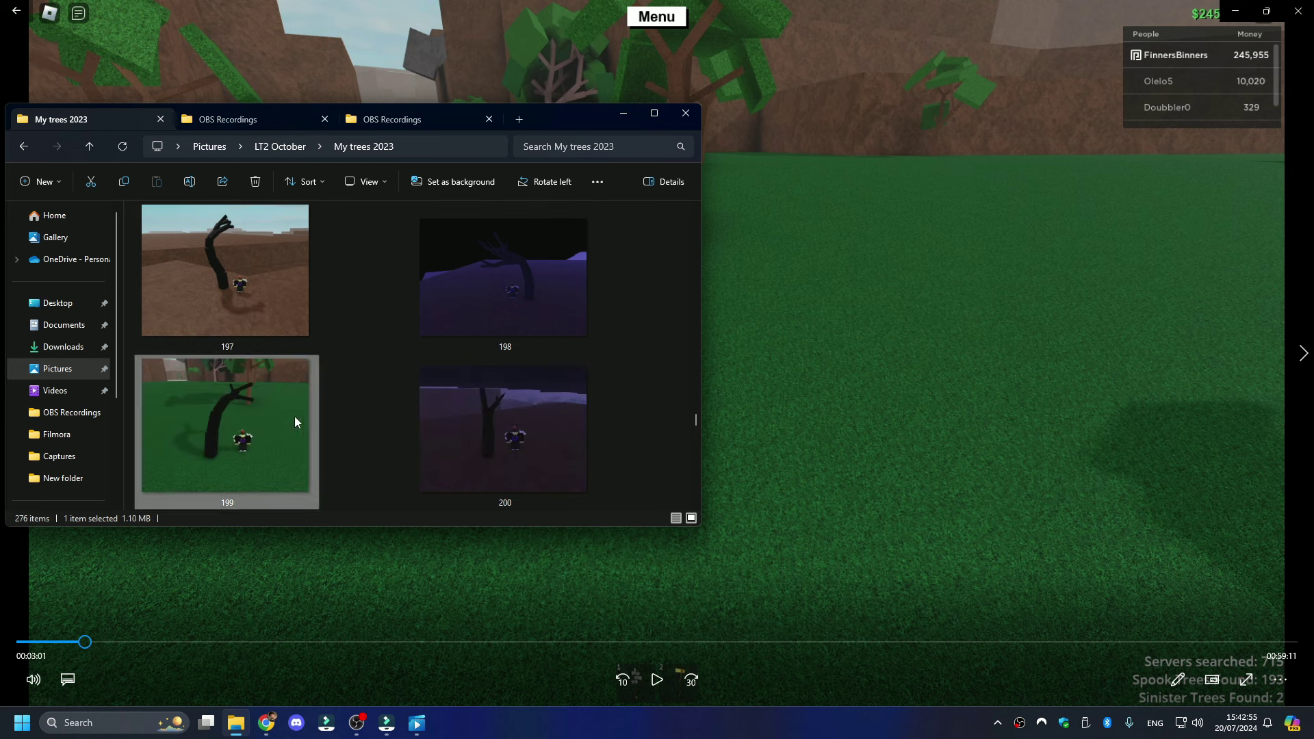
{"action": "scroll", "coordinate": [215, 433], "scroll_direction": "up", "scroll_amount": 2}
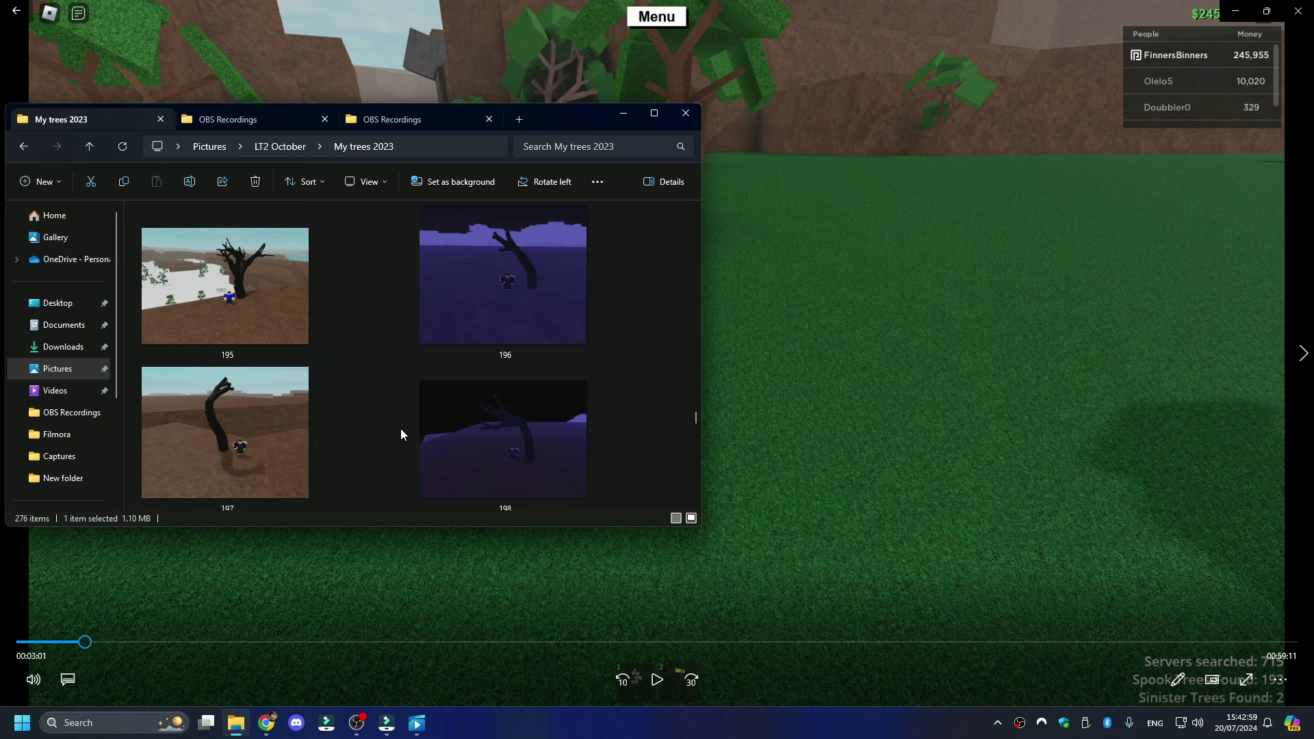
{"action": "scroll", "coordinate": [227, 448], "scroll_direction": "down", "scroll_amount": 1}
{"action": "scroll", "coordinate": [227, 446], "scroll_direction": "down", "scroll_amount": 2}
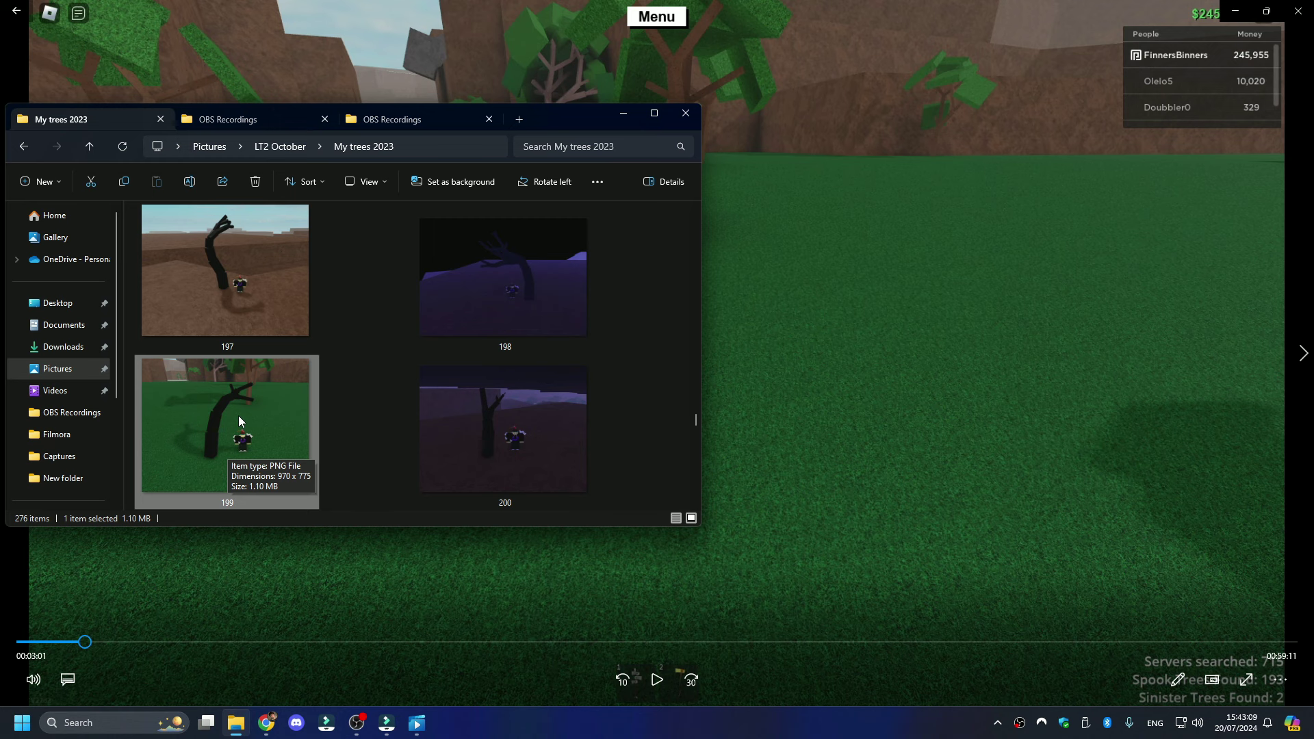
{"action": "scroll", "coordinate": [238, 416], "scroll_direction": "down", "scroll_amount": 5}
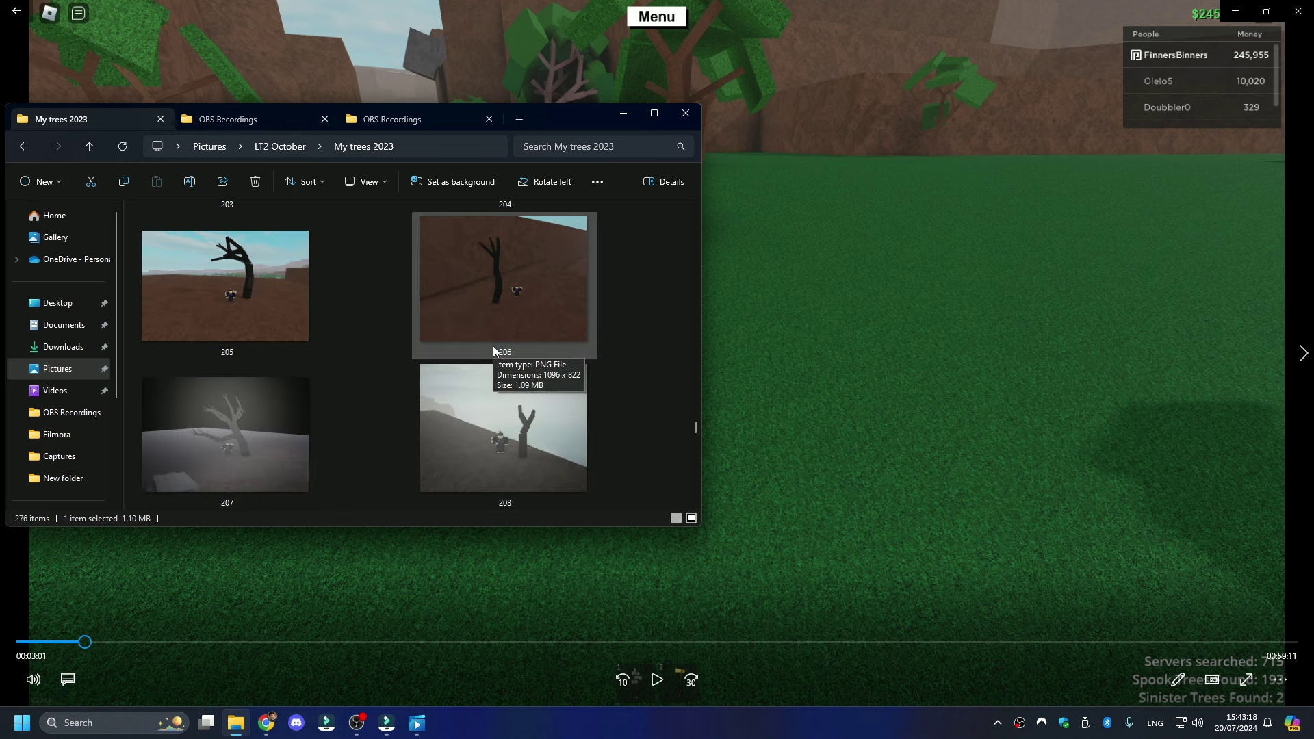
{"action": "scroll", "coordinate": [493, 346], "scroll_direction": "up", "scroll_amount": 4}
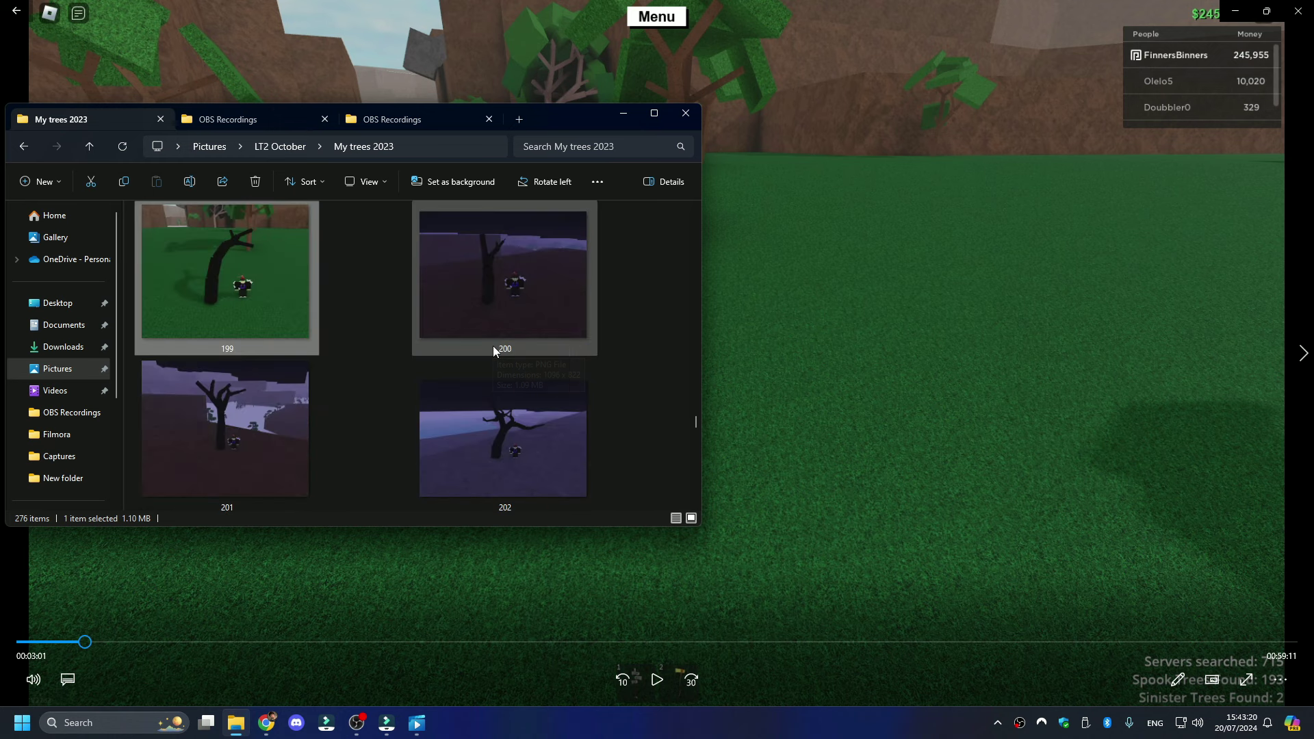
{"action": "scroll", "coordinate": [487, 346], "scroll_direction": "up", "scroll_amount": 2}
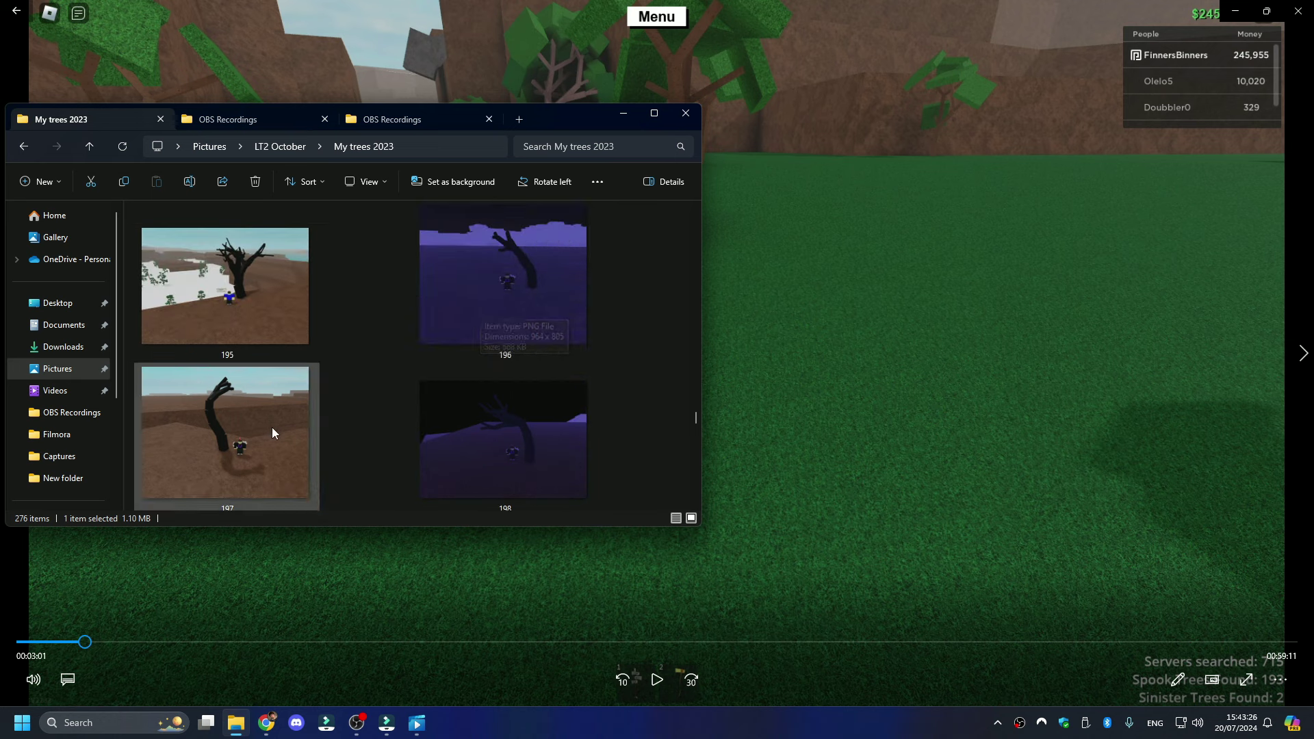
{"action": "scroll", "coordinate": [485, 432], "scroll_direction": "down", "scroll_amount": 1}
{"action": "scroll", "coordinate": [474, 429], "scroll_direction": "down", "scroll_amount": 2}
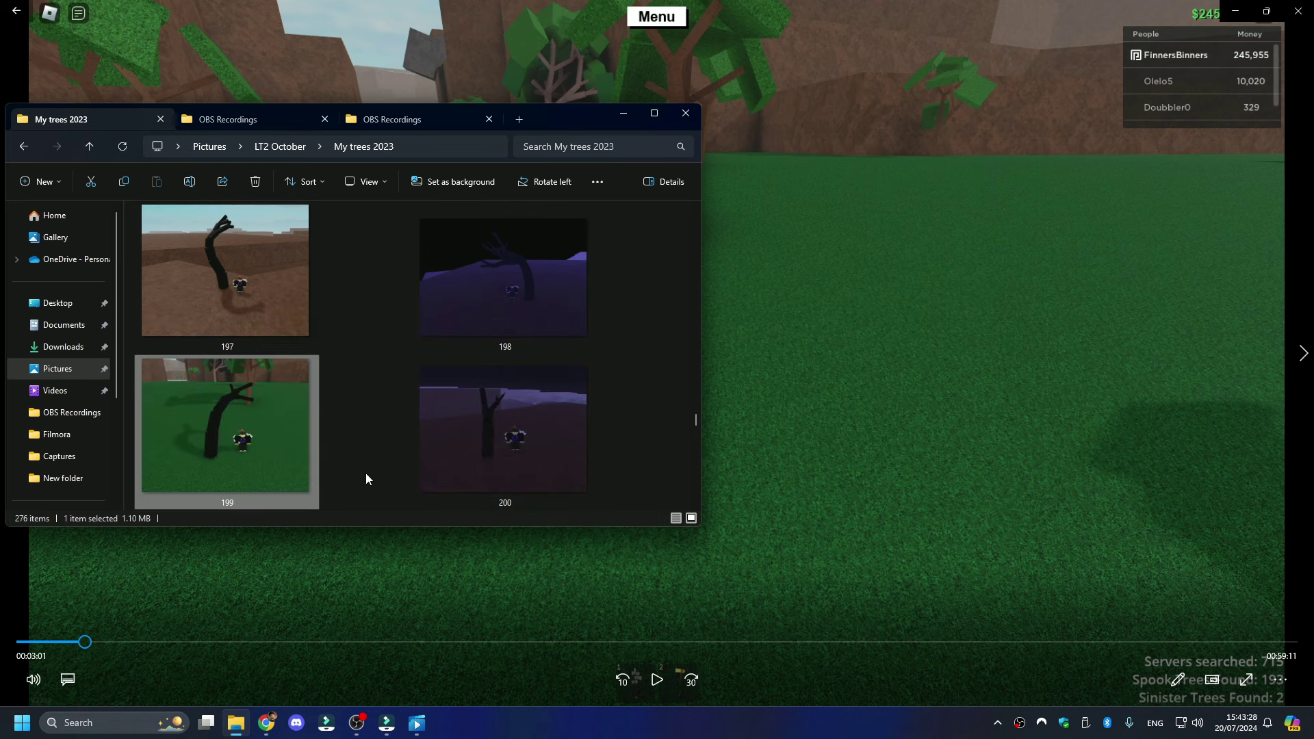
{"action": "scroll", "coordinate": [515, 460], "scroll_direction": "down", "scroll_amount": 2}
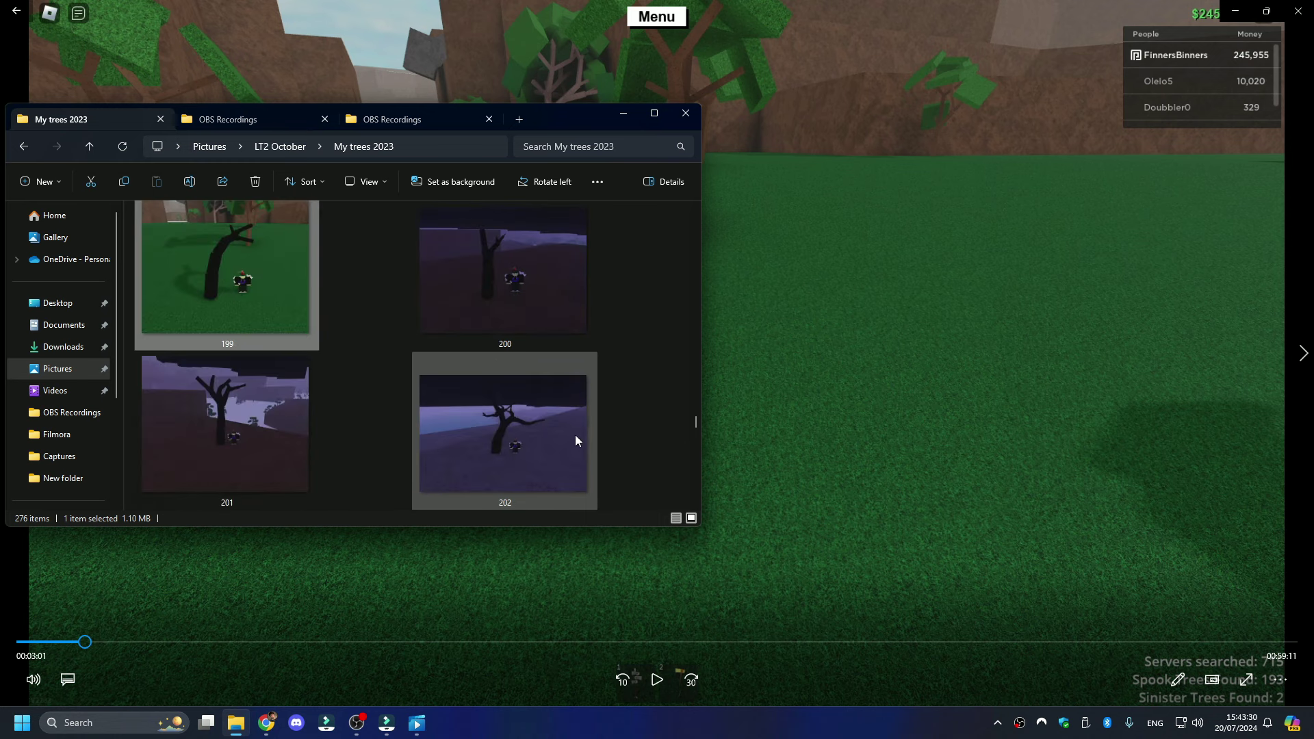
{"action": "scroll", "coordinate": [560, 434], "scroll_direction": "down", "scroll_amount": 2}
{"action": "scroll", "coordinate": [449, 440], "scroll_direction": "down", "scroll_amount": 2}
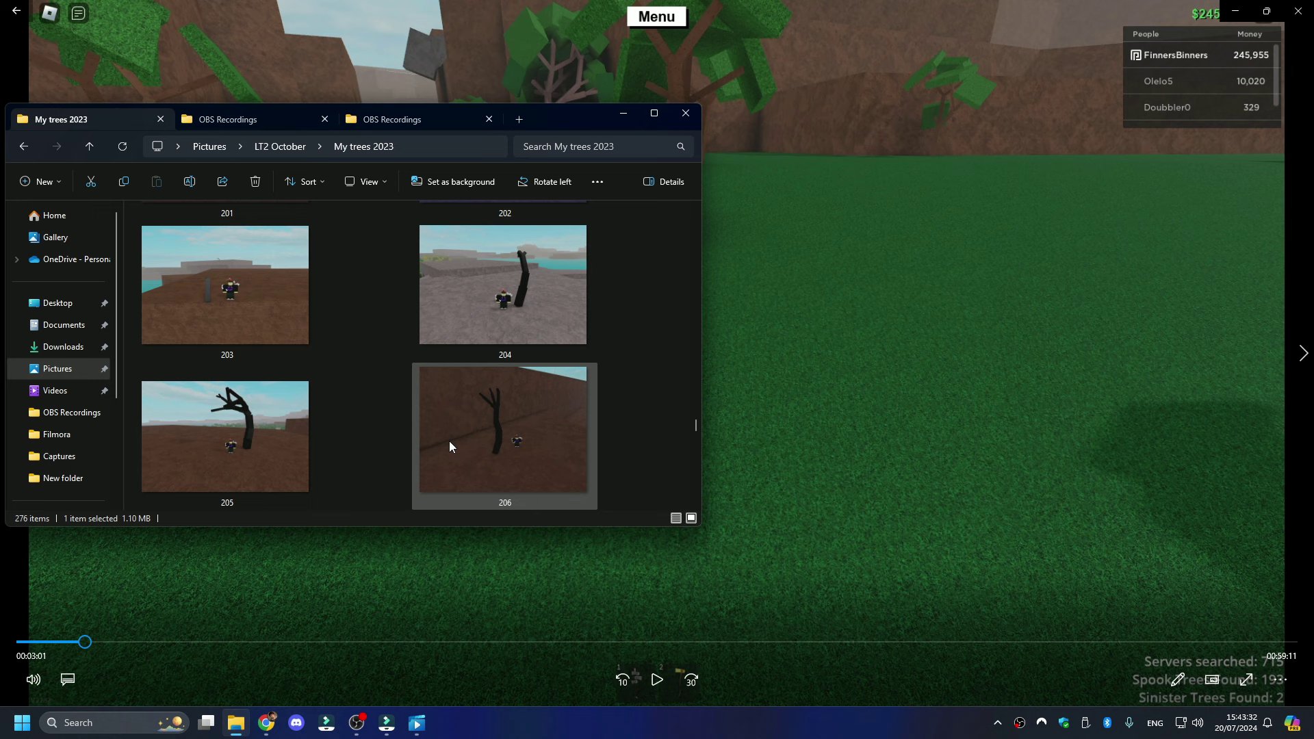
{"action": "scroll", "coordinate": [494, 445], "scroll_direction": "down", "scroll_amount": 2}
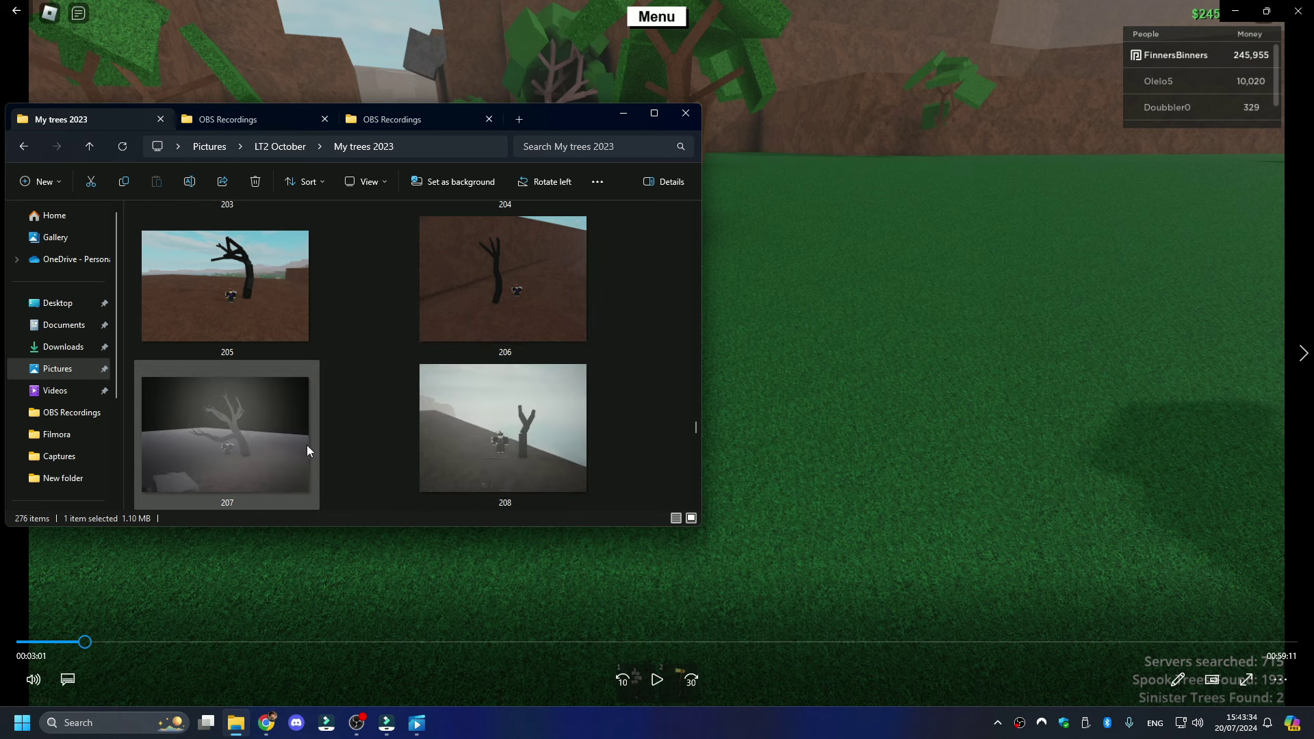
{"action": "scroll", "coordinate": [448, 357], "scroll_direction": "up", "scroll_amount": 4}
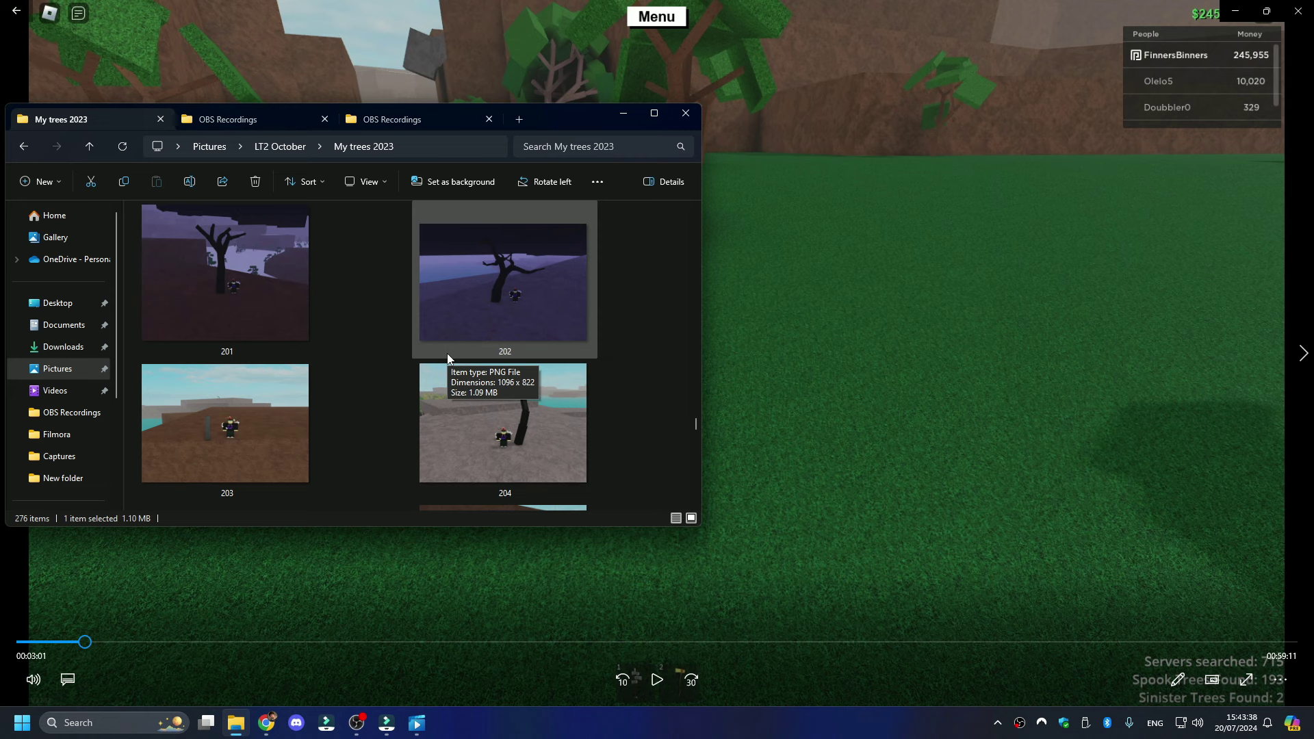
{"action": "scroll", "coordinate": [448, 357], "scroll_direction": "down", "scroll_amount": 4}
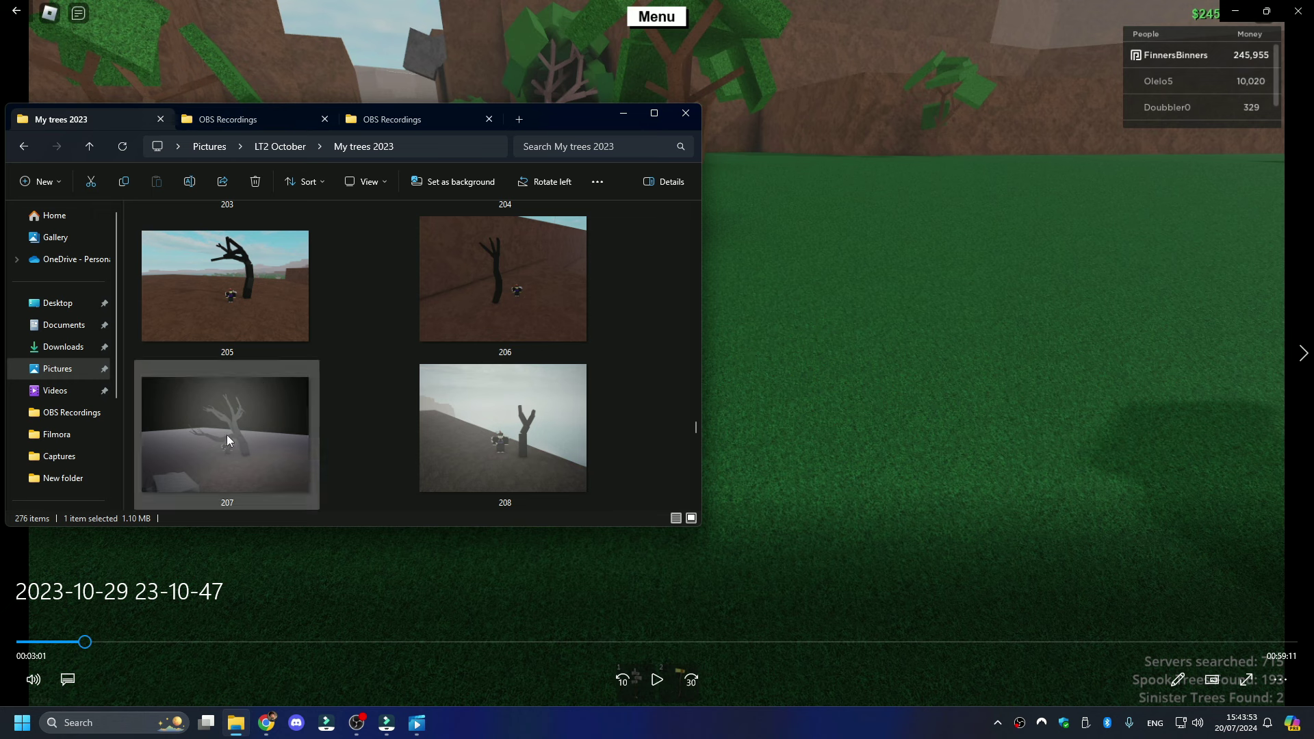
{"action": "scroll", "coordinate": [461, 456], "scroll_direction": "down", "scroll_amount": 10}
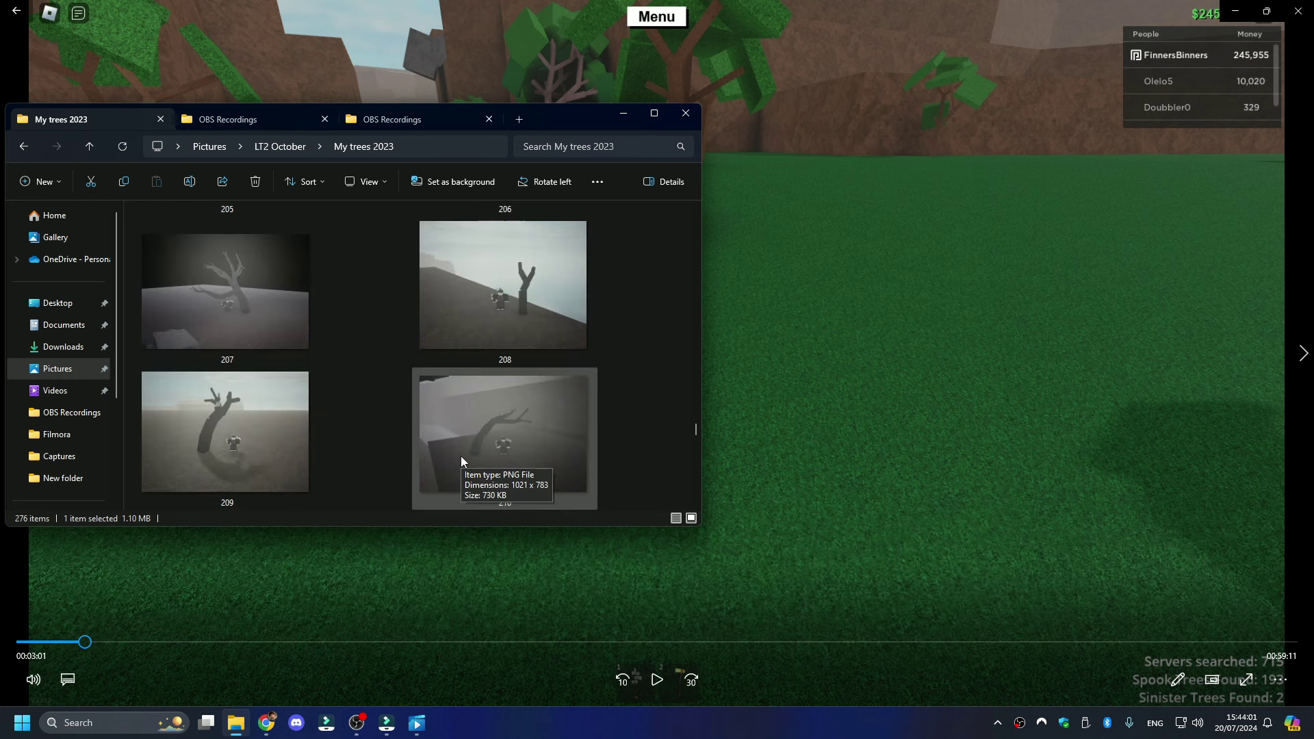
{"action": "scroll", "coordinate": [461, 456], "scroll_direction": "down", "scroll_amount": 20}
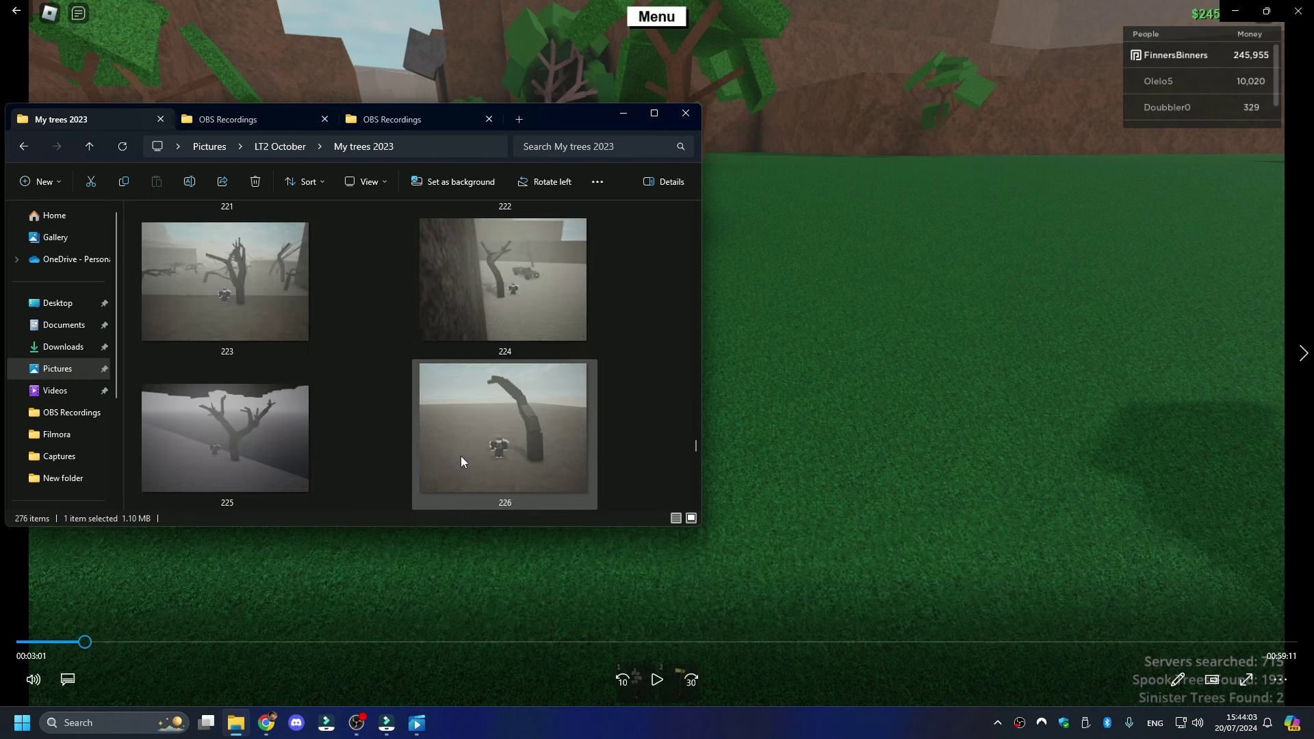
{"action": "scroll", "coordinate": [461, 456], "scroll_direction": "up", "scroll_amount": 20}
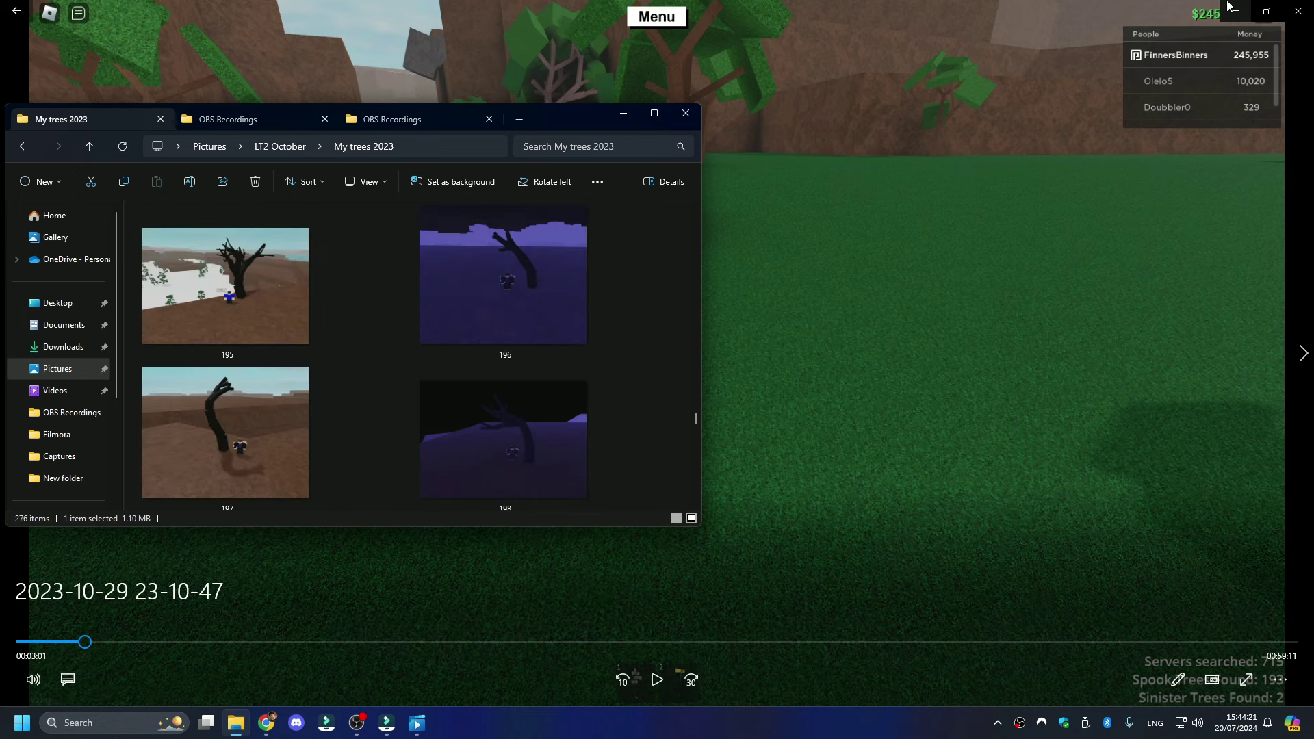
- Close Media Player and scroll YouTube Studio's Live list to the October 2023 streams
{"action": "left_click", "coordinate": [417, 723]}
{"action": "left_click", "coordinate": [266, 723]}
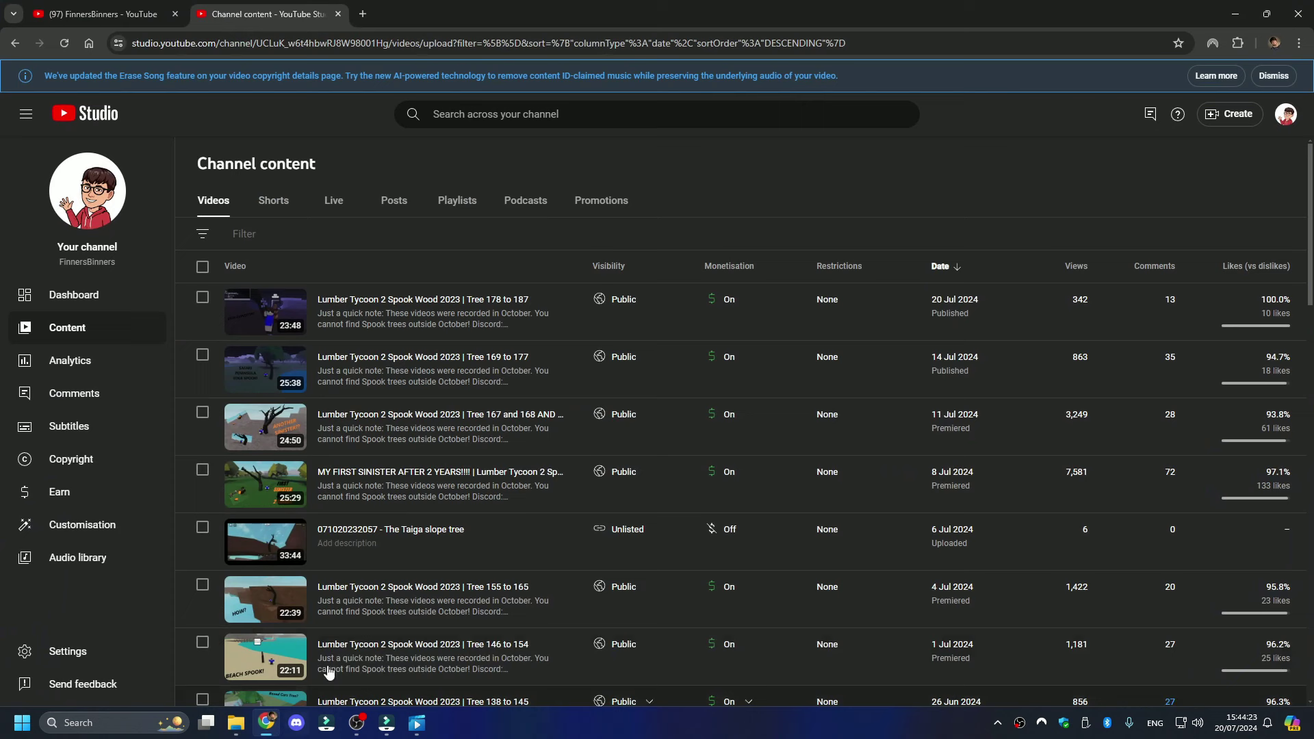
{"action": "left_click", "coordinate": [325, 209]}
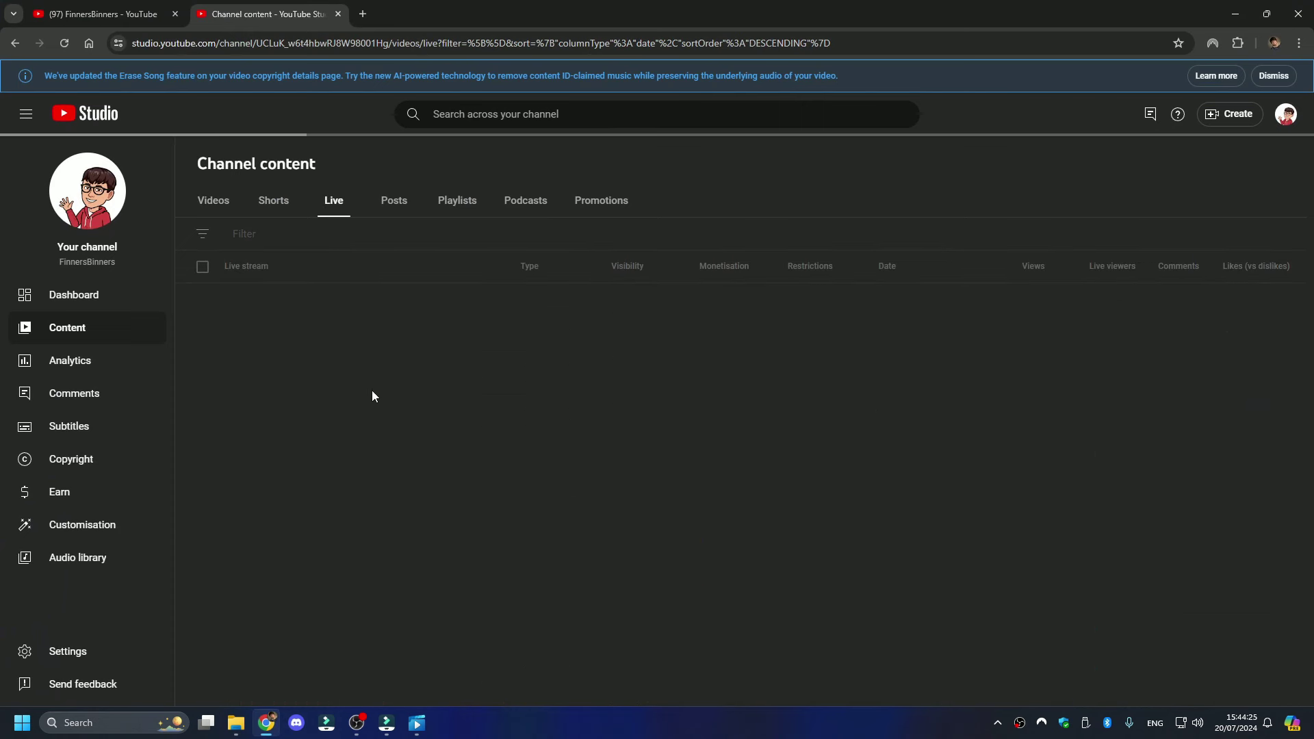
{"action": "scroll", "coordinate": [431, 475], "scroll_direction": "down", "scroll_amount": 15}
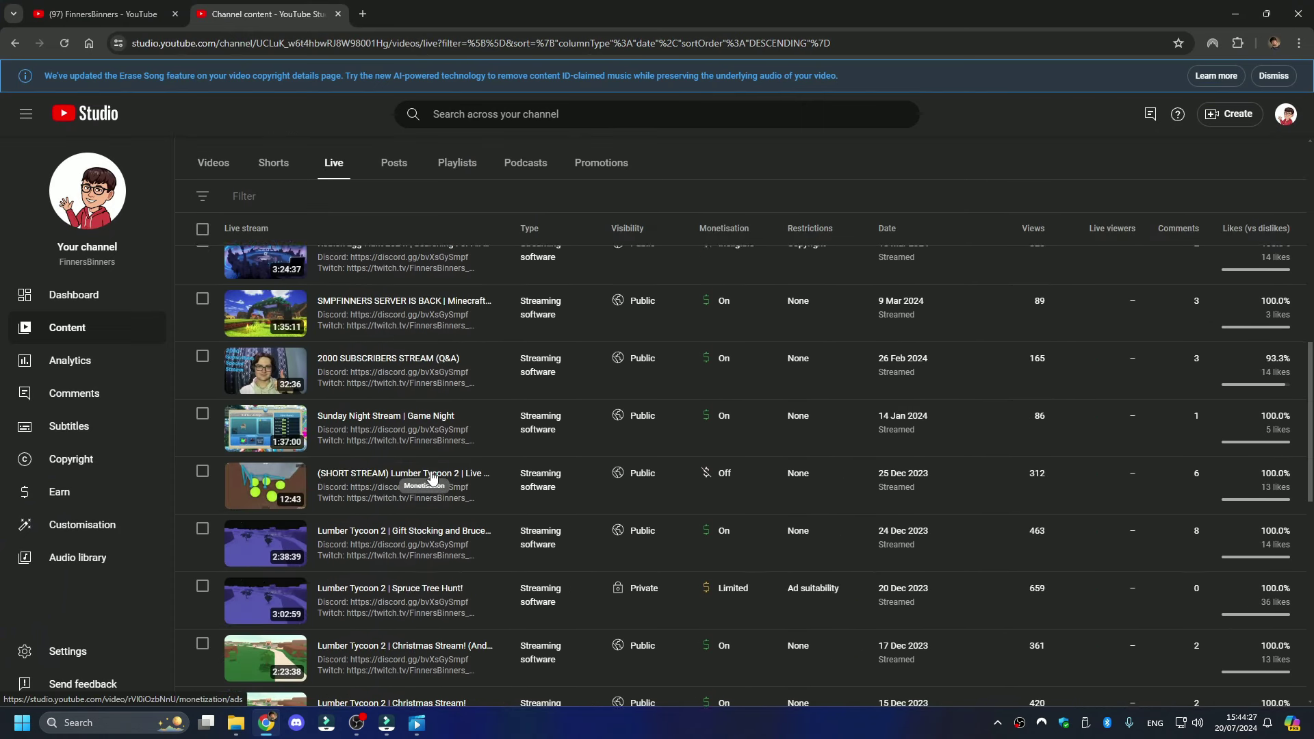
{"action": "scroll", "coordinate": [432, 477], "scroll_direction": "down", "scroll_amount": 5}
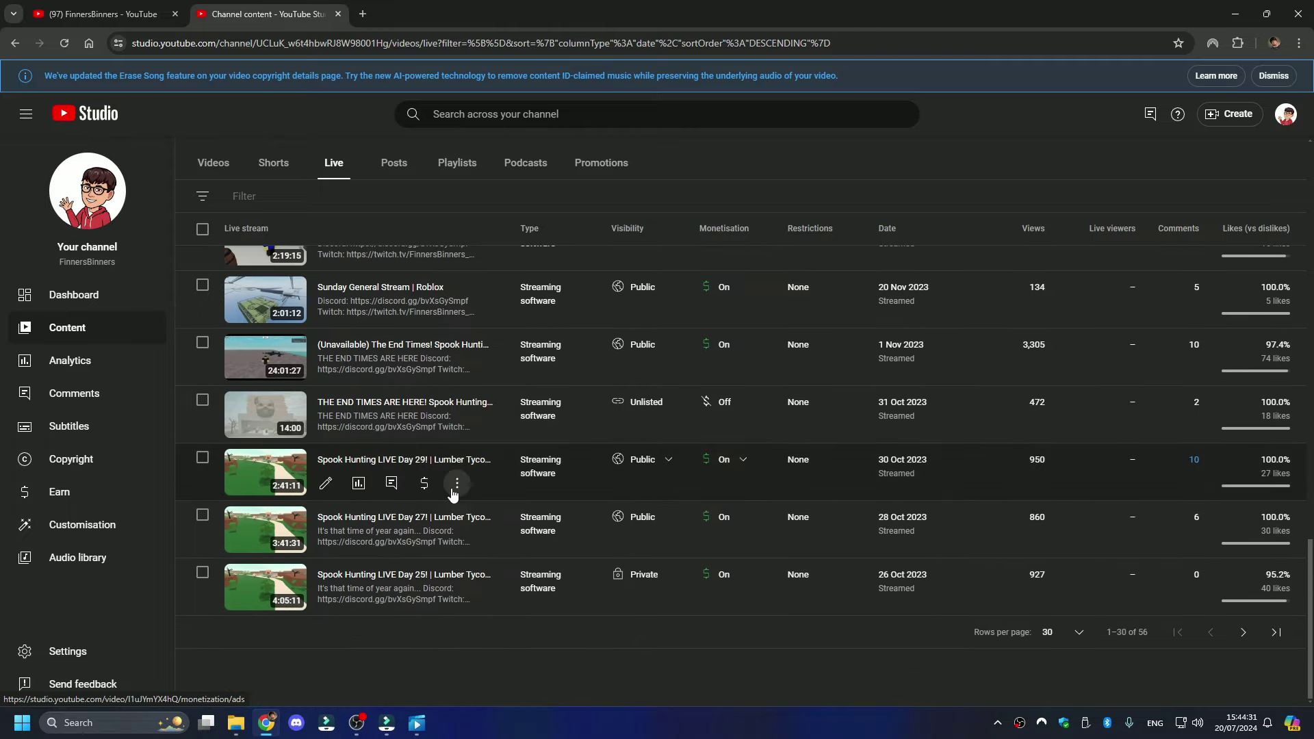
- Download the 'Spook Hunting LIVE Day 29! | Lumber Tycoon 2' stream from its details page
{"action": "left_click", "coordinate": [456, 485]}
{"action": "left_click", "coordinate": [452, 489]}
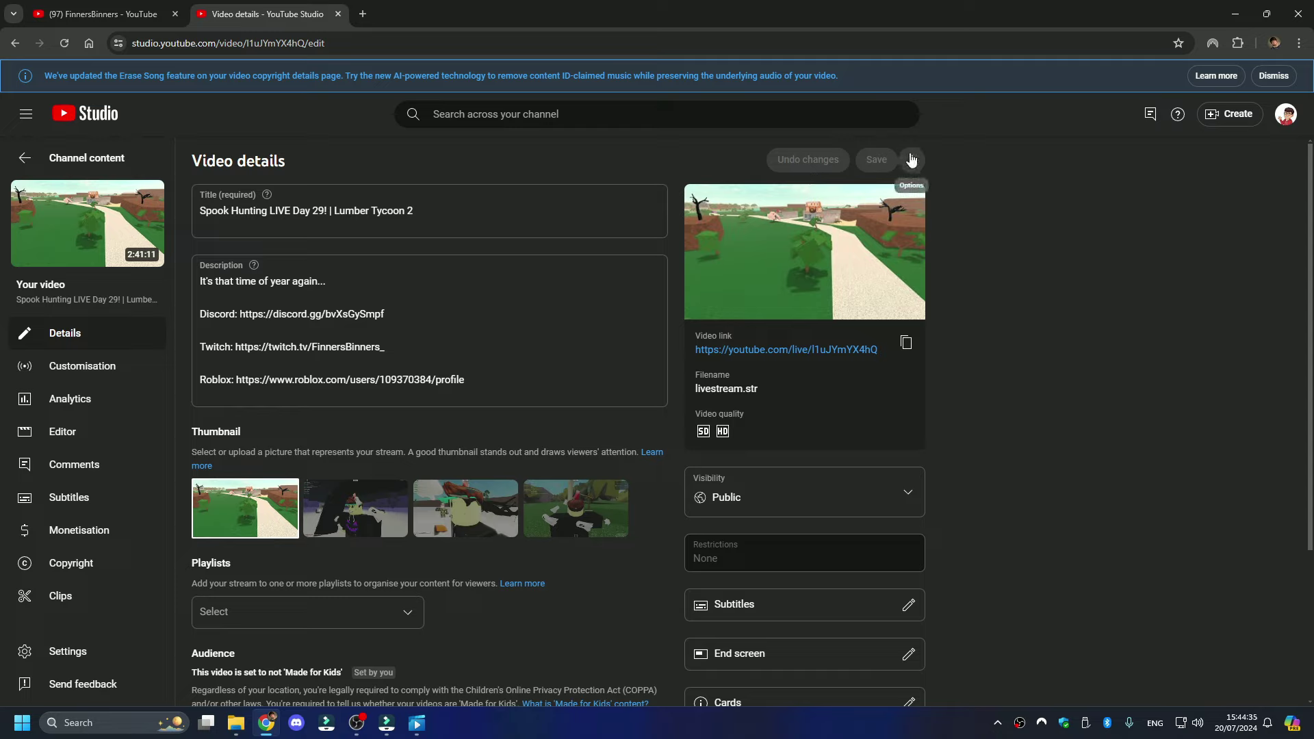
{"action": "left_click", "coordinate": [912, 159]}
{"action": "left_click", "coordinate": [958, 194]}
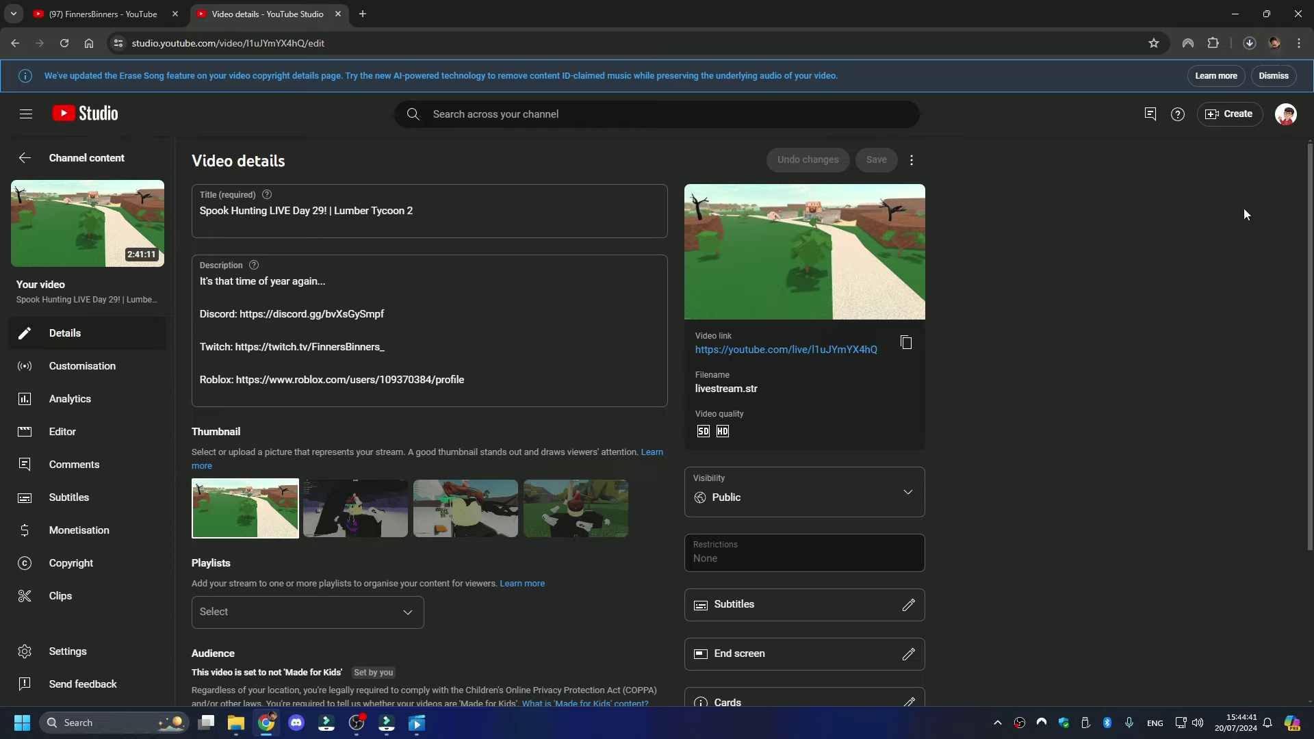
- Check the Day 29 download's progress in Chrome's download history
{"action": "left_click", "coordinate": [1251, 43]}
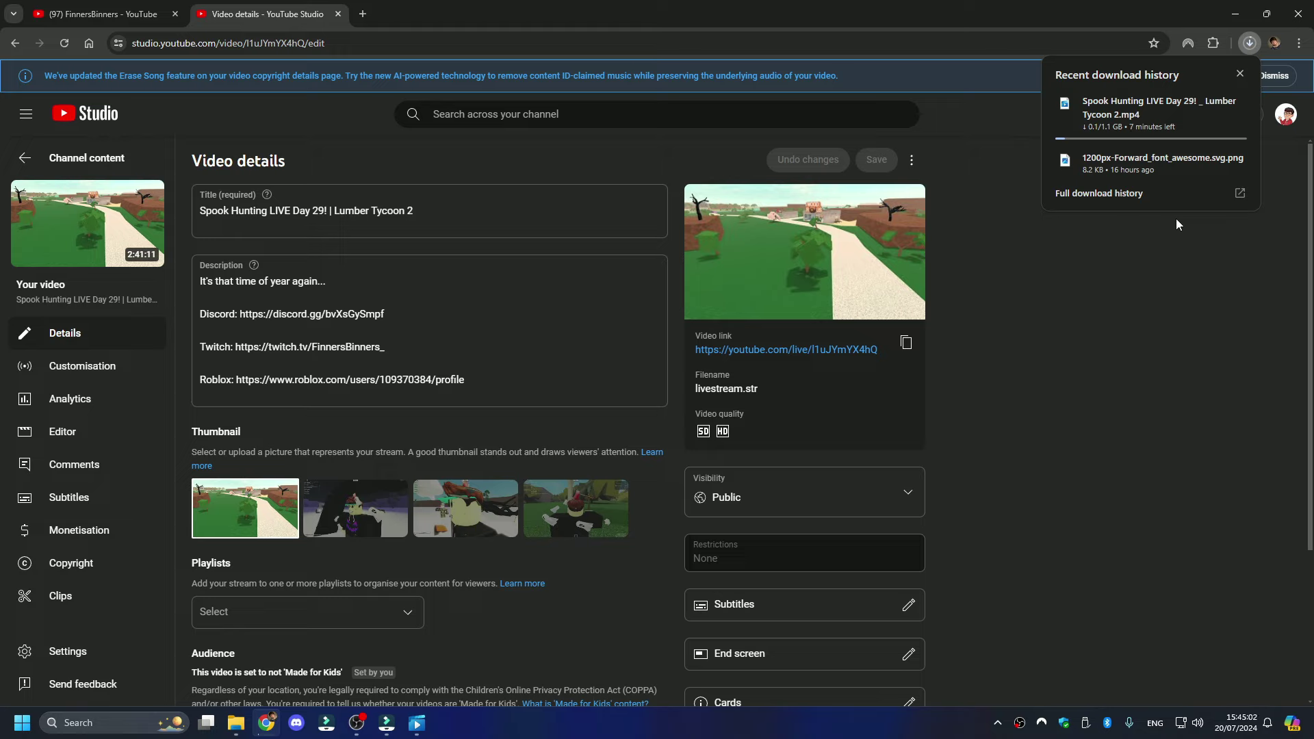
{"action": "left_click", "coordinate": [1176, 219]}
{"action": "left_click", "coordinate": [1245, 48]}
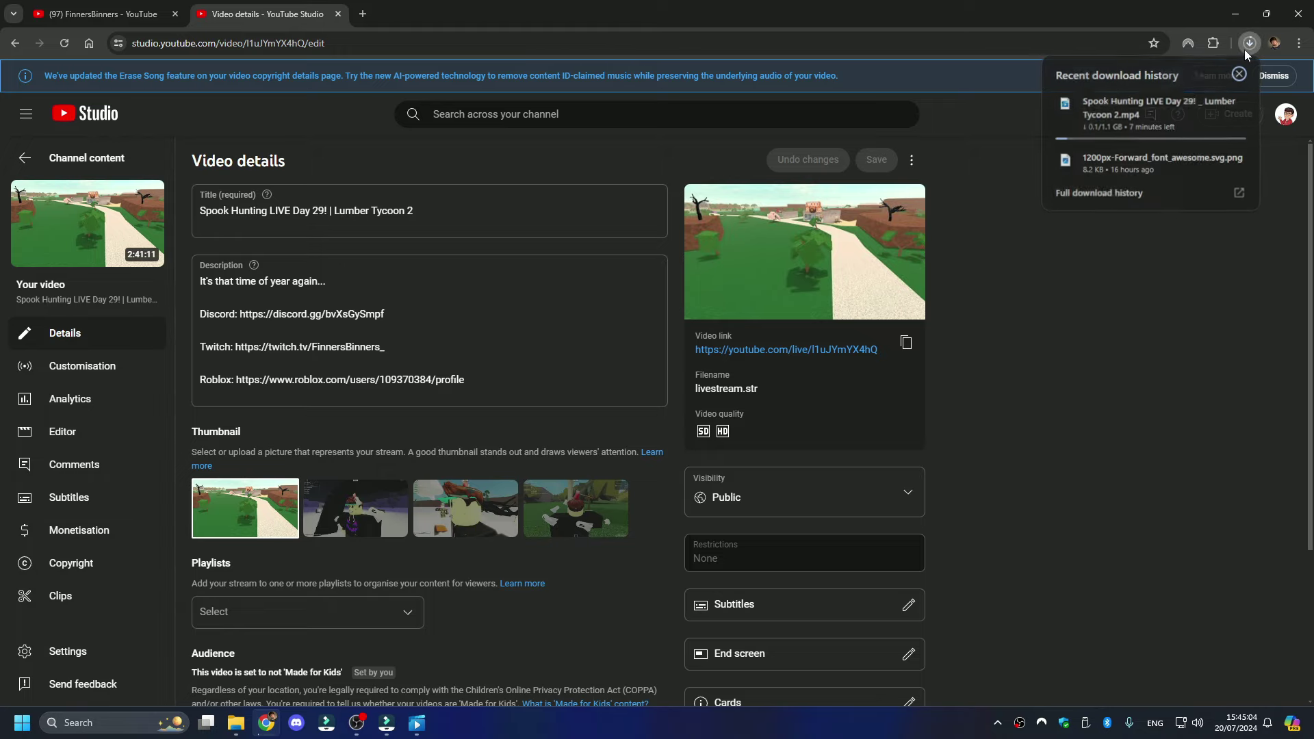
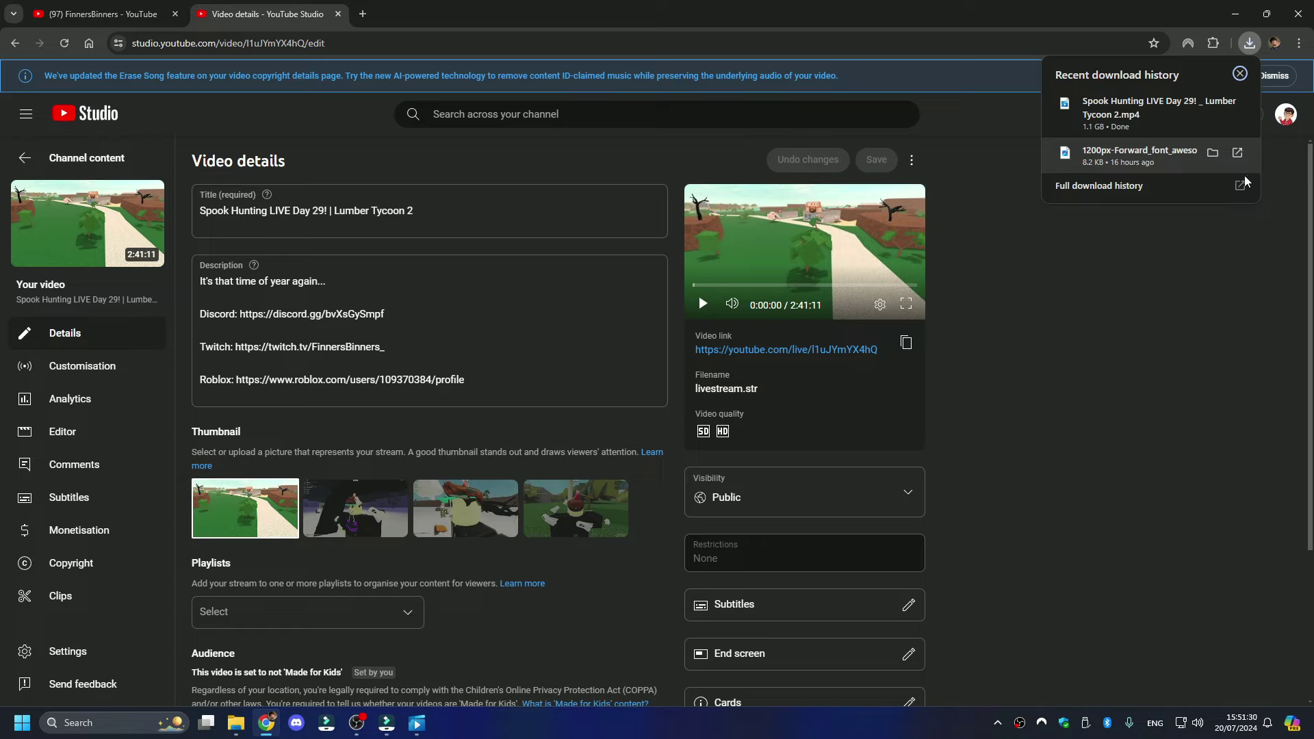
- Close Chrome's downloads list and minimize the browser so Filmora's spooktemplate2023 project shows
{"action": "left_click", "coordinate": [1186, 357]}
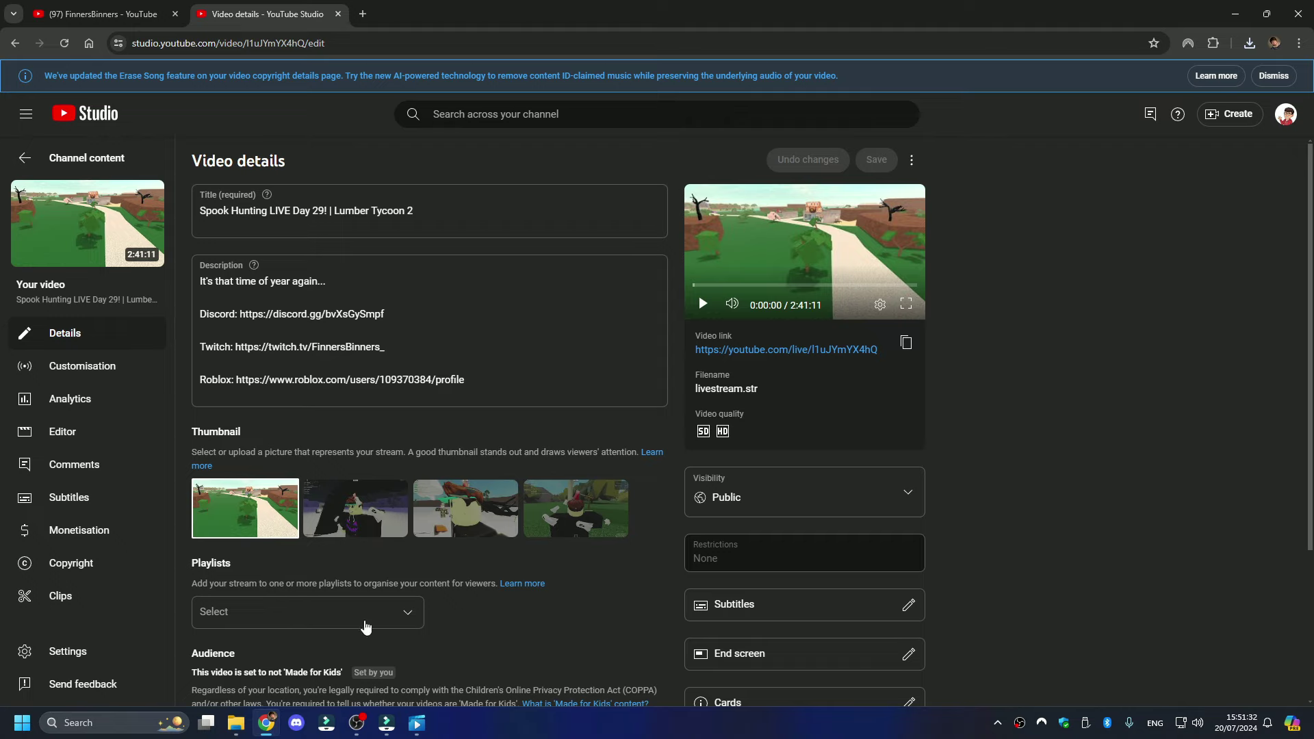
{"action": "left_click", "coordinate": [385, 723]}
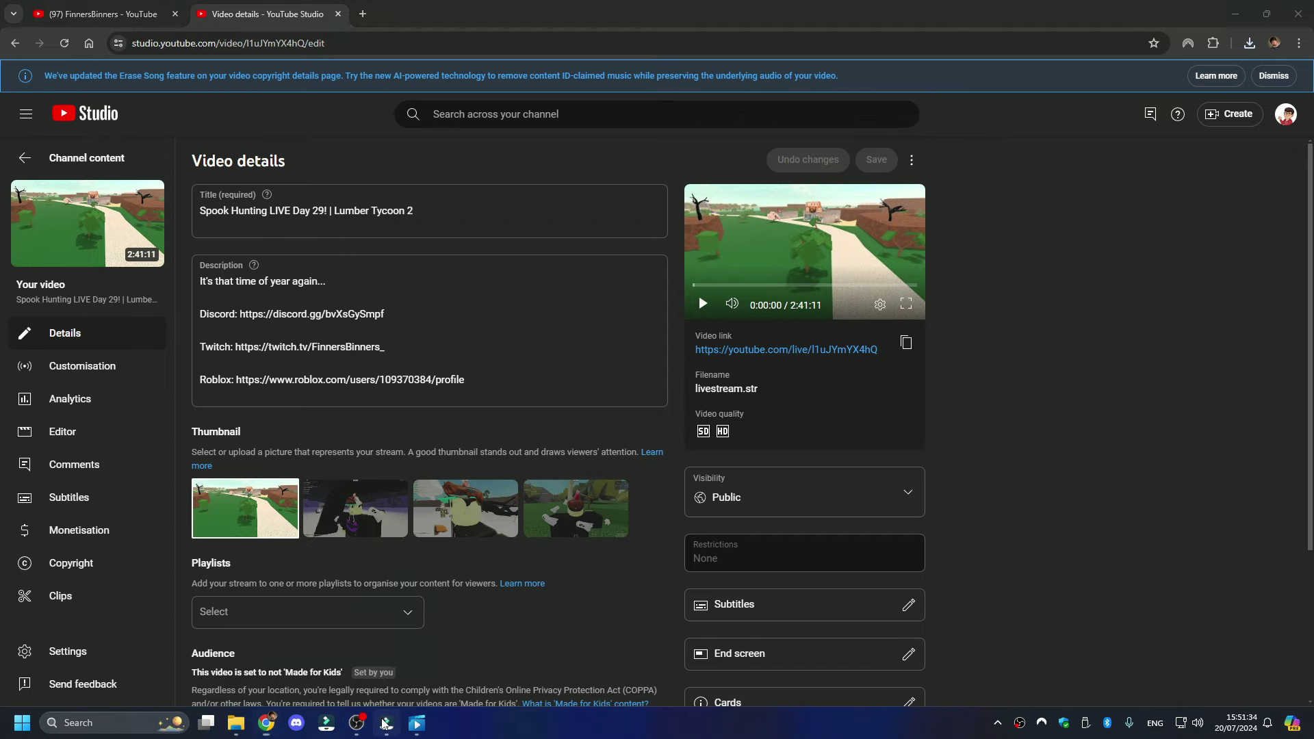
{"action": "left_click", "coordinate": [218, 722]}
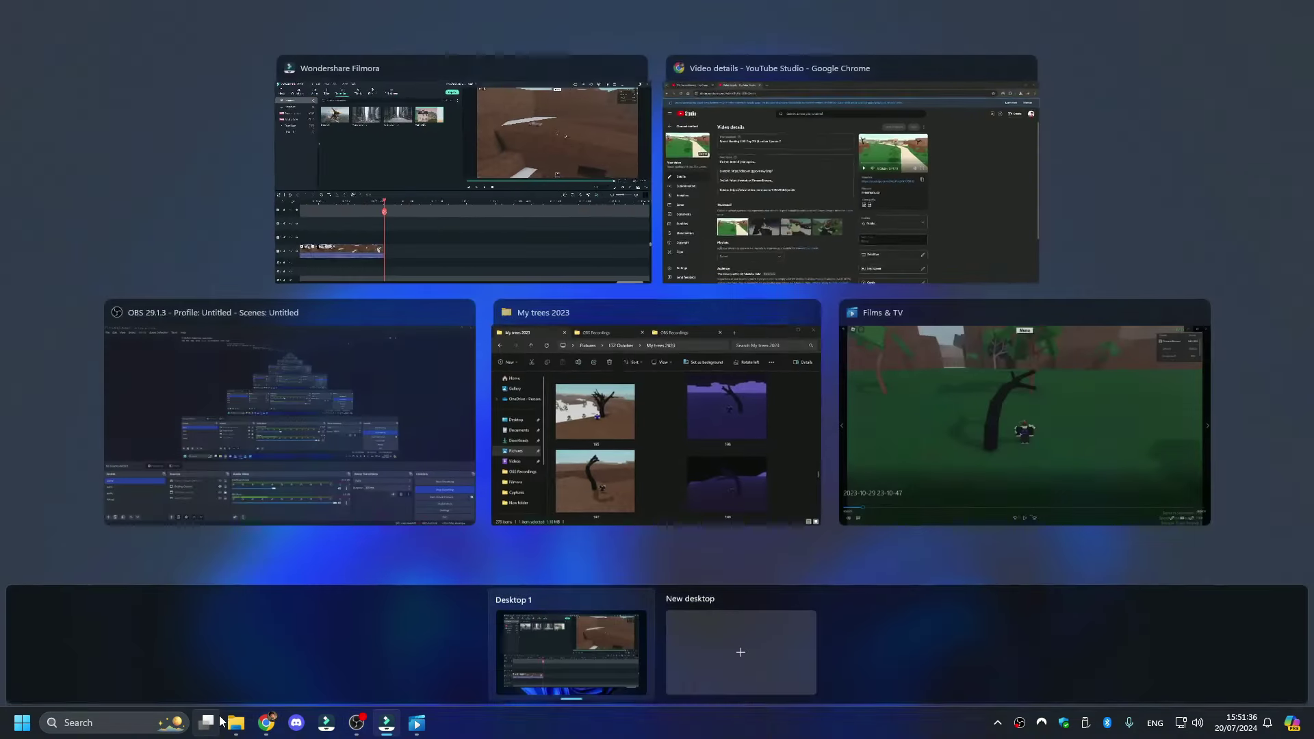
{"action": "left_click", "coordinate": [392, 205]}
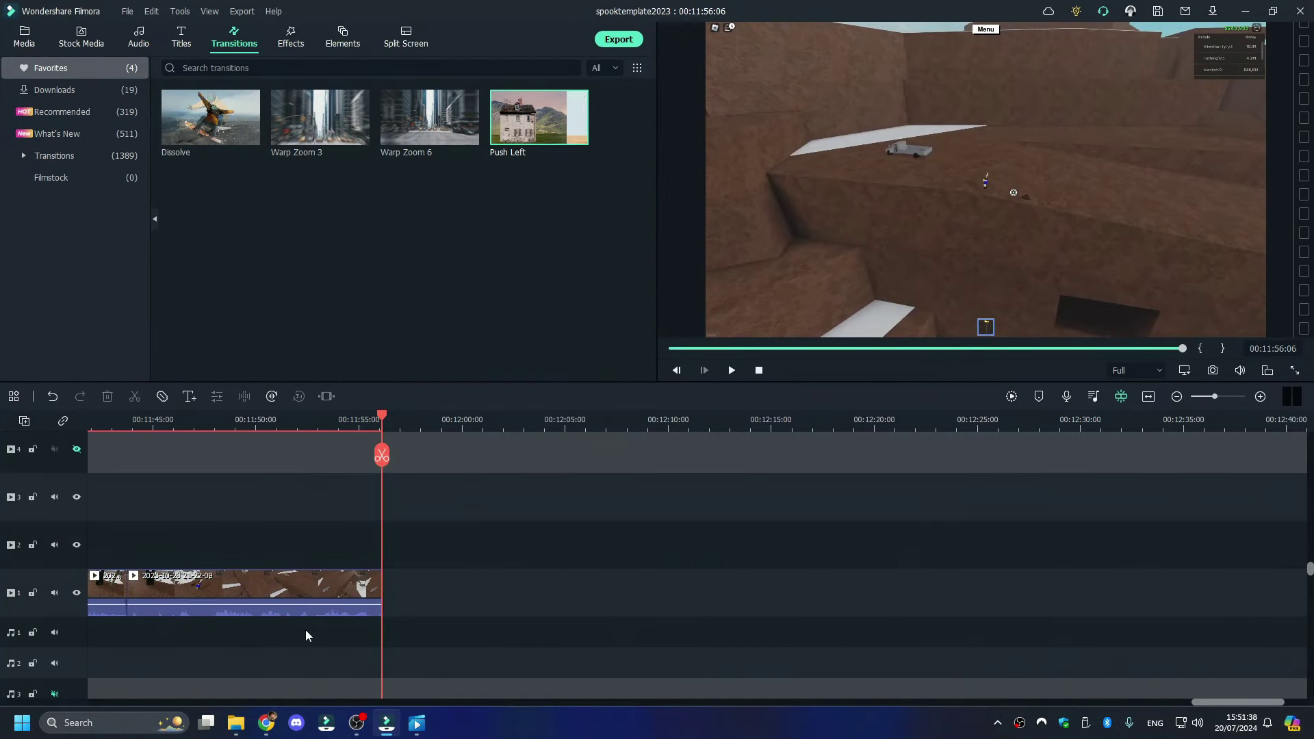
{"action": "left_click", "coordinate": [267, 723]}
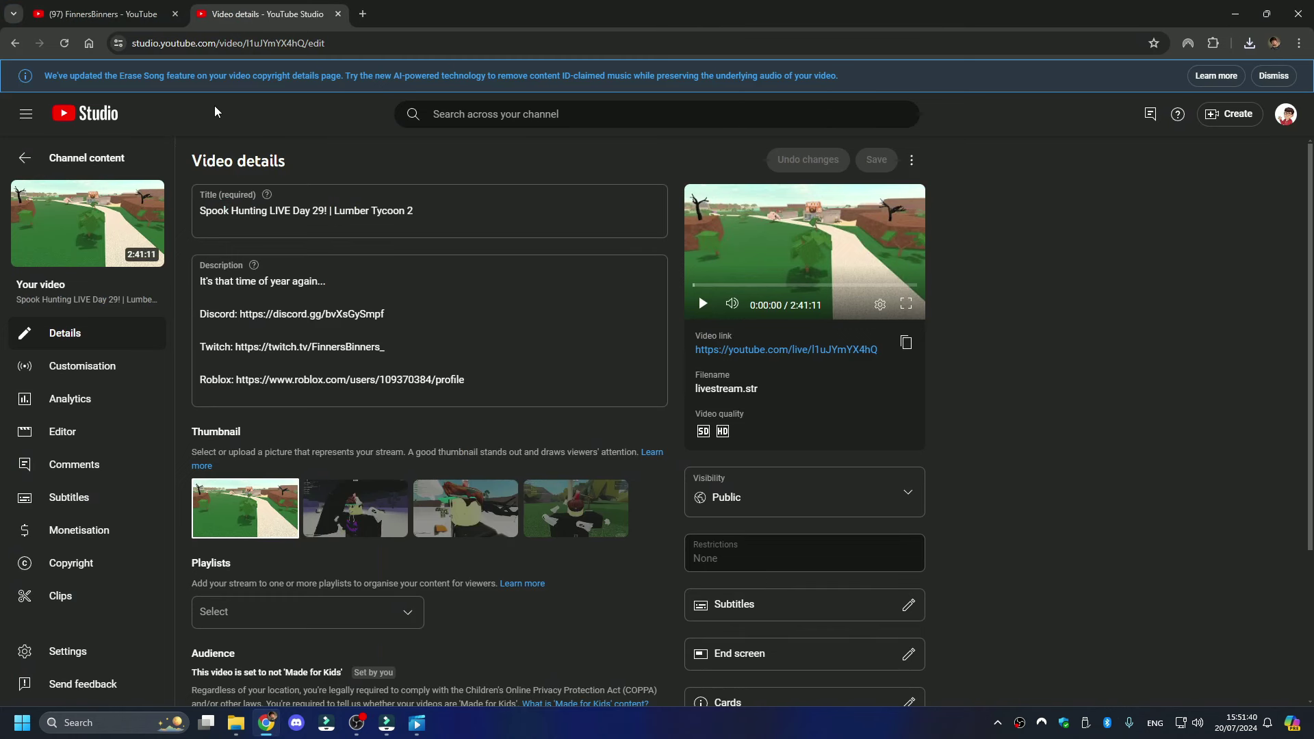
{"action": "left_click", "coordinate": [265, 722]}
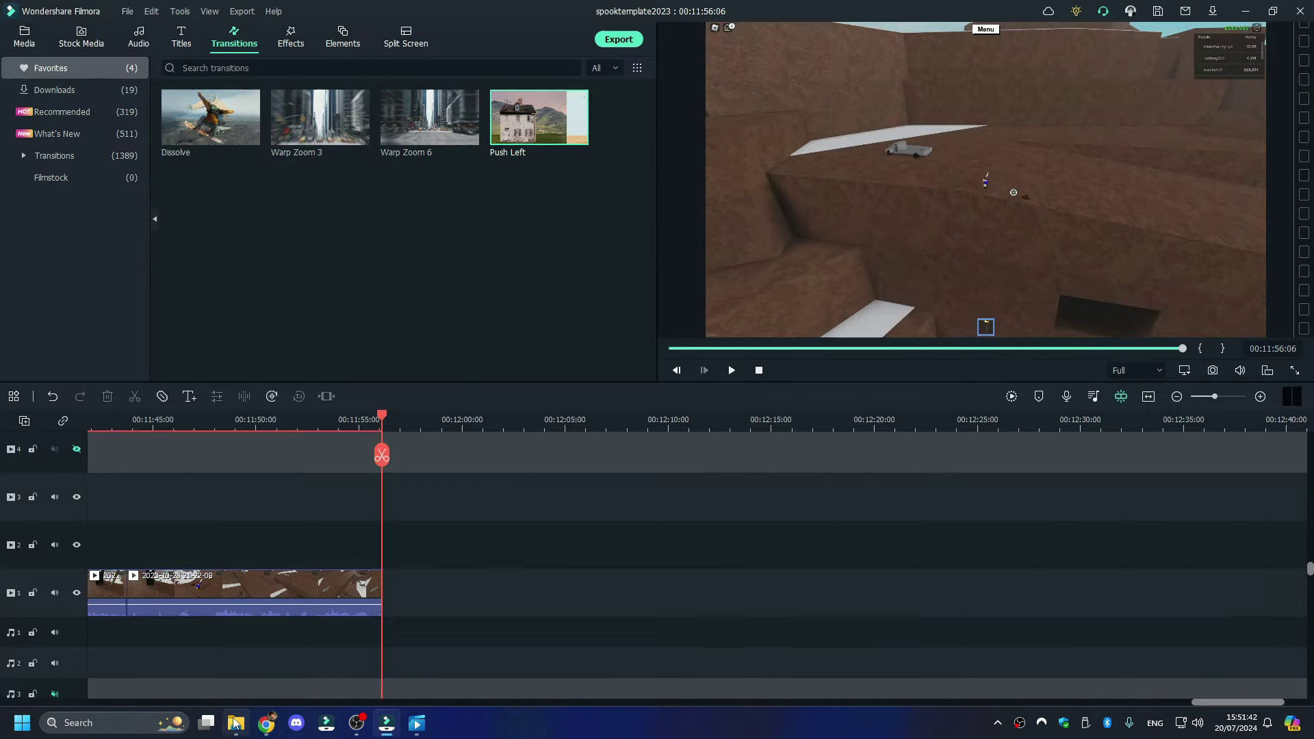
- Drag the downloaded Spook Hunting LIVE Day 29 video from Downloads onto Filmora's timeline after the existing clip
{"action": "left_click", "coordinate": [237, 720]}
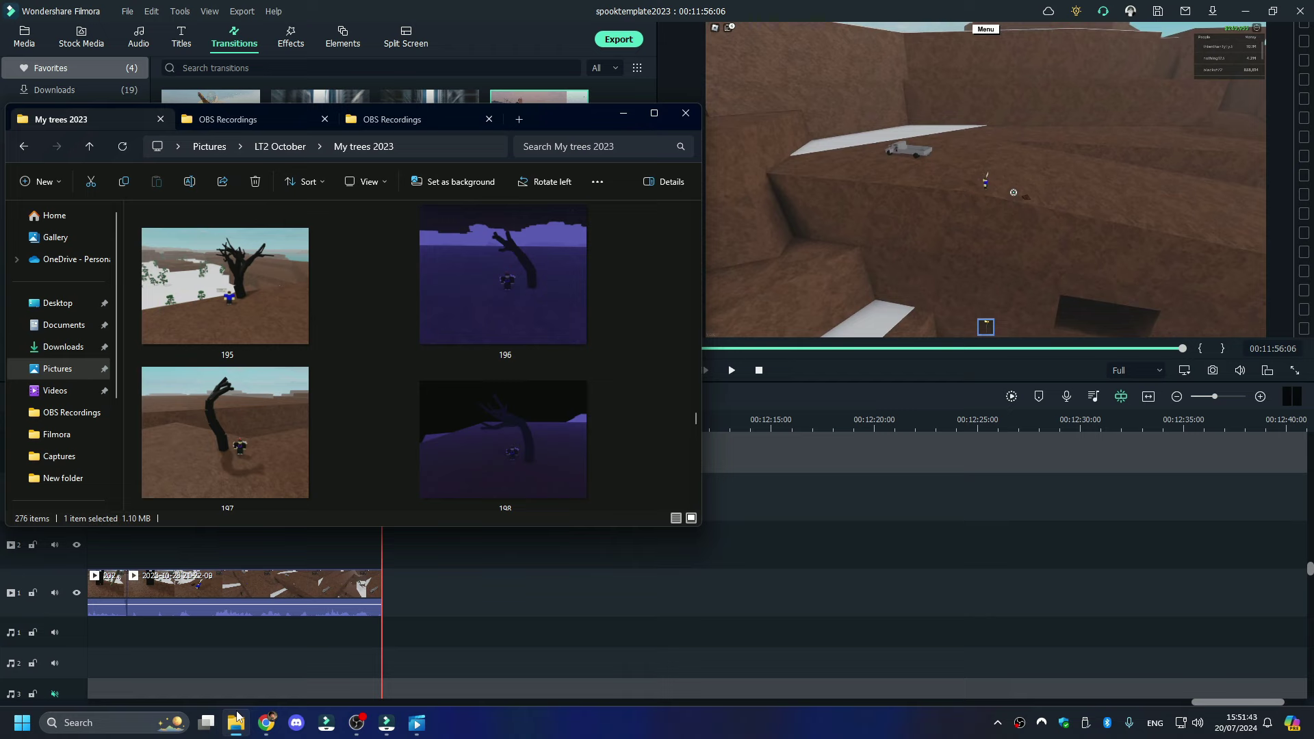
{"action": "left_click", "coordinate": [520, 120]}
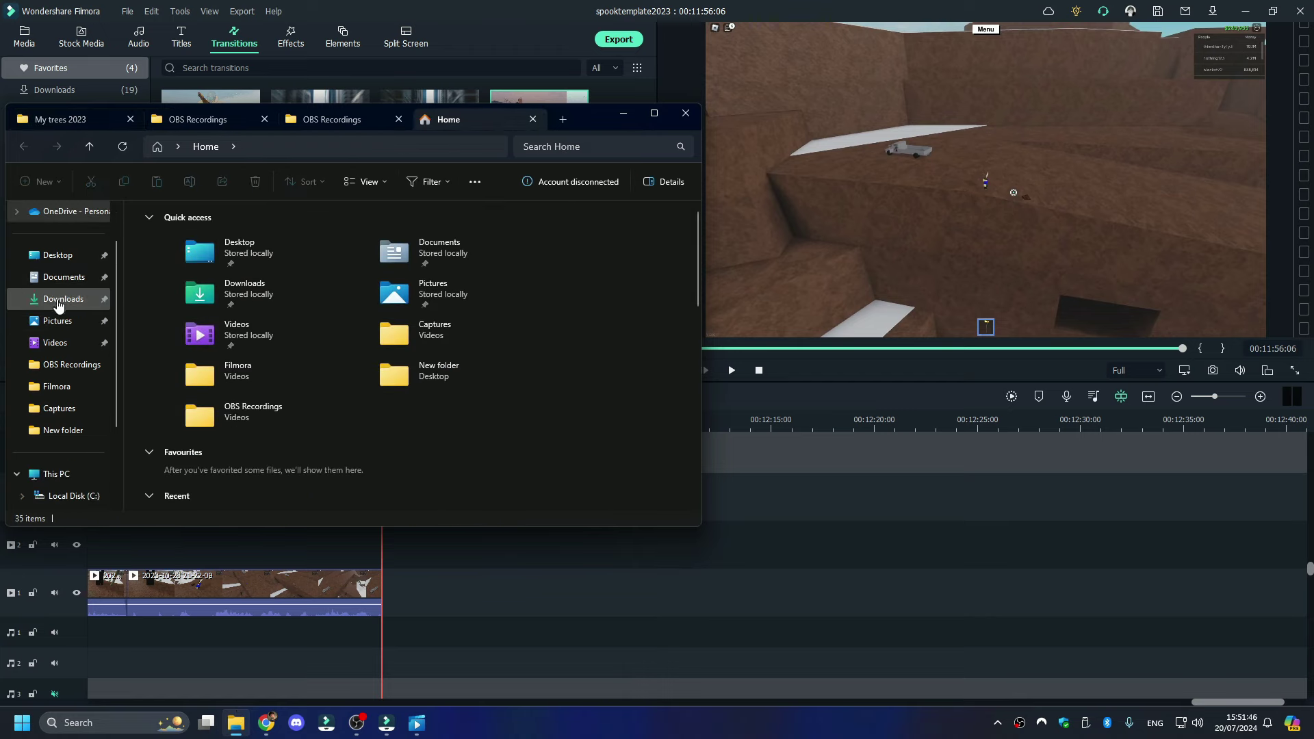
{"action": "left_click", "coordinate": [58, 302]}
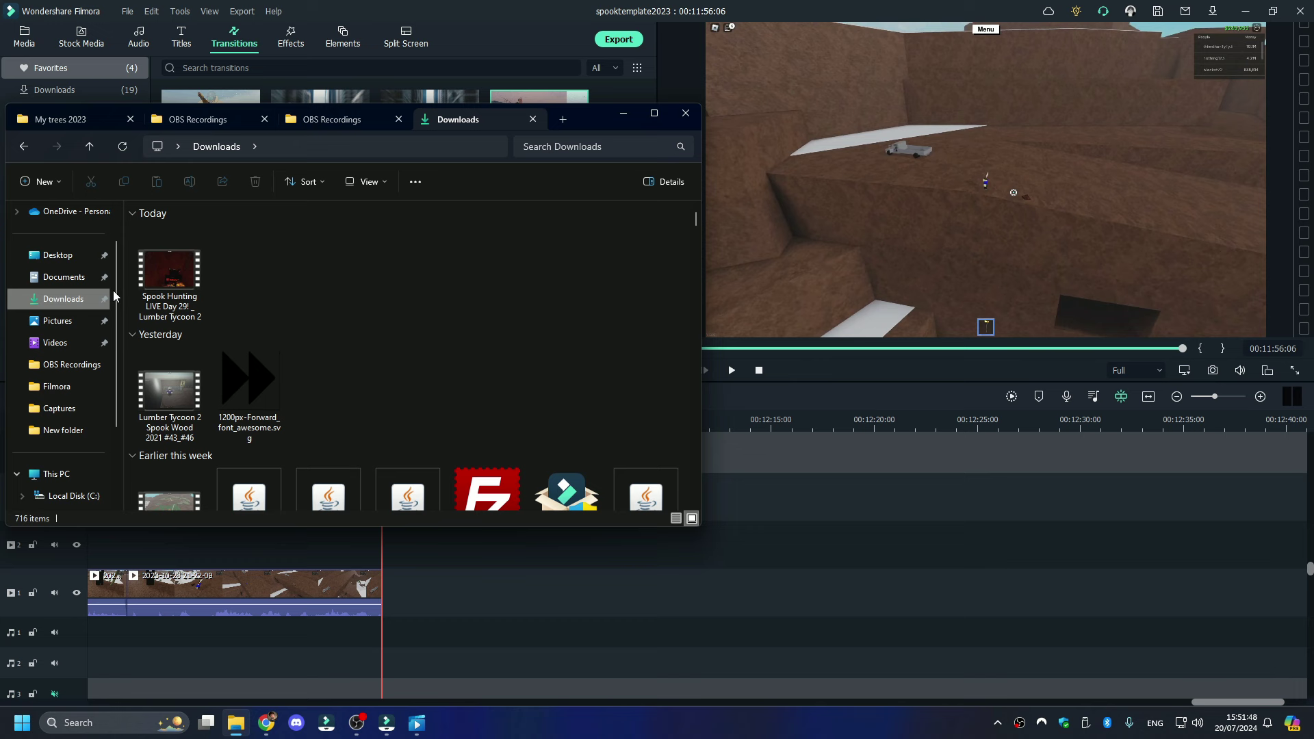
{"action": "left_click", "coordinate": [177, 273]}
{"action": "left_click_drag", "start_coordinate": [177, 273], "coordinate": [379, 574]}
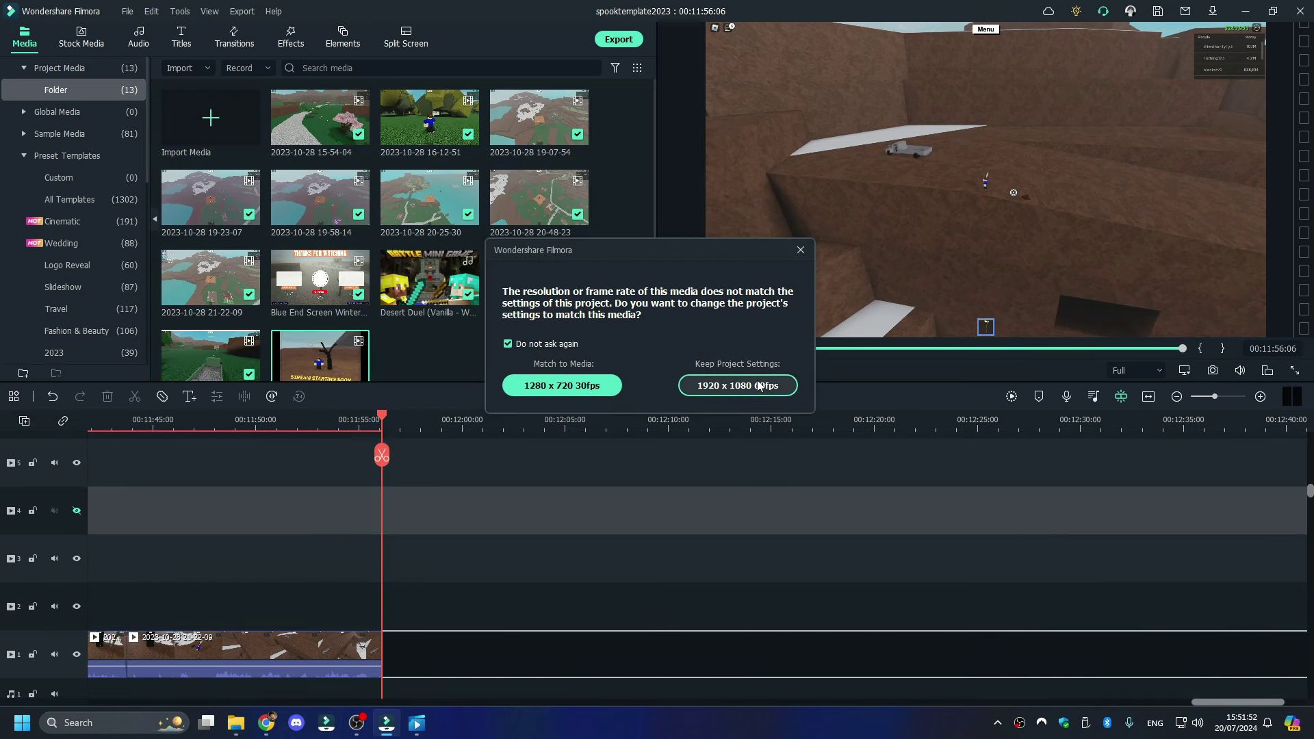
{"action": "left_click", "coordinate": [738, 385]}
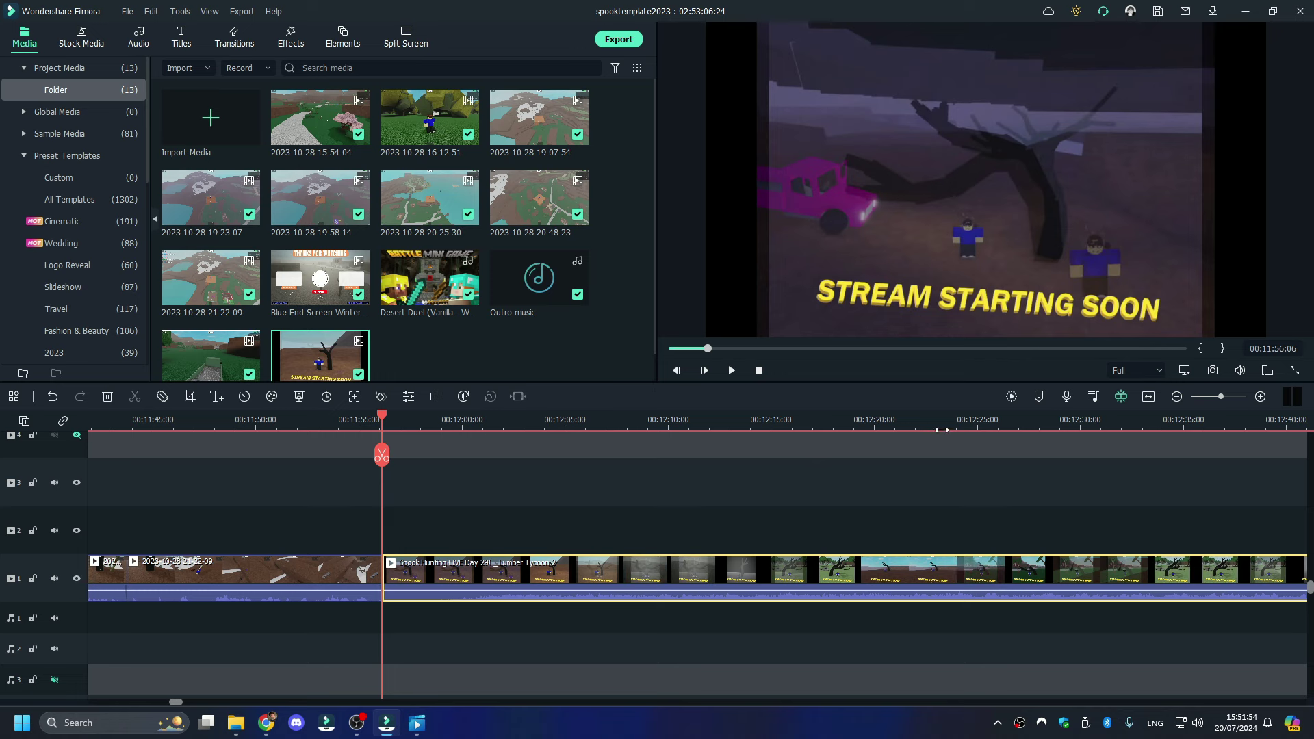
- Find the Welcome back moment at 00:30:09 and delete the stream clip's opening part before it
{"action": "left_click", "coordinate": [1203, 397]}
{"action": "left_click", "coordinate": [700, 428]}
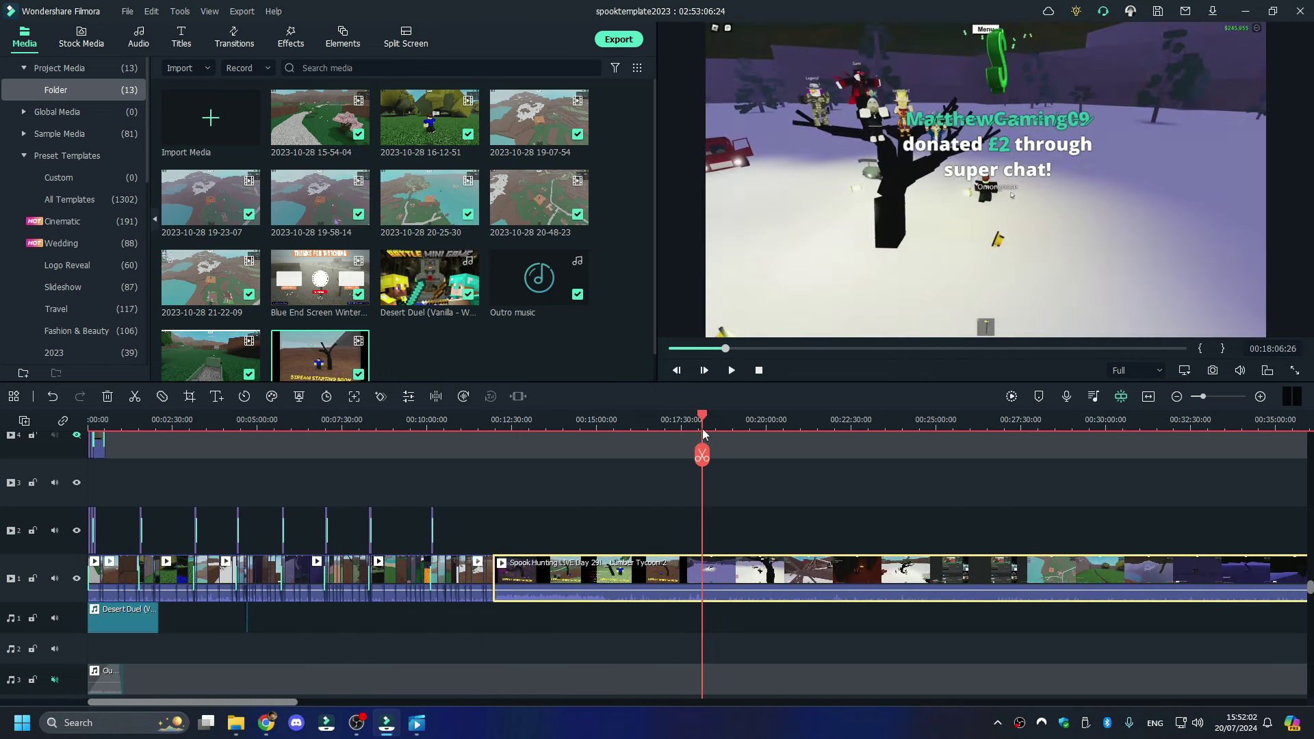
{"action": "left_click_drag", "start_coordinate": [698, 428], "coordinate": [1114, 425]}
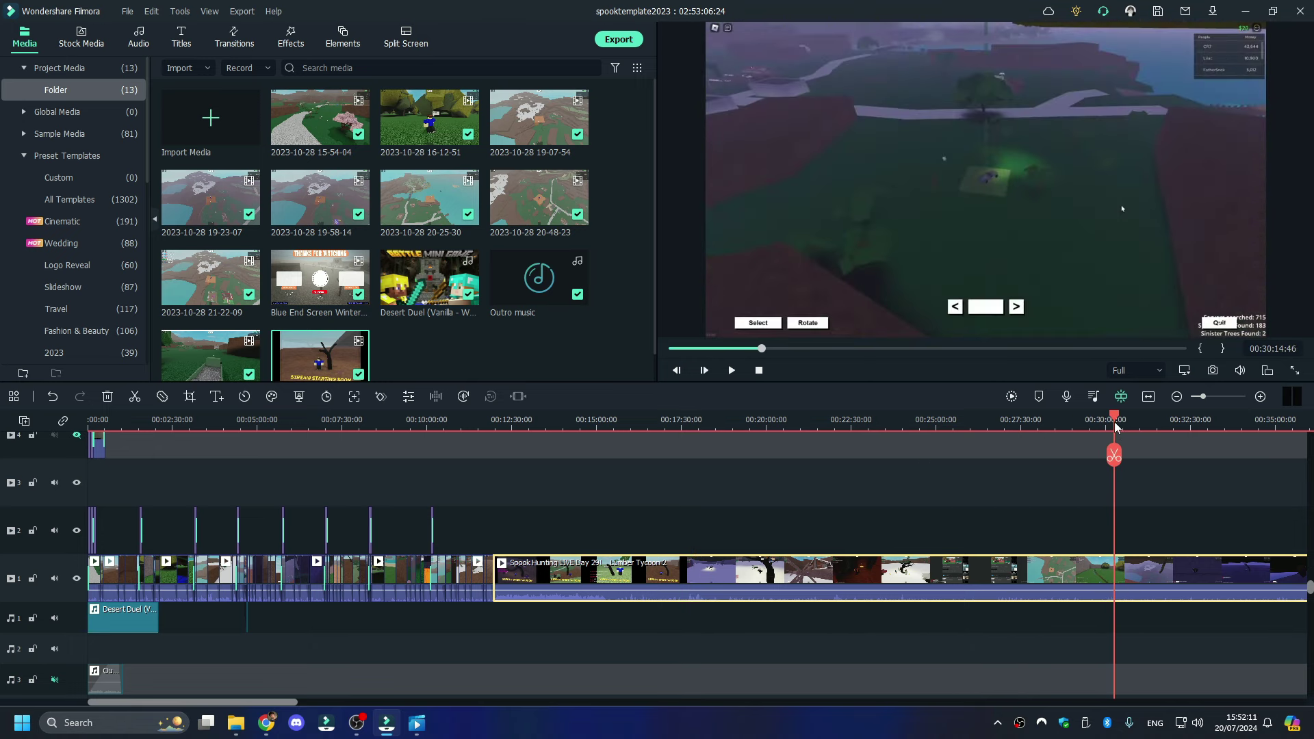
{"action": "key", "text": "space"}
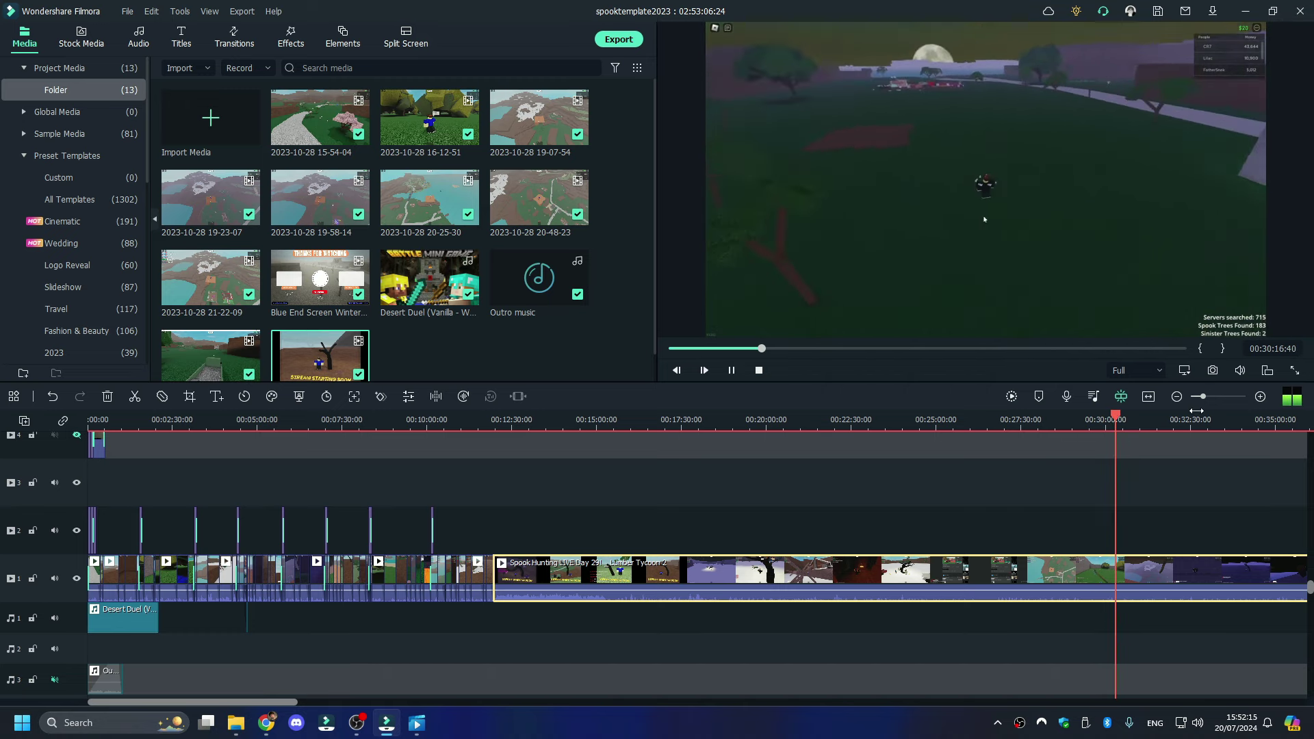
{"action": "left_click_drag", "start_coordinate": [1202, 397], "coordinate": [1217, 396]}
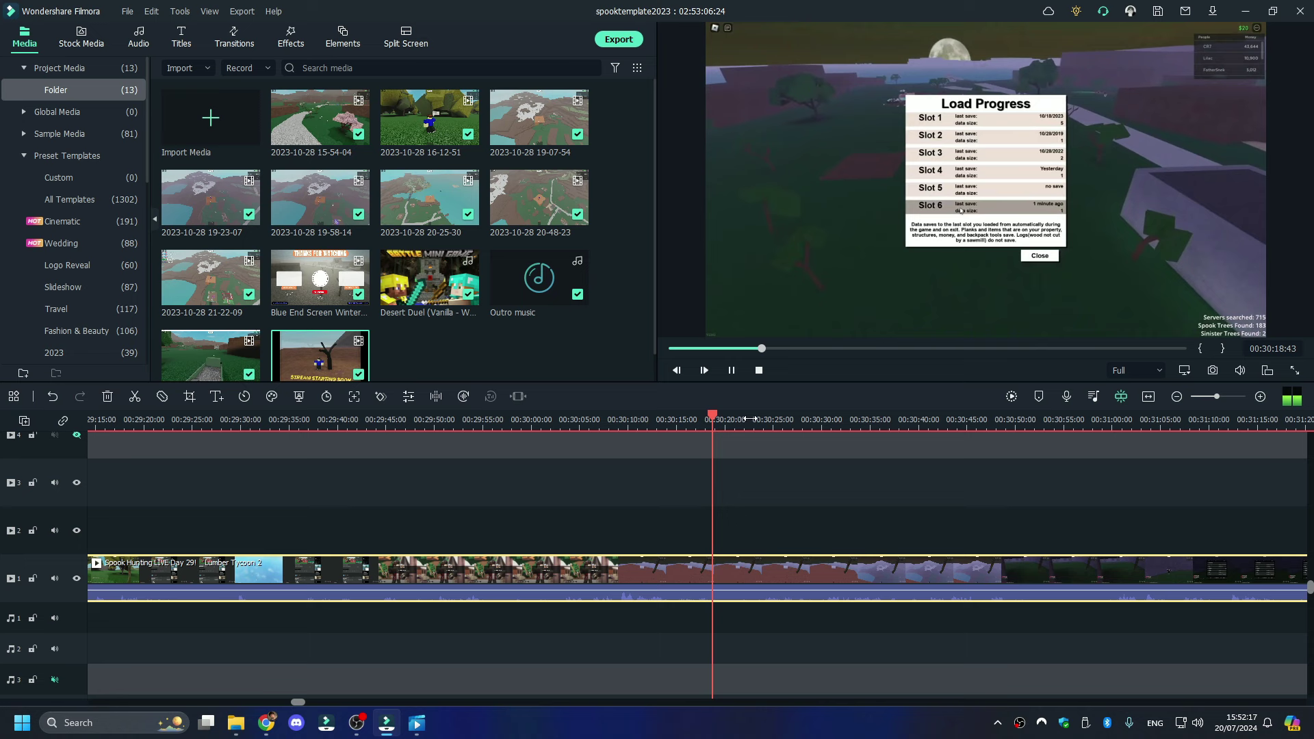
{"action": "left_click", "coordinate": [621, 425]}
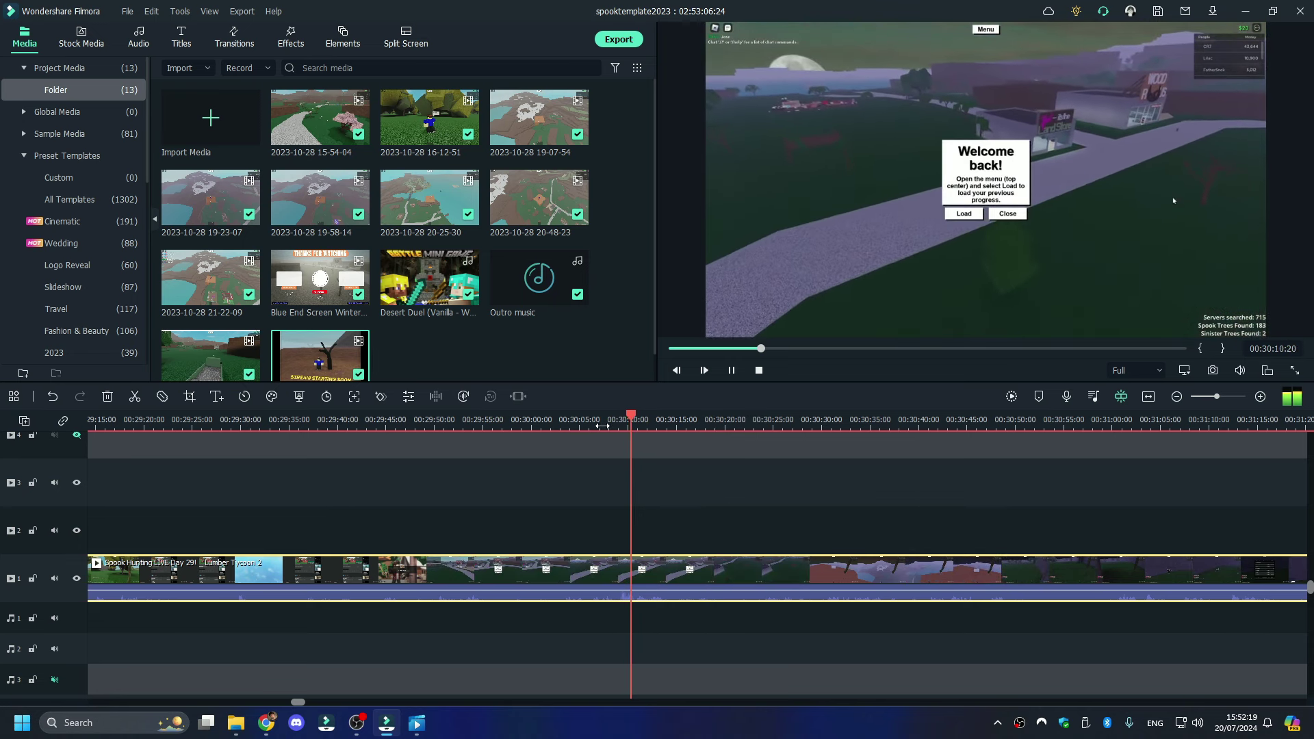
{"action": "scroll", "coordinate": [622, 465], "scroll_direction": "up", "scroll_amount": 1}
{"action": "left_click", "coordinate": [618, 464]}
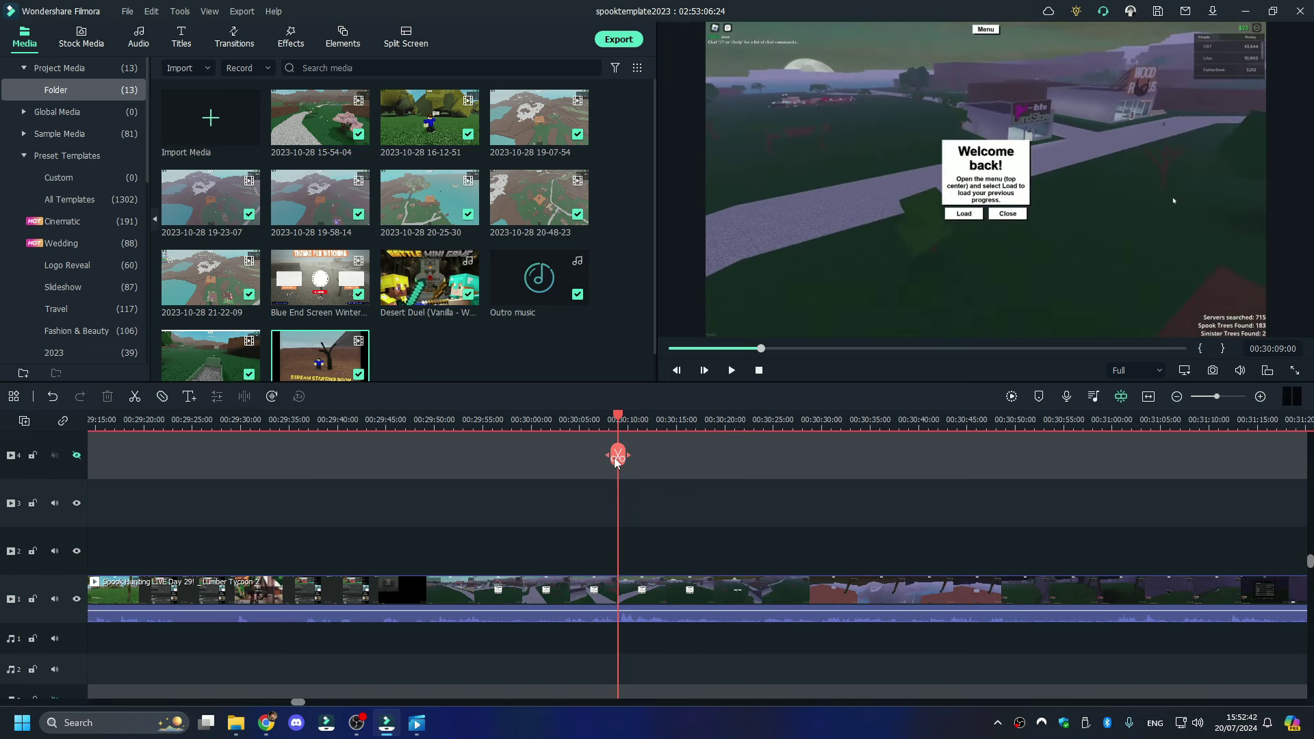
{"action": "right_click", "coordinate": [568, 592]}
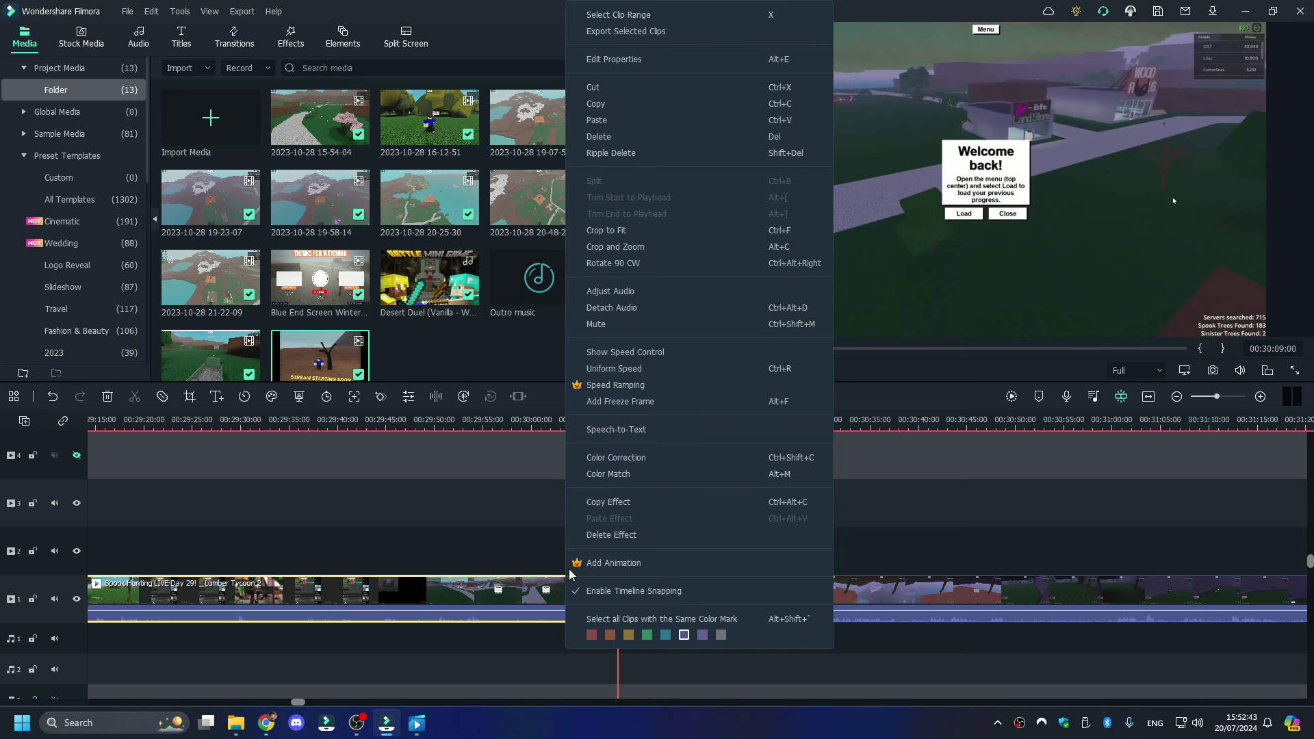
{"action": "left_click", "coordinate": [593, 137]}
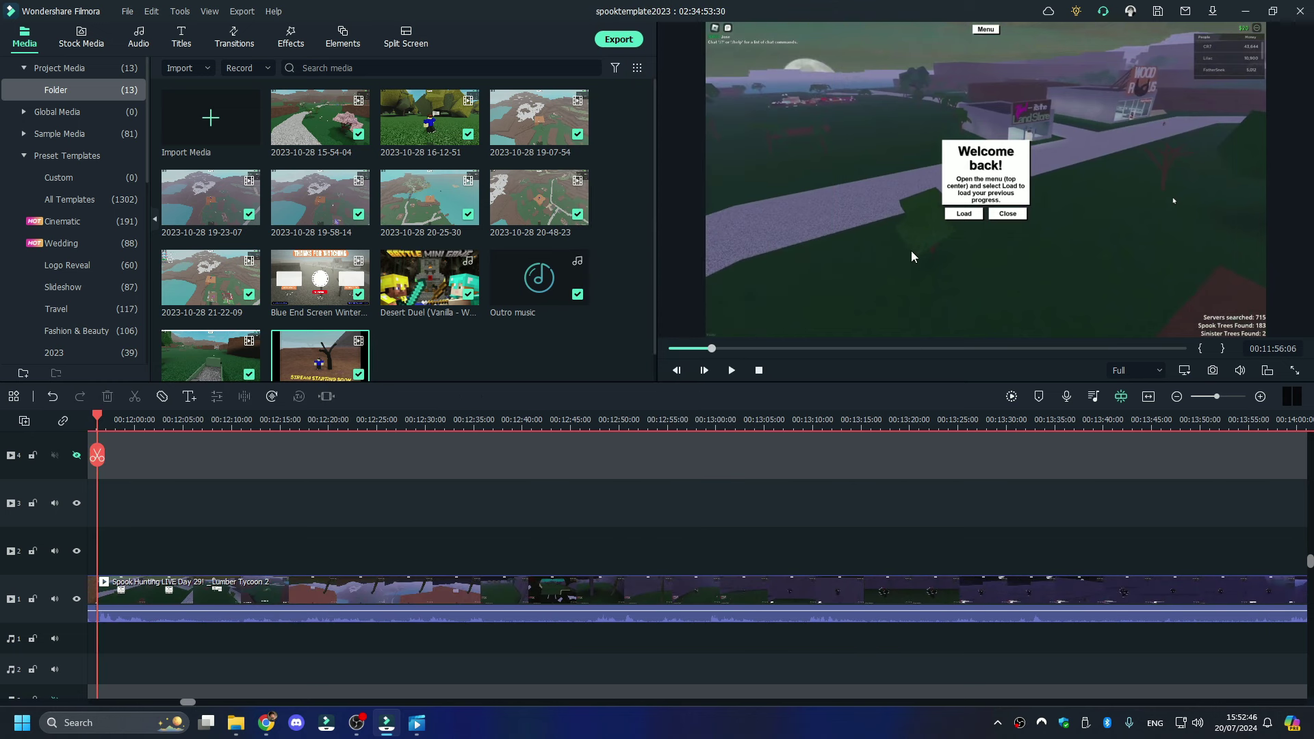
- Add a Push Left transition at the start of the stream clip
{"action": "left_click", "coordinate": [233, 37]}
{"action": "left_click_drag", "start_coordinate": [539, 117], "coordinate": [901, 602]}
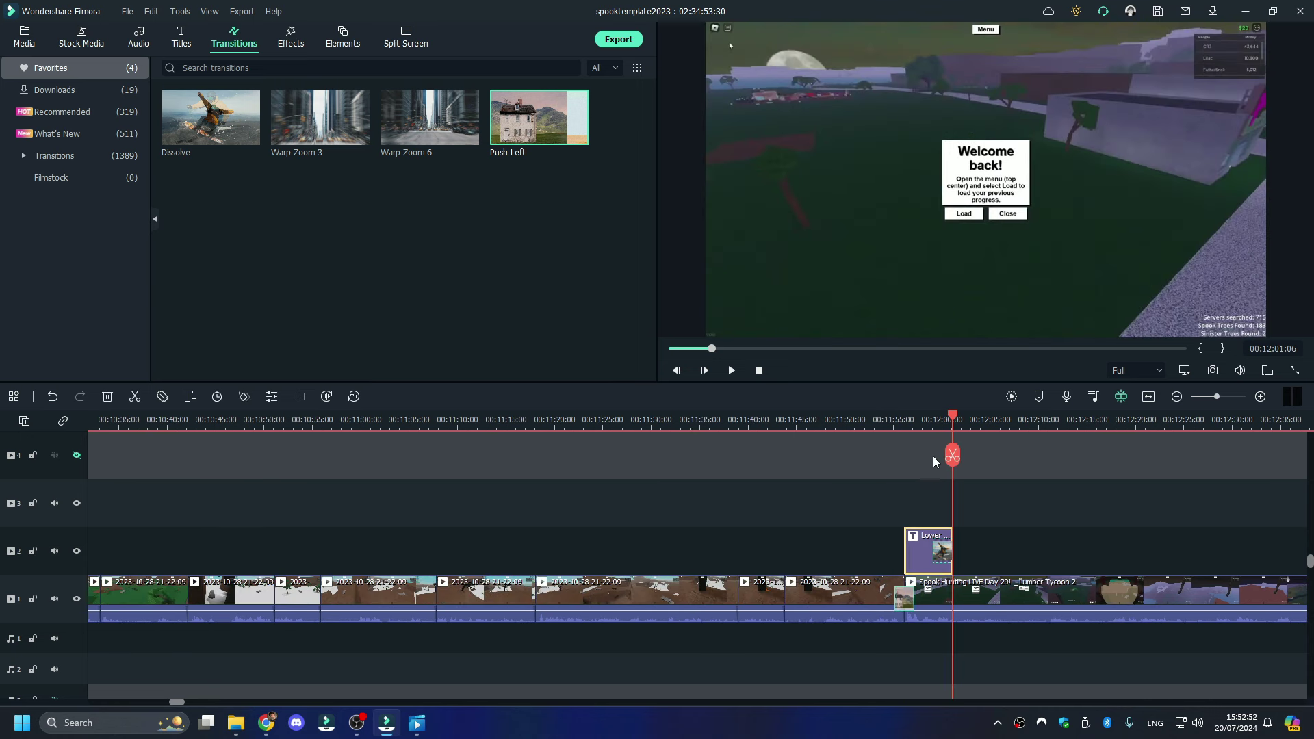
{"action": "left_click", "coordinate": [920, 420]}
- Change the lower-third title text from Spook 192 to Spook 196
{"action": "double_click", "coordinate": [778, 306]}
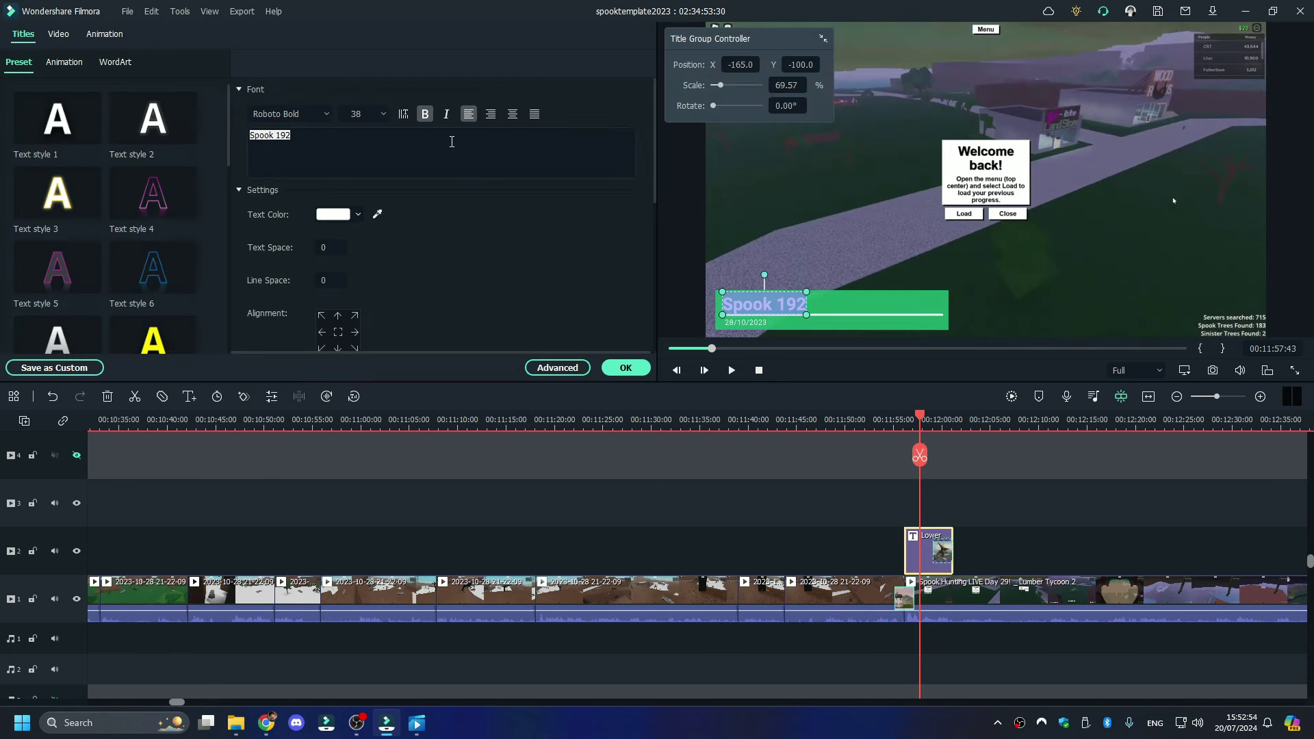
{"action": "left_click", "coordinate": [537, 150]}
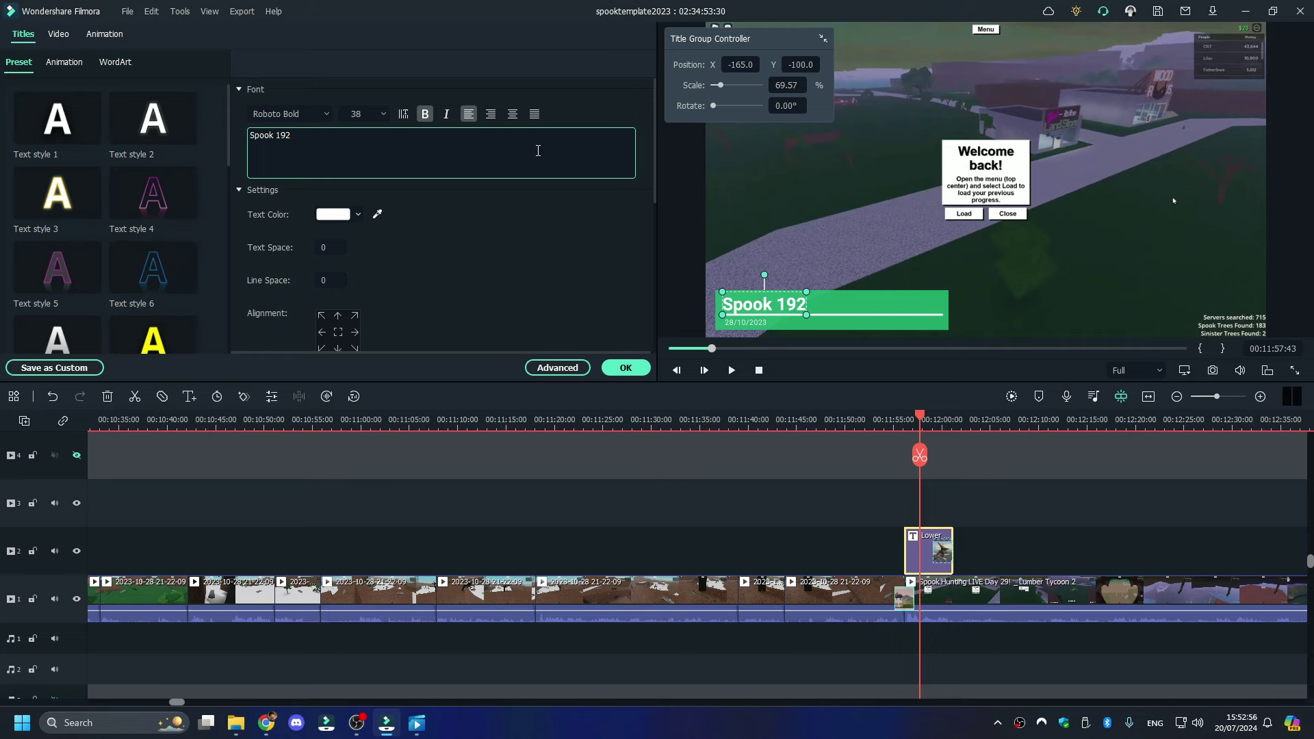
{"action": "key", "text": "BackSpace"}
{"action": "left_click", "coordinate": [235, 723]}
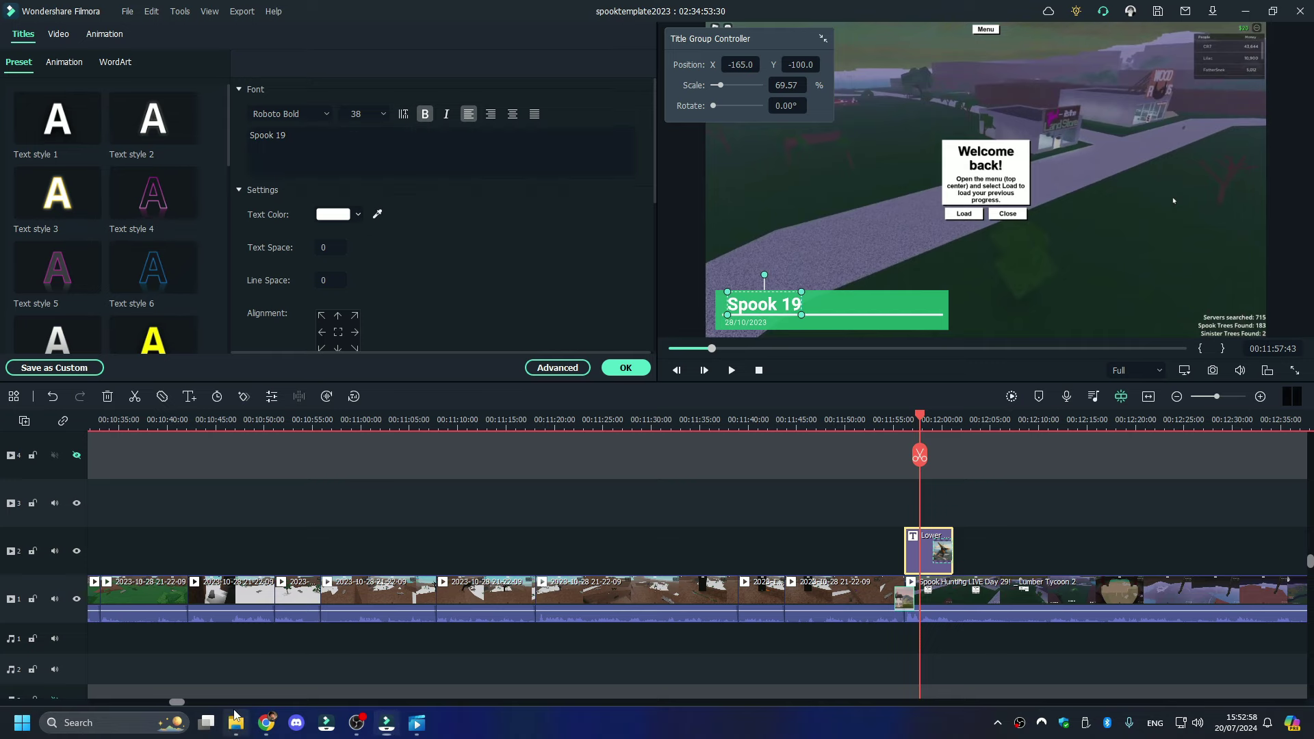
{"action": "left_click", "coordinate": [65, 121]}
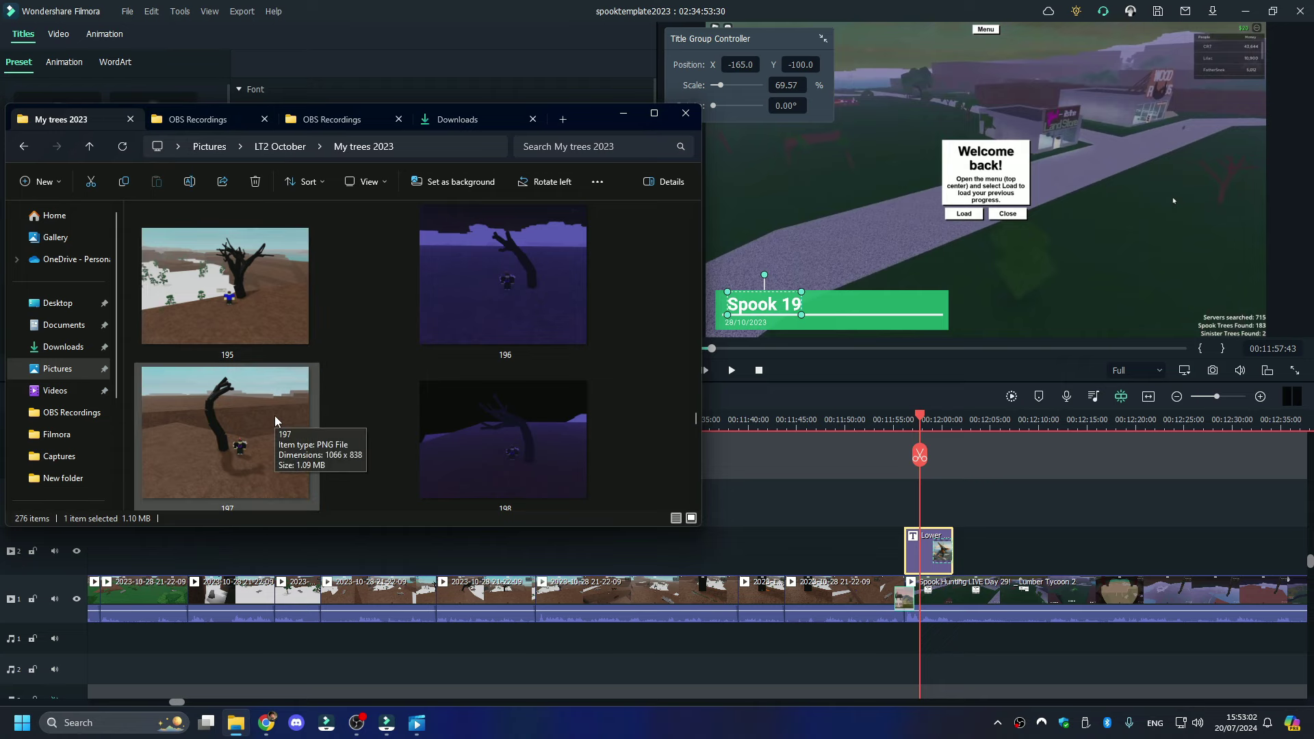
{"action": "left_click", "coordinate": [797, 301]}
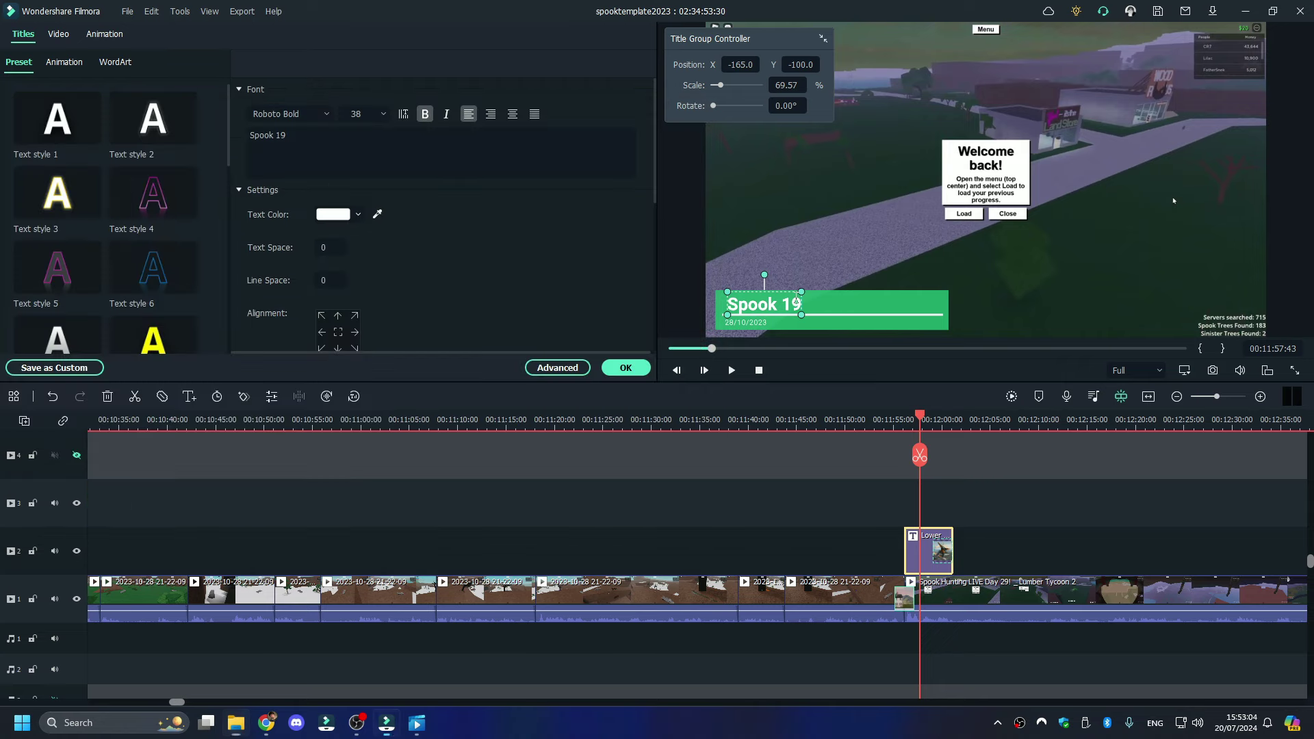
{"action": "left_click", "coordinate": [394, 156]}
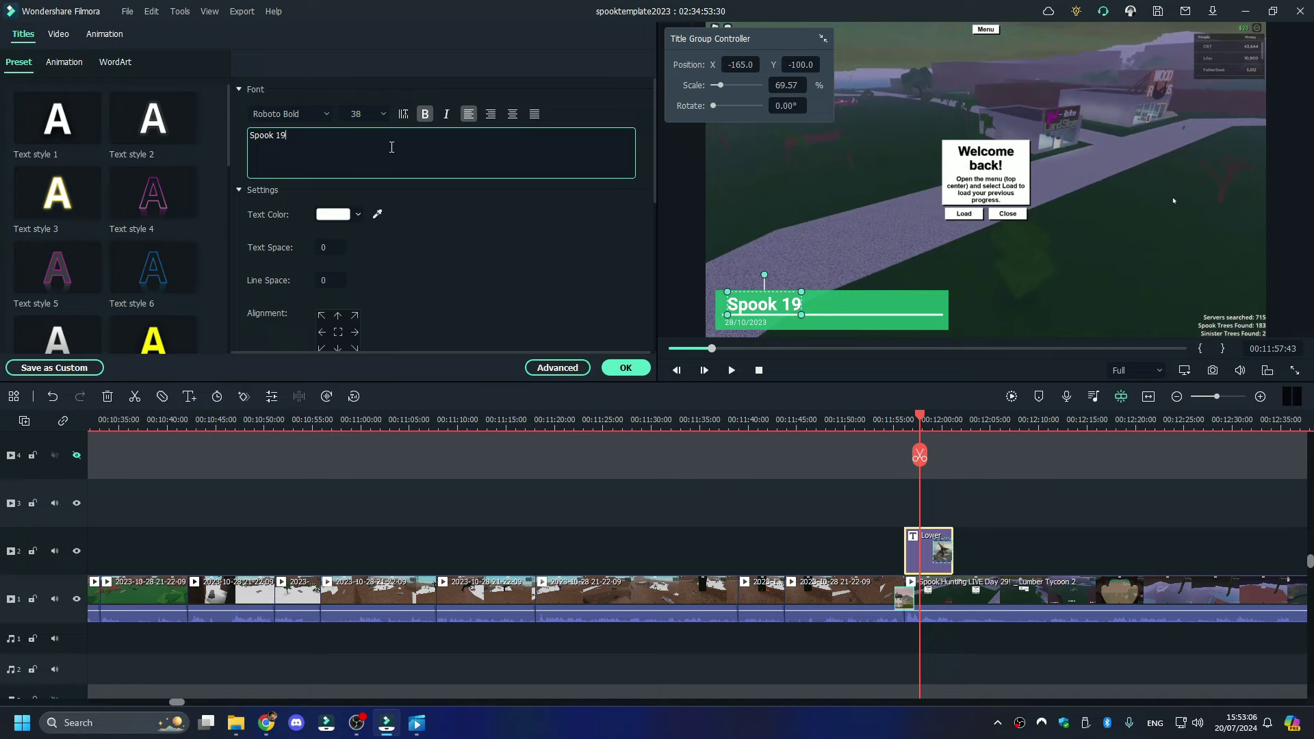
{"action": "type", "text": "6"}
- Change the title's date to 29/10/2023 and preview it full screen
{"action": "double_click", "coordinate": [727, 322]}
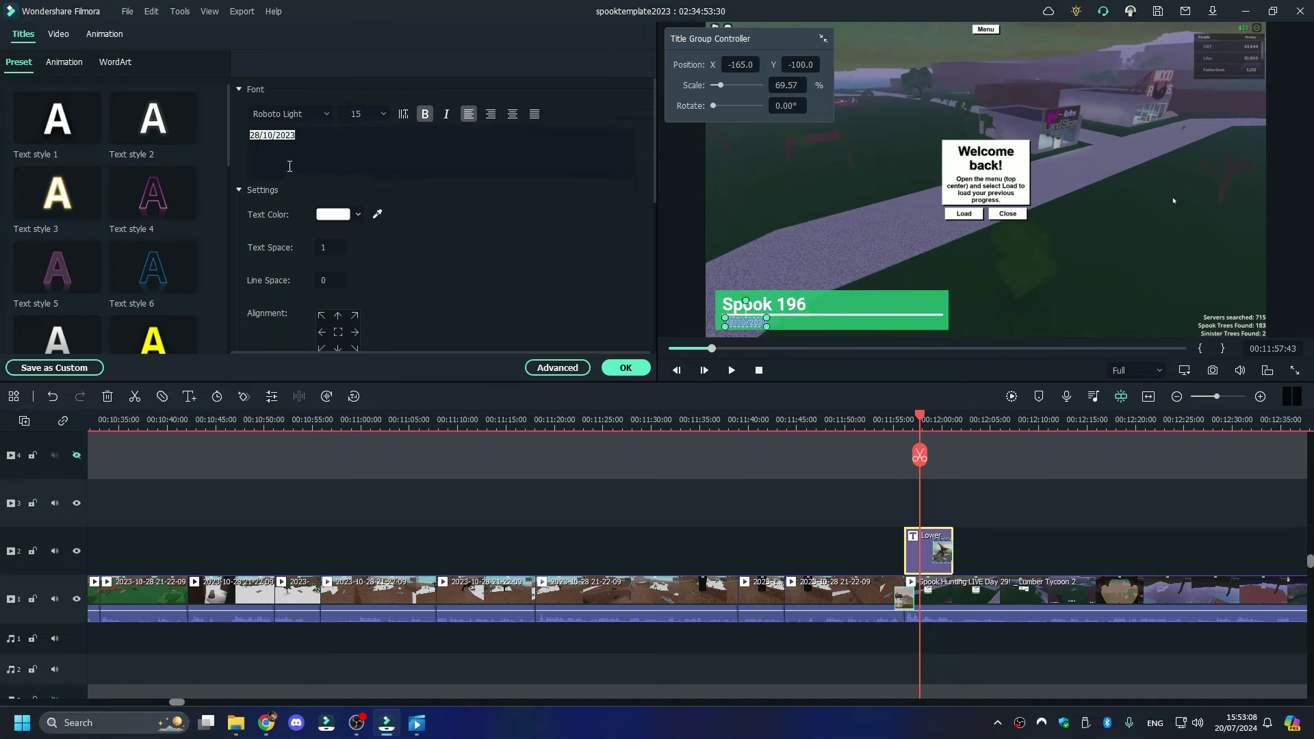
{"action": "left_click", "coordinate": [260, 134]}
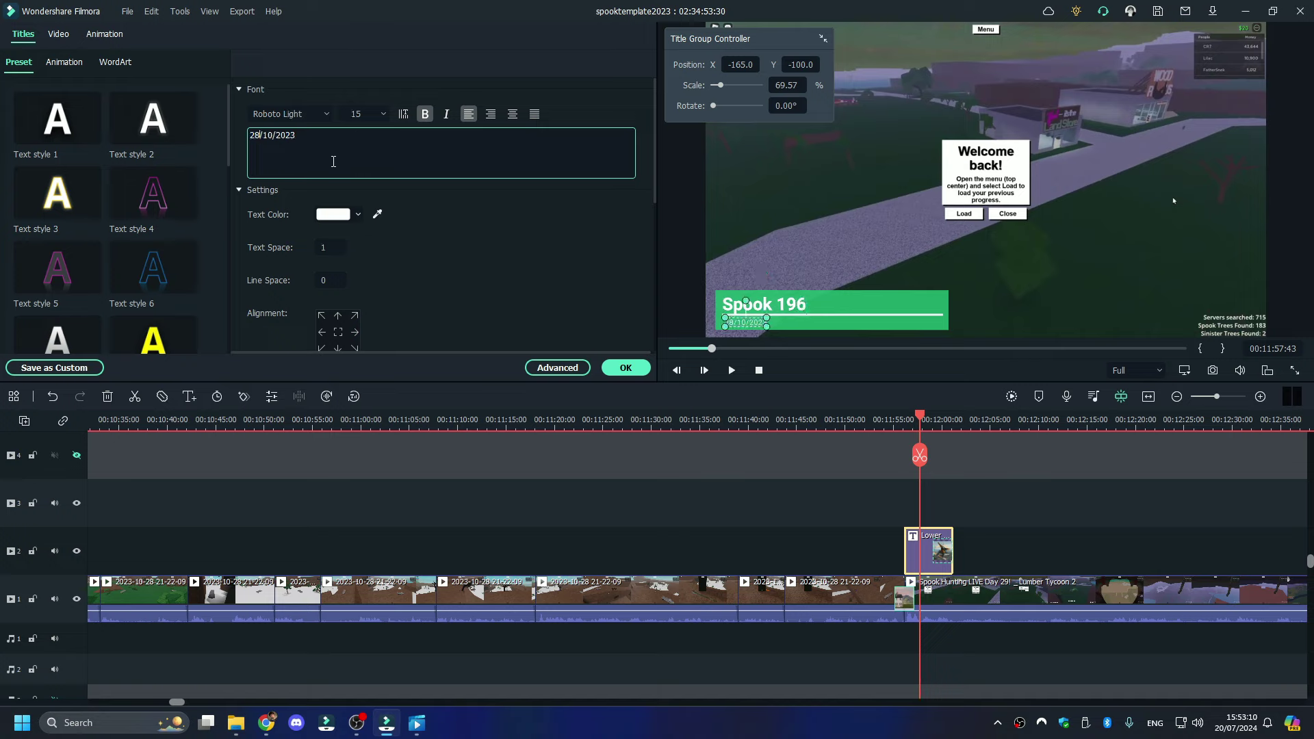
{"action": "key", "text": "BackSpace"}
{"action": "type", "text": "9"}
{"action": "left_click", "coordinate": [727, 370]}
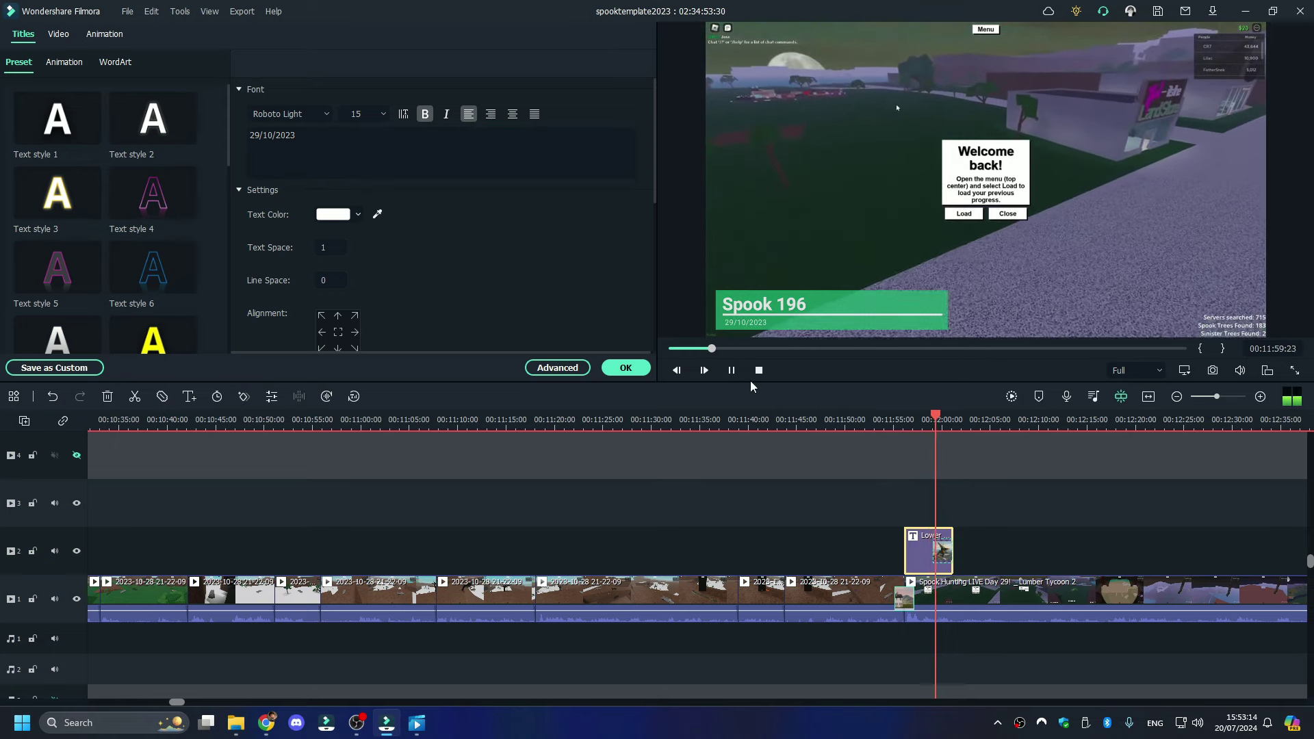
{"action": "left_click", "coordinate": [895, 419]}
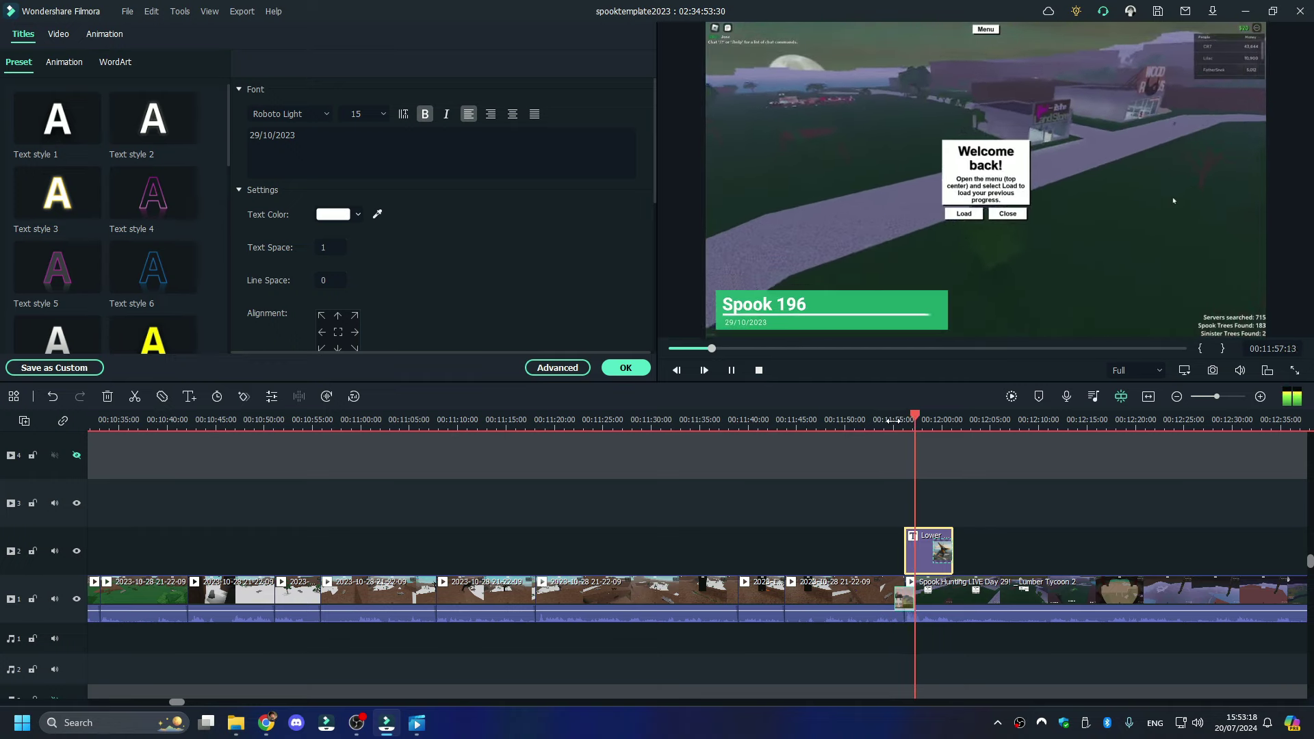
{"action": "left_click", "coordinate": [1295, 370]}
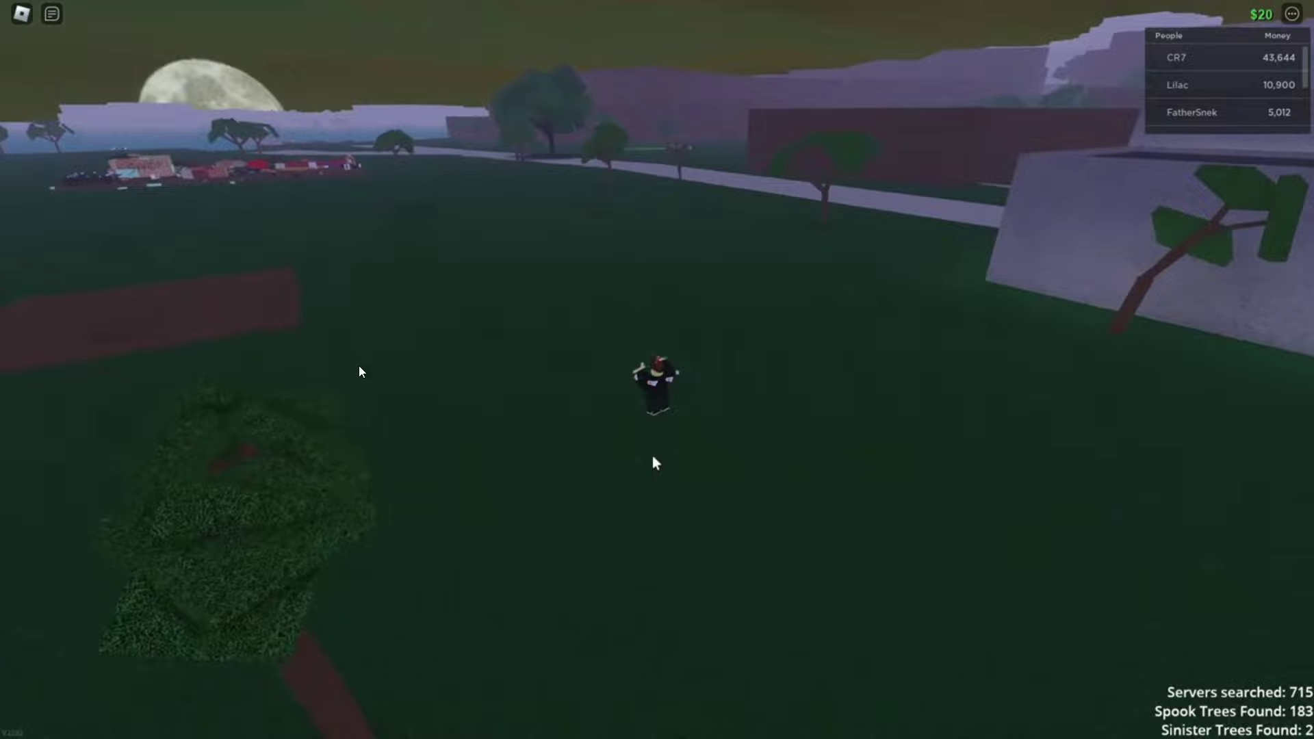
- Exit full-screen preview and split the track-1 recording at the playhead and at 00:14:30
{"action": "mouse_move", "coordinate": [1185, 710]}
{"action": "left_click", "coordinate": [1300, 724]}
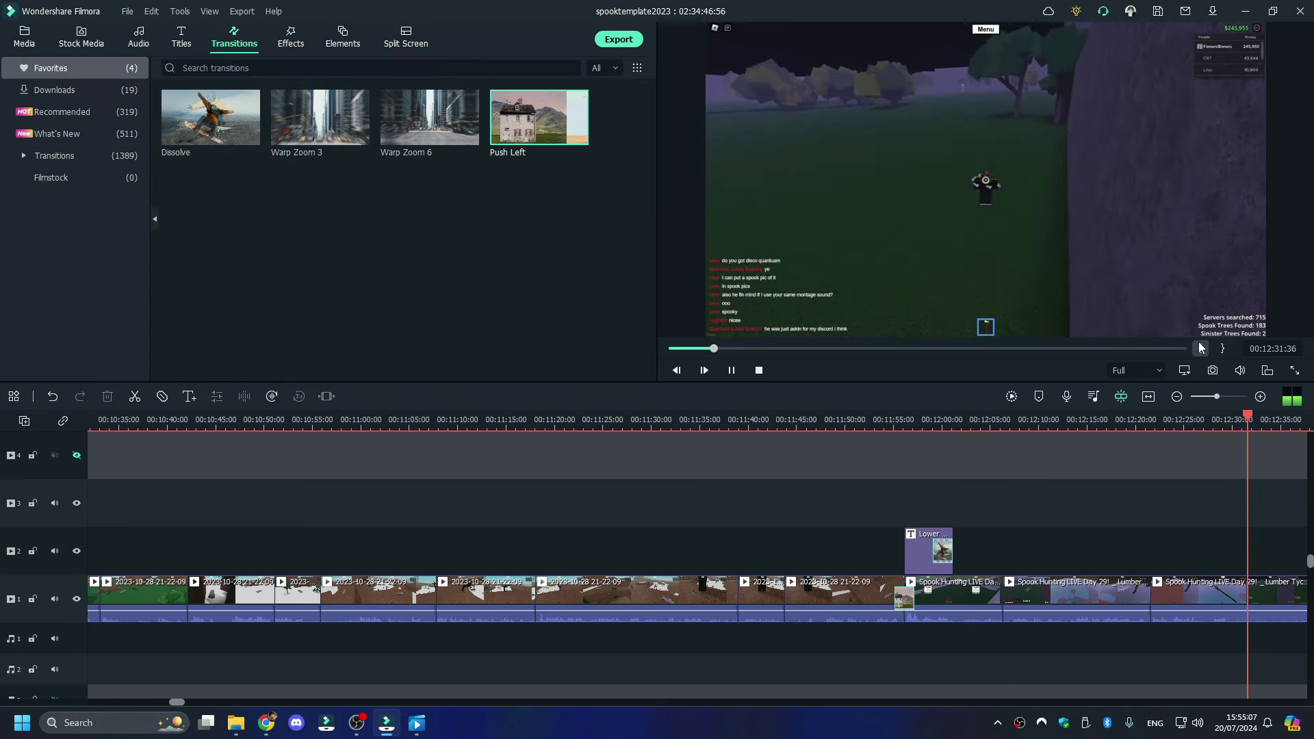
{"action": "left_click", "coordinate": [1246, 456]}
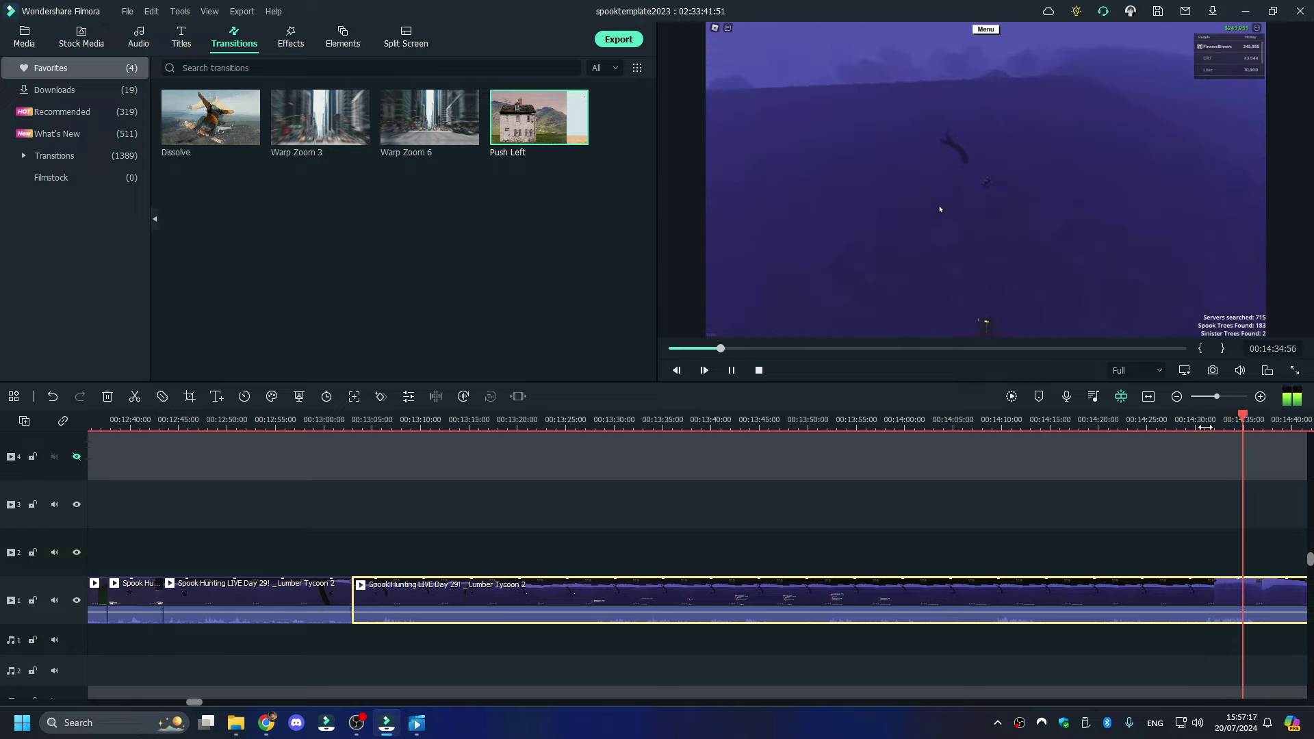
{"action": "left_click", "coordinate": [1205, 426]}
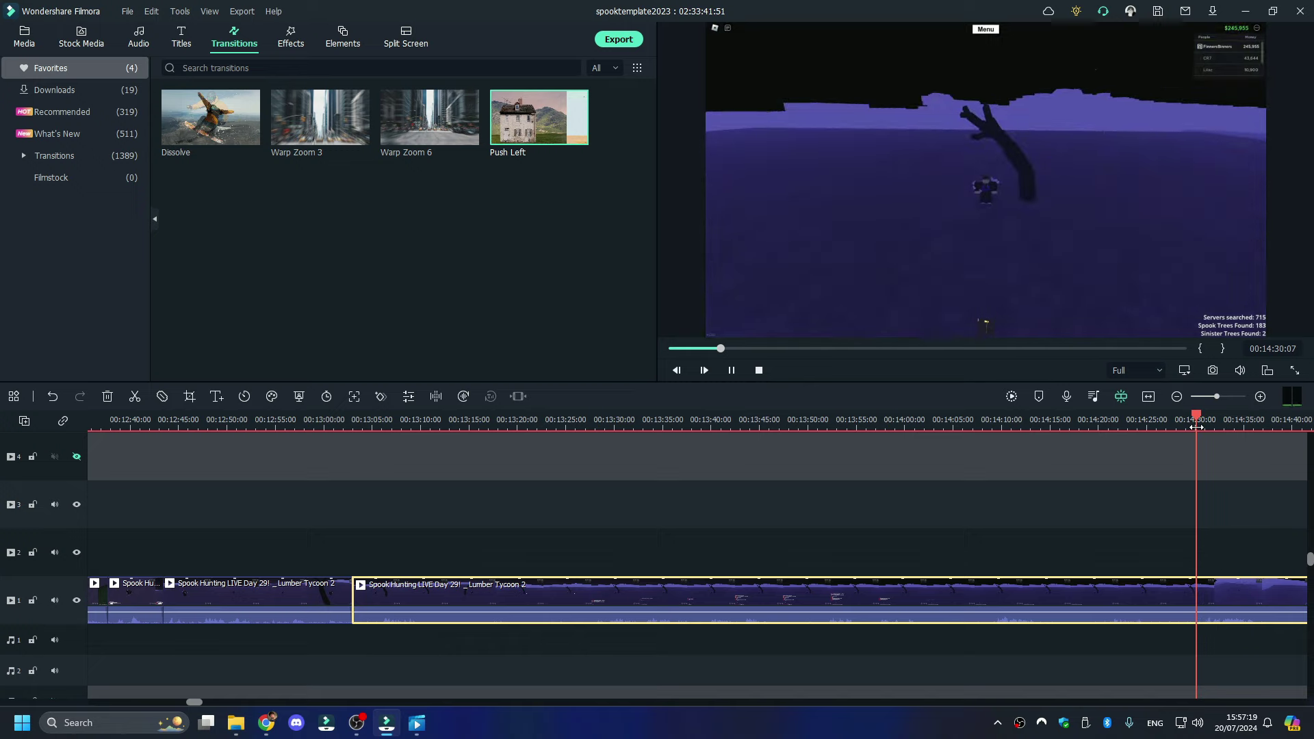
{"action": "left_click", "coordinate": [1201, 455]}
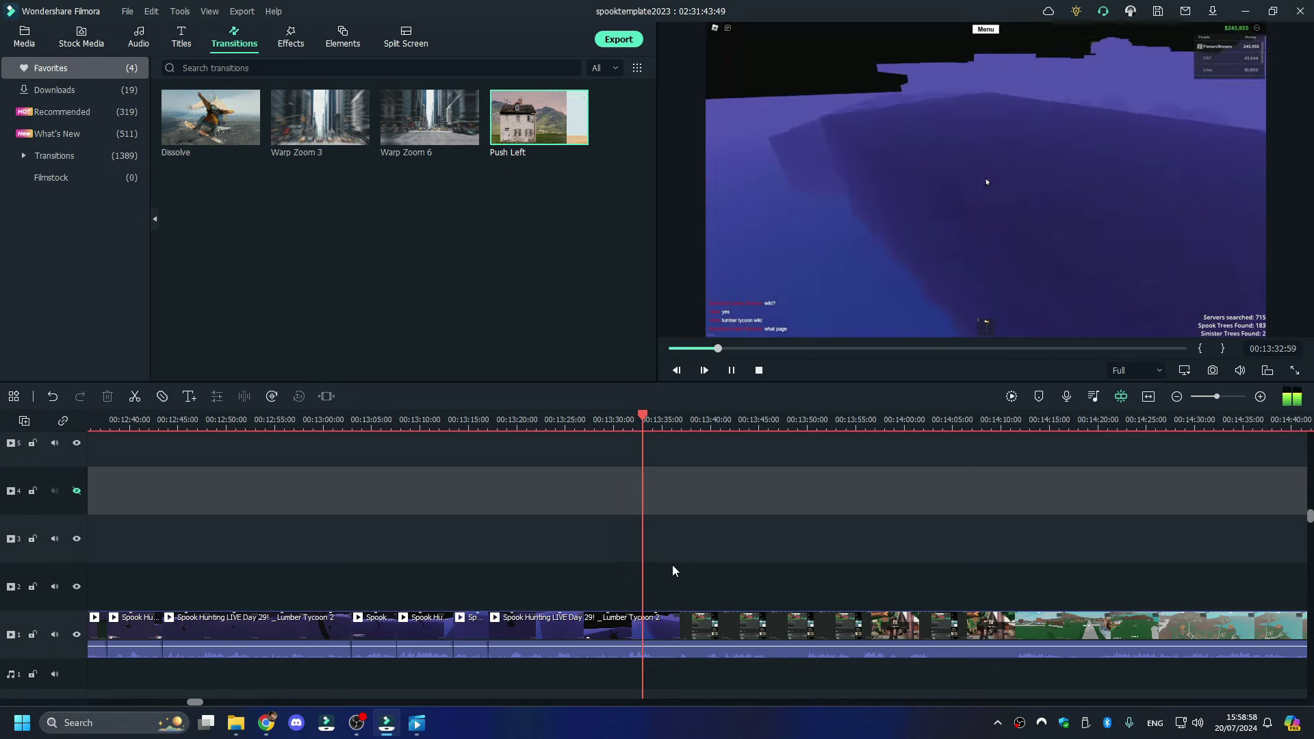
- Pause and split the track-1 recording at 00:13:34:52
{"action": "key", "text": "space"}
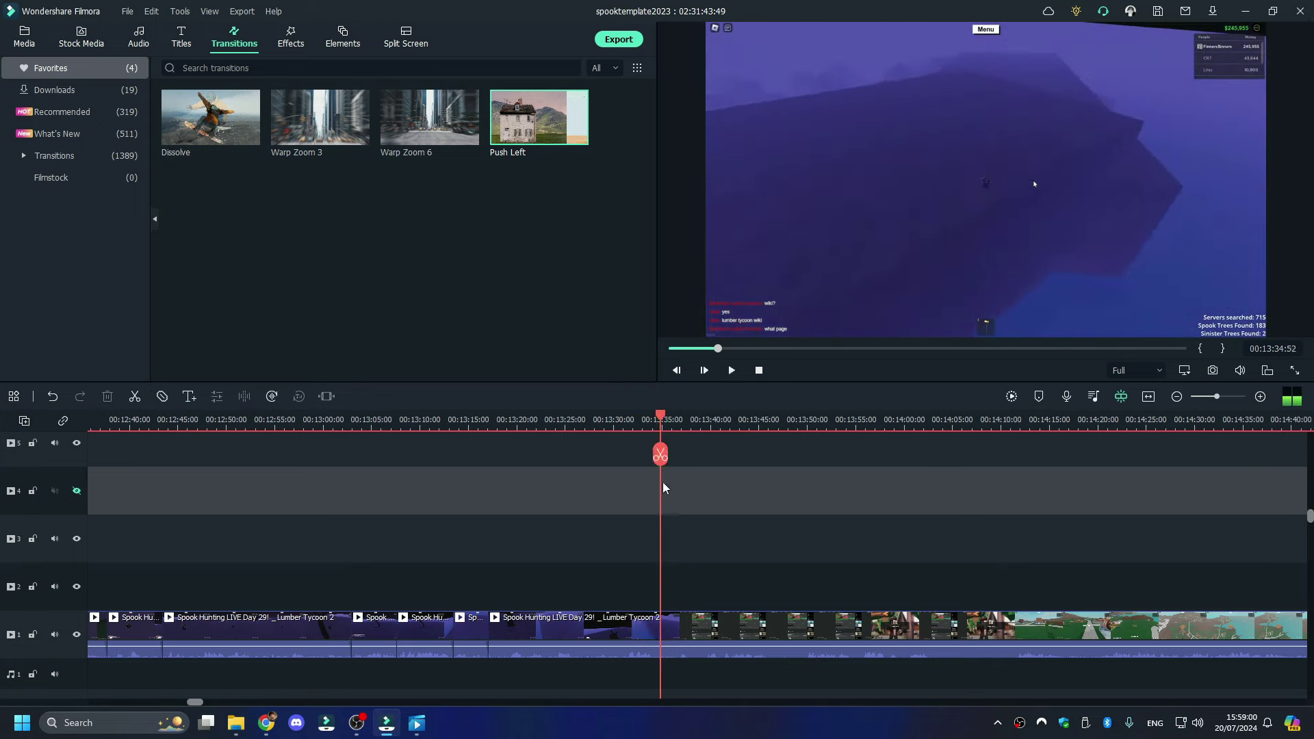
{"action": "left_click", "coordinate": [658, 455]}
{"action": "left_click", "coordinate": [698, 422]}
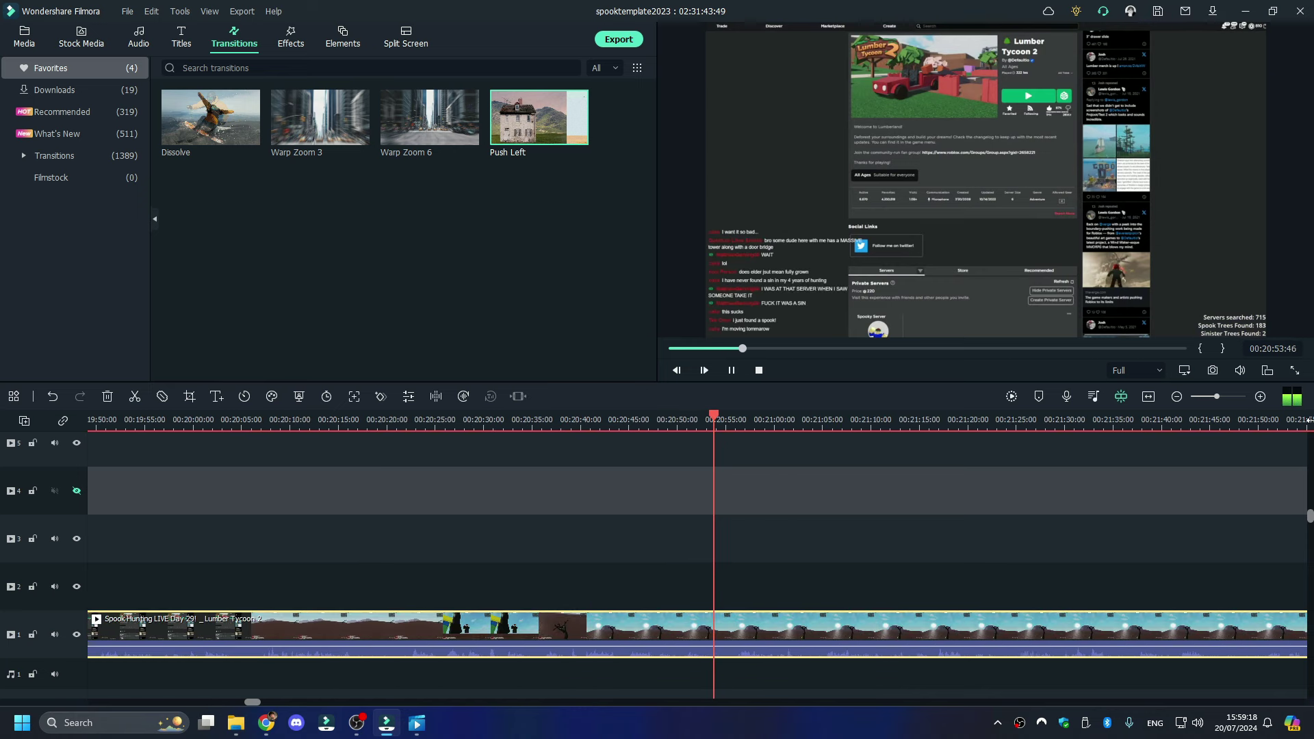
- Scrub through later footage, around 00:20:13 and 00:47:19, for the next spook find
{"action": "key", "text": "space"}
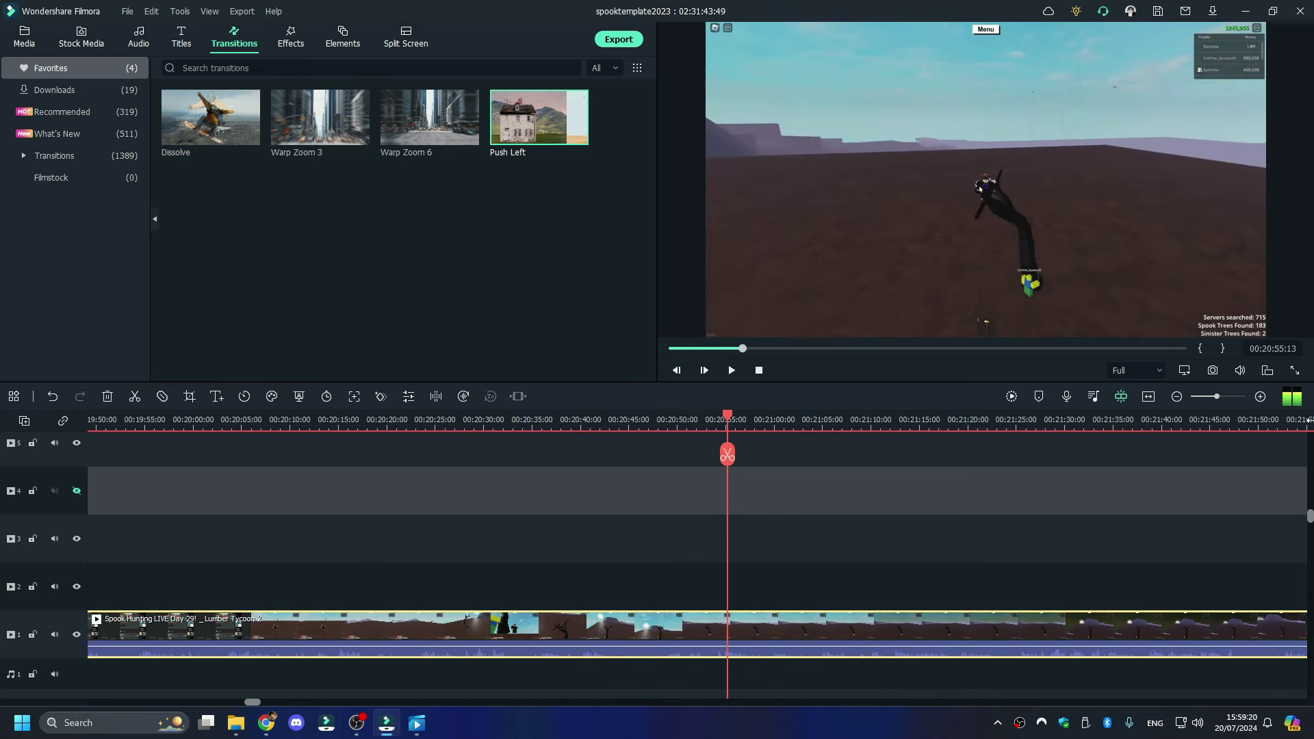
{"action": "left_click", "coordinate": [324, 431]}
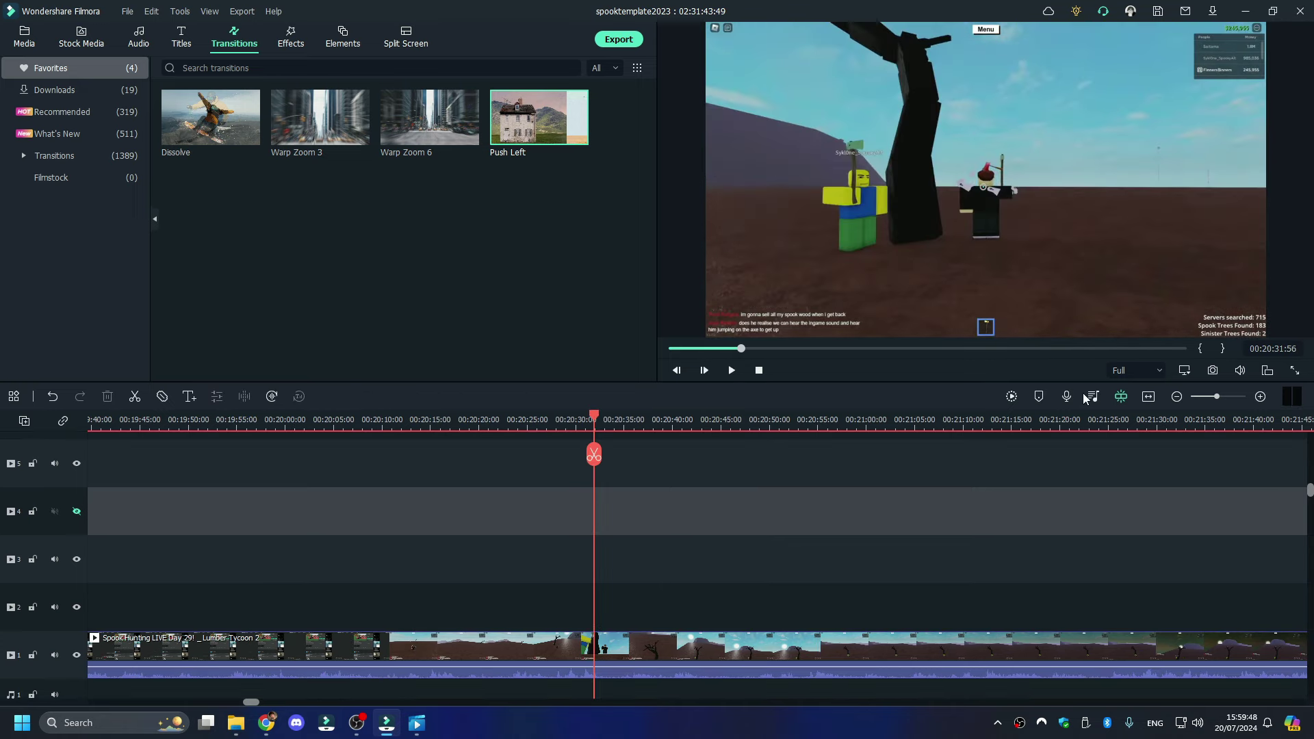
{"action": "left_click", "coordinate": [1304, 420]}
{"action": "key", "text": "space"}
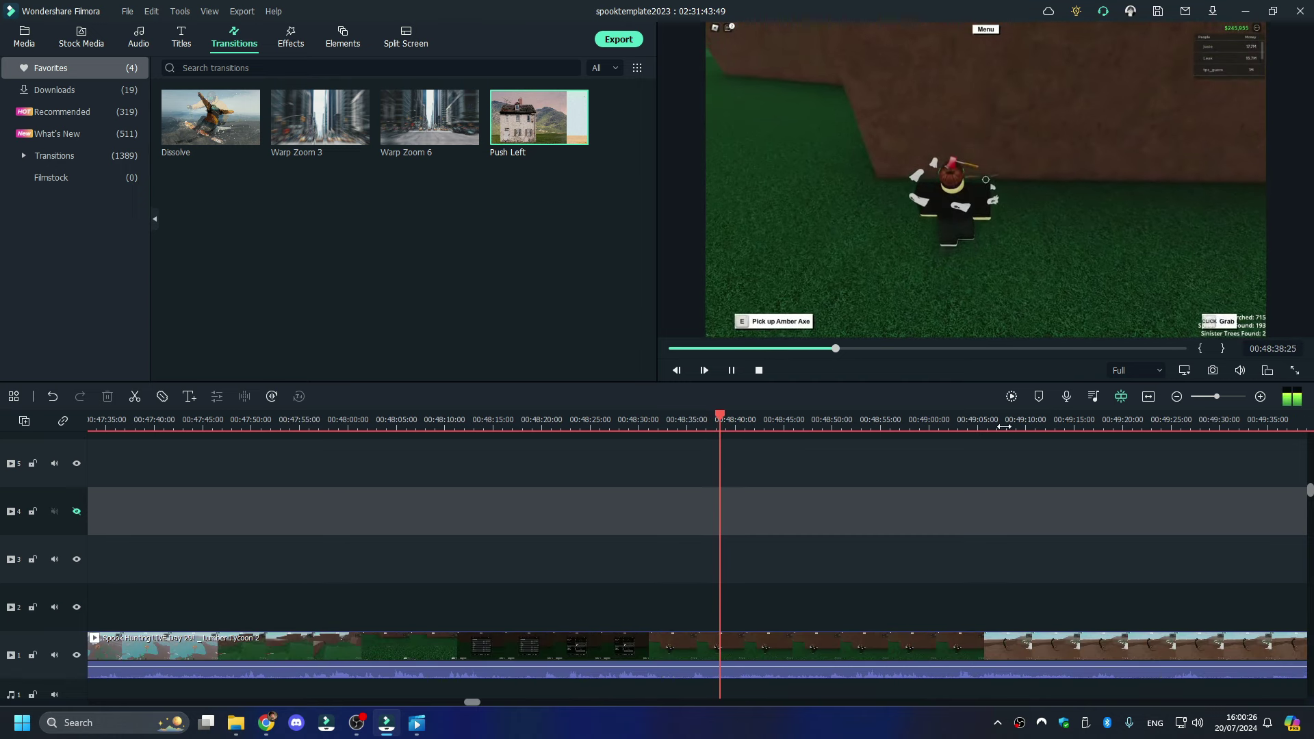
{"action": "left_click", "coordinate": [171, 423]}
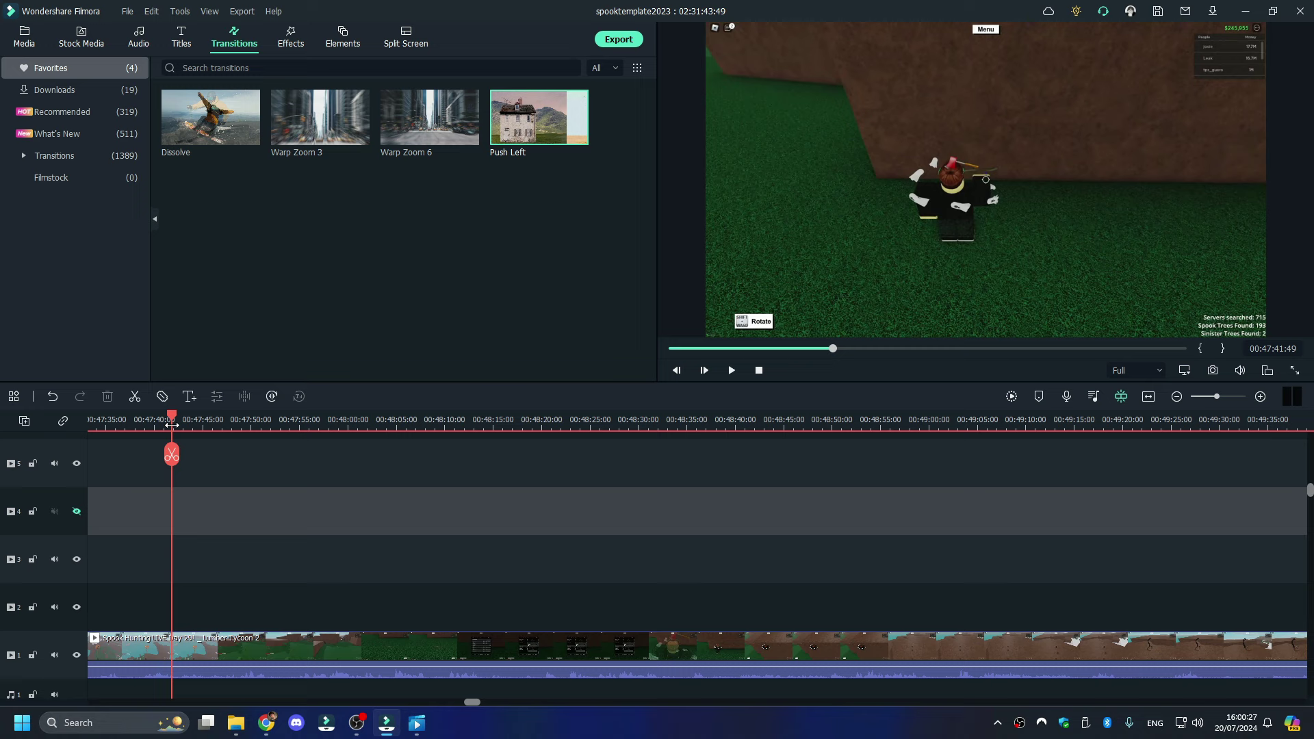
{"action": "left_click_drag", "start_coordinate": [159, 425], "coordinate": [250, 419]}
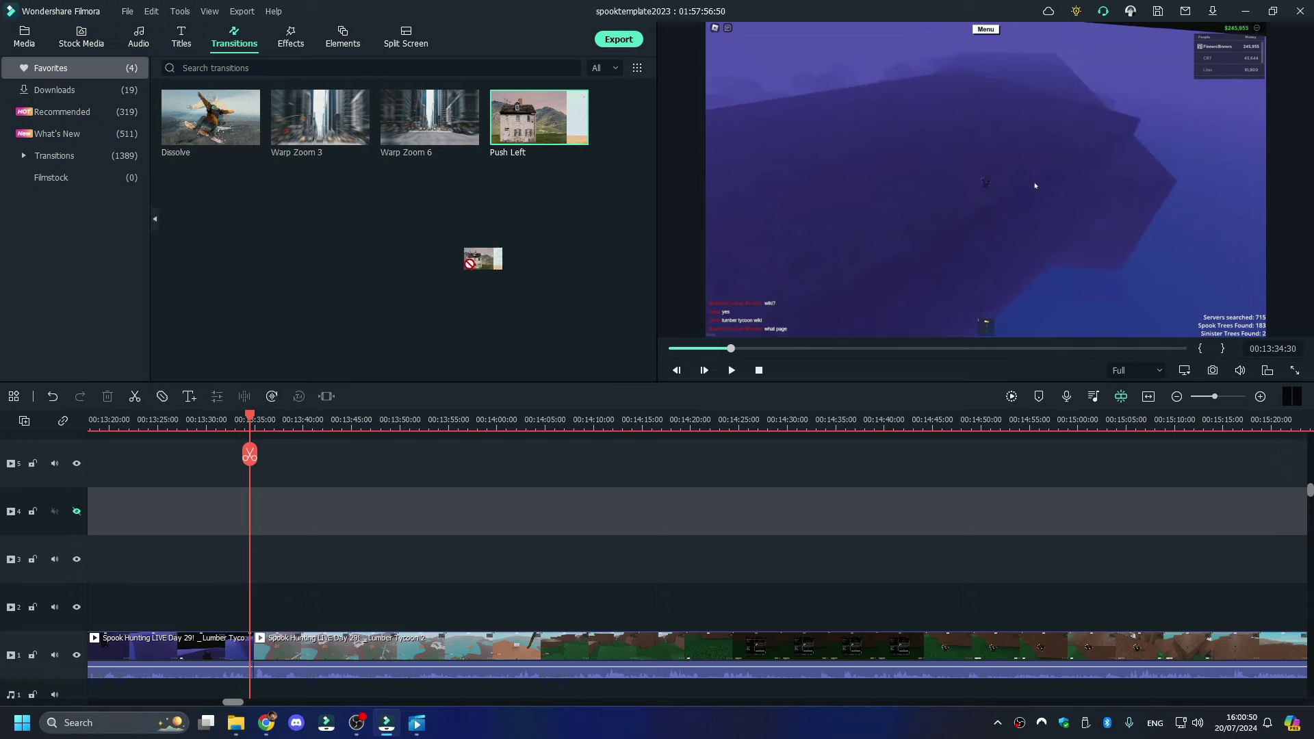
- Add a Push Left transition at the cut and paste the Lower Third 4 title at the playhead
{"action": "left_click_drag", "start_coordinate": [248, 669], "coordinate": [248, 670]}
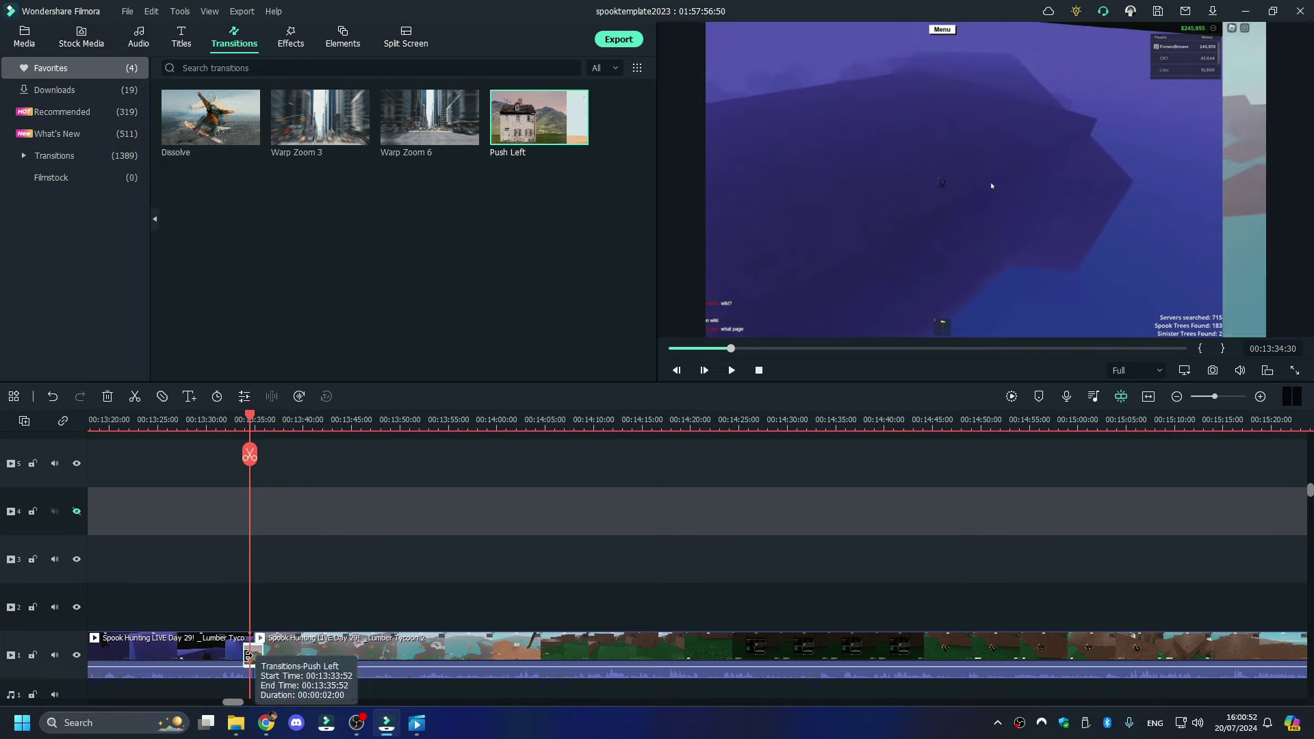
{"action": "key", "text": "ctrl+v"}
{"action": "left_click", "coordinate": [276, 420]}
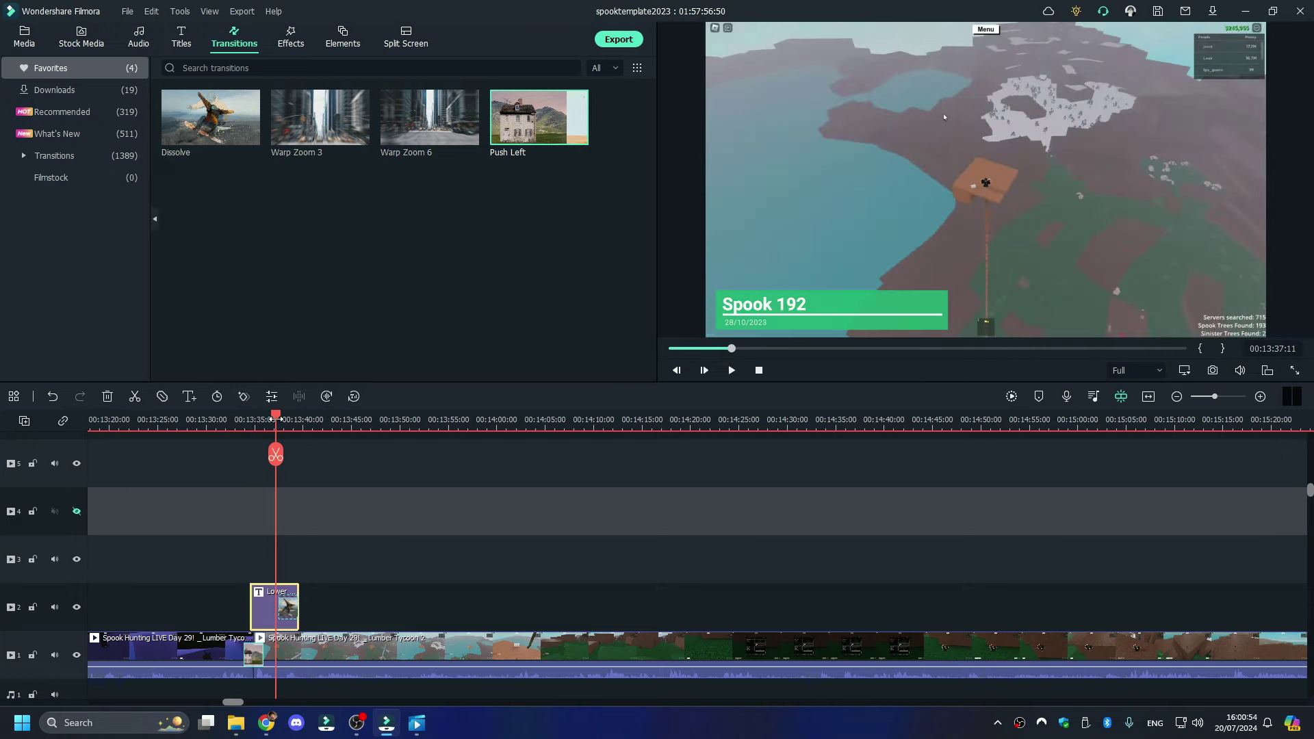
{"action": "key", "text": "ctrl+z"}
{"action": "scroll", "coordinate": [663, 575], "scroll_direction": "down", "scroll_amount": 5}
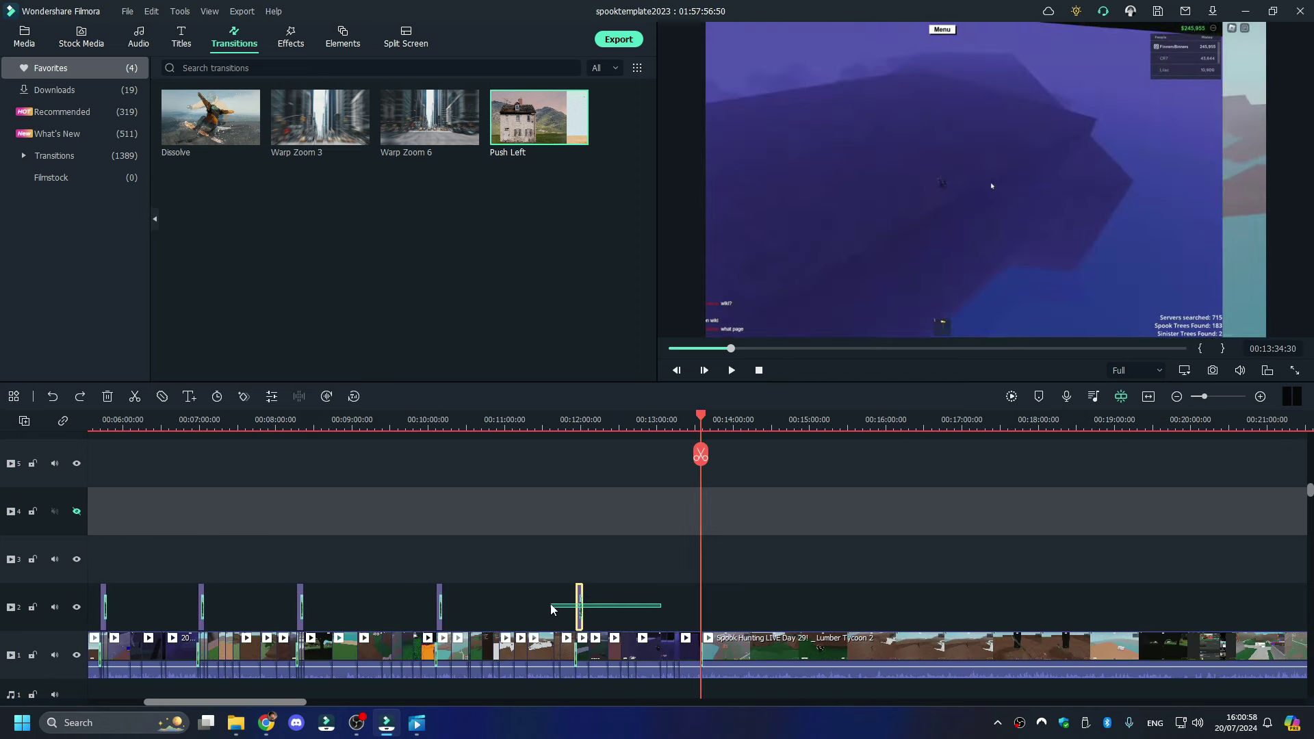
{"action": "key", "text": "ctrl+y"}
- Shift the Lower Third 4 title slightly later and open its text for editing
{"action": "left_click", "coordinate": [1225, 399]}
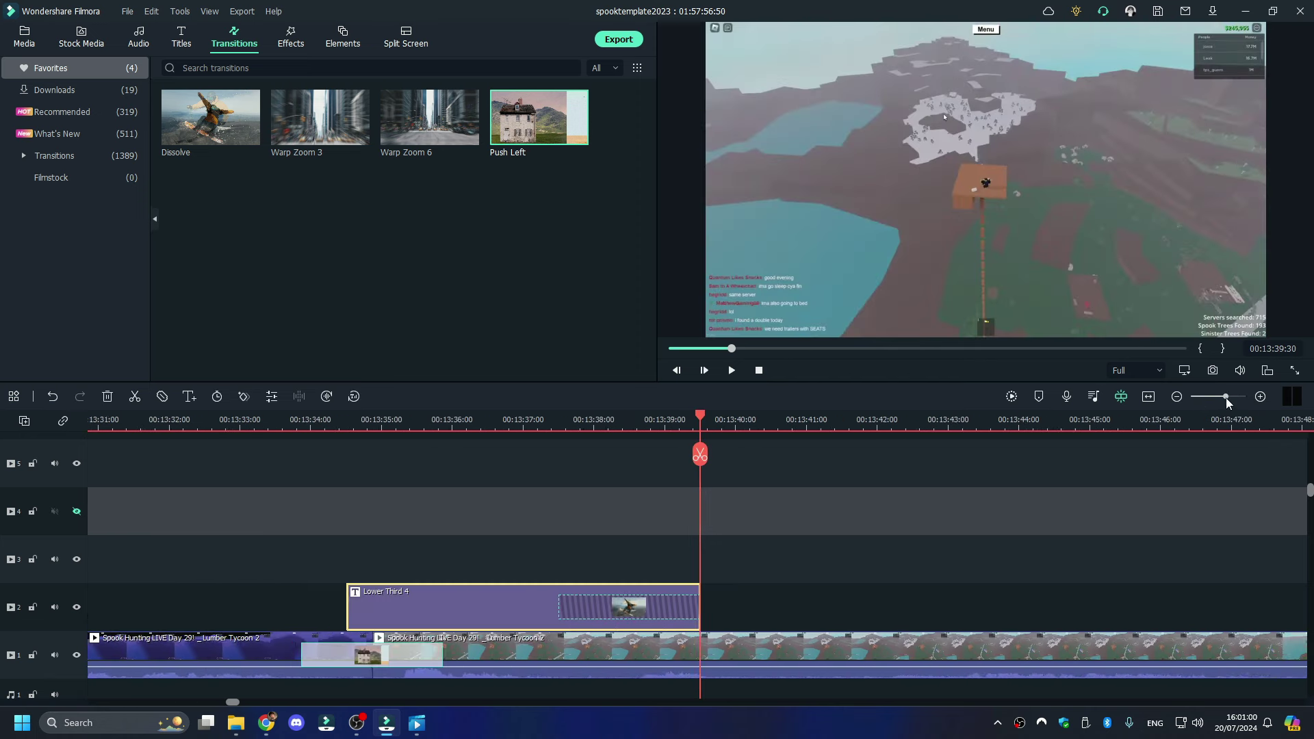
{"action": "left_click_drag", "start_coordinate": [535, 619], "coordinate": [553, 622]}
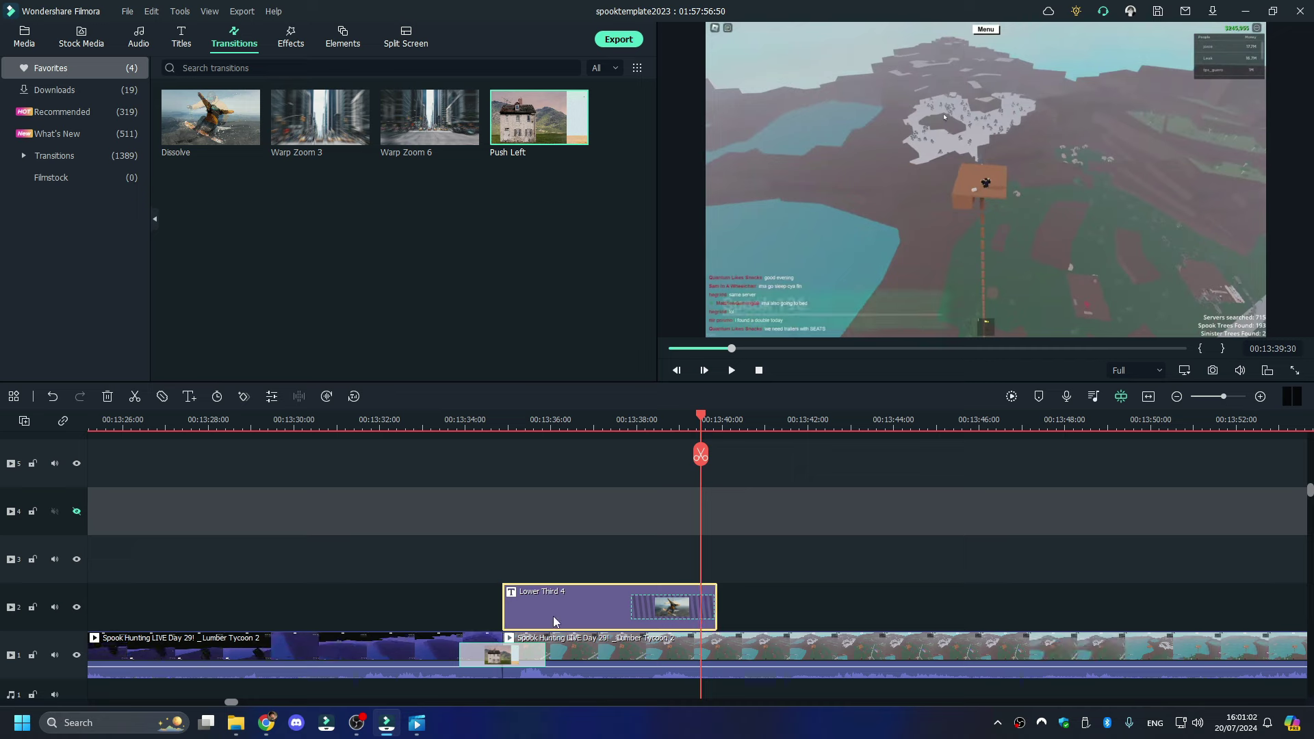
{"action": "left_click", "coordinate": [574, 418]}
{"action": "double_click", "coordinate": [541, 606]}
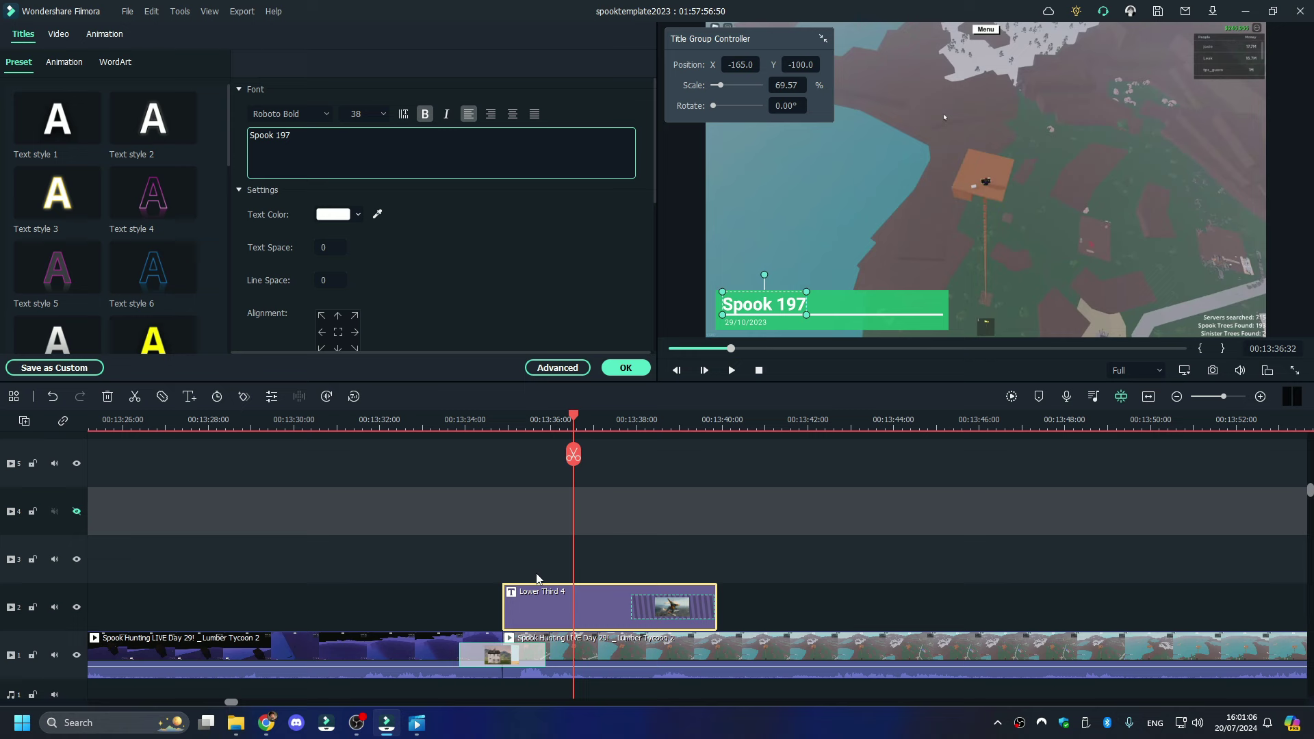
- Check the numbered spook tree screenshots, then preview the Spook 197 title full screen
{"action": "left_click", "coordinate": [236, 724]}
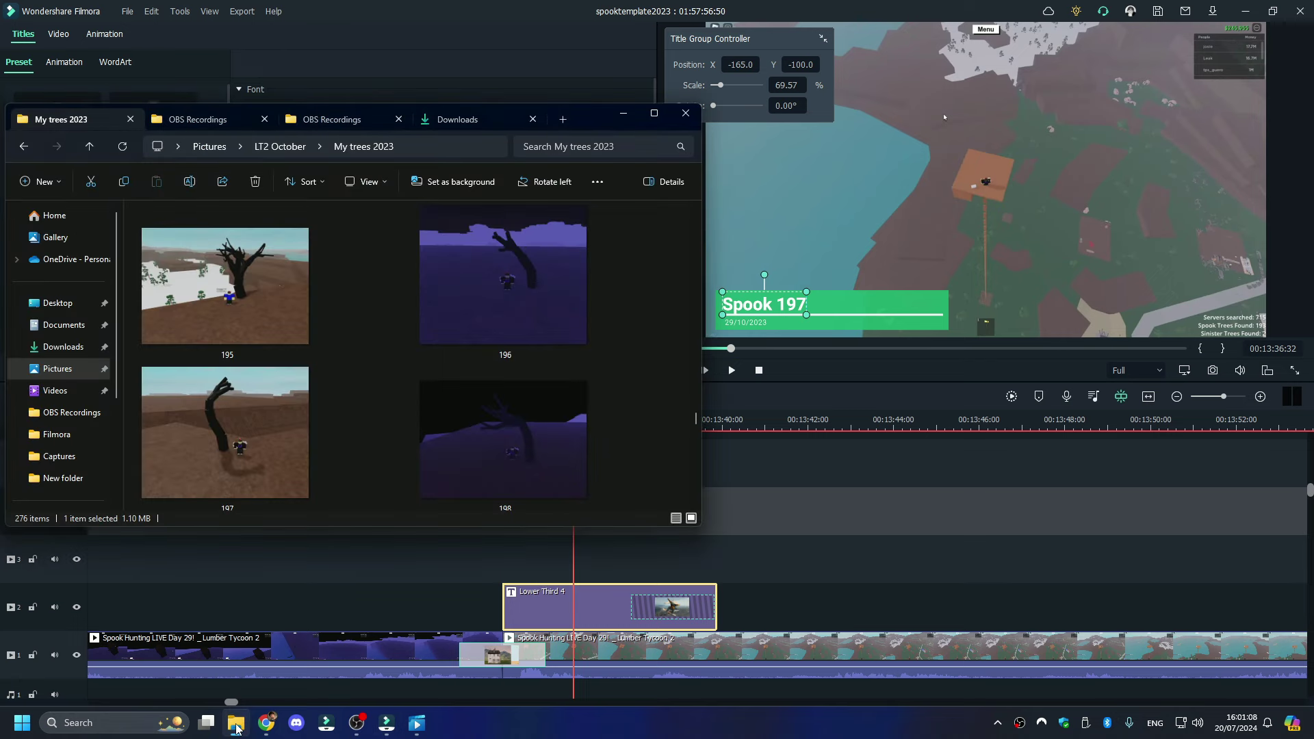
{"action": "left_click", "coordinate": [237, 722]}
{"action": "key", "text": "space"}
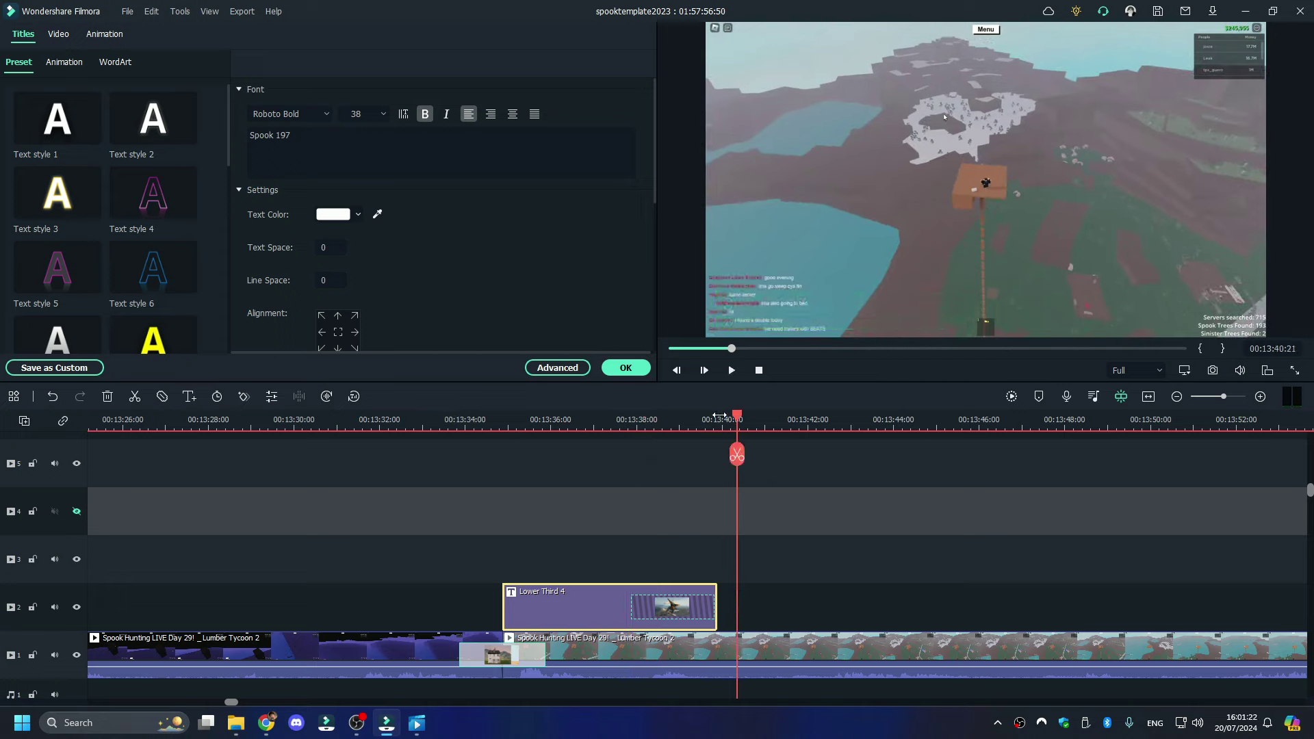
{"action": "left_click", "coordinate": [1295, 369]}
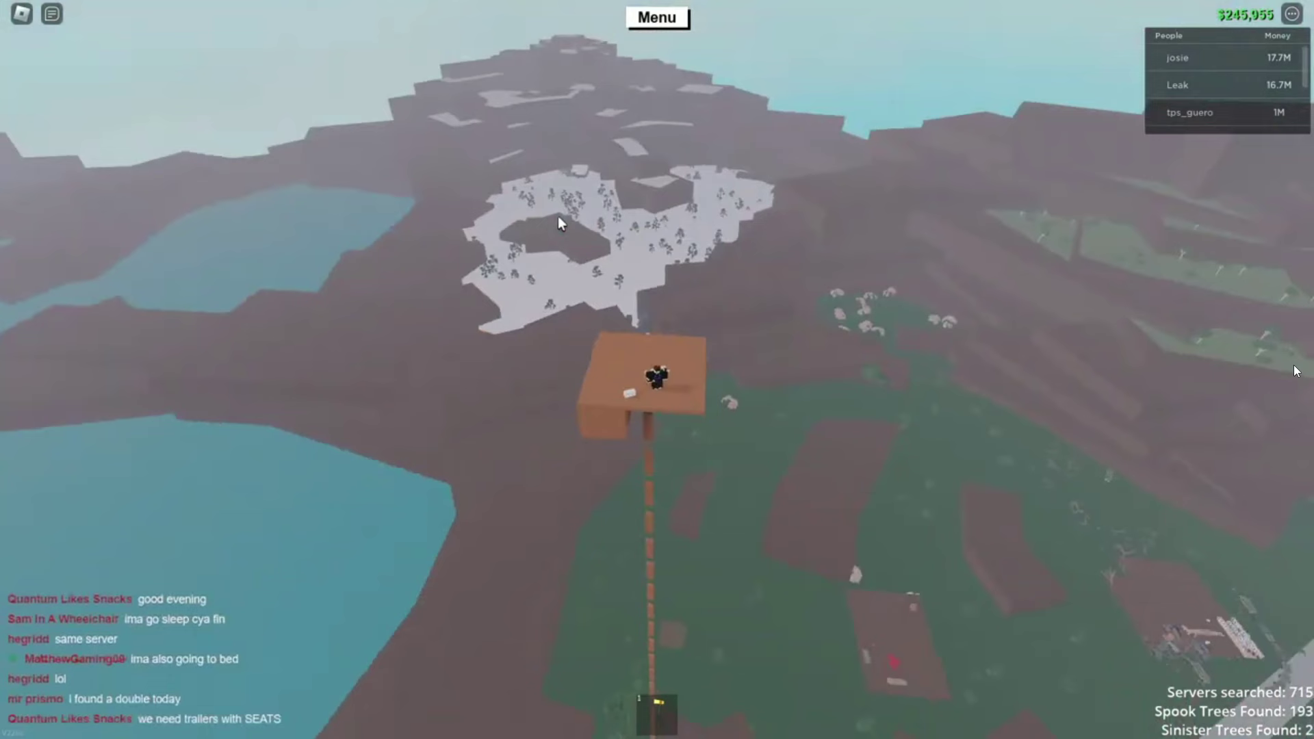
{"action": "left_click", "coordinate": [1293, 728]}
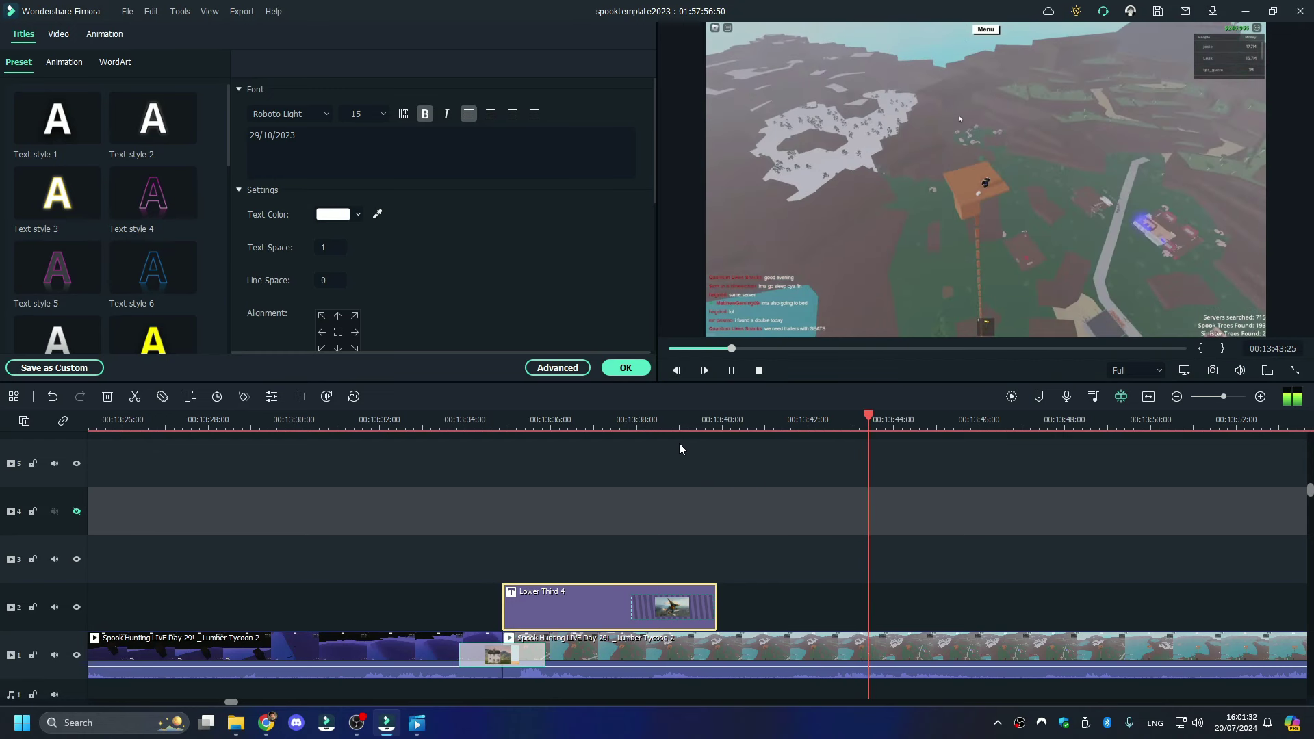
- Split the track-1 recording at about 00:13:39:49, where the Spook 197 title ends
{"action": "left_click", "coordinate": [667, 421]}
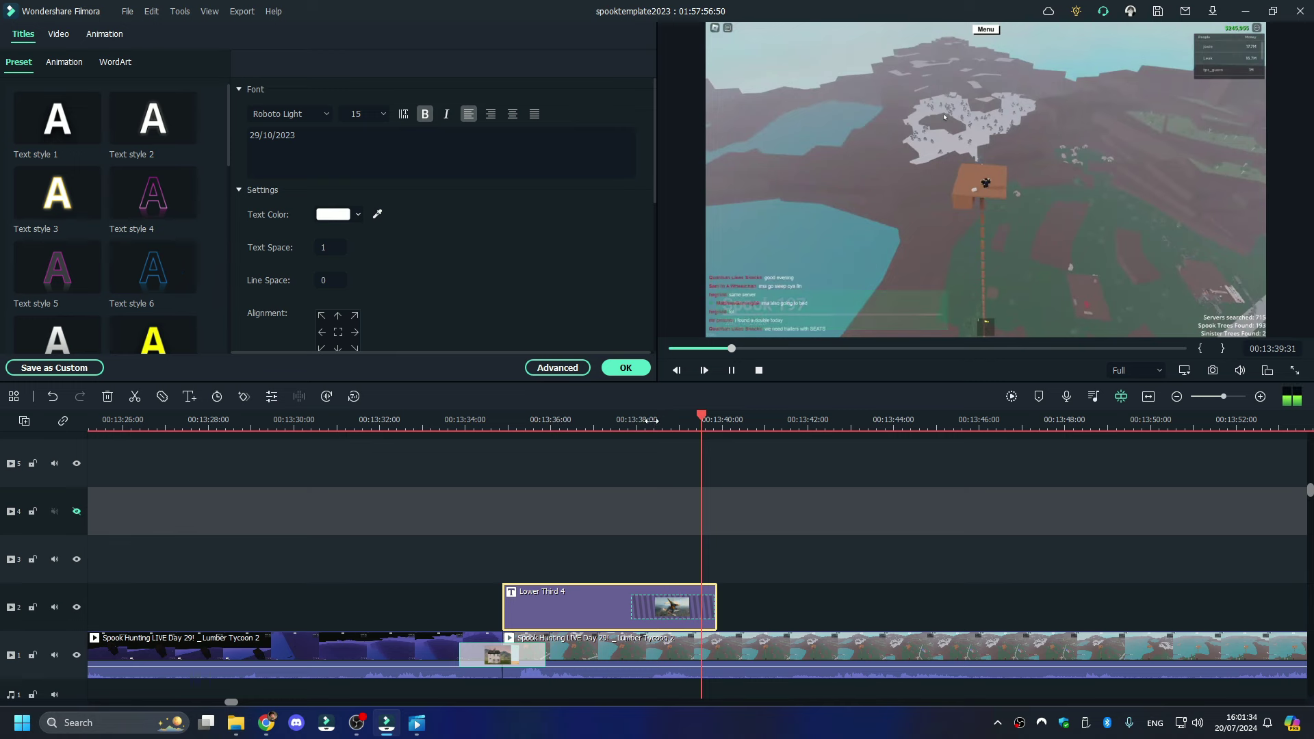
{"action": "left_click", "coordinate": [735, 634]}
{"action": "left_click", "coordinate": [714, 455]}
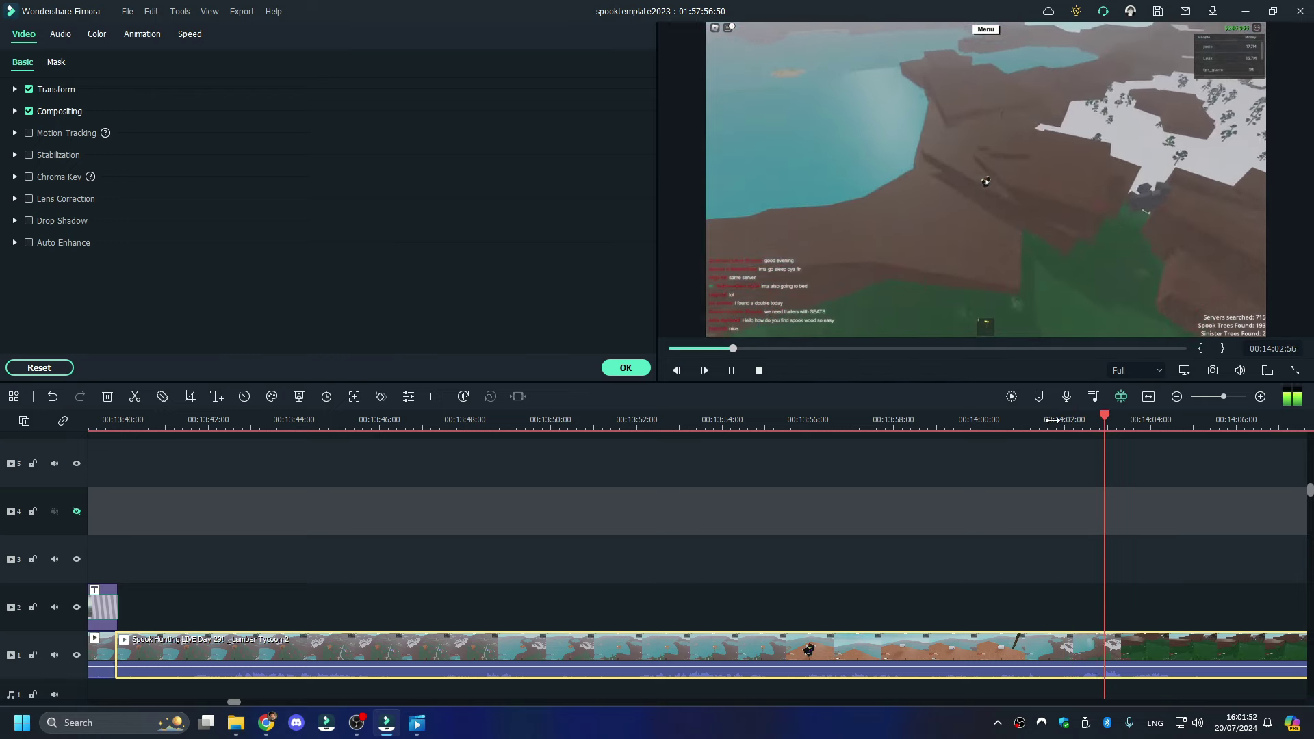
- Split the track-1 clip at 00:14:00
{"action": "left_click", "coordinate": [1017, 423]}
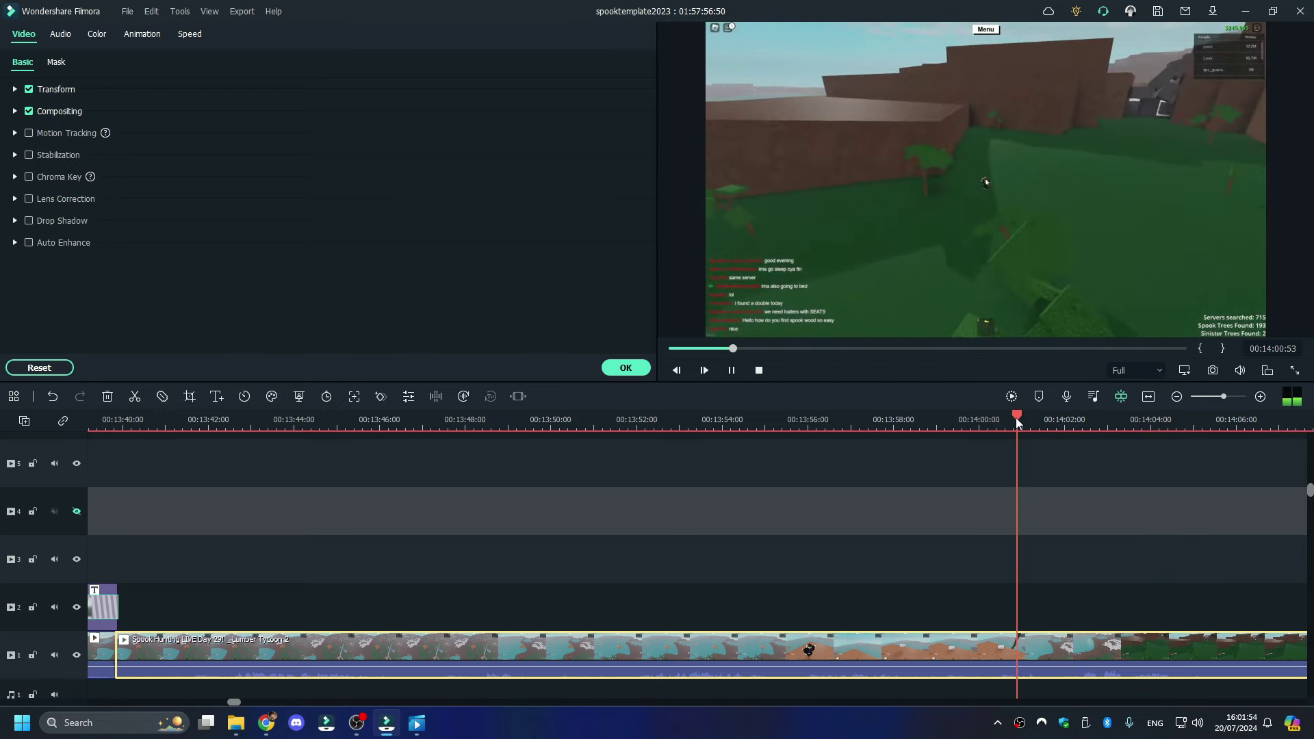
{"action": "left_click", "coordinate": [981, 423]}
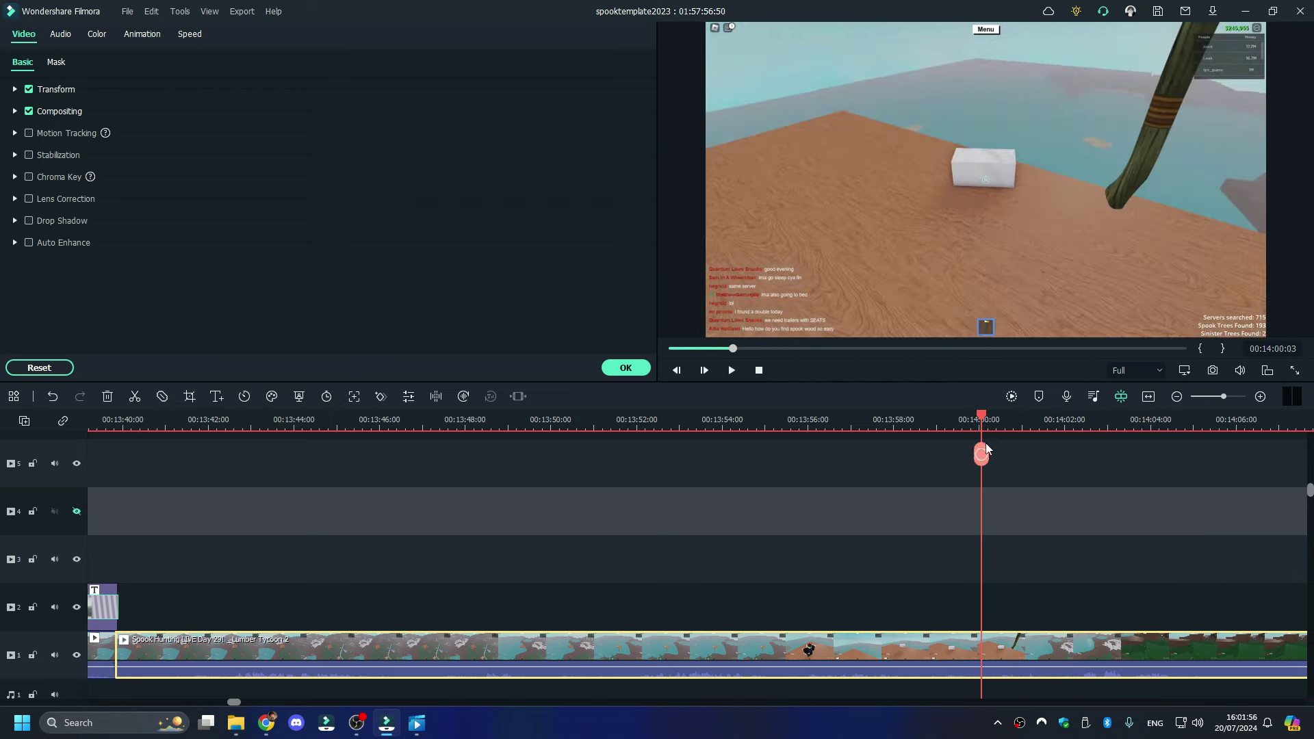
{"action": "right_click", "coordinate": [889, 662]}
{"action": "left_click", "coordinate": [930, 226]}
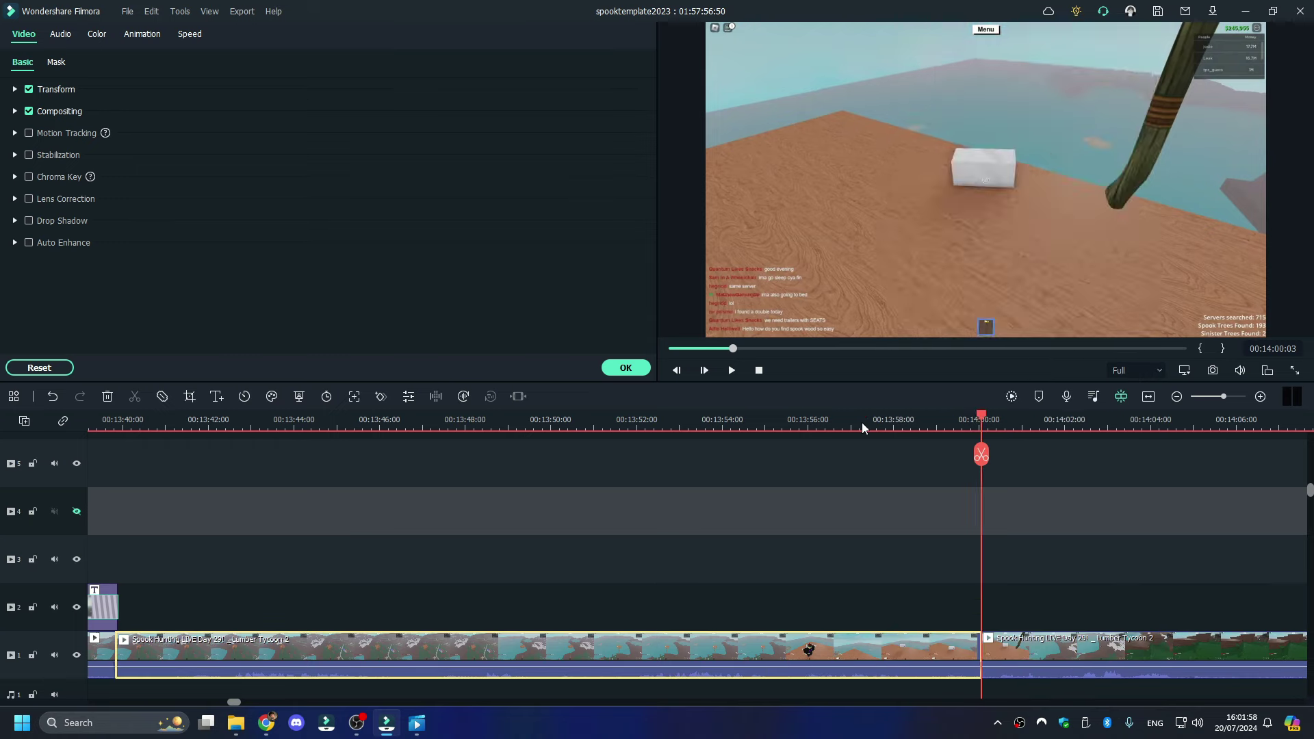
- Delete the piece between 00:13:40 and 00:14:00 and close the gap
{"action": "left_click", "coordinate": [863, 423]}
{"action": "key", "text": "space"}
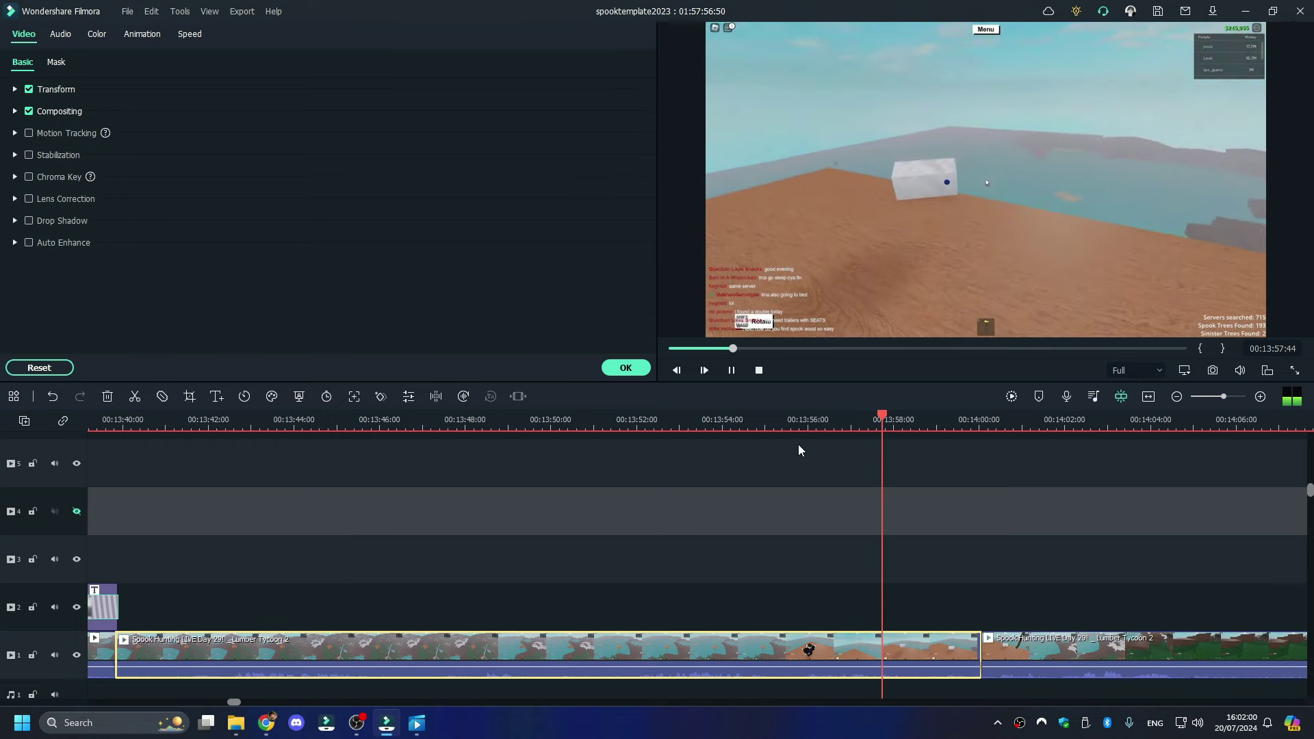
{"action": "left_click", "coordinate": [801, 424]}
{"action": "right_click", "coordinate": [831, 643]}
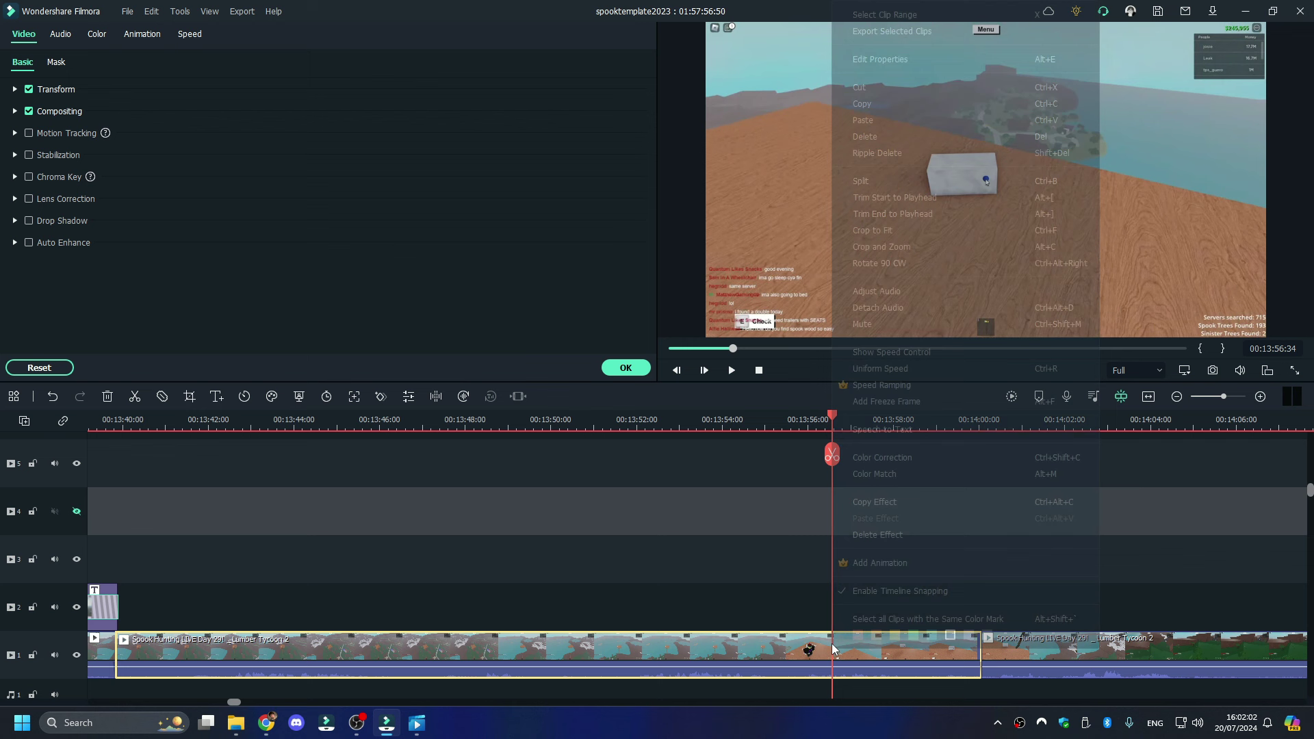
{"action": "left_click", "coordinate": [877, 130]}
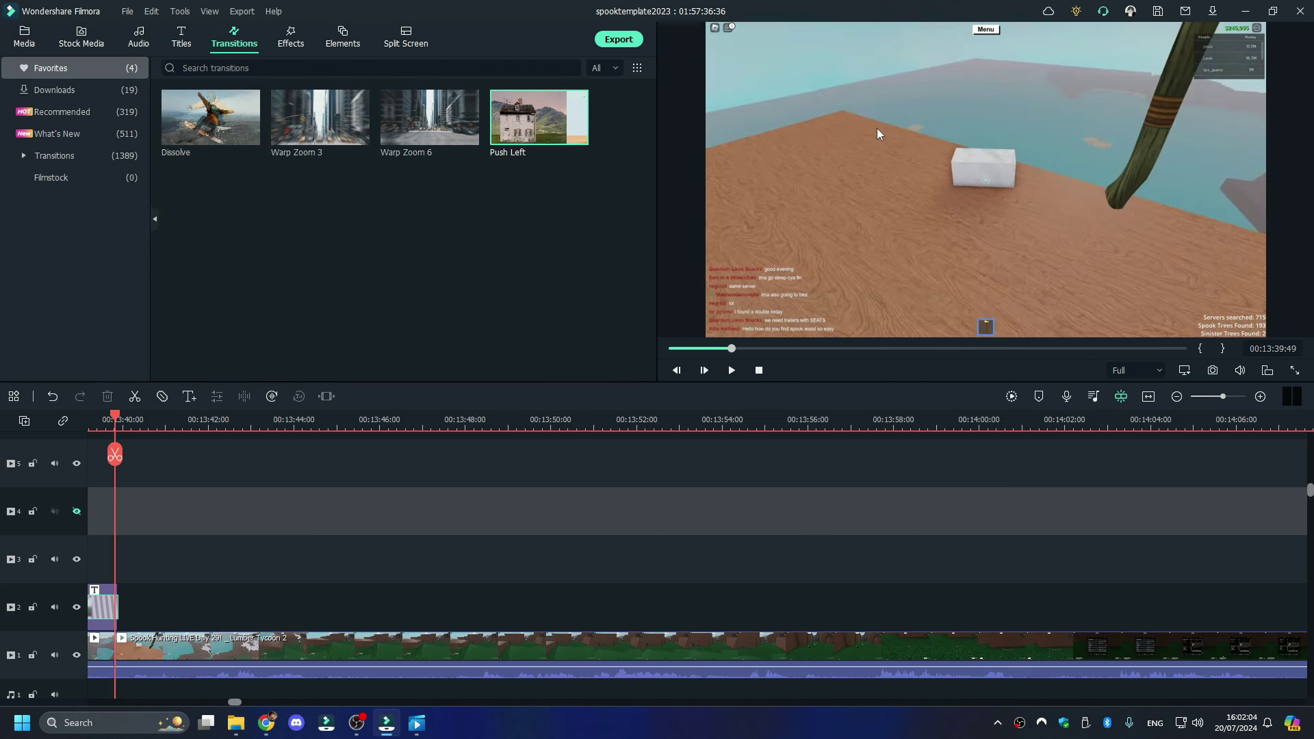
- Review the edit and delete the unwanted stretch of footage at 00:15:47:15
{"action": "key", "text": "space"}
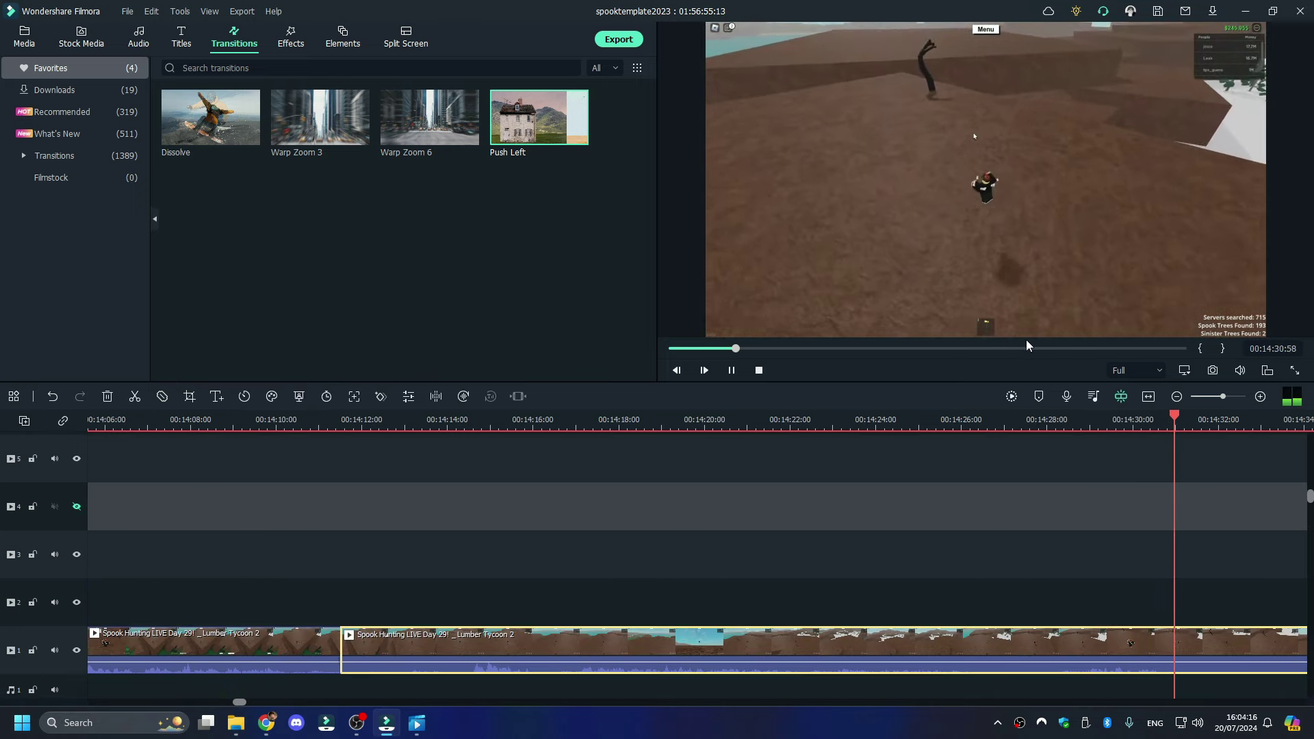
{"action": "left_click", "coordinate": [1010, 348]}
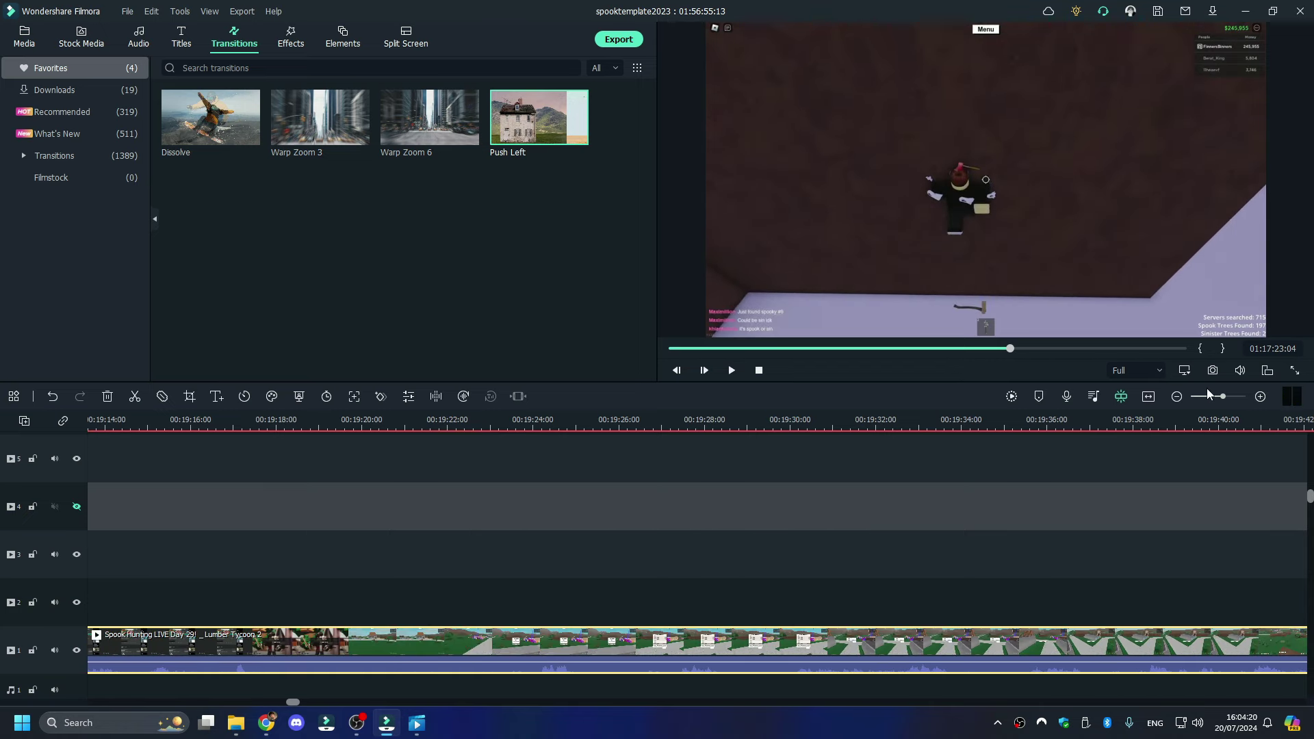
{"action": "key", "text": "space"}
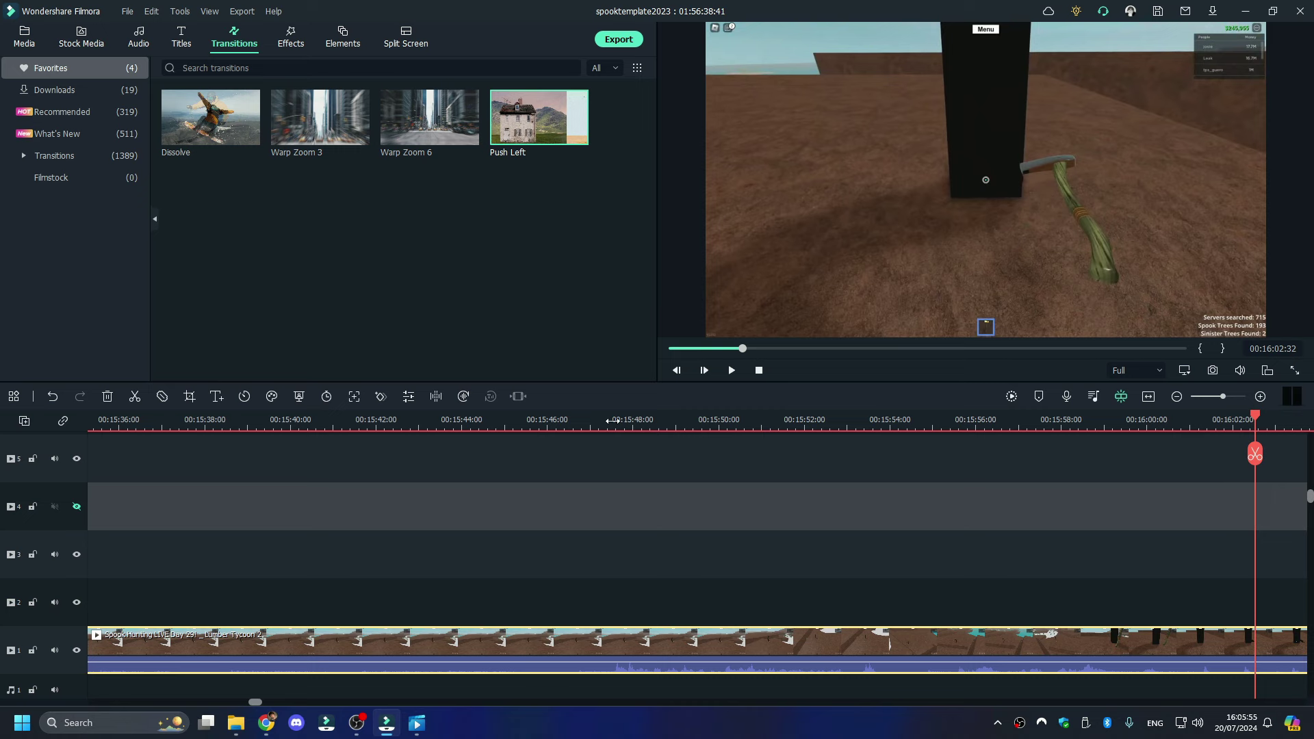
{"action": "left_click", "coordinate": [601, 433]}
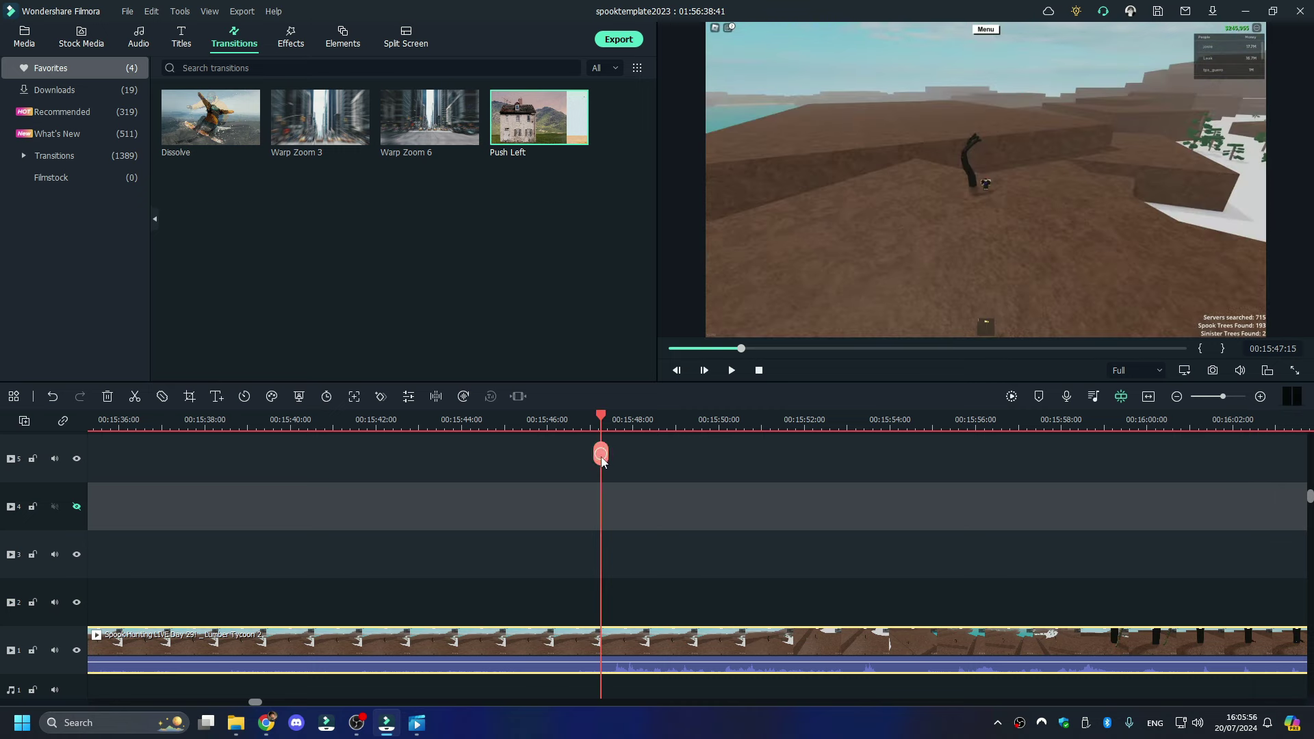
{"action": "right_click", "coordinate": [602, 458]}
{"action": "left_click", "coordinate": [574, 158]}
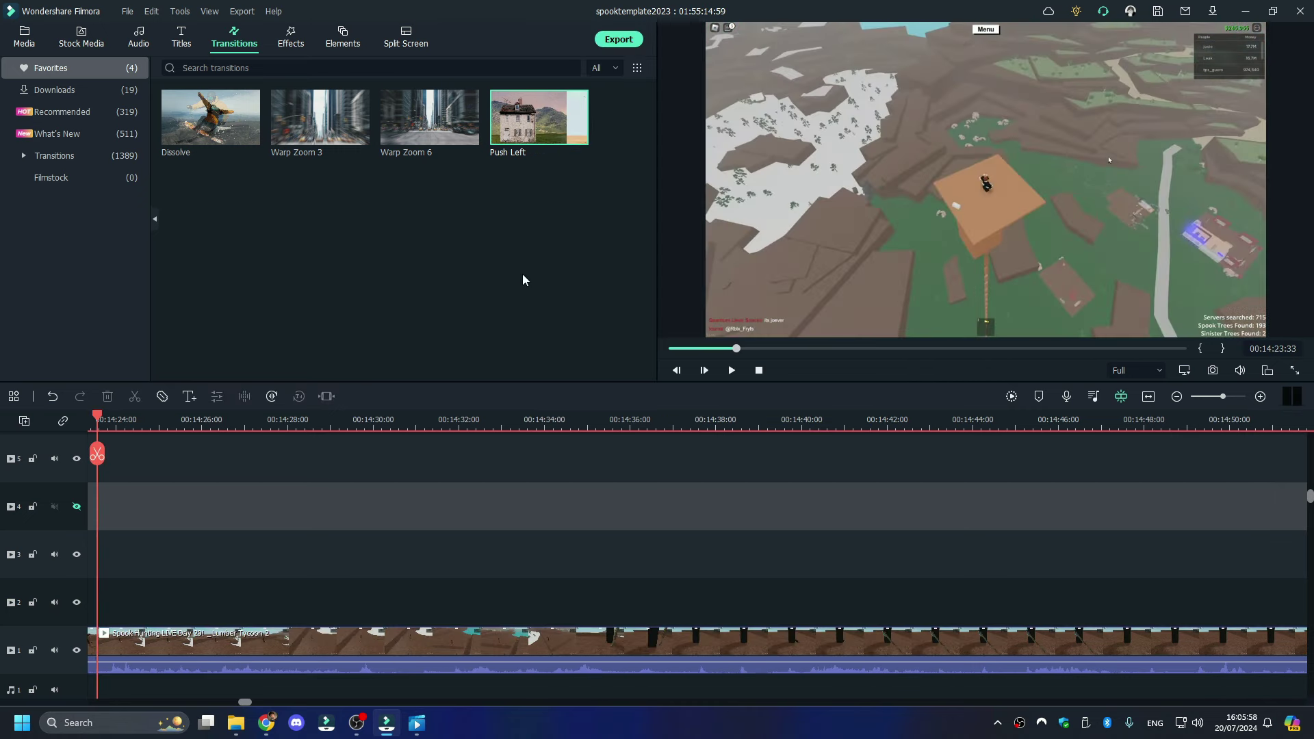
{"action": "key", "text": "space"}
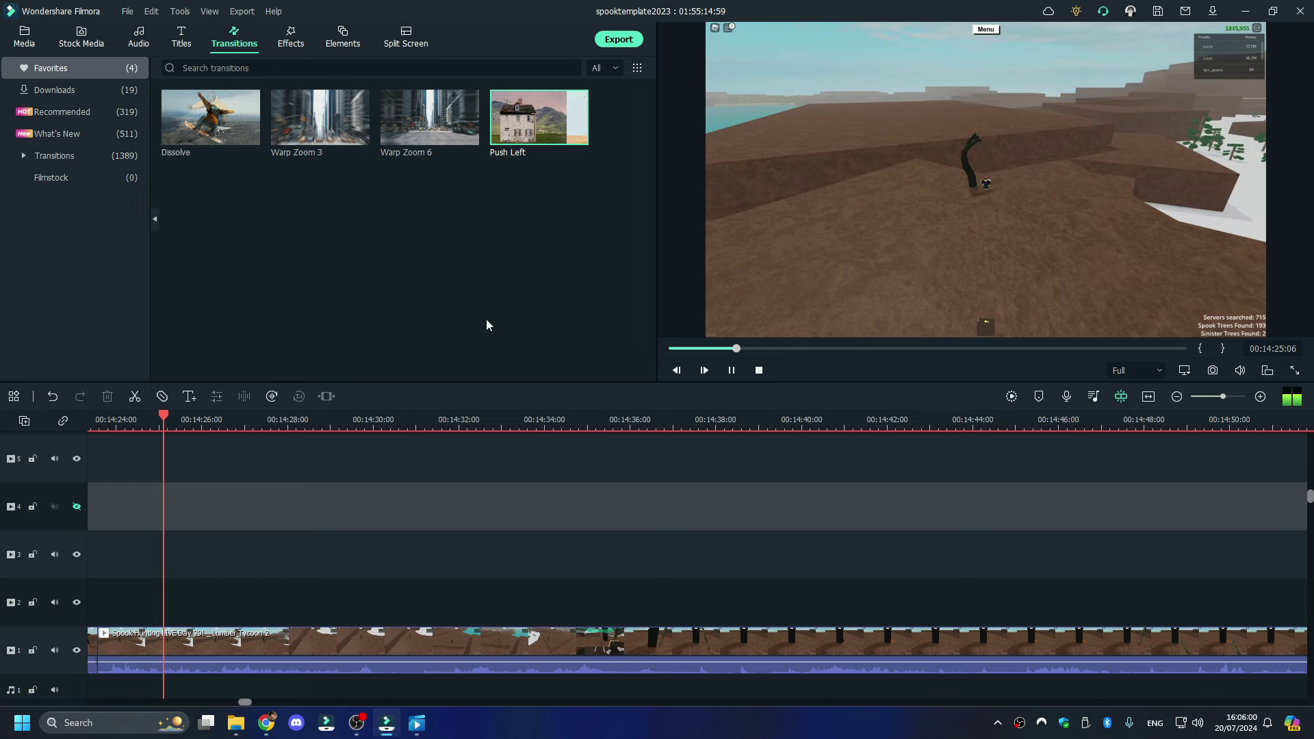
{"action": "key", "text": "space"}
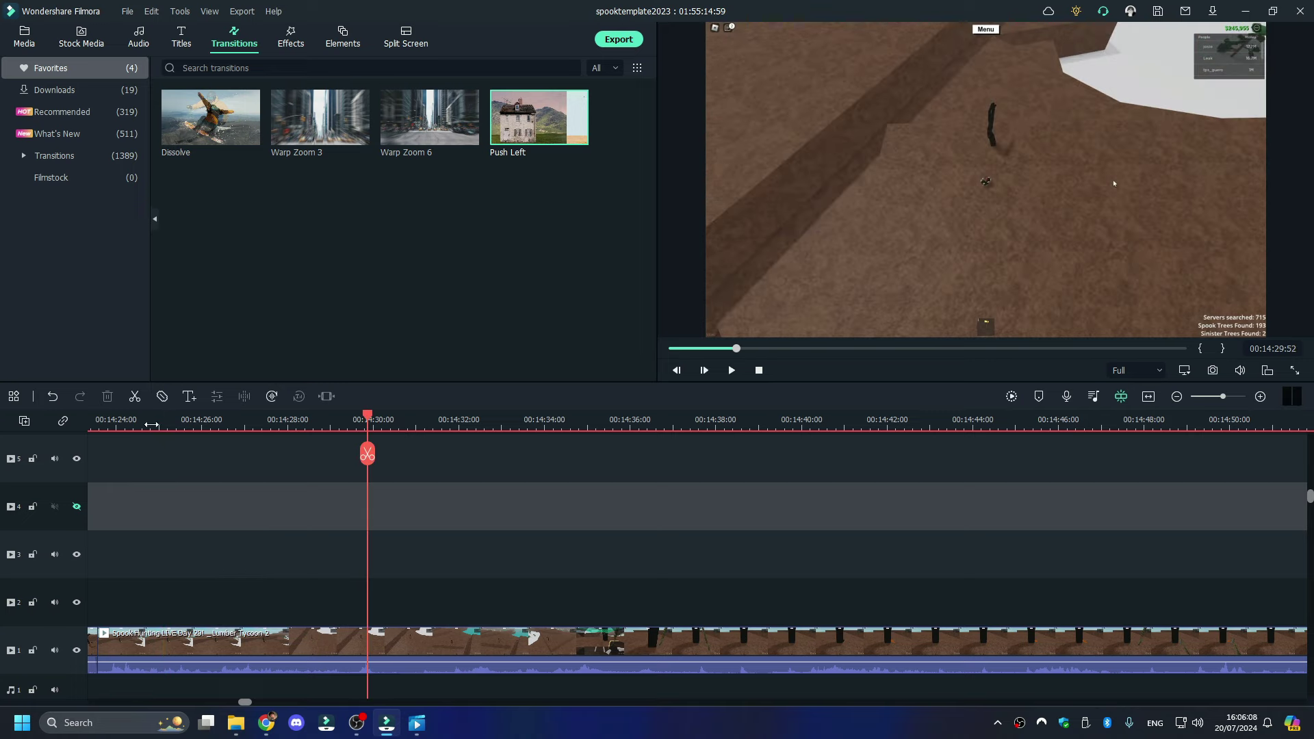
- Split out and delete the short piece of footage around 00:14:40
{"action": "left_click", "coordinate": [151, 425]}
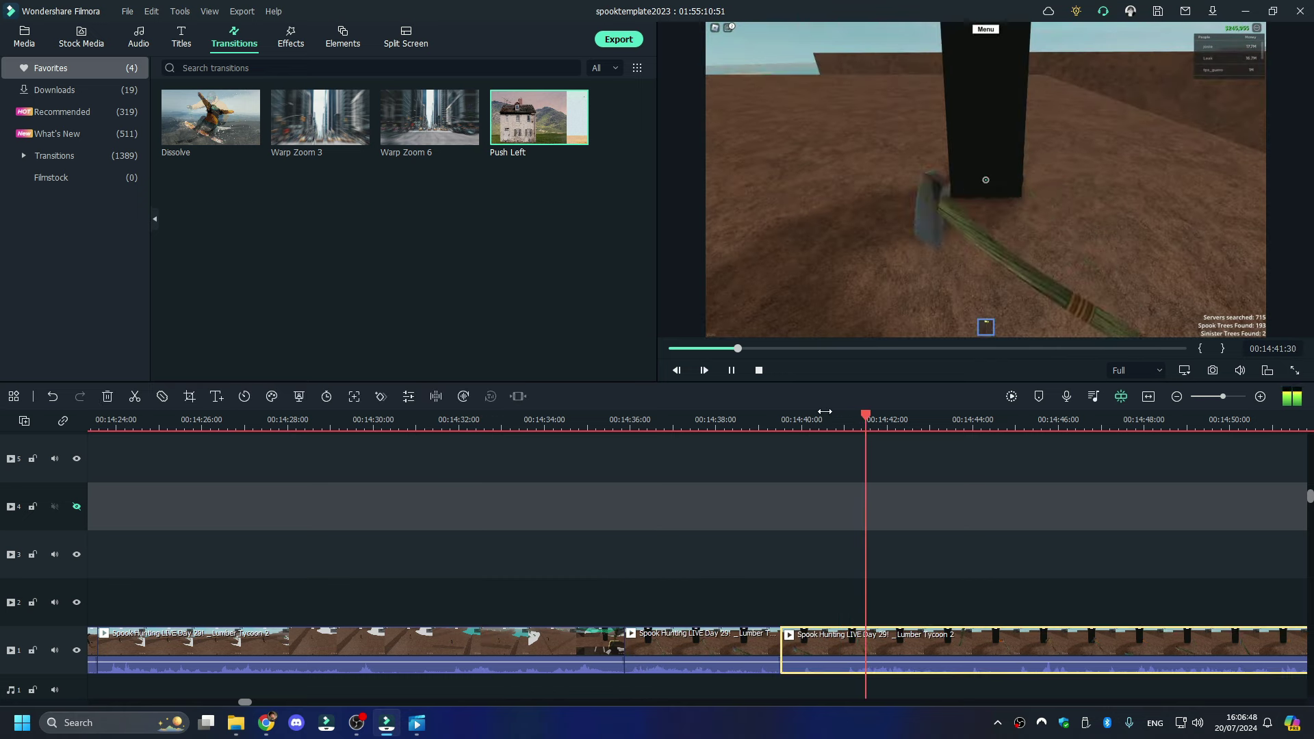
{"action": "left_click", "coordinate": [820, 416]}
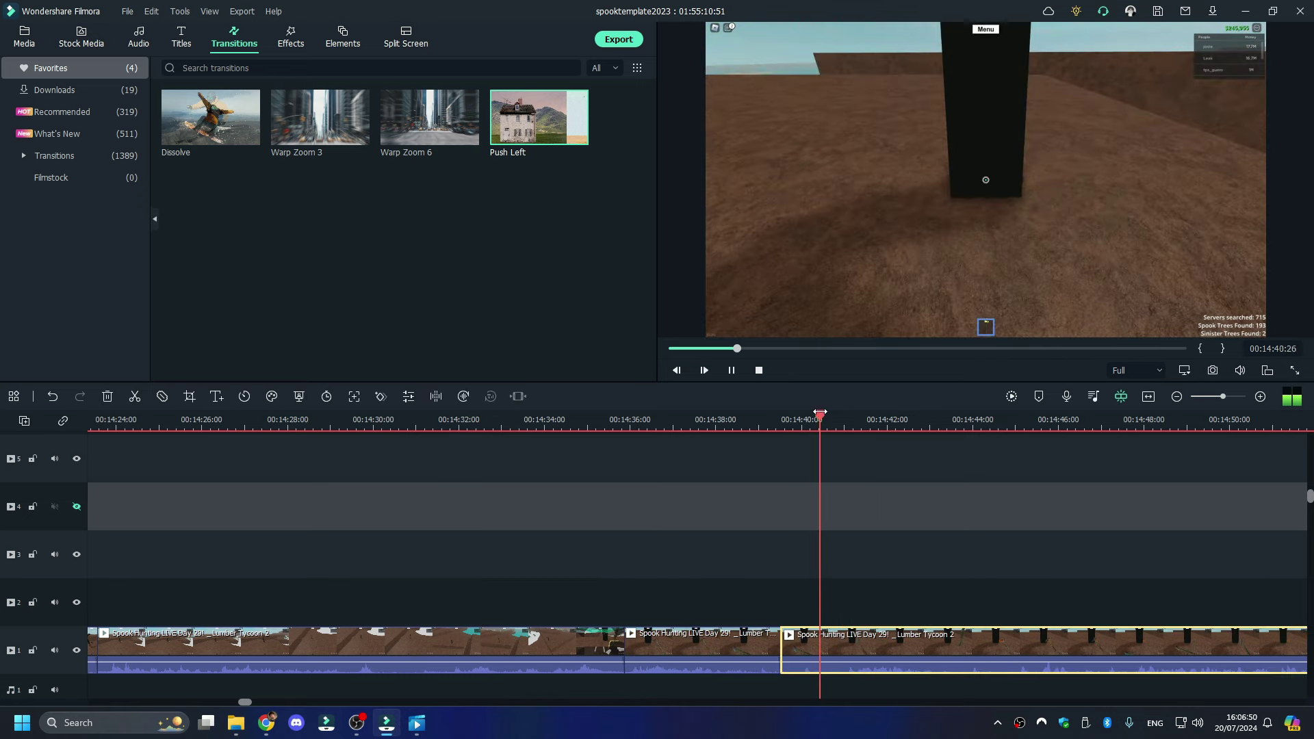
{"action": "left_click", "coordinate": [843, 454]}
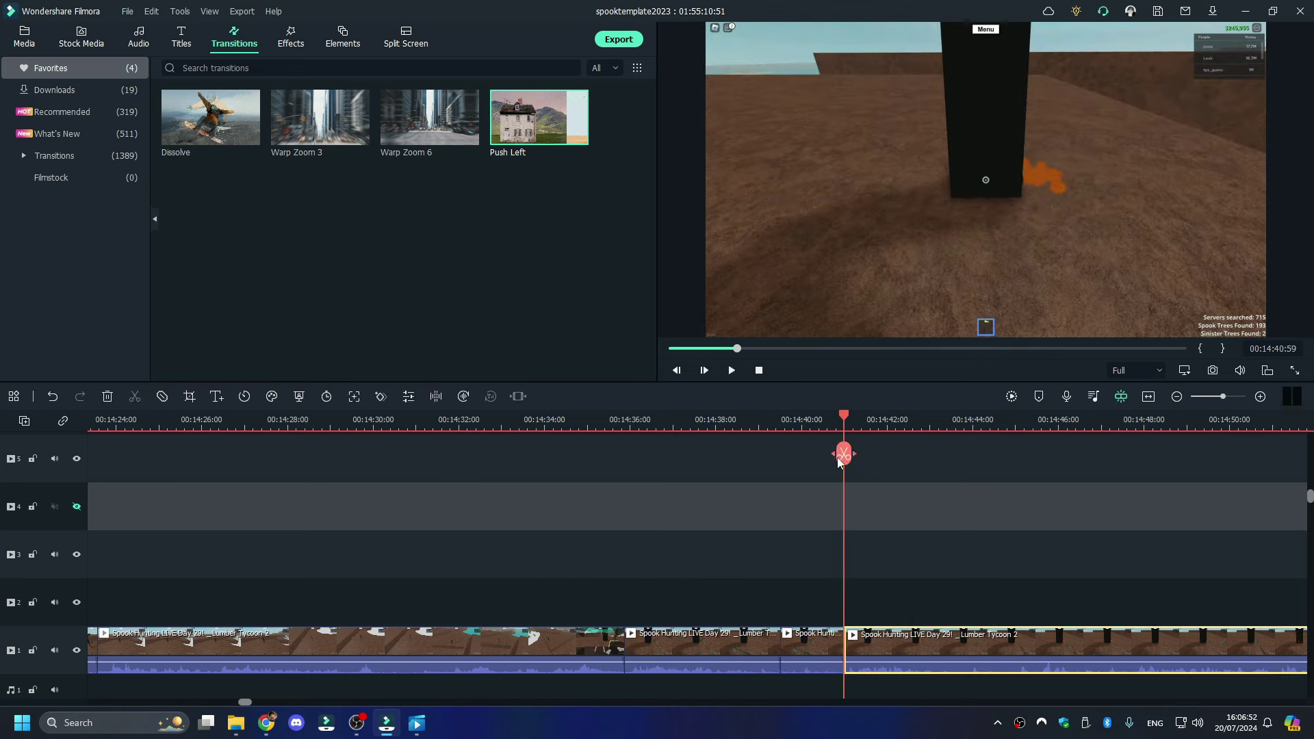
{"action": "right_click", "coordinate": [820, 642]}
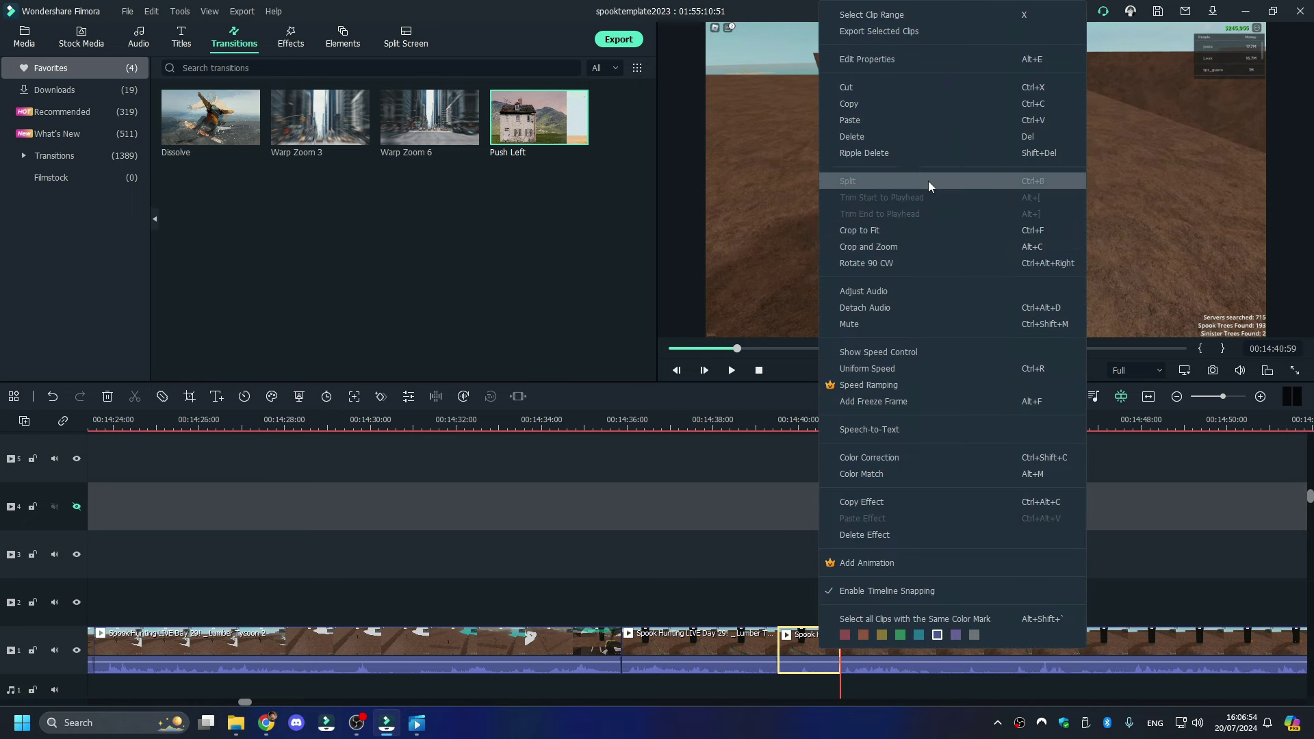
{"action": "left_click", "coordinate": [900, 139]}
{"action": "key", "text": "space"}
{"action": "mouse_move", "coordinate": [1199, 397]}
{"action": "left_mouse_down"}
{"action": "mouse_move", "coordinate": [1162, 407]}
{"action": "mouse_move", "coordinate": [1233, 408]}
{"action": "mouse_move", "coordinate": [1219, 408]}
{"action": "left_mouse_up"}
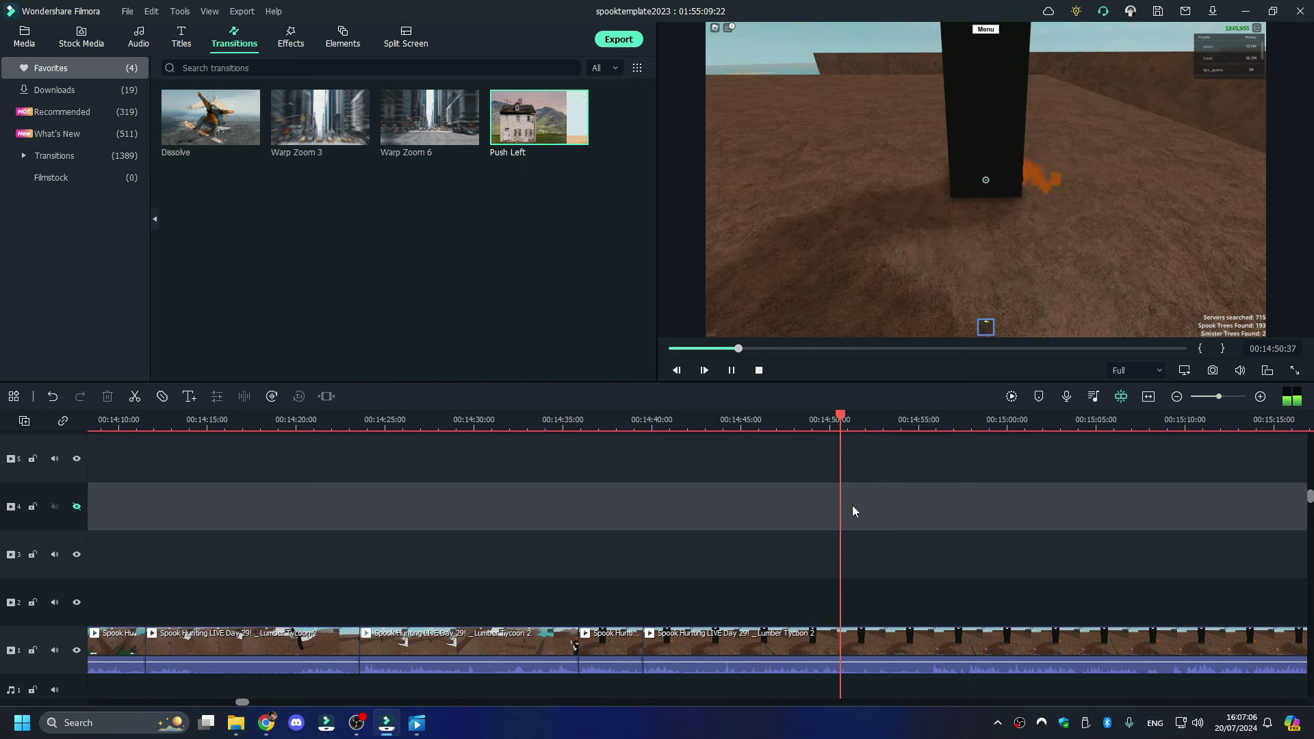
- Split the footage at 00:14:51 and delete the 28-second dead-time segment
{"action": "key", "text": "space"}
{"action": "key", "text": "space"}
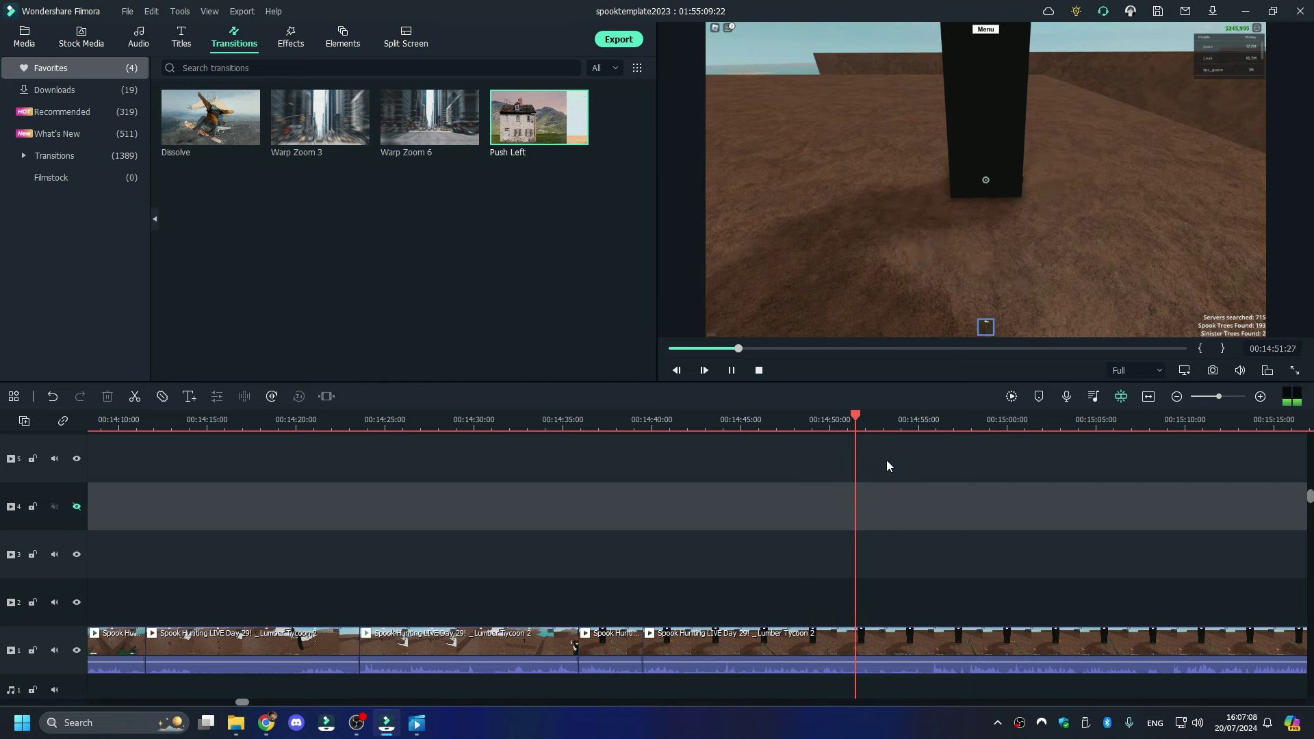
{"action": "left_click", "coordinate": [858, 453]}
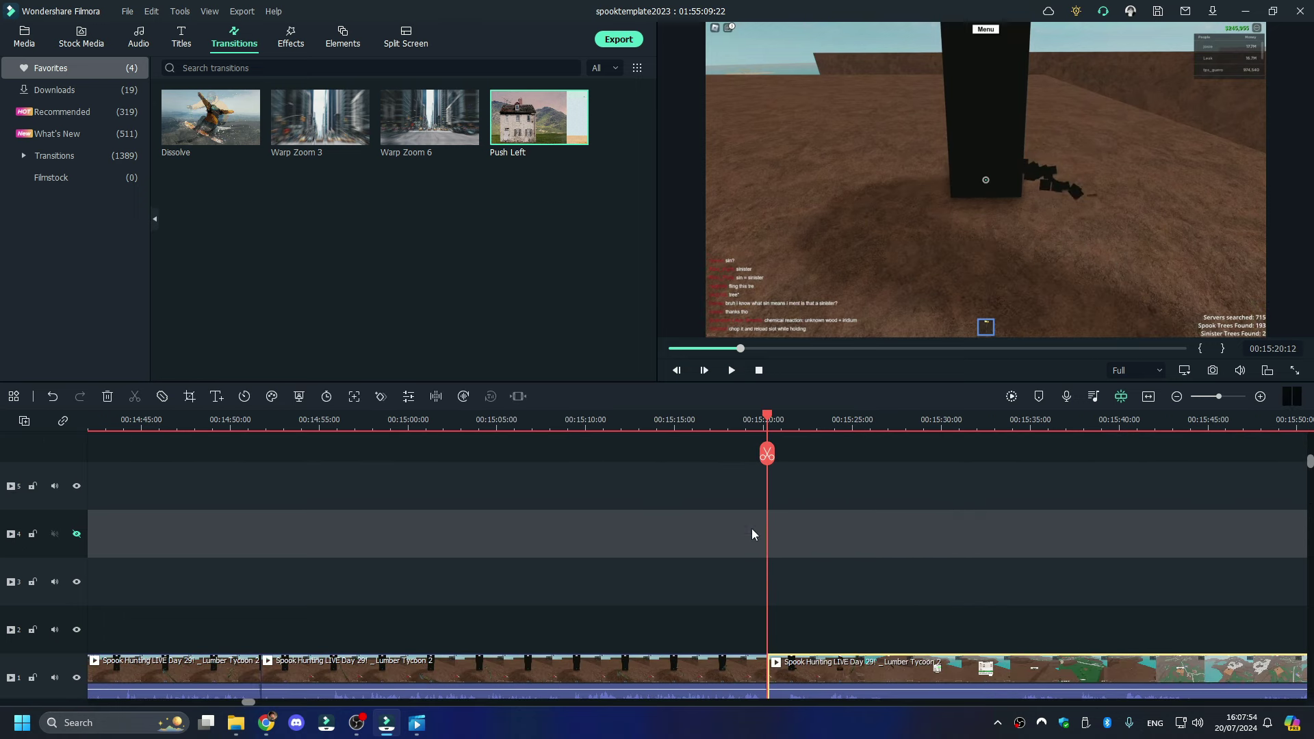
{"action": "scroll", "coordinate": [739, 616], "scroll_direction": "down", "scroll_amount": 2}
{"action": "right_click", "coordinate": [689, 555]}
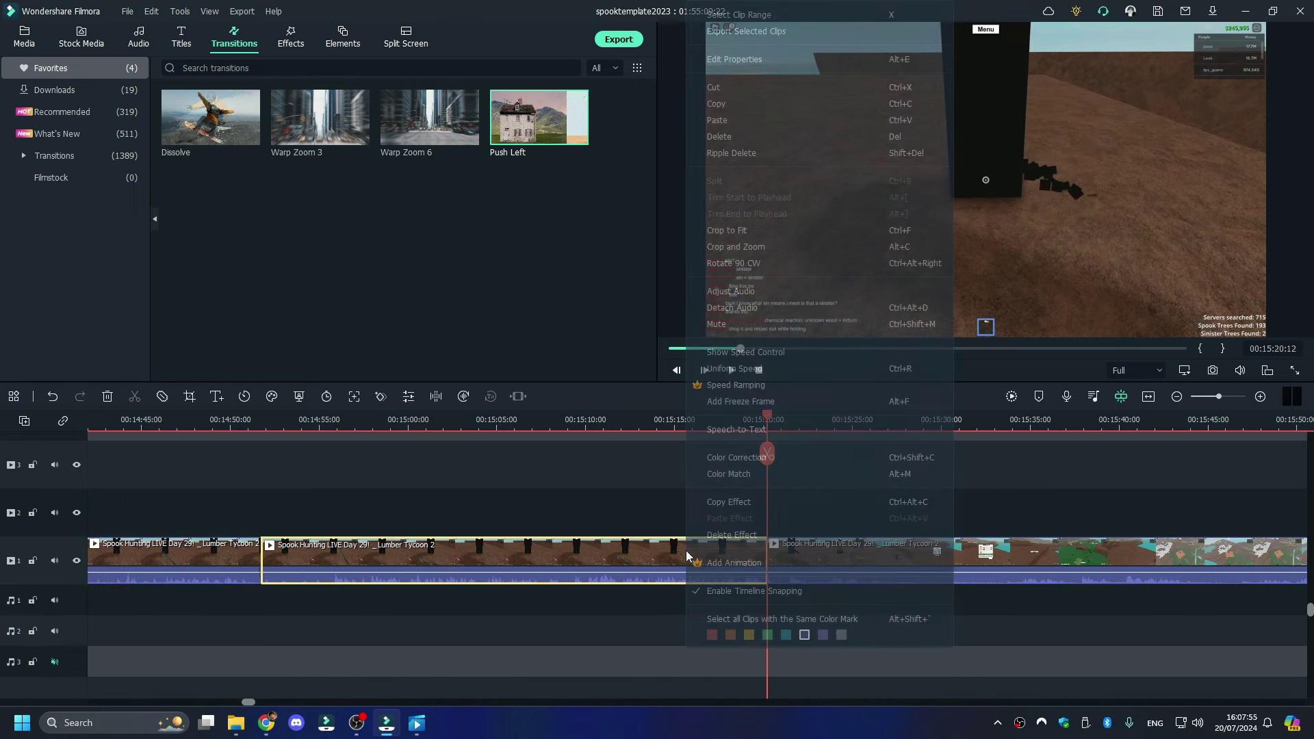
{"action": "left_click", "coordinate": [778, 142]}
{"action": "key", "text": "space"}
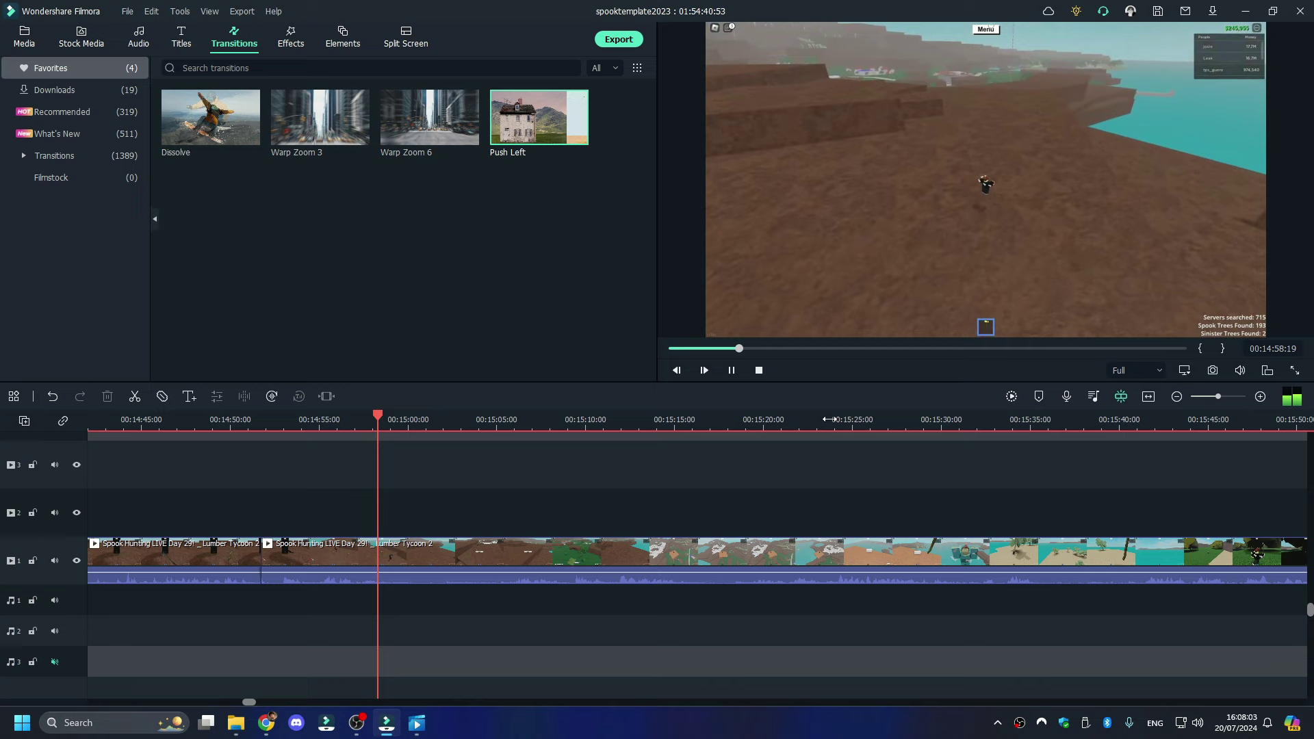
- Split the footage at 00:15:00
{"action": "key", "text": "space"}
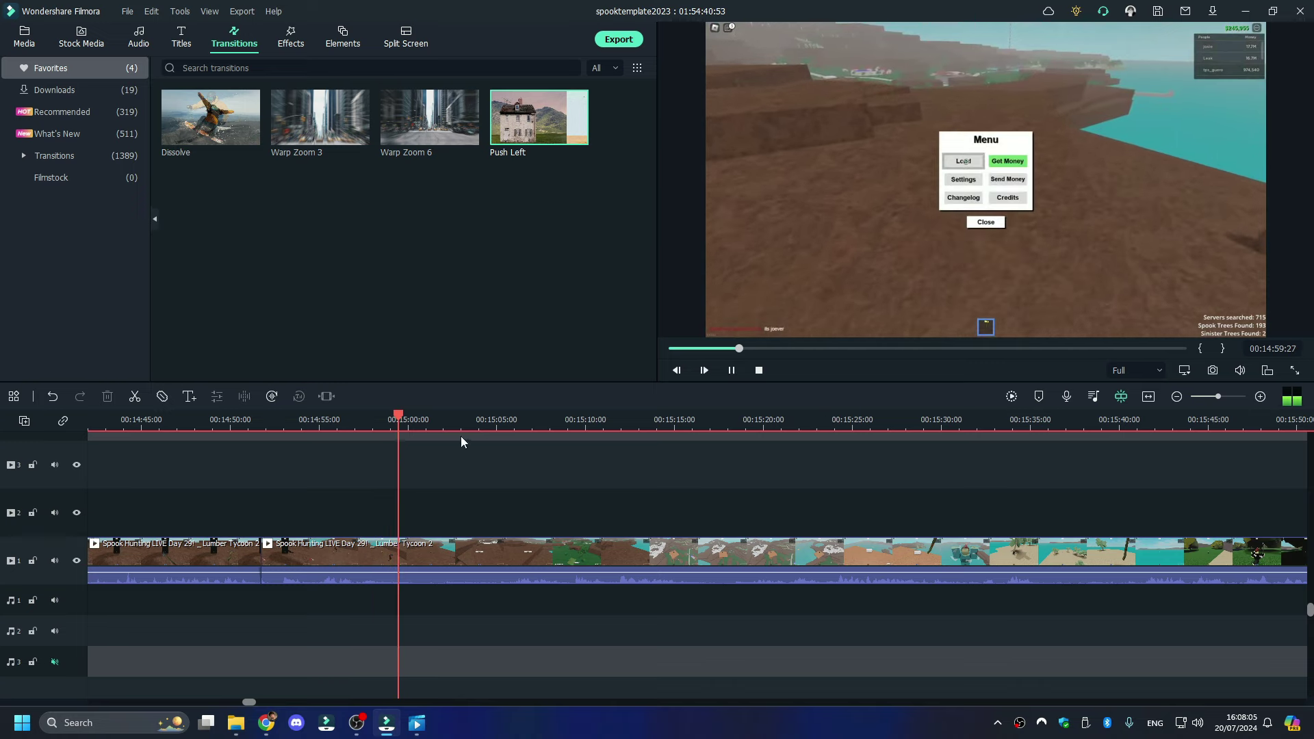
{"action": "left_click", "coordinate": [405, 455]}
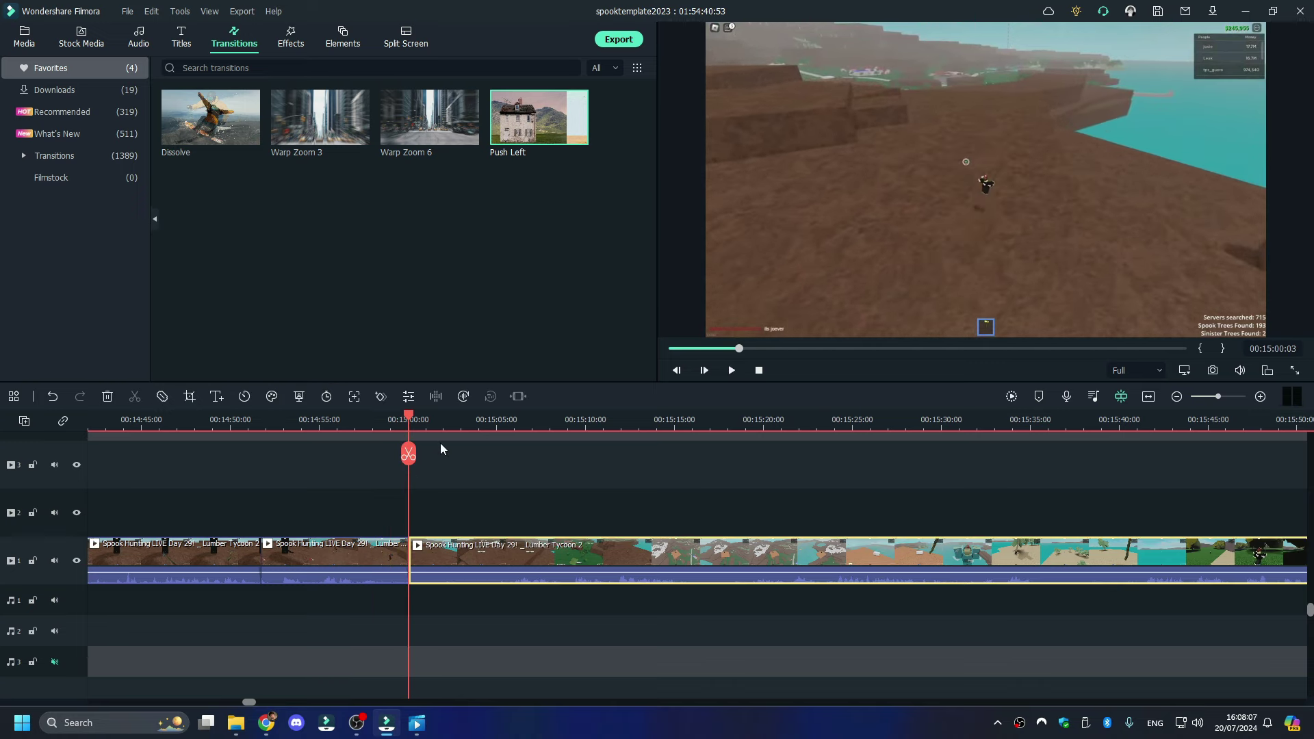
{"action": "left_click", "coordinate": [508, 421]}
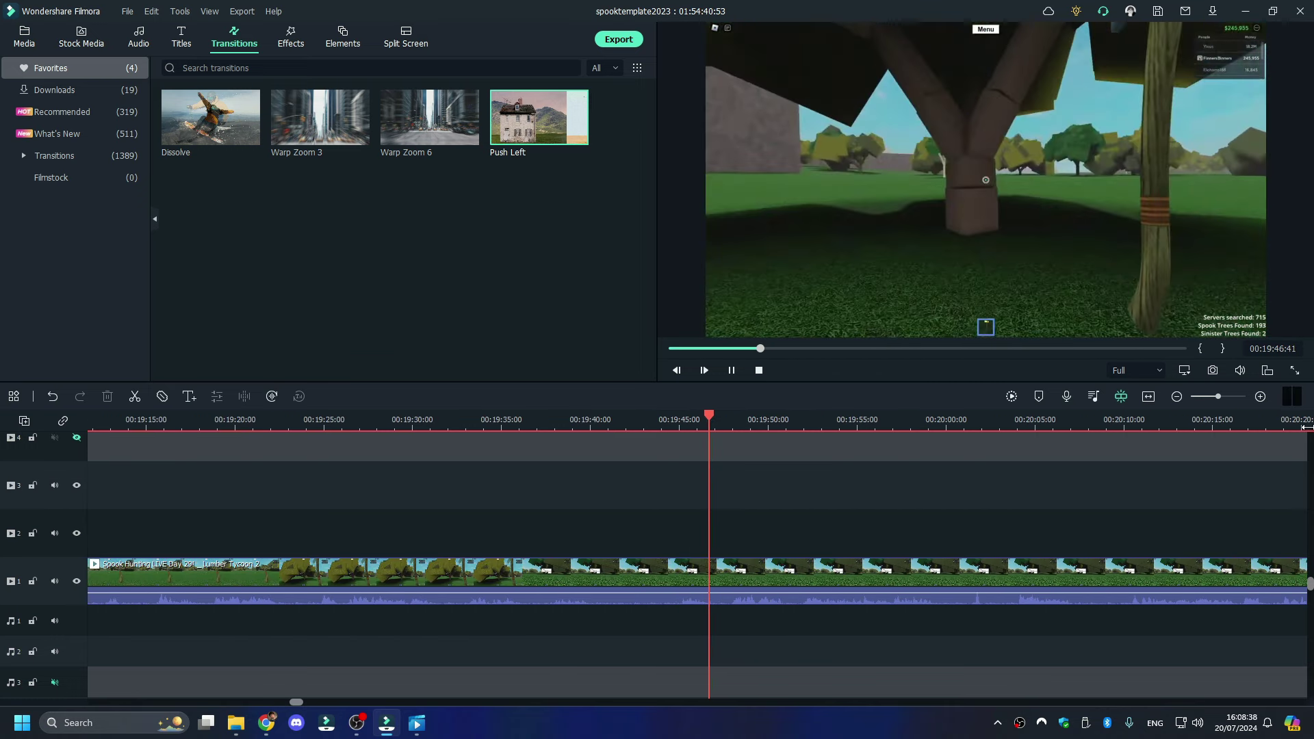
- Delete the unwanted later clip and resume playback from 00:15:00
{"action": "key", "text": "space"}
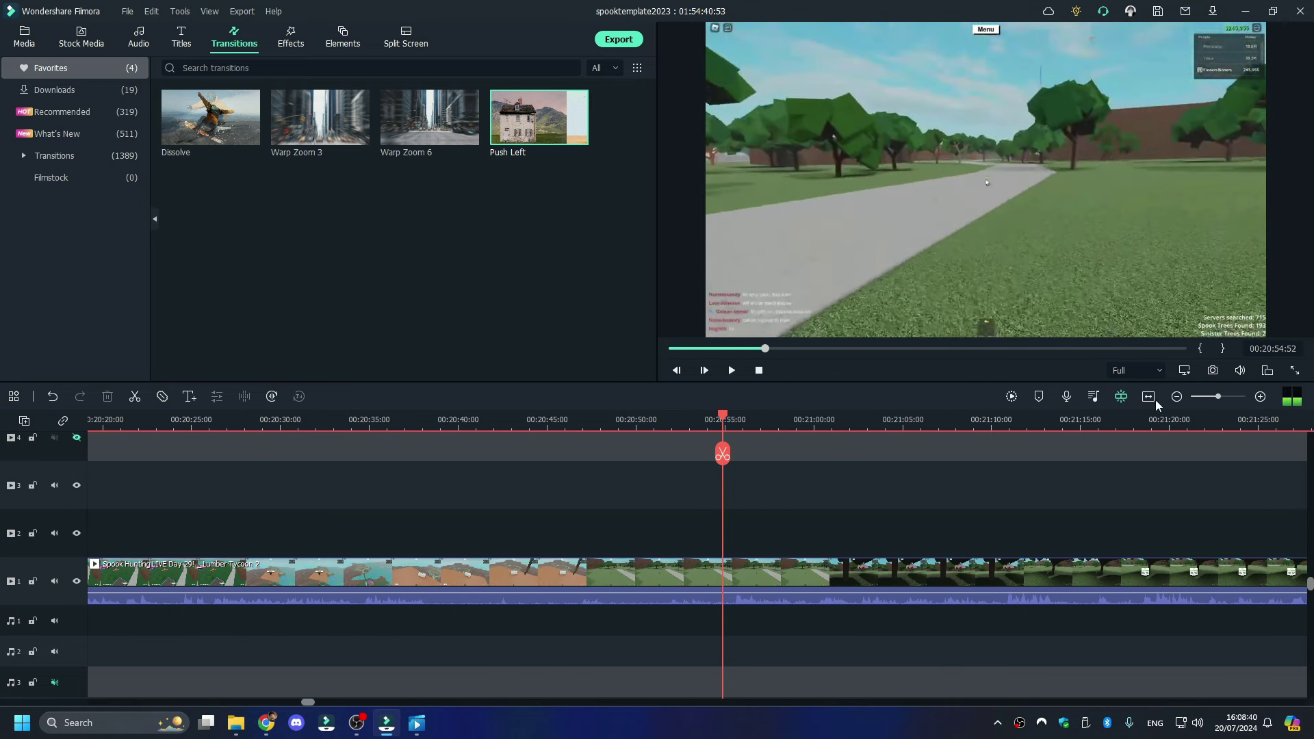
{"action": "left_click_drag", "start_coordinate": [767, 342], "coordinate": [747, 356]}
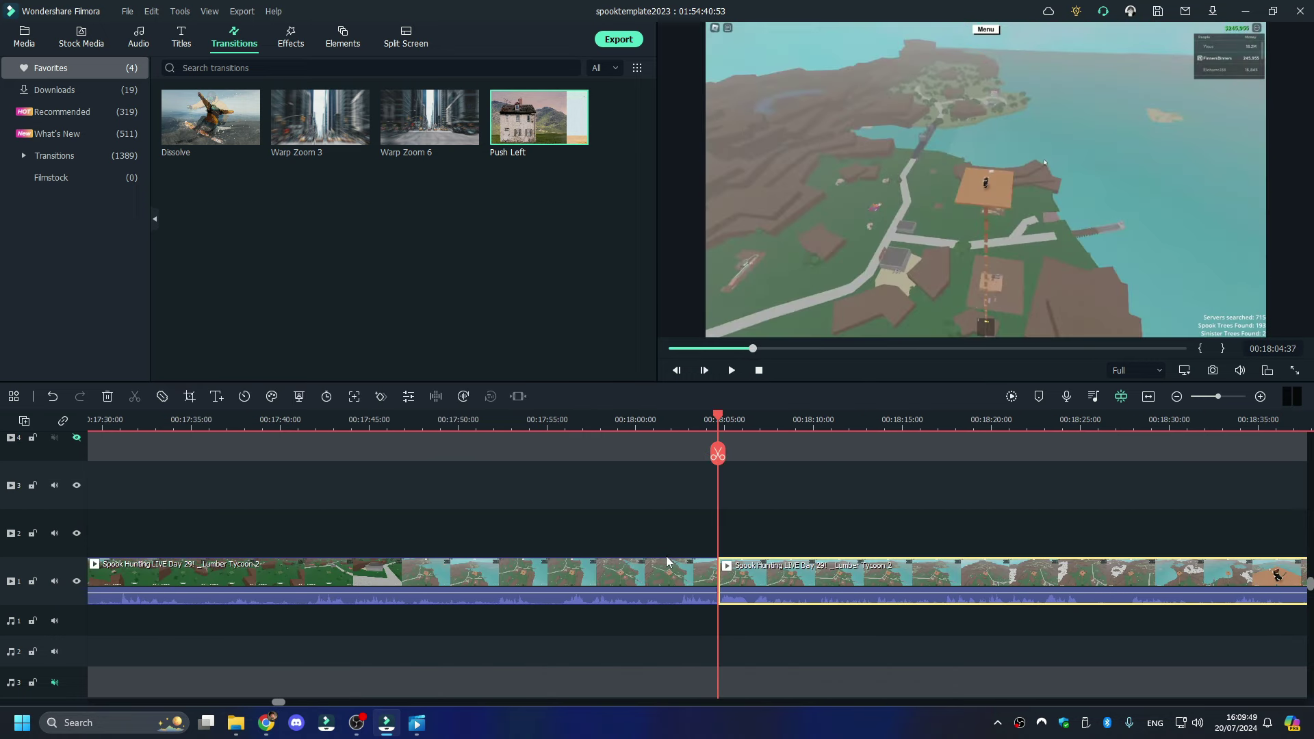
{"action": "right_click", "coordinate": [665, 568]}
{"action": "left_click", "coordinate": [763, 131]}
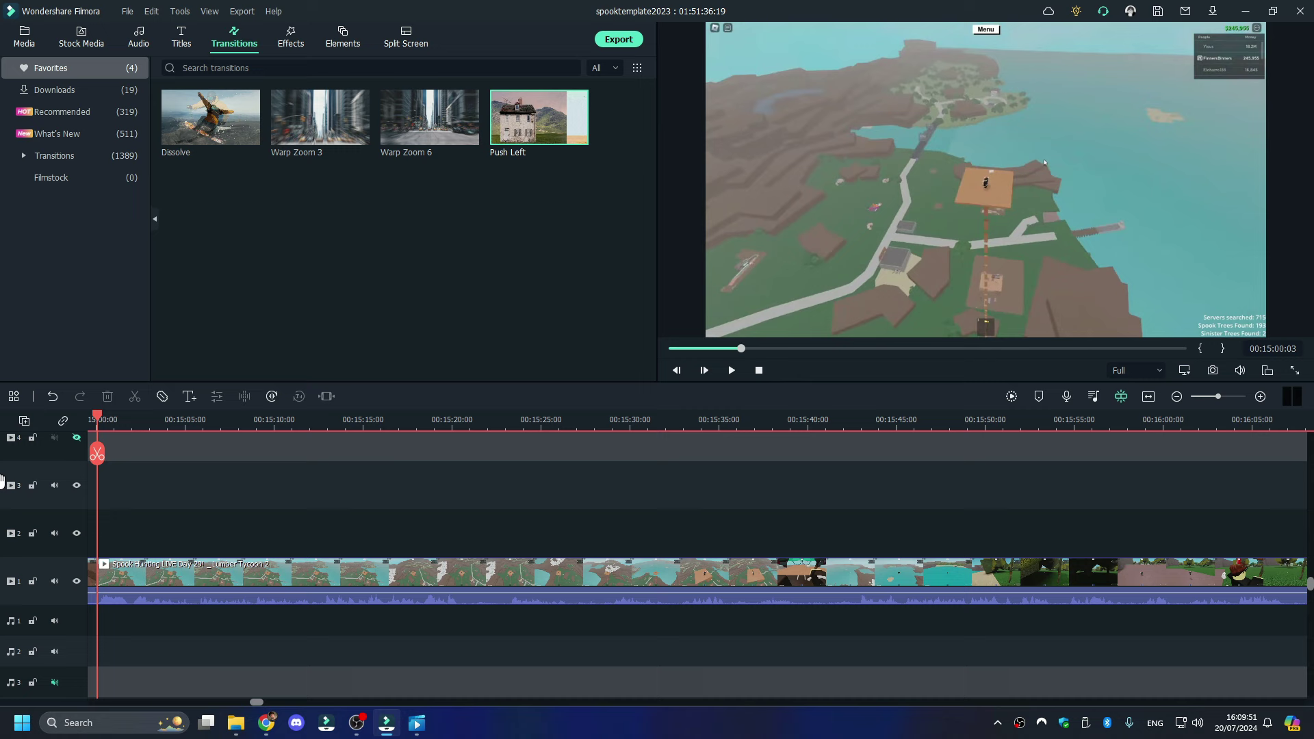
{"action": "scroll", "coordinate": [98, 428], "scroll_direction": "left", "scroll_amount": 2}
{"action": "left_click", "coordinate": [291, 421]}
{"action": "key", "text": "space"}
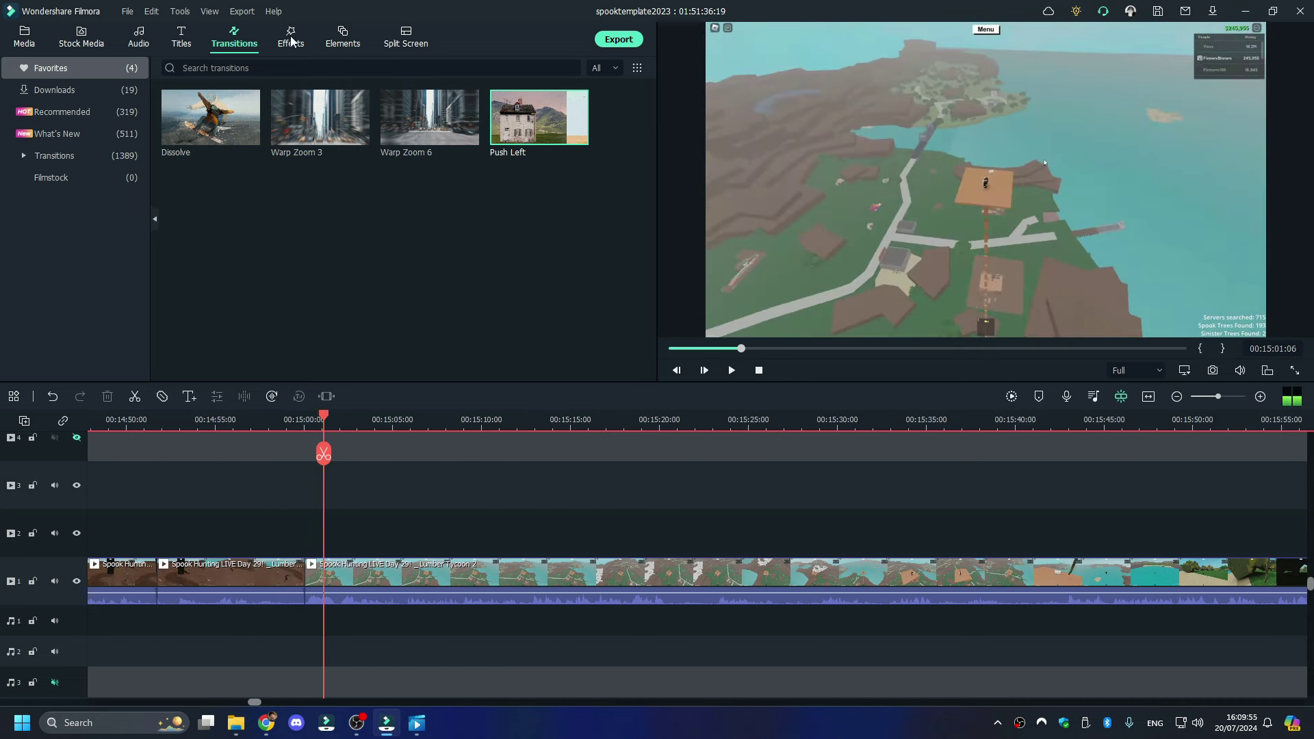
- Paste the Lower Third 4 title at 00:15:00 and change its text to Spook 198
{"action": "left_click", "coordinate": [331, 34]}
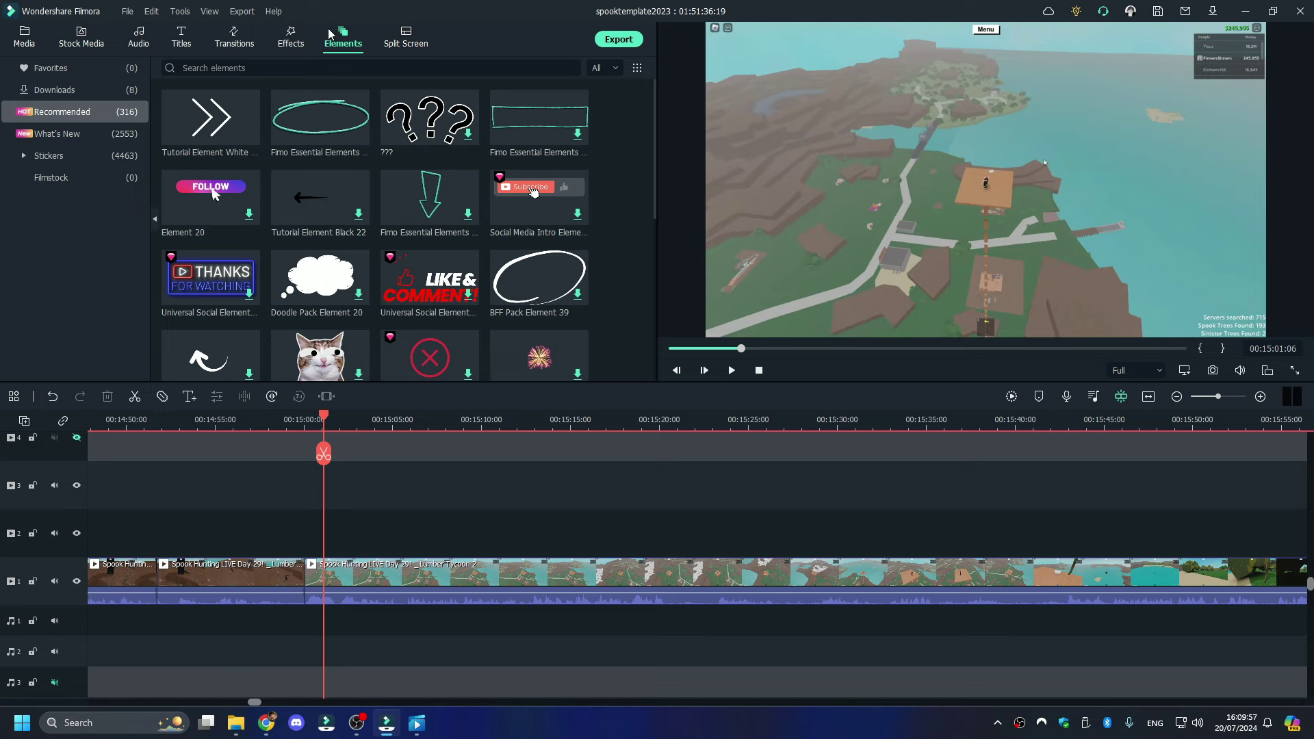
{"action": "left_click", "coordinate": [291, 36]}
{"action": "left_click", "coordinate": [234, 36]}
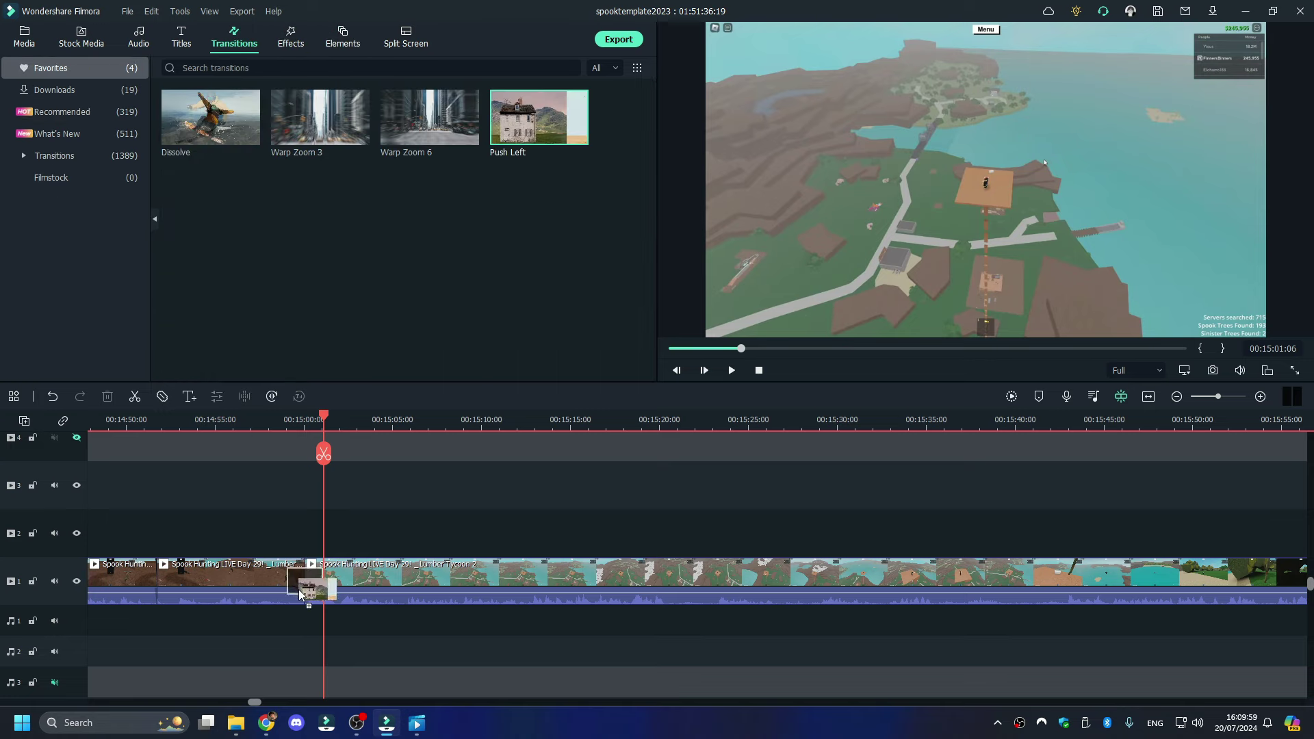
{"action": "key", "text": "ctrl+v"}
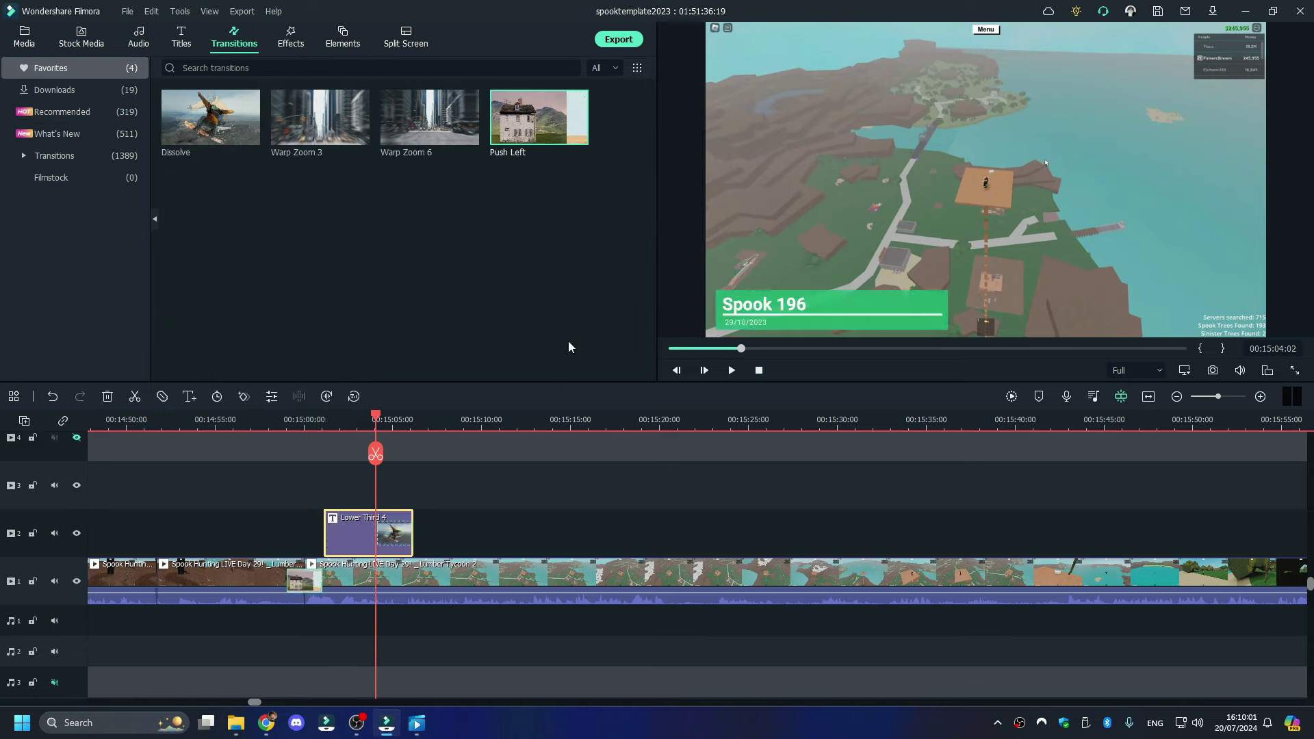
{"action": "left_click_drag", "start_coordinate": [355, 551], "coordinate": [336, 552]}
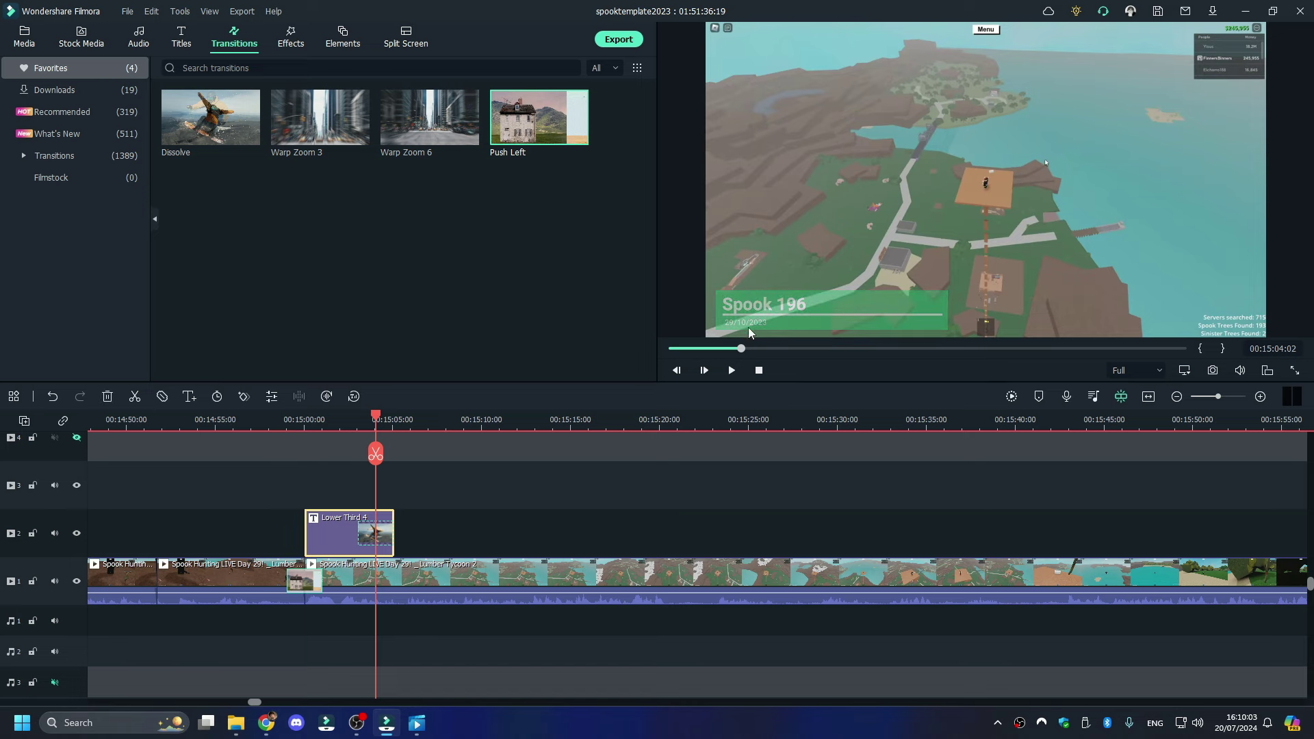
{"action": "double_click", "coordinate": [798, 307]}
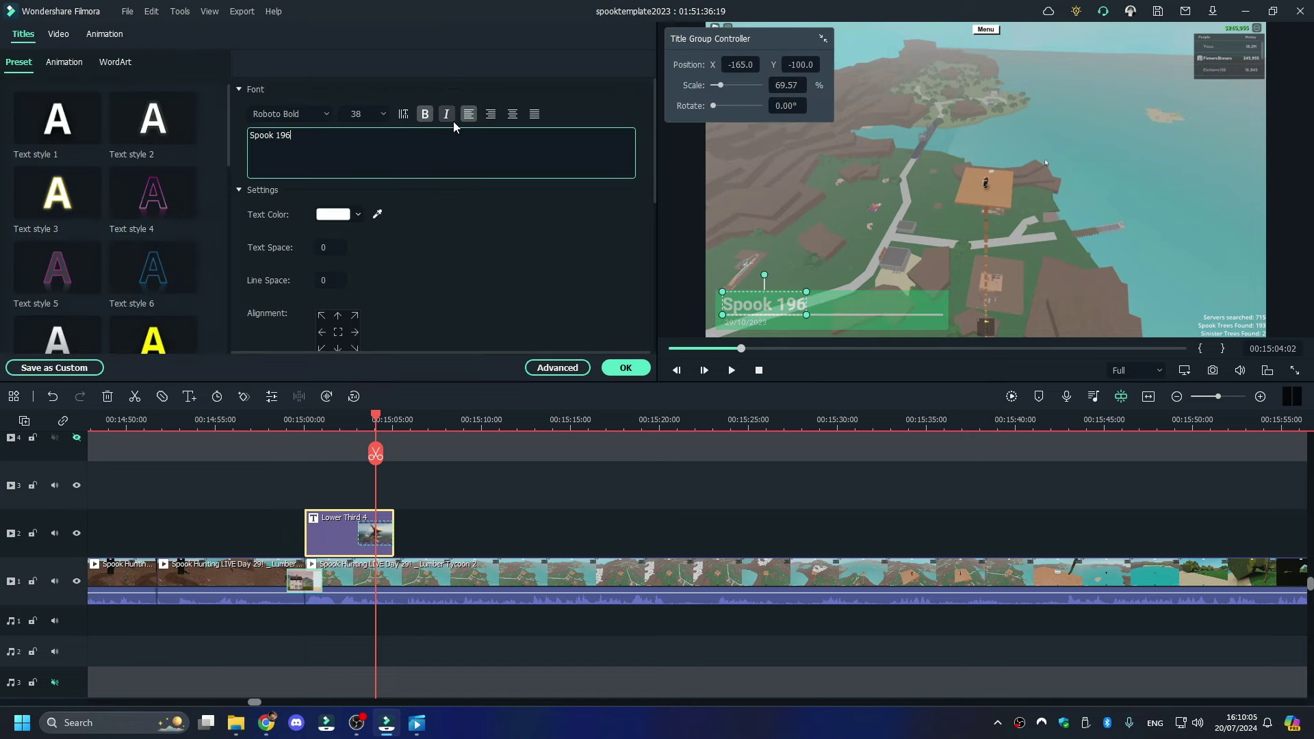
{"action": "left_click", "coordinate": [235, 723]}
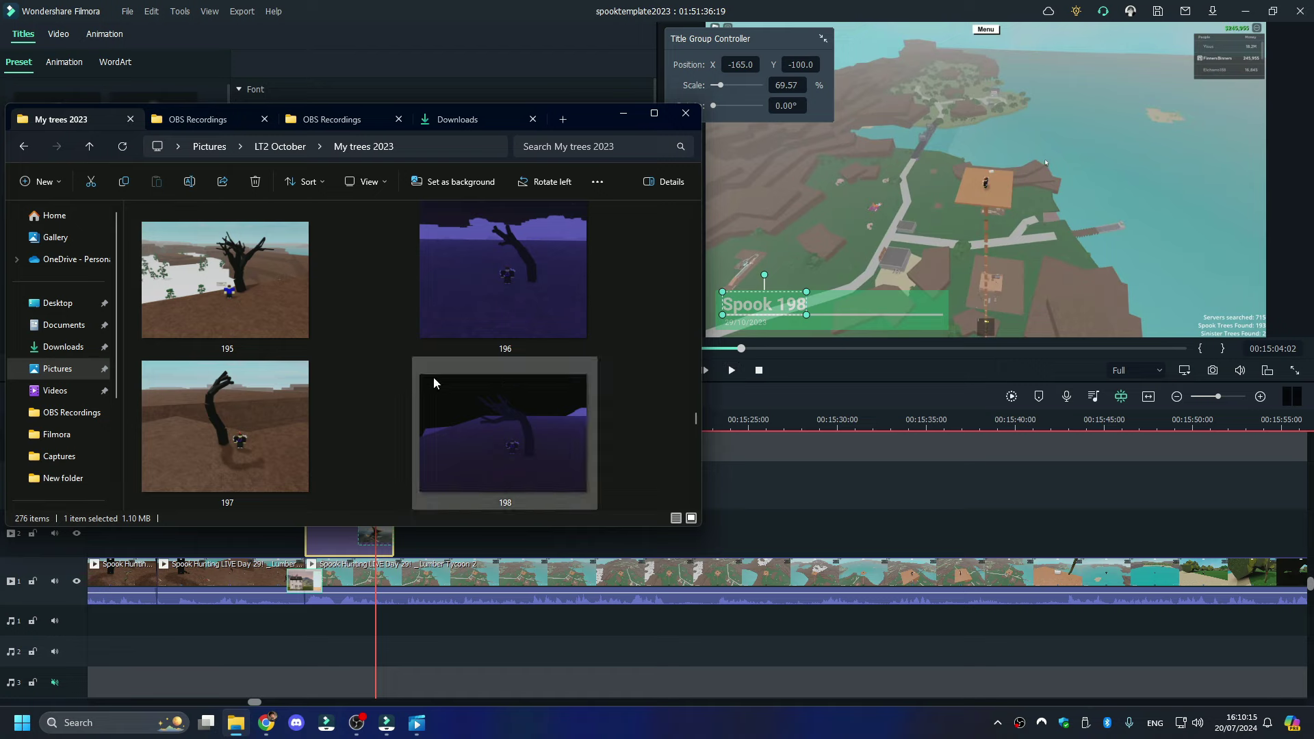
{"action": "left_click", "coordinate": [737, 372]}
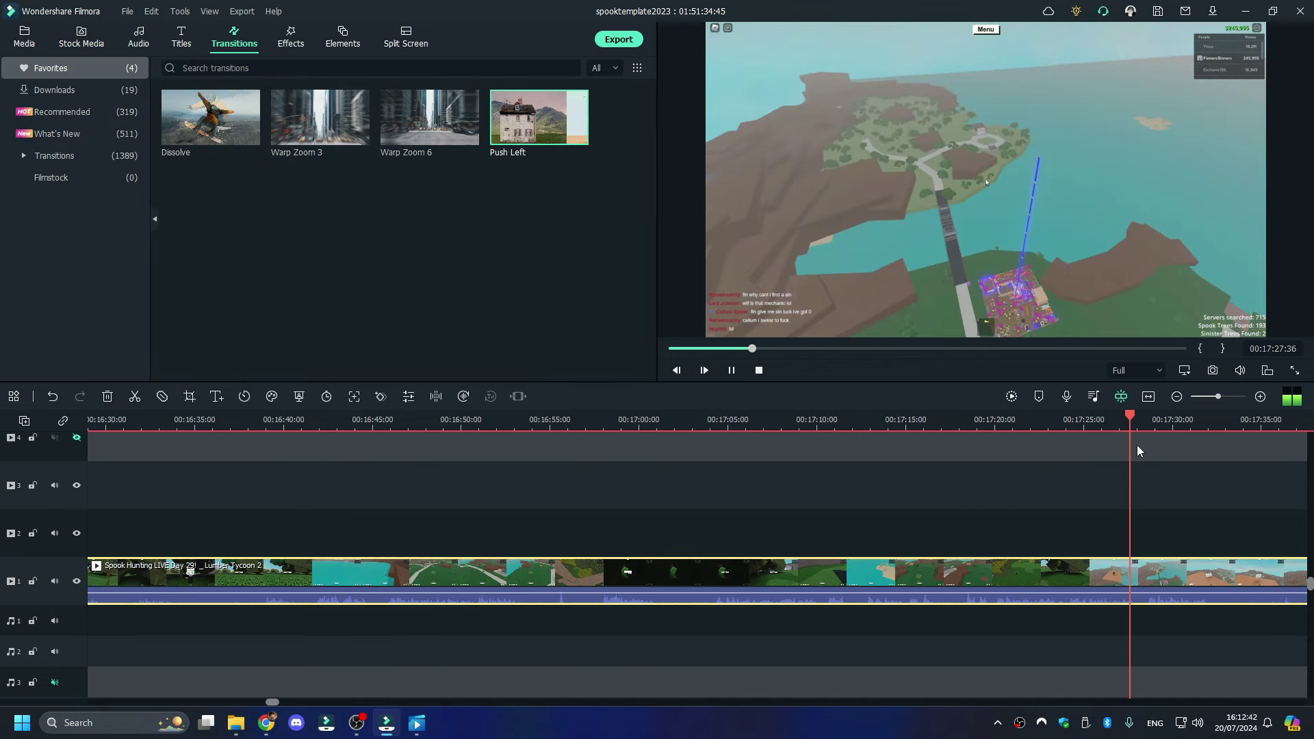
- Split off and delete the unwanted footage section, then split the clip under the playhead
{"action": "left_click", "coordinate": [1141, 453]}
{"action": "right_click", "coordinate": [1050, 580]}
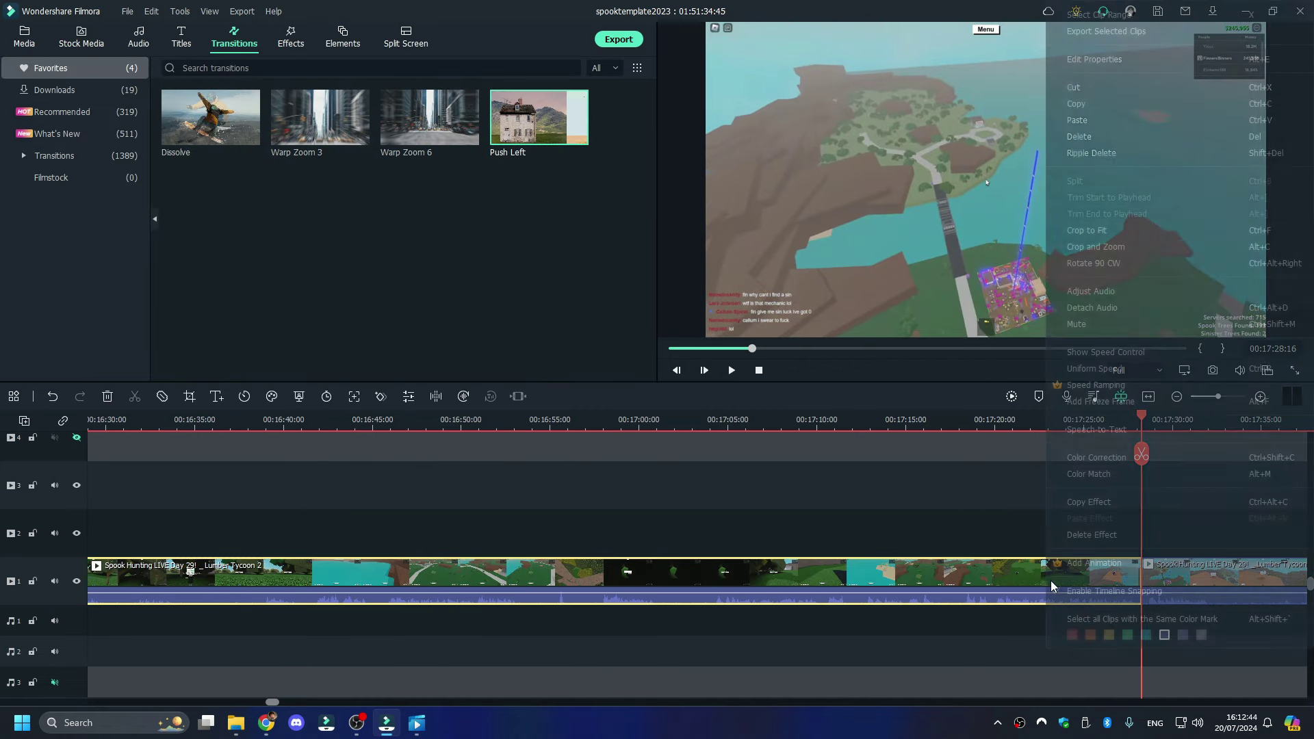
{"action": "left_click", "coordinate": [1110, 132]}
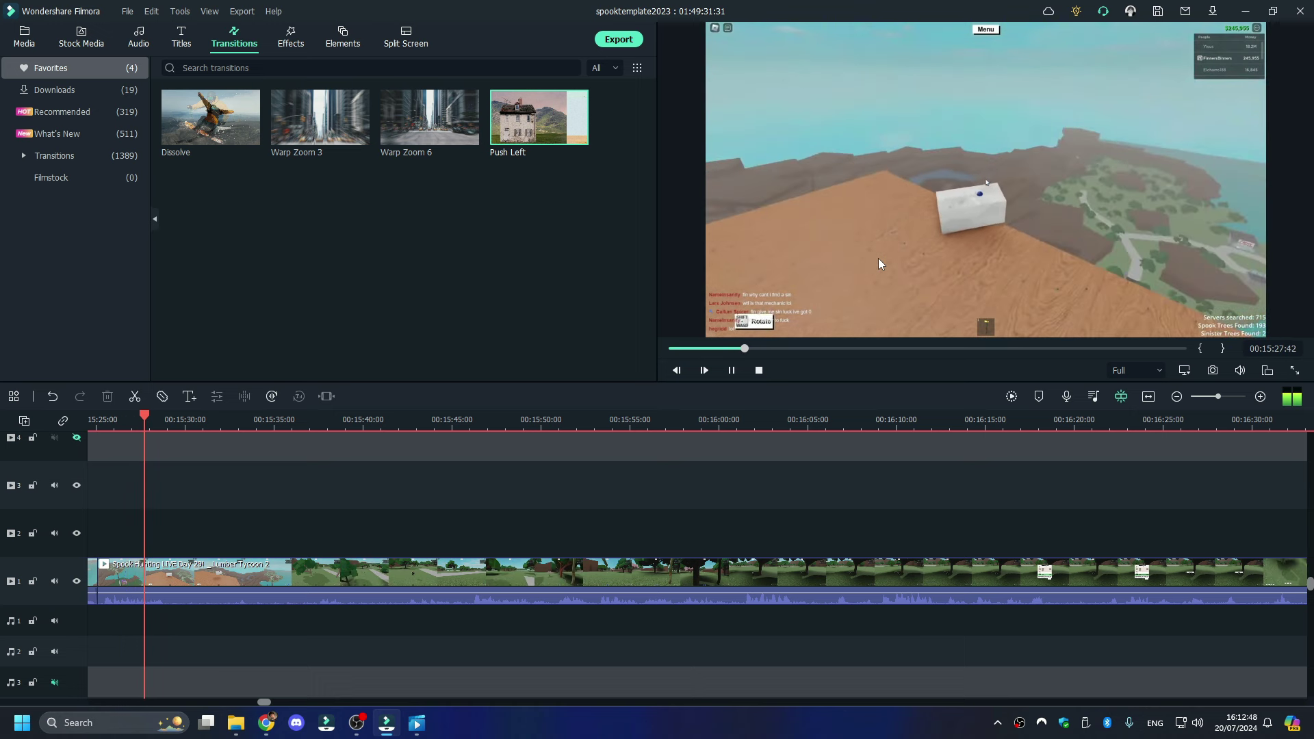
{"action": "right_click", "coordinate": [444, 580]}
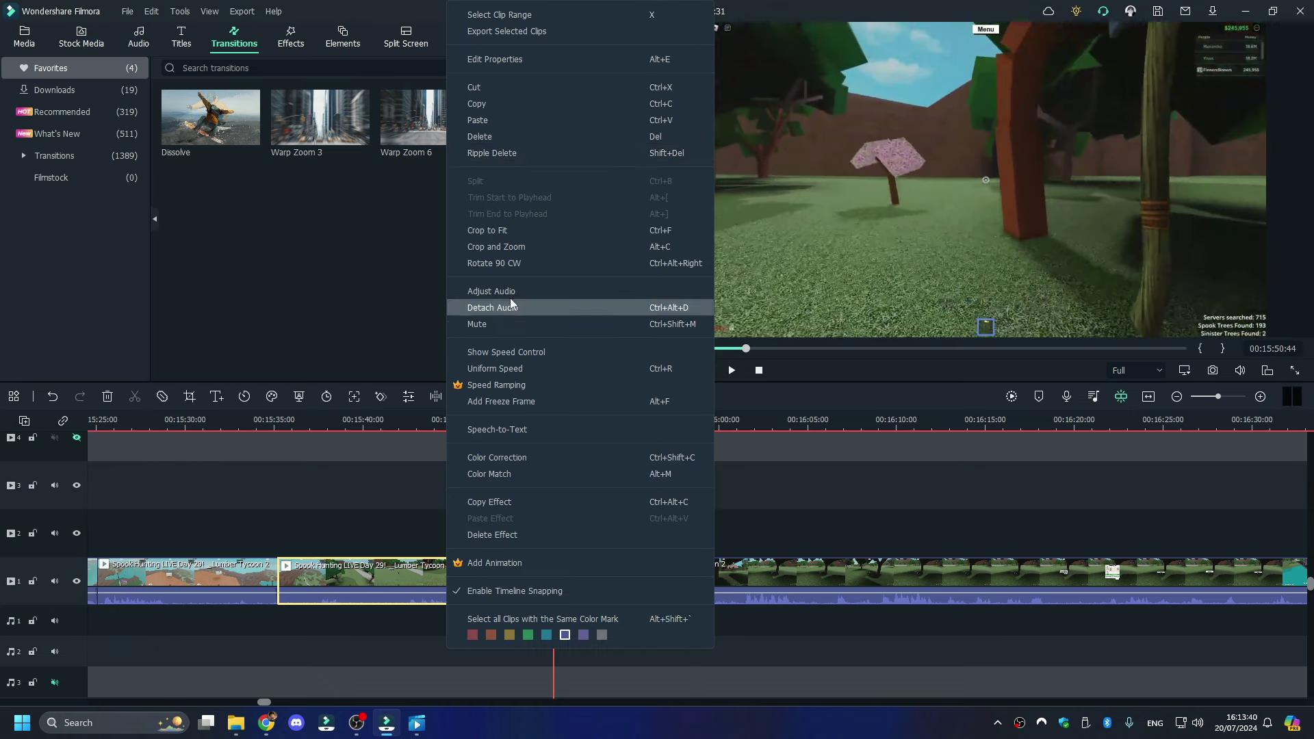
{"action": "left_click", "coordinate": [527, 137]}
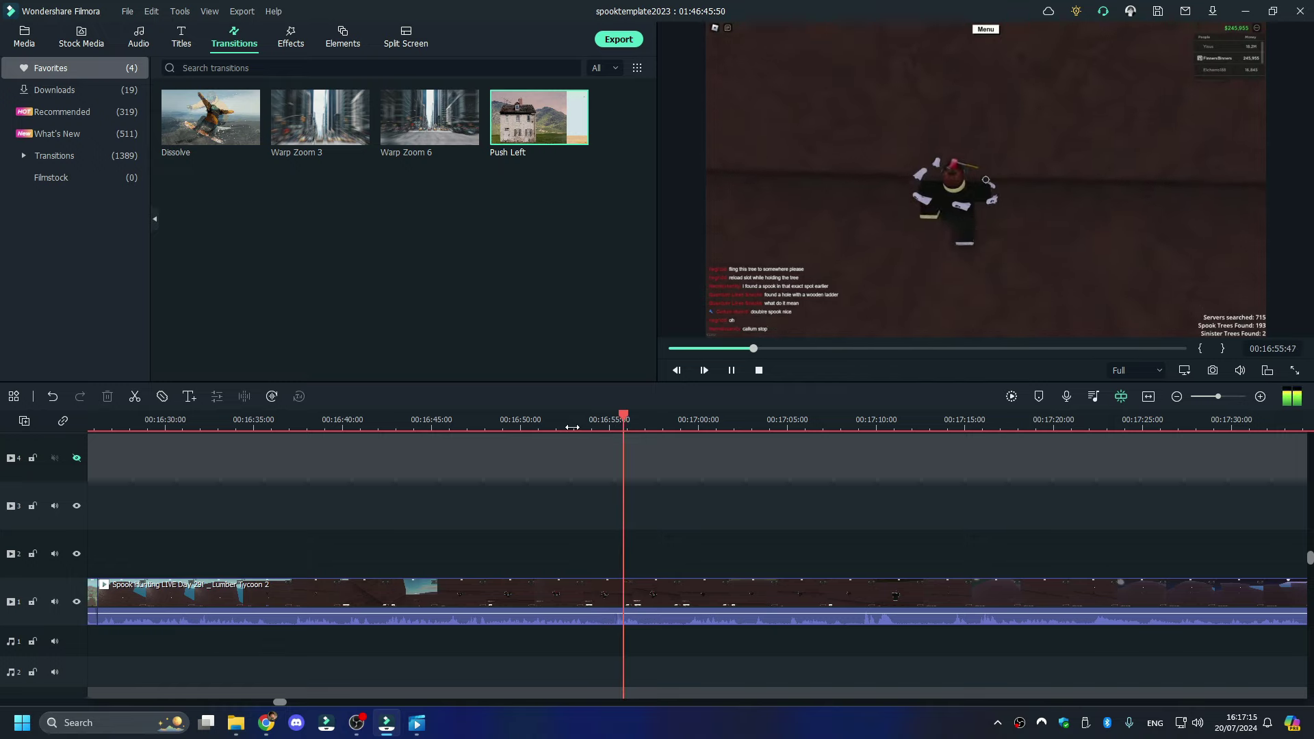
- Split the Spook Hunting clip at 00:16:57 at the spook moment
{"action": "key", "text": "space"}
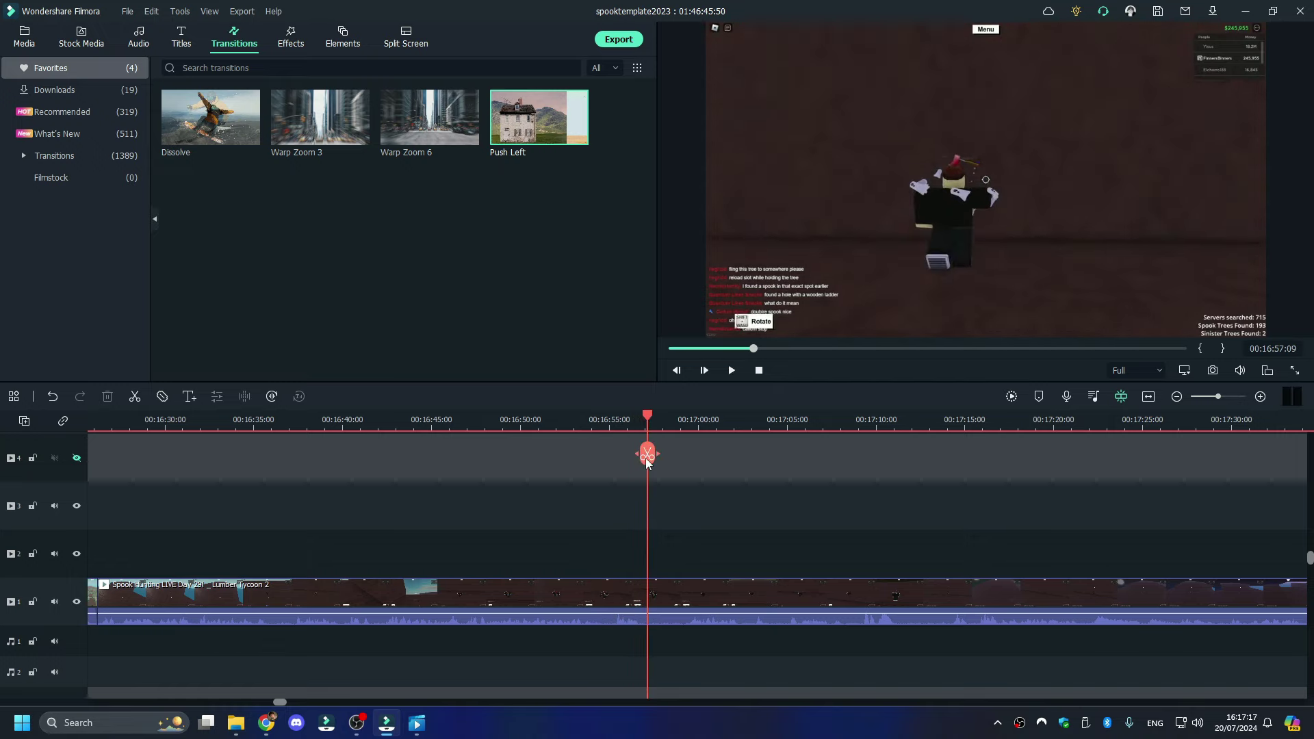
{"action": "left_click", "coordinate": [647, 458]}
{"action": "key", "text": "space"}
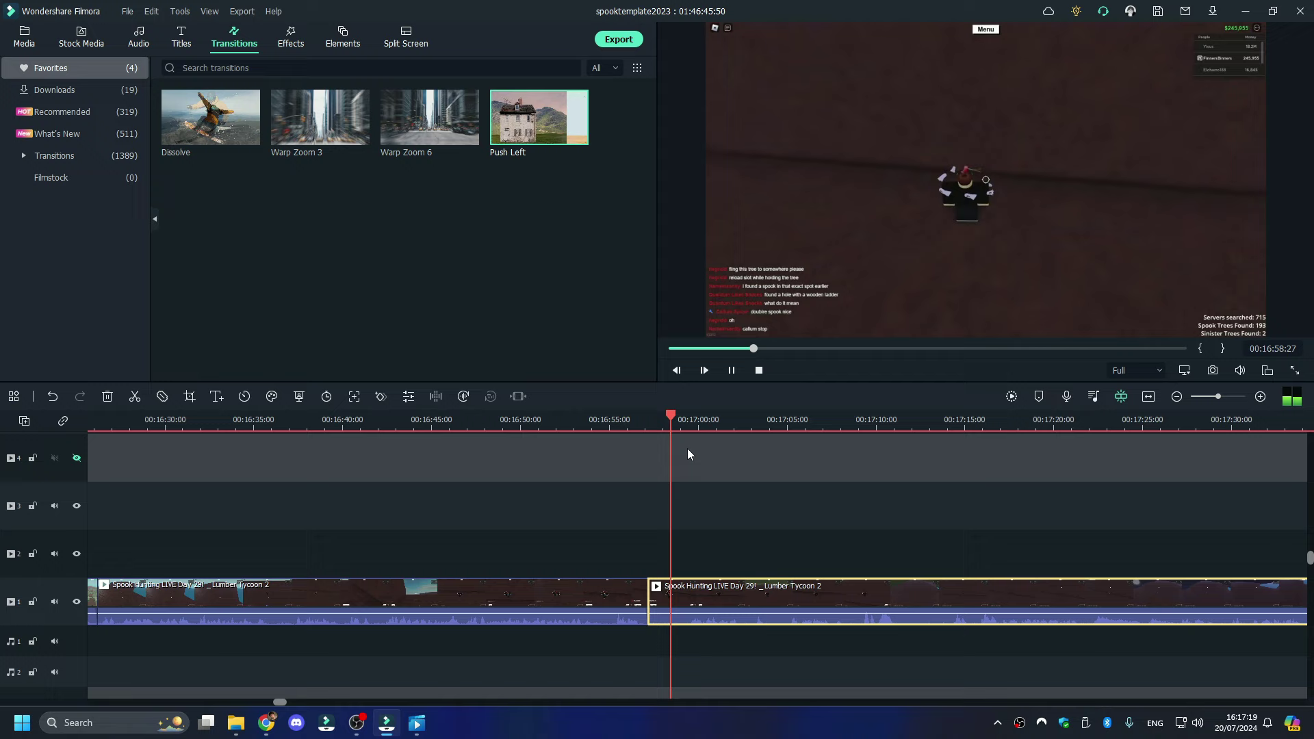
{"action": "left_click", "coordinate": [813, 418]}
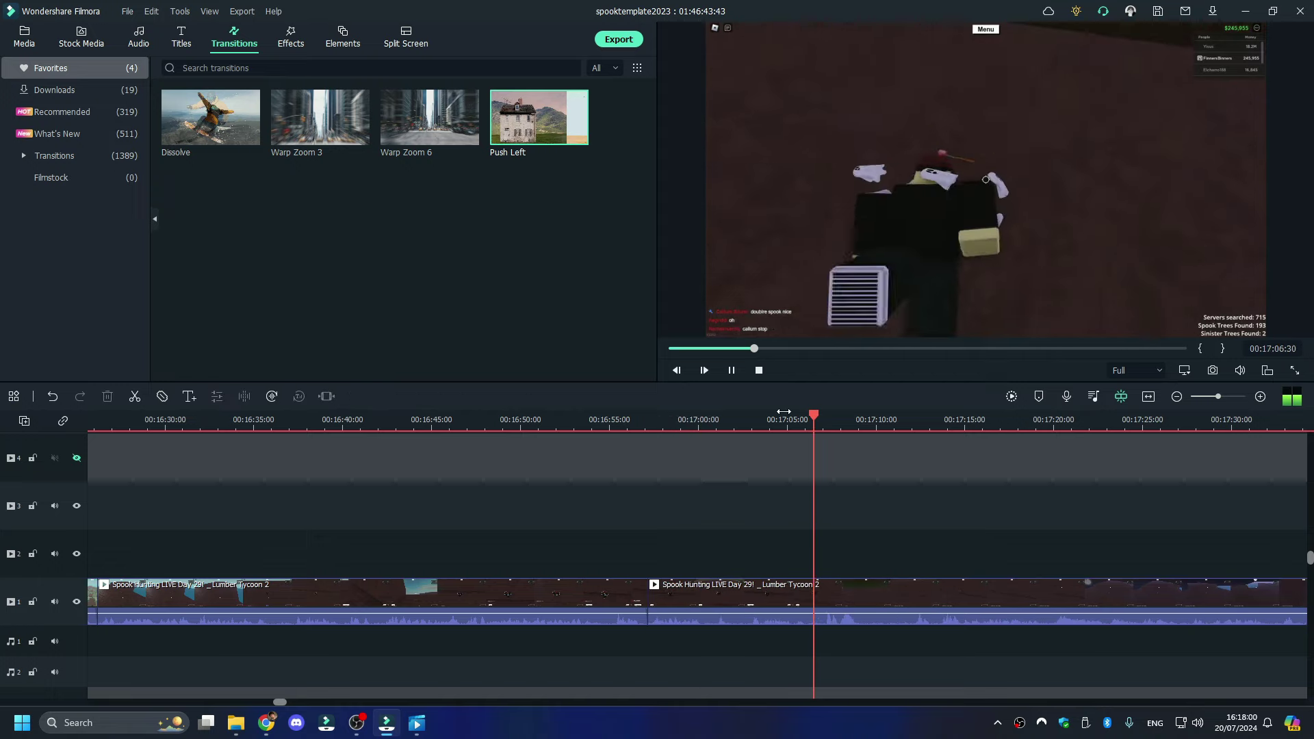
{"action": "left_click", "coordinate": [826, 415]}
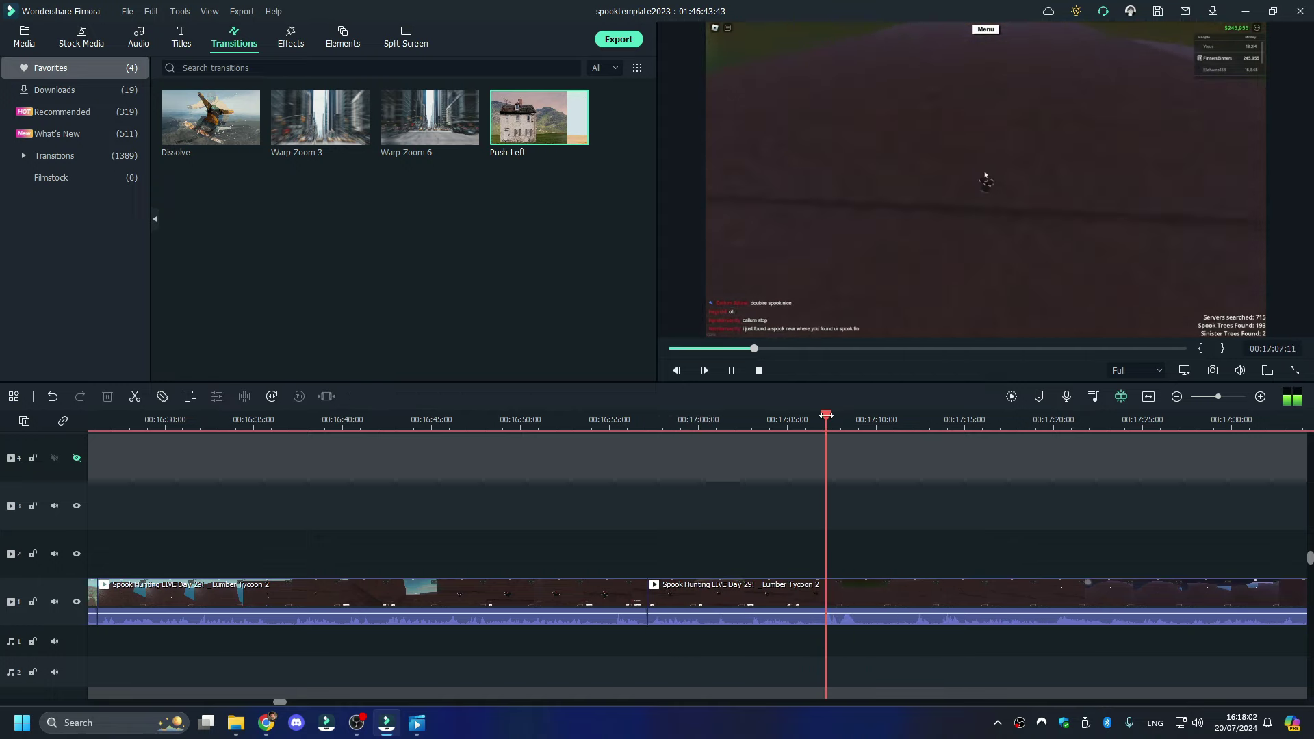
- Split the clip again at 00:17:07 and 00:17:07:46
{"action": "left_click", "coordinate": [1229, 397]}
{"action": "key", "text": "End"}
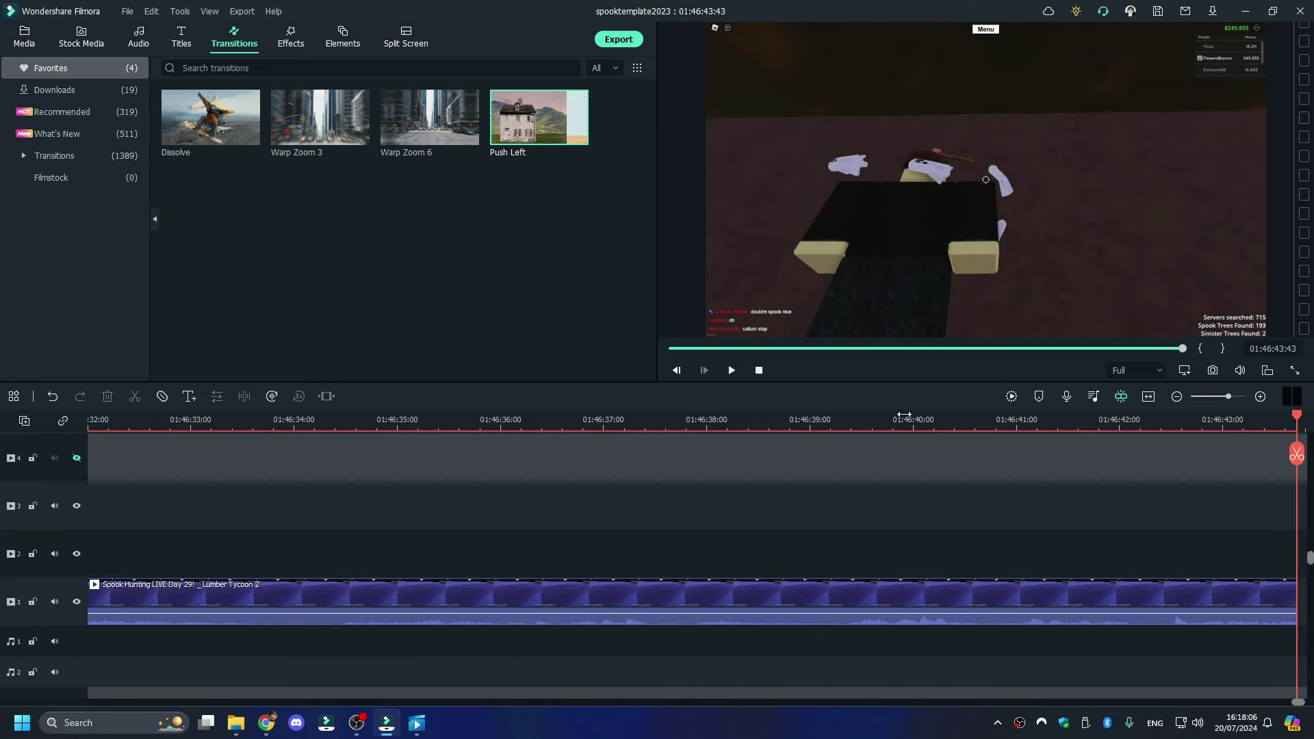
{"action": "key", "text": "Up"}
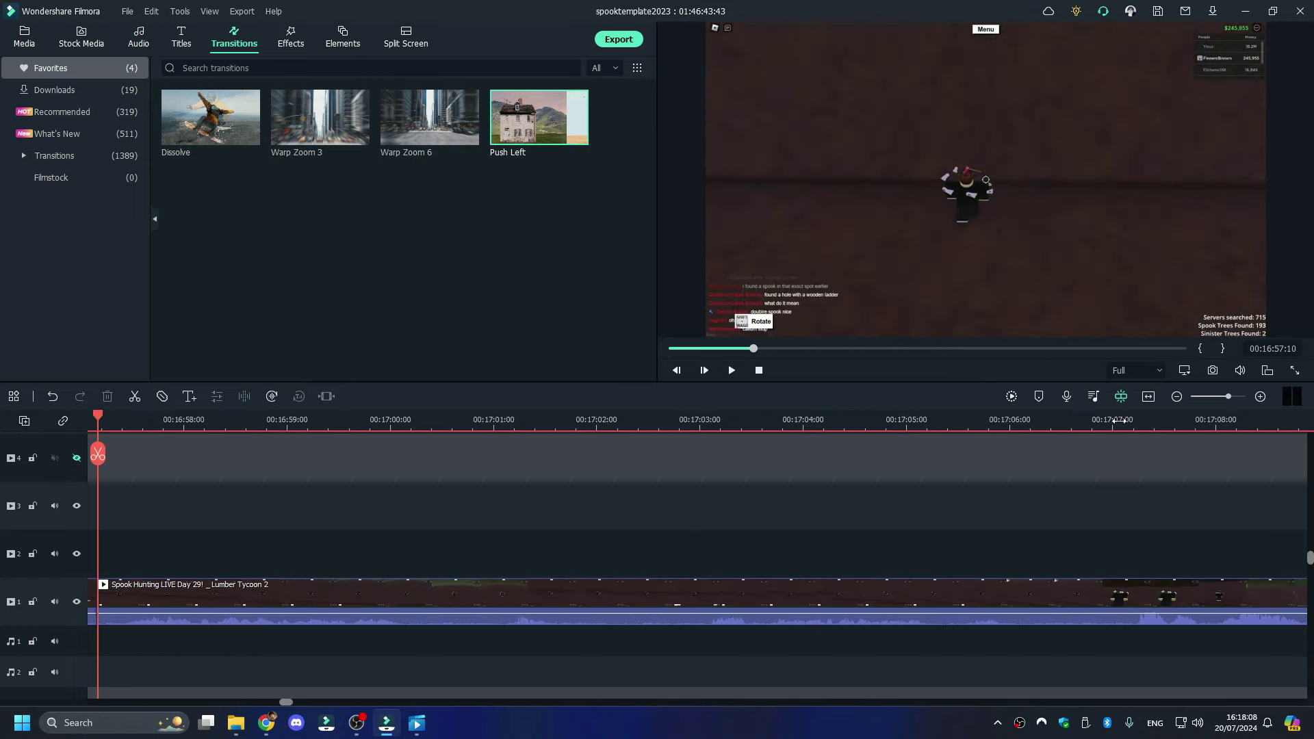
{"action": "left_click", "coordinate": [1119, 421]}
{"action": "key", "text": "space"}
{"action": "left_click", "coordinate": [1120, 420]}
{"action": "key", "text": "space"}
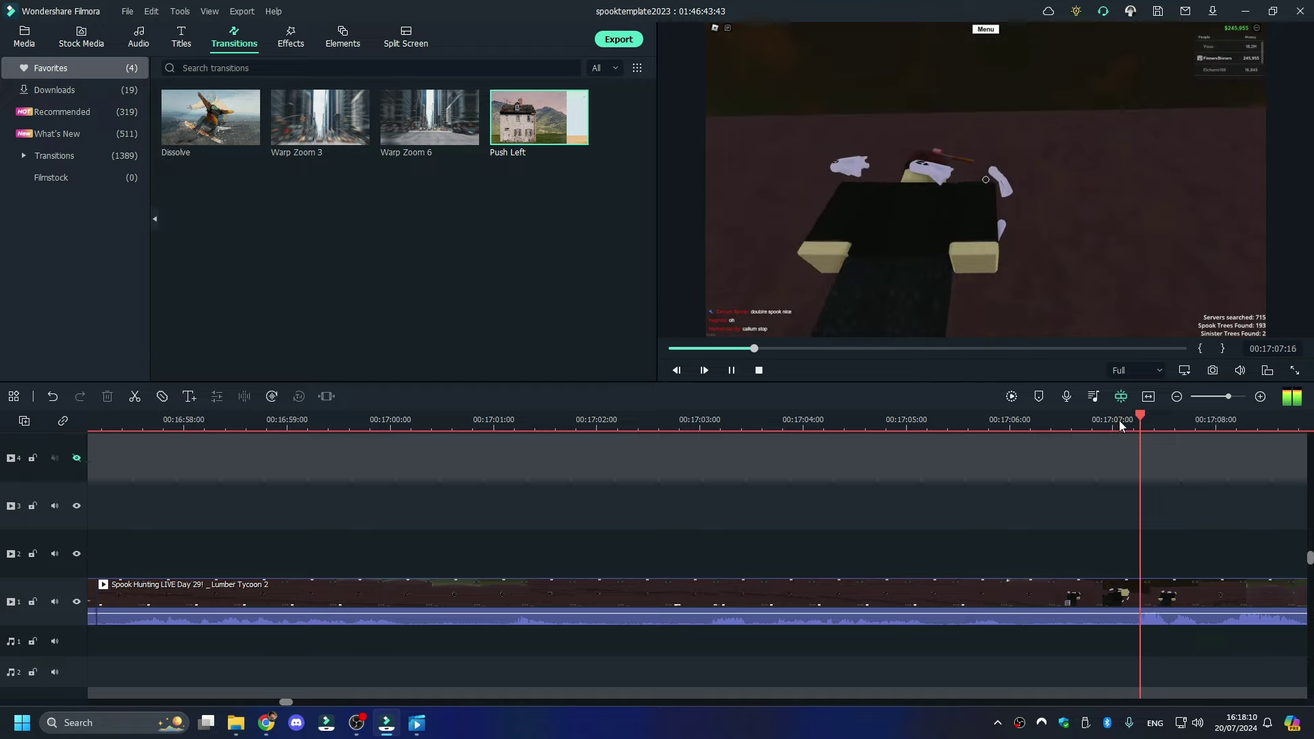
{"action": "key", "text": "space"}
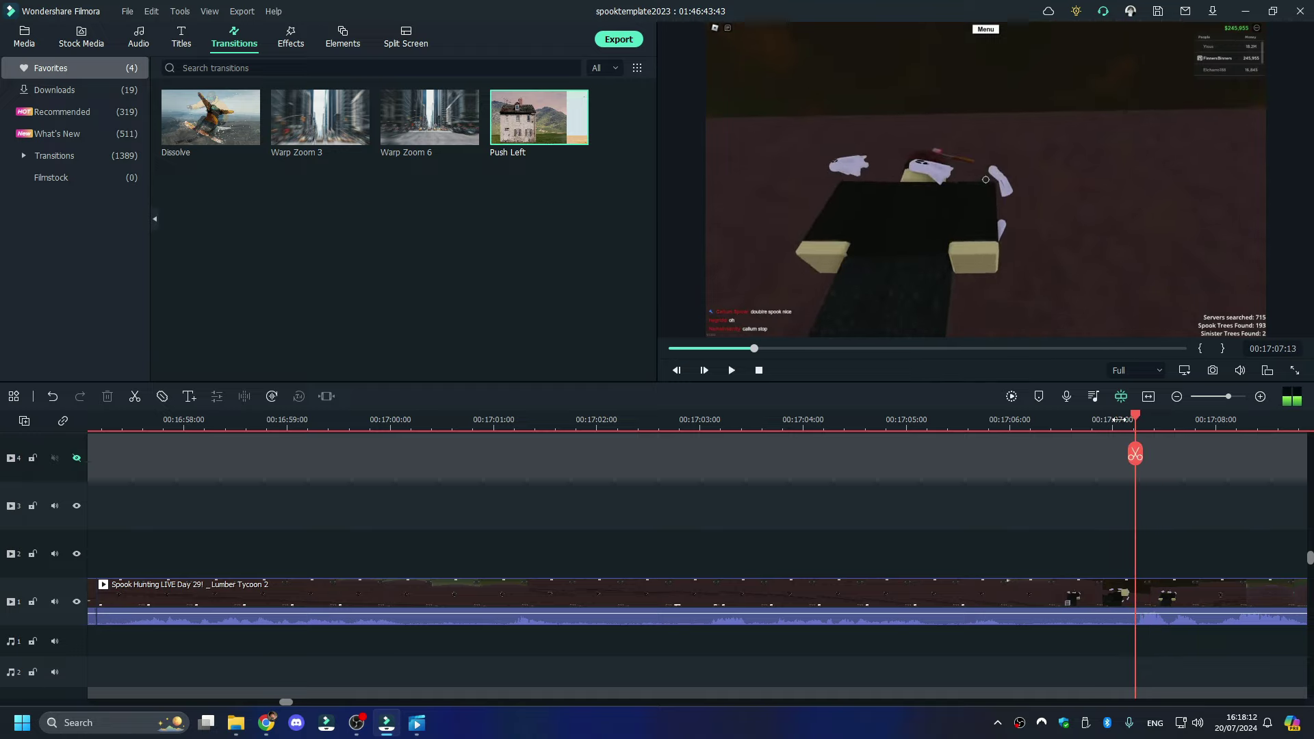
{"action": "left_click", "coordinate": [1139, 454]}
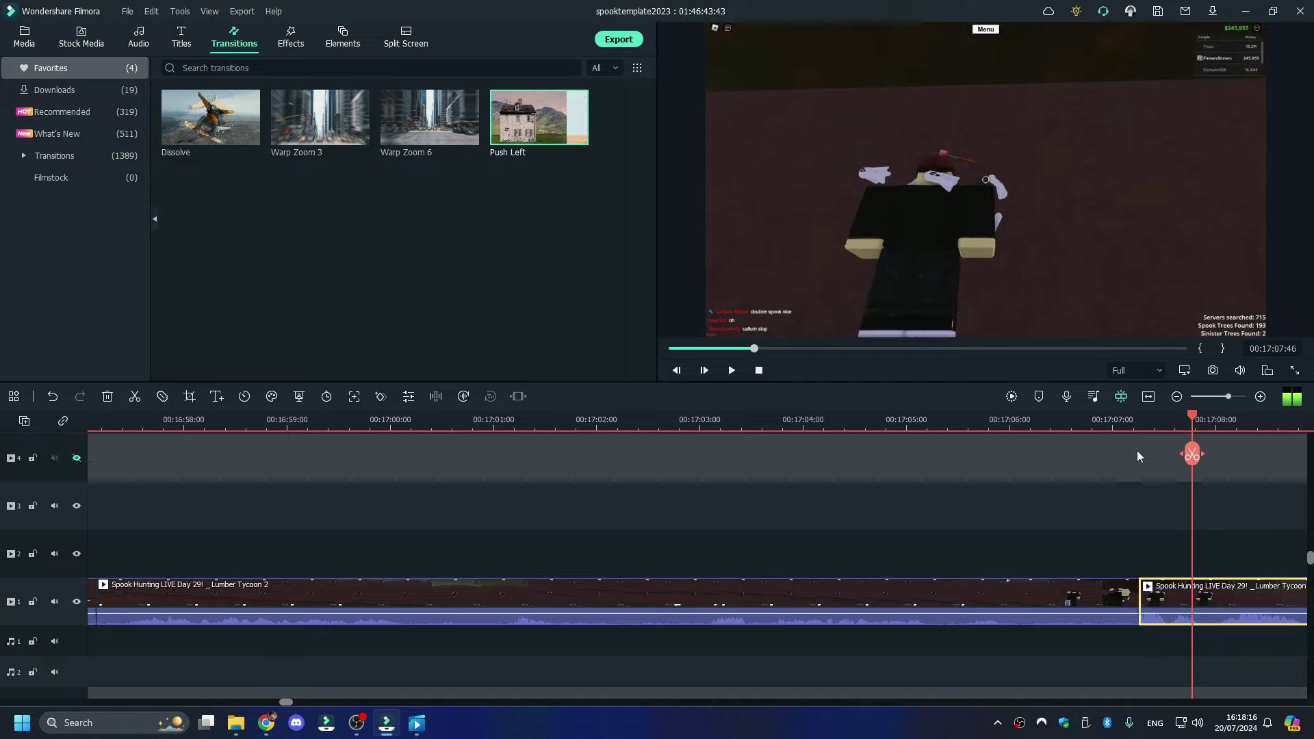
{"action": "left_click", "coordinate": [1191, 454]}
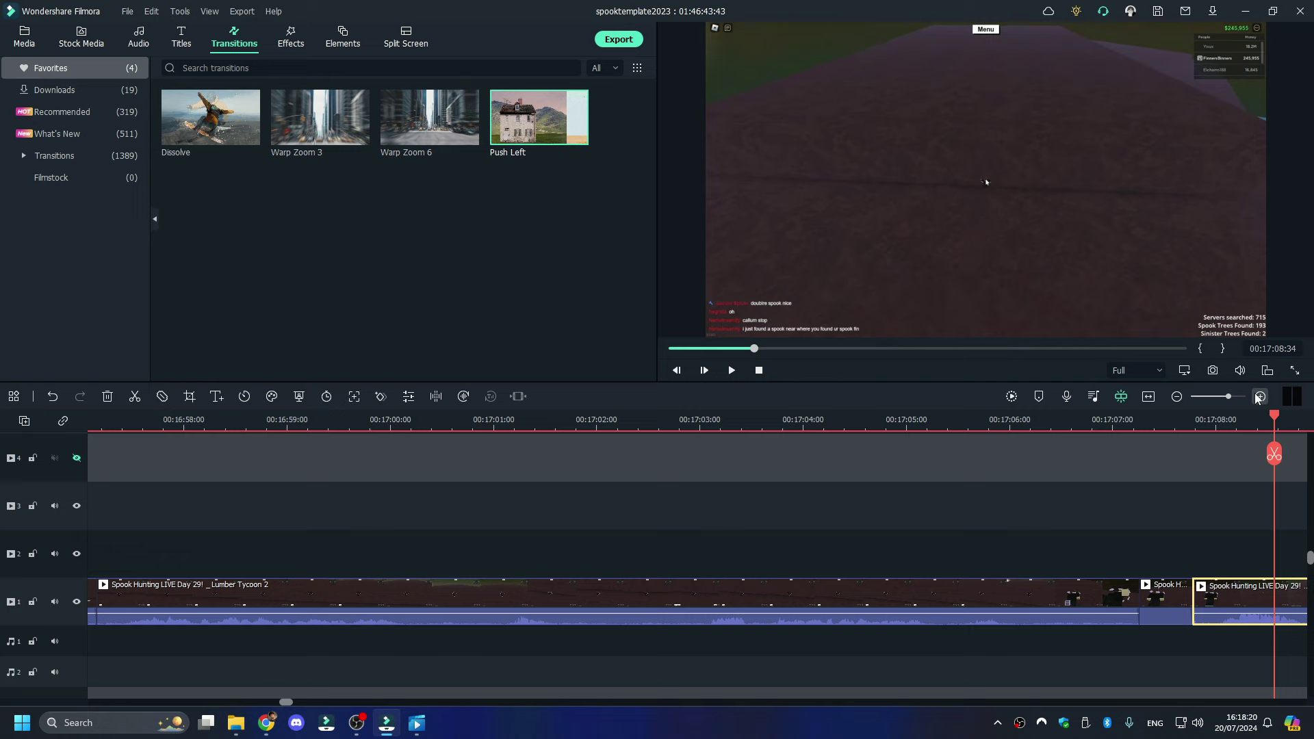
- Move the sound clip from audio track 3 to audio track 1 at the 00:17:07 cut and delete the duplicate
{"action": "left_click_drag", "start_coordinate": [1217, 396], "coordinate": [1199, 403]}
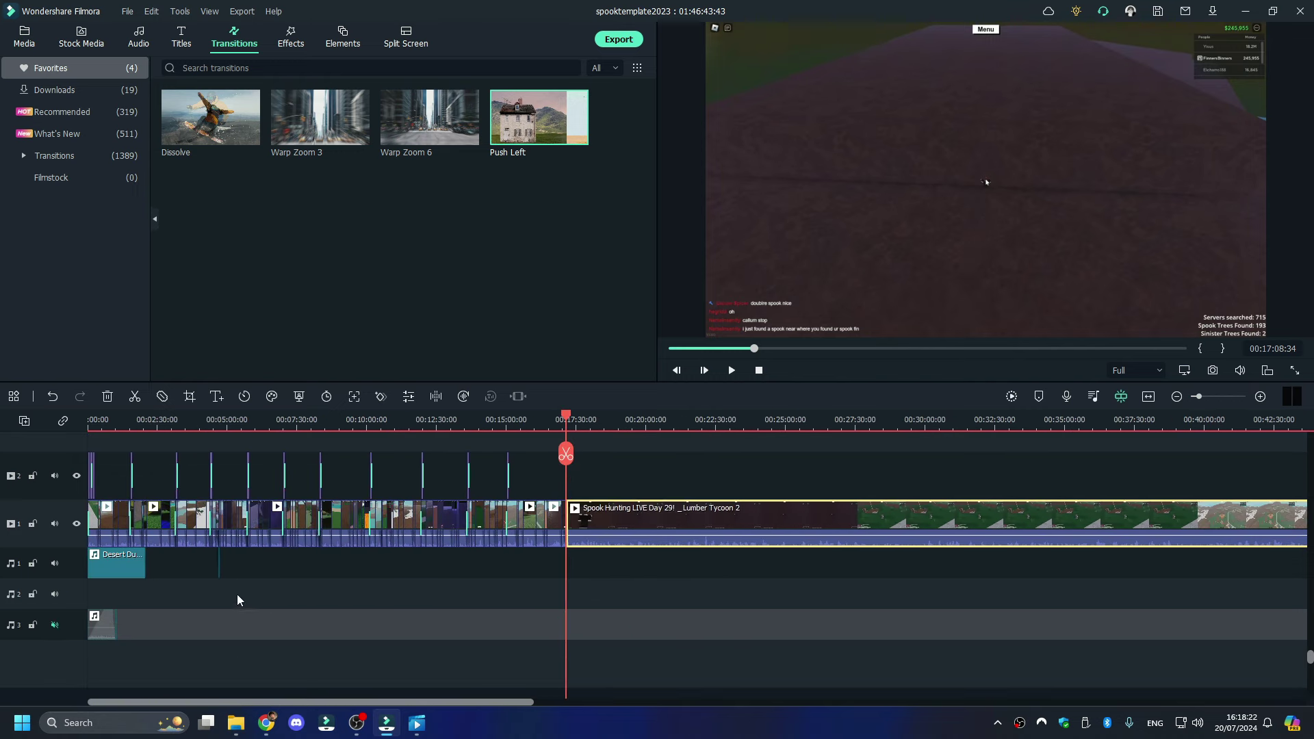
{"action": "scroll", "coordinate": [237, 594], "scroll_direction": "down", "scroll_amount": 2}
{"action": "left_click_drag", "start_coordinate": [133, 639], "coordinate": [116, 640]}
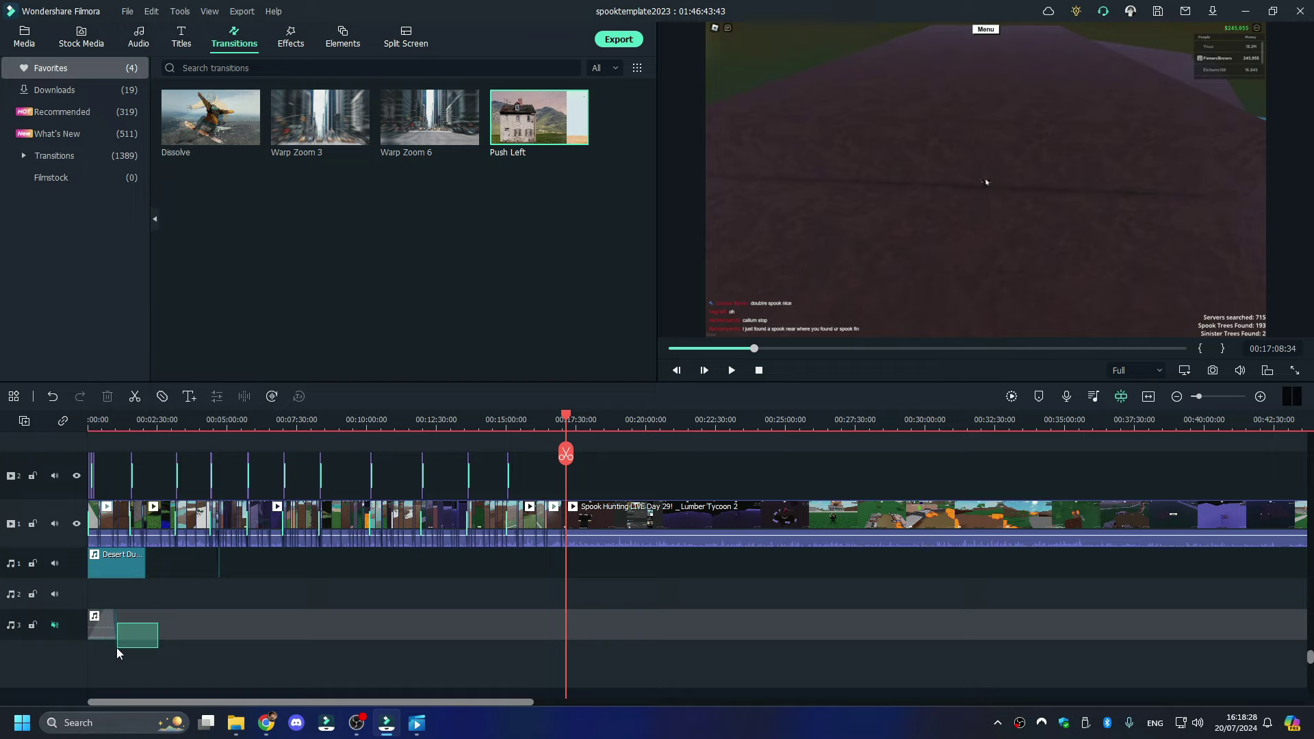
{"action": "left_click_drag", "start_coordinate": [116, 647], "coordinate": [116, 648]}
{"action": "left_click", "coordinate": [1217, 398]}
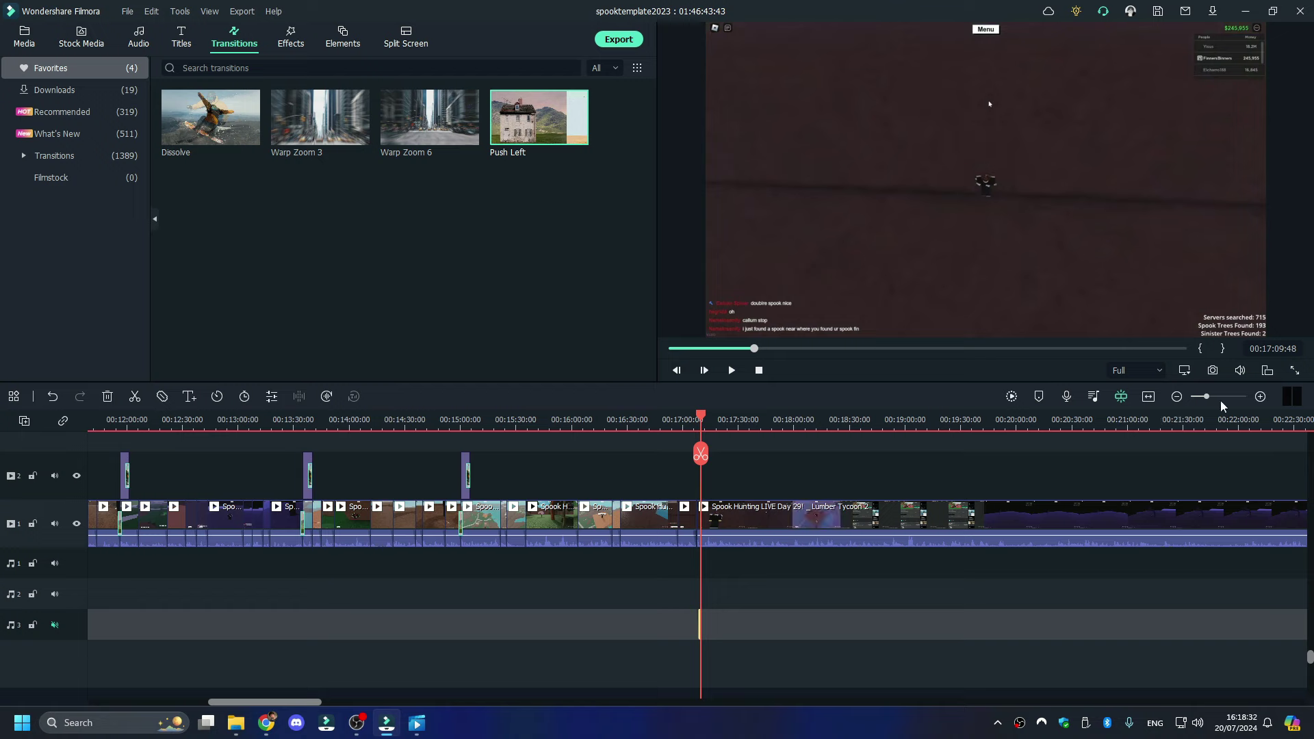
{"action": "left_click", "coordinate": [1221, 397]}
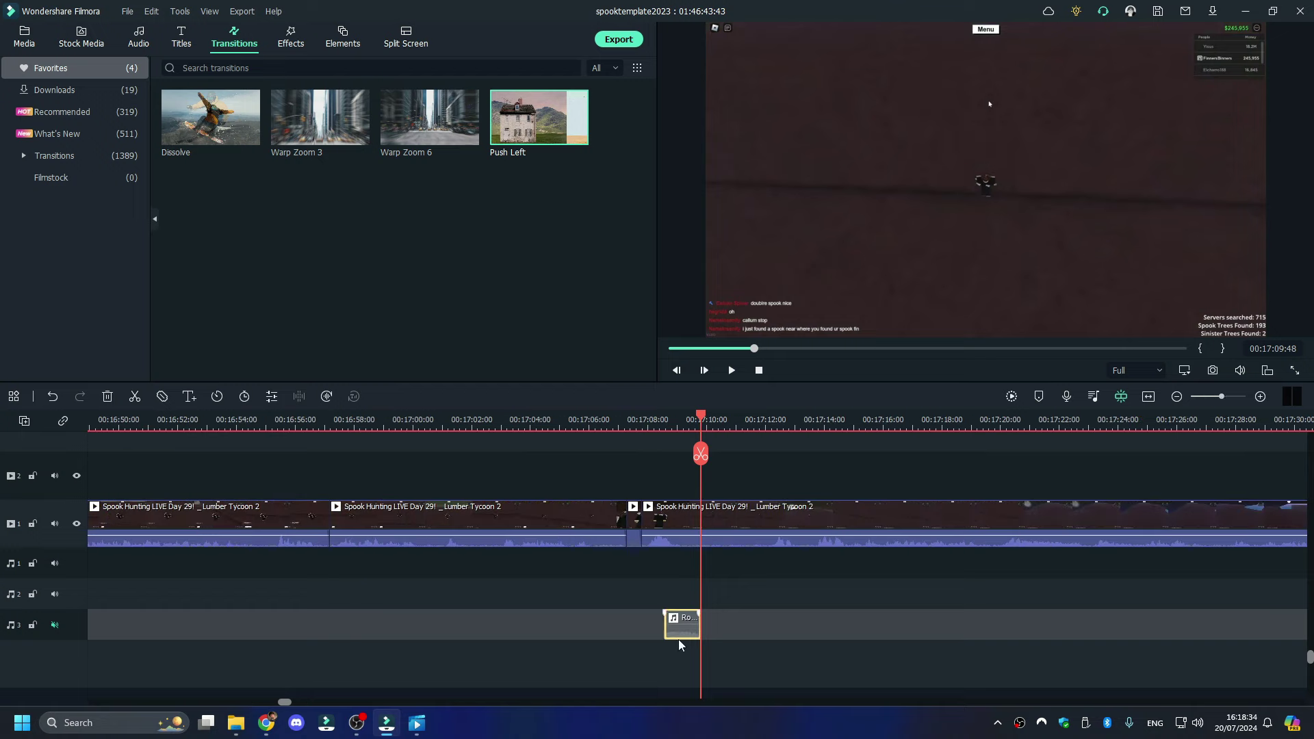
{"action": "left_click_drag", "start_coordinate": [679, 626], "coordinate": [634, 568]}
{"action": "left_click", "coordinate": [646, 454]}
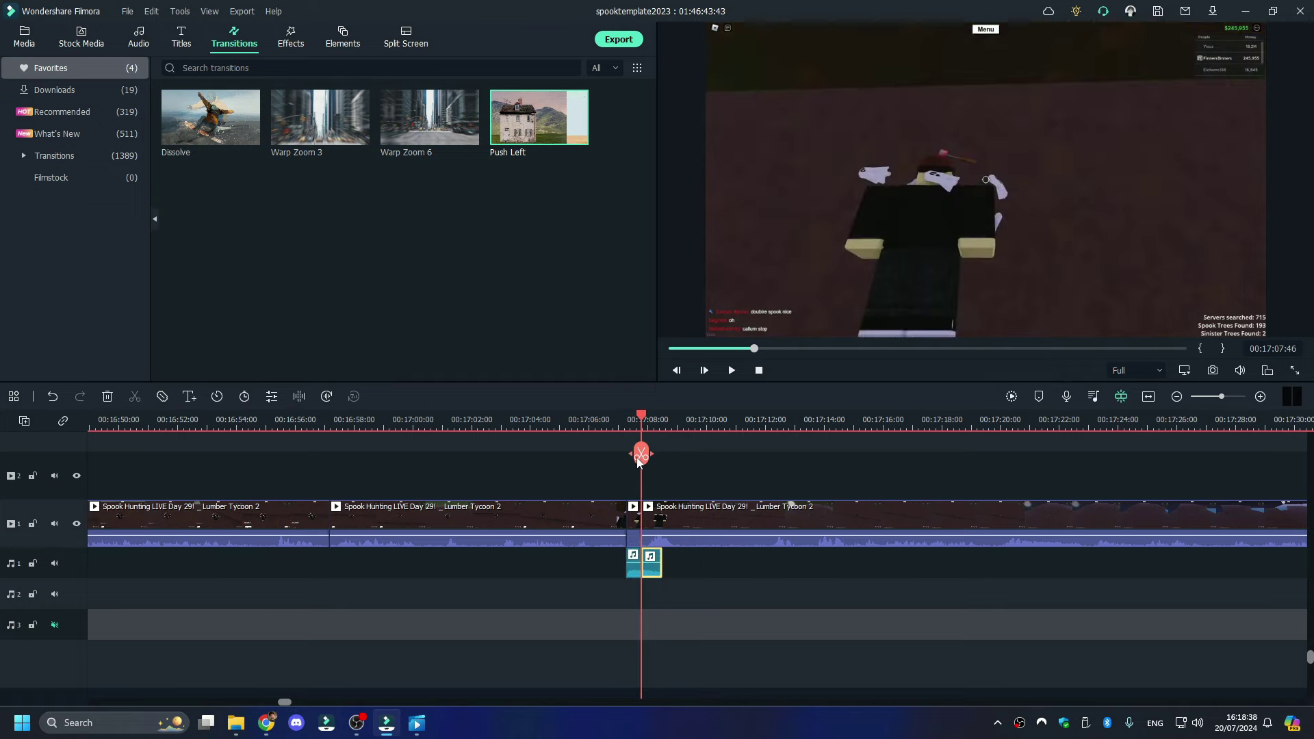
{"action": "right_click", "coordinate": [651, 564]}
{"action": "left_click", "coordinate": [720, 164]}
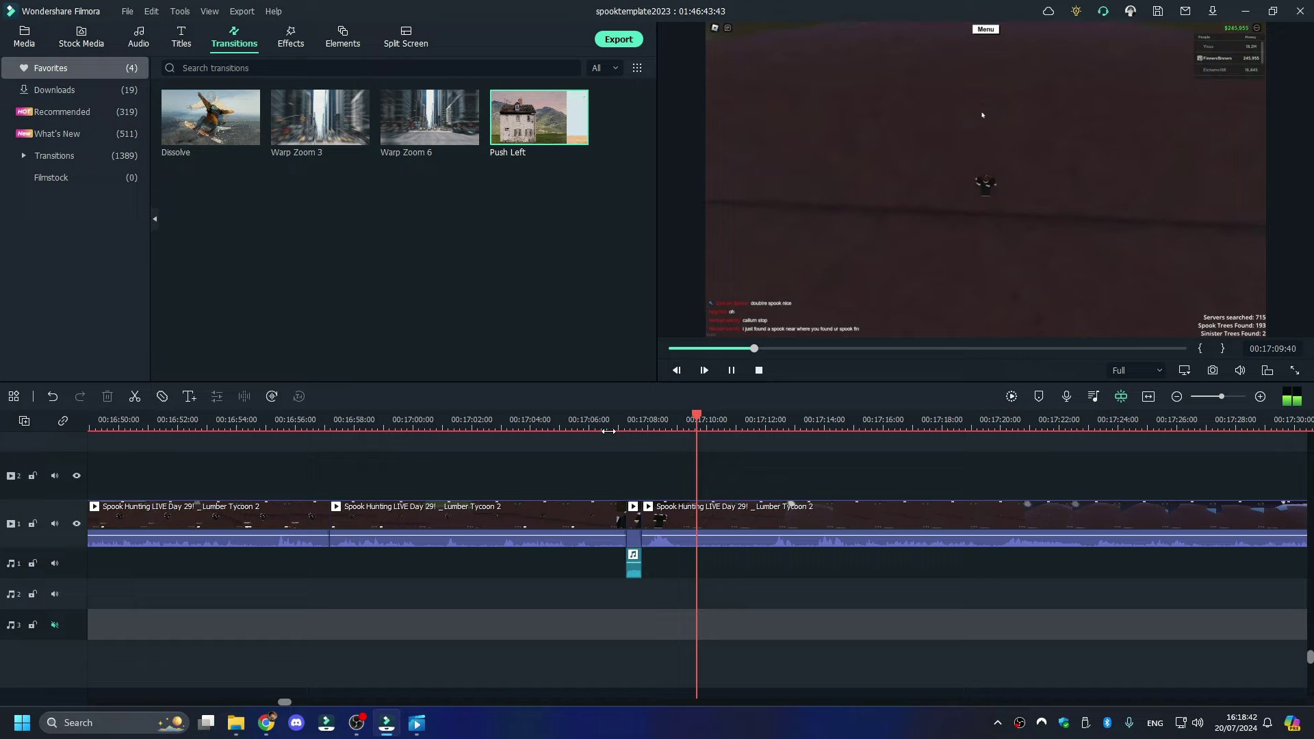
- Split the footage near 00:17:12
{"action": "left_click", "coordinate": [608, 431]}
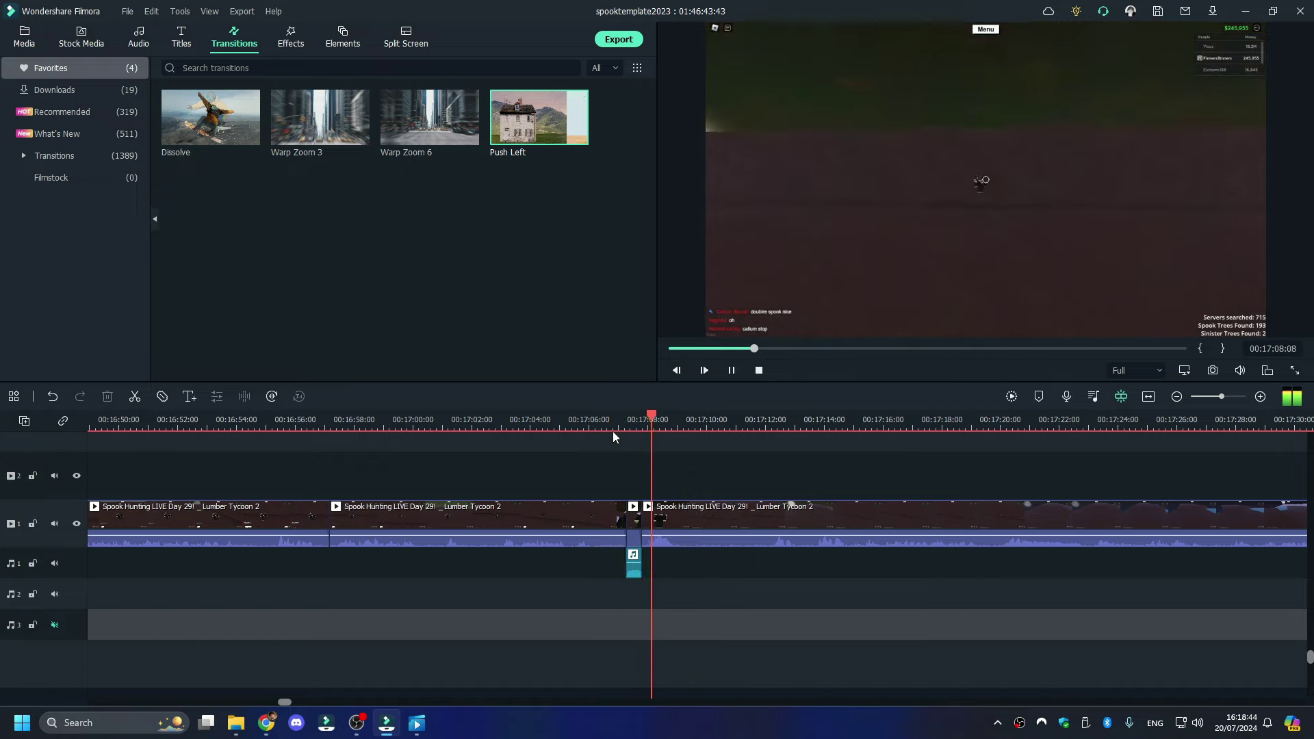
{"action": "left_click", "coordinate": [767, 425]}
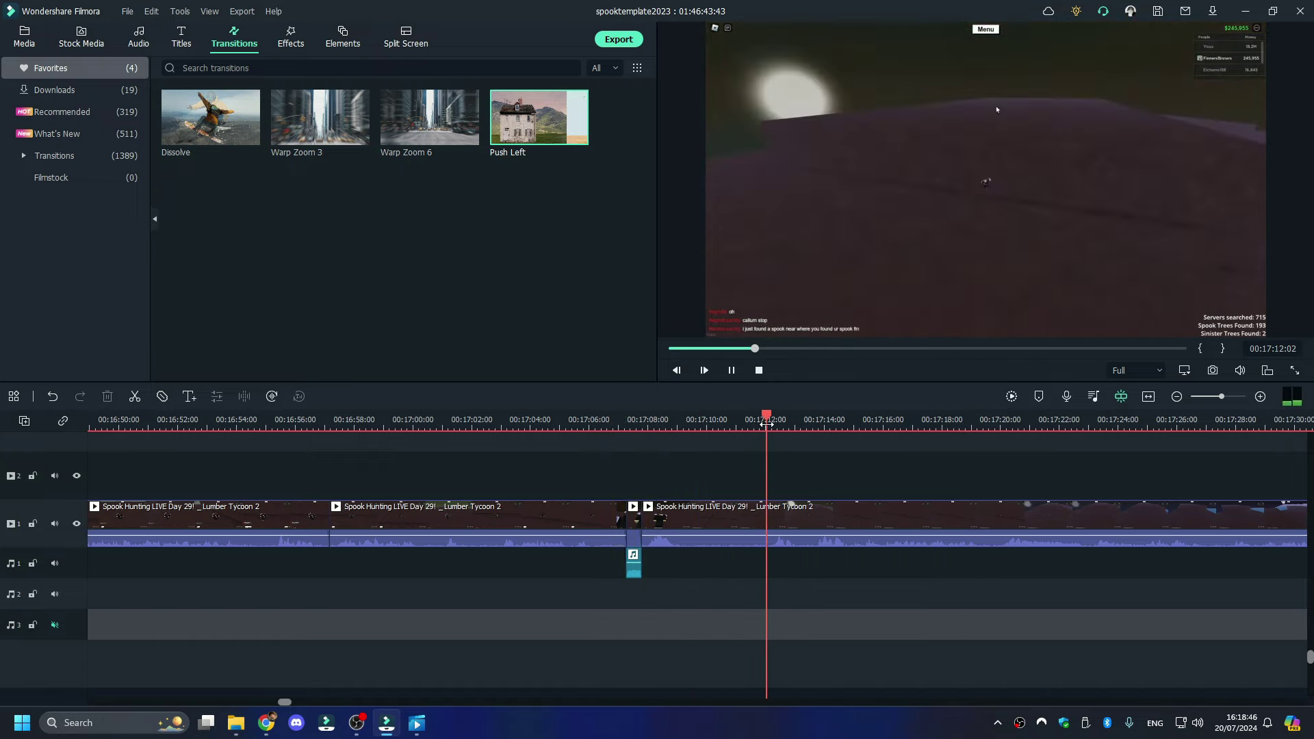
{"action": "left_click", "coordinate": [751, 424]}
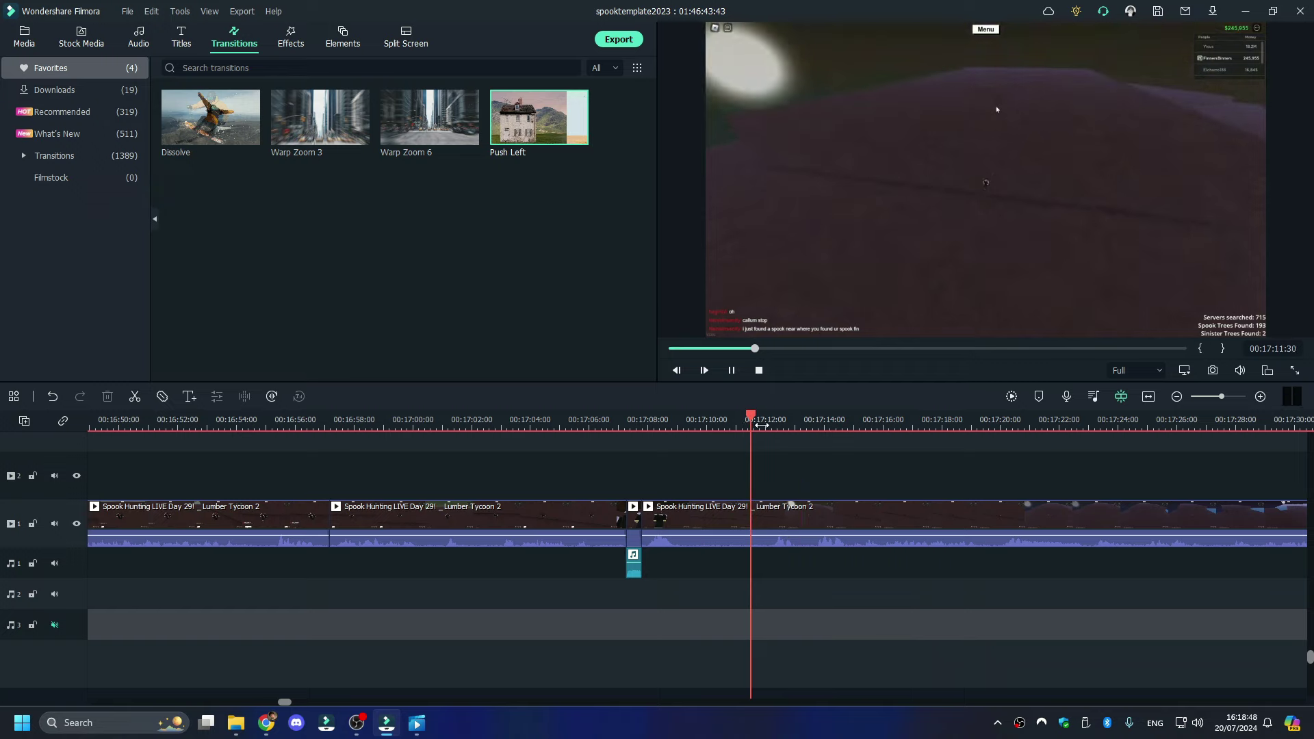
{"action": "key", "text": "space"}
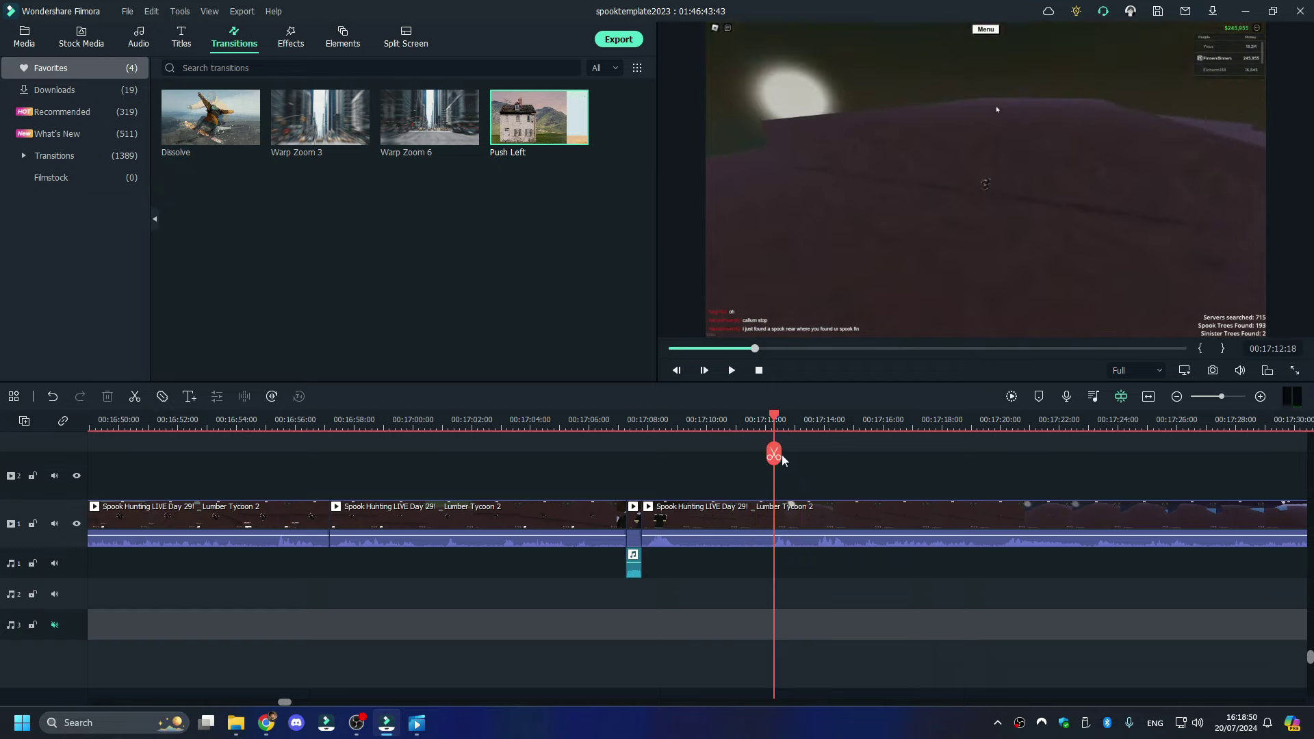
{"action": "left_click", "coordinate": [774, 453]}
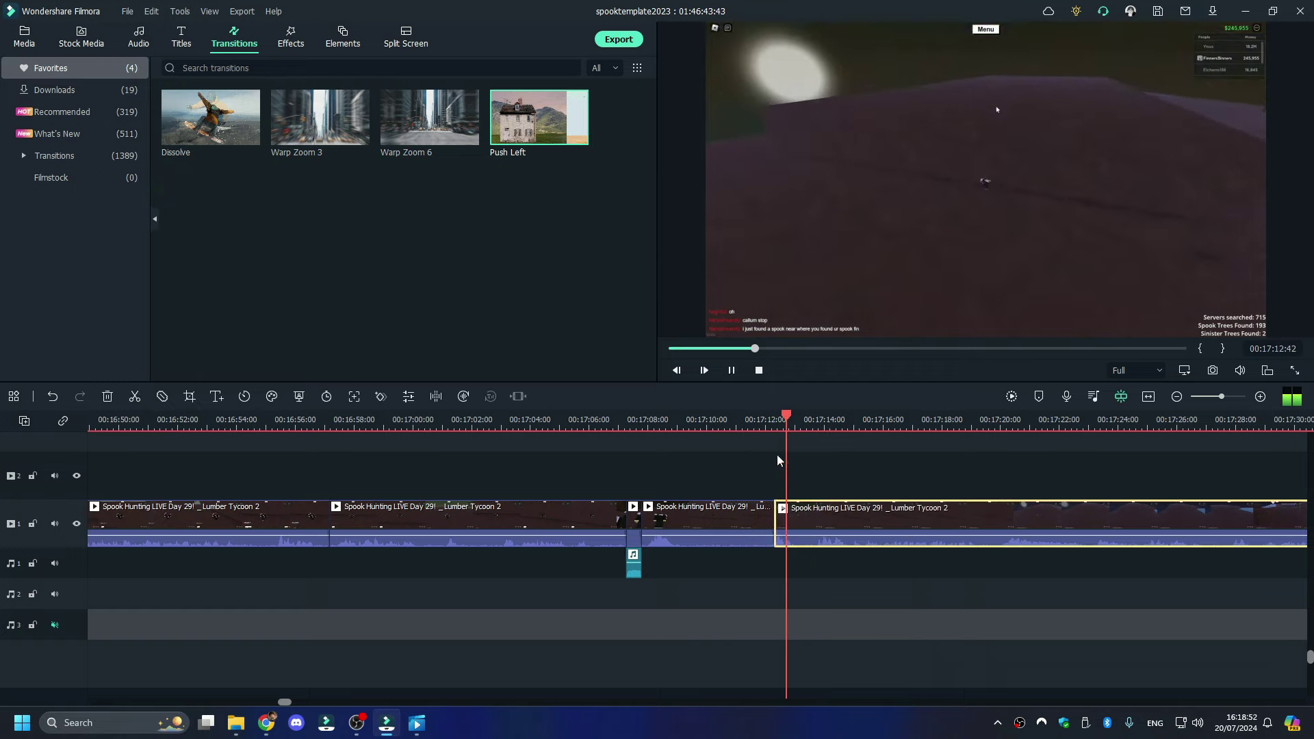
{"action": "left_click", "coordinate": [795, 458]}
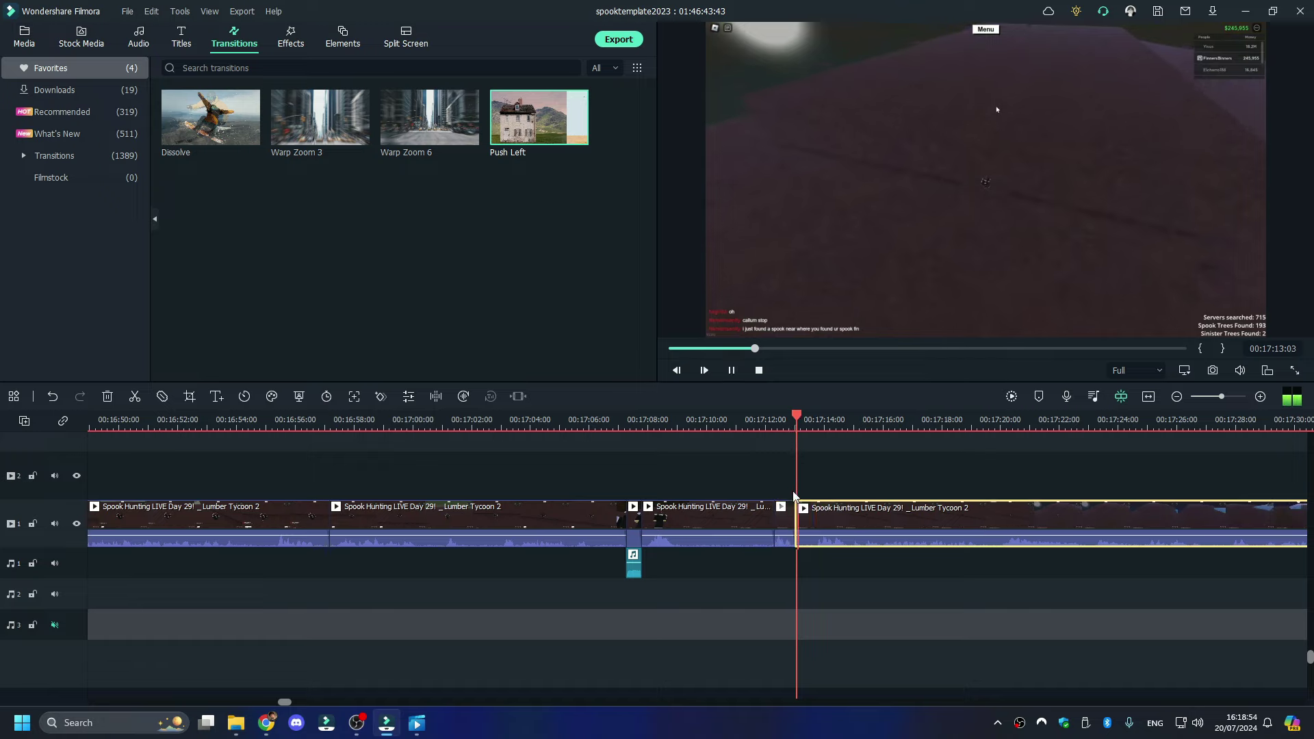
{"action": "key", "text": "space"}
- Paste a shortened sound effect onto audio track 1 at the 00:17:12 split
{"action": "left_click", "coordinate": [774, 616]}
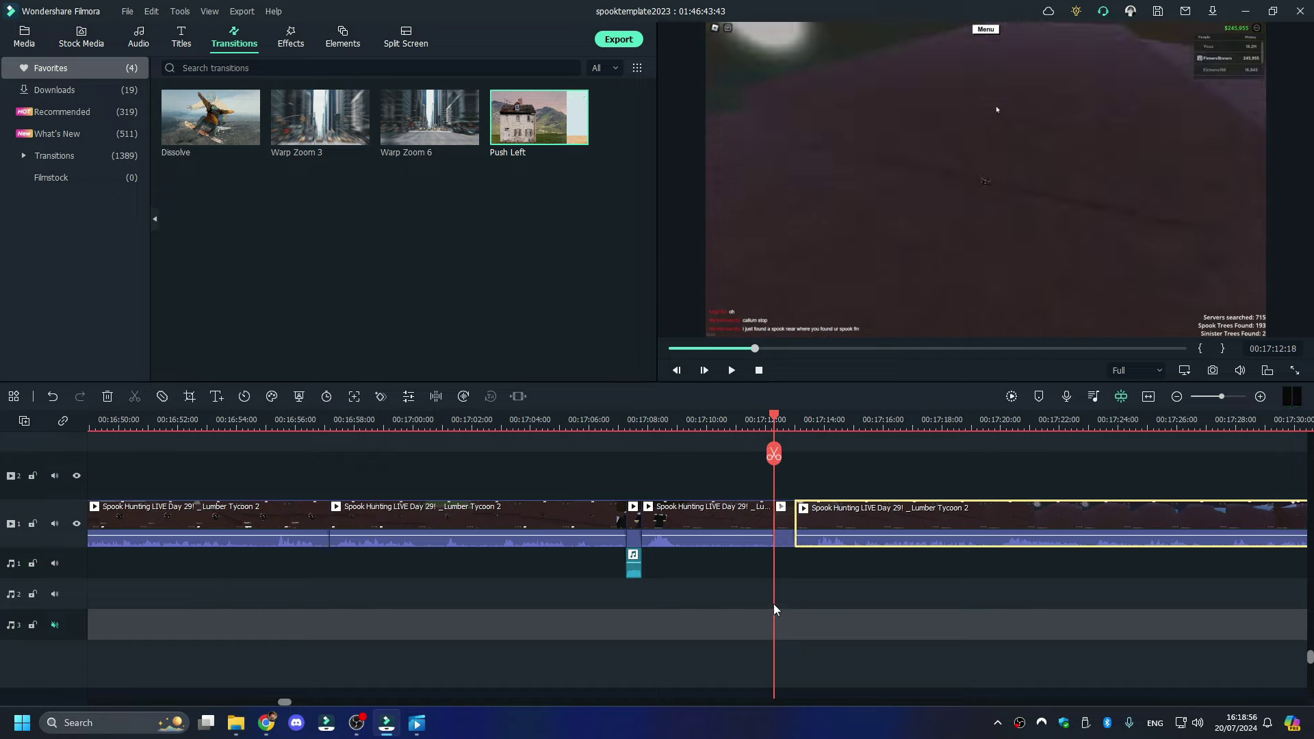
{"action": "key", "text": "ctrl+v"}
{"action": "left_click_drag", "start_coordinate": [798, 624], "coordinate": [794, 568]}
{"action": "left_click", "coordinate": [759, 419]}
{"action": "key", "text": "space"}
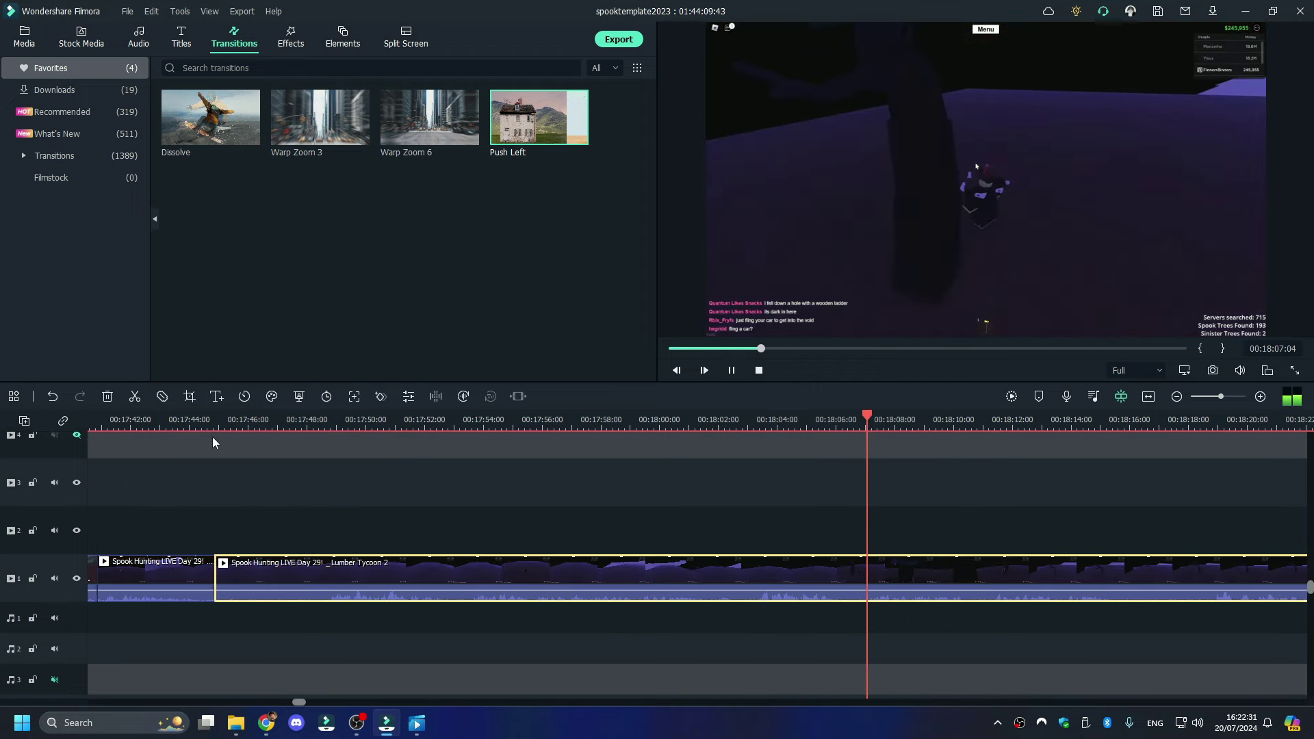
- Split at 00:18:02:49 and ripple-delete the footage to the left
{"action": "left_click", "coordinate": [744, 423]}
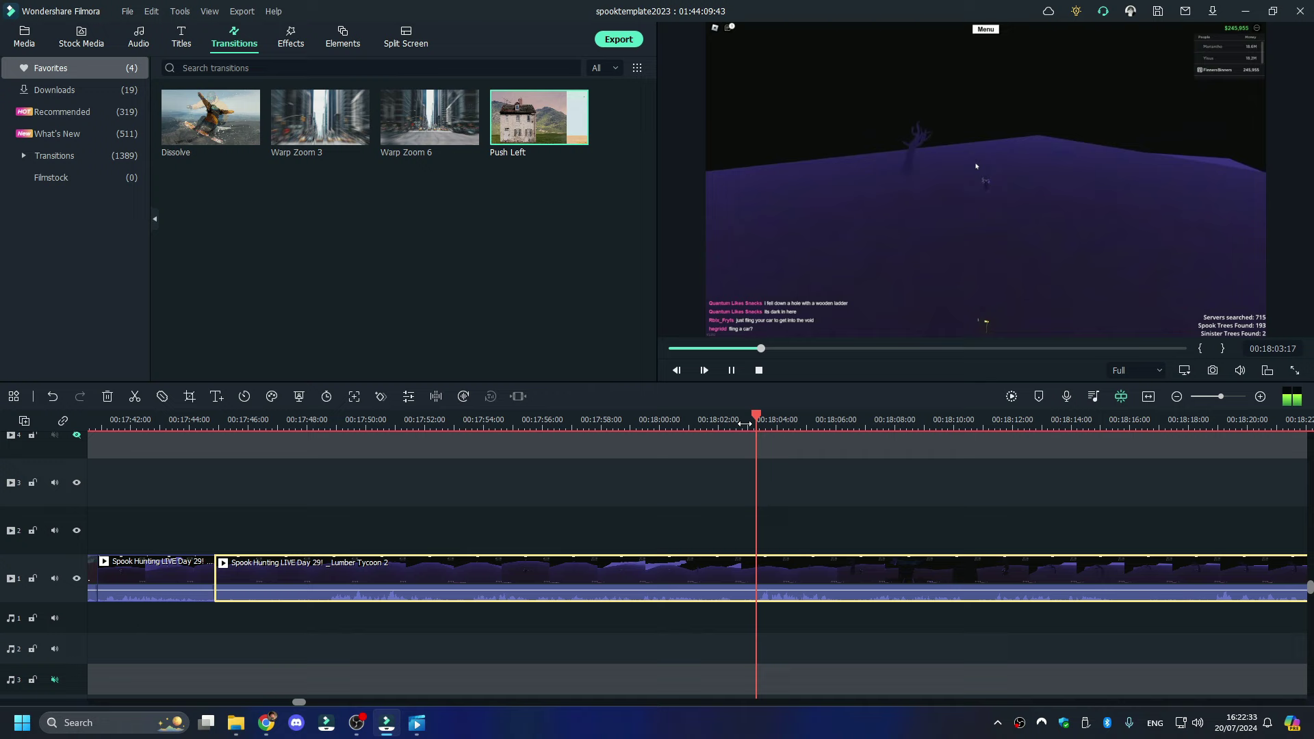
{"action": "left_click", "coordinate": [742, 424]}
{"action": "left_click", "coordinate": [743, 455]}
{"action": "right_click", "coordinate": [702, 585]}
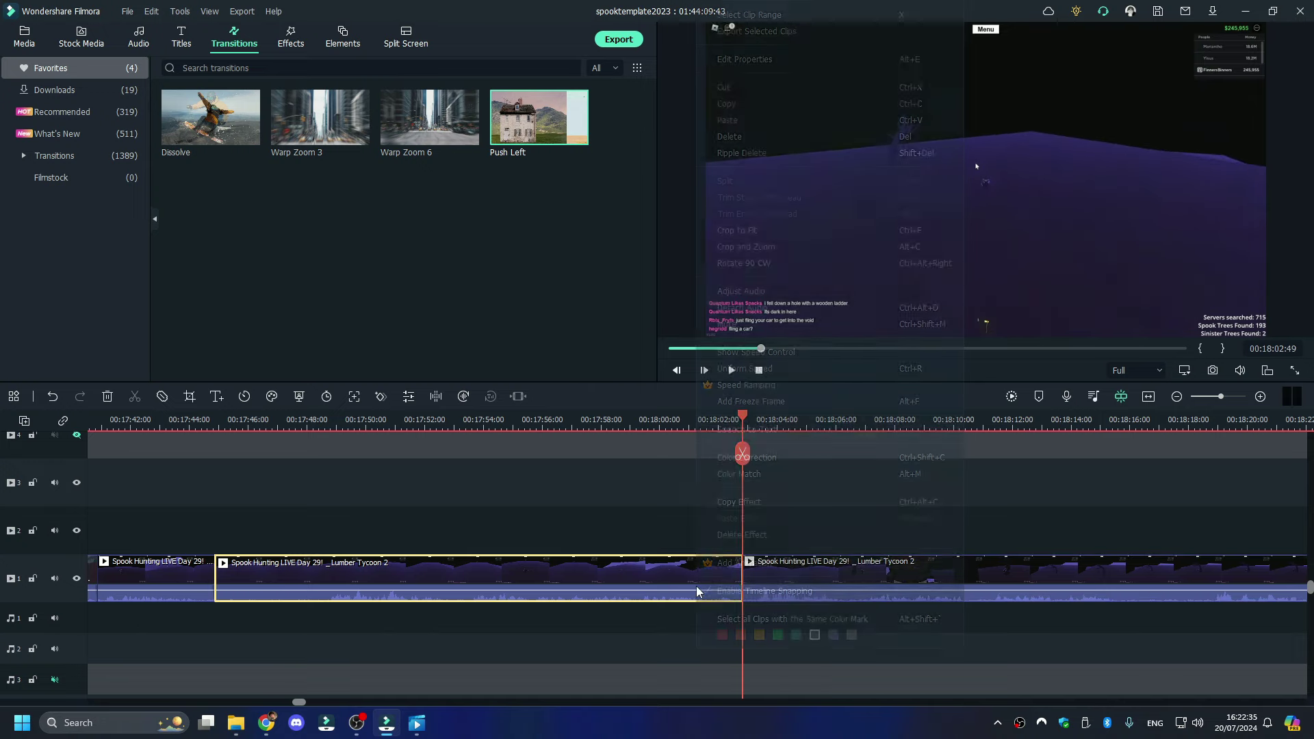
{"action": "left_click", "coordinate": [738, 141]}
{"action": "key", "text": "space"}
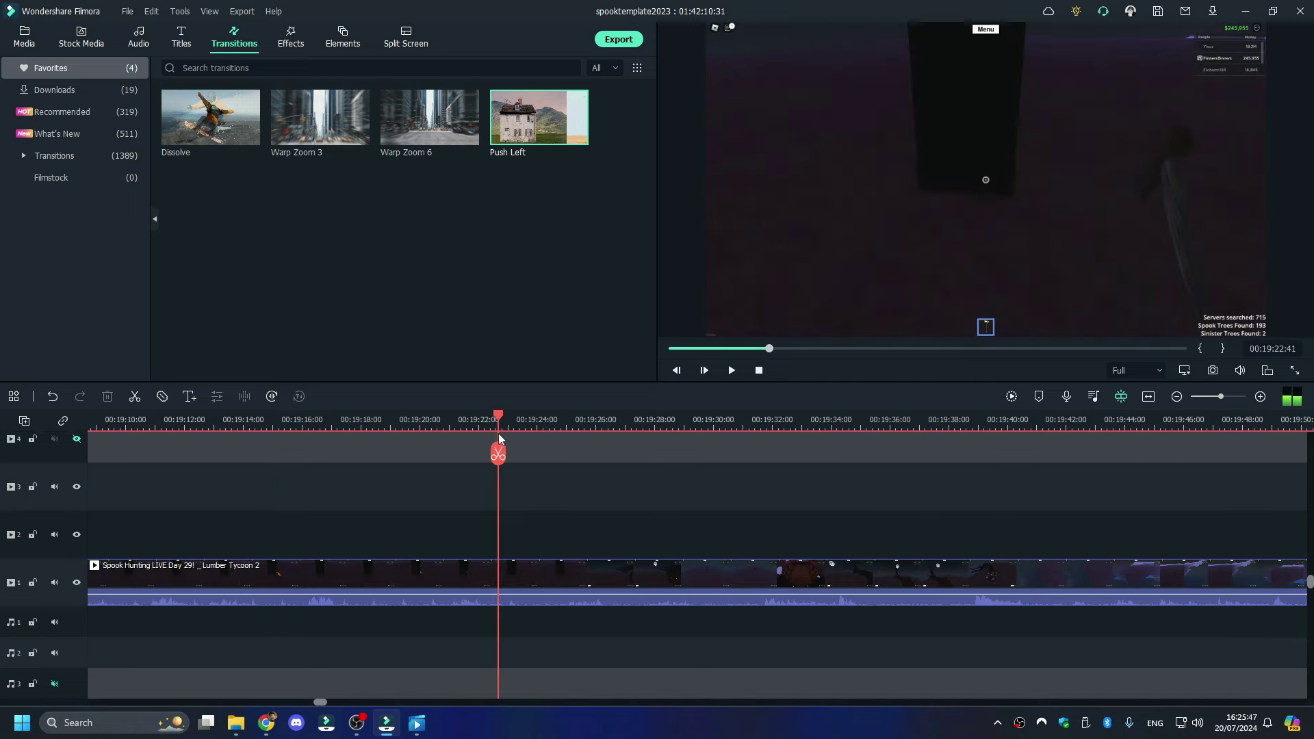
- Split at 00:19:22 and ripple-delete the earlier footage, then play back the cut
{"action": "left_click", "coordinate": [499, 454]}
{"action": "left_click", "coordinate": [460, 580]}
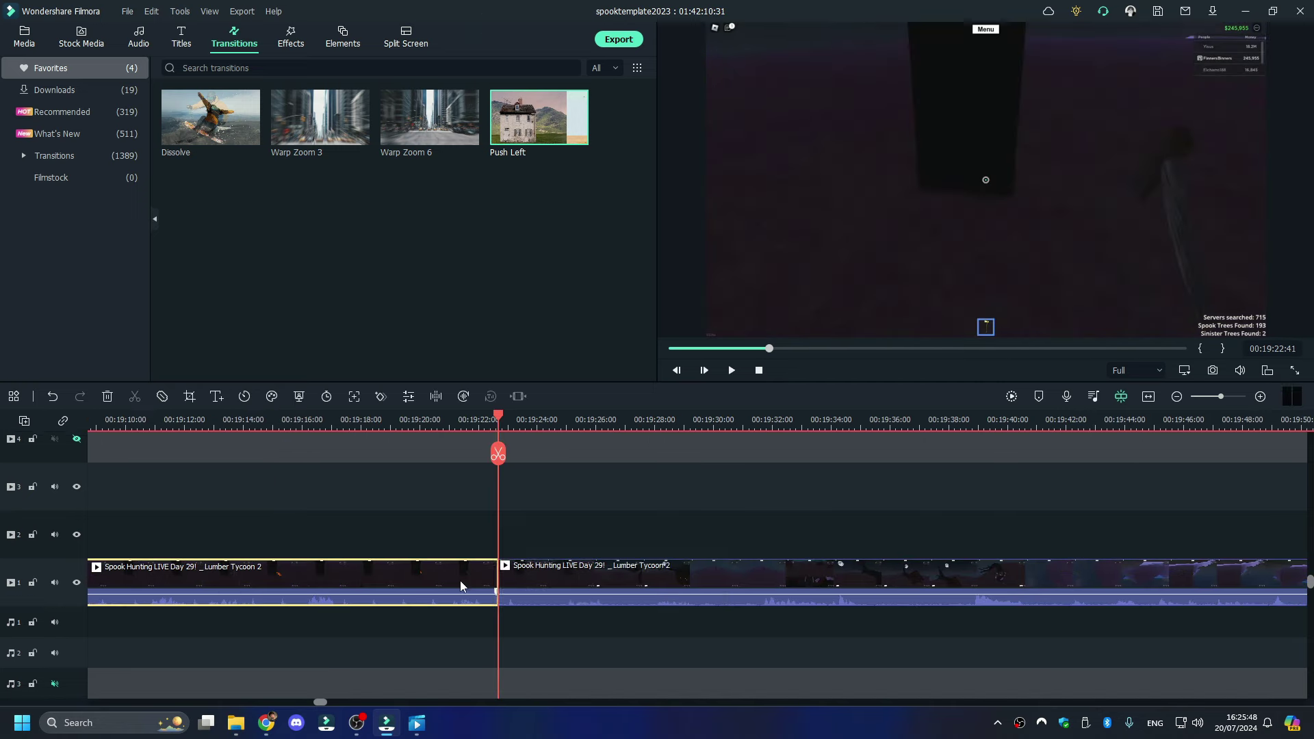
{"action": "right_click", "coordinate": [460, 580]}
{"action": "left_click", "coordinate": [512, 137]}
{"action": "key", "text": "space"}
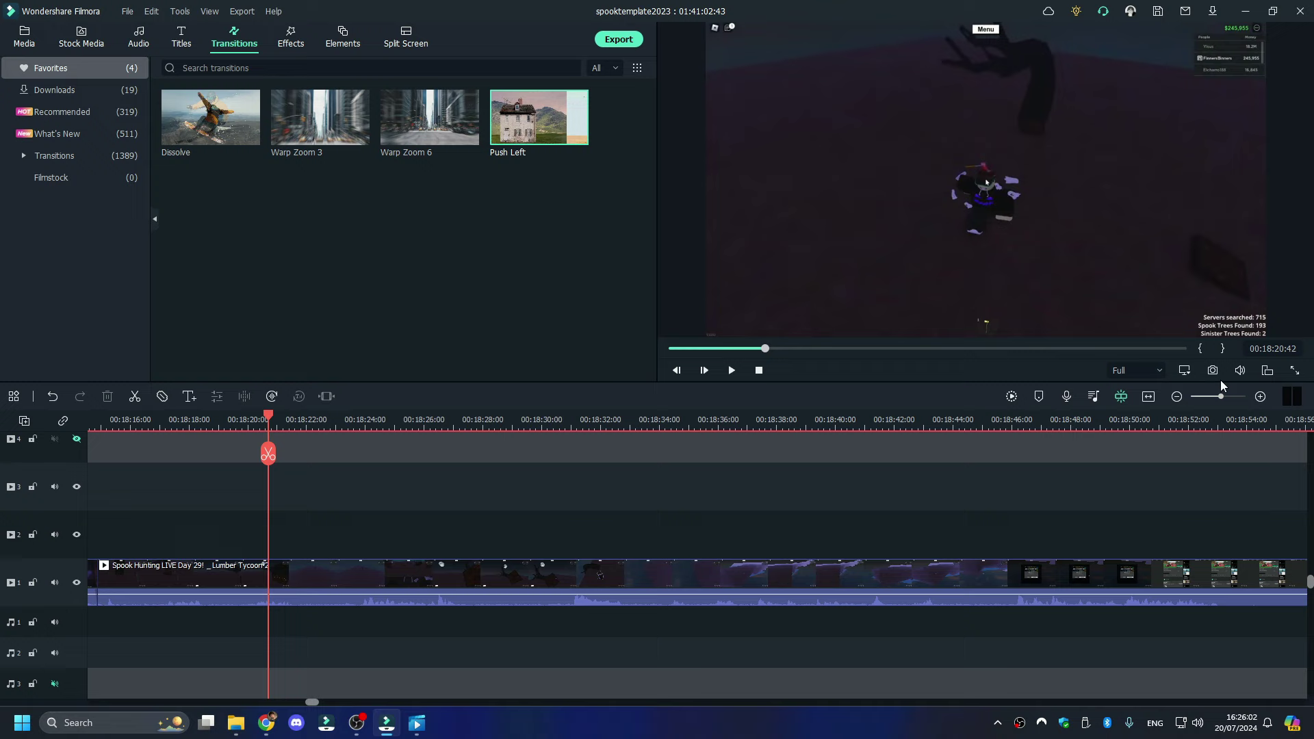
- Split with Ctrl+B and paste a trimmed sound effect onto audio track 1 at the cut
{"action": "left_click_drag", "start_coordinate": [1221, 397], "coordinate": [1229, 397]}
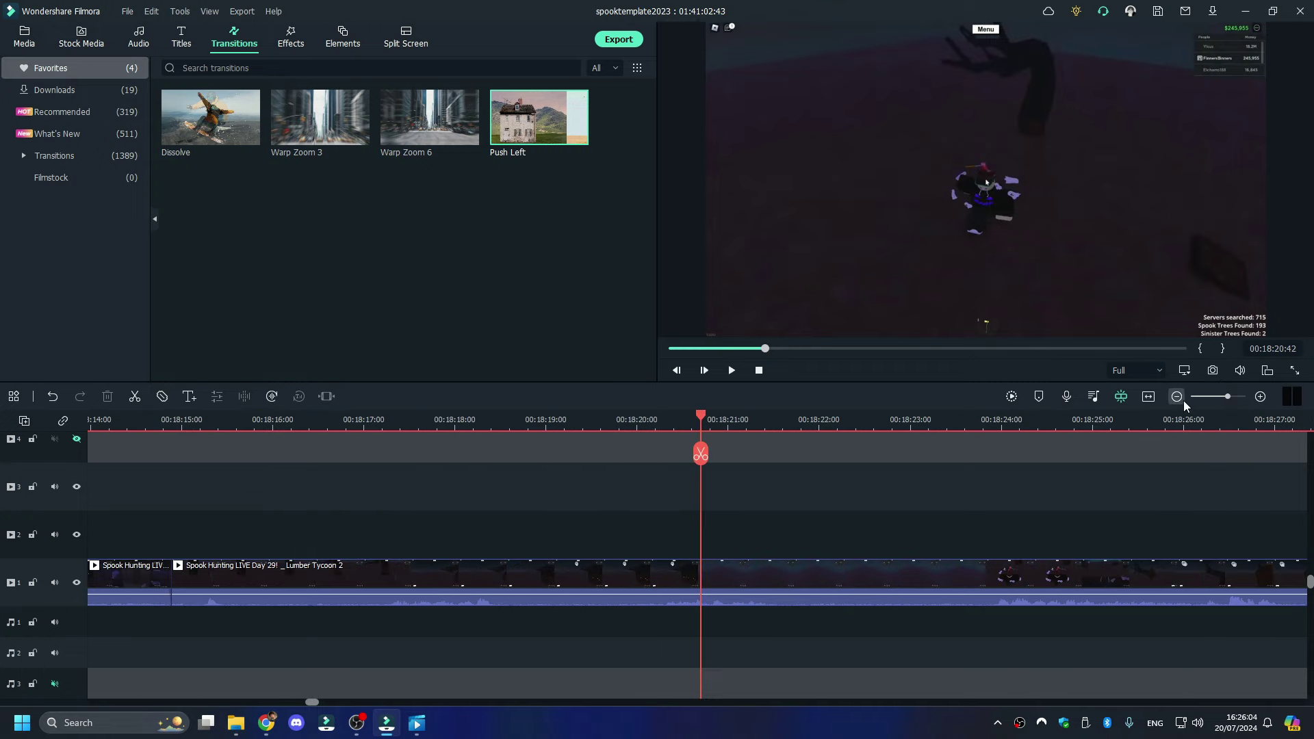
{"action": "key", "text": "ctrl+b"}
{"action": "key", "text": "ctrl+b"}
{"action": "key", "text": "ctrl+v"}
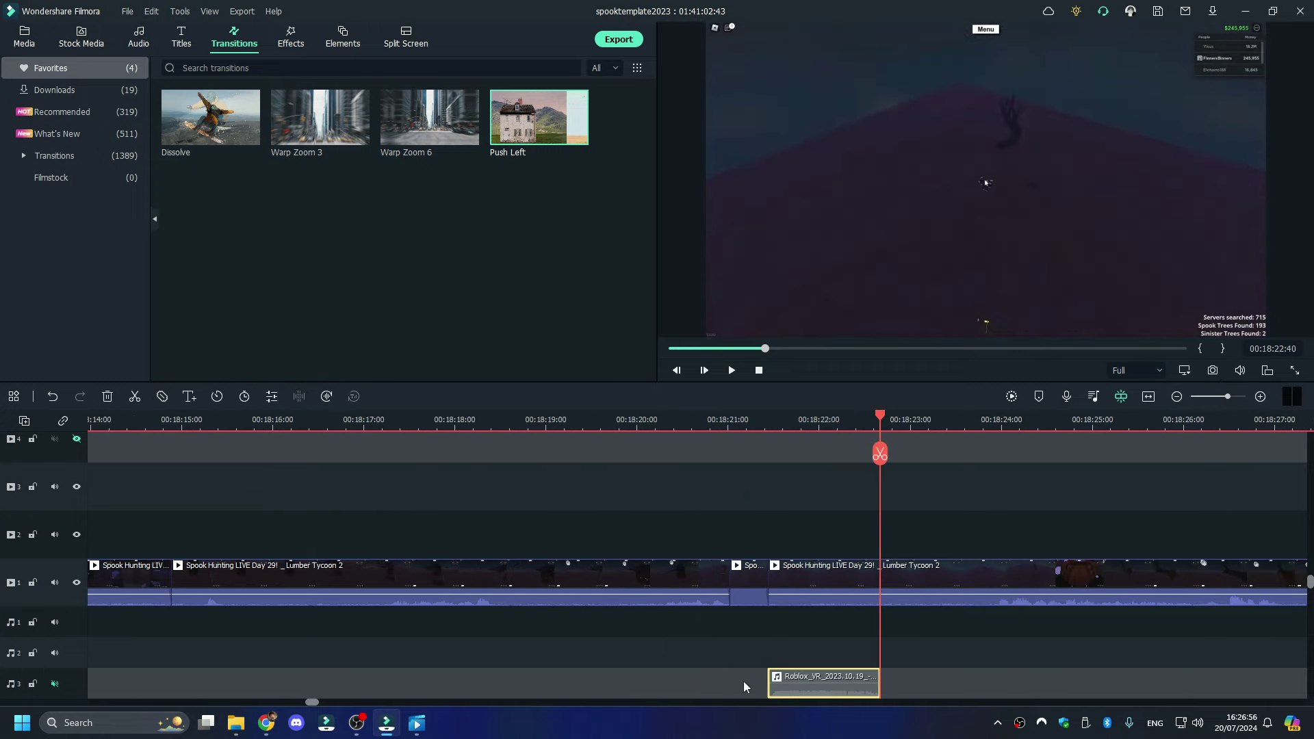
{"action": "scroll", "coordinate": [743, 680], "scroll_direction": "down", "scroll_amount": 1}
{"action": "left_click_drag", "start_coordinate": [806, 605], "coordinate": [769, 575]}
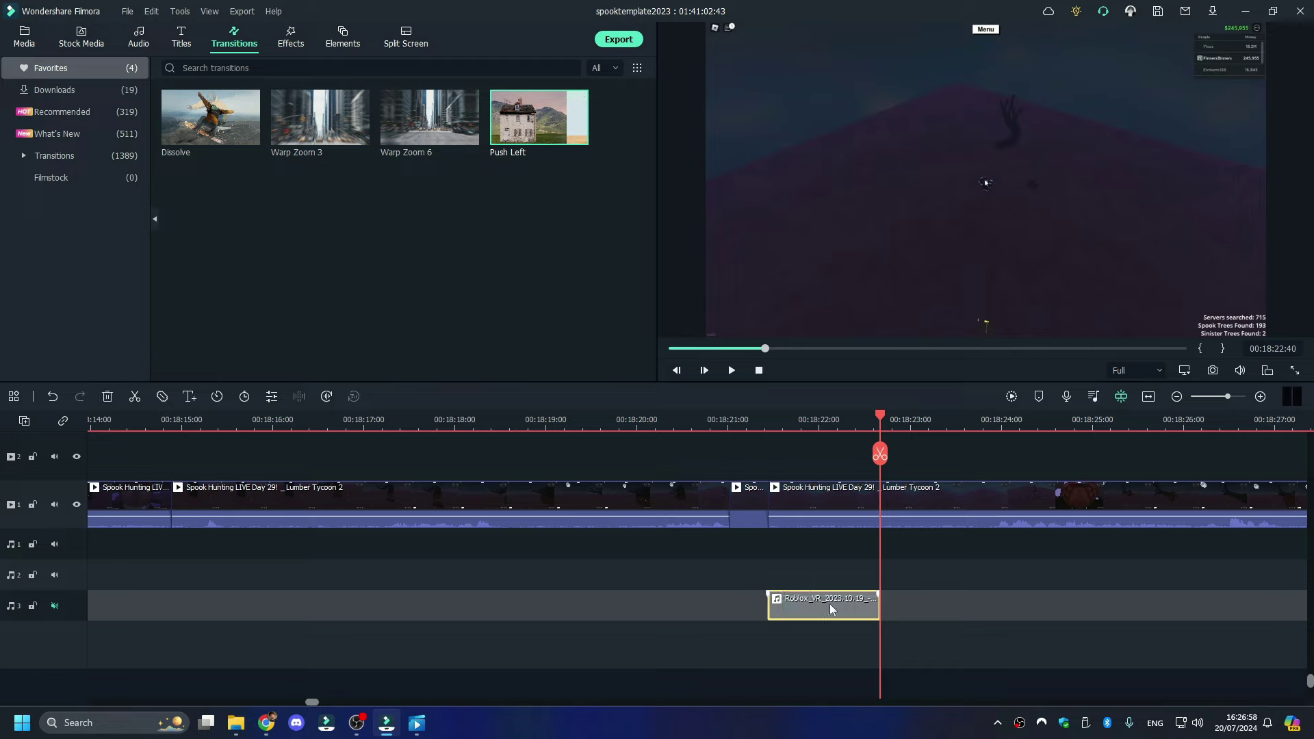
{"action": "left_click_drag", "start_coordinate": [847, 609], "coordinate": [807, 538]}
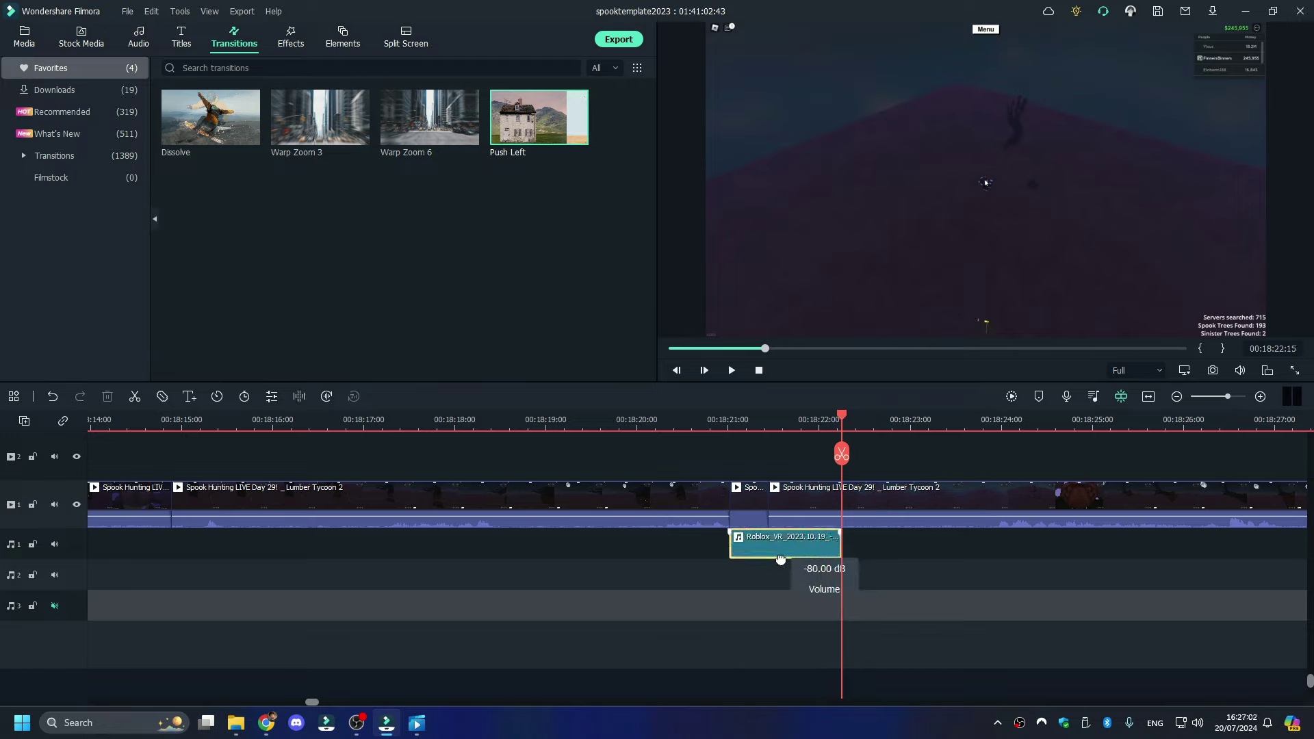
{"action": "left_click_drag", "start_coordinate": [845, 558], "coordinate": [768, 558]}
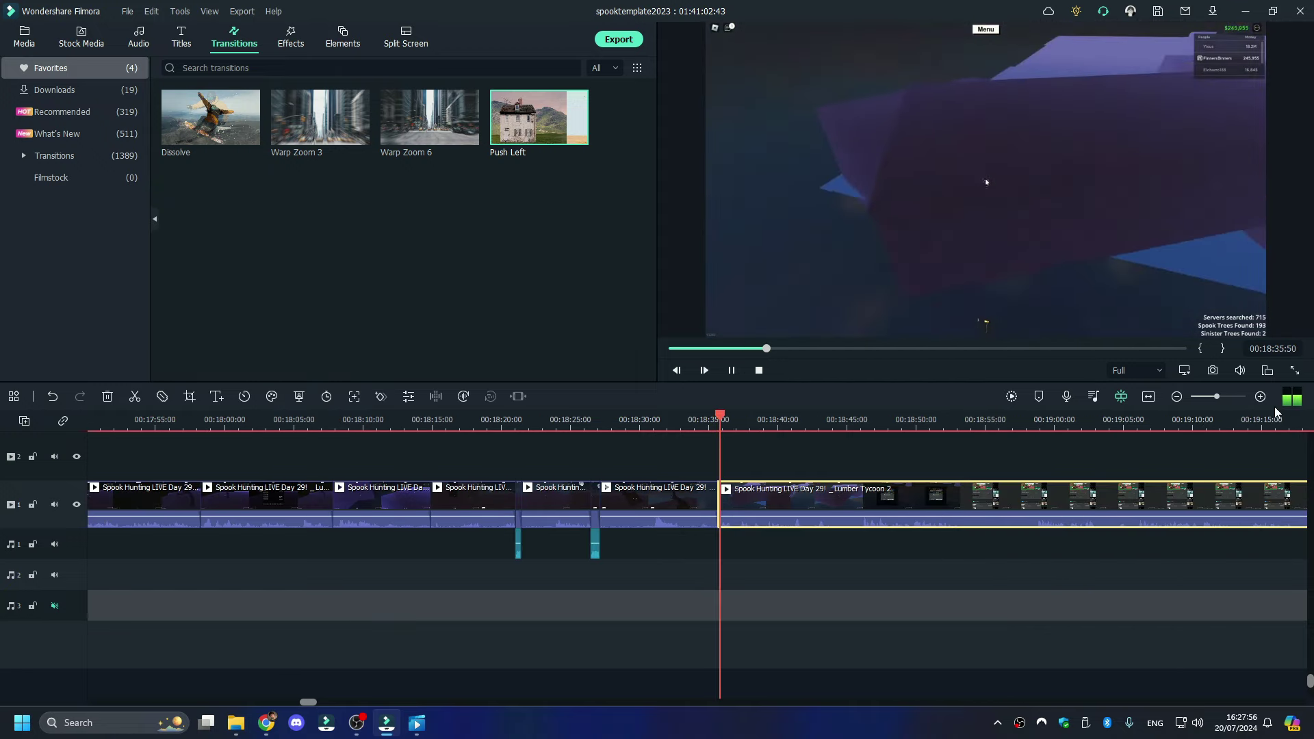
{"action": "left_click_drag", "start_coordinate": [1204, 398], "coordinate": [1210, 401]}
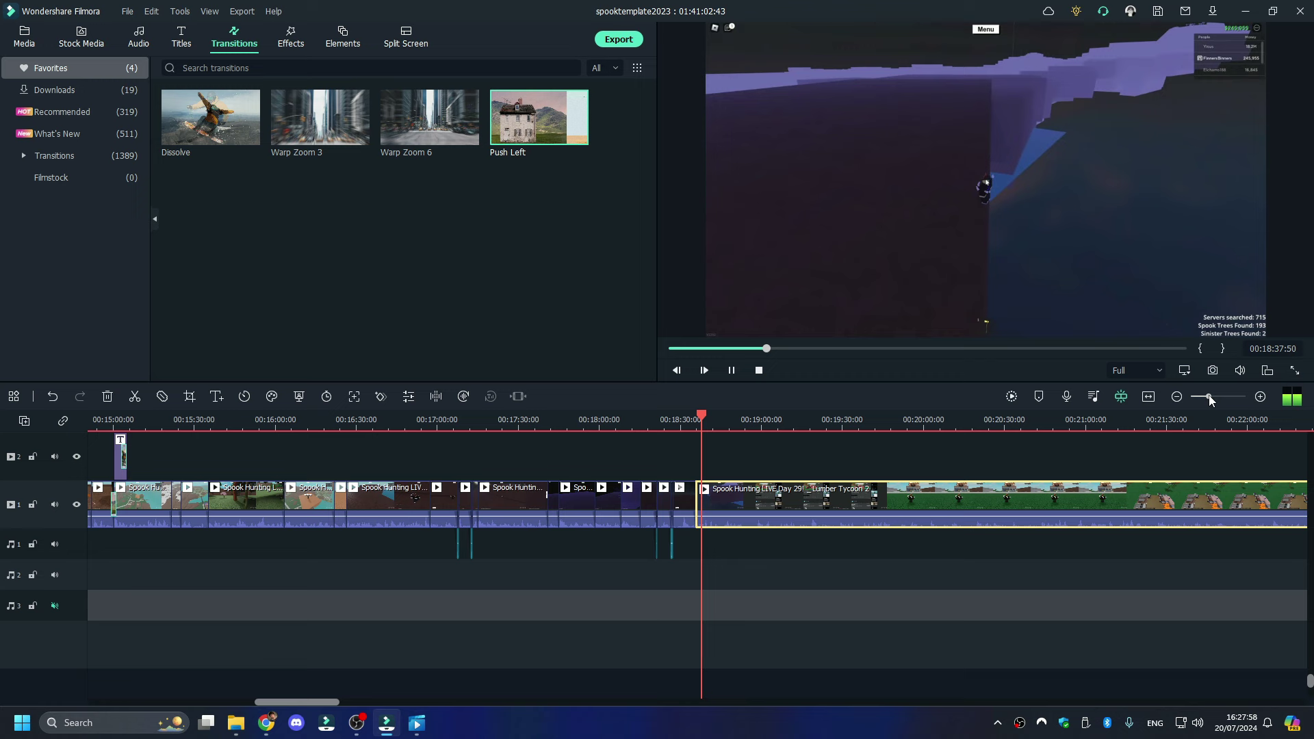
{"action": "left_click", "coordinate": [1266, 415]}
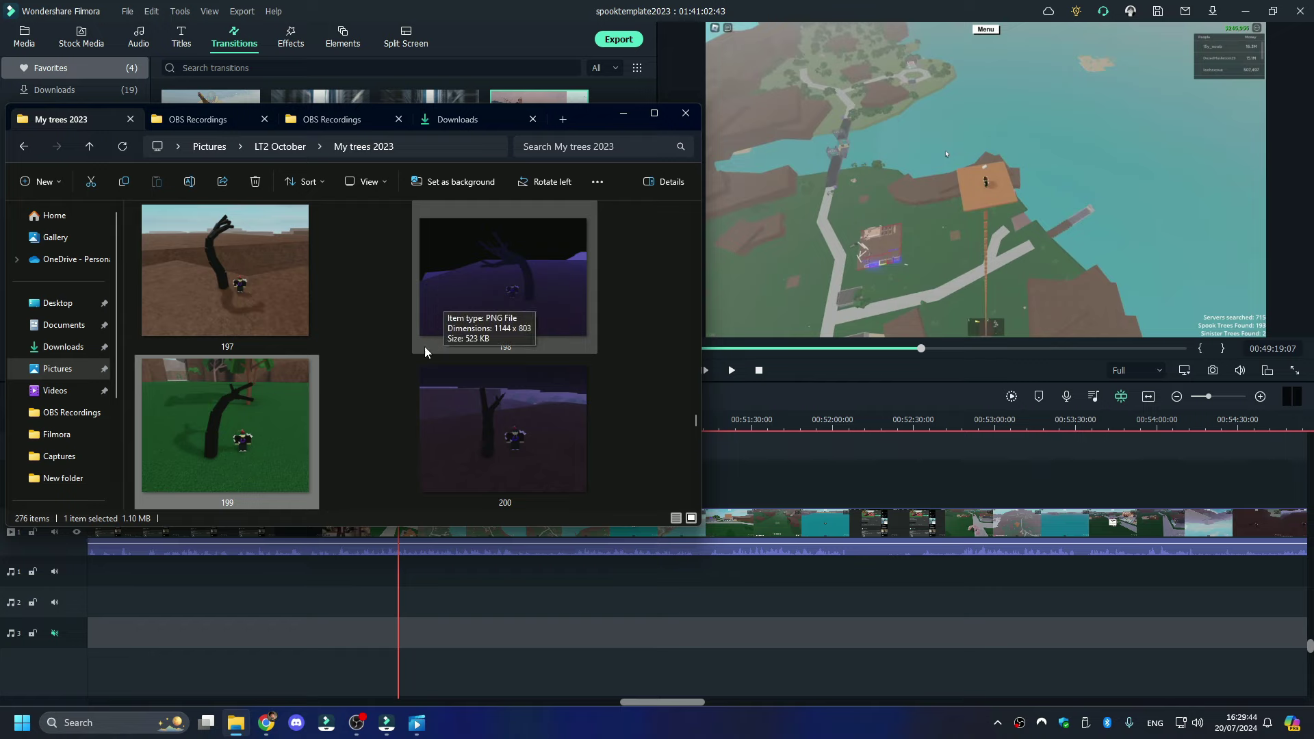
{"action": "scroll", "coordinate": [298, 436], "scroll_direction": "up", "scroll_amount": 2}
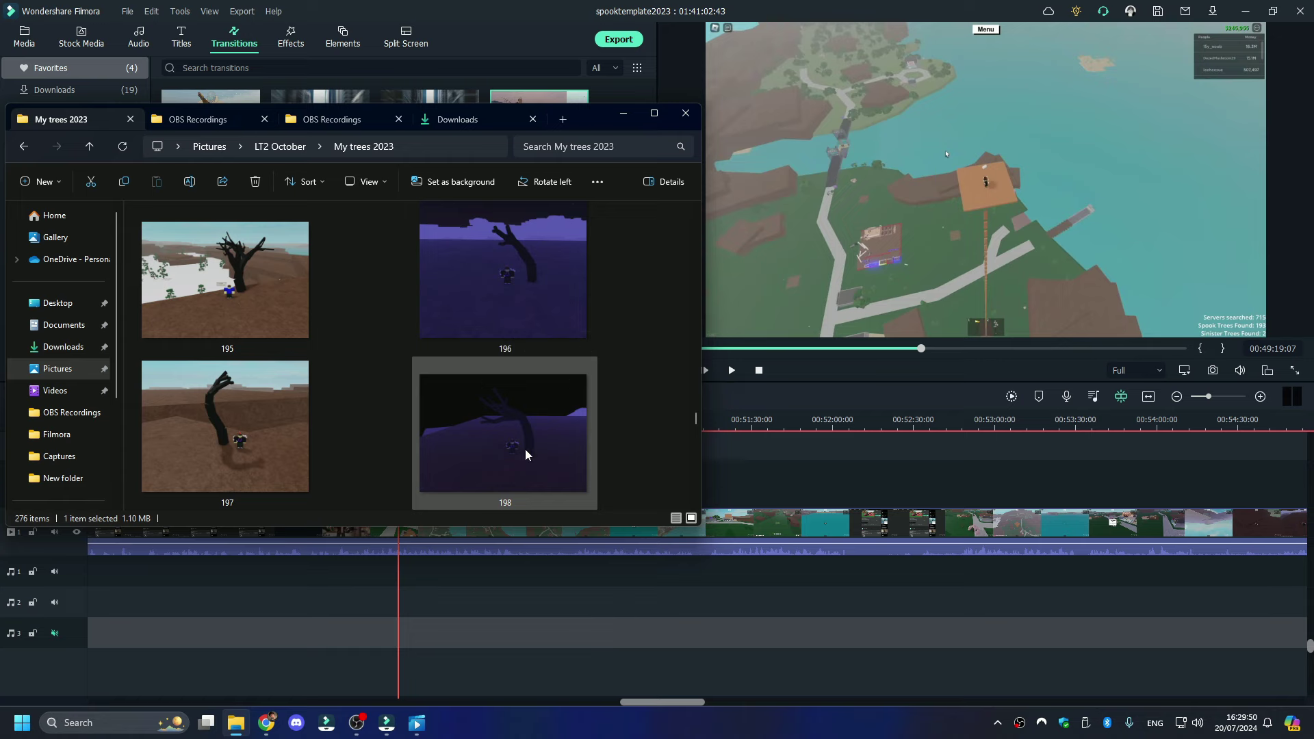
{"action": "scroll", "coordinate": [524, 448], "scroll_direction": "down", "scroll_amount": 2}
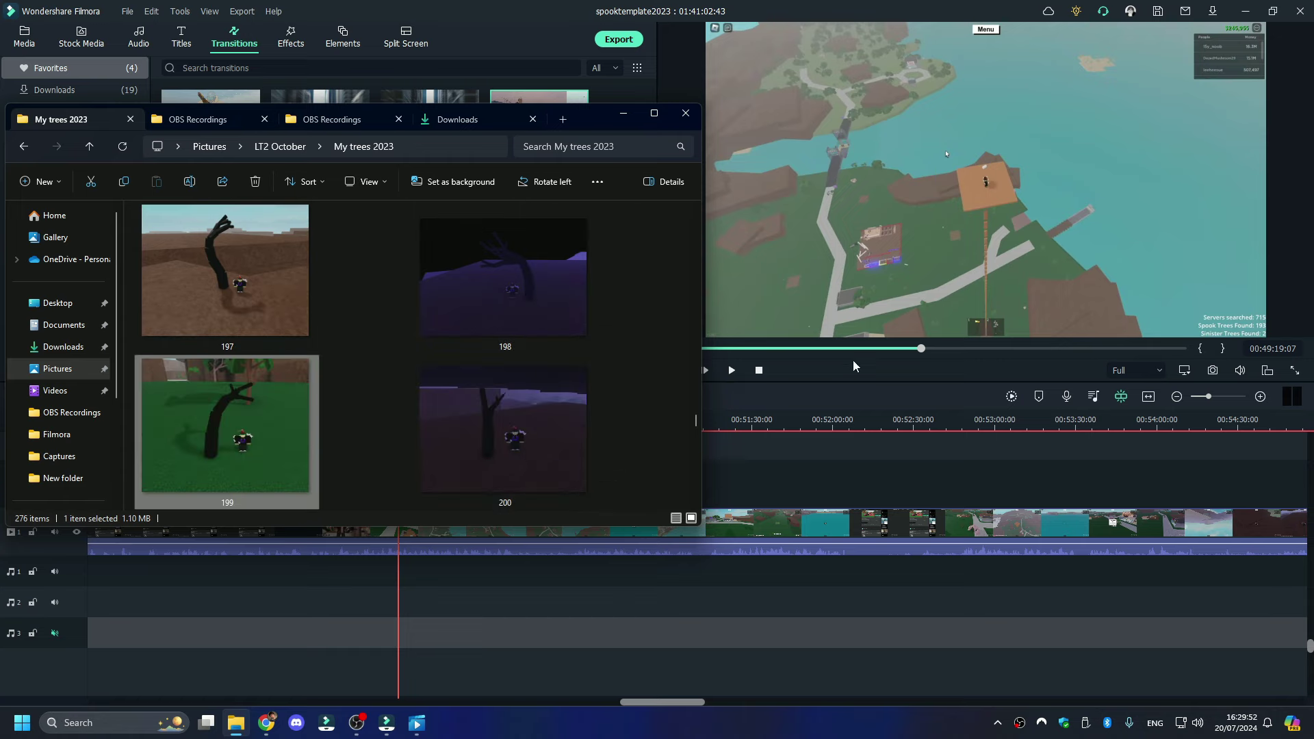
{"action": "left_click", "coordinate": [765, 395]}
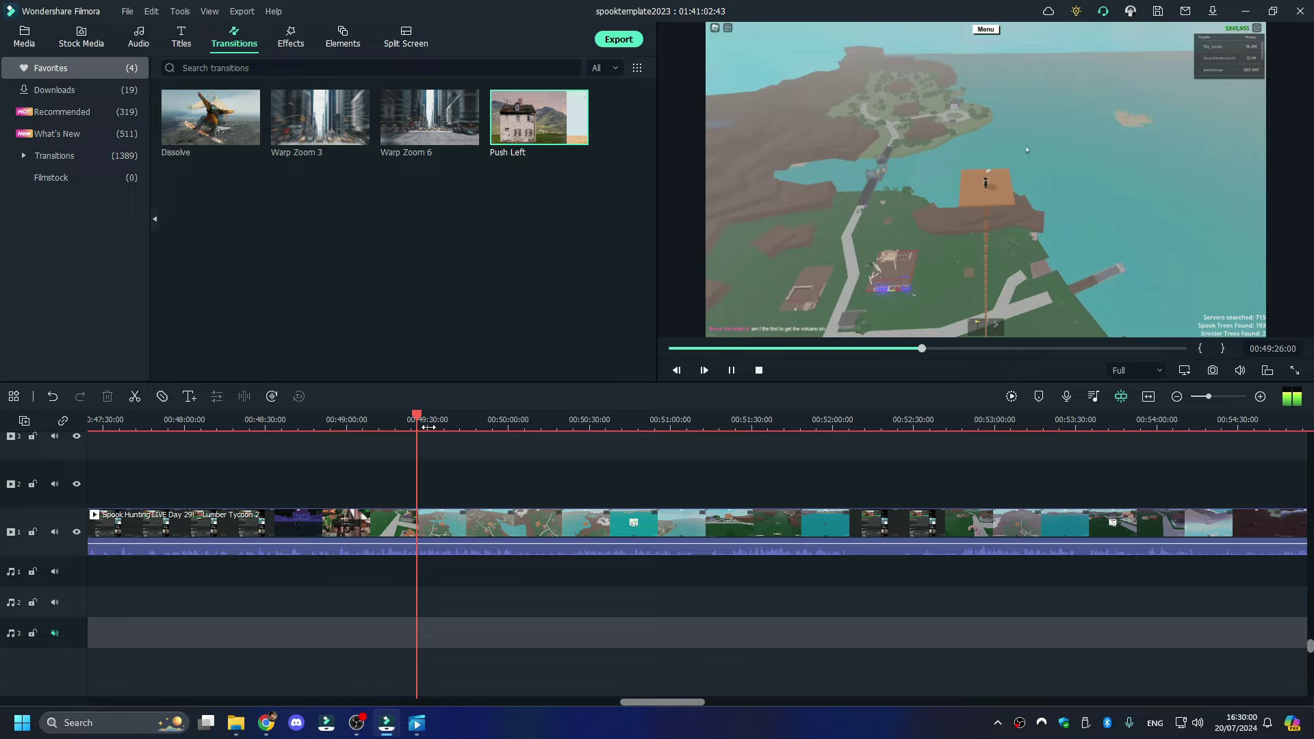
- Preview the footage full screen and check the spook tree screenshots folder
{"action": "left_click", "coordinate": [1294, 370]}
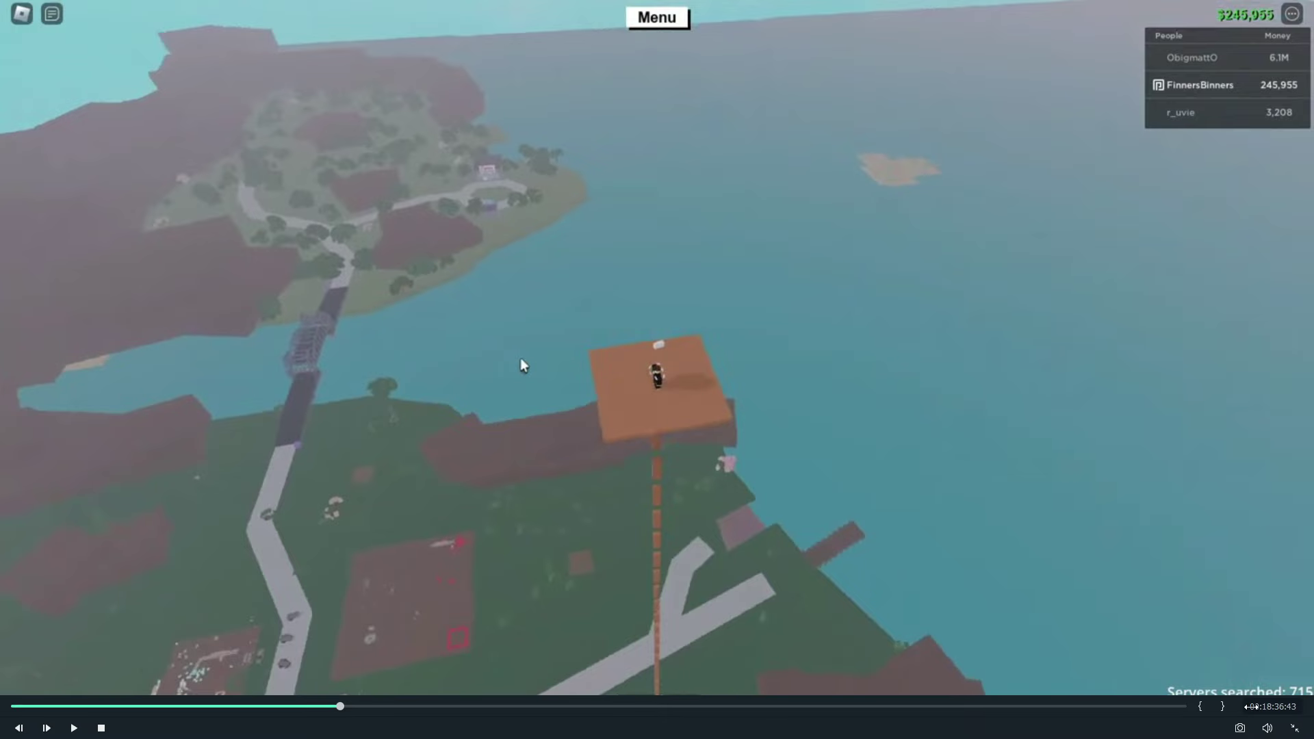
{"action": "left_click", "coordinate": [1293, 728]}
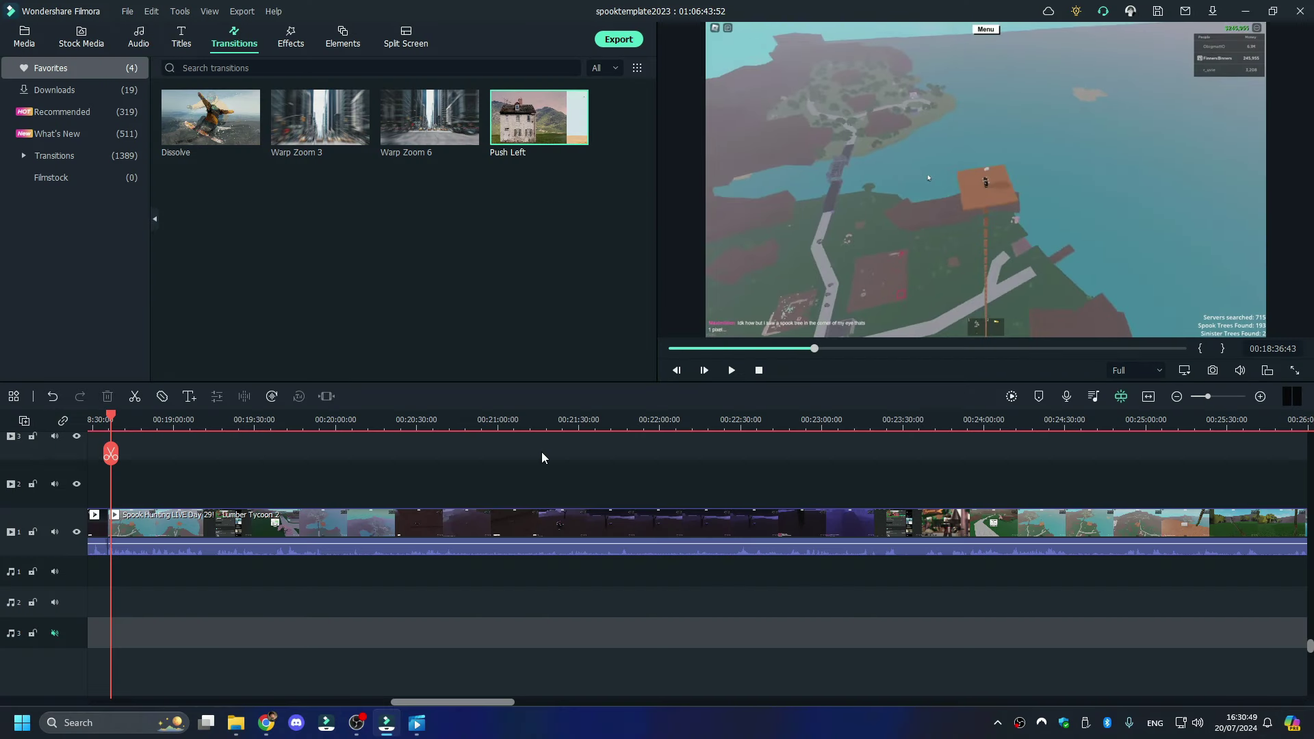
{"action": "left_click", "coordinate": [556, 427]}
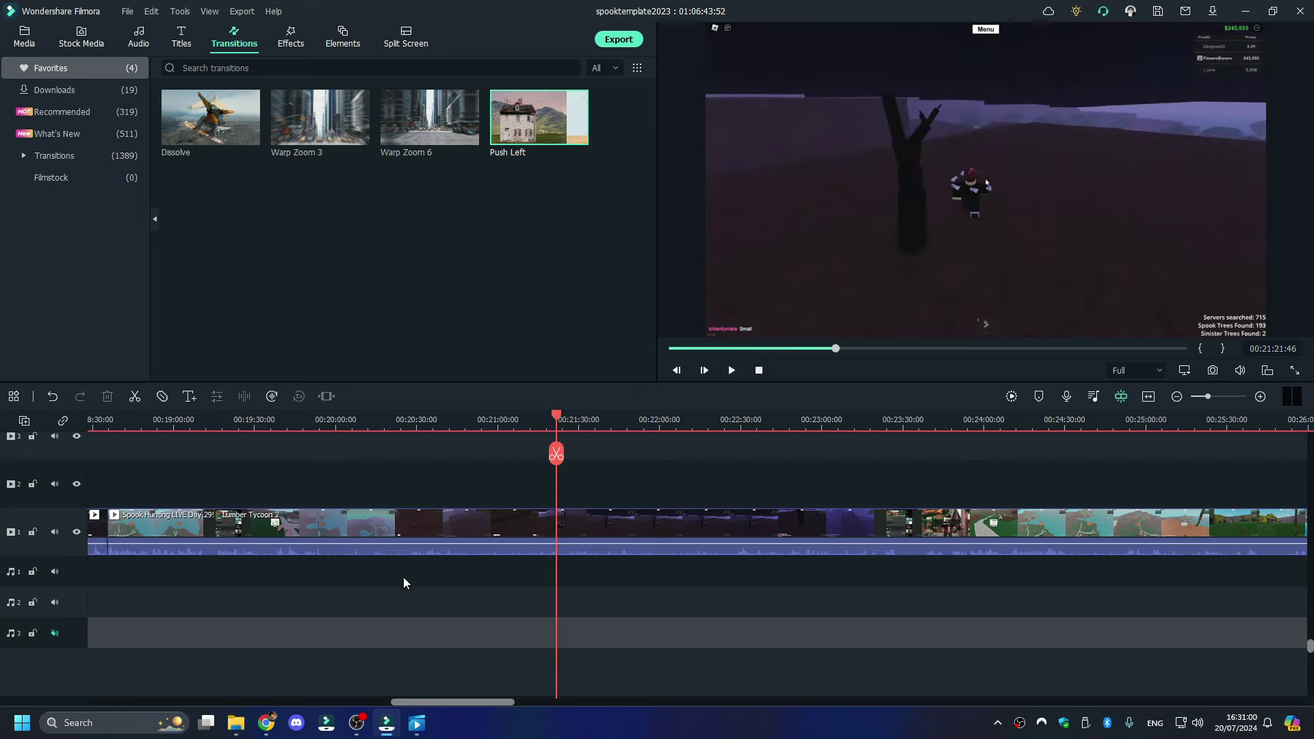
{"action": "left_click", "coordinate": [235, 723]}
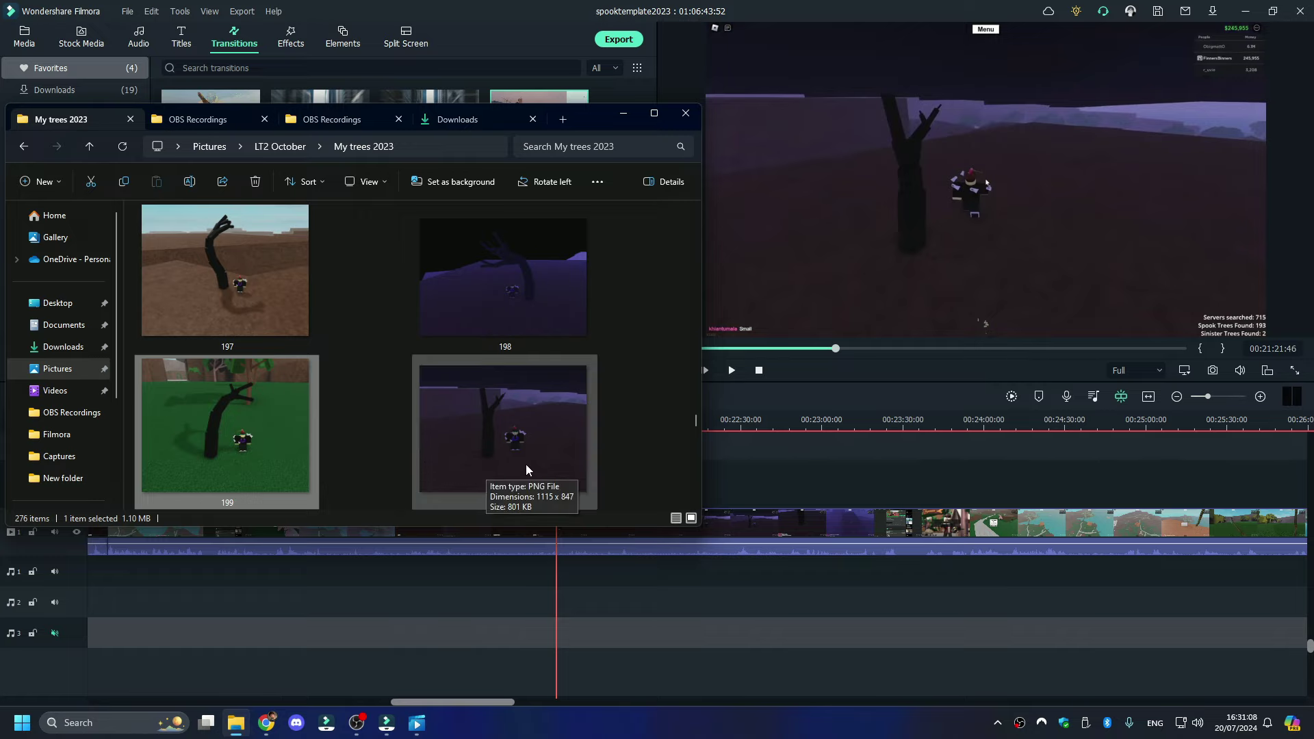
{"action": "left_click", "coordinate": [745, 413]}
- Undo the accidental footage removal and resume playback from about 00:41:26
{"action": "key", "text": "ctrl+z"}
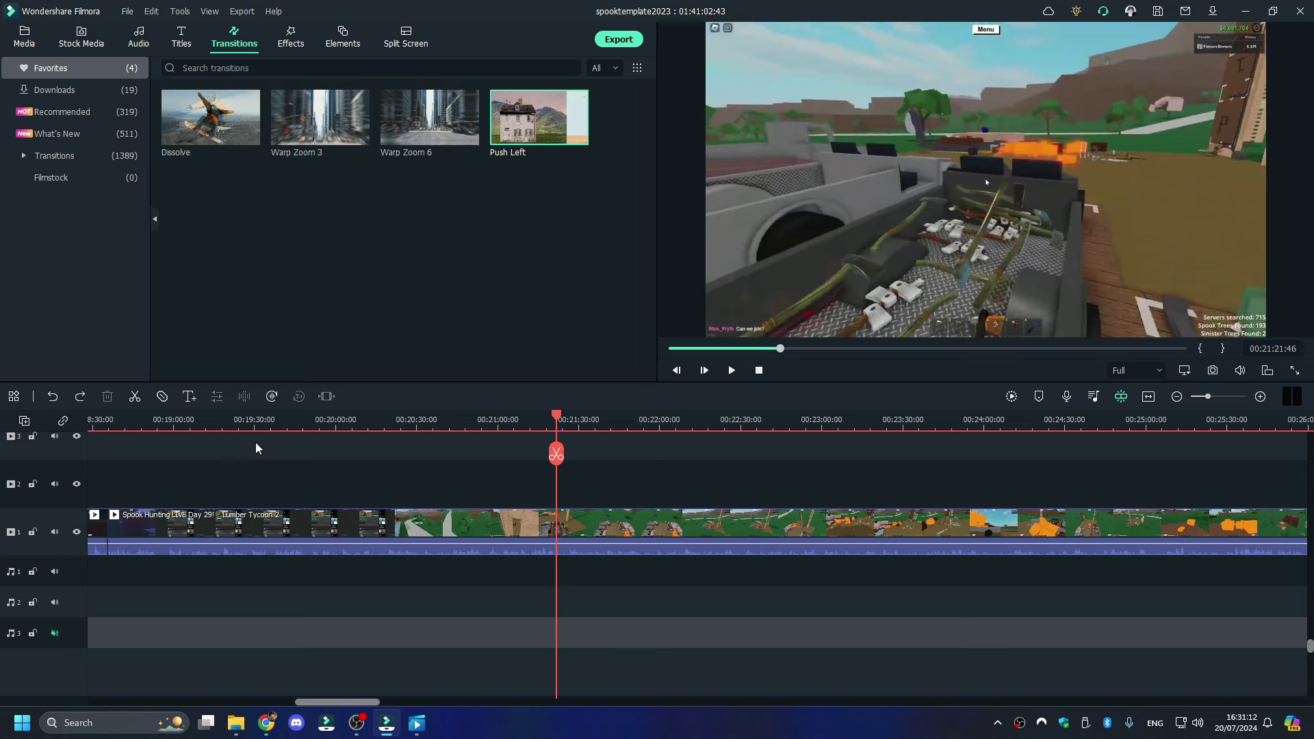
{"action": "left_click", "coordinate": [1197, 397]}
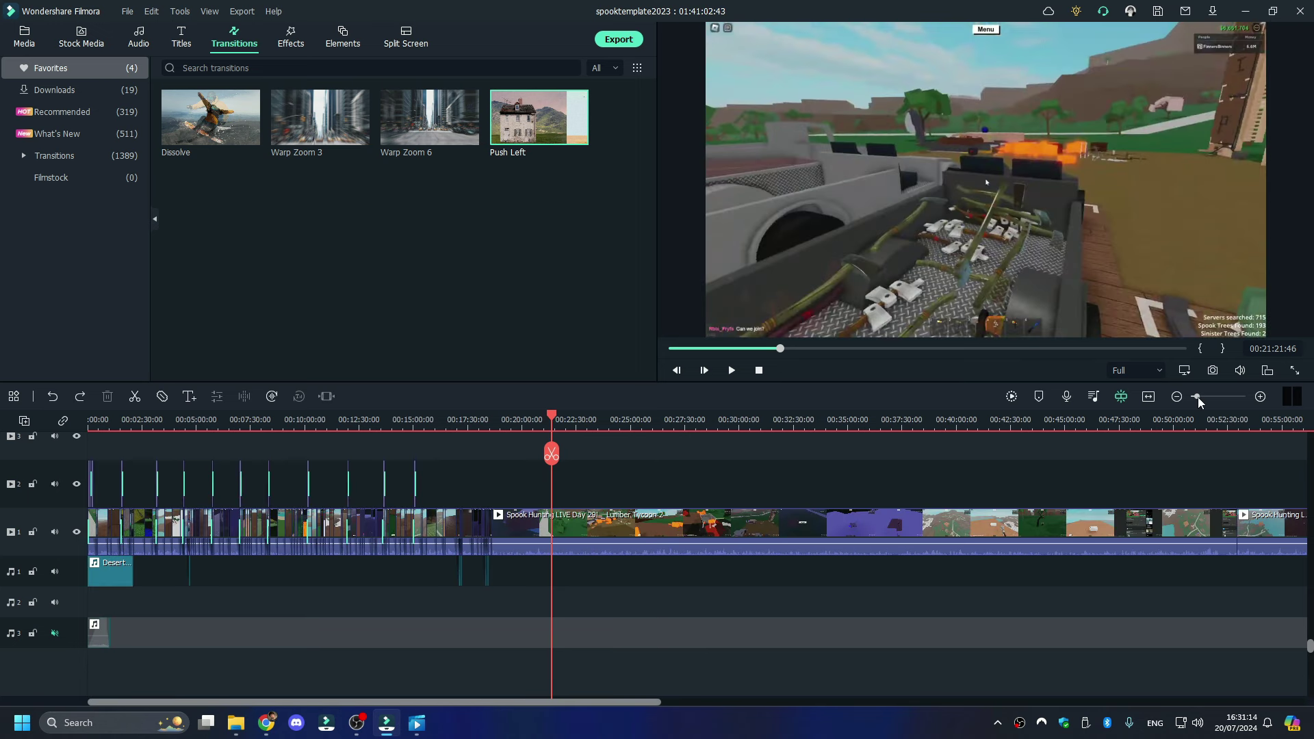
{"action": "left_click", "coordinate": [1010, 418]}
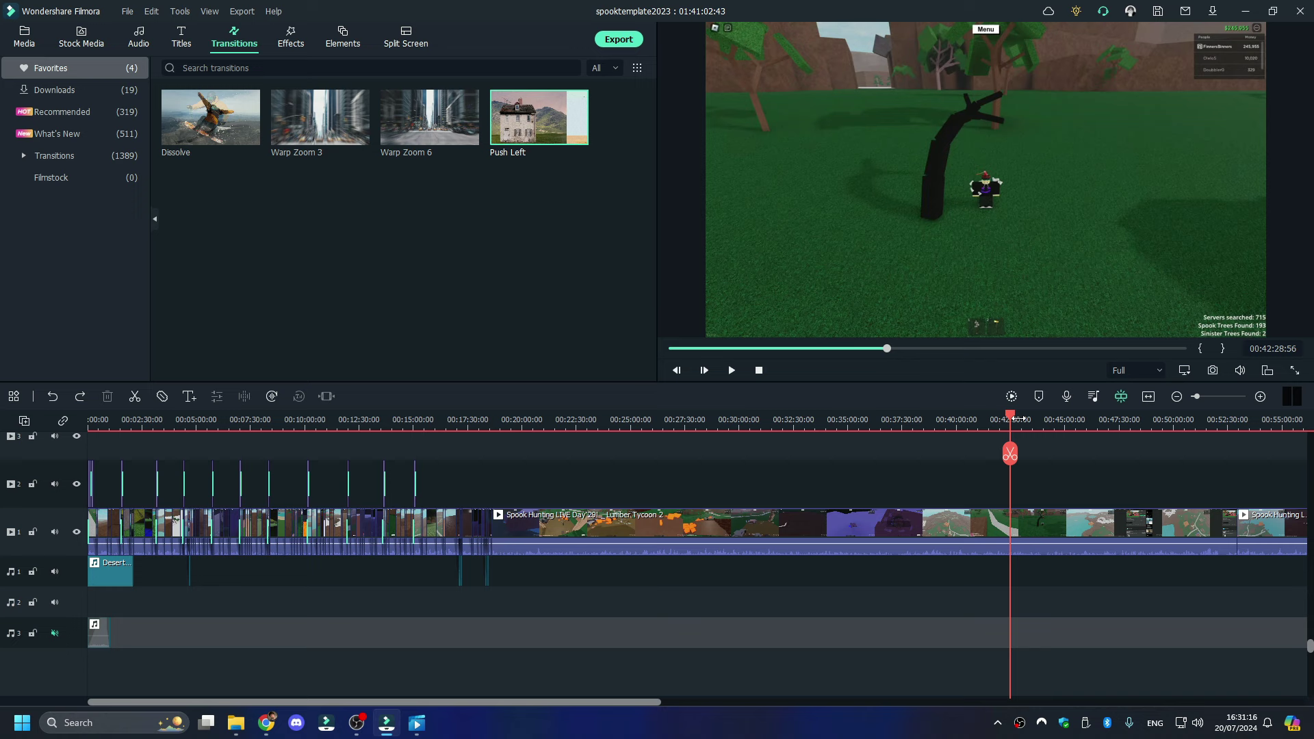
{"action": "left_click", "coordinate": [987, 418]}
{"action": "key", "text": "space"}
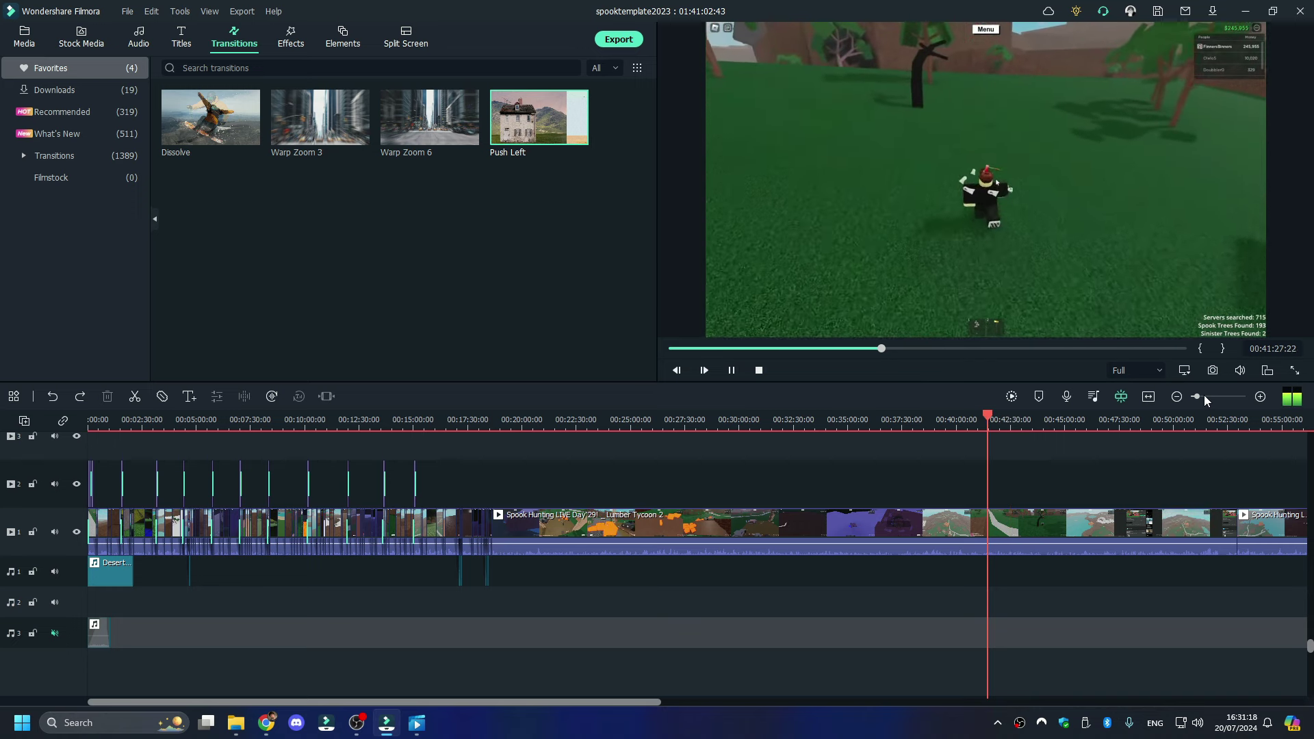
- Delete the unwanted 20-minute stretch of footage after about 00:38:31
{"action": "left_click", "coordinate": [1204, 397]}
{"action": "left_click", "coordinate": [728, 419]}
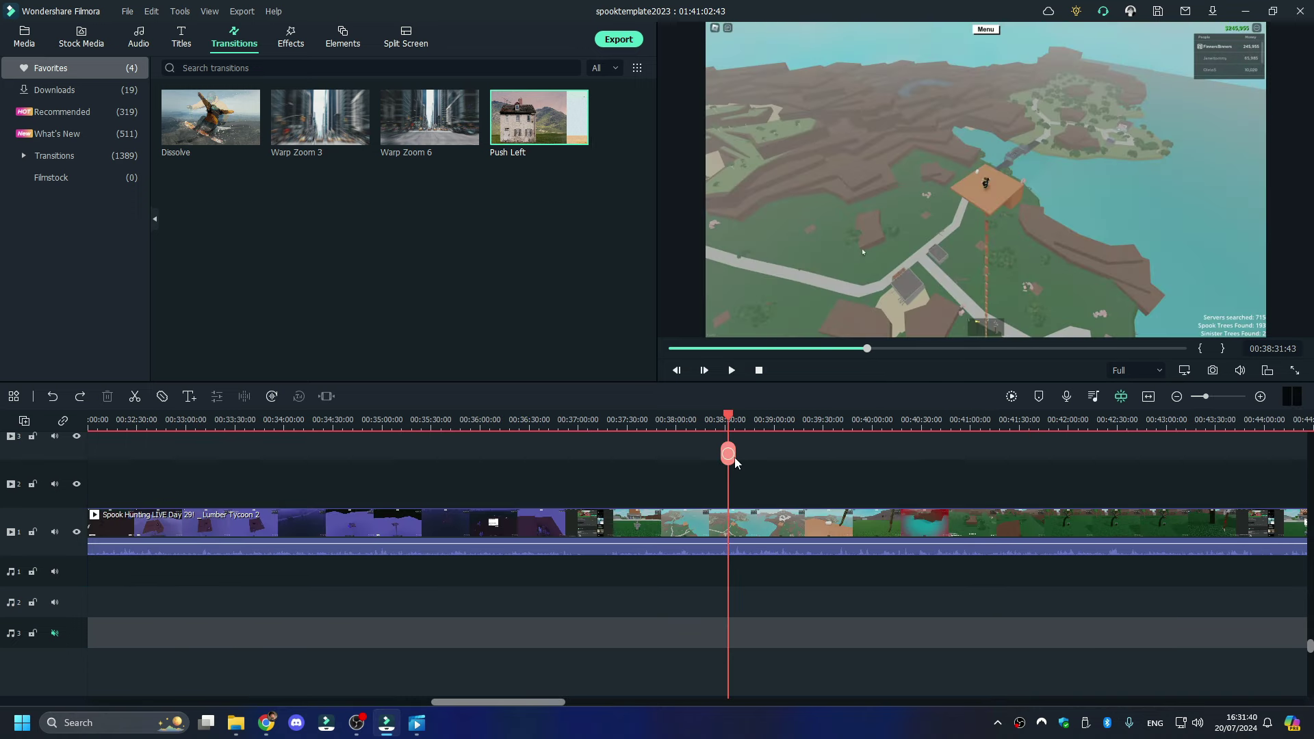
{"action": "left_click", "coordinate": [739, 523]}
{"action": "right_click", "coordinate": [739, 523]}
{"action": "left_click", "coordinate": [671, 139]}
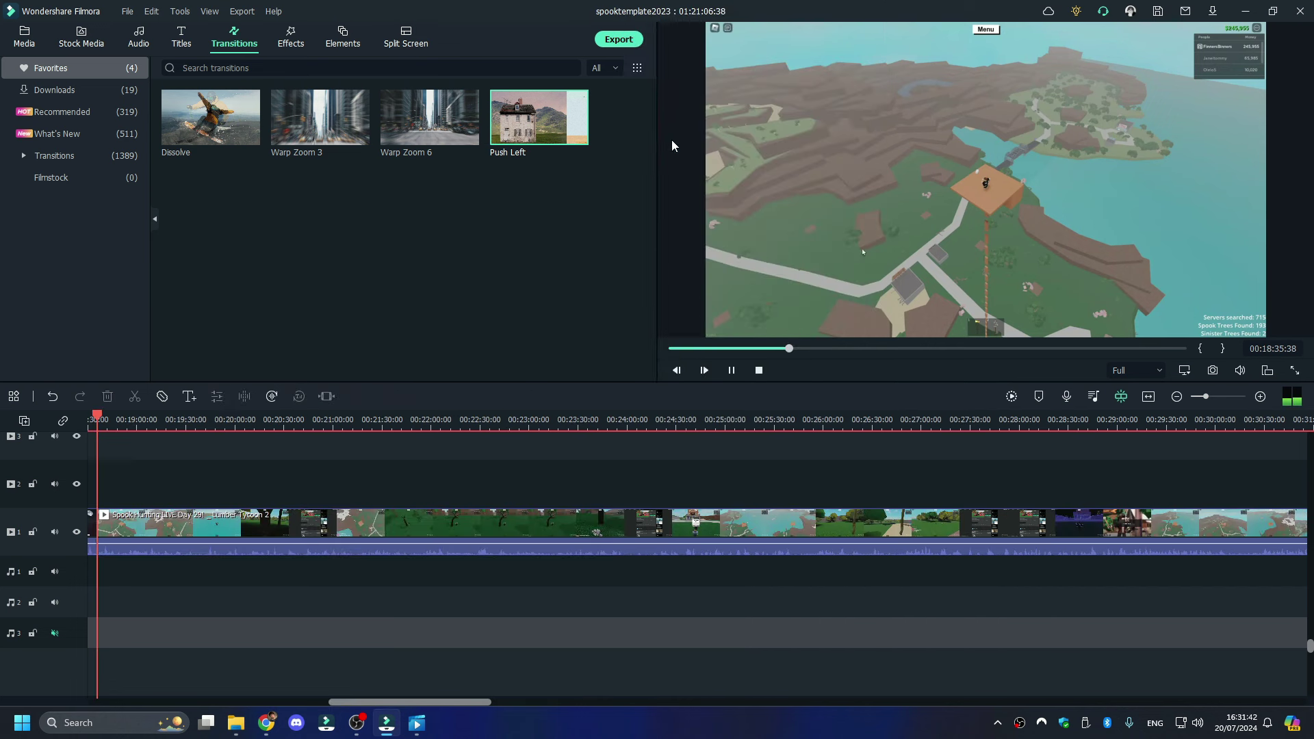
- Add a Push Left transition centred across the clip join
{"action": "left_click_drag", "start_coordinate": [575, 130], "coordinate": [411, 534]}
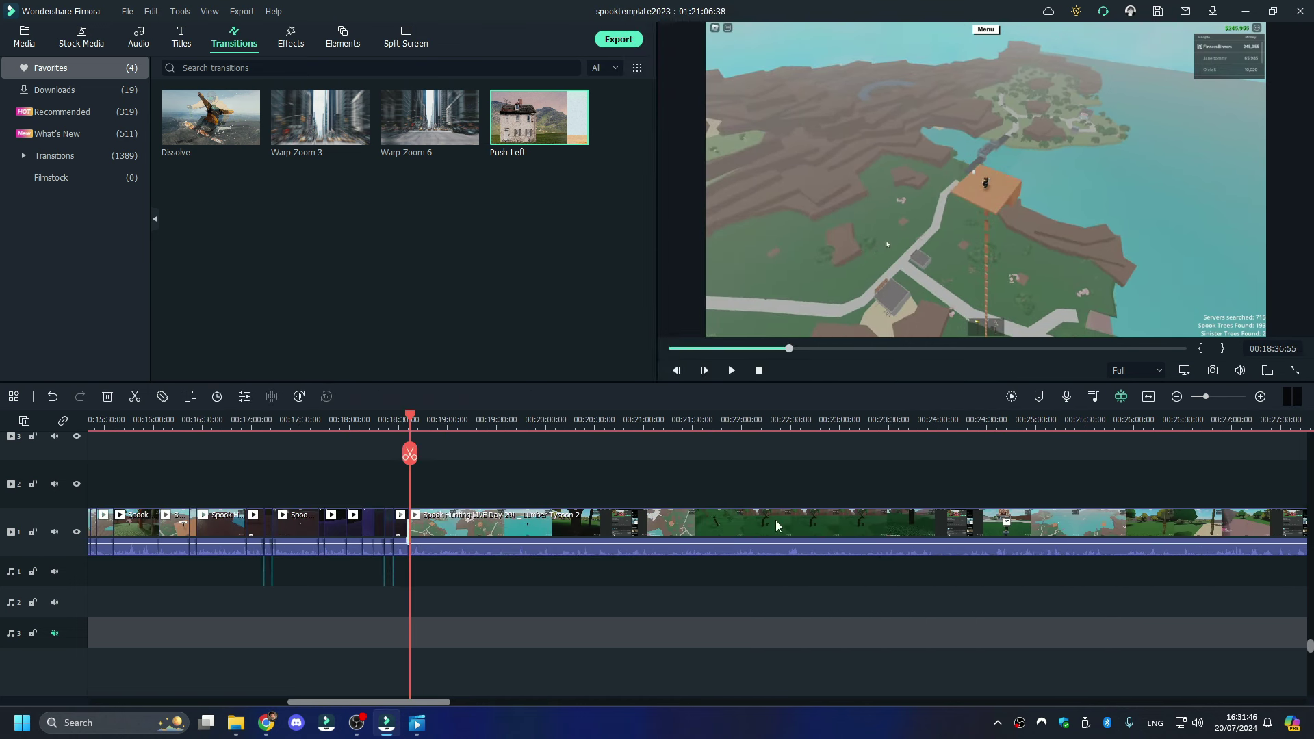
{"action": "left_click", "coordinate": [1225, 399]}
{"action": "left_click_drag", "start_coordinate": [695, 506], "coordinate": [646, 531]}
- Move the Lower Third 4 title from 00:15:00 to just before the join near 00:18:36
{"action": "left_click", "coordinate": [1207, 397]}
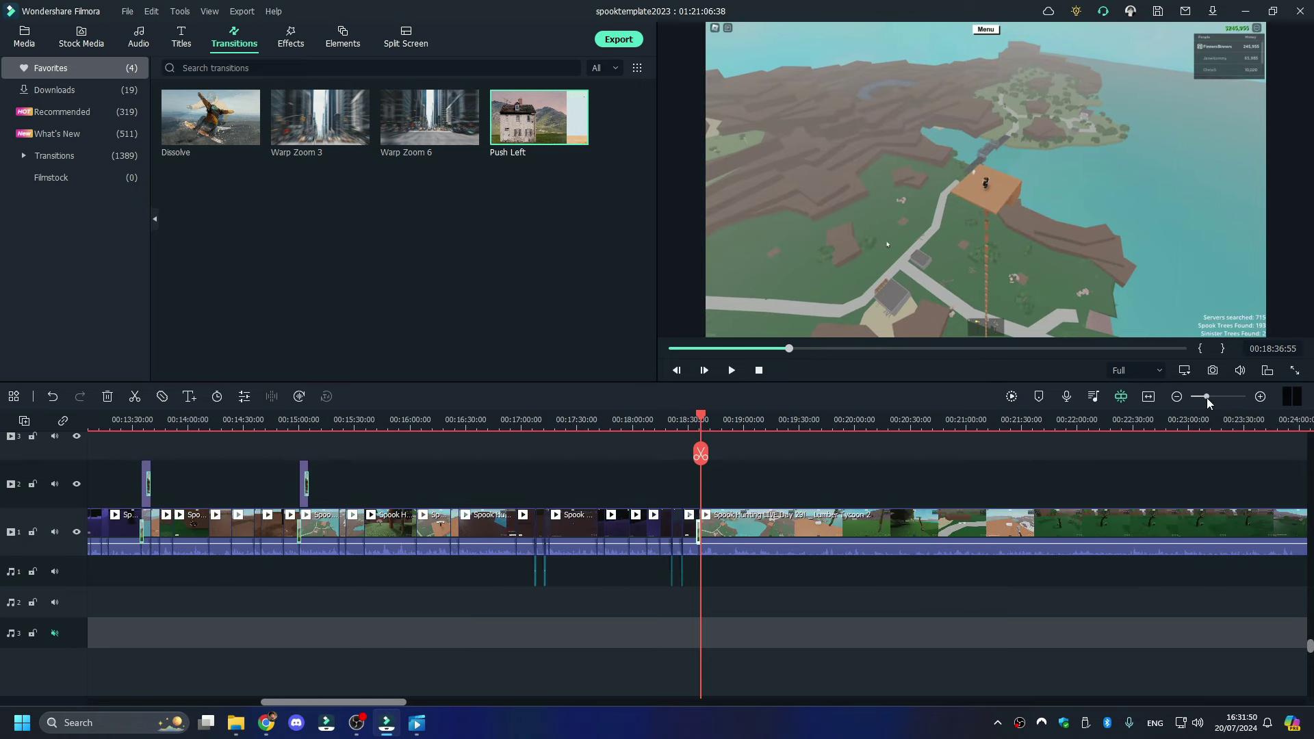
{"action": "left_click", "coordinate": [264, 478]}
{"action": "left_click", "coordinate": [301, 486]}
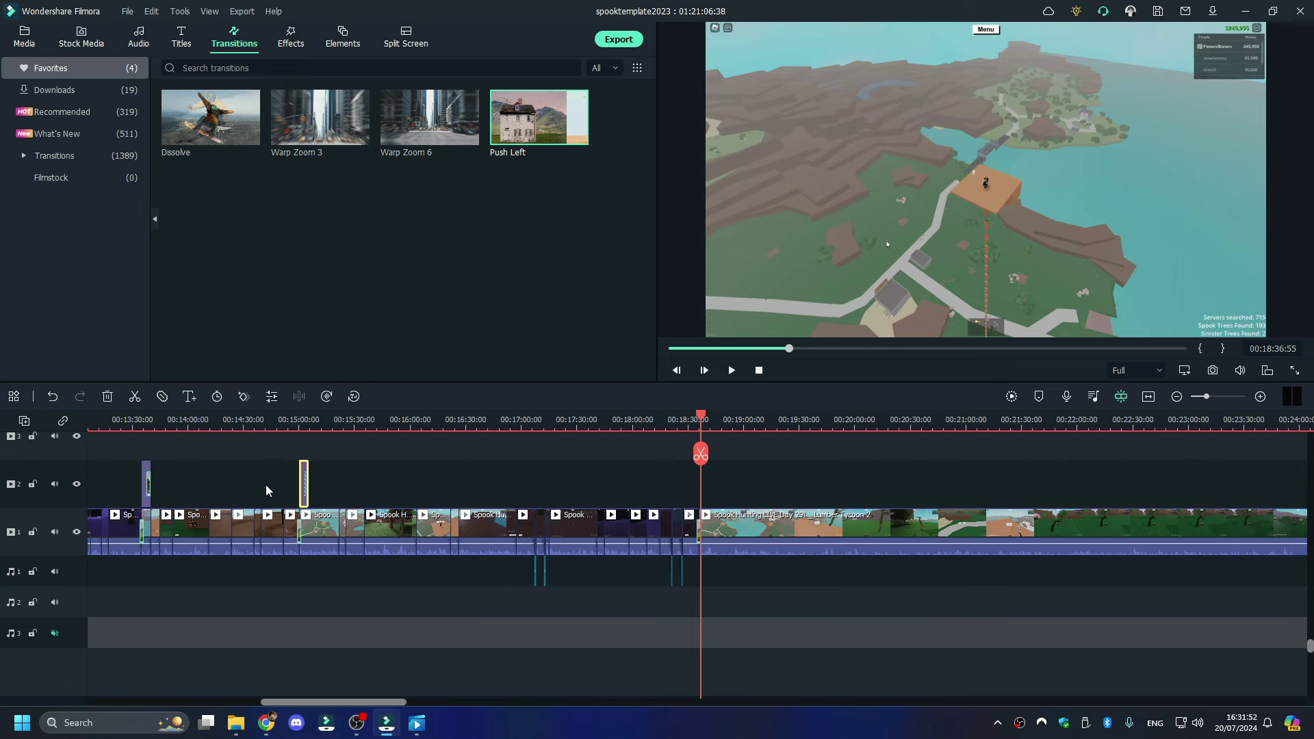
{"action": "left_click", "coordinate": [1217, 397]}
{"action": "left_click", "coordinate": [1223, 396]}
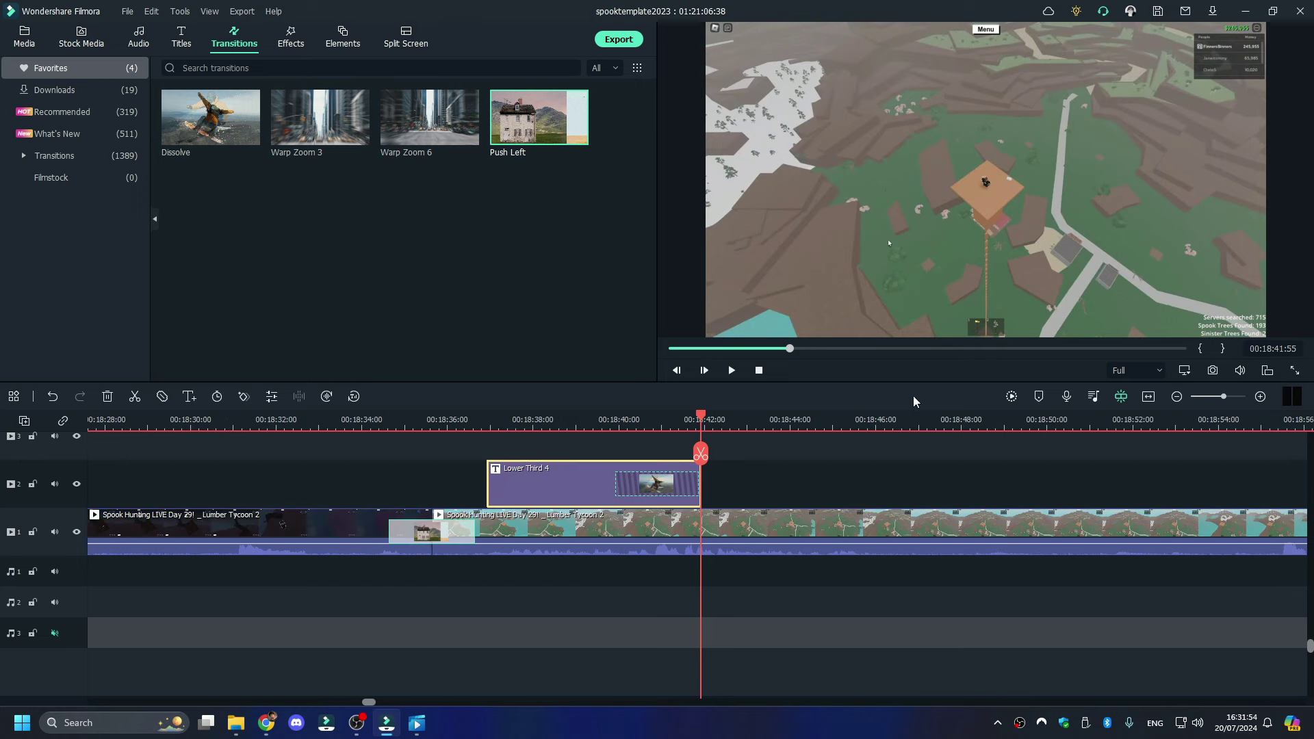
{"action": "left_click_drag", "start_coordinate": [547, 478], "coordinate": [493, 478]}
{"action": "left_click", "coordinate": [496, 420]}
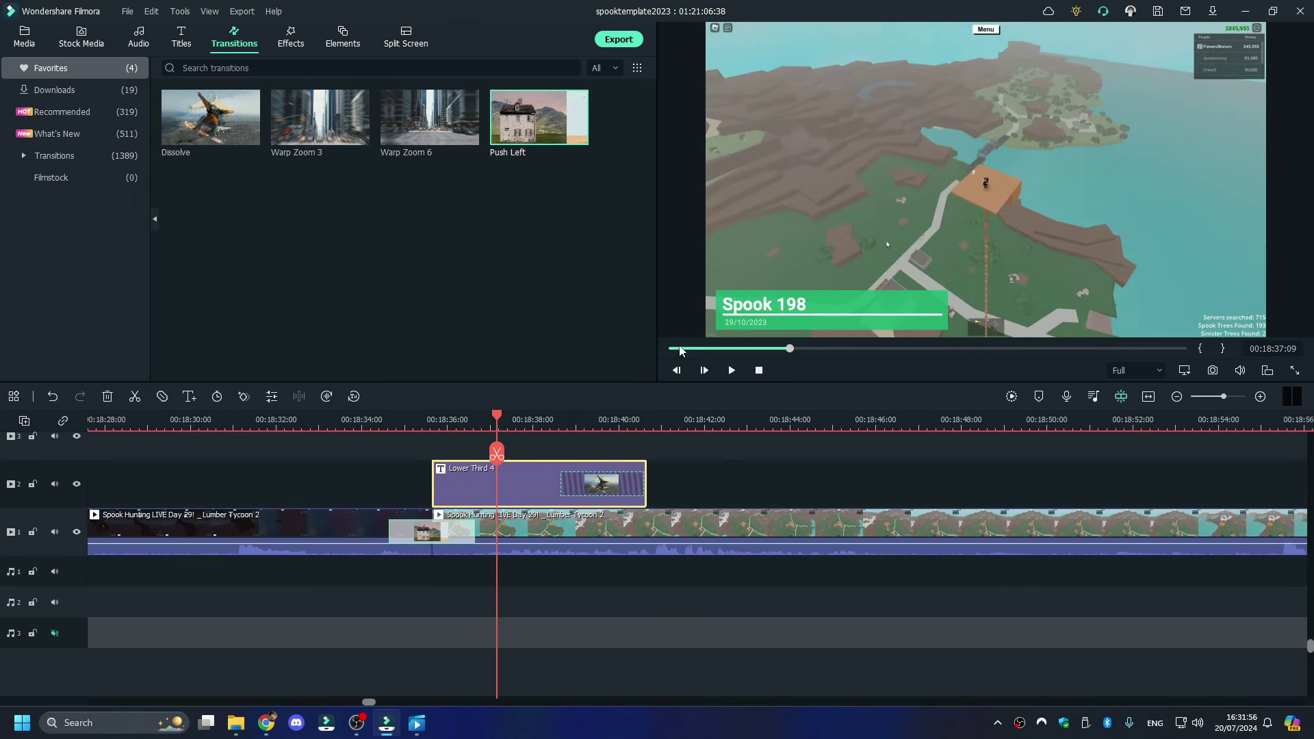
- Change the lower-third title text from Spook 198 to Spook 199
{"action": "double_click", "coordinate": [793, 299]}
{"action": "left_click", "coordinate": [454, 167]}
{"action": "key", "text": "BackSpace"}
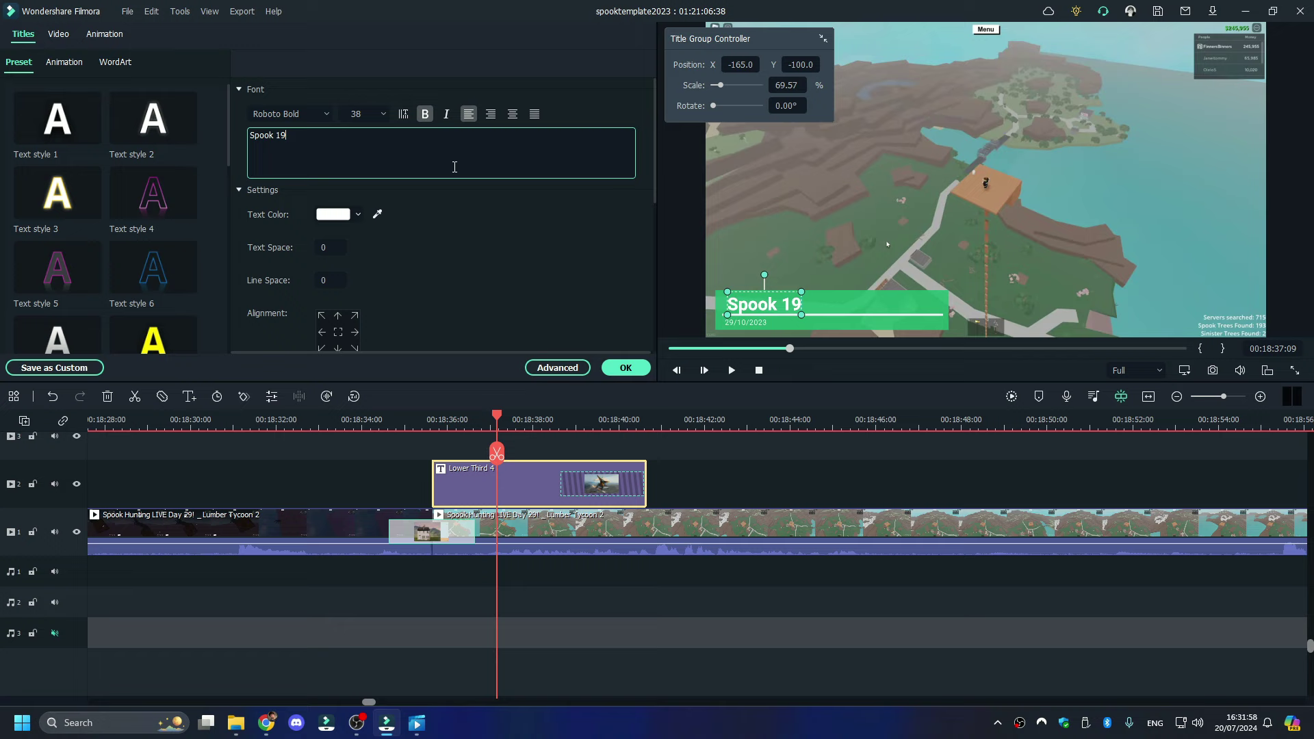
{"action": "type", "text": "9"}
{"action": "left_click", "coordinate": [730, 370]}
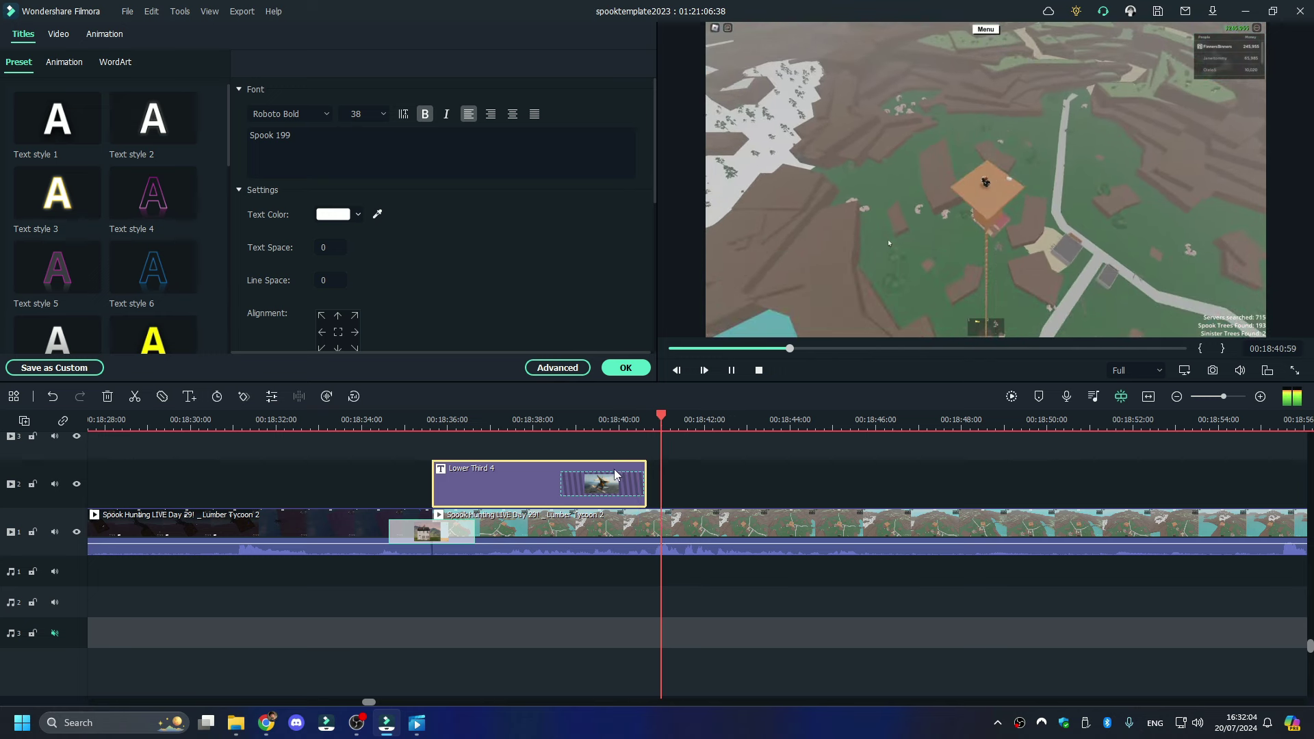
- Move the Lower Third 4 title to start at about 00:18:40 and preview it
{"action": "left_click", "coordinate": [624, 423]}
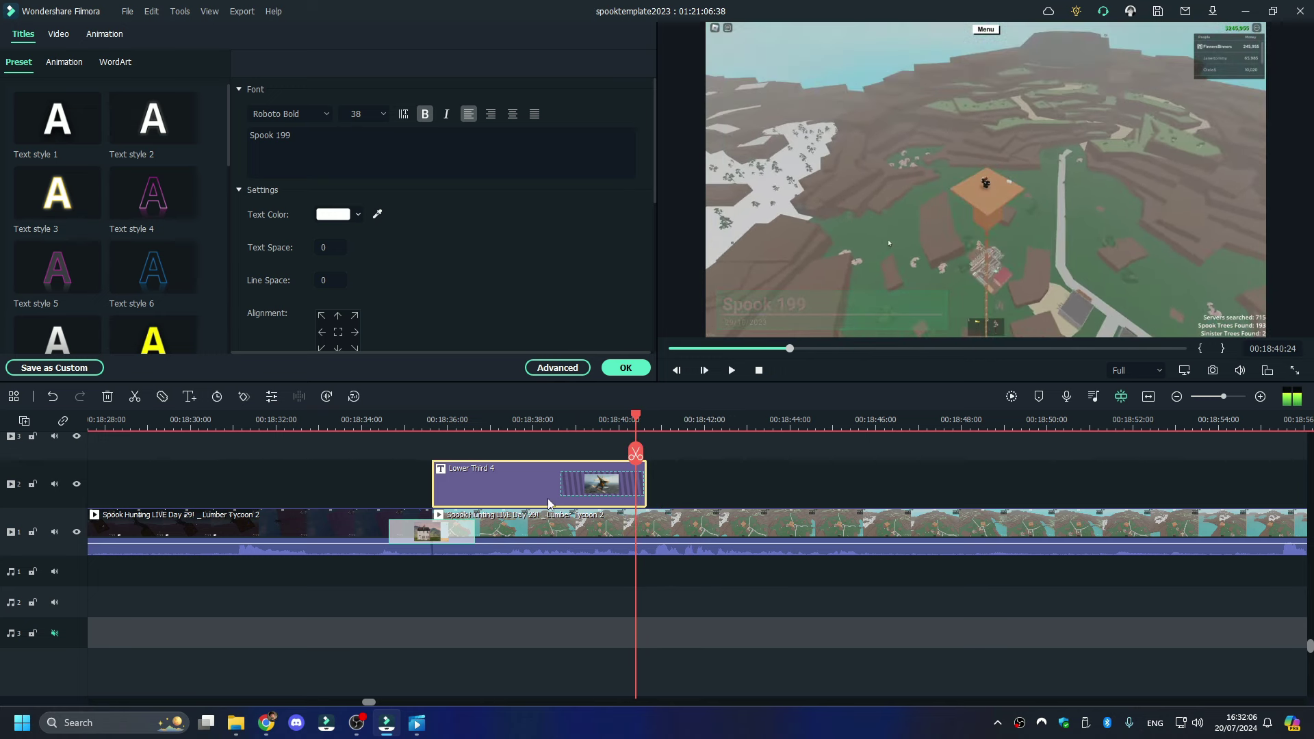
{"action": "left_click_drag", "start_coordinate": [539, 485], "coordinate": [743, 485]}
{"action": "left_click", "coordinate": [718, 492]}
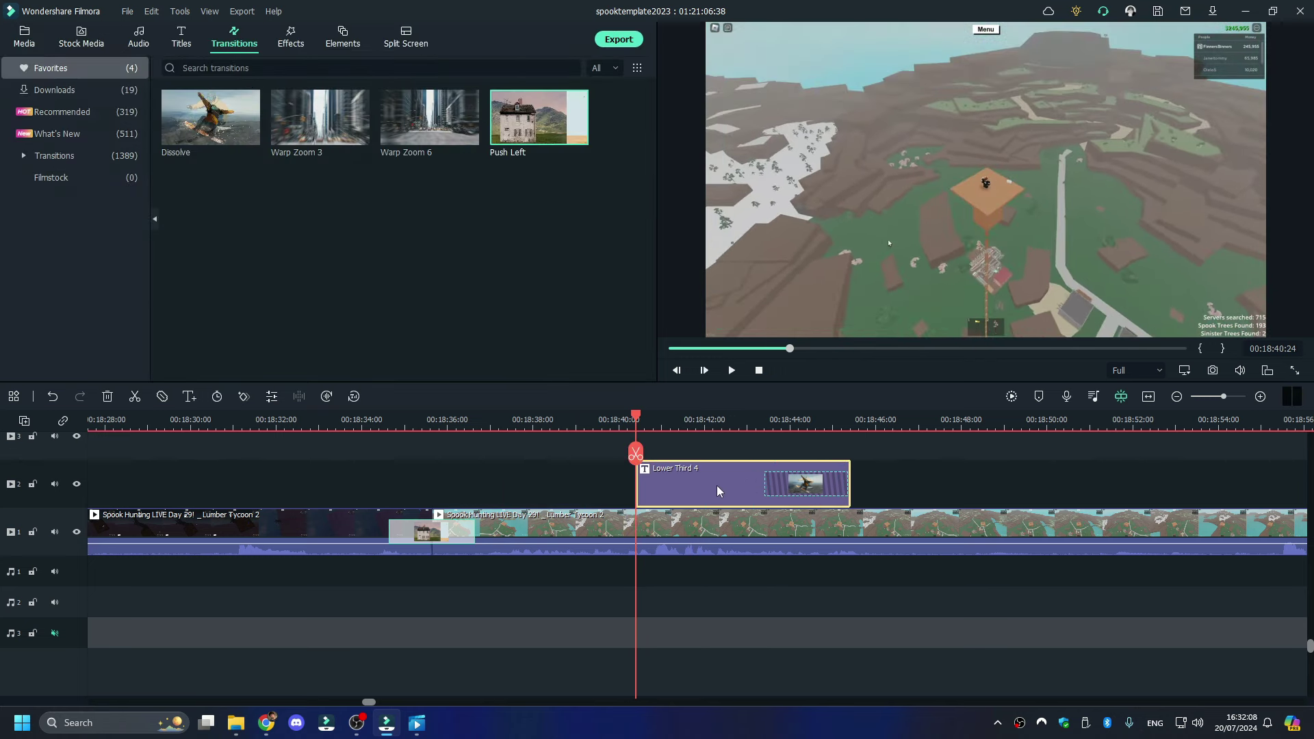
{"action": "left_click", "coordinate": [600, 426]}
{"action": "key", "text": "space"}
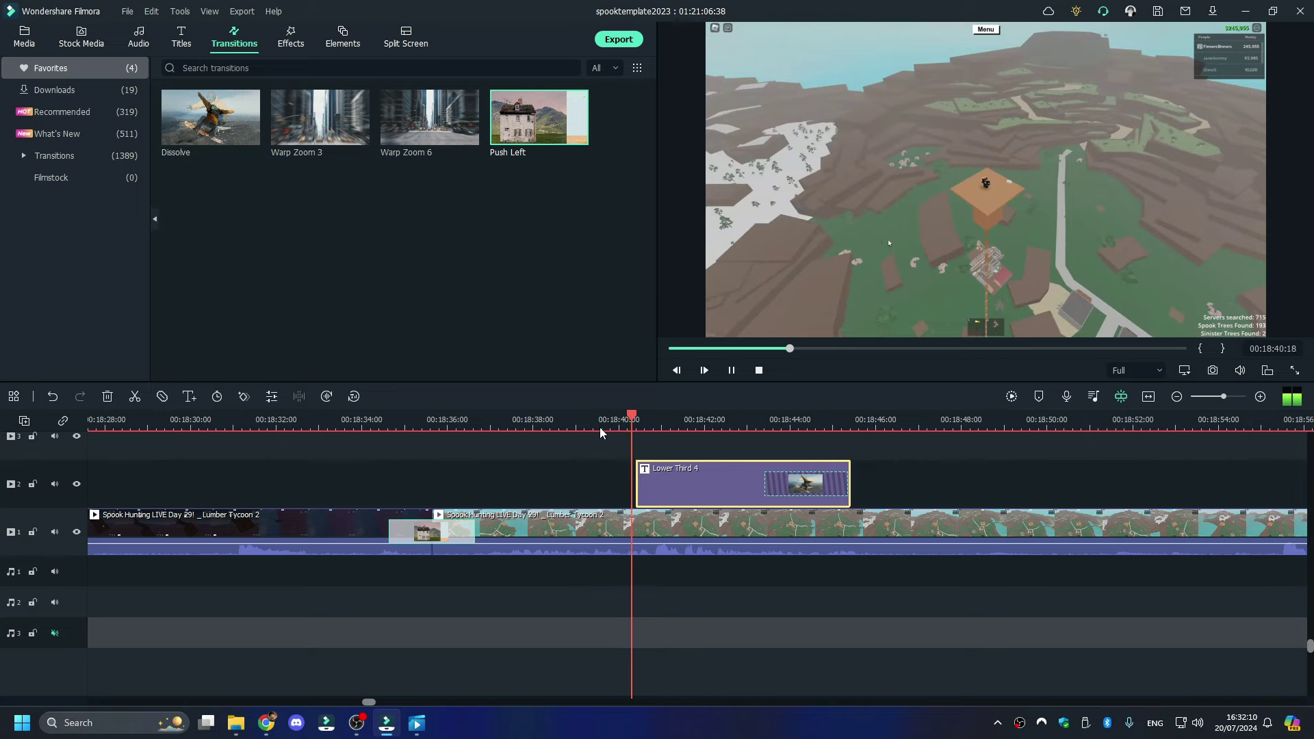
{"action": "key", "text": "space"}
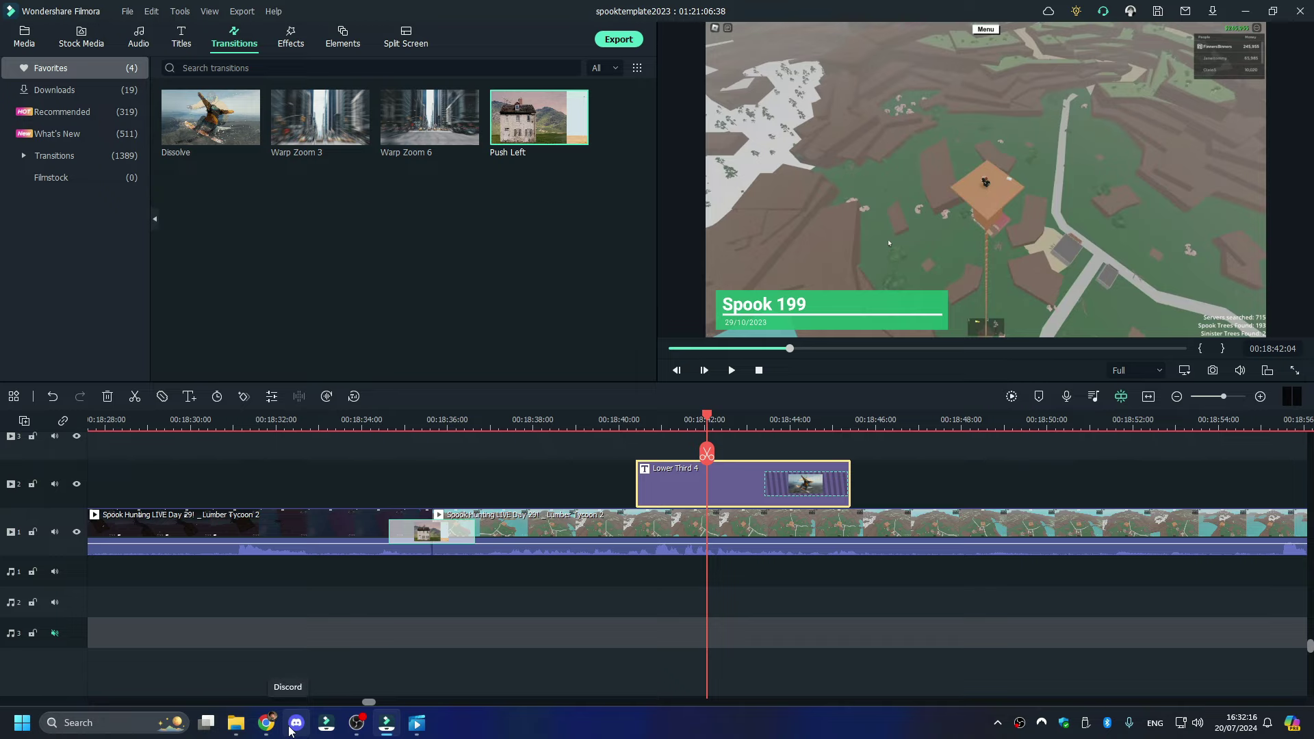
{"action": "left_click", "coordinate": [289, 729]}
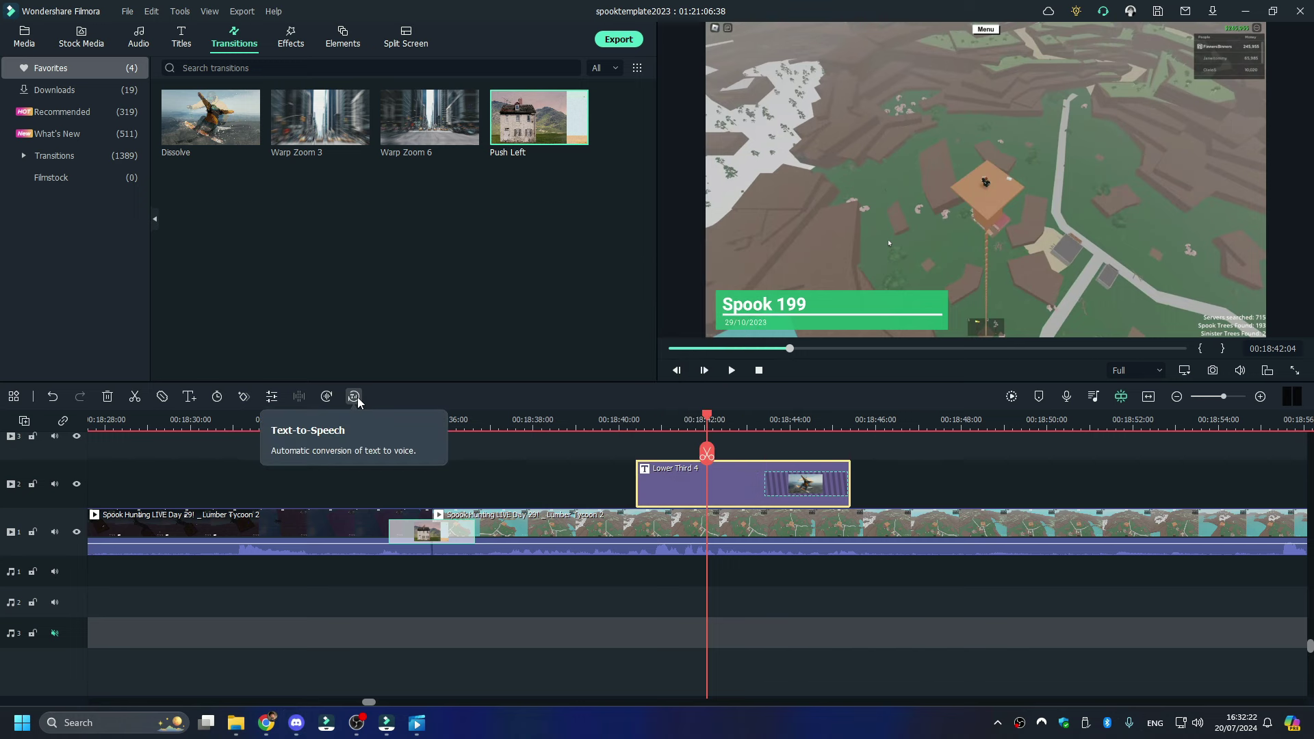
- Open Discord's spook-hunting server and rerun the earlier spooky-pics message search
{"action": "left_click", "coordinate": [301, 730]}
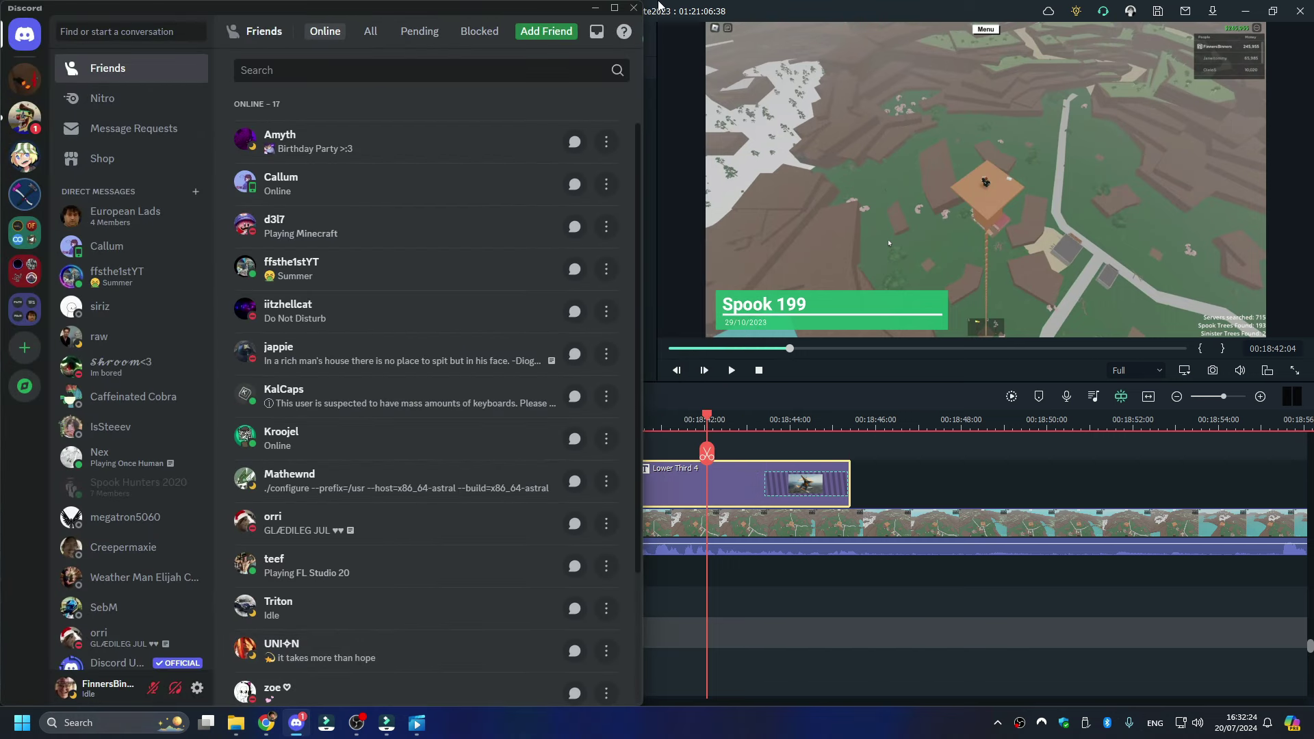
{"action": "left_click", "coordinate": [29, 123]}
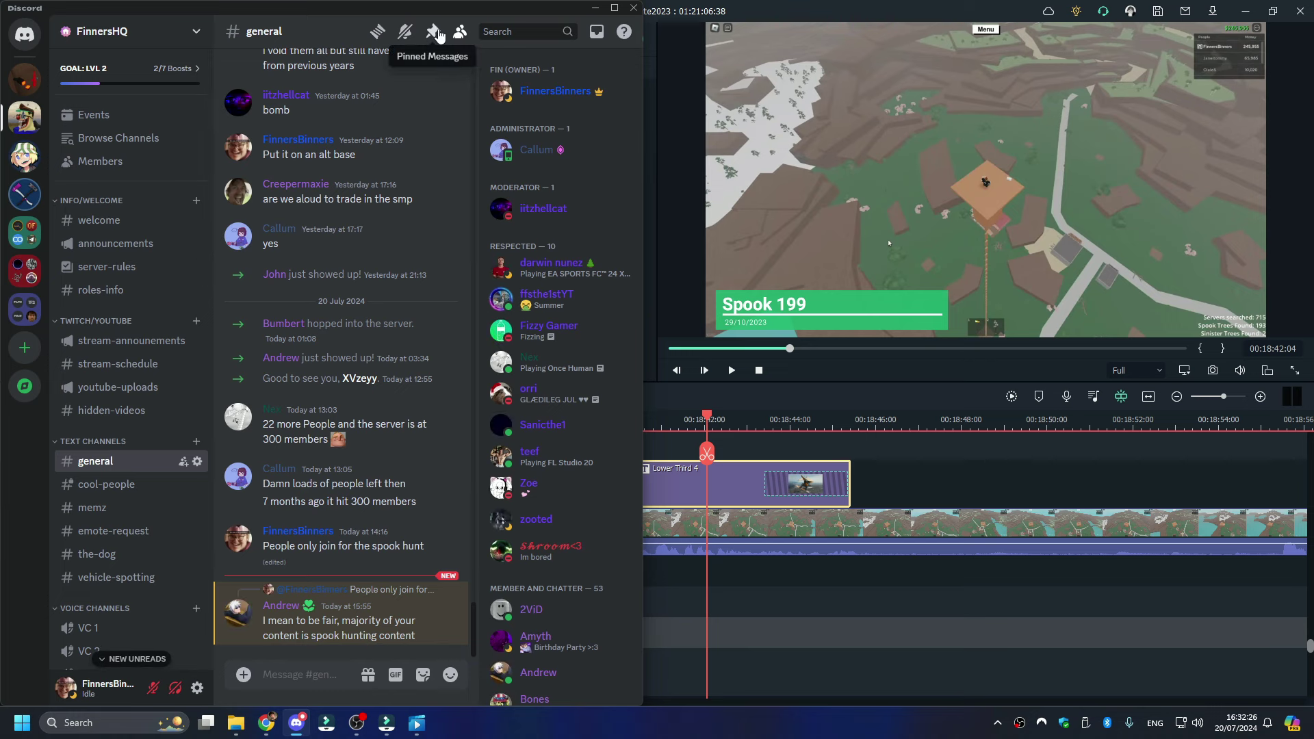
{"action": "left_click", "coordinate": [511, 56]}
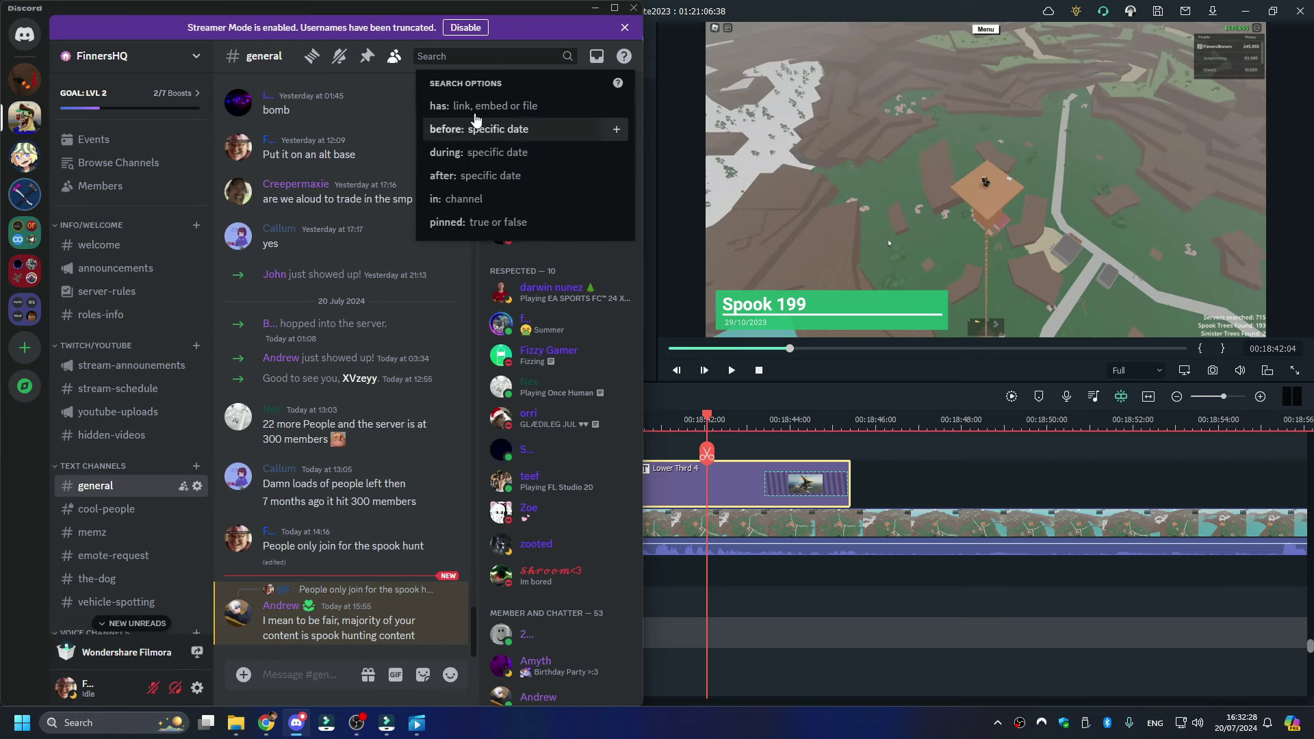
{"action": "left_click", "coordinate": [625, 28]}
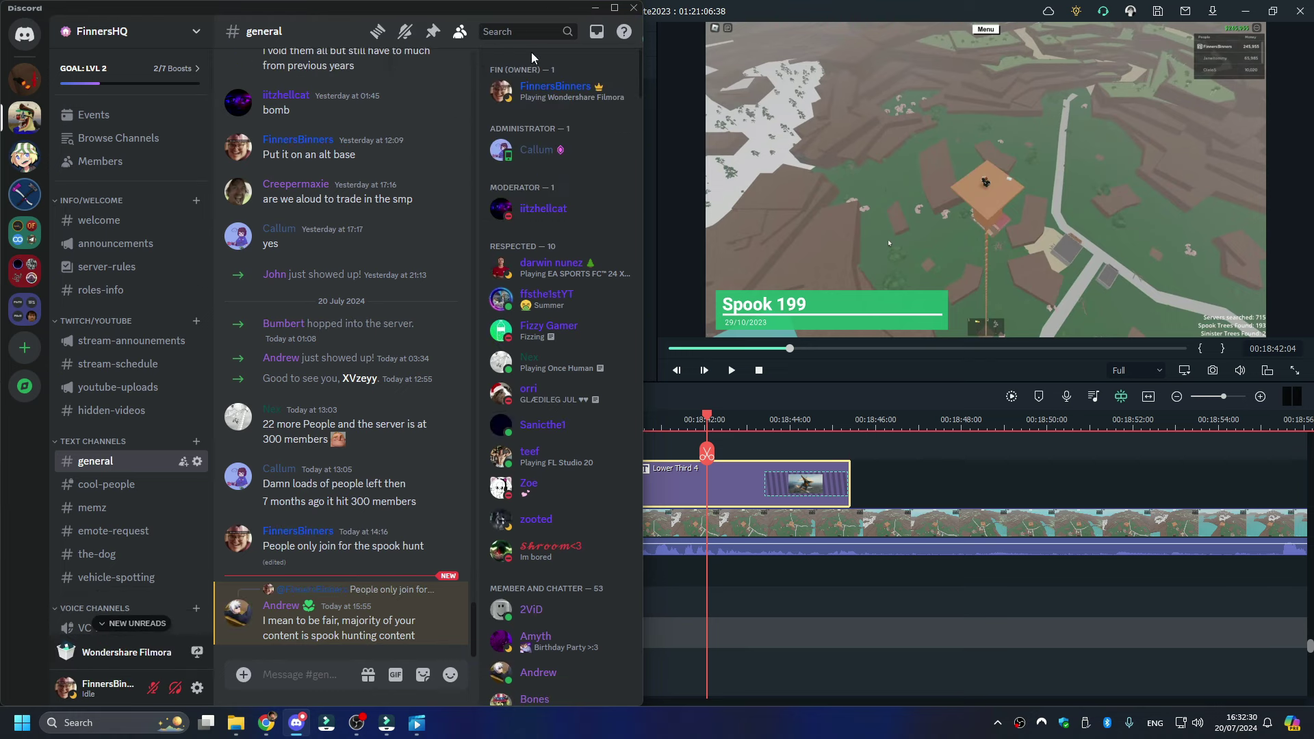
{"action": "left_click", "coordinate": [458, 31]}
{"action": "left_click", "coordinate": [490, 277]}
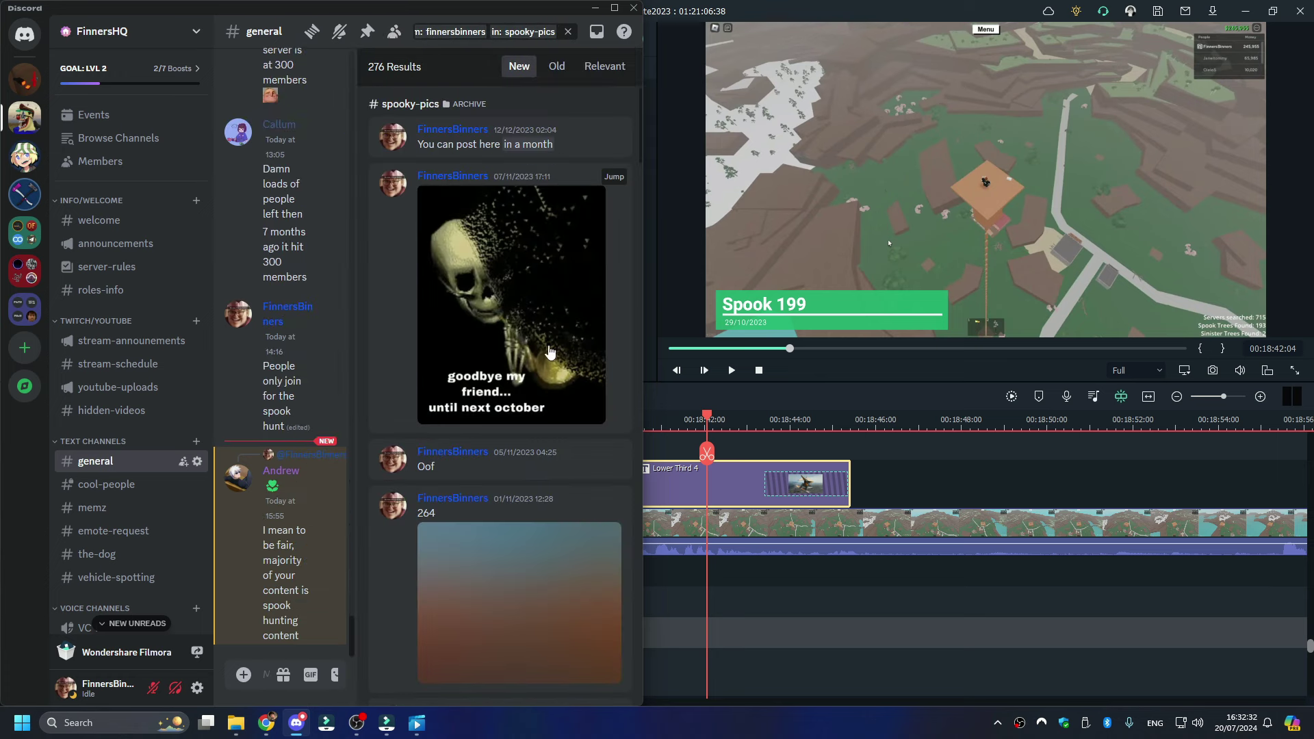
- Page through the spooky-pics results, jumping to page 4 and then the newer page
{"action": "scroll", "coordinate": [557, 366], "scroll_direction": "down", "scroll_amount": 5}
{"action": "scroll", "coordinate": [556, 366], "scroll_direction": "down", "scroll_amount": 20}
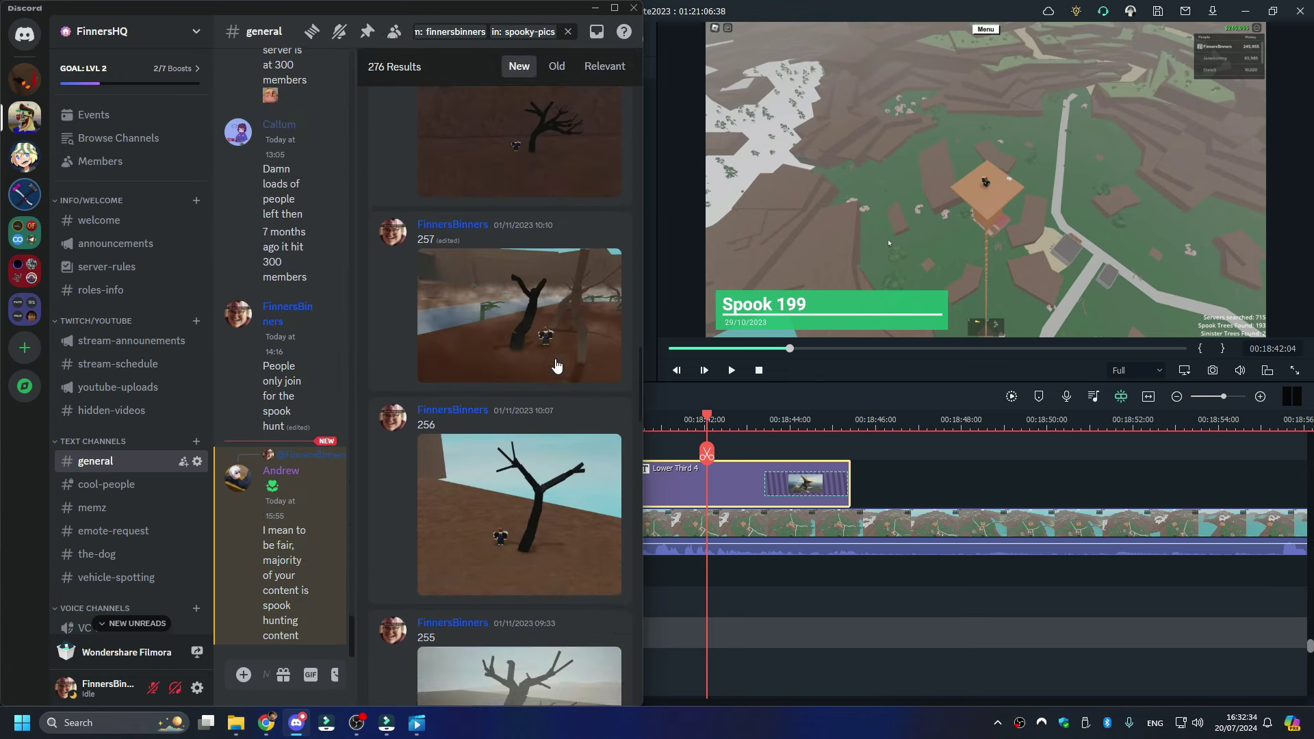
{"action": "scroll", "coordinate": [556, 366], "scroll_direction": "down", "scroll_amount": 6}
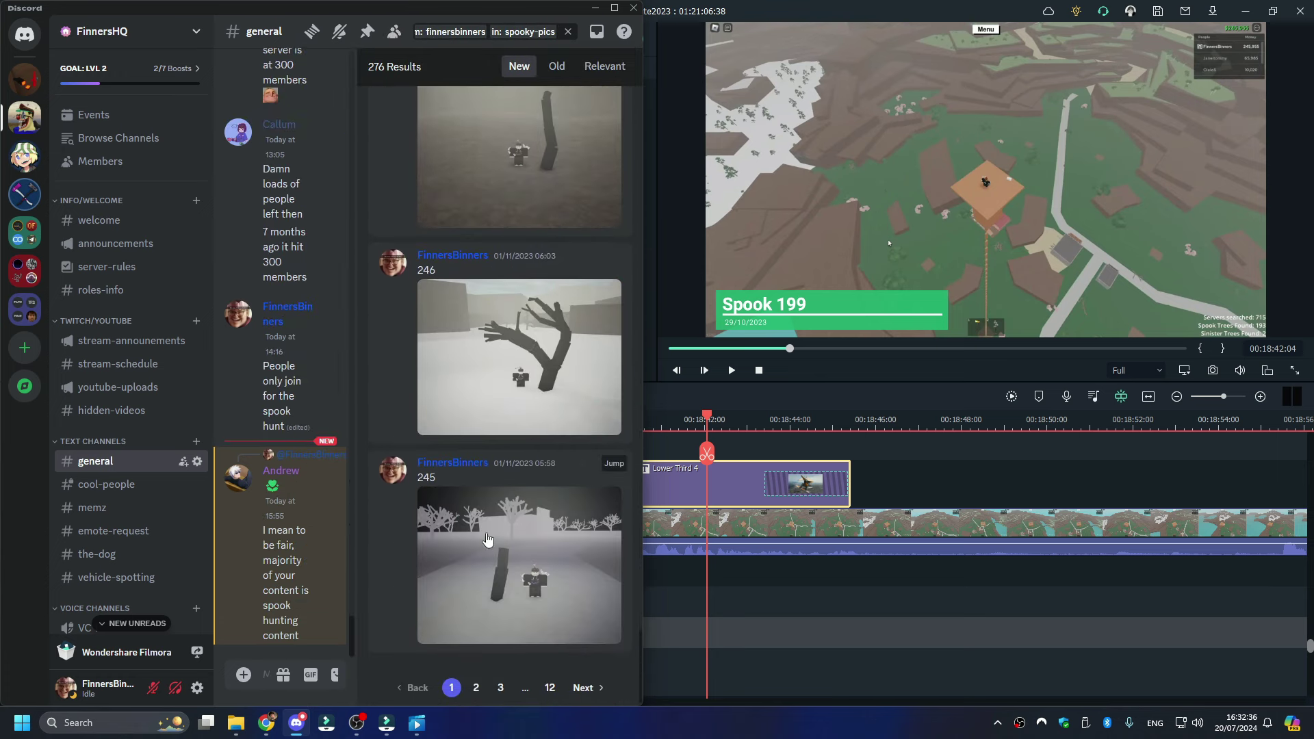
{"action": "left_click", "coordinate": [525, 688]}
{"action": "type", "text": "4"}
{"action": "key", "text": "Return"}
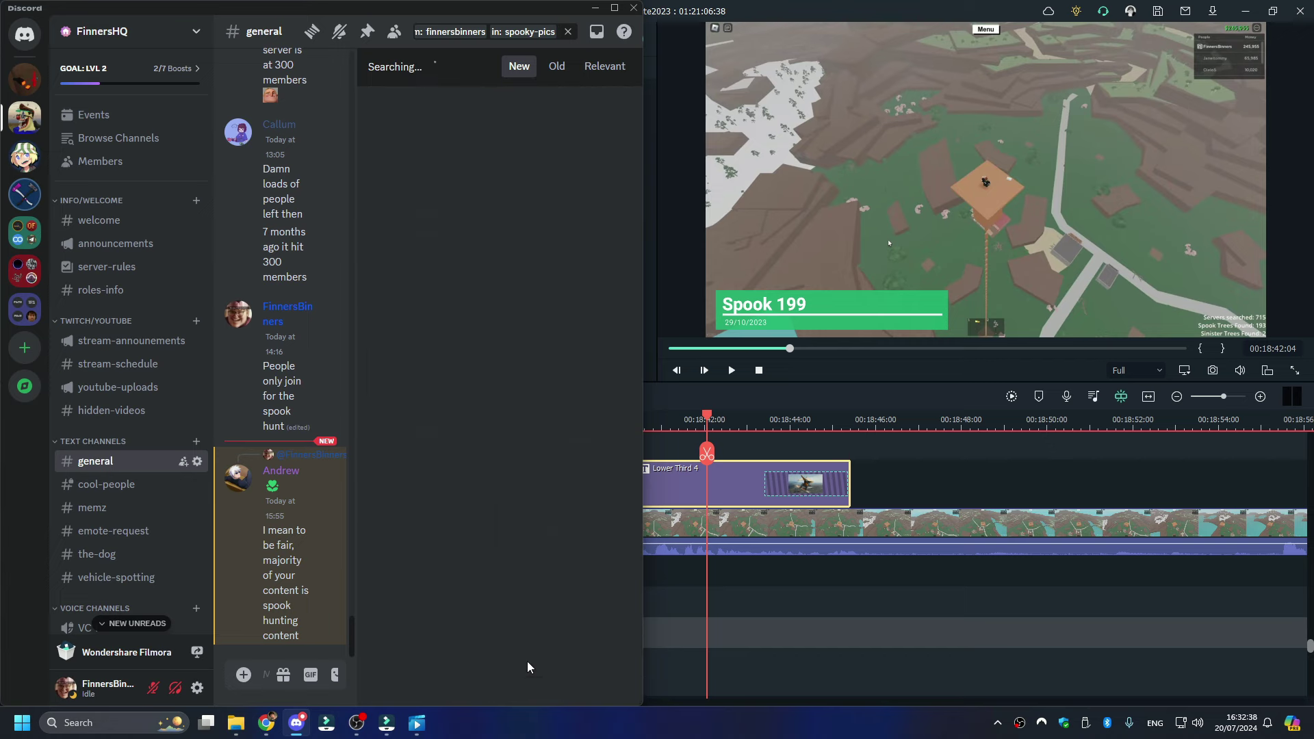
{"action": "scroll", "coordinate": [543, 590], "scroll_direction": "down", "scroll_amount": 1}
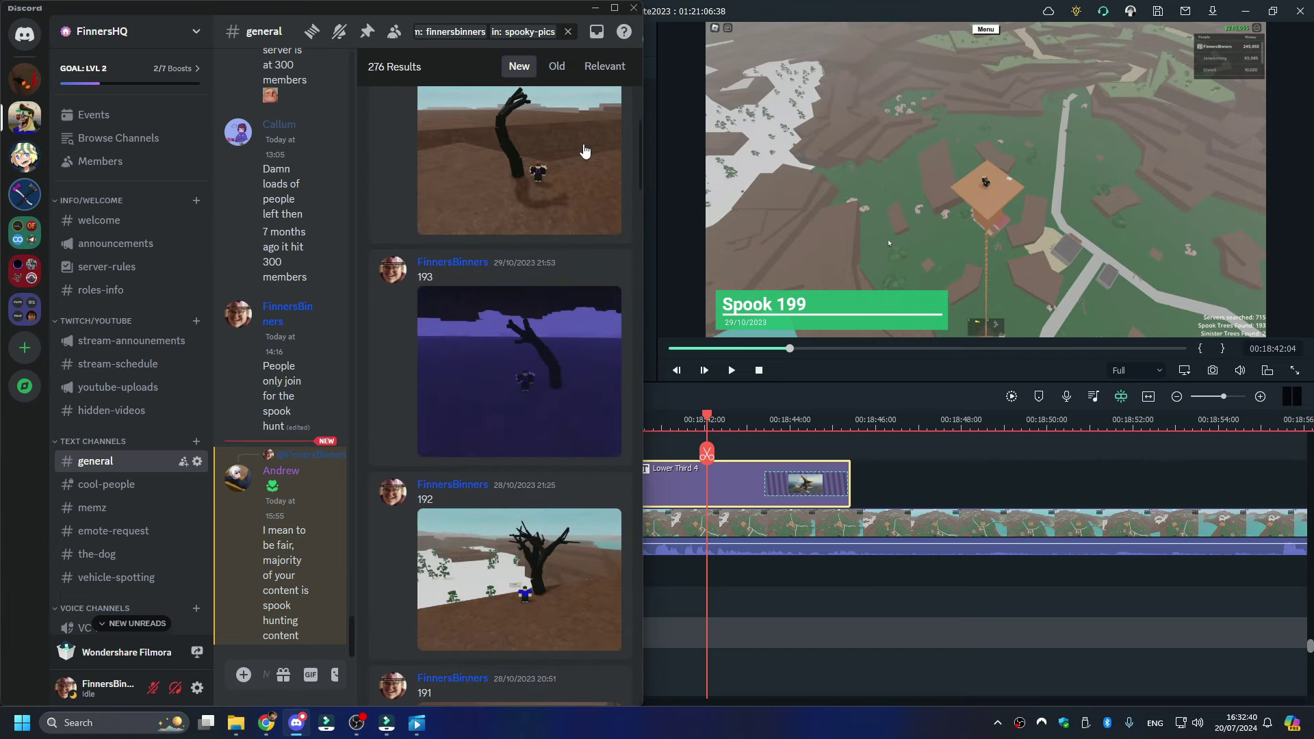
{"action": "left_click_drag", "start_coordinate": [641, 156], "coordinate": [651, 690]}
{"action": "left_click", "coordinate": [397, 689]}
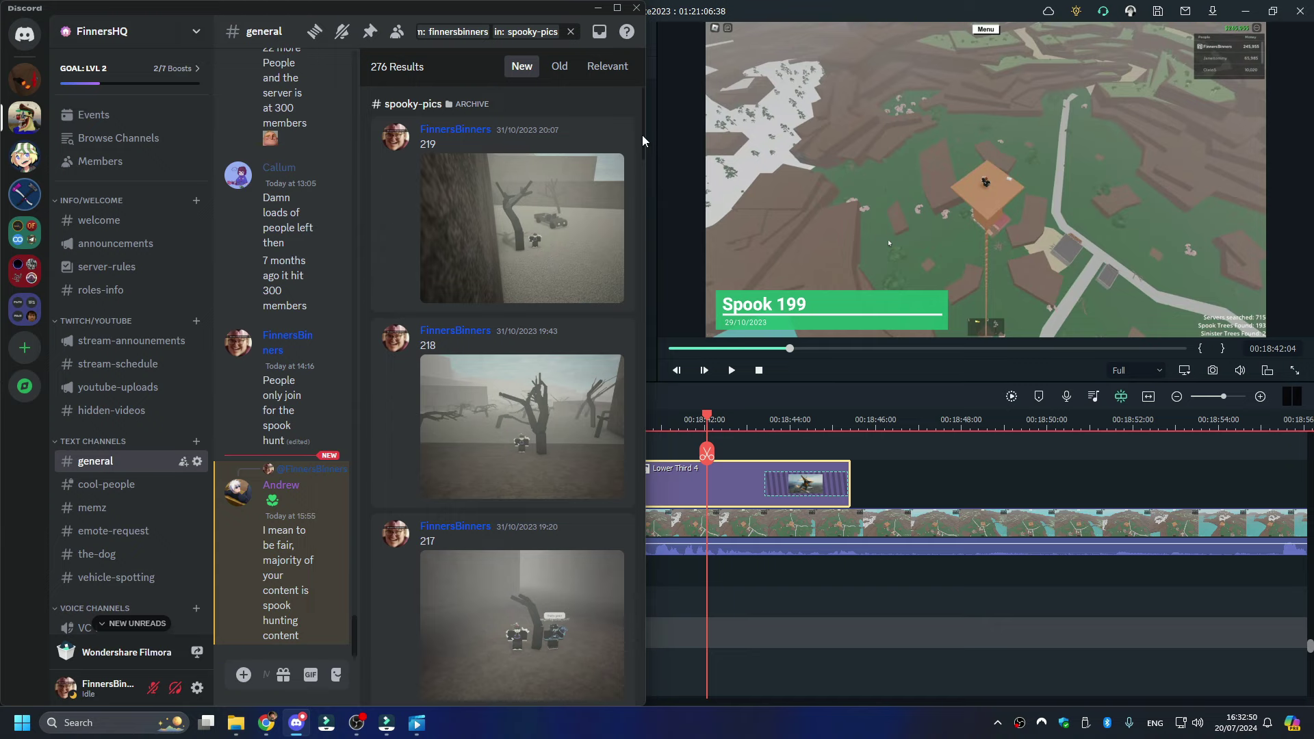
{"action": "left_click_drag", "start_coordinate": [642, 141], "coordinate": [680, 710]}
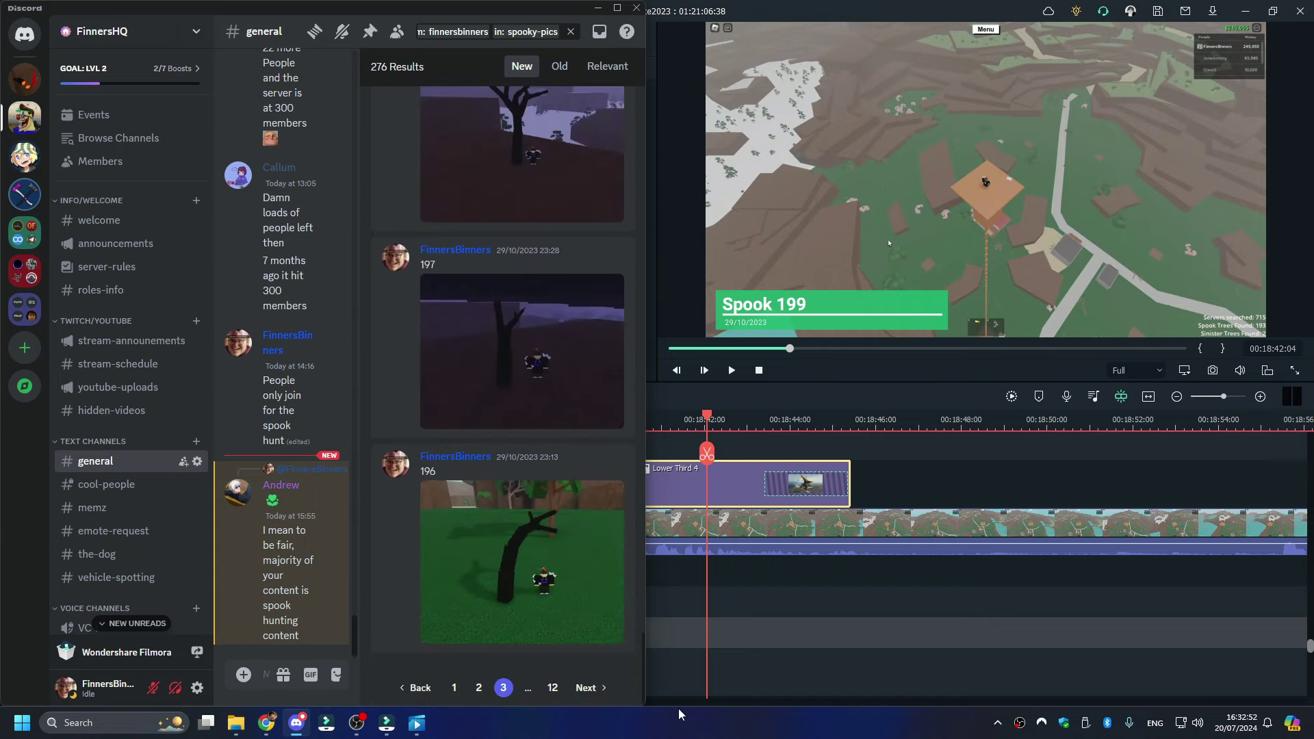
{"action": "scroll", "coordinate": [578, 541], "scroll_direction": "up", "scroll_amount": 5}
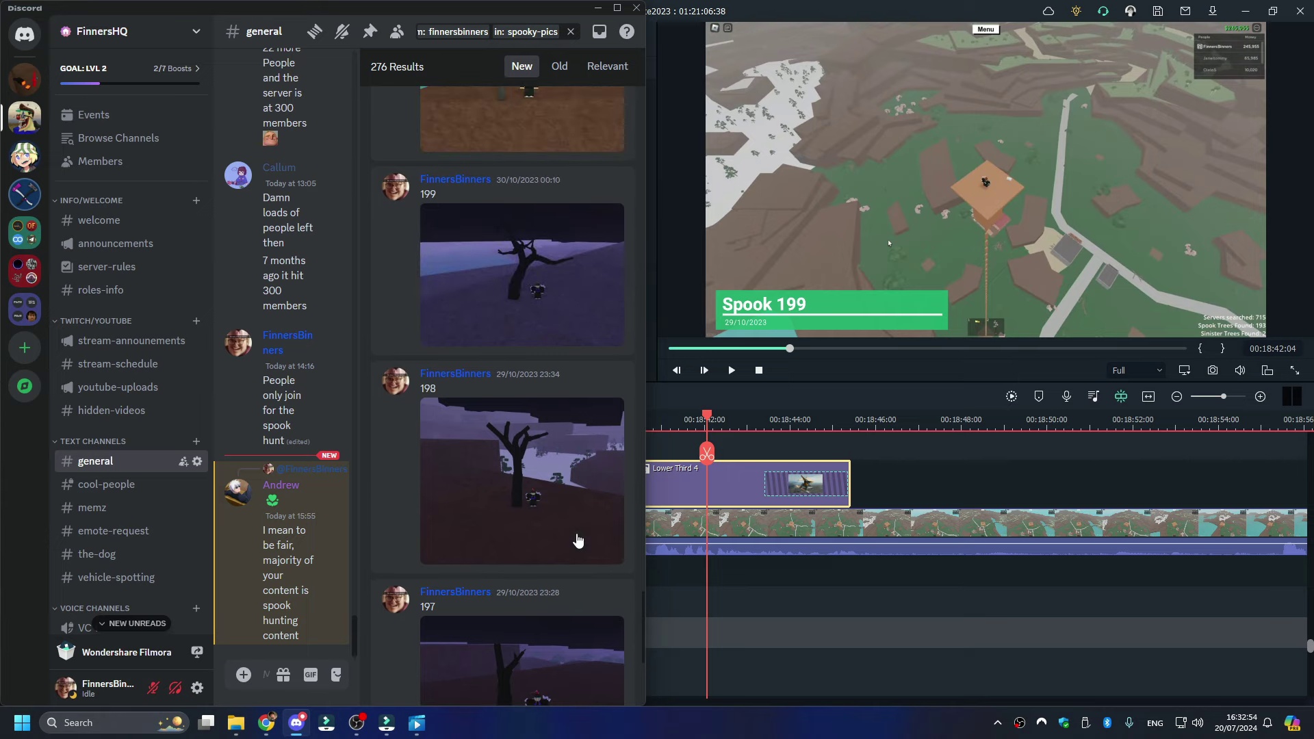
{"action": "scroll", "coordinate": [578, 540], "scroll_direction": "down", "scroll_amount": 4}
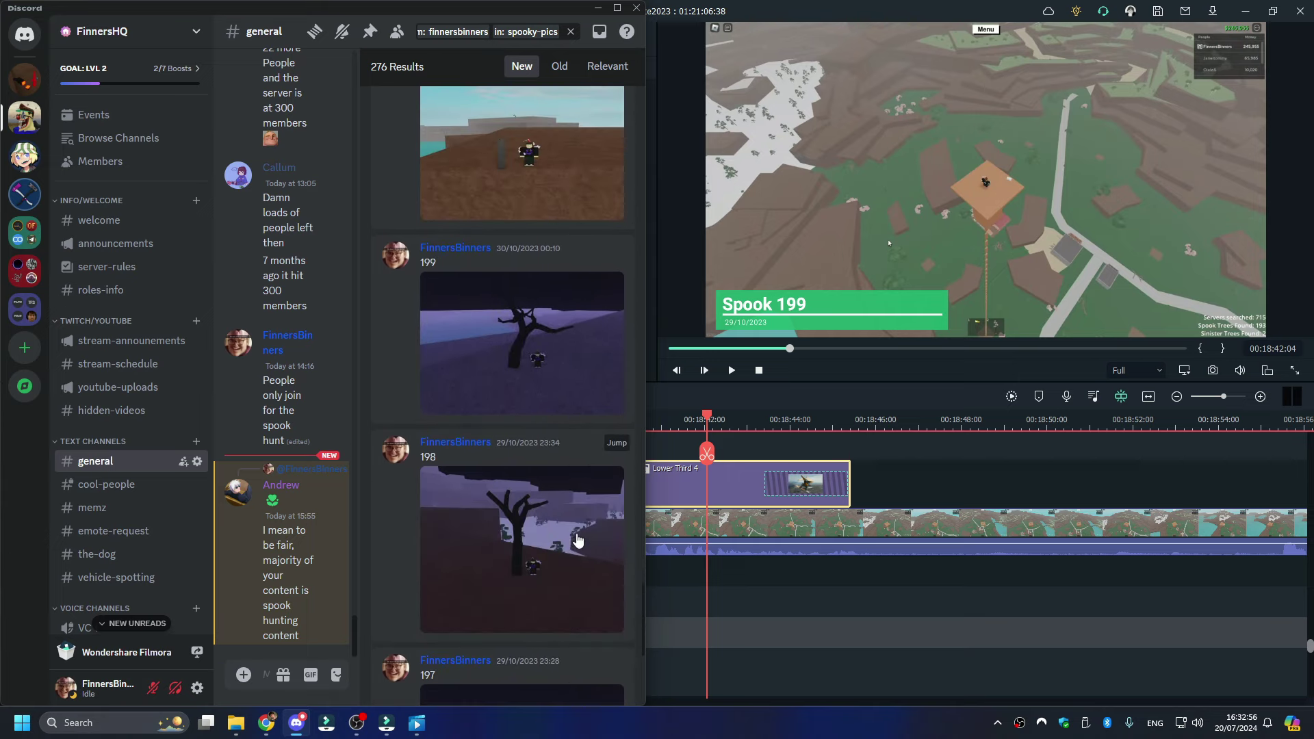
{"action": "scroll", "coordinate": [578, 541], "scroll_direction": "down", "scroll_amount": 1}
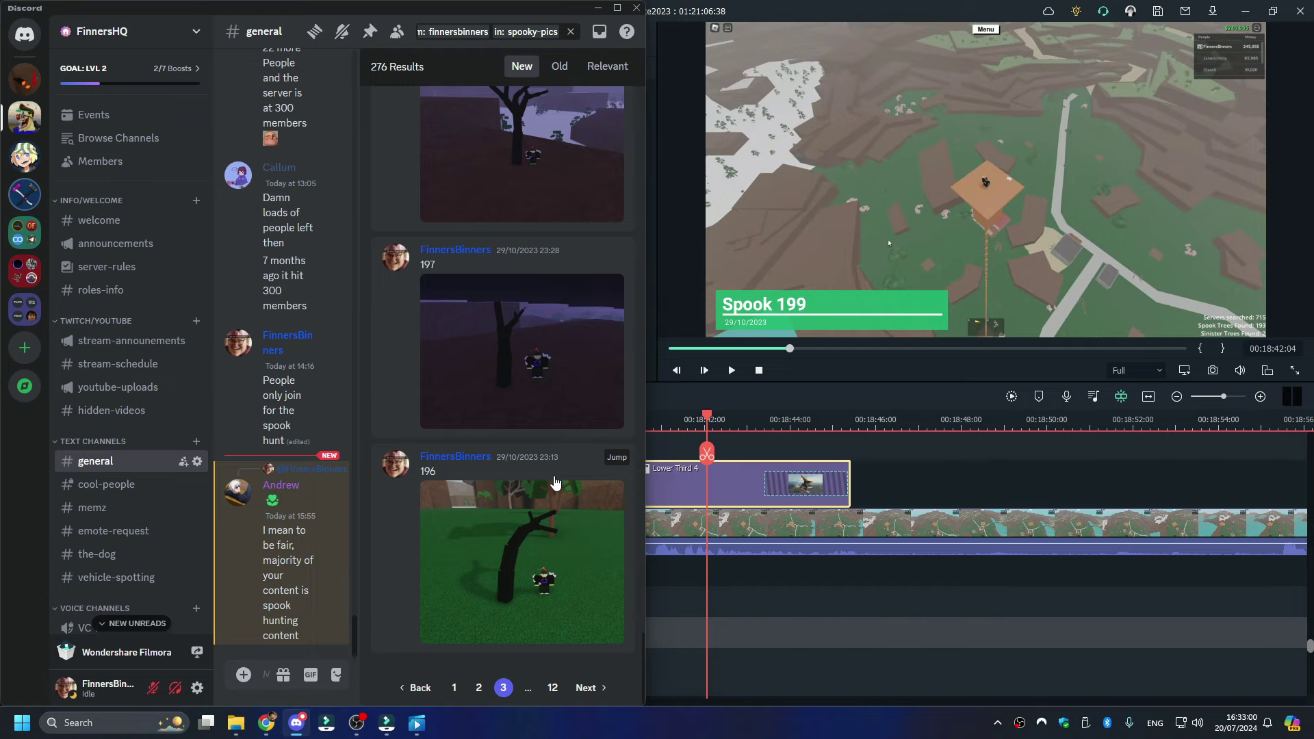
{"action": "scroll", "coordinate": [576, 351], "scroll_direction": "up", "scroll_amount": 3}
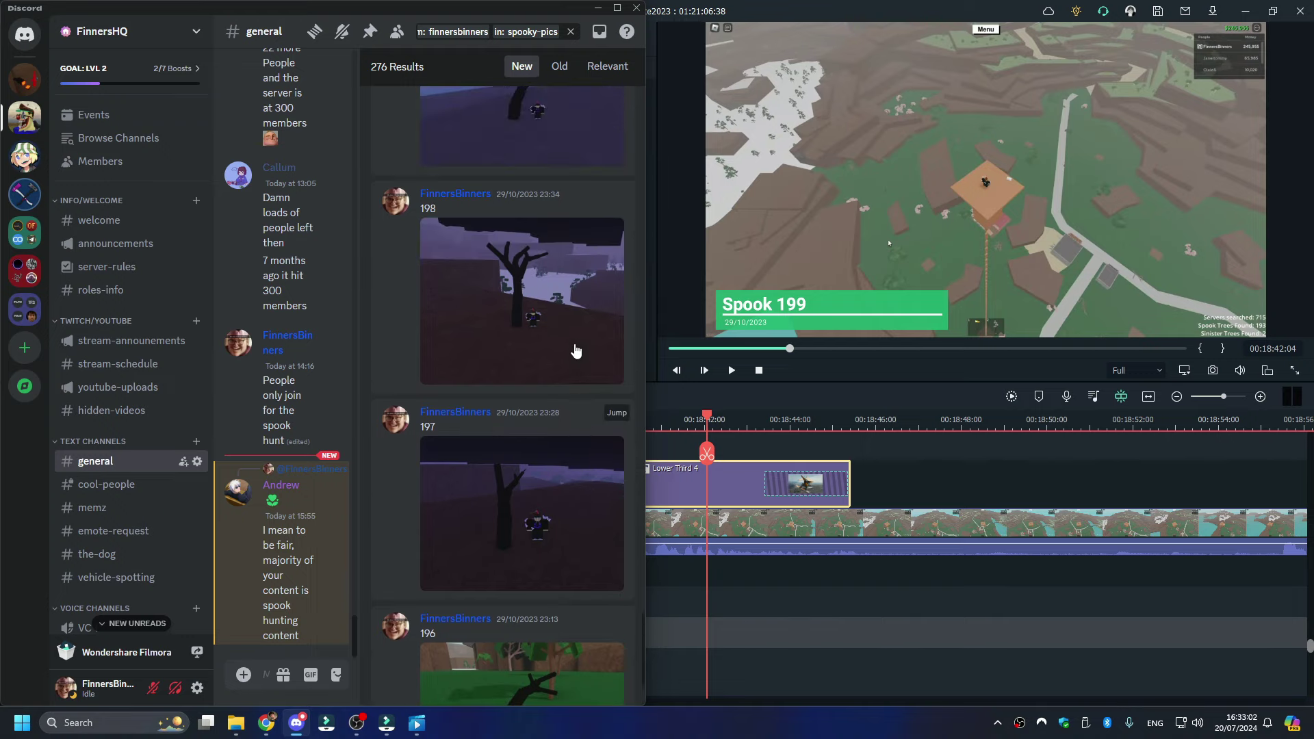
{"action": "scroll", "coordinate": [566, 330], "scroll_direction": "up", "scroll_amount": 2}
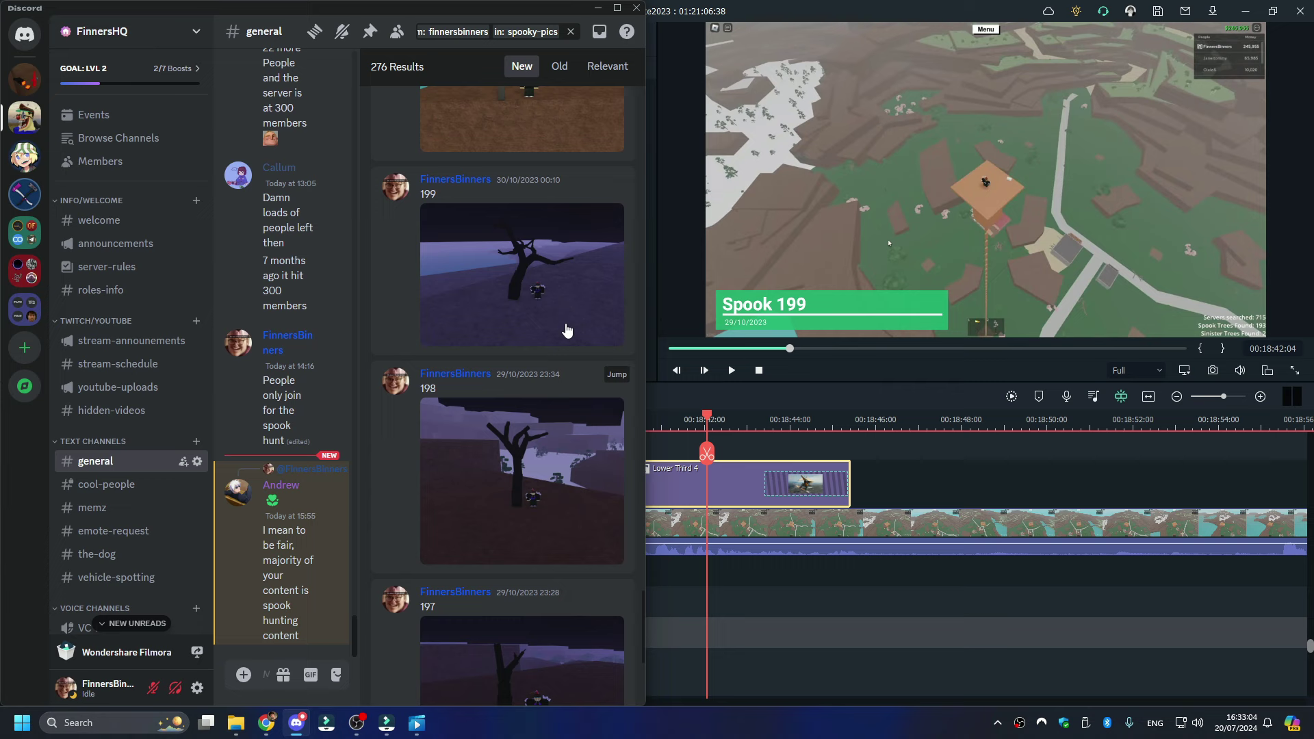
- View the spook 199 screenshot full size, close it, and return to Filmora
{"action": "left_click", "coordinate": [539, 282]}
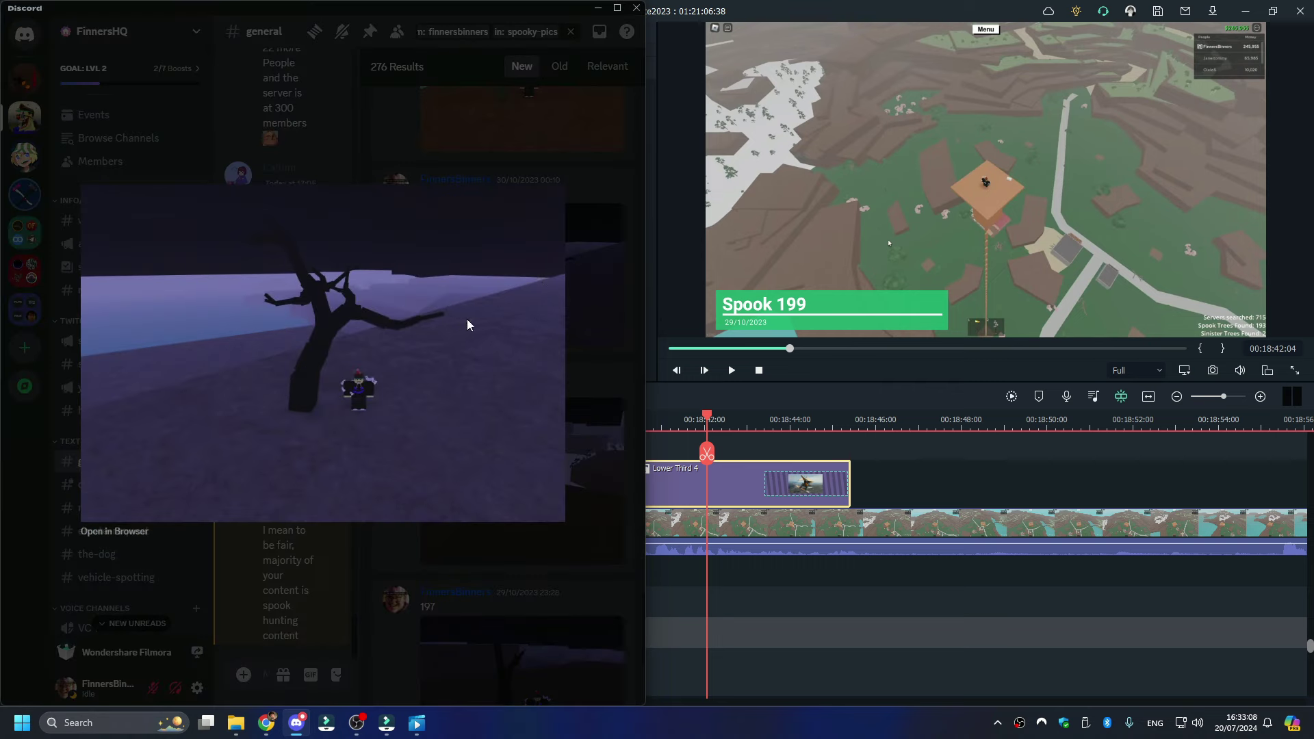
{"action": "left_click", "coordinate": [583, 327]}
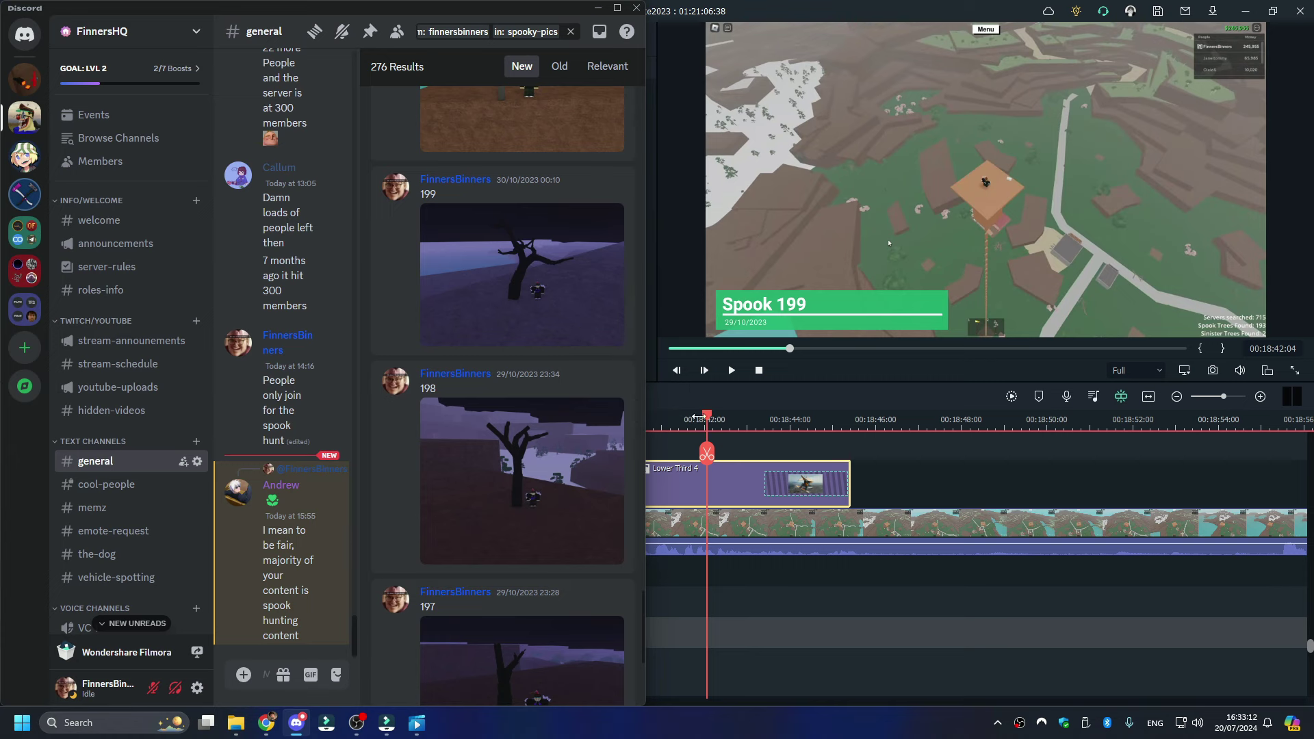
{"action": "left_click", "coordinate": [751, 420]}
{"action": "left_click", "coordinate": [997, 722]}
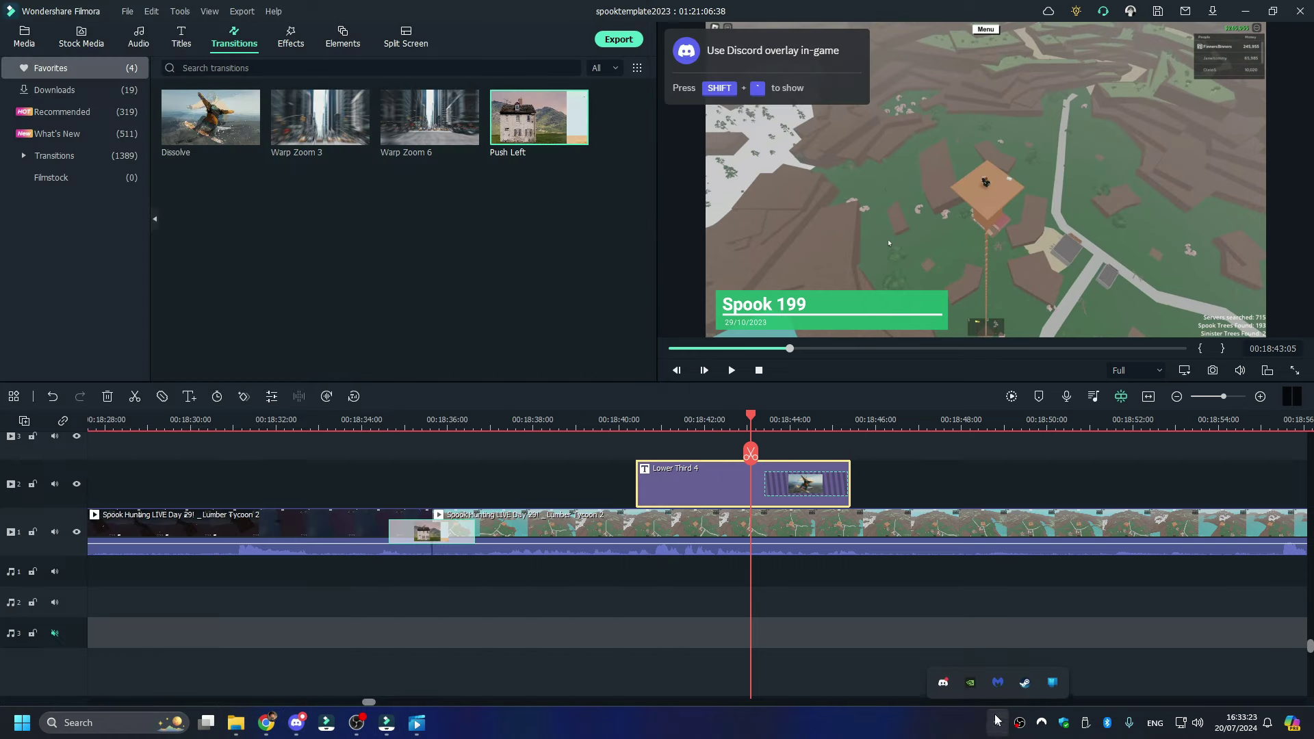
- Quit Discord from the tray and preview the footage full screen around 00:18:36
{"action": "right_click", "coordinate": [965, 681]}
{"action": "left_click", "coordinate": [962, 671]}
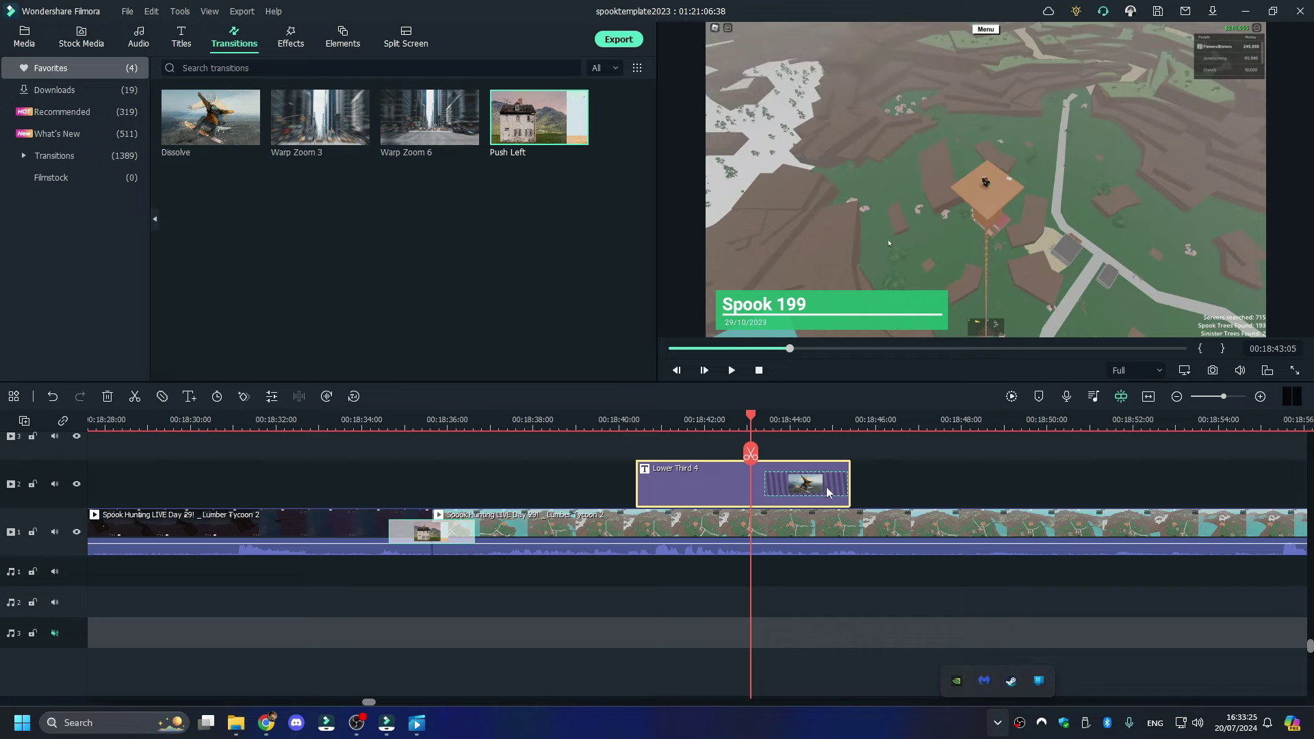
{"action": "left_click", "coordinate": [887, 624]}
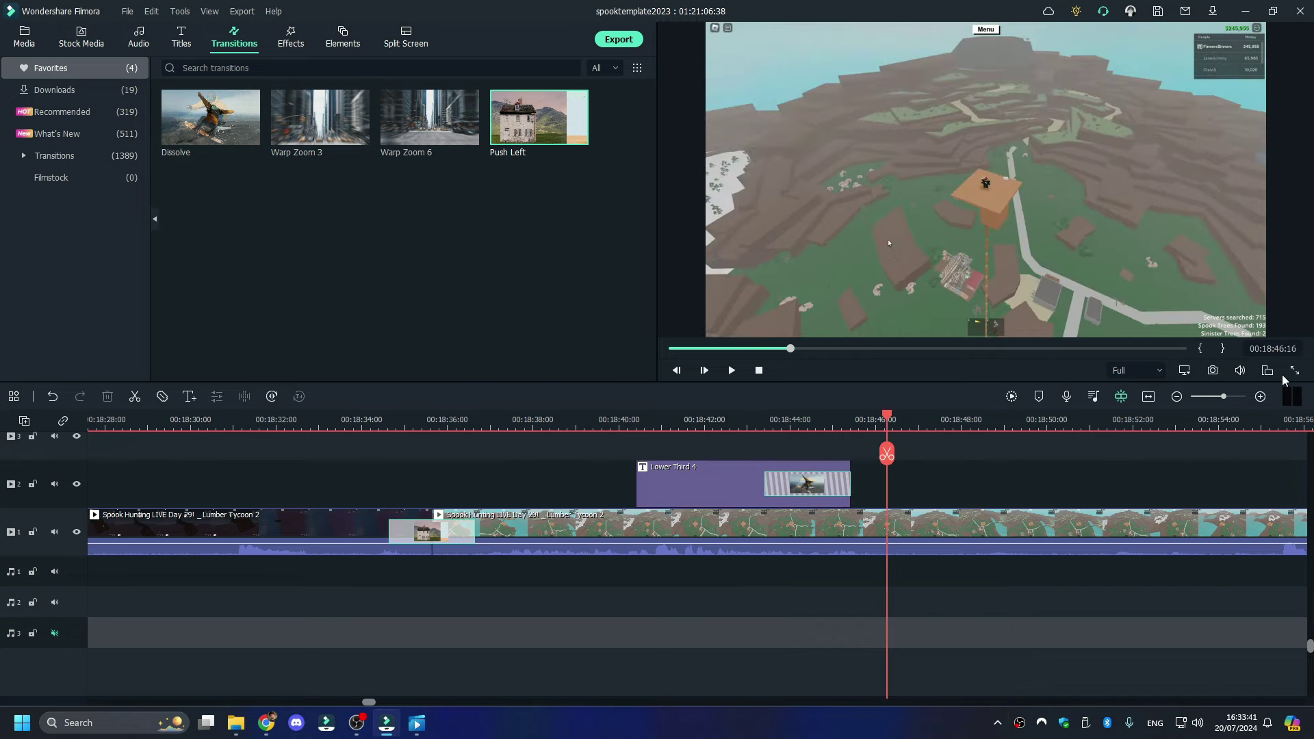
{"action": "left_click", "coordinate": [1289, 374]}
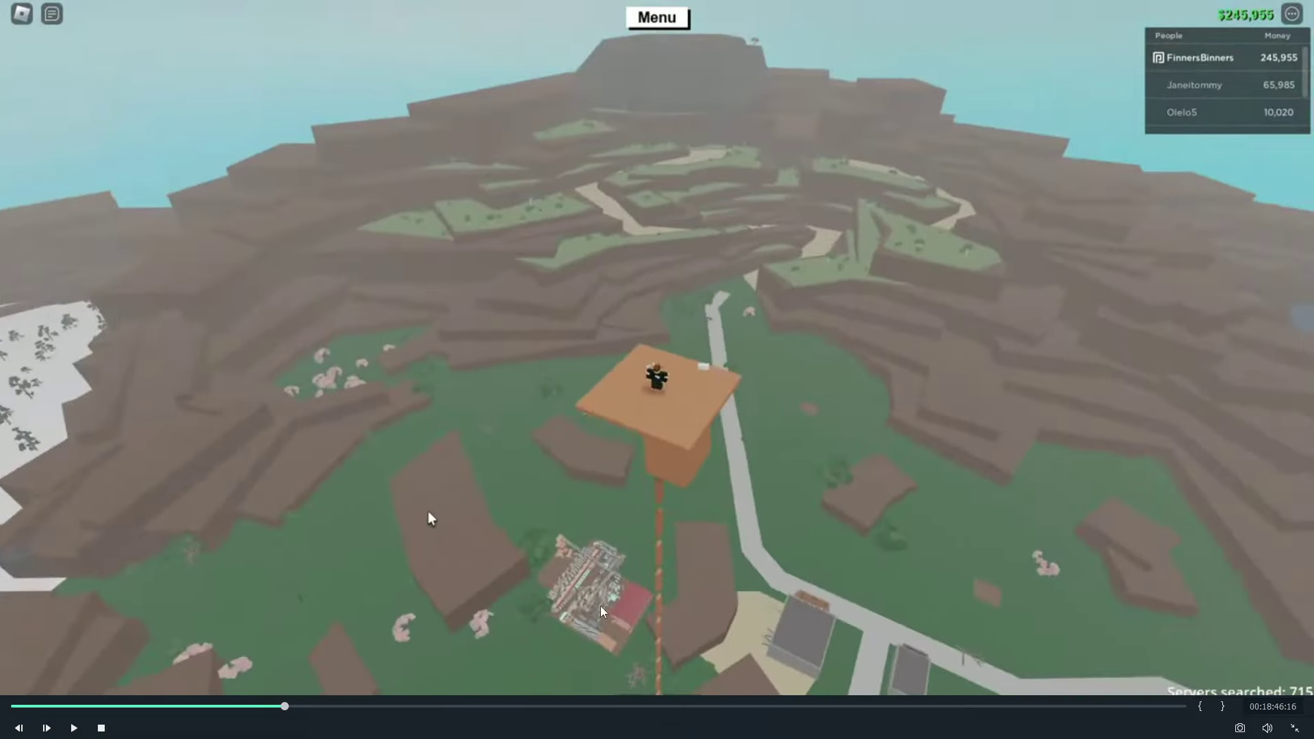
{"action": "left_click", "coordinate": [1294, 727]}
{"action": "left_click", "coordinate": [460, 419]}
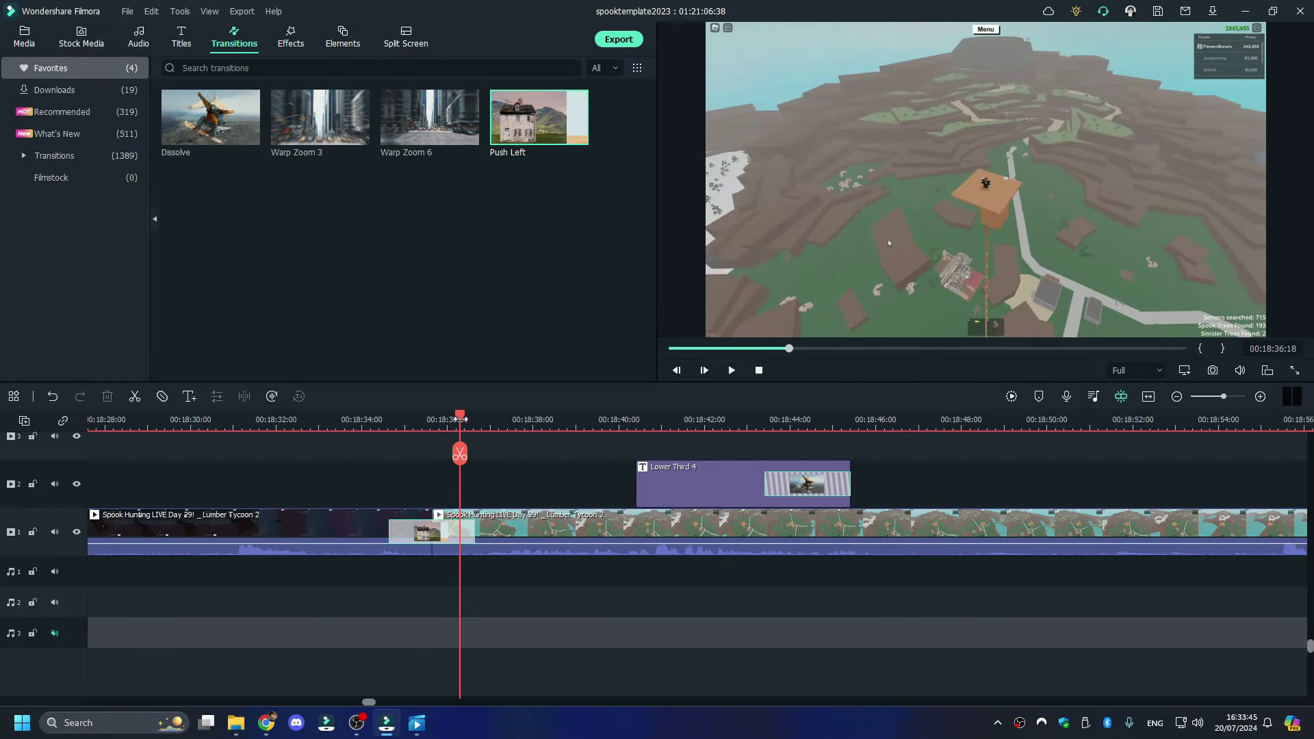
- Crop and zoom the short clip under the Spook 199 title onto the tower
{"action": "key", "text": "space"}
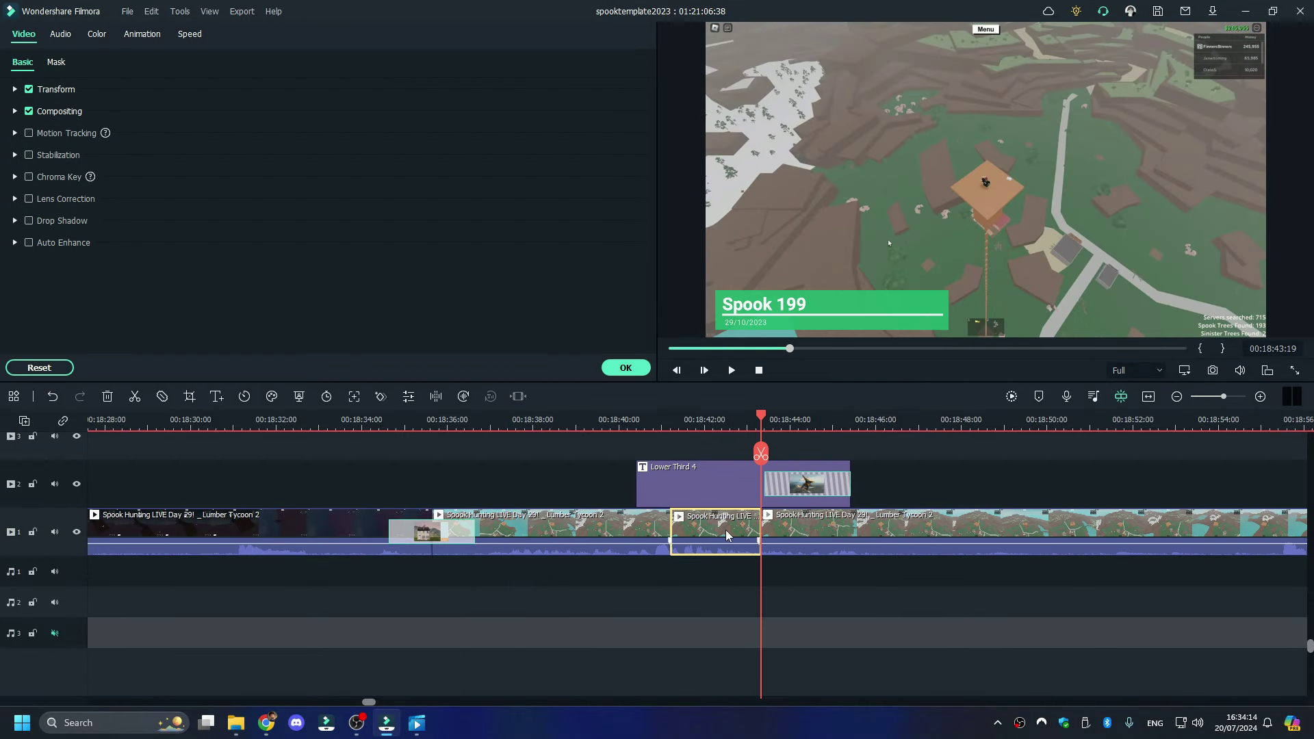
{"action": "key", "text": "Up"}
{"action": "left_click", "coordinate": [189, 396]}
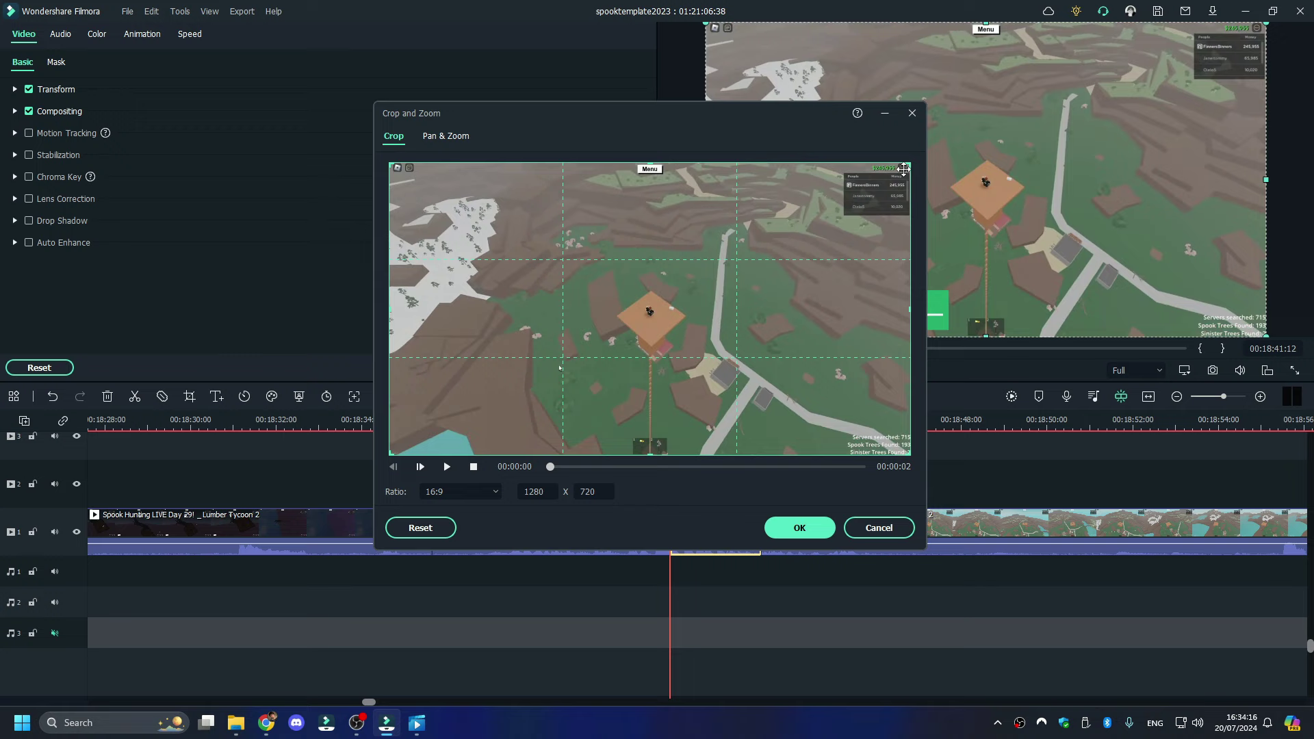
{"action": "left_click_drag", "start_coordinate": [903, 168], "coordinate": [510, 390]}
{"action": "left_click_drag", "start_coordinate": [457, 435], "coordinate": [577, 331]}
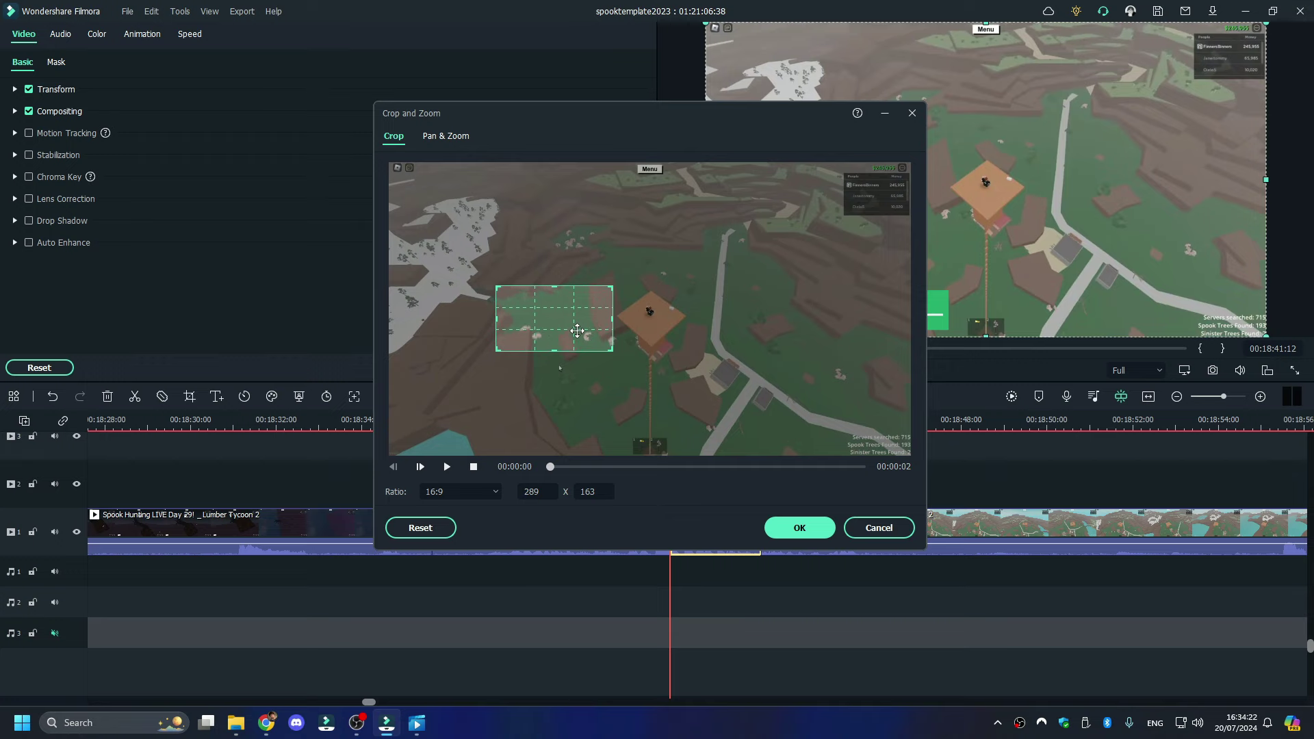
{"action": "left_click", "coordinate": [799, 527]}
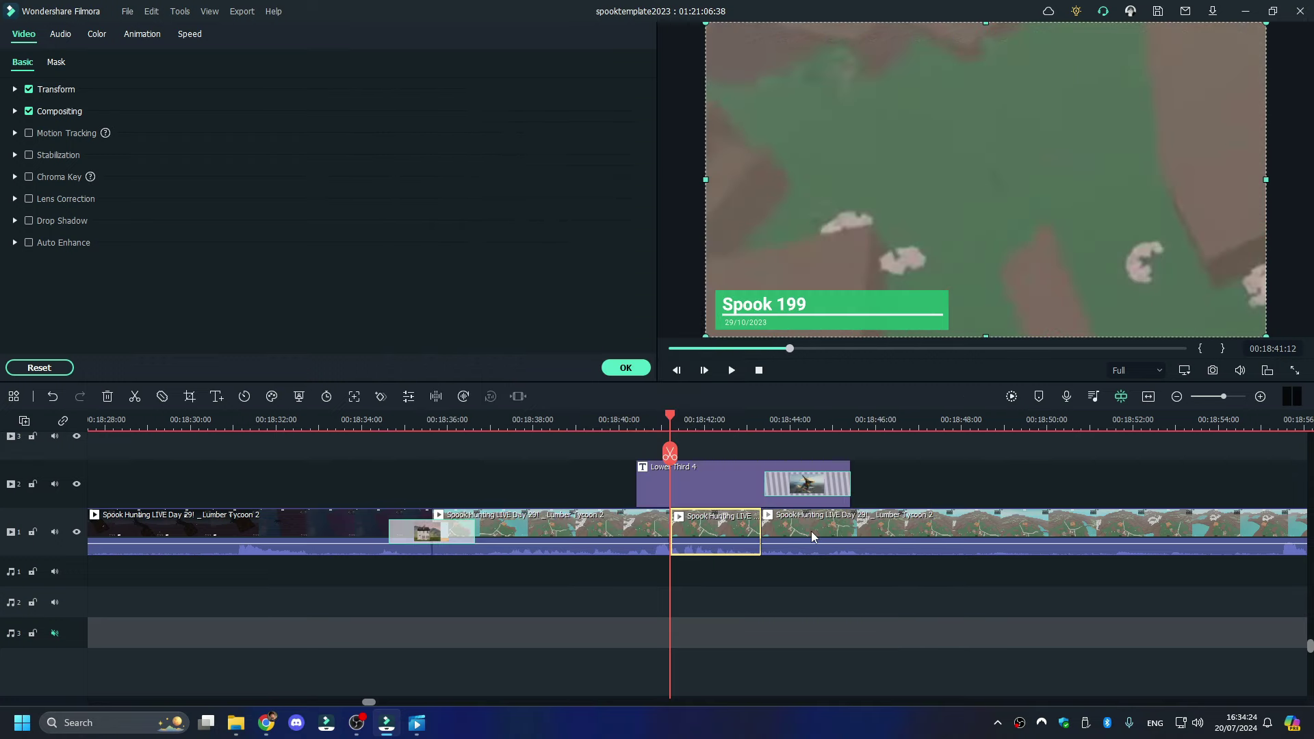
- Play back the zoomed clip and split the recording at about 00:18:46
{"action": "key", "text": "space"}
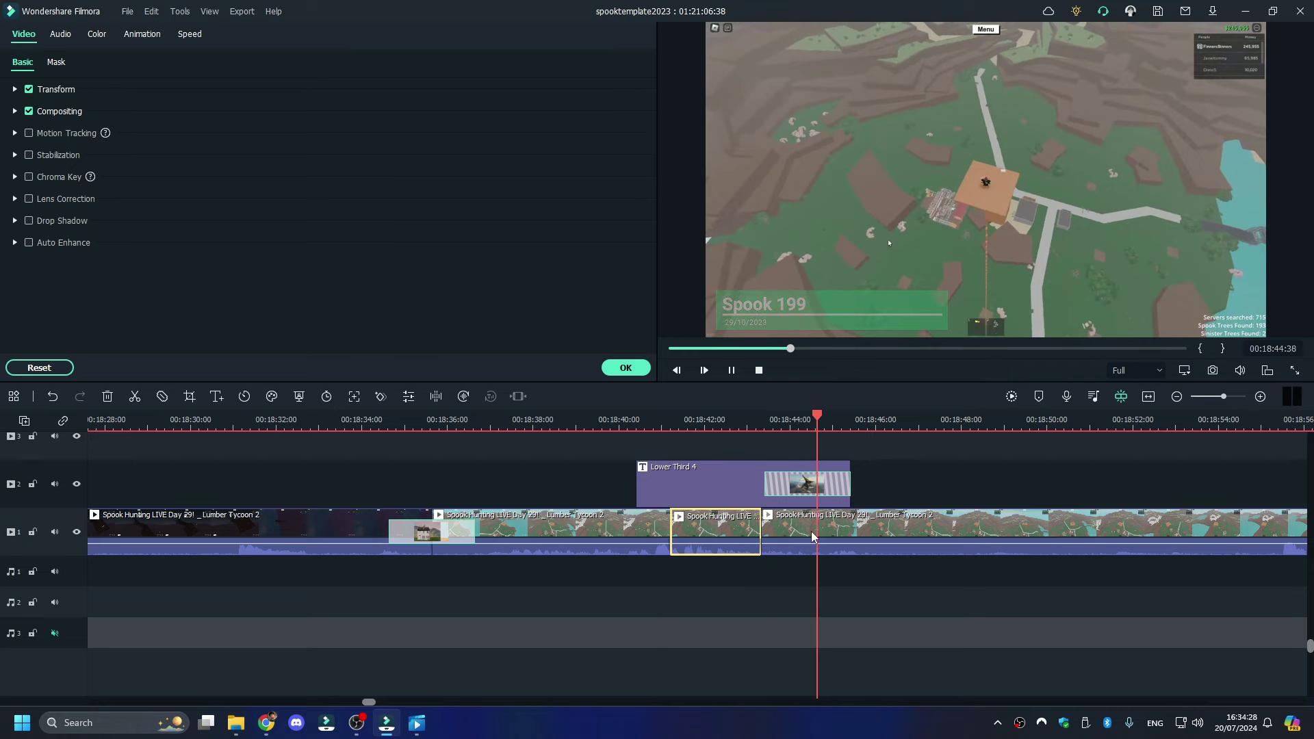
{"action": "key", "text": "space"}
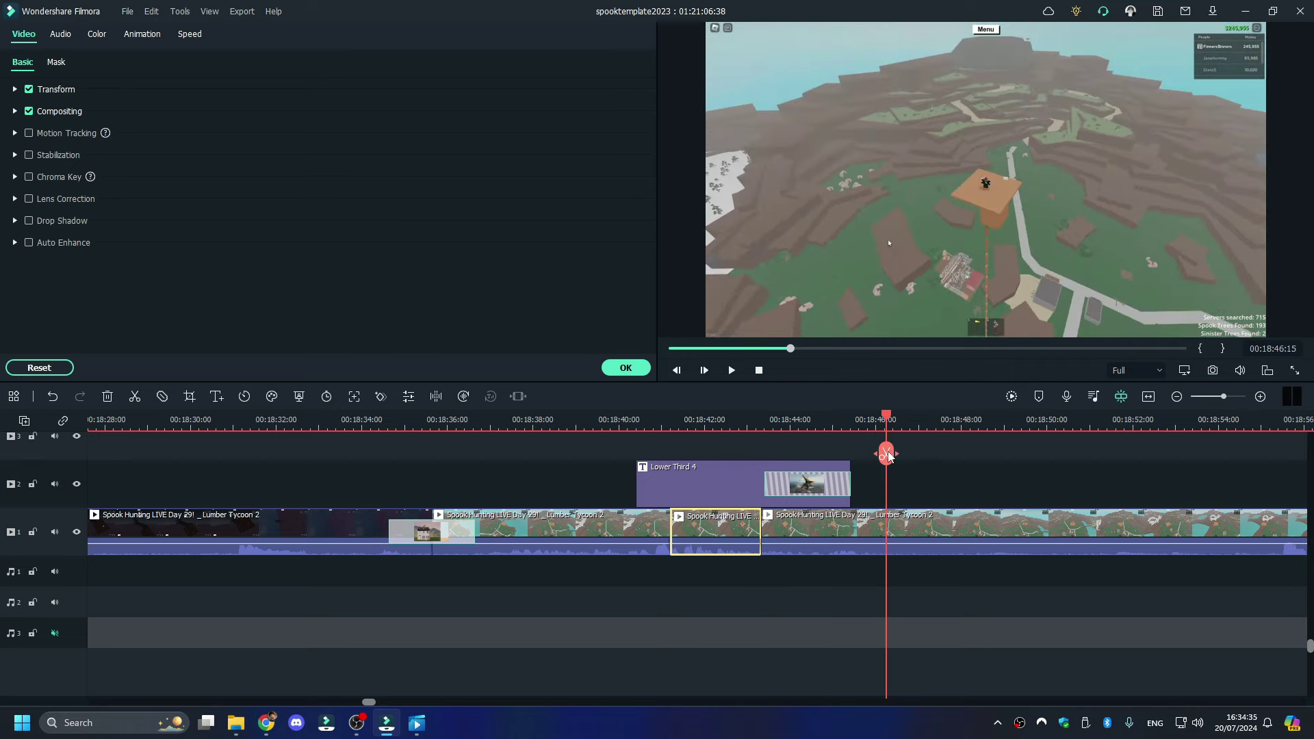
{"action": "key", "text": "ctrl+b"}
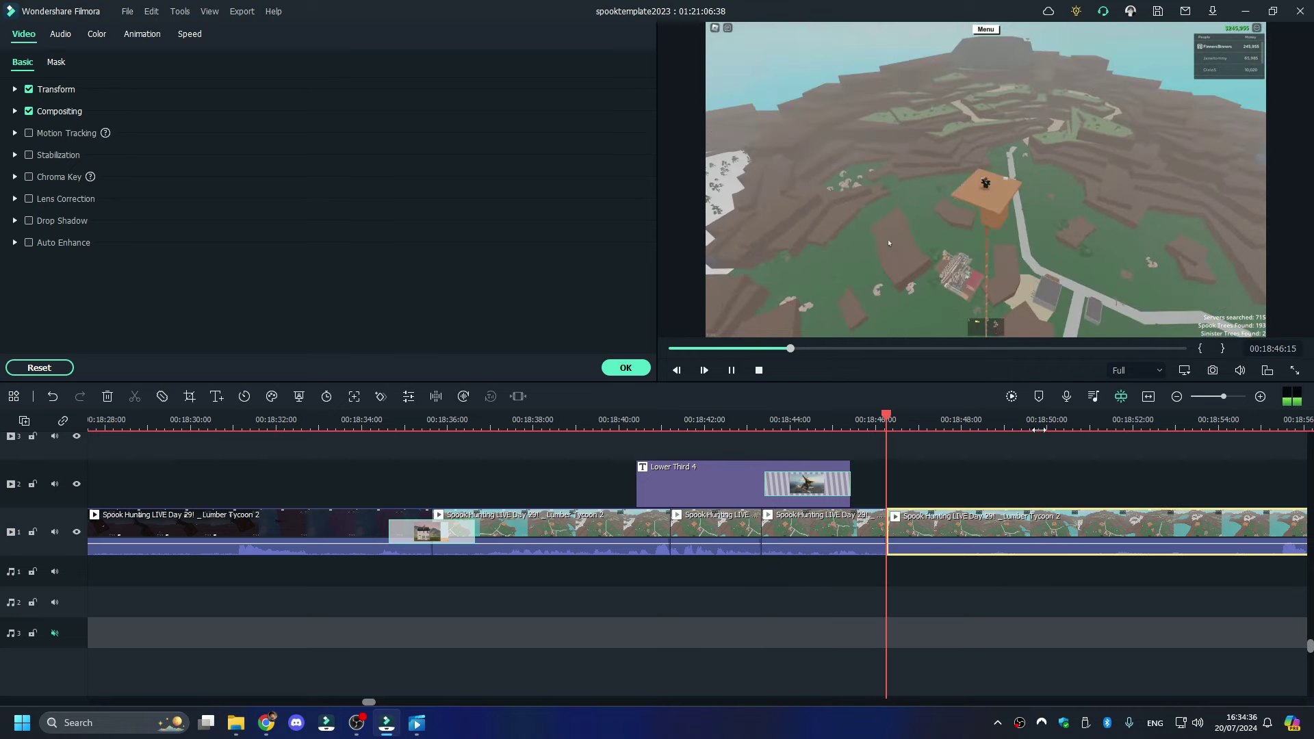
- Trim the clip's start to the playhead at about 00:18:55
{"action": "left_click", "coordinate": [1273, 417]}
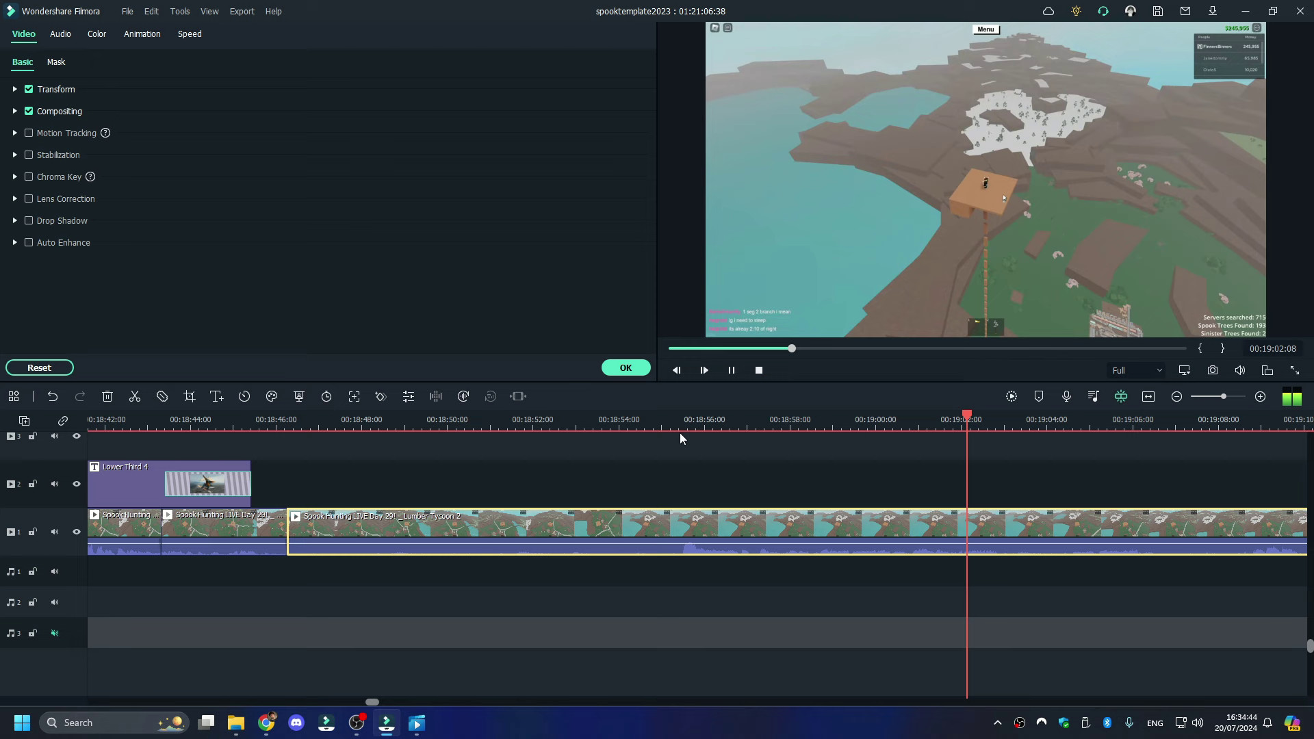
{"action": "left_click", "coordinate": [678, 414]}
{"action": "right_click", "coordinate": [681, 457]}
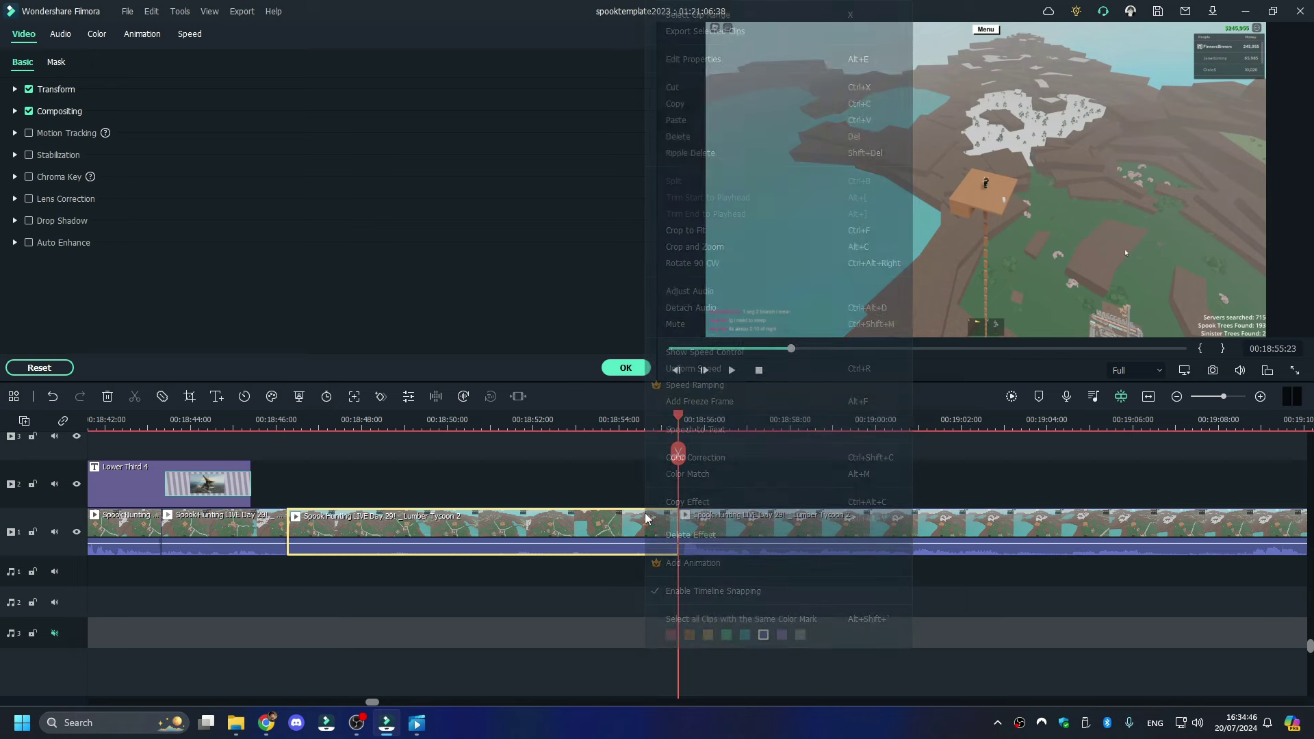
{"action": "left_click", "coordinate": [737, 141]}
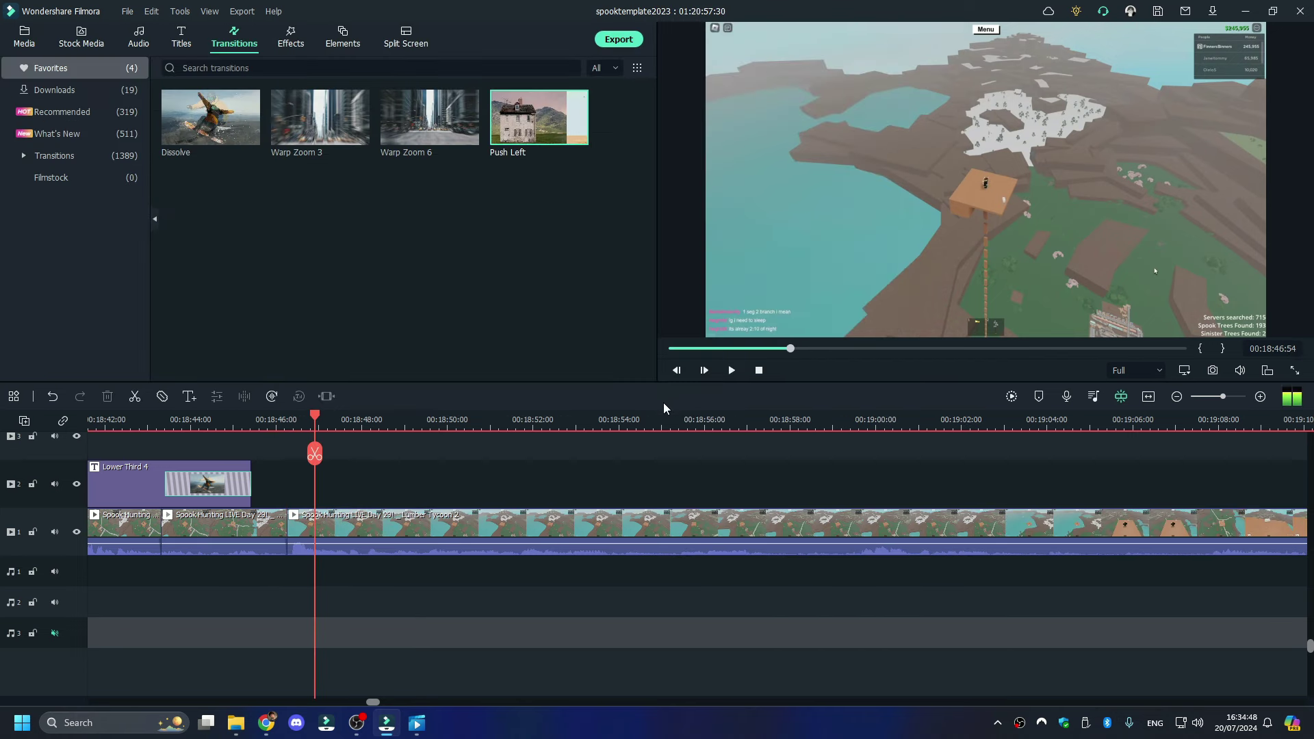
{"action": "key", "text": "space"}
{"action": "key", "text": "space"}
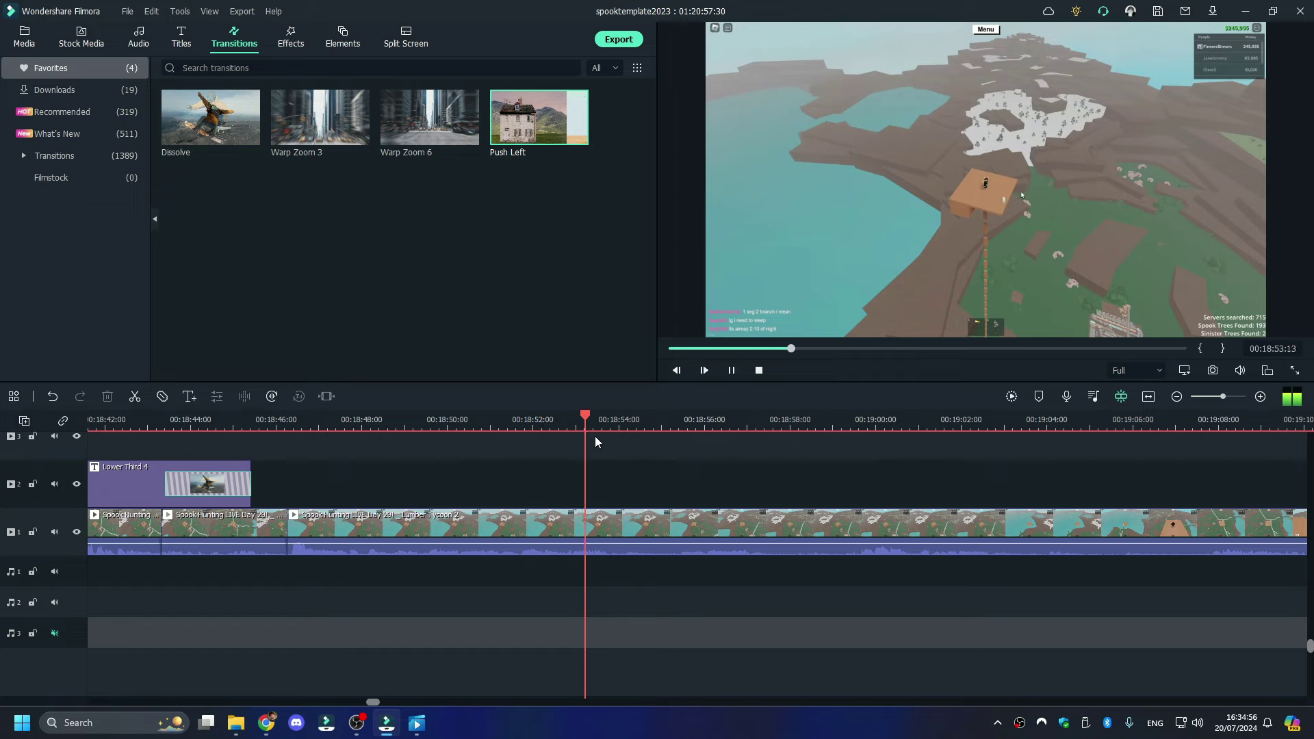
- Try a split of the Spook Hunting recording at 00:18:54, play it back, then undo it
{"action": "key", "text": "space"}
{"action": "mouse_move", "coordinate": [633, 444]}
{"action": "left_mouse_down"}
{"action": "mouse_move", "coordinate": [649, 441]}
{"action": "mouse_move", "coordinate": [635, 432]}
{"action": "left_mouse_up"}
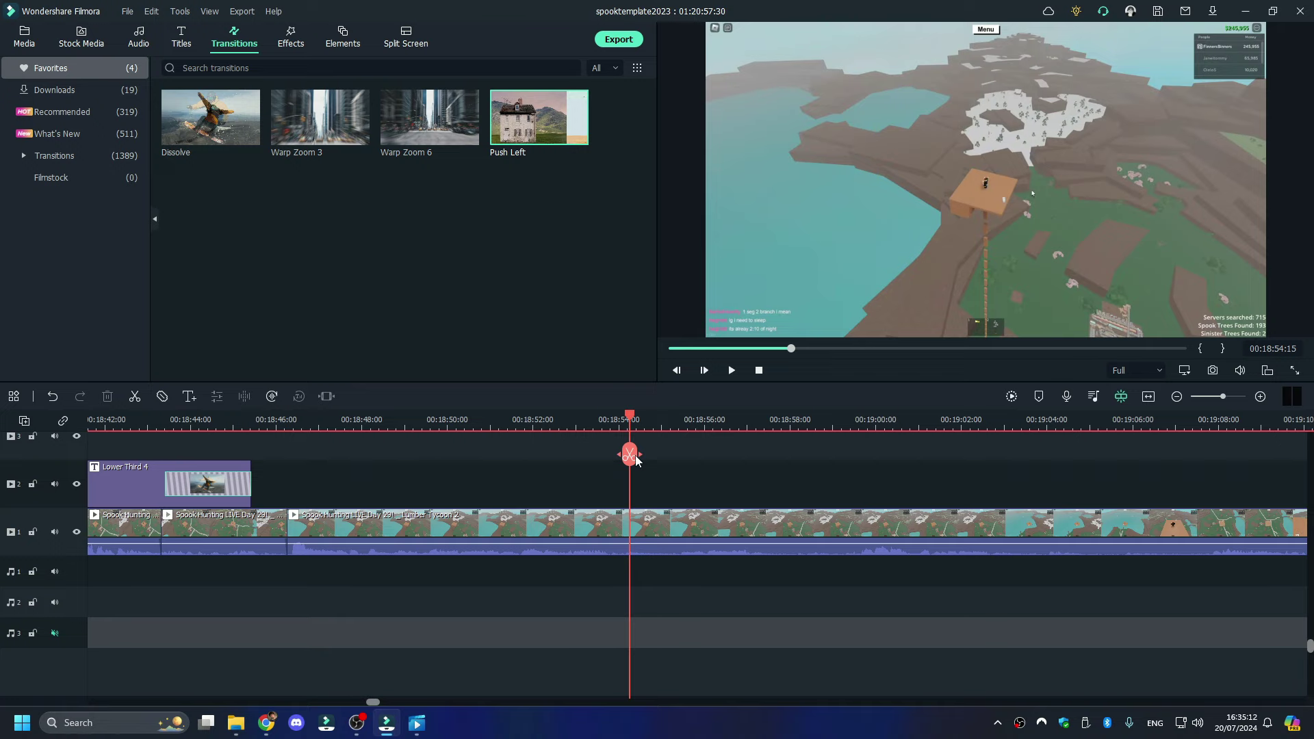
{"action": "left_click", "coordinate": [703, 526]}
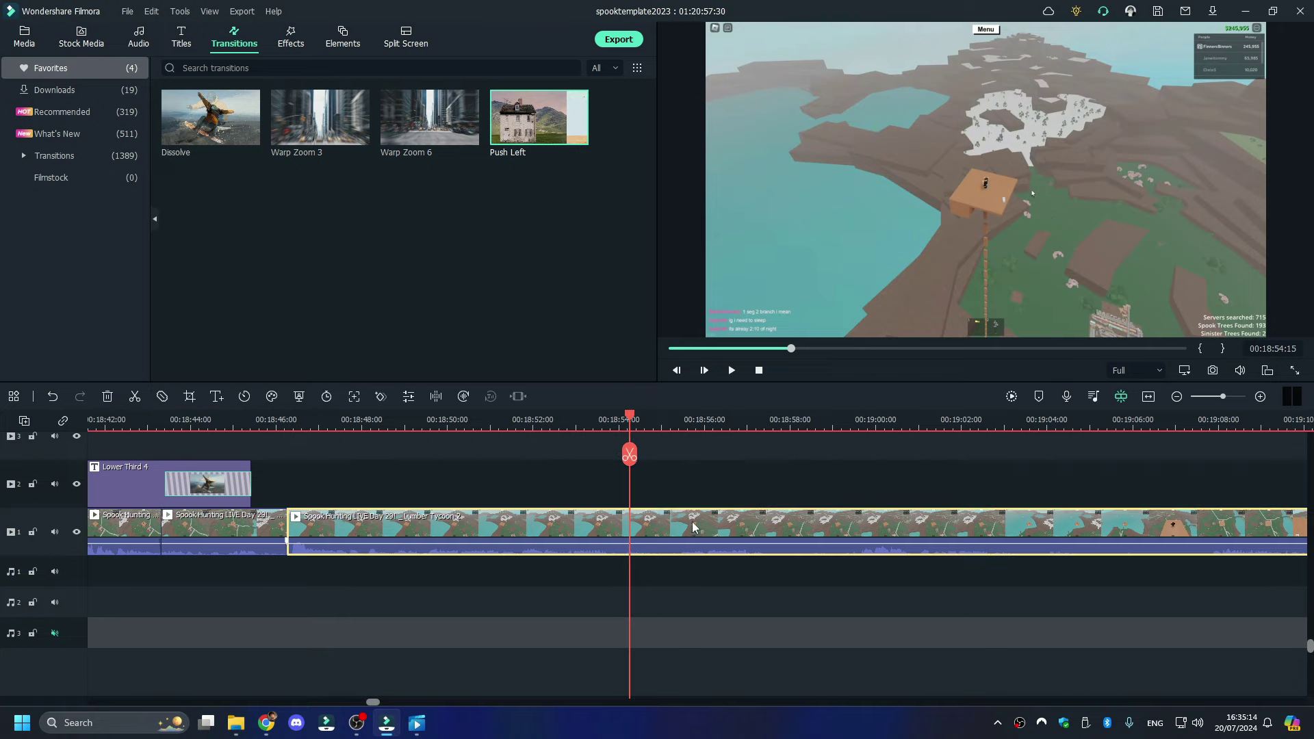
{"action": "left_click", "coordinate": [630, 453]}
{"action": "key", "text": "space"}
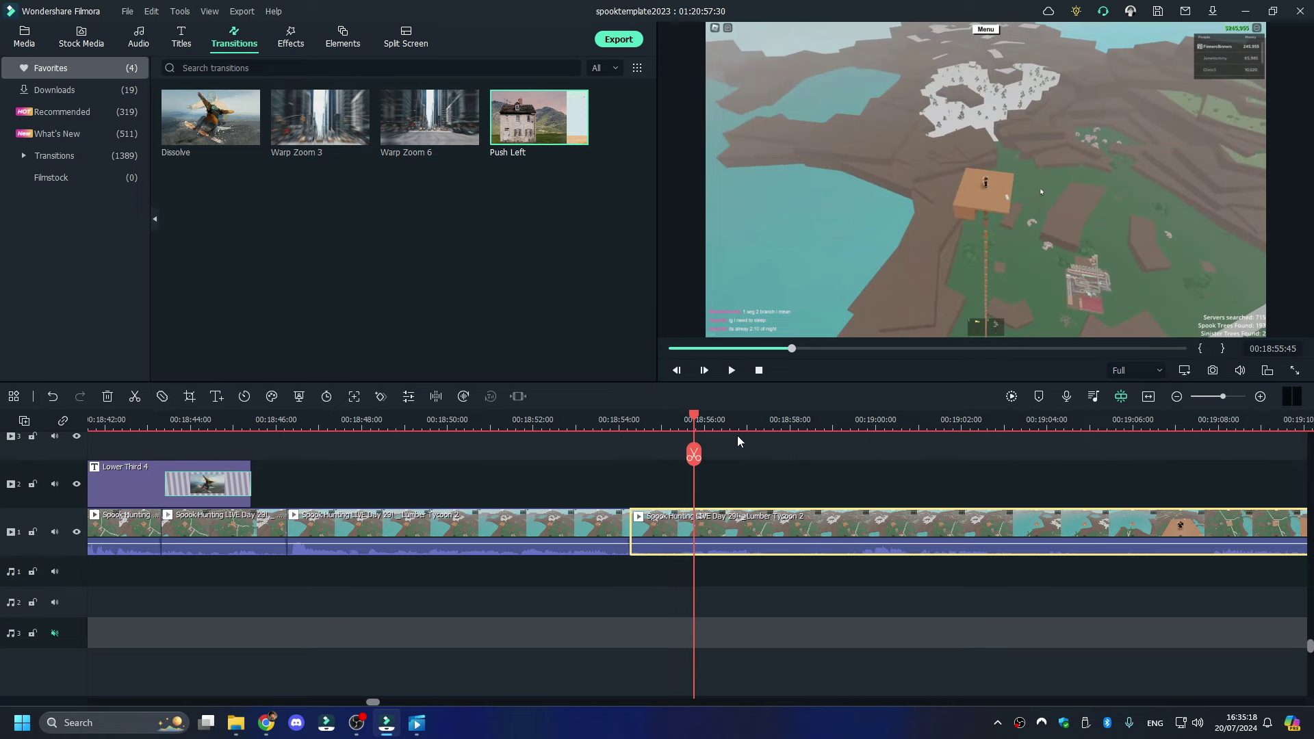
{"action": "key", "text": "space"}
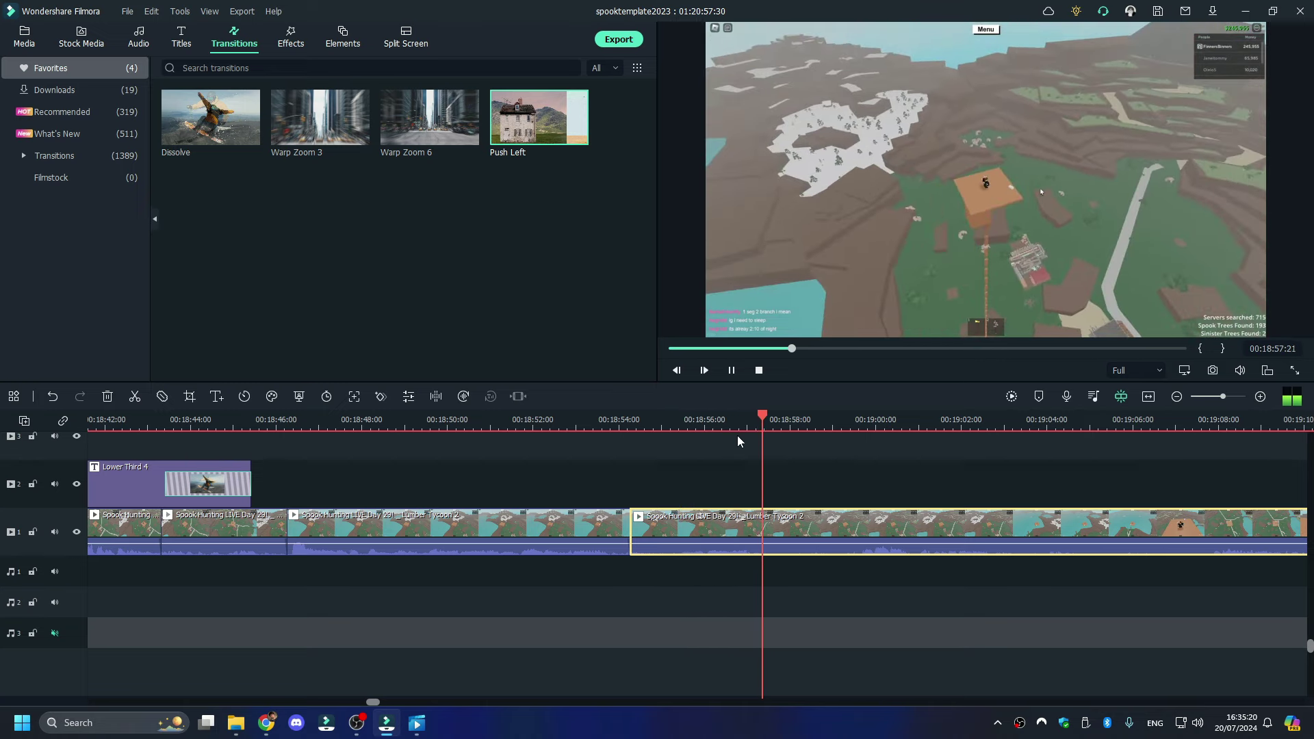
{"action": "key", "text": "space"}
{"action": "mouse_move", "coordinate": [780, 450]}
{"action": "key", "text": "ctrl+z"}
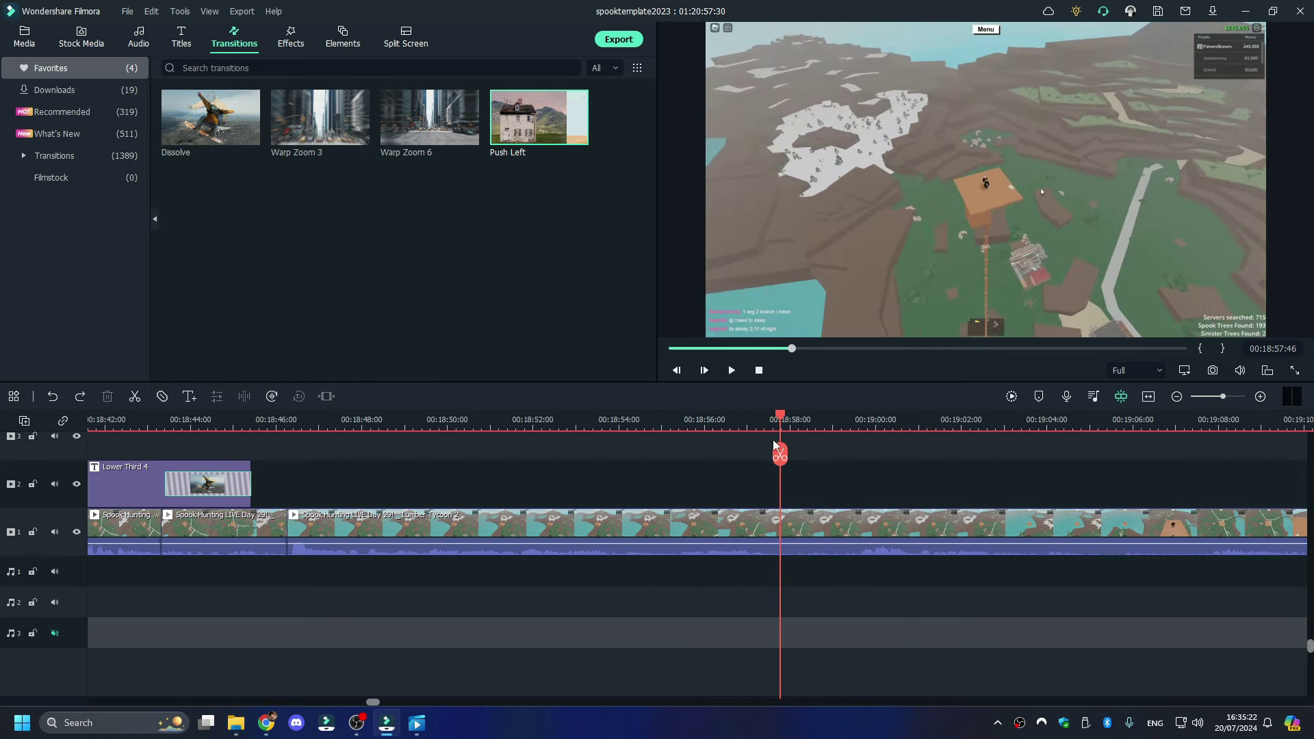
- Delete all footage after 00:18:57:44 and bring up the OBS Recordings folder in File Explorer
{"action": "left_click_drag", "start_coordinate": [779, 444], "coordinate": [775, 438]}
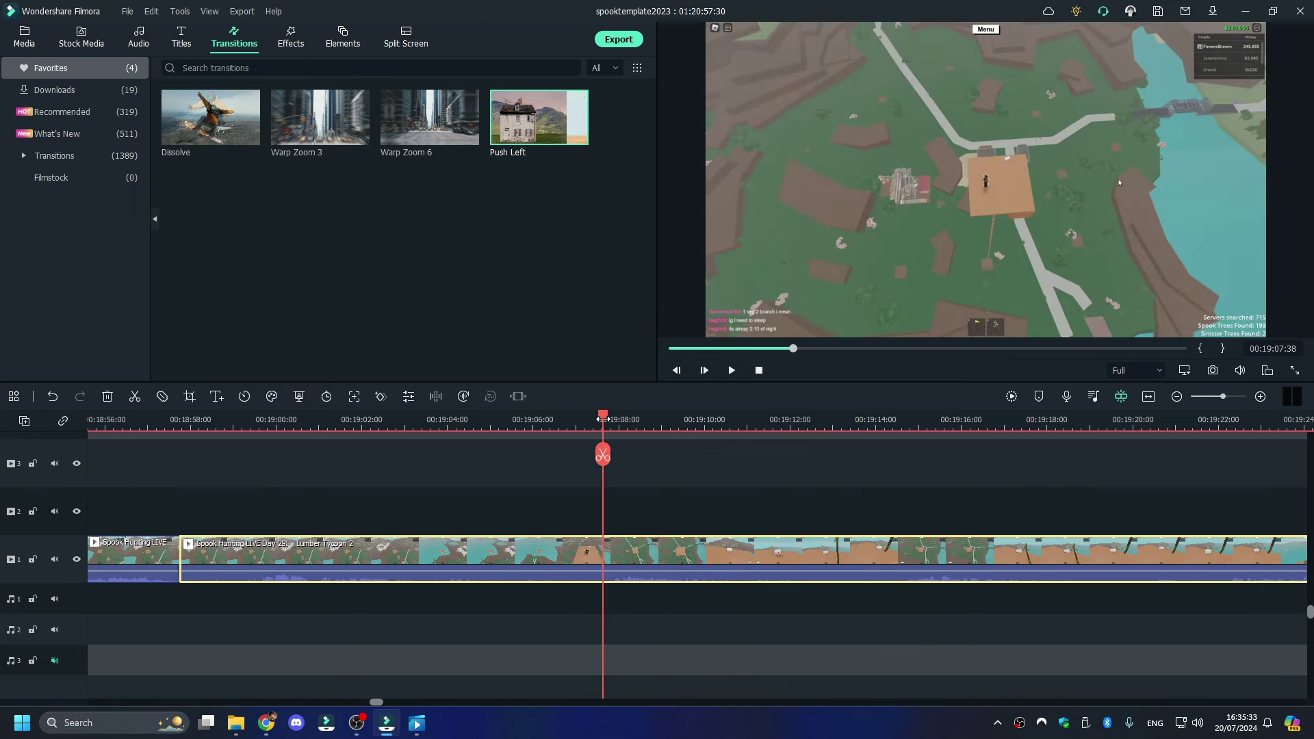
{"action": "right_click", "coordinate": [582, 557]}
{"action": "key", "text": "Escape"}
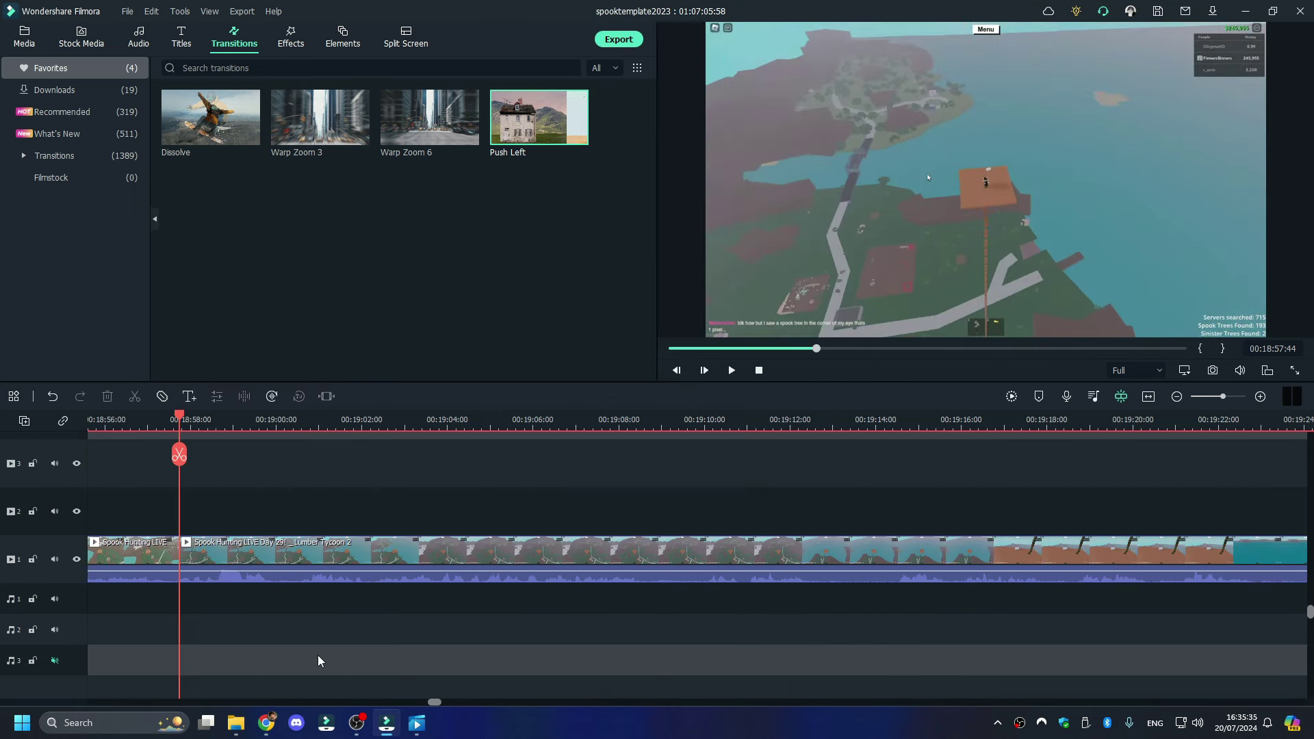
{"action": "right_click", "coordinate": [333, 560]}
{"action": "left_click", "coordinate": [363, 136]}
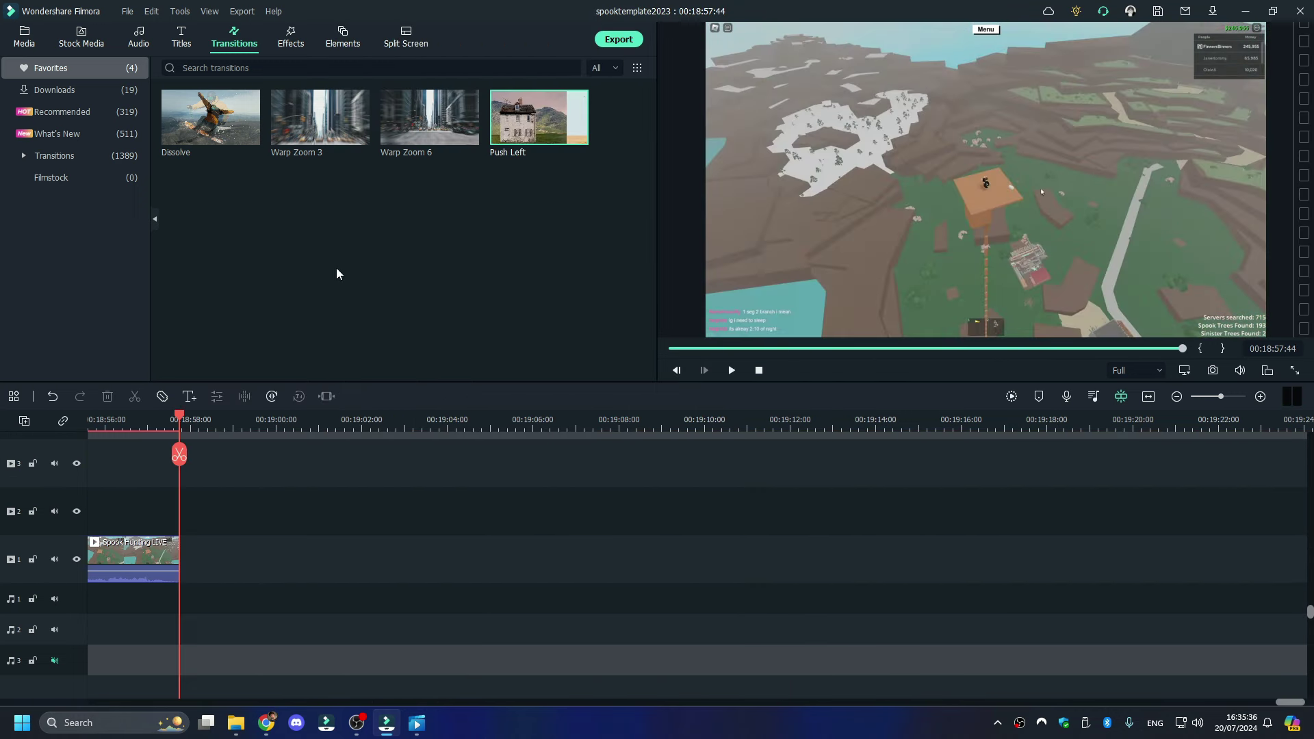
{"action": "left_click", "coordinate": [236, 722]}
{"action": "left_click", "coordinate": [282, 121]}
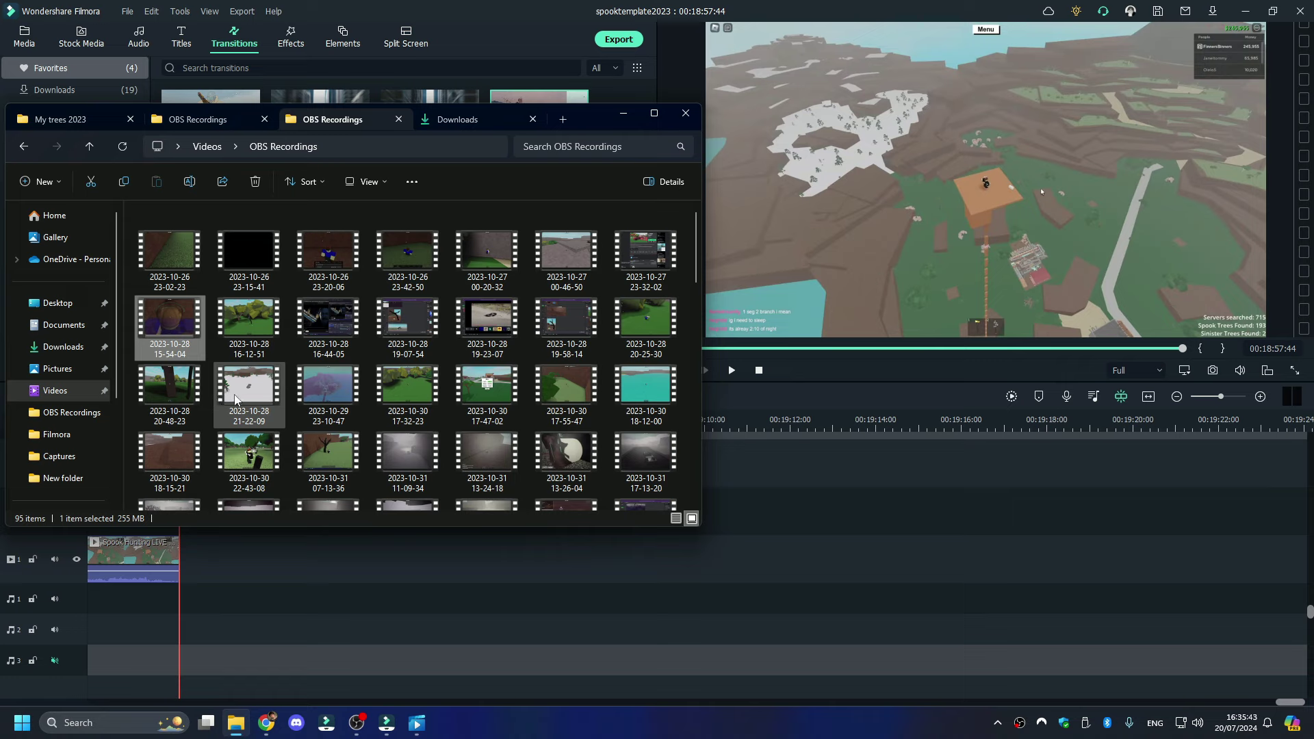
{"action": "left_click", "coordinate": [354, 401]}
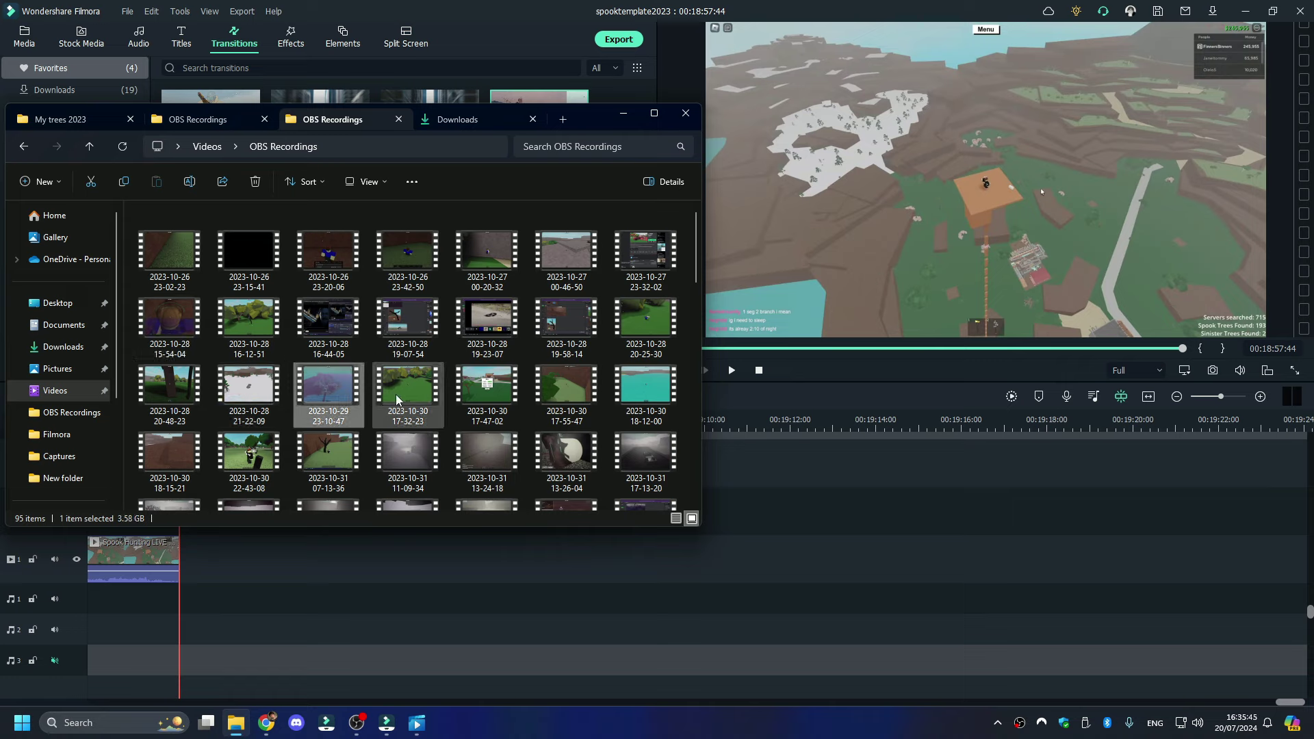
{"action": "left_click_drag", "start_coordinate": [327, 399], "coordinate": [185, 568]}
{"action": "left_click", "coordinate": [196, 601]}
{"action": "key", "text": "space"}
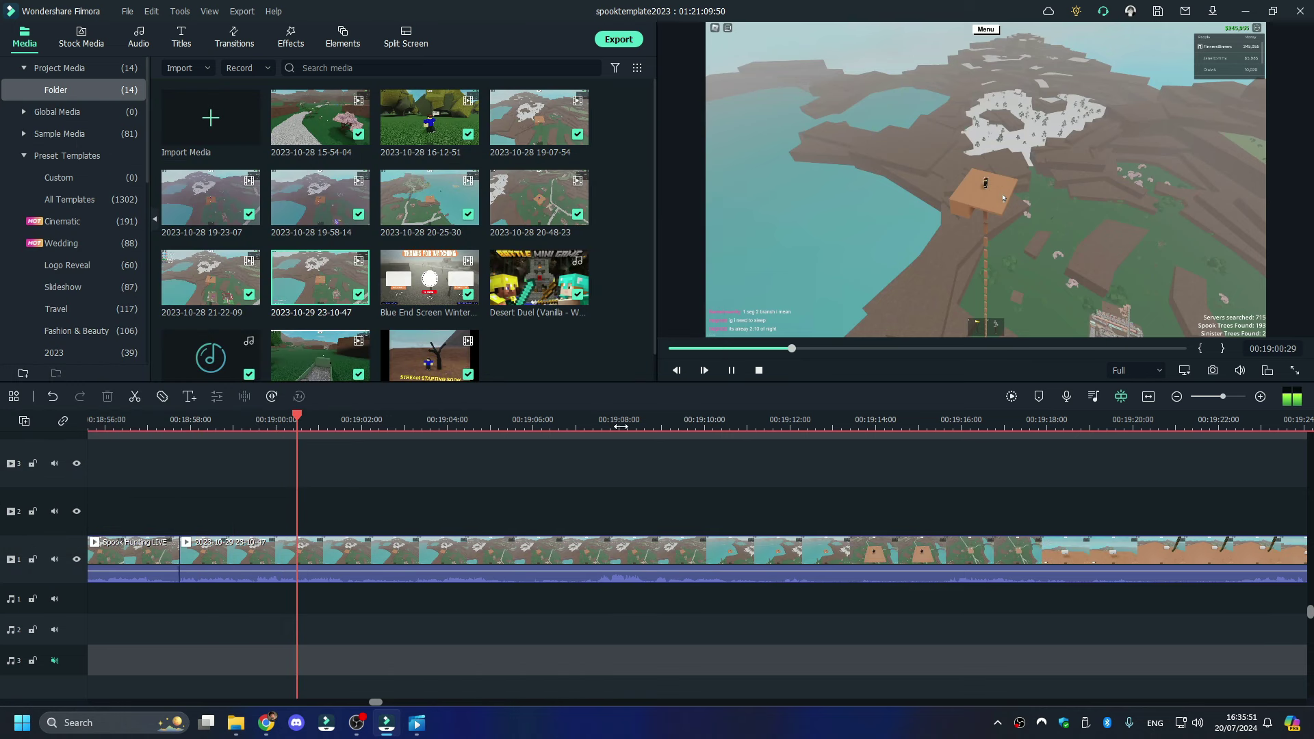
- Preview the new clip around 00:19:07 and 00:19:11, then check the File menu without saving
{"action": "left_click", "coordinate": [599, 425]}
{"action": "left_click", "coordinate": [751, 424]}
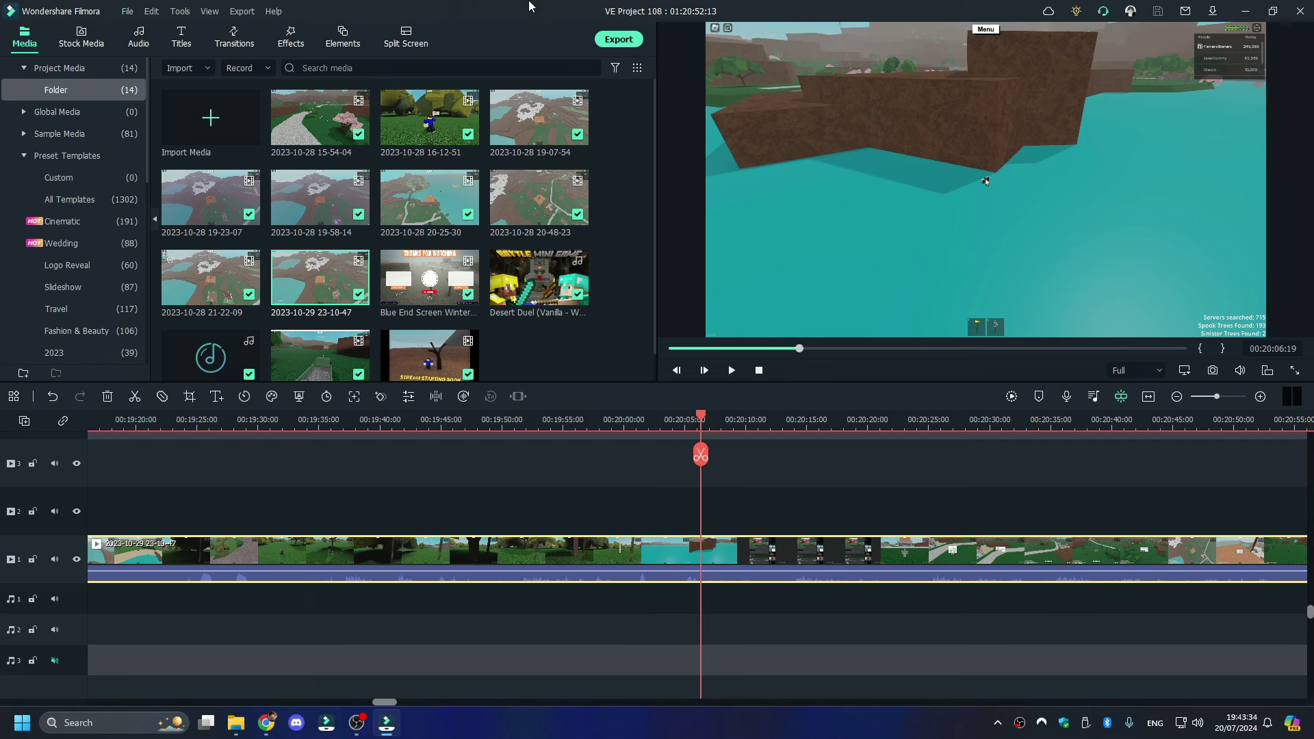
{"action": "left_click", "coordinate": [127, 11]}
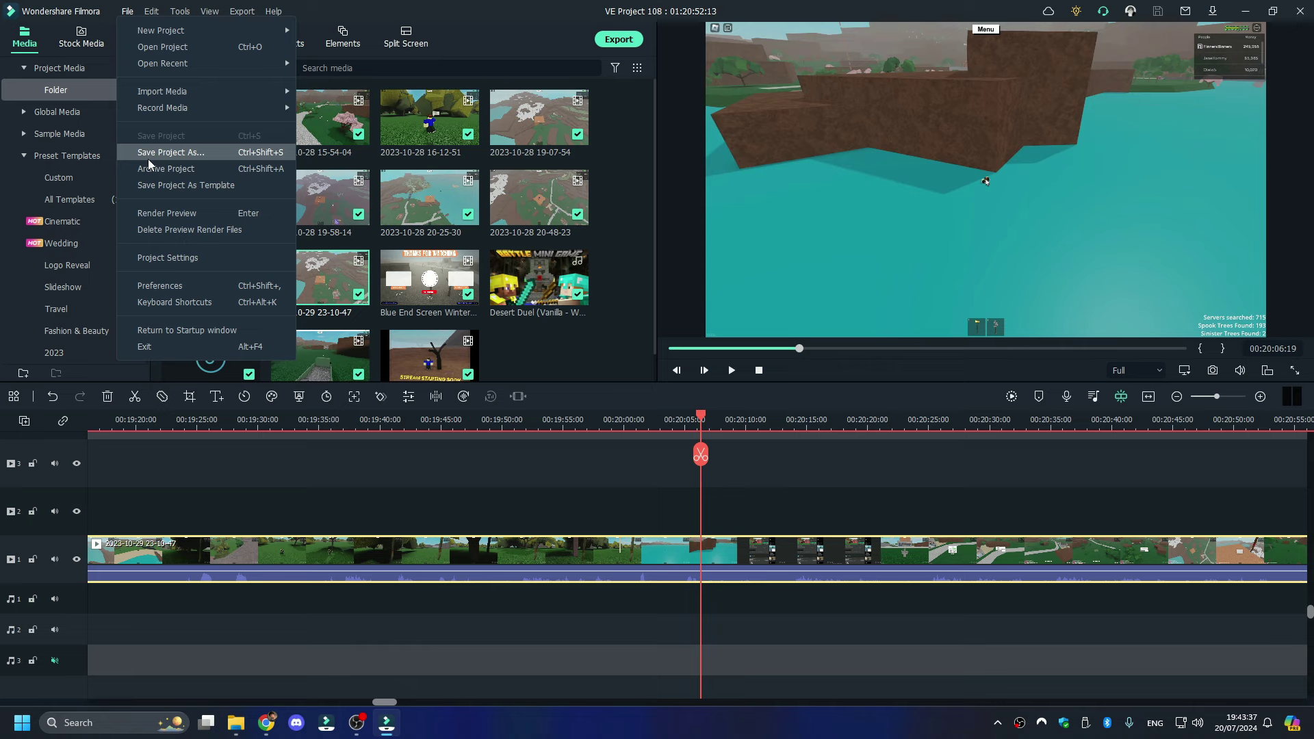
{"action": "left_click", "coordinate": [684, 11]}
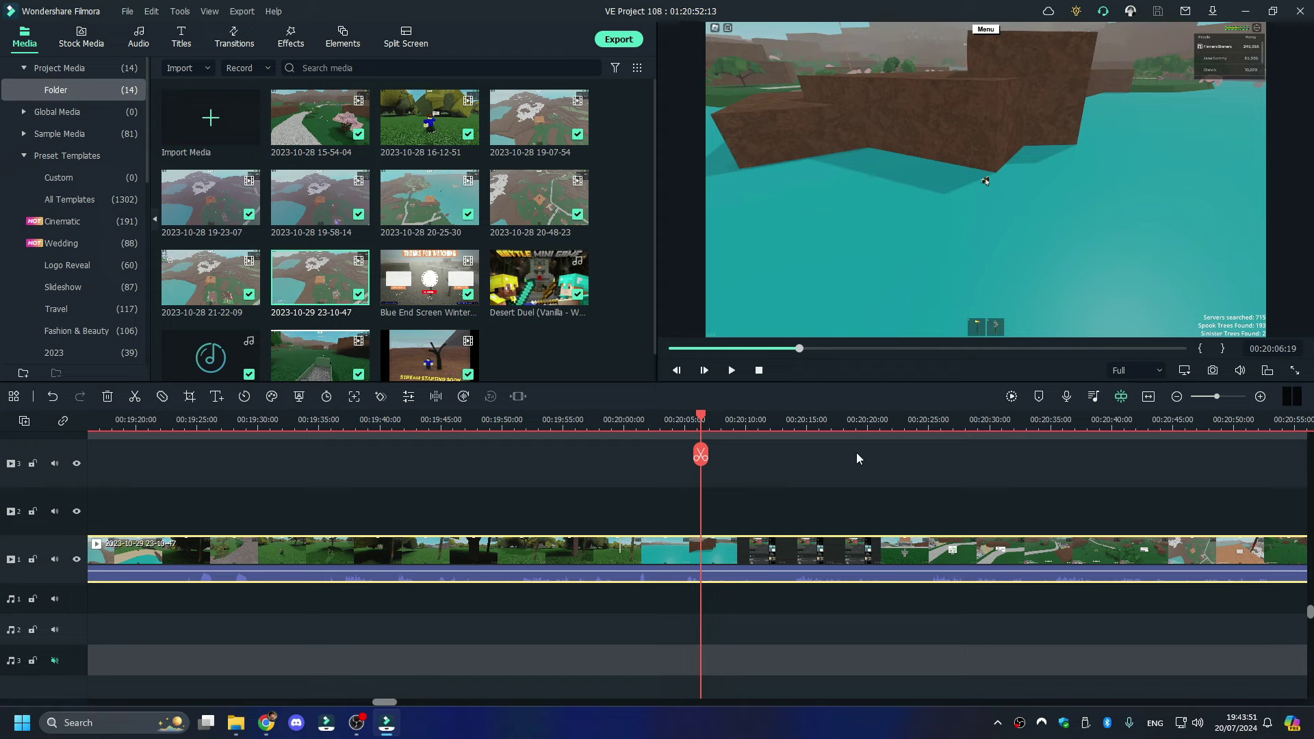
- Ripple delete the unwanted stretch near 00:20:00, undoing an accidental title paste first
{"action": "left_click", "coordinate": [731, 371]}
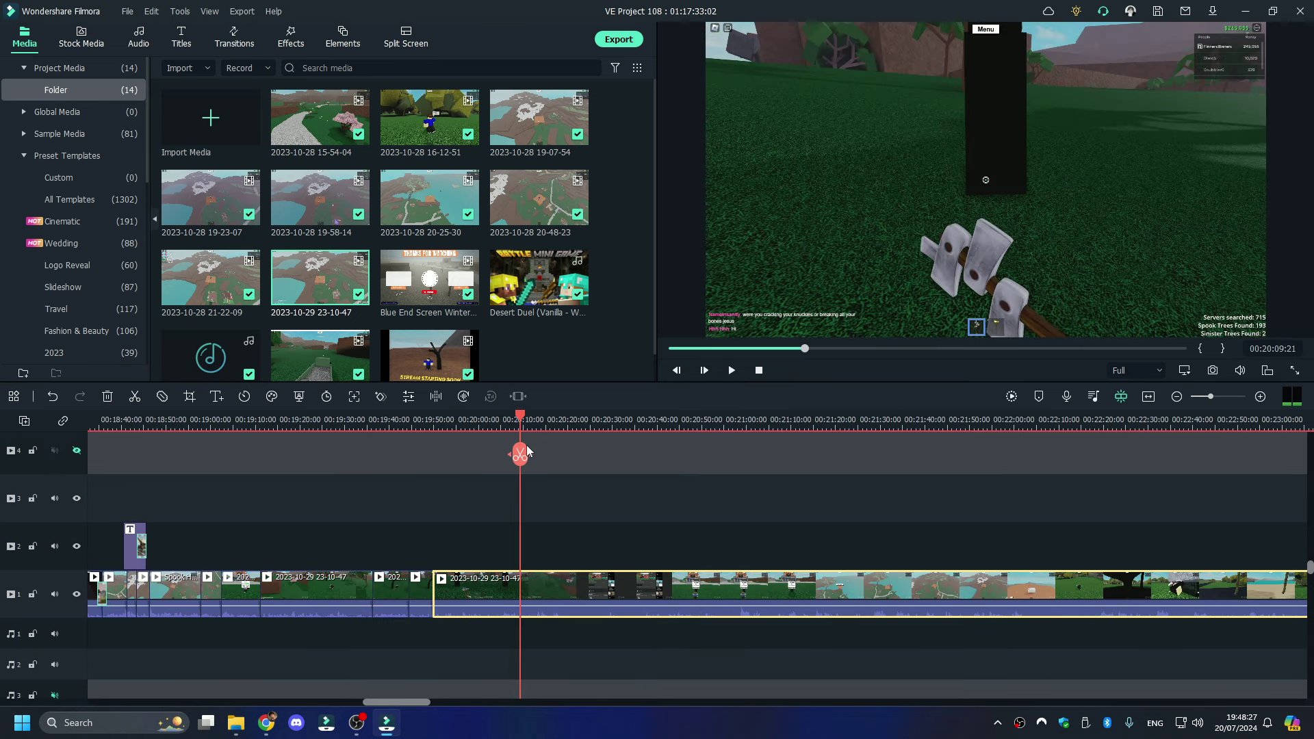
{"action": "right_click", "coordinate": [482, 571]}
{"action": "left_click", "coordinate": [540, 123]}
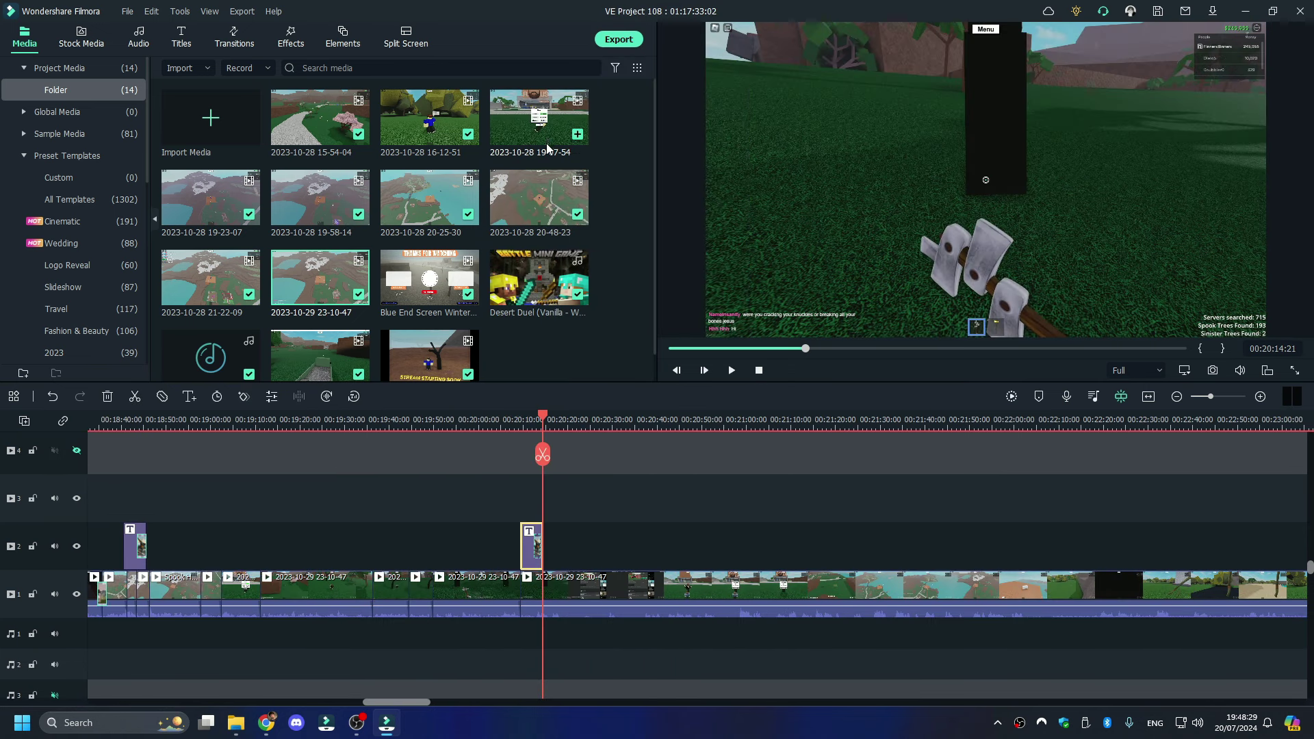
{"action": "key", "text": "ctrl+z"}
{"action": "right_click", "coordinate": [495, 601]}
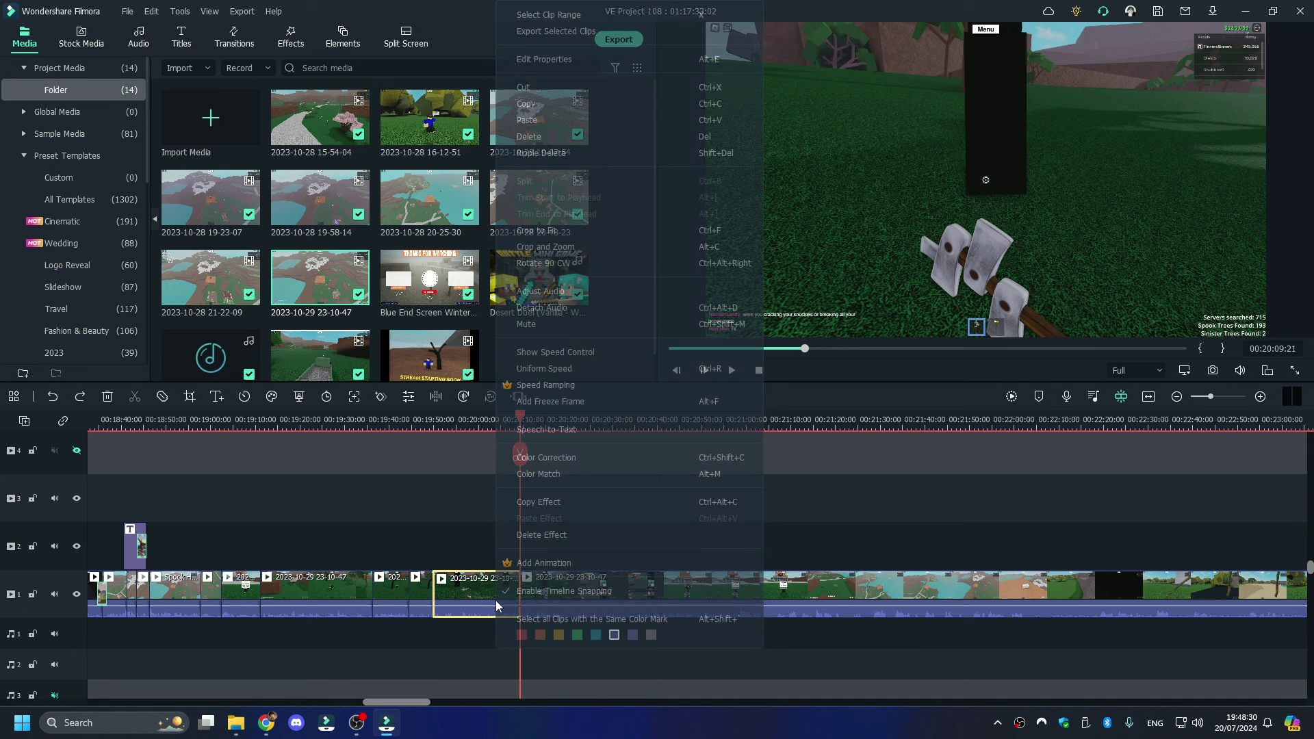
{"action": "left_click", "coordinate": [523, 152]}
- Split the 23-10-47 recording at about 00:19:59 and adjust the timeline zoom
{"action": "key", "text": "space"}
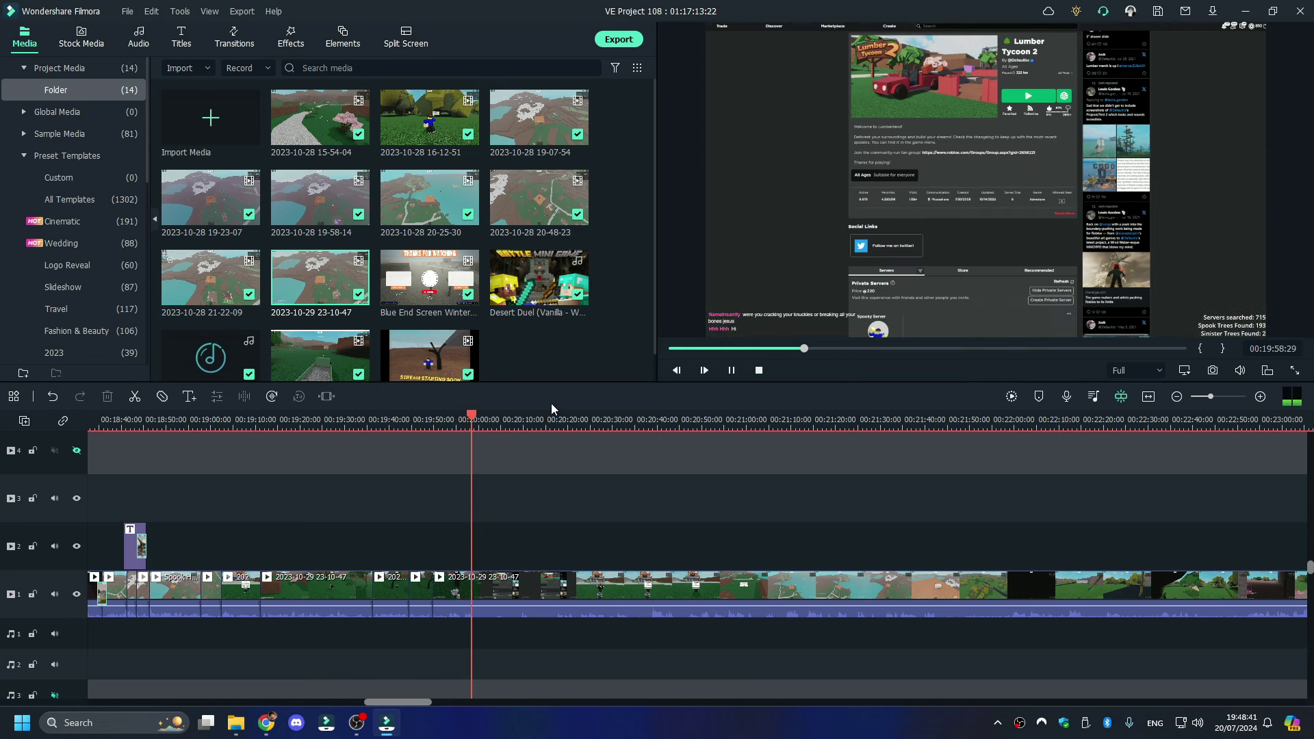
{"action": "key", "text": "space"}
{"action": "left_click", "coordinate": [477, 454]}
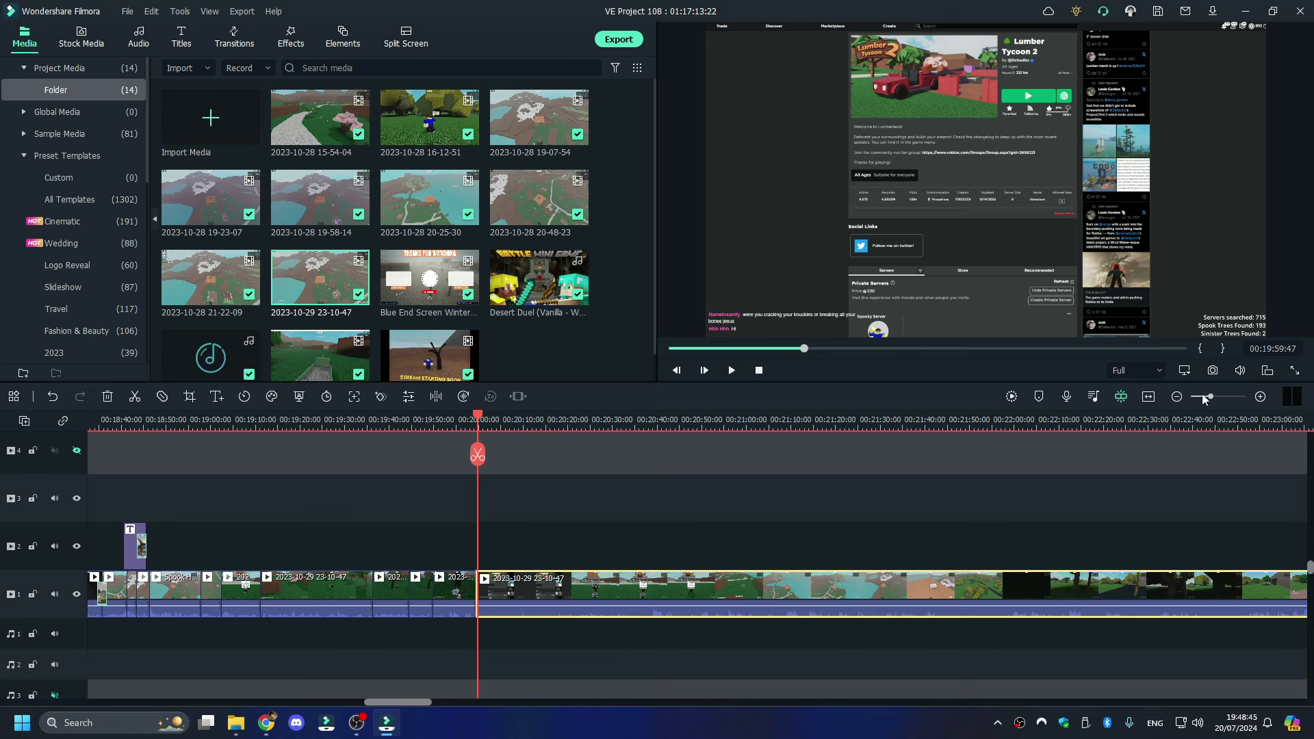
{"action": "left_click_drag", "start_coordinate": [1210, 396], "coordinate": [1192, 400]}
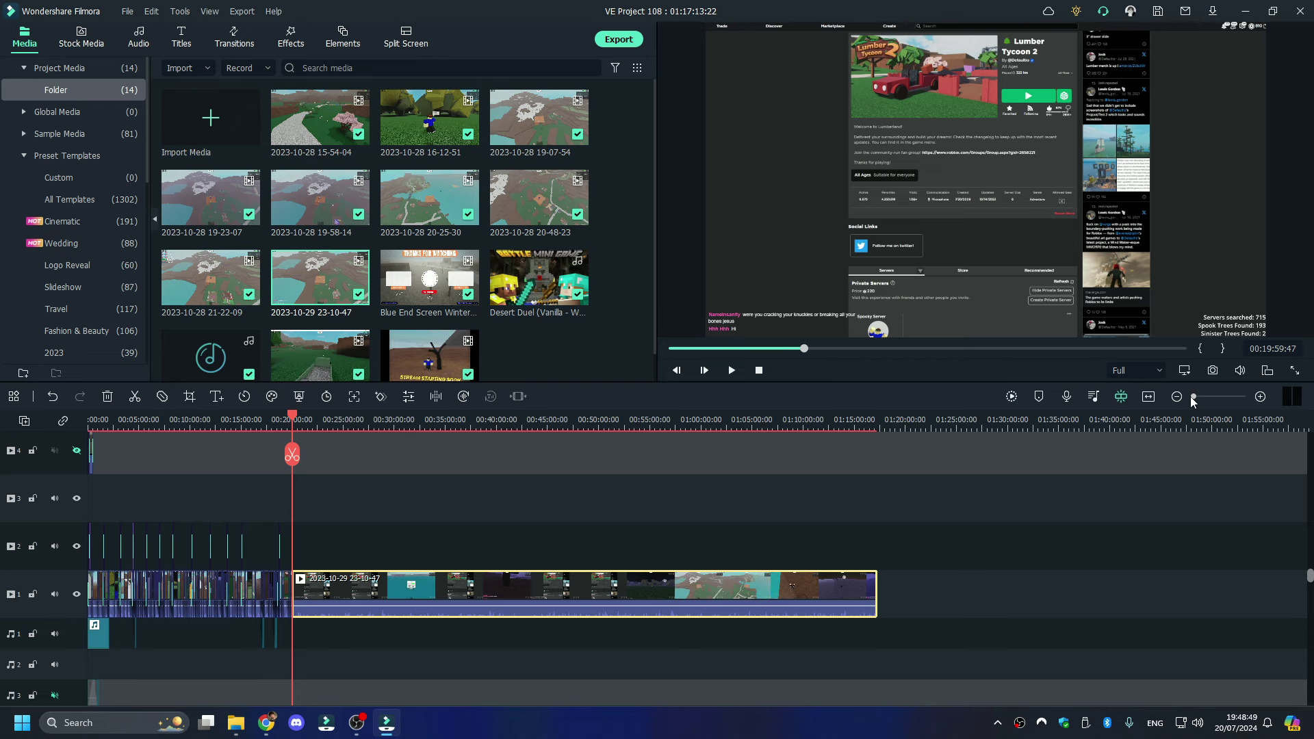
{"action": "mouse_move", "coordinate": [1192, 401]}
{"action": "left_mouse_down"}
{"action": "mouse_move", "coordinate": [1203, 401]}
{"action": "mouse_move", "coordinate": [1191, 400]}
{"action": "left_mouse_up"}
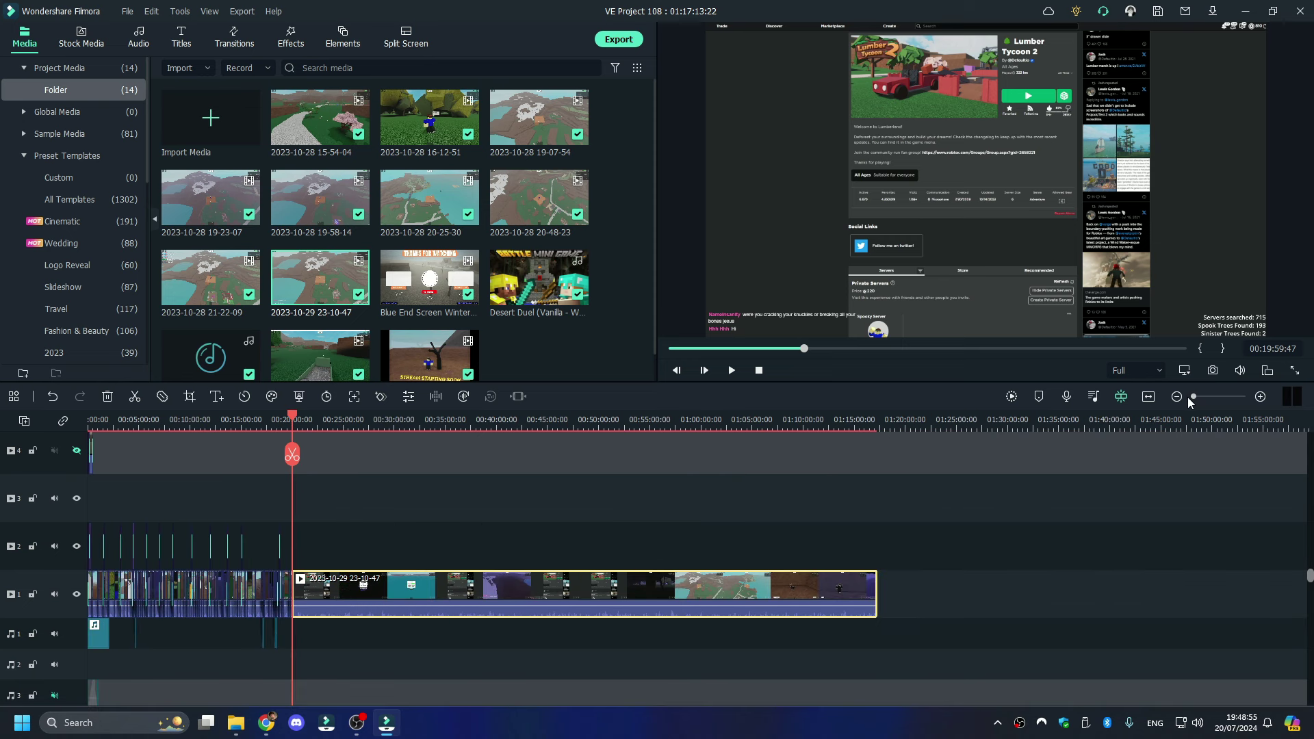
- Scroll through the spook tree thumbnails in the My trees 2023 folder, then return to Filmora
{"action": "mouse_move", "coordinate": [240, 719]}
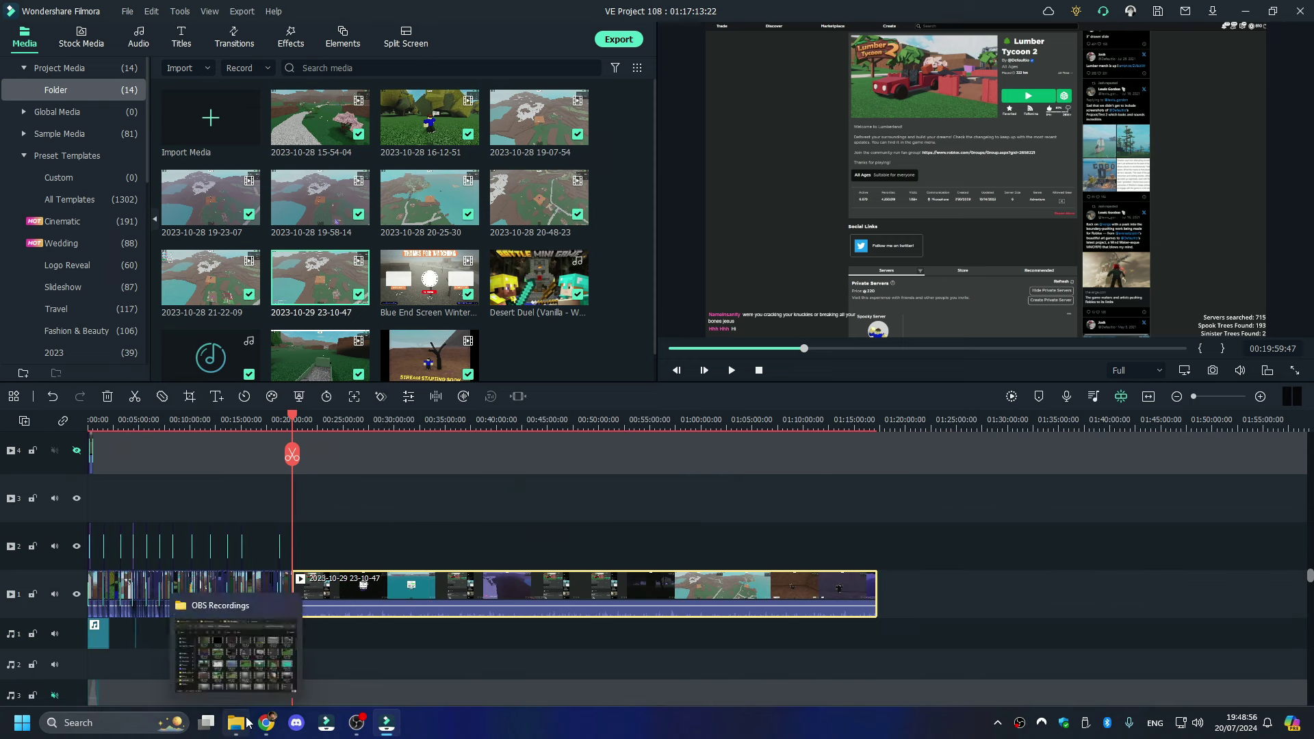
{"action": "left_click", "coordinate": [236, 653]}
{"action": "left_click", "coordinate": [69, 119]}
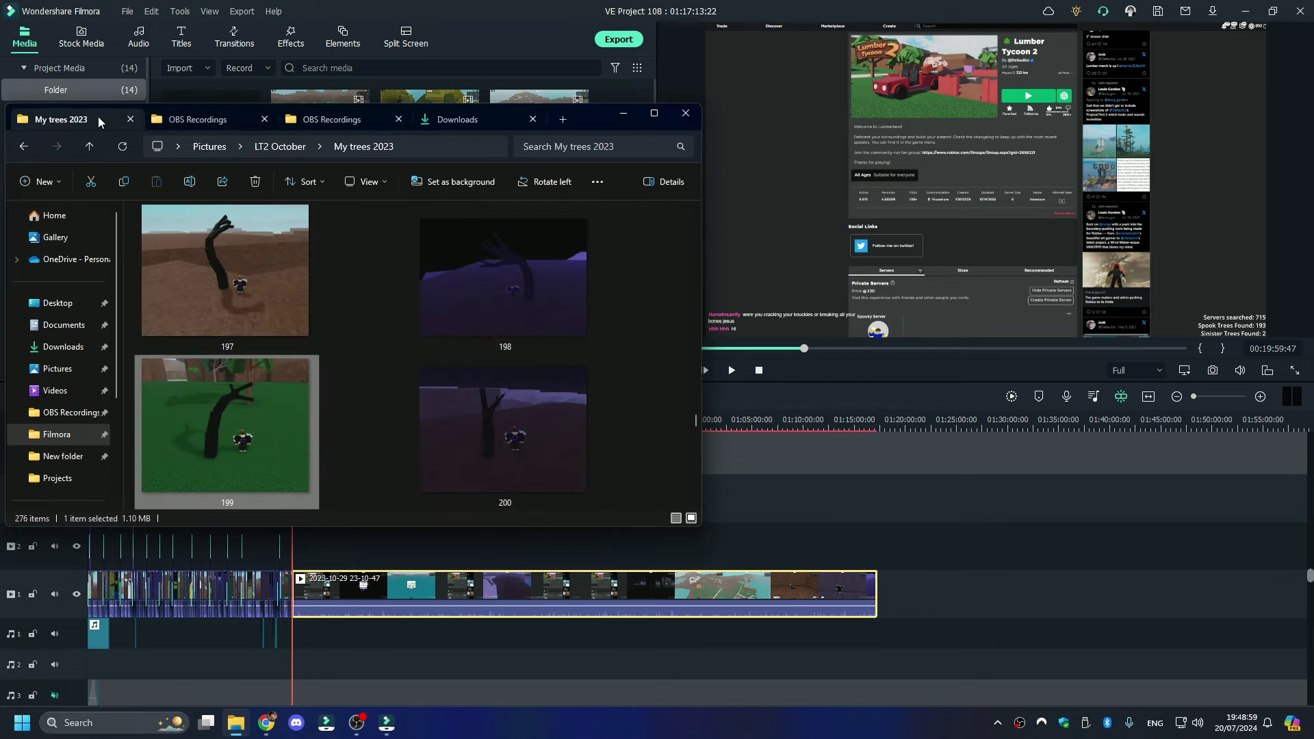
{"action": "scroll", "coordinate": [241, 403], "scroll_direction": "down", "scroll_amount": 2}
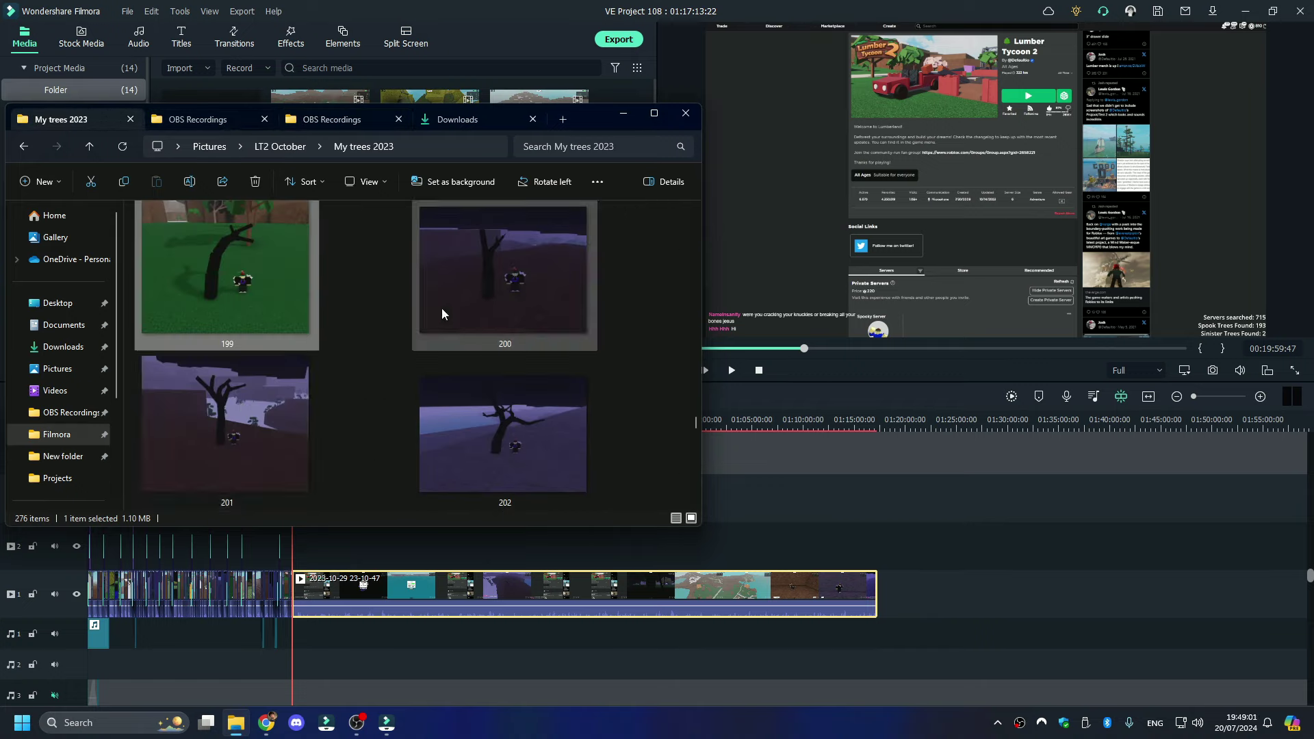
{"action": "scroll", "coordinate": [369, 403], "scroll_direction": "down", "scroll_amount": 2}
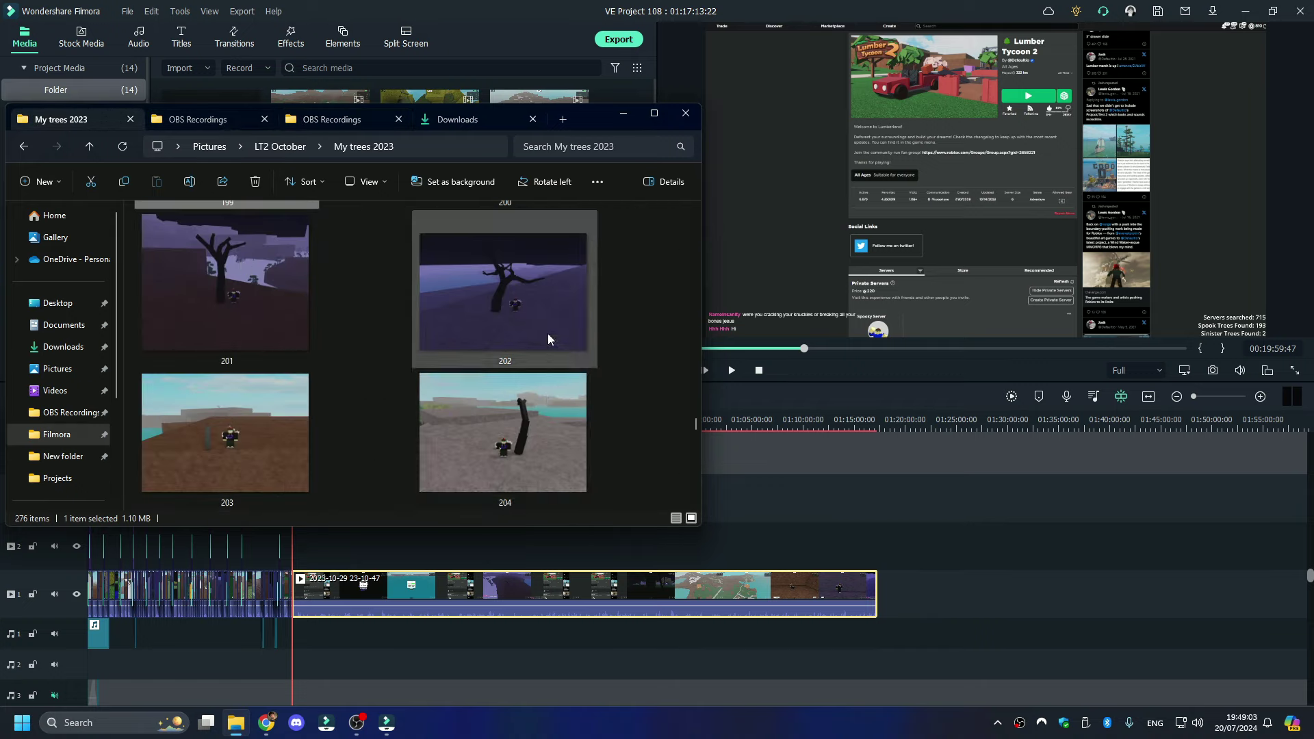
{"action": "scroll", "coordinate": [411, 449], "scroll_direction": "down", "scroll_amount": 2}
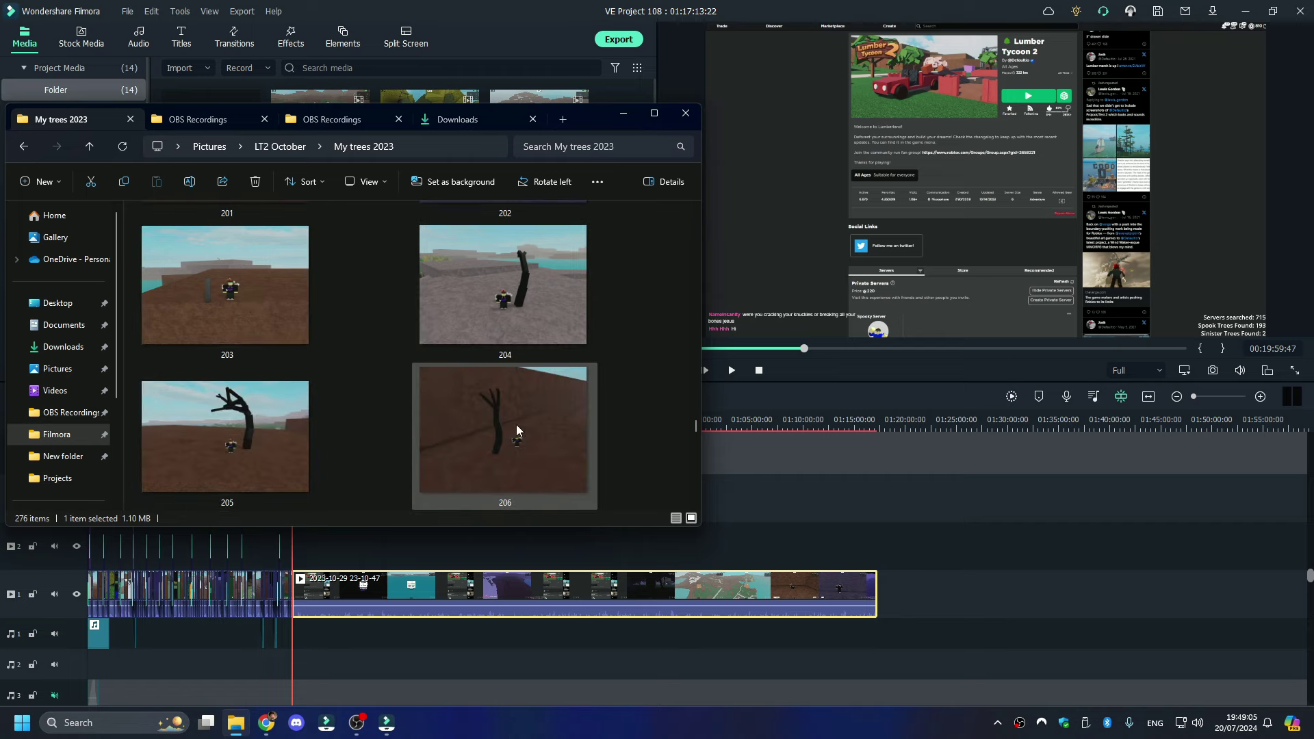
{"action": "scroll", "coordinate": [516, 424], "scroll_direction": "down", "scroll_amount": 2}
{"action": "scroll", "coordinate": [516, 425], "scroll_direction": "up", "scroll_amount": 6}
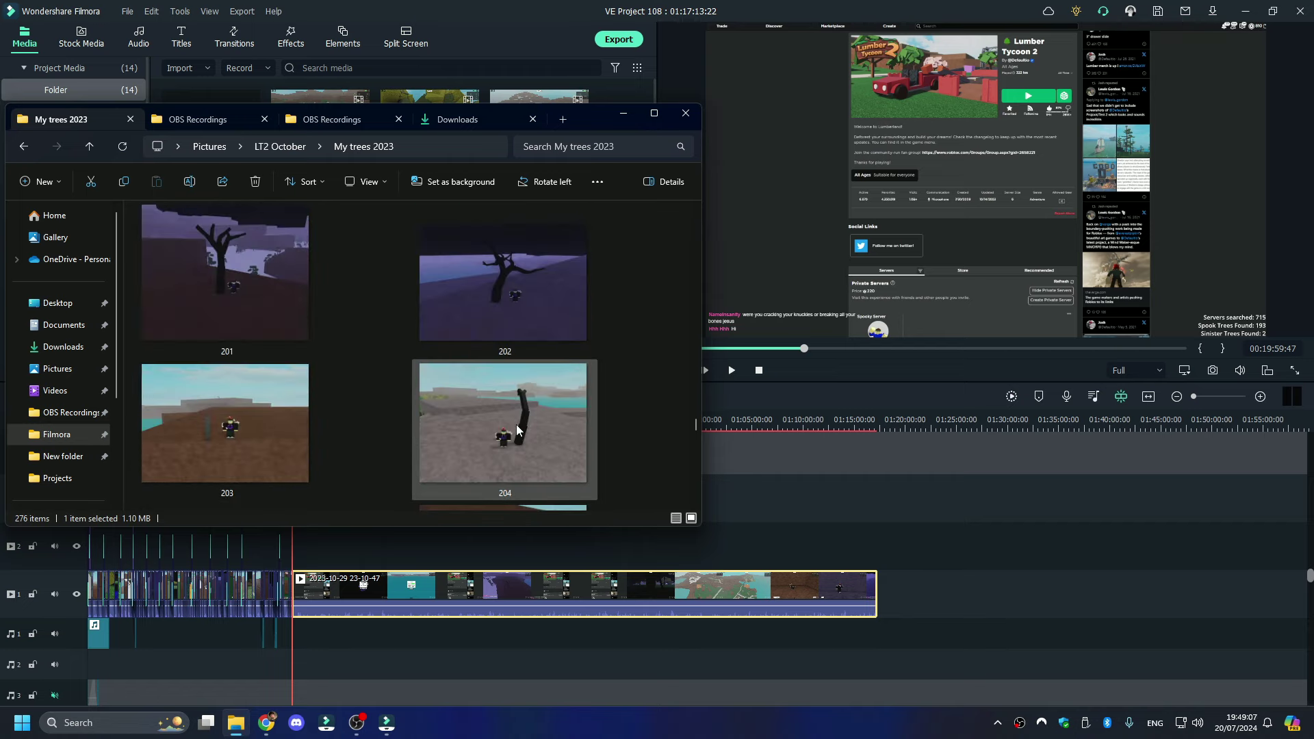
{"action": "scroll", "coordinate": [516, 424], "scroll_direction": "down", "scroll_amount": 2}
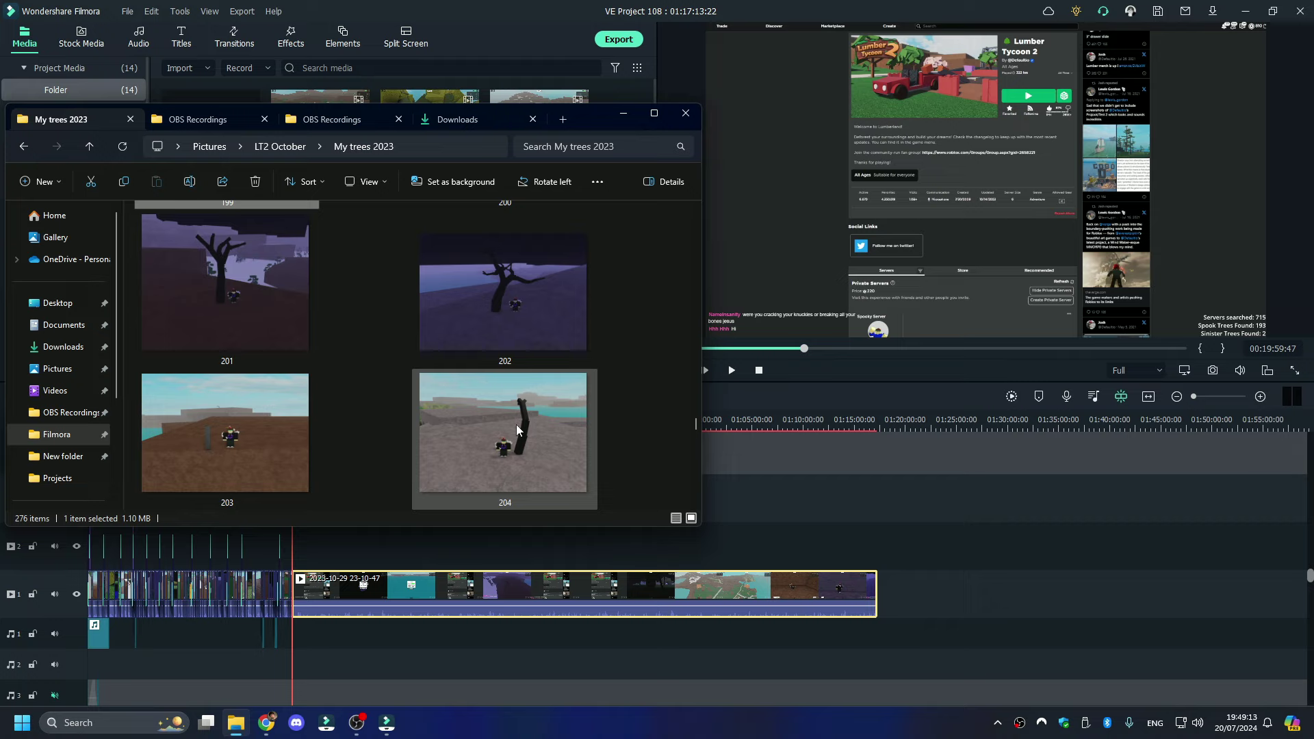
{"action": "scroll", "coordinate": [516, 425], "scroll_direction": "up", "scroll_amount": 2}
{"action": "scroll", "coordinate": [516, 424], "scroll_direction": "up", "scroll_amount": 2}
{"action": "scroll", "coordinate": [516, 425], "scroll_direction": "down", "scroll_amount": 2}
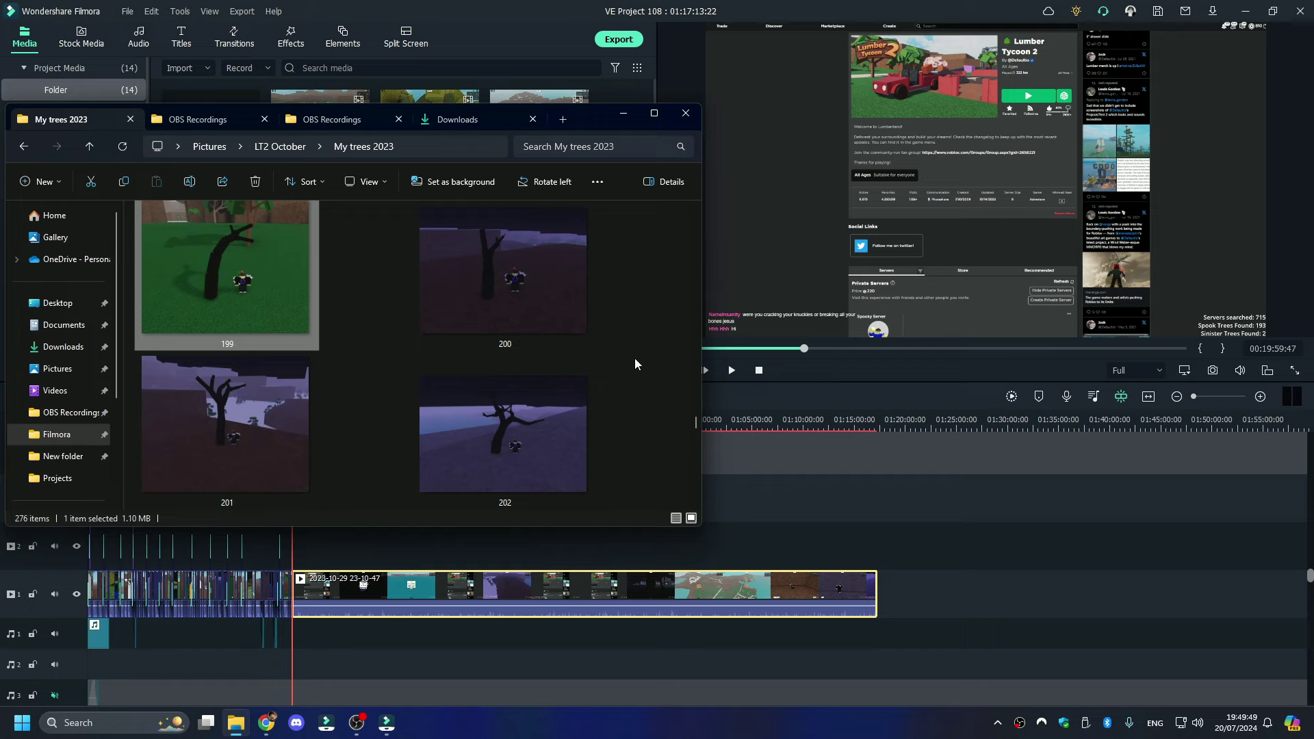
{"action": "scroll", "coordinate": [635, 363], "scroll_direction": "down", "scroll_amount": 2}
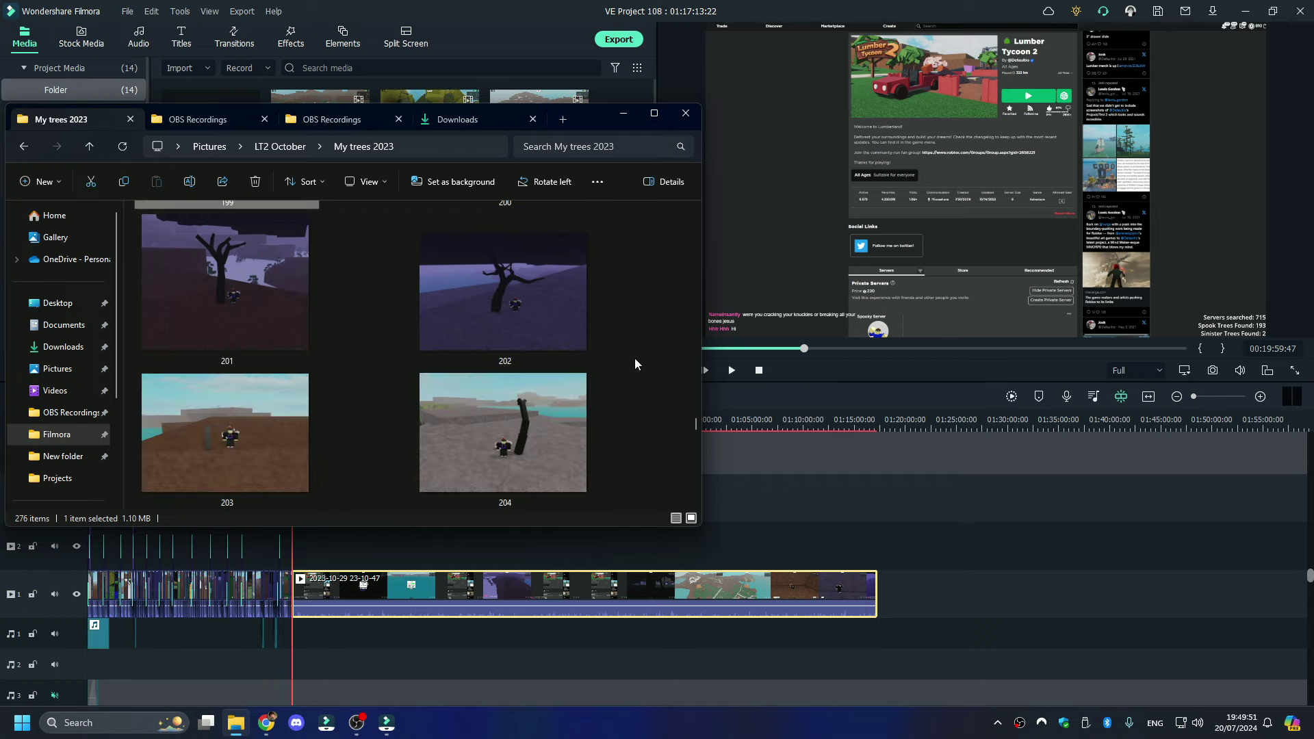
{"action": "scroll", "coordinate": [635, 363], "scroll_direction": "down", "scroll_amount": 2}
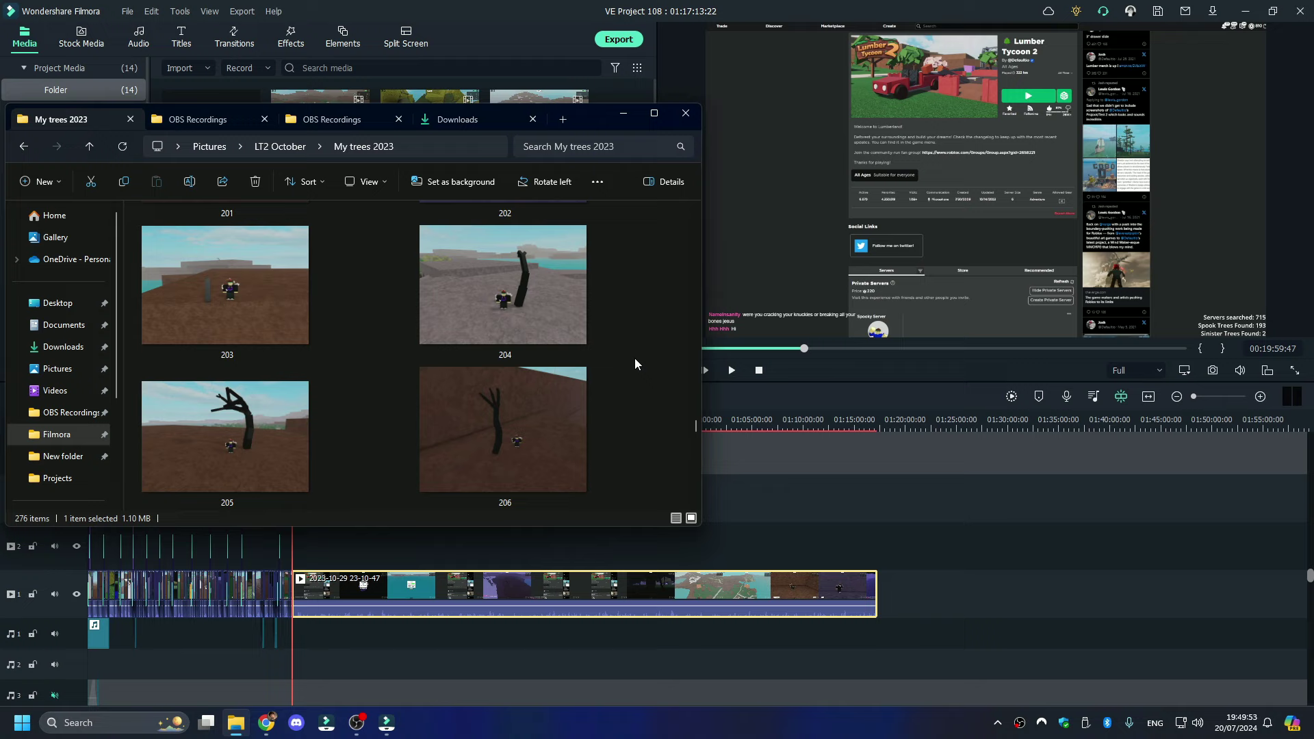
{"action": "scroll", "coordinate": [635, 363], "scroll_direction": "down", "scroll_amount": 2}
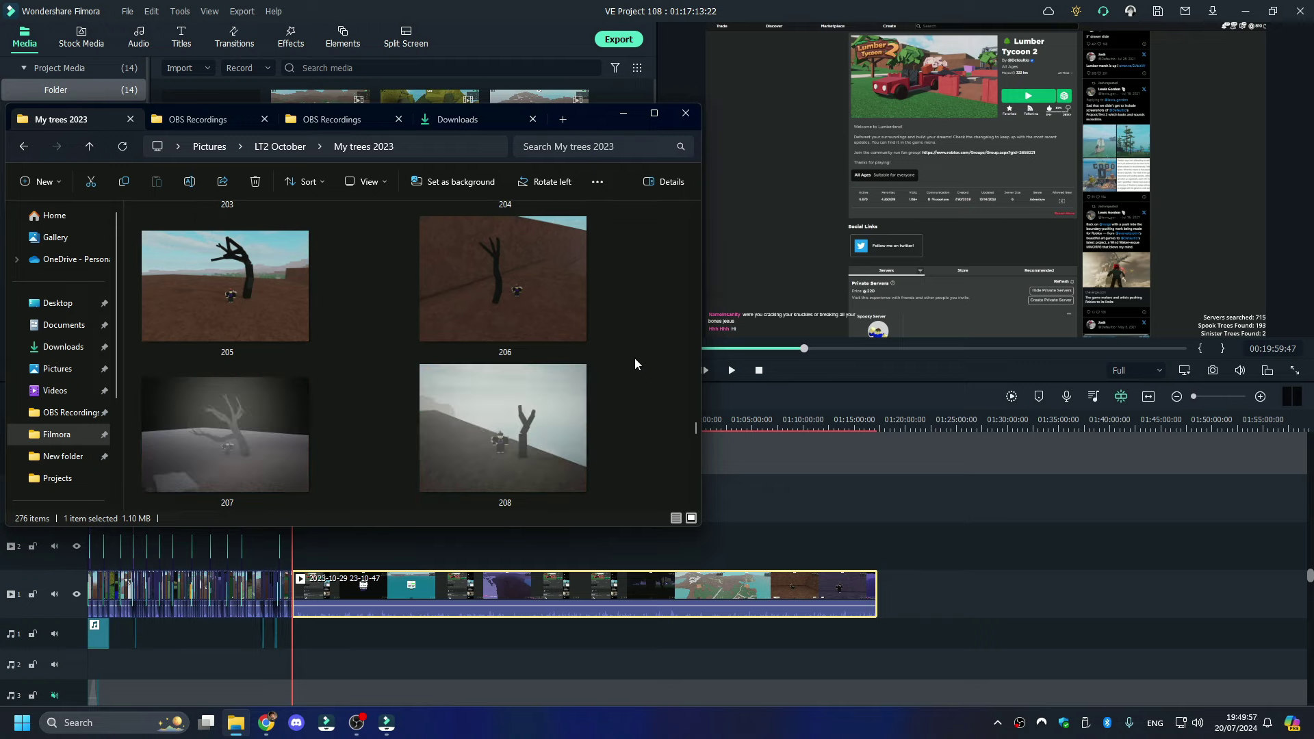
{"action": "scroll", "coordinate": [635, 364], "scroll_direction": "up", "scroll_amount": 6}
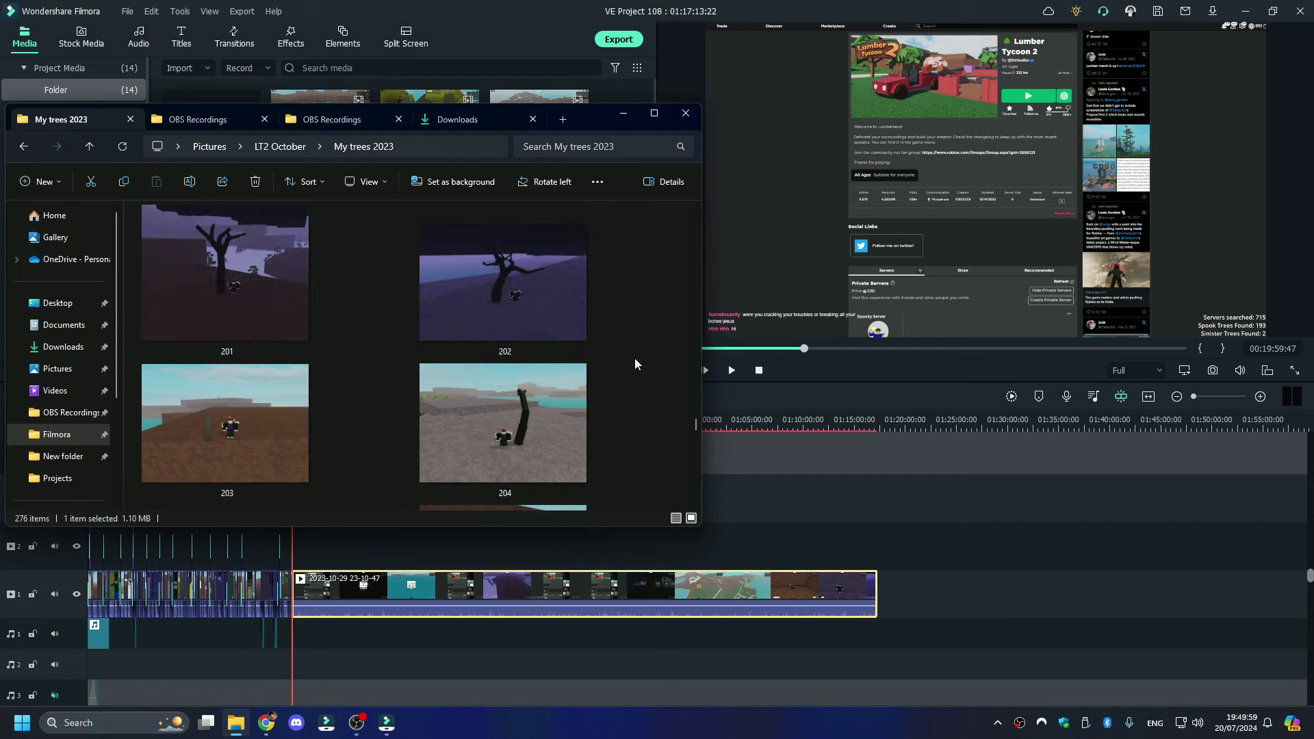
{"action": "scroll", "coordinate": [634, 364], "scroll_direction": "down", "scroll_amount": 2}
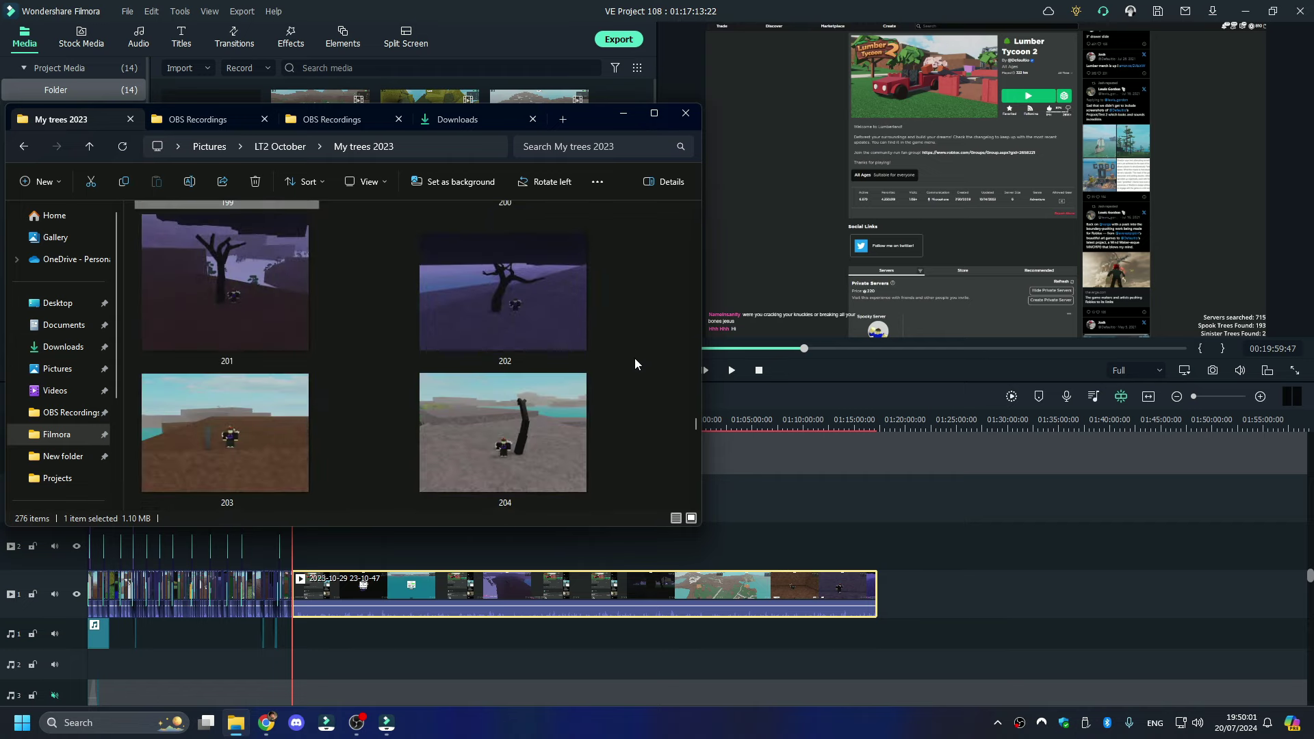
{"action": "scroll", "coordinate": [635, 363], "scroll_direction": "down", "scroll_amount": 4}
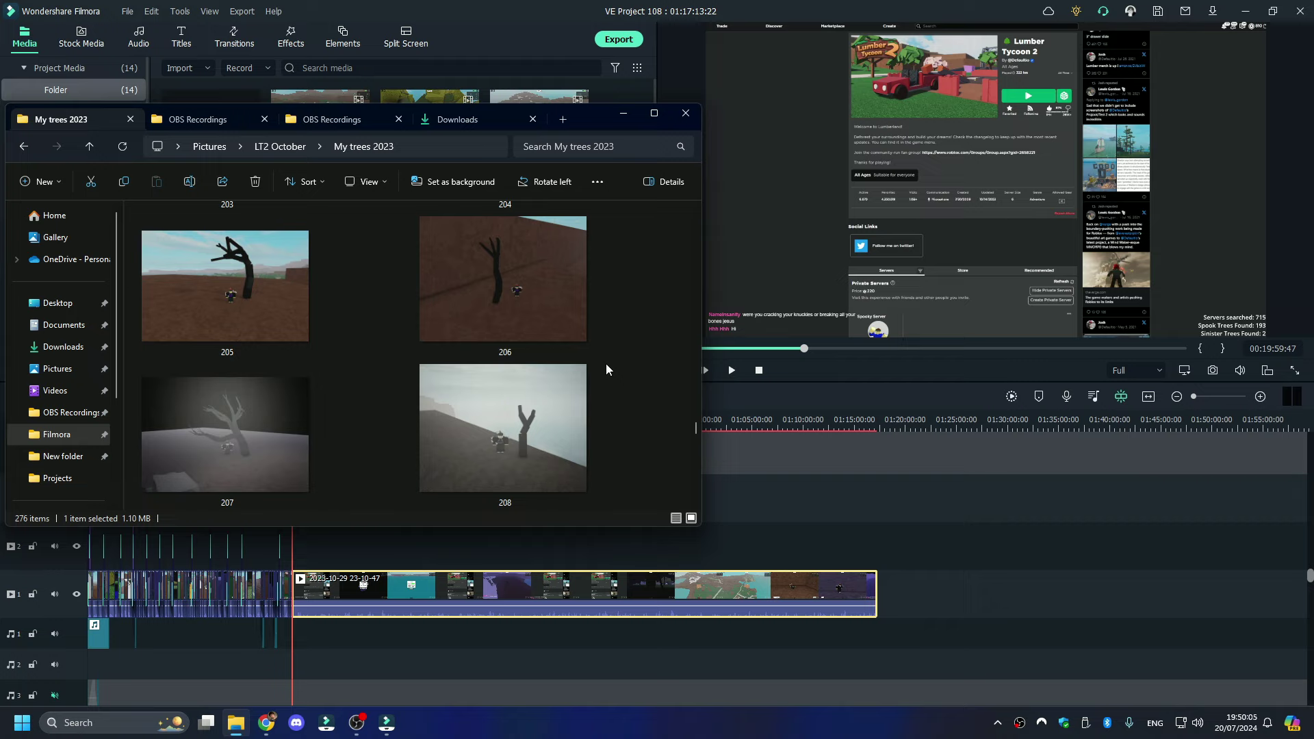
{"action": "scroll", "coordinate": [321, 443], "scroll_direction": "down", "scroll_amount": 2}
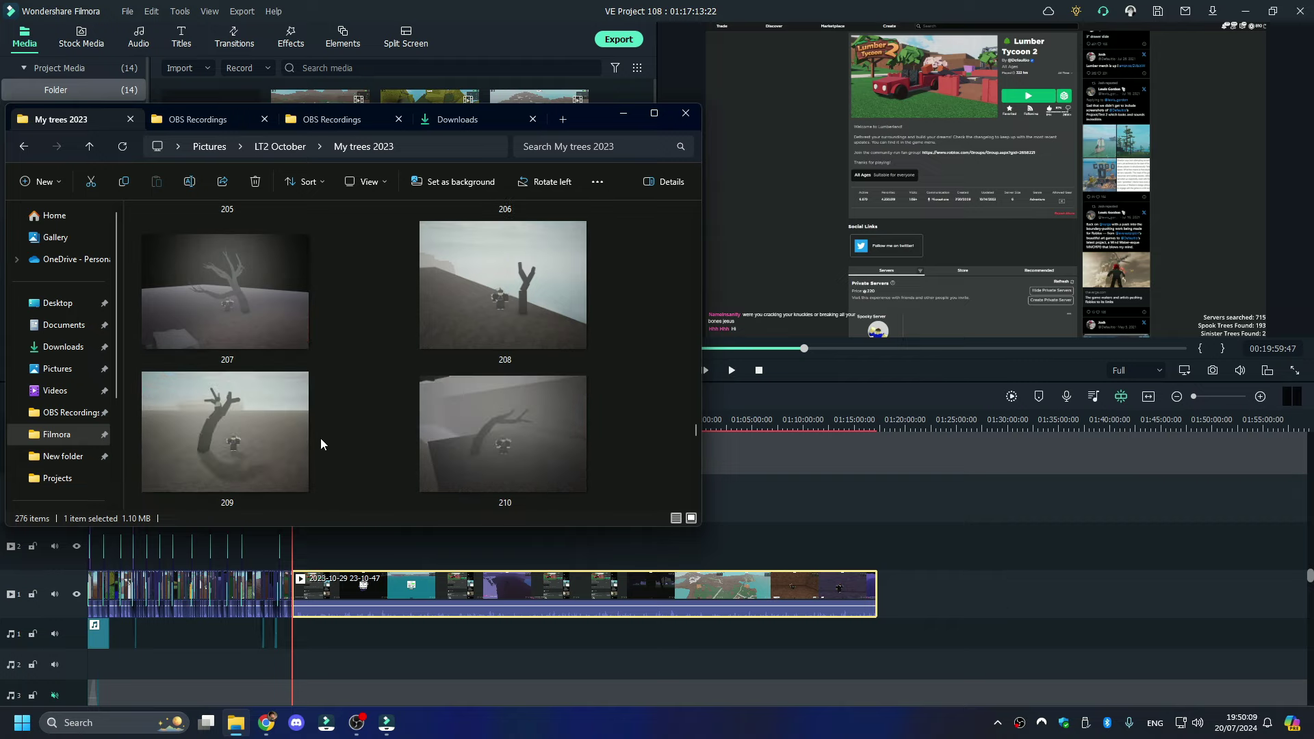
{"action": "scroll", "coordinate": [321, 443], "scroll_direction": "down", "scroll_amount": 2}
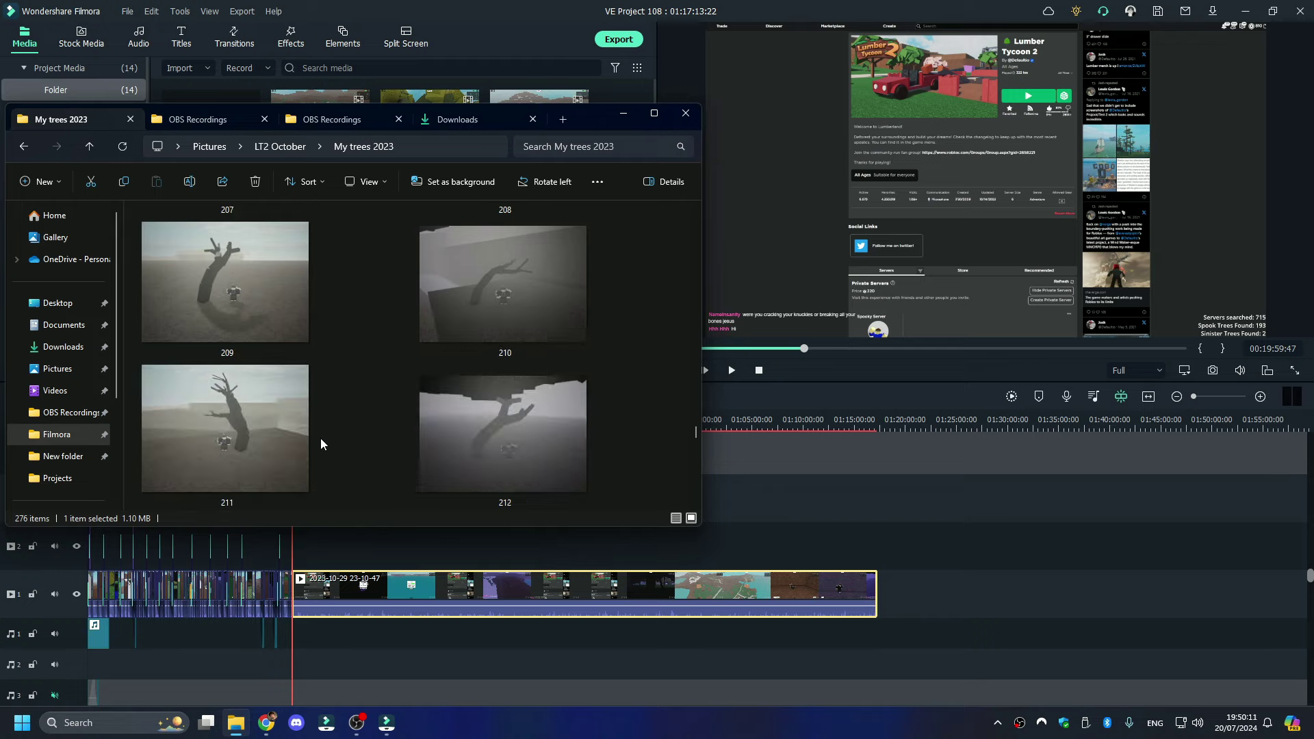
{"action": "scroll", "coordinate": [321, 440], "scroll_direction": "down", "scroll_amount": 4}
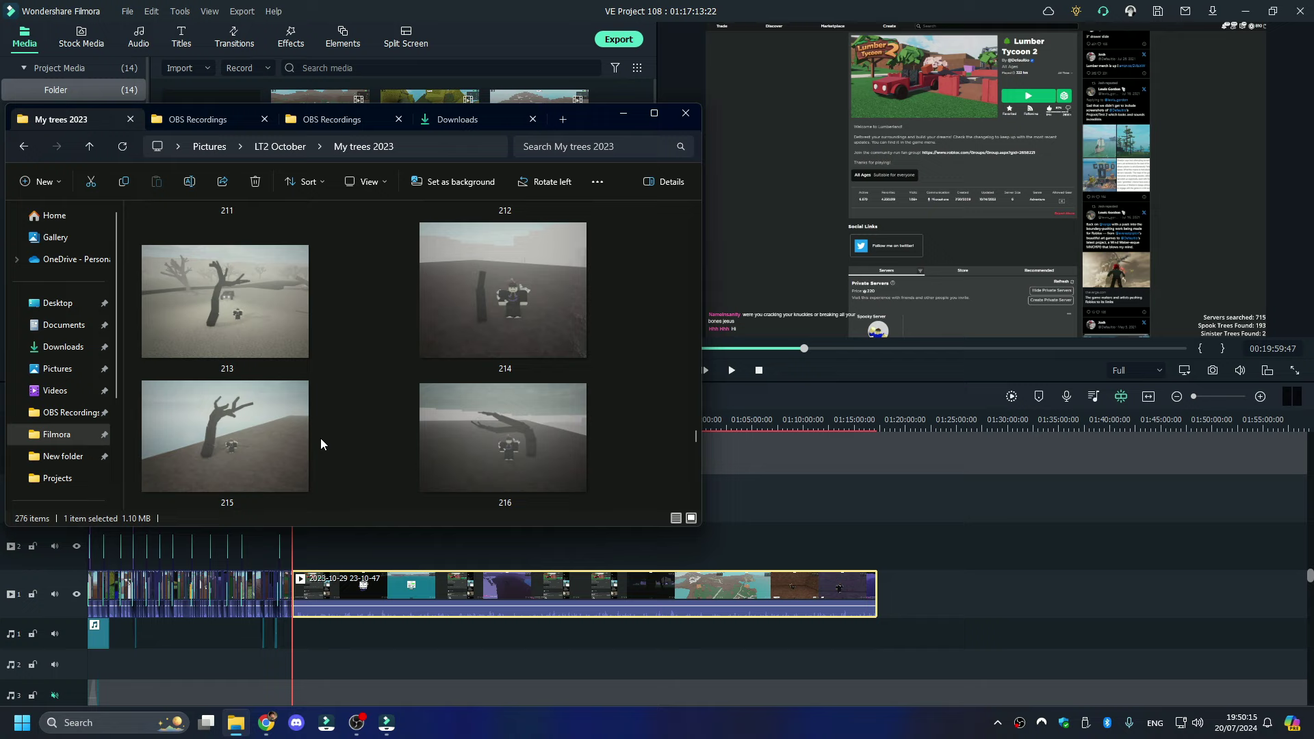
{"action": "scroll", "coordinate": [320, 444], "scroll_direction": "down", "scroll_amount": 6}
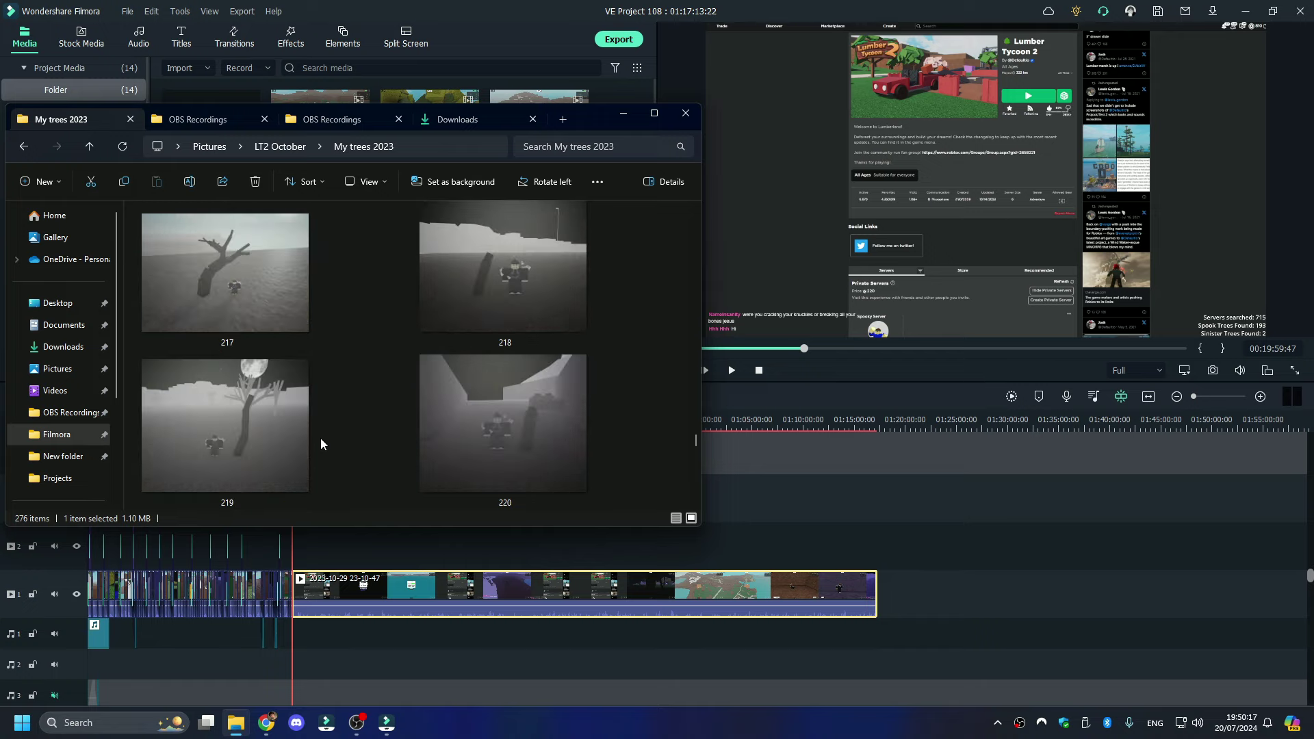
{"action": "scroll", "coordinate": [321, 444], "scroll_direction": "up", "scroll_amount": 8}
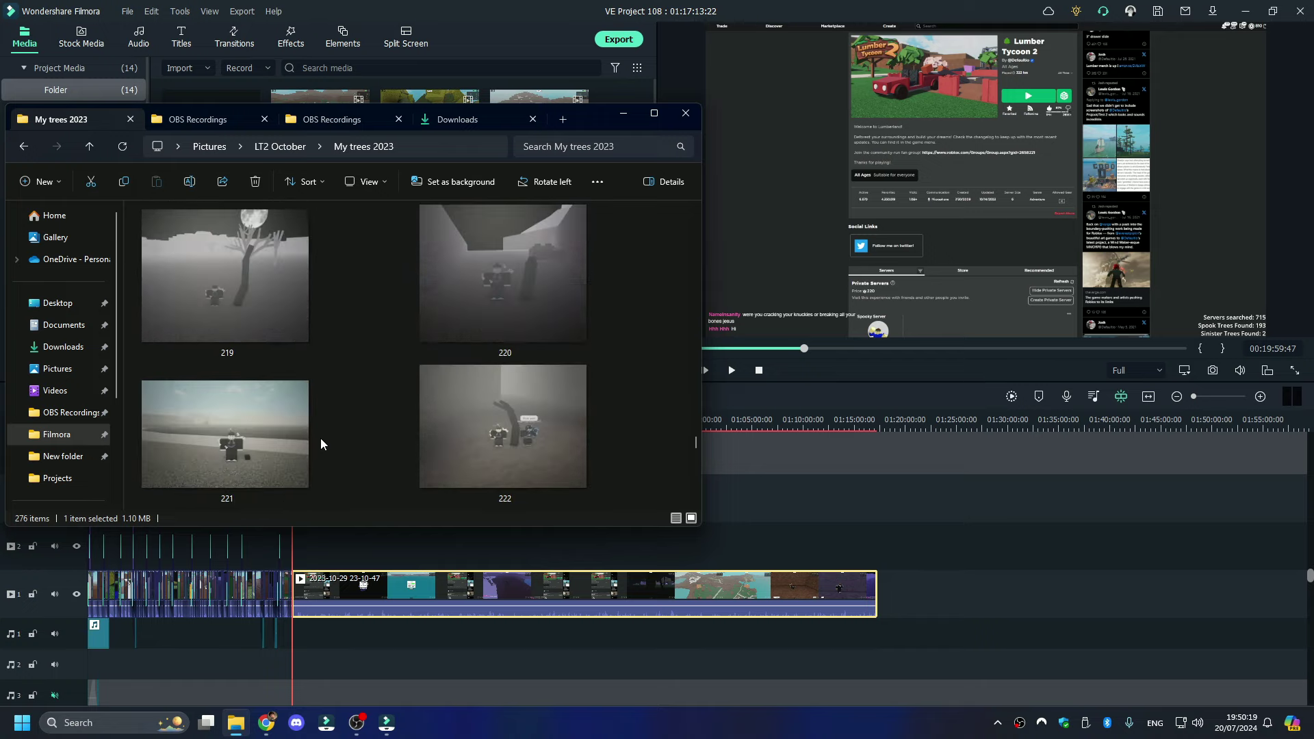
{"action": "scroll", "coordinate": [321, 443], "scroll_direction": "up", "scroll_amount": 16}
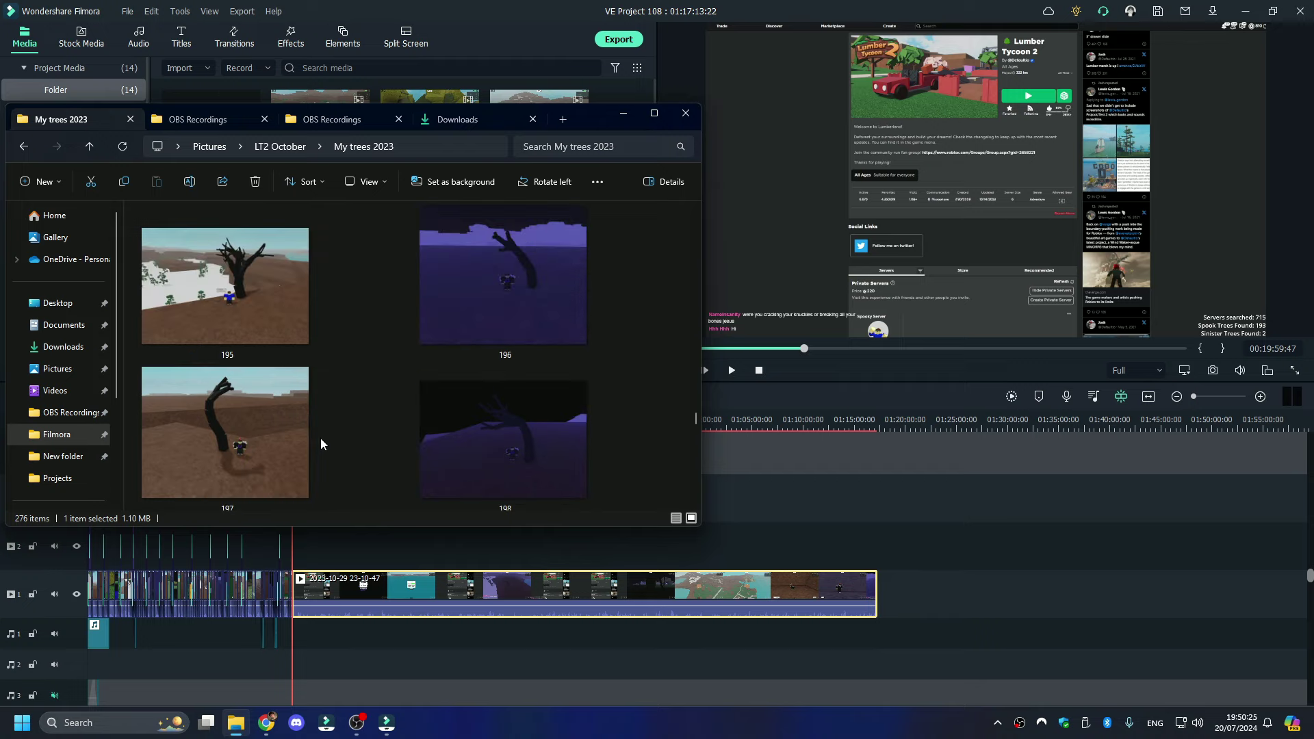
{"action": "left_click", "coordinate": [414, 552]}
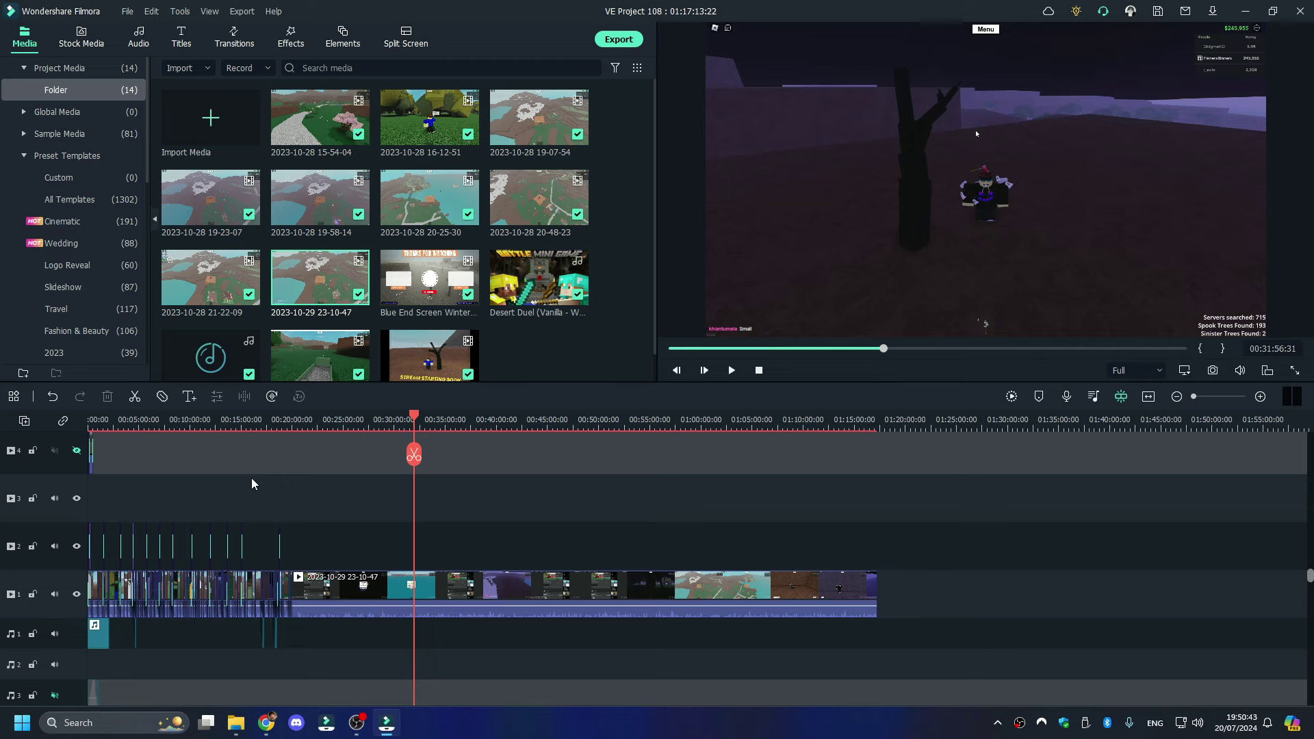
- Scrub the playhead back to 00:08:26 to show the grassy forest scene
{"action": "scroll", "coordinate": [252, 483], "scroll_direction": "up", "scroll_amount": 3}
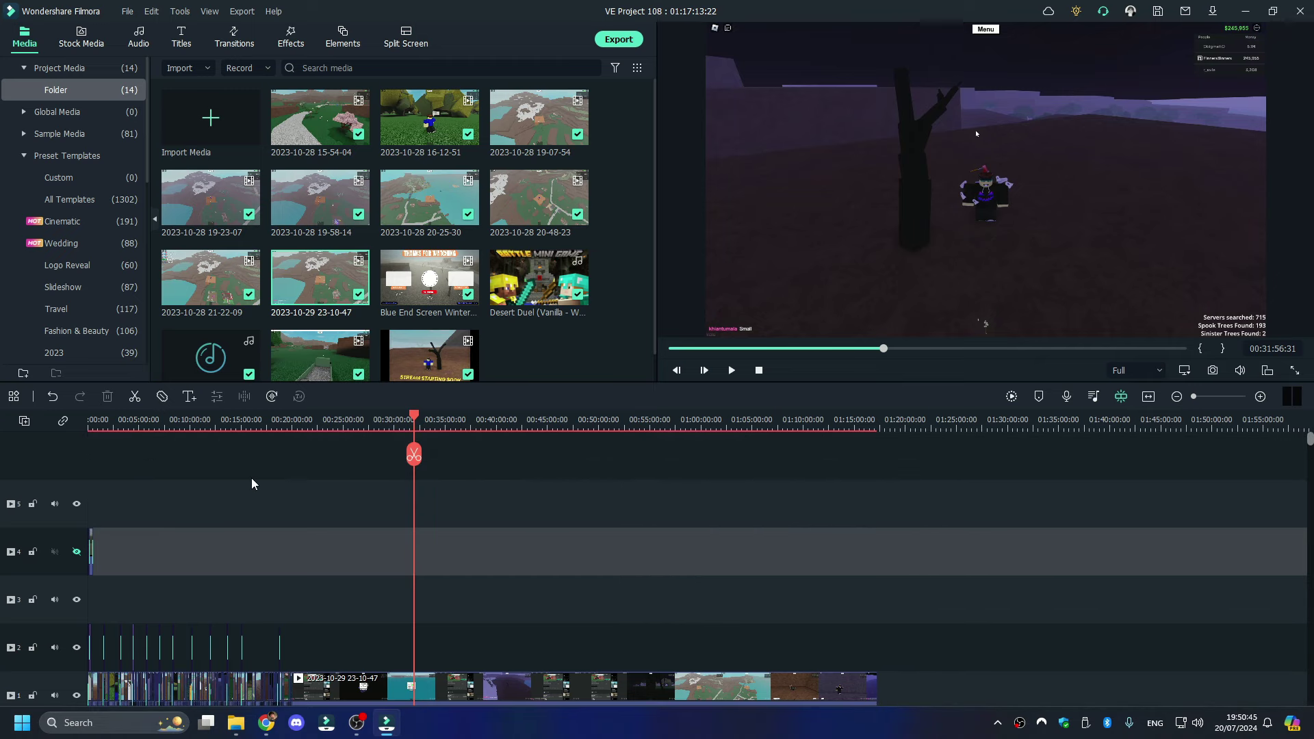
{"action": "scroll", "coordinate": [252, 484], "scroll_direction": "down", "scroll_amount": 1}
{"action": "scroll", "coordinate": [252, 484], "scroll_direction": "down", "scroll_amount": 1}
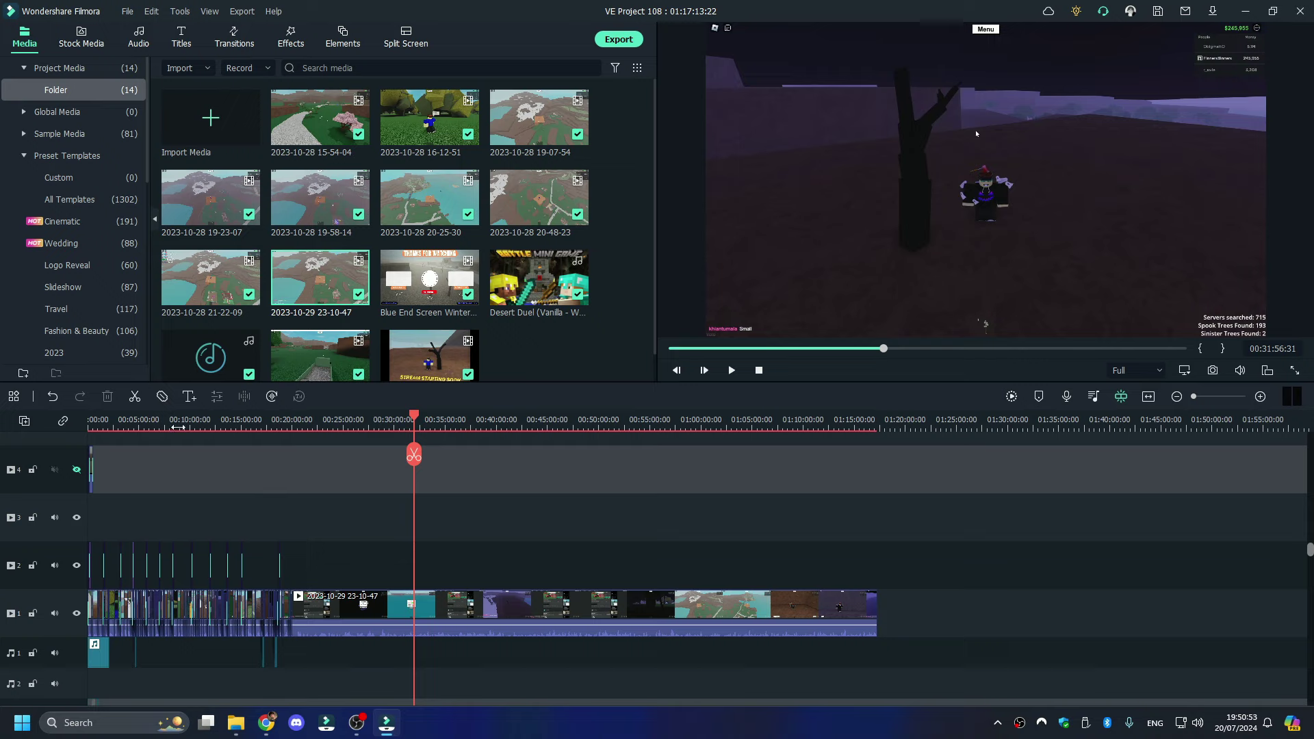
{"action": "left_click", "coordinate": [178, 425]}
{"action": "left_click_drag", "start_coordinate": [181, 429], "coordinate": [174, 424]}
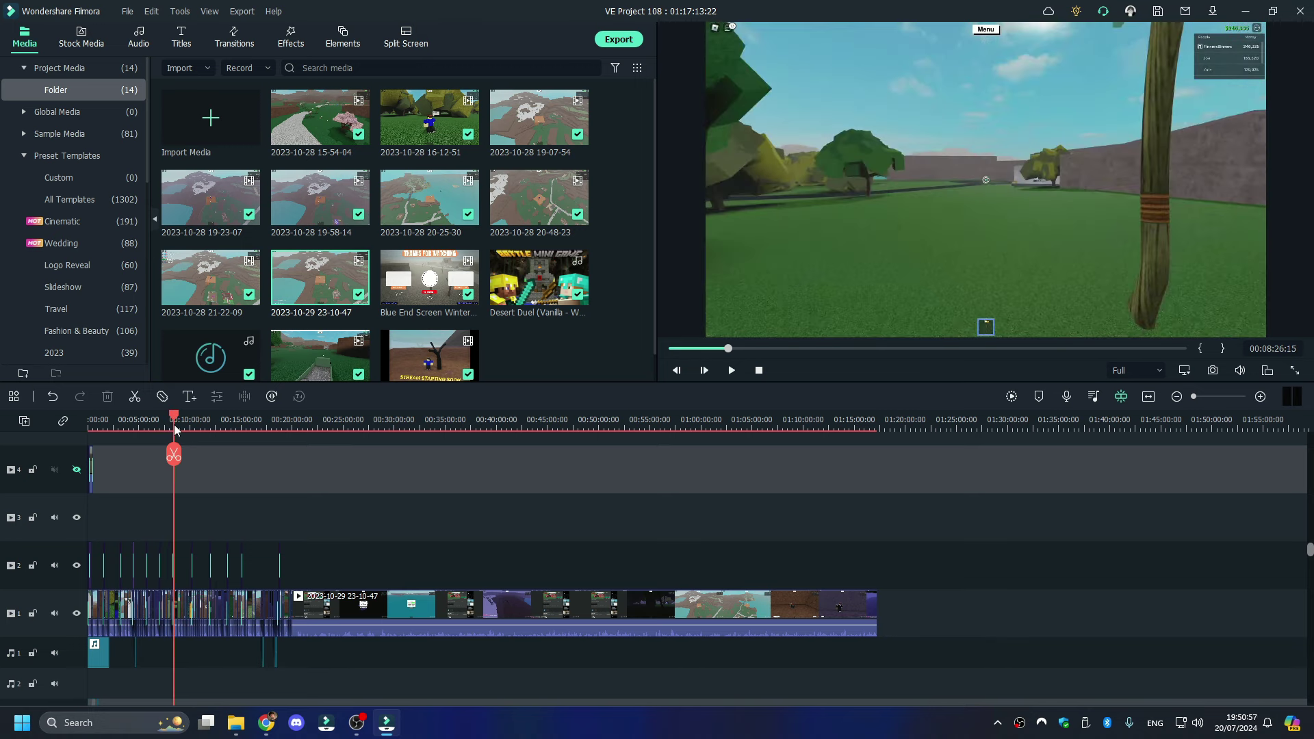
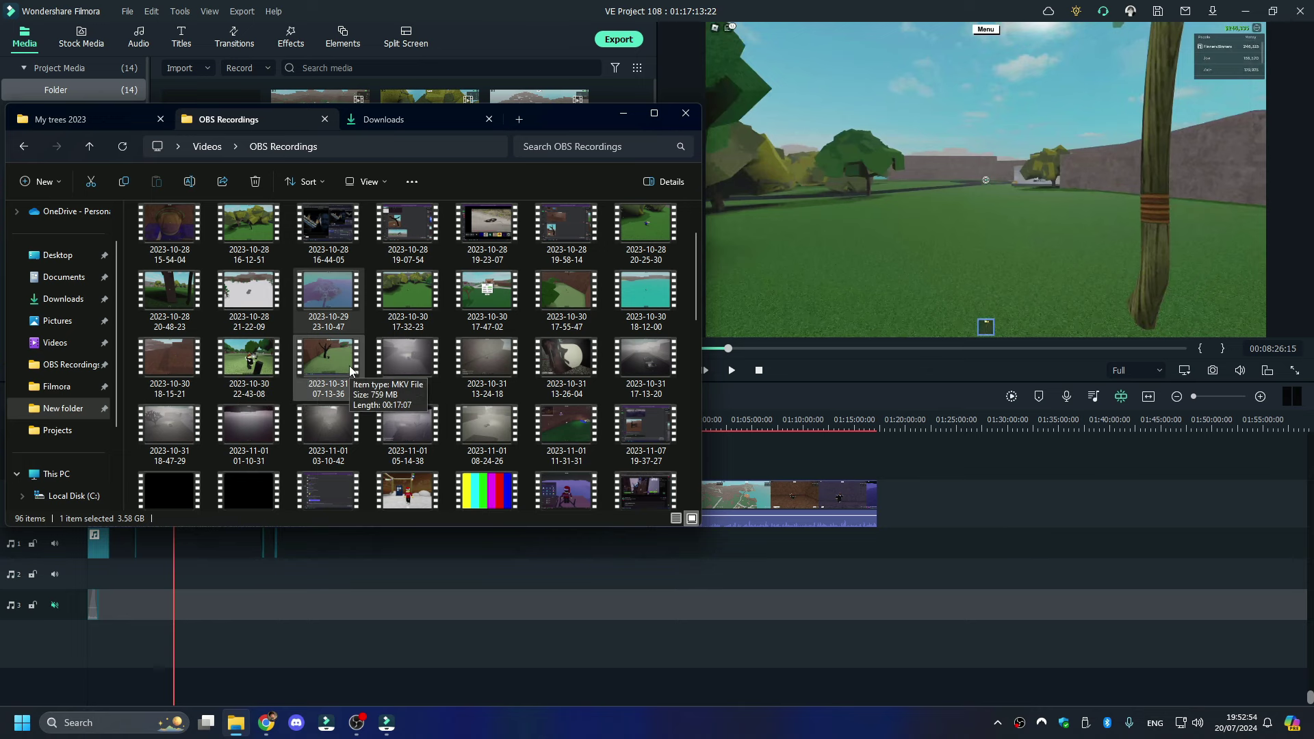
- Ripple-delete the clip after the playhead near 19:57 so the project ends at 00:19:59:18
{"action": "left_click", "coordinate": [716, 396]}
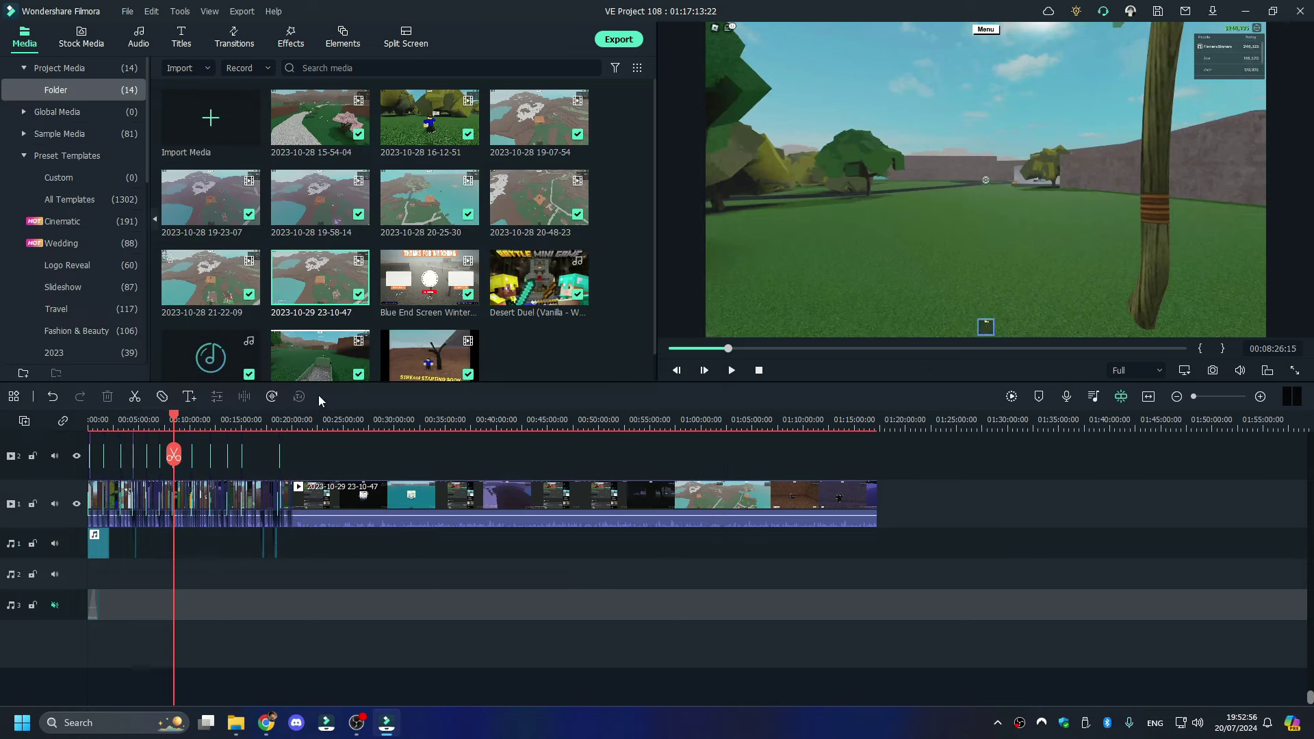
{"action": "left_click", "coordinate": [292, 414]}
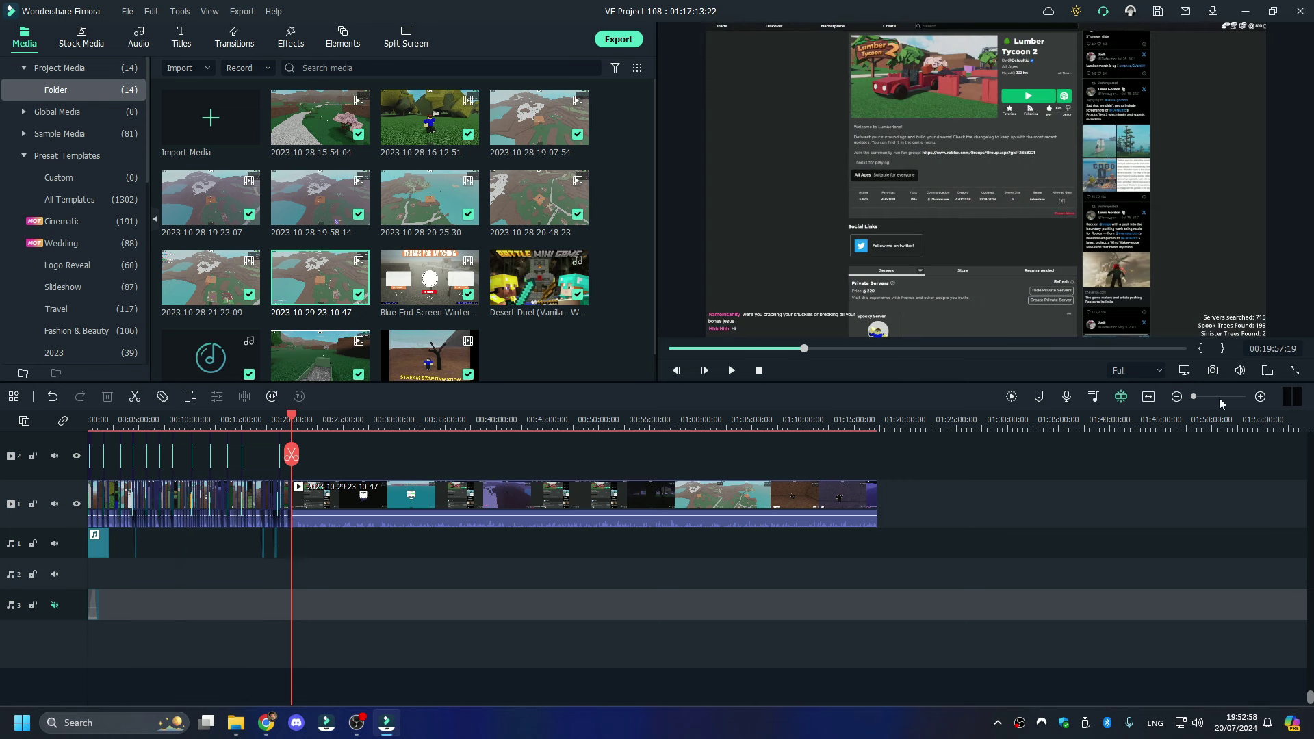
{"action": "left_click", "coordinate": [1218, 397]}
{"action": "key", "text": "space"}
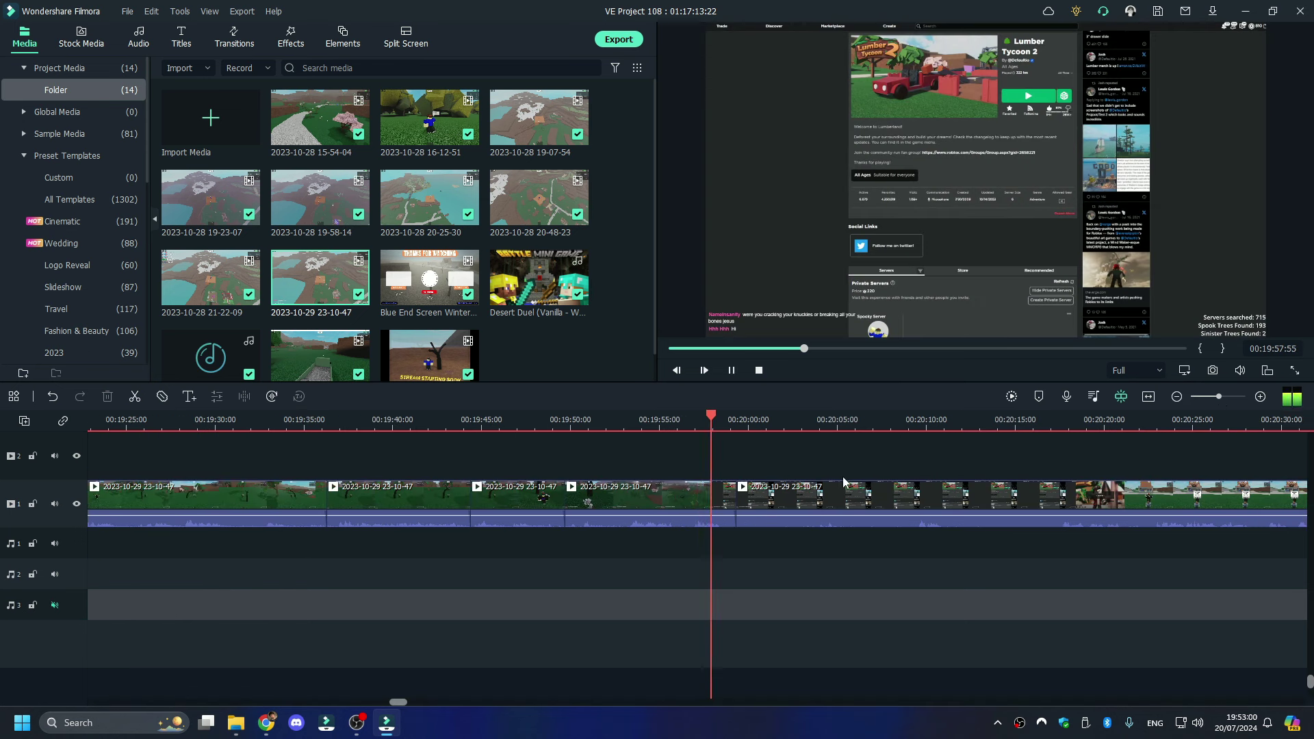
{"action": "right_click", "coordinate": [820, 490]}
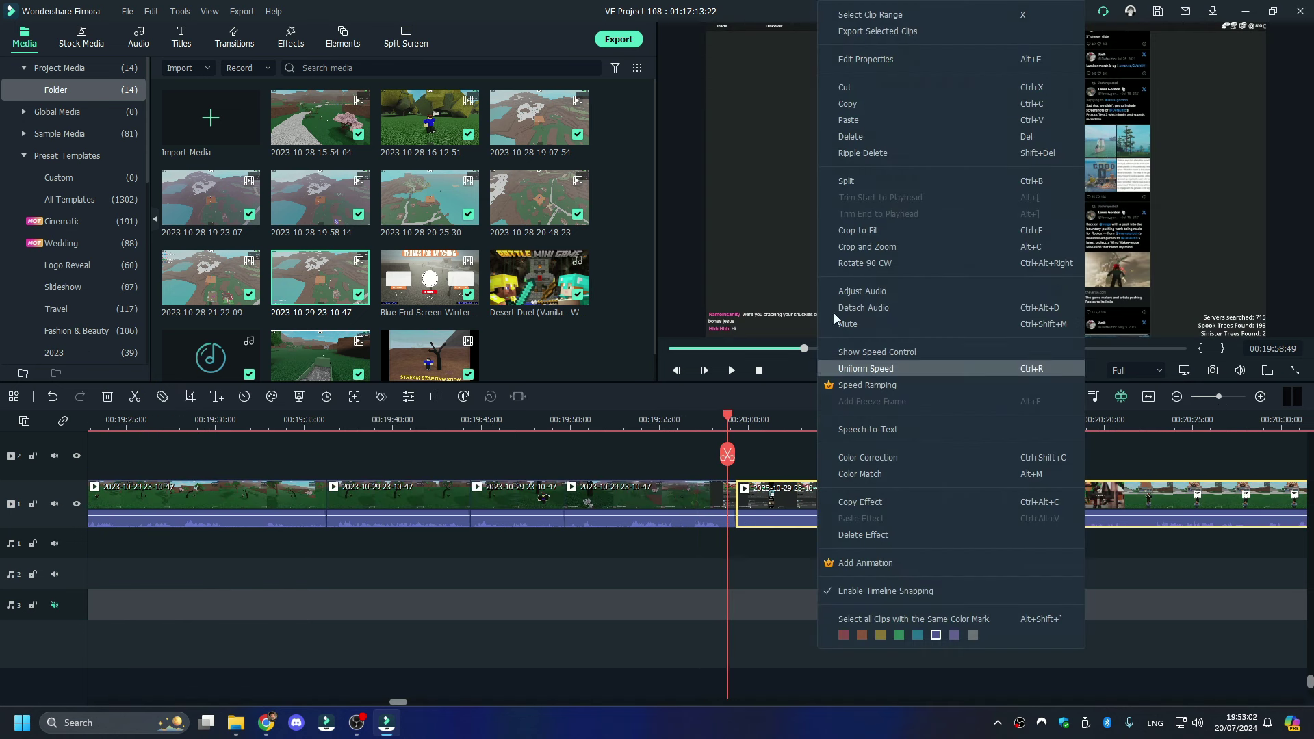
{"action": "left_click", "coordinate": [857, 152]}
{"action": "left_click_drag", "start_coordinate": [1209, 395], "coordinate": [1192, 398]}
{"action": "scroll", "coordinate": [918, 519], "scroll_direction": "up", "scroll_amount": 3}
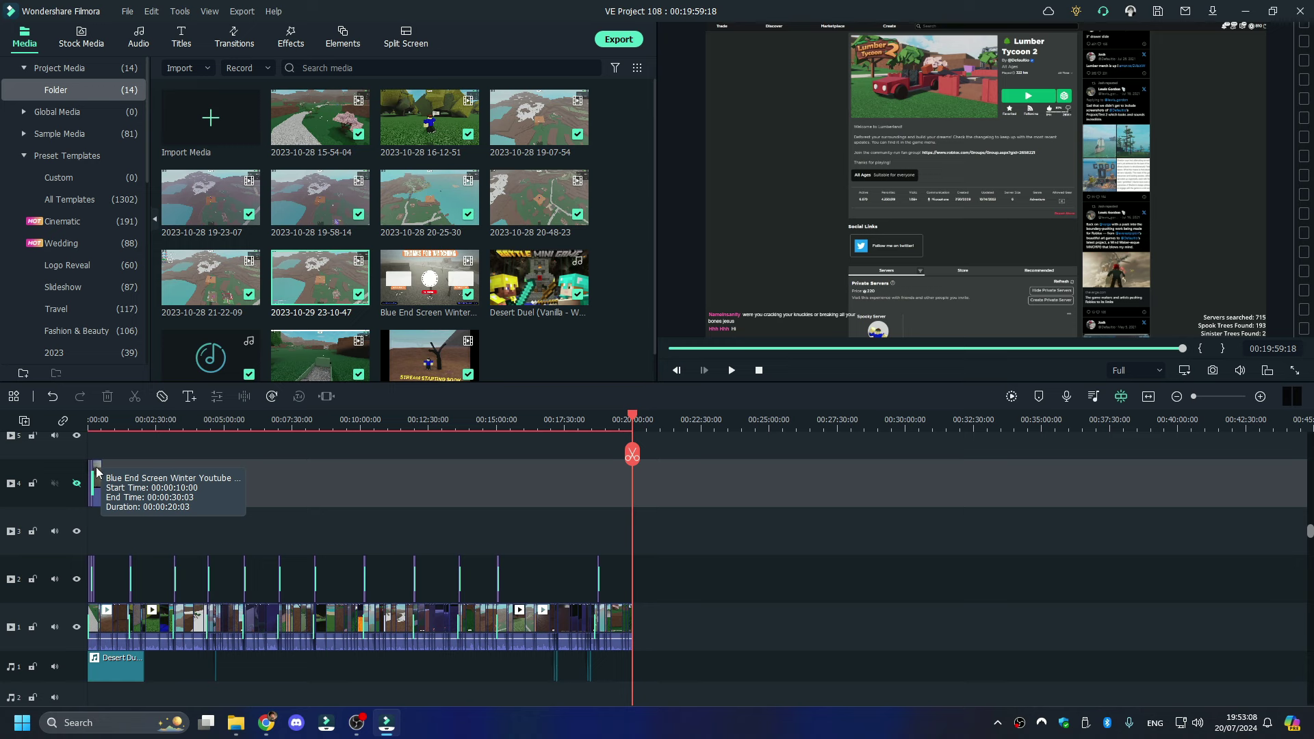
- Move the Blue End Screen clip to the end of track 1, flush against the gameplay, and preview it
{"action": "left_click_drag", "start_coordinate": [96, 467], "coordinate": [652, 637]}
{"action": "left_click_drag", "start_coordinate": [1210, 397], "coordinate": [1221, 395]}
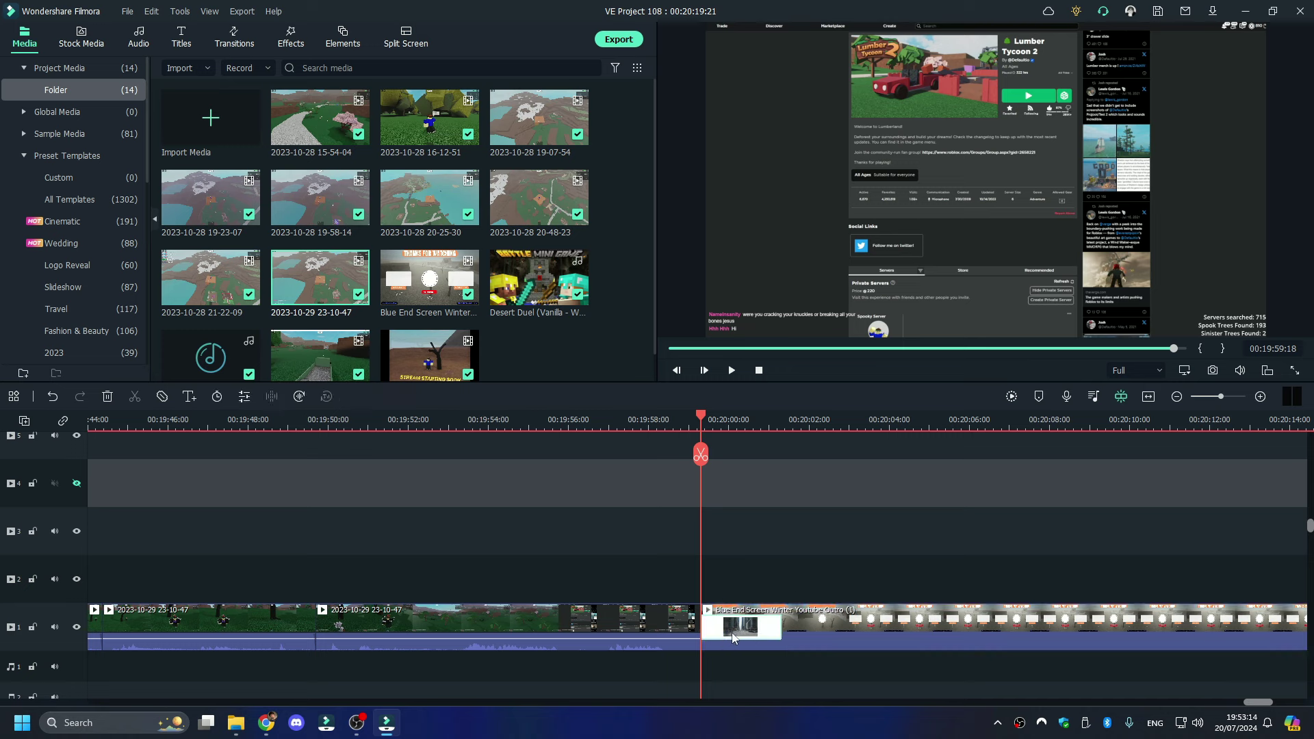
{"action": "left_click_drag", "start_coordinate": [726, 641], "coordinate": [680, 633]}
{"action": "key", "text": "space"}
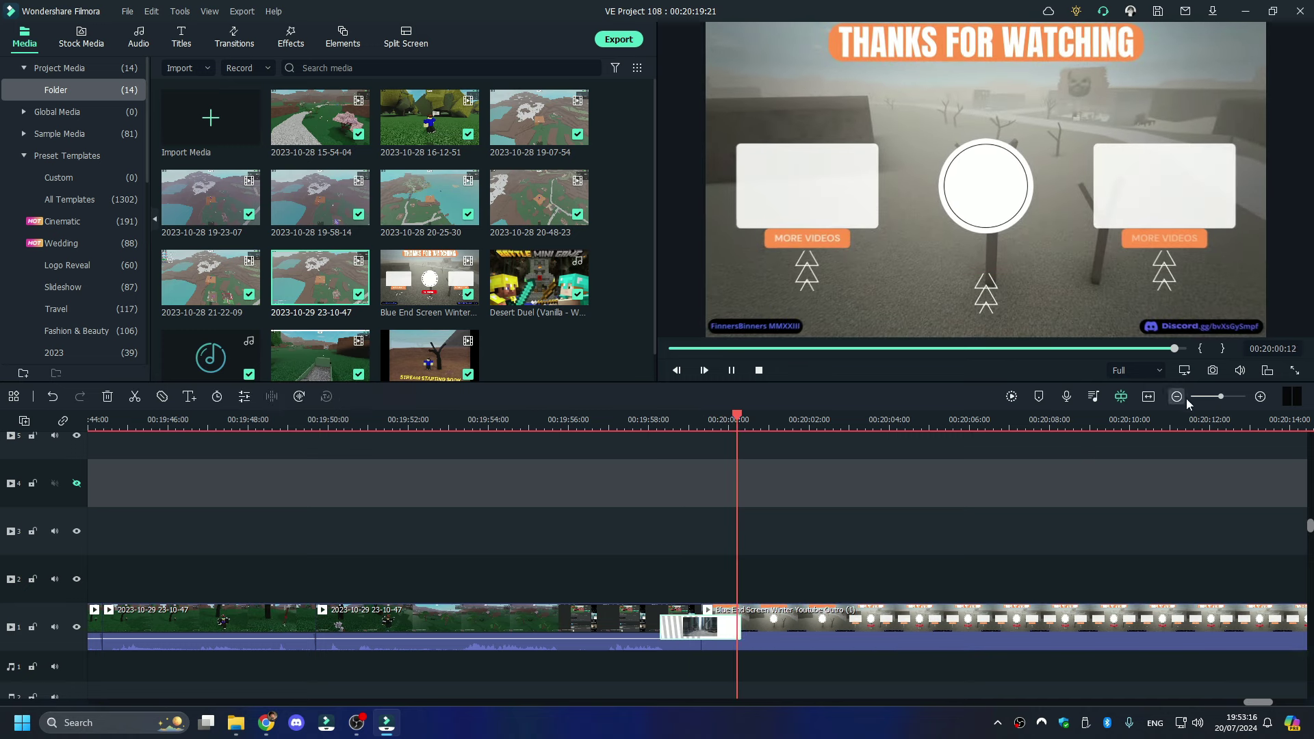
{"action": "key", "text": "space"}
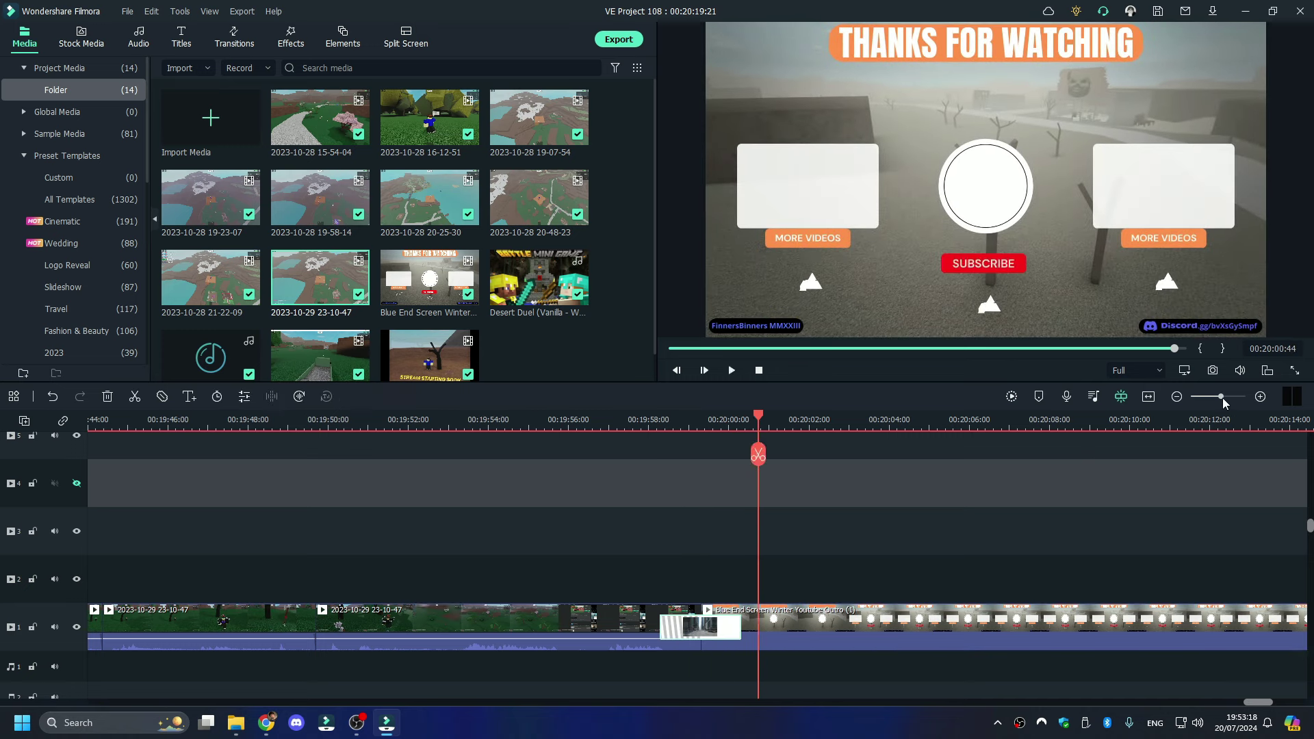
{"action": "left_click_drag", "start_coordinate": [1221, 397], "coordinate": [1174, 405]}
{"action": "scroll", "coordinate": [347, 591], "scroll_direction": "down", "scroll_amount": 3}
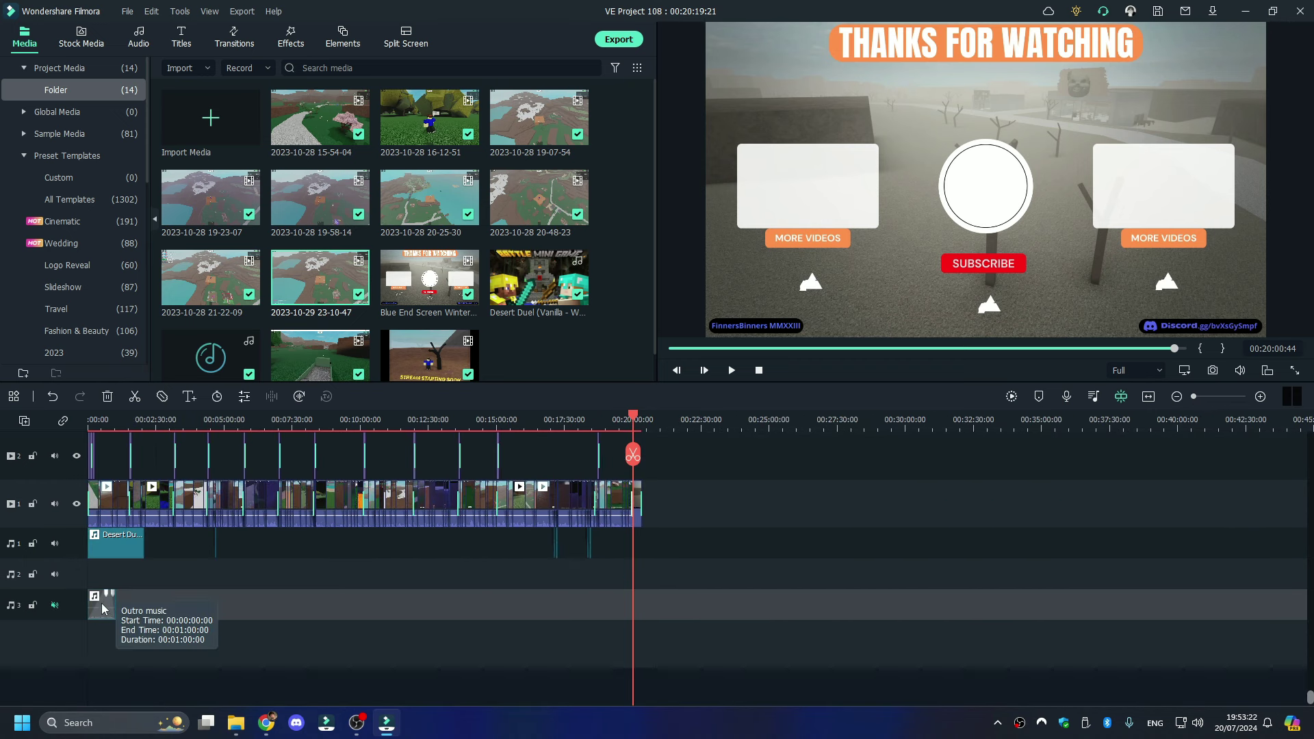
- Place the Outro music on audio track 1 beneath the end screen and preview the ending from 00:19:35
{"action": "left_click_drag", "start_coordinate": [99, 602], "coordinate": [632, 542]}
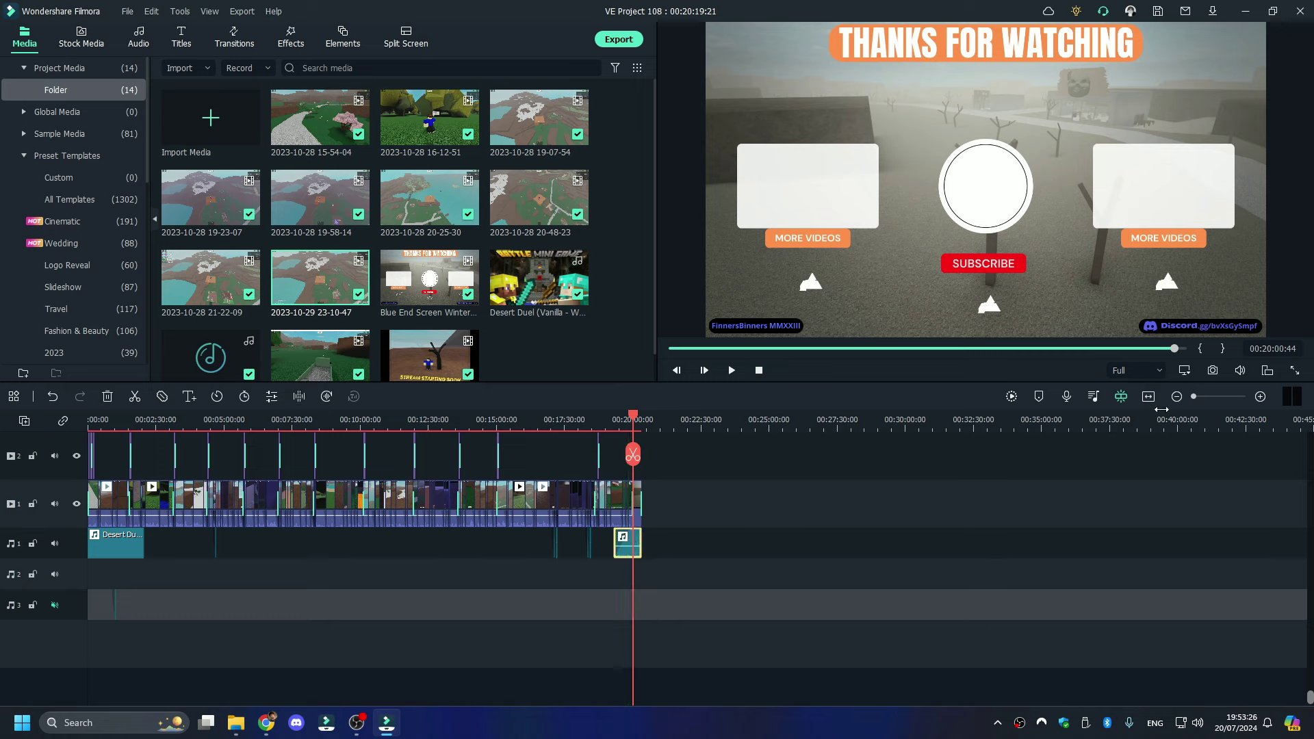
{"action": "left_click", "coordinate": [1225, 396]}
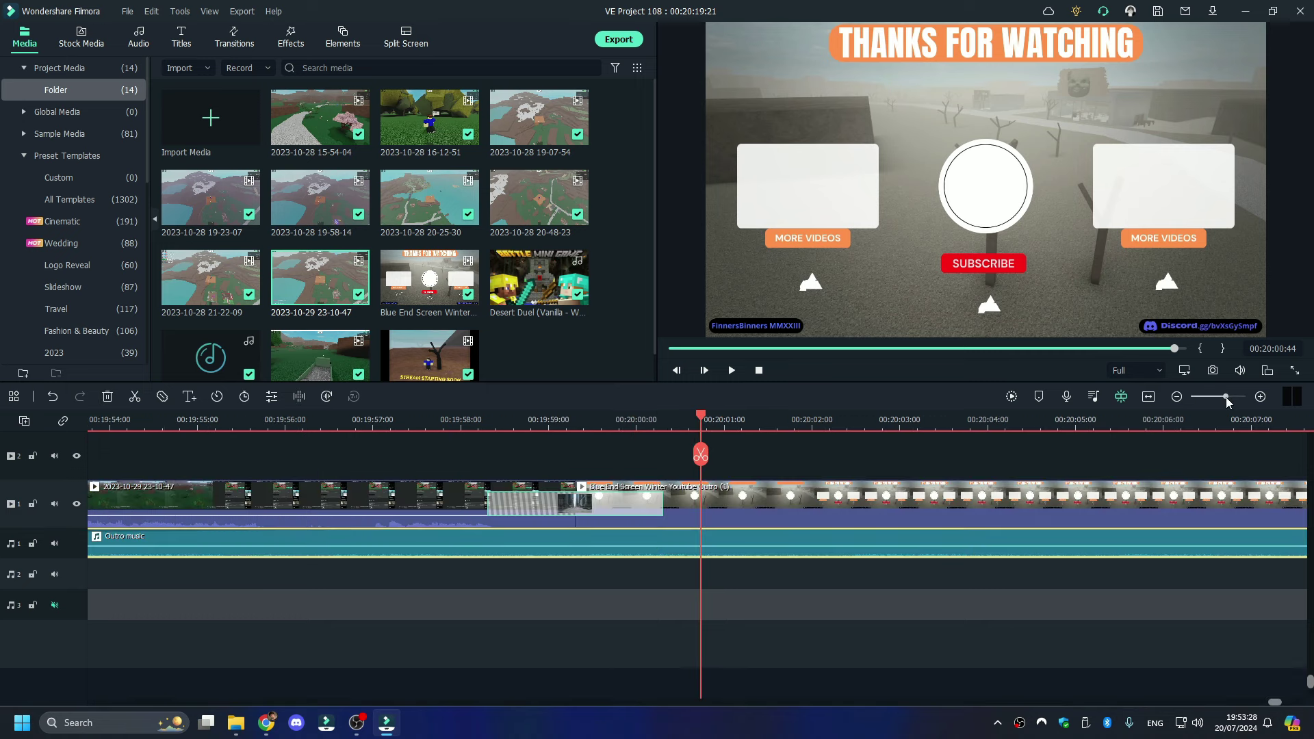
{"action": "left_click_drag", "start_coordinate": [1226, 397], "coordinate": [1205, 397]}
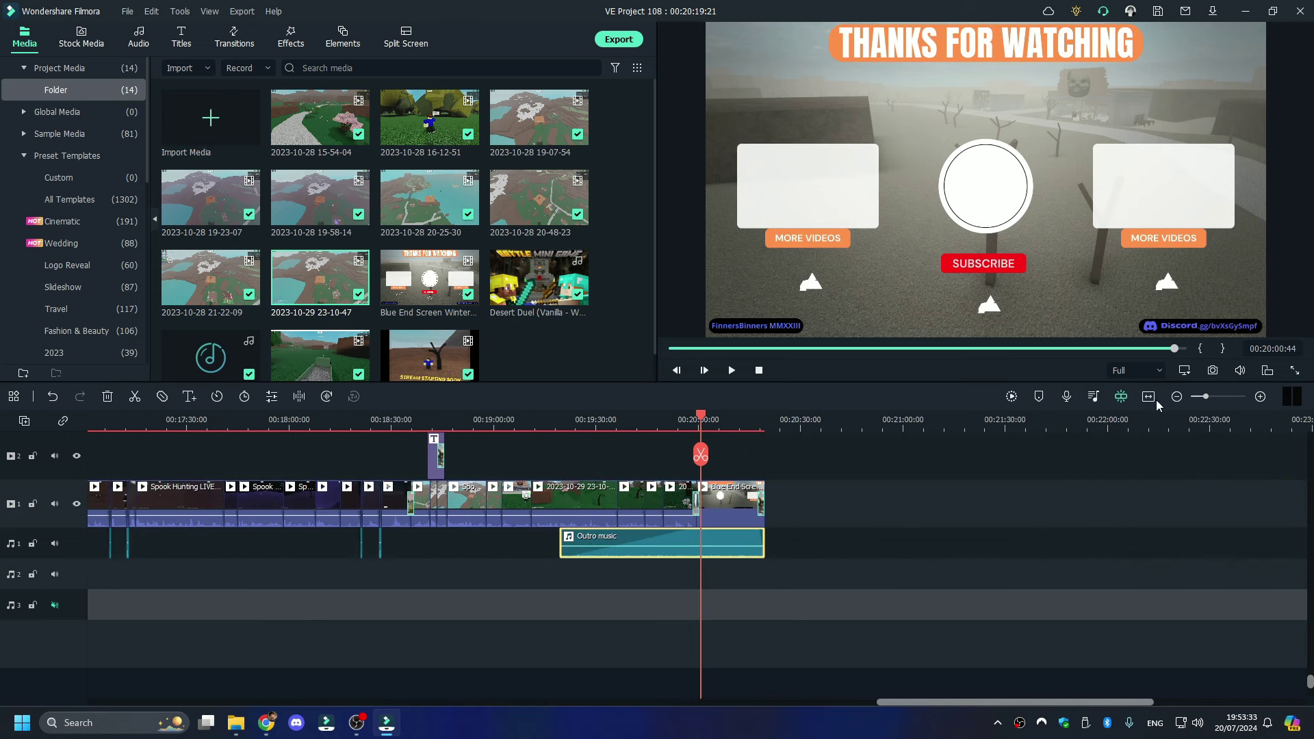
{"action": "left_click", "coordinate": [558, 420]}
{"action": "key", "text": "space"}
{"action": "left_click", "coordinate": [616, 418]}
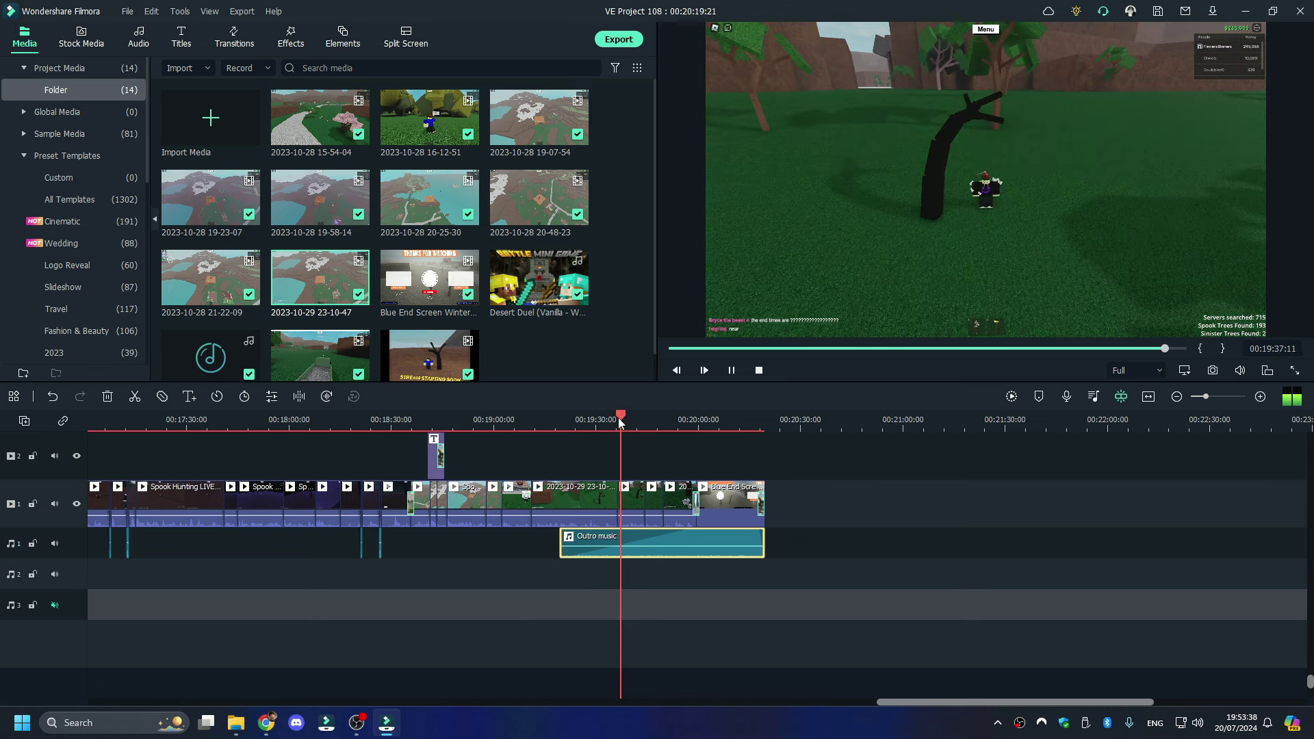
{"action": "key", "text": "space"}
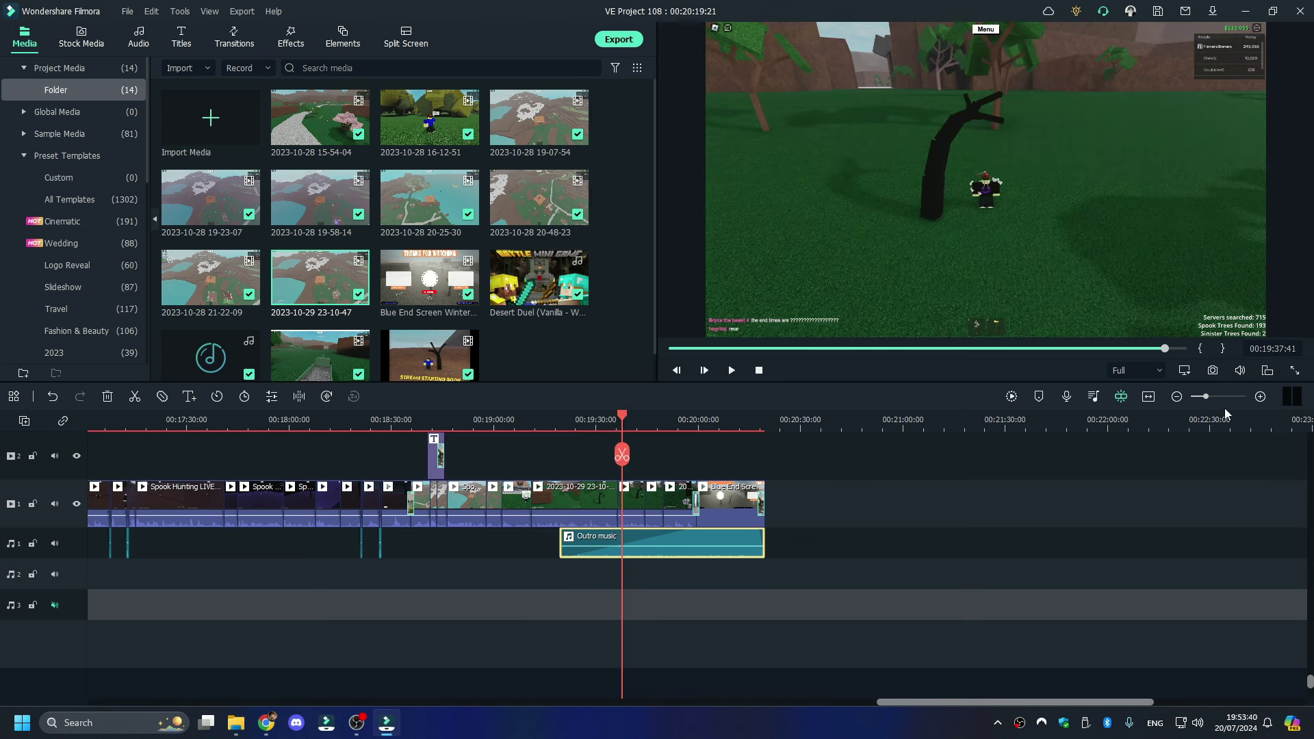
{"action": "left_click_drag", "start_coordinate": [1205, 396], "coordinate": [1192, 398]}
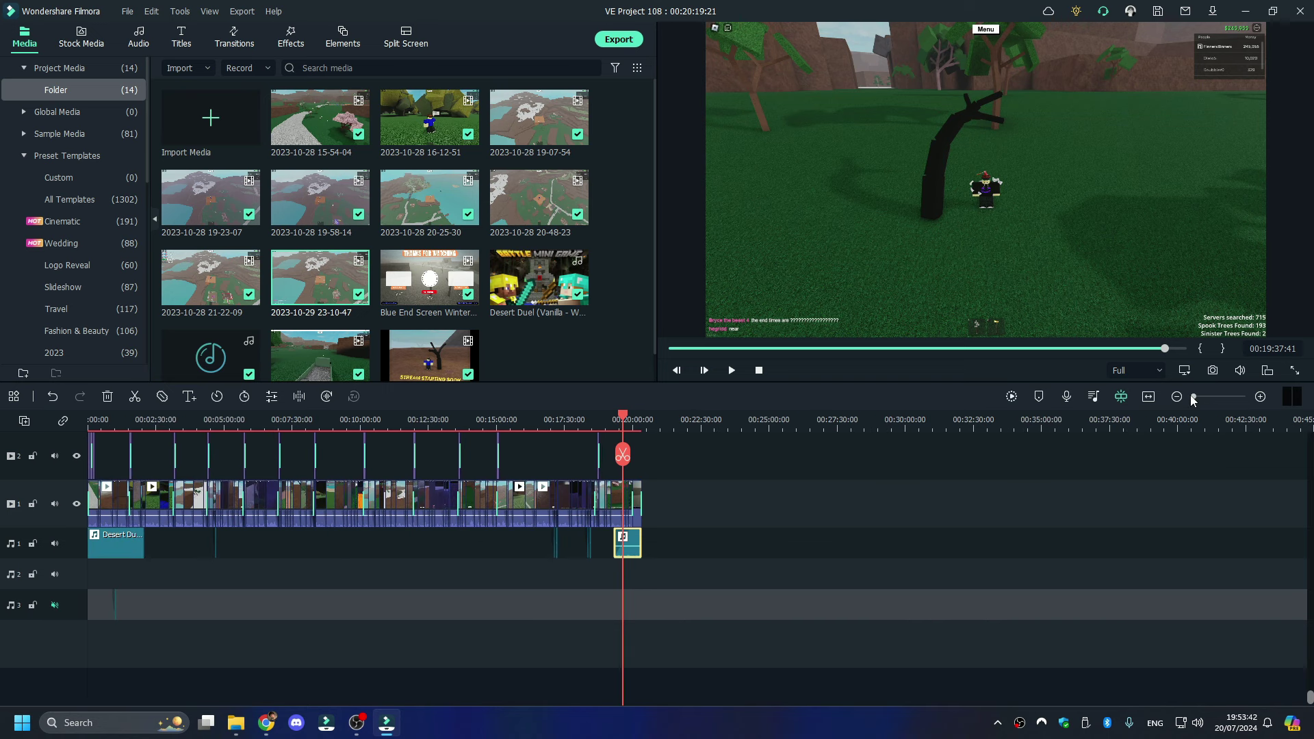
{"action": "scroll", "coordinate": [622, 504], "scroll_direction": "up", "scroll_amount": 2}
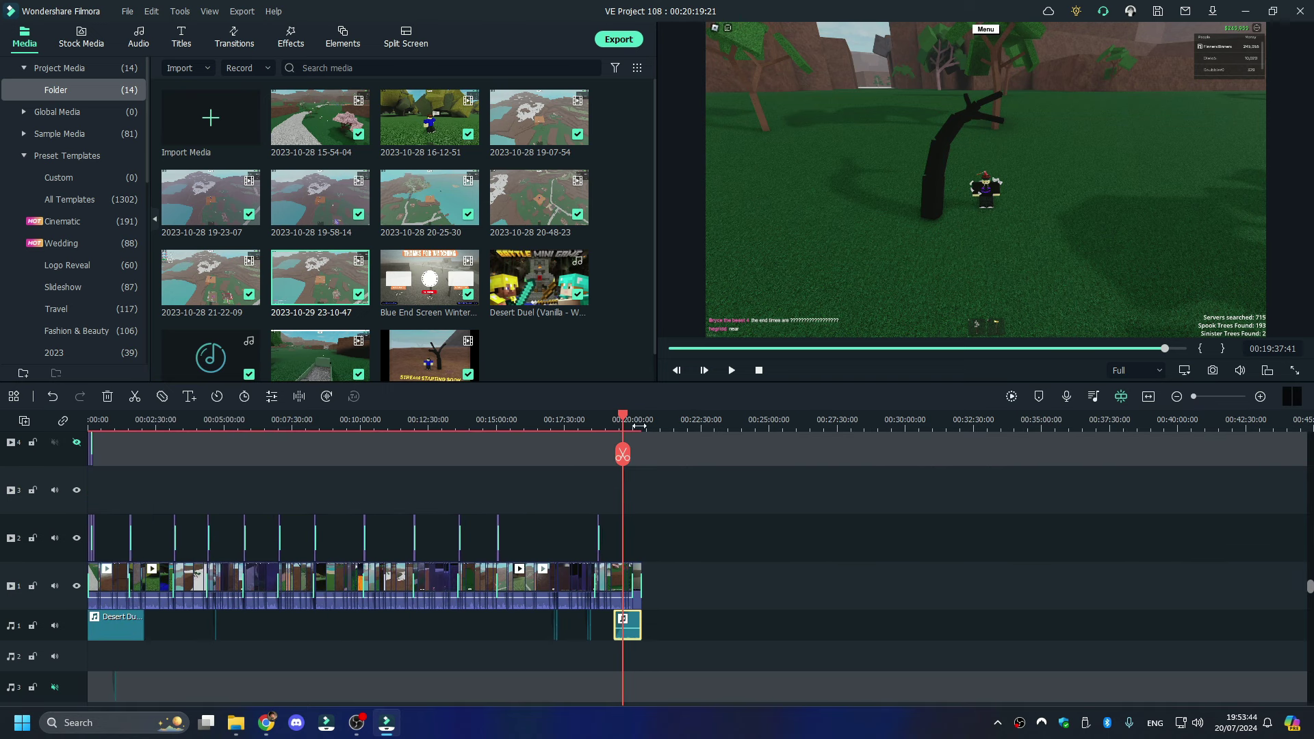
{"action": "left_click_drag", "start_coordinate": [604, 418], "coordinate": [598, 419]}
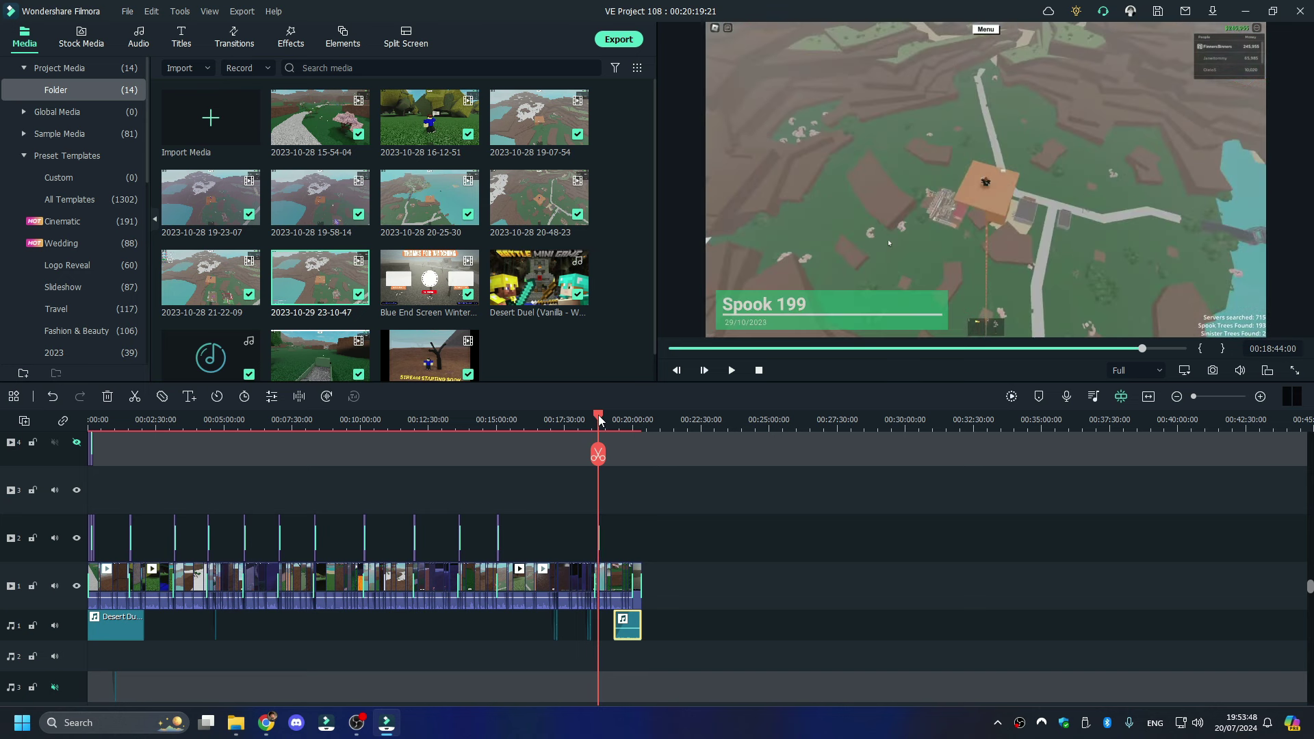
{"action": "left_click", "coordinate": [238, 724]}
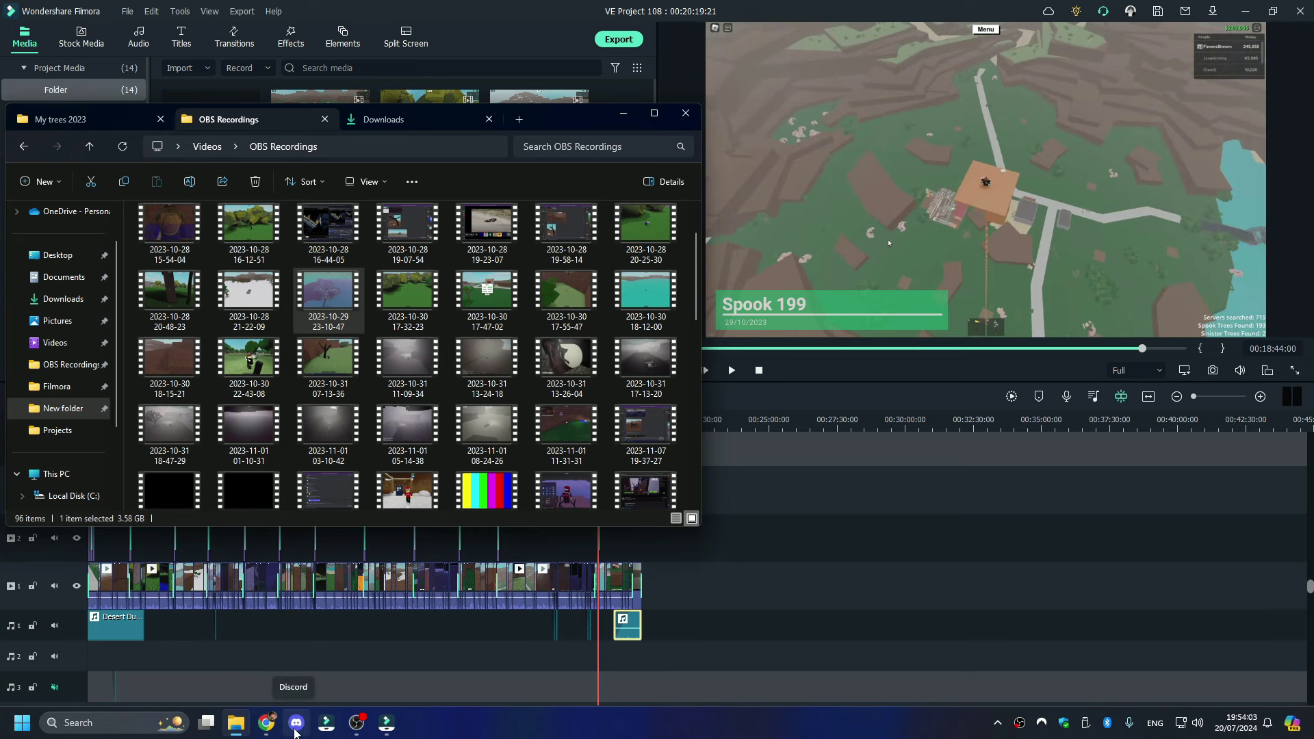
- Check the spook tree pictures in Discord's spooky-pics search results, then return to Filmora
{"action": "left_click", "coordinate": [296, 724]}
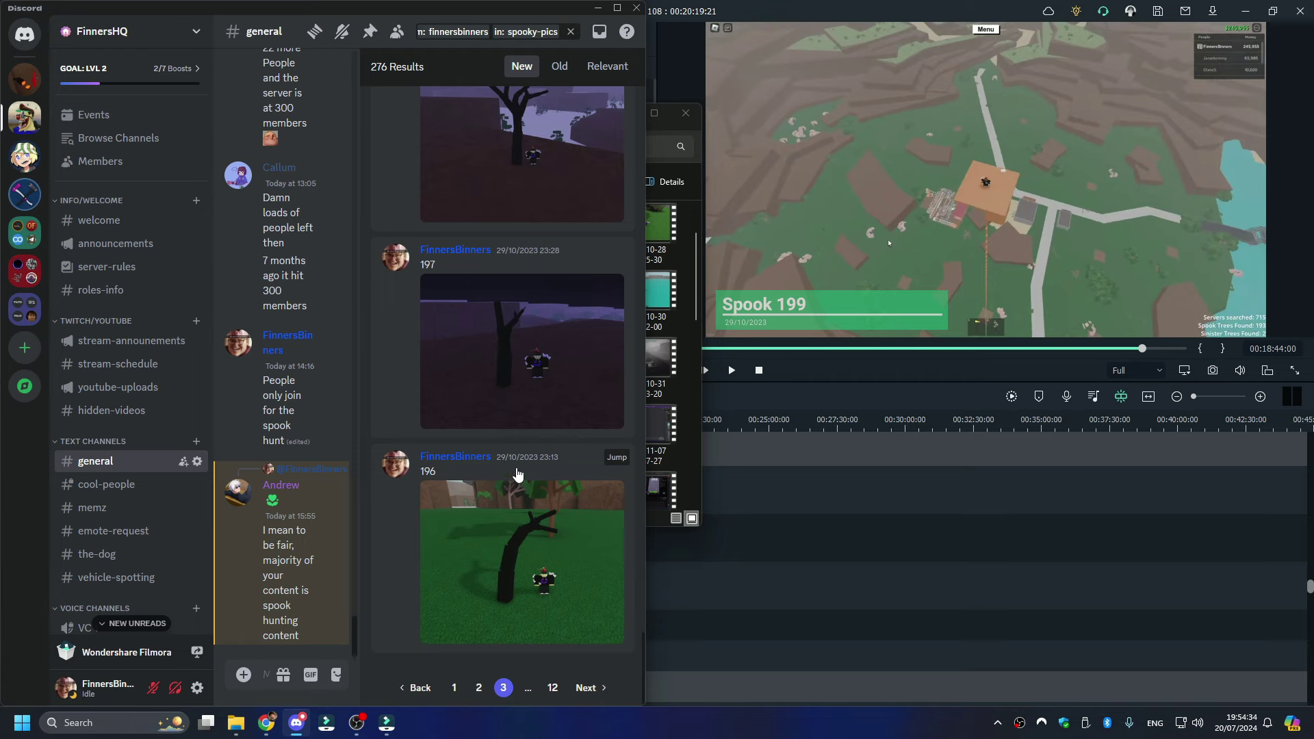
{"action": "left_click", "coordinate": [753, 410]}
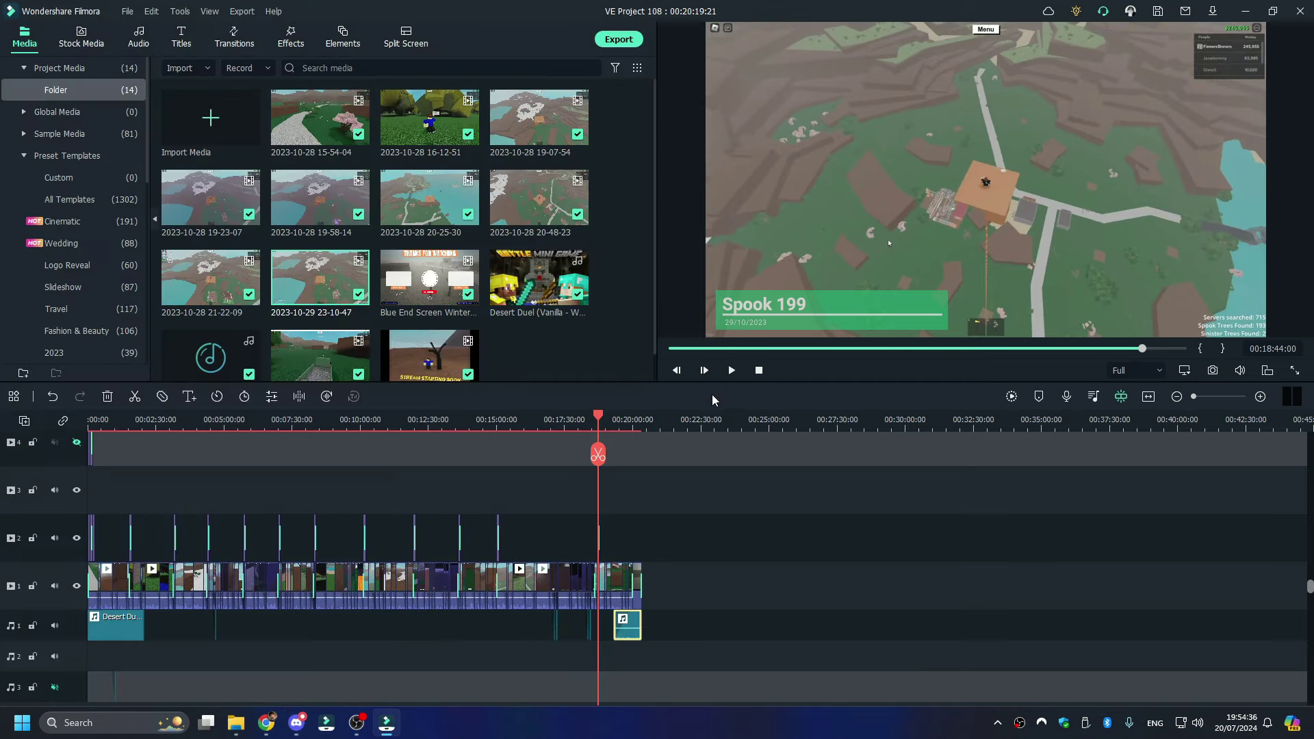
- Scrub from the start of the timeline through the spook title cards to about 3:46
{"action": "left_click_drag", "start_coordinate": [598, 416], "coordinate": [89, 419]}
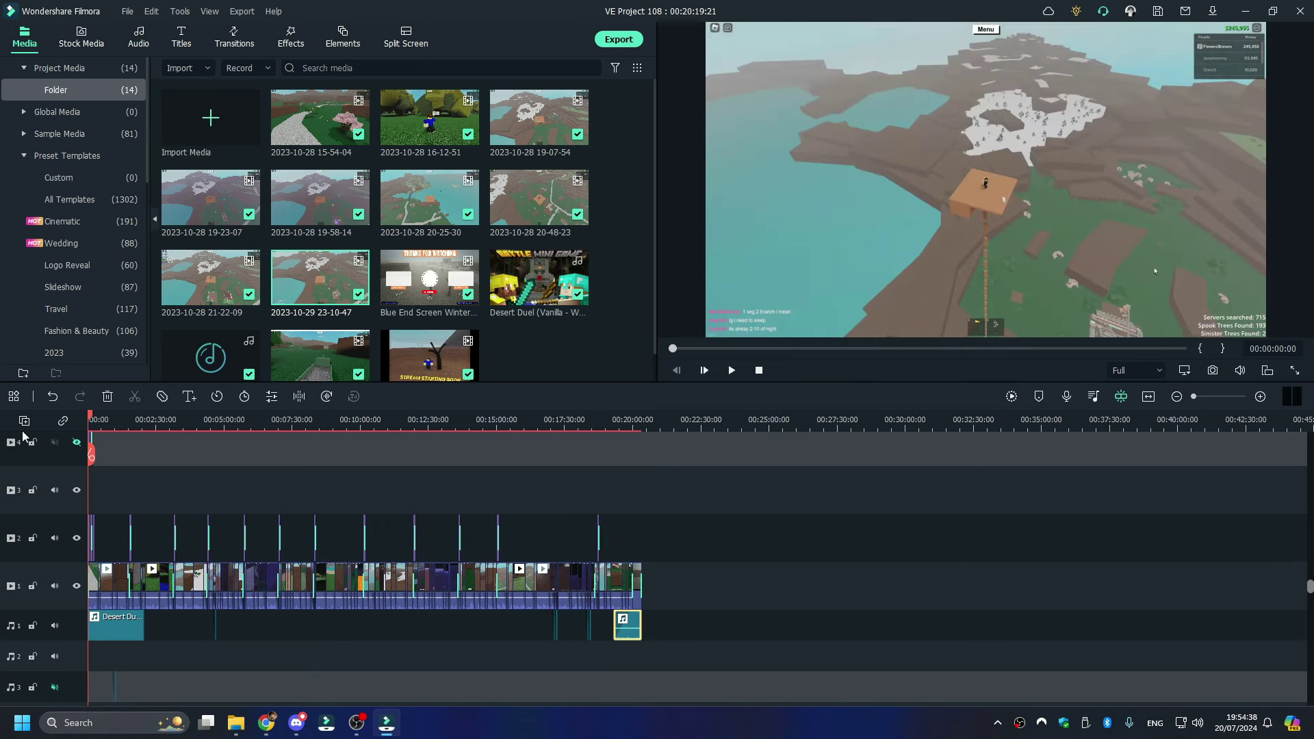
{"action": "left_click", "coordinate": [93, 429]}
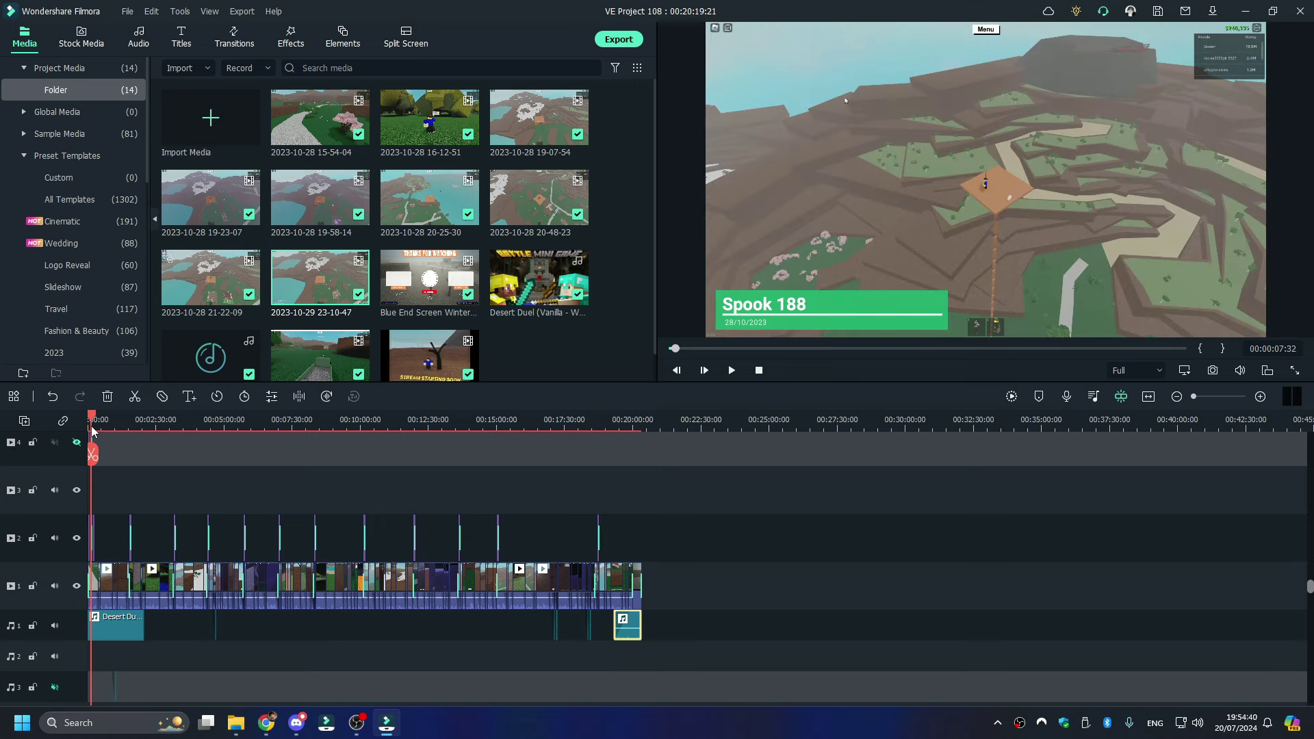
{"action": "left_click_drag", "start_coordinate": [92, 427], "coordinate": [191, 428]}
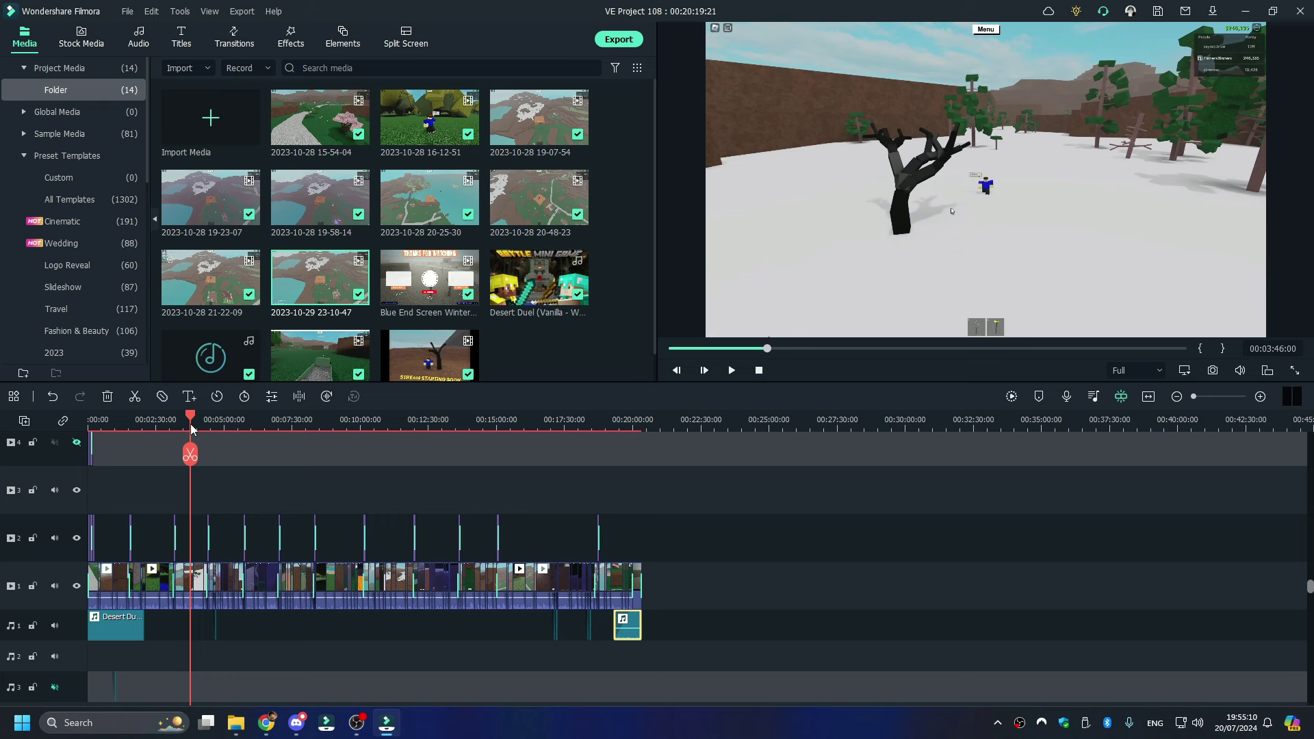
{"action": "left_click", "coordinate": [236, 722]}
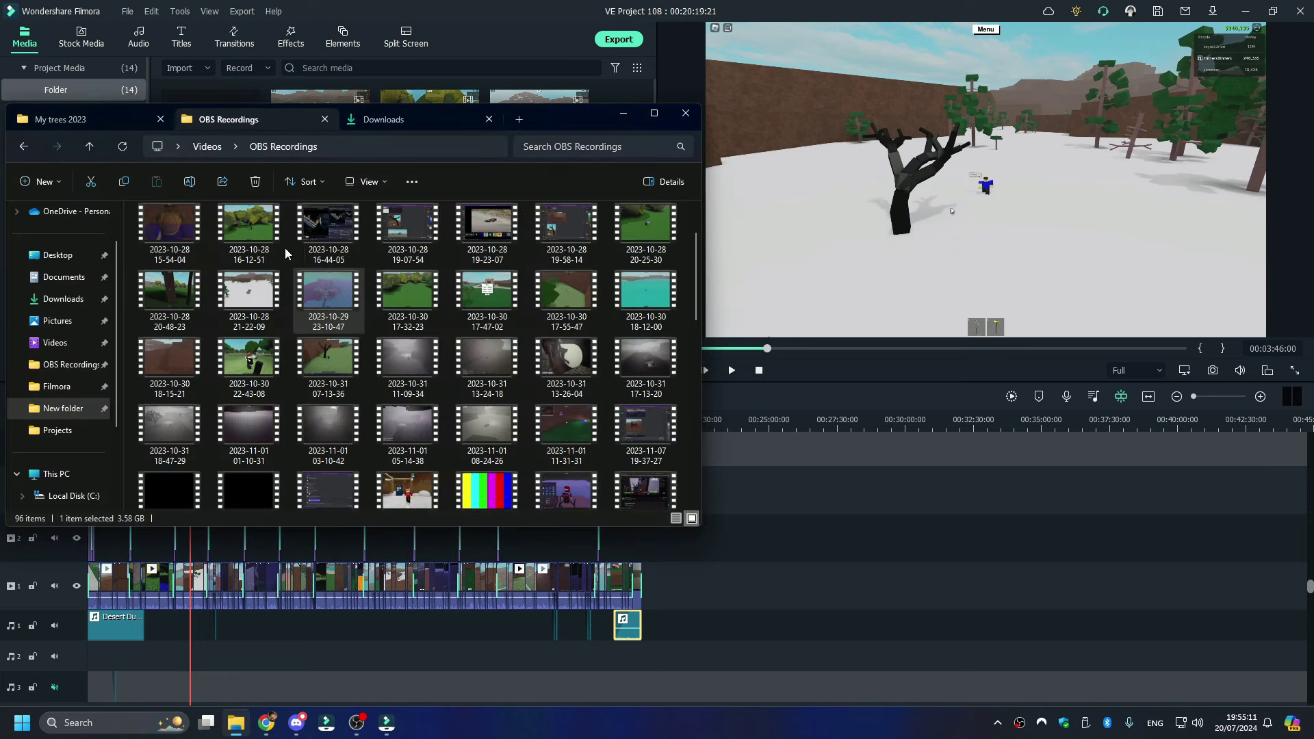
{"action": "left_click", "coordinate": [372, 125]}
{"action": "left_click", "coordinate": [100, 121]}
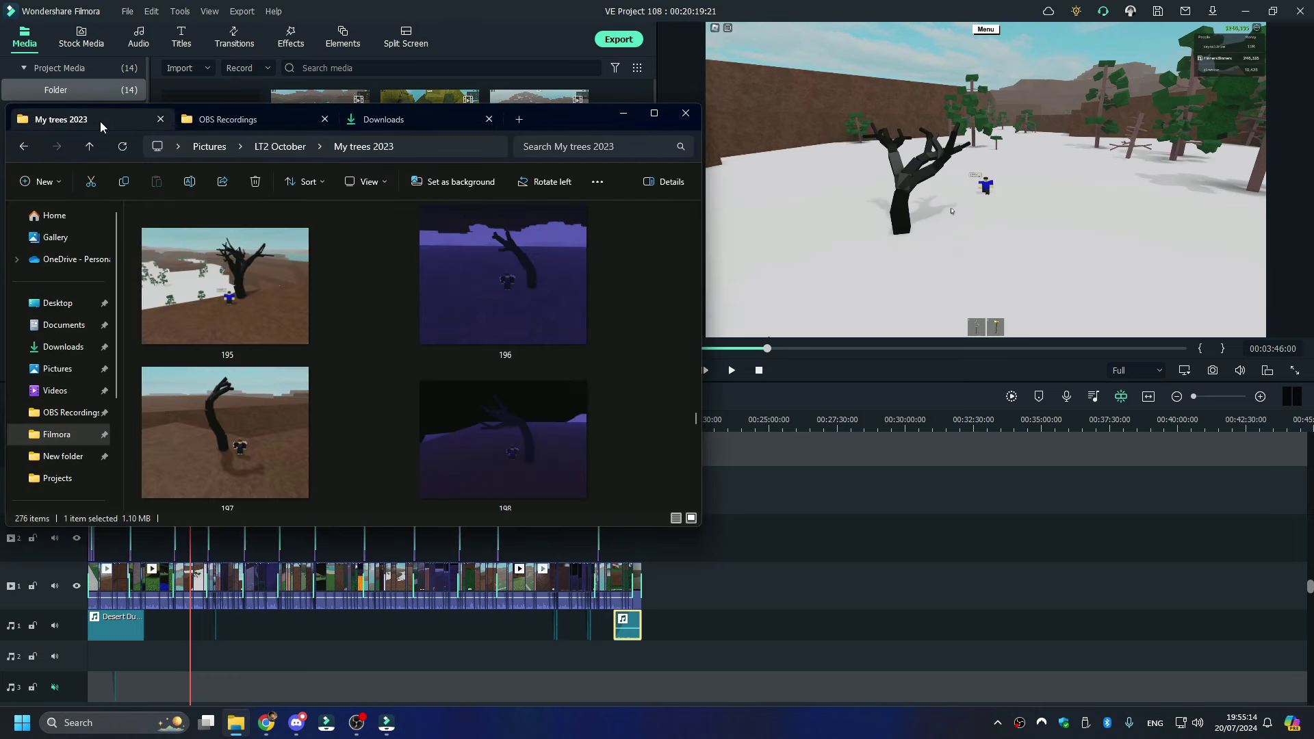
{"action": "scroll", "coordinate": [333, 318], "scroll_direction": "up", "scroll_amount": 3}
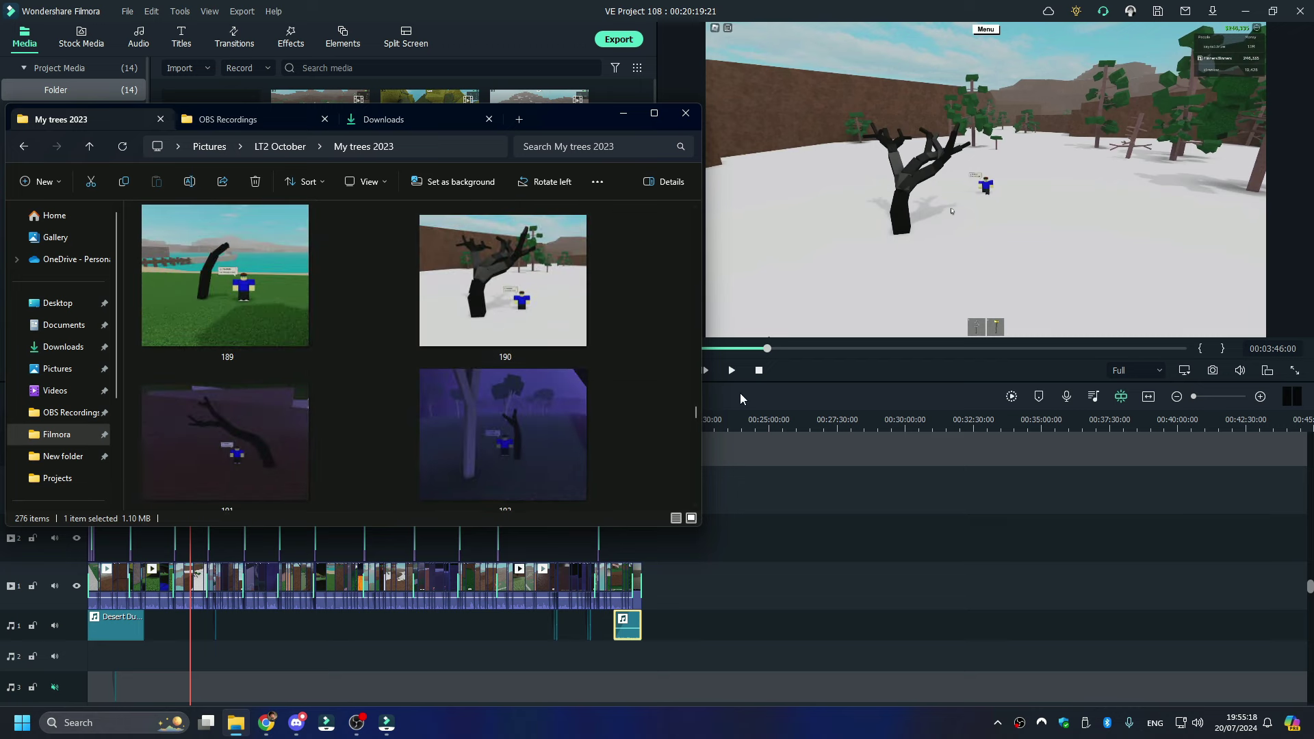
{"action": "left_click", "coordinate": [717, 409]}
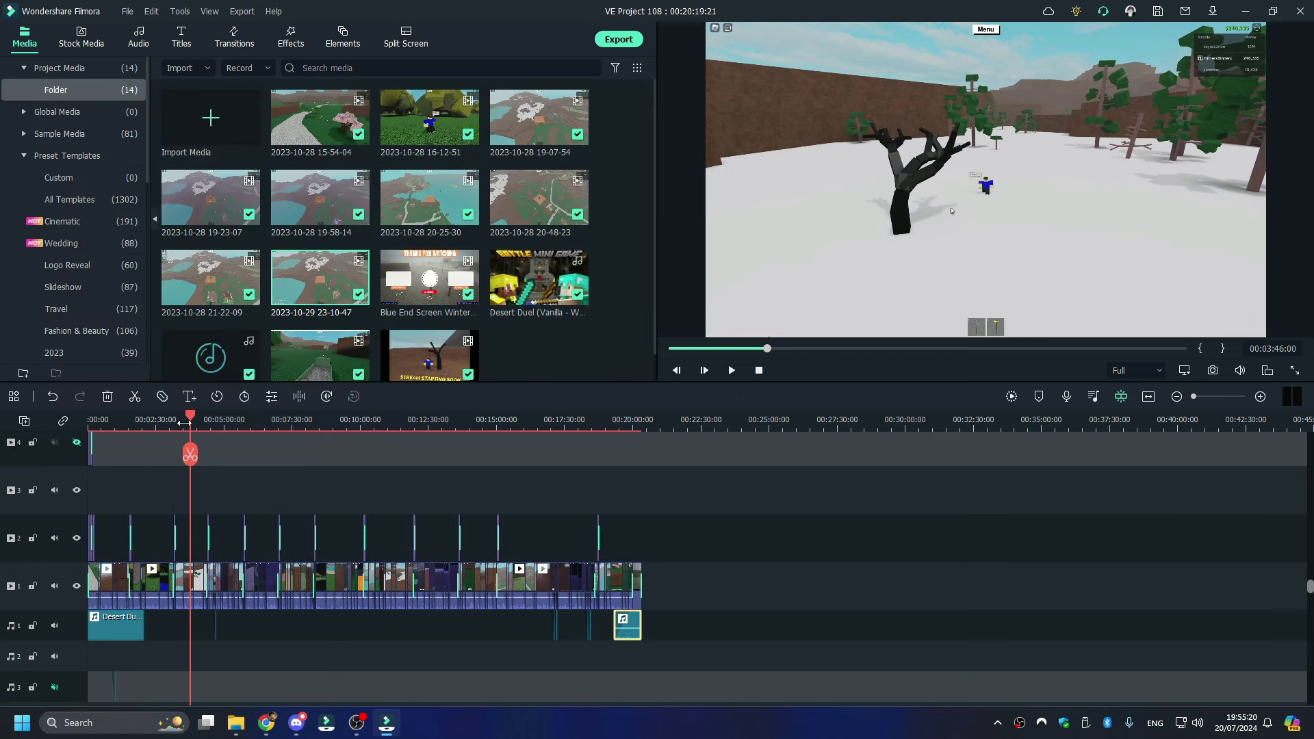
- Open the Spook 192 title card for editing, adjust its number, and move on to later scenes
{"action": "mouse_move", "coordinate": [184, 422]}
{"action": "left_mouse_down"}
{"action": "mouse_move", "coordinate": [236, 419]}
{"action": "mouse_move", "coordinate": [208, 420]}
{"action": "left_mouse_up"}
{"action": "double_click", "coordinate": [761, 303]}
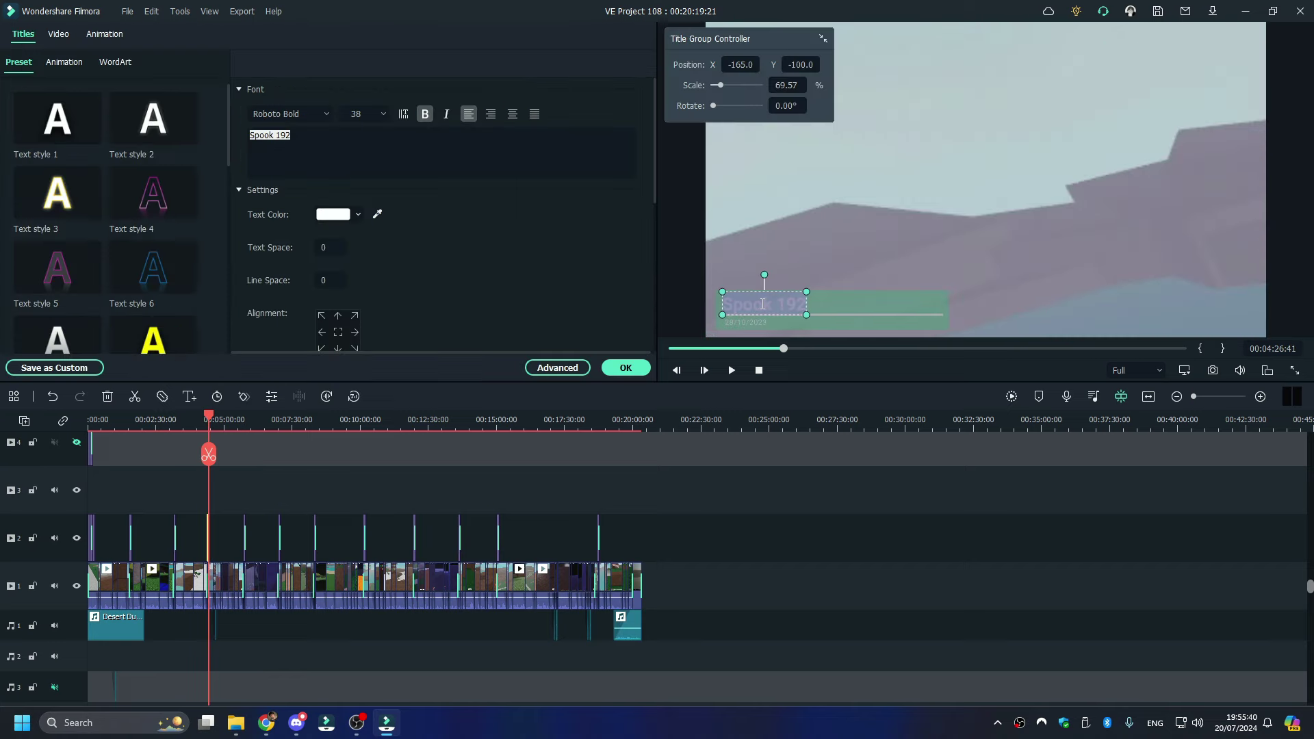
{"action": "left_click", "coordinate": [359, 162]}
{"action": "type", "text": "1"}
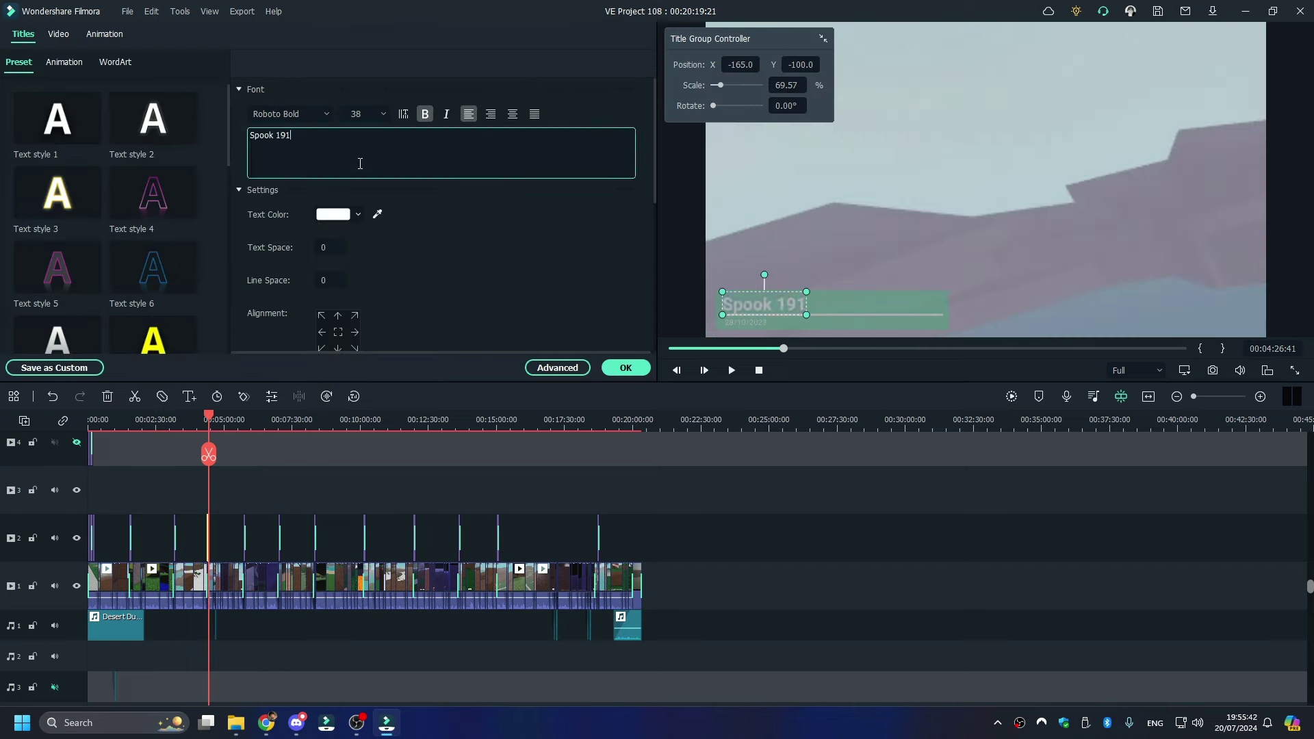
{"action": "left_click_drag", "start_coordinate": [212, 424], "coordinate": [245, 422]}
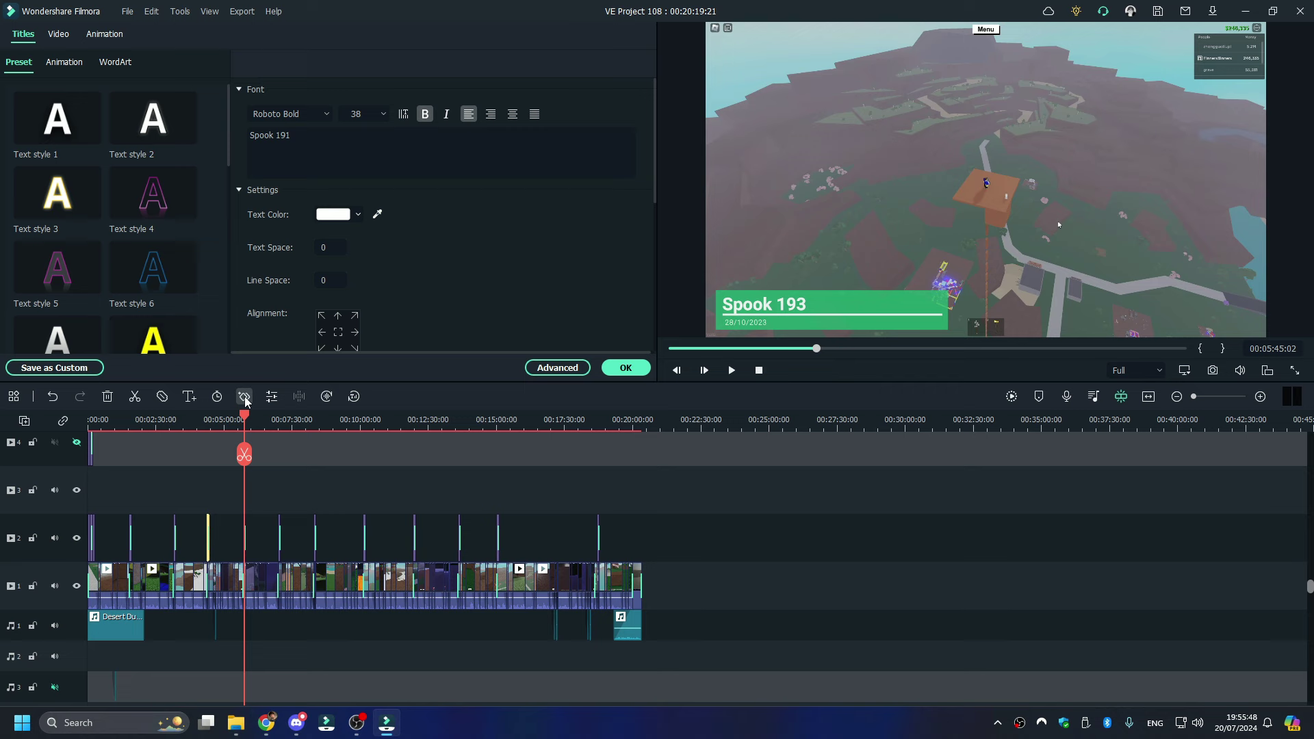
{"action": "left_click_drag", "start_coordinate": [244, 420], "coordinate": [262, 423]}
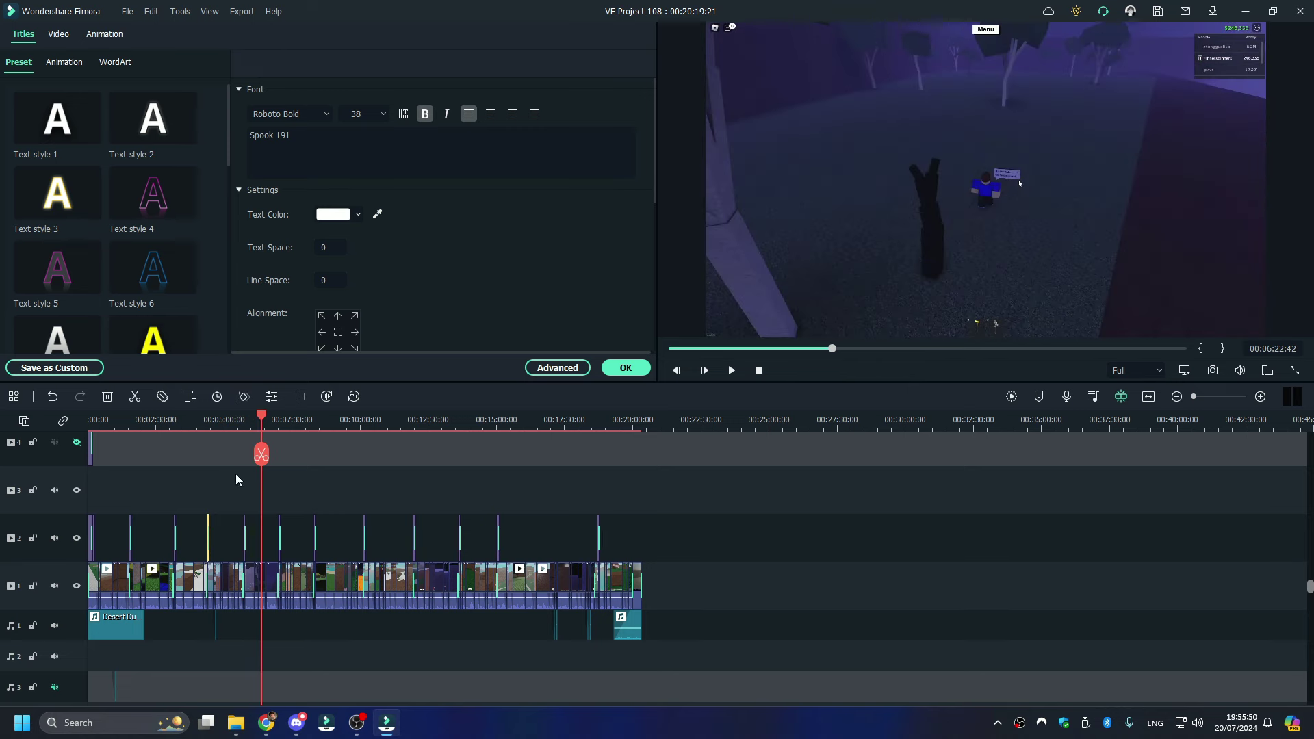
- Check the tree screenshots folder and change the title's last digit from 3 to 2, making it Spook 192
{"action": "left_click", "coordinate": [240, 724]}
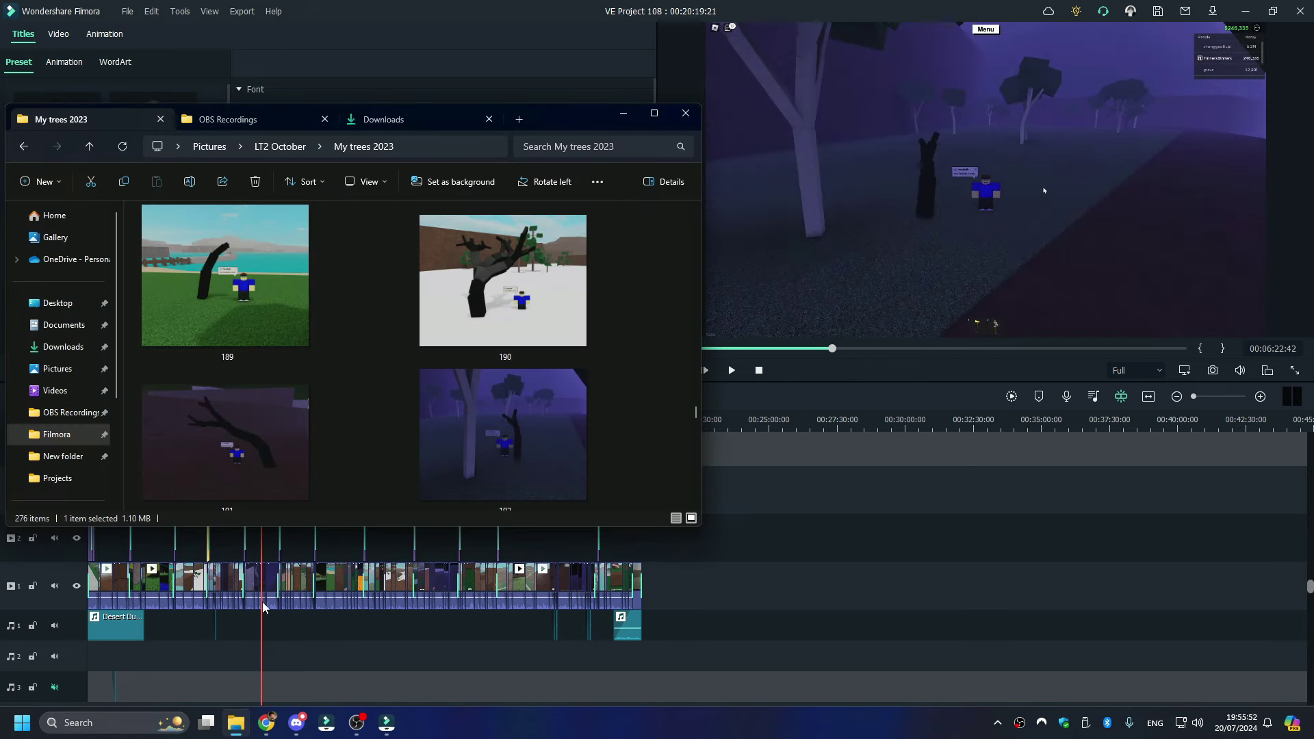
{"action": "left_click", "coordinate": [622, 113]}
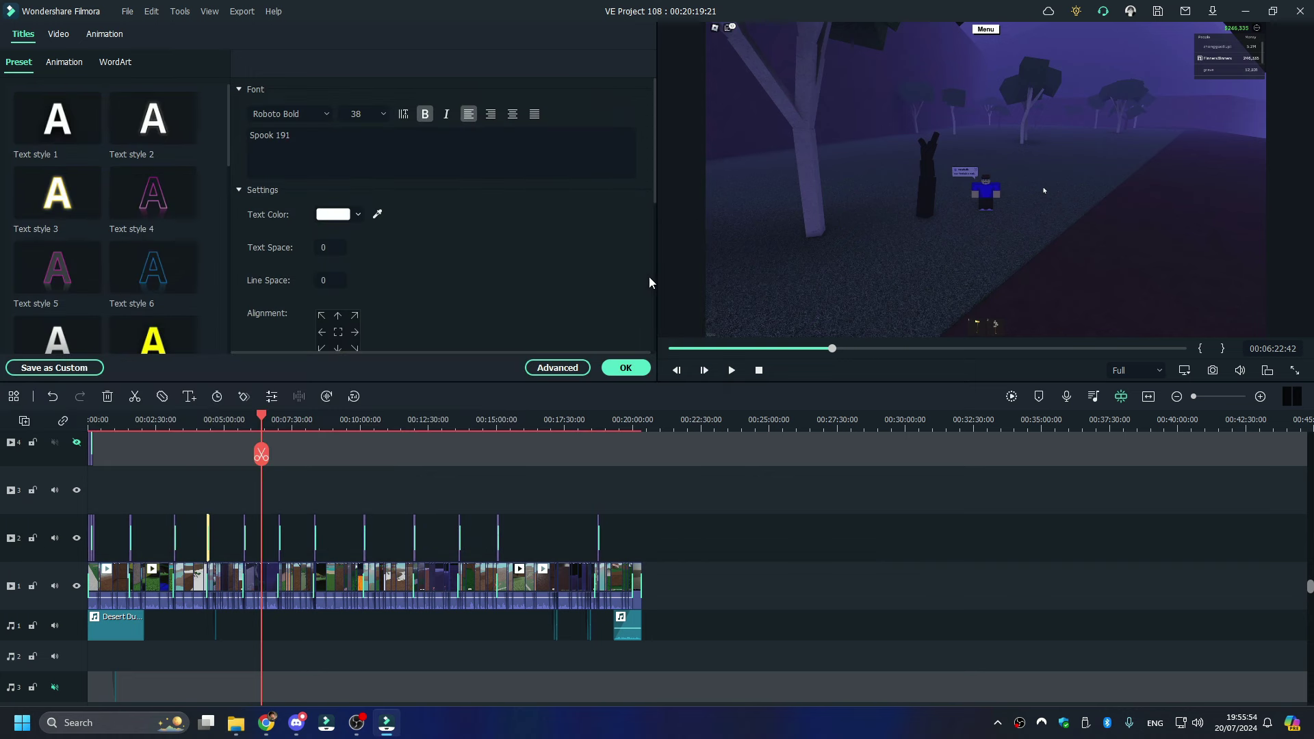
{"action": "left_click_drag", "start_coordinate": [264, 423], "coordinate": [244, 422]}
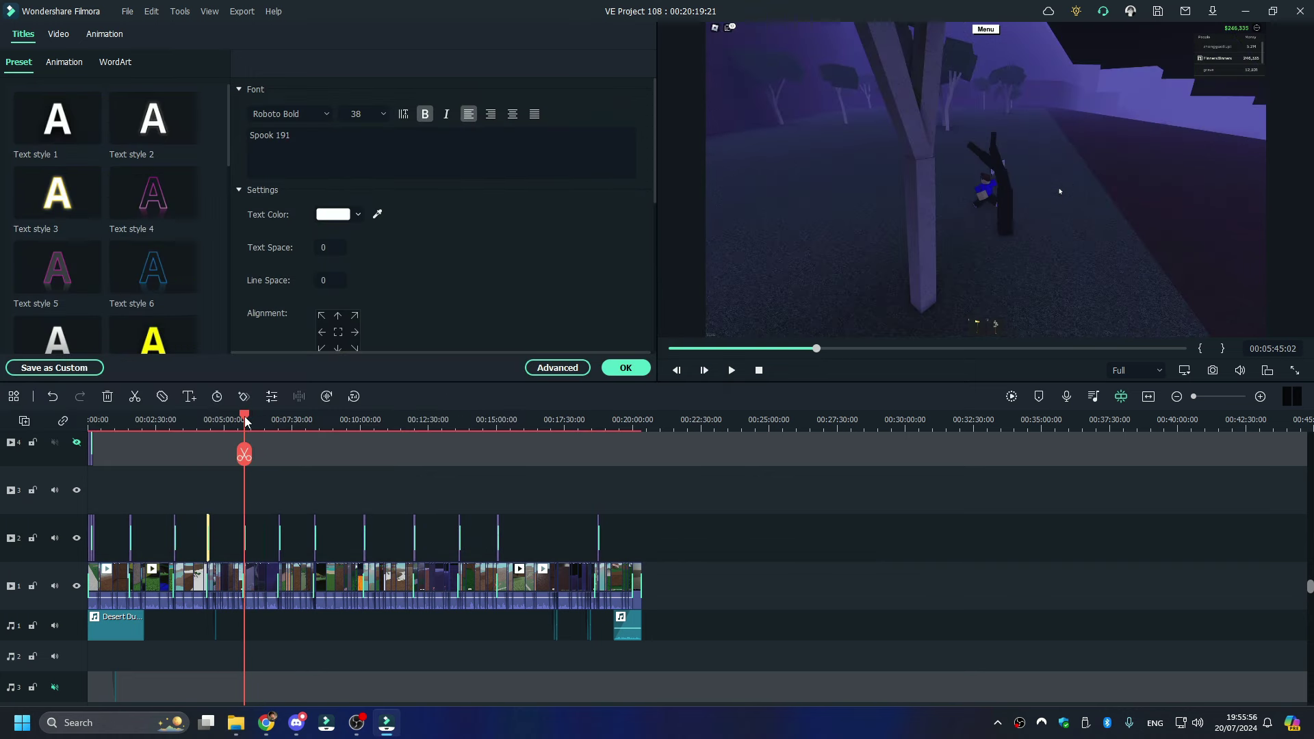
{"action": "left_click", "coordinate": [794, 299]}
{"action": "left_click", "coordinate": [468, 172]}
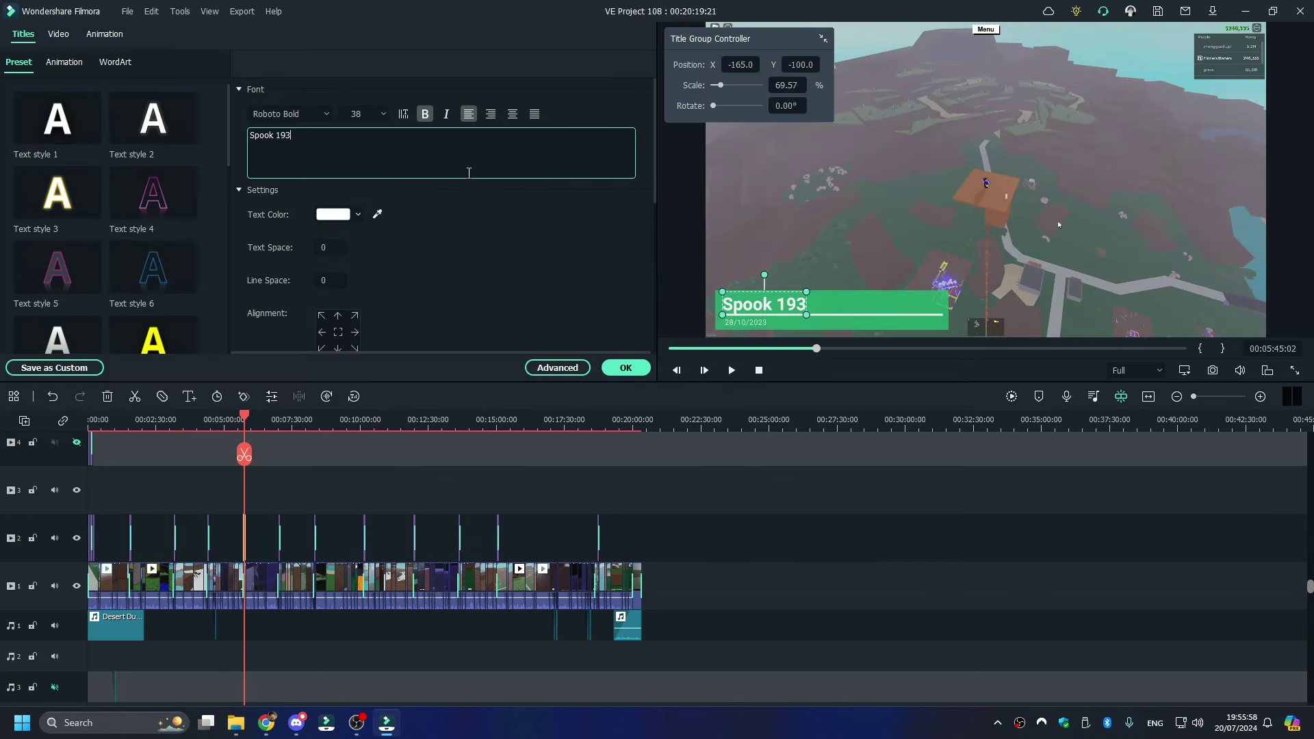
{"action": "key", "text": "BackSpace"}
{"action": "type", "text": "2"}
- Compare against the tree screenshots again and scrub ahead through the remaining titles
{"action": "left_click", "coordinate": [236, 723]}
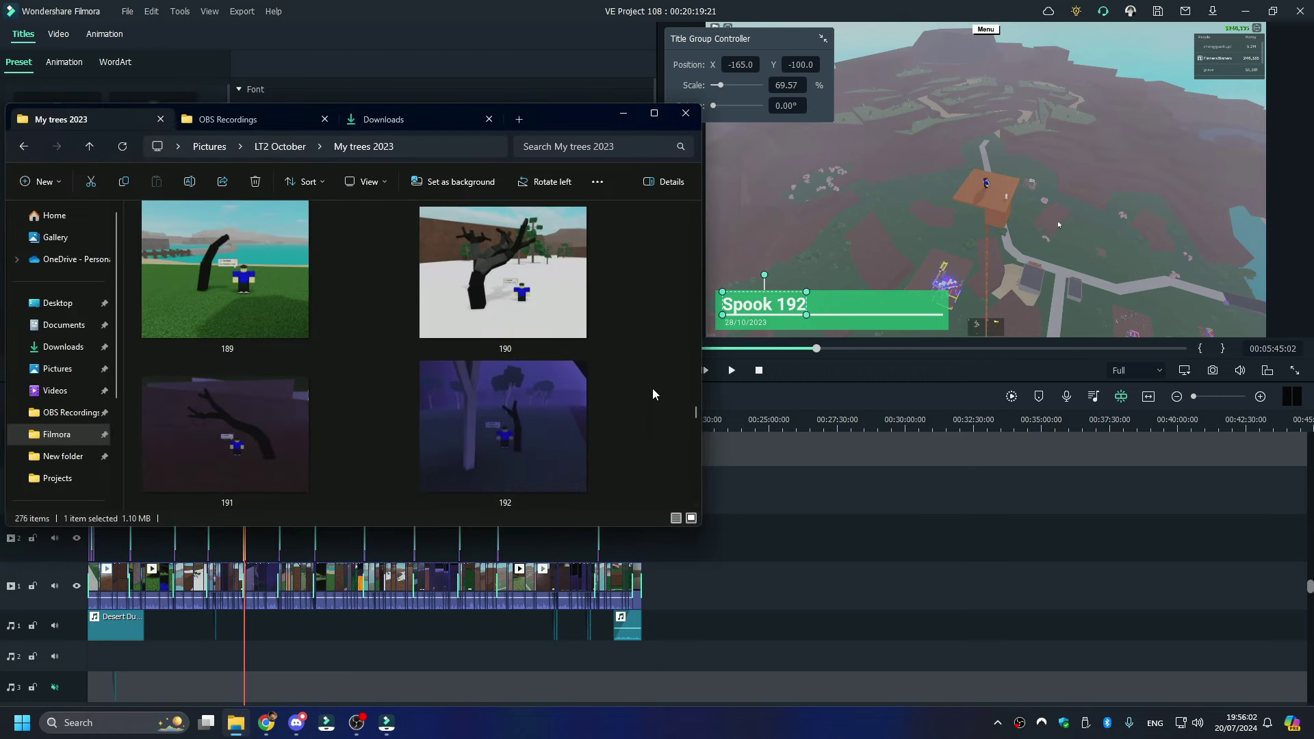
{"action": "scroll", "coordinate": [653, 391], "scroll_direction": "down", "scroll_amount": 1}
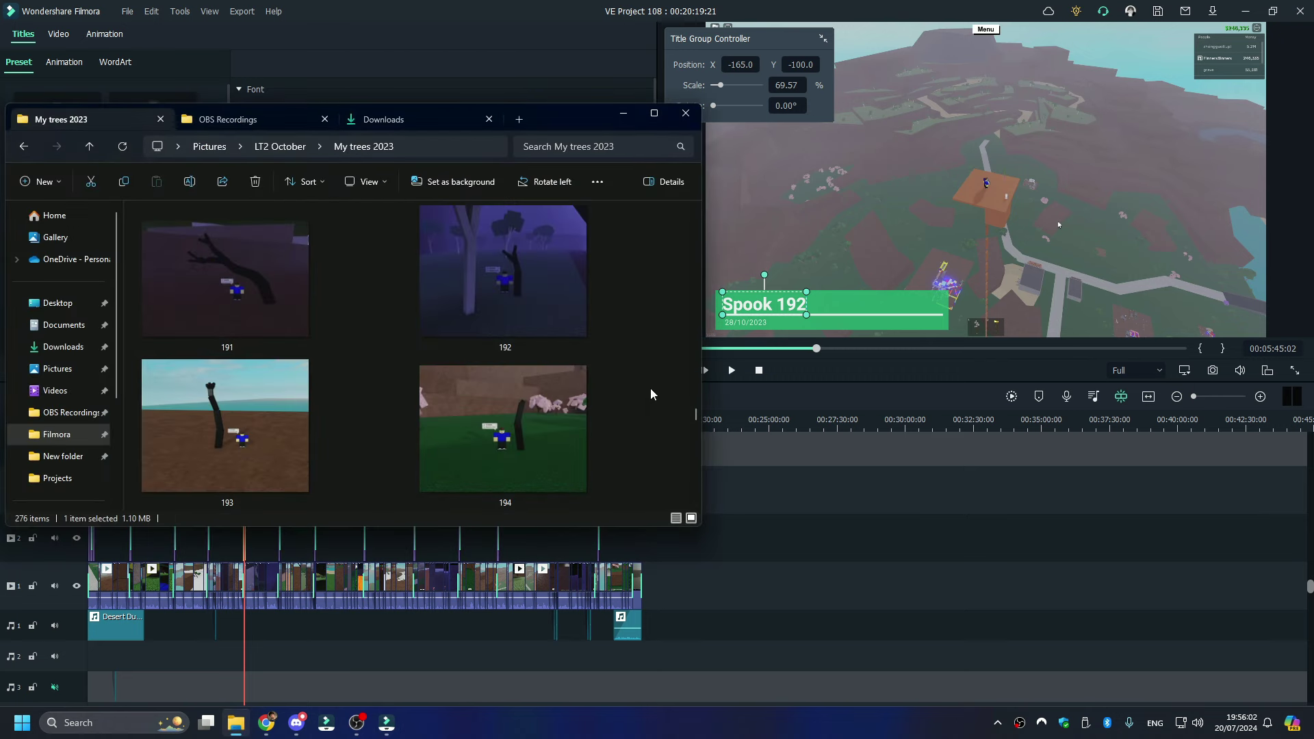
{"action": "left_click", "coordinate": [769, 411]}
{"action": "left_click_drag", "start_coordinate": [248, 413], "coordinate": [637, 402]}
{"action": "left_click", "coordinate": [672, 349]}
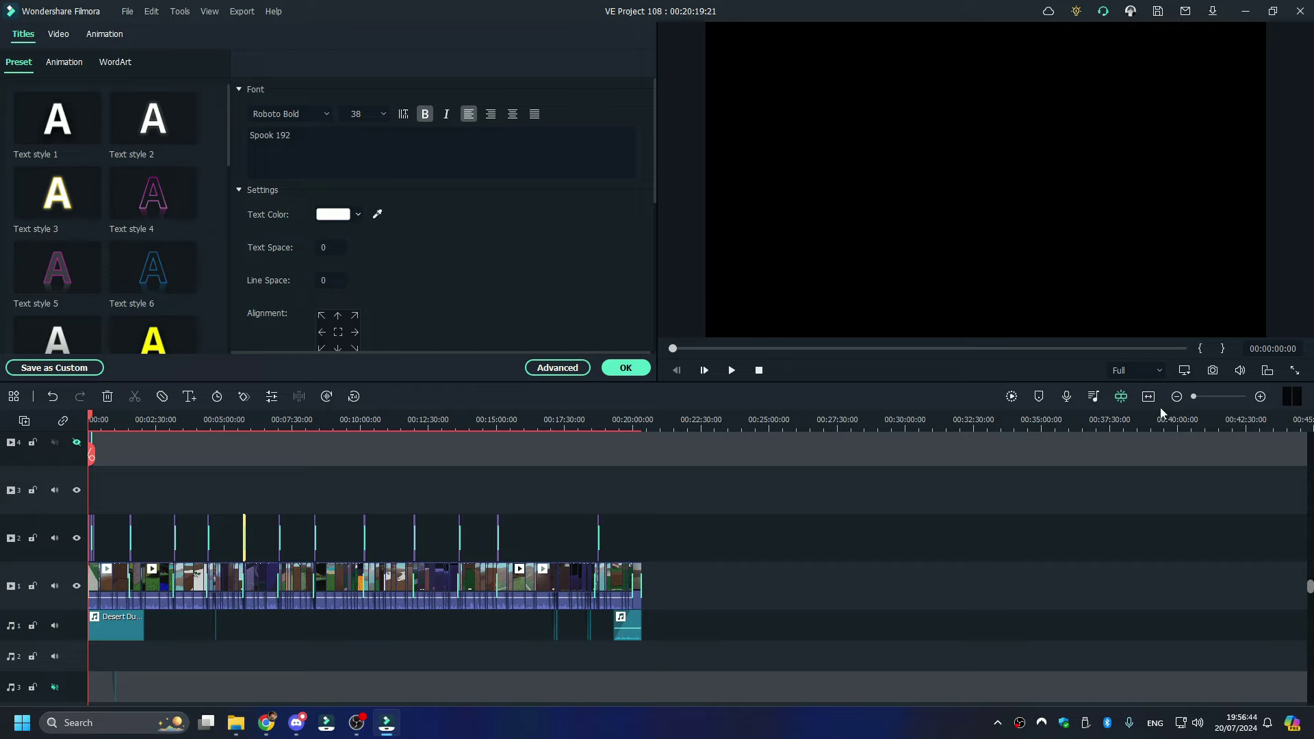
{"action": "left_click", "coordinate": [93, 419]}
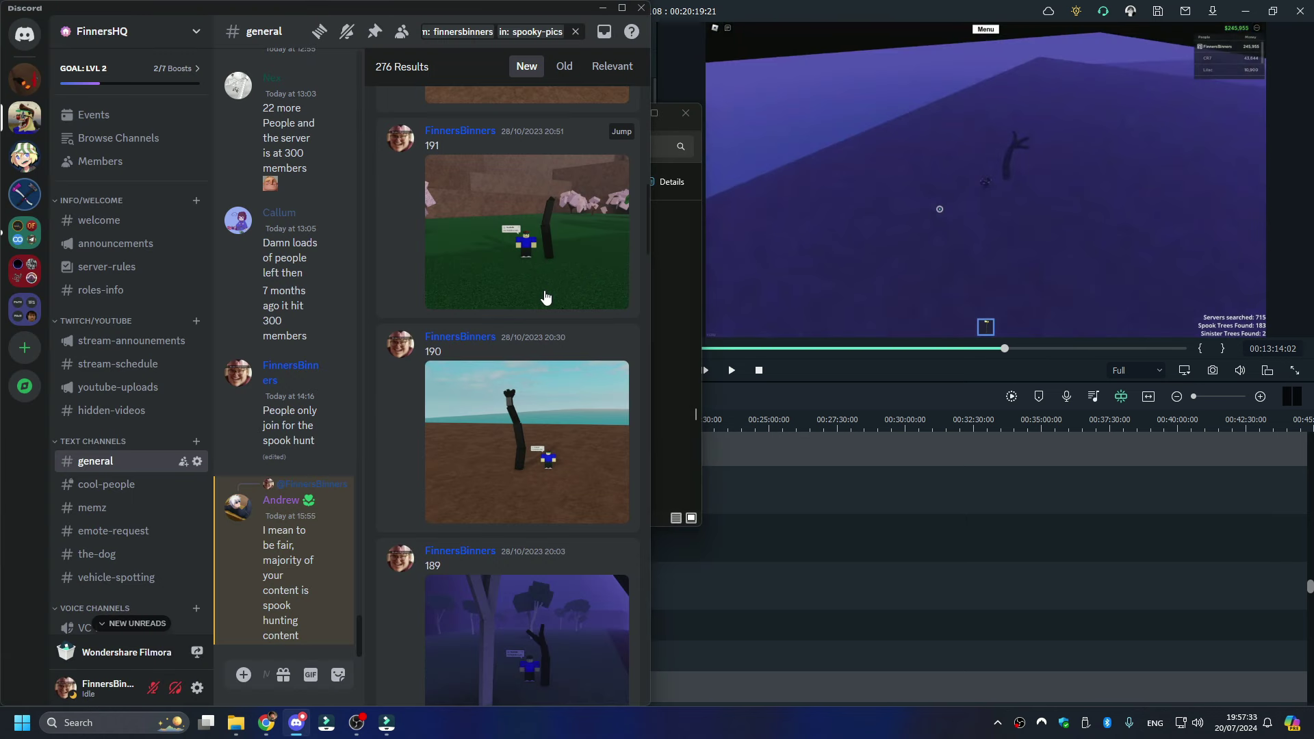
{"action": "scroll", "coordinate": [471, 511], "scroll_direction": "down", "scroll_amount": 15}
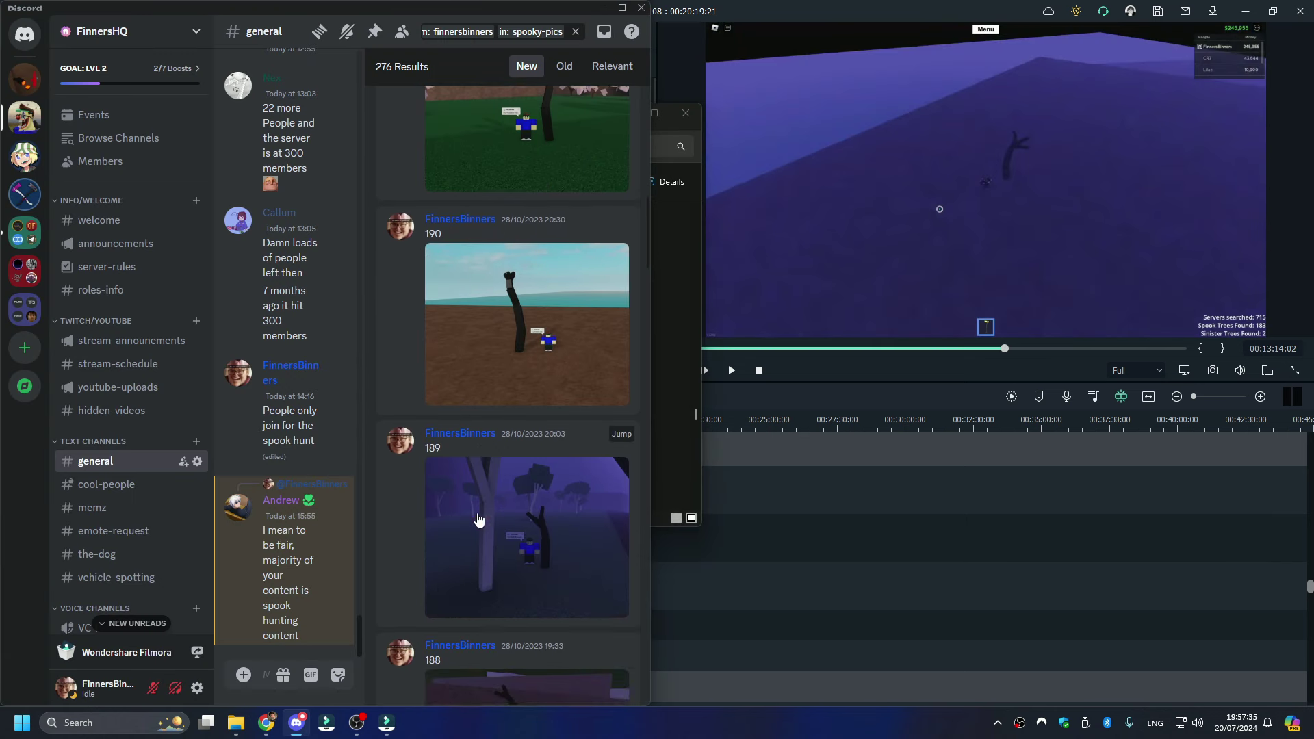
{"action": "scroll", "coordinate": [474, 516], "scroll_direction": "down", "scroll_amount": 18}
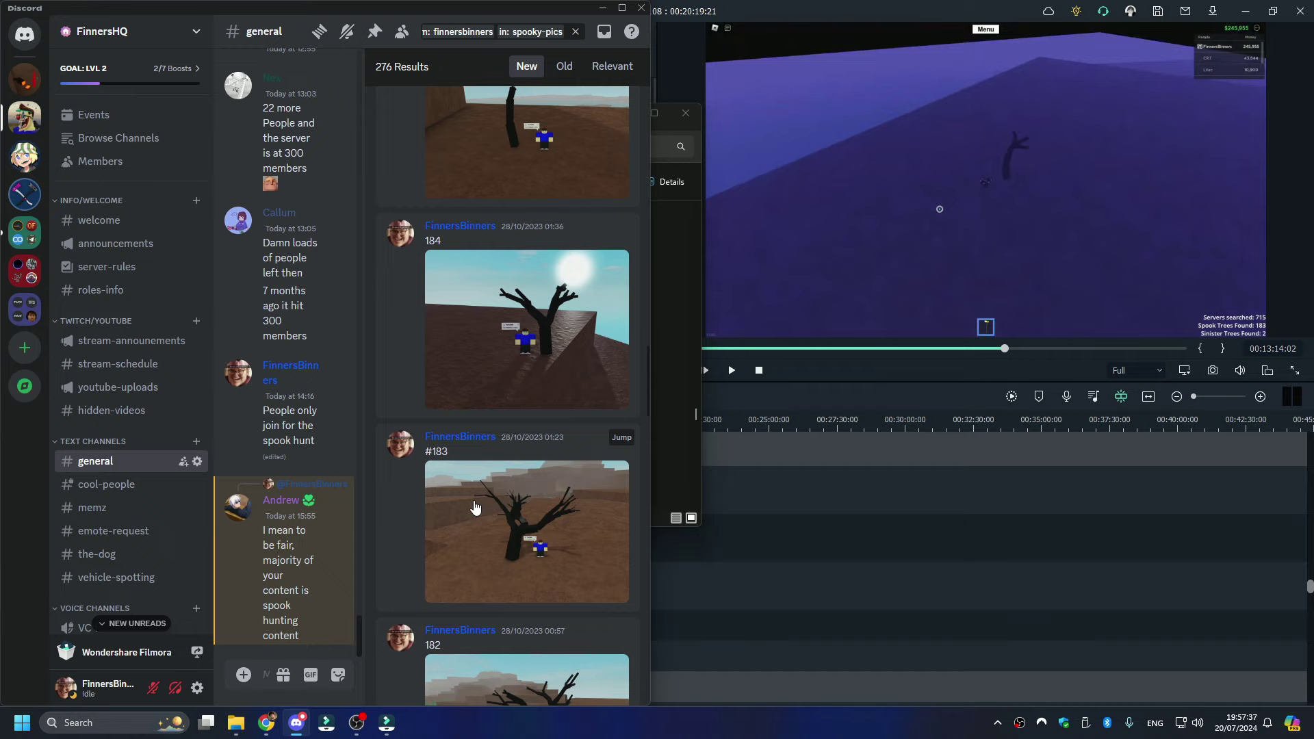
{"action": "scroll", "coordinate": [466, 503], "scroll_direction": "up", "scroll_amount": 10}
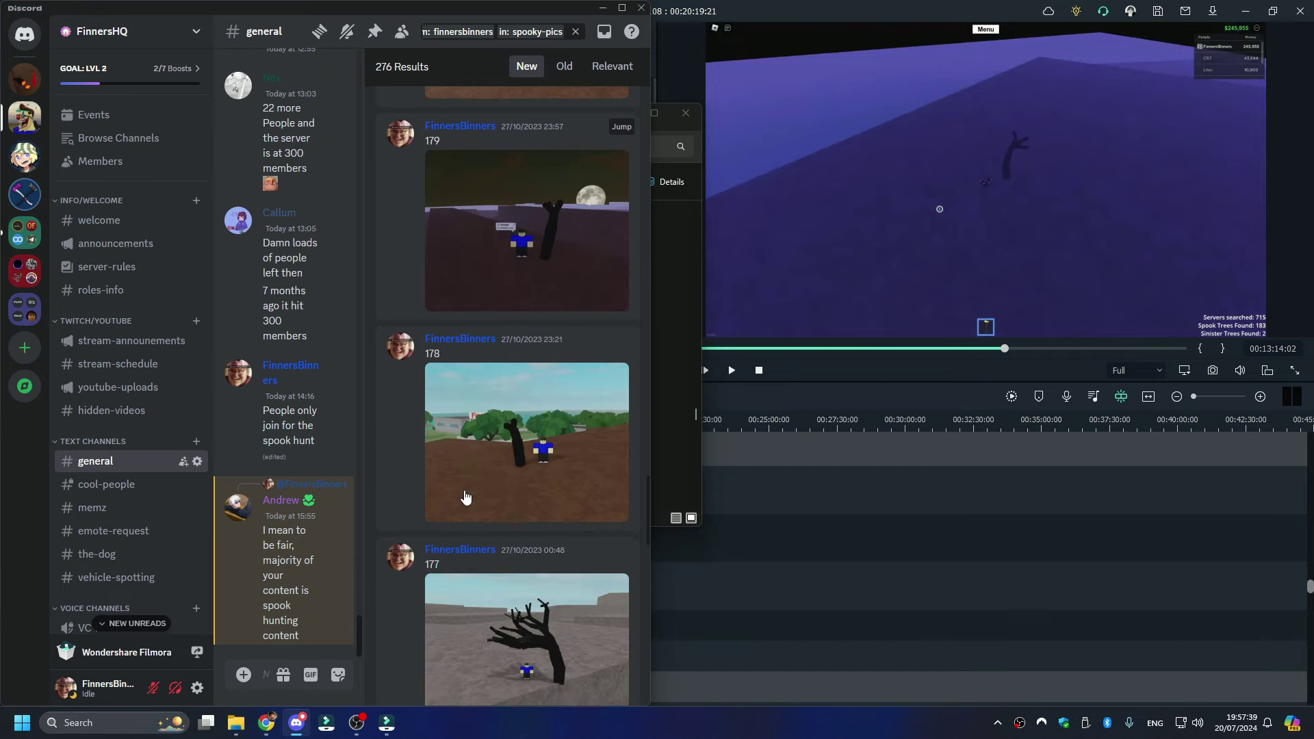
{"action": "scroll", "coordinate": [471, 493], "scroll_direction": "up", "scroll_amount": 10}
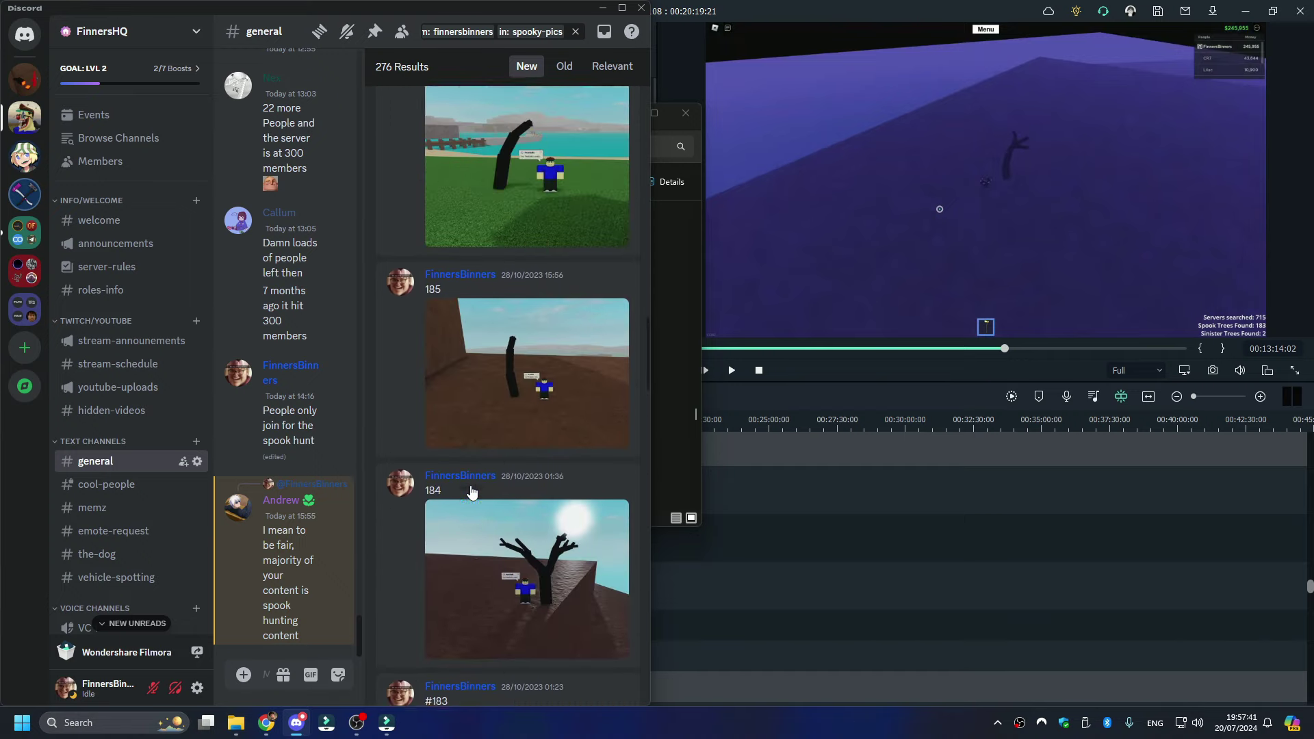
{"action": "scroll", "coordinate": [472, 490], "scroll_direction": "up", "scroll_amount": 8}
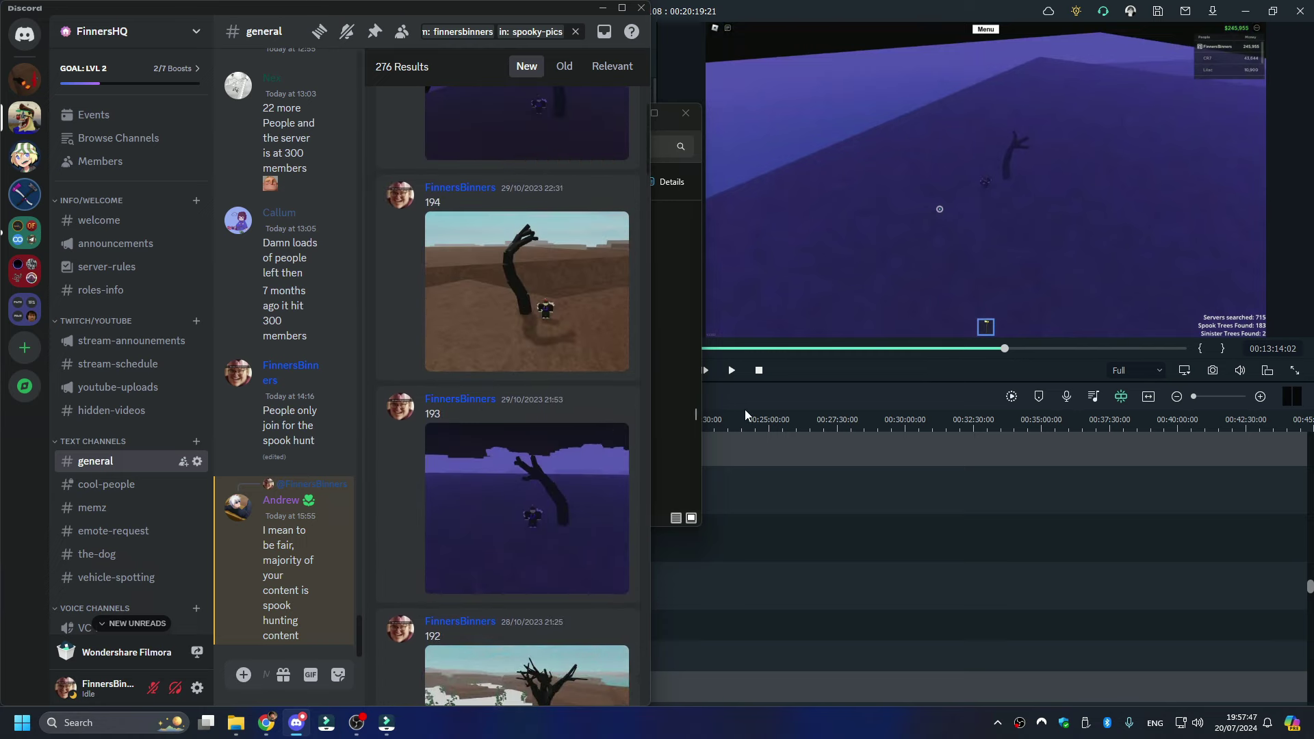
{"action": "key", "text": "alt+Tab"}
{"action": "left_click_drag", "start_coordinate": [429, 417], "coordinate": [58, 429]}
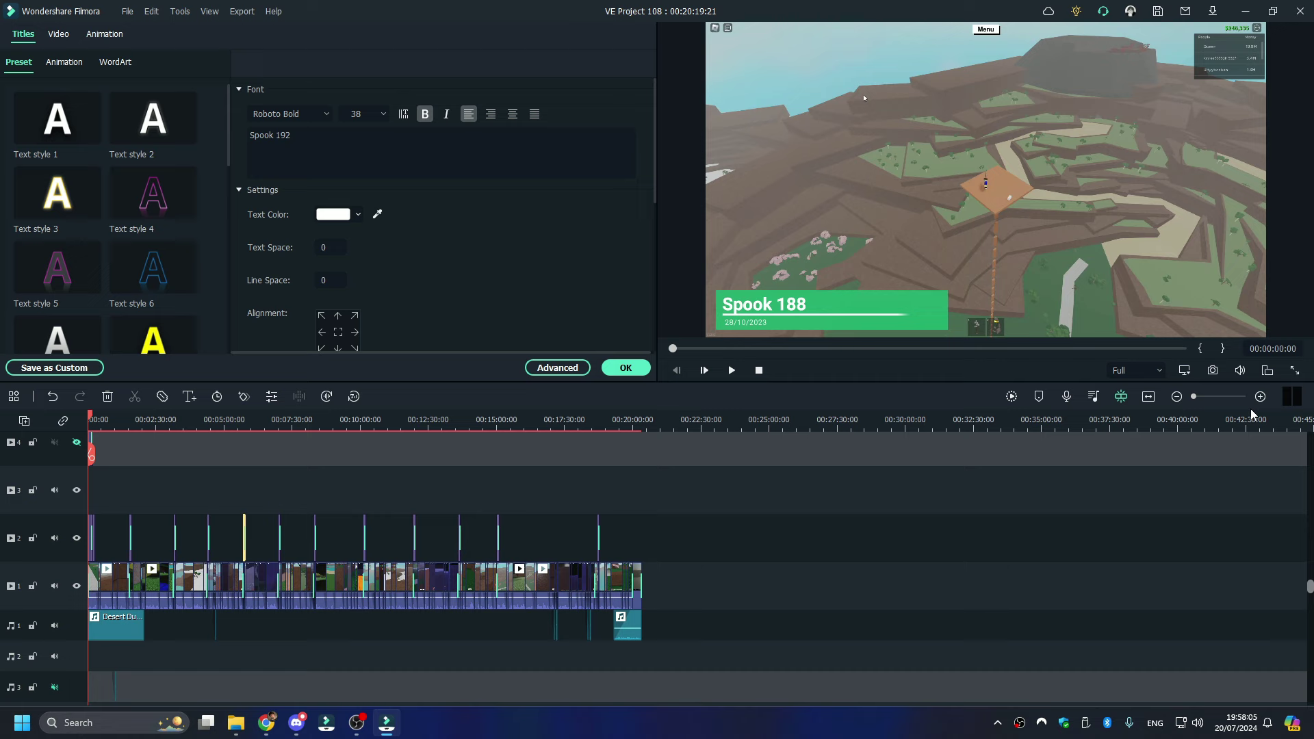
- Save the project via File > Save Project, then bring up the MP4 Export window at 1920x1080, 60 fps
{"action": "left_click_drag", "start_coordinate": [1208, 396], "coordinate": [1218, 401]}
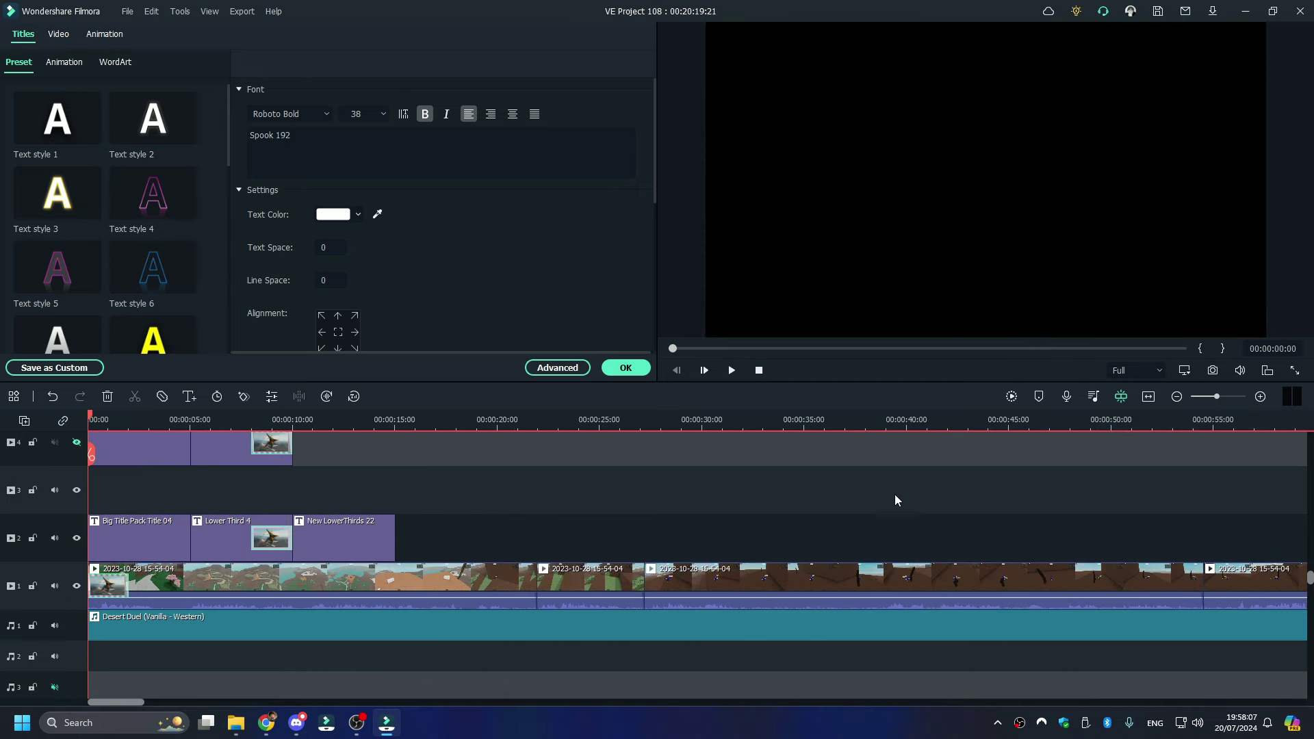
{"action": "scroll", "coordinate": [894, 494], "scroll_direction": "down", "scroll_amount": 2}
{"action": "scroll", "coordinate": [880, 493], "scroll_direction": "up", "scroll_amount": 1}
{"action": "scroll", "coordinate": [880, 493], "scroll_direction": "up", "scroll_amount": 1}
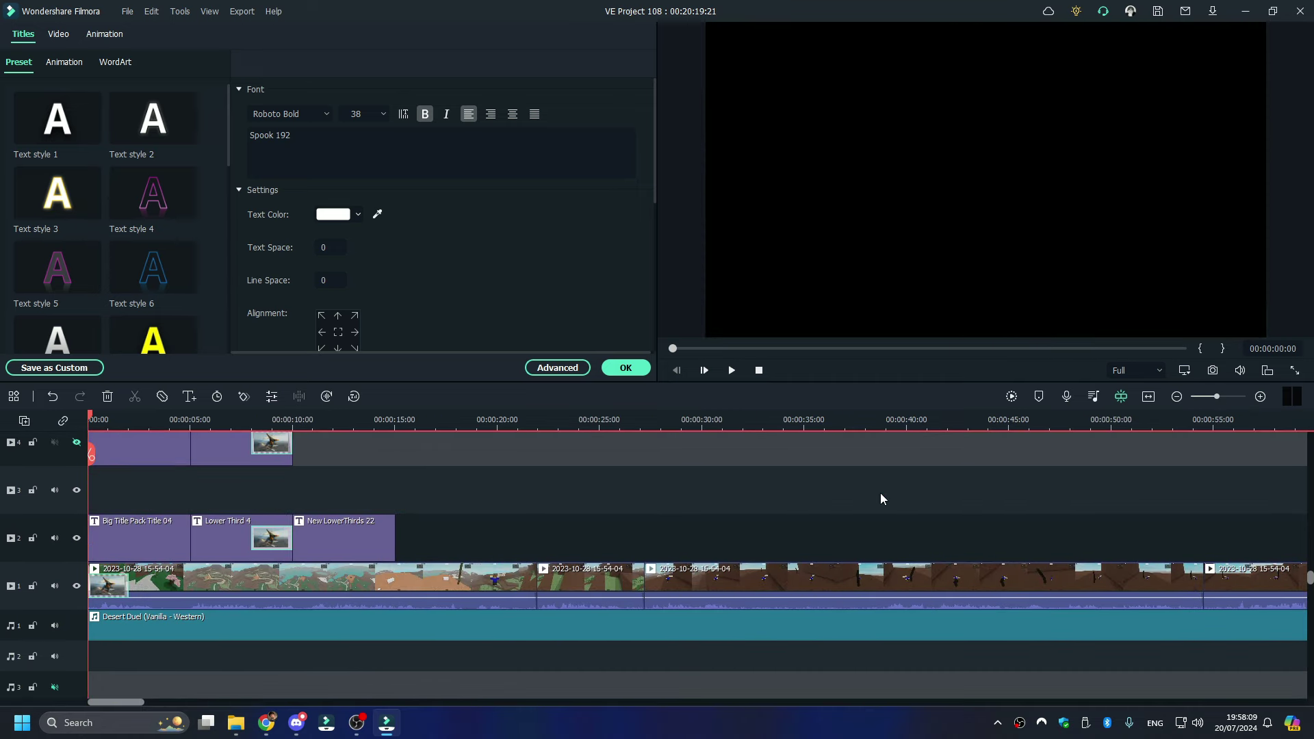
{"action": "scroll", "coordinate": [880, 493], "scroll_direction": "down", "scroll_amount": 2}
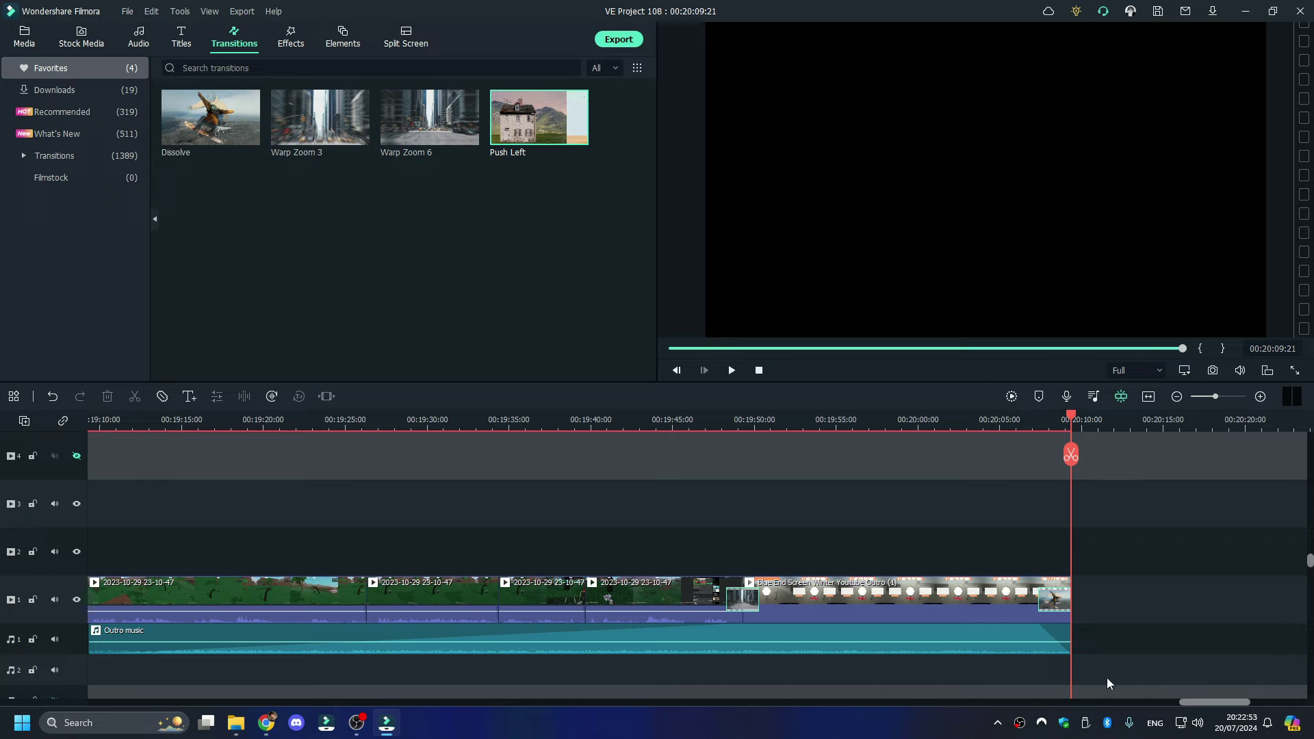
{"action": "left_click", "coordinate": [130, 9]}
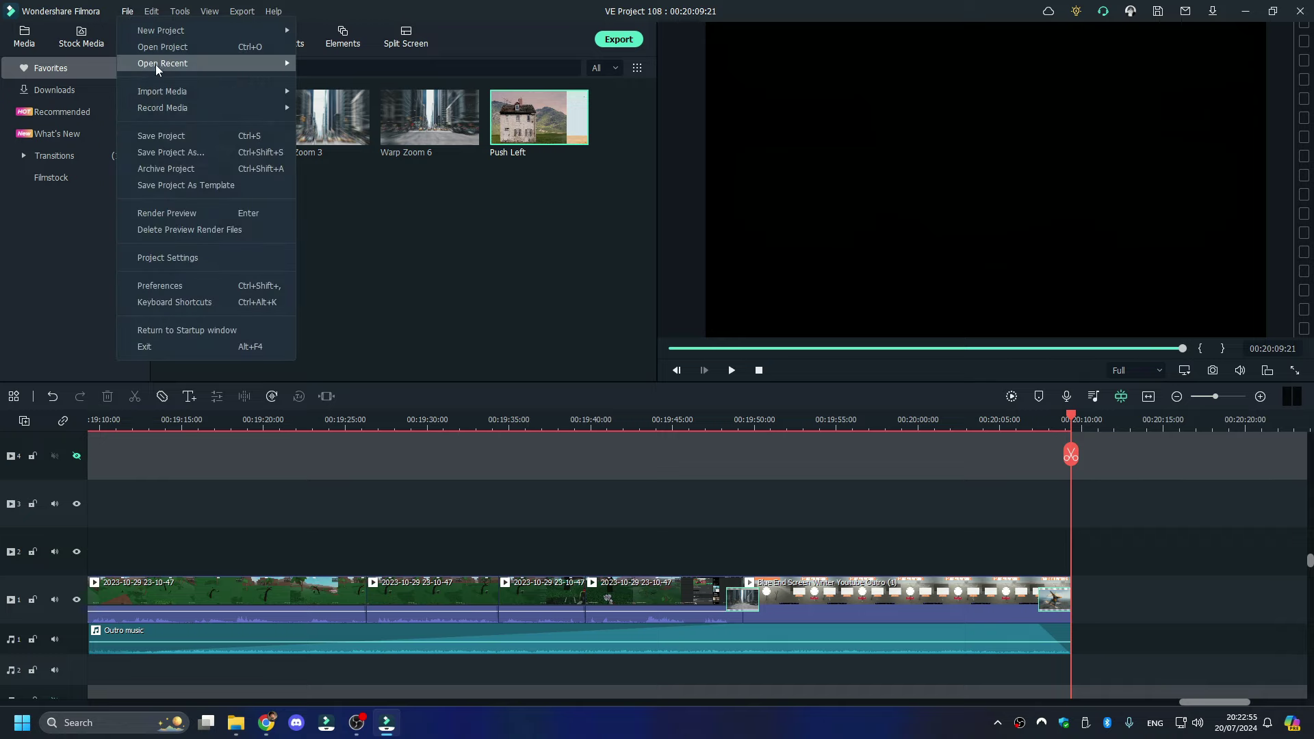
{"action": "left_click", "coordinate": [149, 134]}
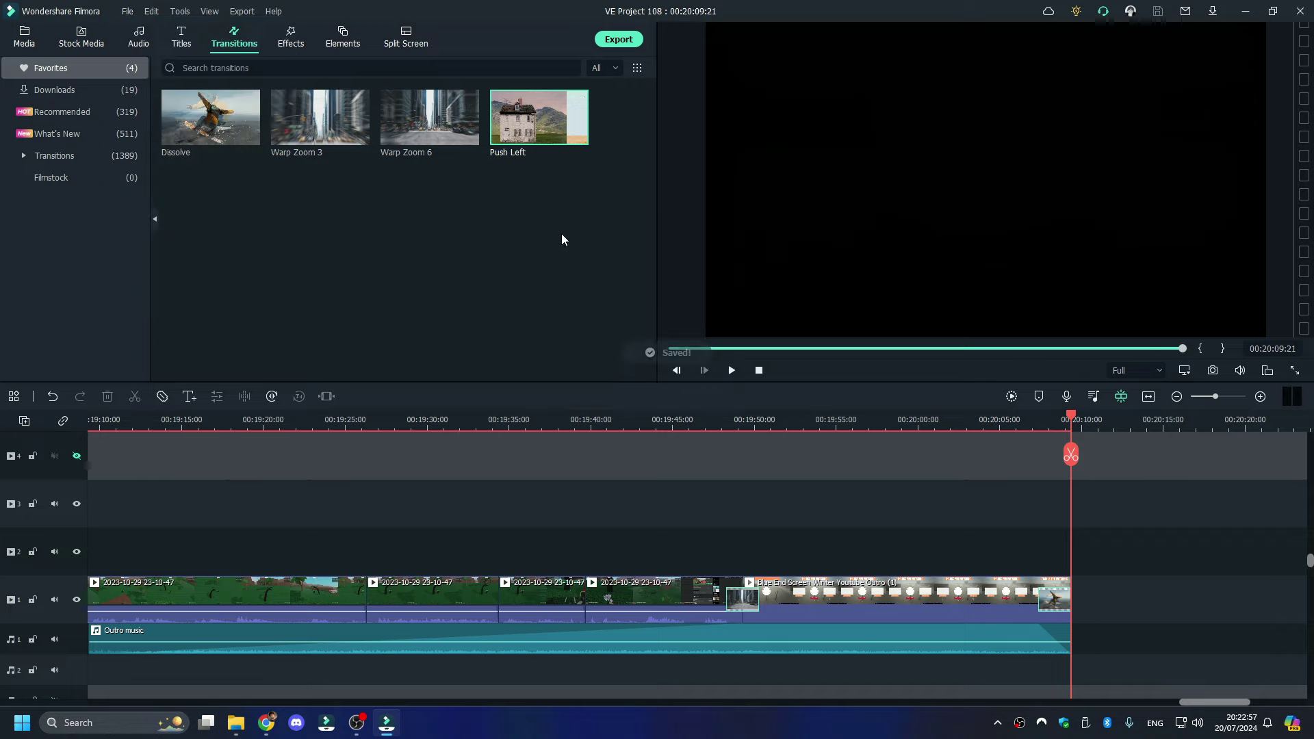
{"action": "left_click", "coordinate": [618, 41]}
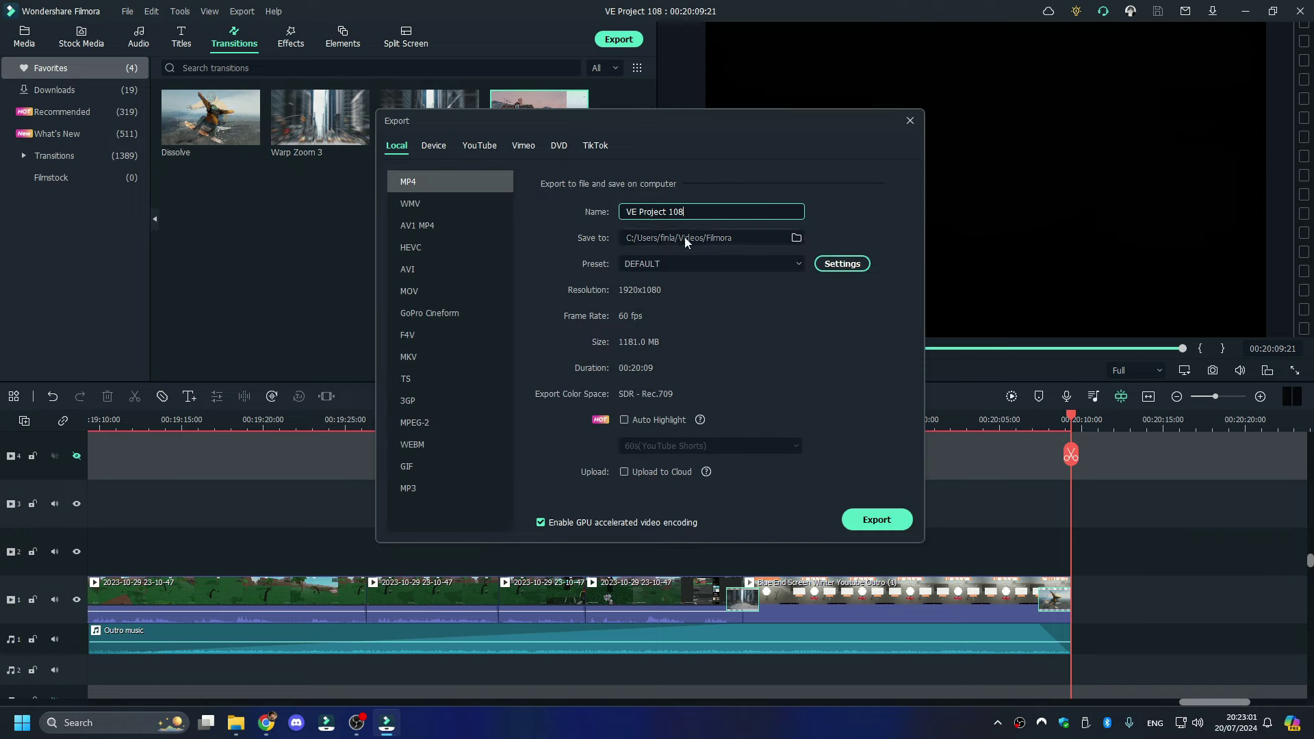
- Choose the YouTube Video export preset and start replacing the file name with 'tree 1'
{"action": "left_click", "coordinate": [680, 265]}
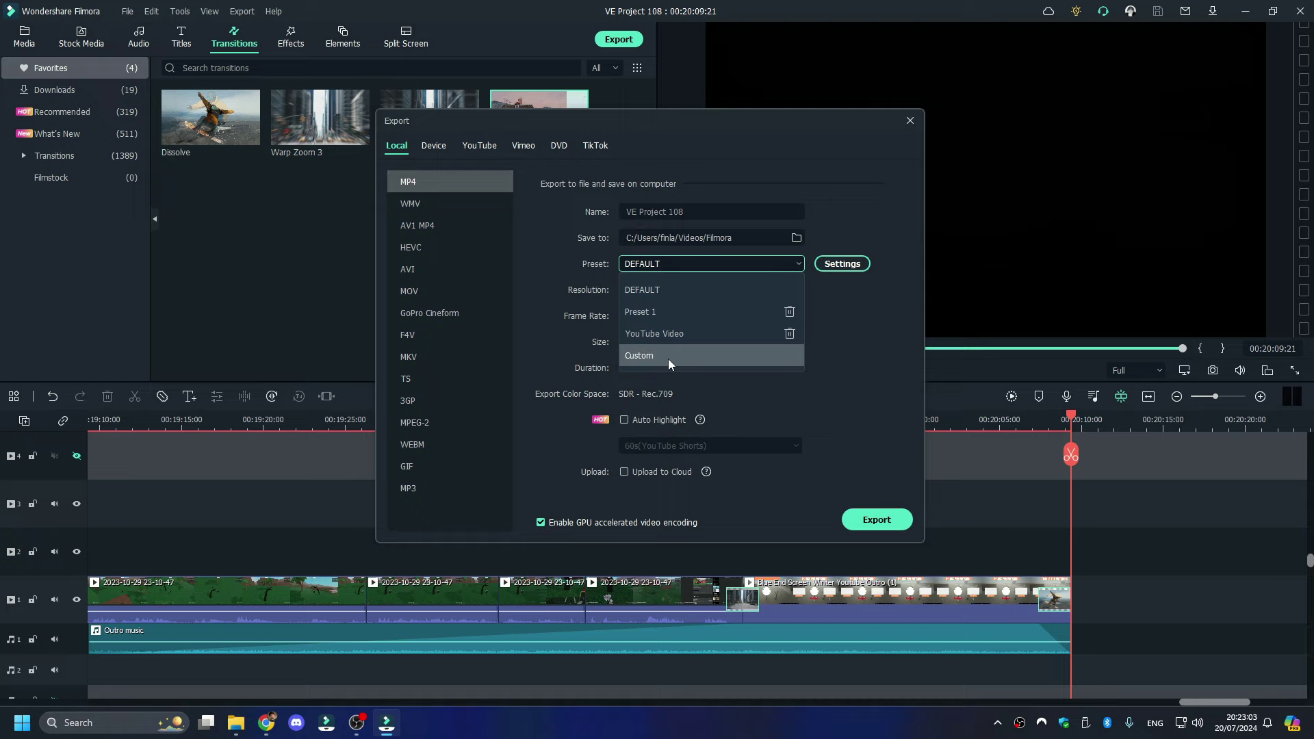
{"action": "left_click", "coordinate": [668, 341]}
{"action": "left_click", "coordinate": [746, 212]}
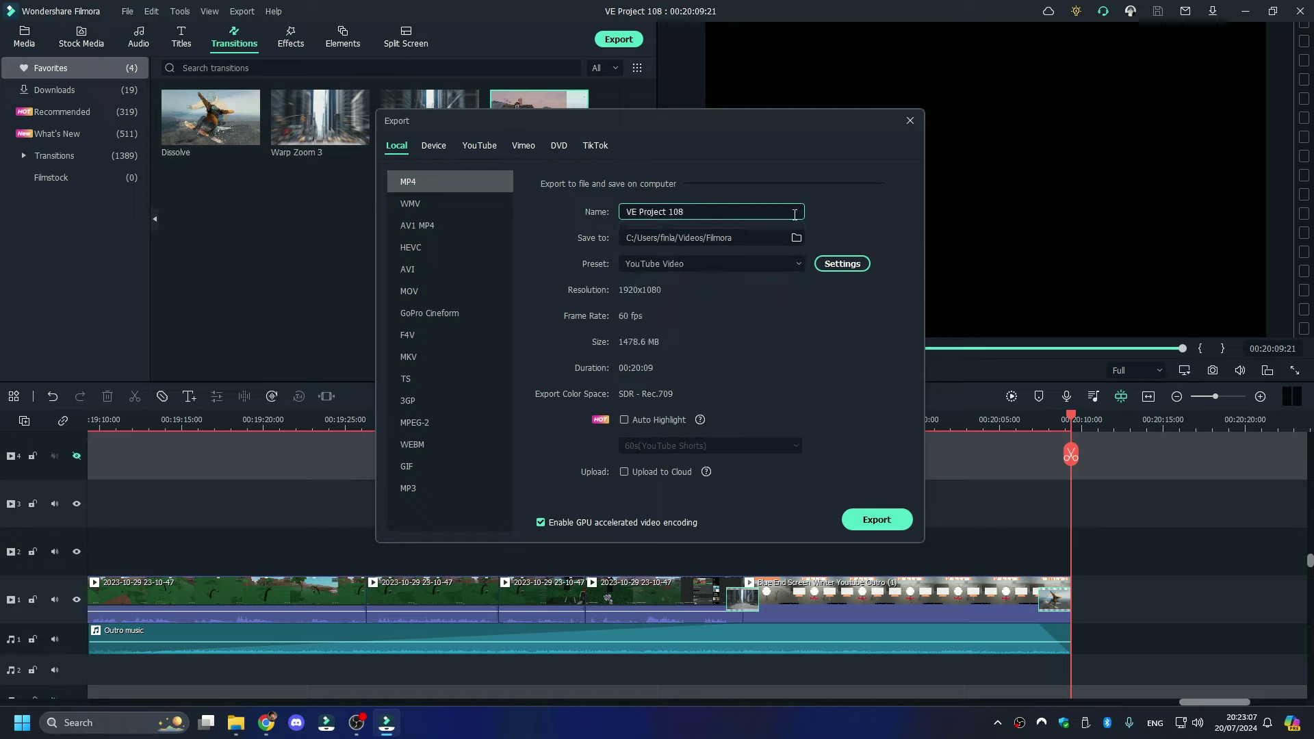
{"action": "left_click_drag", "start_coordinate": [794, 215], "coordinate": [592, 210]}
{"action": "type", "text": "tree 1"}
- Check tree numbers in the screenshots and YouTube Studio, finish the name 'tree 188 to 199', and export
{"action": "left_click", "coordinate": [236, 722]}
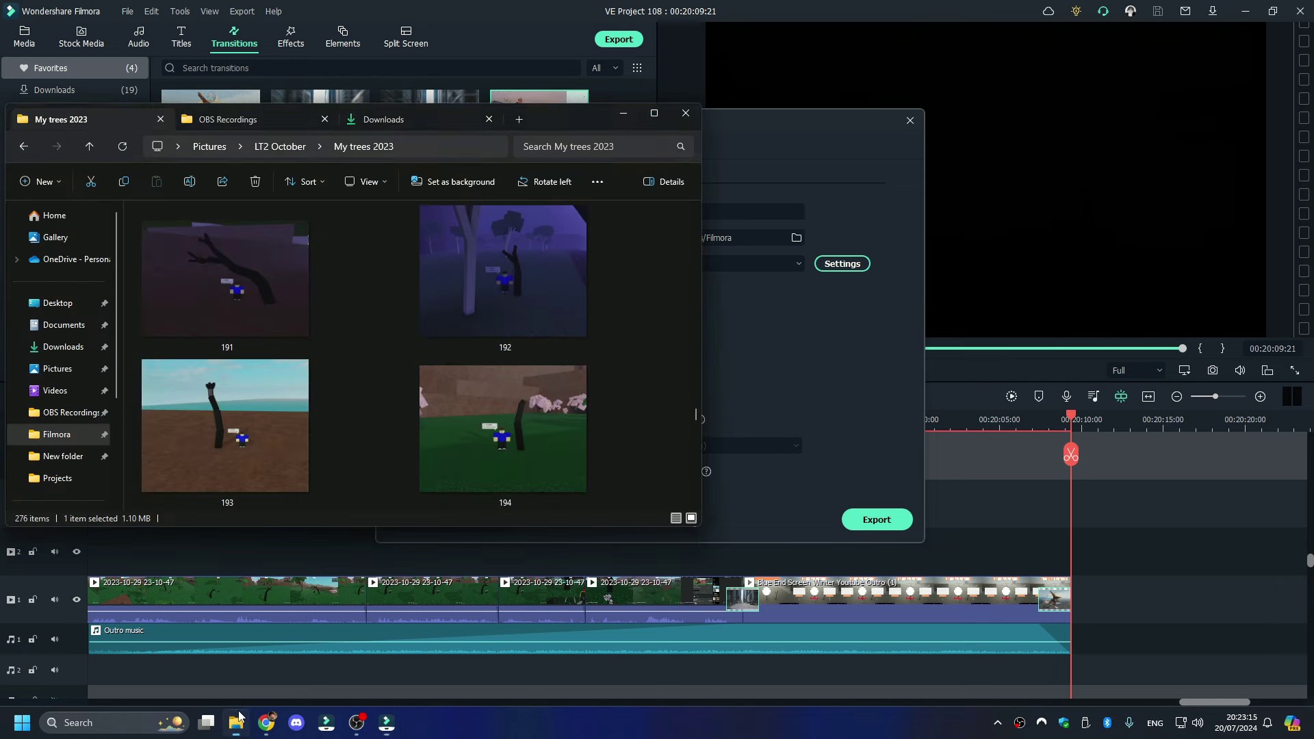
{"action": "scroll", "coordinate": [377, 282], "scroll_direction": "down", "scroll_amount": 10}
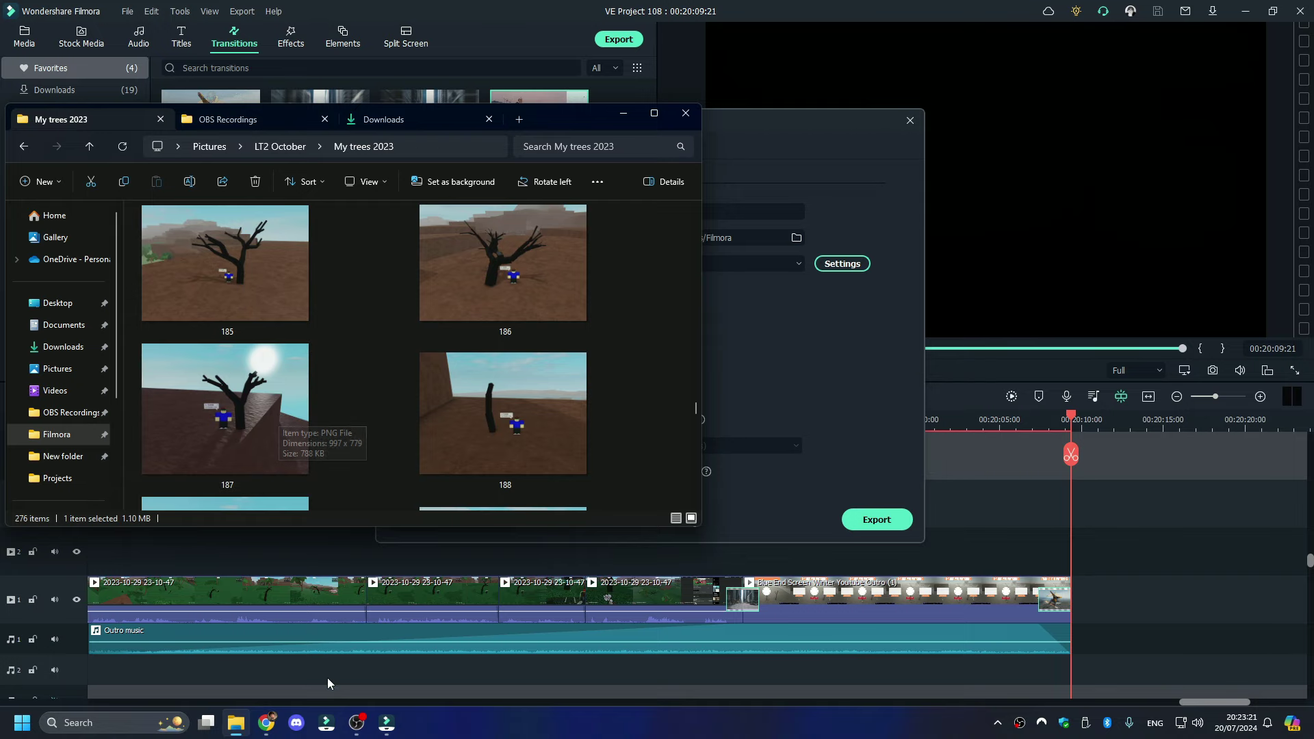
{"action": "left_click", "coordinate": [266, 723]}
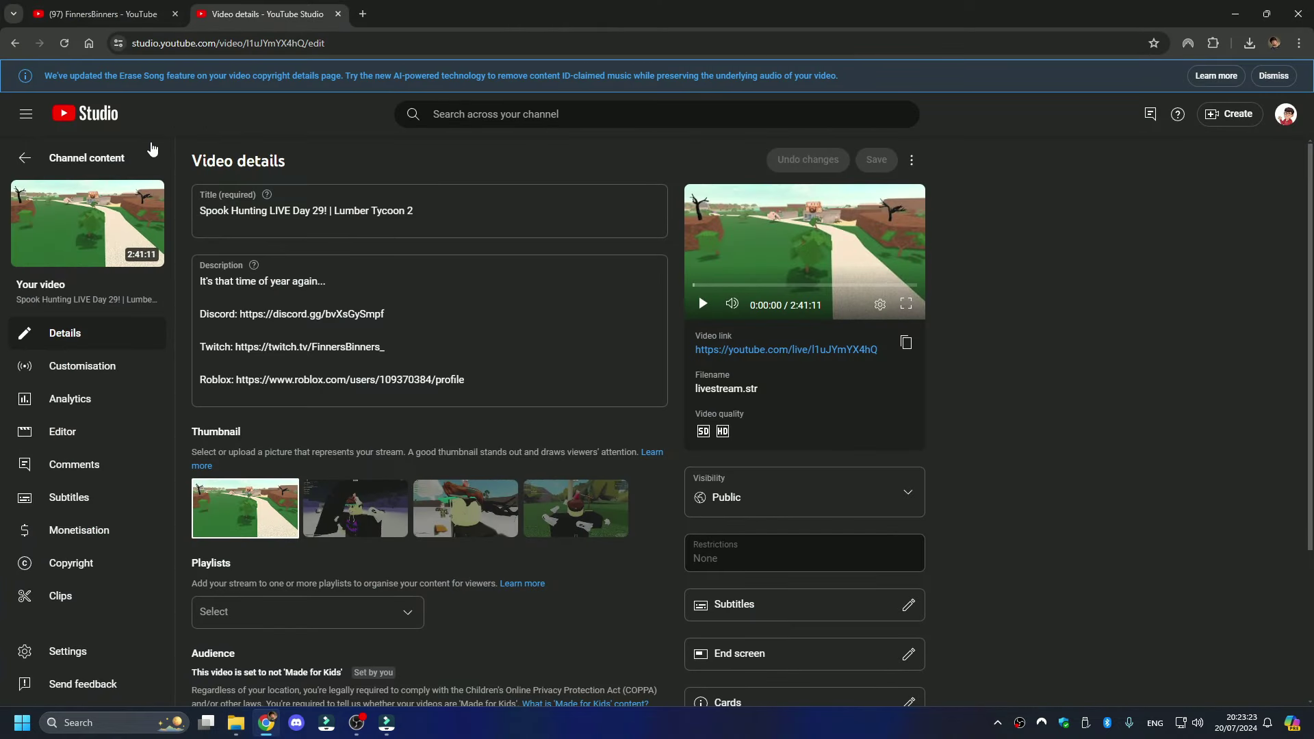
{"action": "left_click", "coordinate": [152, 152]}
{"action": "left_click", "coordinate": [208, 202]}
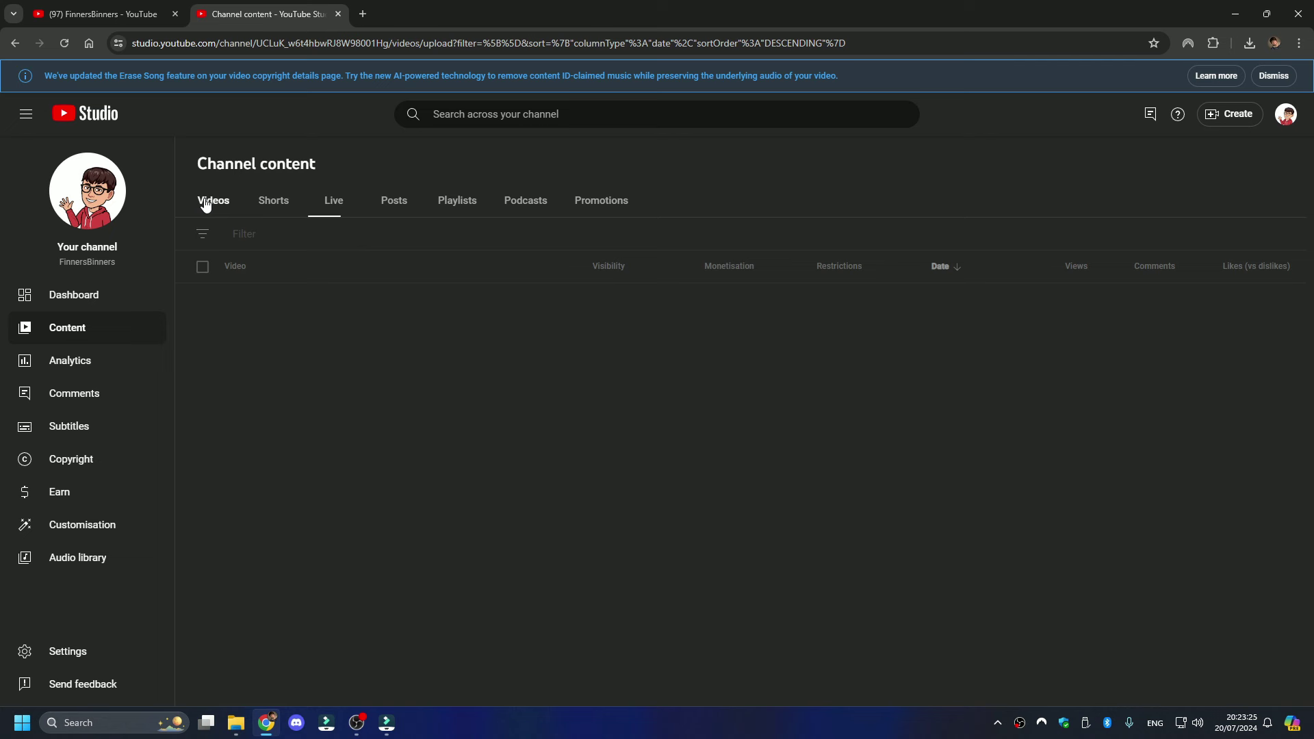
{"action": "left_click", "coordinate": [387, 722]}
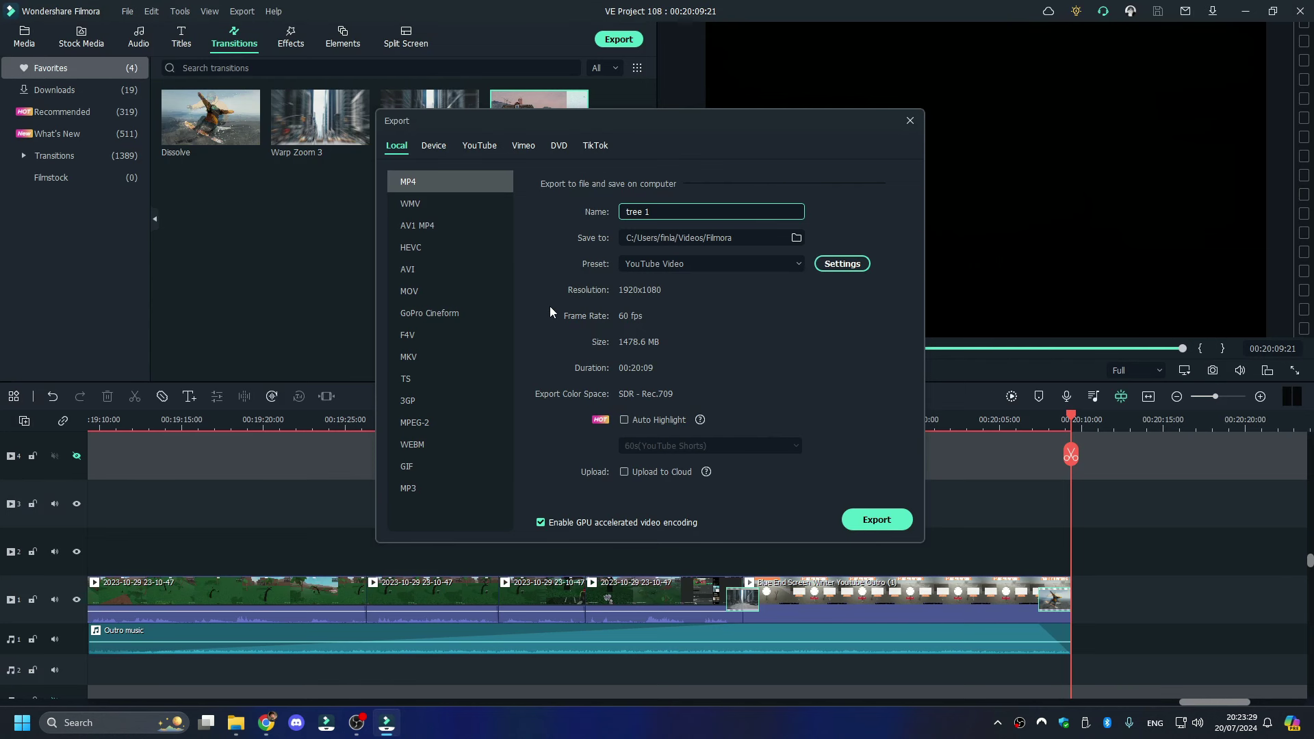
{"action": "type", "text": "6"}
{"action": "key", "text": "BackSpace"}
{"action": "type", "text": "88 to 199"}
{"action": "left_click", "coordinate": [890, 518]}
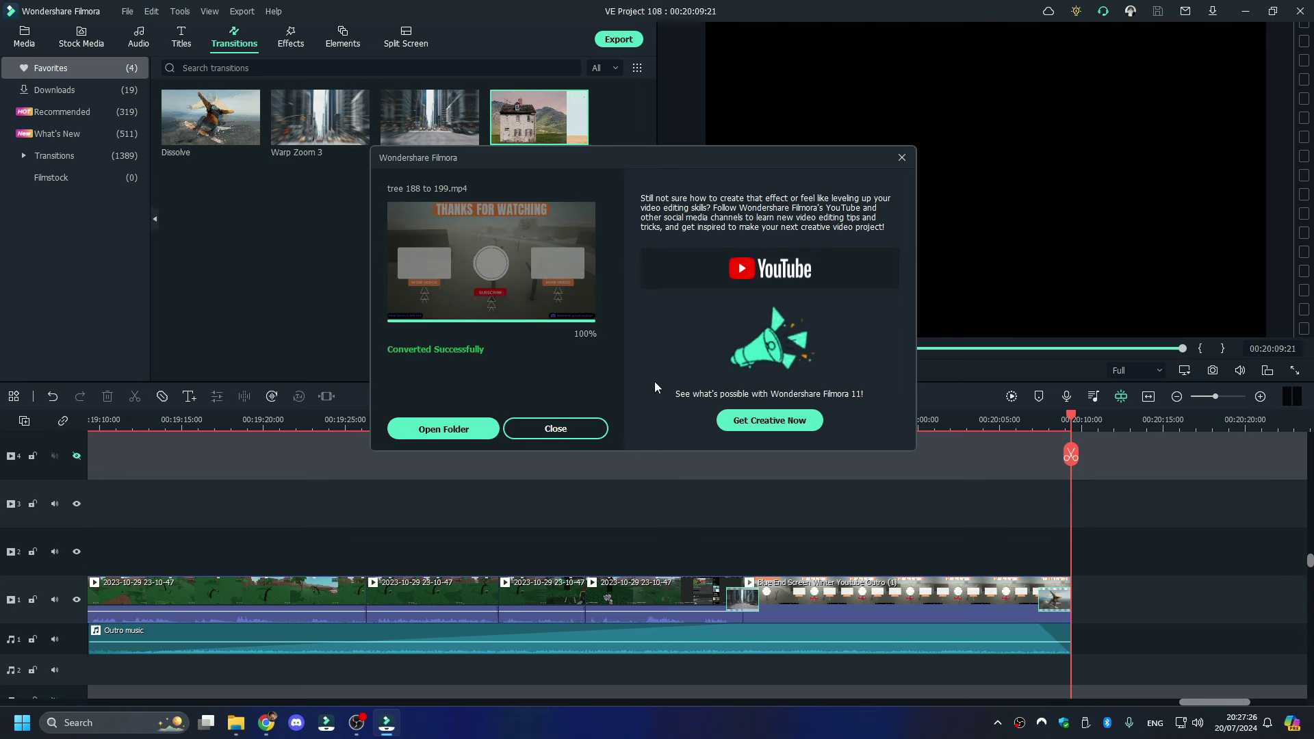
- Play the exported tree 188 to 199 video from its folder, skip ahead, and close it
{"action": "left_click", "coordinate": [443, 429]}
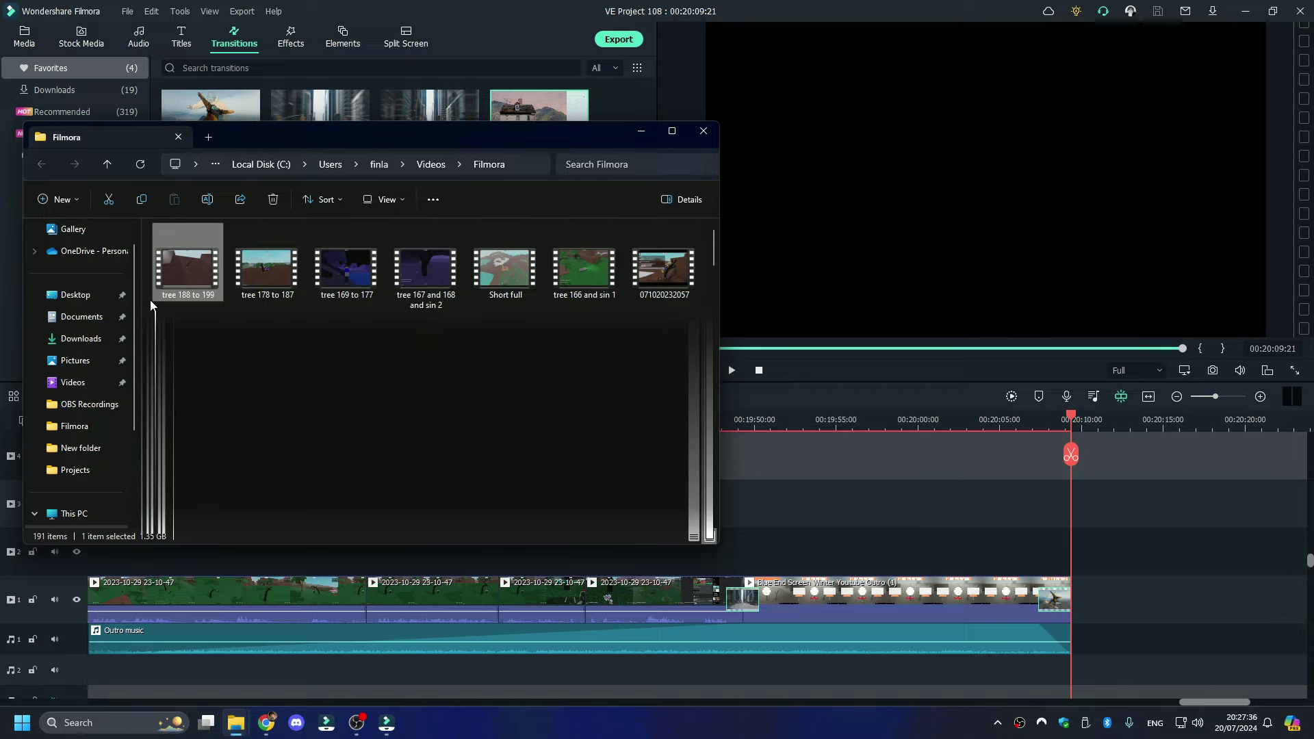
{"action": "double_click", "coordinate": [187, 261]}
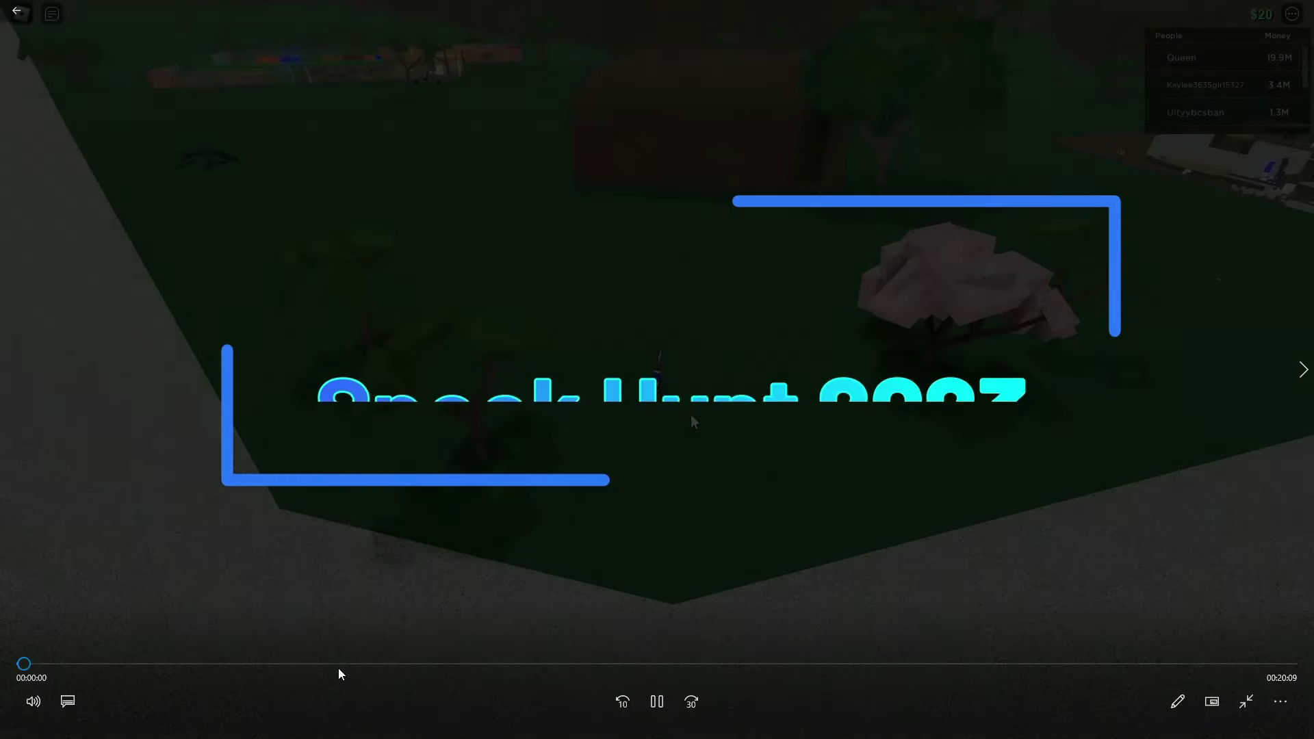
{"action": "left_click", "coordinate": [338, 666]}
{"action": "left_click", "coordinate": [614, 663]}
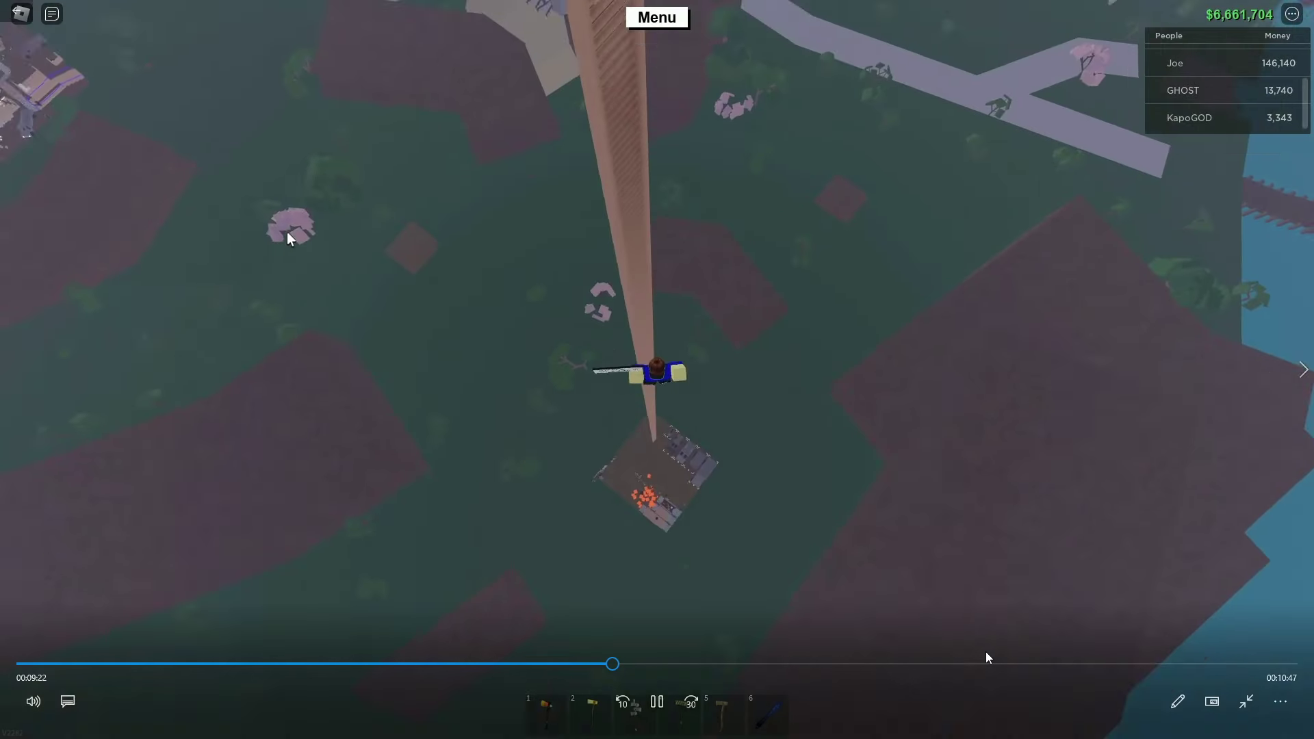
{"action": "key", "text": "alt+F4"}
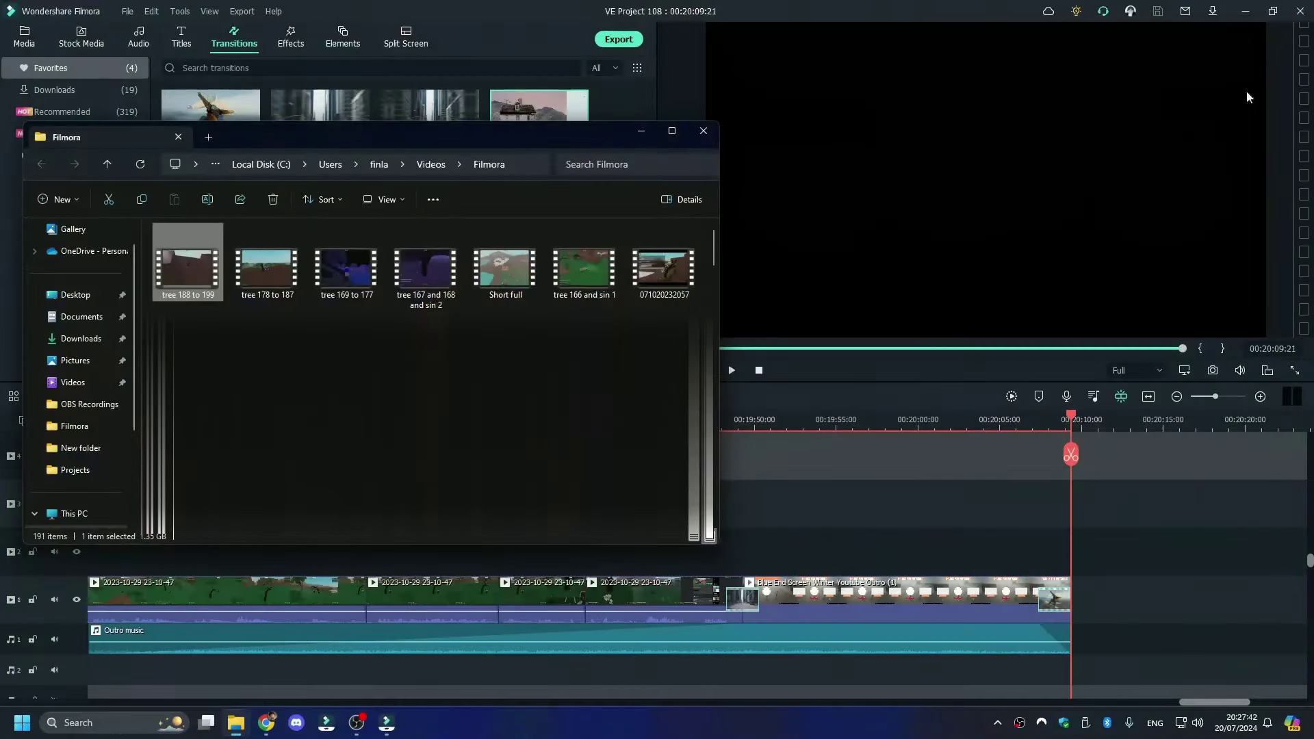
- Start a YouTube Studio upload by dropping tree 188 to 199 from the Filmora folder
{"action": "left_click", "coordinate": [265, 726]}
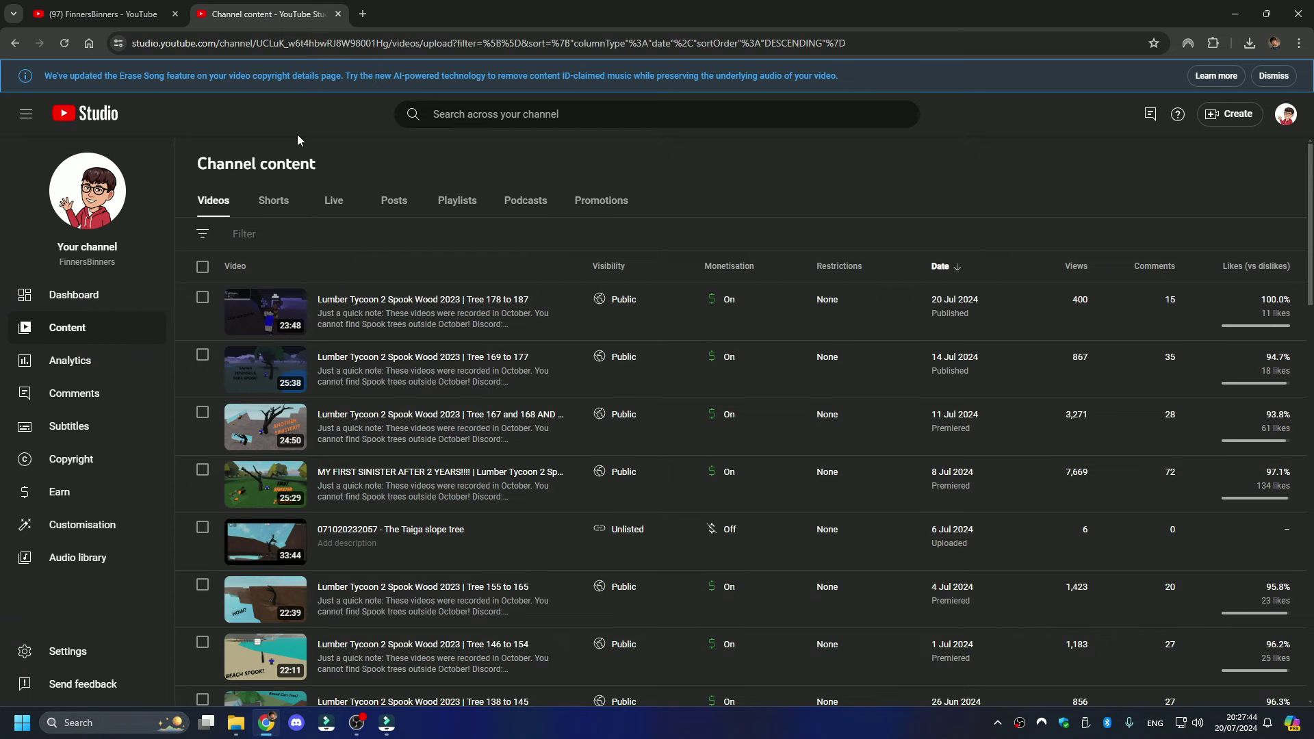
{"action": "left_click", "coordinate": [1235, 114]}
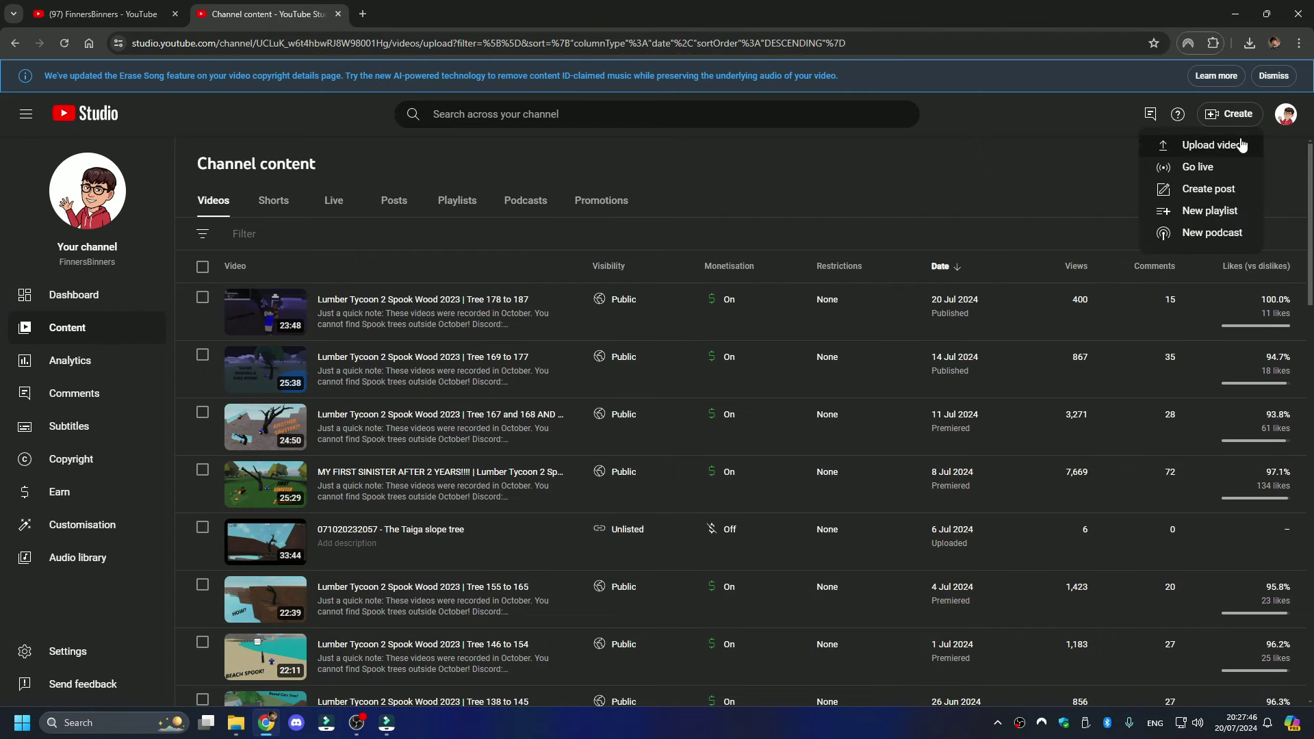
{"action": "left_click", "coordinate": [1236, 148]}
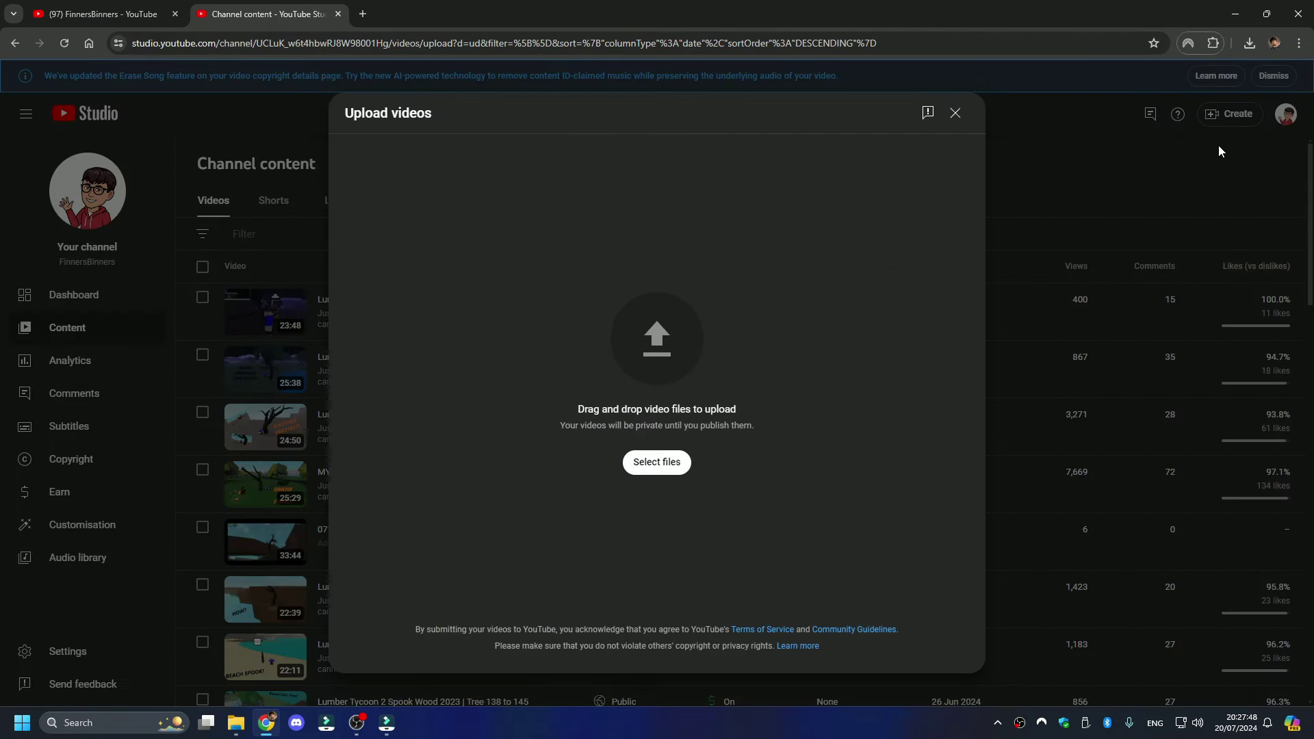
{"action": "mouse_move", "coordinate": [236, 722]}
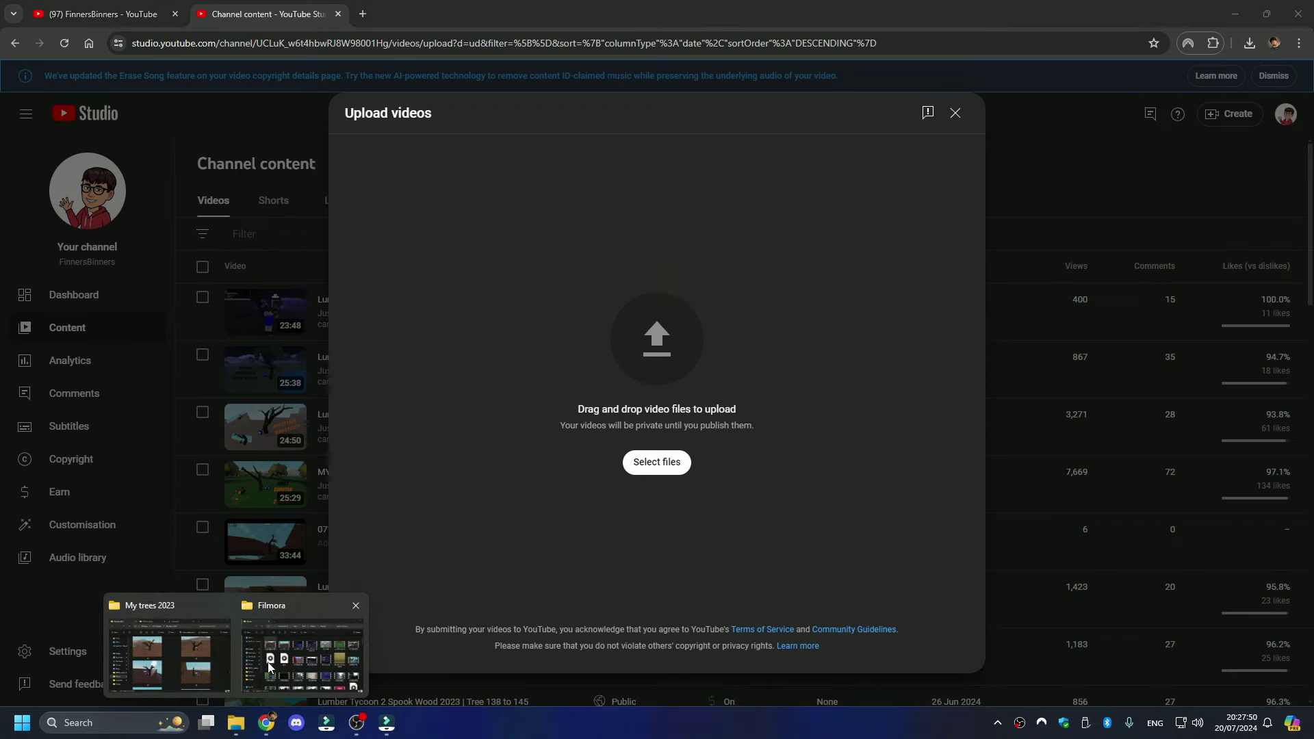
{"action": "left_click", "coordinate": [301, 650]}
{"action": "left_click_drag", "start_coordinate": [239, 304], "coordinate": [864, 392]}
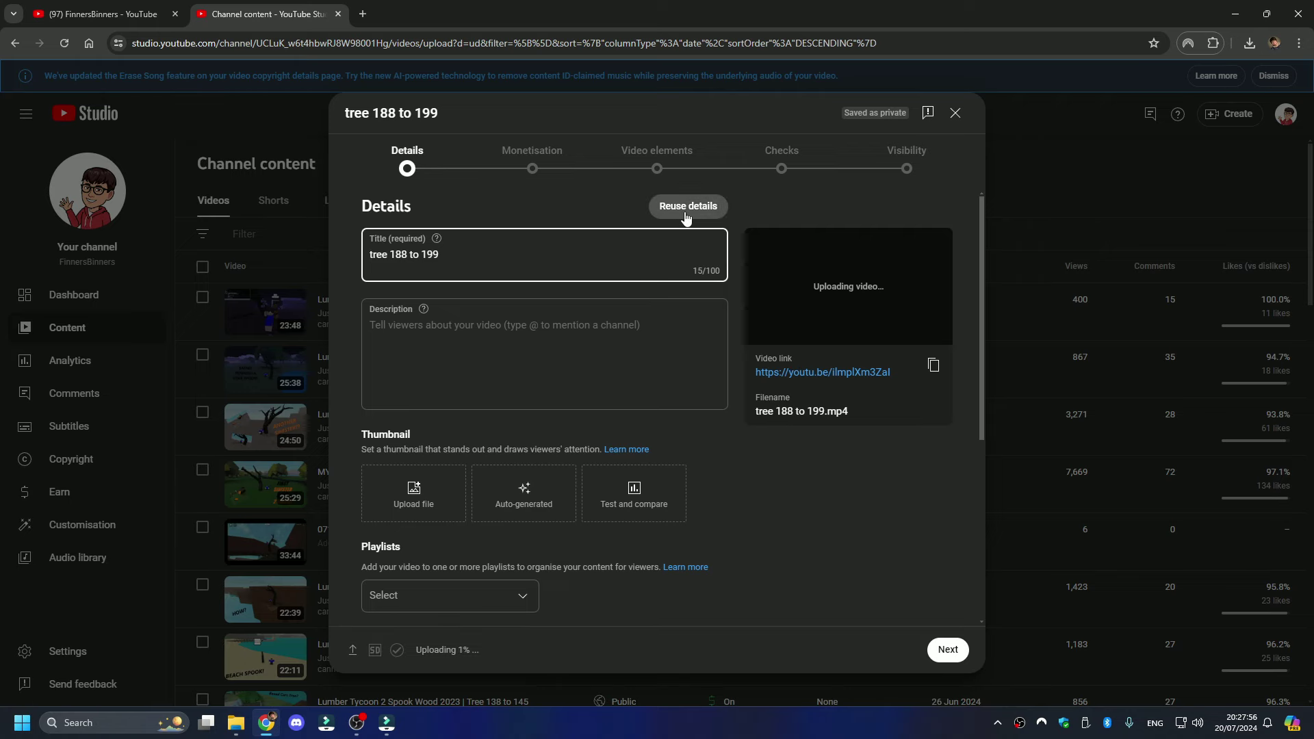
- Reuse the title and description from the Tree 178 to 187 video
{"action": "left_click", "coordinate": [686, 218]}
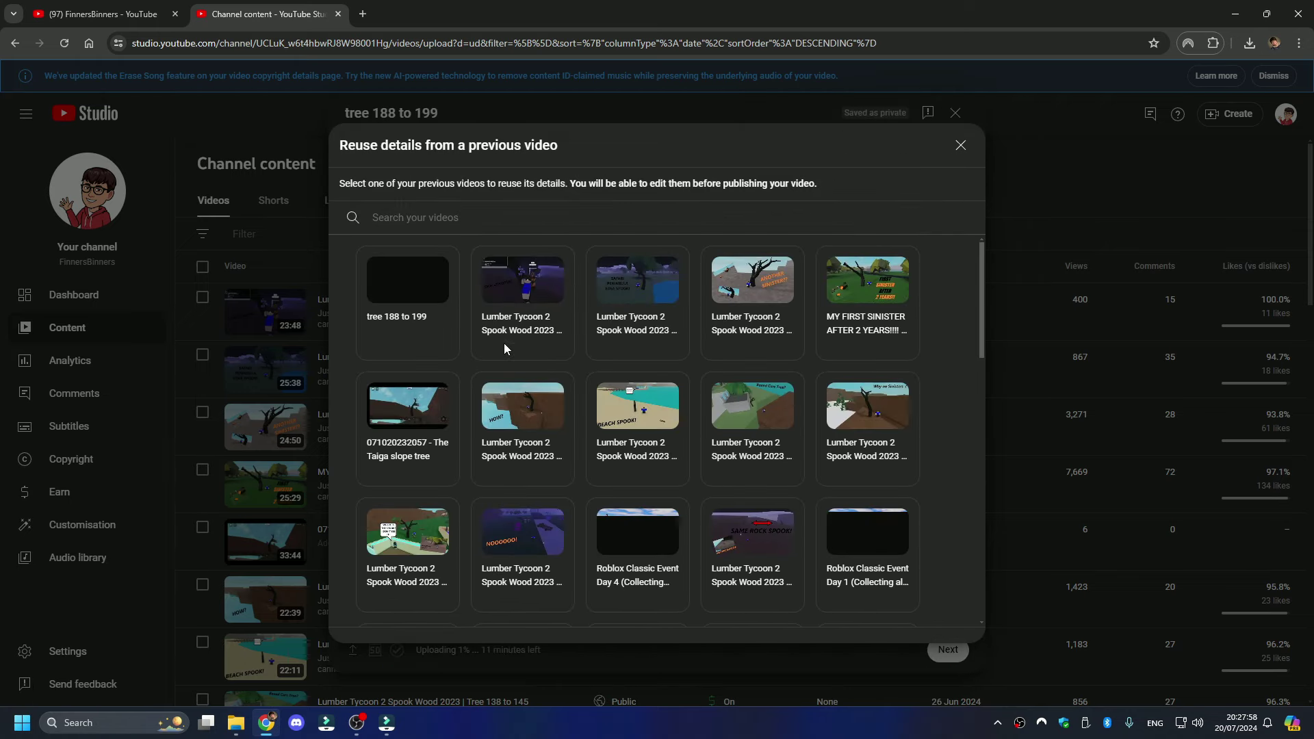
{"action": "left_click", "coordinate": [511, 319]}
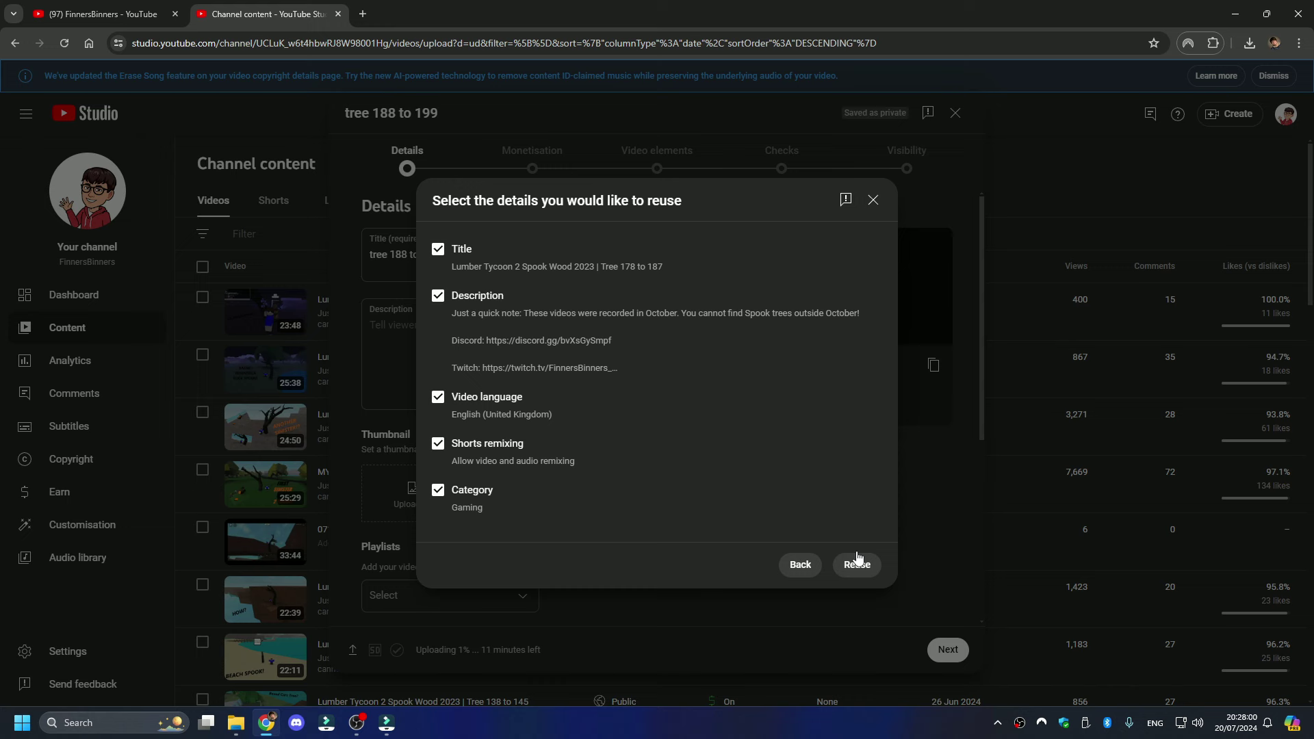
{"action": "left_click", "coordinate": [857, 566]}
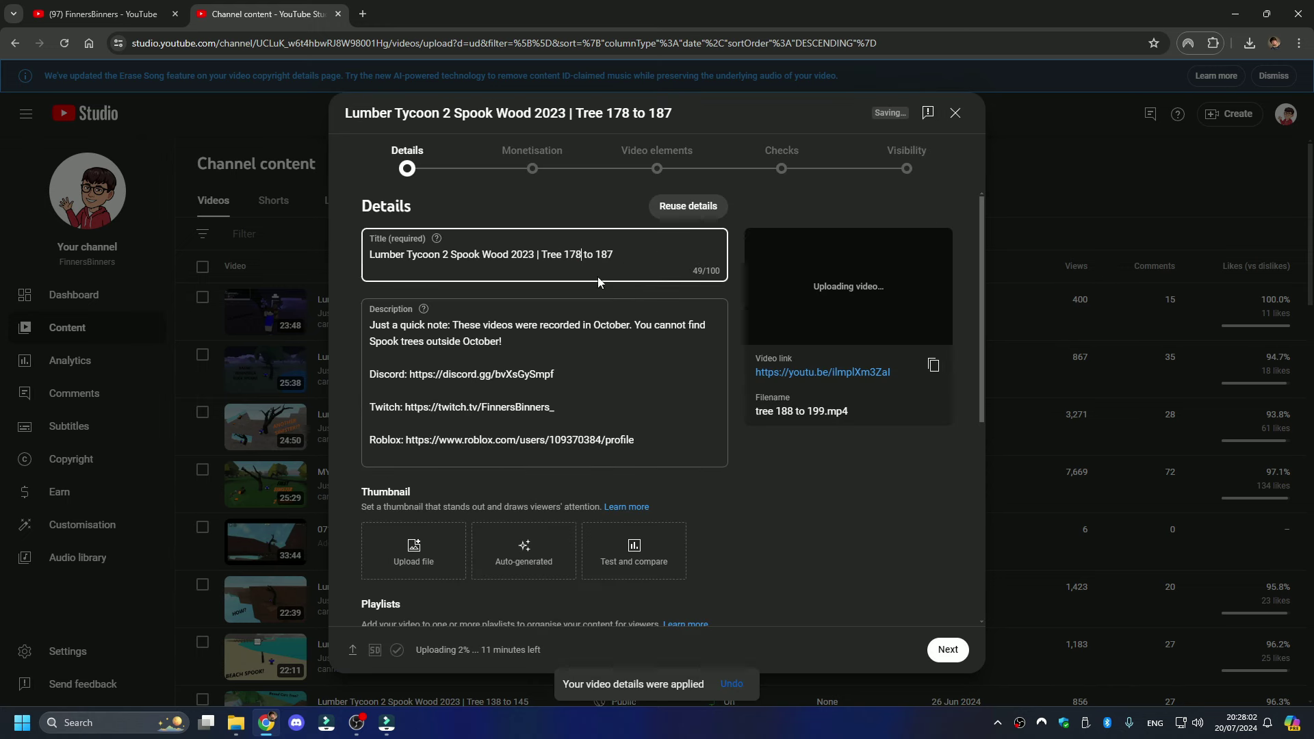
- Edit the title's numbers to read Tree 188 to 199 and review the description
{"action": "key", "text": "BackSpace"}
{"action": "key", "text": "BackSpace"}
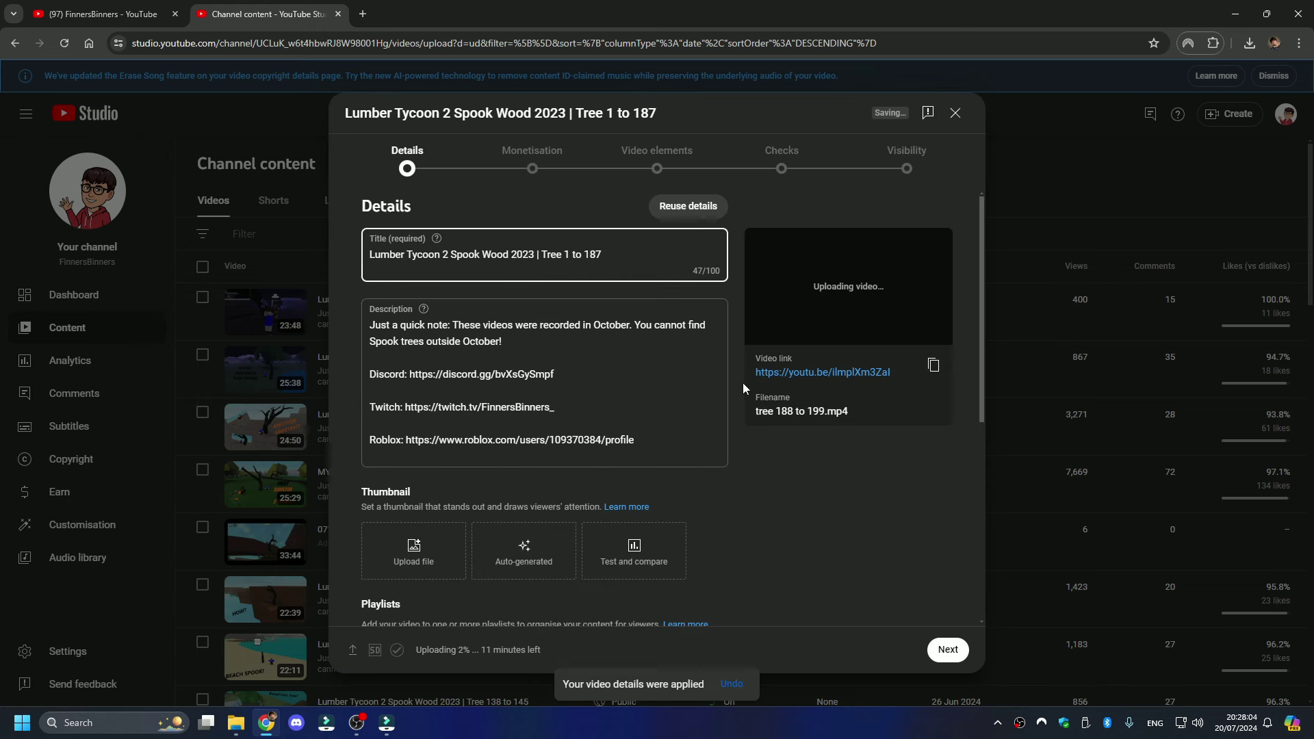
{"action": "type", "text": "88"}
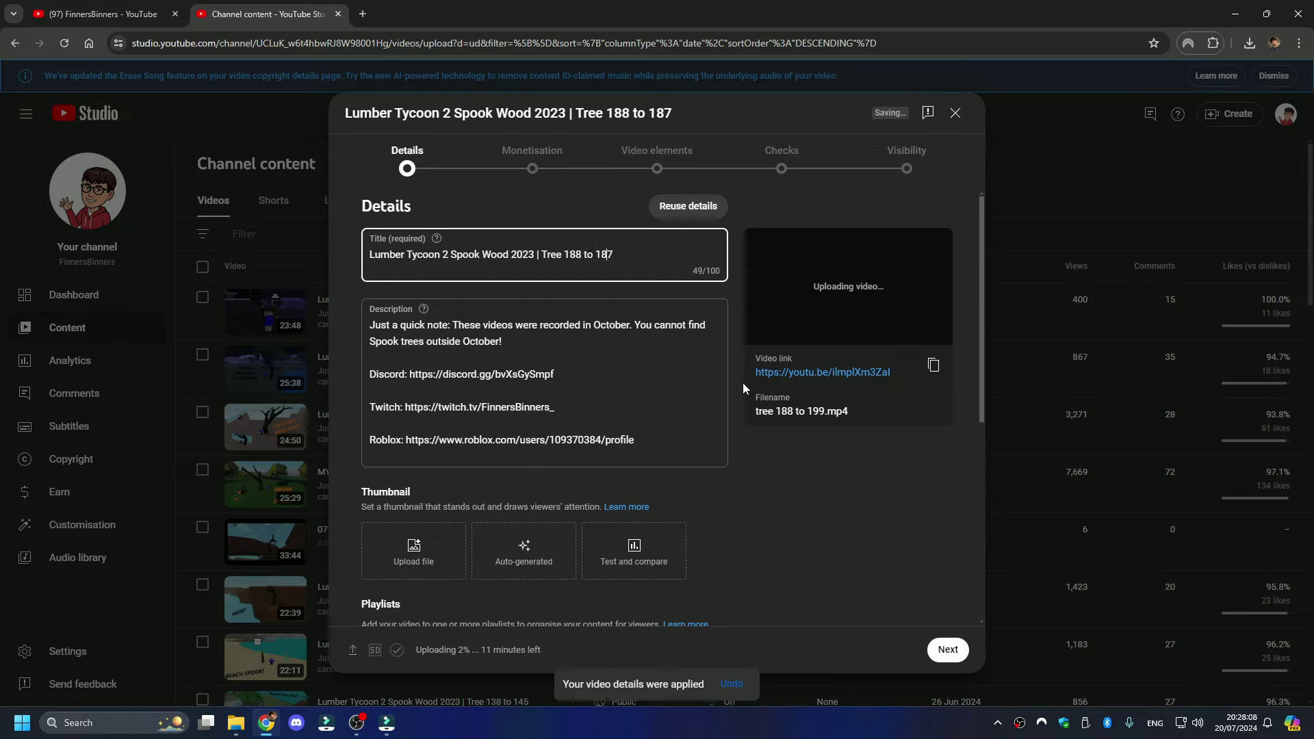
{"action": "key", "text": "Delete"}
{"action": "key", "text": "BackSpace"}
{"action": "type", "text": "0"}
{"action": "key", "text": "BackSpace"}
{"action": "type", "text": "--"}
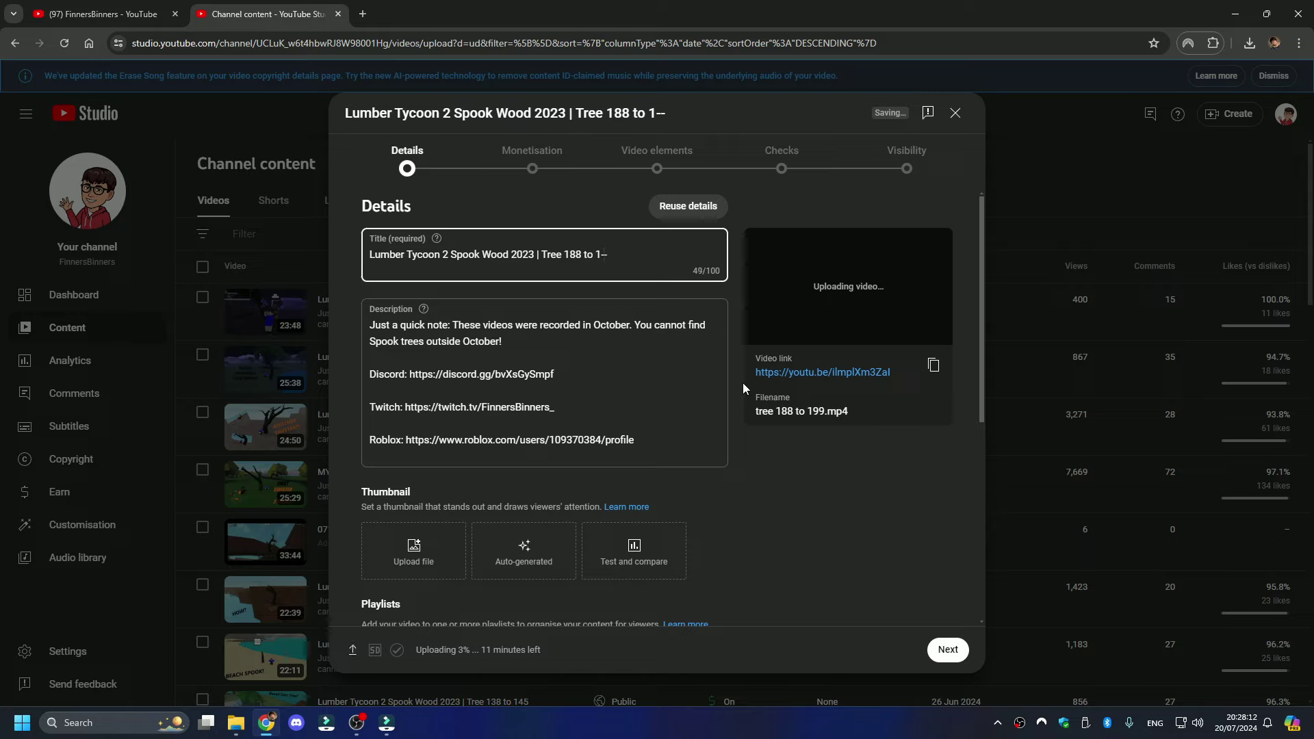
{"action": "key", "text": "BackSpace"}
{"action": "key", "text": "BackSpace"}
{"action": "type", "text": "99"}
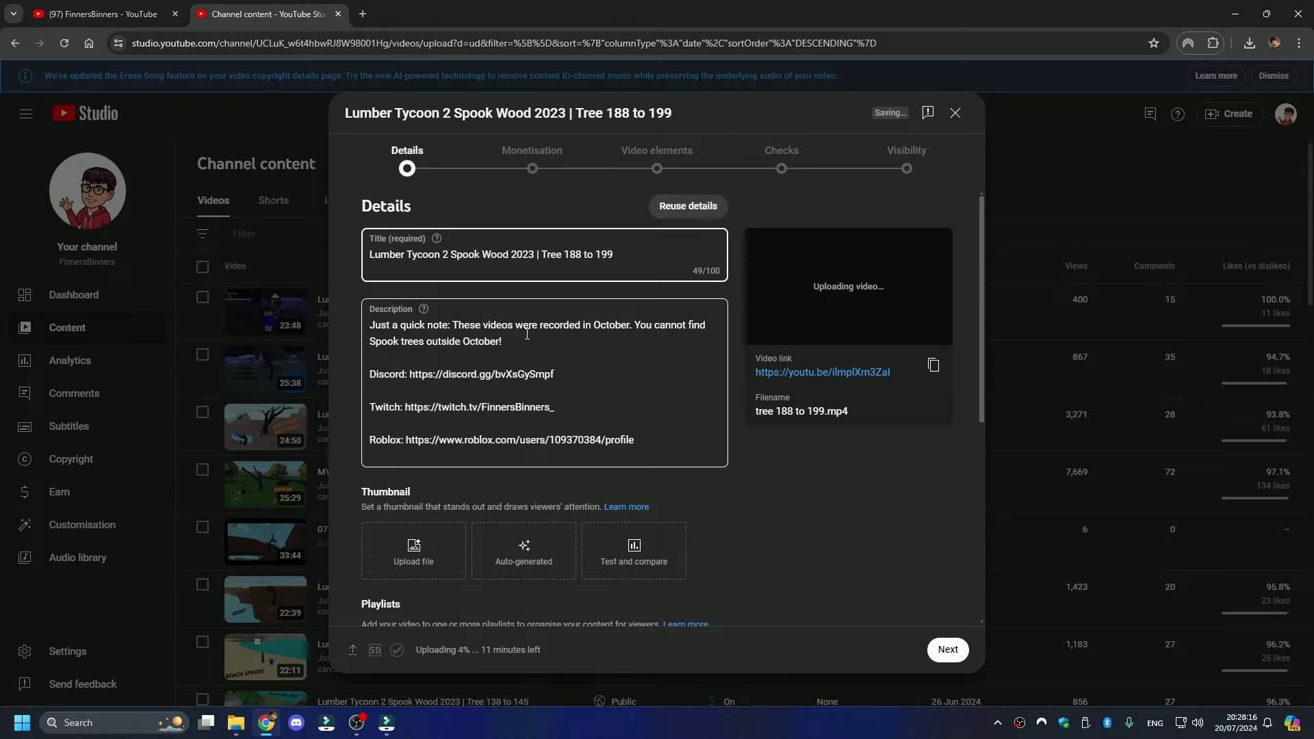
{"action": "left_click", "coordinate": [399, 330]}
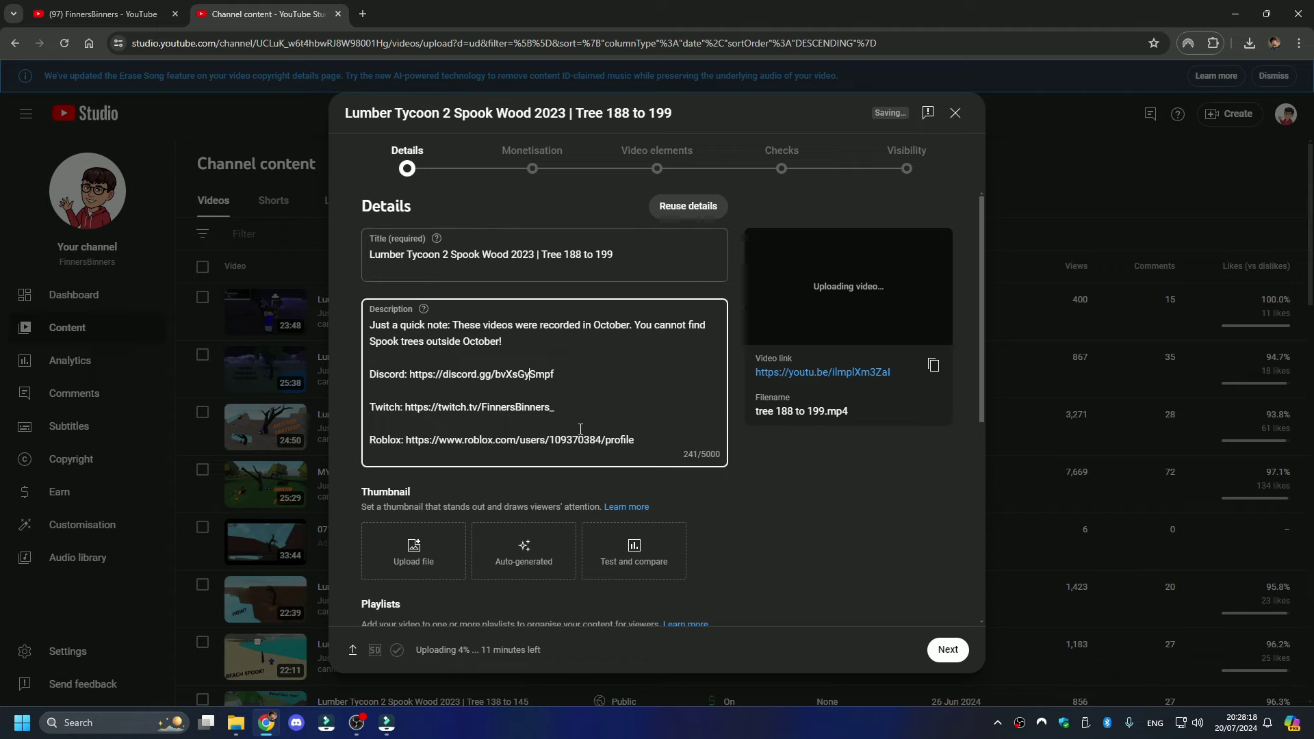
{"action": "scroll", "coordinate": [582, 439], "scroll_direction": "down", "scroll_amount": 5}
{"action": "scroll", "coordinate": [582, 440], "scroll_direction": "up", "scroll_amount": 5}
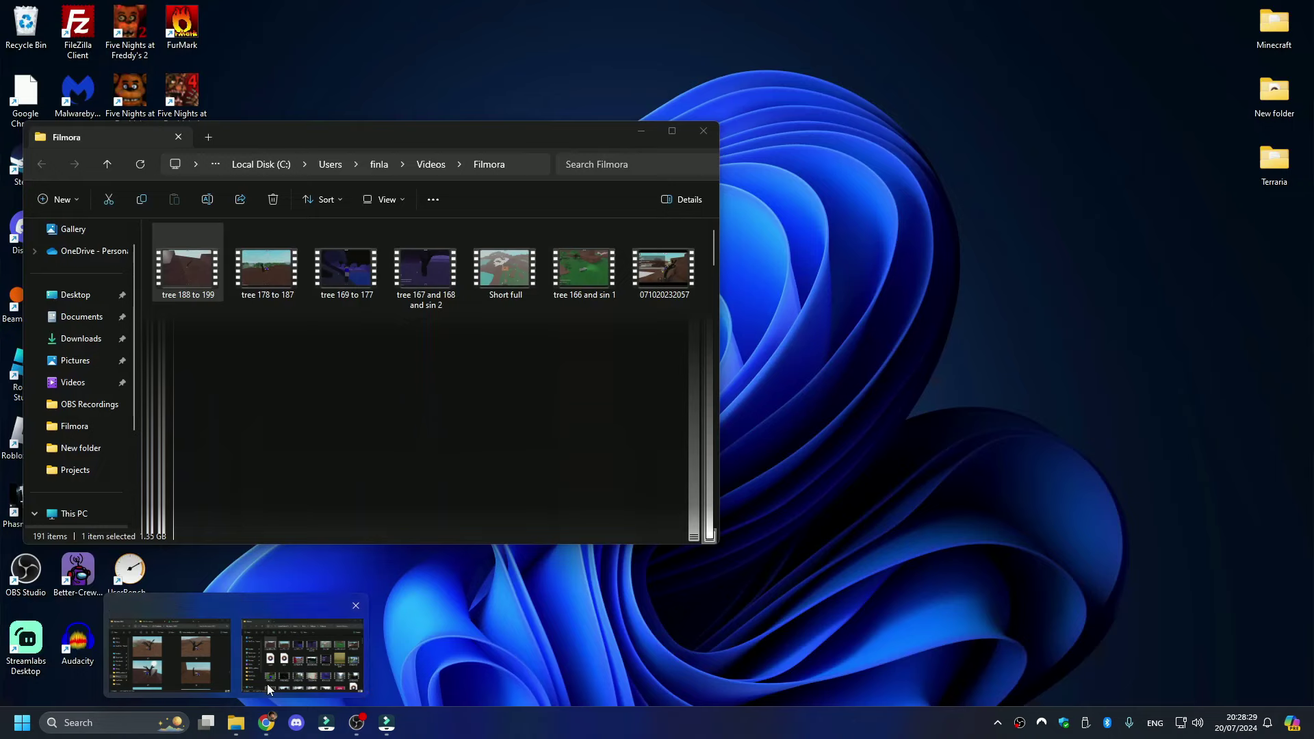
{"action": "left_click", "coordinate": [267, 683]}
- Play the exported tree 188 to 199 video, seek to 00:03:33, jump back ten seconds, and close it
{"action": "double_click", "coordinate": [203, 272]}
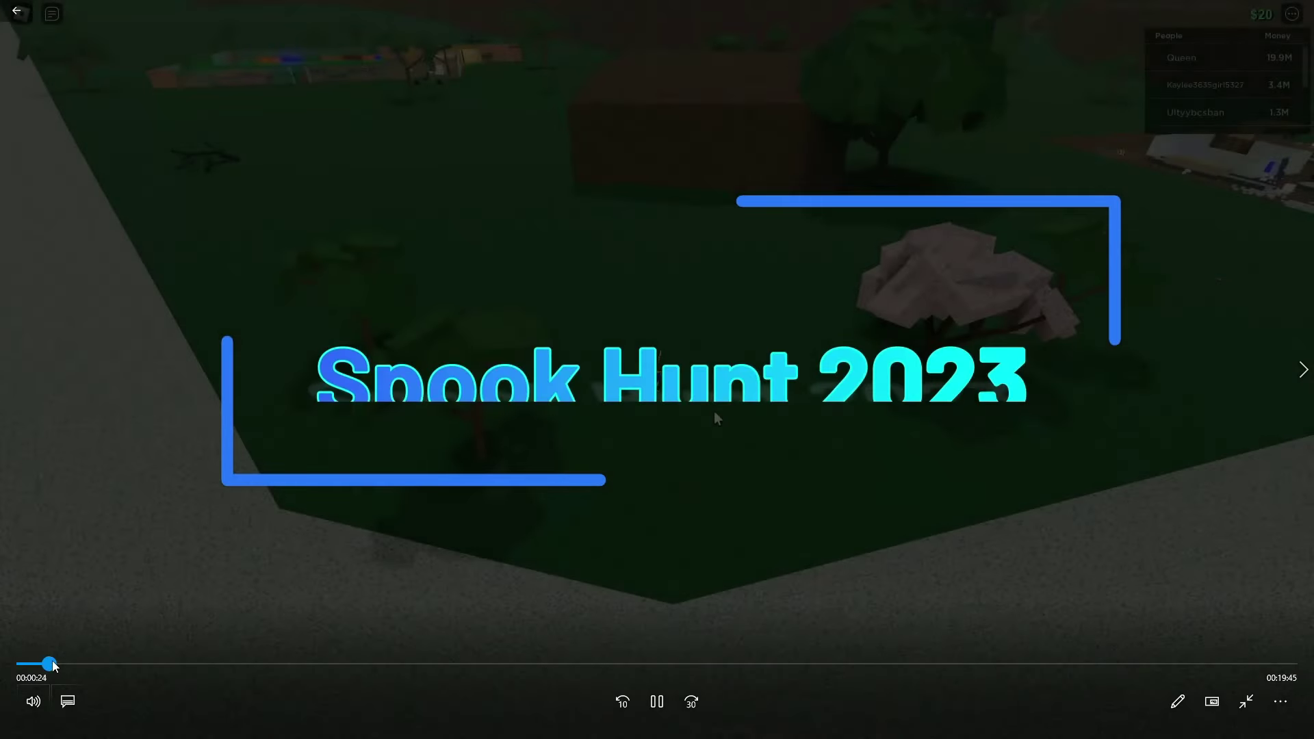
{"action": "left_click_drag", "start_coordinate": [96, 663], "coordinate": [601, 662]}
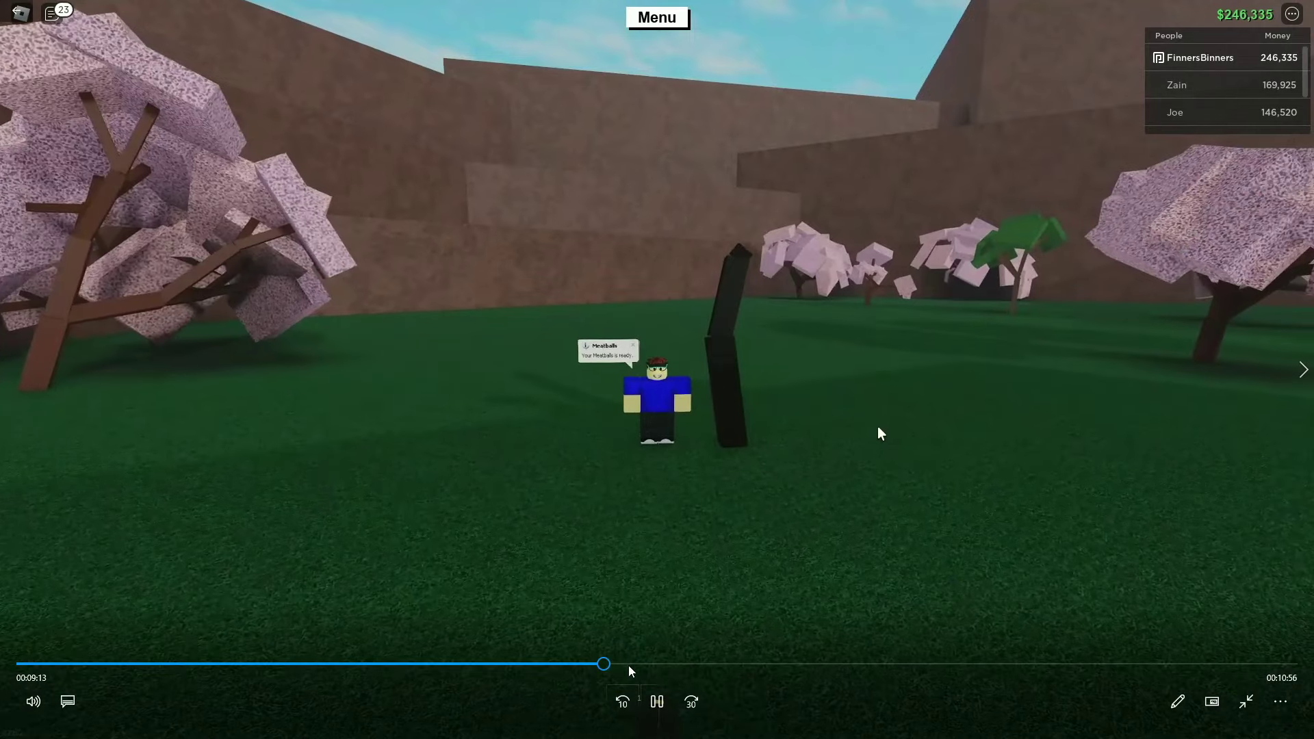
{"action": "left_click", "coordinate": [622, 701]}
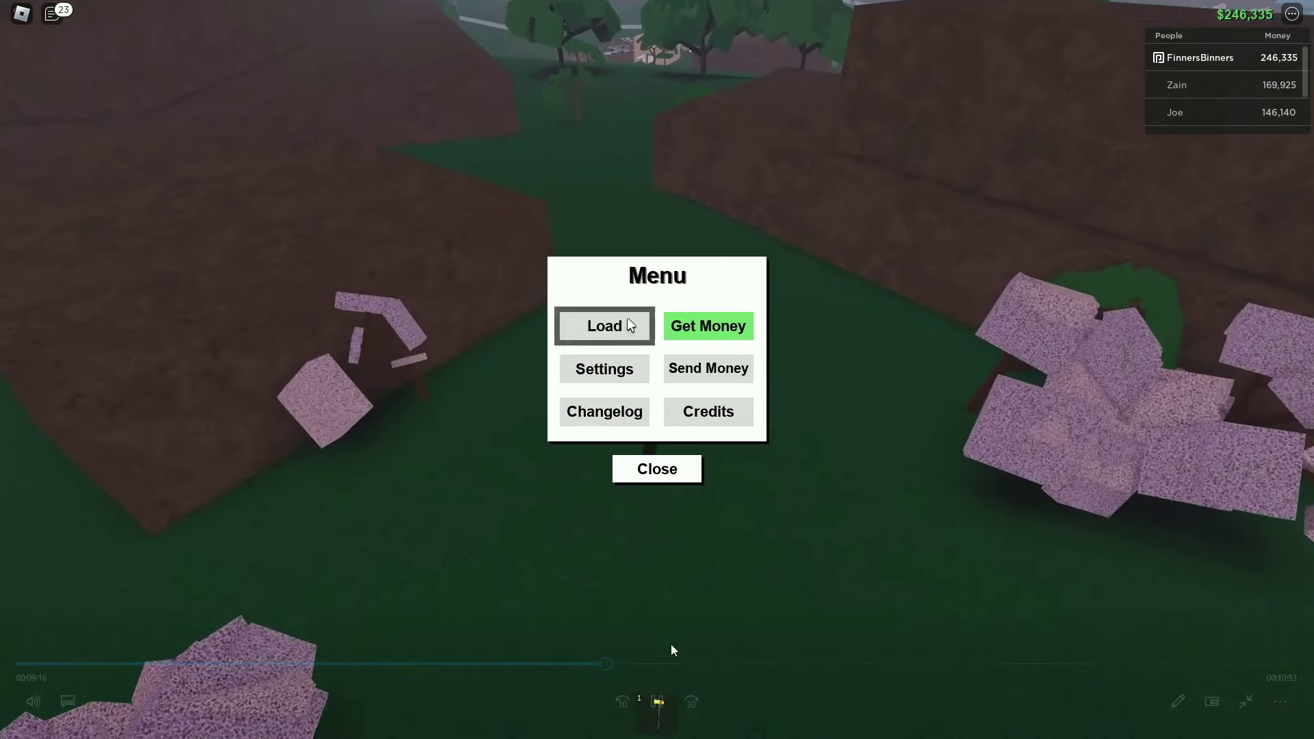
{"action": "key", "text": "alt+F4"}
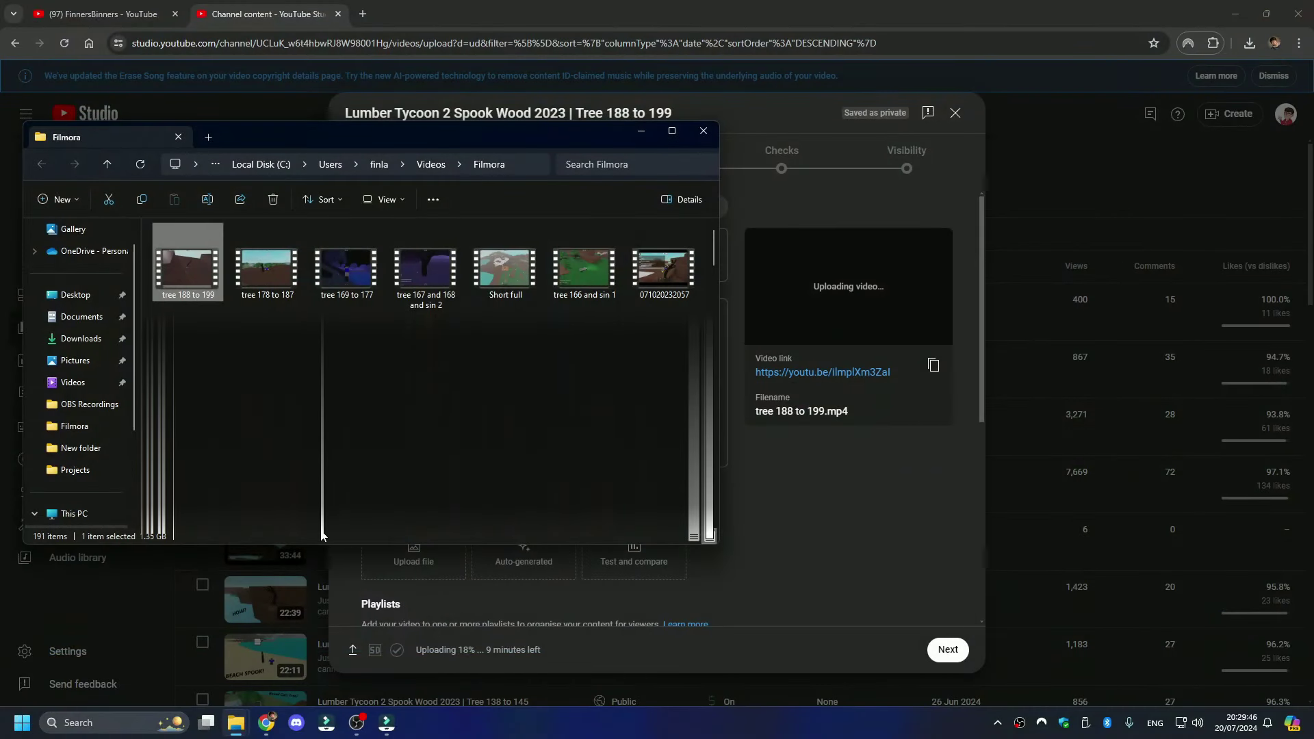
- Open Videos › Captures in a new Explorer tab and bring up options for a capture file
{"action": "left_click", "coordinate": [205, 138]}
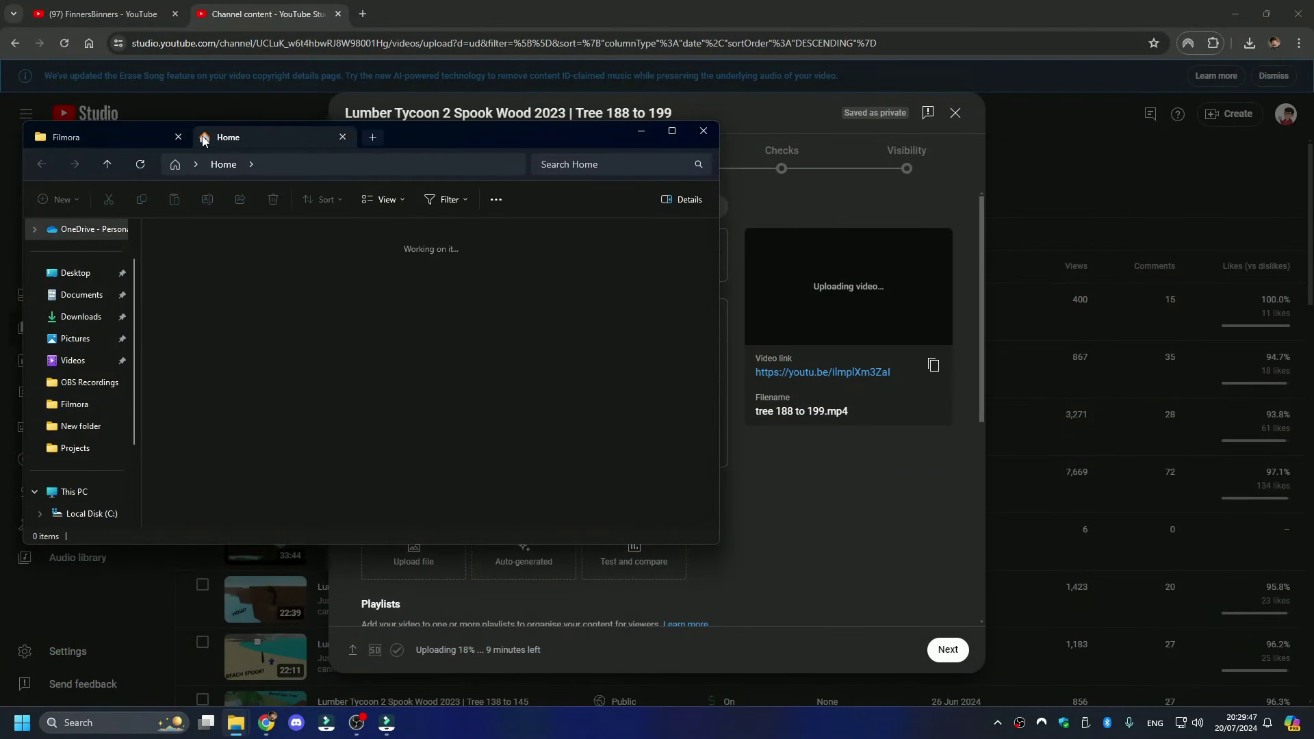
{"action": "left_click", "coordinate": [50, 361]}
{"action": "double_click", "coordinate": [187, 377]}
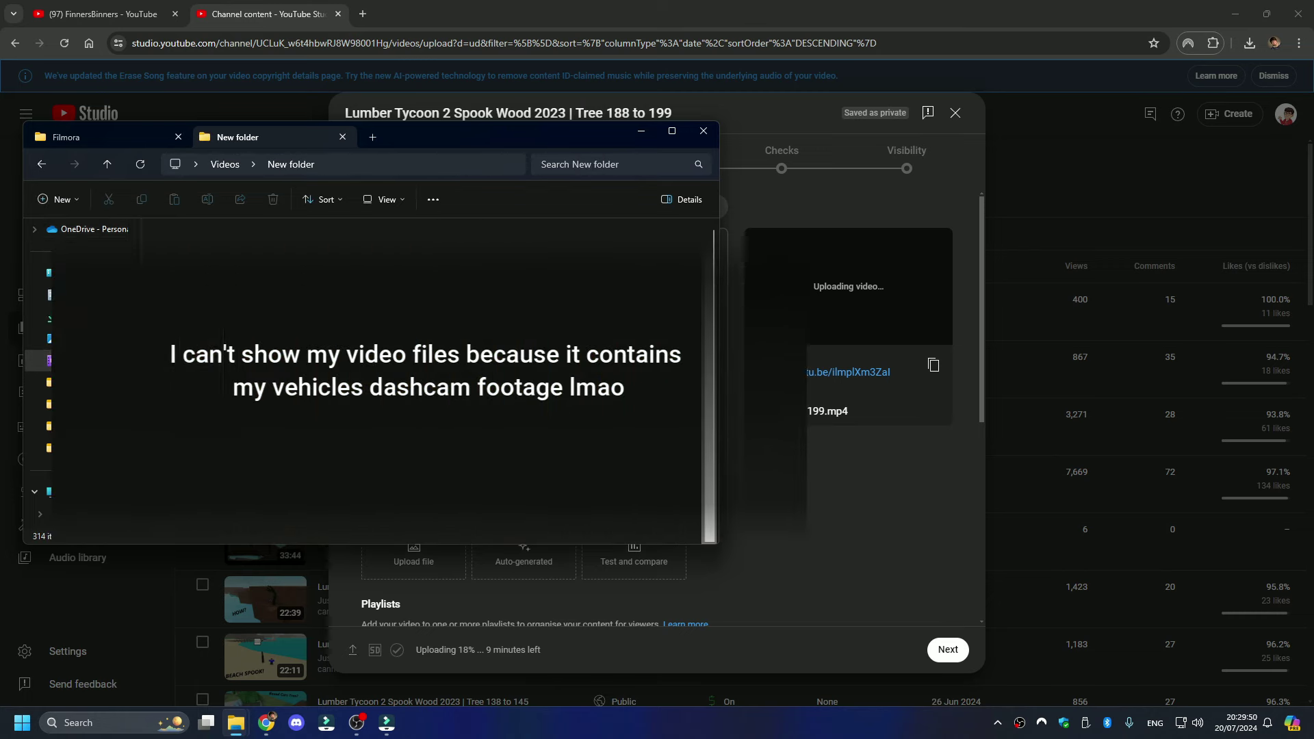
{"action": "key", "text": "alt+Left"}
{"action": "double_click", "coordinate": [267, 377]}
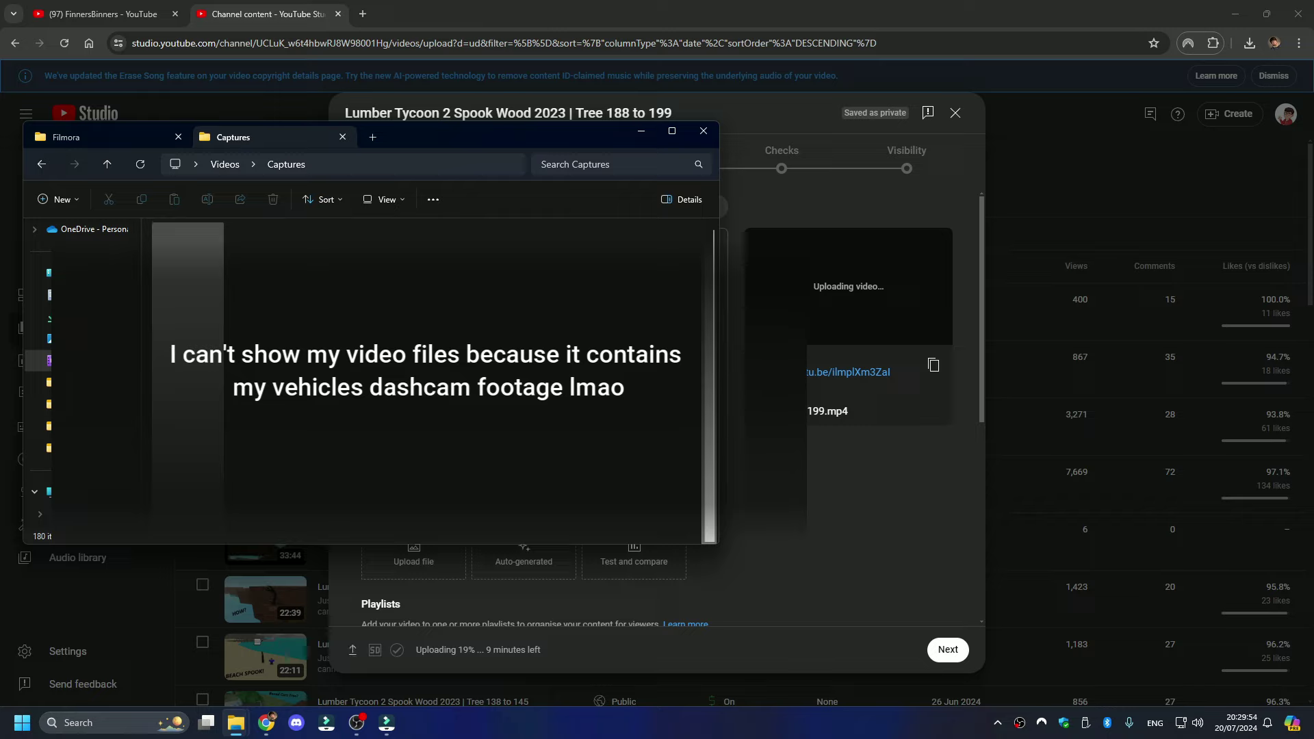
{"action": "left_click", "coordinate": [205, 443]}
{"action": "right_click", "coordinate": [209, 441]}
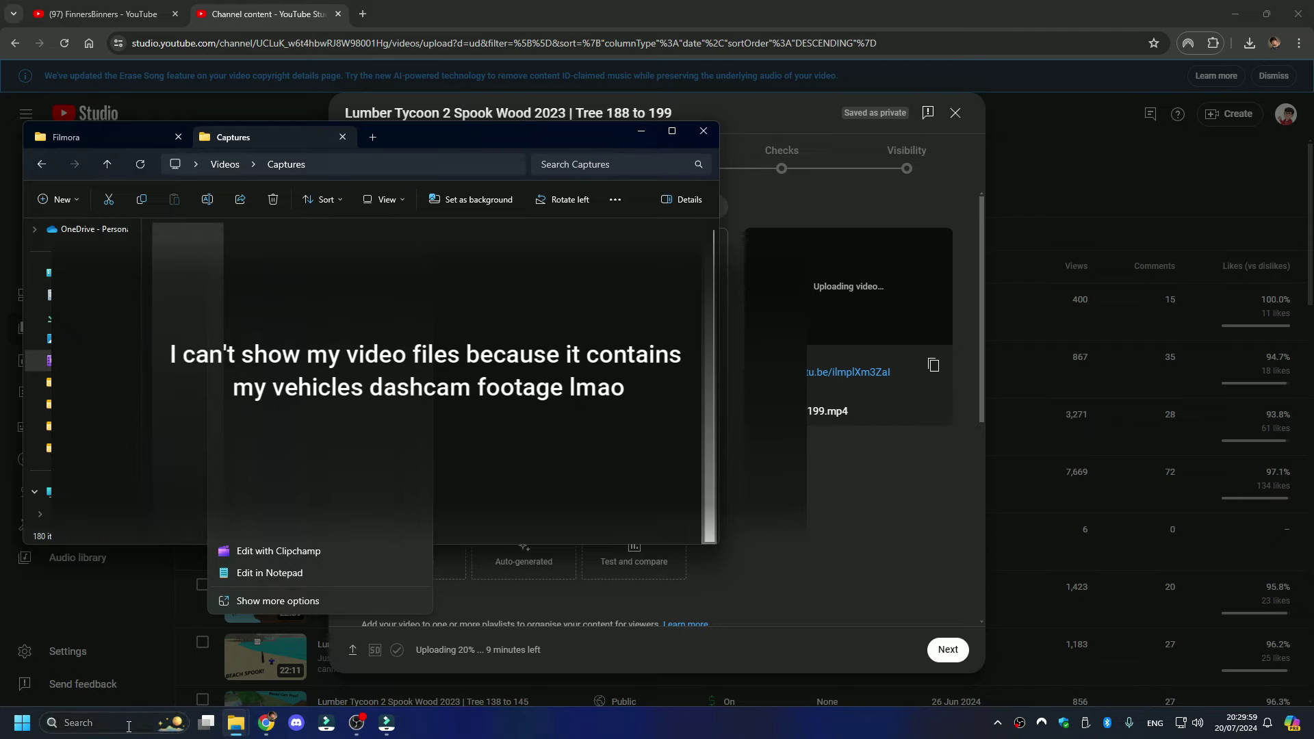
- Launch Paint 3D from Windows search by typing '3d', then start a new blank canvas
{"action": "left_click", "coordinate": [157, 723]}
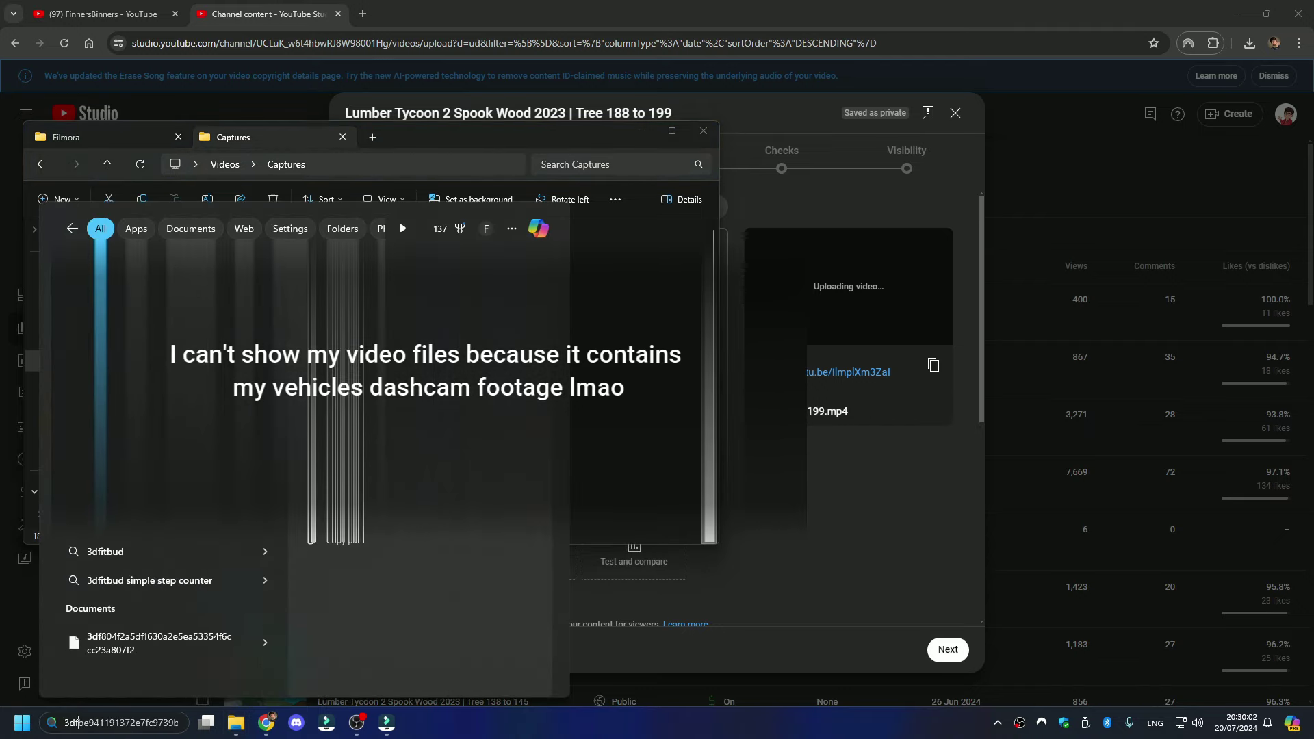
{"action": "left_click", "coordinate": [125, 288]}
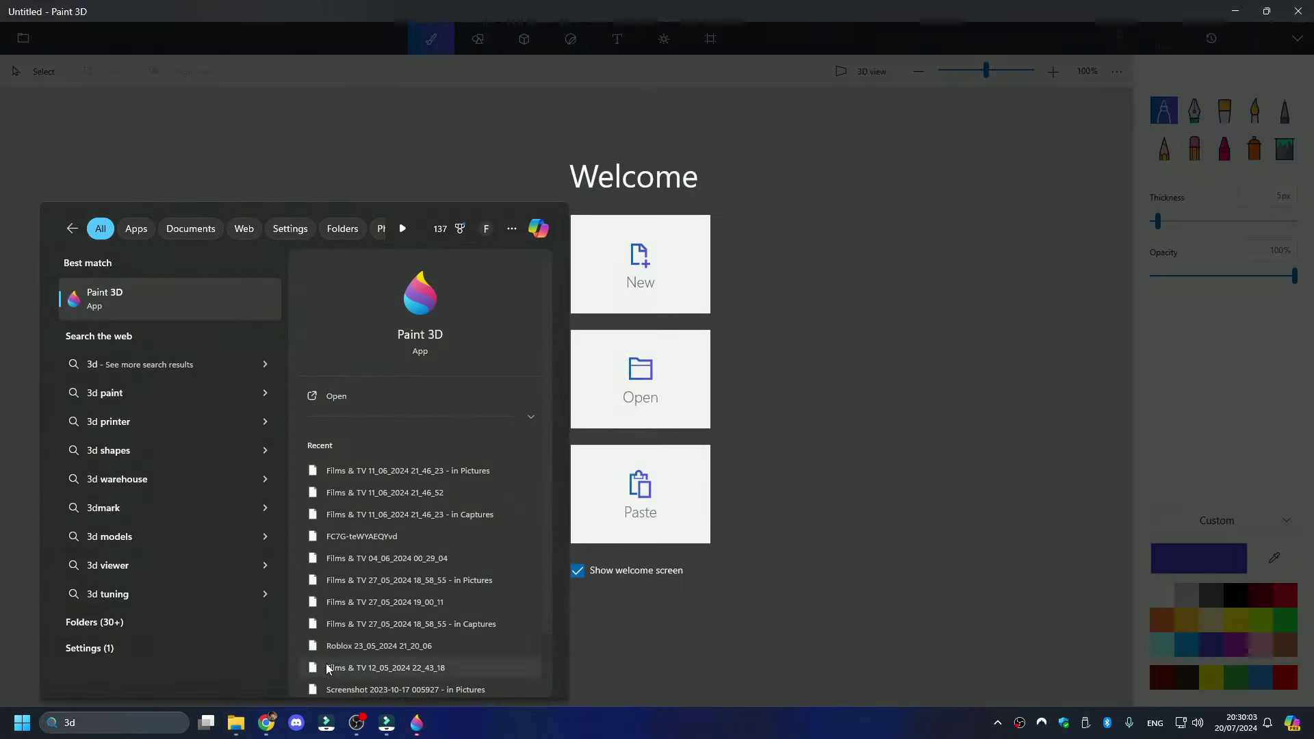
{"action": "left_click", "coordinate": [869, 343]}
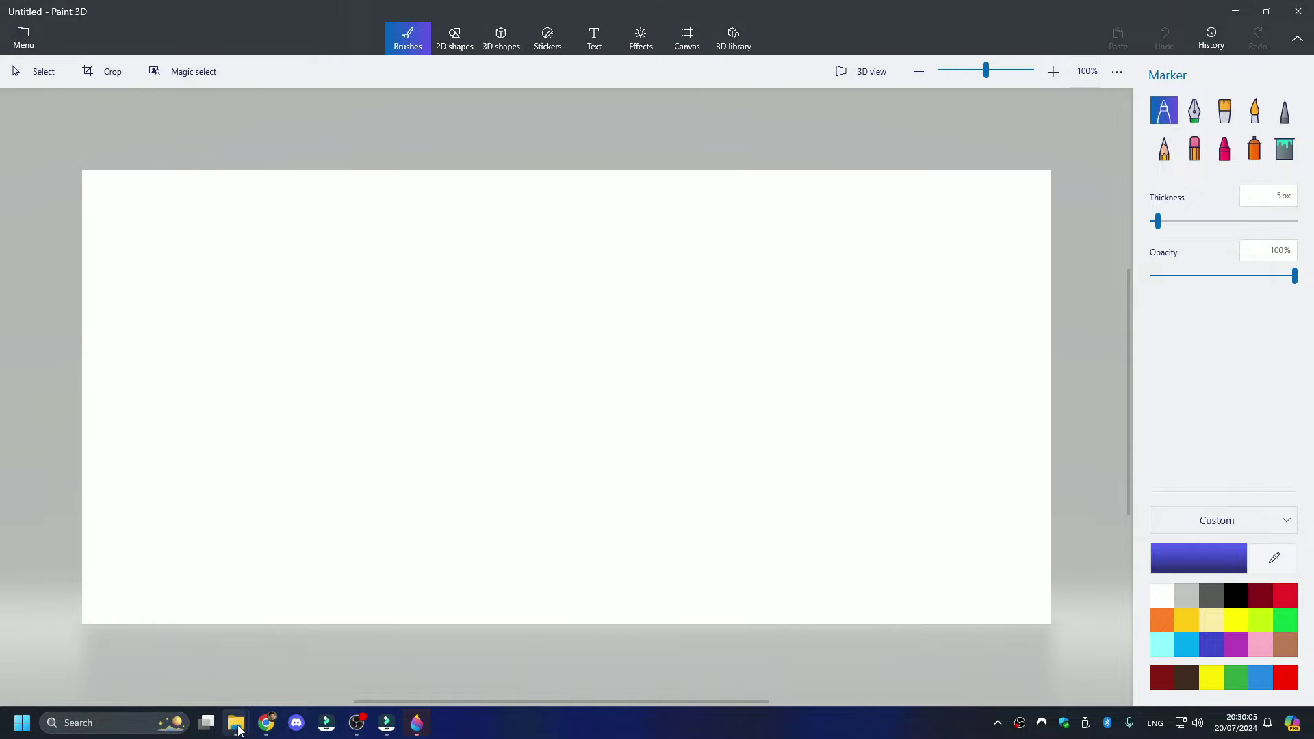
- Place the Roblox screenshot from the Captures folder onto the Paint 3D canvas
{"action": "mouse_move", "coordinate": [236, 723]}
{"action": "left_click", "coordinate": [305, 650]}
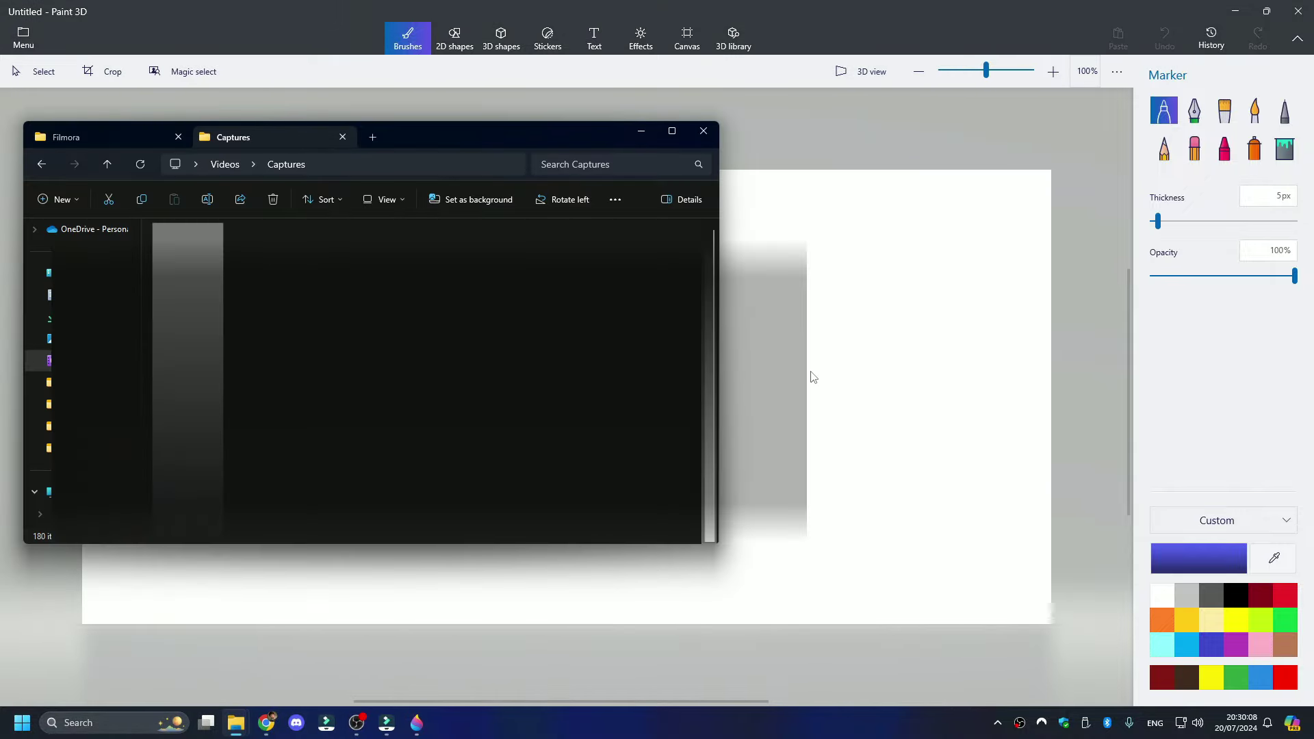
{"action": "left_click_drag", "start_coordinate": [813, 377], "coordinate": [850, 358]}
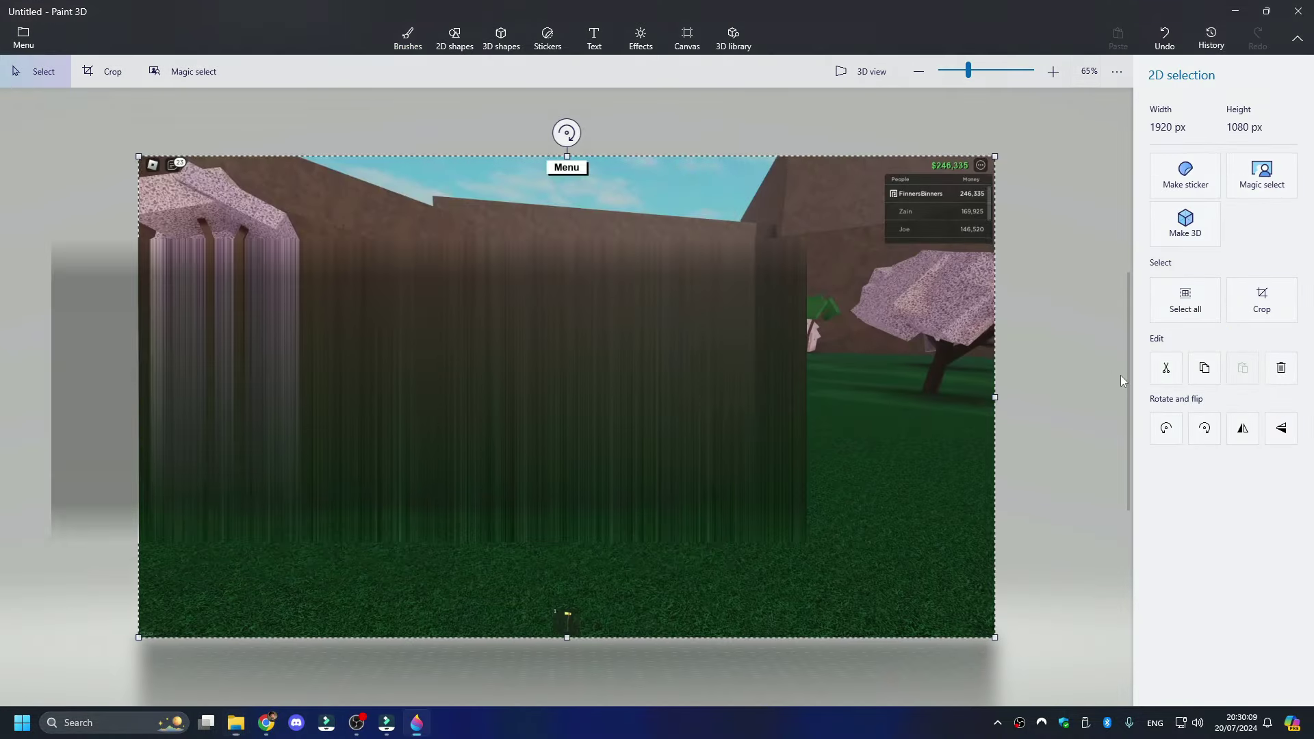
{"action": "left_click", "coordinate": [1120, 375]}
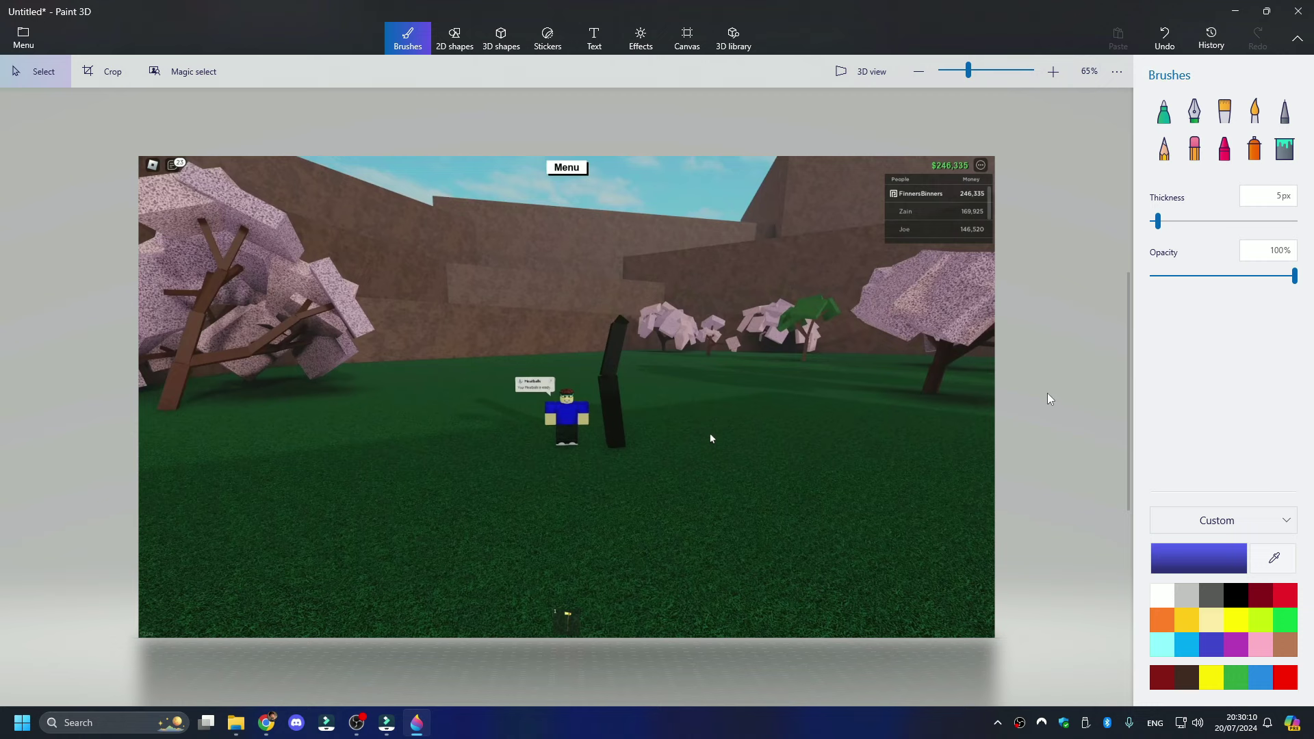
- Crop the screenshot to a 16:9, 1475×830 area around the avatar
{"action": "left_click", "coordinate": [103, 74]}
{"action": "left_click", "coordinate": [1174, 140]}
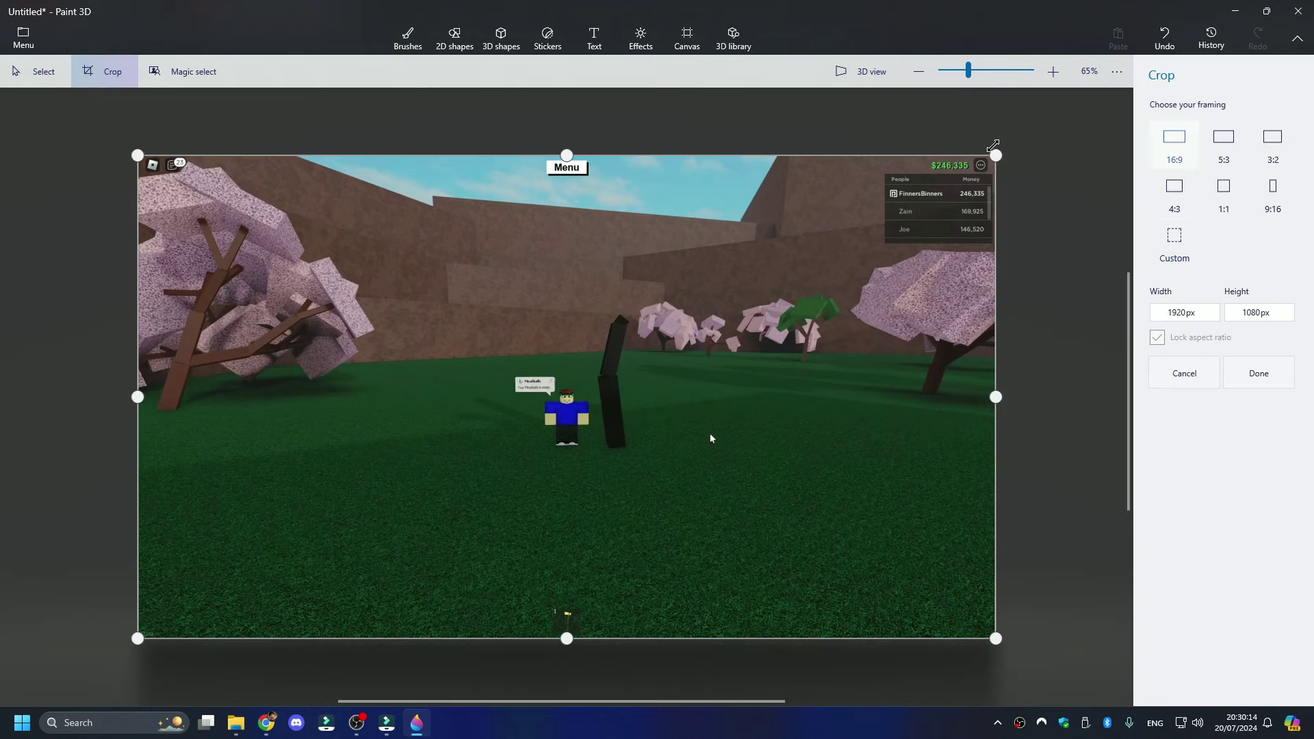
{"action": "left_click_drag", "start_coordinate": [995, 156], "coordinate": [866, 274]}
{"action": "left_click_drag", "start_coordinate": [694, 337], "coordinate": [777, 273]}
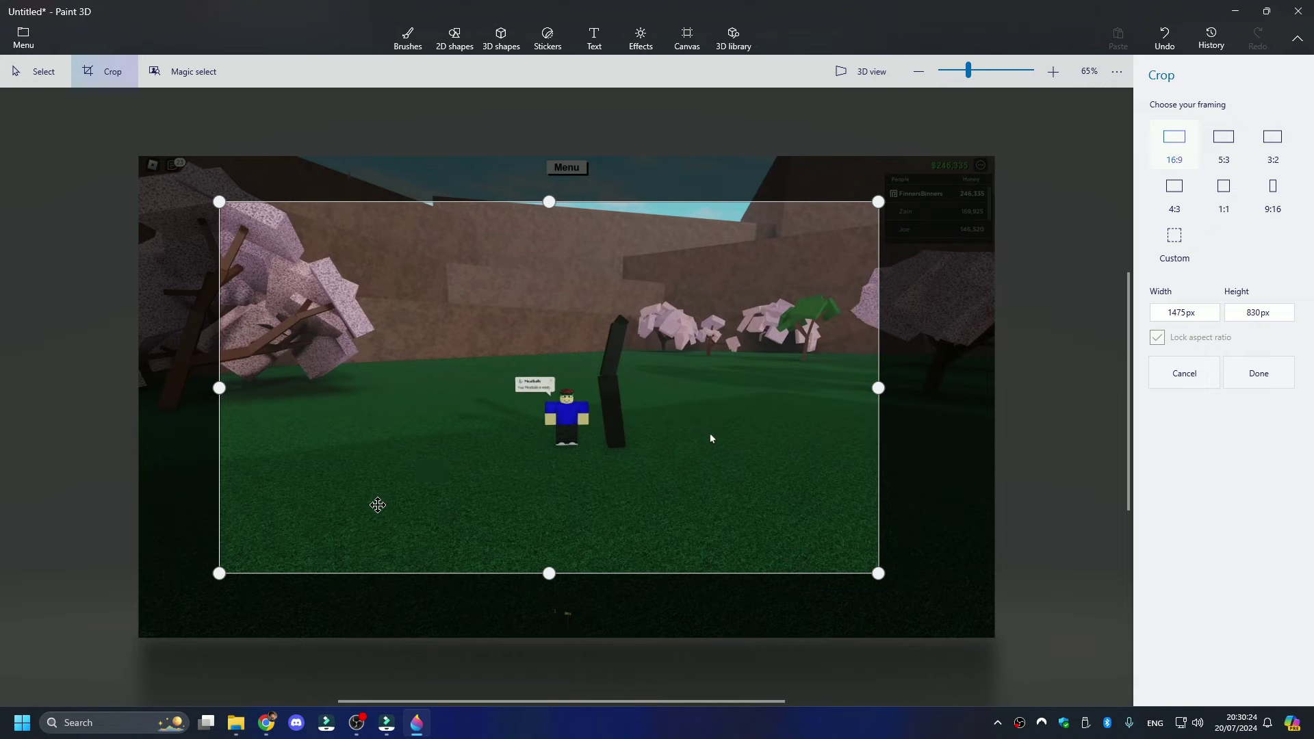
{"action": "left_click_drag", "start_coordinate": [377, 505], "coordinate": [375, 502]}
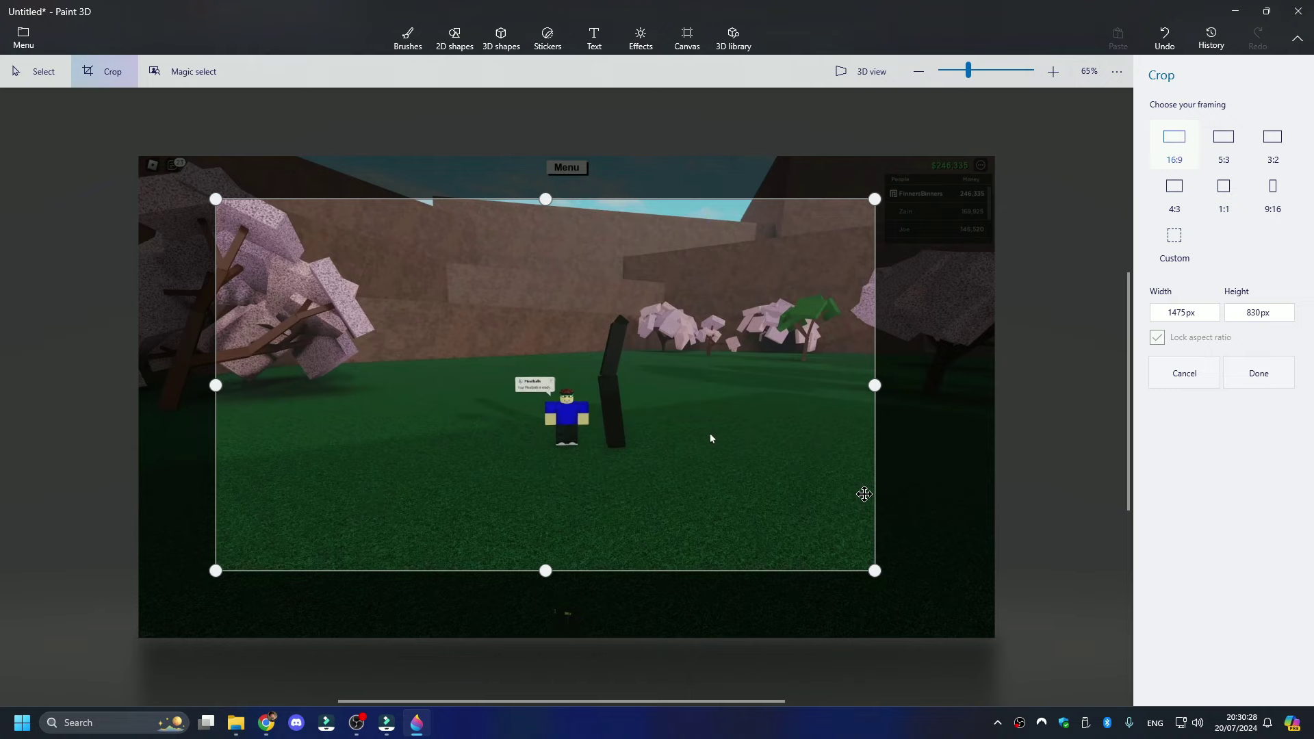
{"action": "key", "text": "Return"}
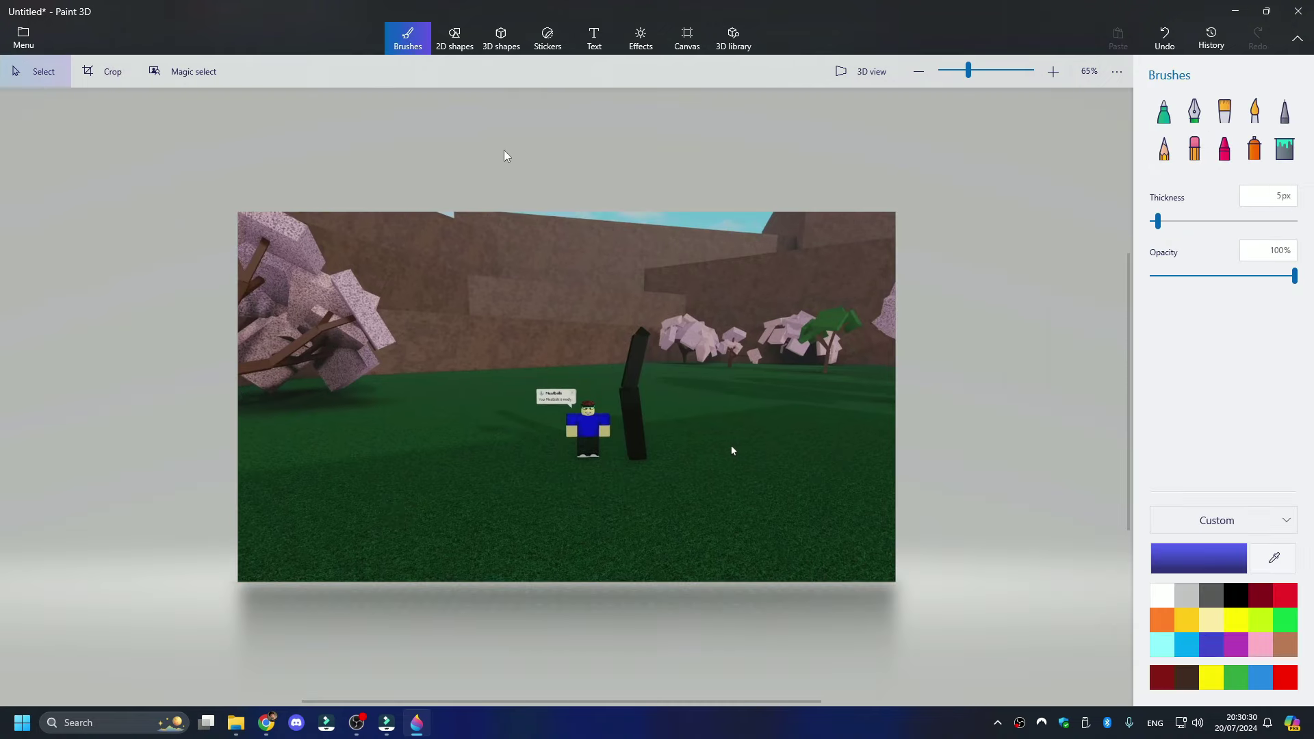
- Add bold italic centred text reading SECOND / CHERRY MEADOW / SPOOK on separate lines
{"action": "left_click", "coordinate": [576, 51]}
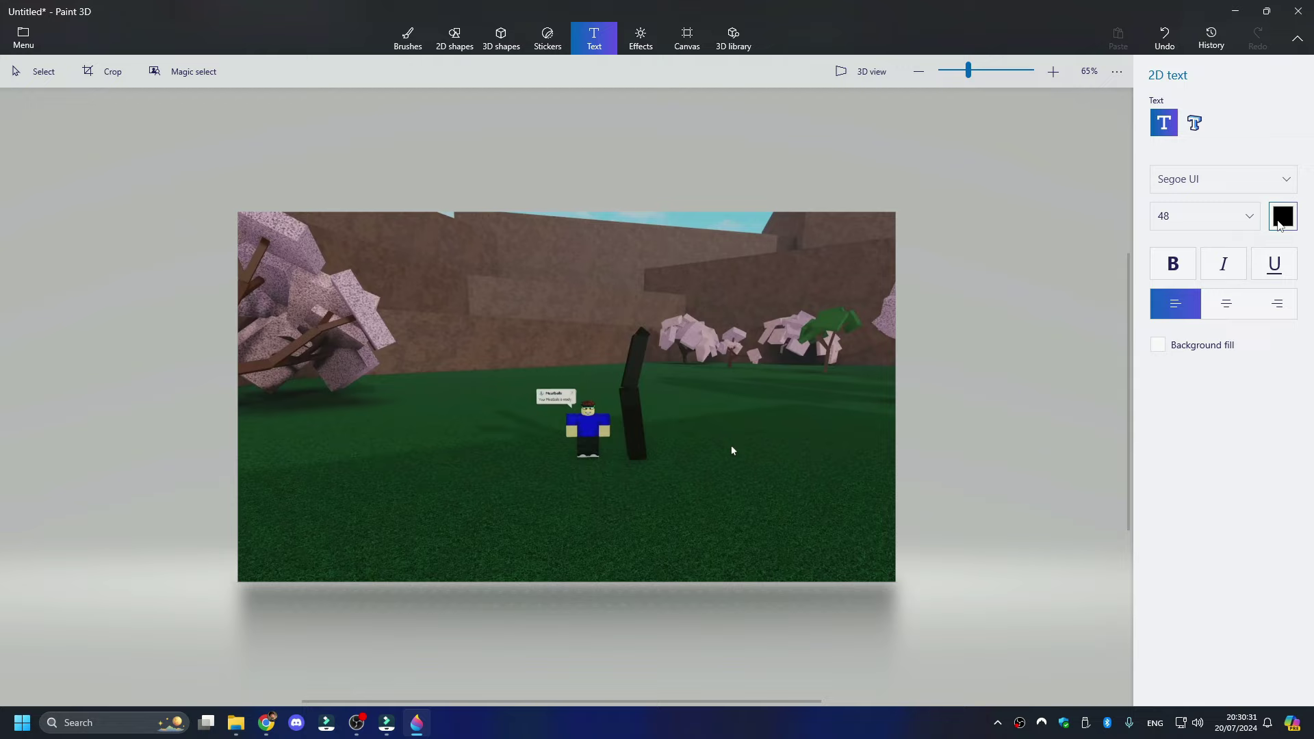
{"action": "left_click", "coordinate": [1168, 267]}
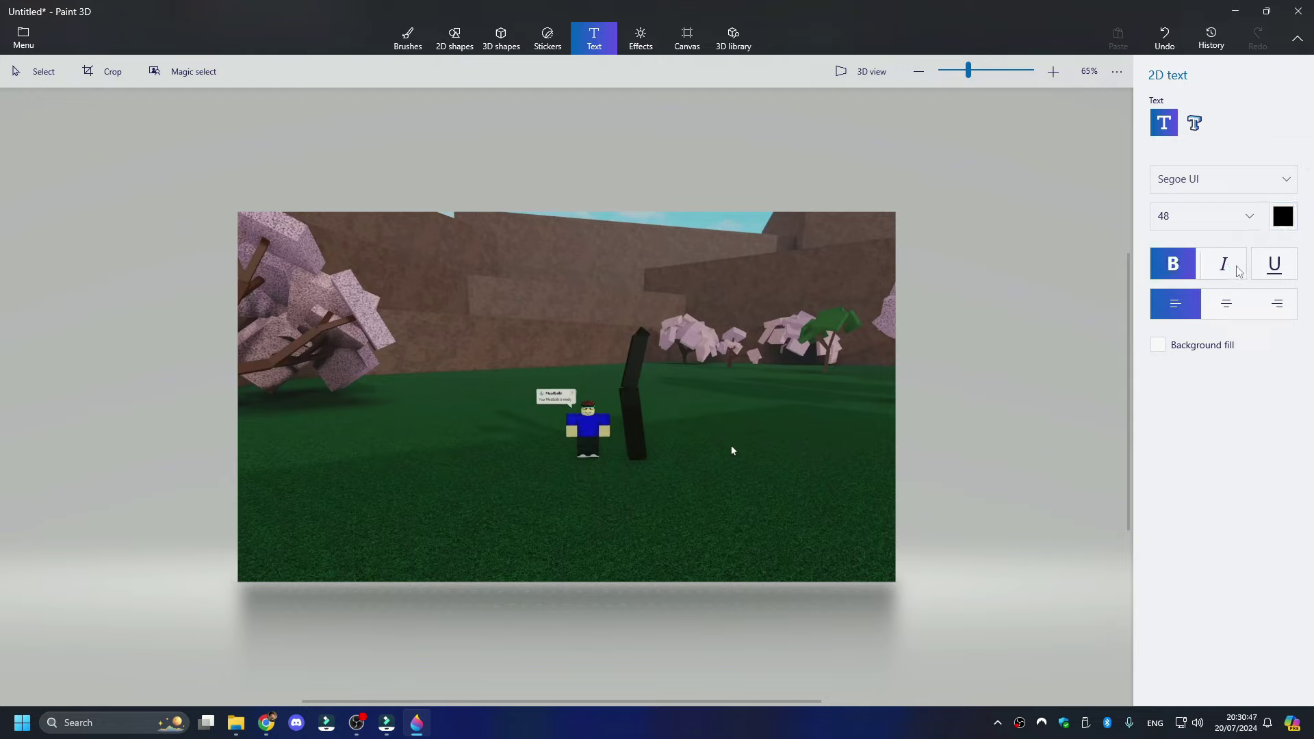
{"action": "left_click", "coordinate": [1237, 267]}
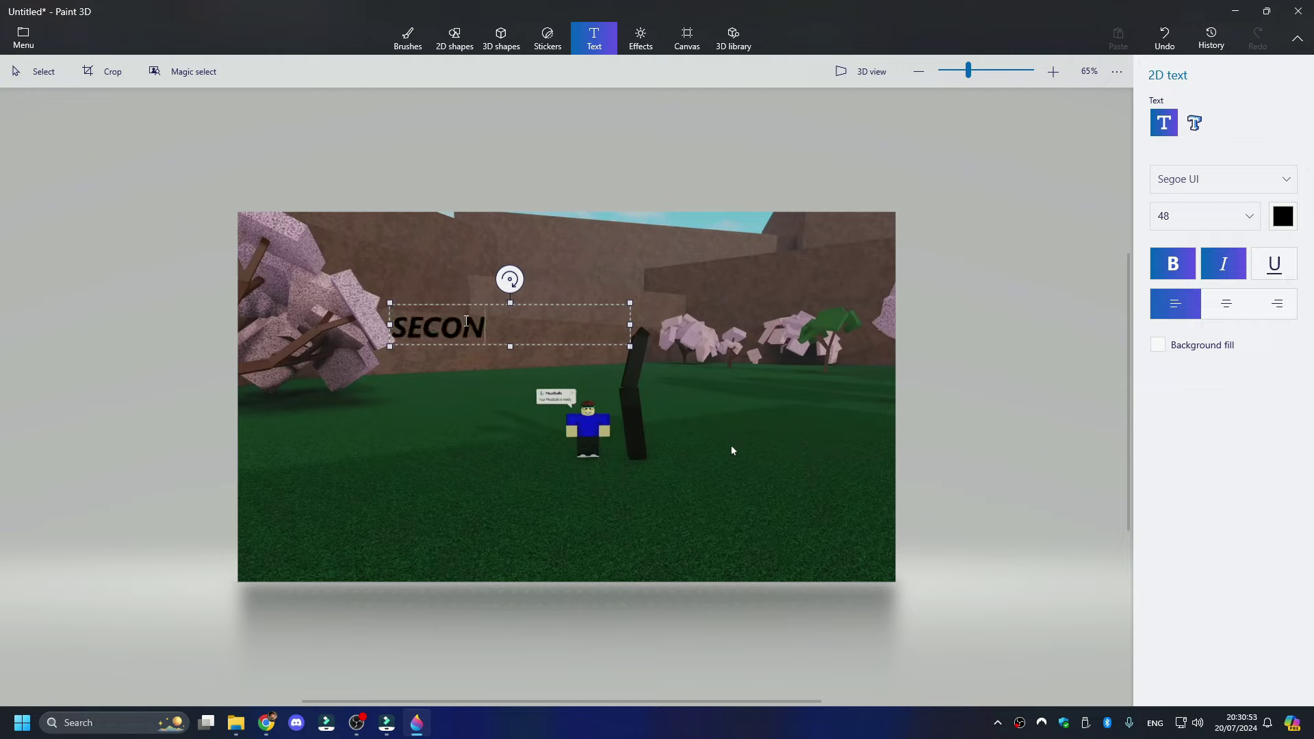
{"action": "key", "text": "Return"}
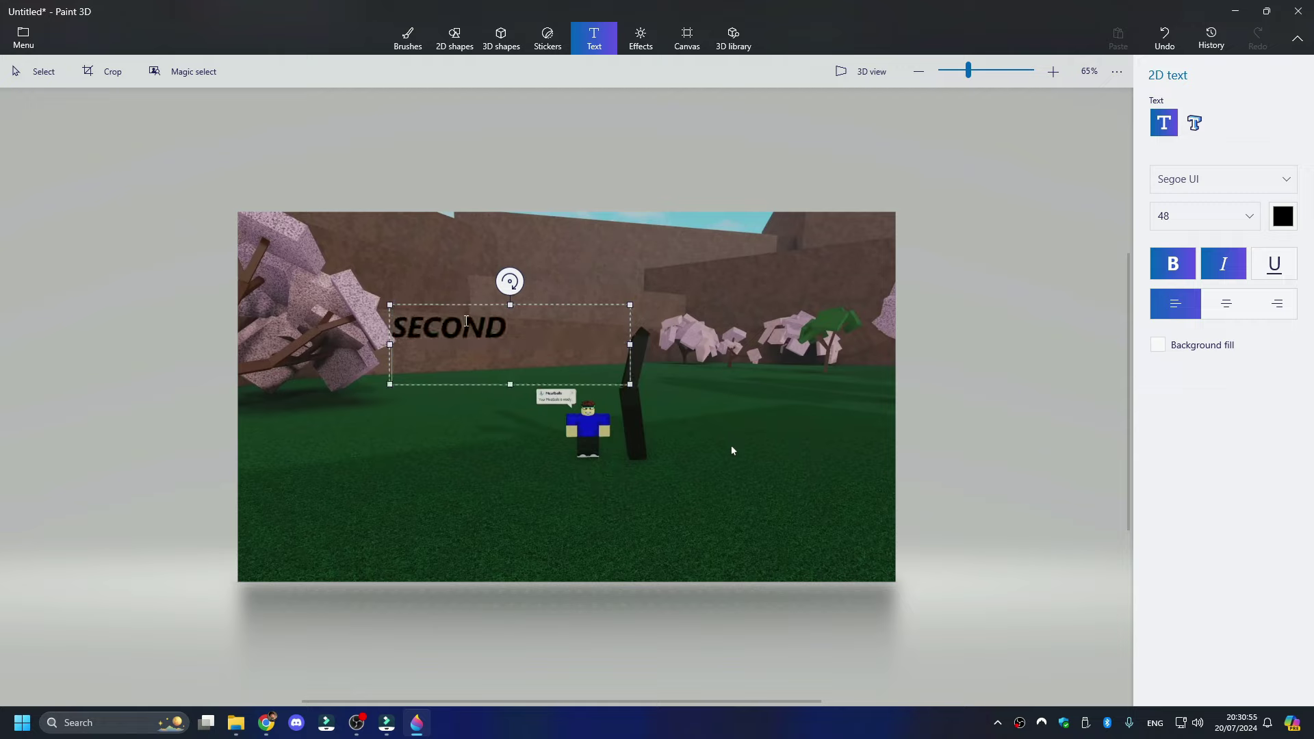
{"action": "type", "text": "CHERRY MEADOW"}
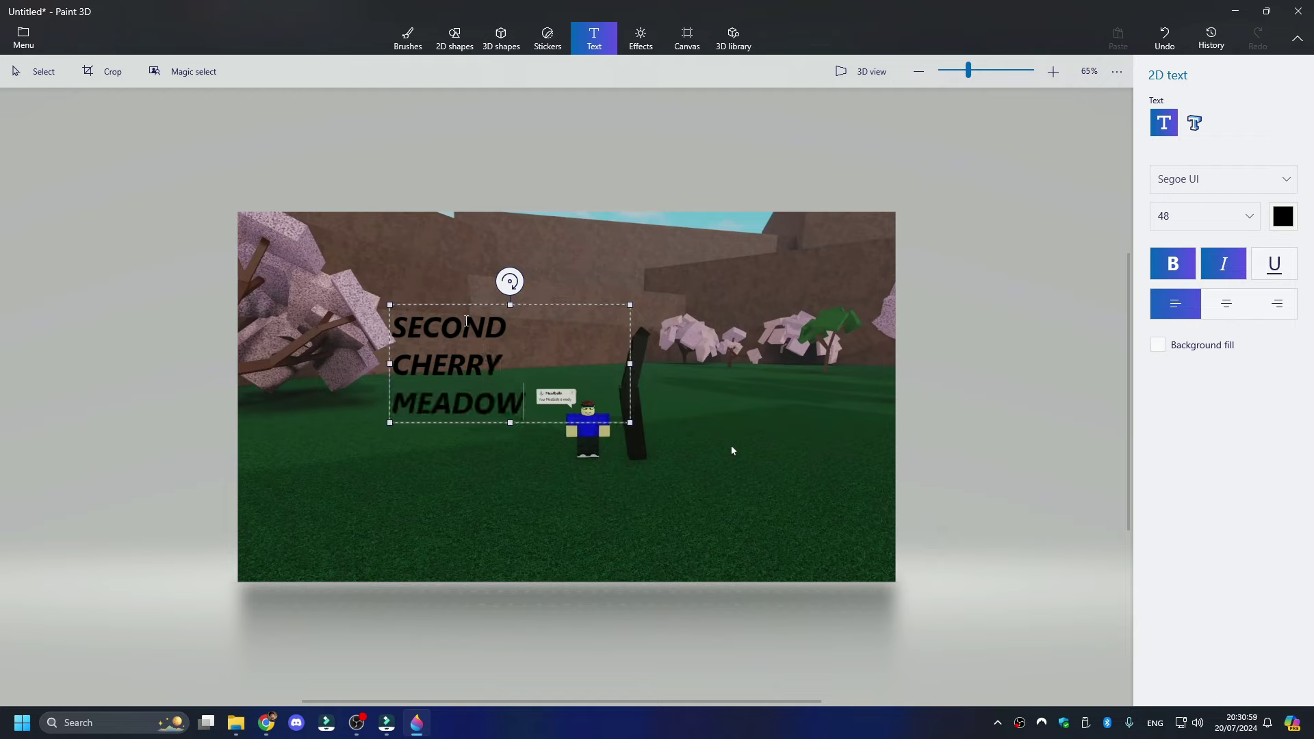
{"action": "key", "text": "Return"}
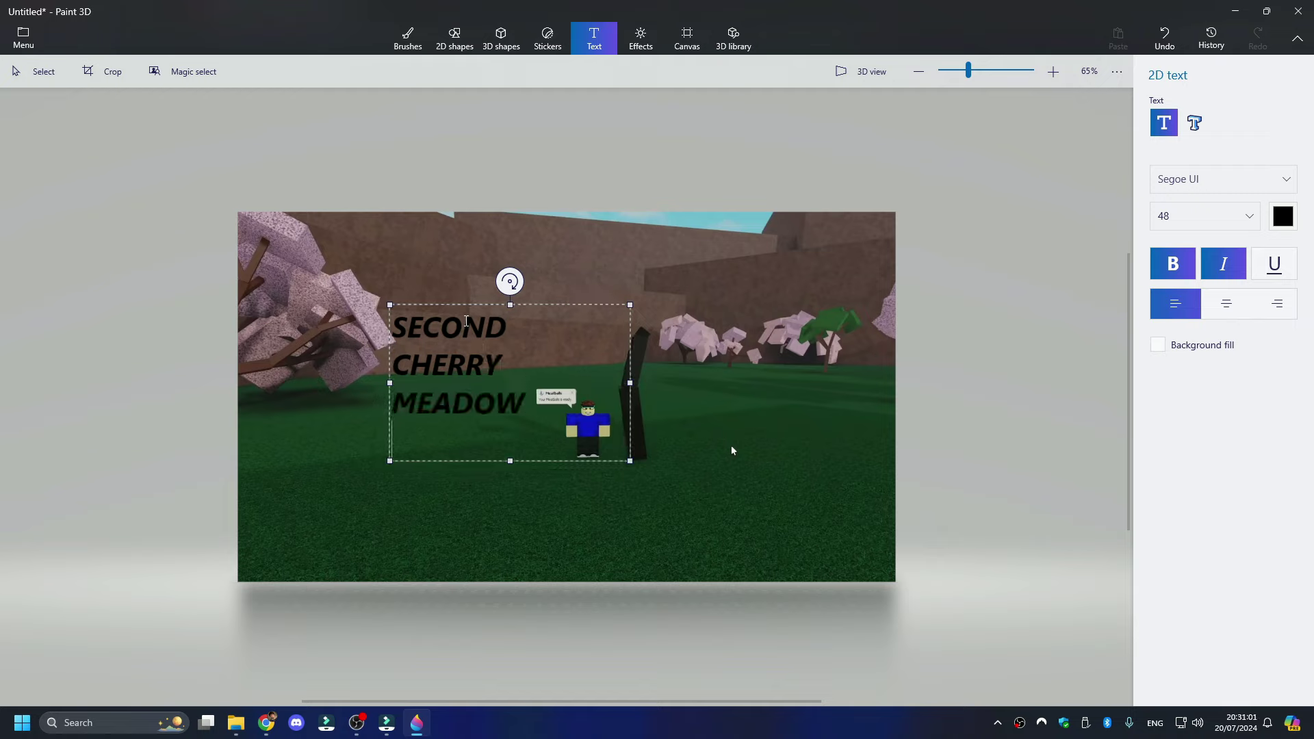
{"action": "type", "text": "SPOO"}
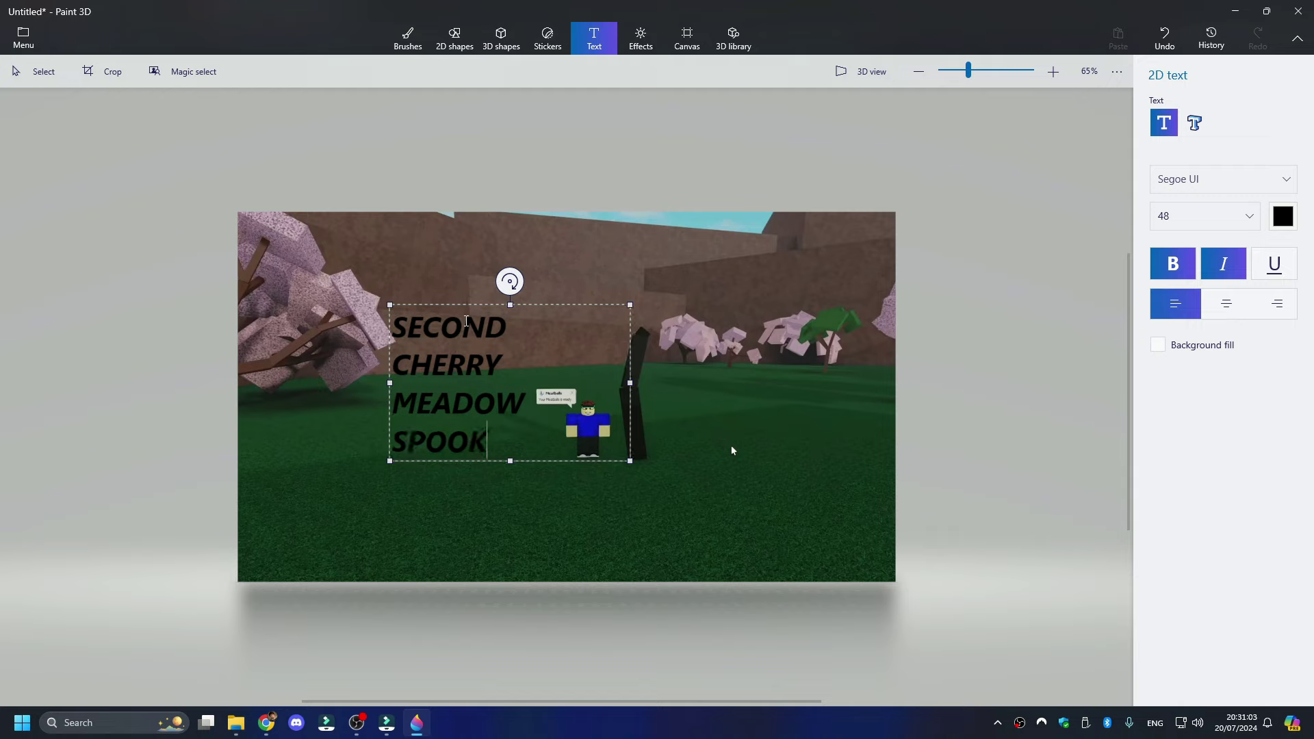
{"action": "type", "text": "K"}
{"action": "mouse_move", "coordinate": [510, 460]}
{"action": "left_mouse_down"}
{"action": "mouse_move", "coordinate": [510, 410]}
{"action": "mouse_move", "coordinate": [510, 478]}
{"action": "left_mouse_up"}
{"action": "key", "text": "ctrl+a"}
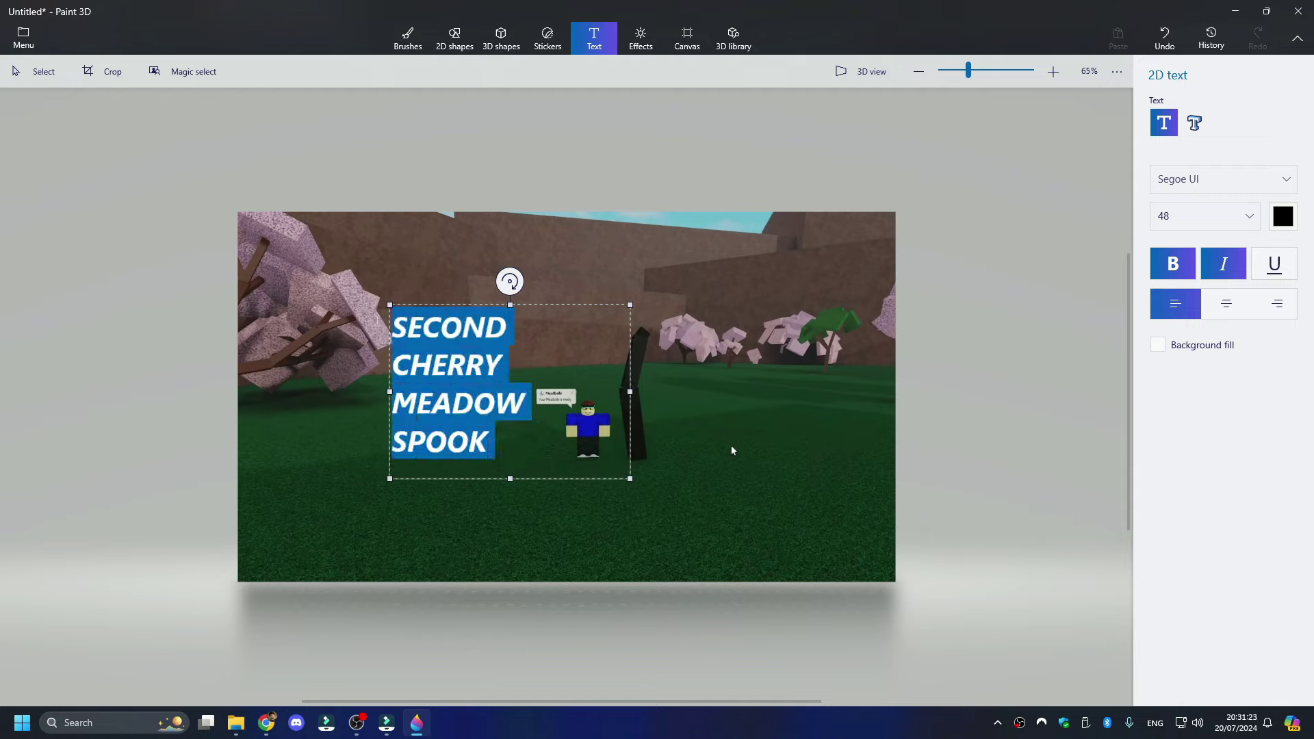
{"action": "left_click", "coordinate": [1236, 309]}
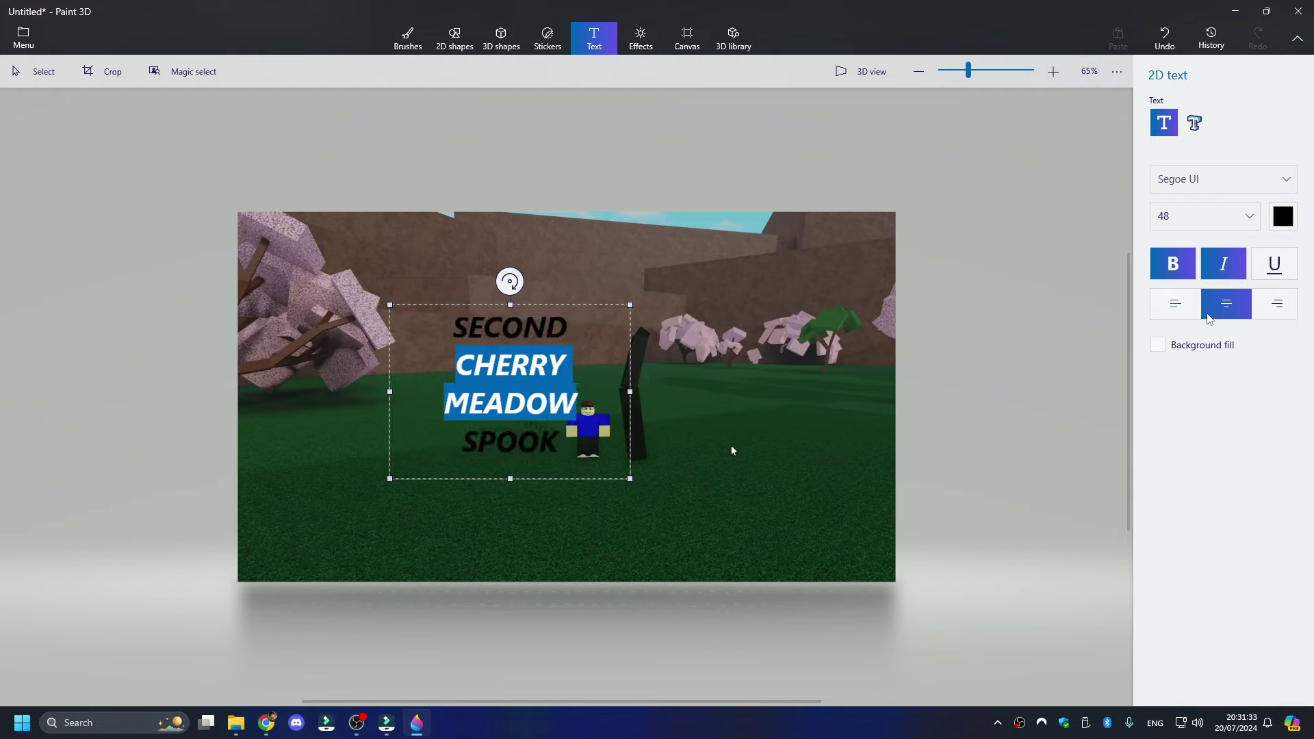
- Colour the CHERRY MEADOW line of the title pink
{"action": "left_click", "coordinate": [1283, 217]}
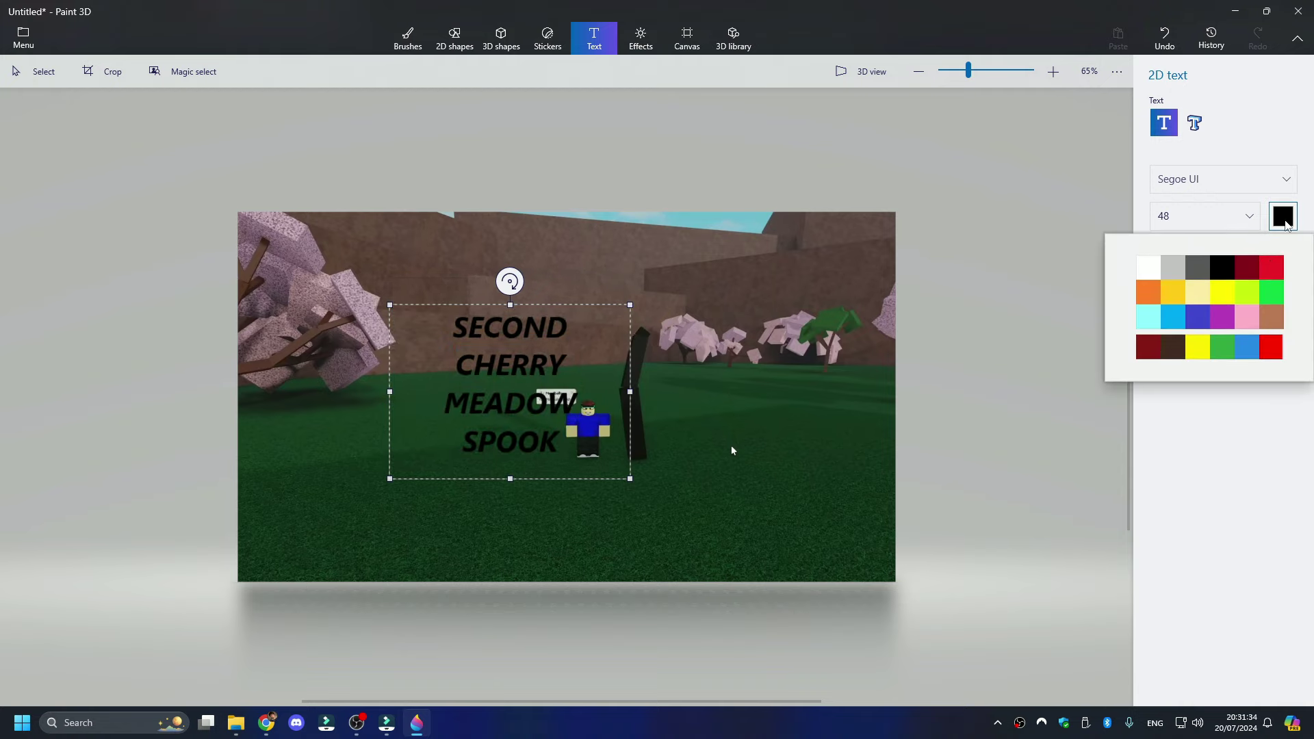
{"action": "left_click", "coordinate": [1246, 316]}
{"action": "left_click", "coordinate": [557, 445]}
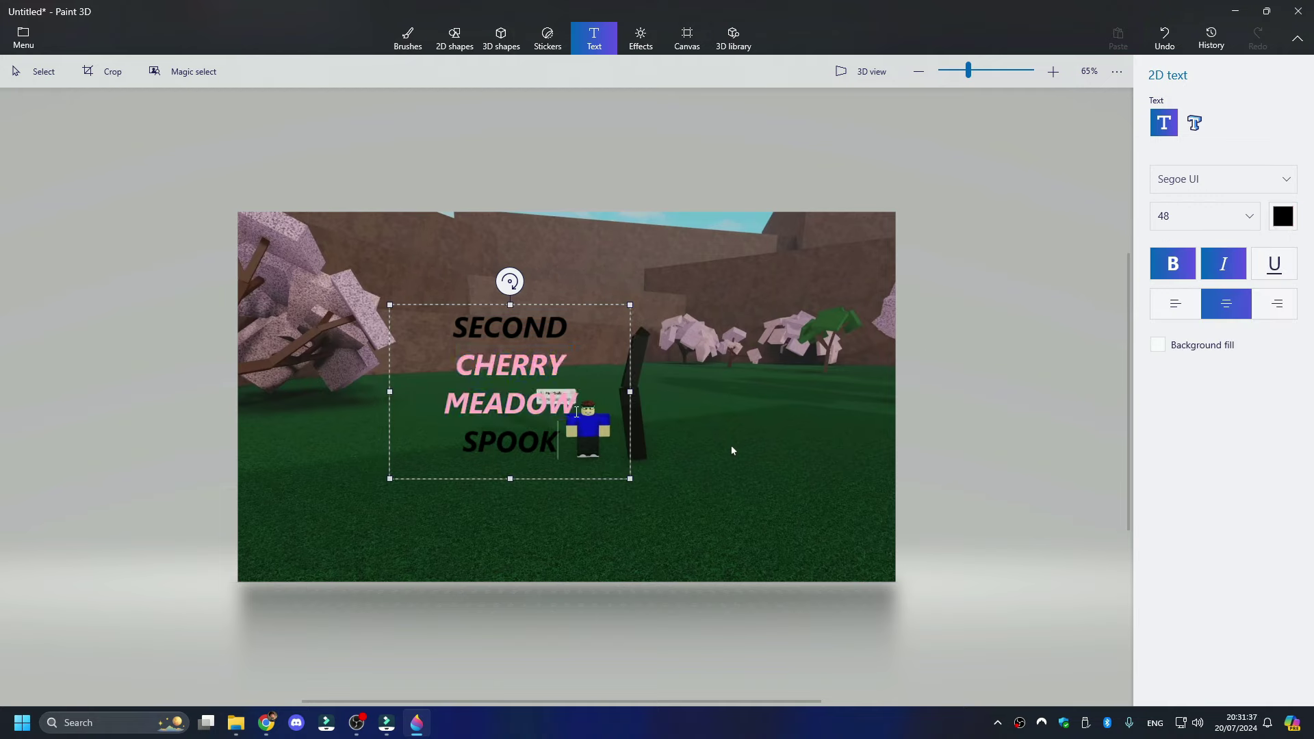
- Move the title lower and left, and enlarge its text to size 72
{"action": "left_click_drag", "start_coordinate": [581, 301], "coordinate": [478, 382]}
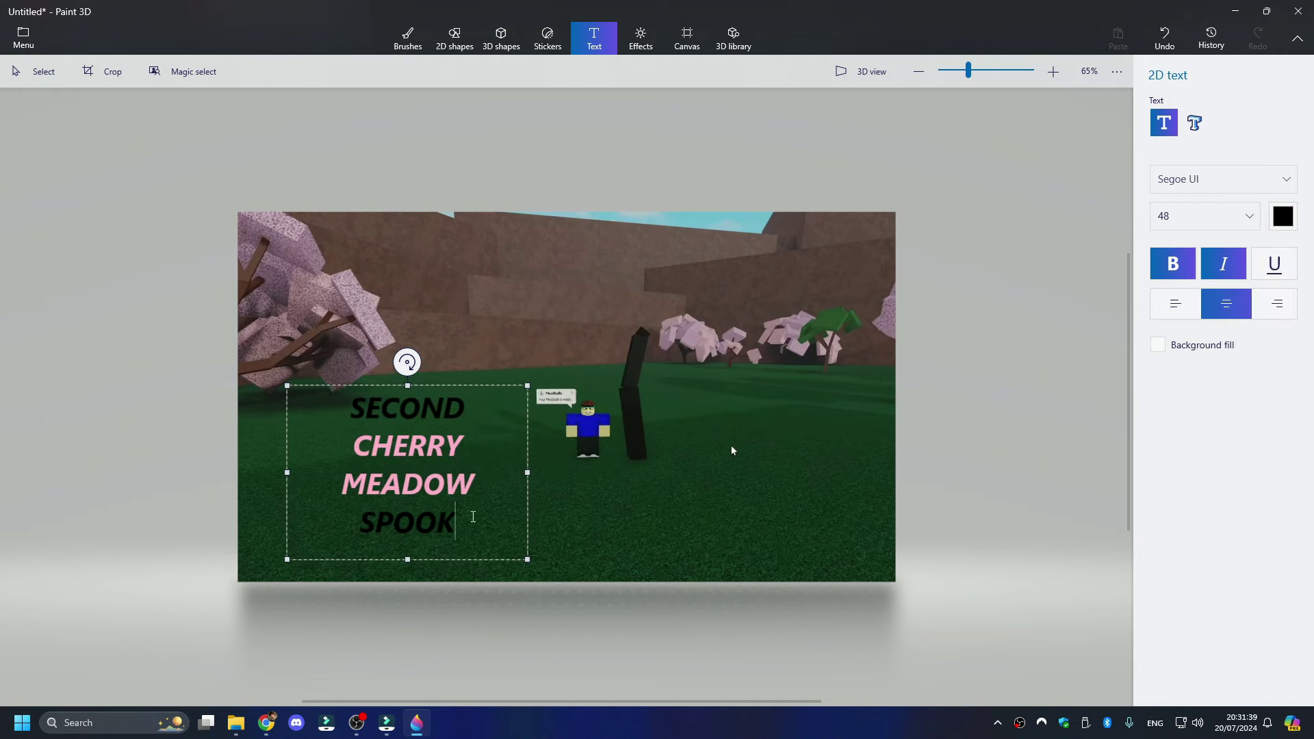
{"action": "key", "text": "ctrl+a"}
{"action": "left_click", "coordinate": [1204, 217]}
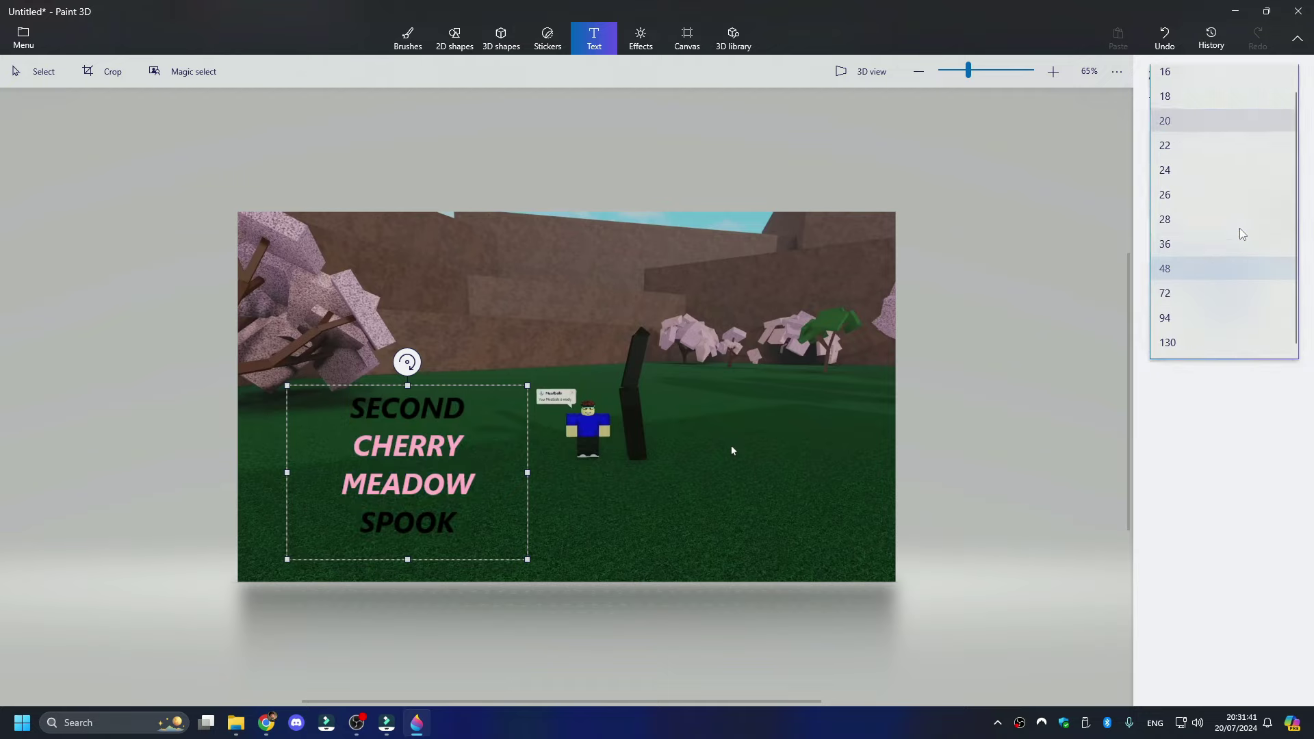
{"action": "left_click", "coordinate": [1164, 293]}
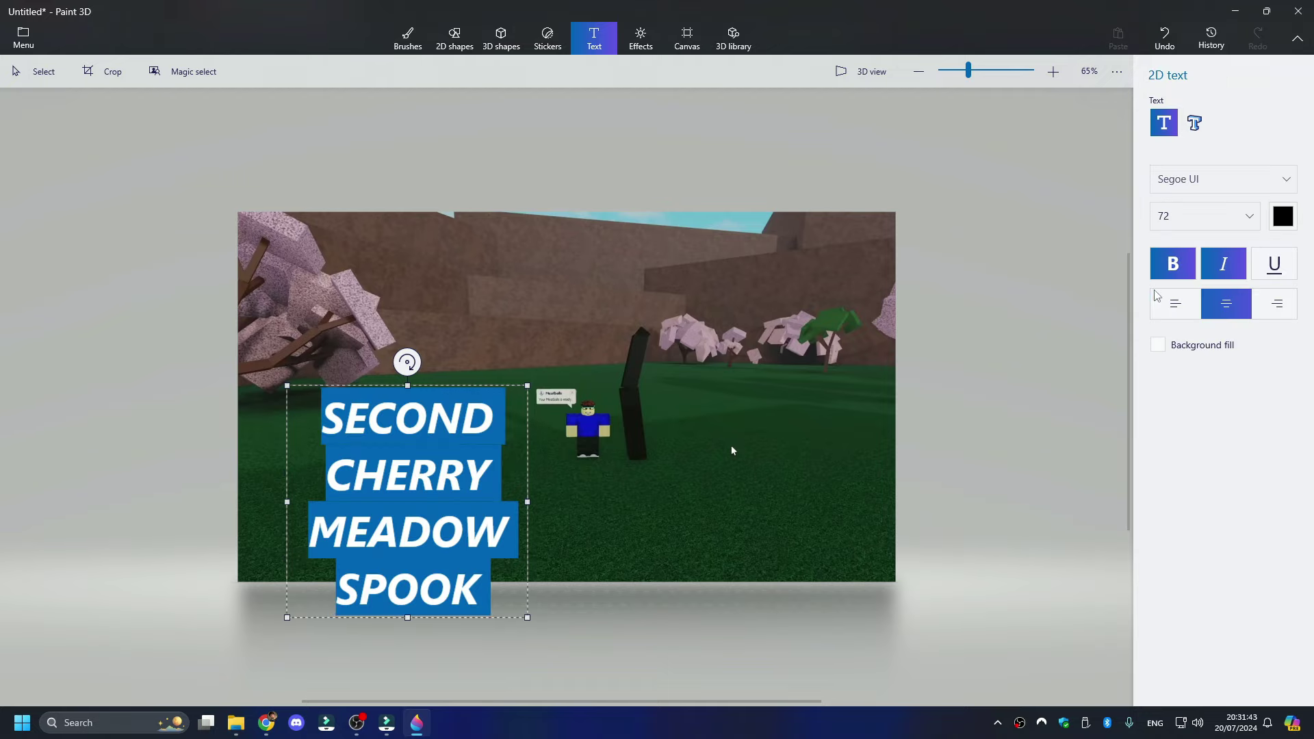
{"action": "left_click", "coordinate": [436, 473]}
- Widen the box so CHERRY MEADOW fits one line, reset to size 48, and place it over the grass
{"action": "left_click_drag", "start_coordinate": [514, 398], "coordinate": [604, 355]}
{"action": "key", "text": "ctrl+a"}
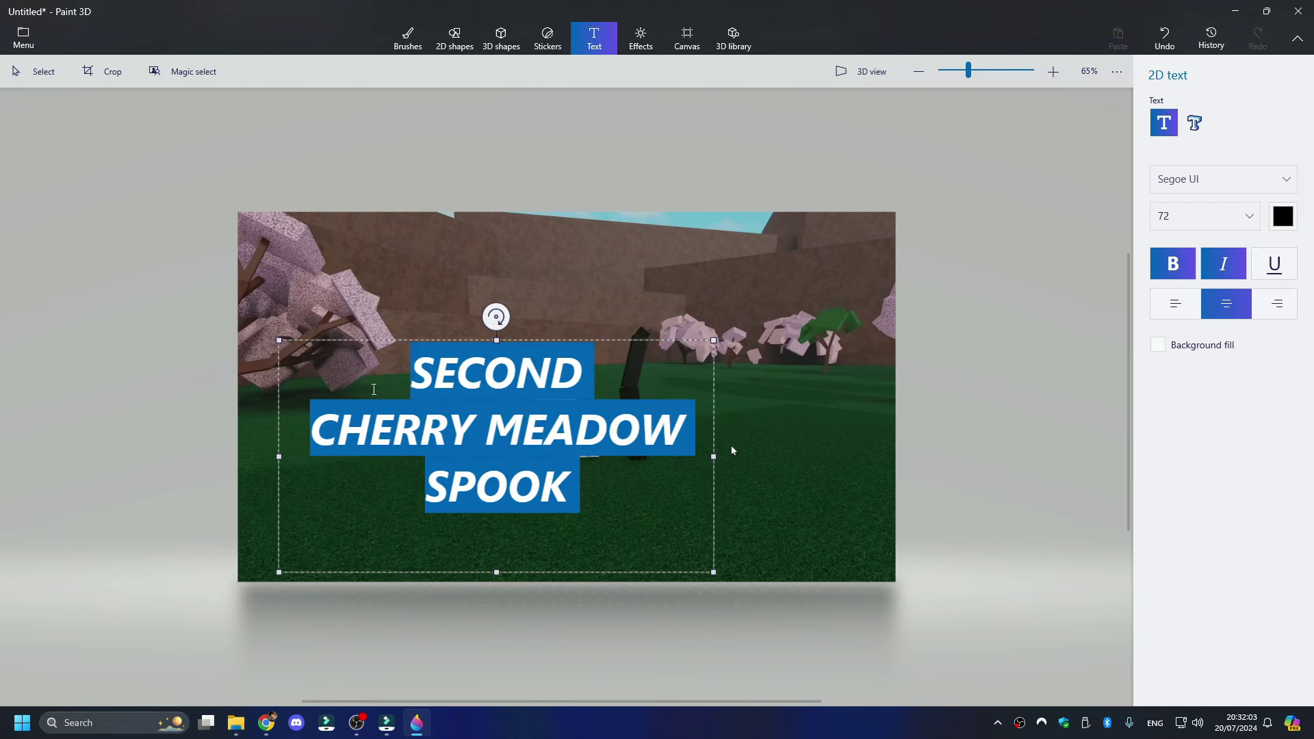
{"action": "left_click", "coordinate": [1232, 216]}
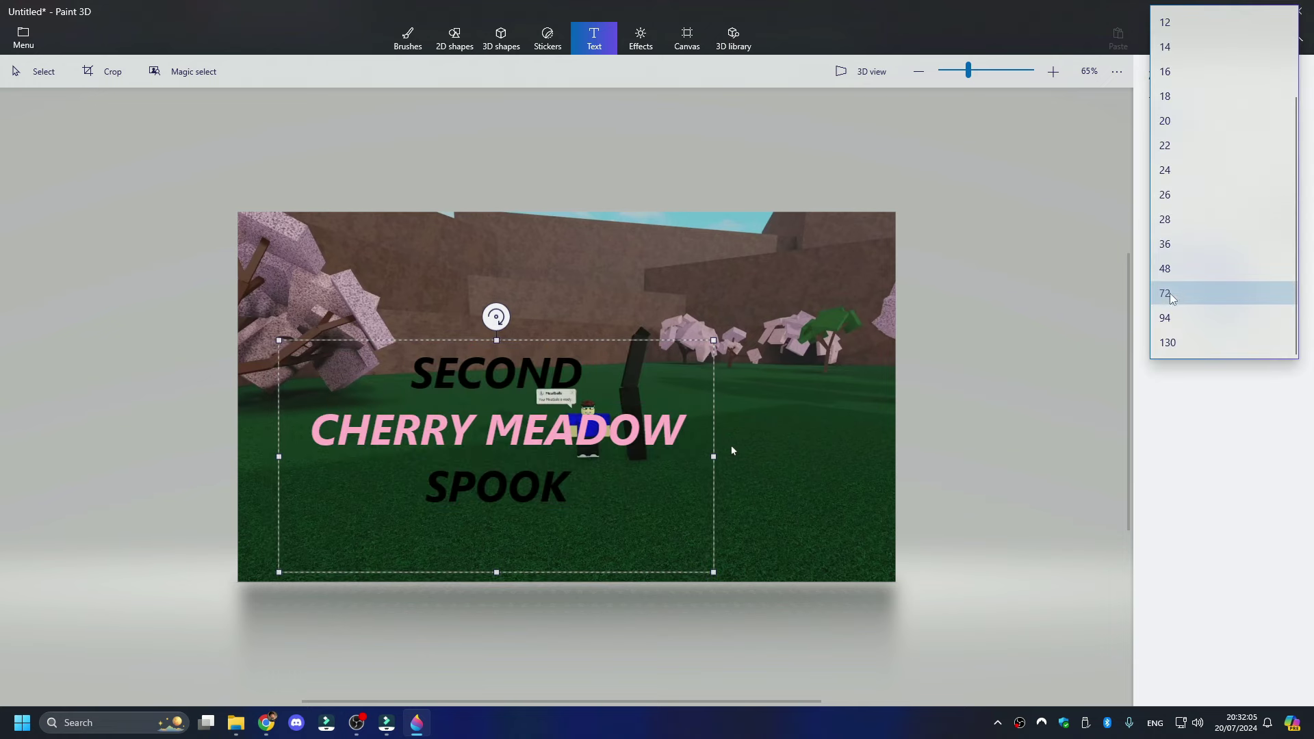
{"action": "left_click", "coordinate": [1172, 269]}
{"action": "left_click_drag", "start_coordinate": [784, 425], "coordinate": [712, 456]}
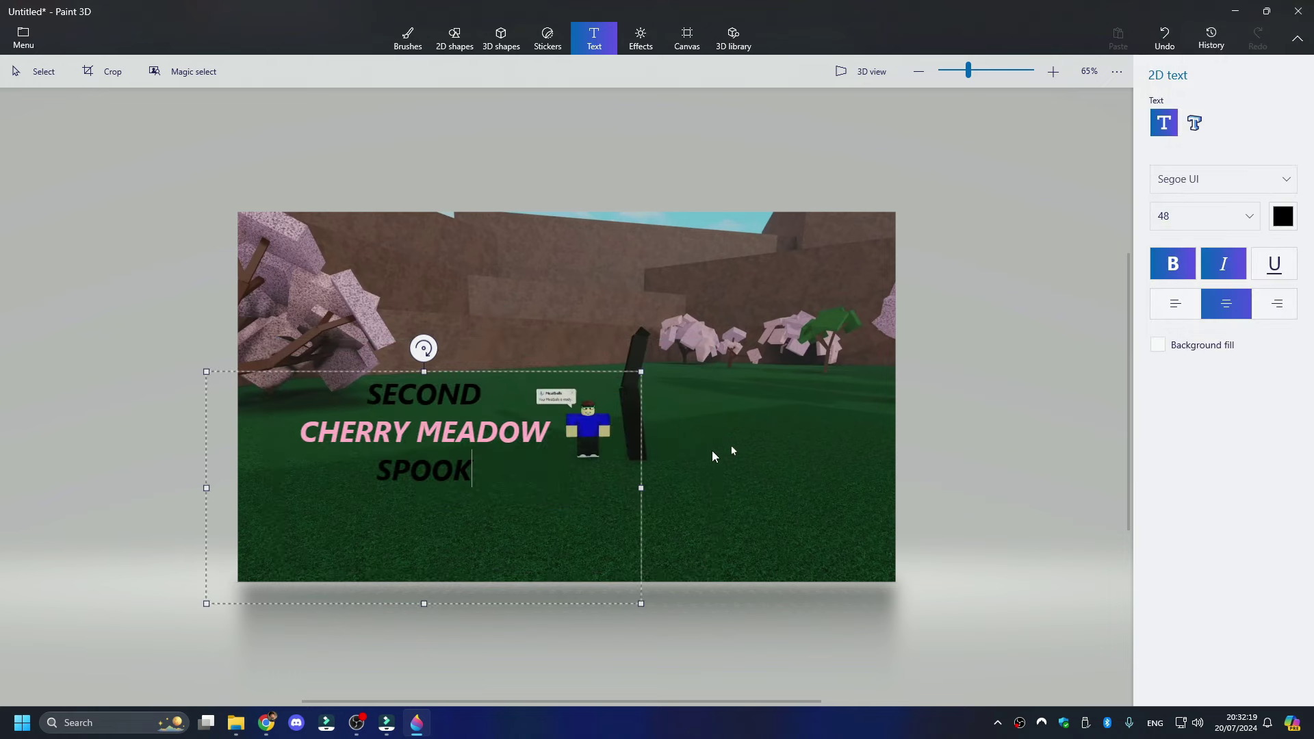
{"action": "left_click", "coordinate": [712, 455]}
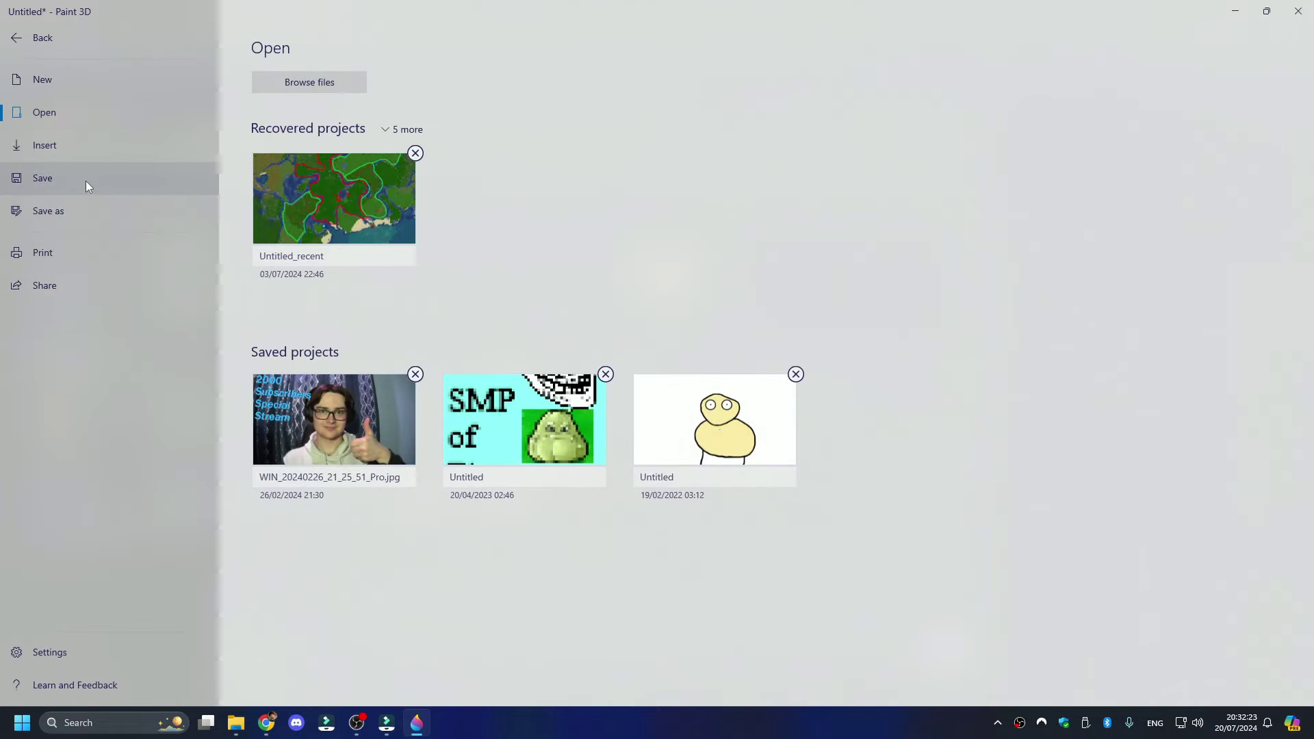
- Save the thumbnail as 454635.png, close Paint 3D, and set it as the video's thumbnail
{"action": "left_click", "coordinate": [84, 180]}
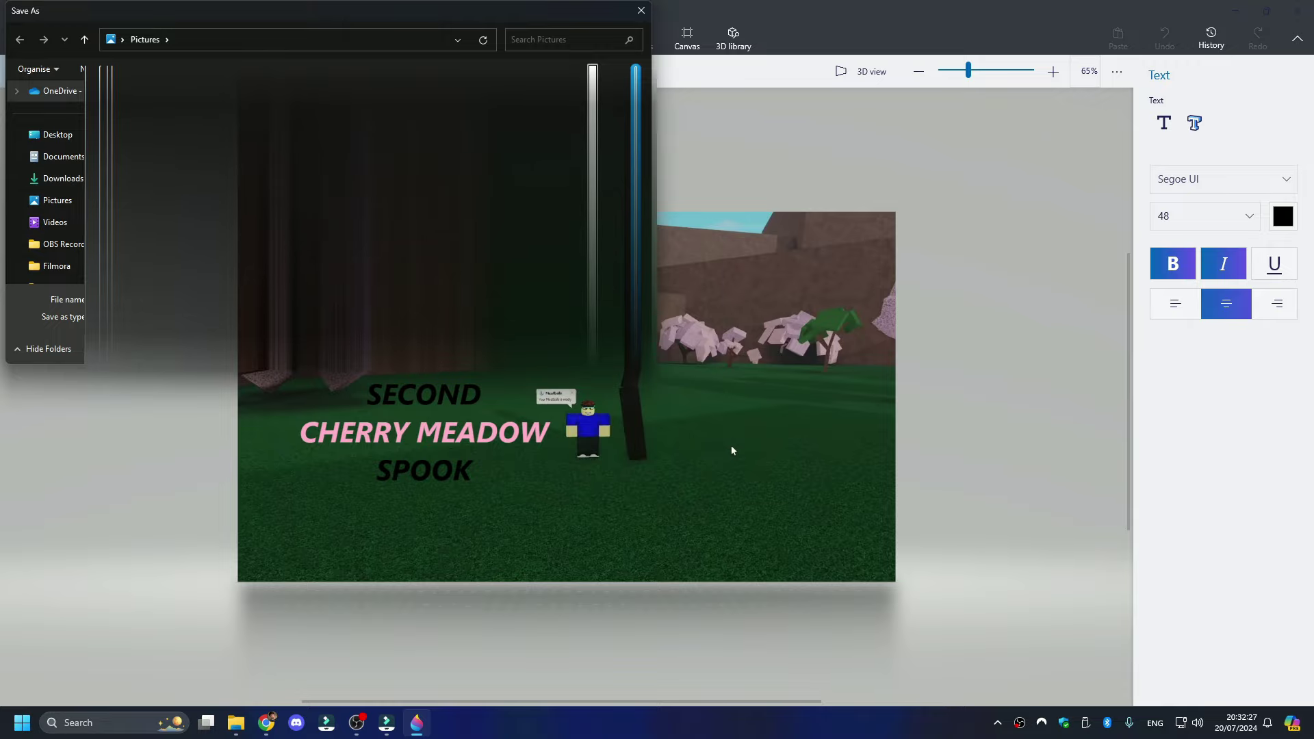
{"action": "key", "text": "Return"}
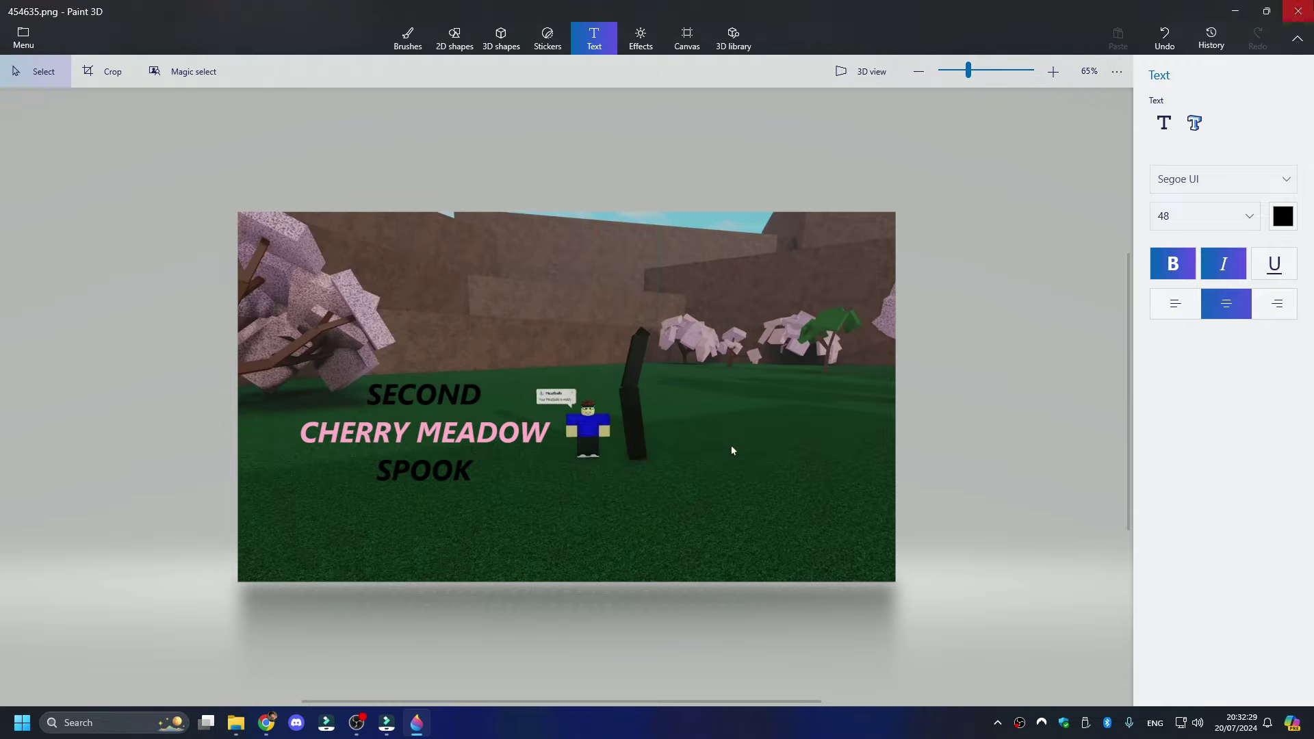
{"action": "key", "text": "alt+F4"}
{"action": "left_click", "coordinate": [404, 587]}
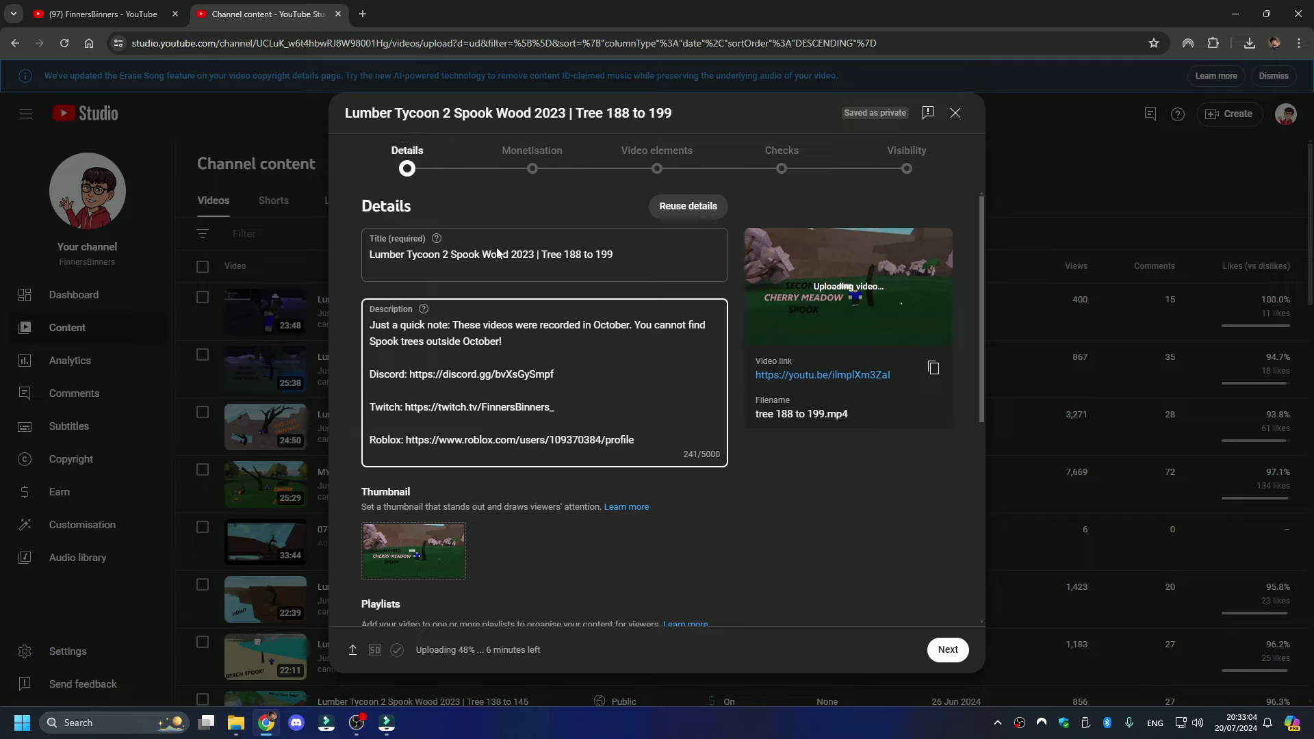
- Import the latest video's end screen with subscribe and two video suggestions, then save it
{"action": "scroll", "coordinate": [579, 512], "scroll_direction": "down", "scroll_amount": 1}
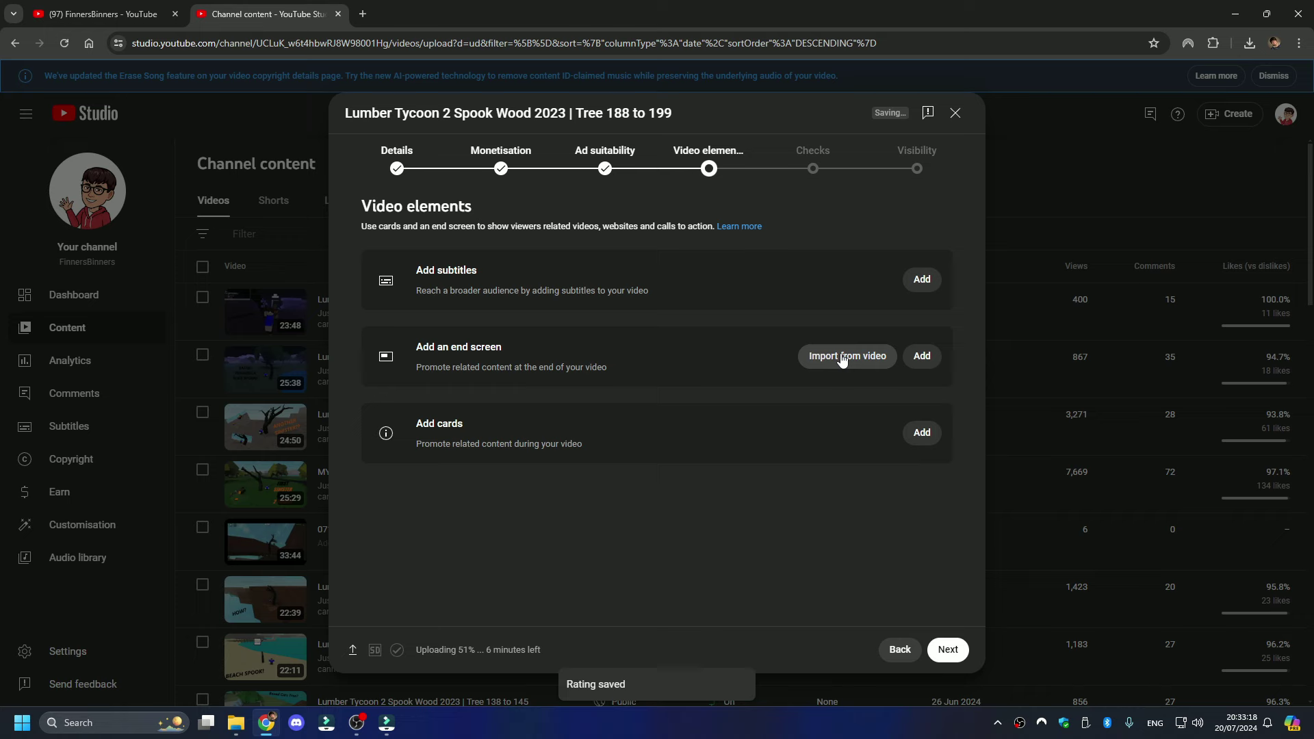
{"action": "left_click", "coordinate": [843, 356]}
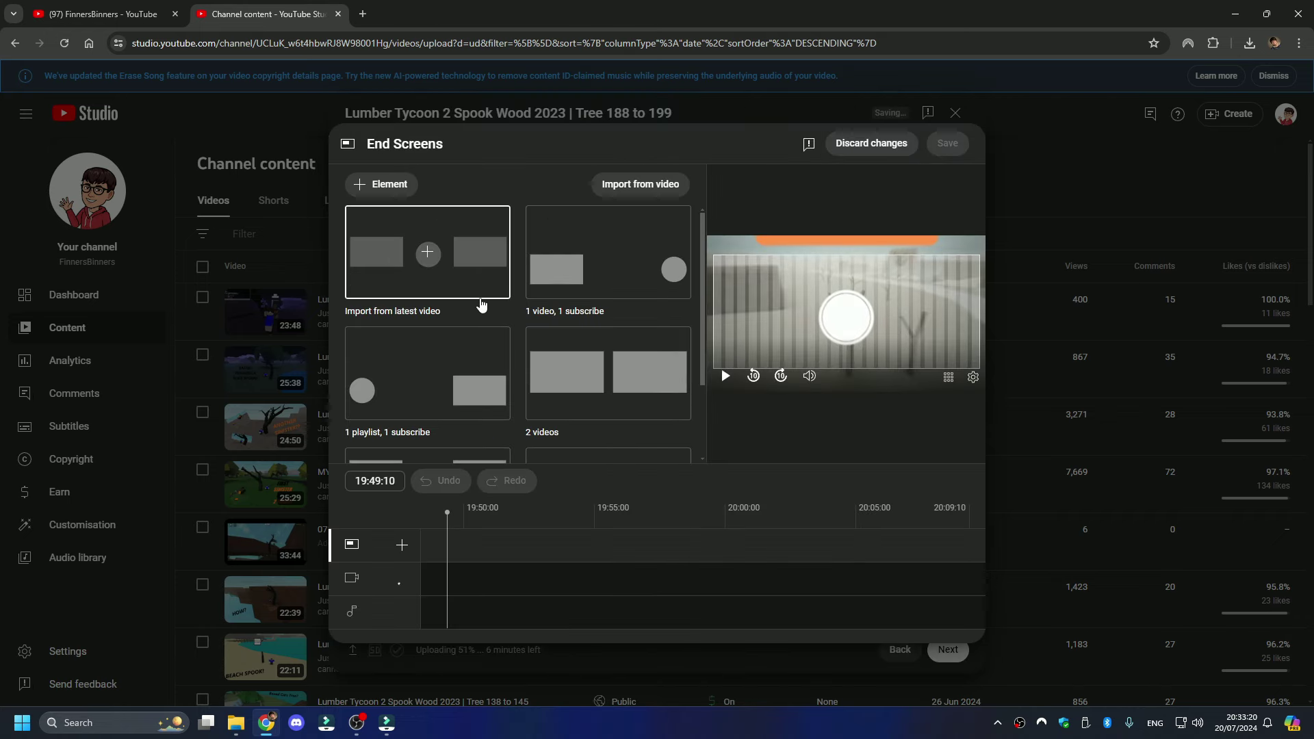
{"action": "left_click", "coordinate": [477, 288]}
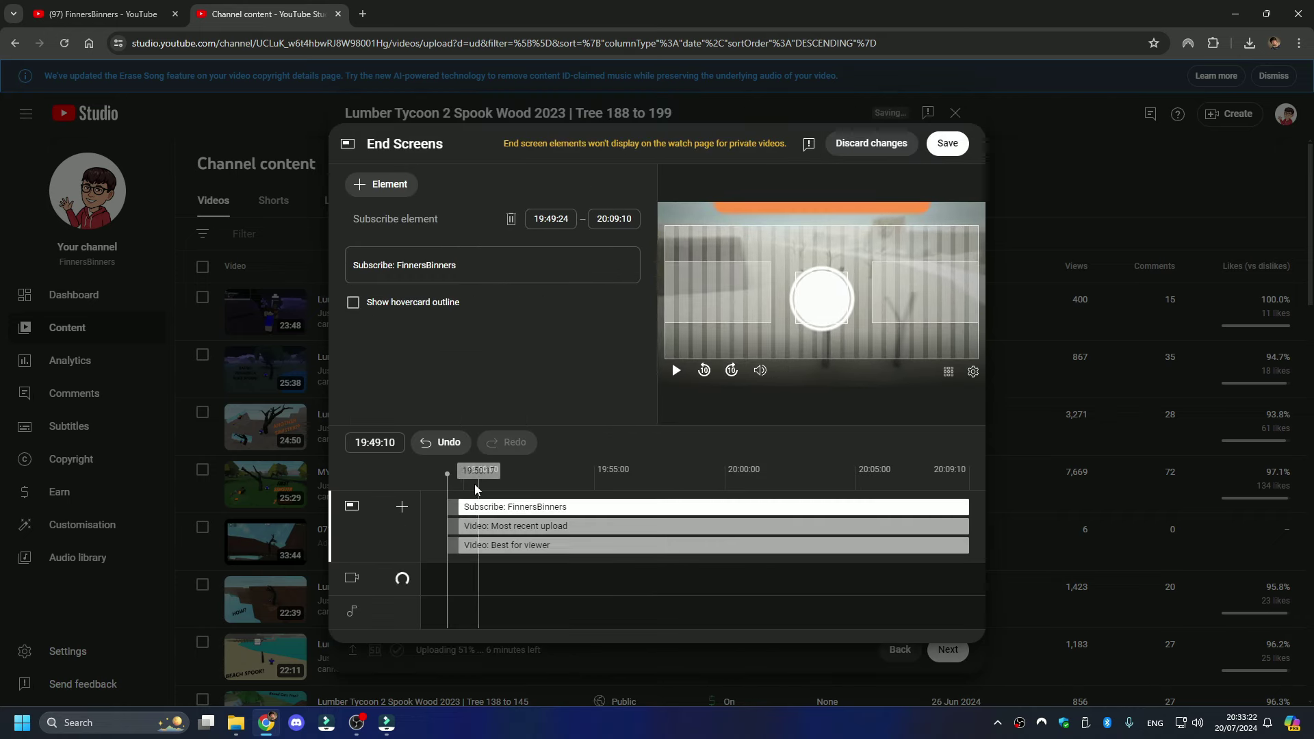
{"action": "left_click_drag", "start_coordinate": [445, 475], "coordinate": [836, 484]}
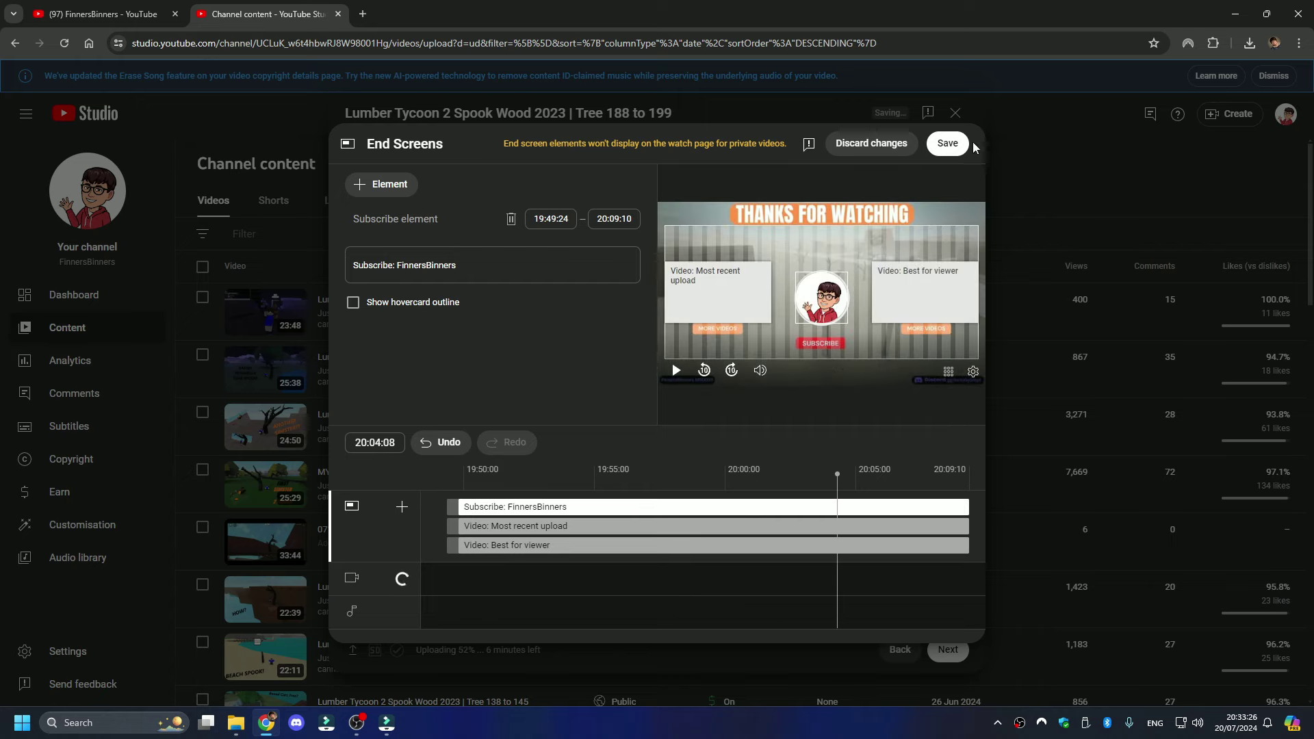
{"action": "left_click", "coordinate": [947, 143]}
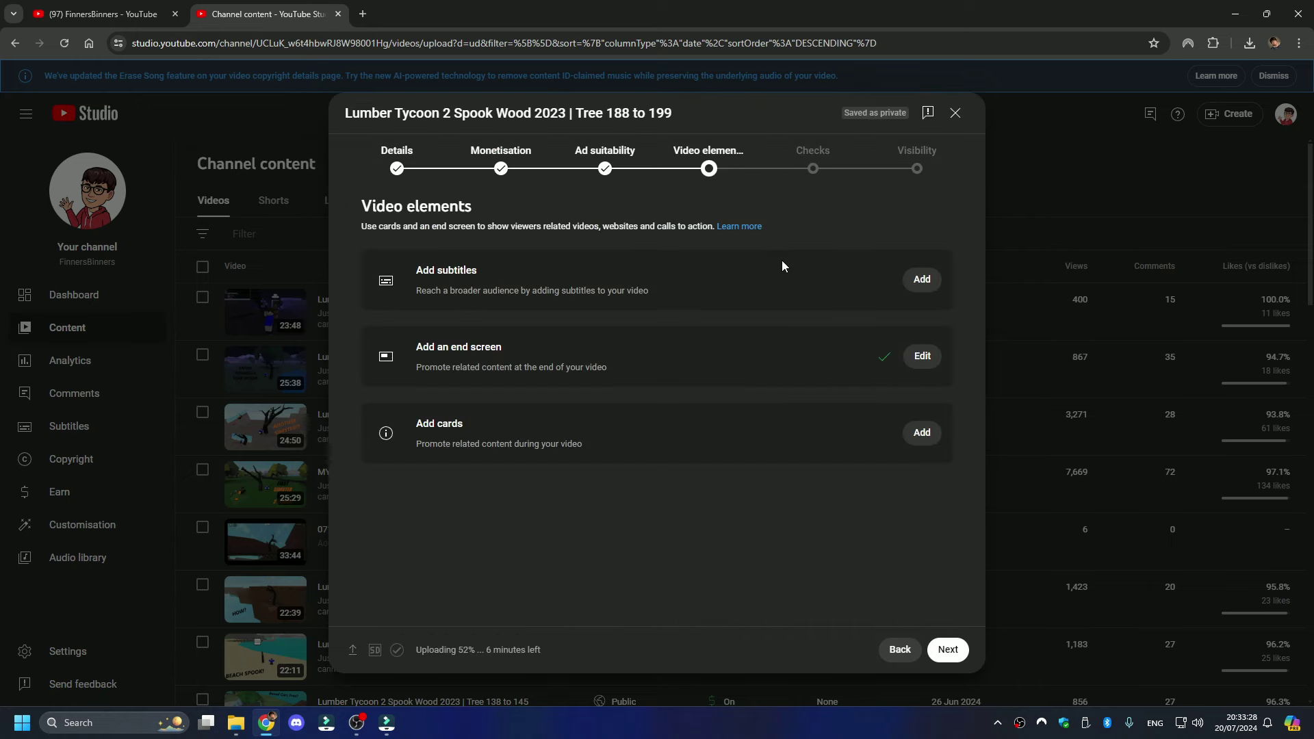
- Advance past Checks to the Visibility step and set the video to Public
{"action": "left_click", "coordinate": [819, 170]}
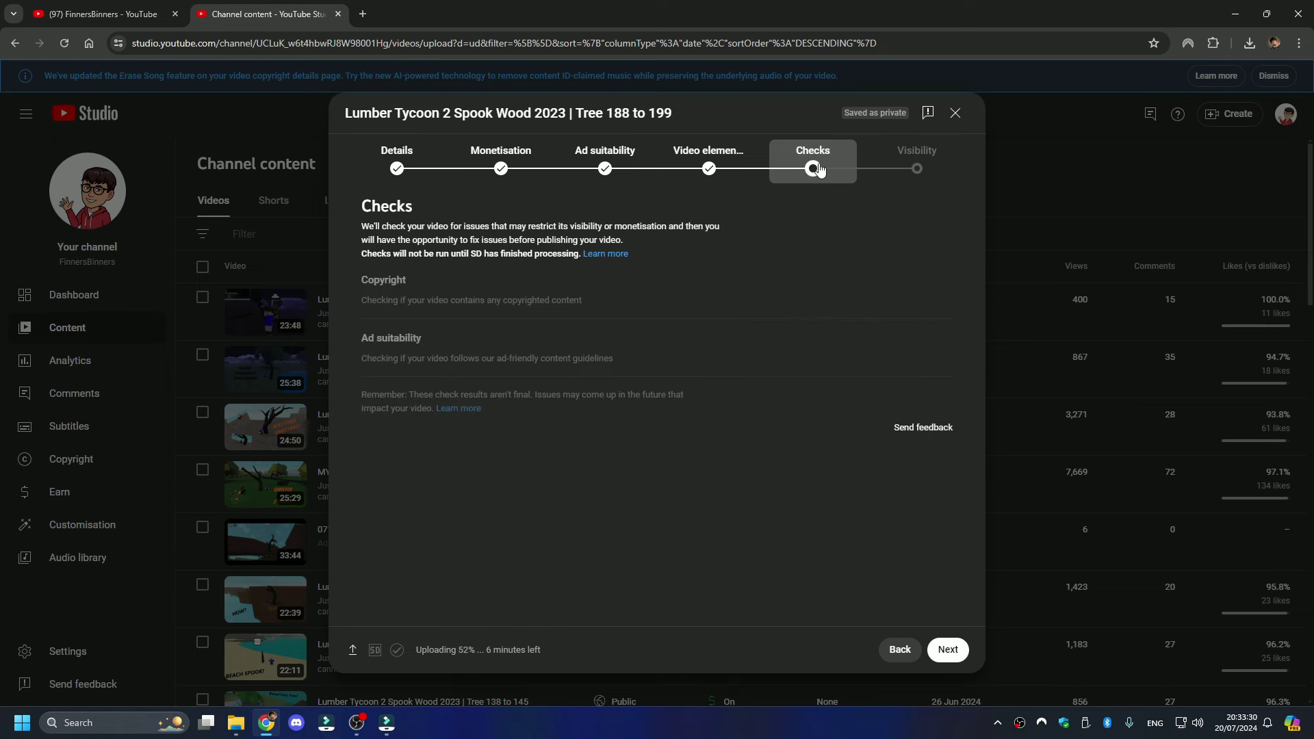
{"action": "left_click", "coordinate": [900, 174]}
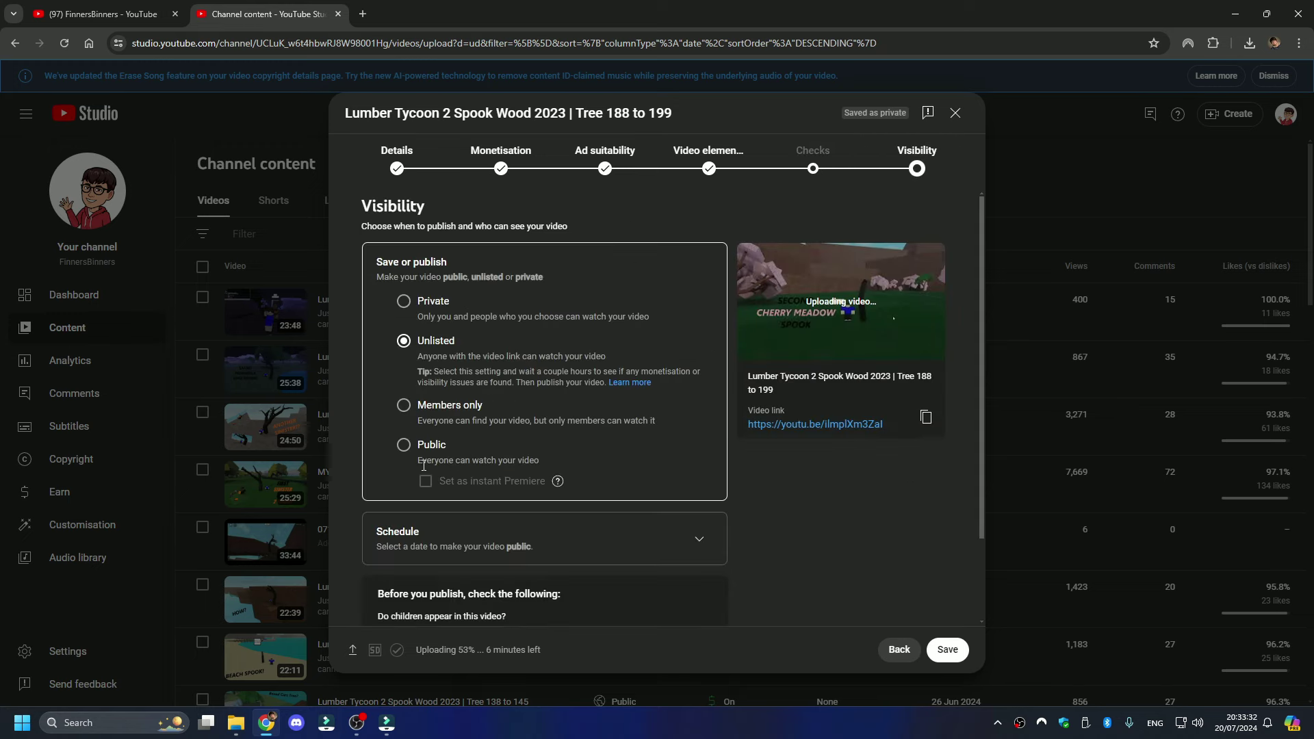
{"action": "left_click", "coordinate": [403, 445]}
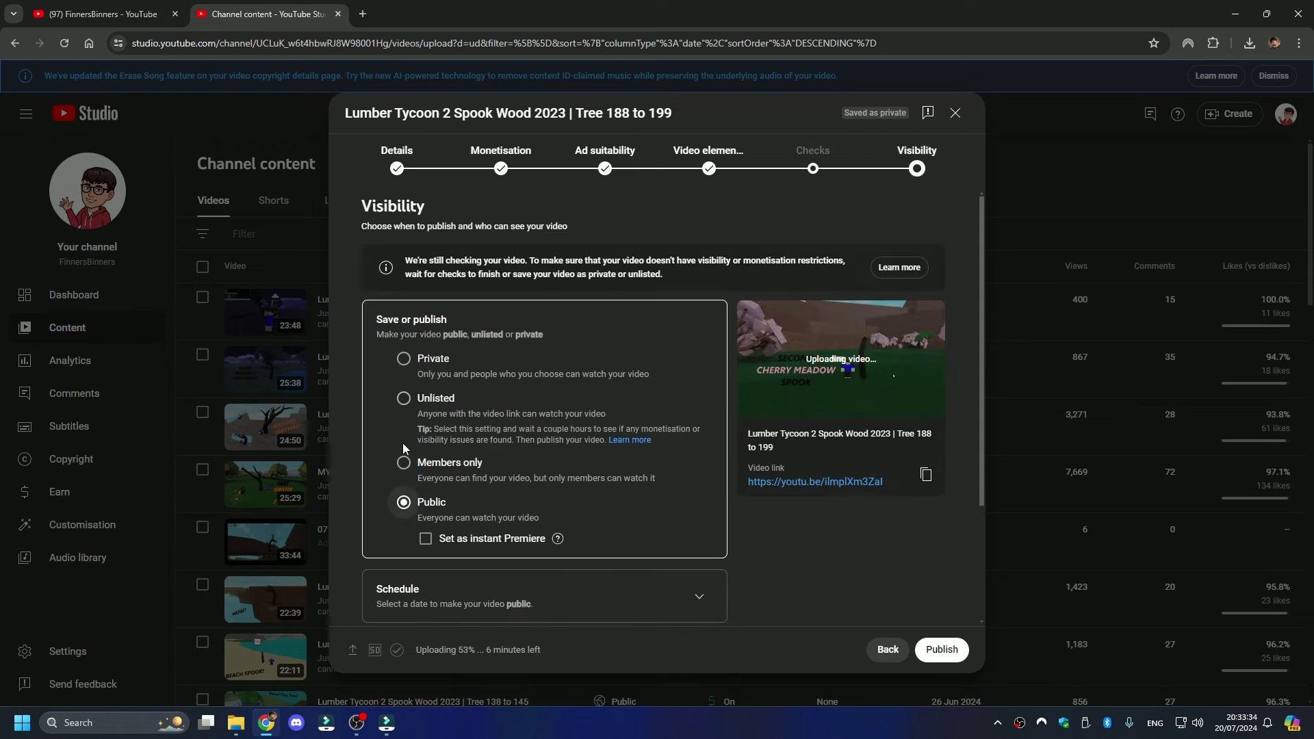
{"action": "scroll", "coordinate": [585, 623], "scroll_direction": "down", "scroll_amount": 3}
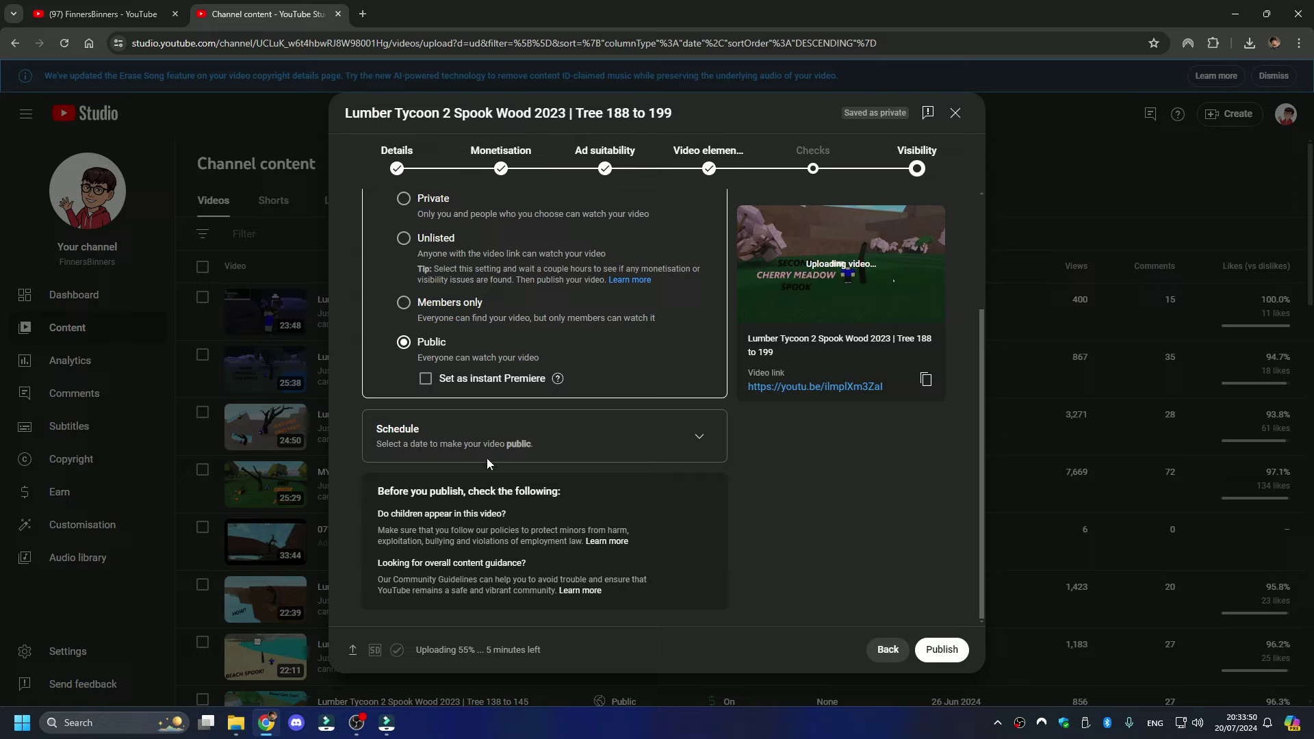
{"action": "scroll", "coordinate": [486, 458], "scroll_direction": "up", "scroll_amount": 3}
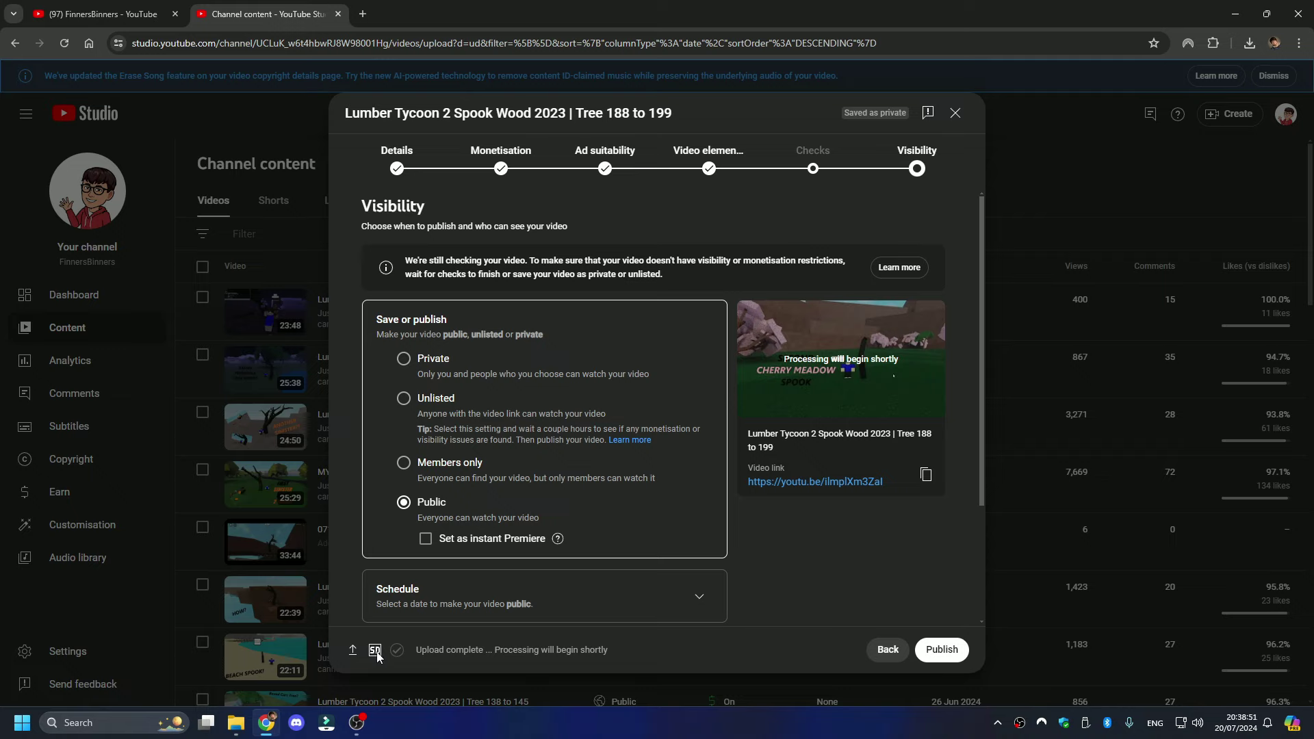
{"action": "mouse_move", "coordinate": [377, 656]}
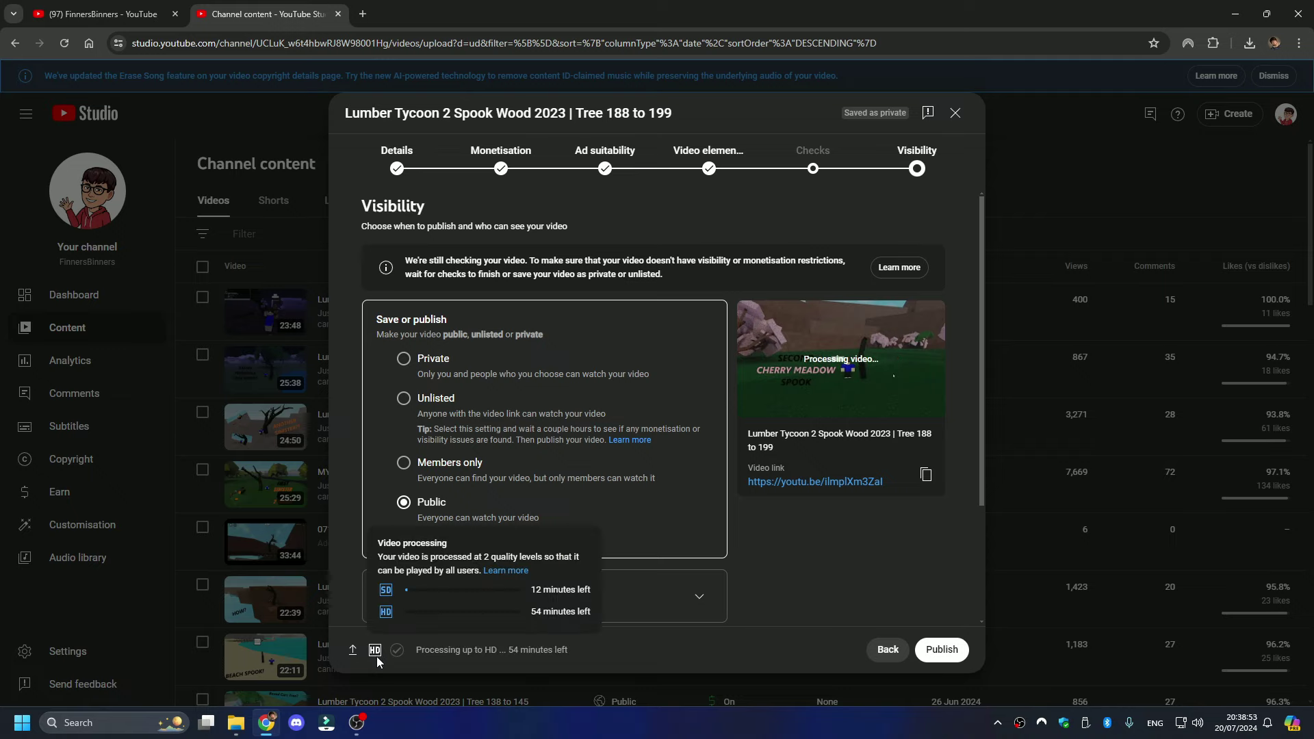